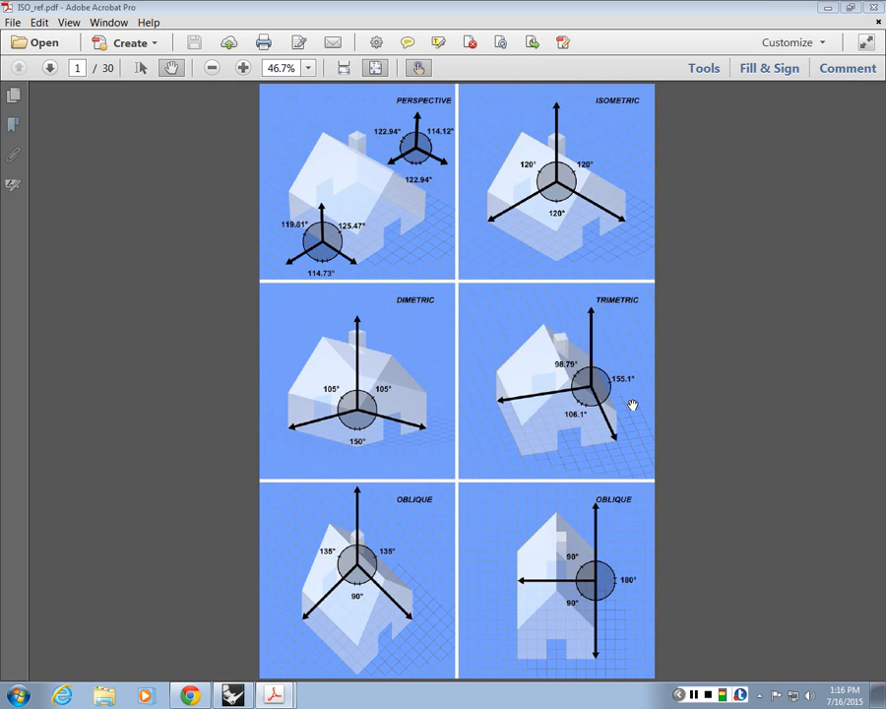
Step: Compare the perspective, isometric, oblique and axonometric projection examples on pages 1 to 4 of the reference PDF
double_click(46, 69)
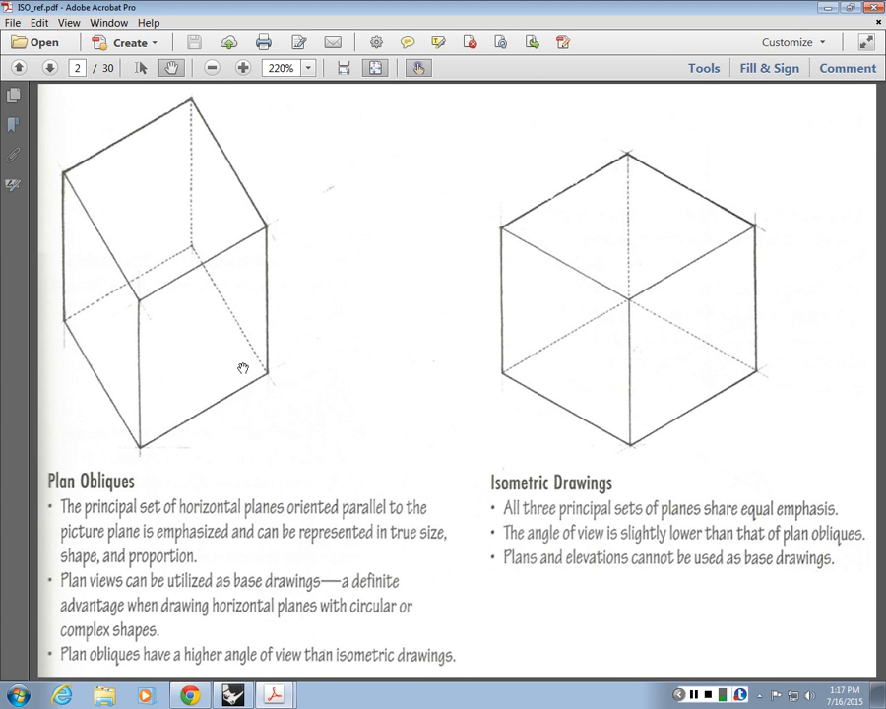
left_click(48, 68)
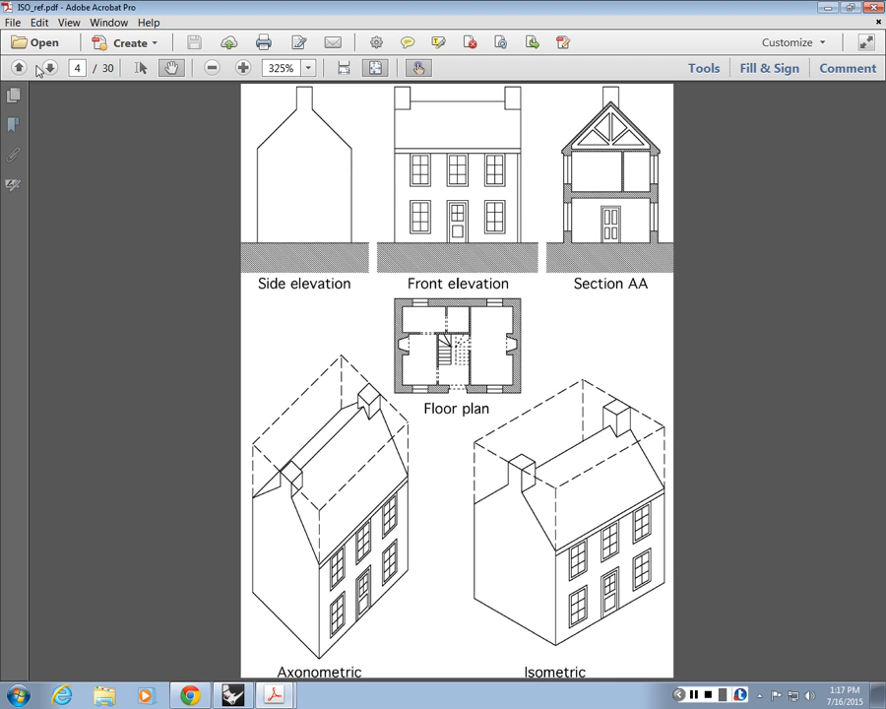
left_click(45, 67)
double_click(19, 67)
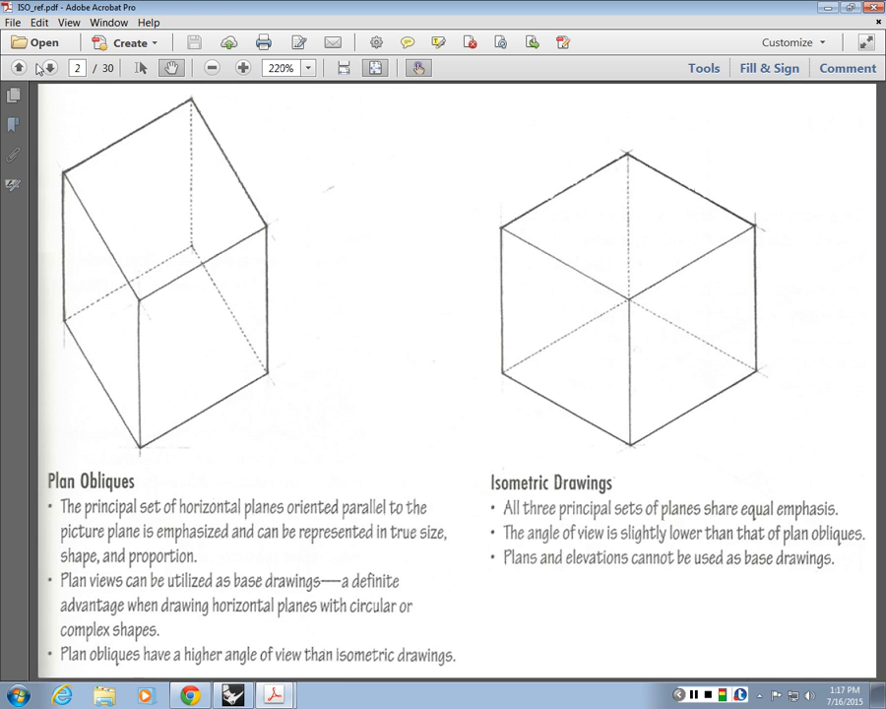
left_click(49, 67)
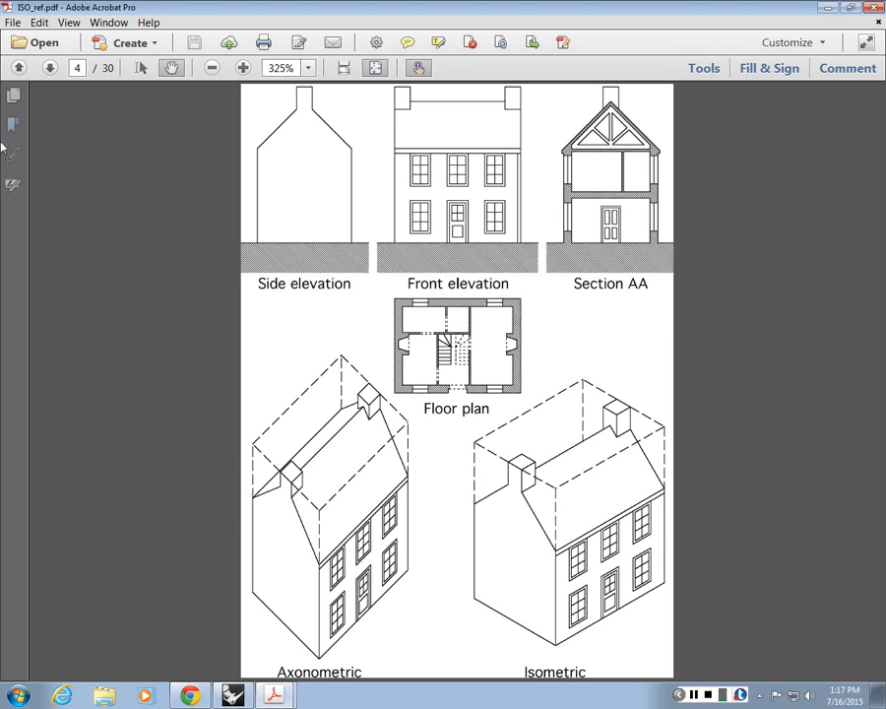
double_click(18, 67)
left_click(24, 70)
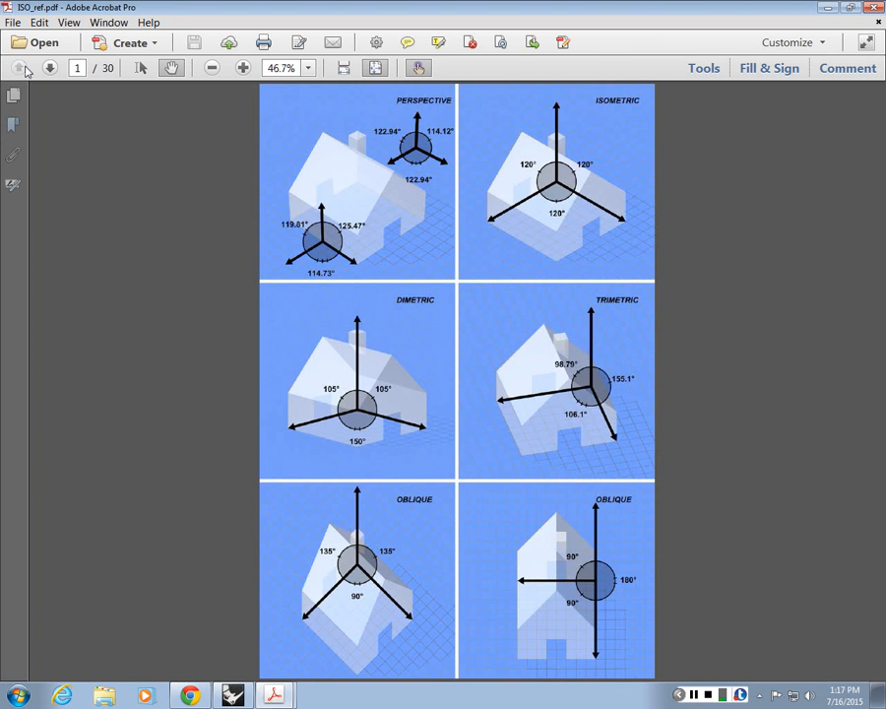
double_click(47, 69)
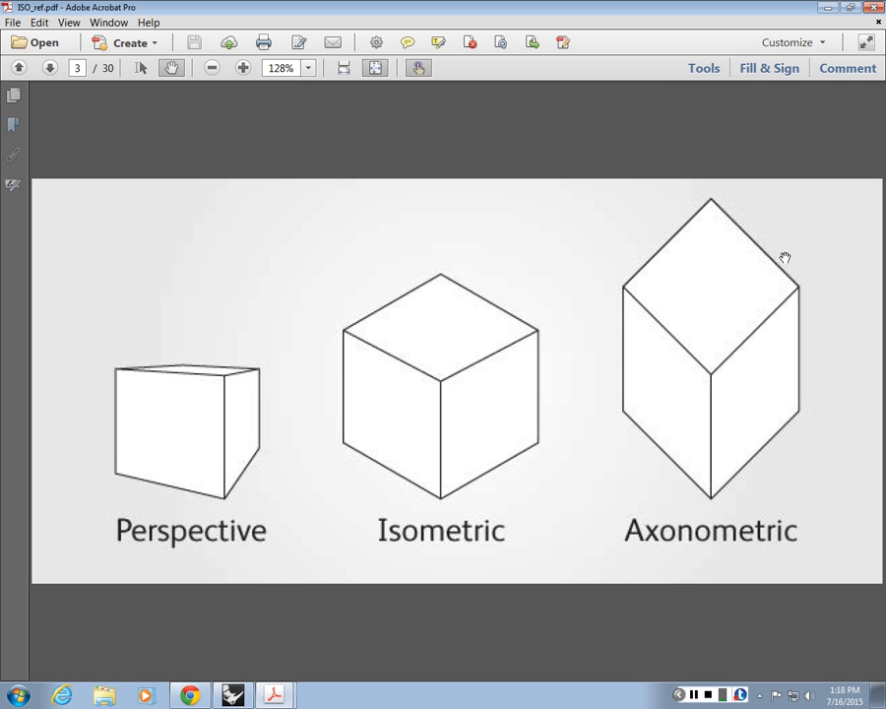
left_click(48, 75)
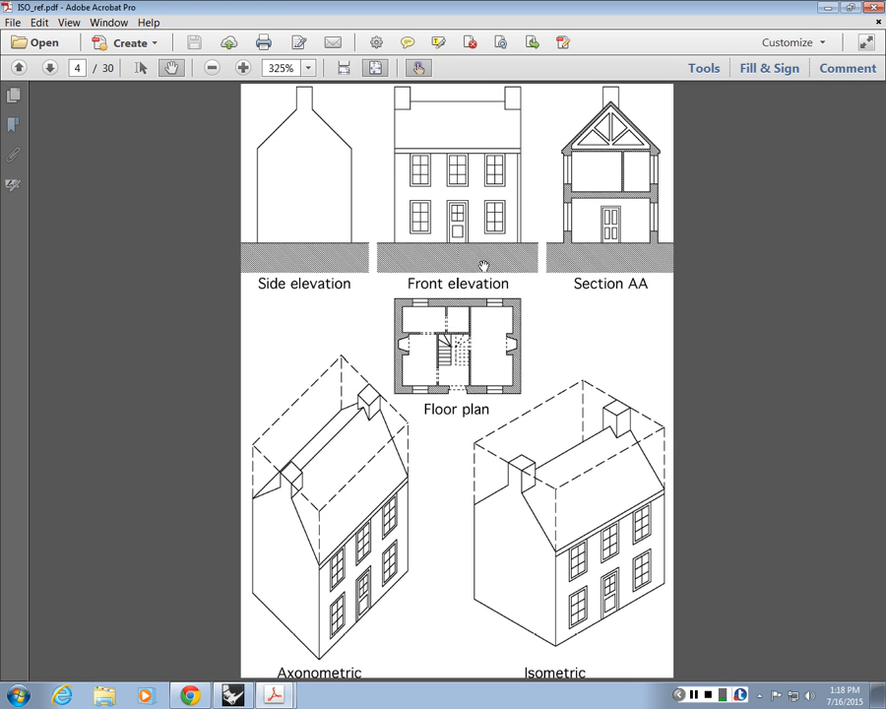
Step: Go to page 5 and examine the walls and dashed bounding lines of the Division by Mass axonometric up close
left_click(51, 68)
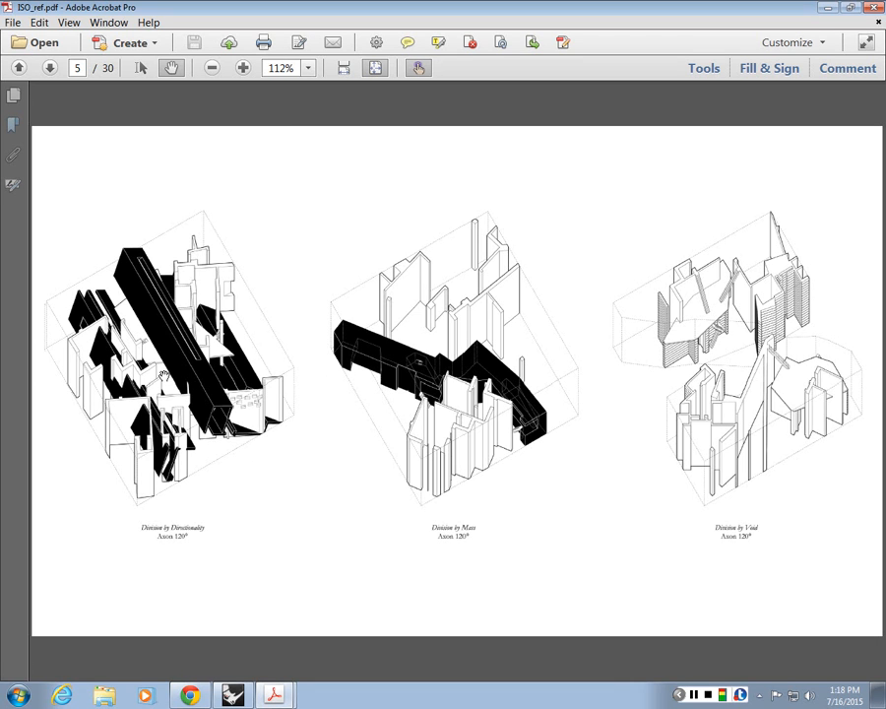
scroll(369, 424, "up", 6, "ctrl")
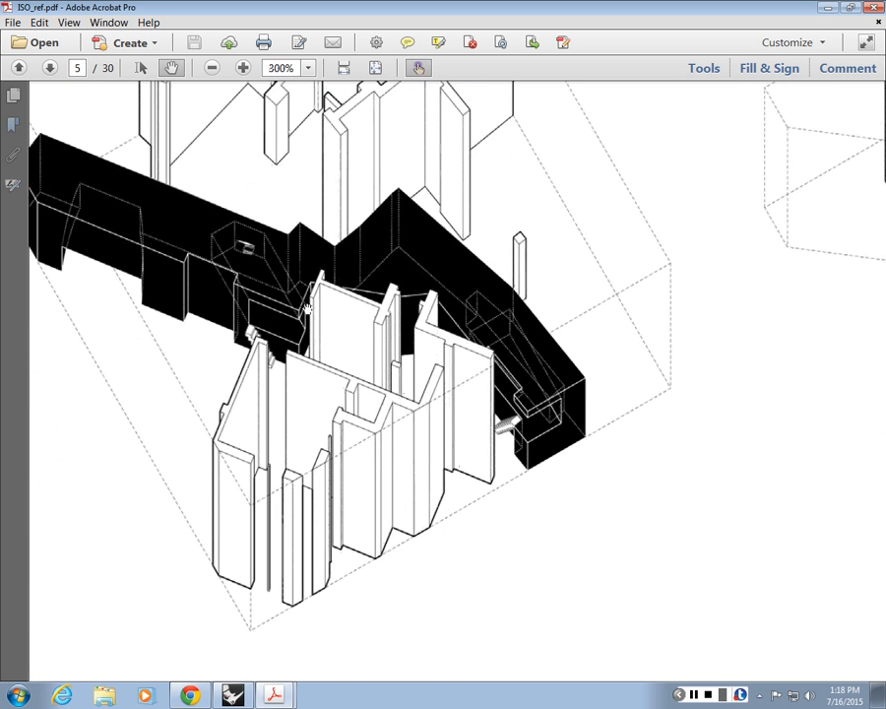
scroll(98, 307, "down", 2, "ctrl")
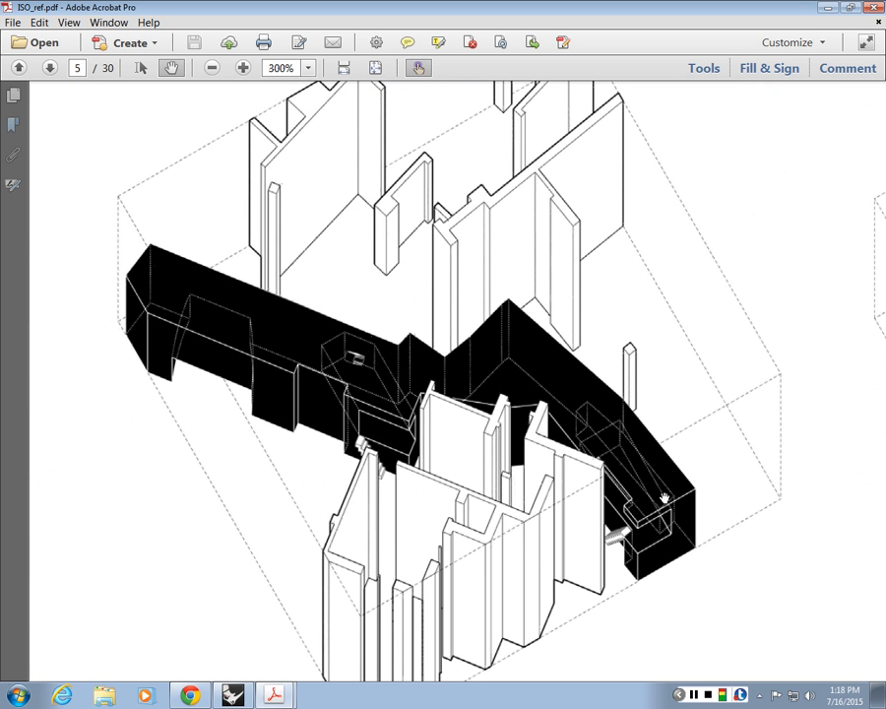
mouse_move(662, 494)
left_mouse_down()
mouse_move(651, 514)
mouse_move(538, 505)
mouse_move(520, 481)
mouse_move(514, 427)
left_mouse_up()
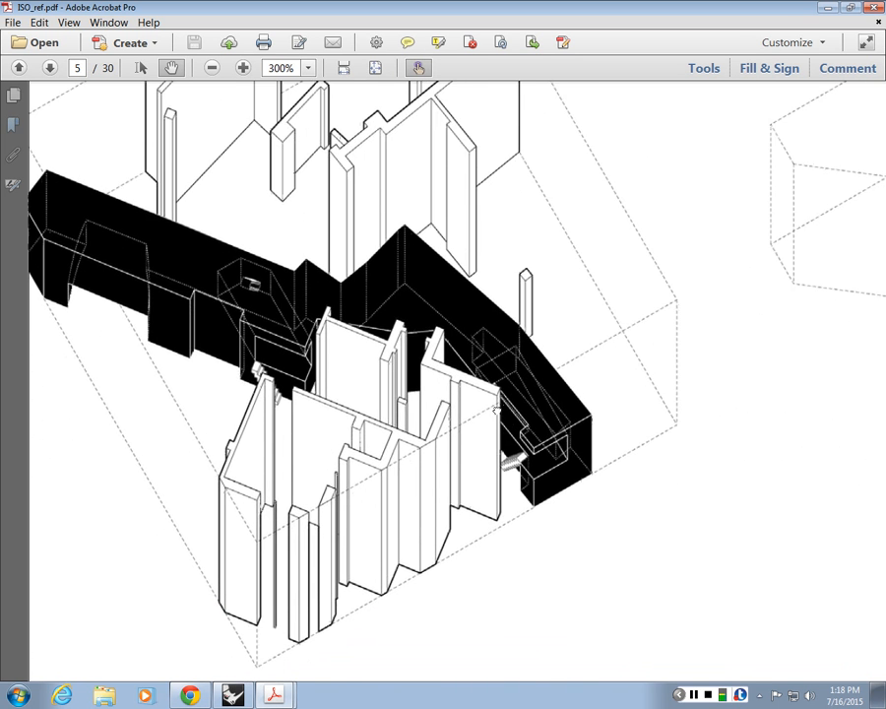
mouse_move(286, 297)
left_mouse_down()
mouse_move(330, 362)
mouse_move(335, 581)
left_mouse_up()
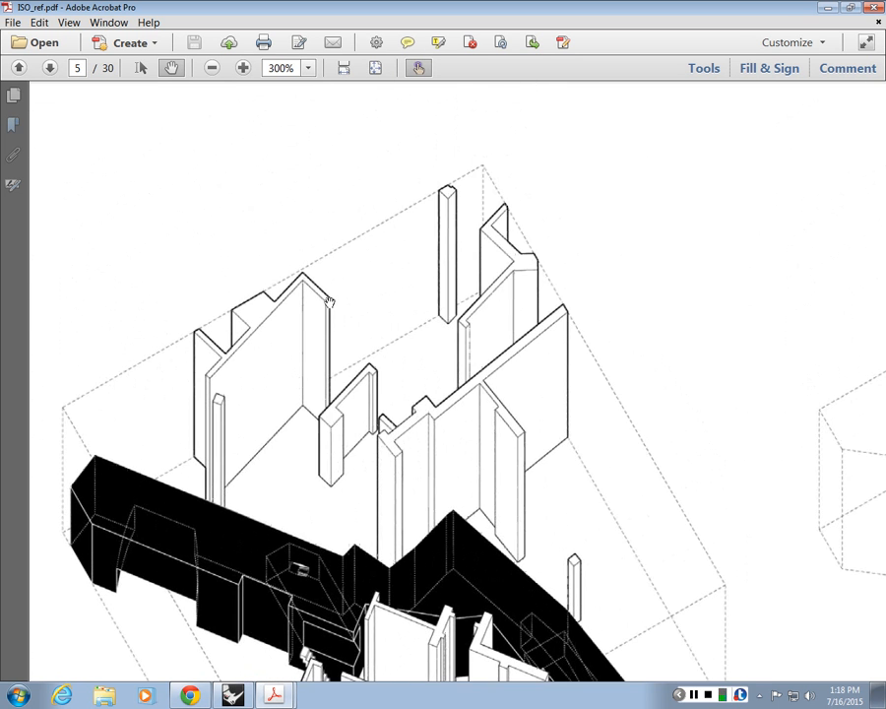
scroll(399, 427, "up", 2, "ctrl")
scroll(399, 426, "up", 2, "ctrl")
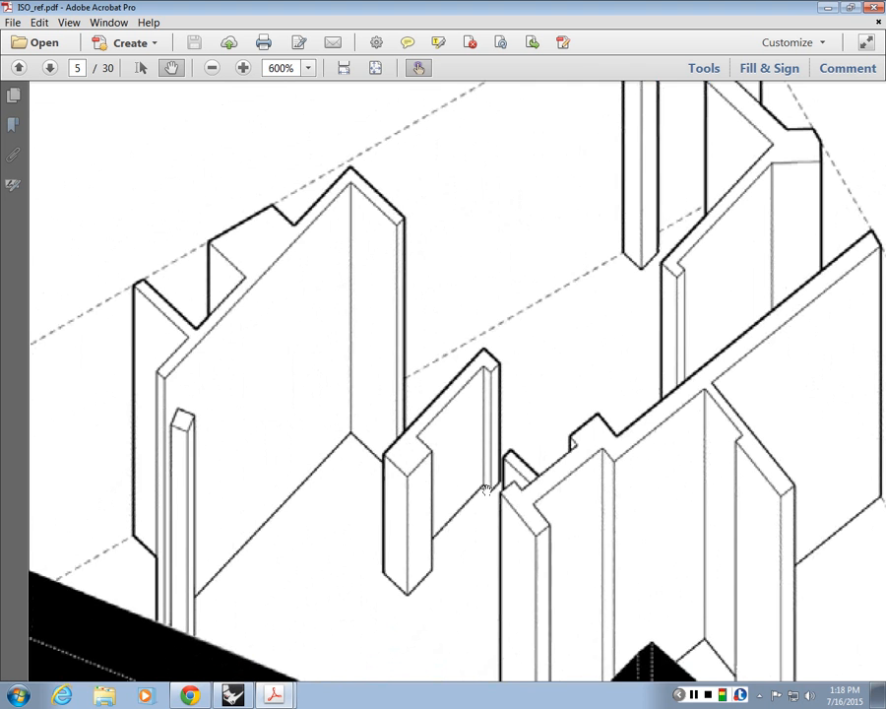
scroll(399, 463, "down", 1)
left_click_drag(153, 615, 194, 607)
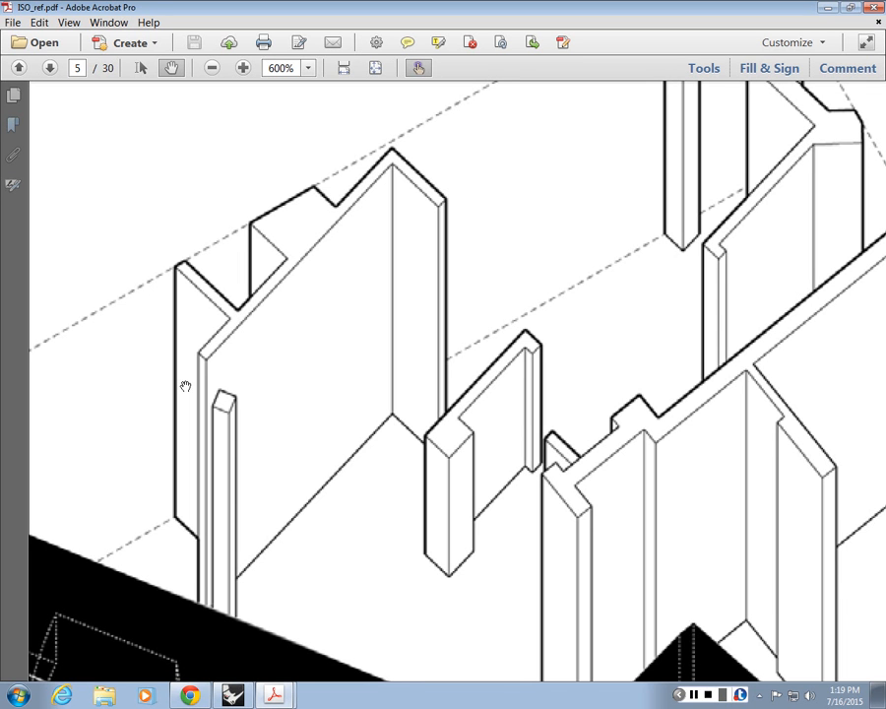
scroll(185, 386, "down", 1)
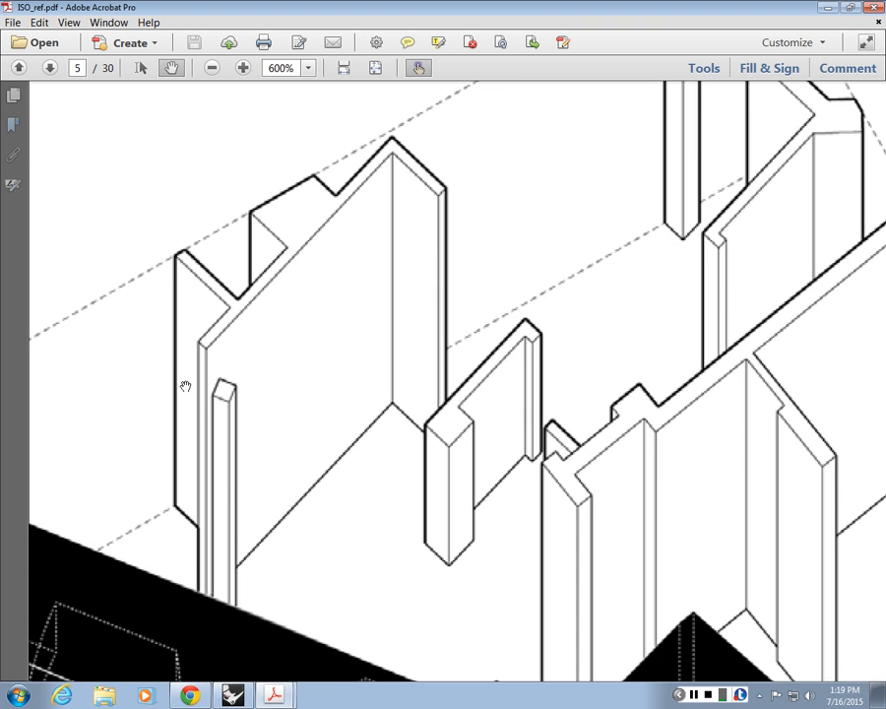
scroll(185, 386, "down", 6, "ctrl")
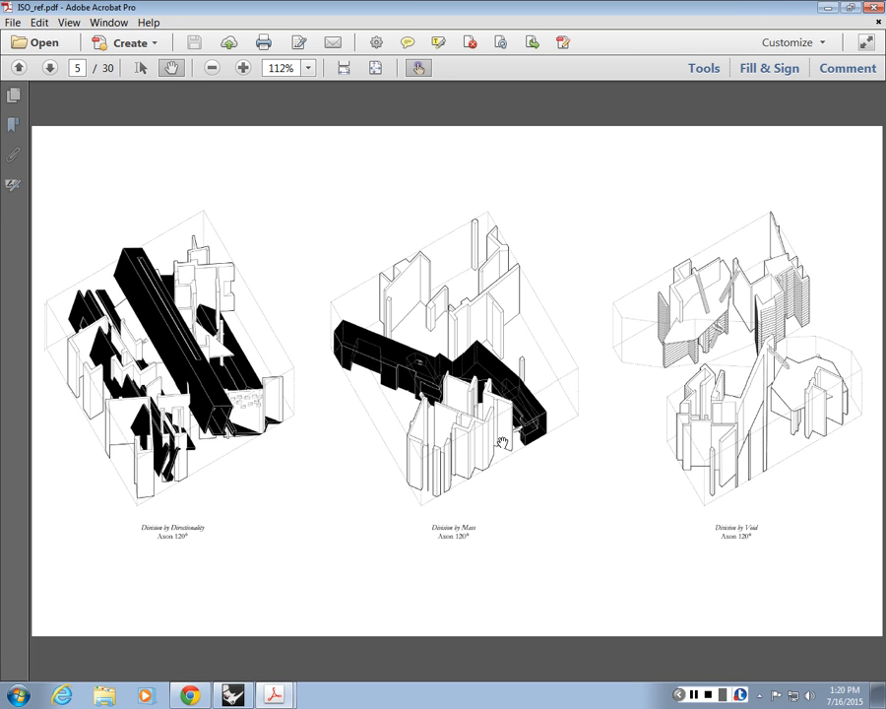
Step: Go to page 6 and examine the rows of 120° and 30° axonometrics from Hypostyle across to Axial Space
scroll(502, 443, "down", 3)
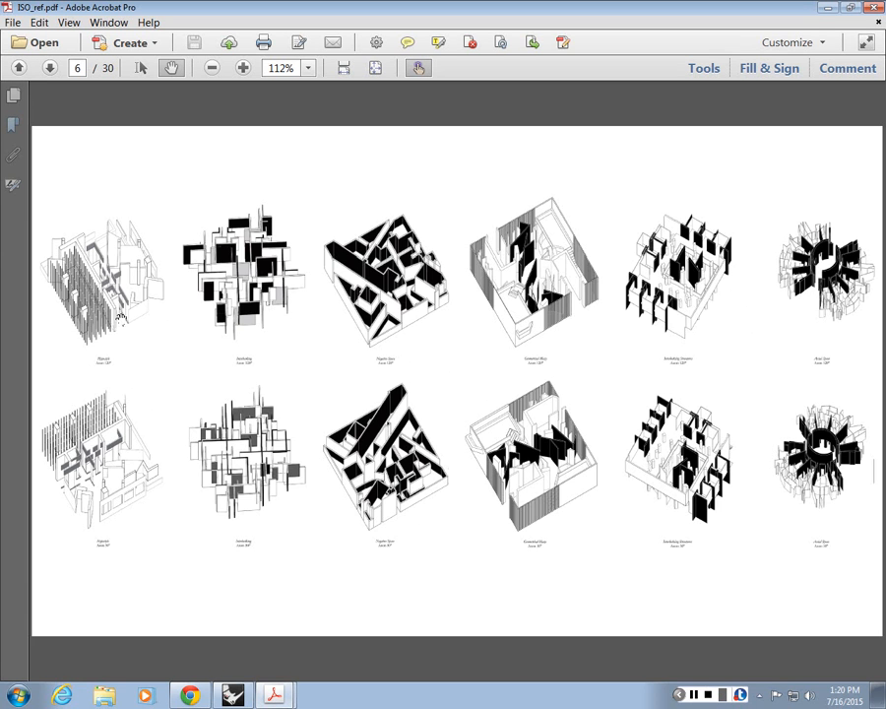
scroll(508, 270, "up", 3, "ctrl")
left_click_drag(307, 326, 635, 307)
left_click_drag(194, 344, 214, 370)
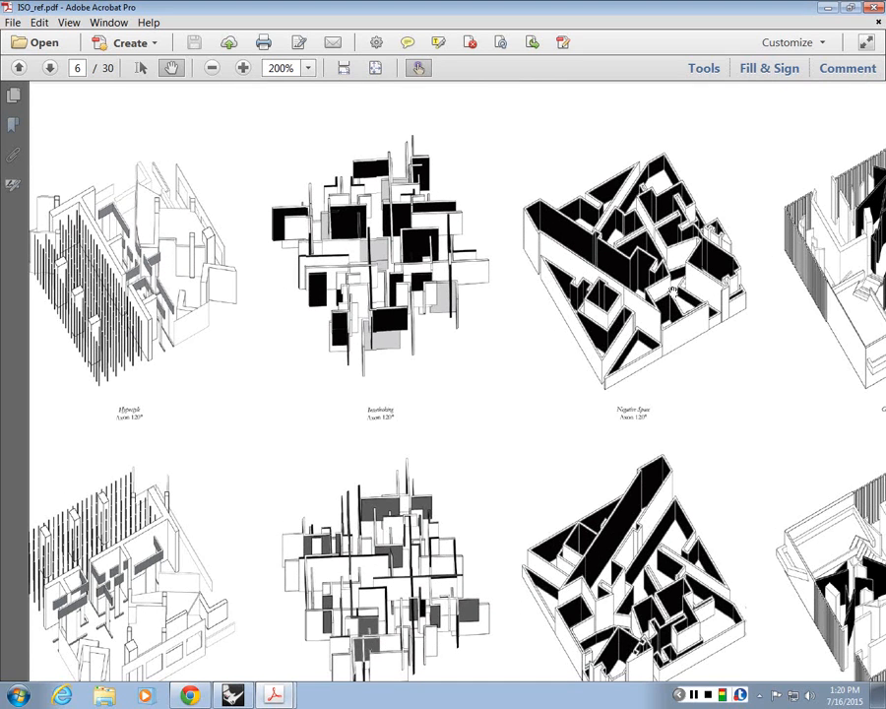
left_click_drag(363, 354, 384, 239)
left_click_drag(680, 361, 388, 295)
left_click_drag(603, 310, 222, 360)
left_click_drag(421, 262, 471, 303)
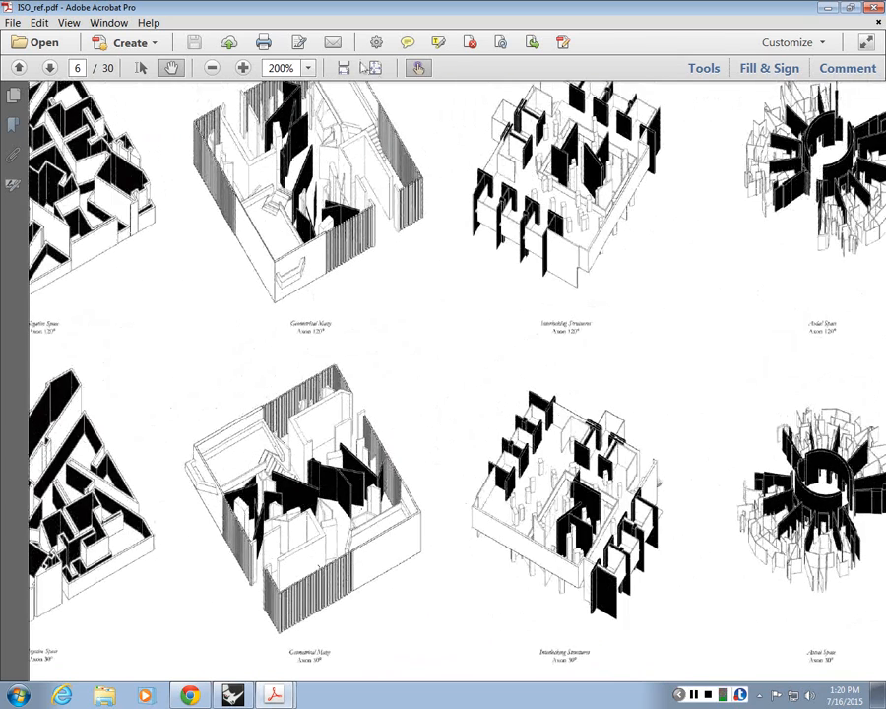
left_click(373, 68)
Step: Go to page 7 and examine the 120° axonometrics and their 30° counterparts, from Intersections across to Elevating Walls
left_click(53, 67)
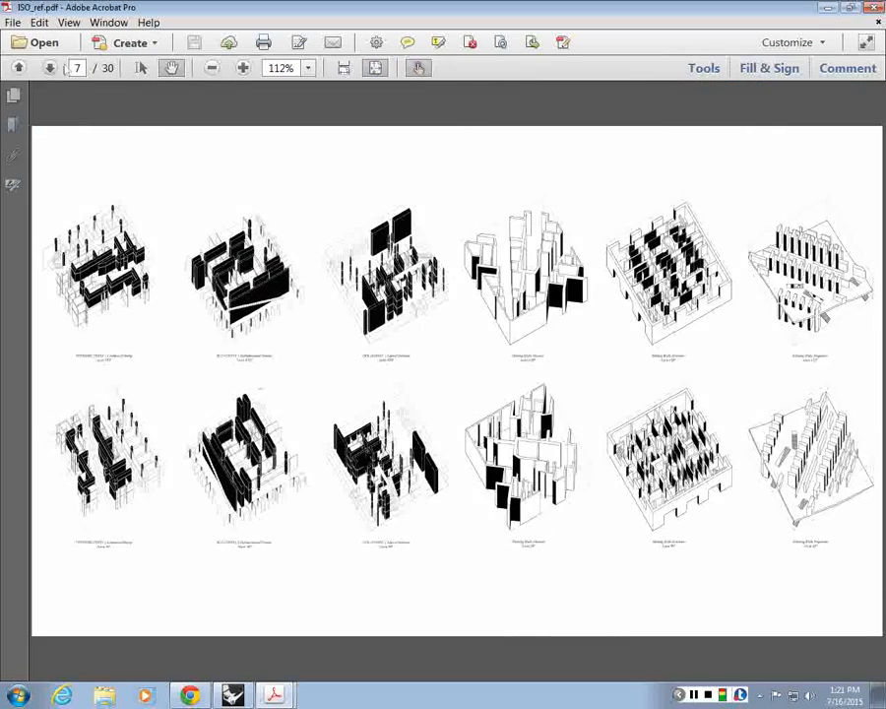
scroll(505, 288, "up", 4, "ctrl")
left_click_drag(308, 337, 579, 331)
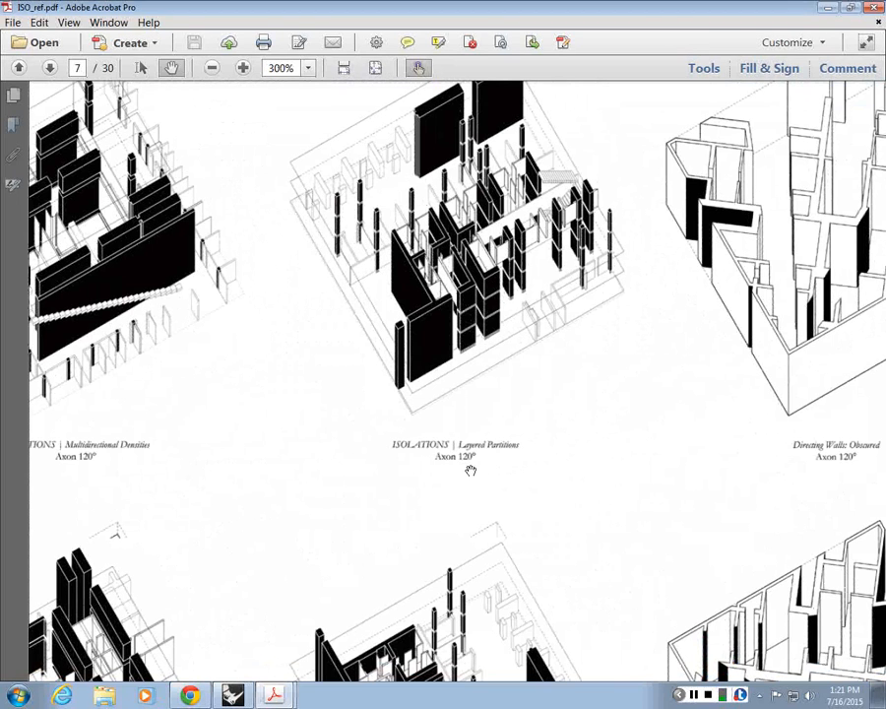
left_click_drag(365, 460, 638, 486)
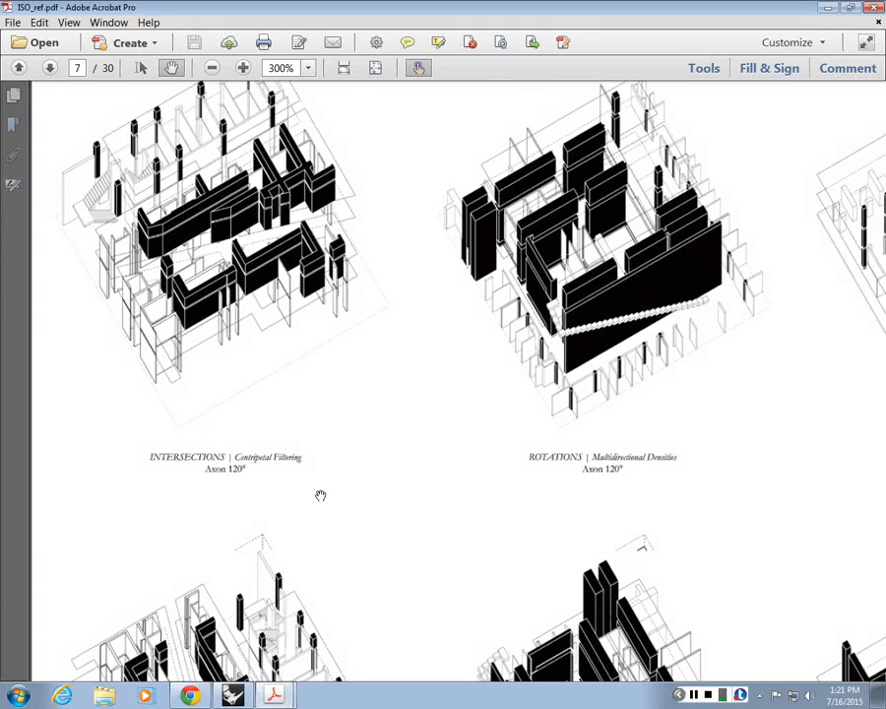
scroll(485, 408, "down", 3)
left_click_drag(485, 408, 226, 288)
scroll(478, 299, "down", 1)
left_click_drag(454, 297, 564, 283)
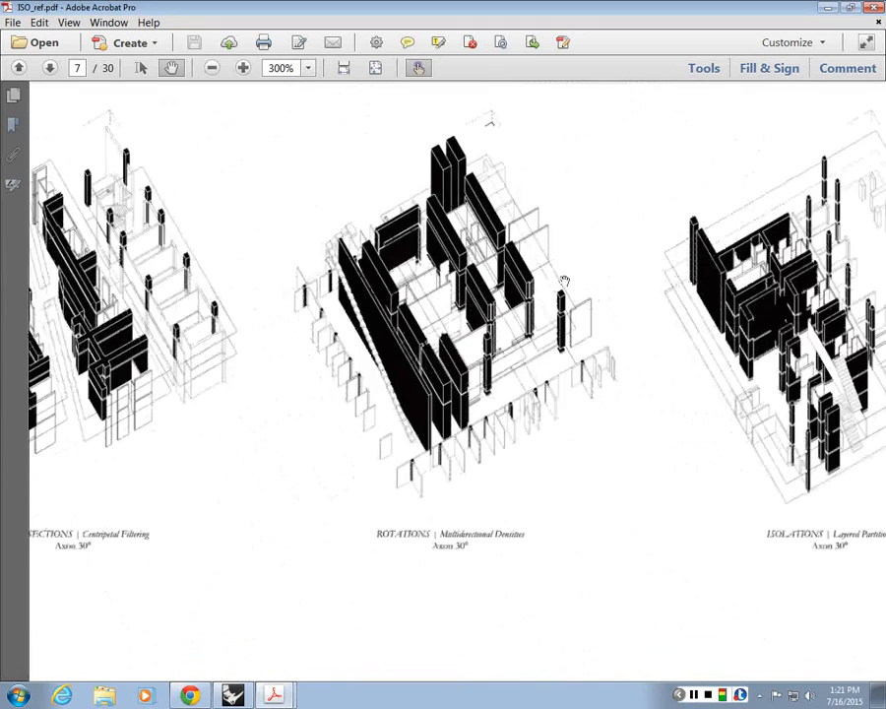
left_click_drag(334, 277, 486, 304)
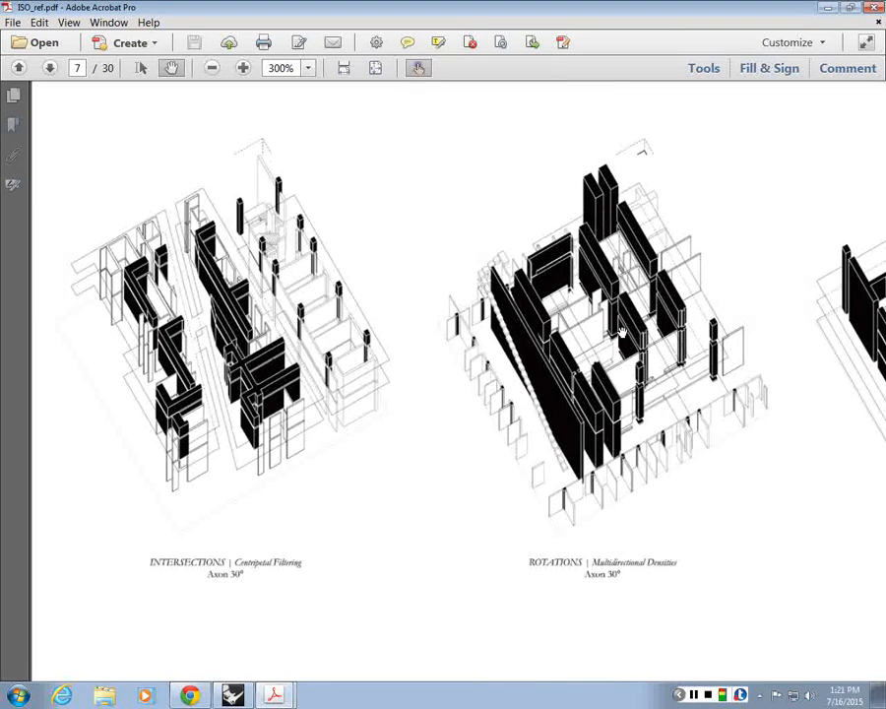
left_click_drag(699, 355, 341, 439)
left_click_drag(768, 471, 501, 447)
left_click_drag(665, 460, 402, 487)
left_click_drag(869, 407, 373, 440)
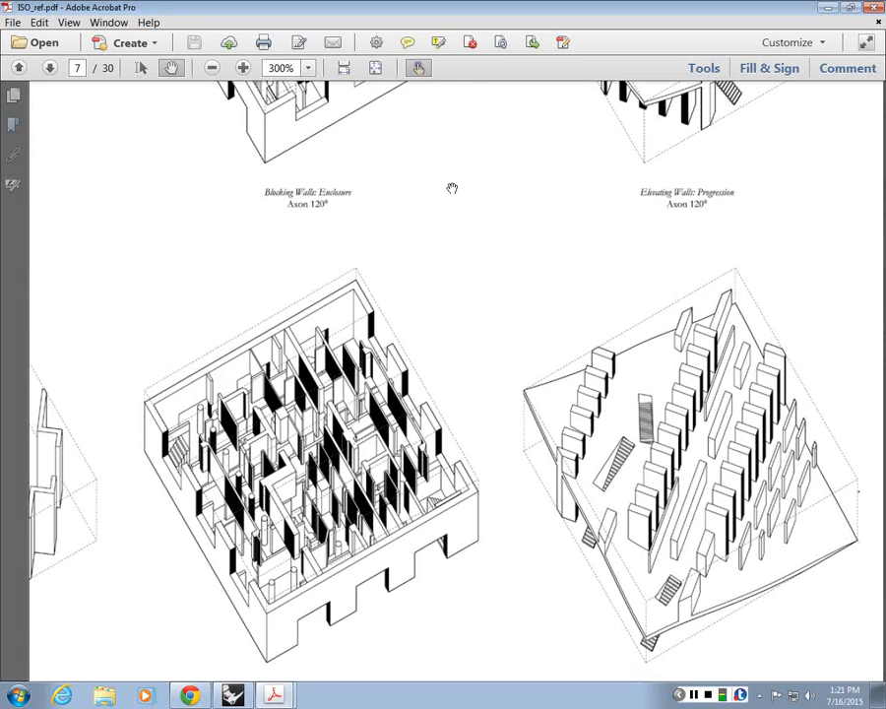
Step: Examine the black walls and dashed hidden partitions of the Experience Through Nook axonometric on page 9, and continue to page 10
left_click(50, 67)
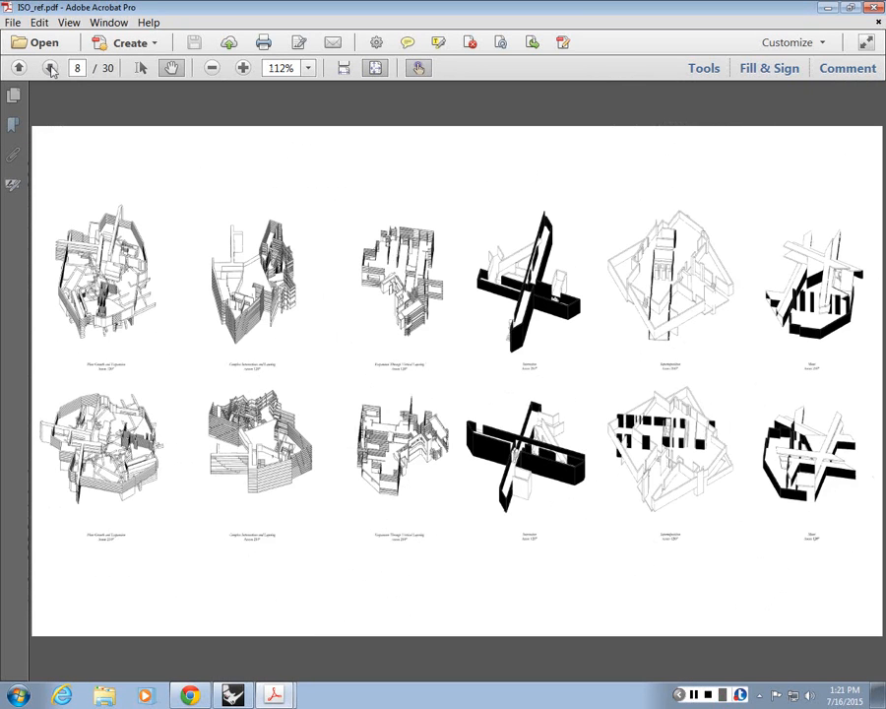
left_click(49, 67)
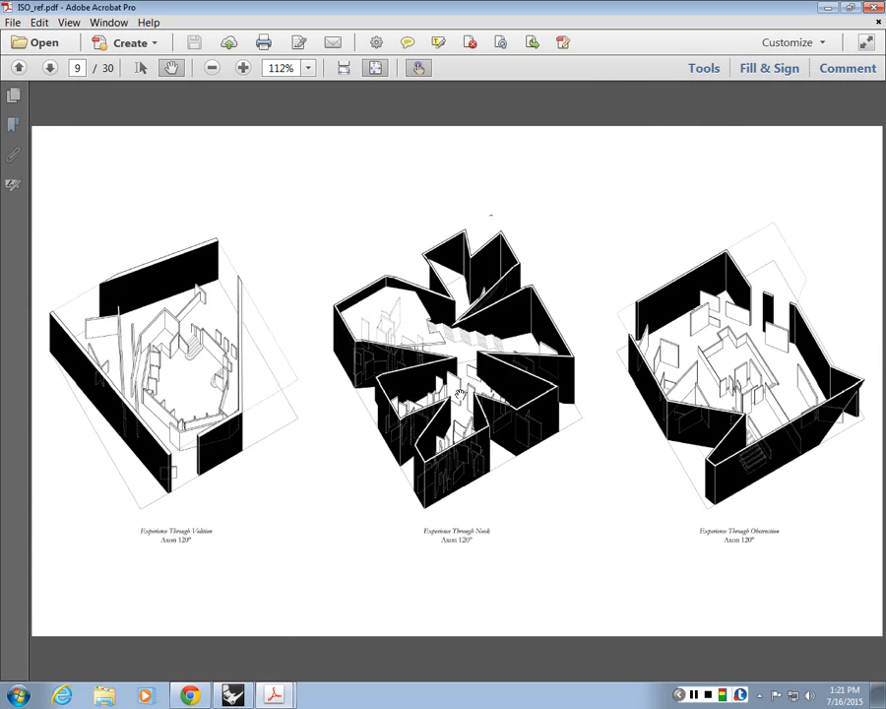
scroll(445, 407, "up", 3, "ctrl")
scroll(310, 290, "up", 5, "ctrl")
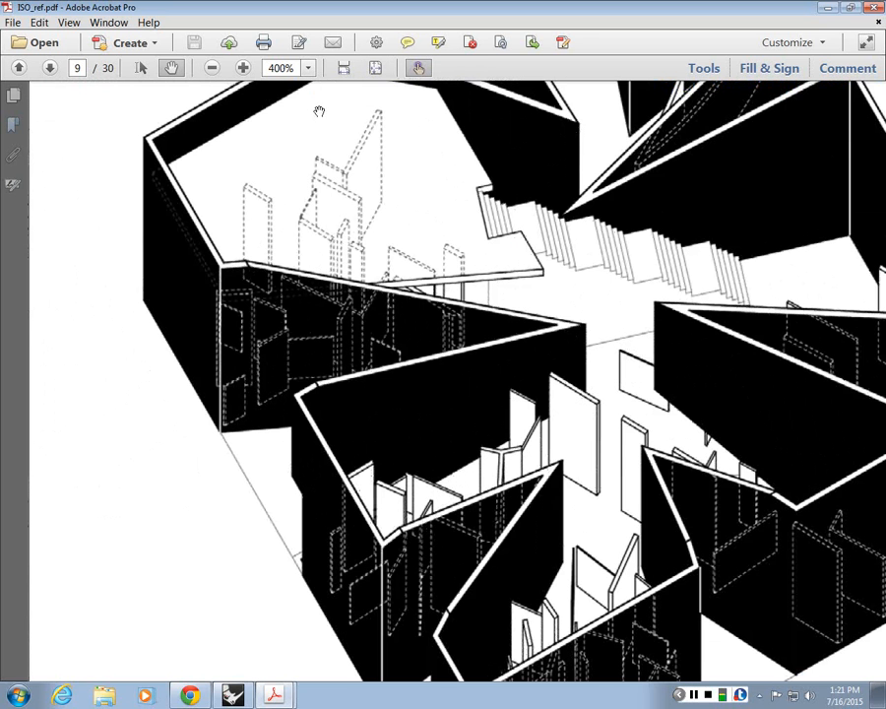
scroll(330, 401, "up", 3)
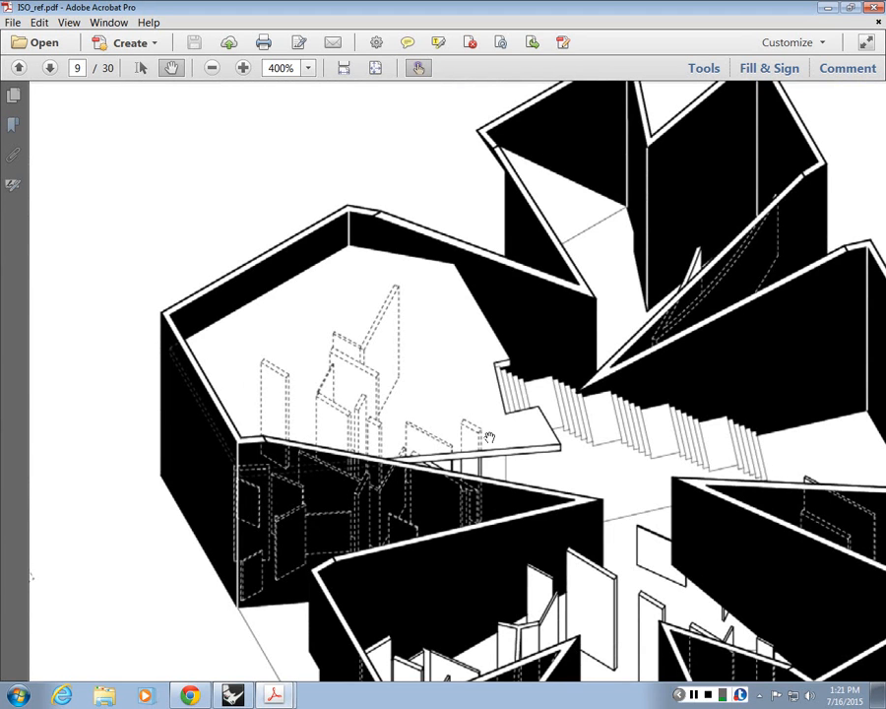
left_click_drag(465, 394, 333, 352)
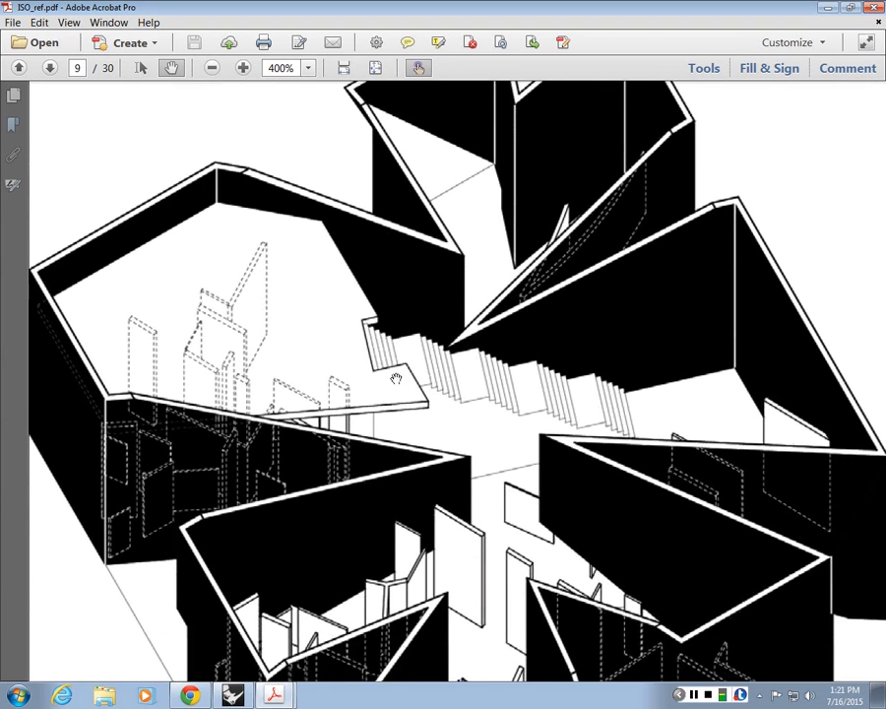
left_click_drag(396, 378, 385, 313)
left_click_drag(407, 370, 523, 396)
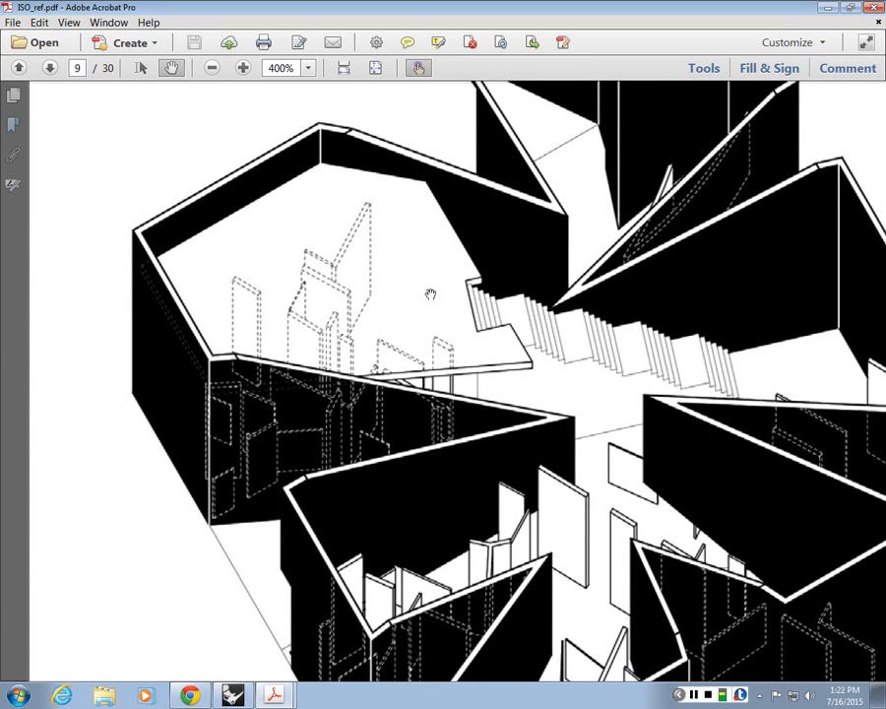
left_click_drag(408, 404, 438, 359)
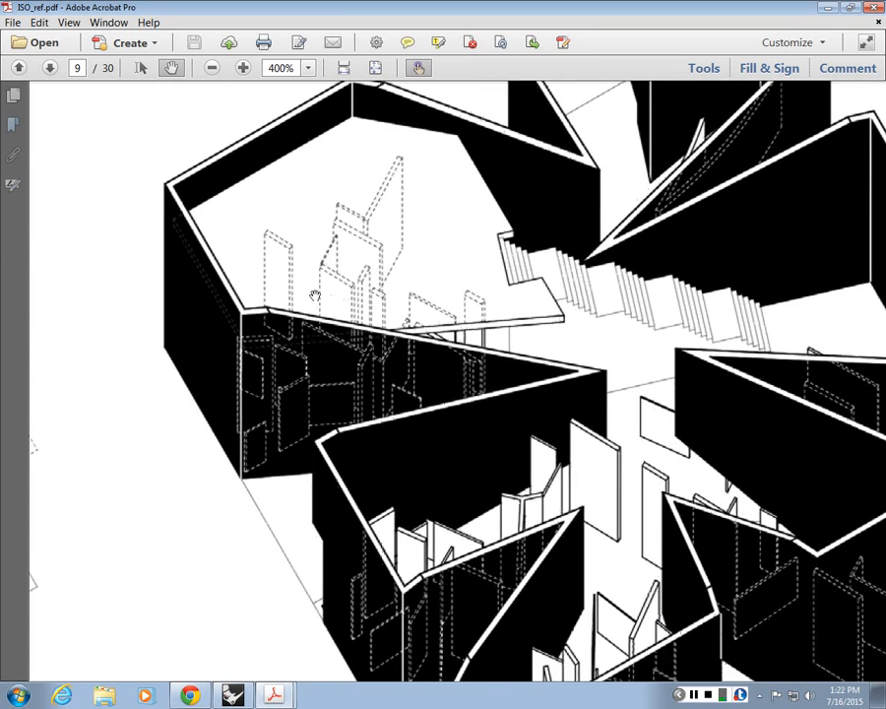
left_click_drag(748, 514, 523, 408)
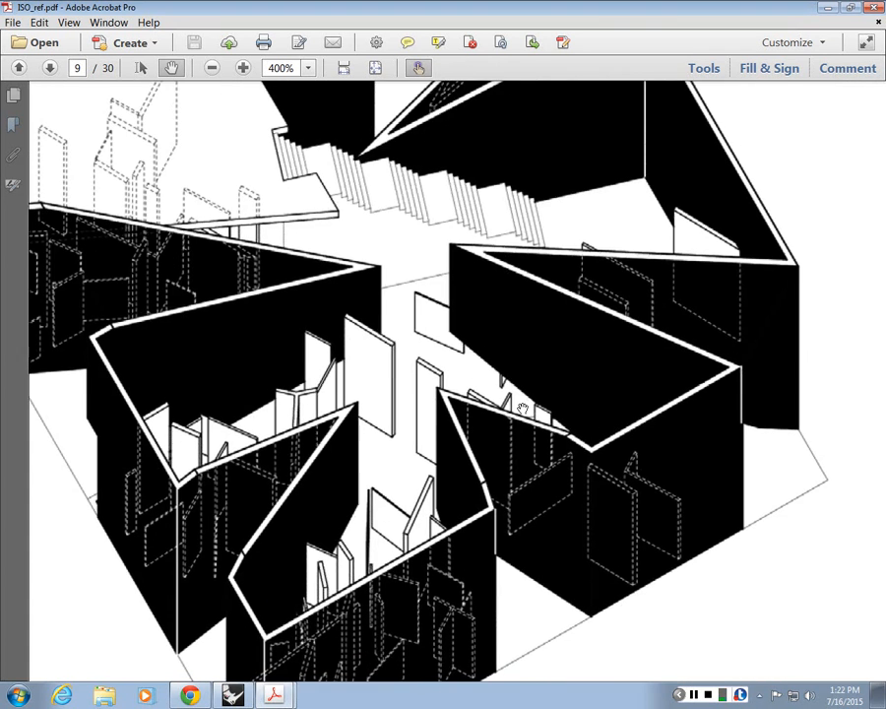
scroll(523, 409, "down", 1, "ctrl")
left_click_drag(678, 394, 370, 366)
key("ctrl+0")
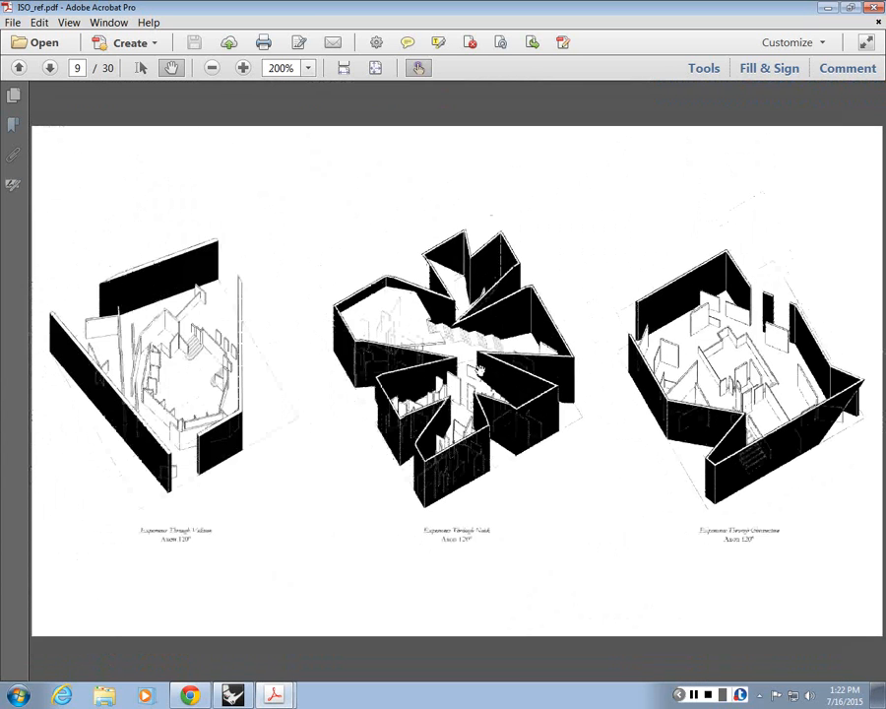
left_click(49, 67)
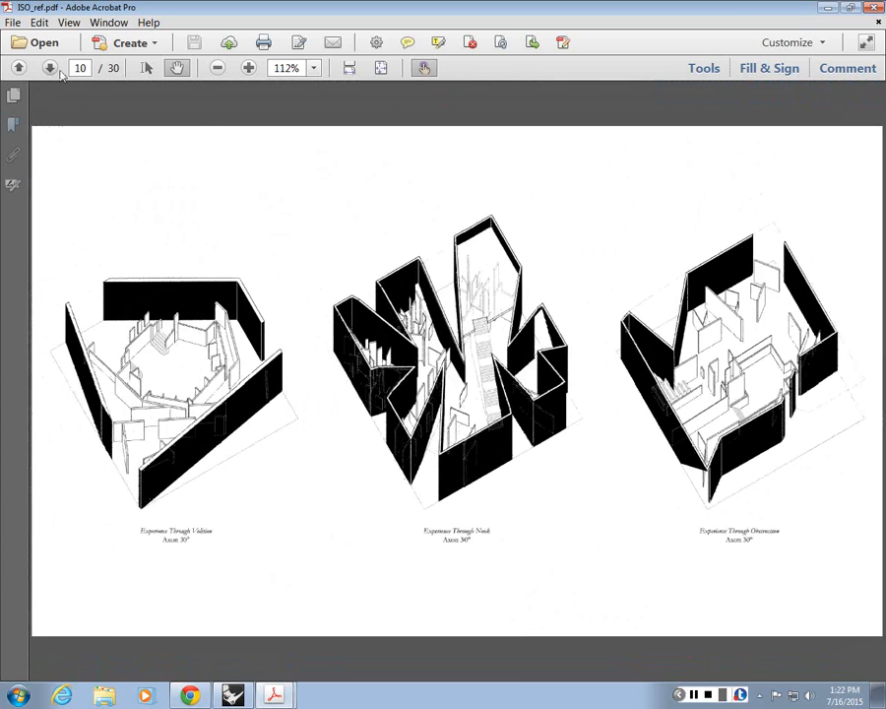
Step: Look through the 120° and 30° axonometrics on pages 11 and 12, and continue to the division studies on page 13
left_click(50, 67)
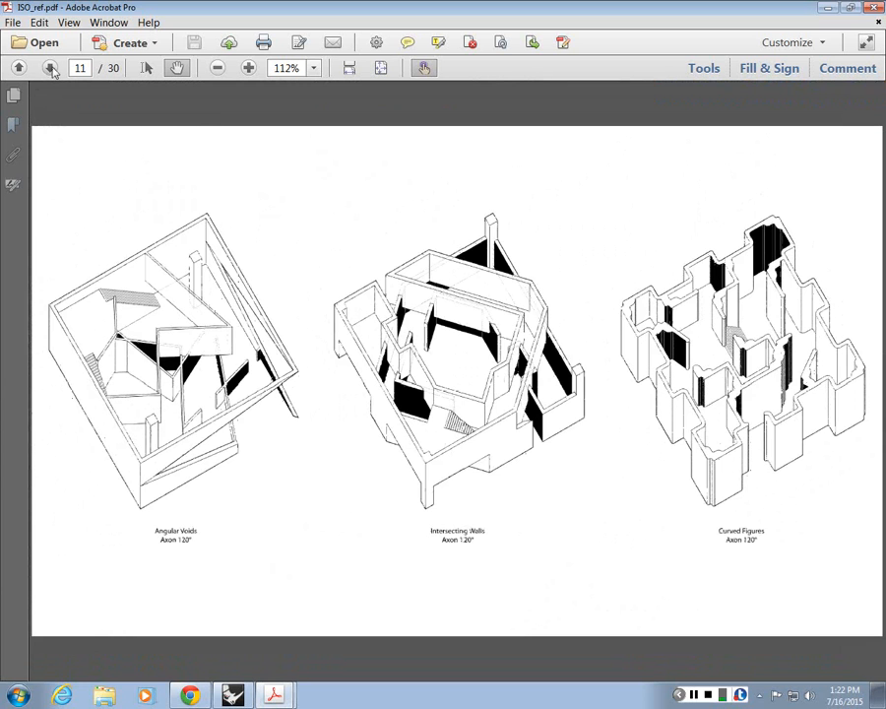
left_click(49, 67)
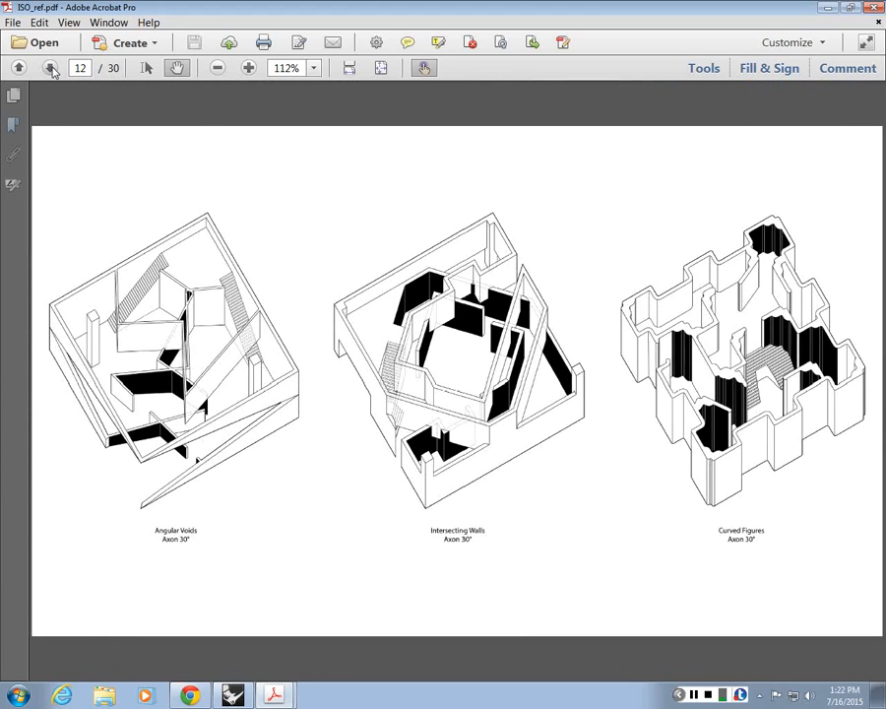
left_click(50, 67)
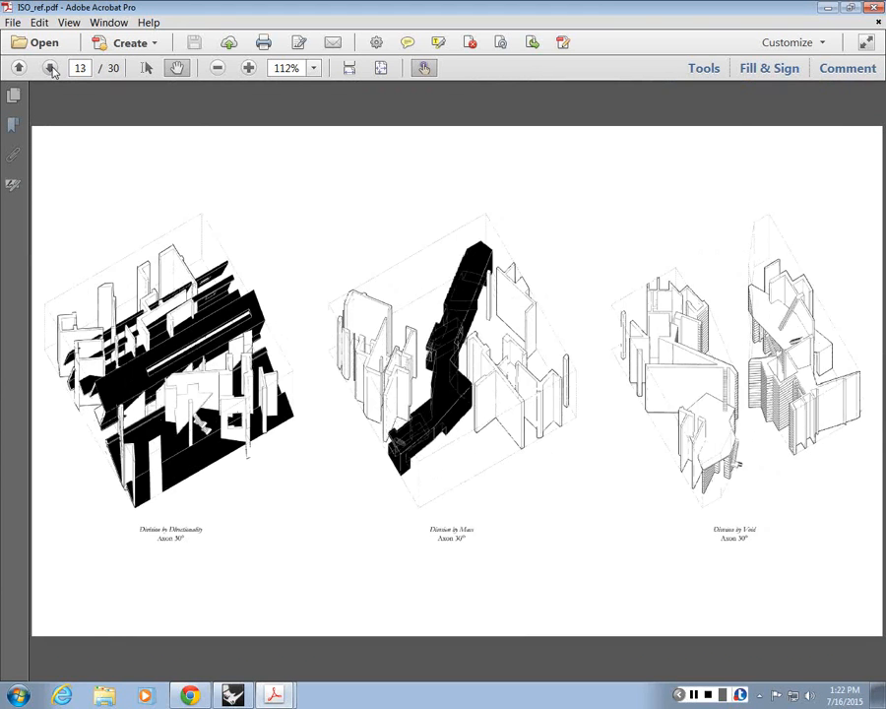
Step: Go to page 14 and examine the thick outlines and thin inner lines of the opened device drawing up close
left_click(49, 67)
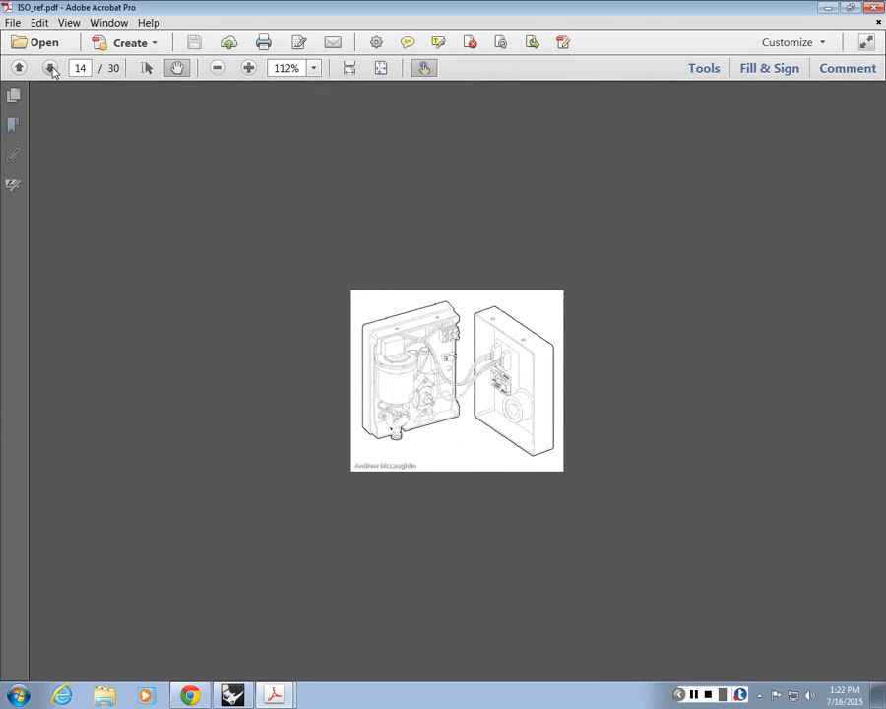
scroll(442, 374, "up", 5, "ctrl")
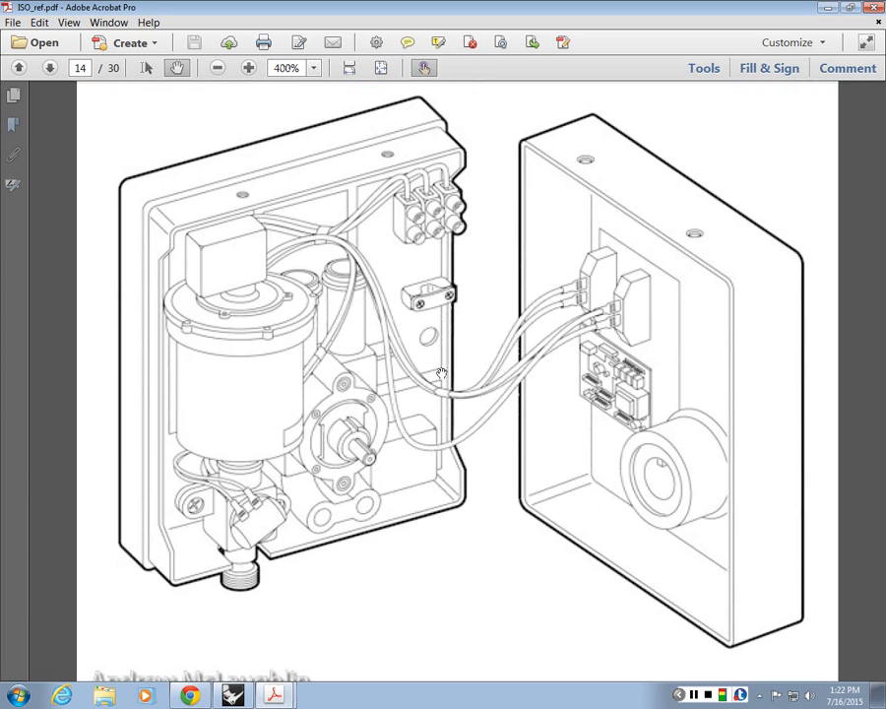
mouse_move(442, 374)
left_mouse_down()
mouse_move(459, 363)
mouse_move(454, 414)
left_mouse_up()
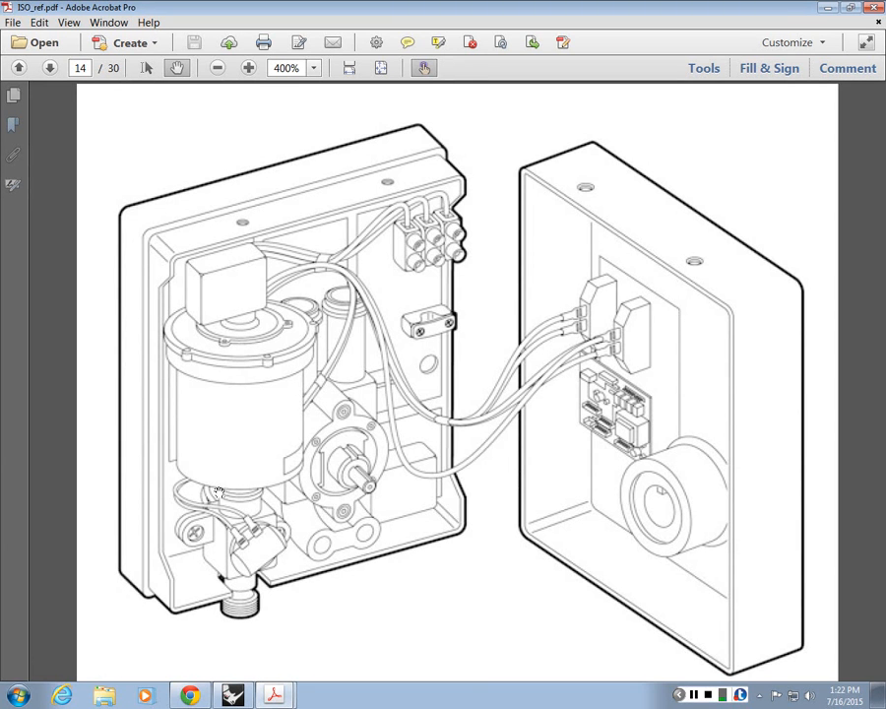
Step: Move on to pages 15 and 16, fitting whole pages in view, and examine the Casa per un Artista axonometric and plans
left_click(49, 68)
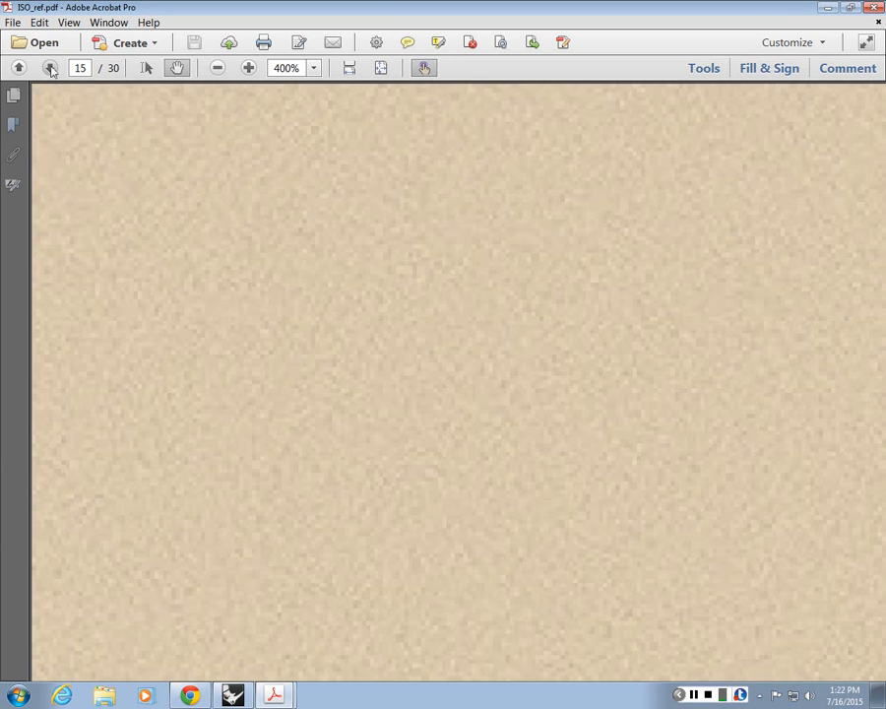
left_click(50, 69)
left_click(20, 69)
left_click(381, 68)
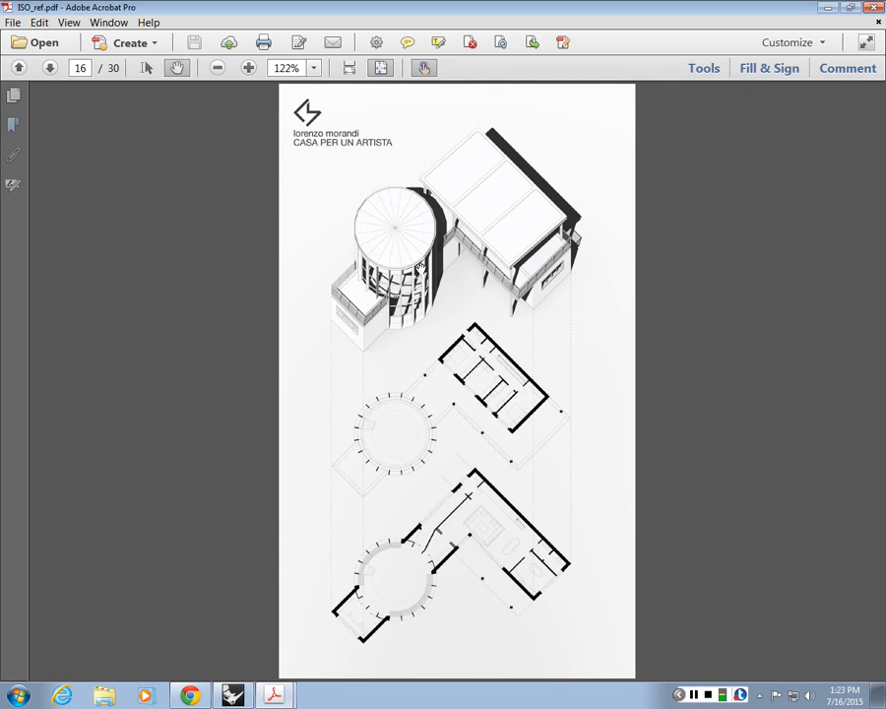
Step: Go to page 17 and examine the dotted surfaces, figures and black section cut of the landscape axonometric up close
left_click(50, 67)
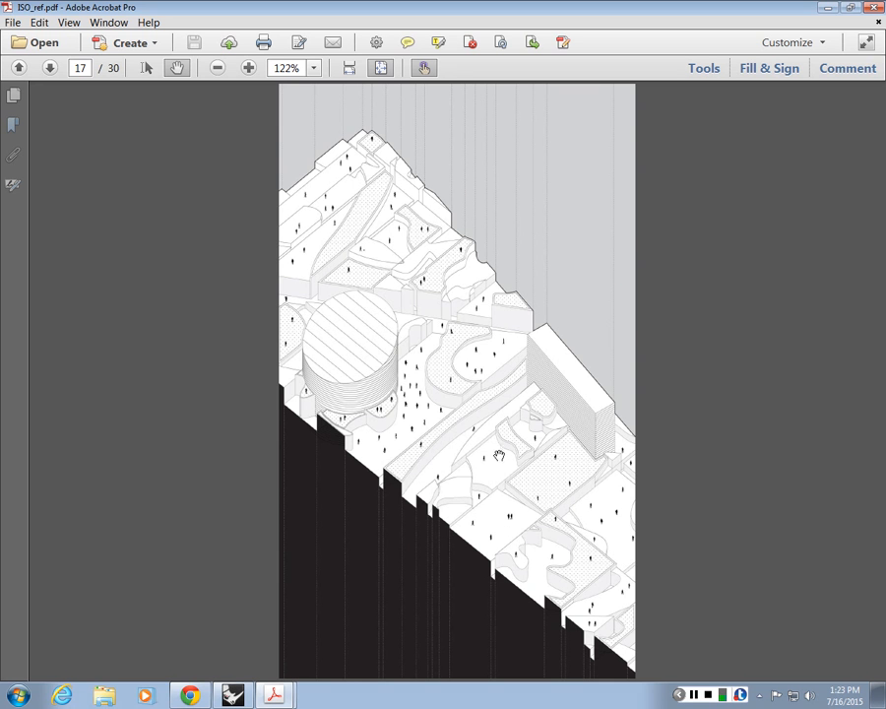
scroll(480, 413, "up", 3, "ctrl")
scroll(424, 425, "down", 1)
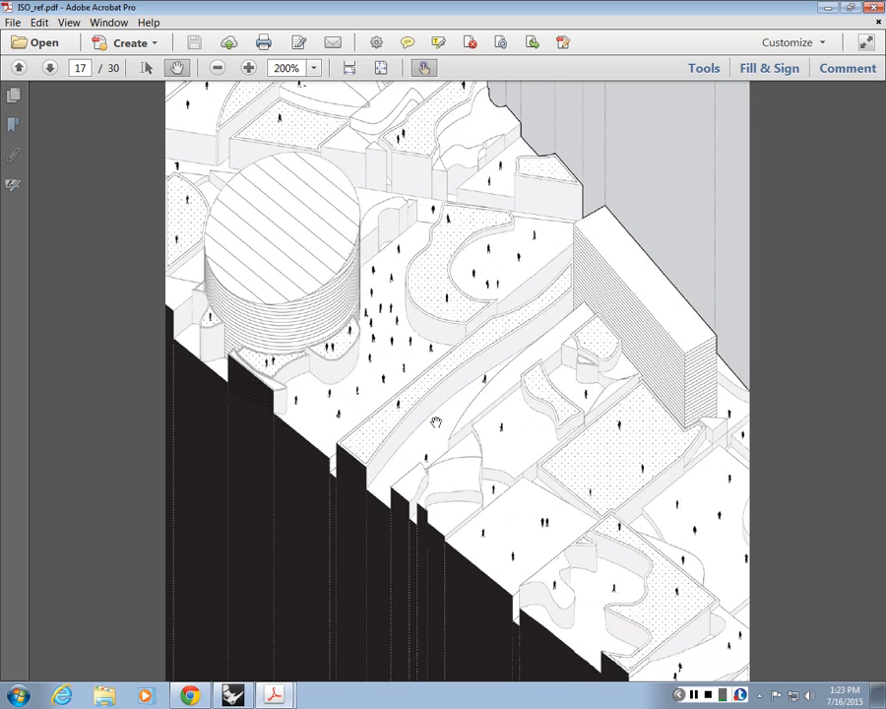
scroll(436, 421, "down", 1)
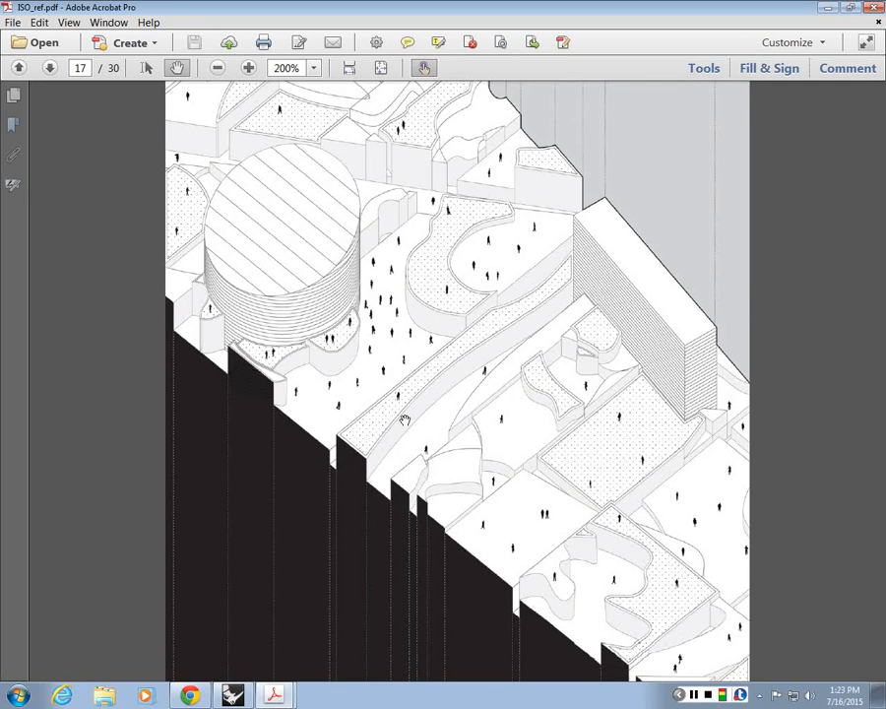
scroll(433, 420, "up", 1)
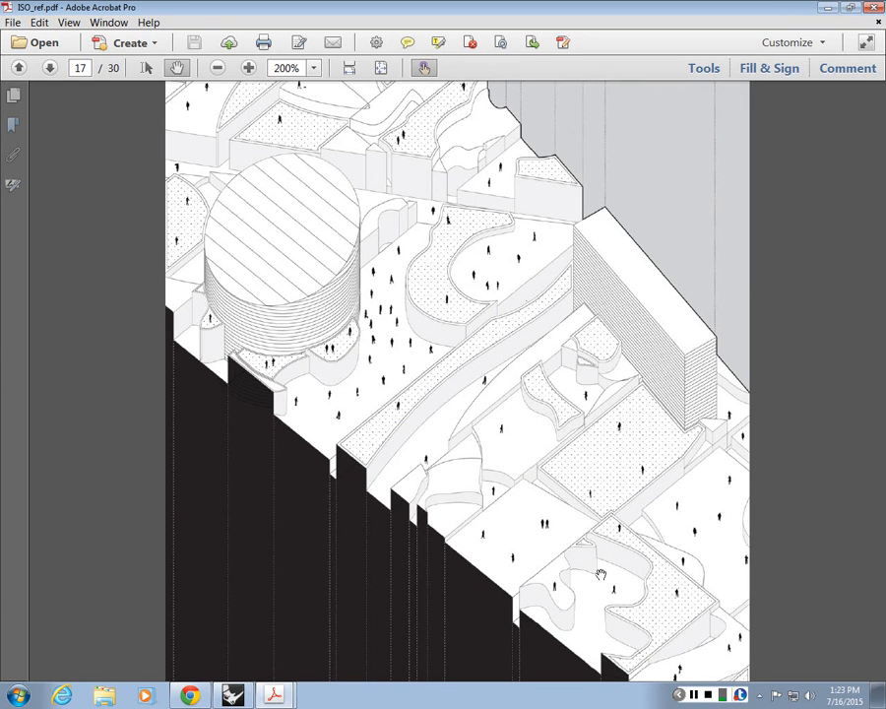
scroll(413, 463, "up", 1)
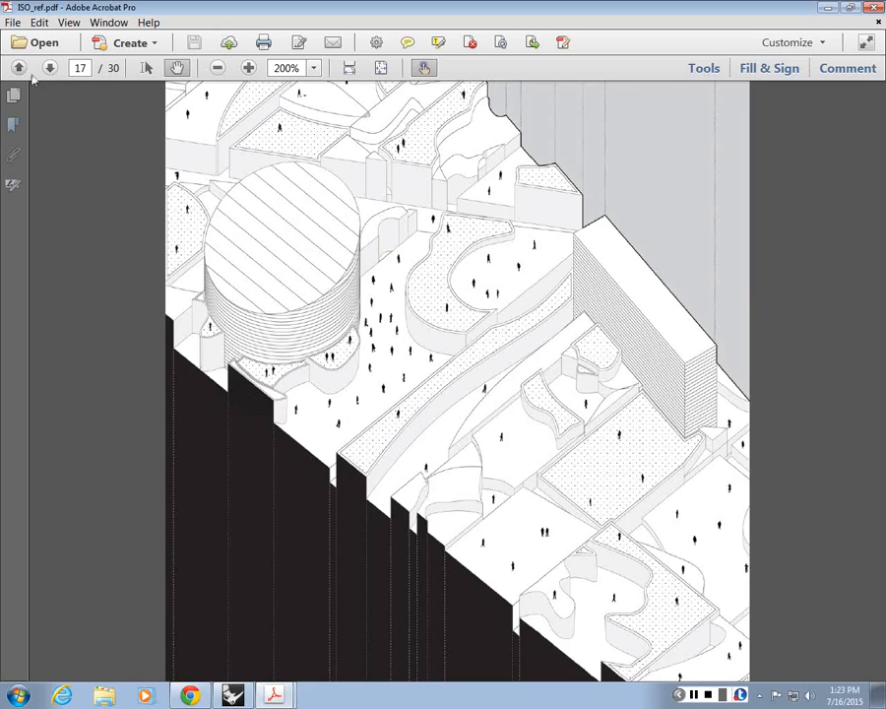
Step: Go to page 18, fit the whole page in view to examine the exploded house axonometric, and continue to page 19
left_click(49, 68)
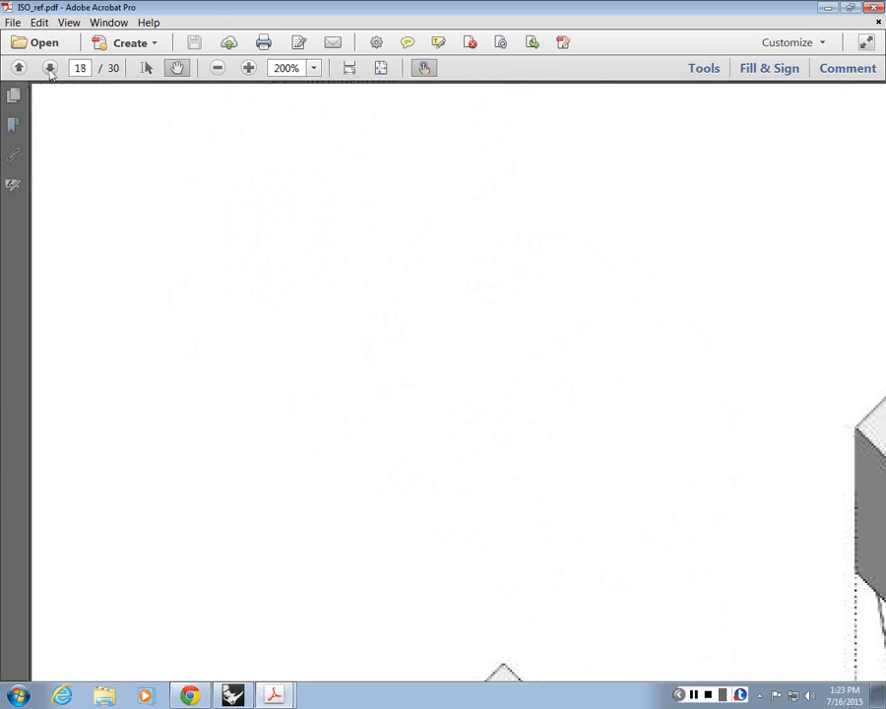
left_click(383, 69)
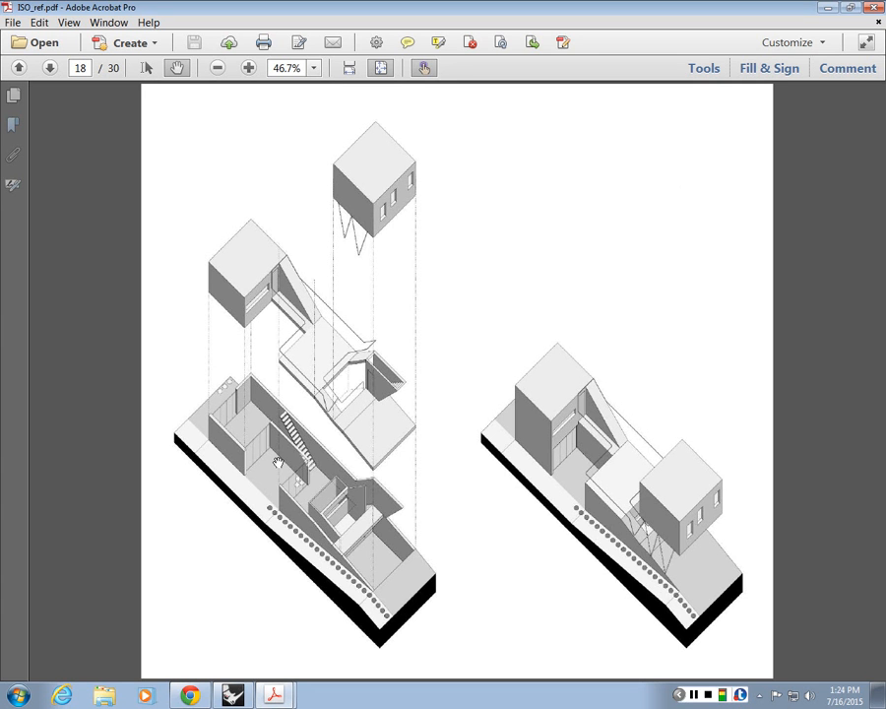
left_click(49, 68)
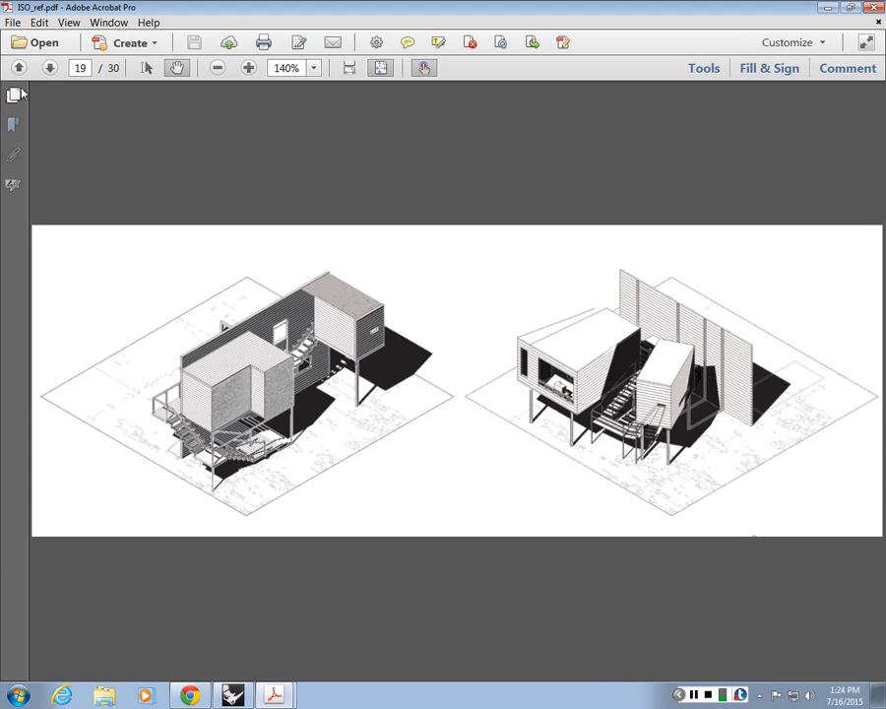
Step: Look through the dense line drawings on pages 20 and 21, and continue to the exploded Vagnby axonometrics on page 22
left_click(49, 67)
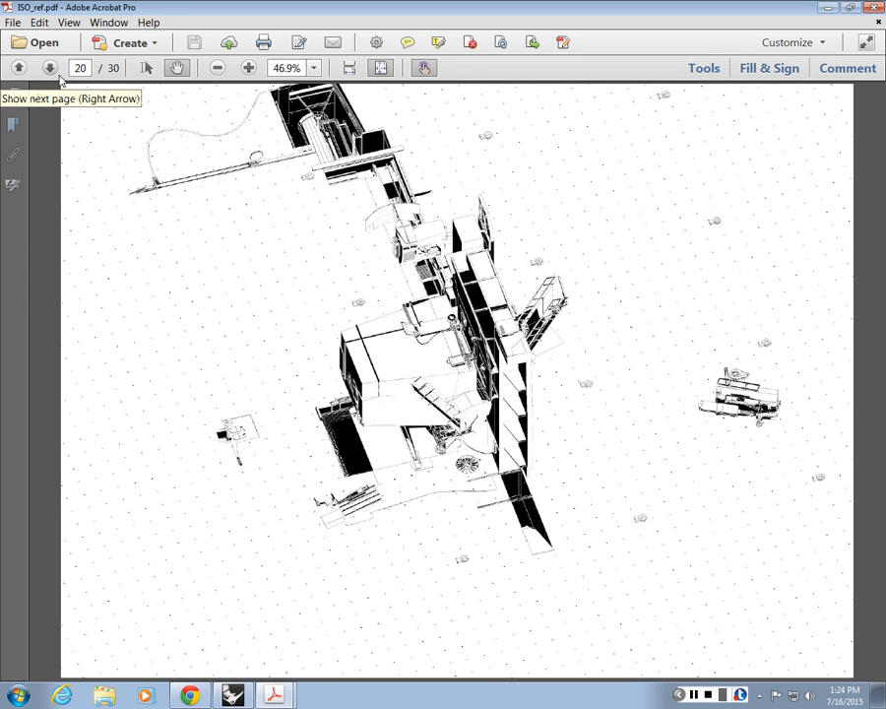
left_click(50, 68)
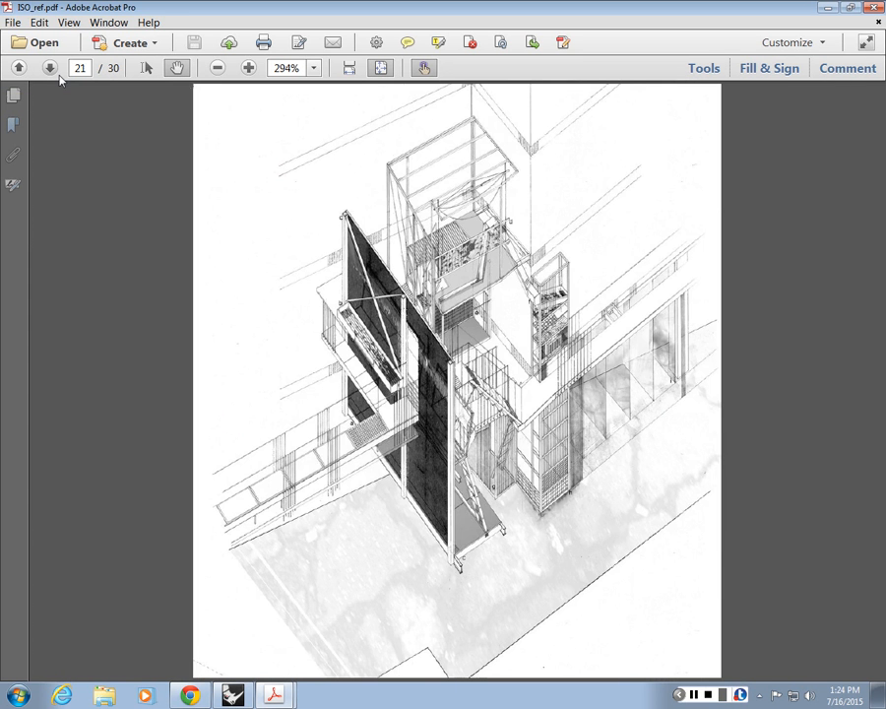
left_click(50, 68)
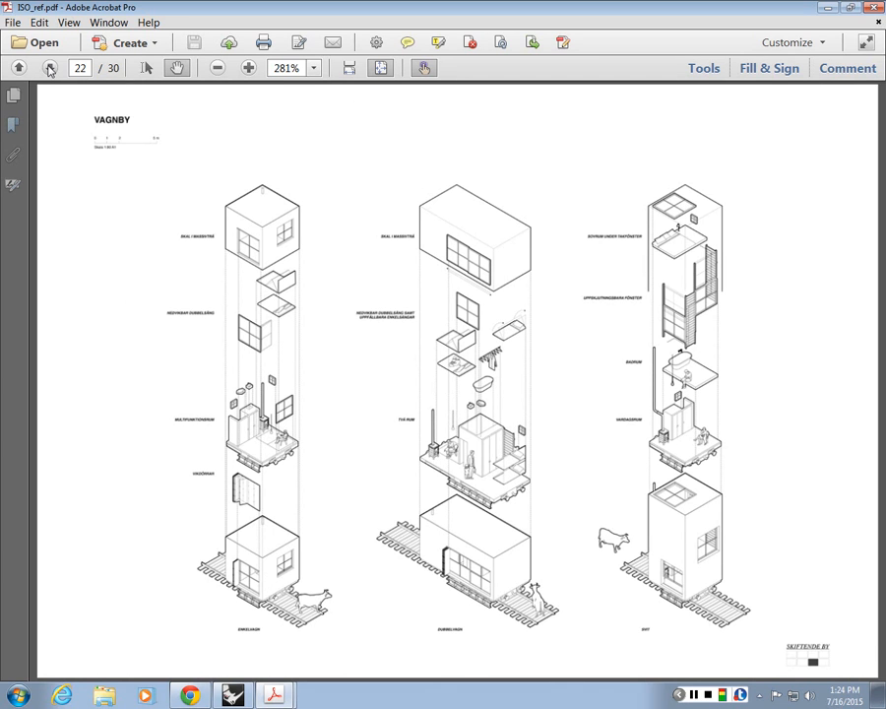
Step: Examine the black-topped walls of the labelled room axonometric on page 23, and continue past page 24 to page 25
double_click(49, 67)
left_click(16, 69)
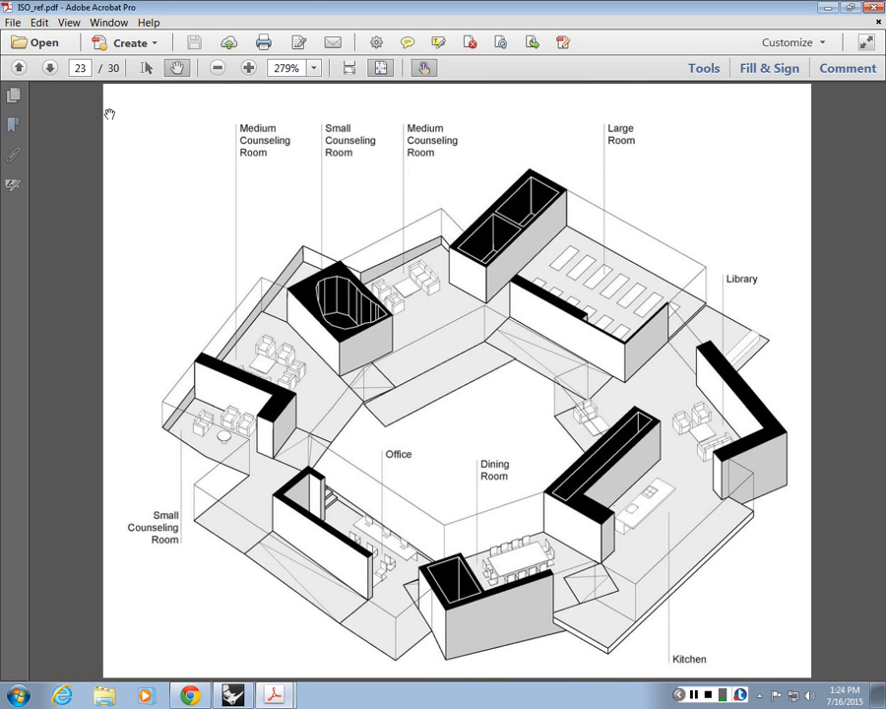
left_click(48, 68)
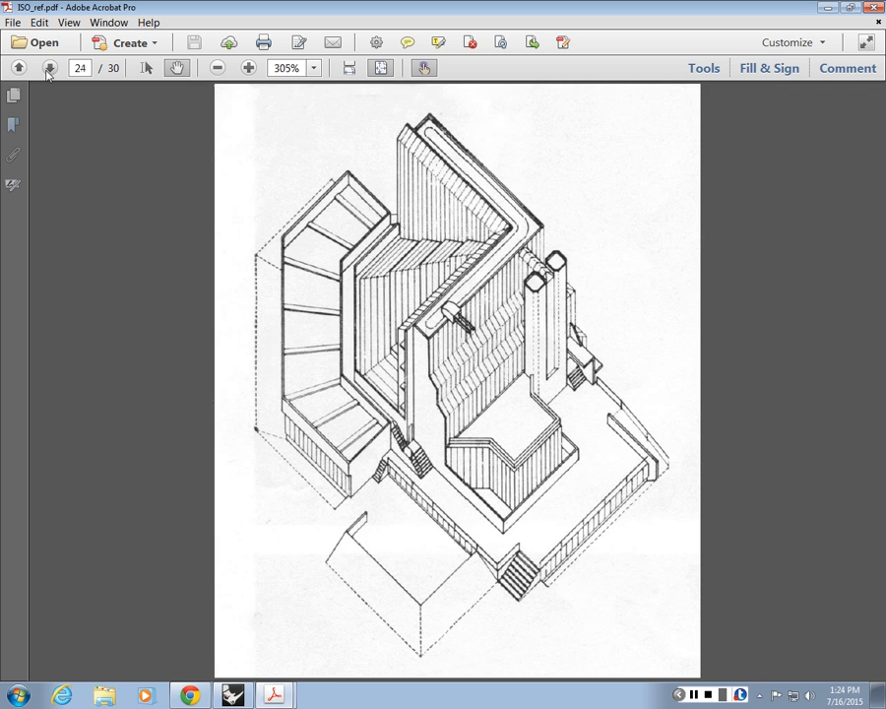
left_click(48, 69)
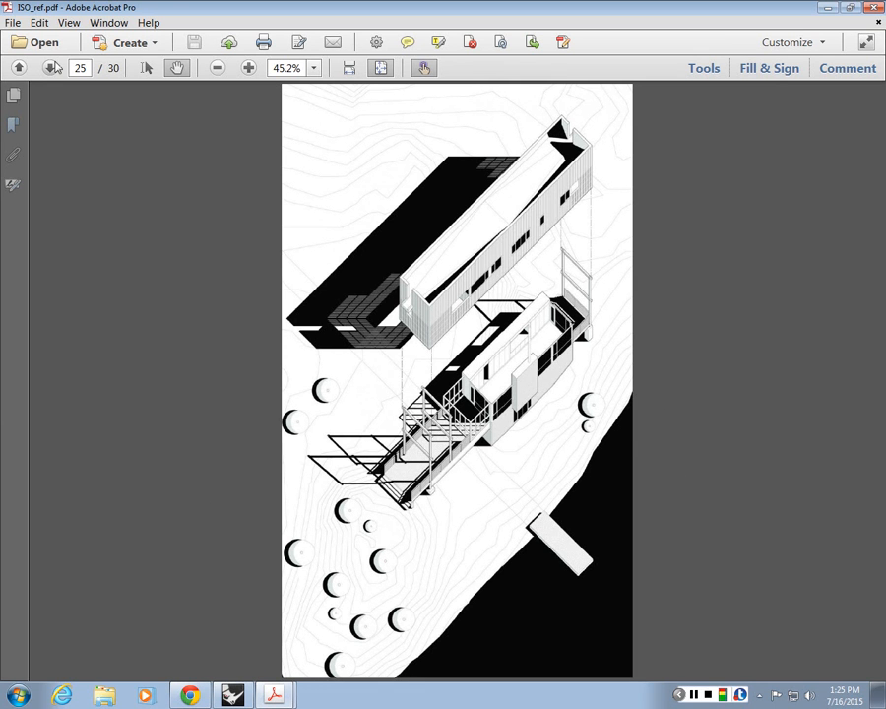
Step: Look through the remaining reference drawings from page 26 to the last page, 30
left_click(51, 67)
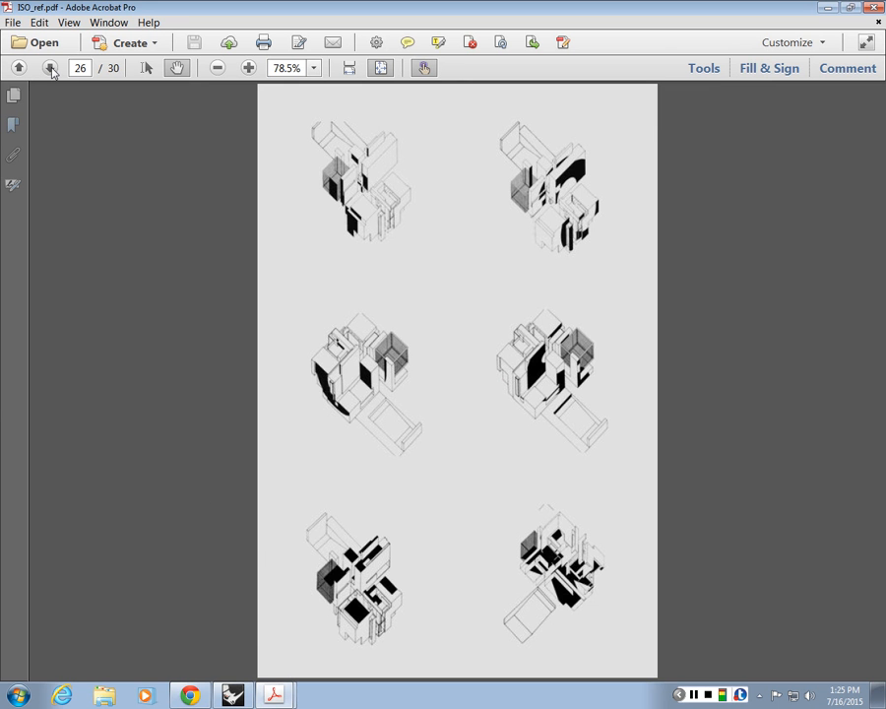
left_click(51, 67)
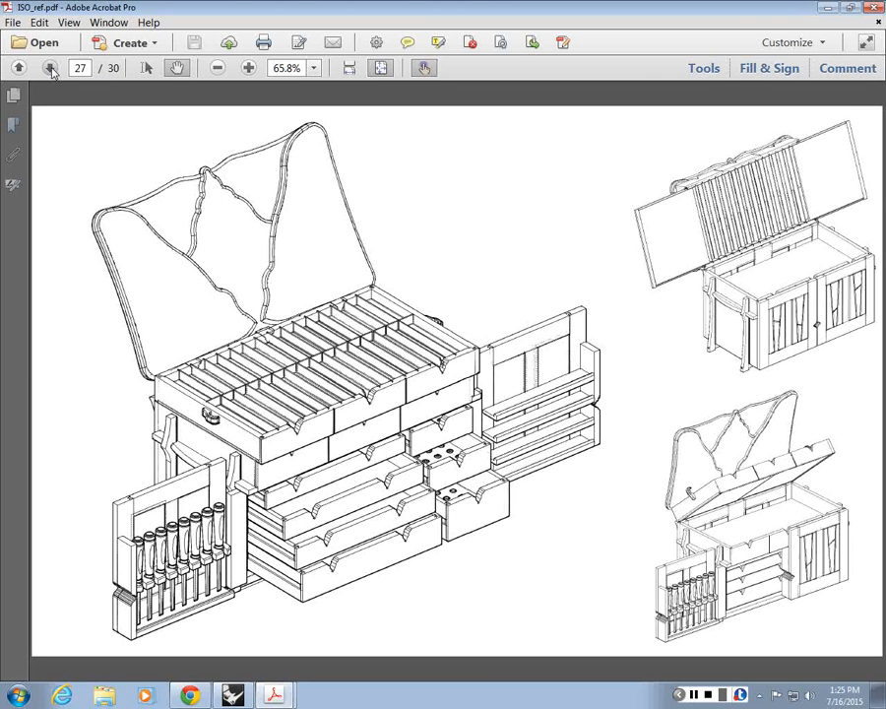
left_click(50, 67)
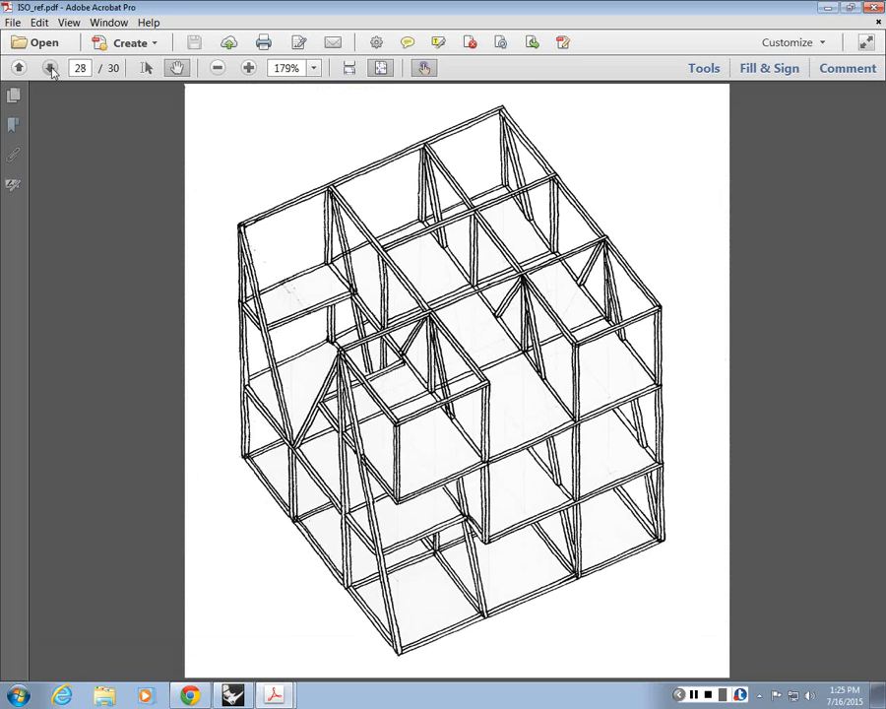
left_click(50, 67)
left_click(50, 67)
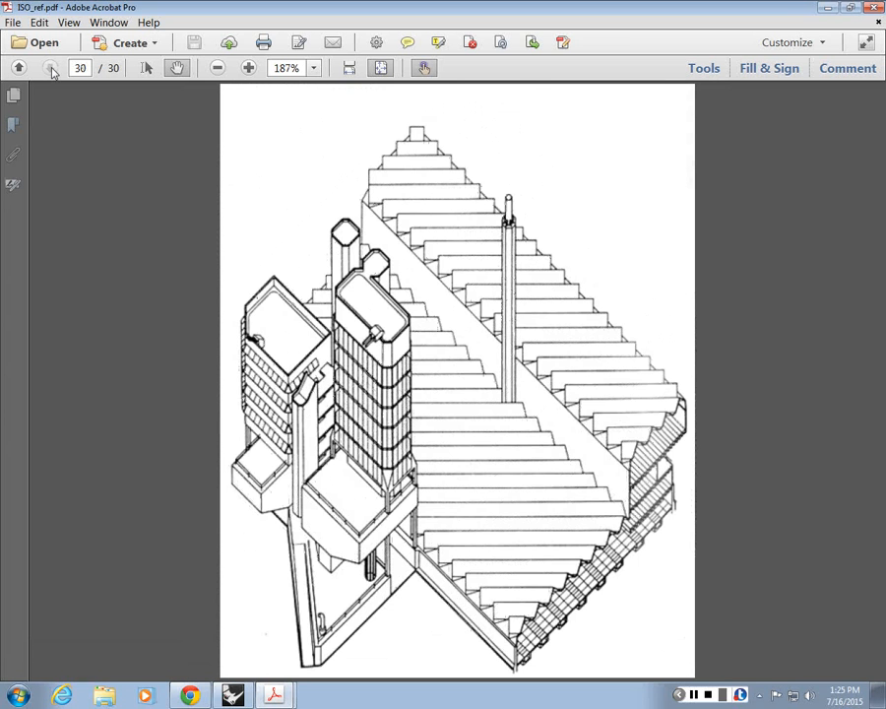
Step: Return to page 25 and examine the black shadows, contour lines and lifted roof of the exploded building axonometric
left_click(18, 67)
left_click(18, 67)
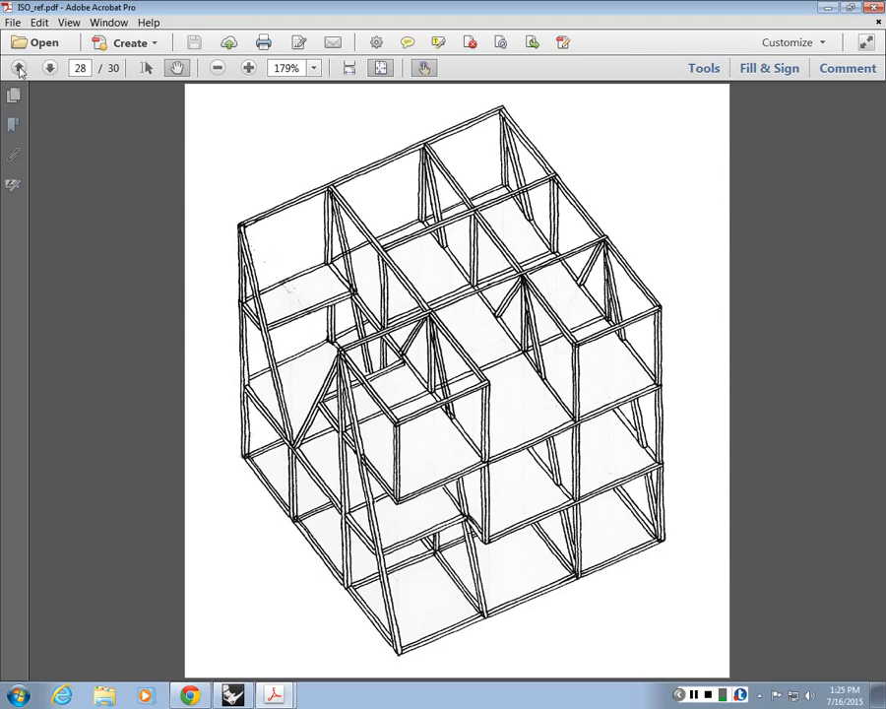
left_click(18, 67)
left_click(18, 67)
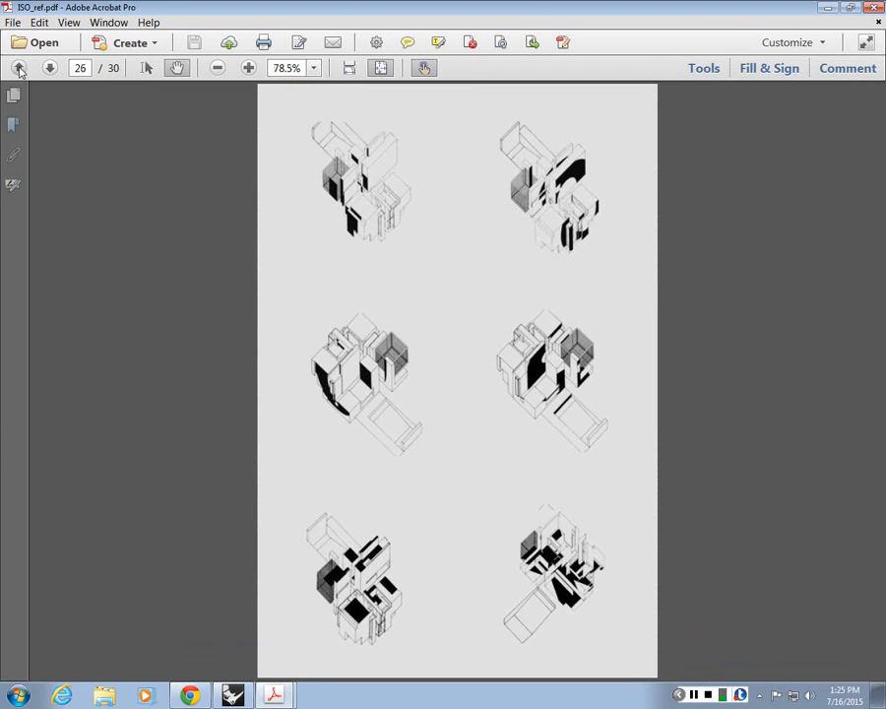
left_click(17, 67)
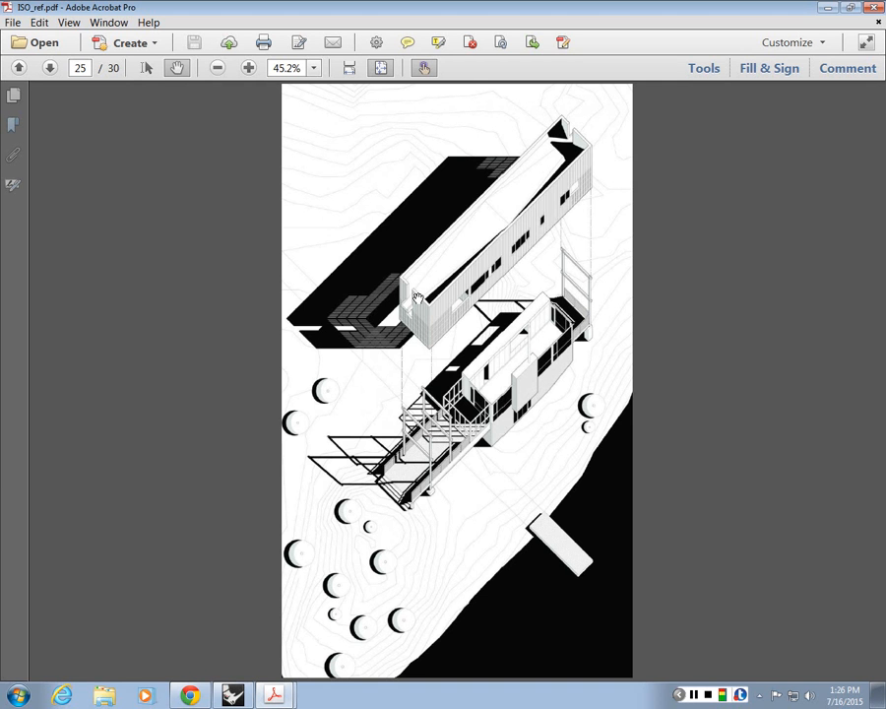
Step: Go back through the earlier axonometrics on pages 15, 12 and 10 to the two rows of drawings on page 8
scroll(417, 297, "up", 10)
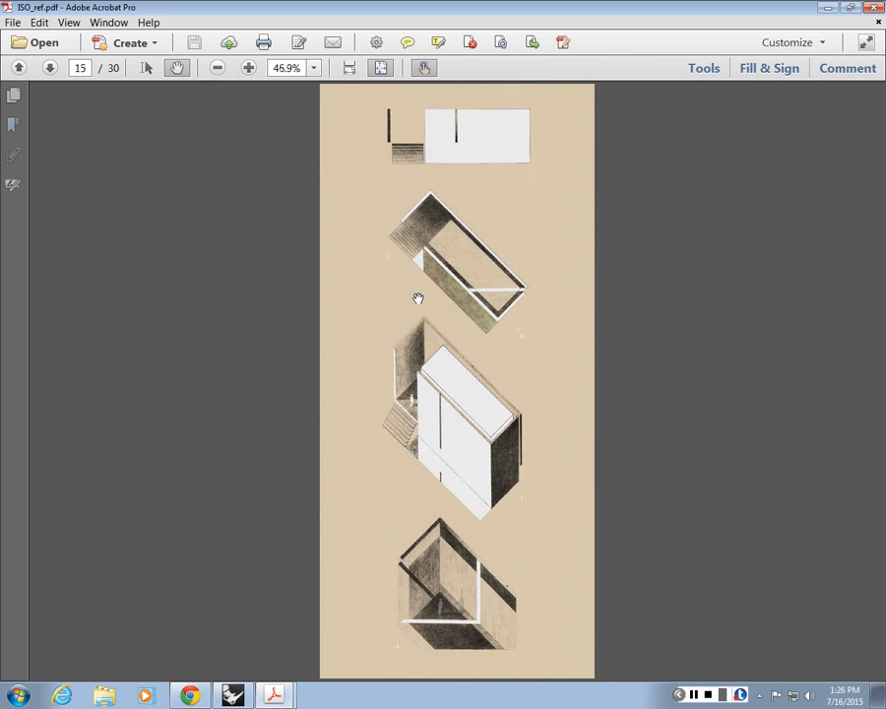
scroll(418, 297, "up", 4)
scroll(418, 297, "down", 1)
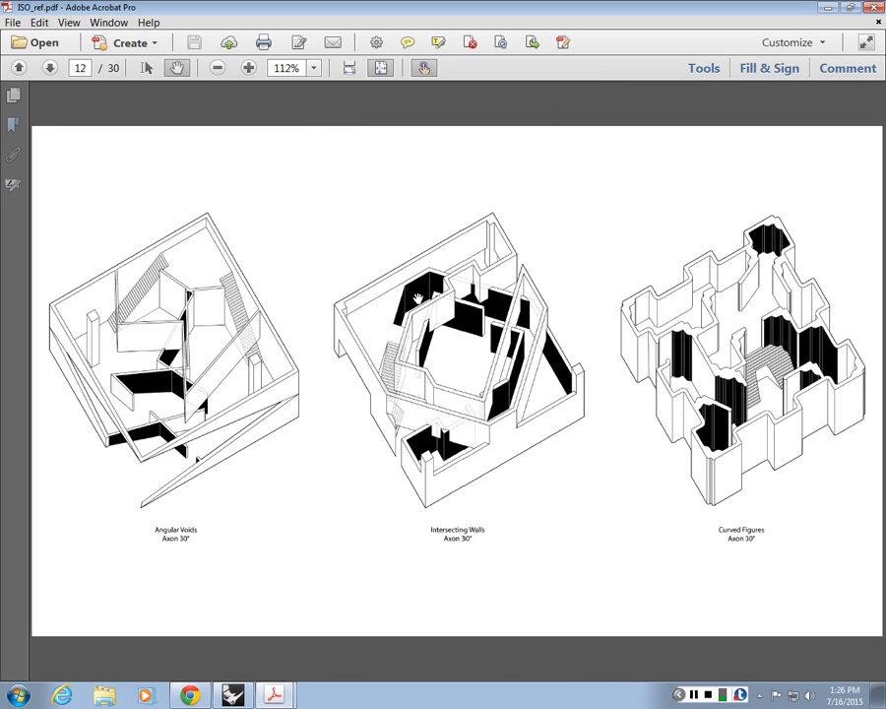
scroll(417, 297, "up", 2)
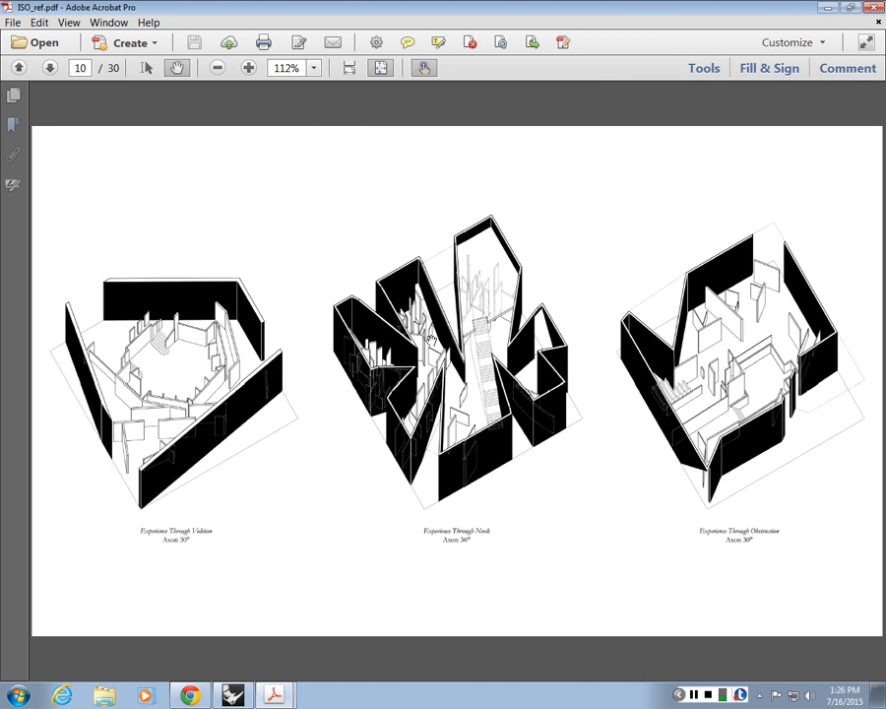
scroll(431, 340, "up", 3)
scroll(430, 339, "up", 3)
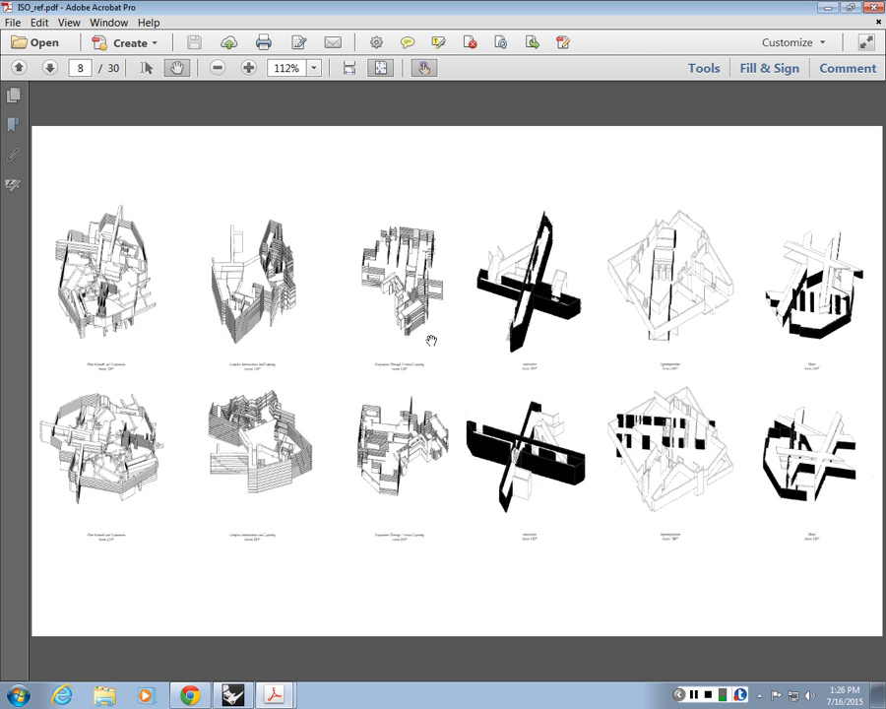
Step: Examine the layered walls of the lower-row Complex Intersections and Layering axonometric on page 8 up close
scroll(431, 340, "down", 3)
scroll(430, 339, "up", 3)
scroll(236, 455, "up", 5, "ctrl")
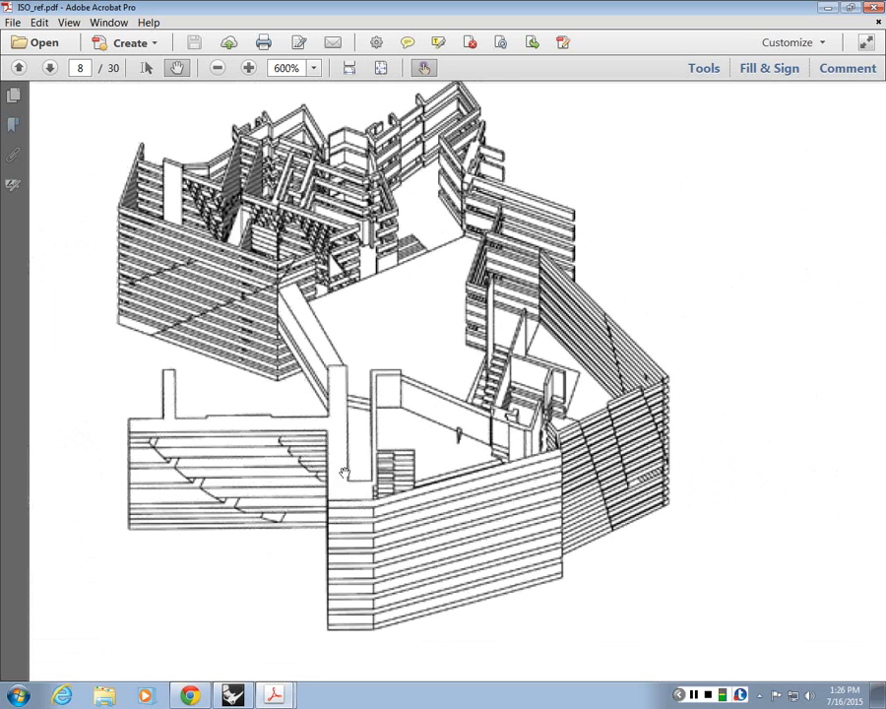
scroll(229, 333, "down", 5, "ctrl")
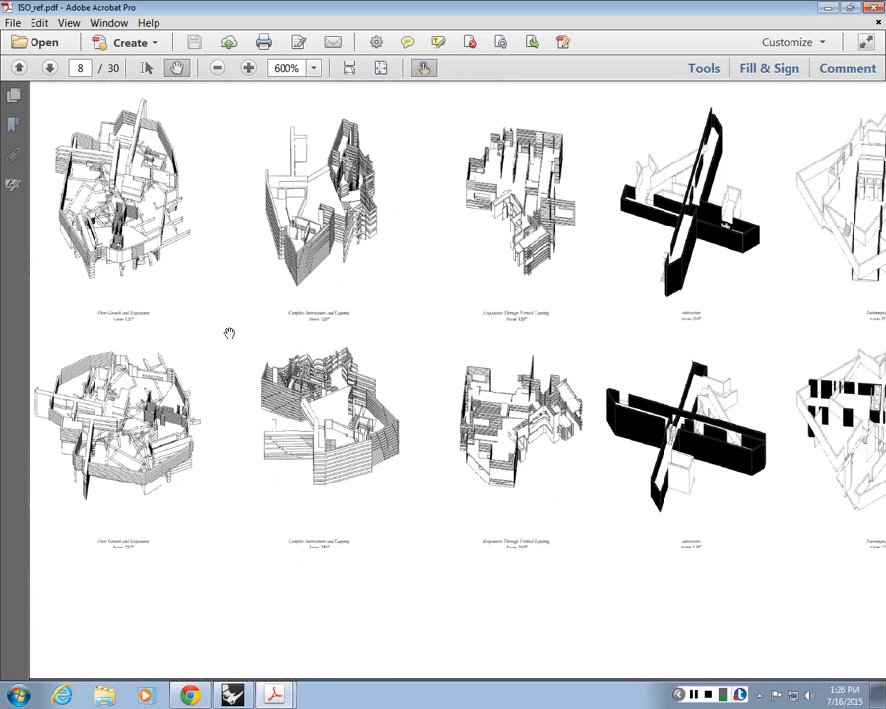
Step: Examine the lower-row leftmost axonometric on page 8 up close, followed by the black-filled intersecting-wall drawings
scroll(91, 412, "up", 4, "ctrl")
left_click_drag(163, 528, 359, 514)
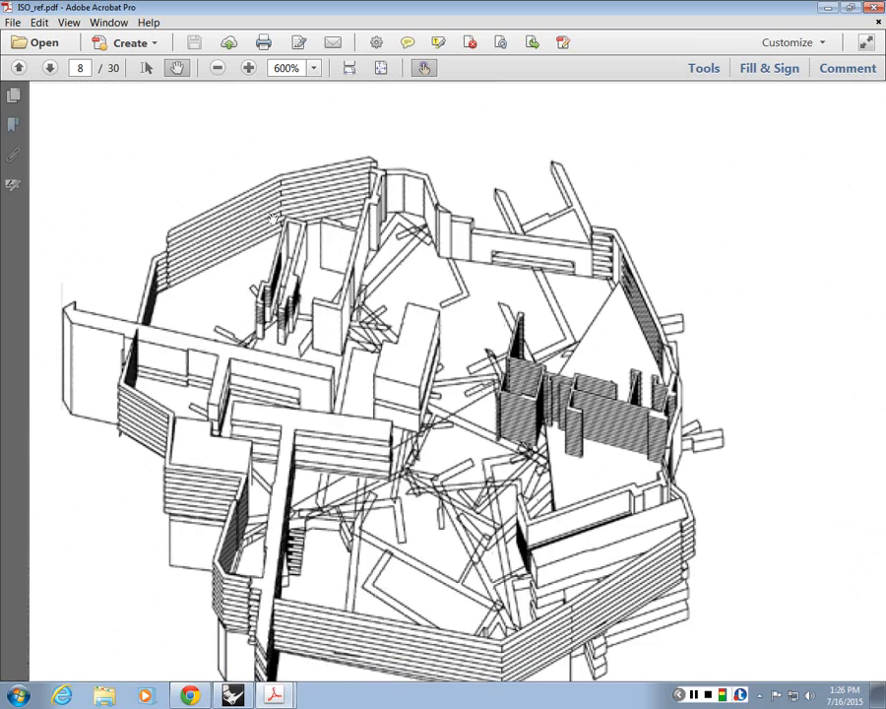
scroll(274, 218, "down", 6, "ctrl")
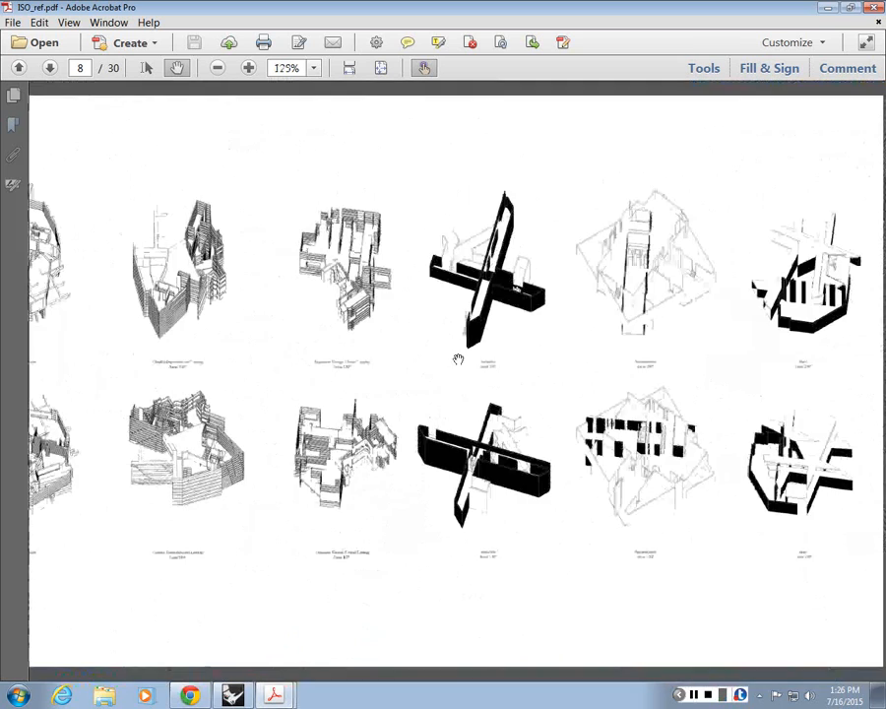
scroll(724, 380, "up", 2, "ctrl")
left_click_drag(422, 213, 498, 284)
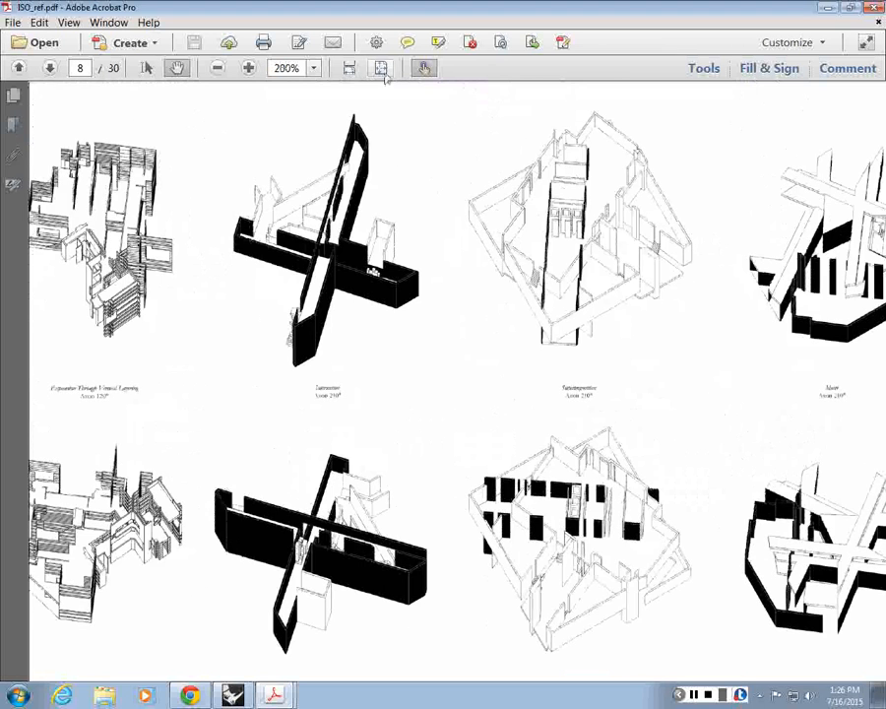
Step: Fit the whole page in view and go back to the two rows of black-filled axonometrics on page 6
left_click(380, 67)
left_click(20, 67)
left_click(19, 67)
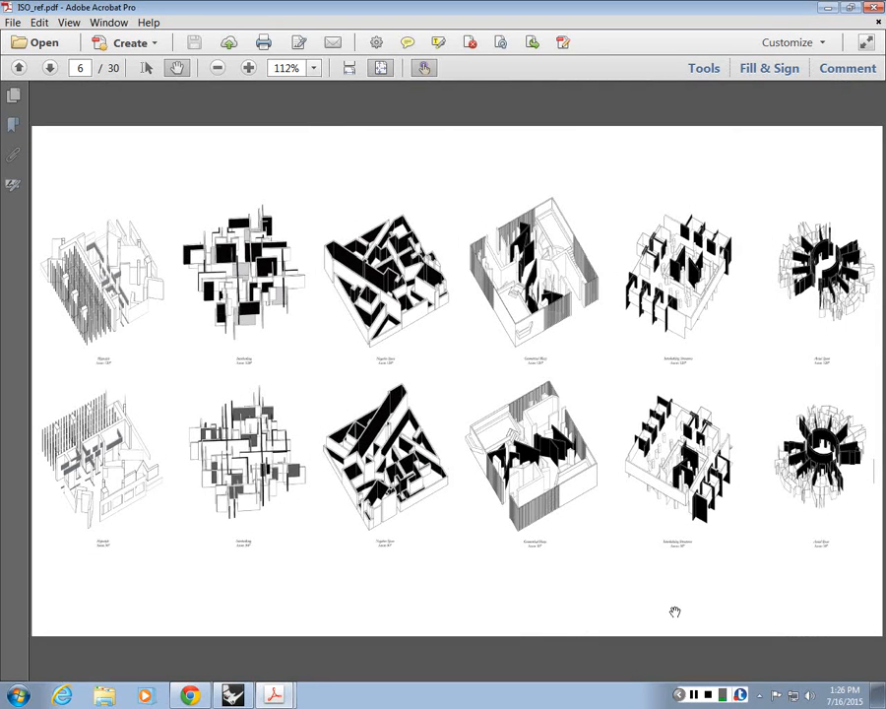
left_click(696, 697)
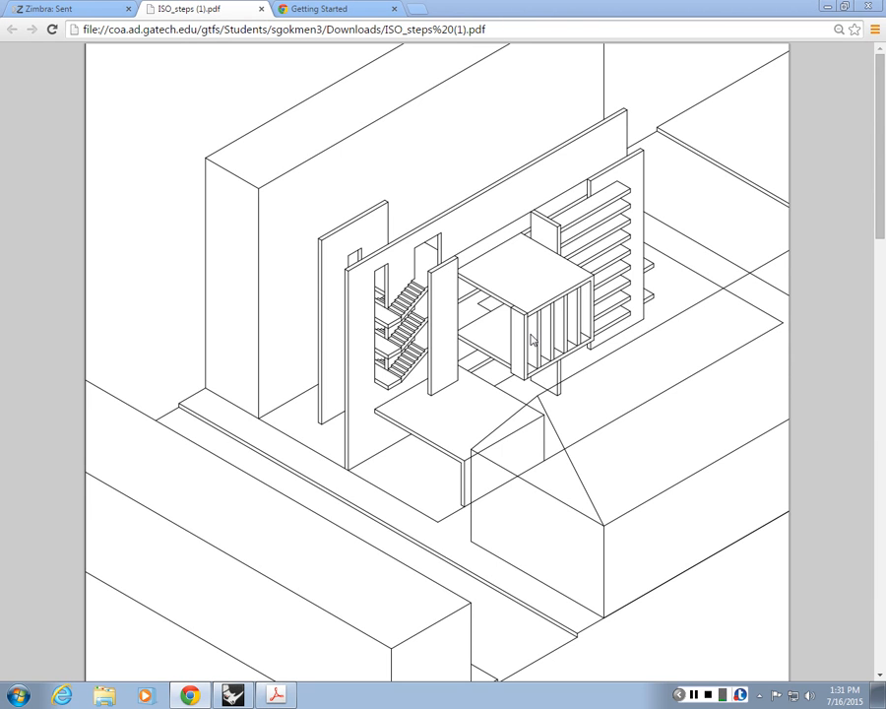
Step: Examine the line weights of the walls, stairs and louvered box on page 2 of ISO_steps (1).pdf up close
scroll(729, 299, "up", 2)
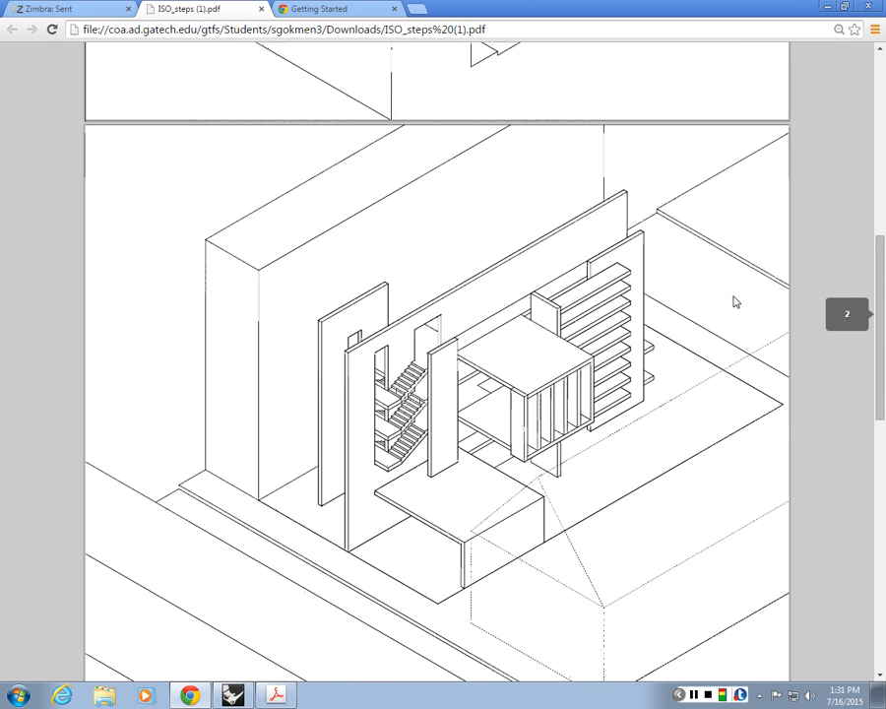
scroll(694, 252, "down", 3)
scroll(693, 257, "up", 1, "ctrl")
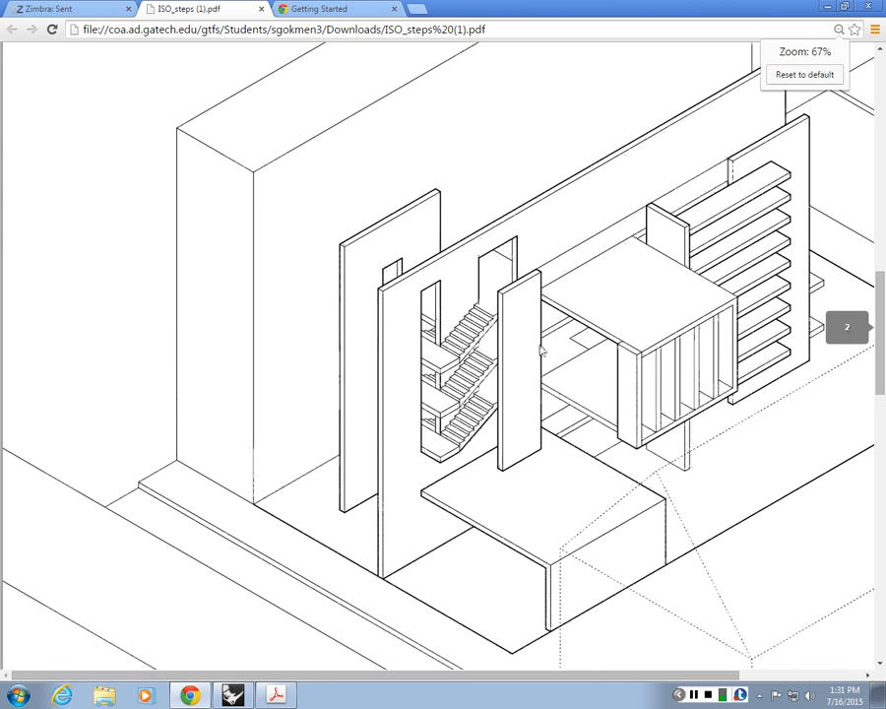
scroll(499, 459, "right", 3)
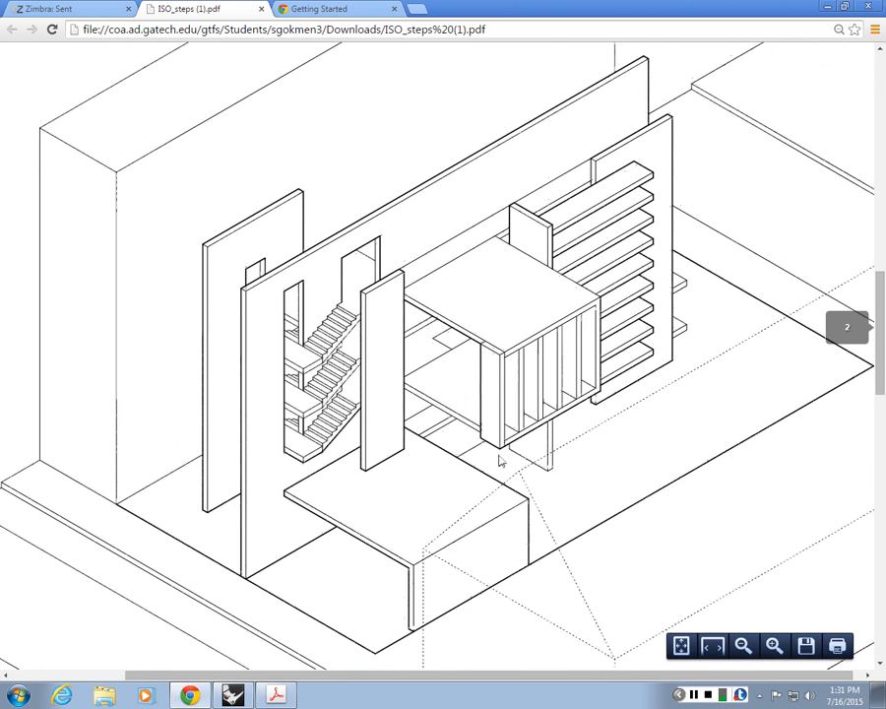
scroll(459, 350, "down", 1)
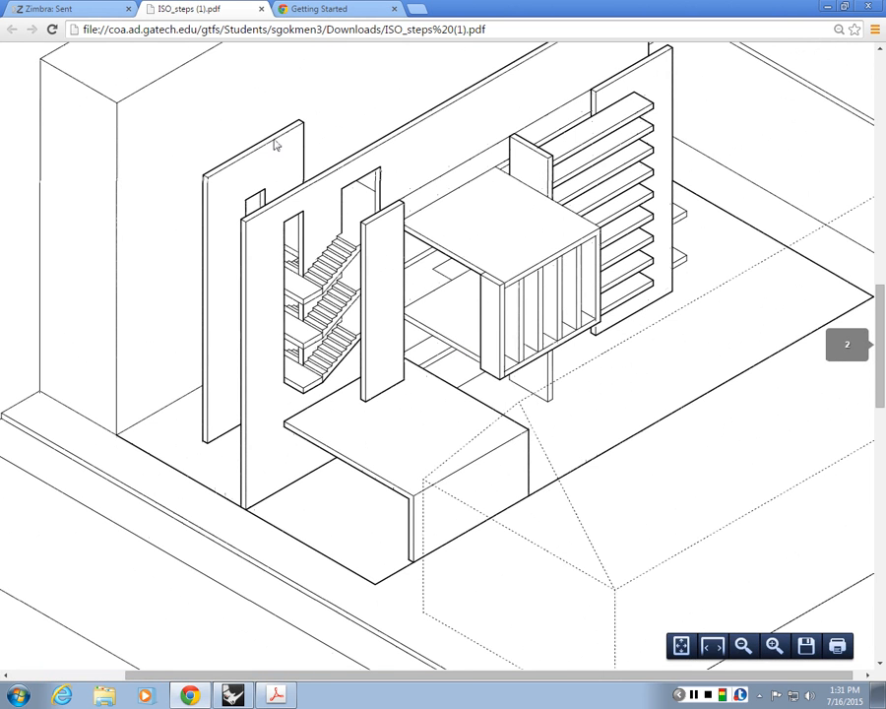
scroll(319, 194, "up", 3, "ctrl")
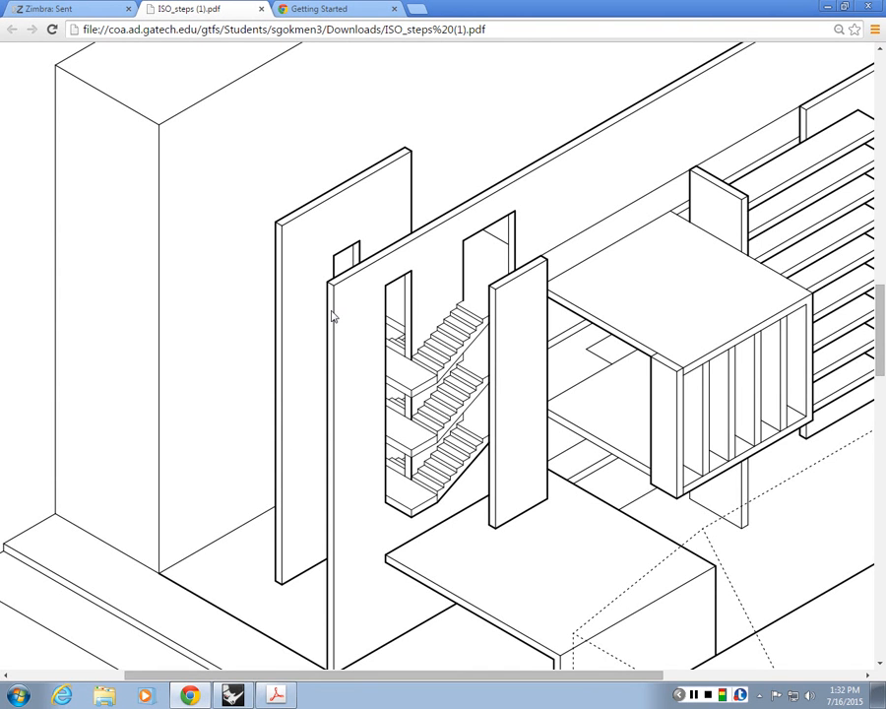
left_click_drag(520, 671, 665, 656)
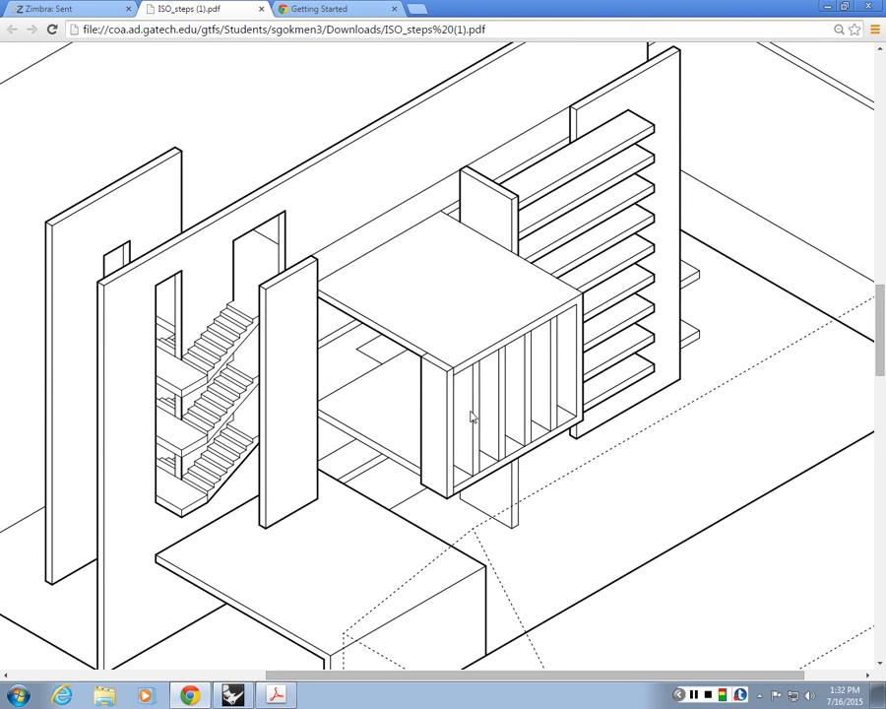
Step: Examine the dashed outline of the gabled neighbouring building in front of the house on page 2
scroll(534, 330, "down", 3)
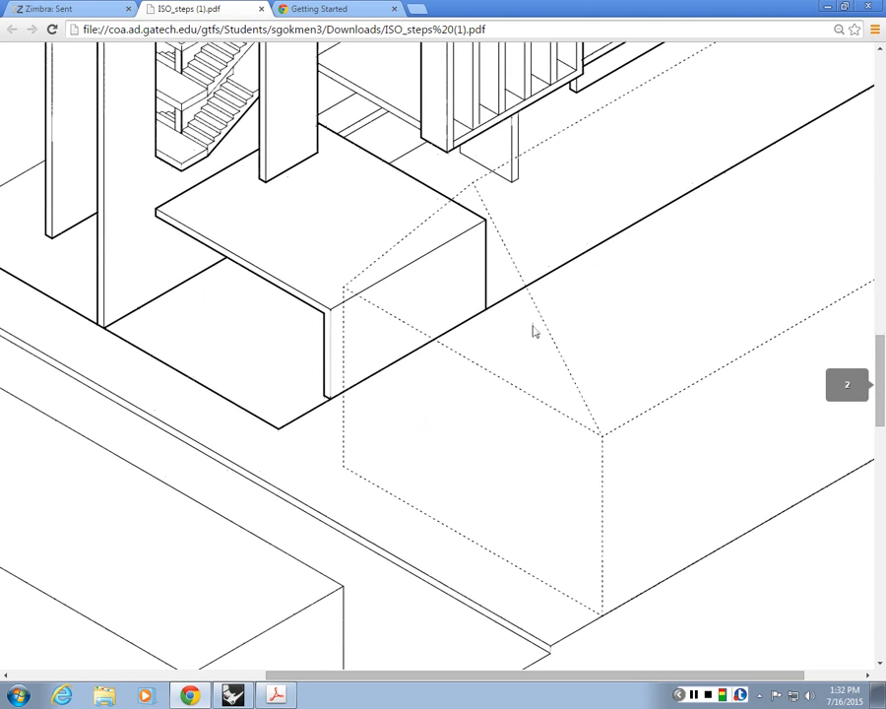
scroll(556, 347, "up", 1)
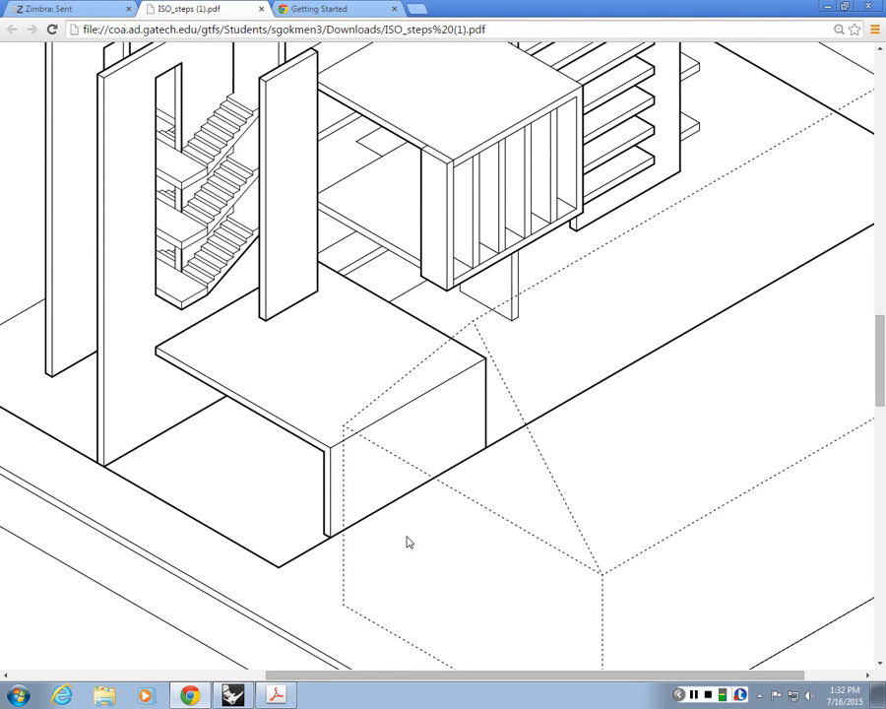
scroll(410, 471, "down", 1)
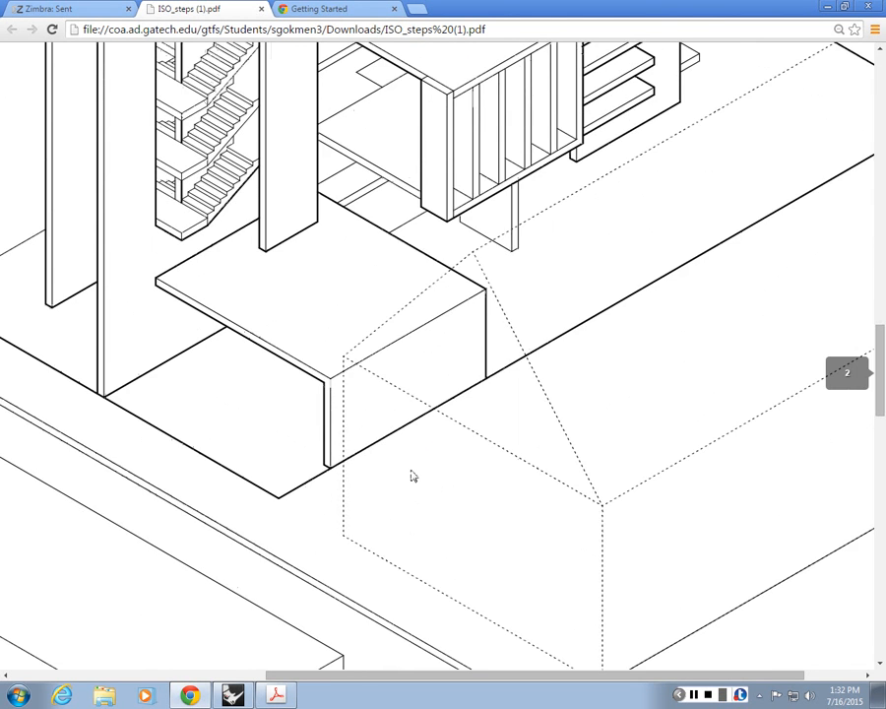
scroll(416, 455, "down", 2, "ctrl")
scroll(418, 457, "up", 1)
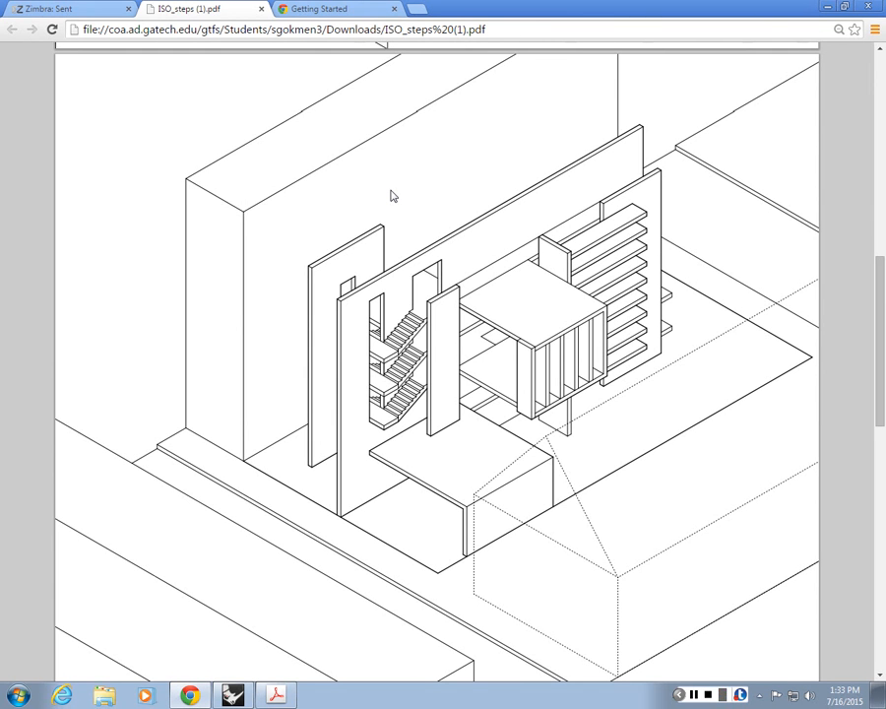
Step: Review the full line drawing on page 2 and continue to the shaded axonometric on page 3
scroll(448, 277, "down", 1)
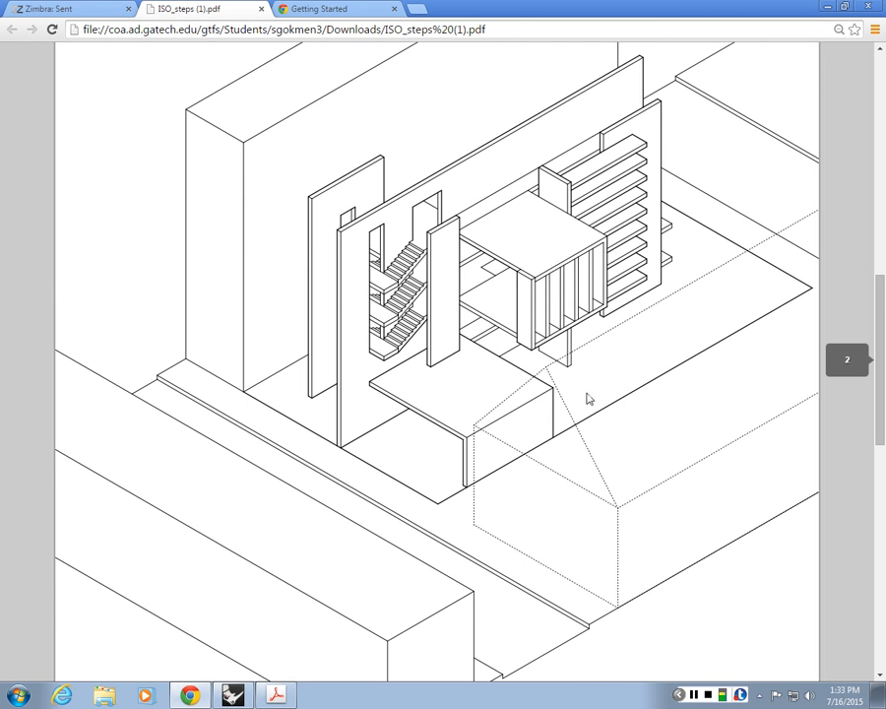
scroll(398, 196, "up", 2)
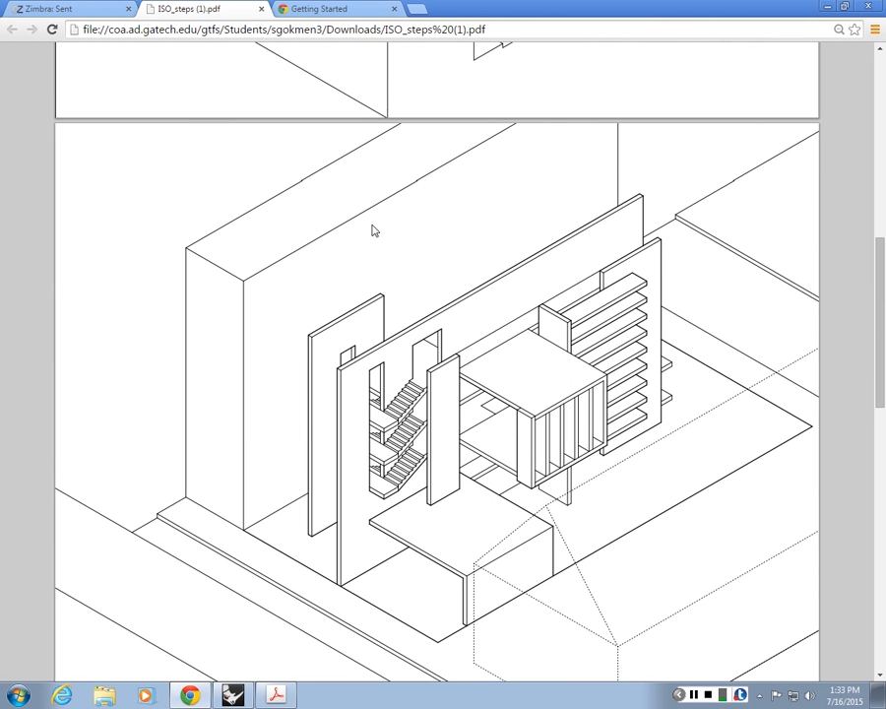
scroll(374, 230, "down", 4)
scroll(374, 231, "down", 8)
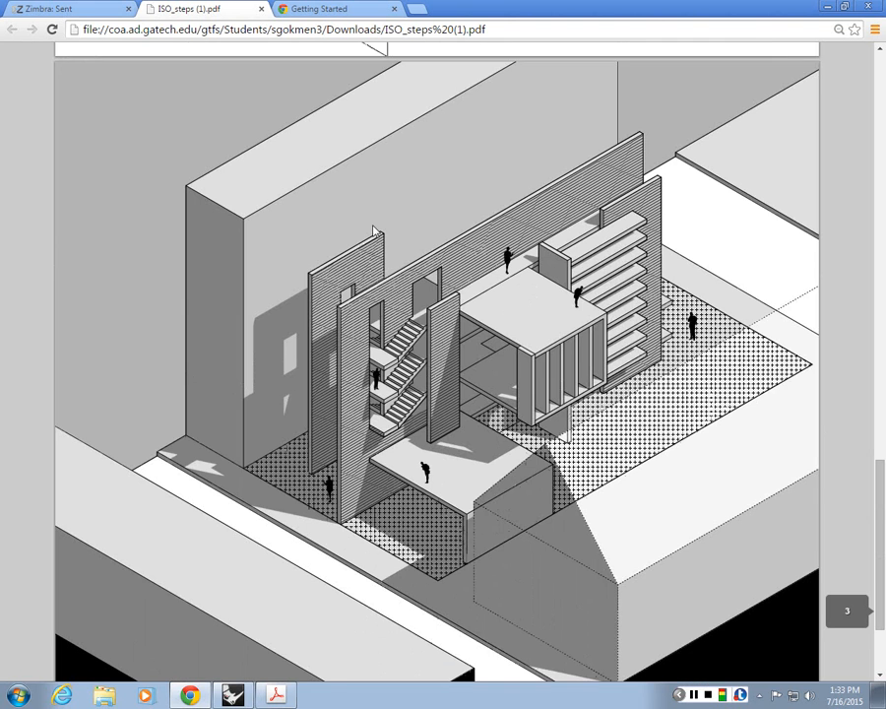
scroll(374, 231, "down", 2)
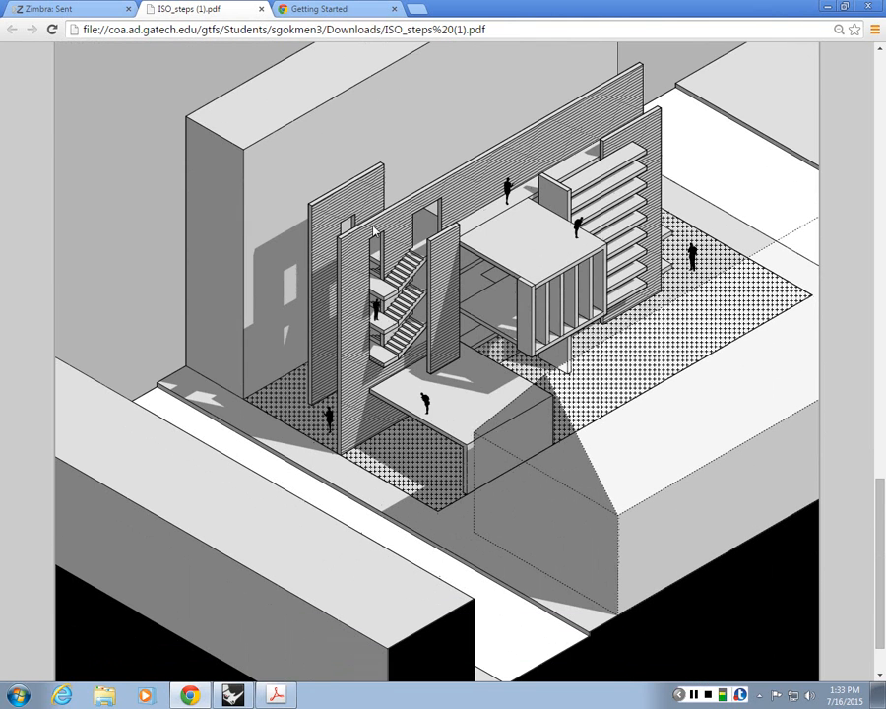
Step: Examine the gray tones, cast shadows and black-filled ground cut of the page 3 axonometric
scroll(374, 231, "up", 2)
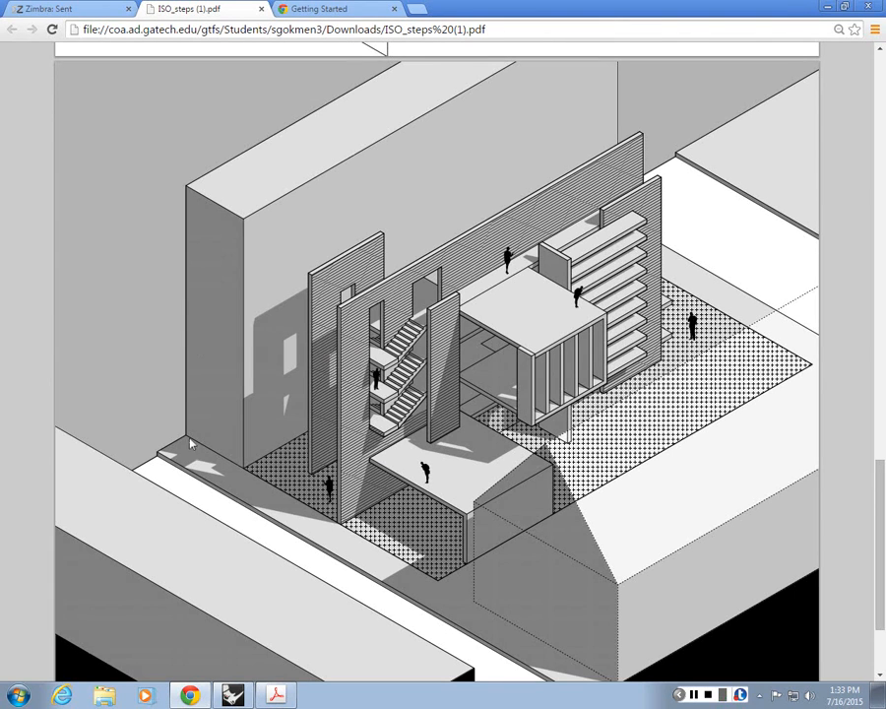
scroll(173, 292, "up", 3)
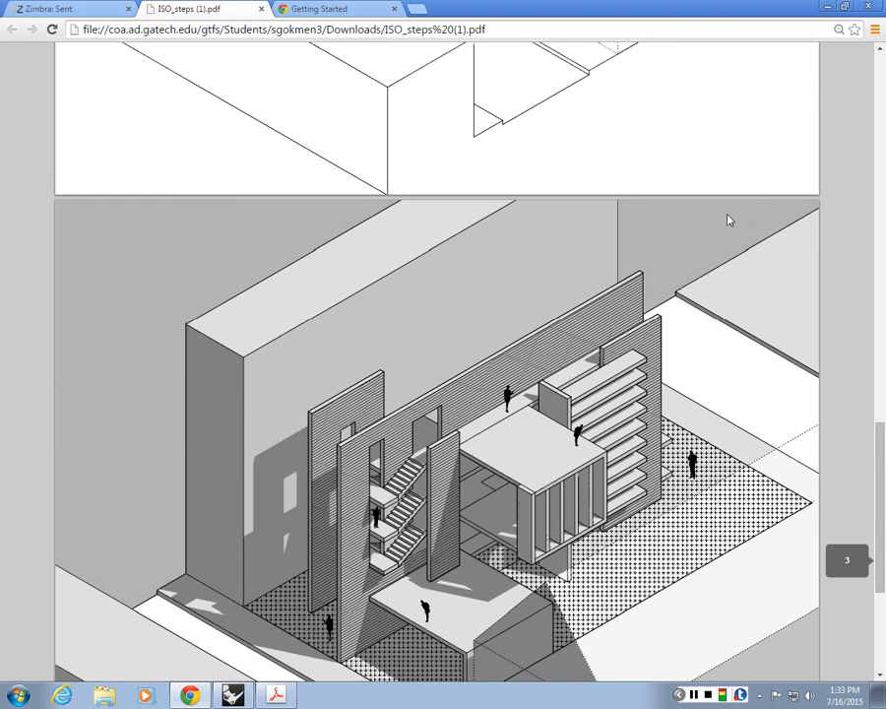
scroll(653, 225, "down", 5)
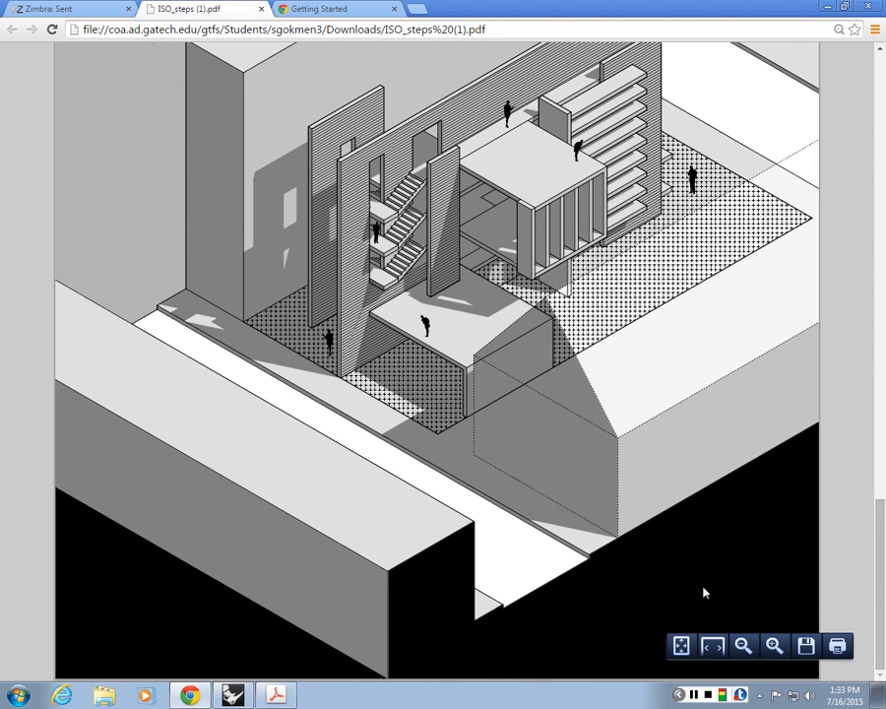
scroll(839, 605, "up", 6)
scroll(403, 321, "down", 2)
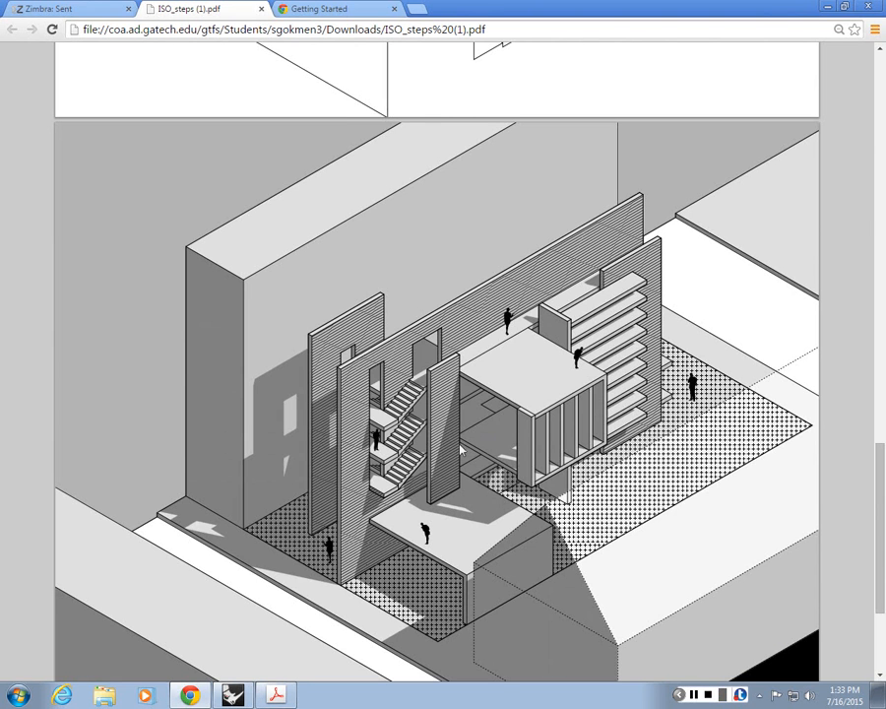
Step: Check the Assignment #3 brief in ISO.pdf in Acrobat and return to the shaded drawing on page 3 in Chrome
left_click(277, 695)
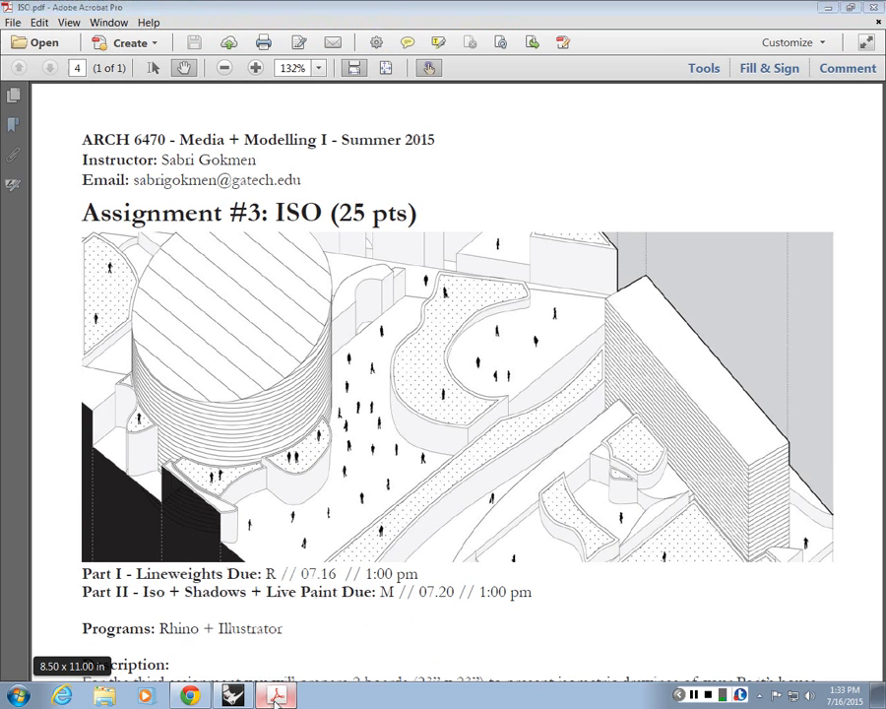
left_click(277, 695)
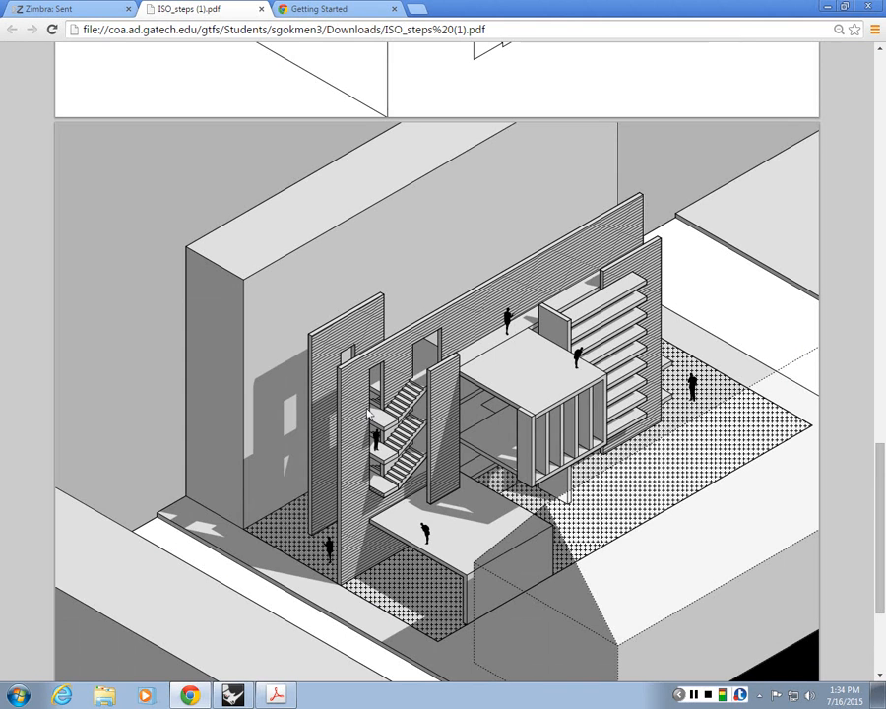
scroll(502, 463, "down", 3)
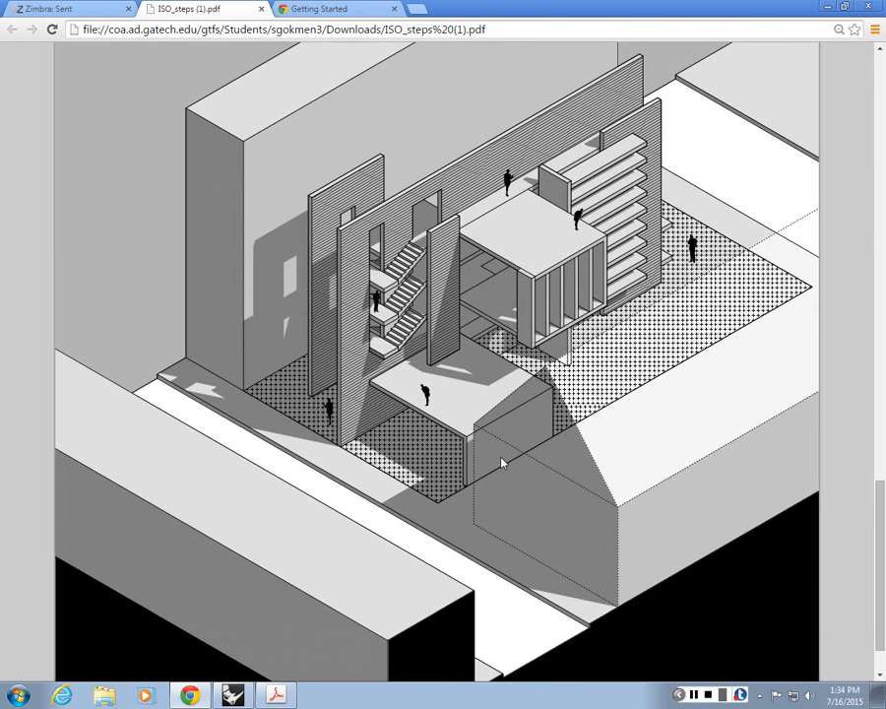
scroll(596, 502, "up", 2)
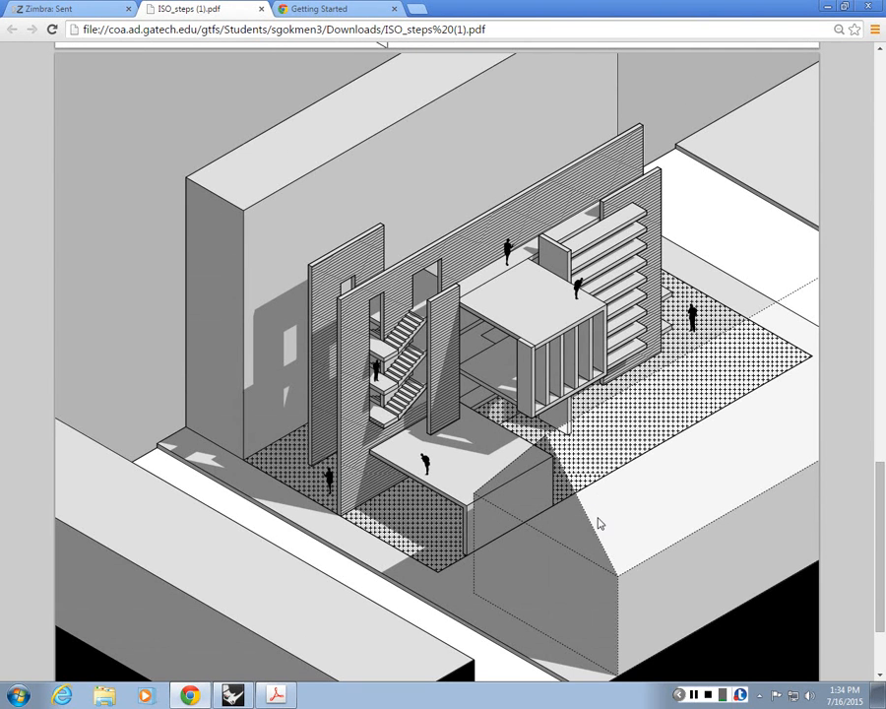
Step: Examine the hatched walls, patterned ground, human figures and see-through neighbouring building in the page 3 axonometric
scroll(603, 524, "up", 1)
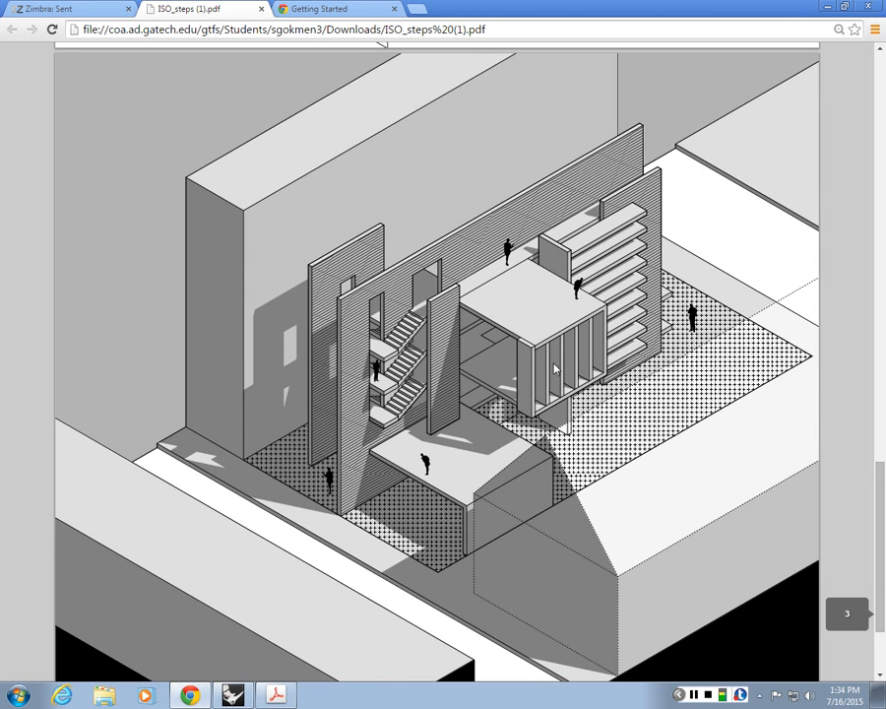
scroll(555, 369, "up", 1)
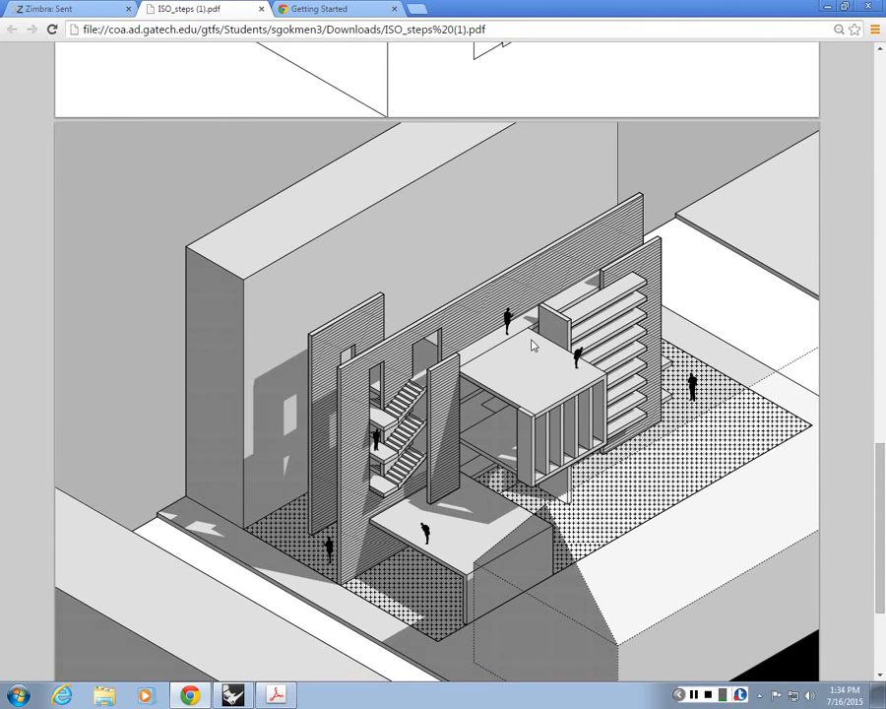
scroll(531, 344, "down", 2)
scroll(531, 345, "up", 2)
scroll(354, 363, "down", 2)
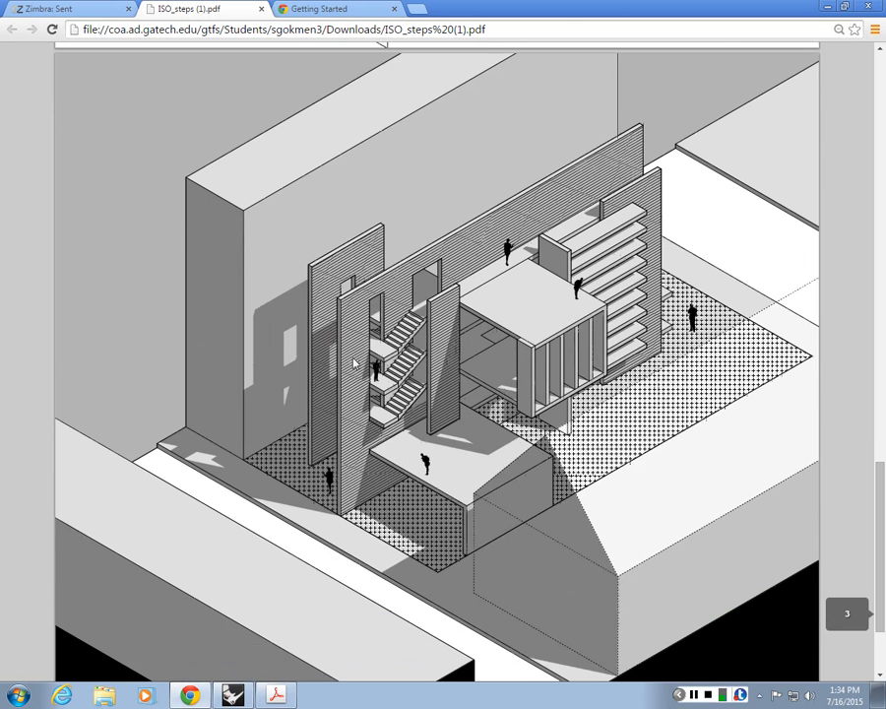
scroll(354, 362, "down", 2)
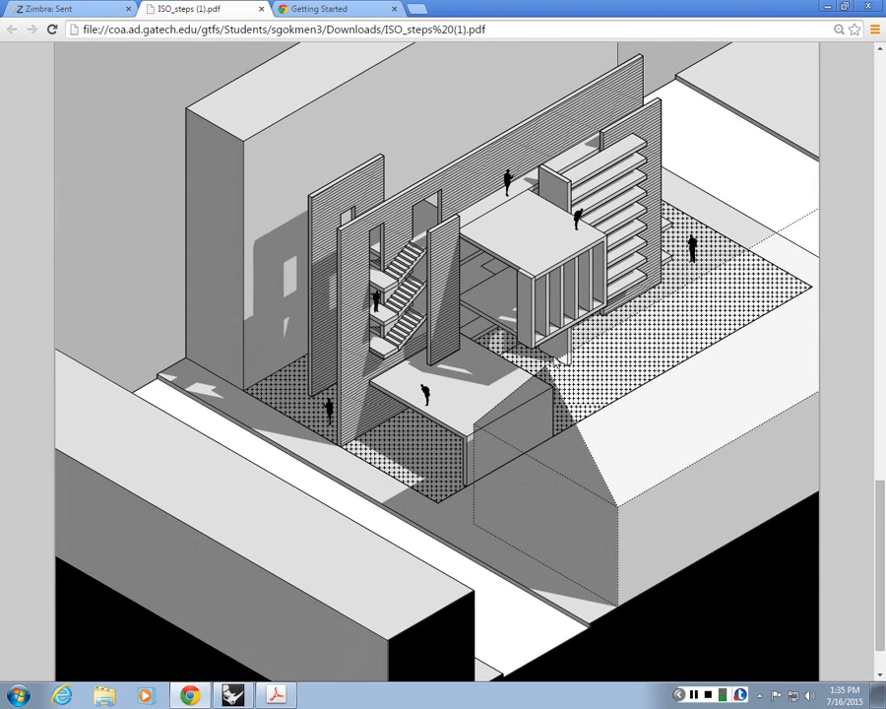
scroll(606, 510, "down", 1)
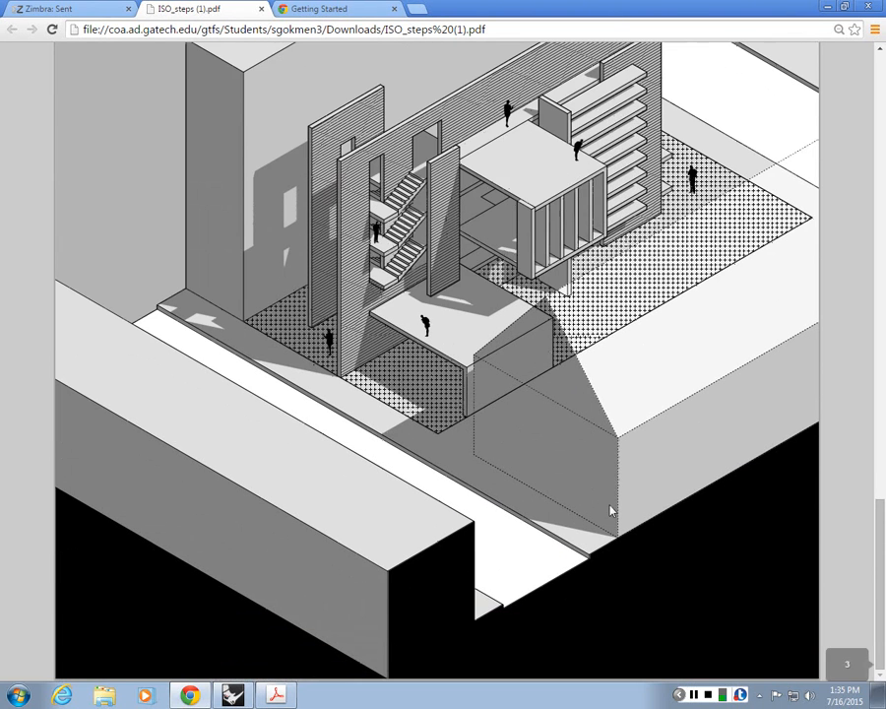
Step: Switch to the Rhino model ISO.3dm, maximize the Perspective viewport and frame the building model
mouse_move(675, 593)
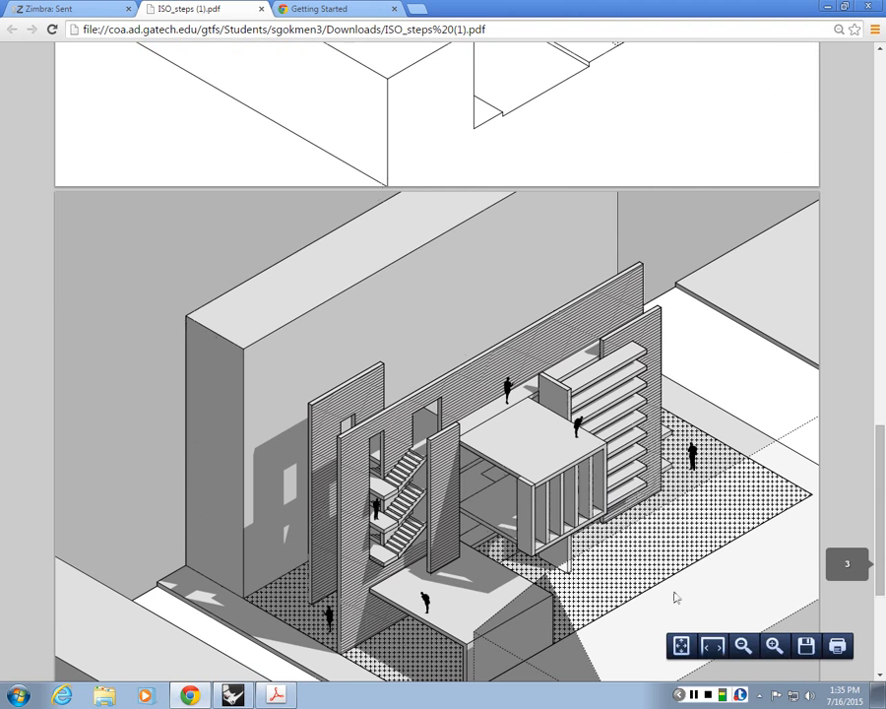
left_click(695, 696)
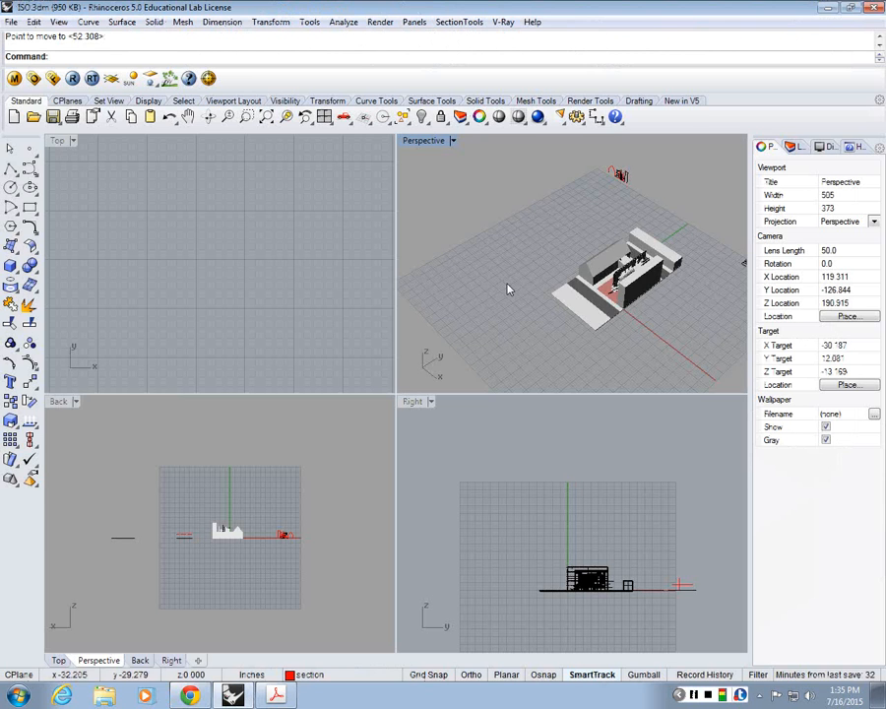
right_click_drag(508, 289, 600, 248)
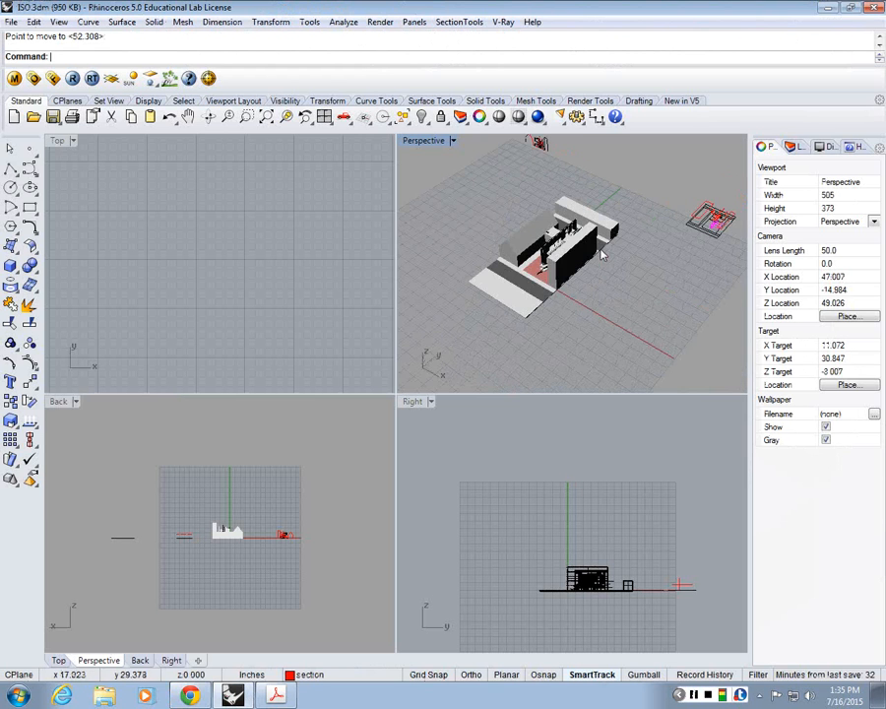
double_click(424, 141)
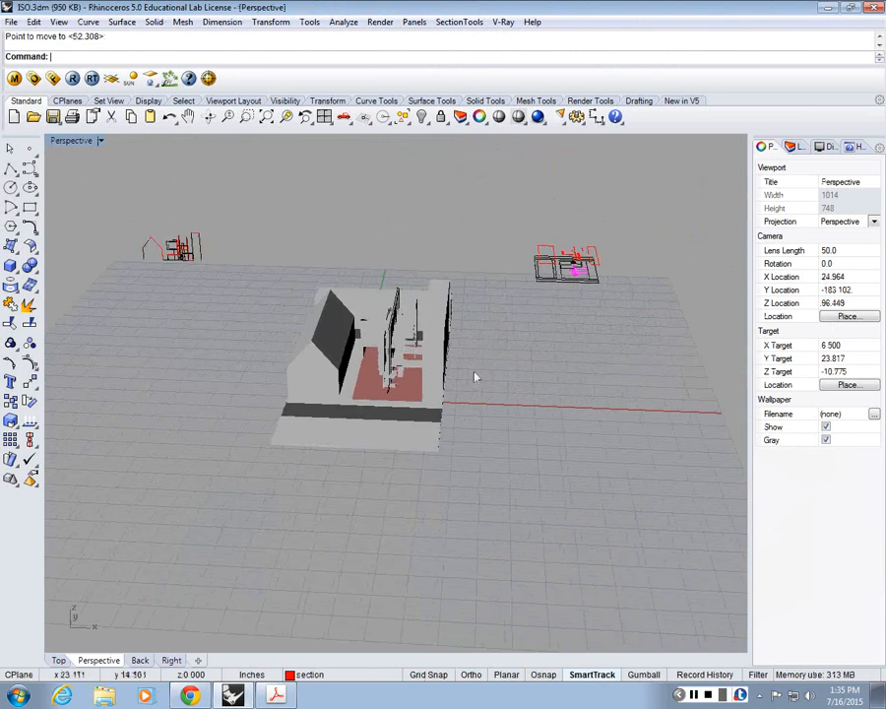
scroll(474, 375, "up", 5)
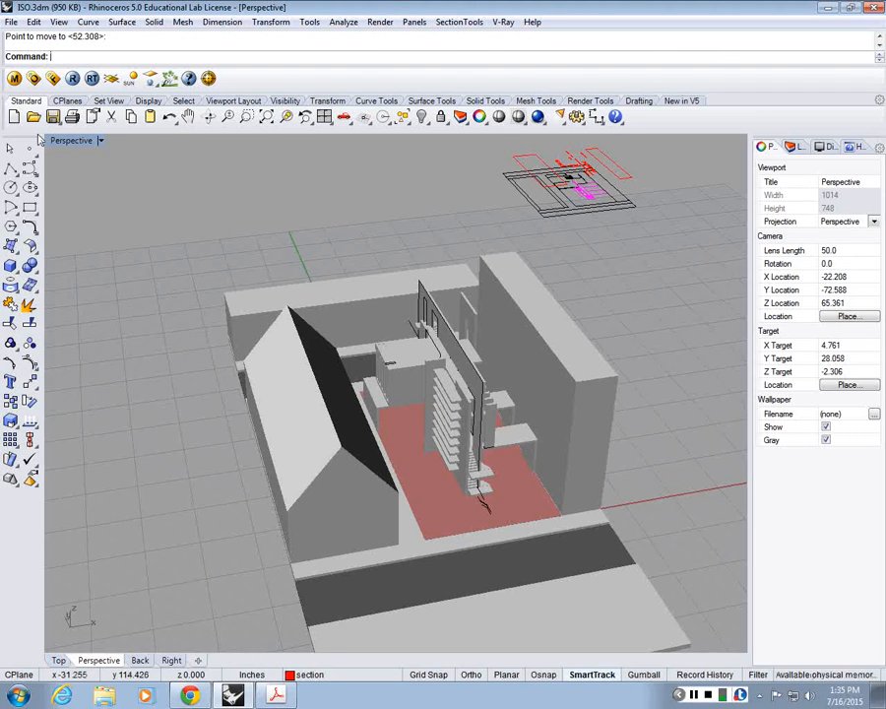
Step: Set the maximized viewport to the default Perspective view
left_click(69, 141)
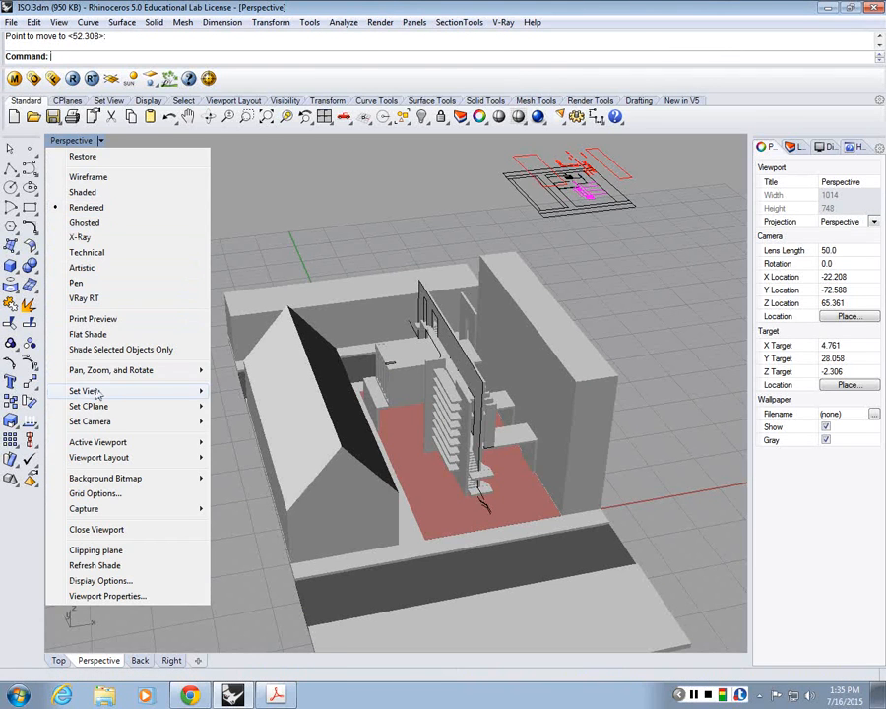
mouse_move(124, 398)
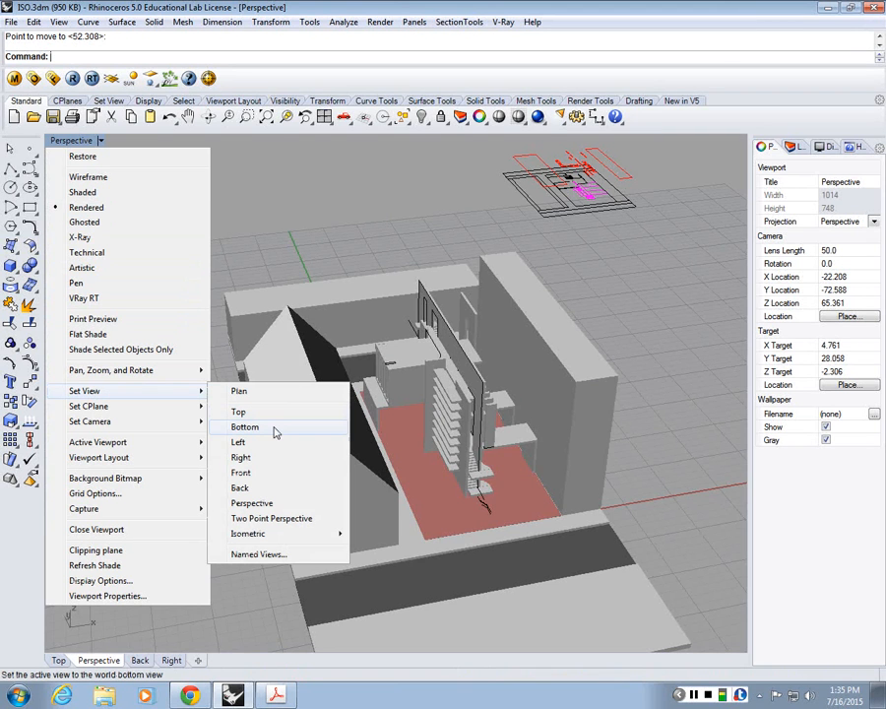
left_click(274, 503)
right_click_drag(274, 513, 612, 459)
scroll(460, 420, "down", 3)
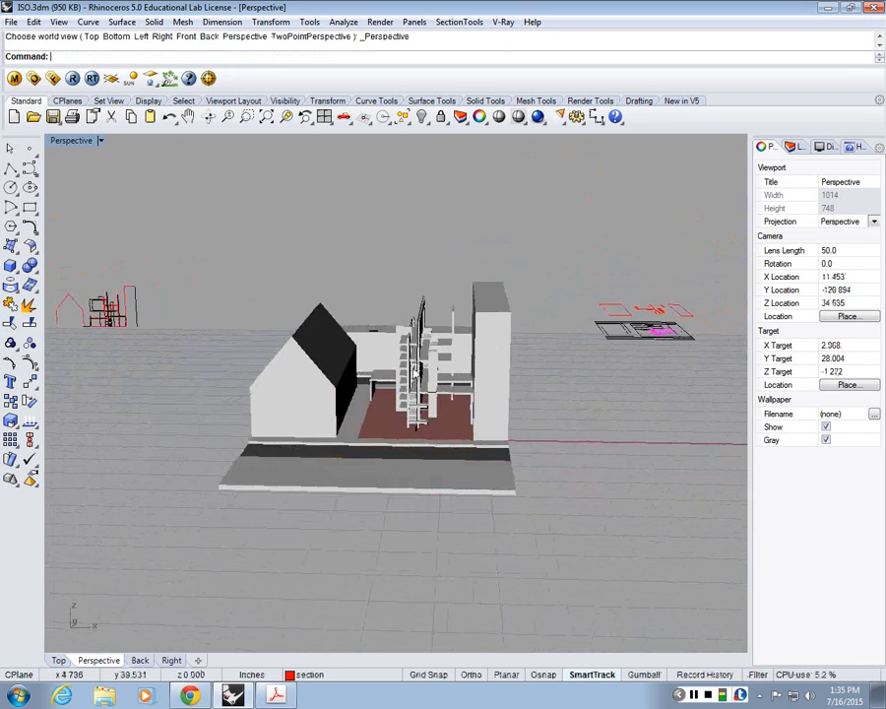
Step: Examine the building and its neighbours in perspective from the front, both sides and above
right_click_drag(517, 367, 459, 342)
scroll(459, 342, "up", 5)
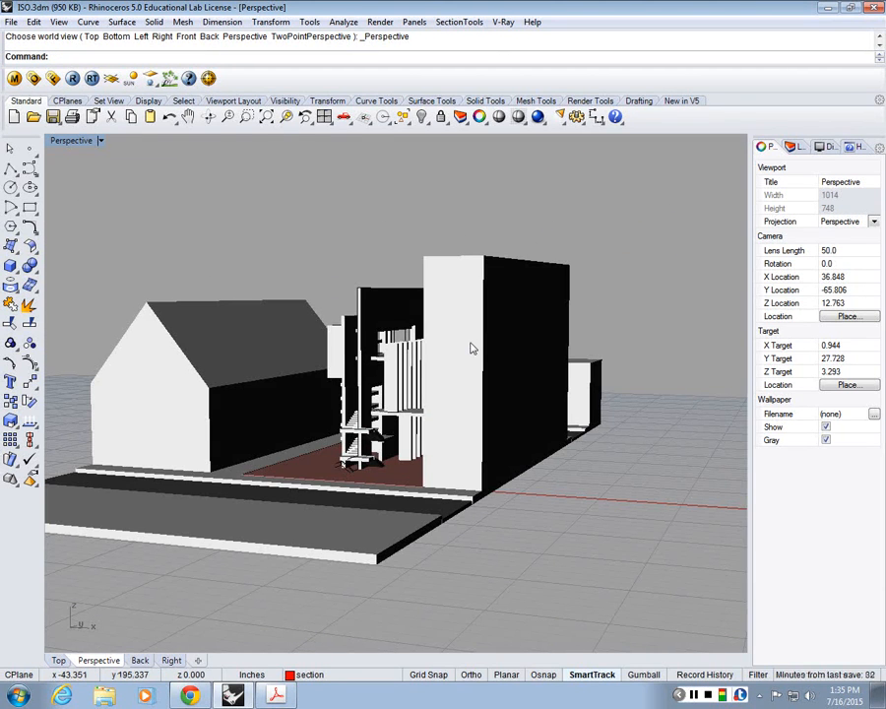
right_click_drag(406, 337, 517, 332)
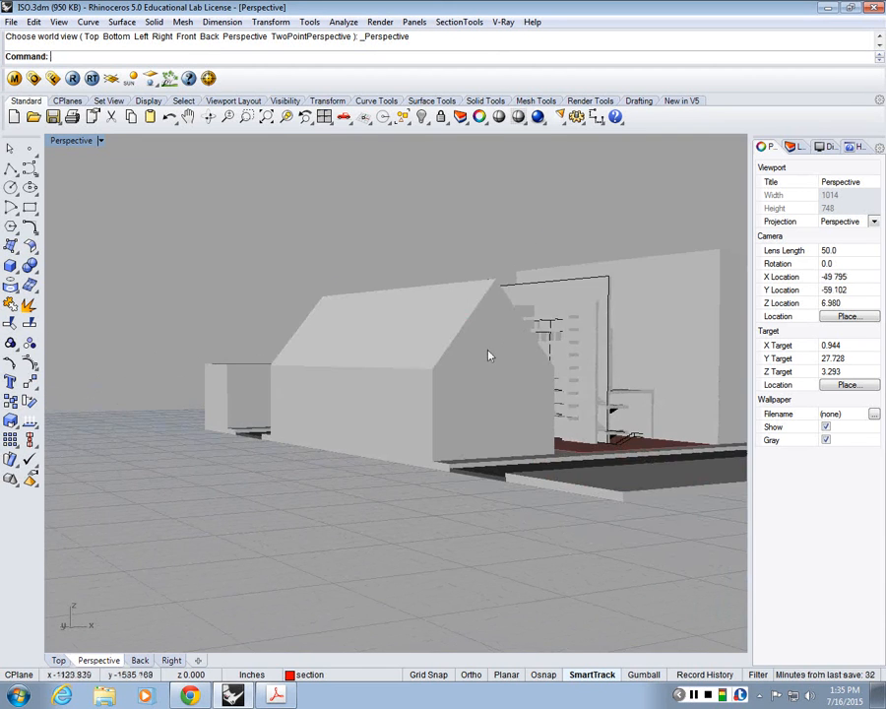
right_click_drag(236, 379, 120, 388)
scroll(463, 359, "down", 8)
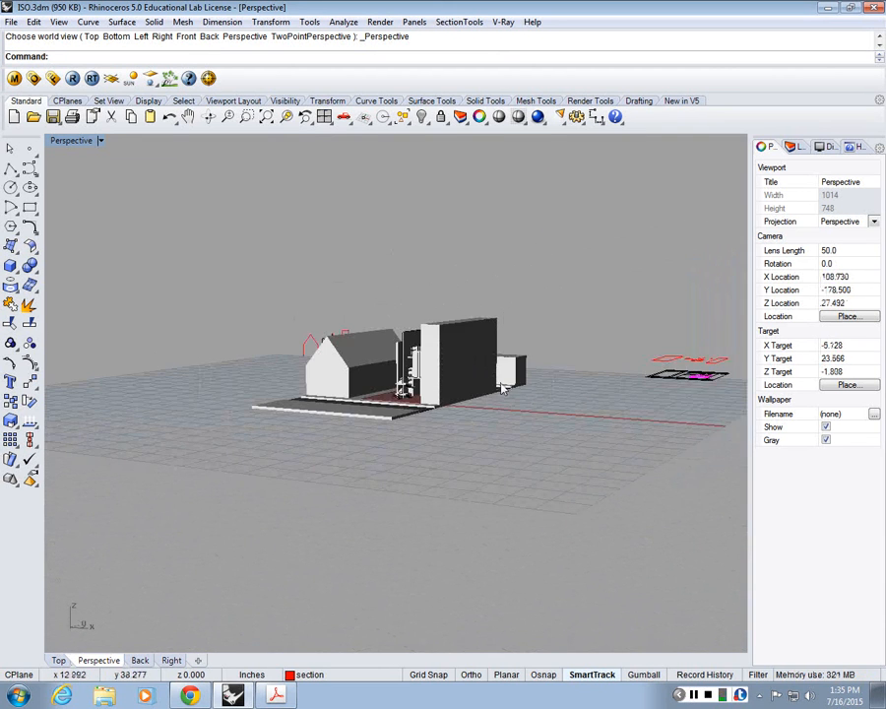
right_click_drag(504, 396, 500, 498)
scroll(388, 363, "up", 6)
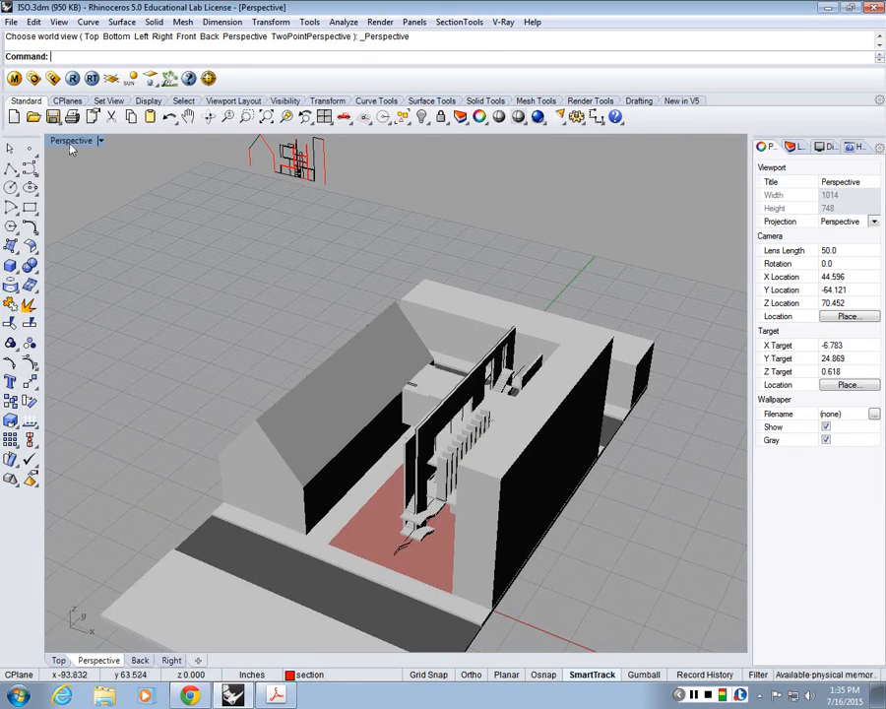
Step: Set the viewport to the NE isometric view and frame the whole building site
left_click(58, 22)
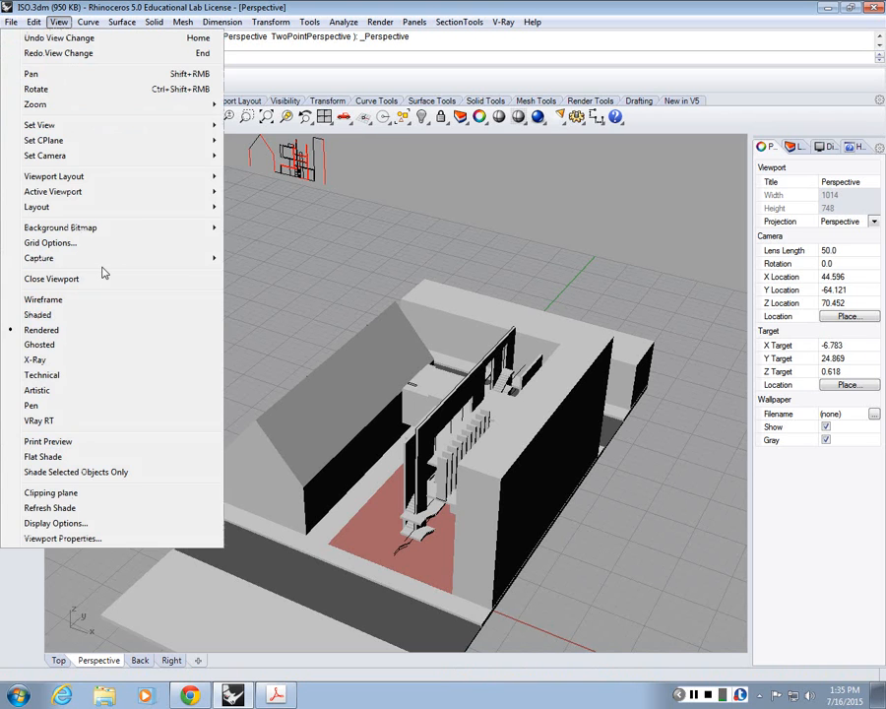
mouse_move(60, 125)
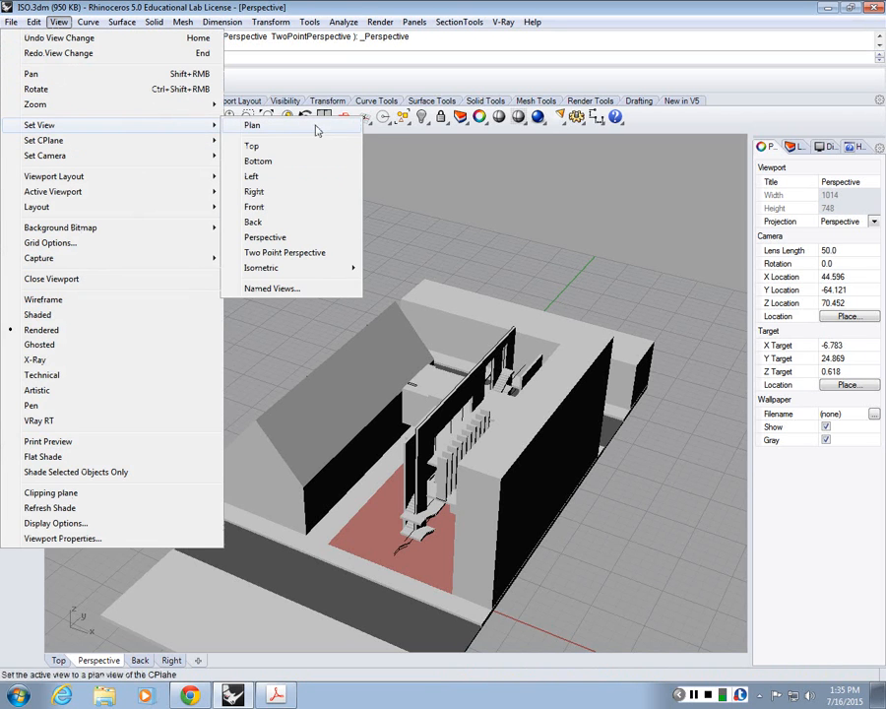
mouse_move(275, 269)
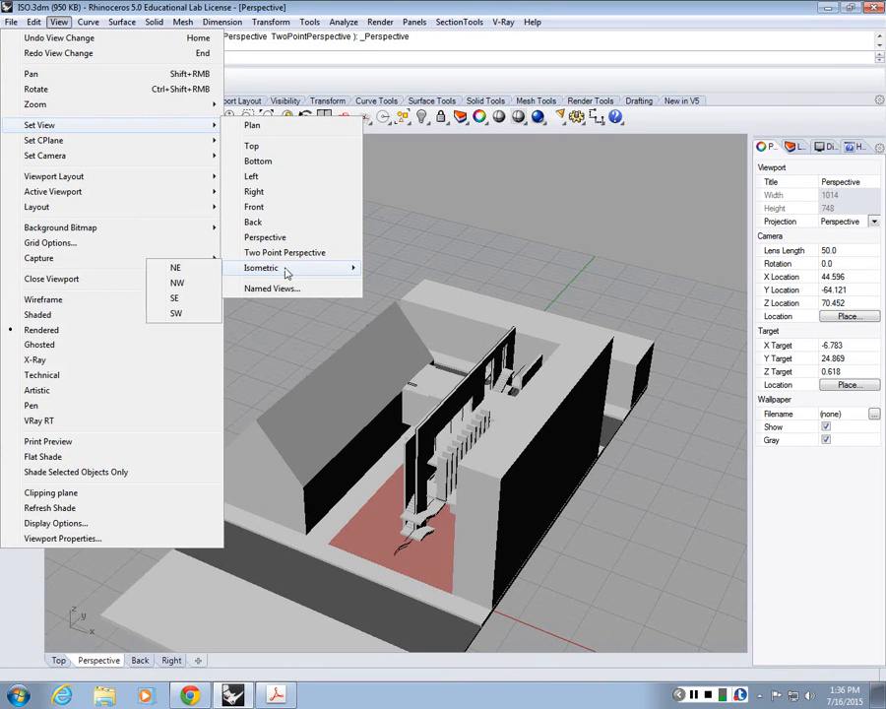
left_click(176, 270)
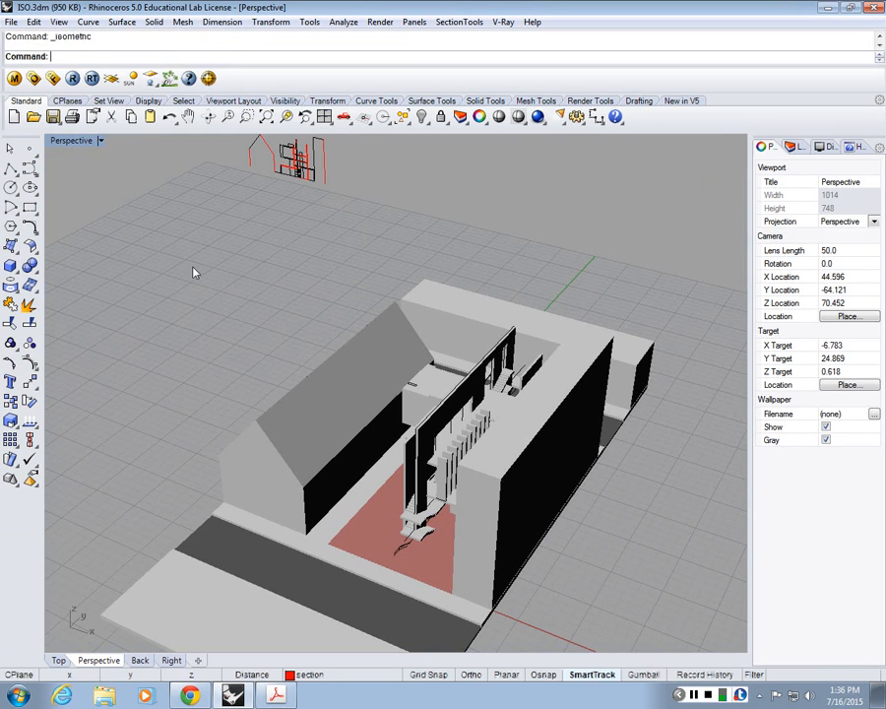
scroll(463, 257, "up", 3)
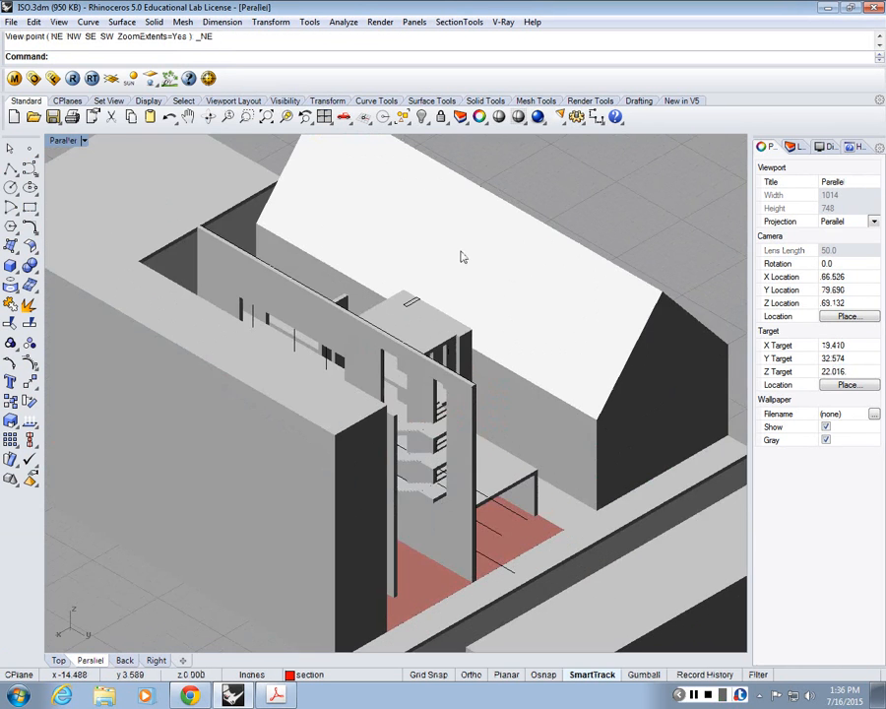
scroll(462, 257, "down", 2)
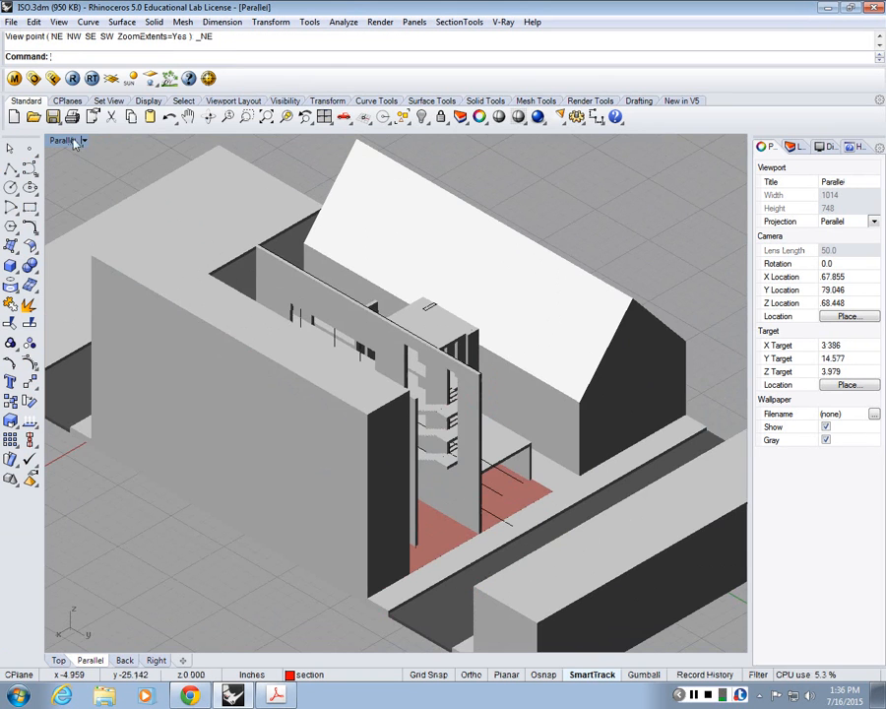
scroll(123, 187, "down", 2)
scroll(234, 229, "down", 2)
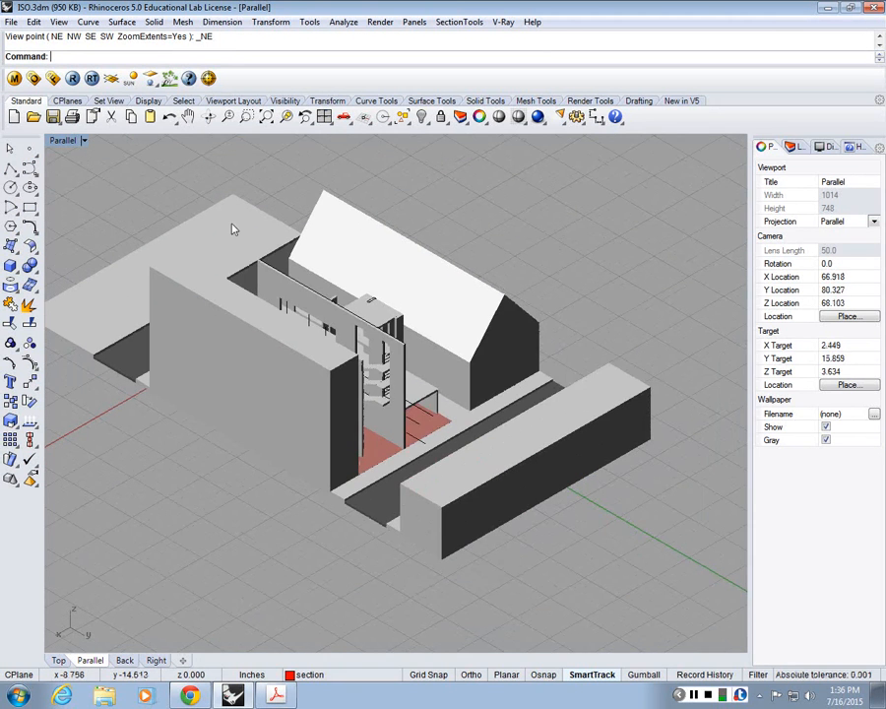
scroll(163, 210, "up", 2)
scroll(188, 225, "down", 3)
scroll(214, 238, "up", 3)
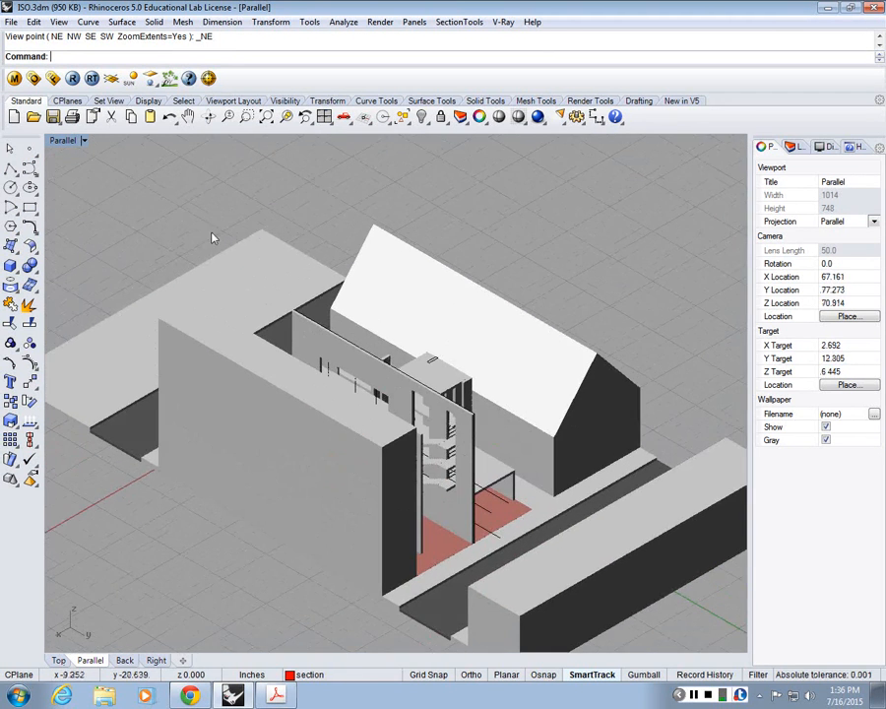
scroll(202, 228, "down", 1)
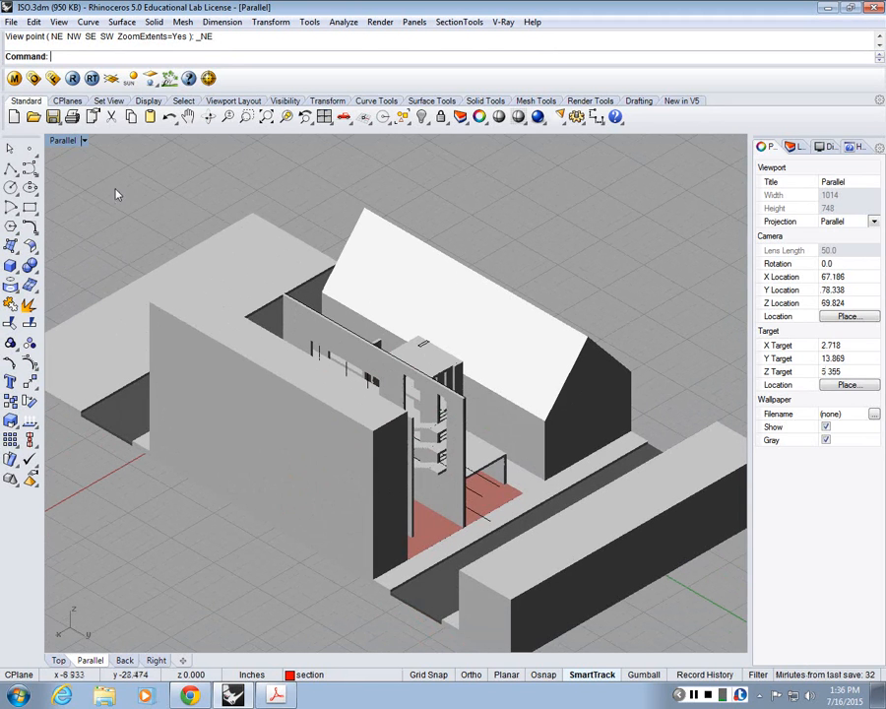
Step: Hide the tall neighbouring block on the site_solid layer that stands in front of the building
left_click(313, 409)
type("Hid")
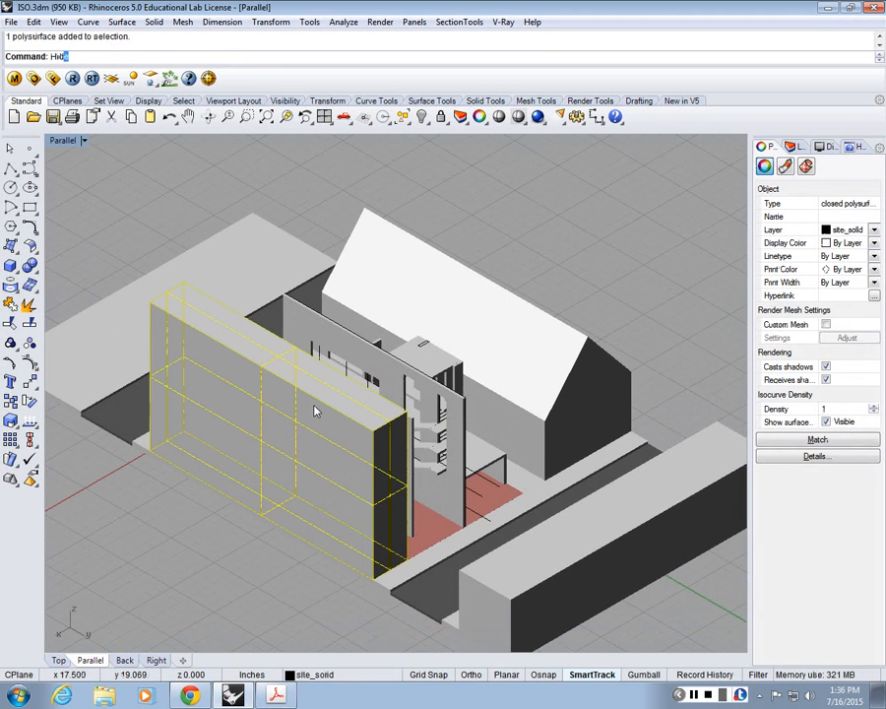
key("Escape")
left_click(284, 420)
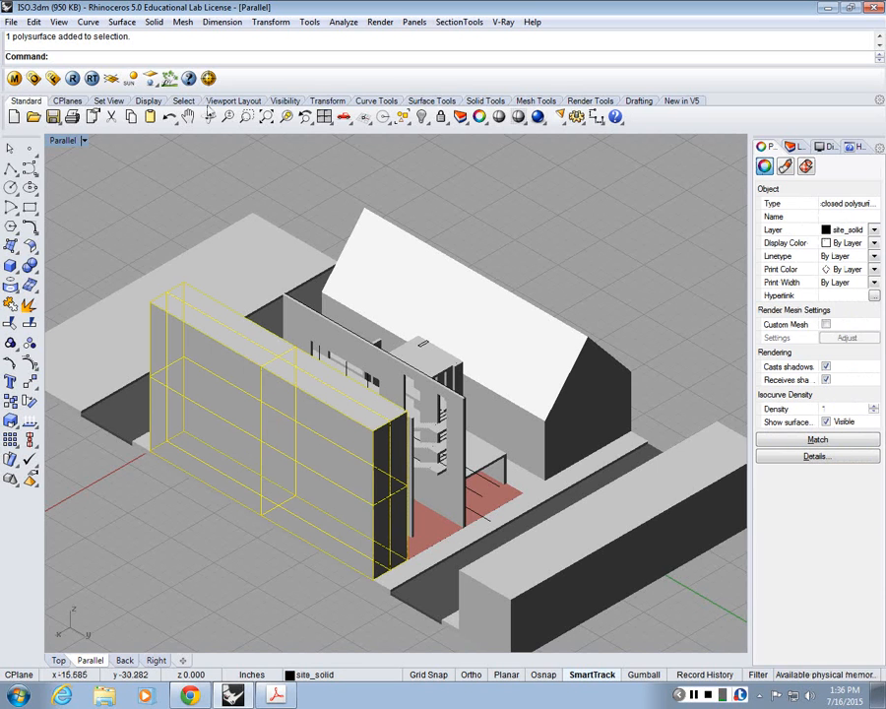
left_click(284, 101)
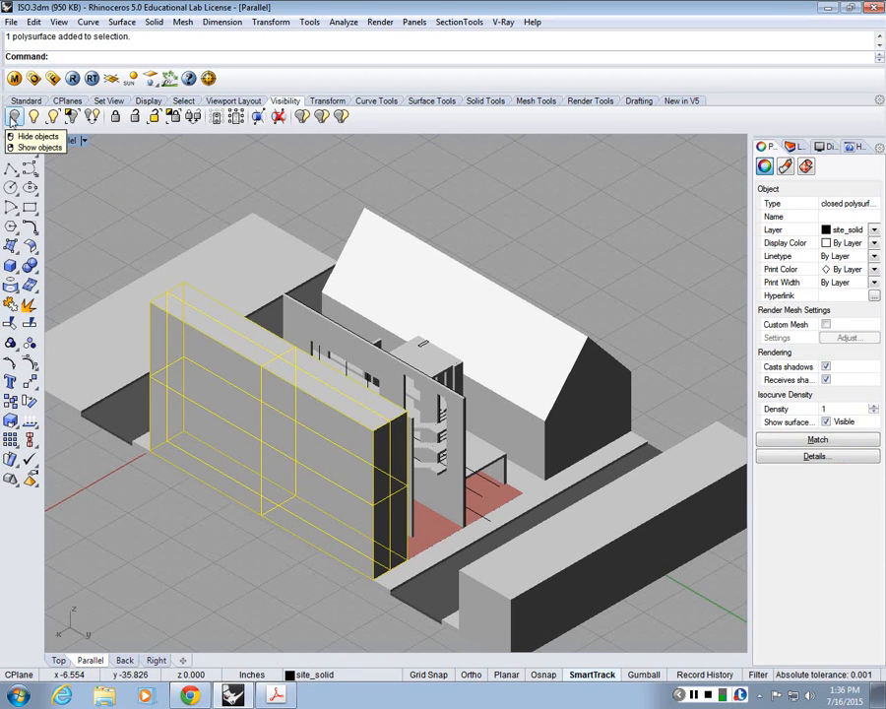
left_click(13, 116)
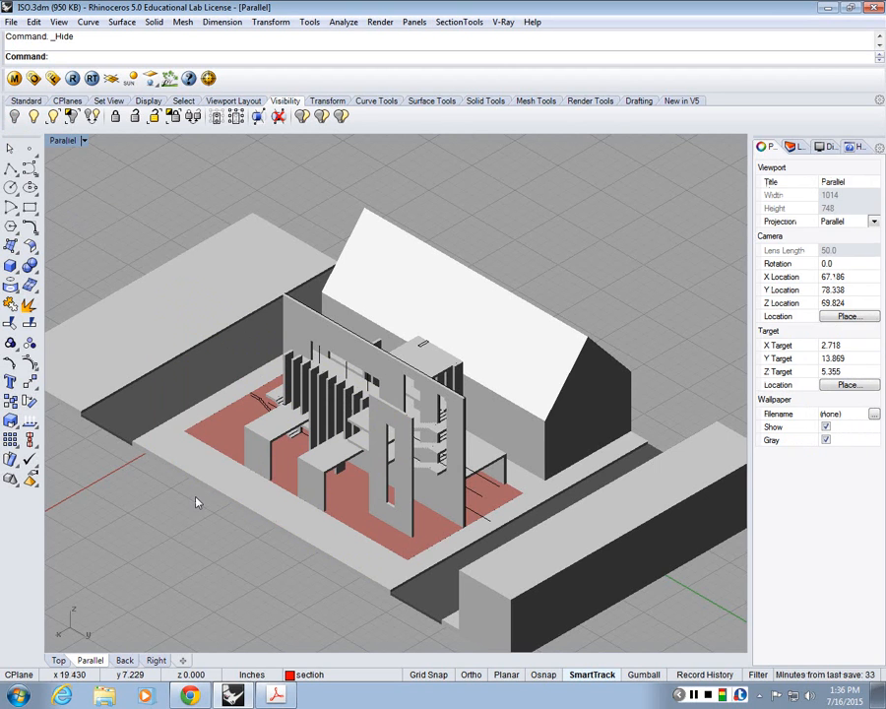
Step: Examine the exposed building and its site in the parallel view, from close up, farther out and a lower angle
scroll(288, 341, "up", 3)
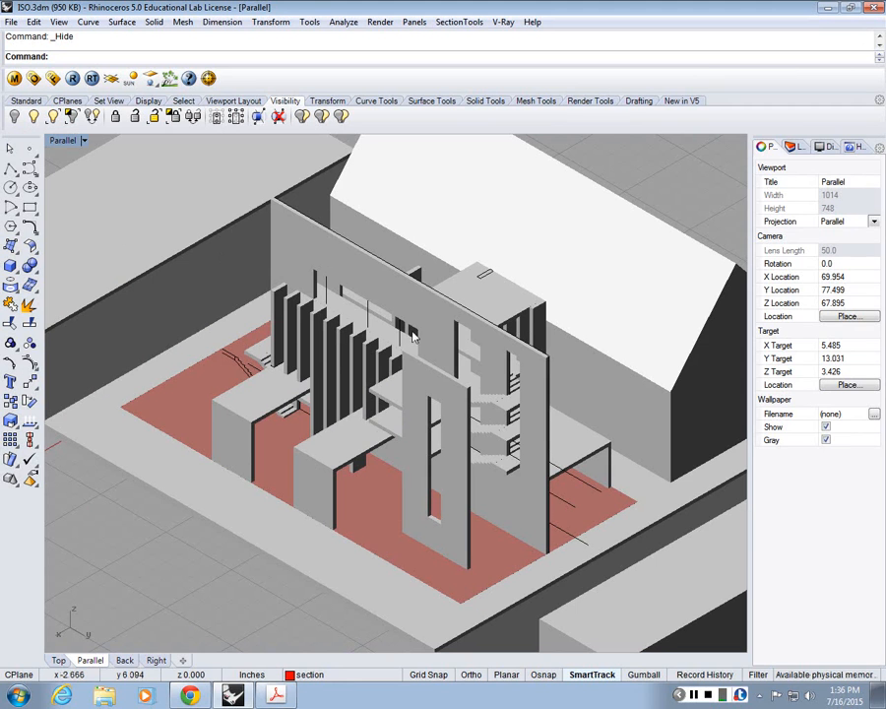
right_click_drag(481, 308, 494, 307)
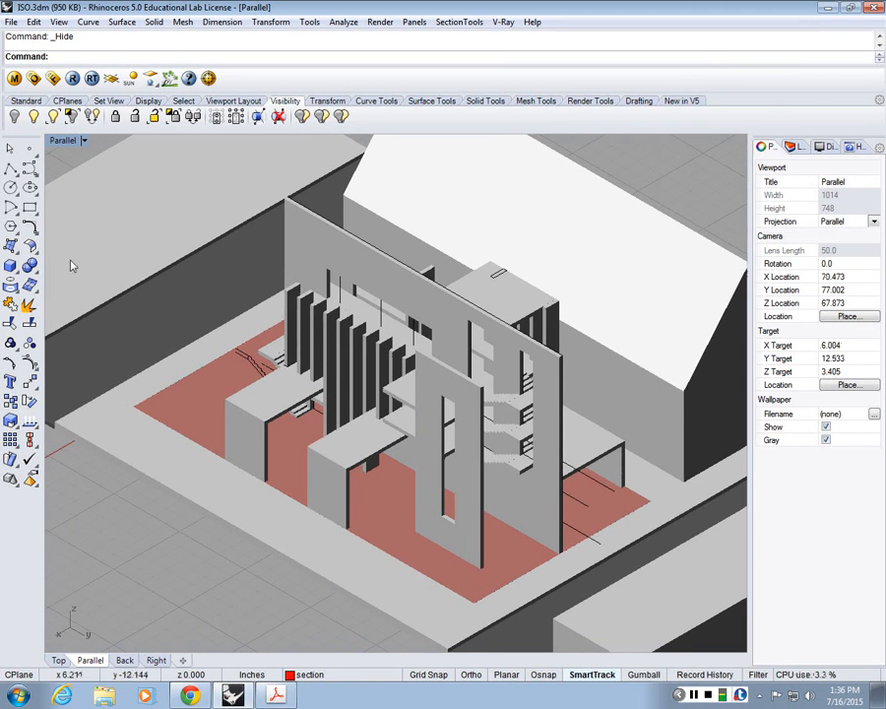
right_click_drag(396, 408, 400, 409)
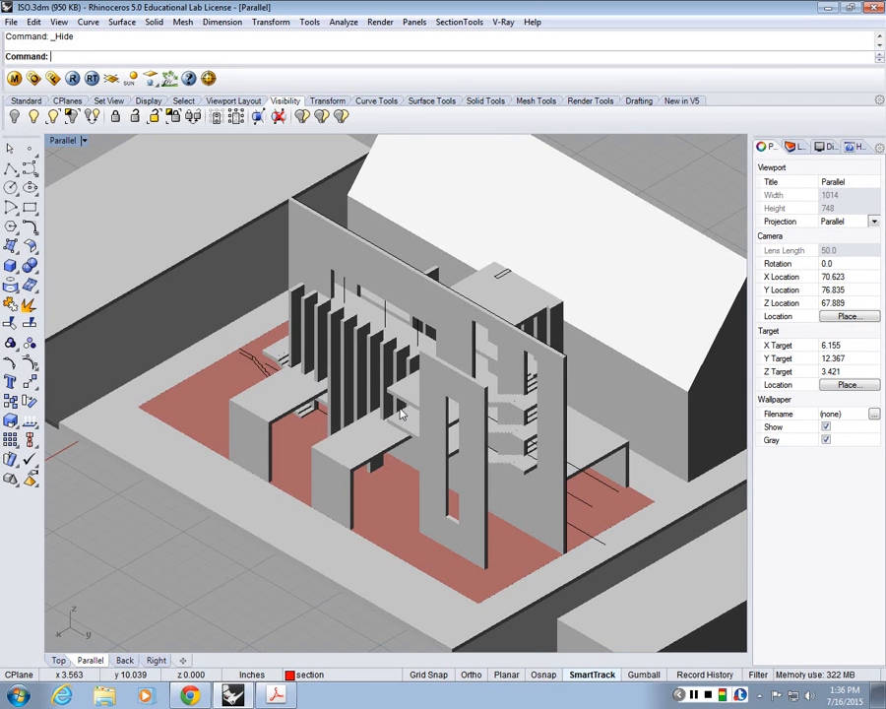
scroll(401, 413, "down", 5)
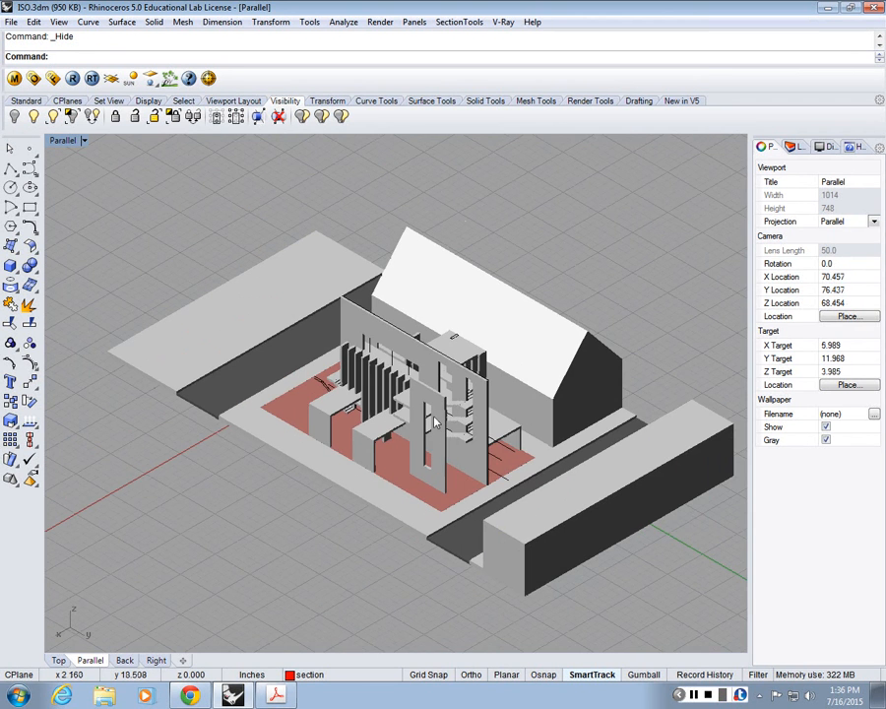
scroll(455, 435, "up", 2)
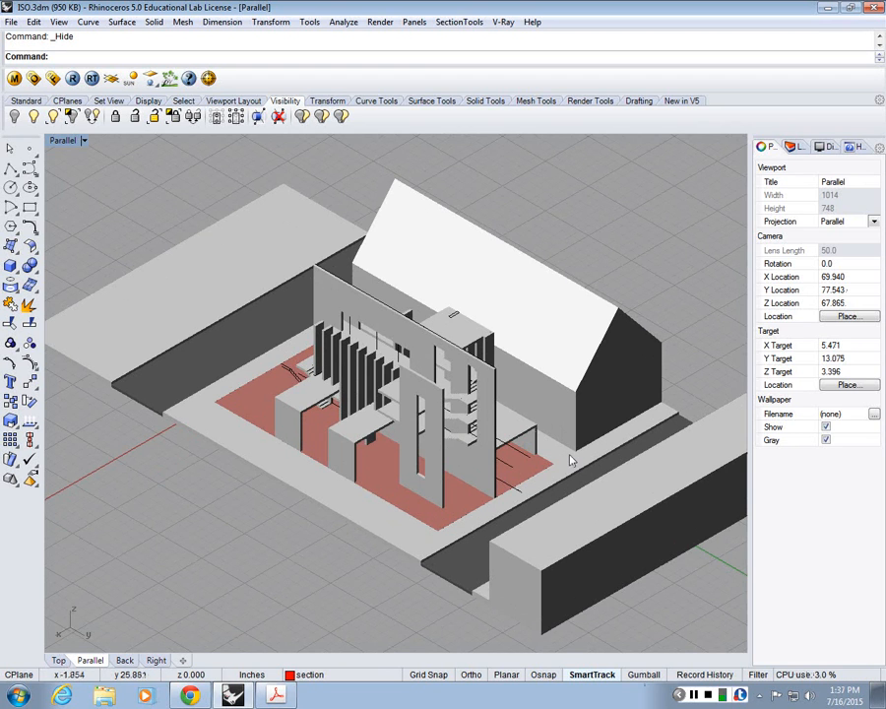
right_click_drag(569, 461, 563, 433)
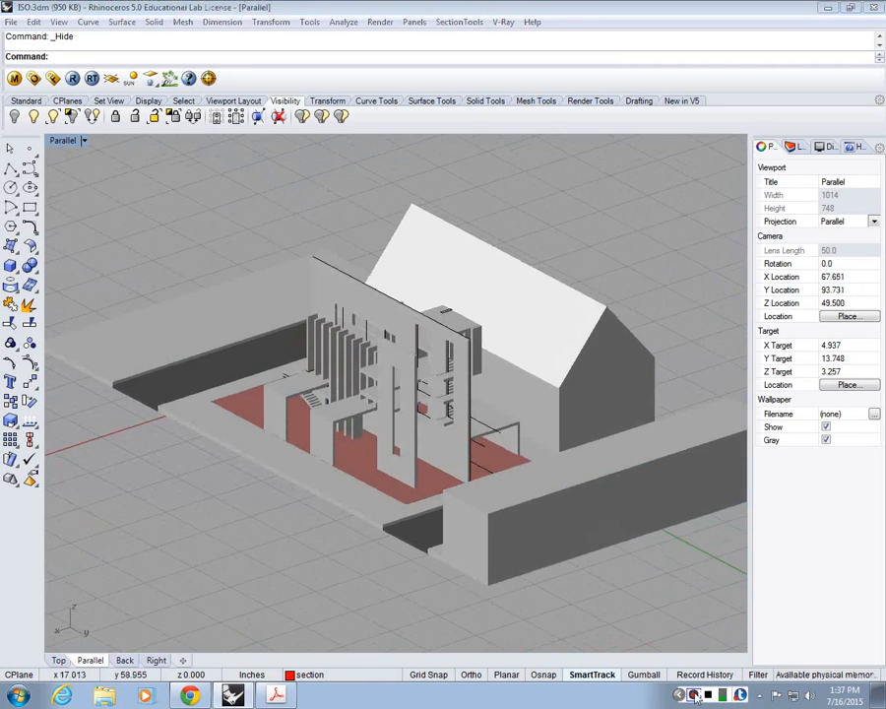
Step: Review the Parallel viewport's projection, camera and target properties without changing them
left_click(695, 696)
left_click(73, 144)
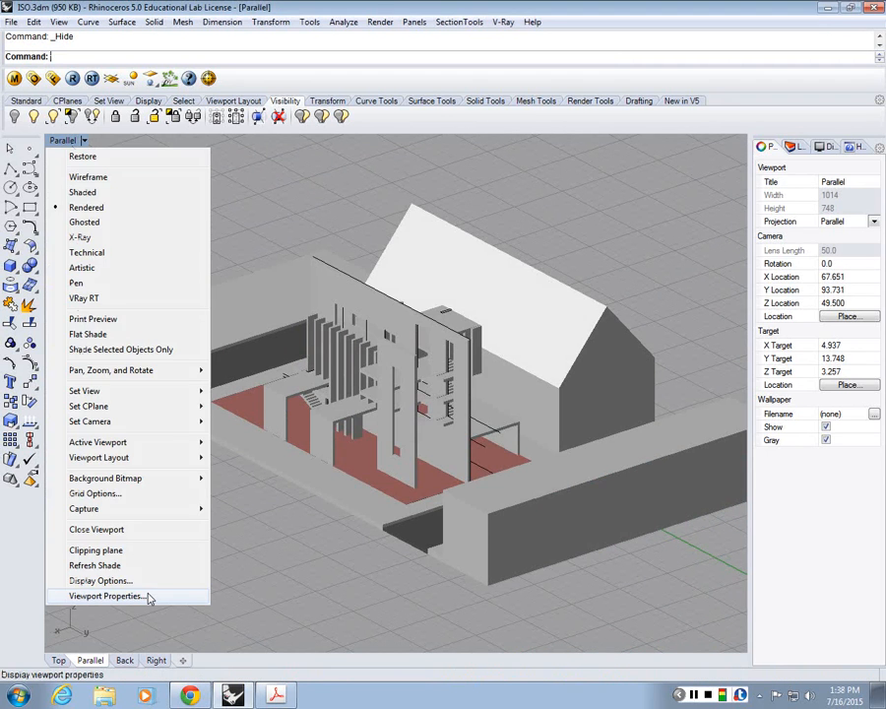
left_click(105, 596)
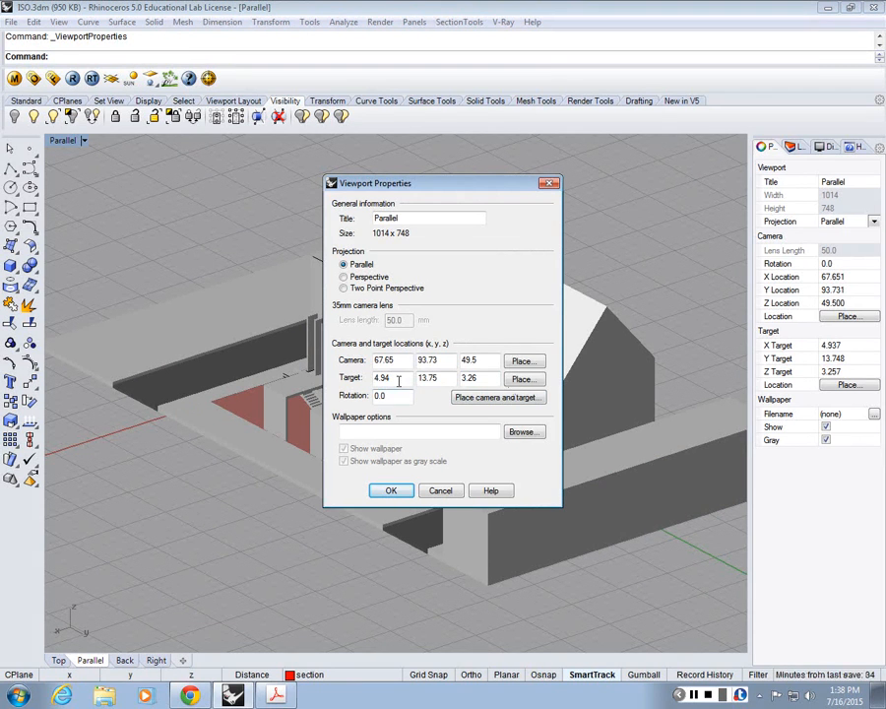
left_click(548, 184)
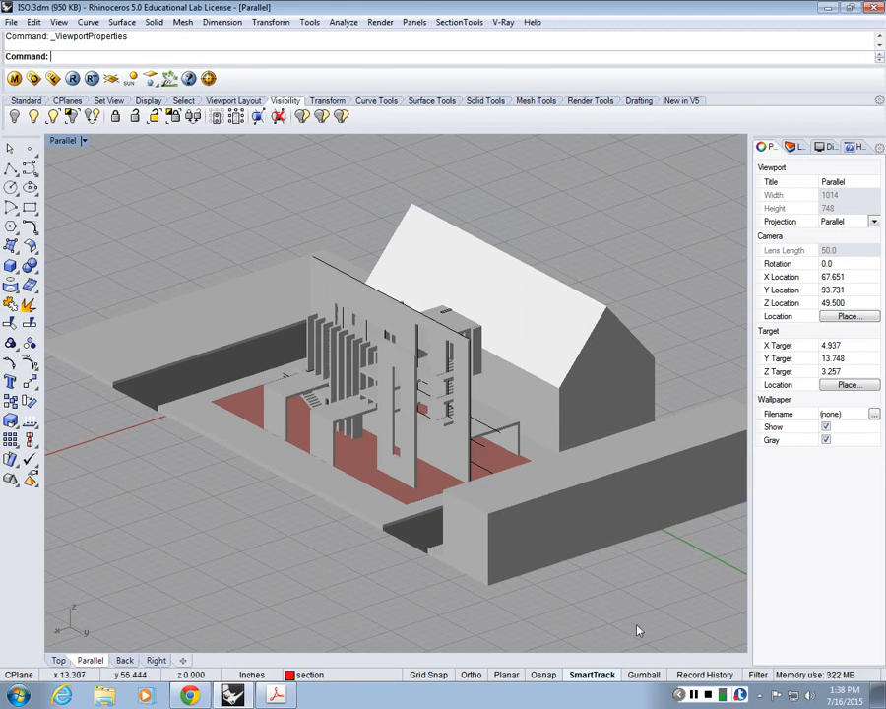
Step: Switch the viewport's projection from Parallel to Perspective in its viewport properties
left_click(61, 143)
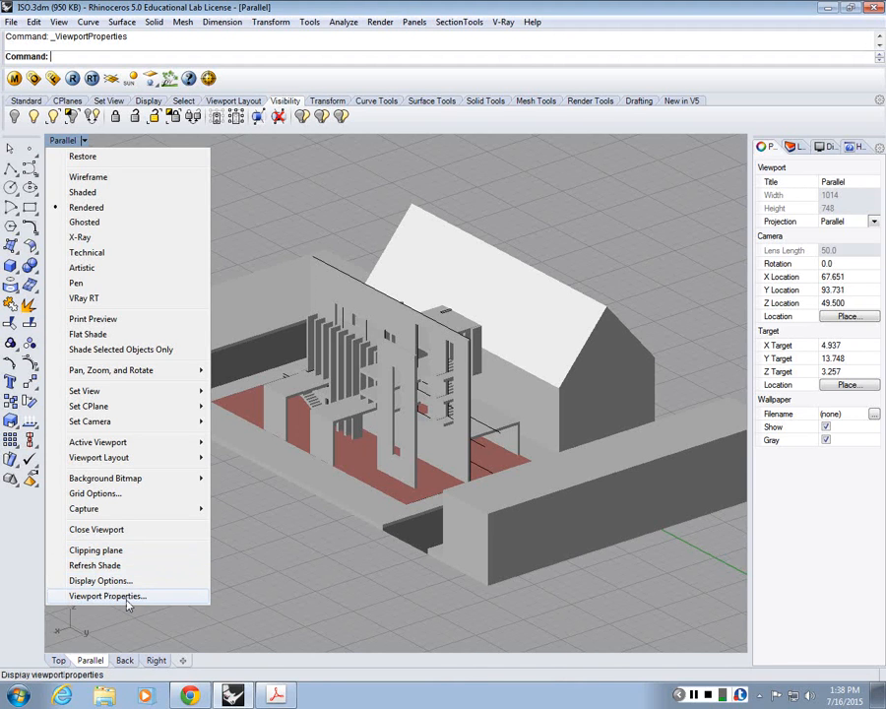
left_click(107, 597)
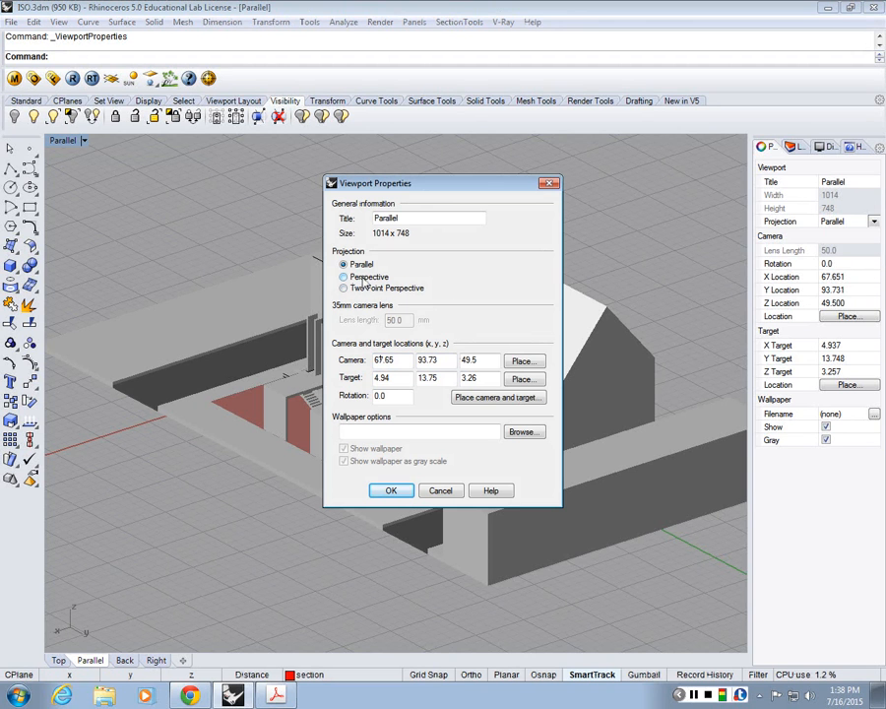
left_click(362, 278)
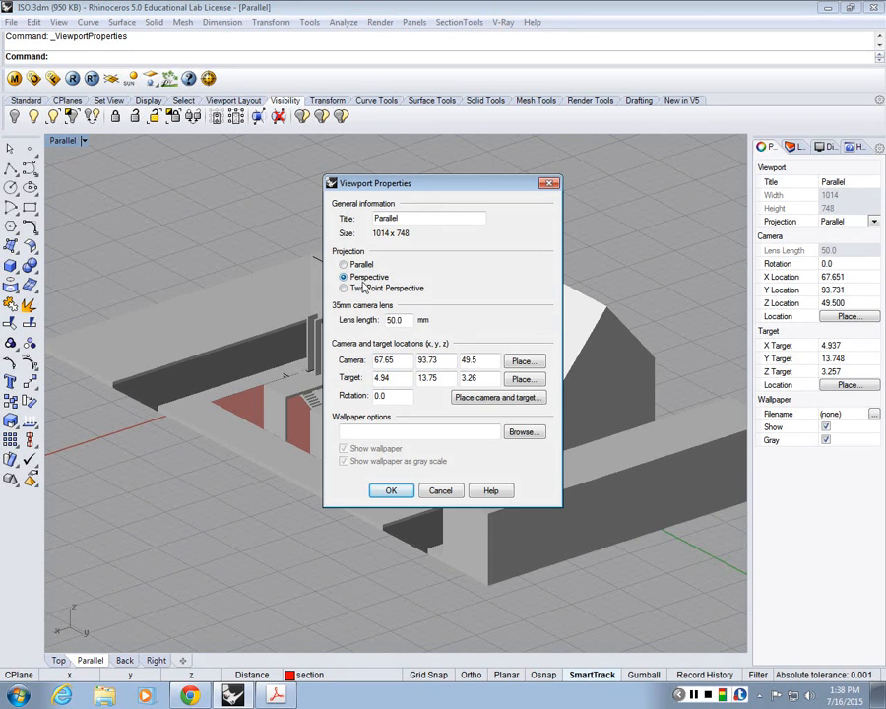
left_click(391, 491)
left_click(391, 491)
Step: Examine the building and its neighbours in perspective from low angles, from several sides and from close up
left_click(376, 519)
right_click_drag(375, 519, 377, 470)
scroll(429, 402, "up", 3)
right_click_drag(431, 398, 522, 388)
scroll(407, 402, "down", 3)
scroll(413, 392, "up", 5)
scroll(333, 388, "down", 2)
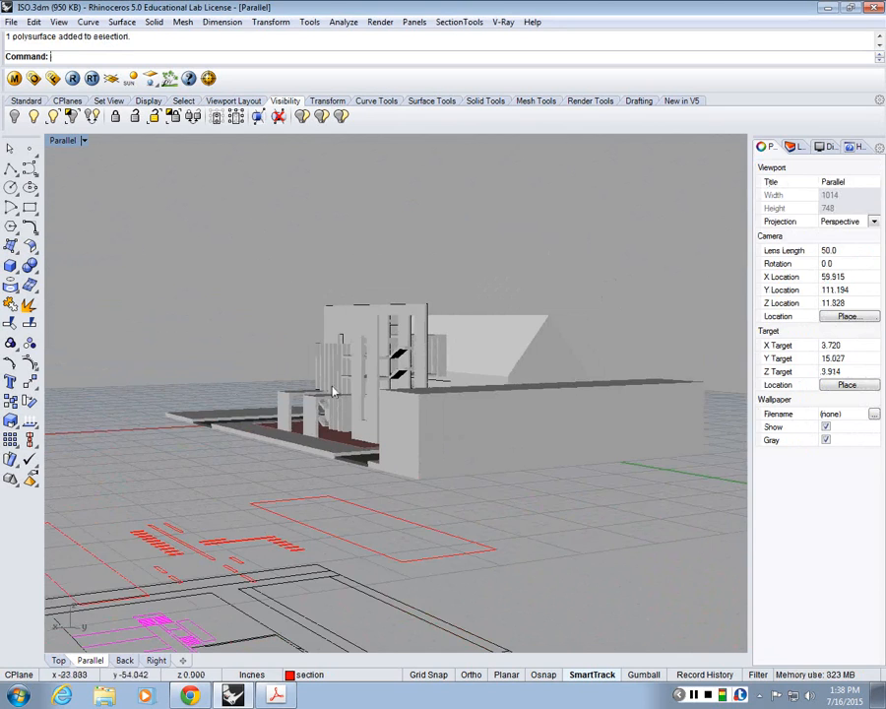
right_click_drag(230, 392, 442, 410)
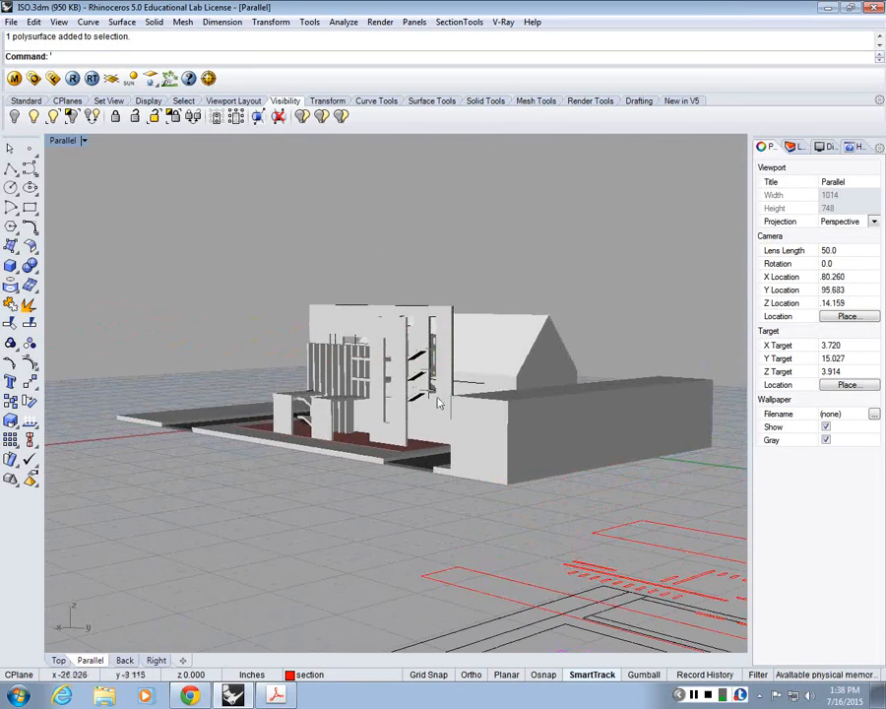
scroll(507, 471, "up", 2)
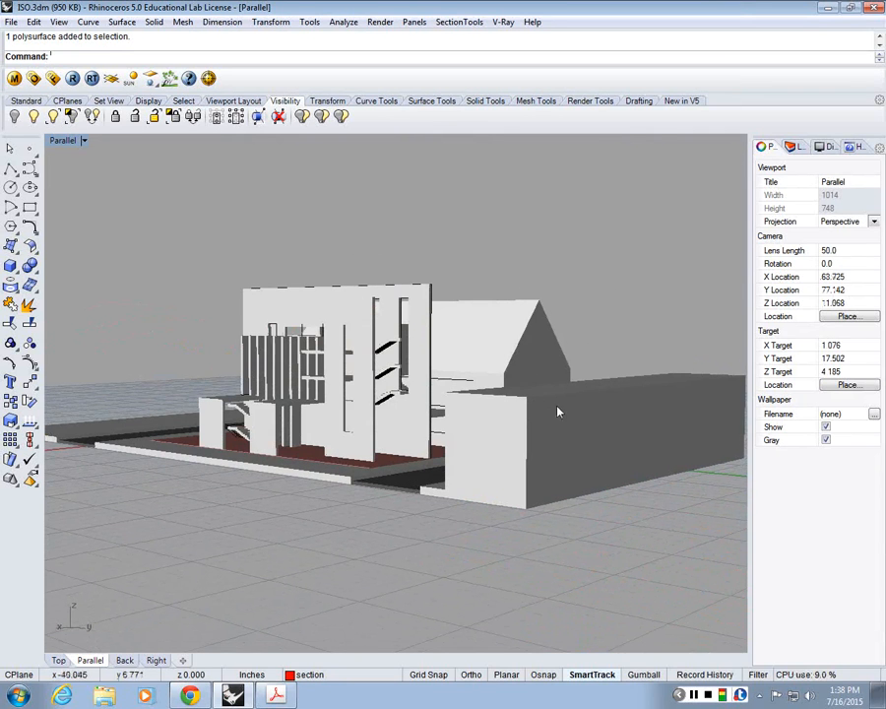
Step: Set the viewport's projection to Parallel and look at the whole site from above
left_click(83, 140)
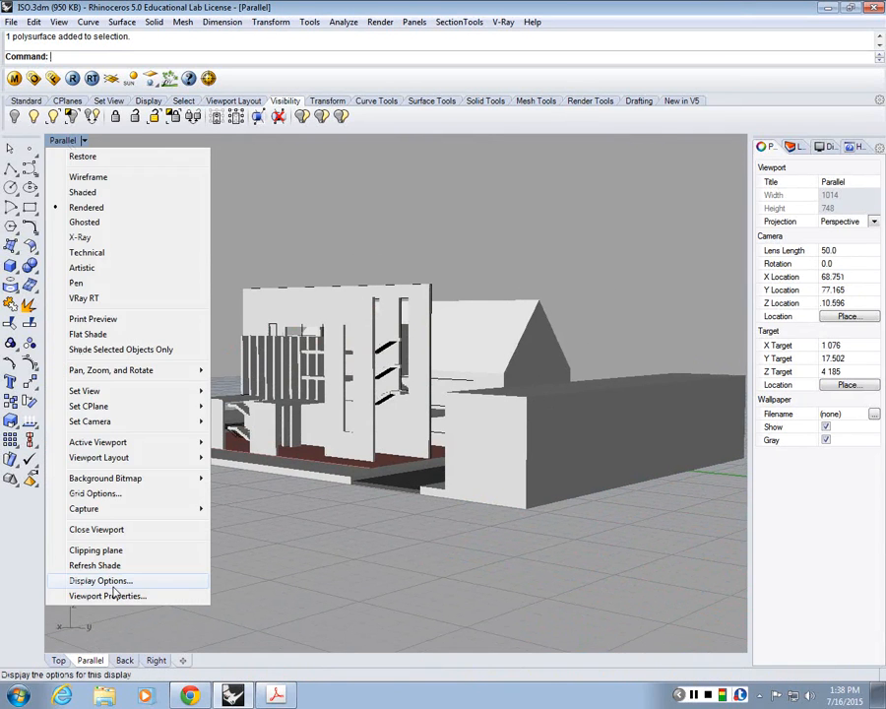
left_click(110, 595)
left_click(344, 264)
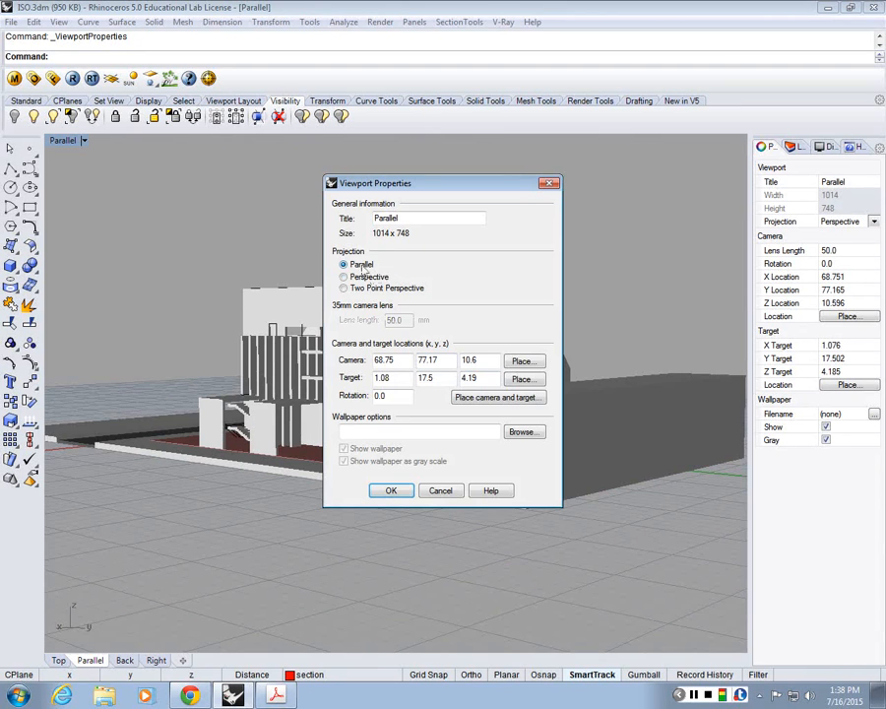
left_click(391, 491)
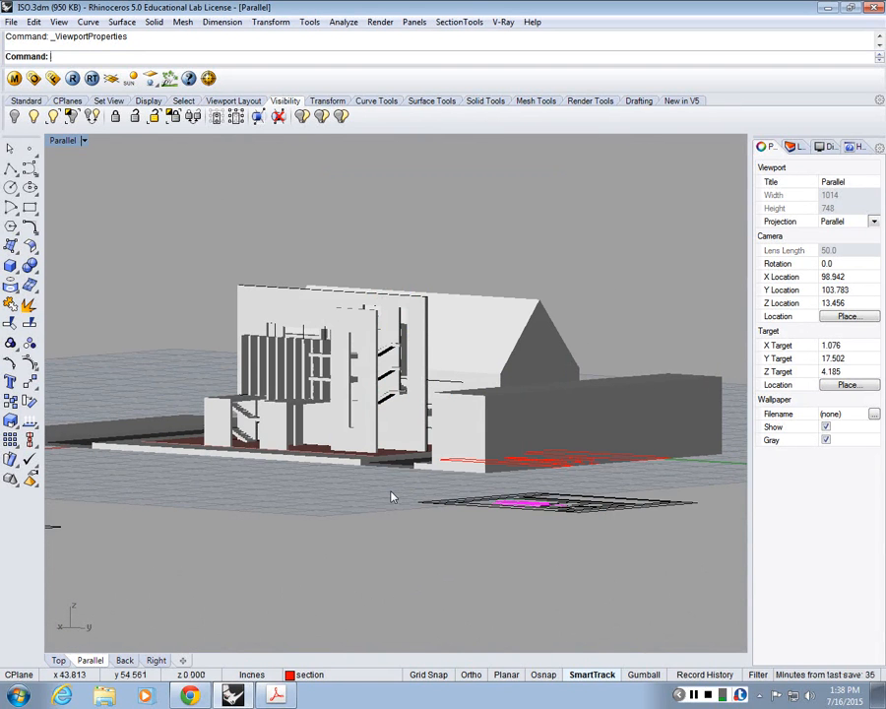
mouse_move(391, 497)
right_mouse_down()
mouse_move(389, 459)
mouse_move(393, 473)
right_mouse_up()
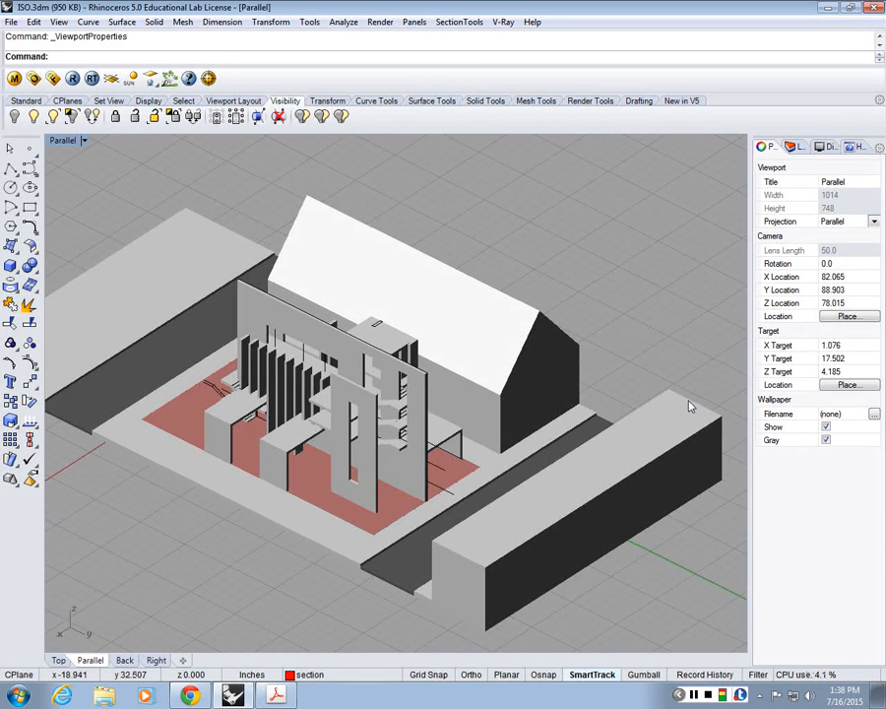
scroll(539, 390, "down", 4)
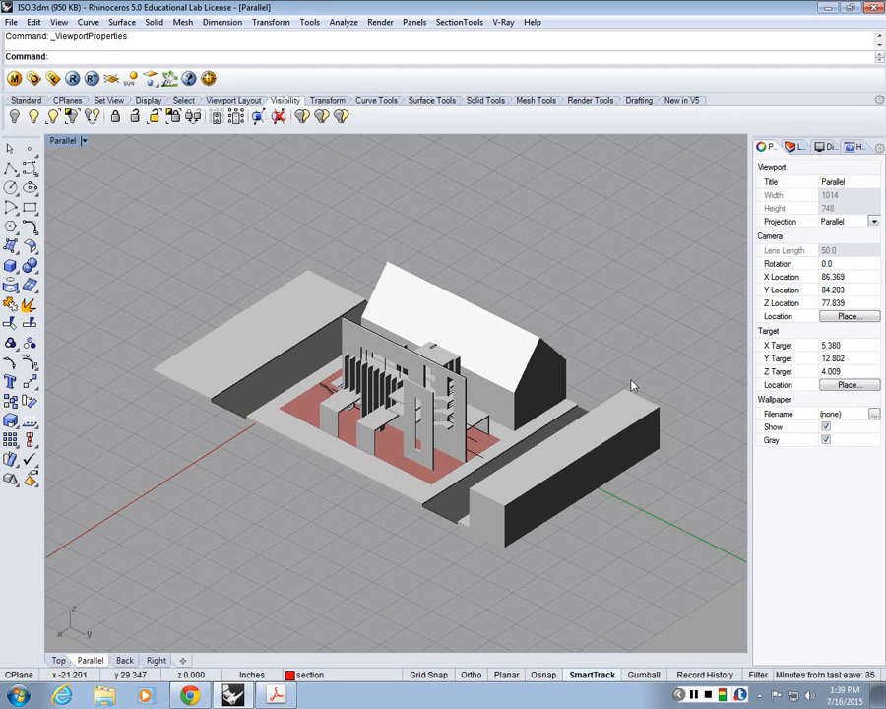
Step: Set the viewport's camera target to 0, 0, 0 in its viewport properties
scroll(631, 381, "up", 4)
right_click_drag(631, 381, 626, 343)
left_click(84, 140)
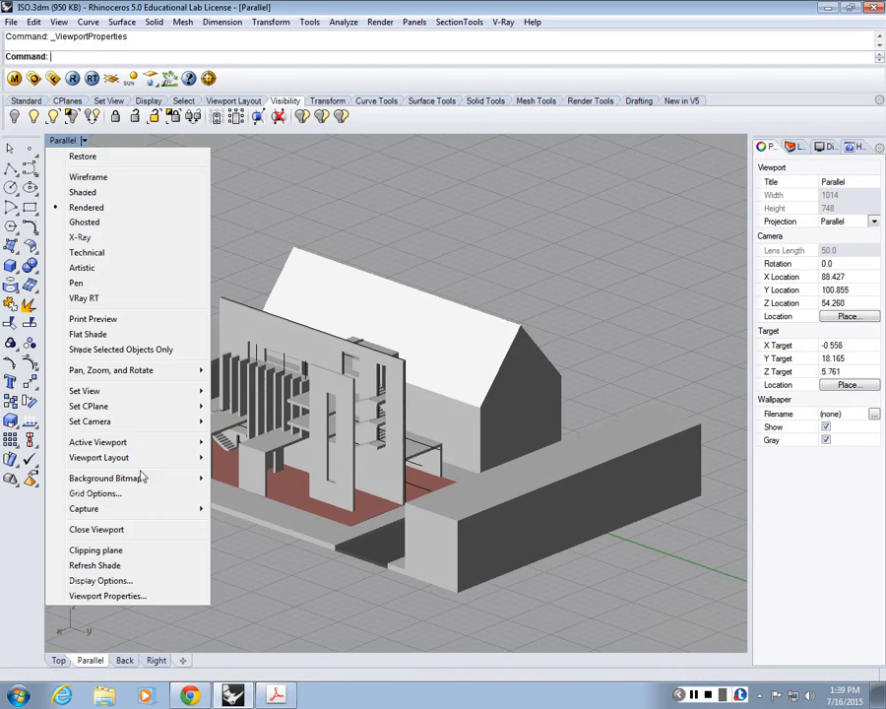
left_click(120, 597)
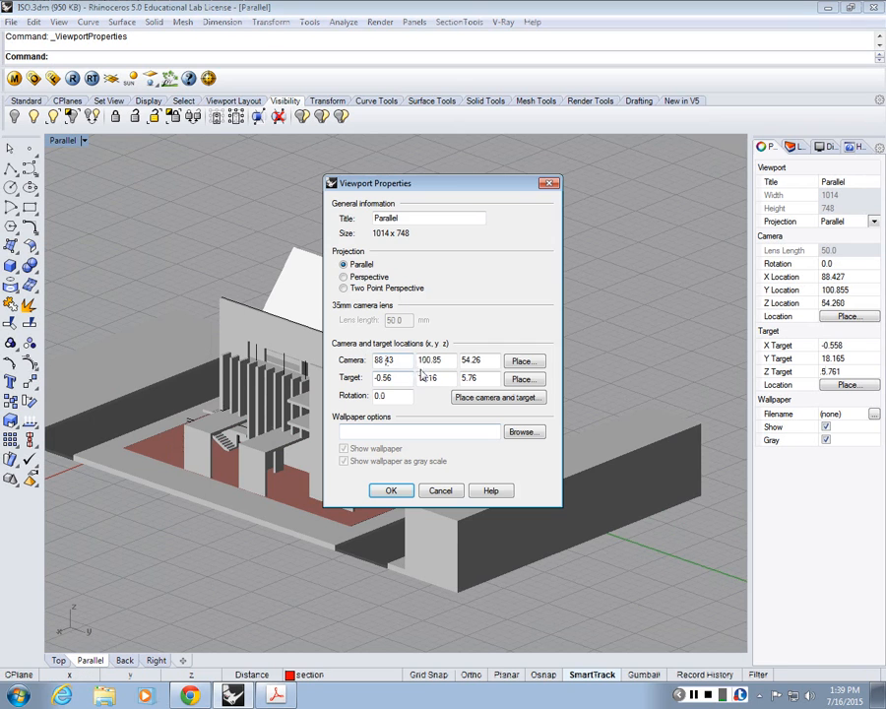
double_click(398, 377)
type("0")
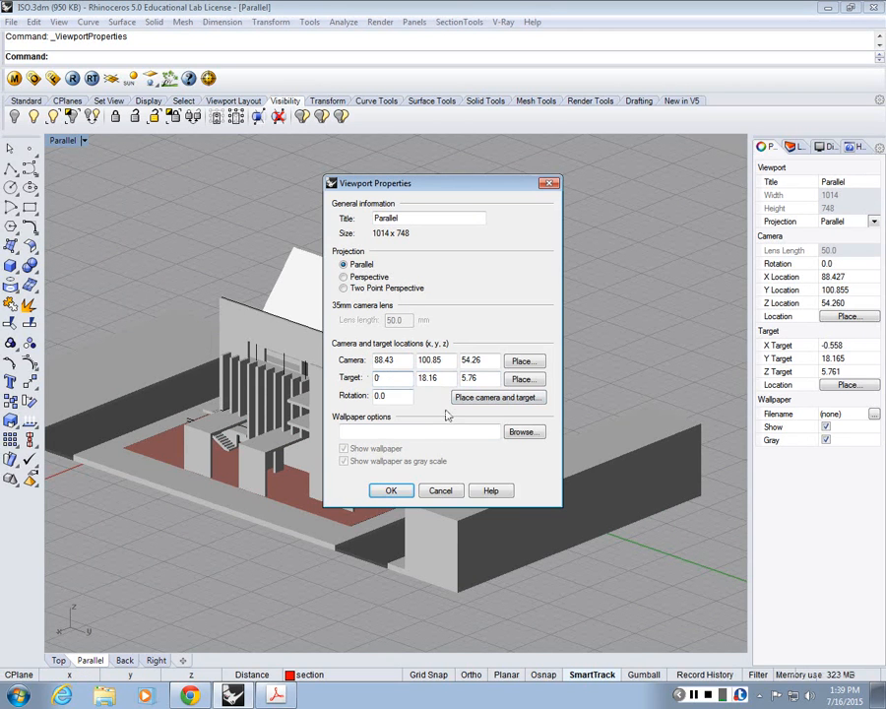
left_click(447, 380)
key("BackSpace")
key("BackSpace")
key("BackSpace")
key("BackSpace")
key("BackSpace")
type("0")
key("Tab")
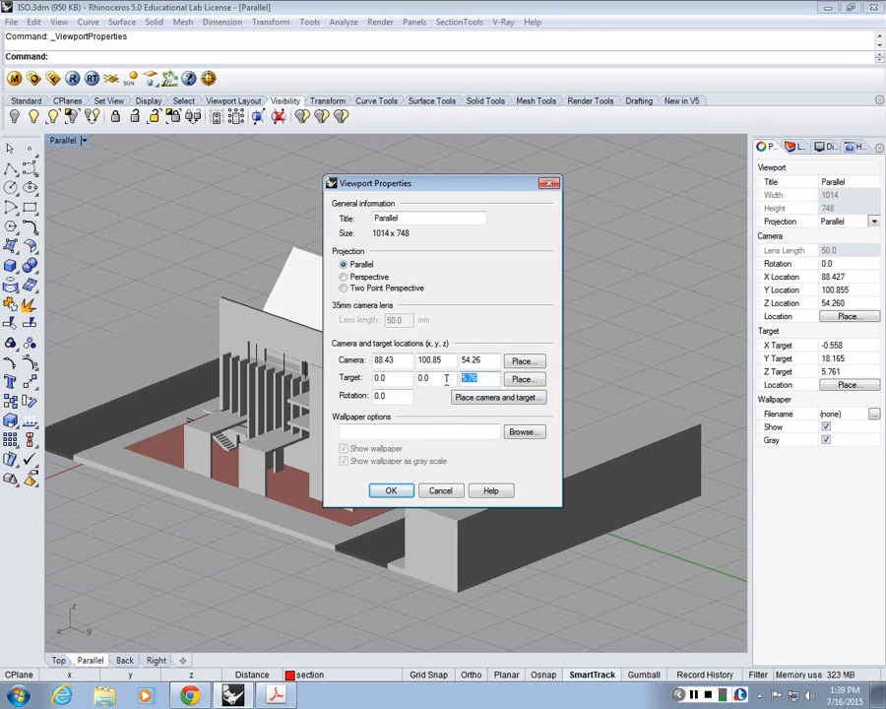
type("0")
key("Tab")
left_click(398, 493)
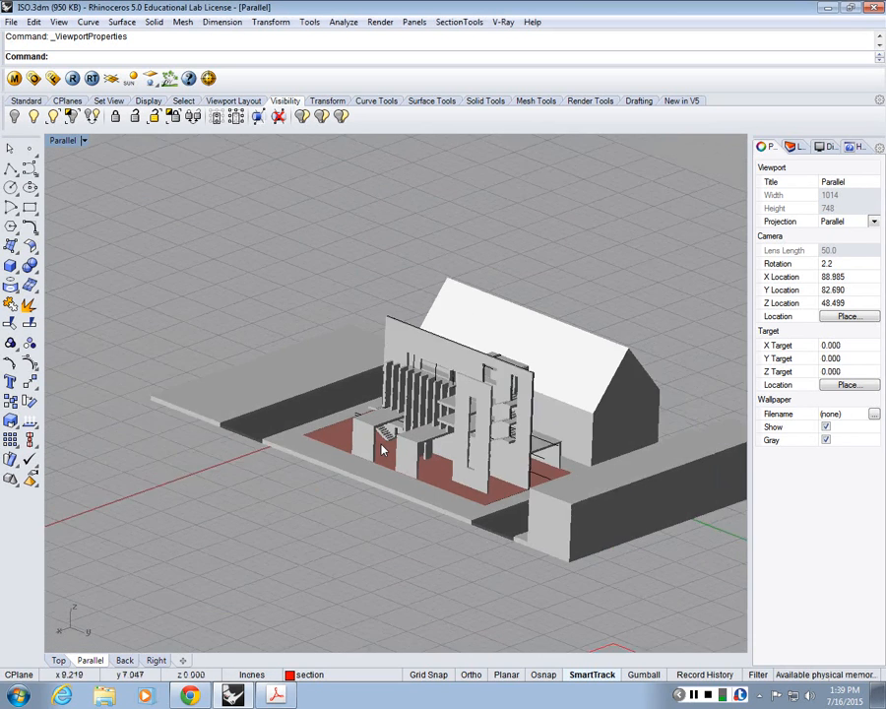
Step: Set the viewport's camera location to 90, 90, 60 and check the building from the new position
left_click(65, 139)
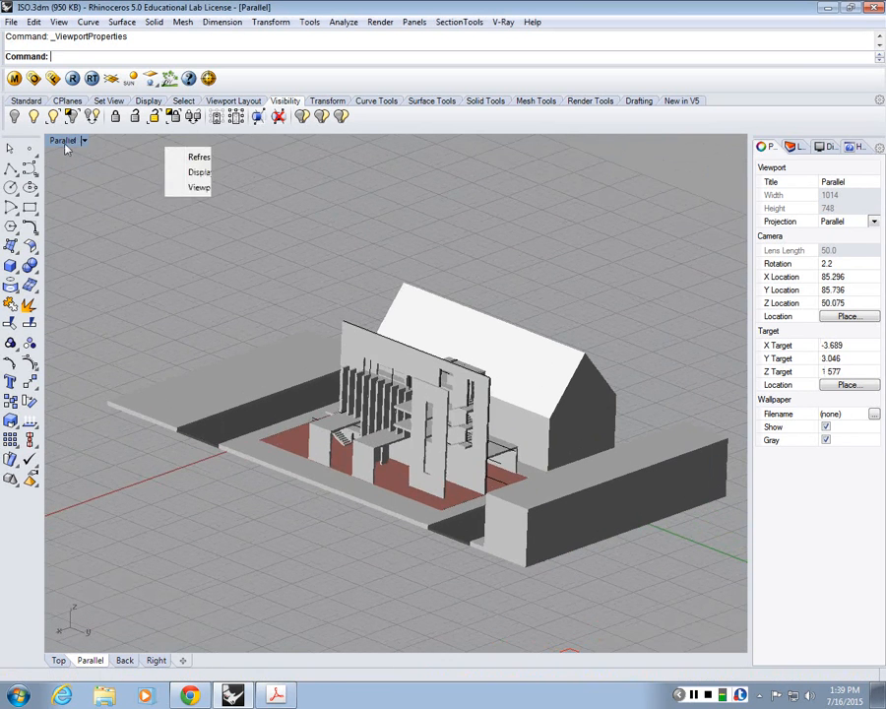
left_click(123, 596)
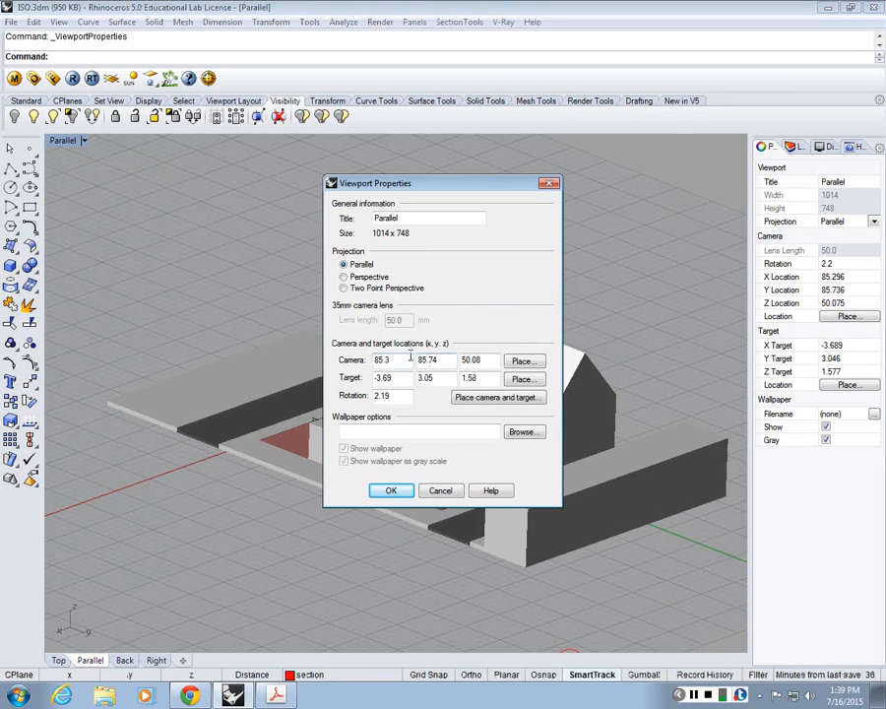
left_click_drag(406, 360, 259, 364)
type("90")
key("Tab")
type("90")
key("Tab")
type("6")
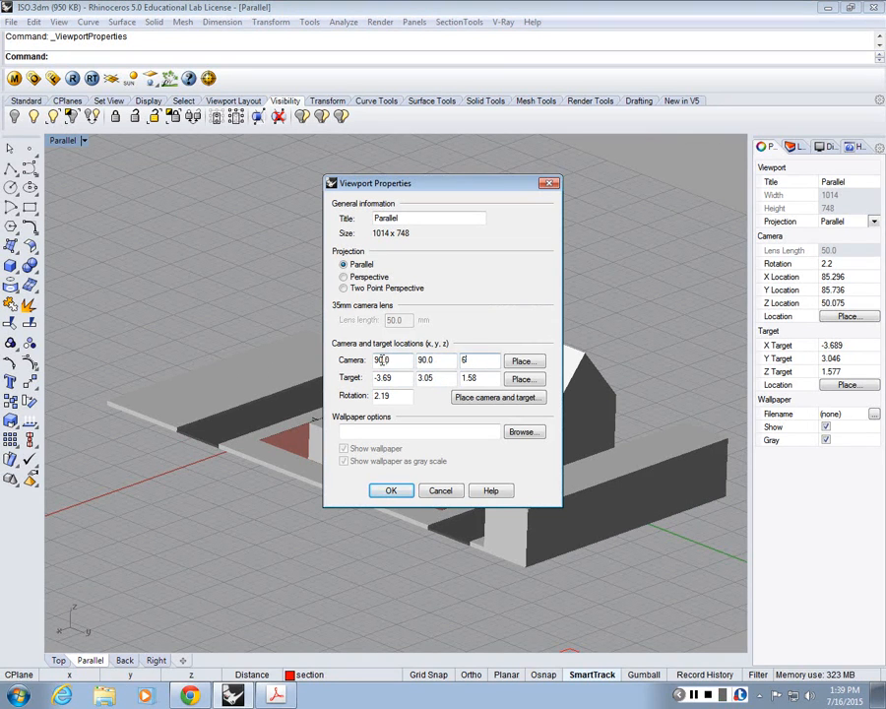
type("0.0")
left_click(391, 490)
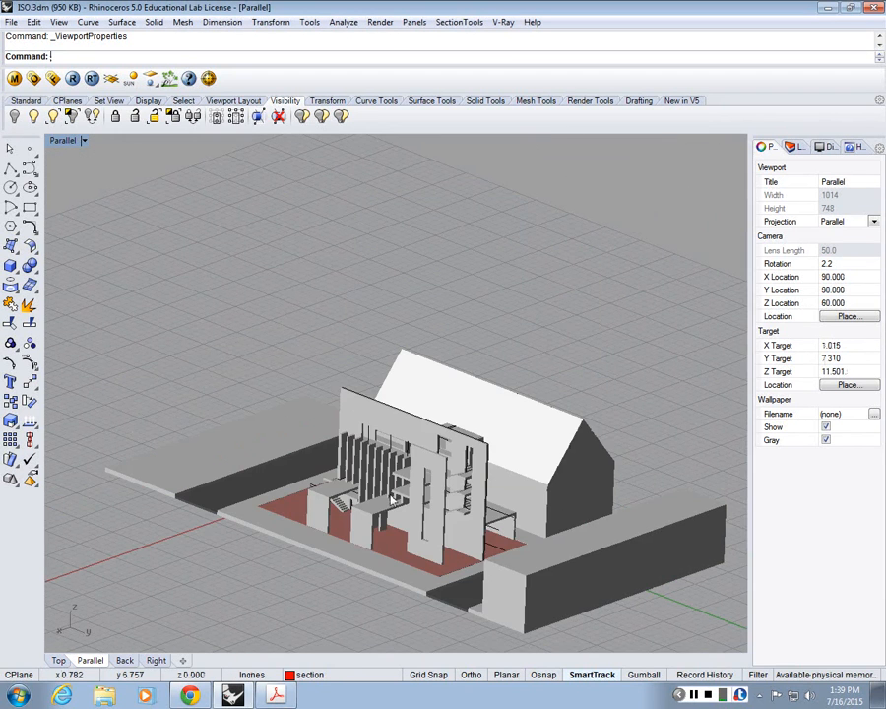
scroll(449, 509, "up", 2)
right_click_drag(451, 508, 510, 476)
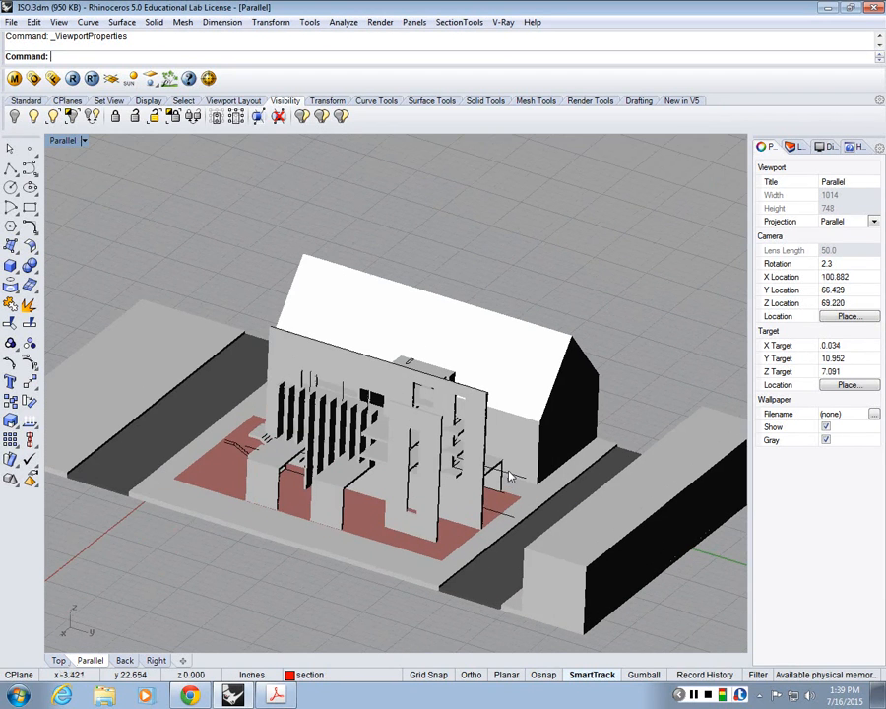
Step: Set the viewport to the NE isometric view and frame the building site closely
left_click(59, 21)
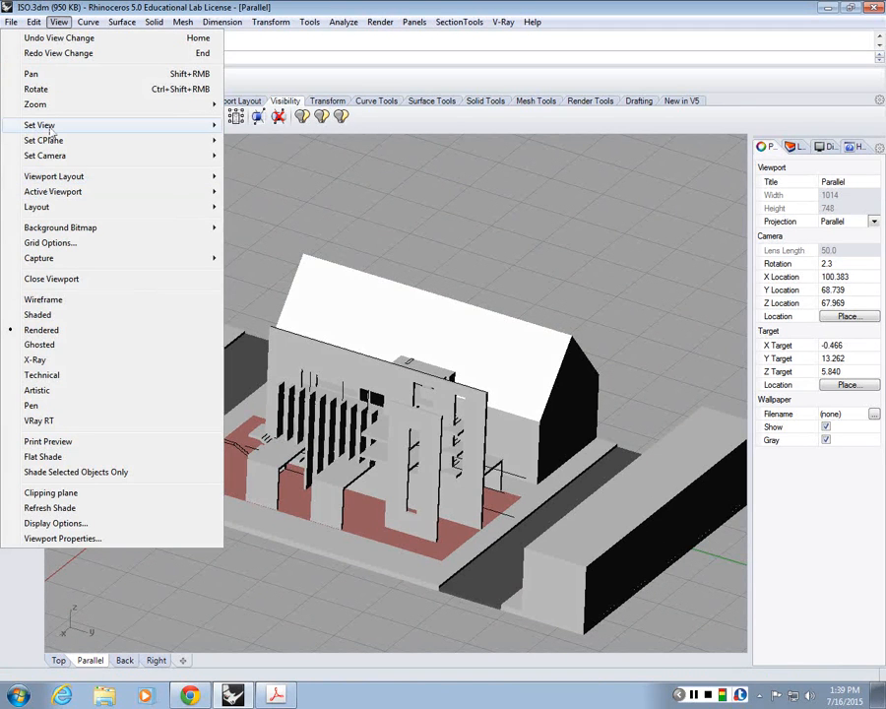
mouse_move(52, 127)
mouse_move(264, 268)
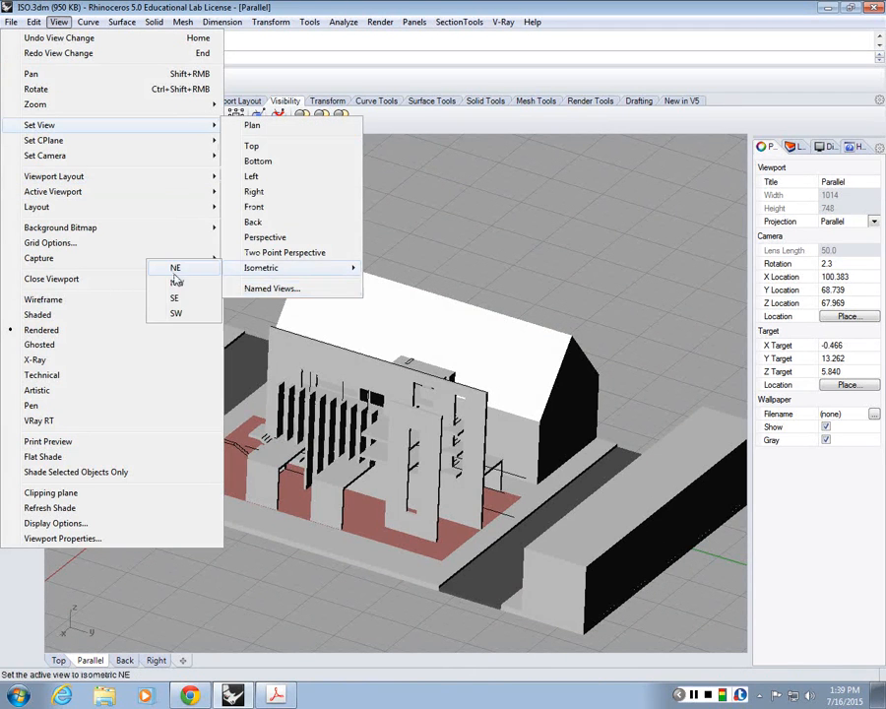
left_click(174, 274)
scroll(333, 283, "up", 3)
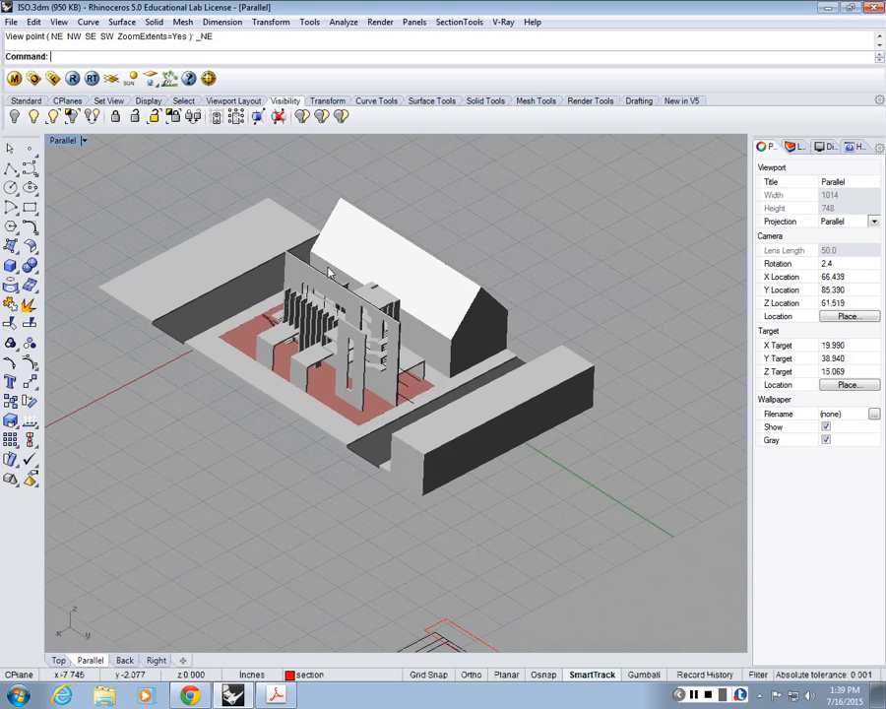
scroll(335, 275, "up", 2)
scroll(373, 314, "up", 1)
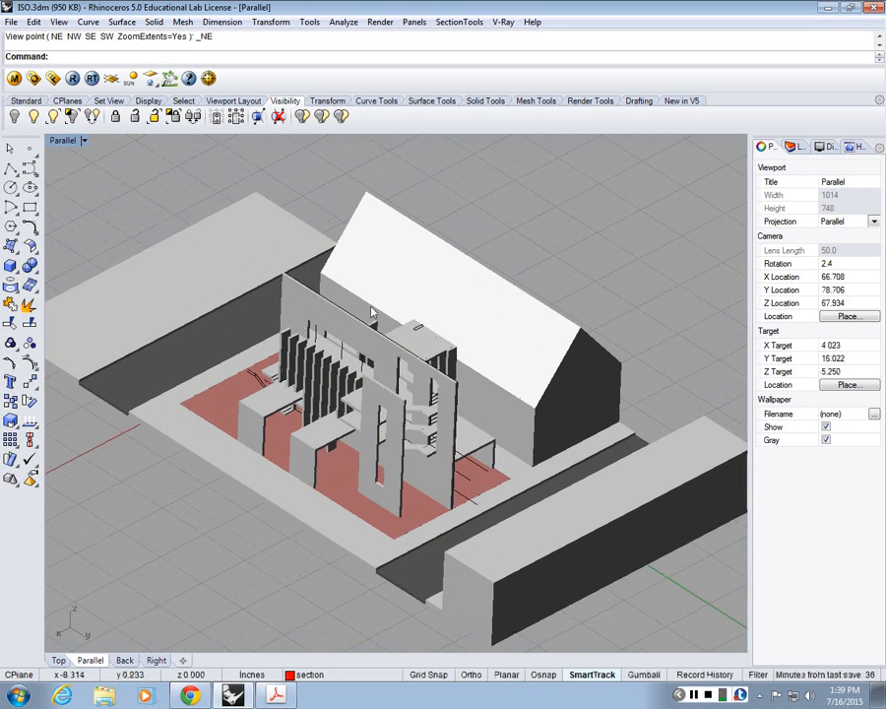
Step: Set the viewport's camera rotation to 0 and frame the whole site
left_click(63, 141)
left_click(107, 596)
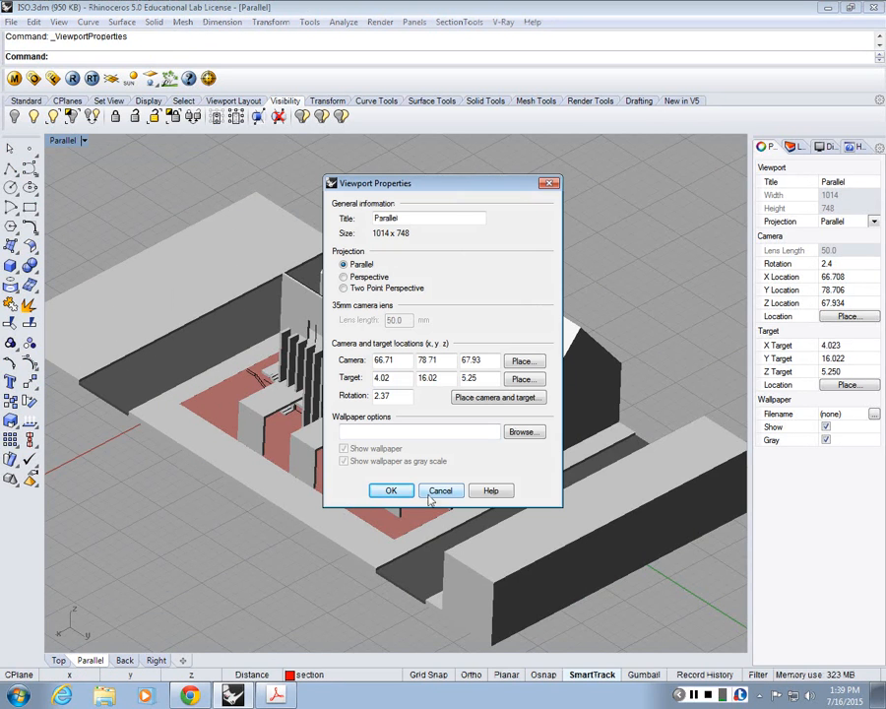
double_click(394, 394)
type("0")
left_click(394, 496)
left_click(394, 497)
left_click(515, 231)
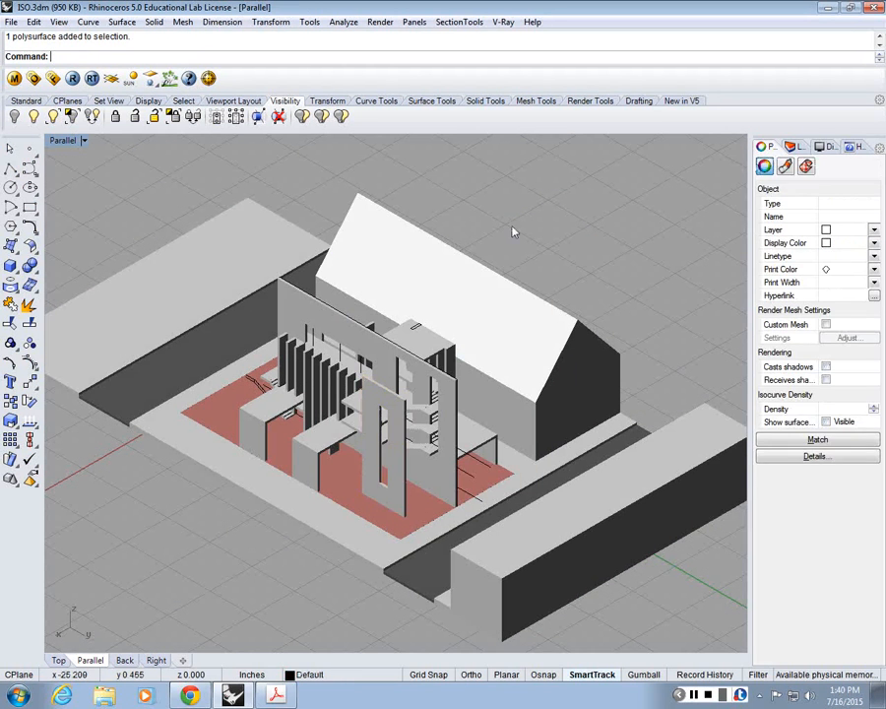
scroll(327, 375, "down", 2)
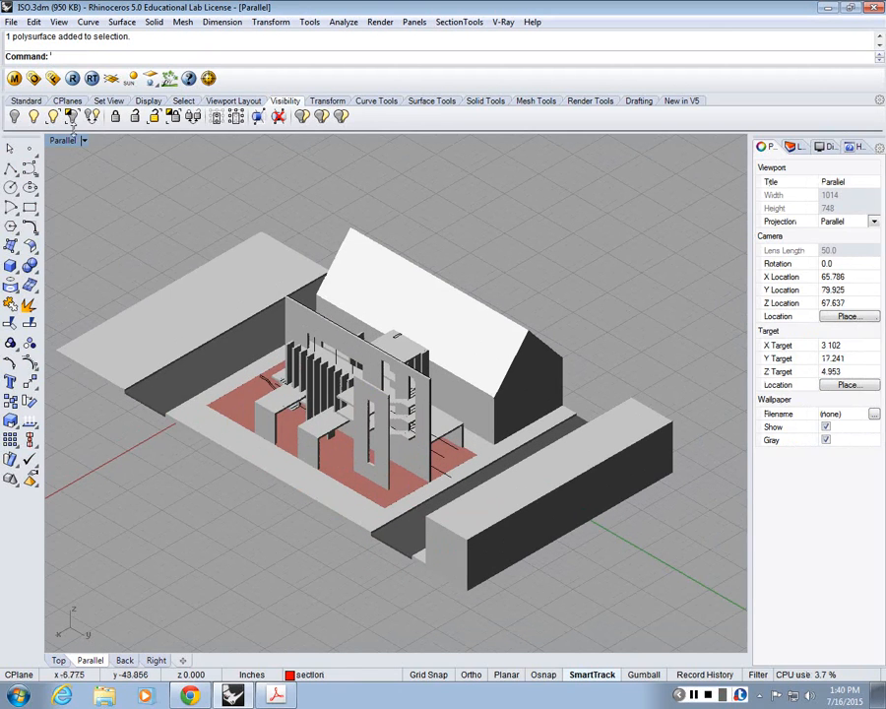
left_click(59, 22)
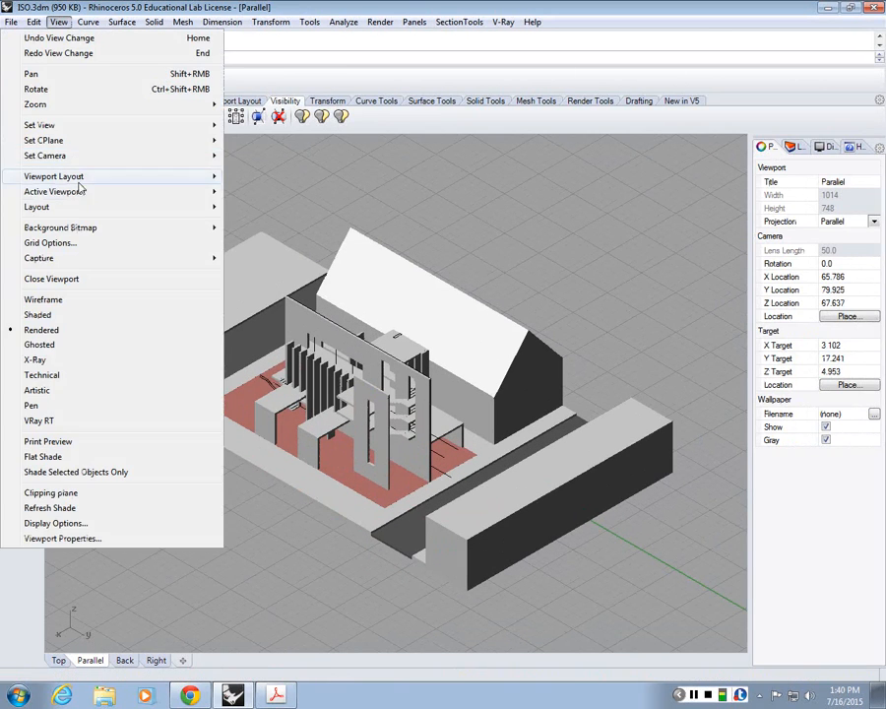
mouse_move(76, 128)
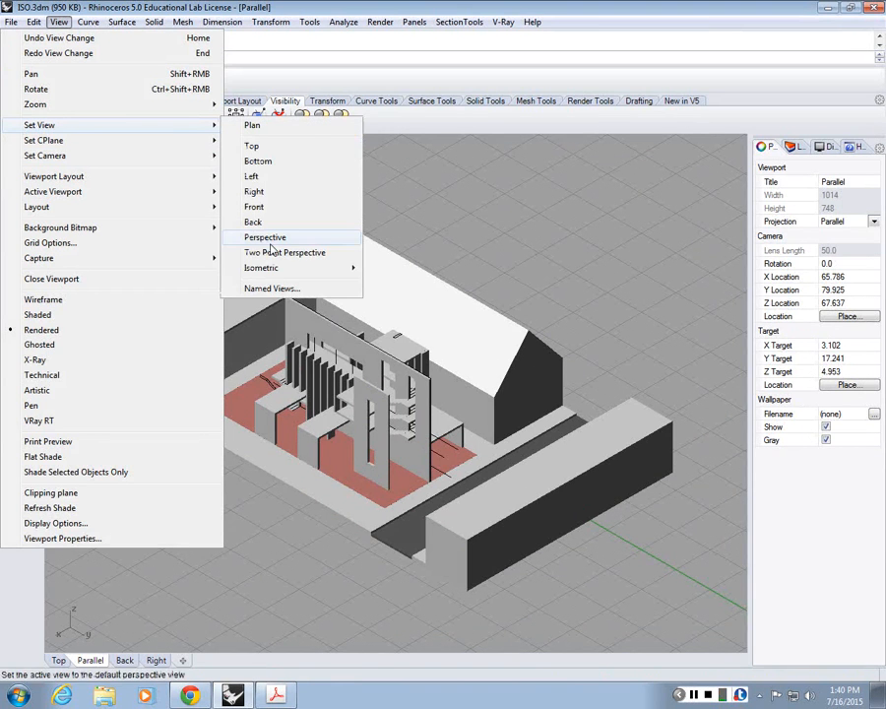
mouse_move(277, 268)
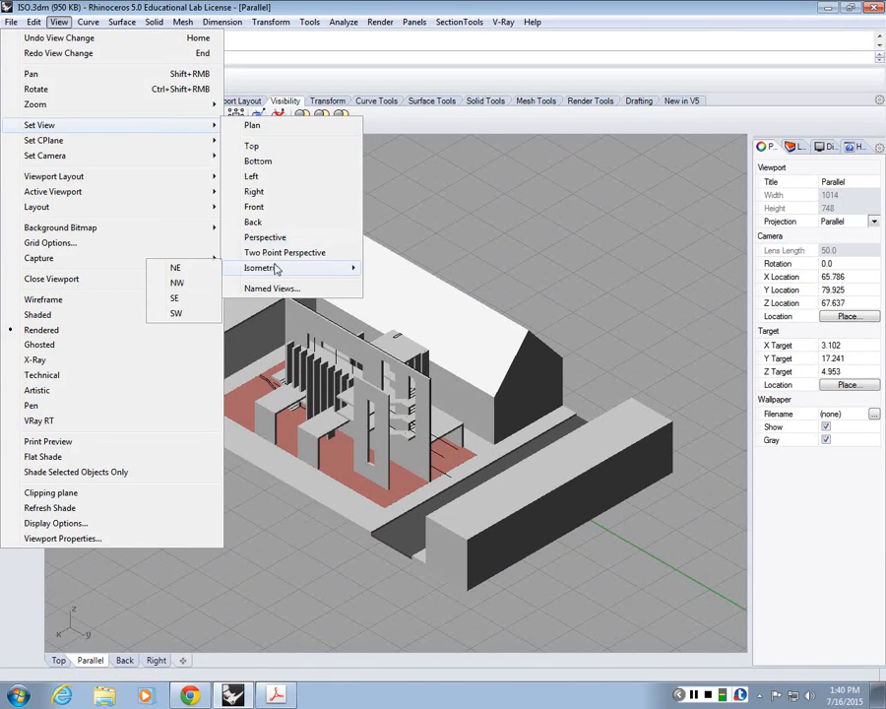
left_click(199, 298)
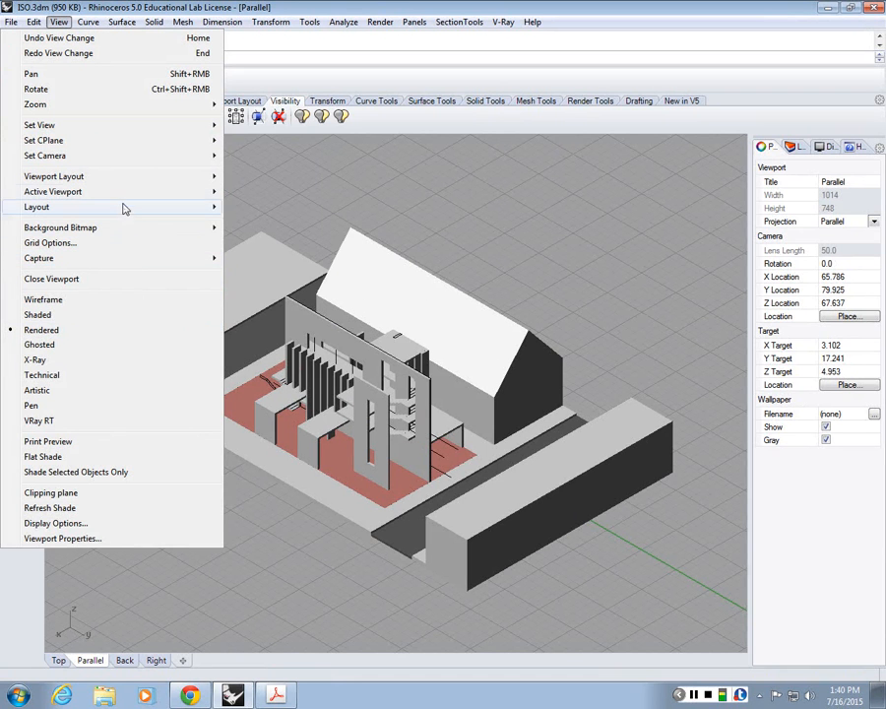
mouse_move(148, 125)
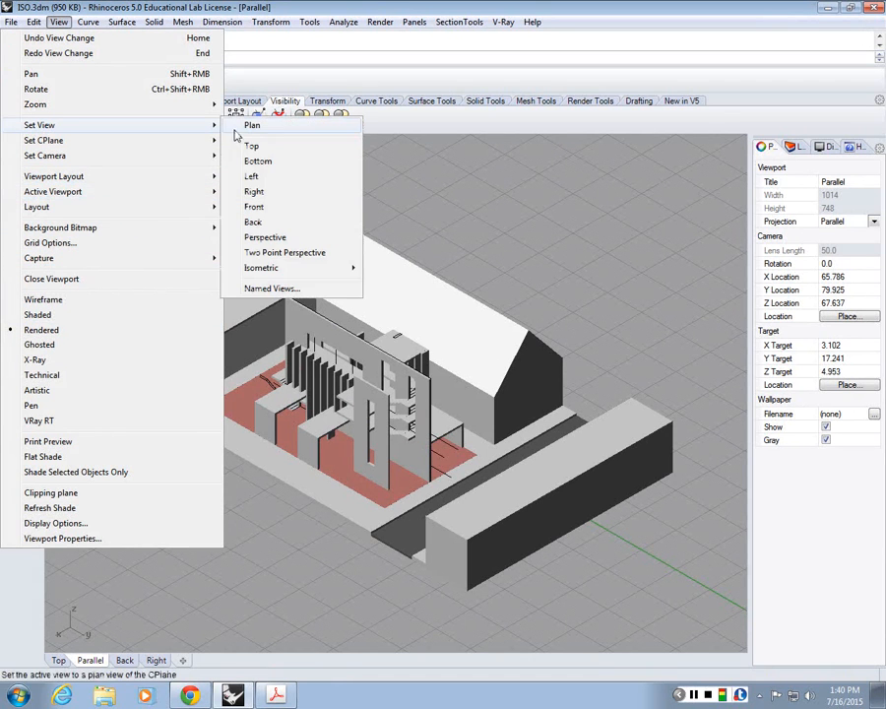
mouse_move(253, 268)
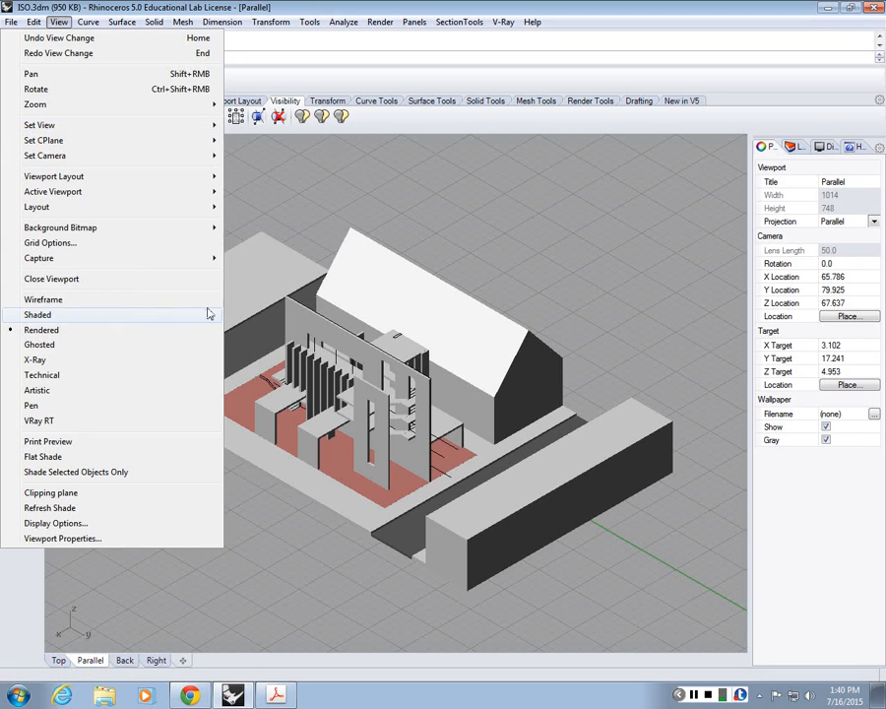
mouse_move(213, 140)
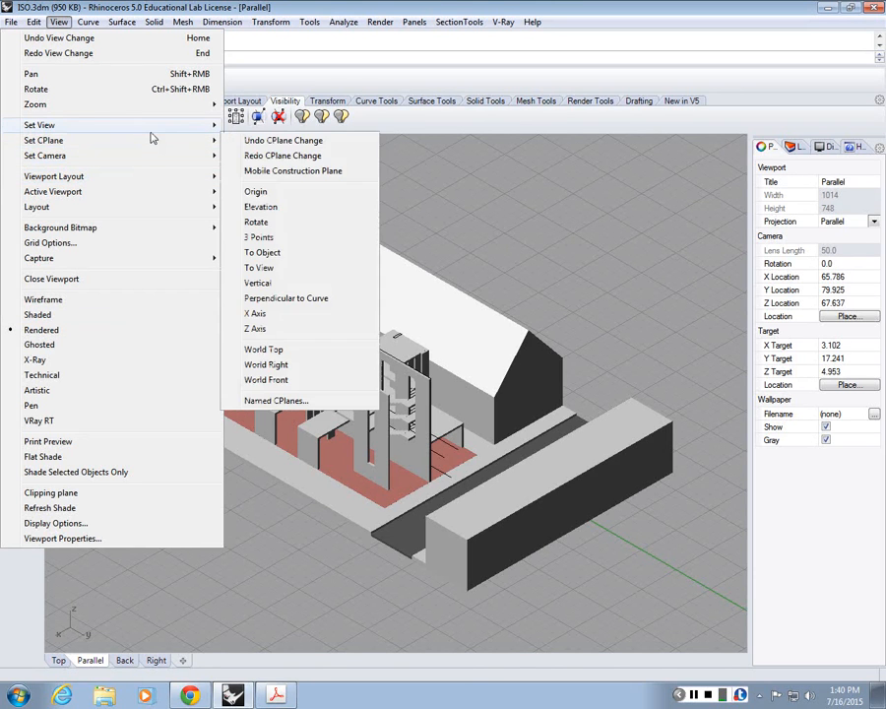
left_click(453, 184)
scroll(351, 342, "up", 4)
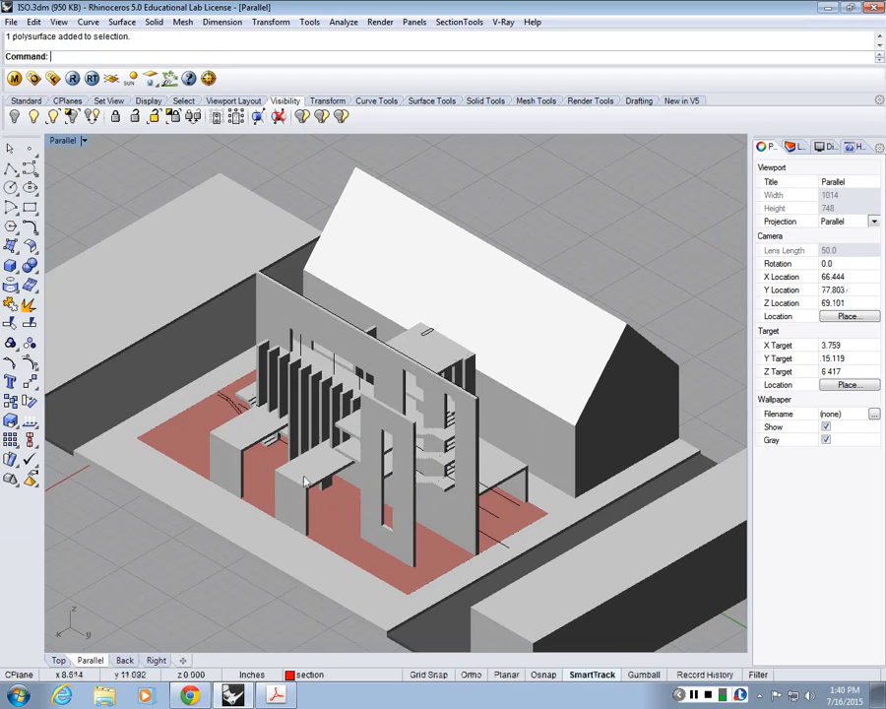
scroll(308, 478, "down", 3)
Step: Set the Parallel viewport to the NW isometric view
left_click(58, 22)
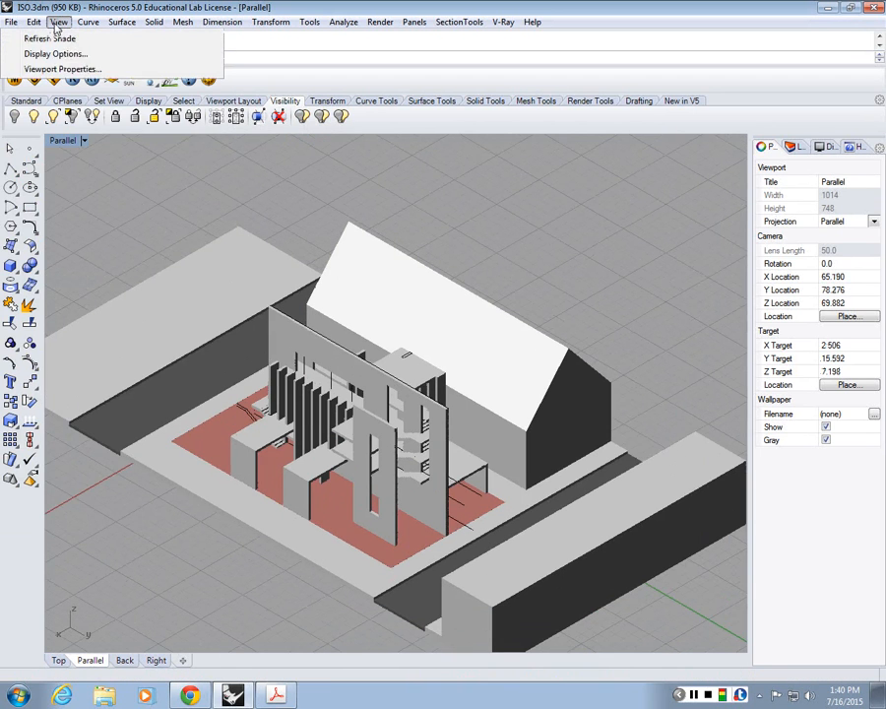
mouse_move(98, 125)
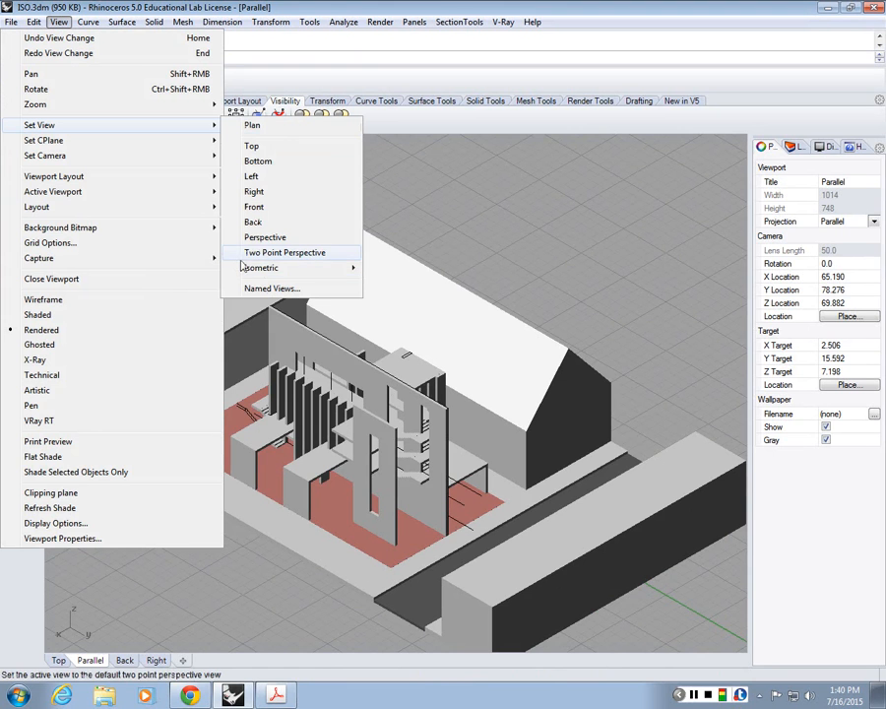
left_click(207, 285)
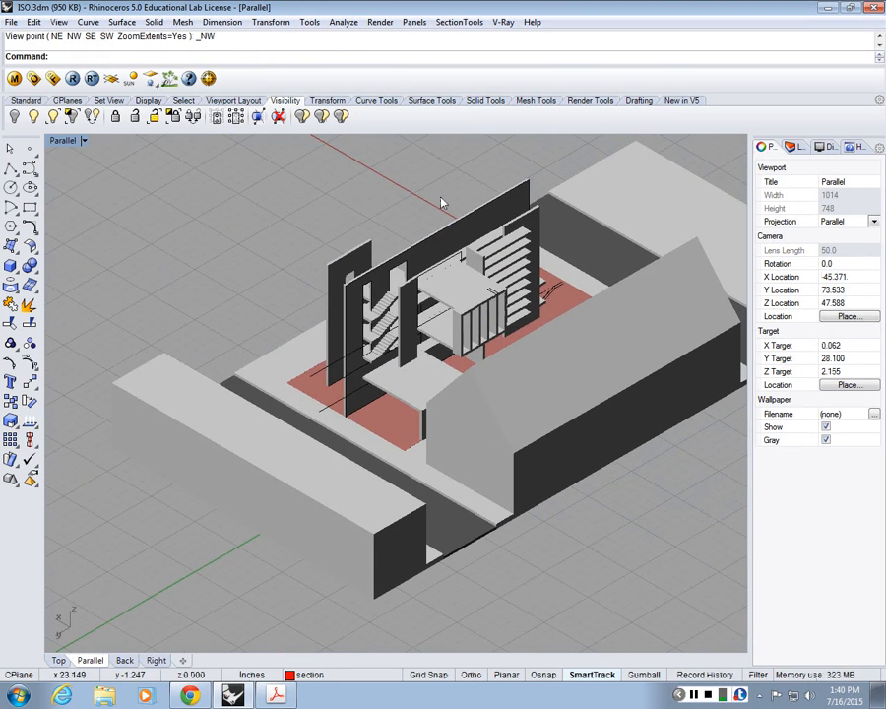
Step: Compare the NW isometric view of the building with the reference drawing in ISO_steps (1).pdf in Chrome
left_click(277, 696)
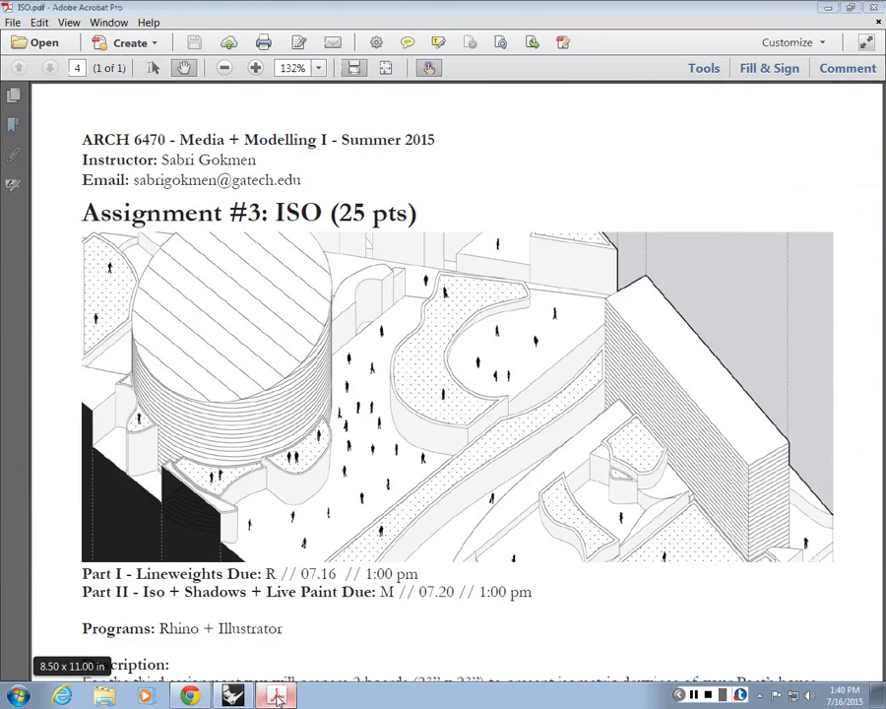
left_click(277, 695)
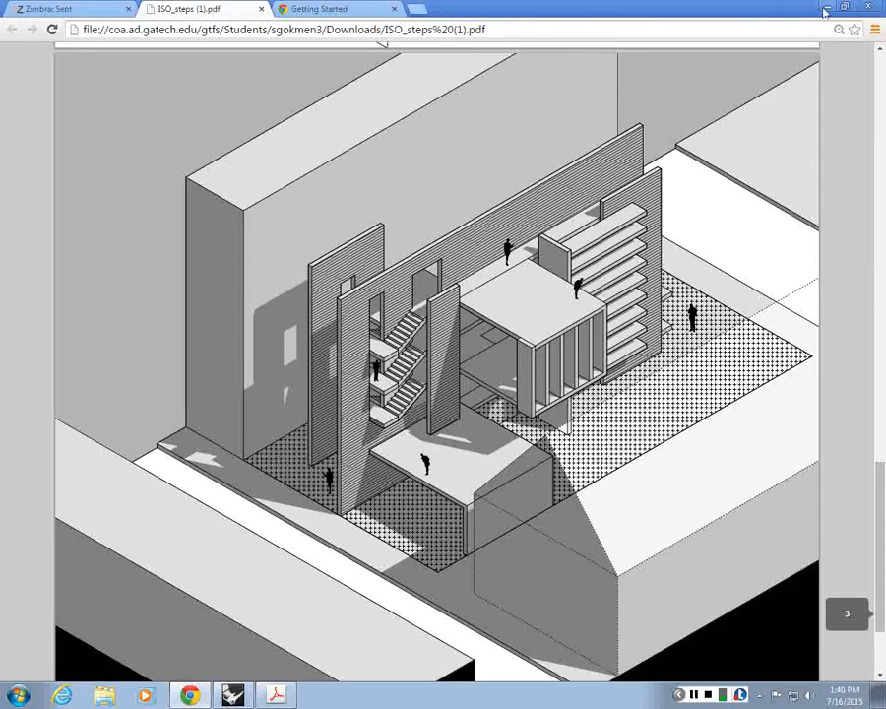
left_click(849, 7)
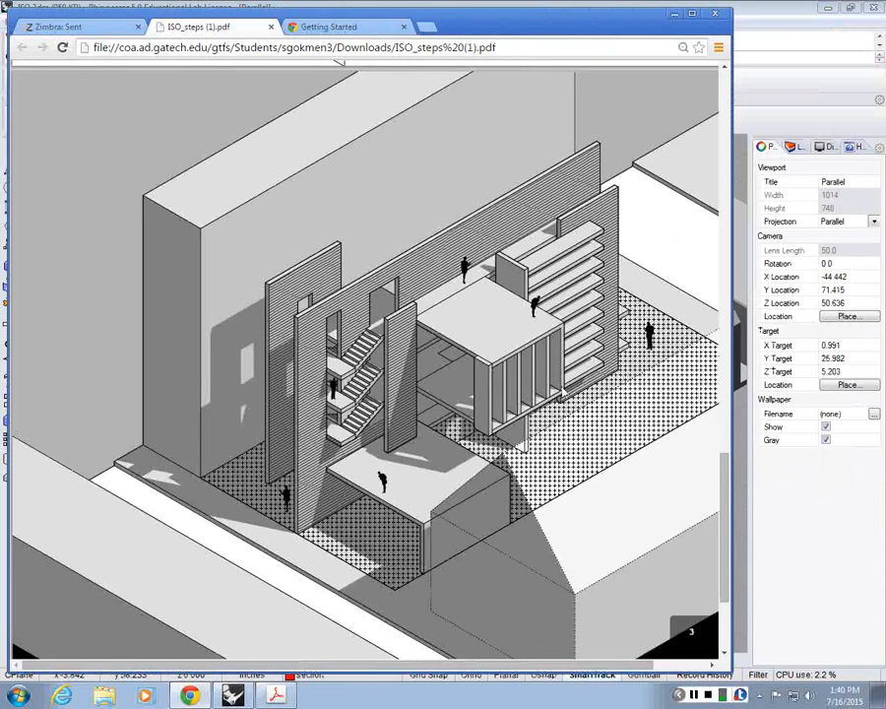
left_click(675, 14)
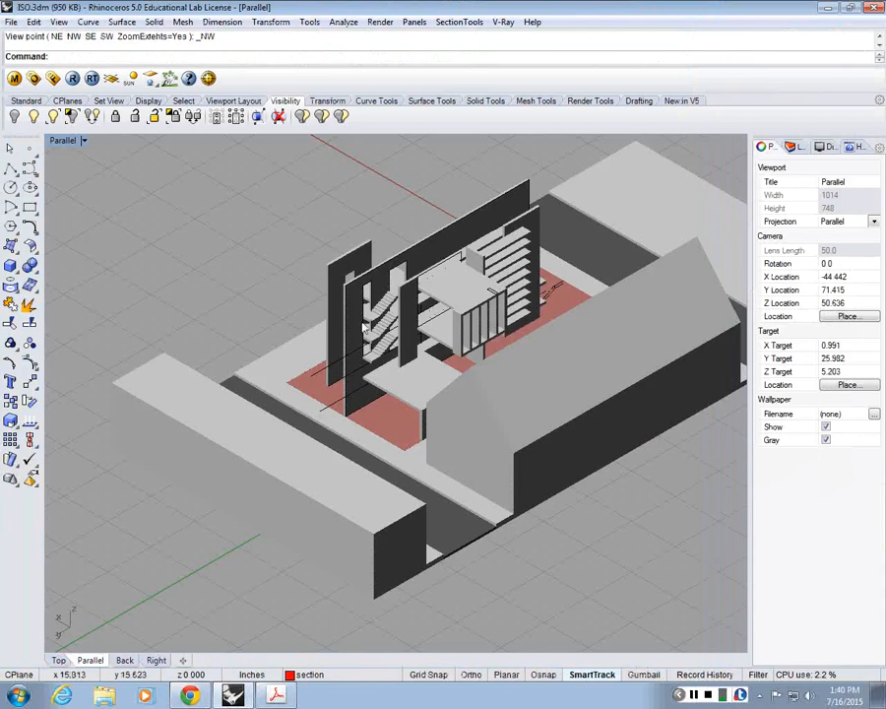
scroll(576, 214, "up", 3)
scroll(576, 213, "down", 2)
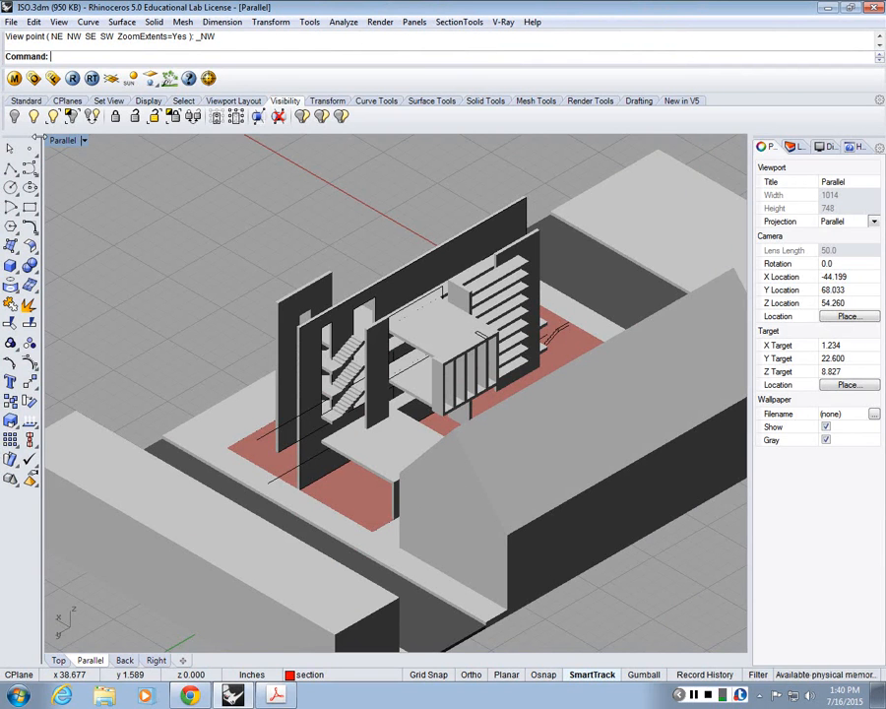
scroll(172, 368, "down", 3)
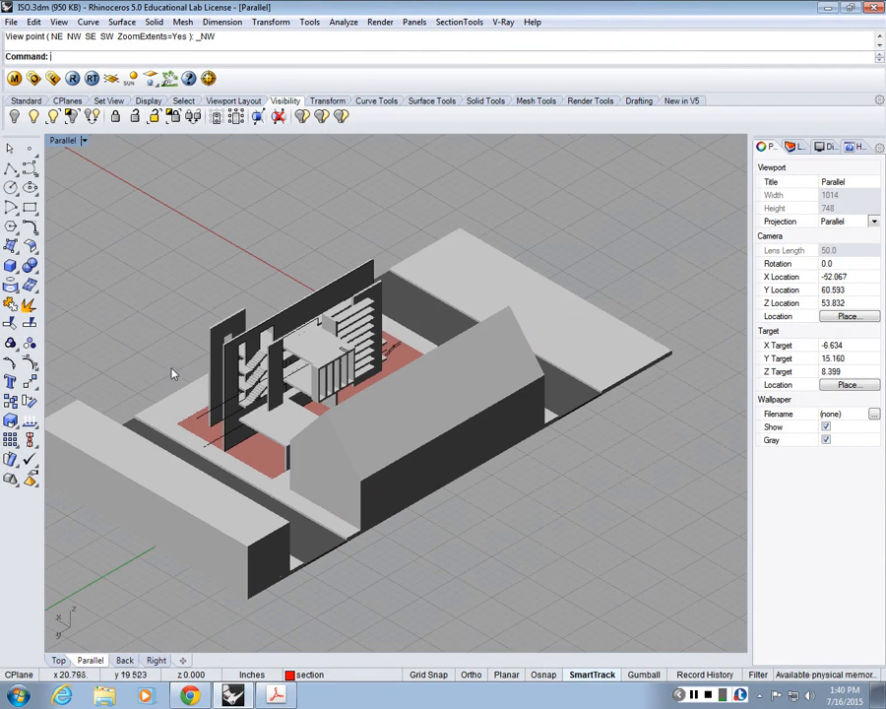
right_click_drag(279, 377, 332, 388)
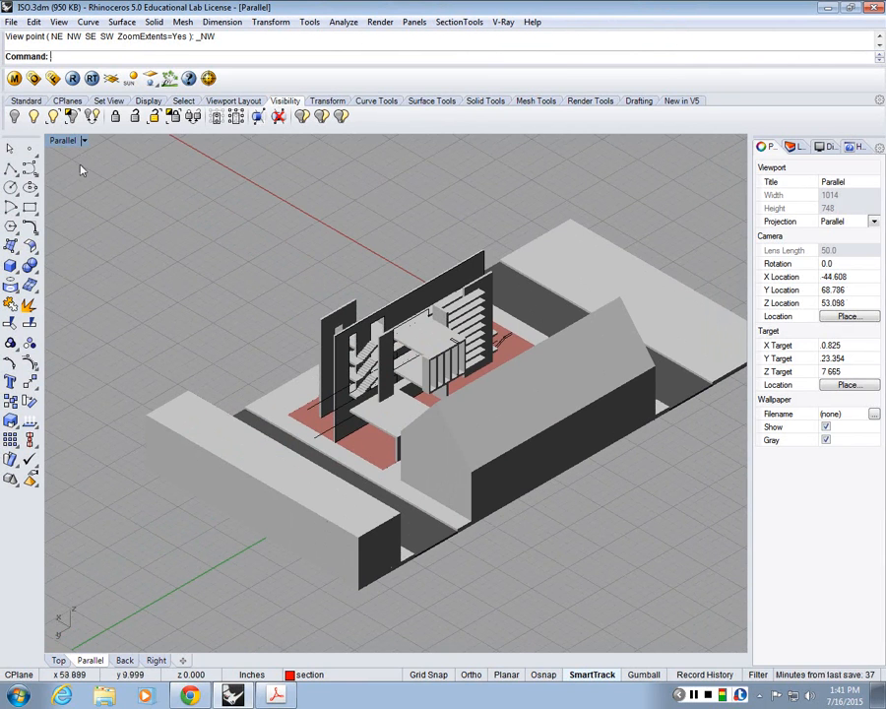
Step: Check the projection, camera, target and rotation values in the Parallel viewport's properties
left_click(63, 140)
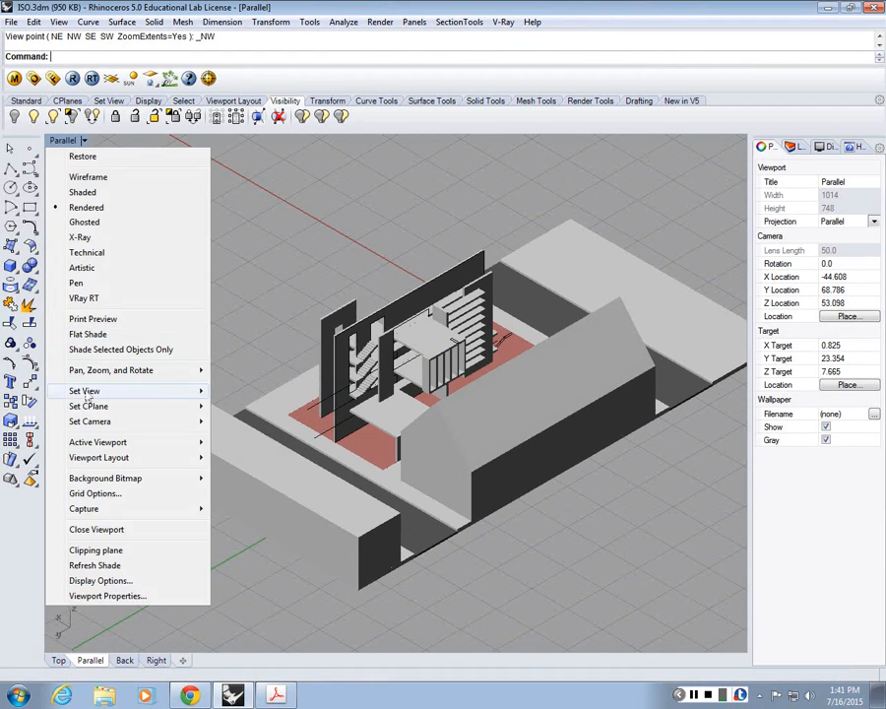
left_click(107, 595)
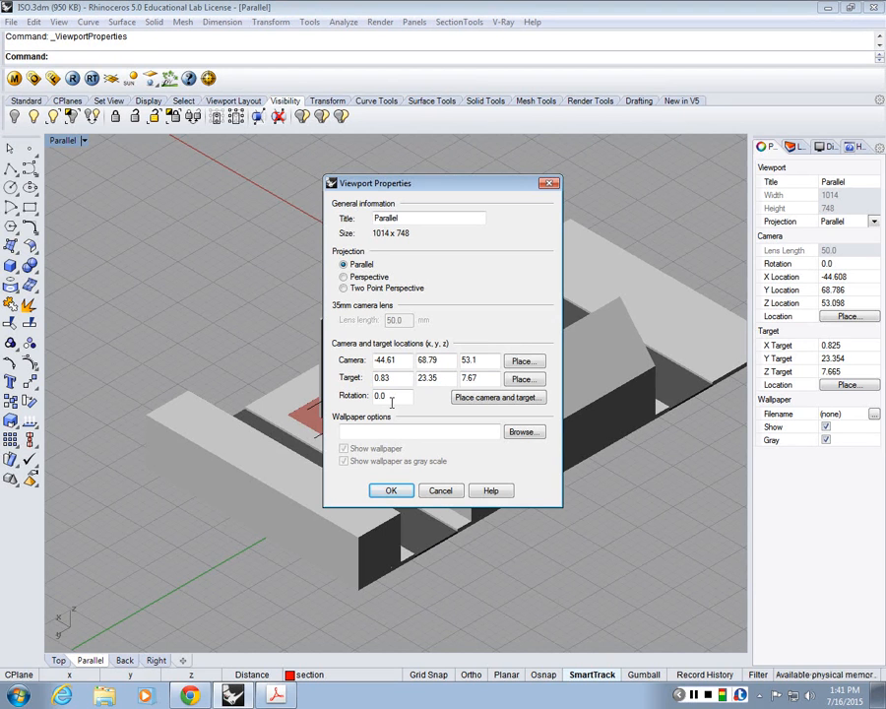
key("Return")
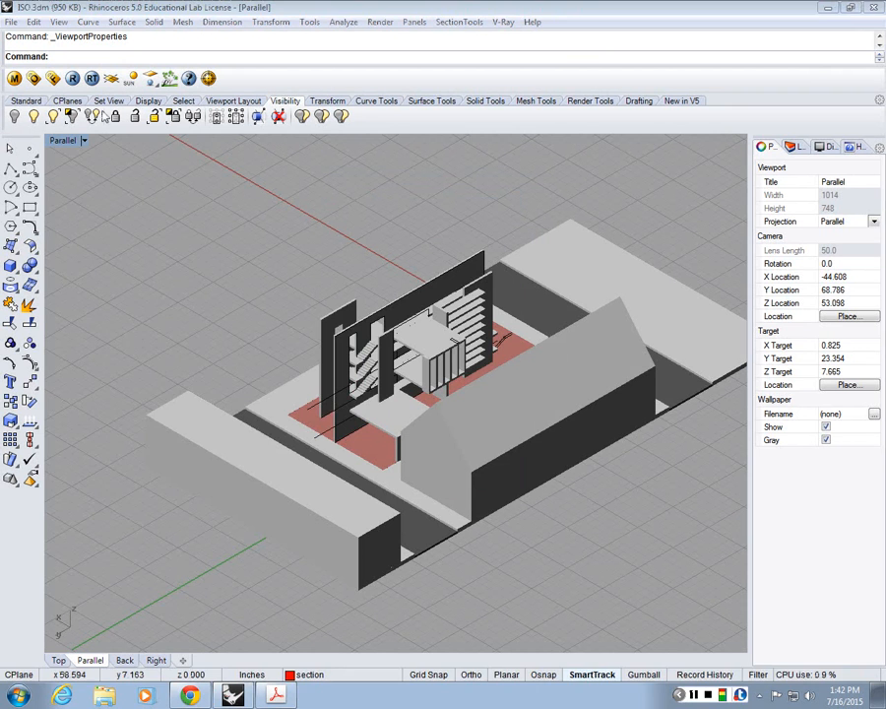
Step: Set the Parallel viewport to the NE isometric view
left_click(83, 140)
mouse_move(116, 392)
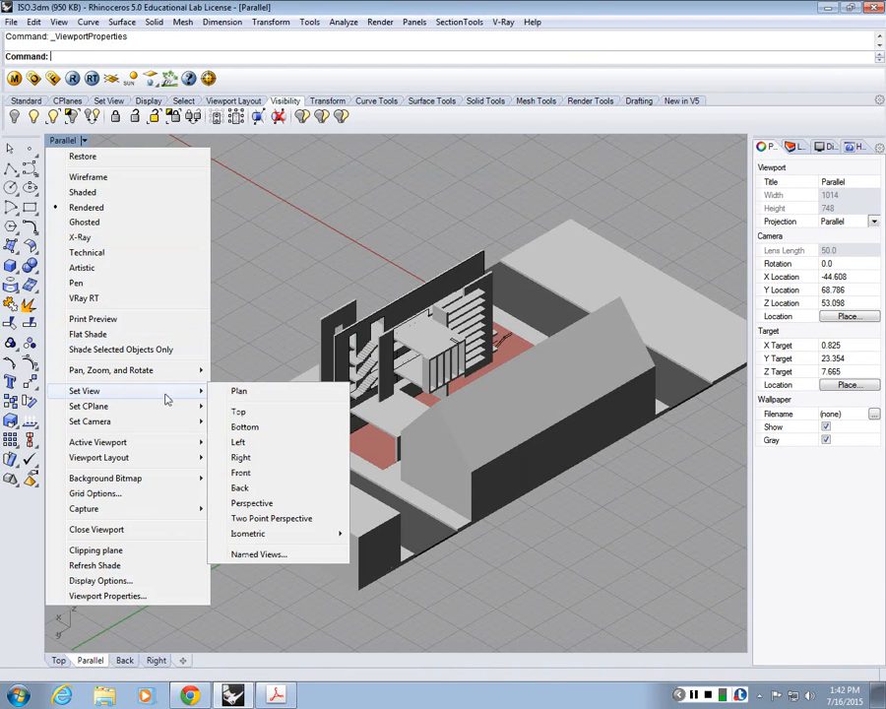
mouse_move(256, 533)
left_click(163, 535)
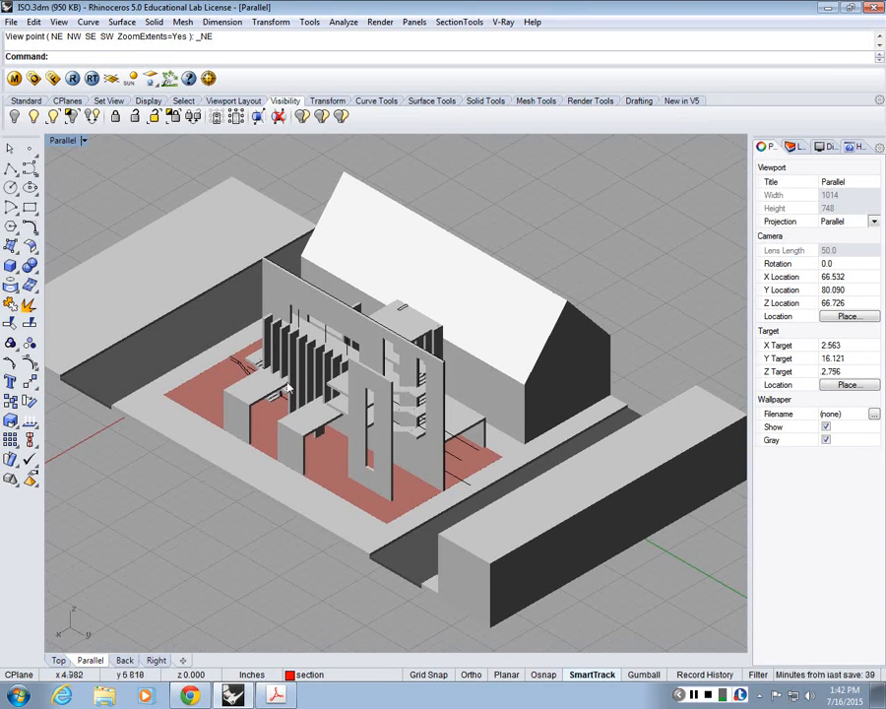
right_click_drag(439, 503, 467, 508, "shift")
Step: Switch the Parallel viewport to the Shaded display mode and orbit around the building
left_click(83, 140)
left_click(63, 190)
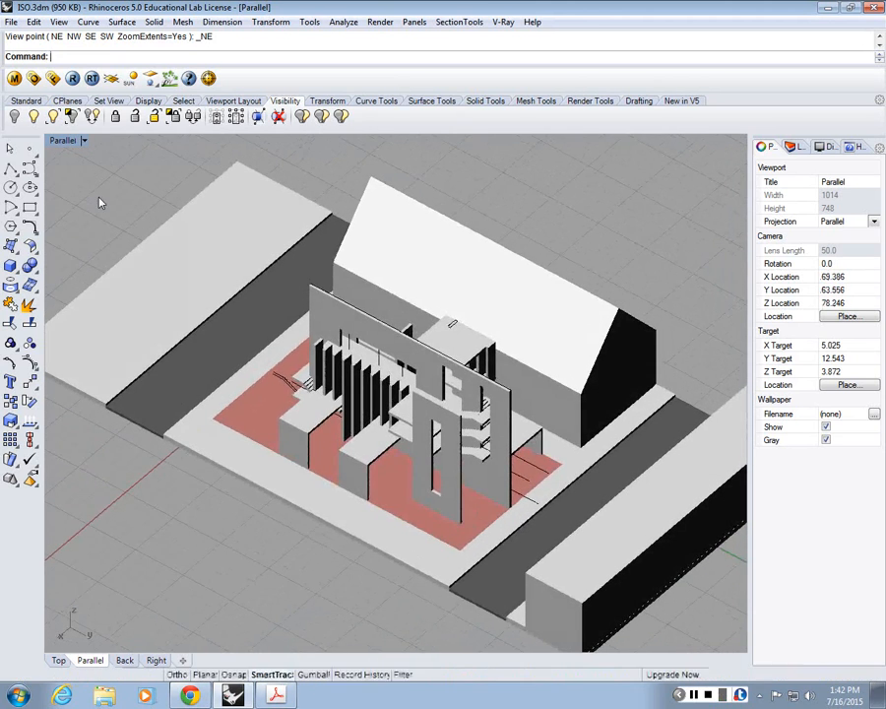
right_click_drag(482, 527, 455, 519)
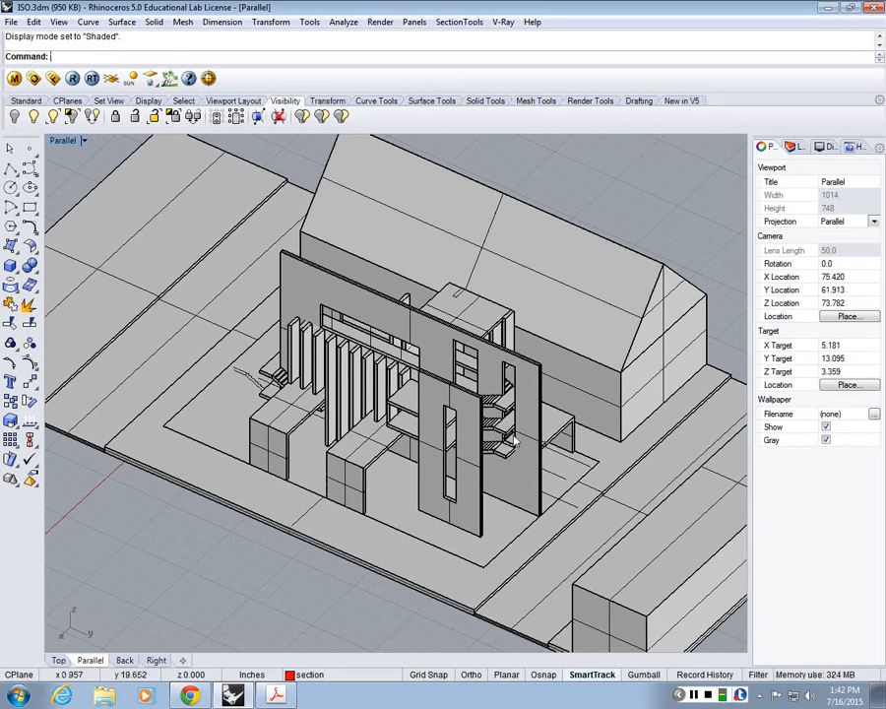
right_click_drag(514, 441, 414, 415)
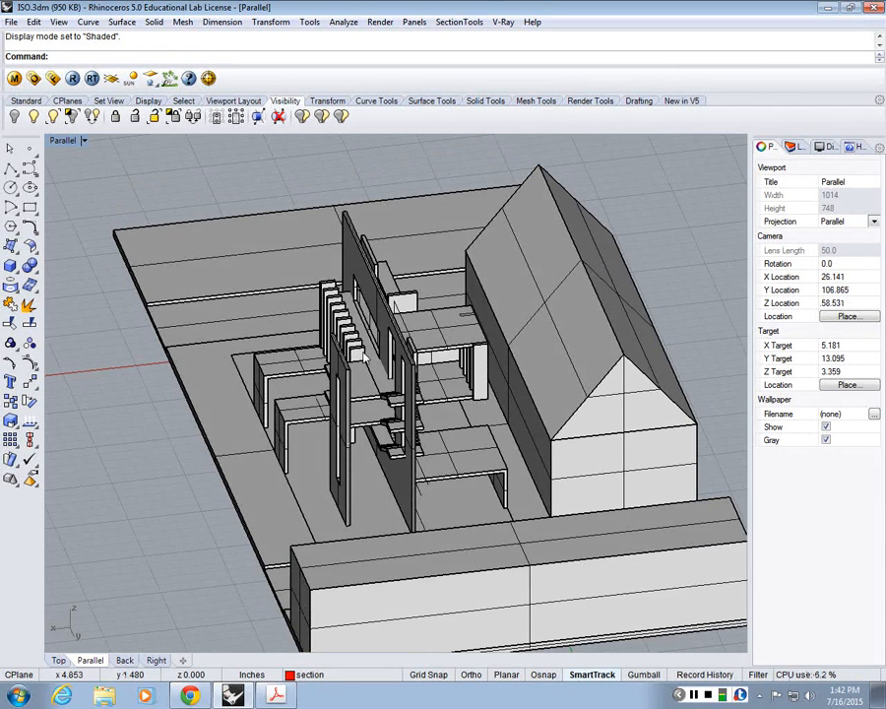
right_click_drag(365, 356, 469, 396)
Step: Examine the shaded building and the surrounding site from close up and from farther away
scroll(470, 396, "up", 2)
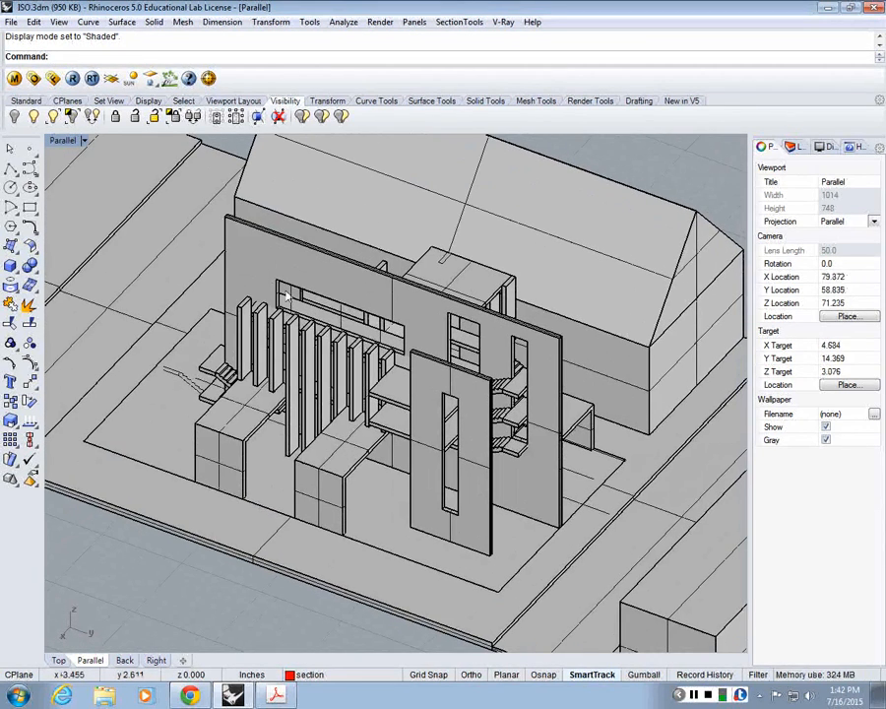
scroll(311, 362, "down", 2)
scroll(311, 363, "up", 2)
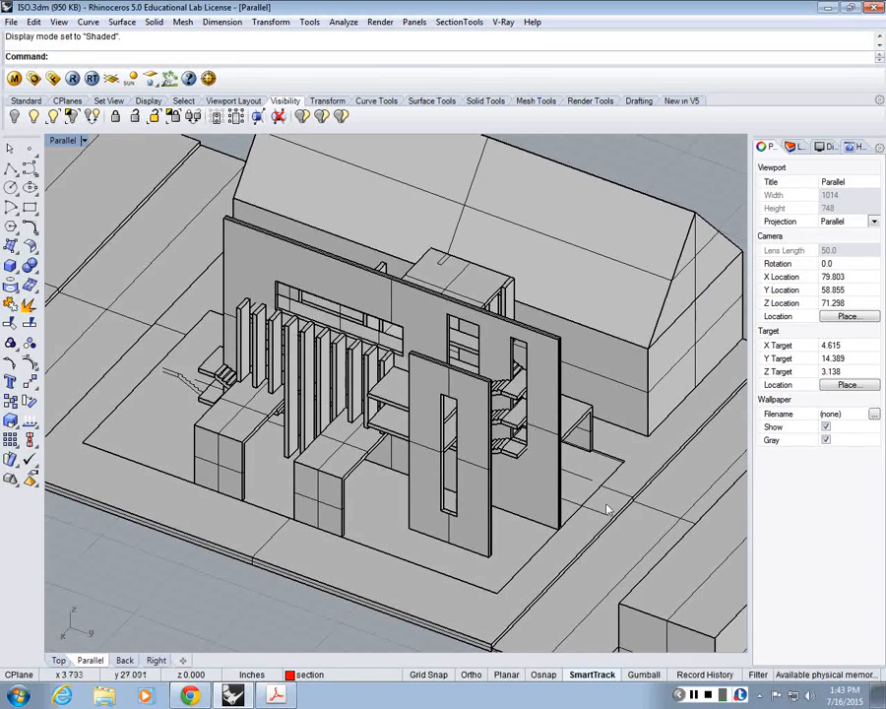
right_click_drag(548, 486, 453, 464)
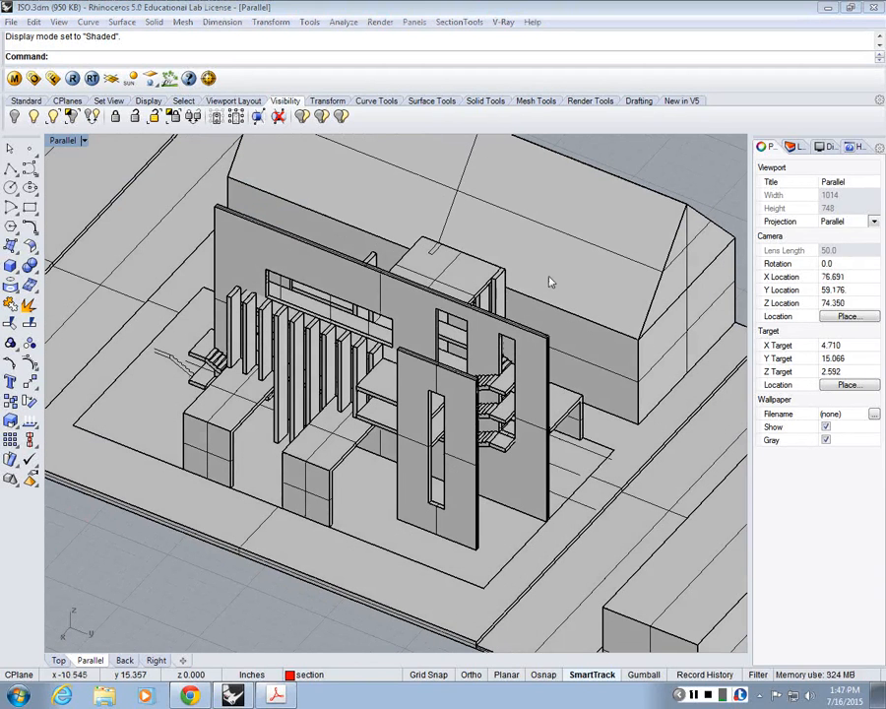
scroll(323, 449, "down", 5)
scroll(324, 449, "up", 4)
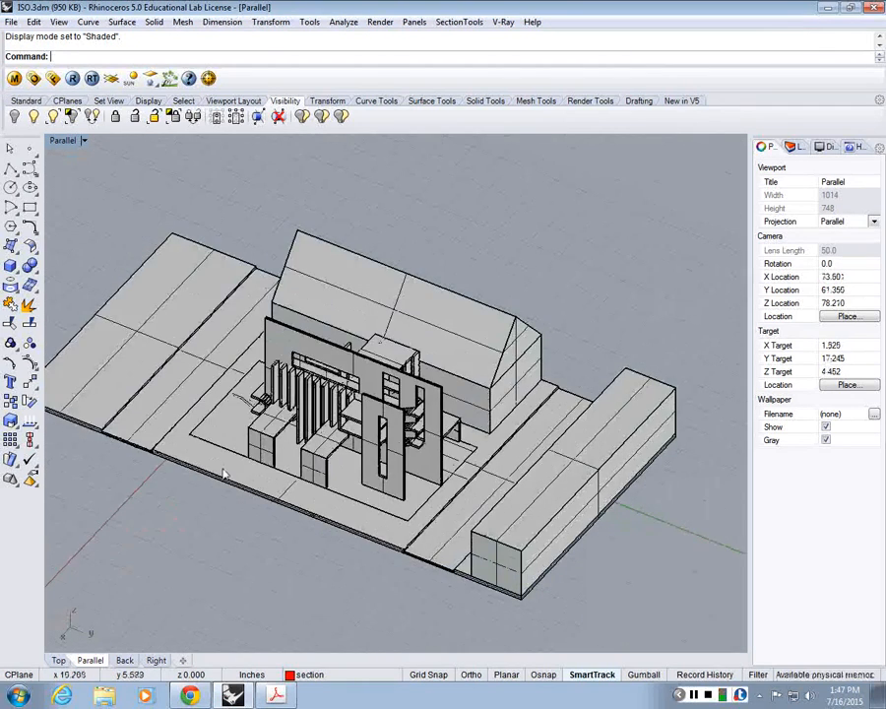
scroll(362, 336, "down", 10)
scroll(362, 337, "up", 6)
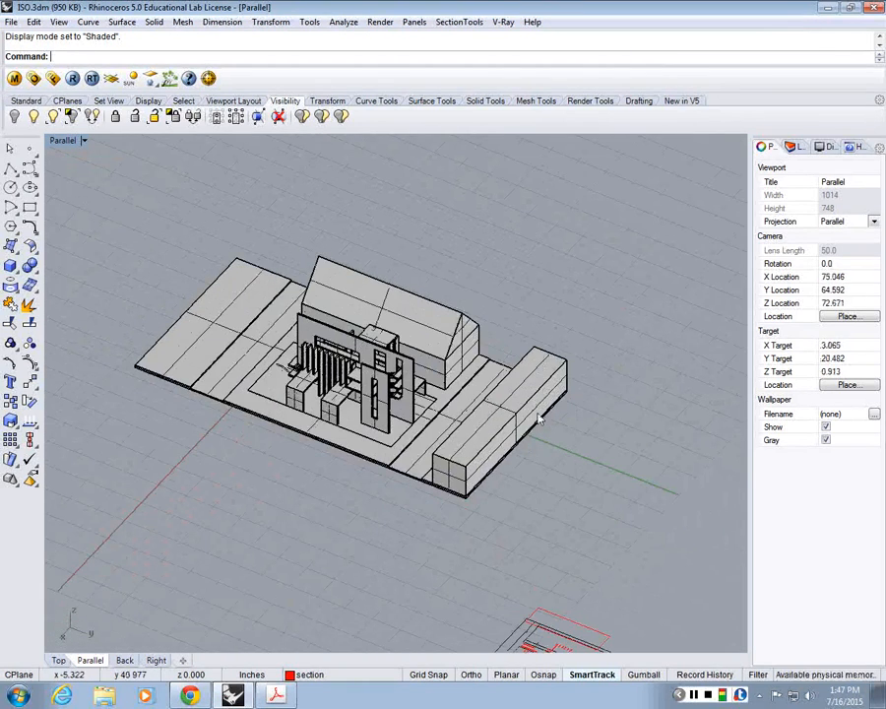
right_click_drag(446, 348, 583, 374, "shift")
scroll(583, 374, "up", 4)
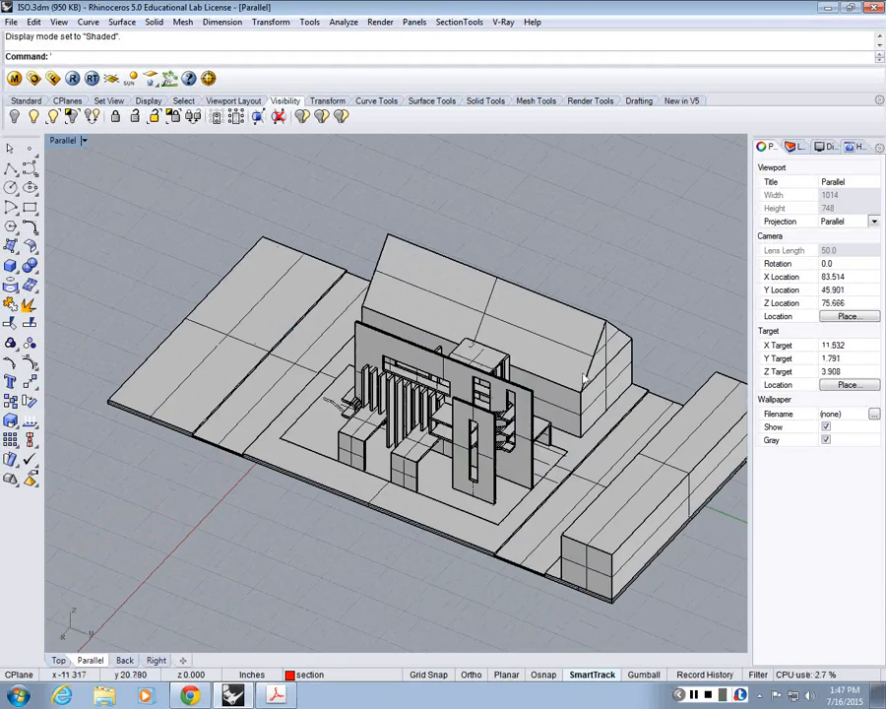
right_click_drag(662, 350, 608, 352, "shift")
scroll(608, 353, "down", 2)
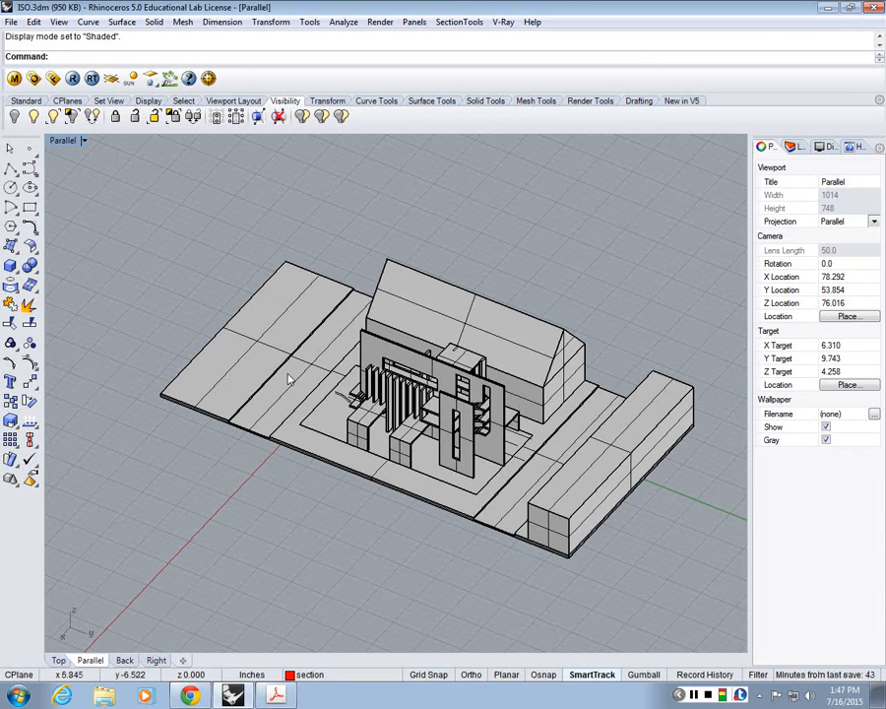
scroll(619, 410, "up", 3)
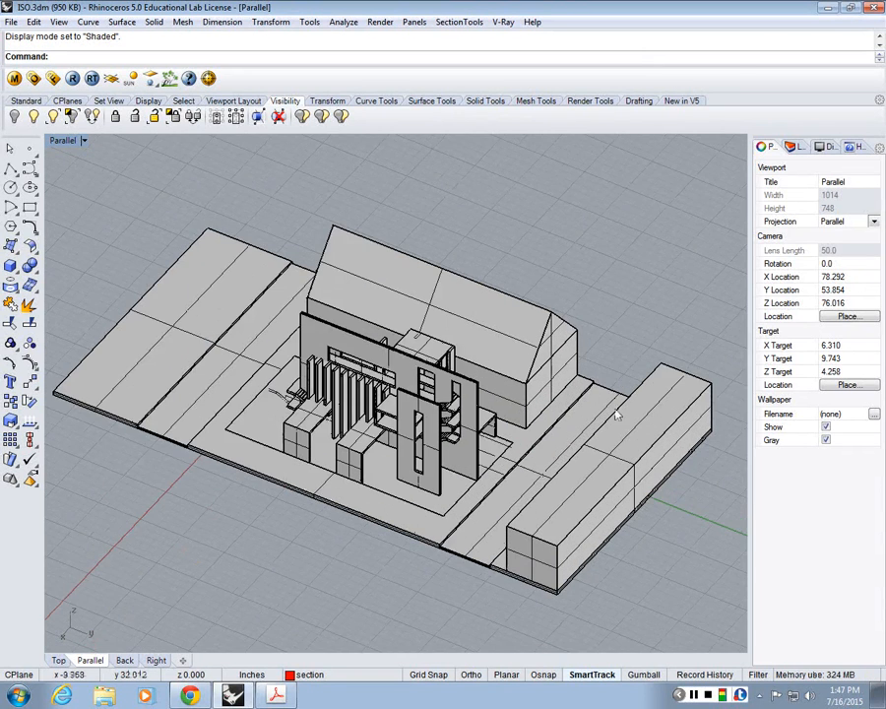
scroll(618, 414, "down", 3)
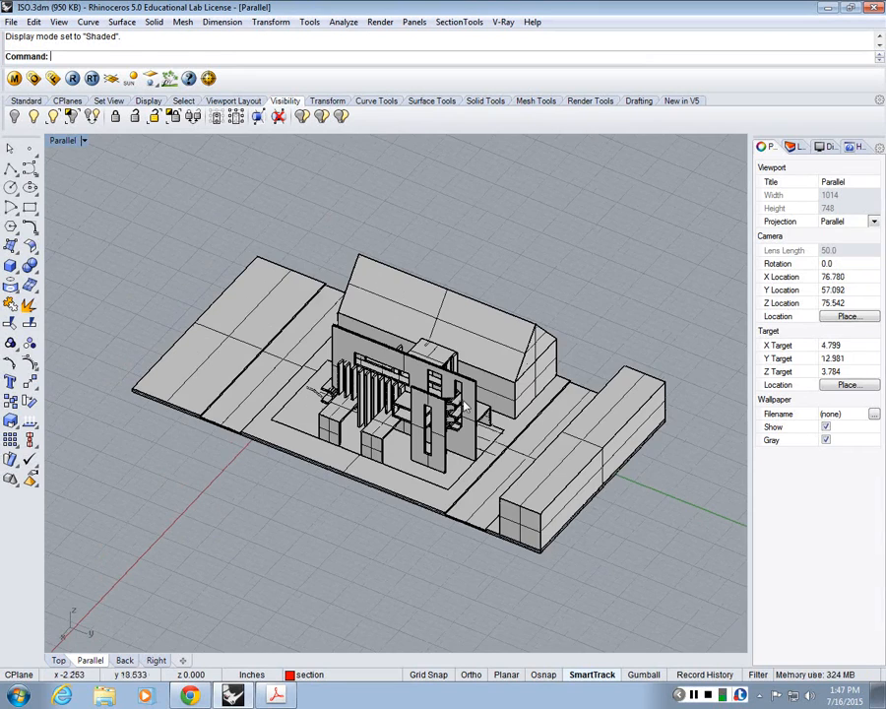
Step: Inspect the loose curves beside the small exterior stair and leave them unselected
scroll(333, 357, "up", 4)
scroll(270, 356, "up", 2)
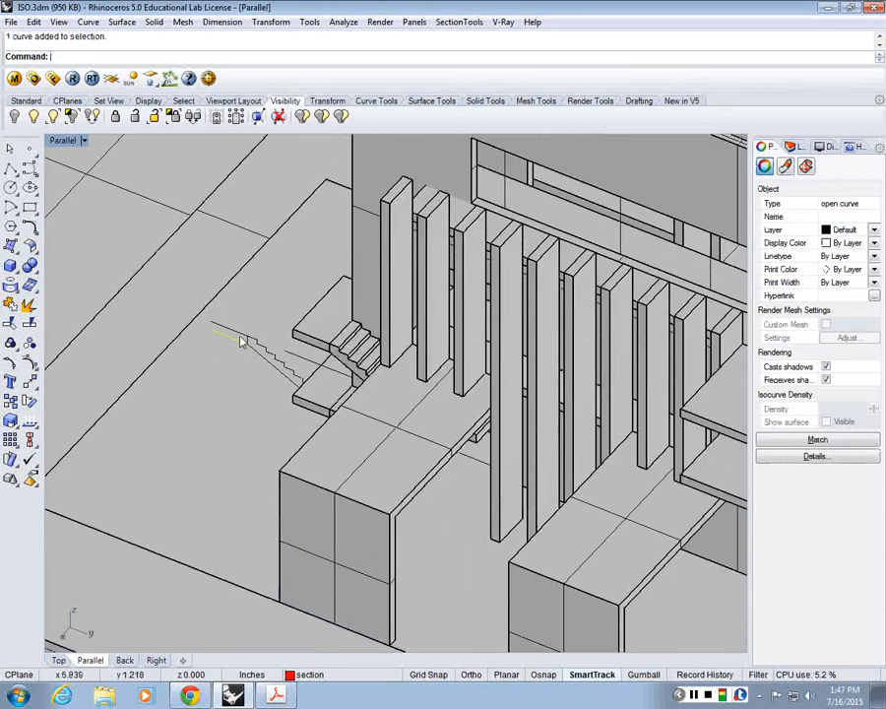
scroll(416, 506, "down", 12)
key("Escape")
scroll(658, 499, "up", 4)
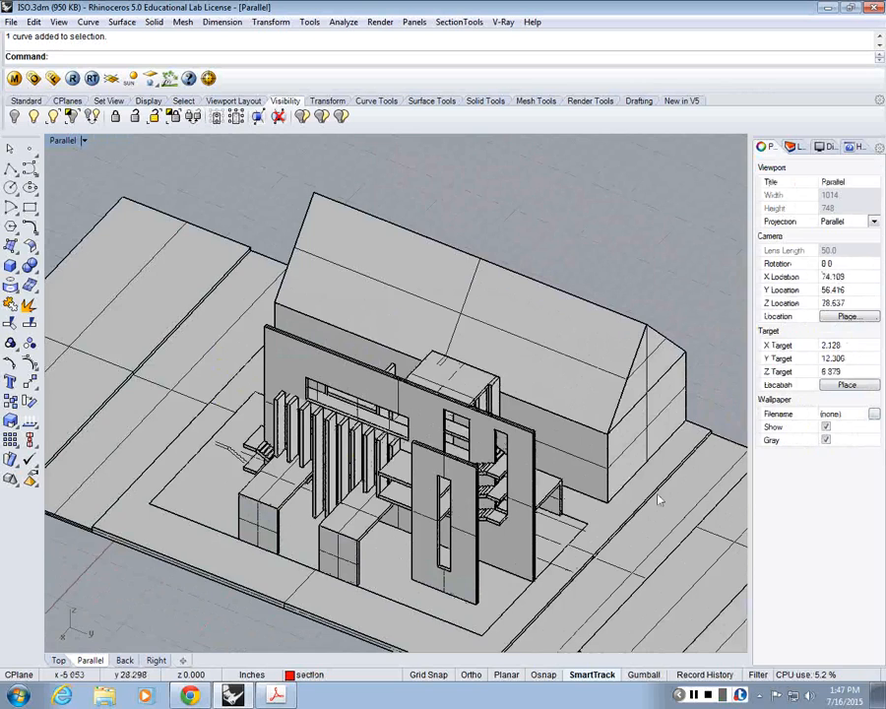
scroll(659, 500, "down", 3)
type("SelCrv")
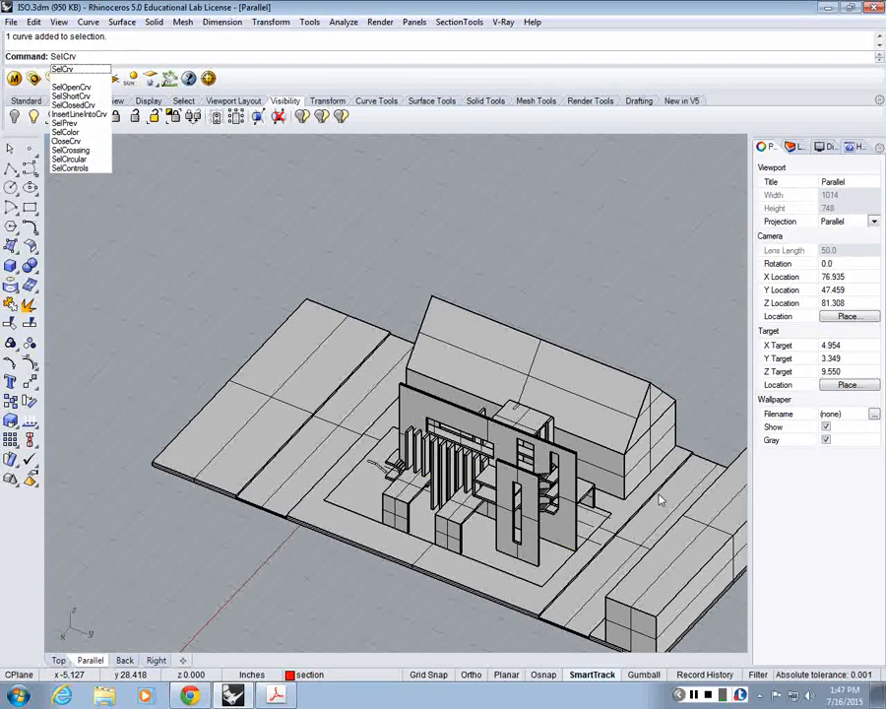
key("Return")
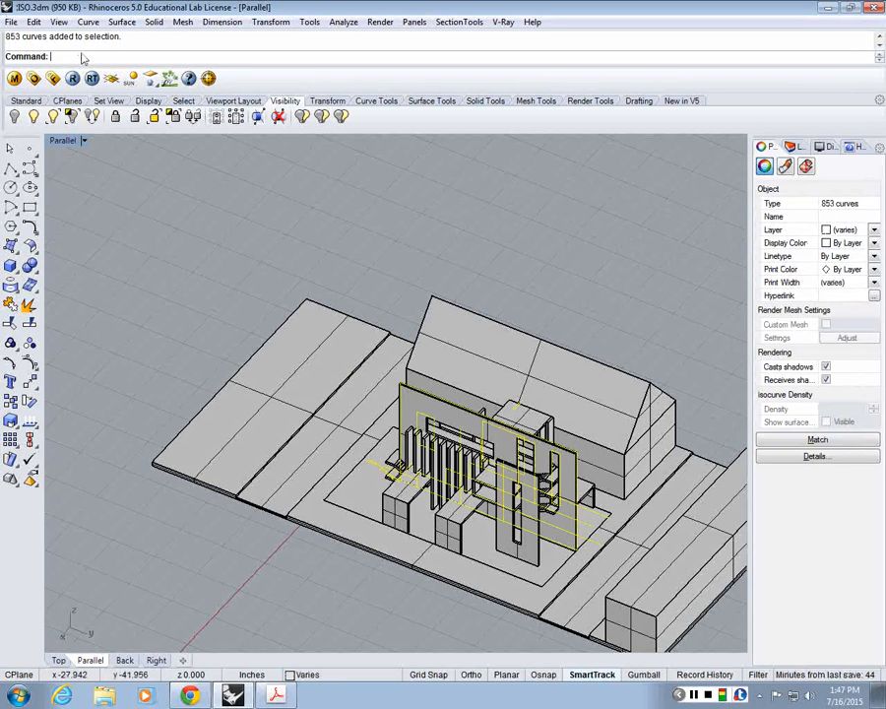
scroll(608, 522, "up", 5)
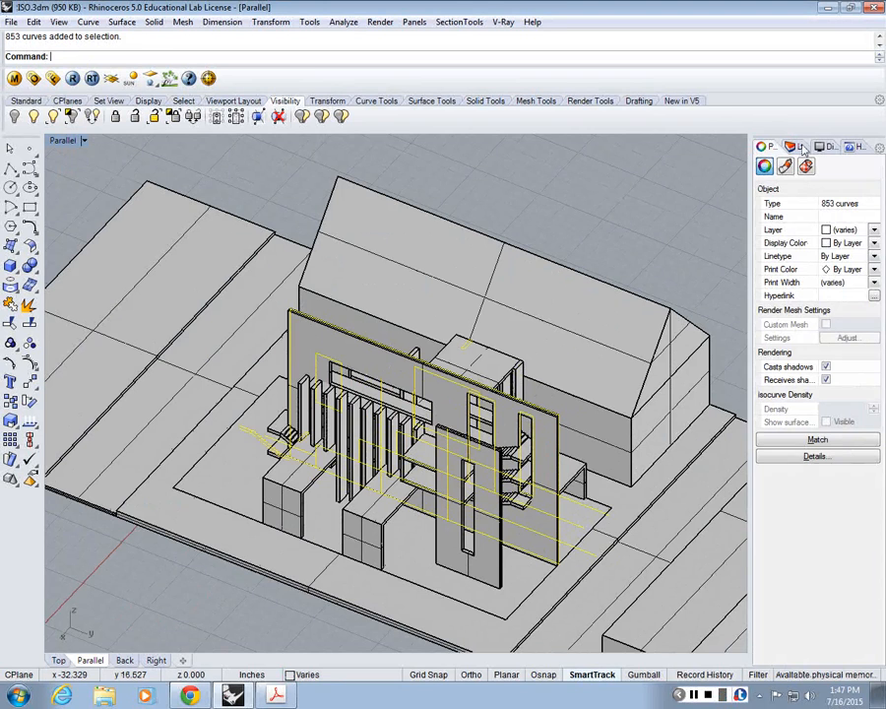
type("Hide")
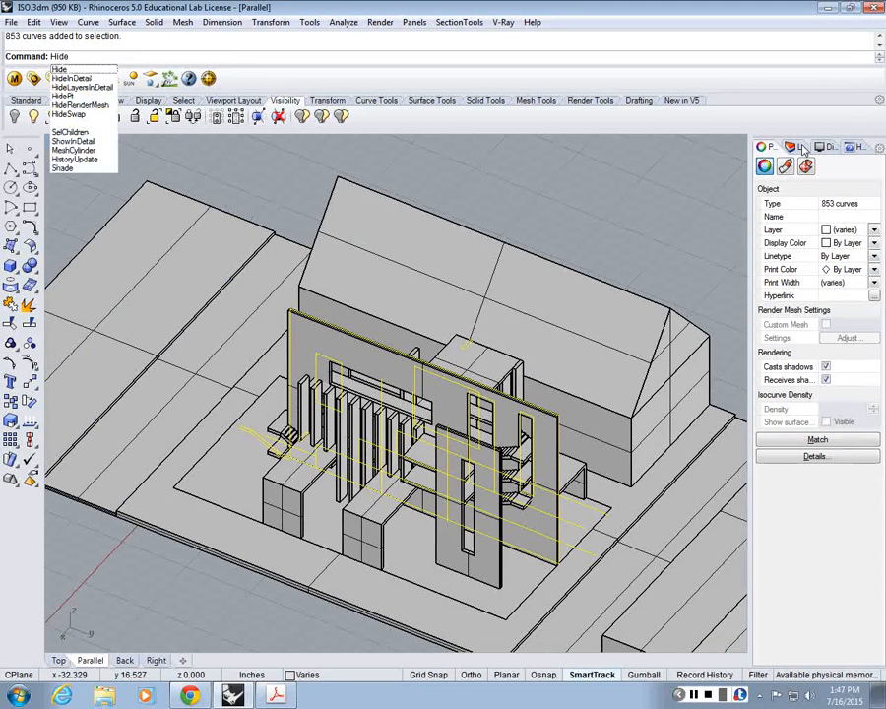
key("Return")
Step: Select all curves in the model and hide them
type("Se")
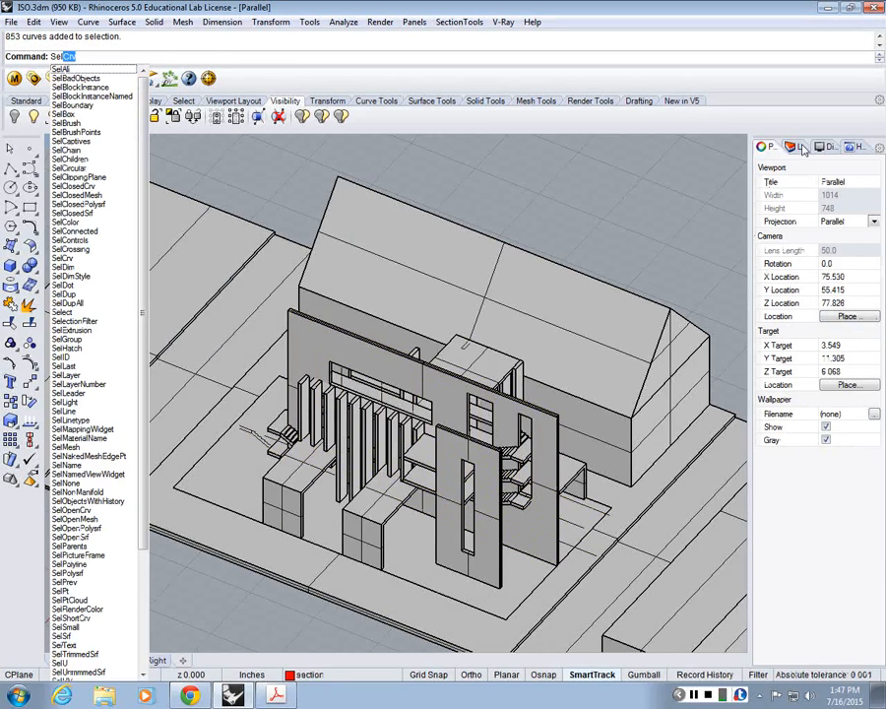
type("lCrv")
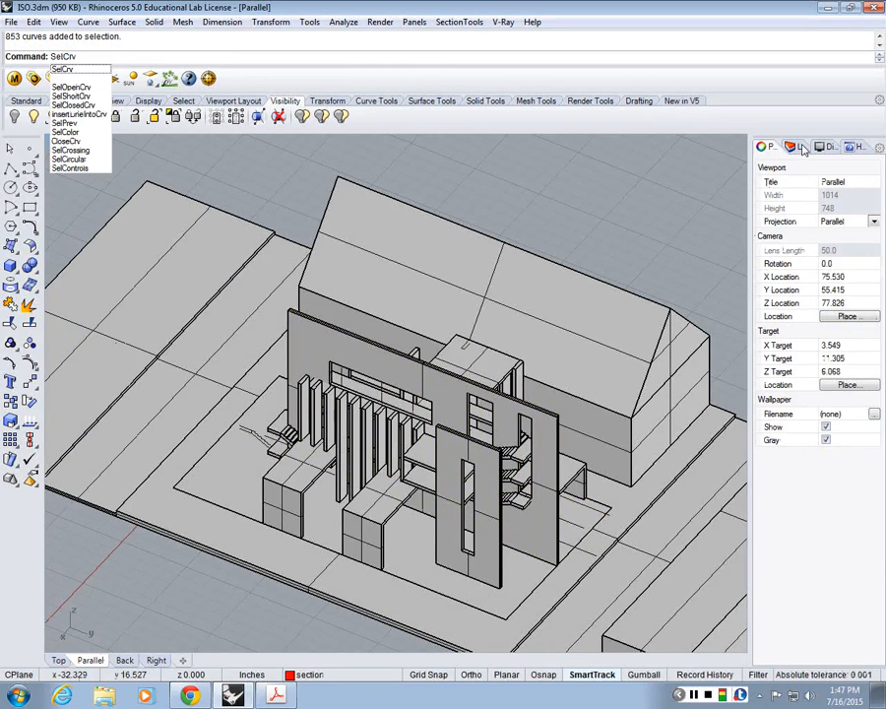
key("Return")
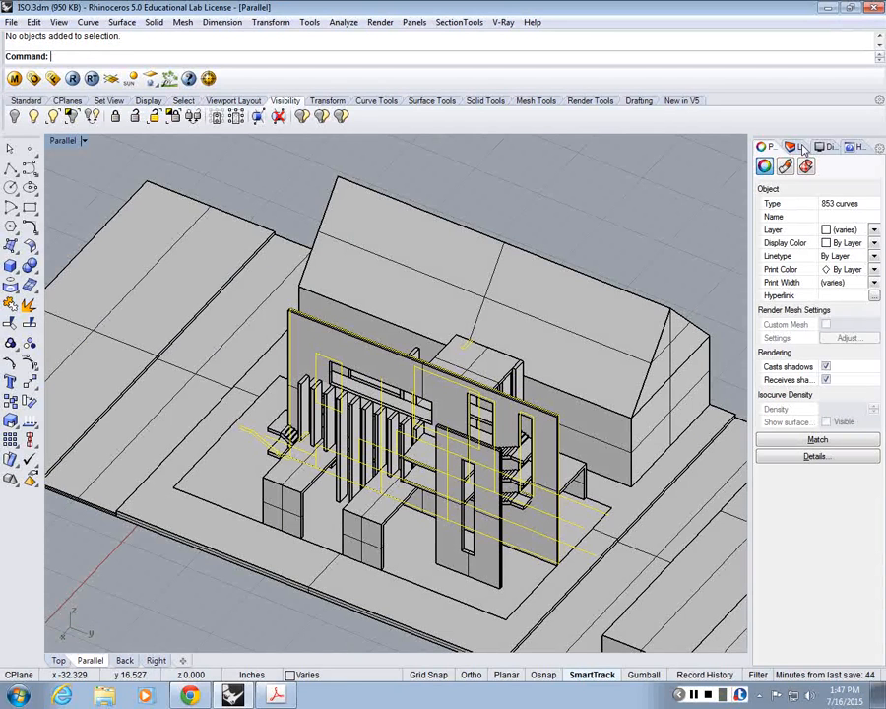
type("Hi")
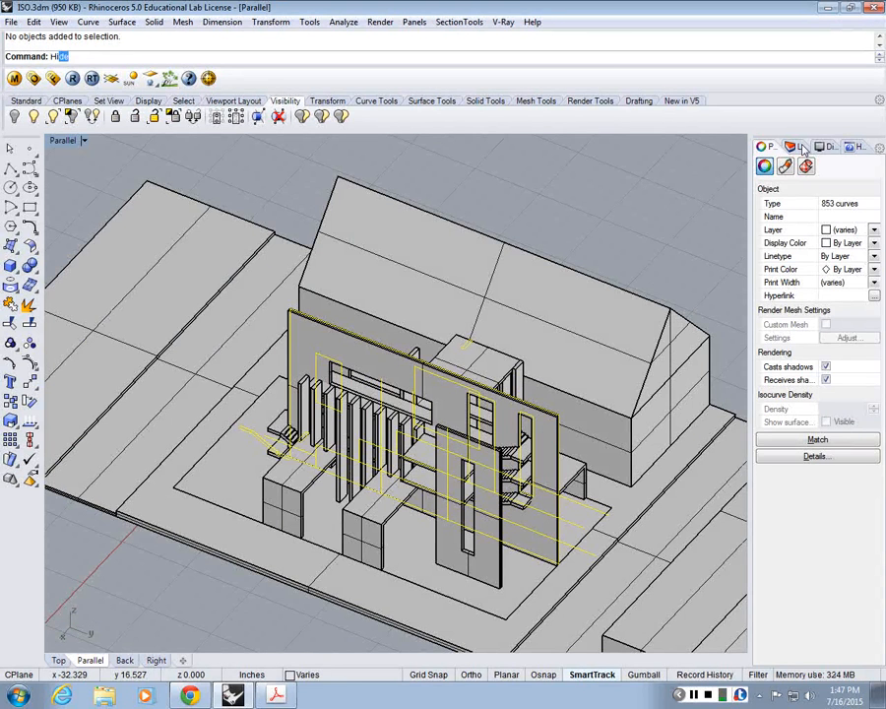
type("de")
key("Return")
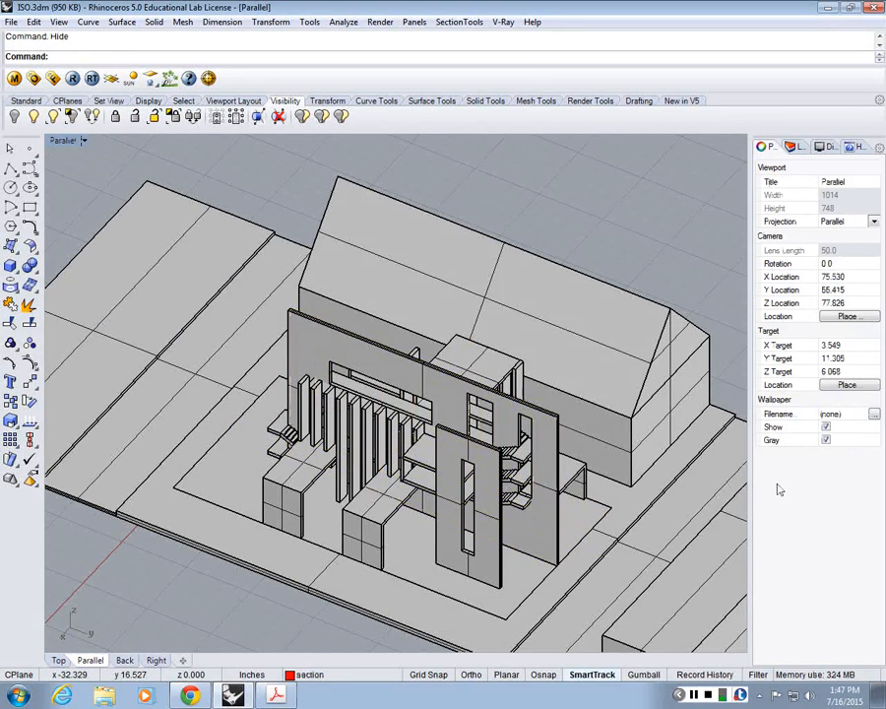
scroll(599, 384, "down", 8)
scroll(599, 384, "up", 6)
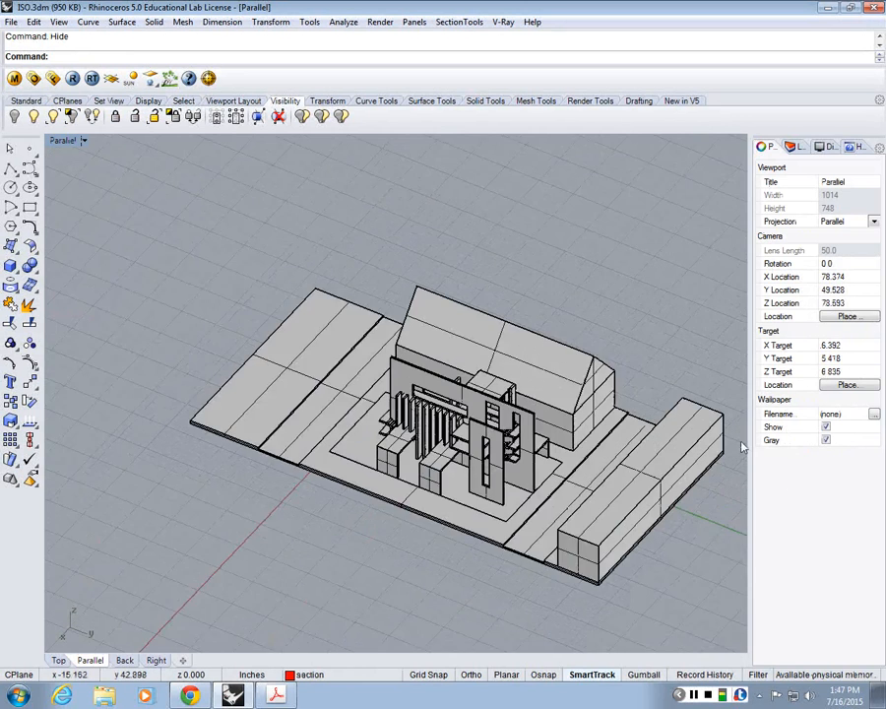
scroll(742, 449, "up", 2)
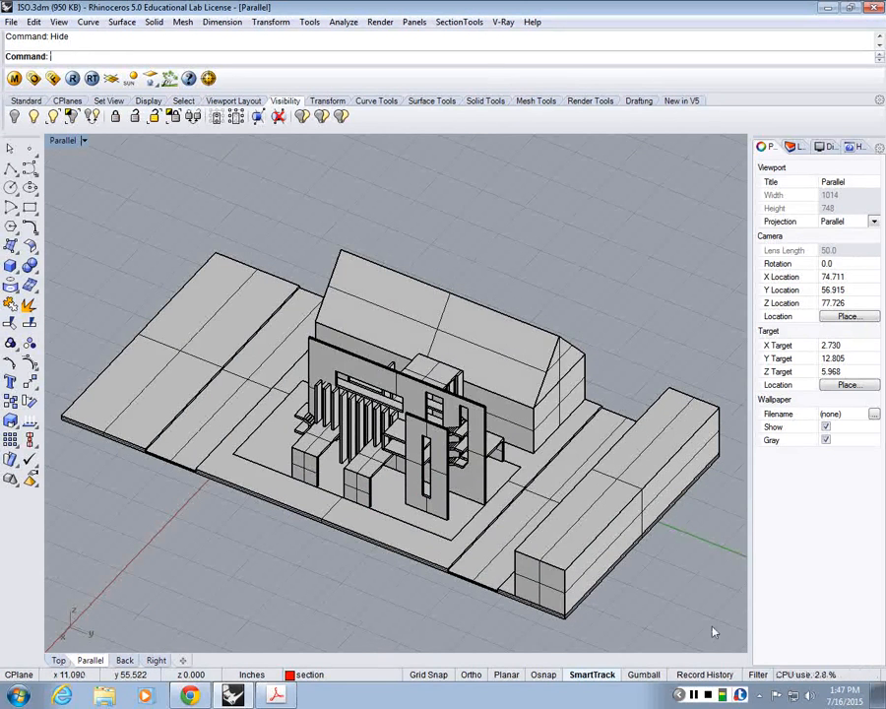
left_click_drag(712, 626, 88, 205)
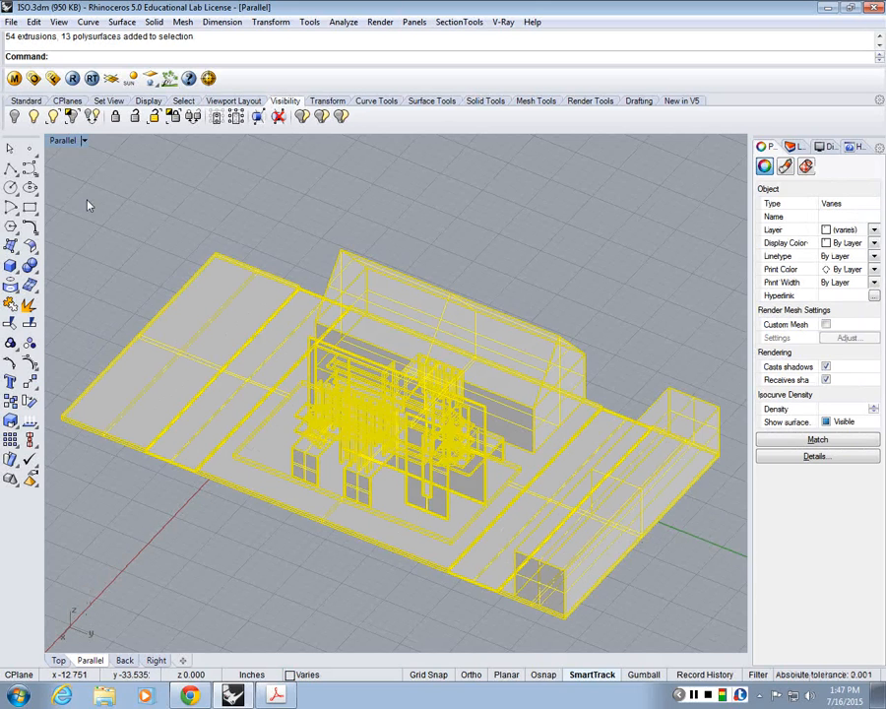
type("Mak")
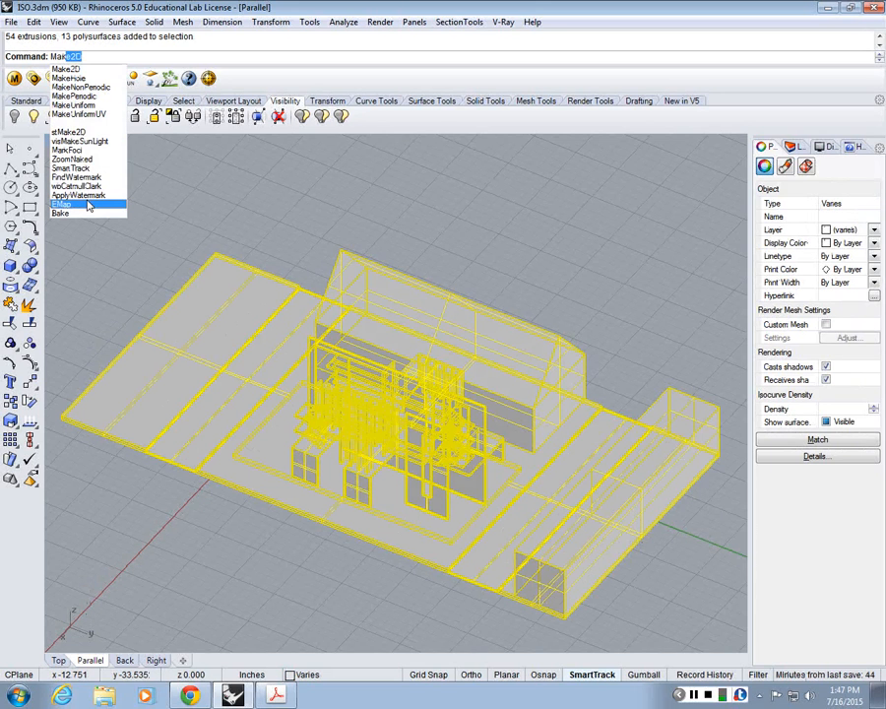
key("Down")
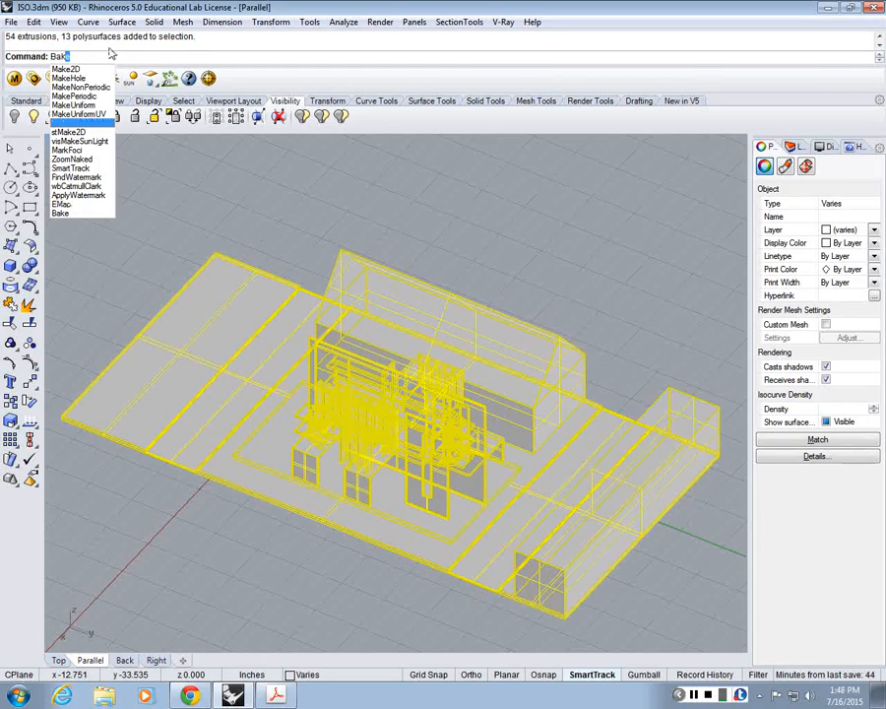
left_click(69, 70)
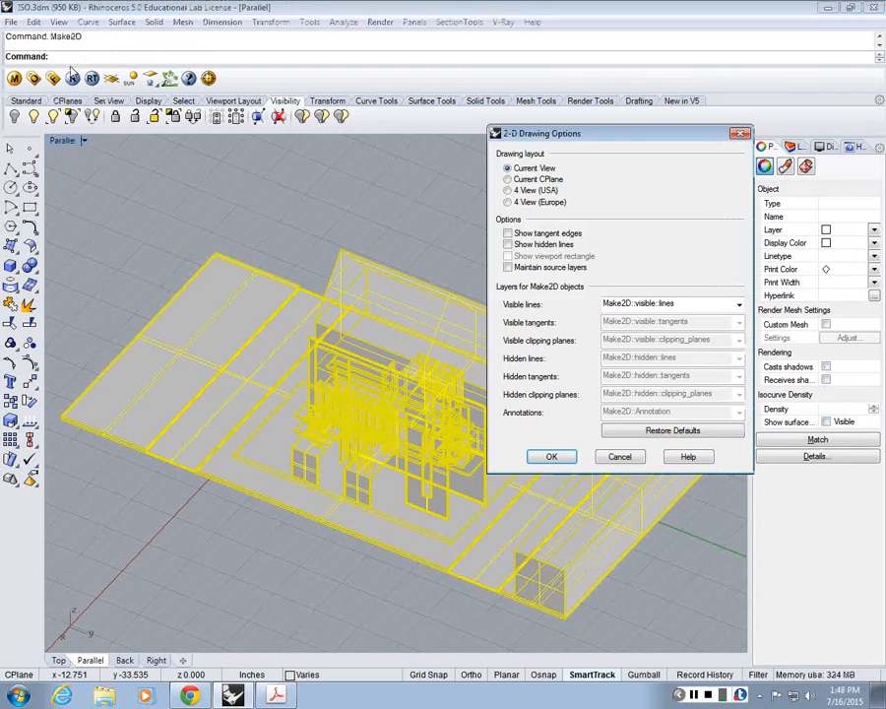
left_click(741, 134)
Step: Create a new layer named ISO_visible
left_click(793, 149)
left_click(736, 164)
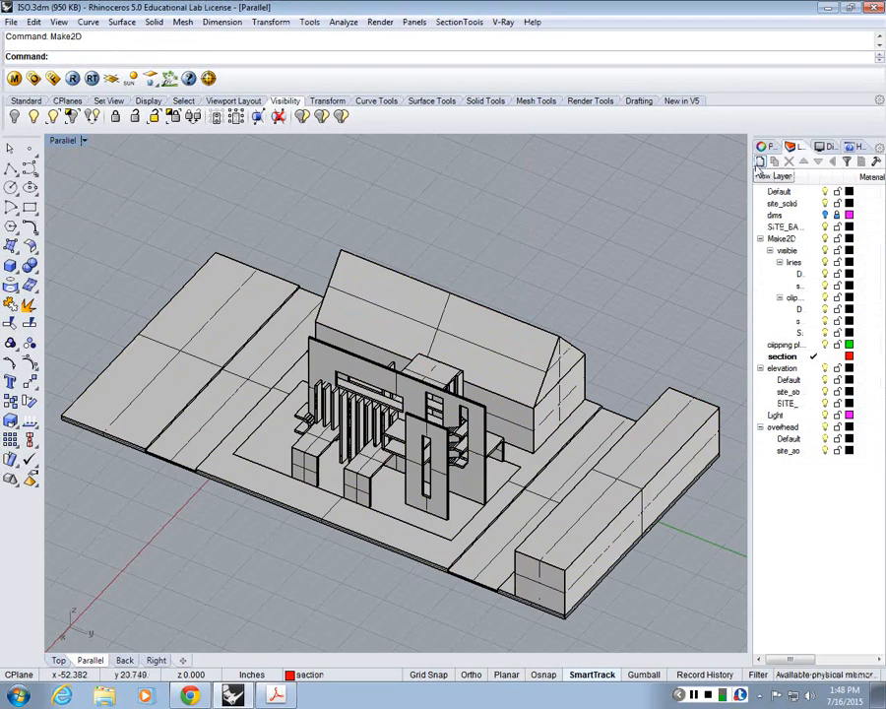
left_click(760, 163)
type("ASO")
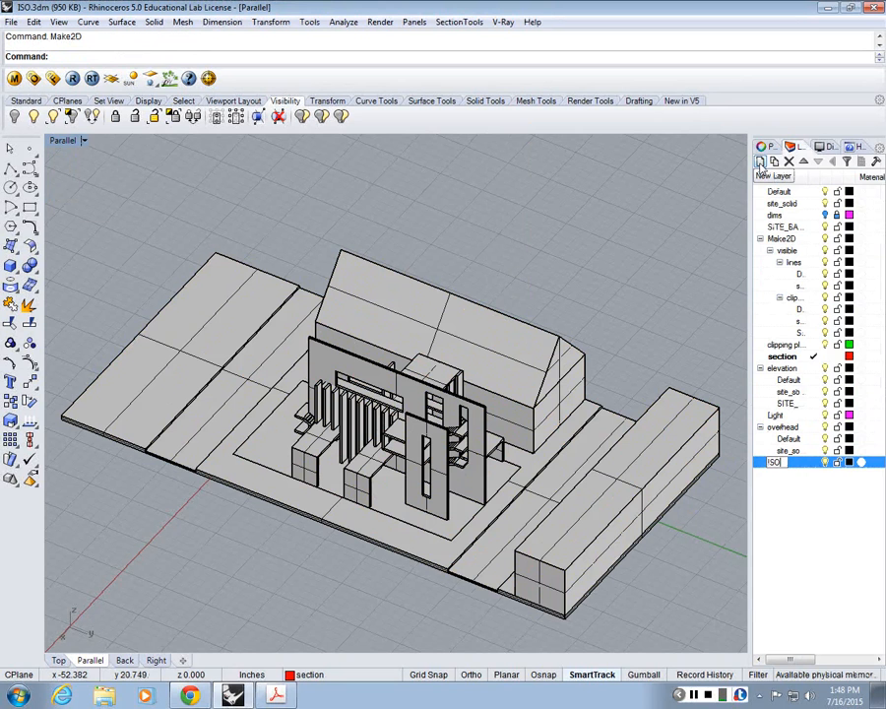
type("_visible")
key("Return")
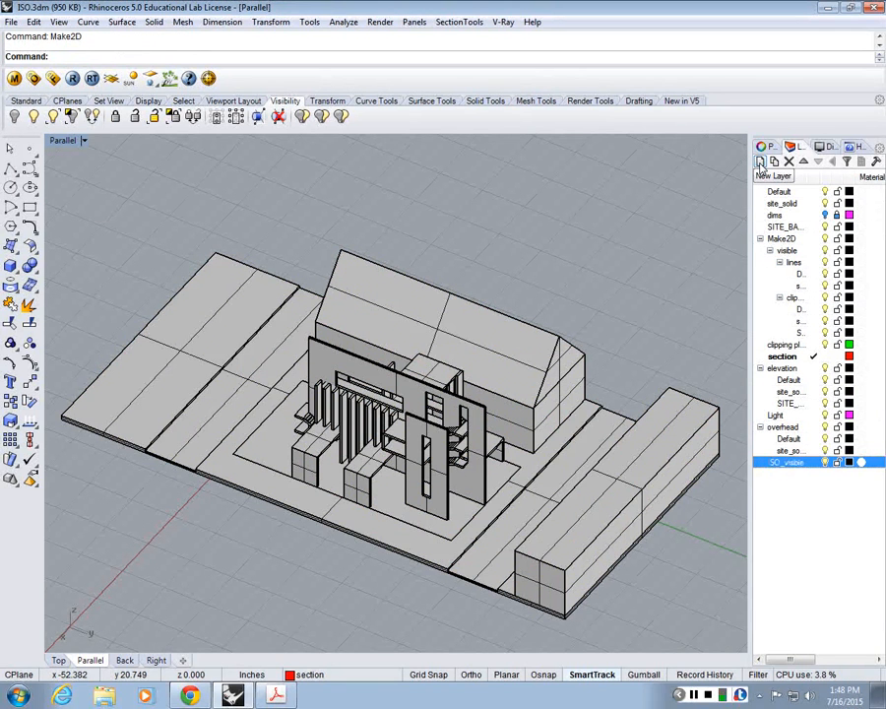
Step: Create a second new layer named ISO_dashed and set its color to Magenta
left_click(760, 163)
type("I")
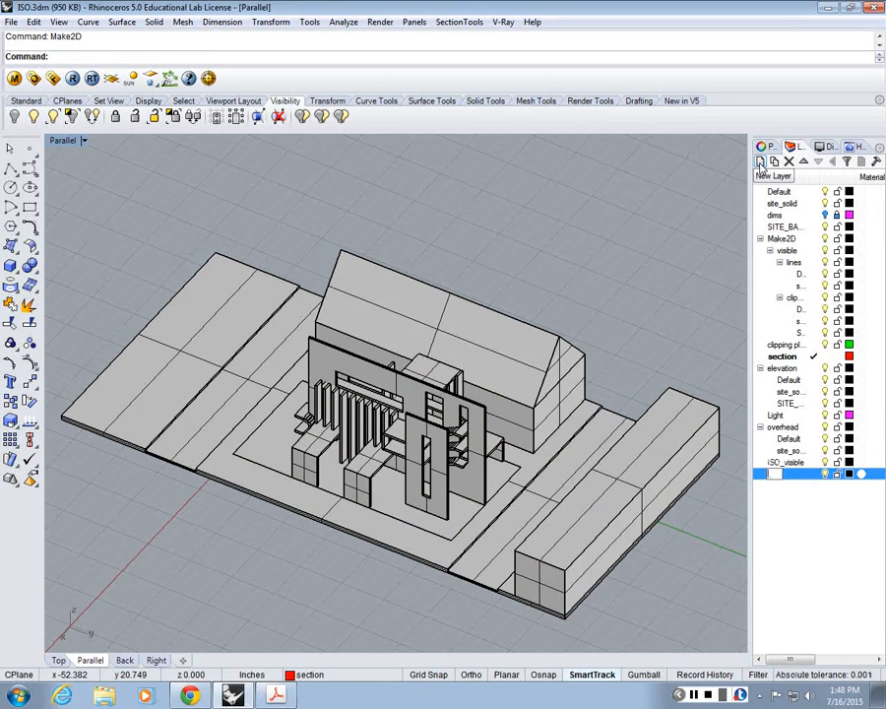
type("SO_dashed")
key("Return")
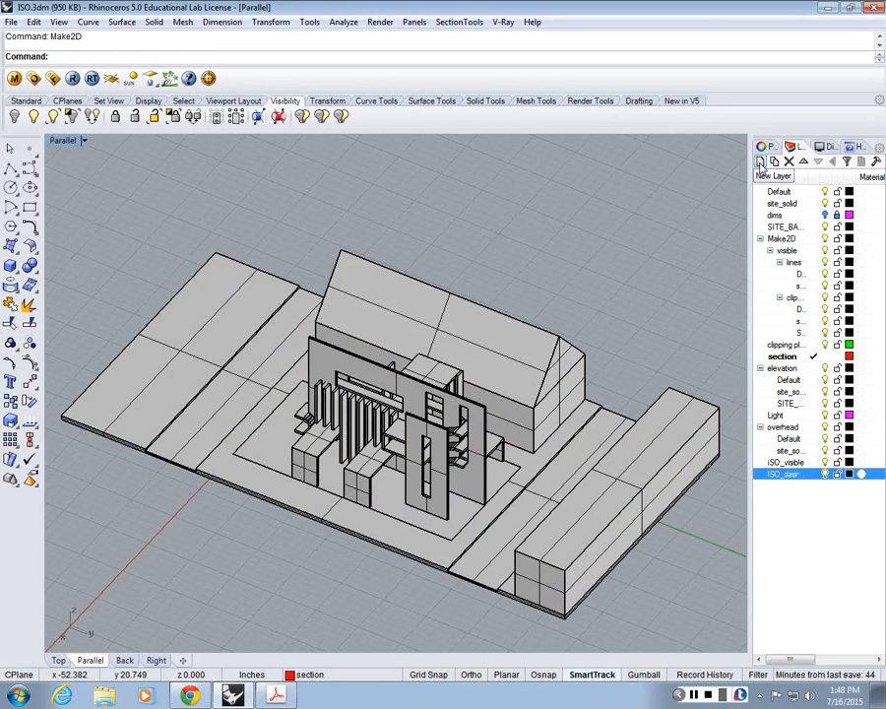
left_click(849, 473)
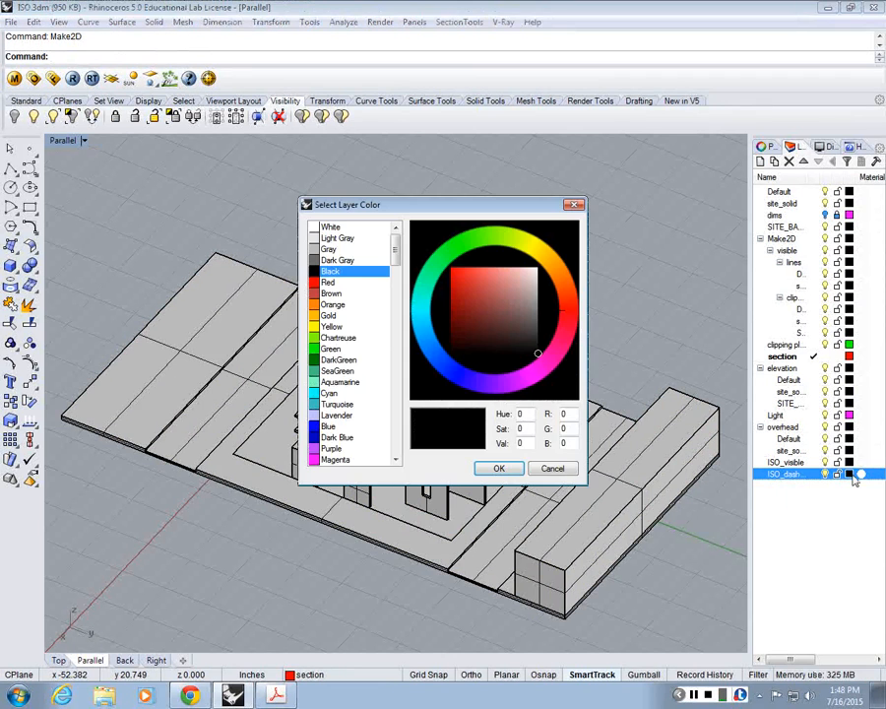
double_click(335, 459)
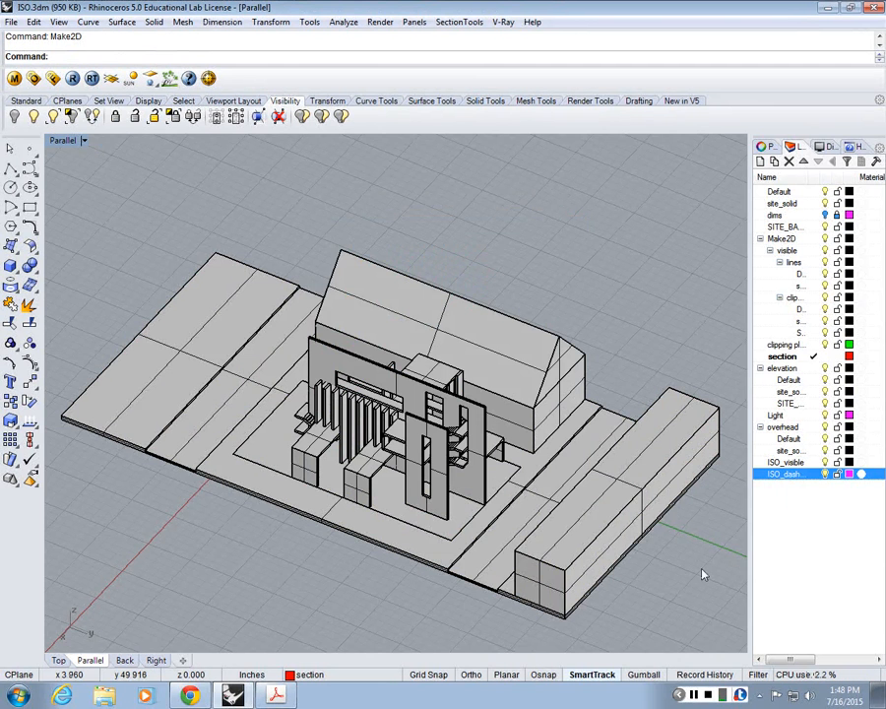
Step: Generate a Make2D drawing of the whole model from the current view, with visible lines on the ISO_visible layer
type("Ma")
key("Return")
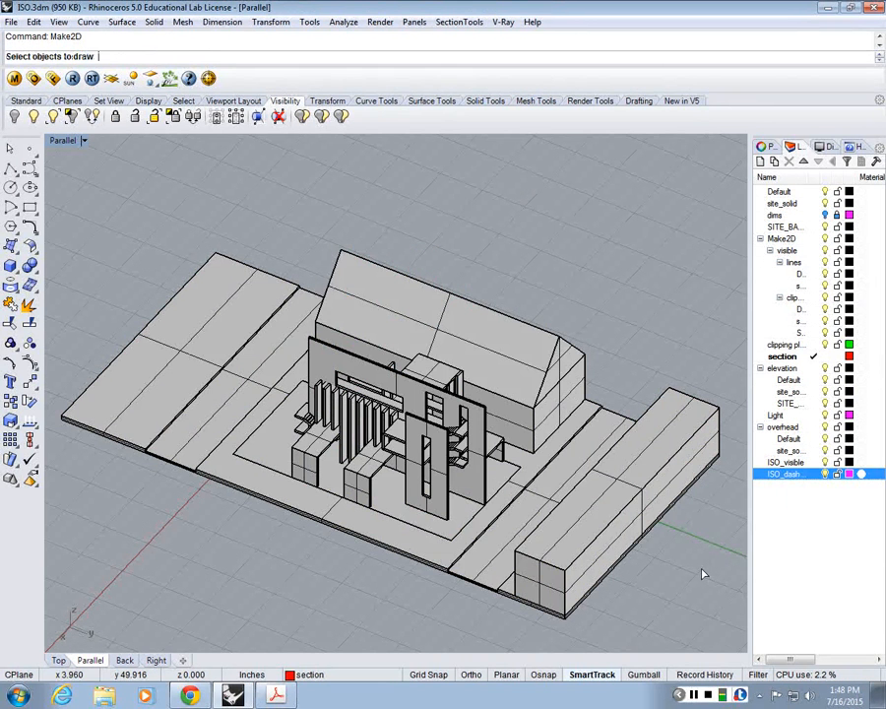
key("ctrl+a")
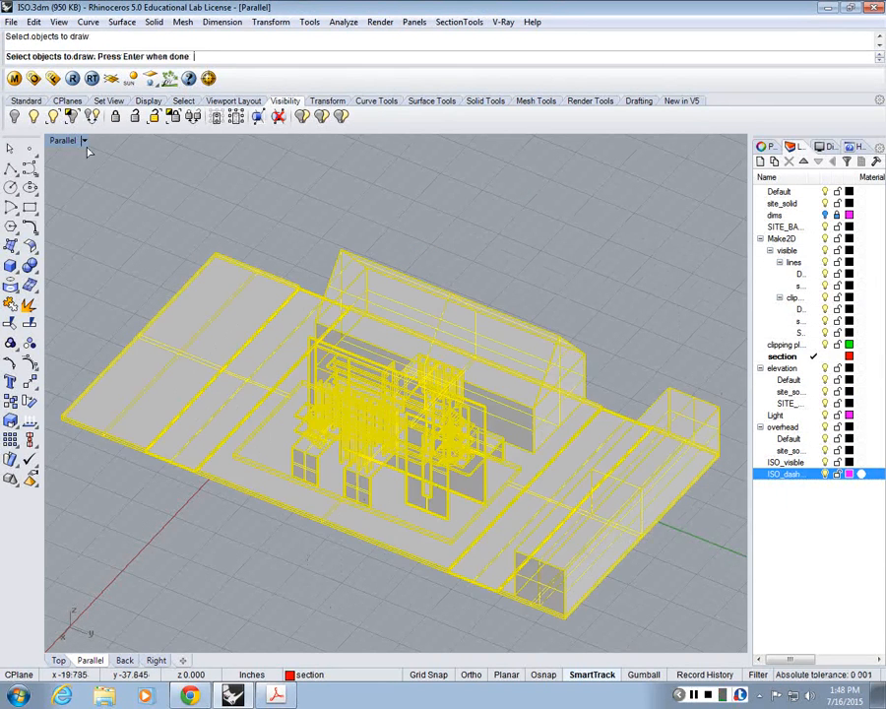
key("Return")
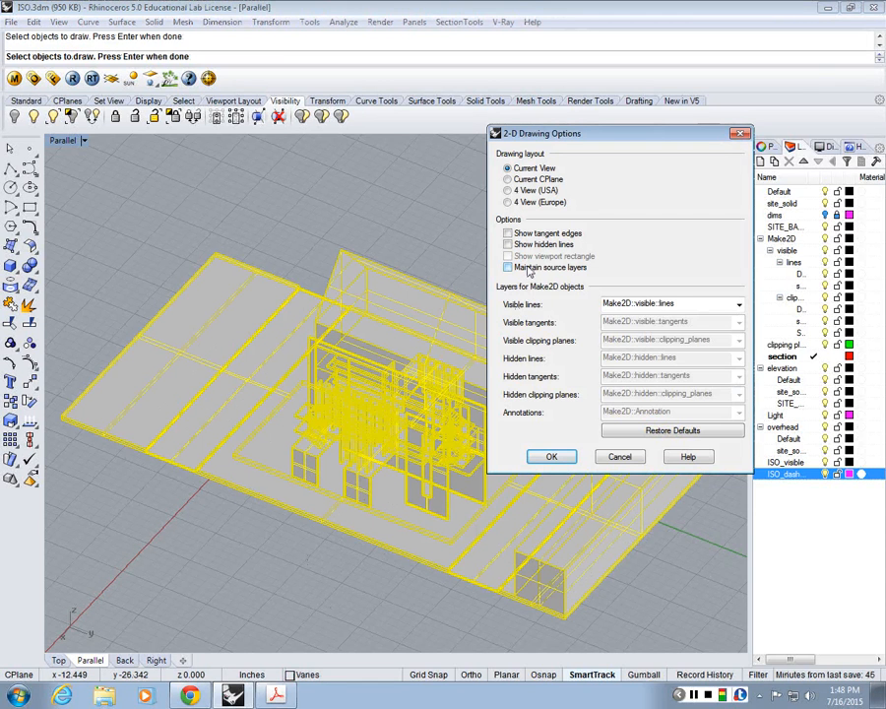
left_click(734, 305)
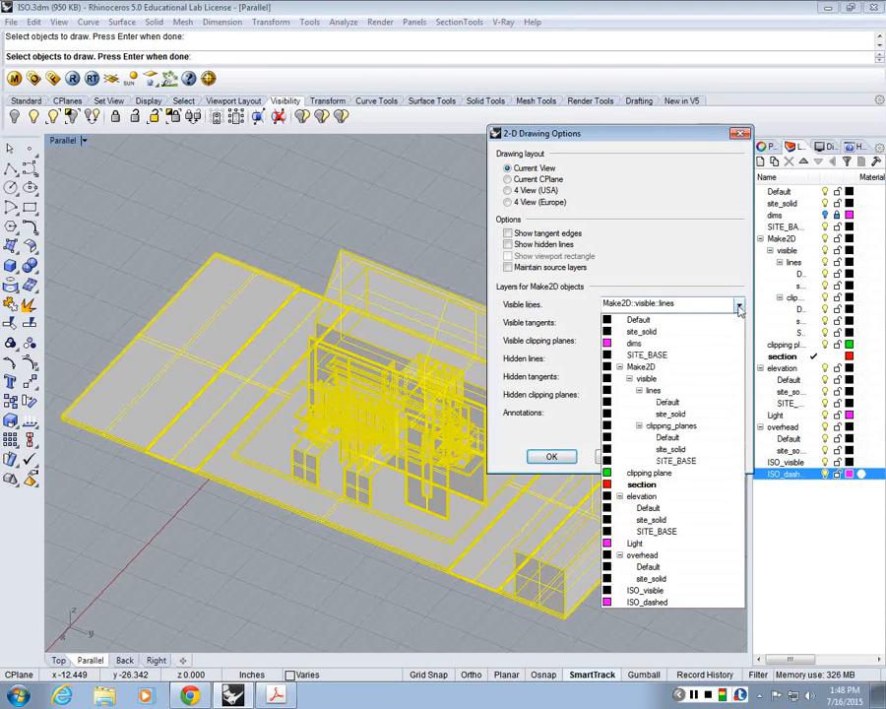
left_click(646, 590)
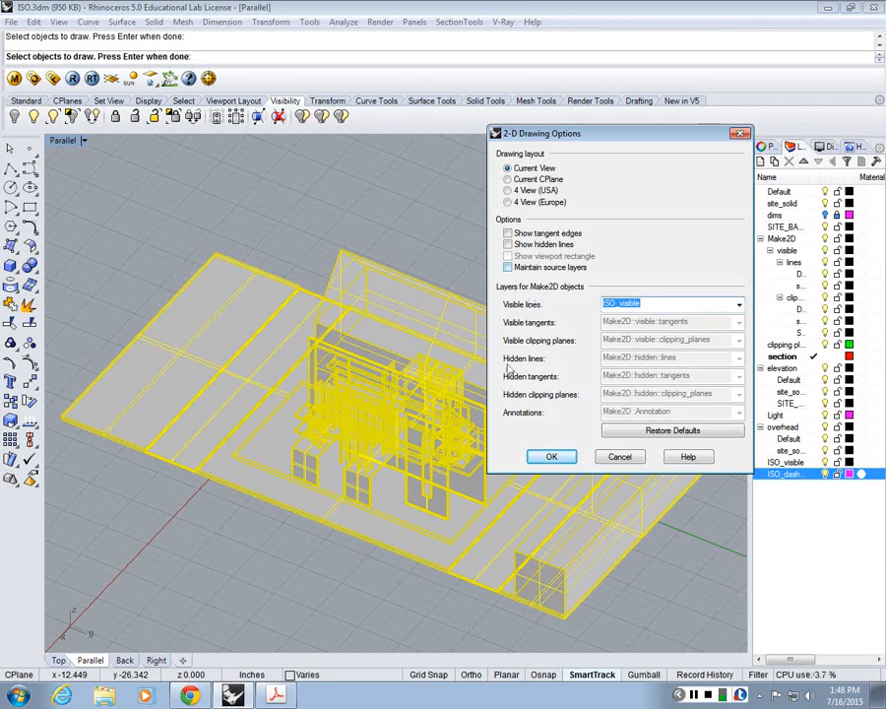
left_click(554, 457)
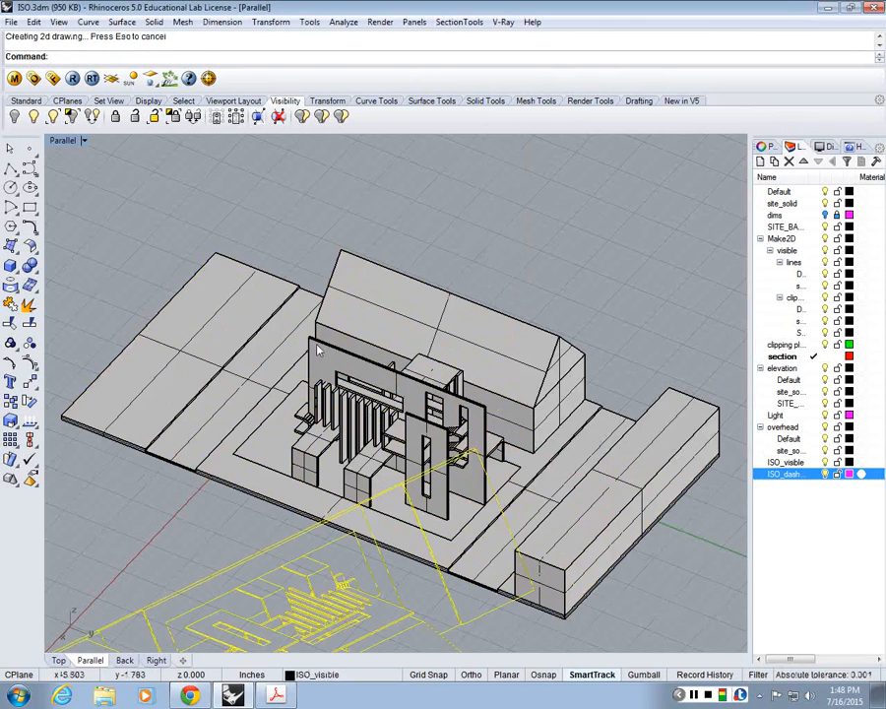
Step: Maximize the Top viewport and move the generated 2D isometric linework farther away from the building plan
double_click(70, 146)
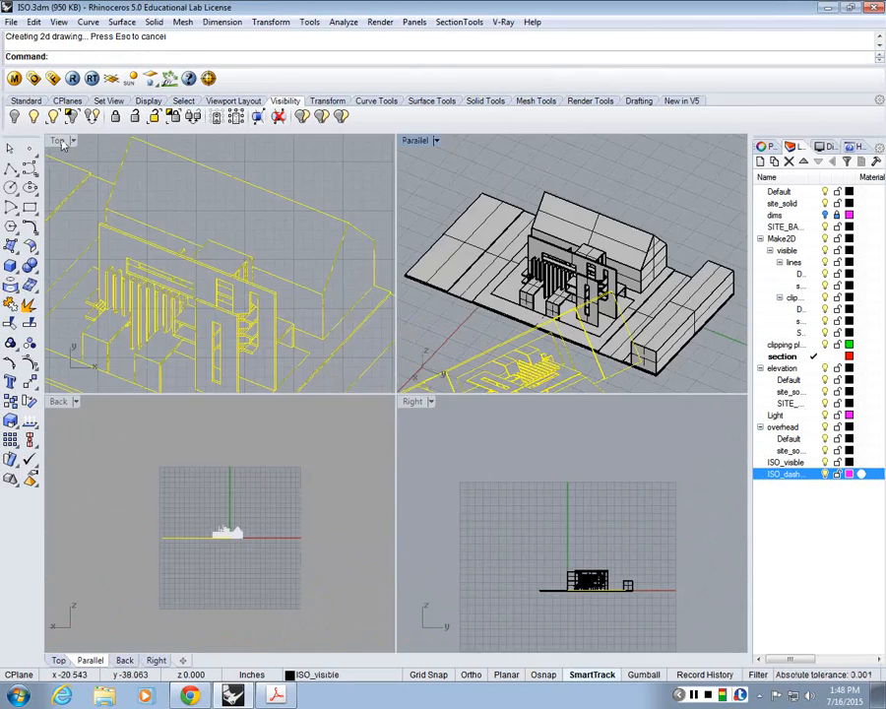
double_click(61, 142)
scroll(286, 283, "down", 2)
scroll(292, 284, "down", 3)
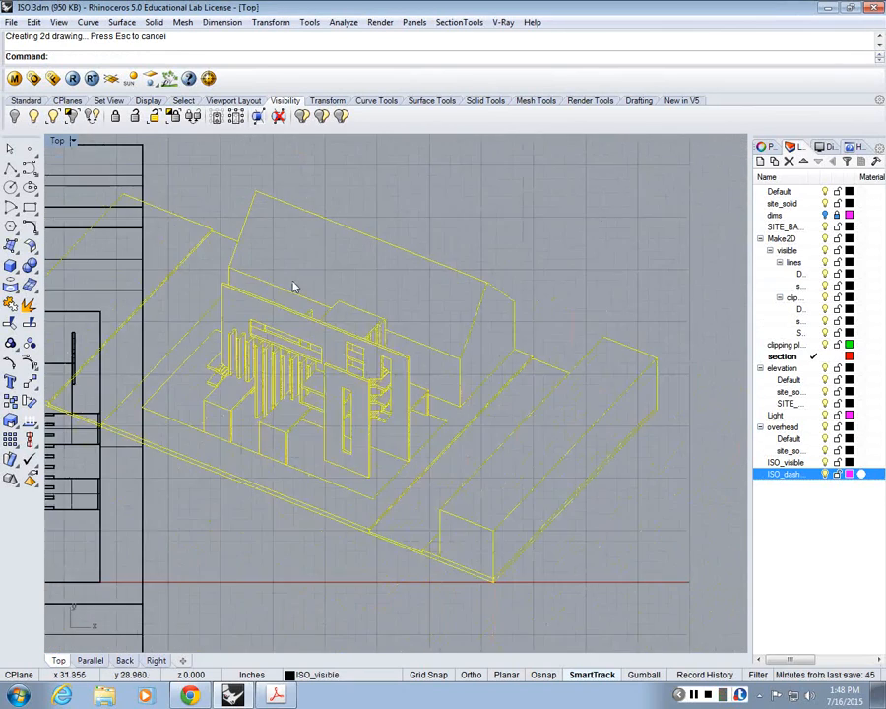
scroll(314, 214, "down", 4)
scroll(315, 215, "up", 2)
type("m")
key("Return")
left_click(362, 254)
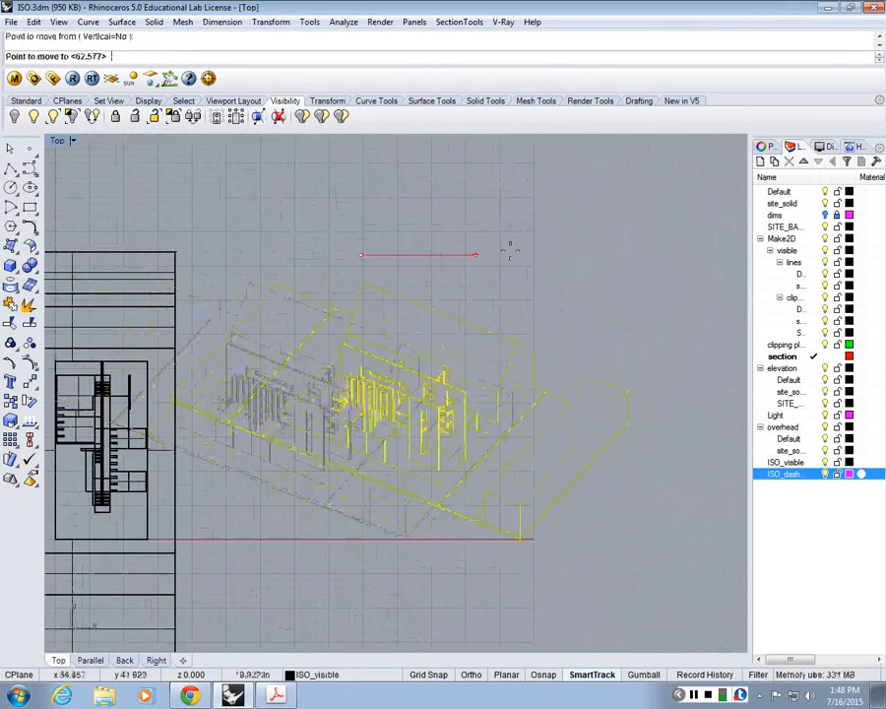
left_click(557, 233)
left_click(556, 207)
Step: Restore the four-viewport layout and examine the 2D isometric linework up close around the walls and stairs in the Top viewport
scroll(464, 384, "down", 2)
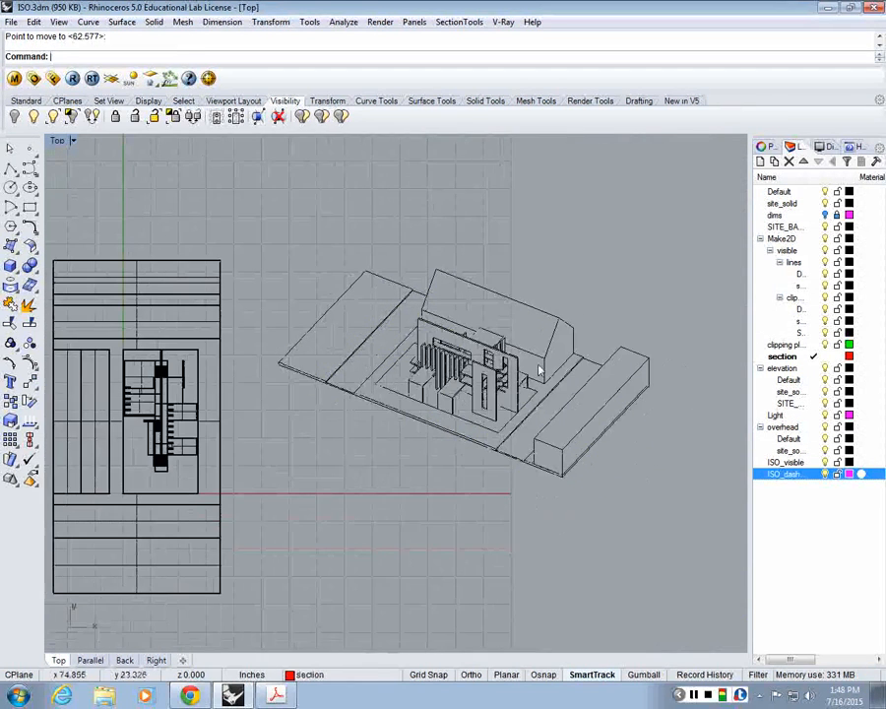
scroll(417, 321, "up", 4)
scroll(418, 324, "down", 3)
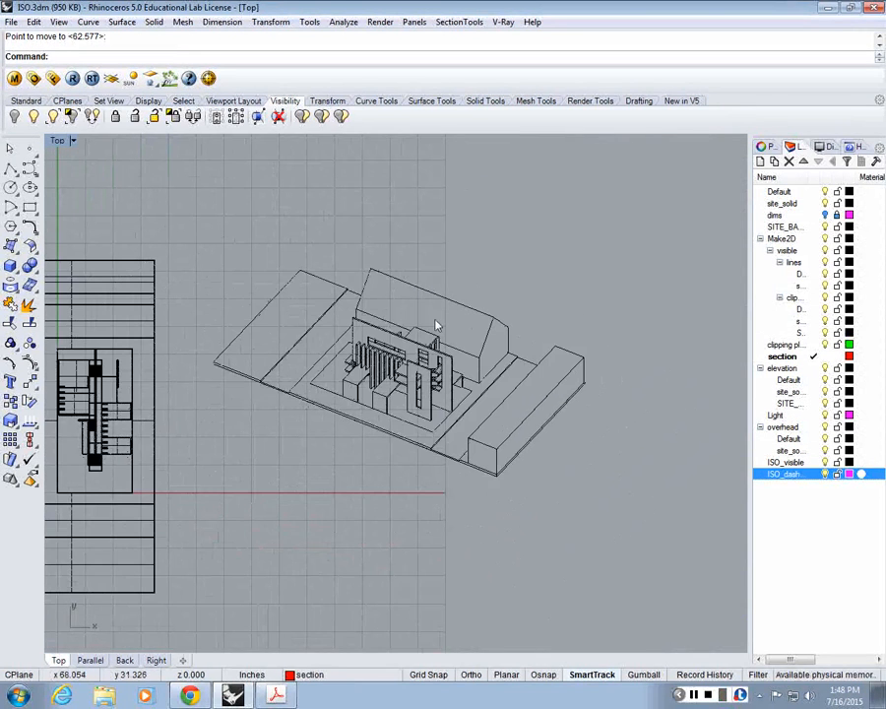
double_click(56, 141)
scroll(254, 296, "up", 5)
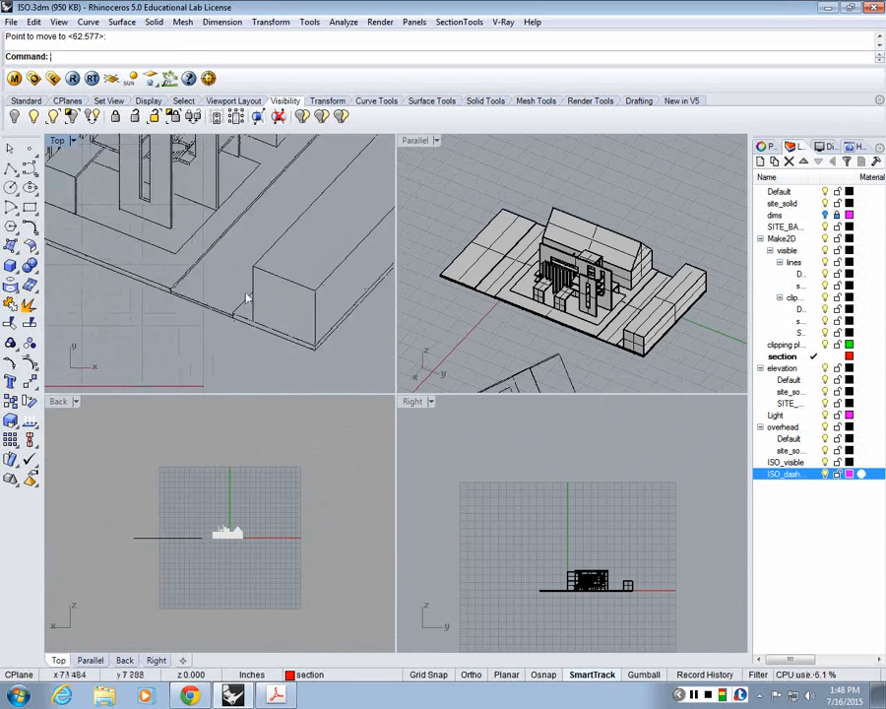
scroll(242, 253, "up", 6)
scroll(243, 257, "down", 6)
scroll(254, 262, "up", 4)
right_click_drag(258, 276, 267, 324)
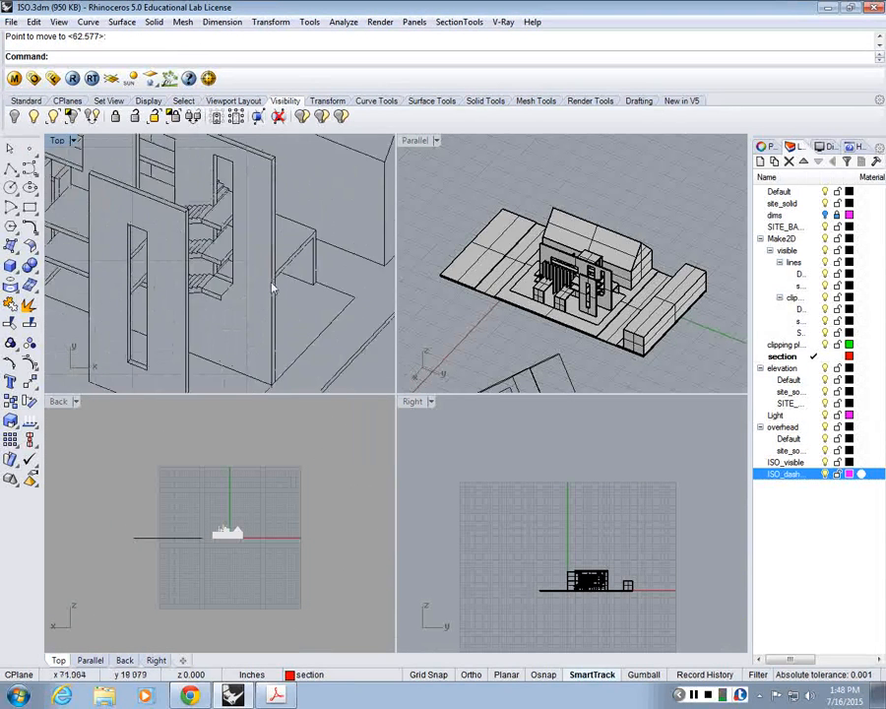
Step: Select the 2D isometric linework in the Top viewport and examine it beside the building plan
scroll(272, 288, "down", 5)
scroll(272, 256, "down", 3)
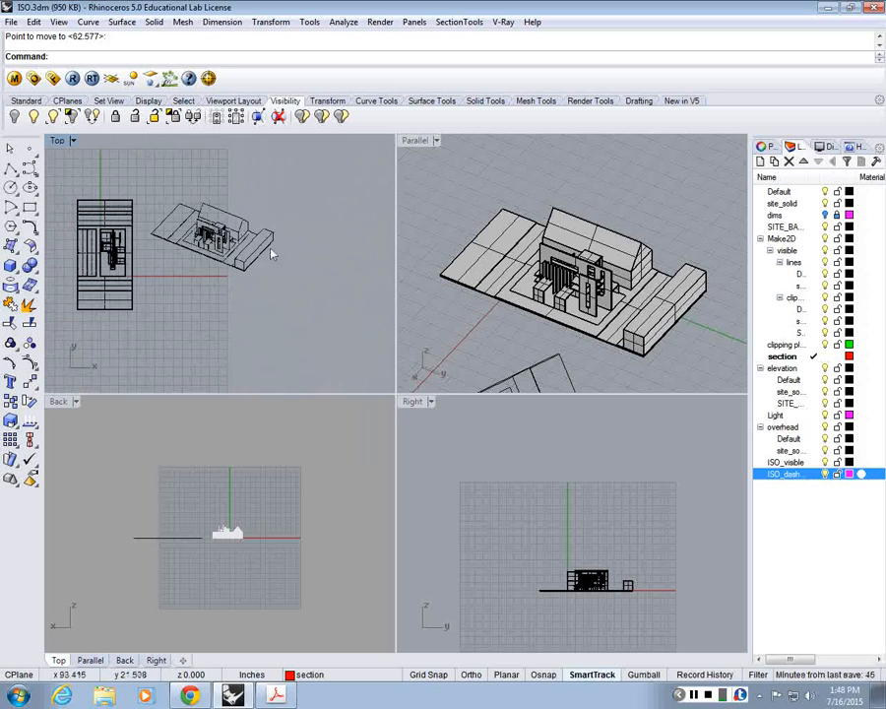
left_click_drag(272, 252, 169, 178)
left_click(178, 175)
scroll(195, 192, "up", 7)
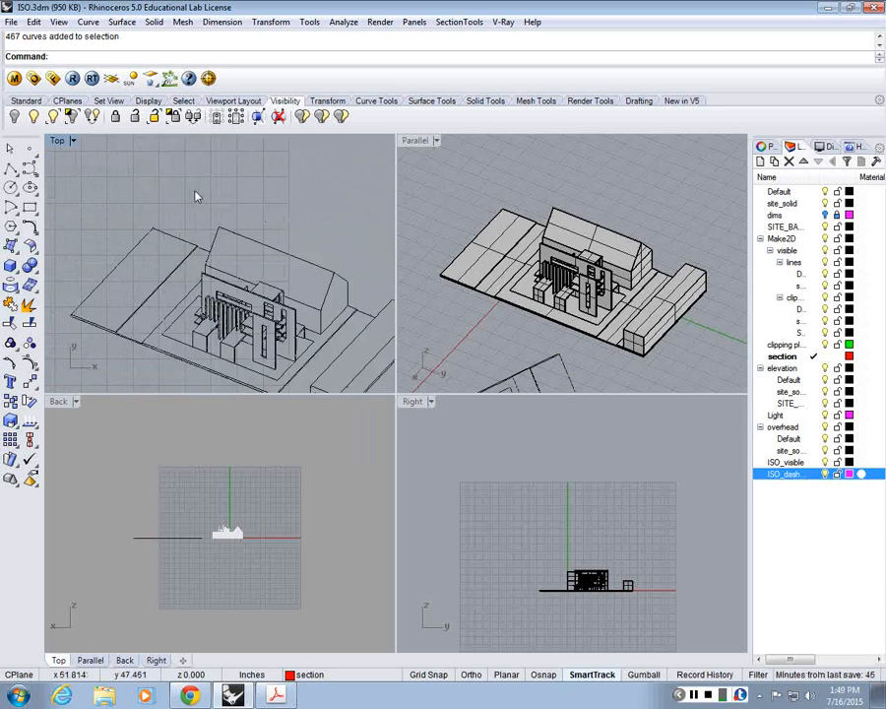
scroll(195, 194, "down", 3)
scroll(227, 256, "down", 4)
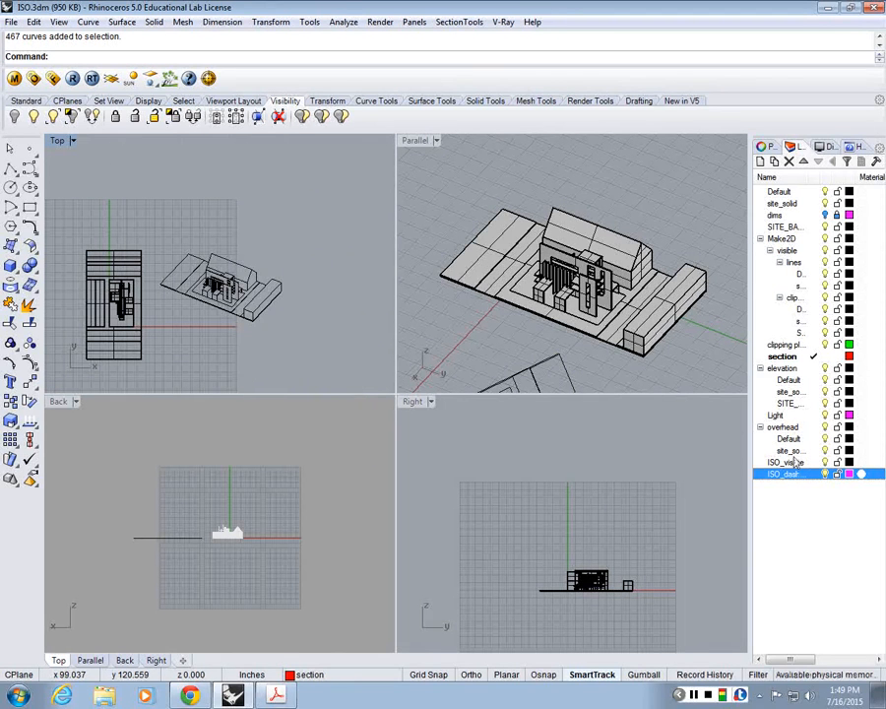
Step: Maximize the Parallel viewport and show all hidden objects in the model
double_click(413, 142)
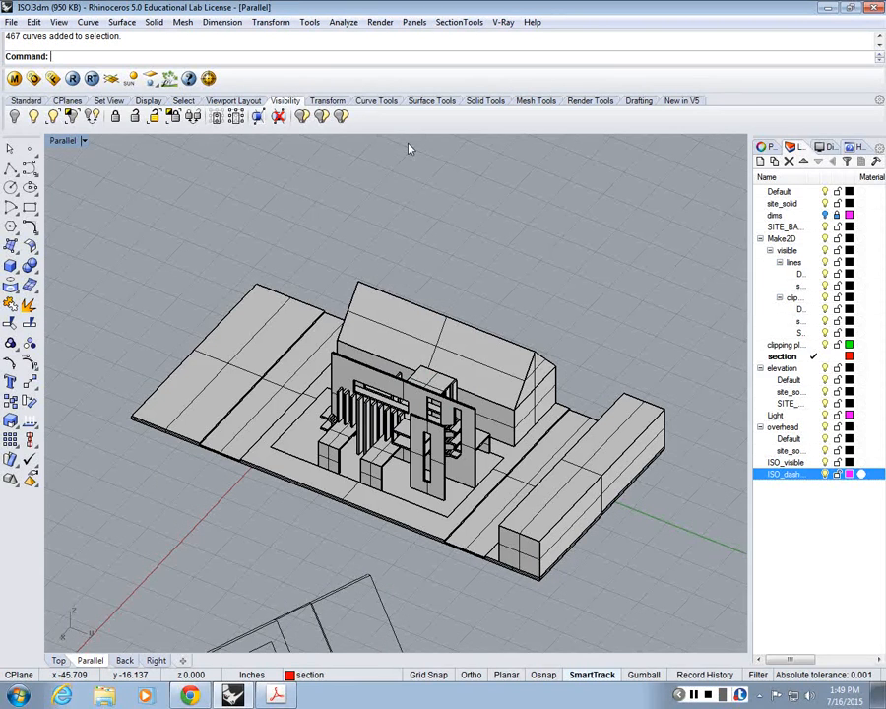
double_click(62, 141)
double_click(58, 143)
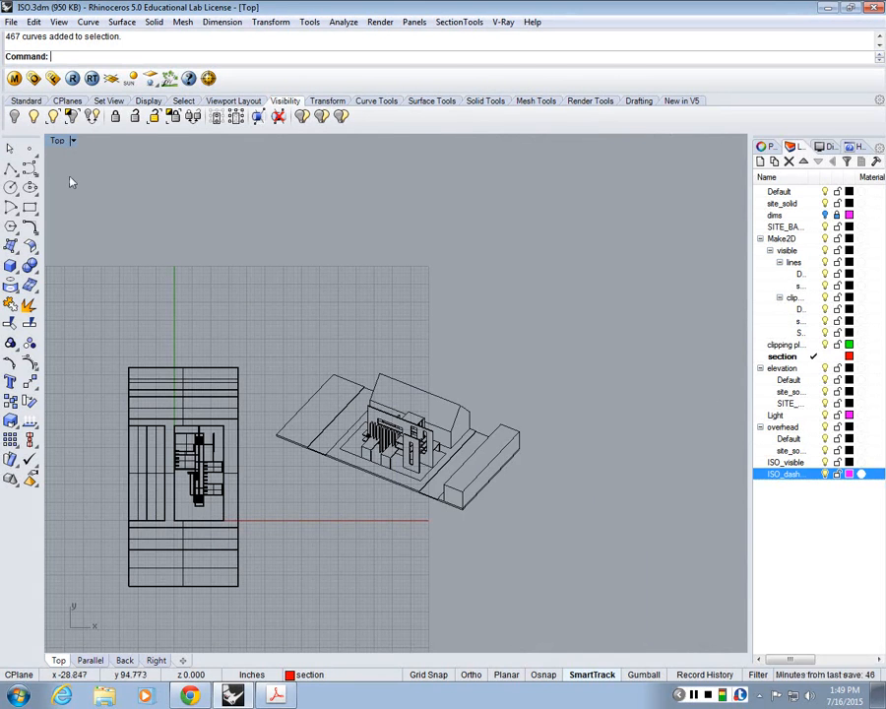
double_click(57, 142)
double_click(415, 140)
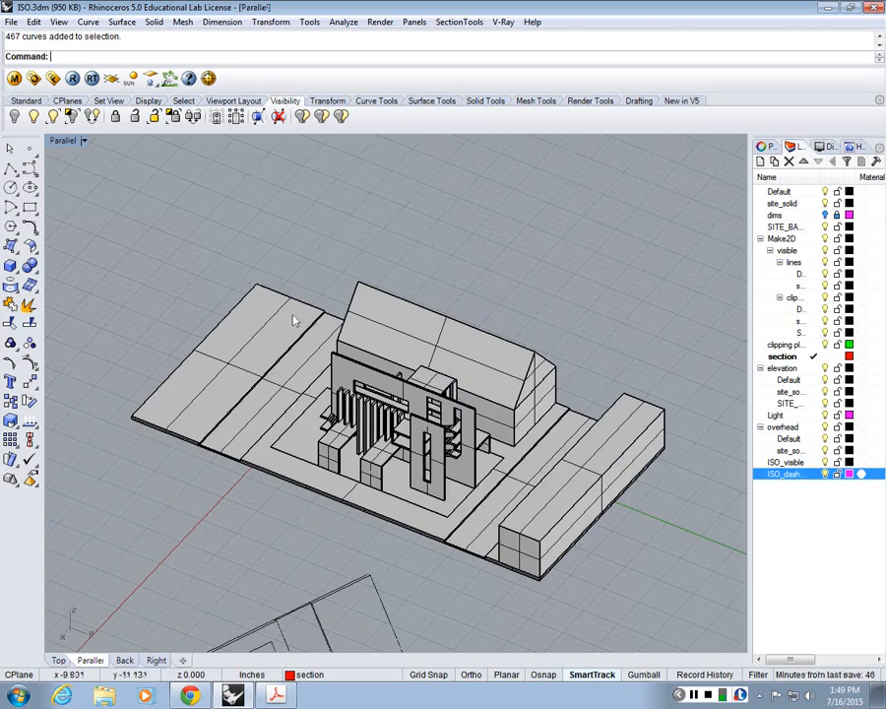
scroll(315, 350, "down", 4)
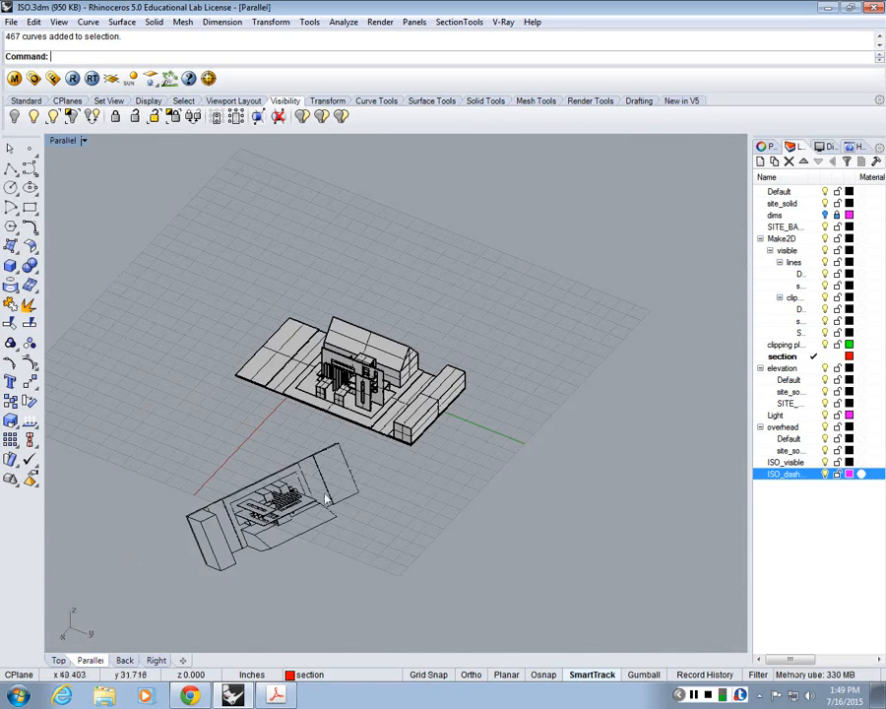
scroll(325, 443, "up", 3)
scroll(322, 380, "up", 3)
scroll(335, 414, "up", 1)
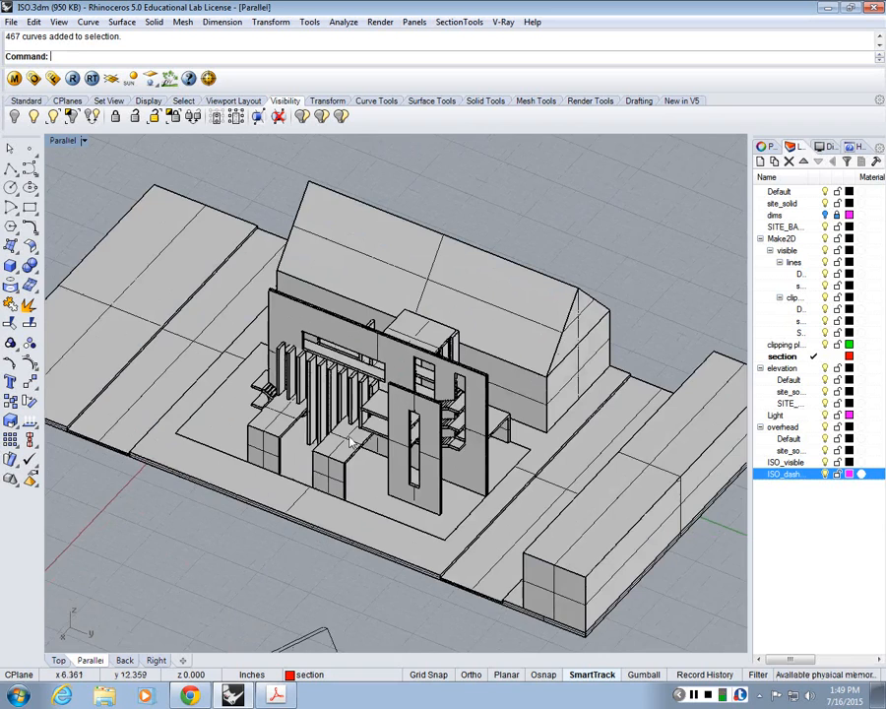
scroll(345, 434, "down", 1)
type("Show")
key("Return")
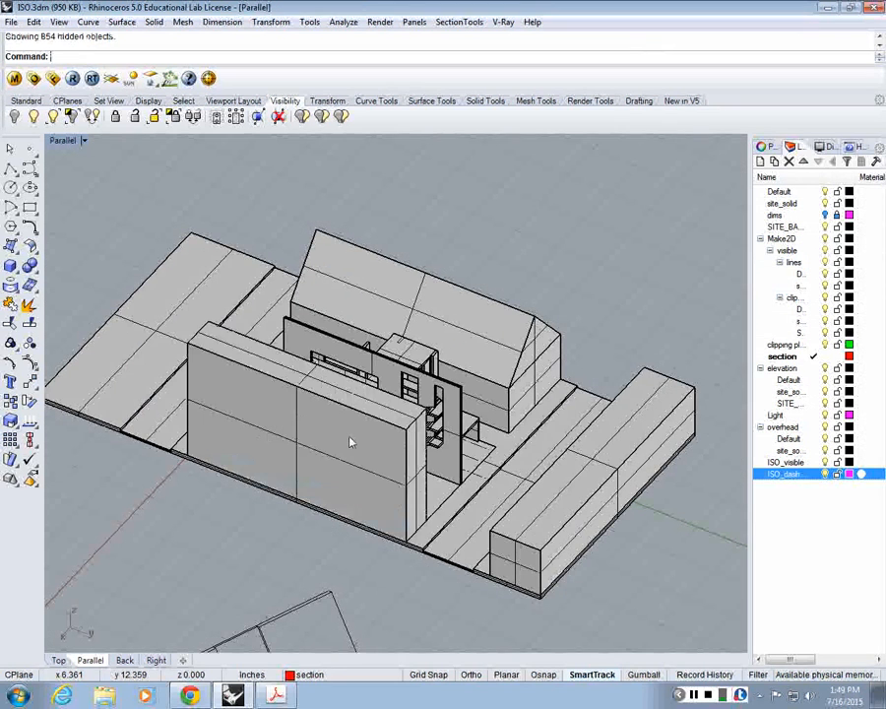
Step: Select the tall block in front of the house and examine the dashed outlines in the ISO_steps reference PDF in Chrome
left_click(326, 421)
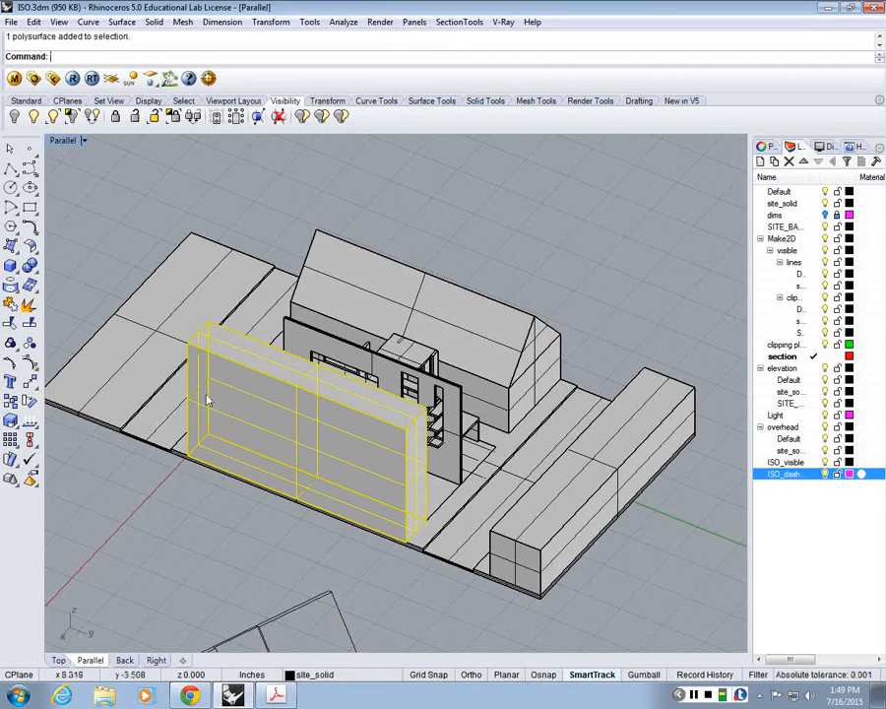
left_click(280, 697)
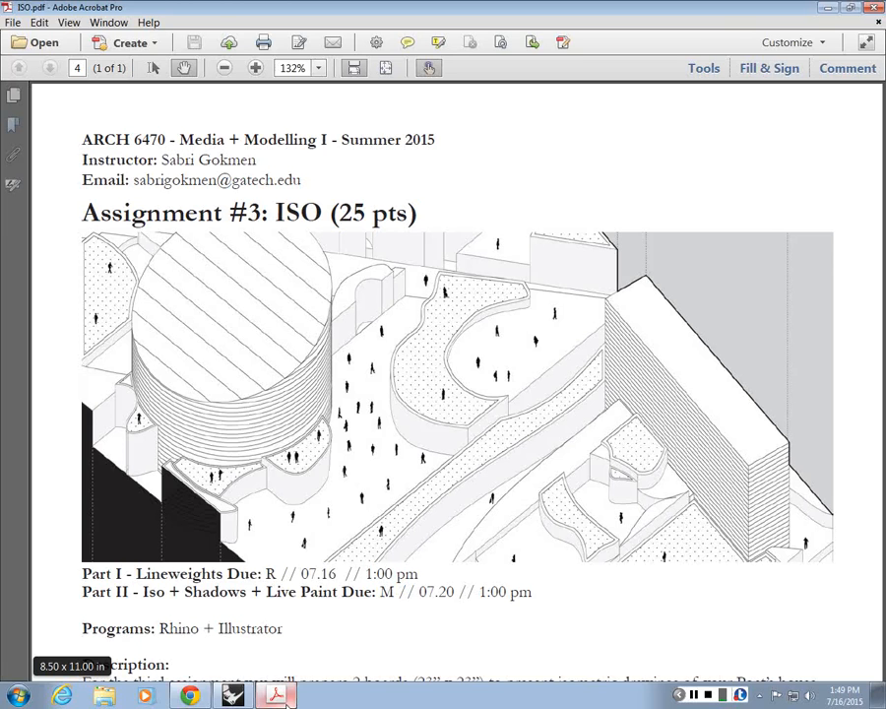
left_click(285, 702)
left_click(193, 697)
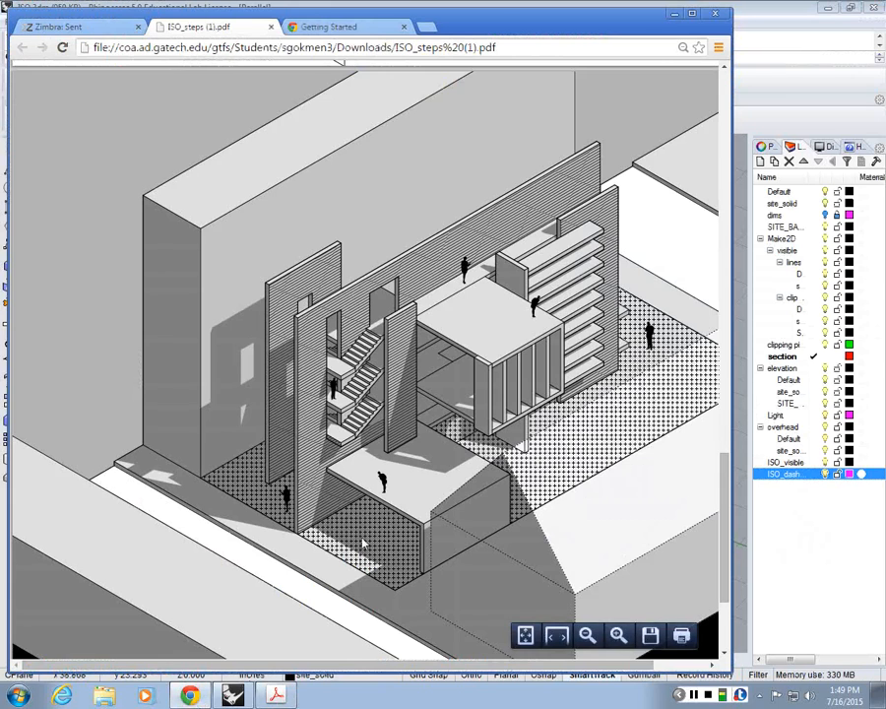
scroll(362, 542, "down", 1)
left_click(675, 17)
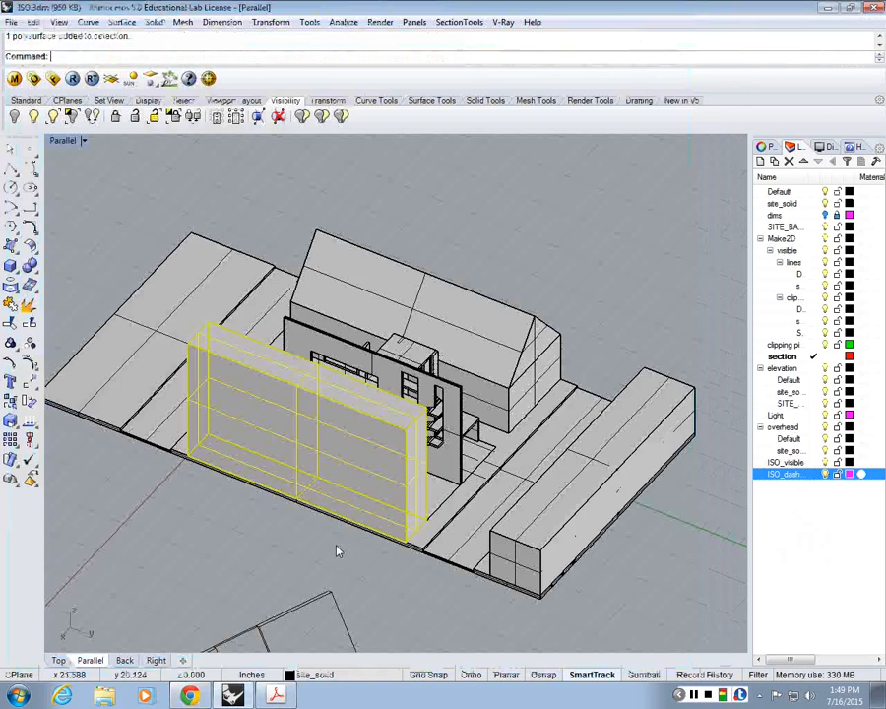
type("Make")
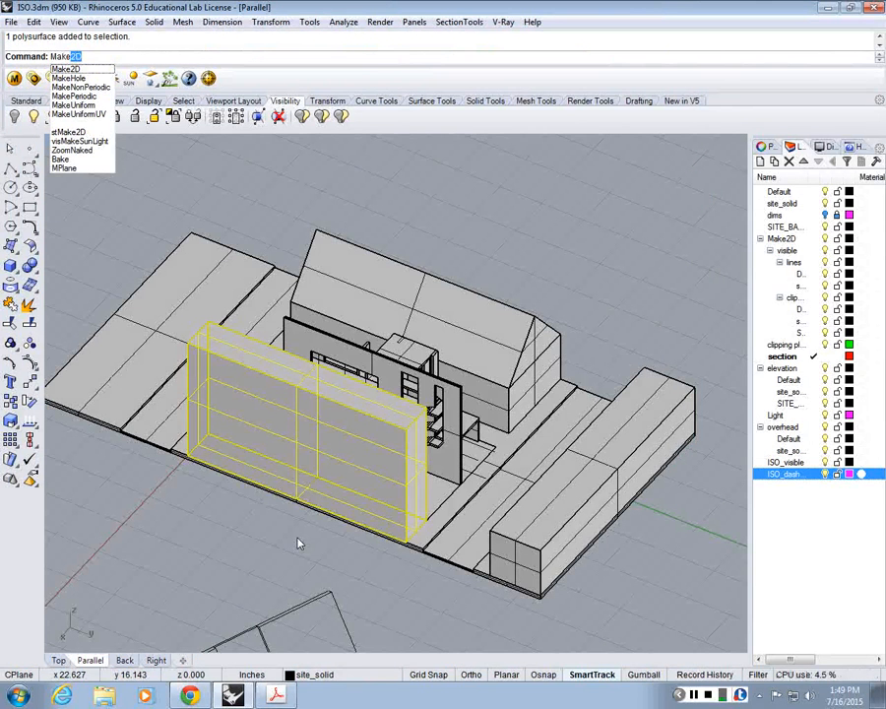
key("Escape")
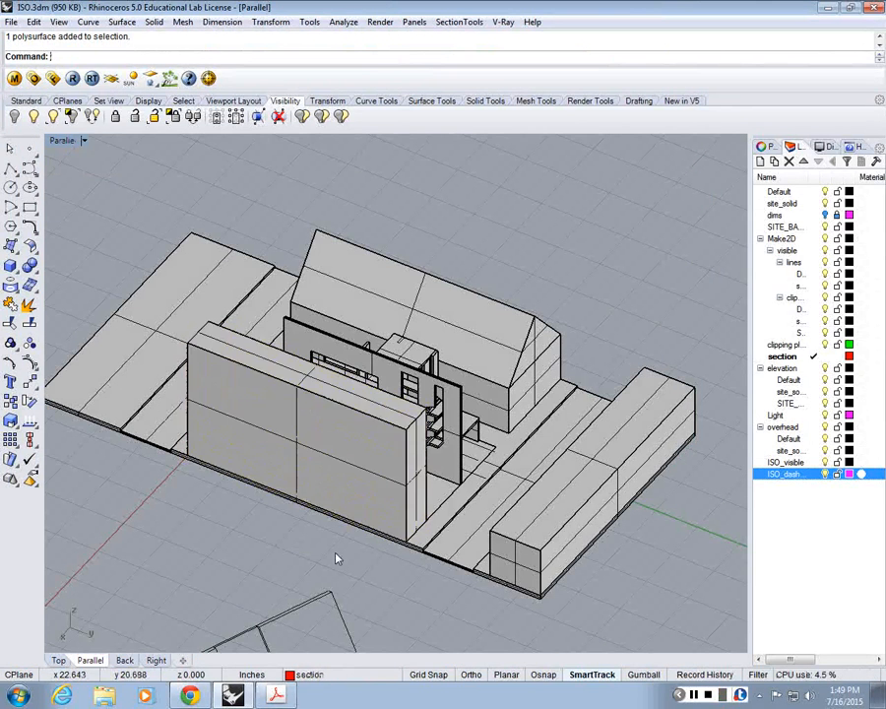
scroll(315, 521, "down", 2)
scroll(283, 472, "up", 2)
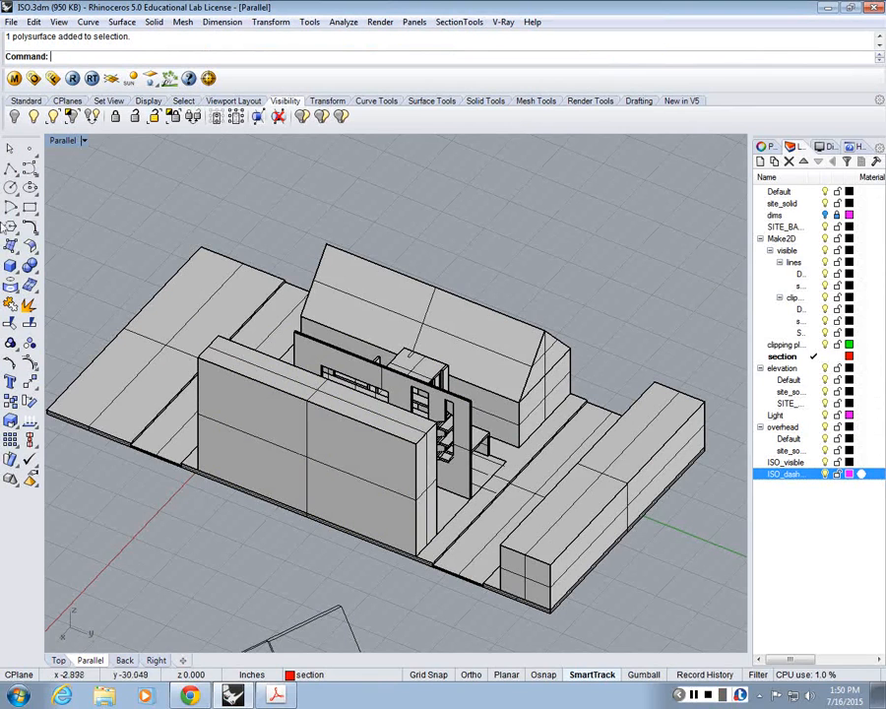
Step: Save the current parallel viewport as a named view called ISO_1
left_click(65, 141)
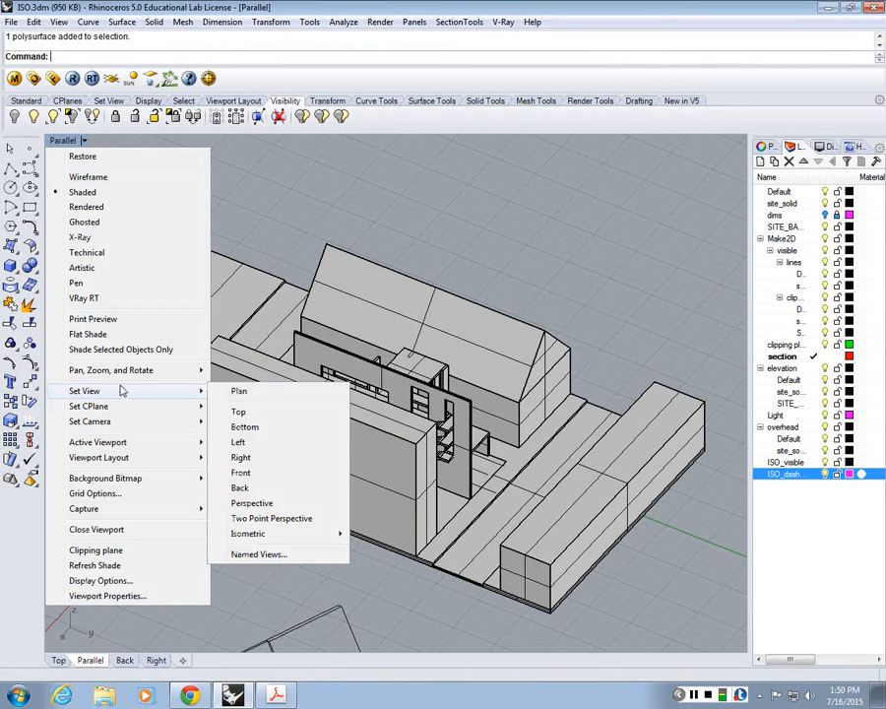
mouse_move(197, 391)
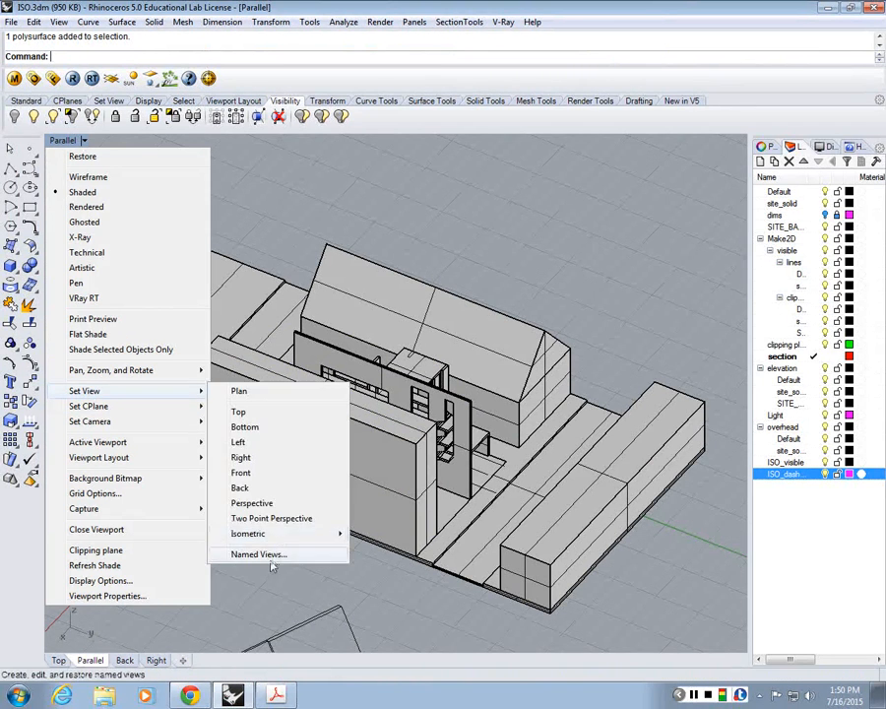
left_click(254, 554)
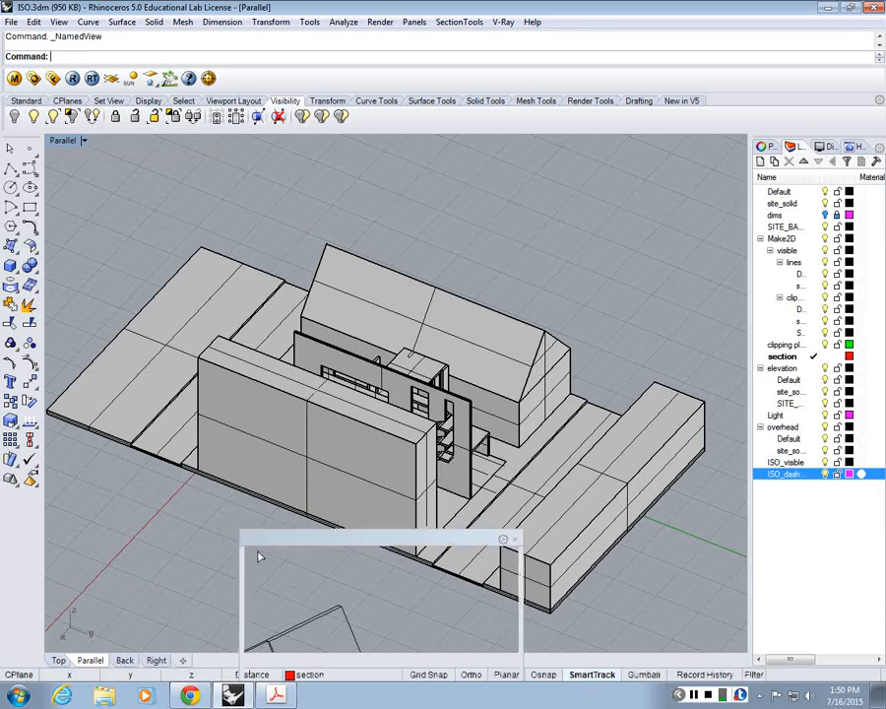
left_click(252, 424)
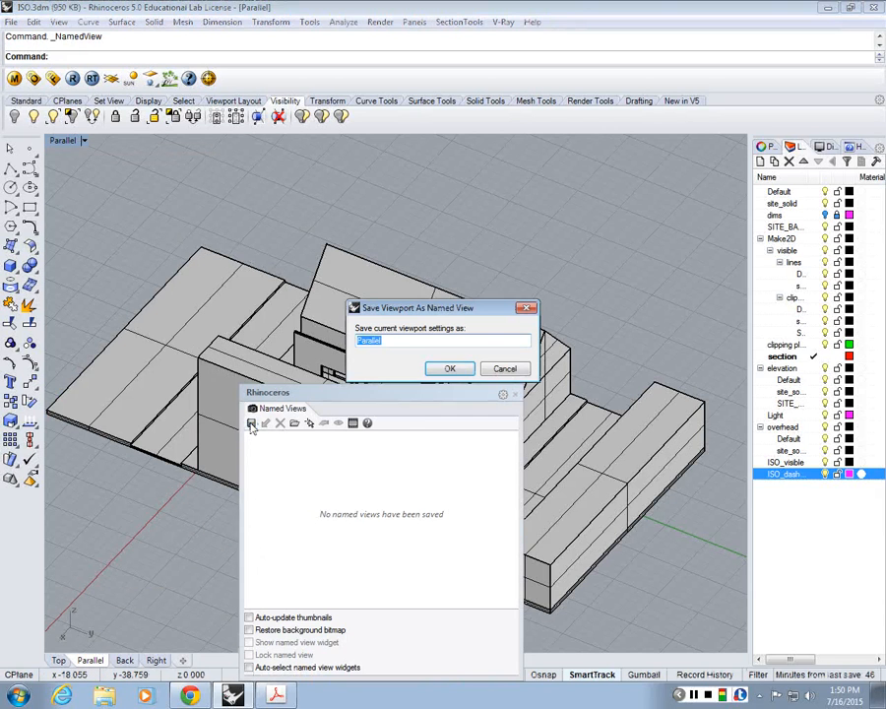
type("ISO_1")
key("Return")
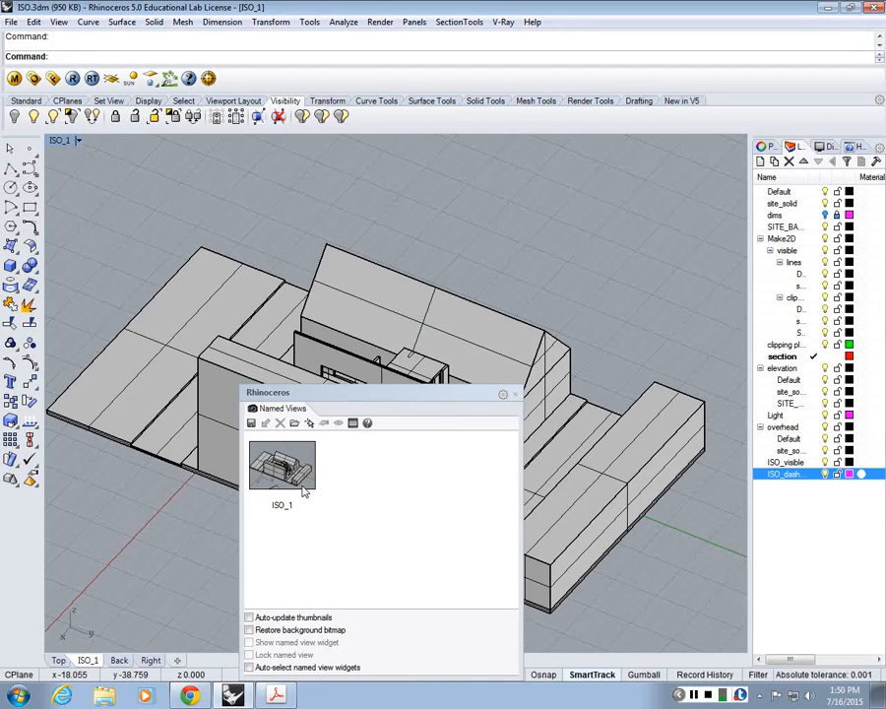
left_click(516, 394)
Step: Orbit the model to a different angle and restore the ISO_1 named view
right_click_drag(498, 465, 582, 360)
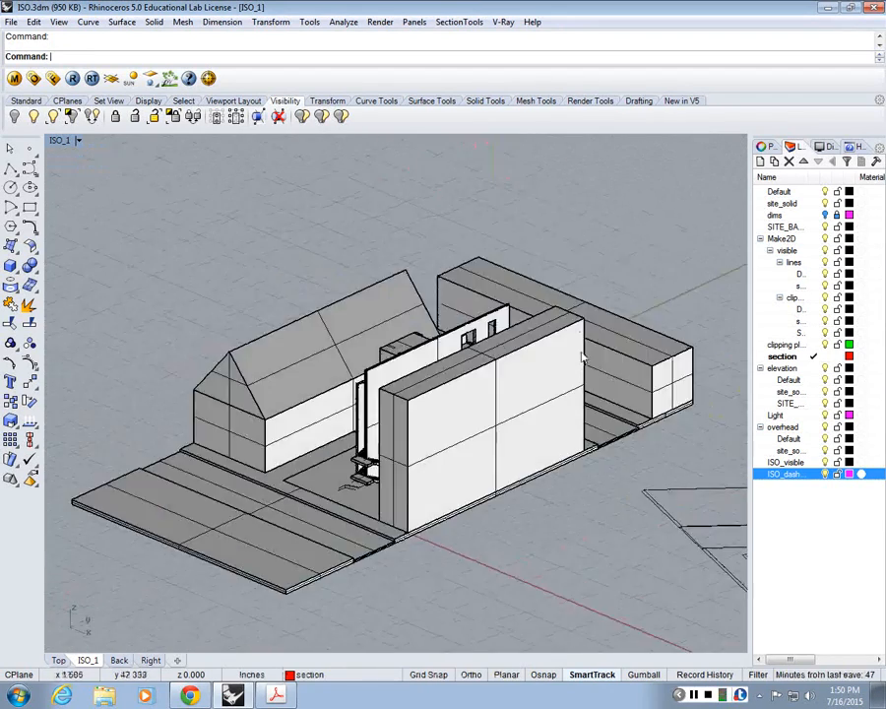
left_click(61, 140)
mouse_move(115, 393)
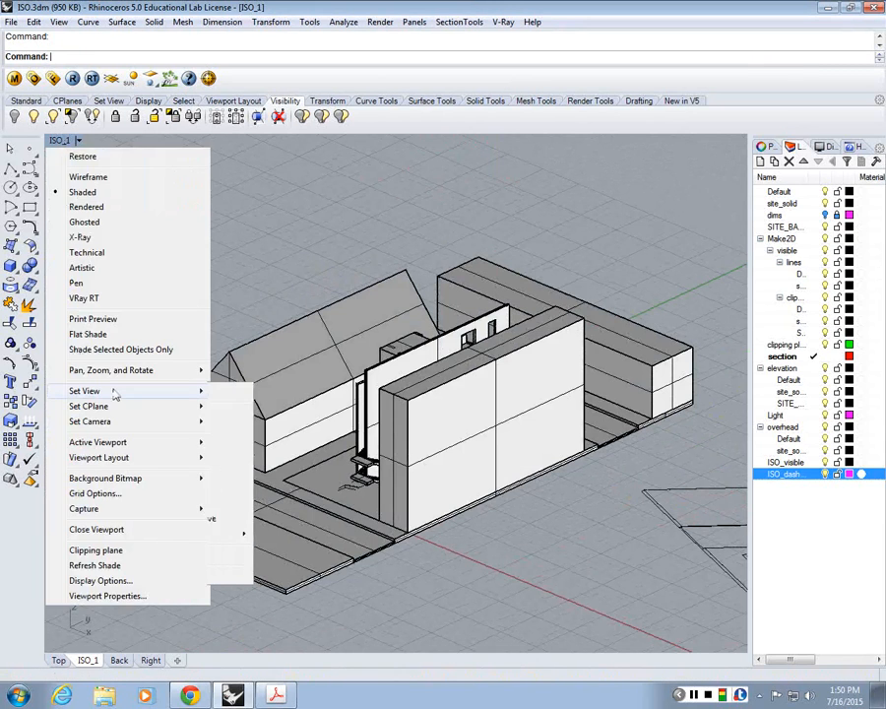
left_click(261, 577)
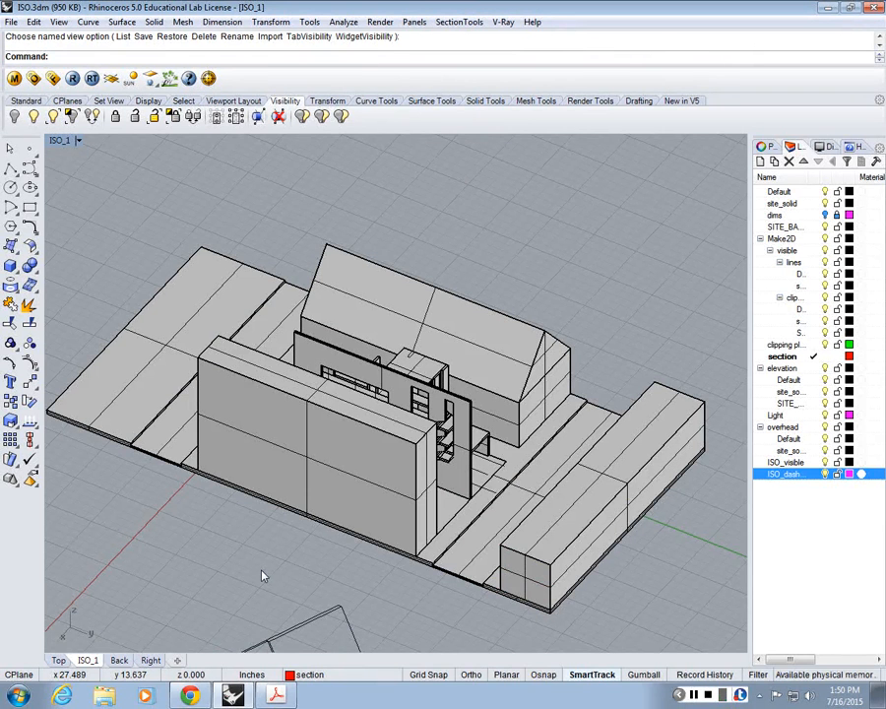
Step: Review the list of saved named views
left_click(61, 141)
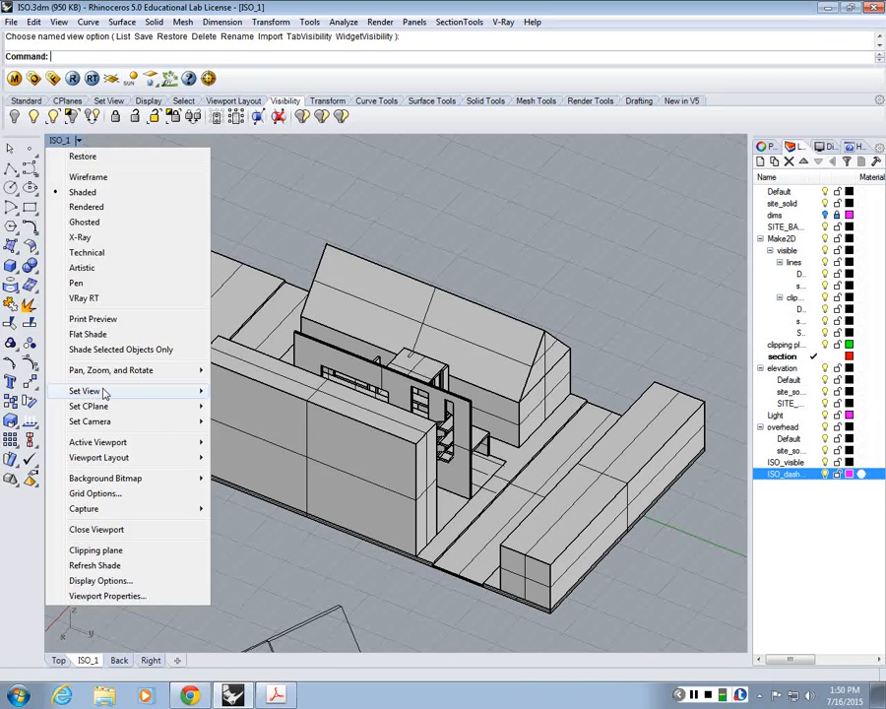
mouse_move(105, 394)
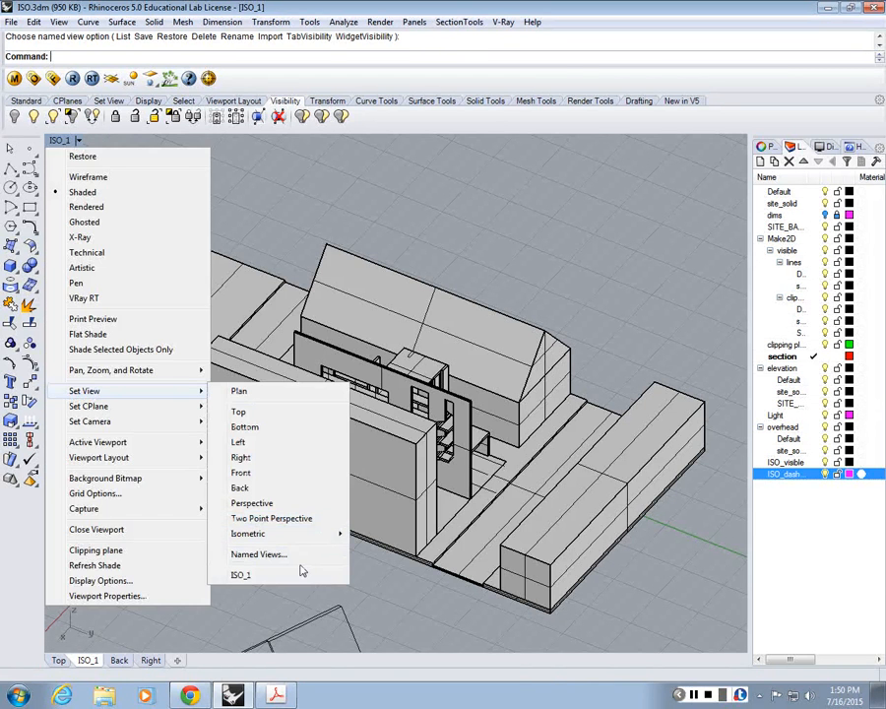
left_click(261, 555)
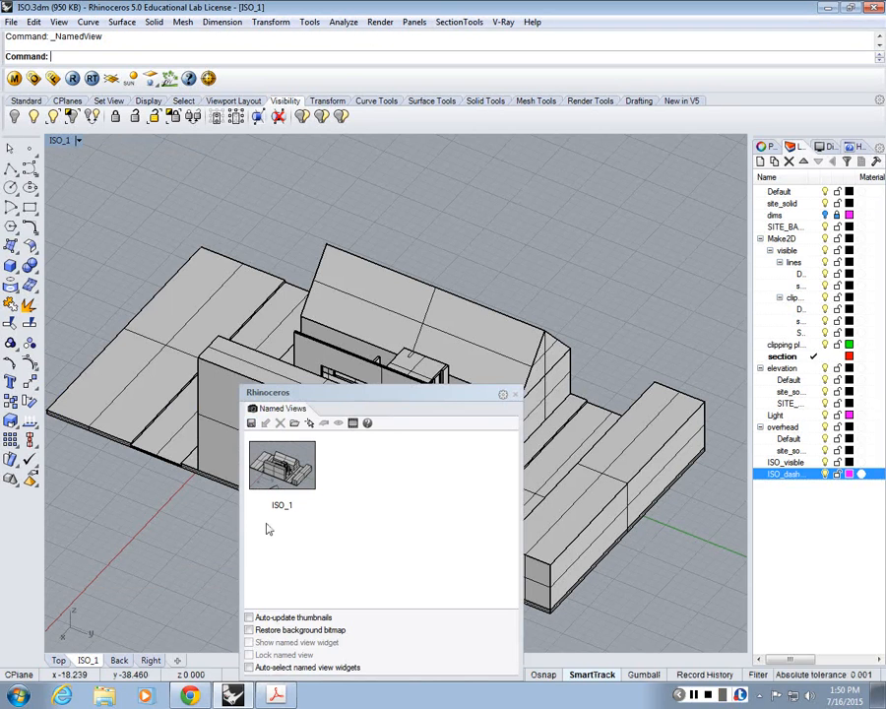
left_click(515, 394)
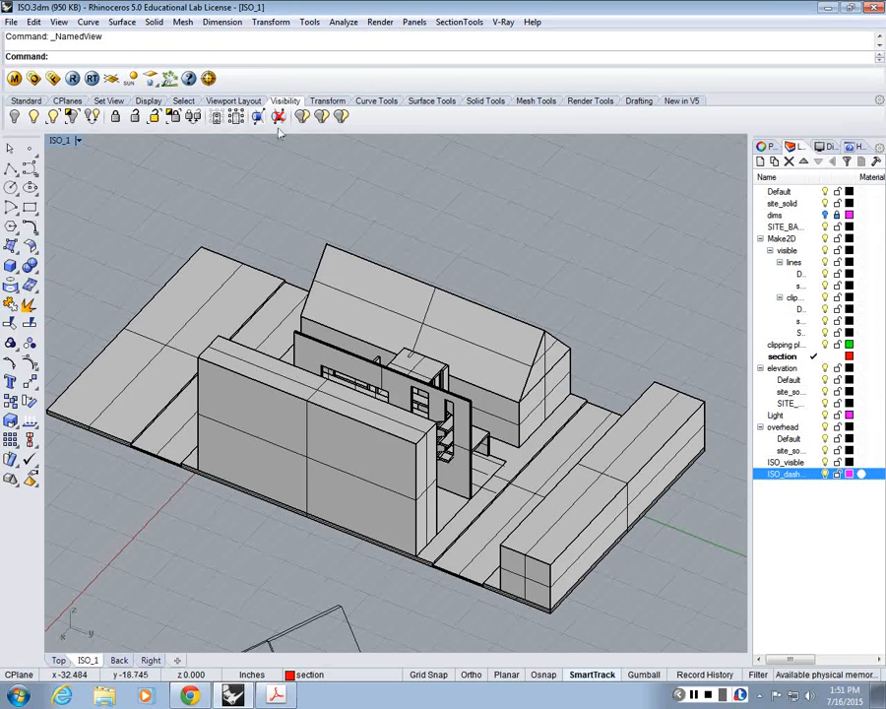
Step: Restore the four-viewport layout, look up ISO_1 among the view choices, and maximize the ISO_1 viewport again
double_click(61, 141)
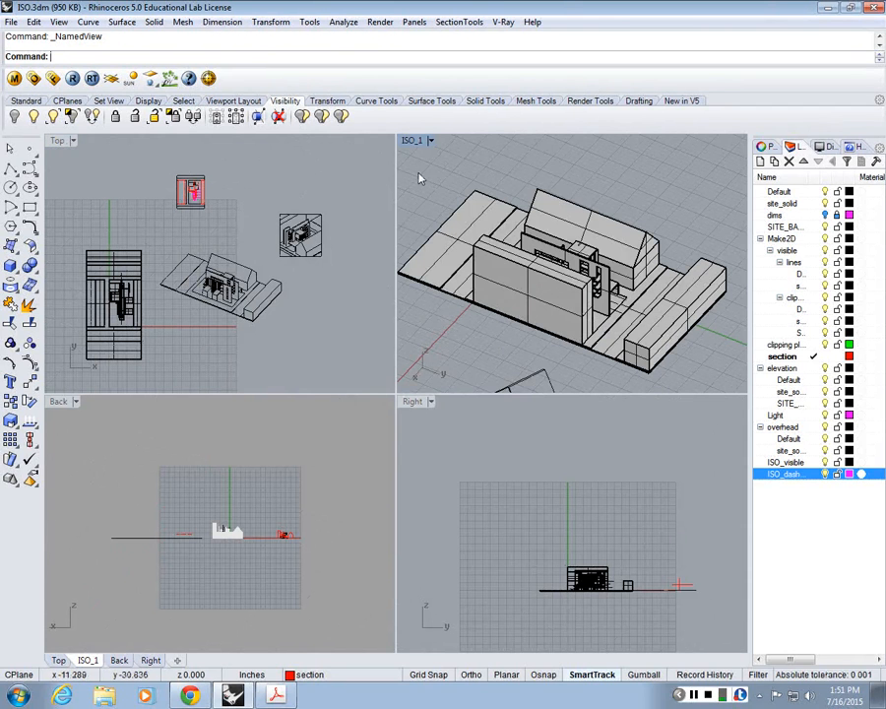
left_click(419, 141)
mouse_move(439, 391)
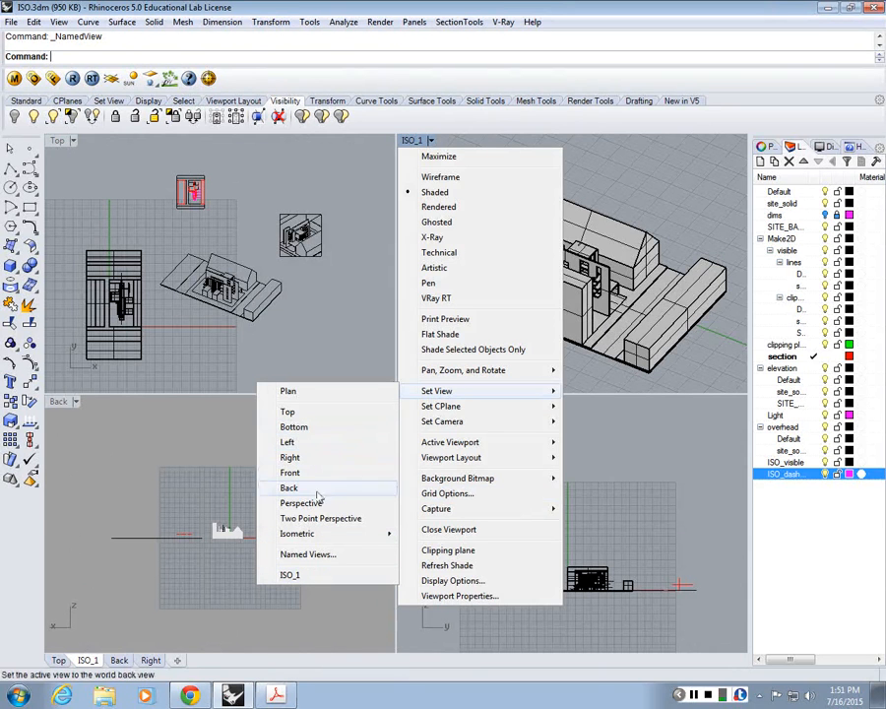
left_click(294, 576)
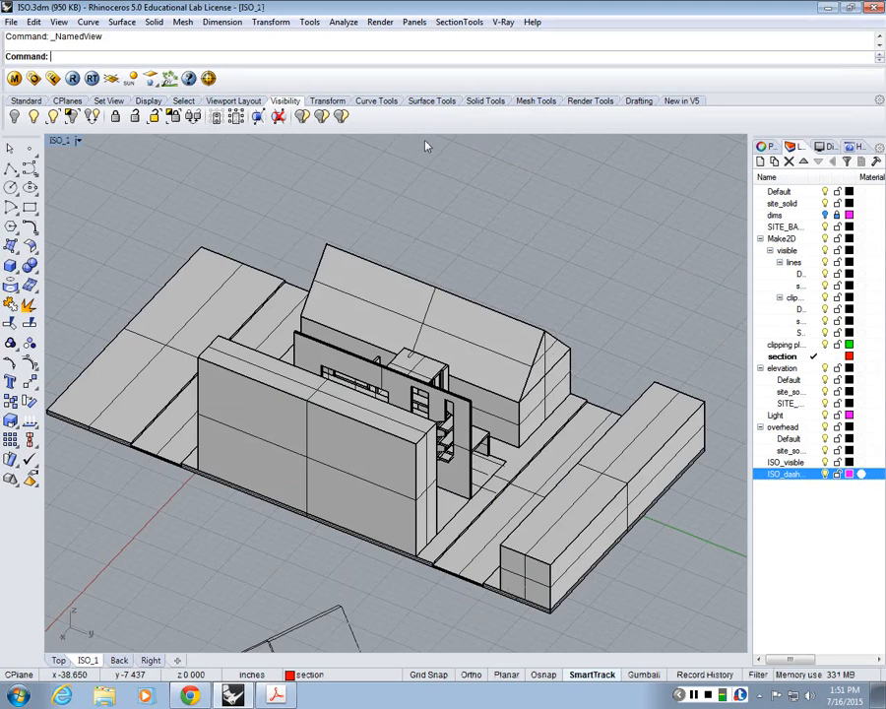
Step: Start Make2D on the long front block in the ISO_1 view and assign its visible lines to the ISO_dashed layer
scroll(467, 243, "down", 4)
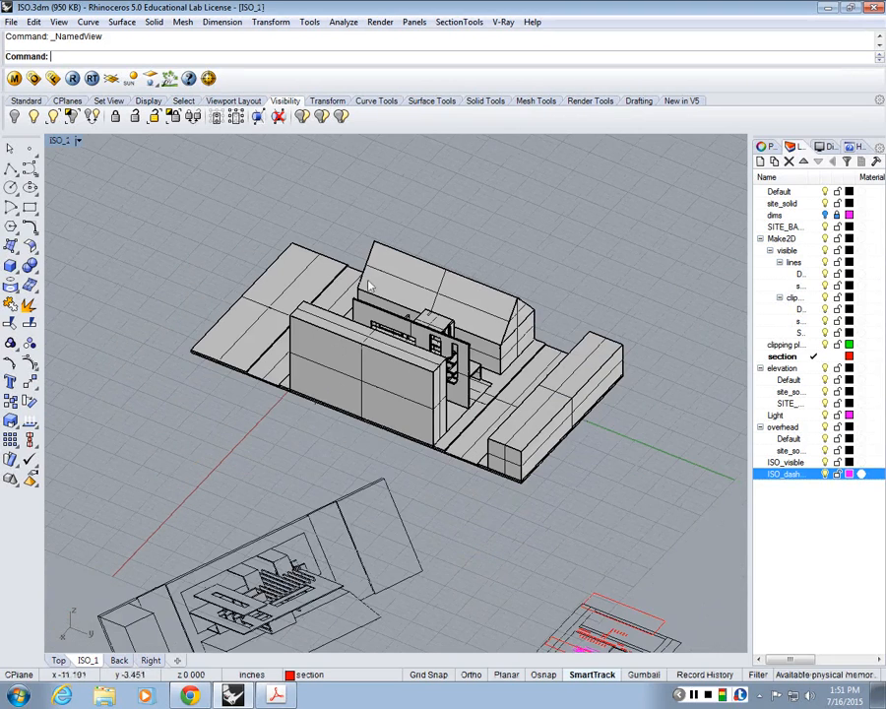
scroll(369, 285, "up", 2)
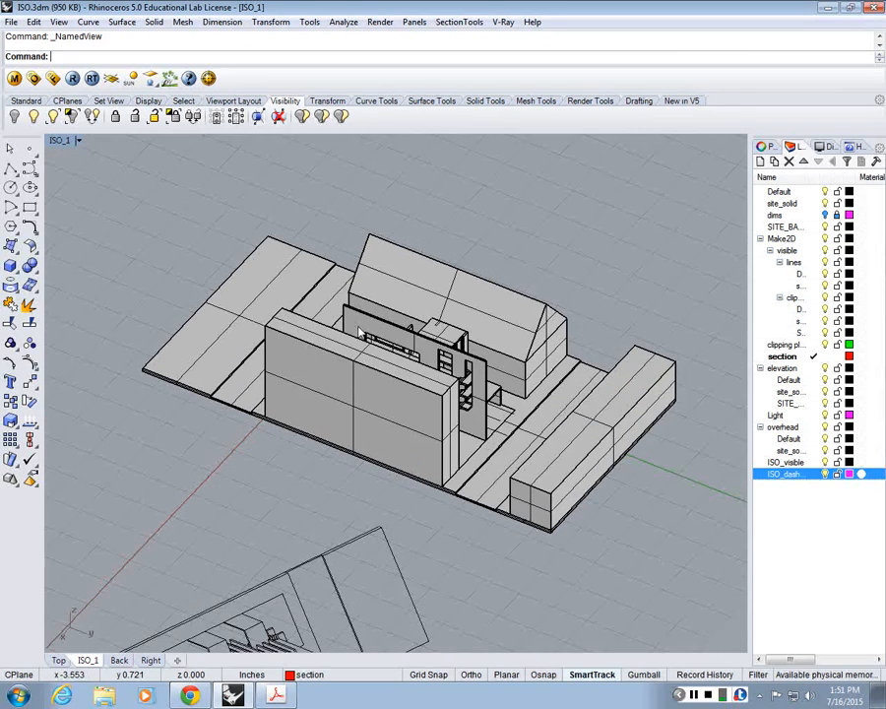
scroll(300, 414, "down", 2)
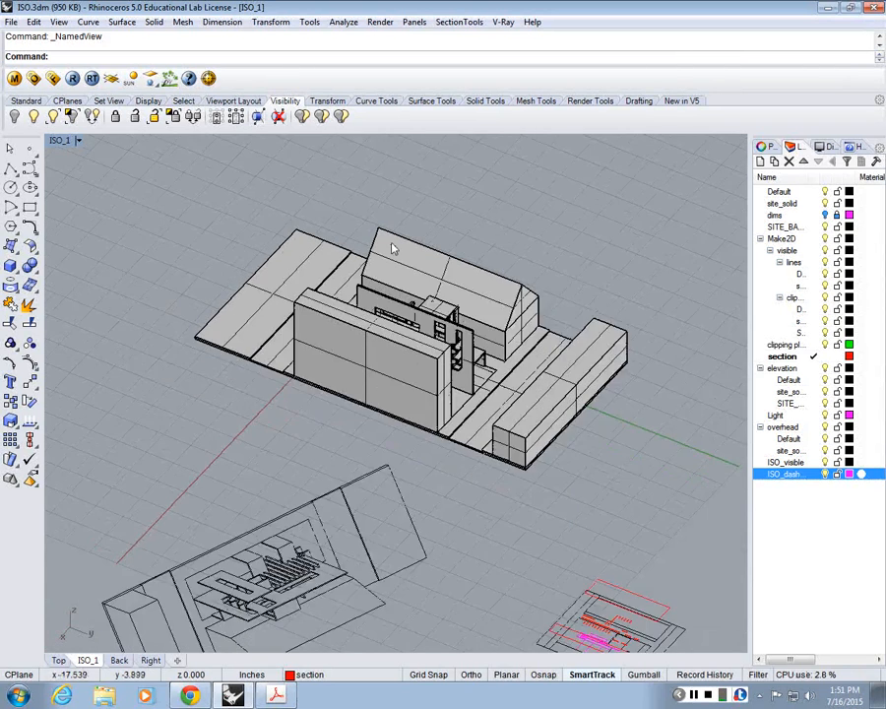
scroll(394, 296, "up", 2)
left_click(378, 398)
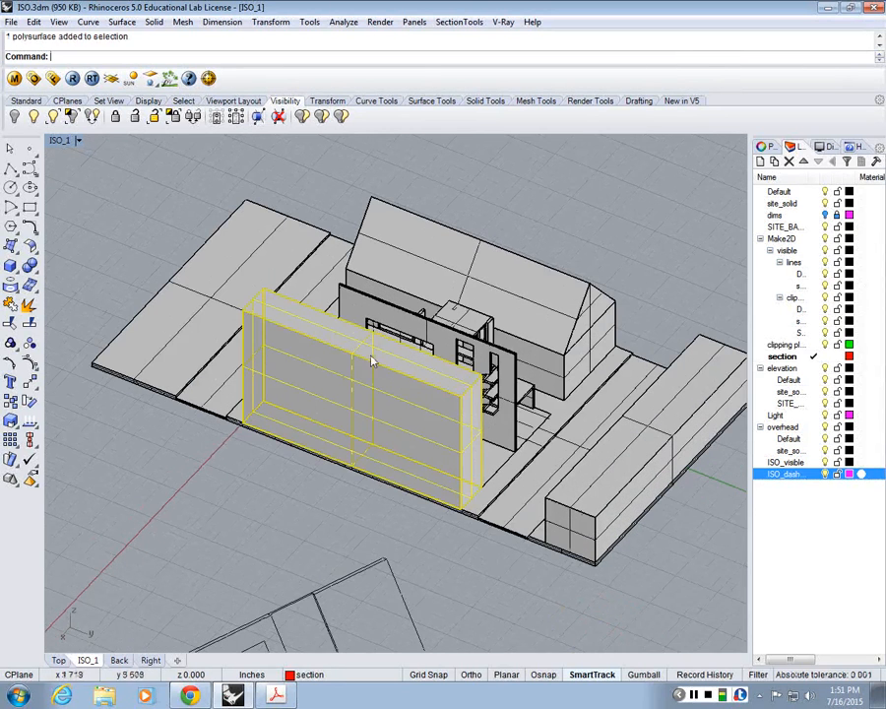
type("Make2D")
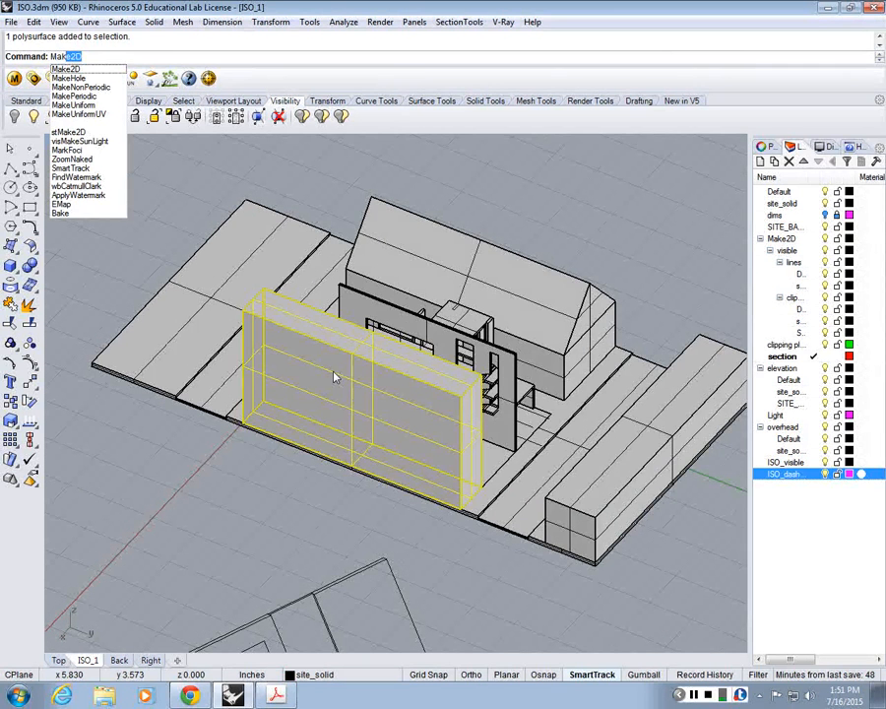
key("Return")
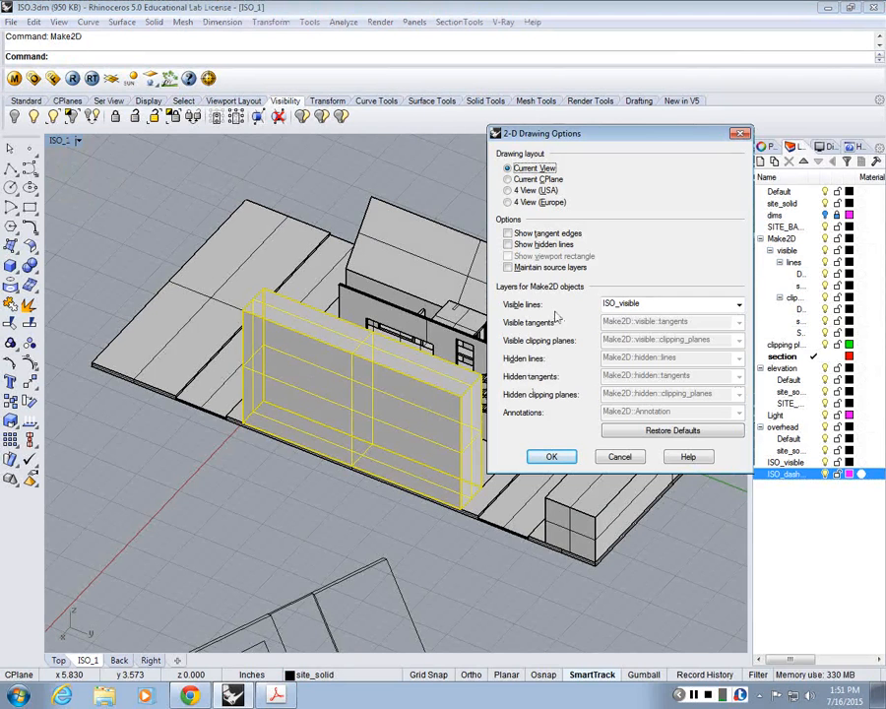
left_click(739, 304)
left_click(647, 601)
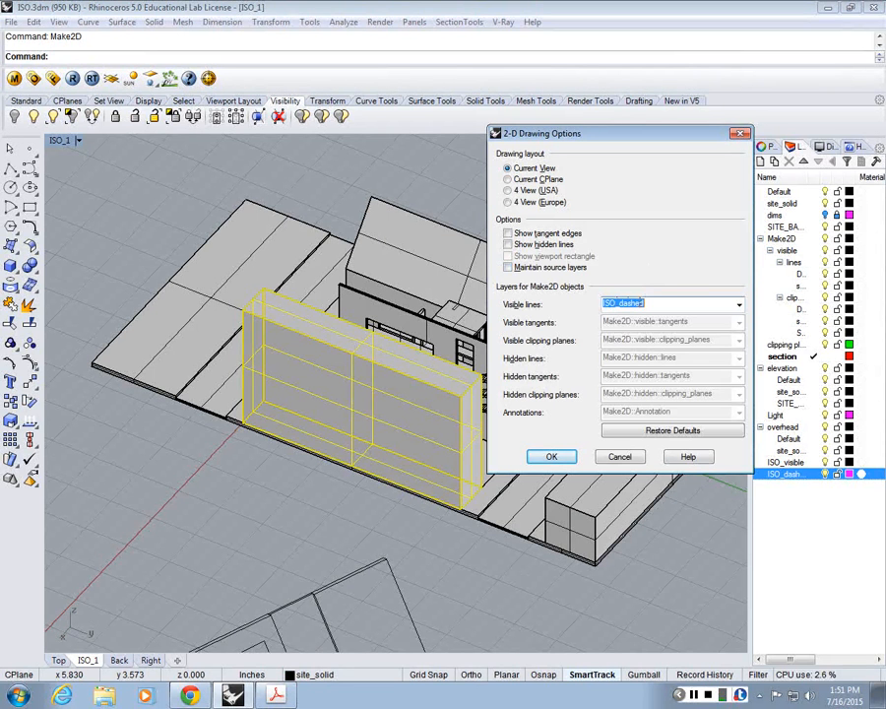
Step: Enable hidden lines, assign hidden lines and hidden tangents to ISO_dashed, and generate the block's 2D drawing from the current view
left_click(508, 246)
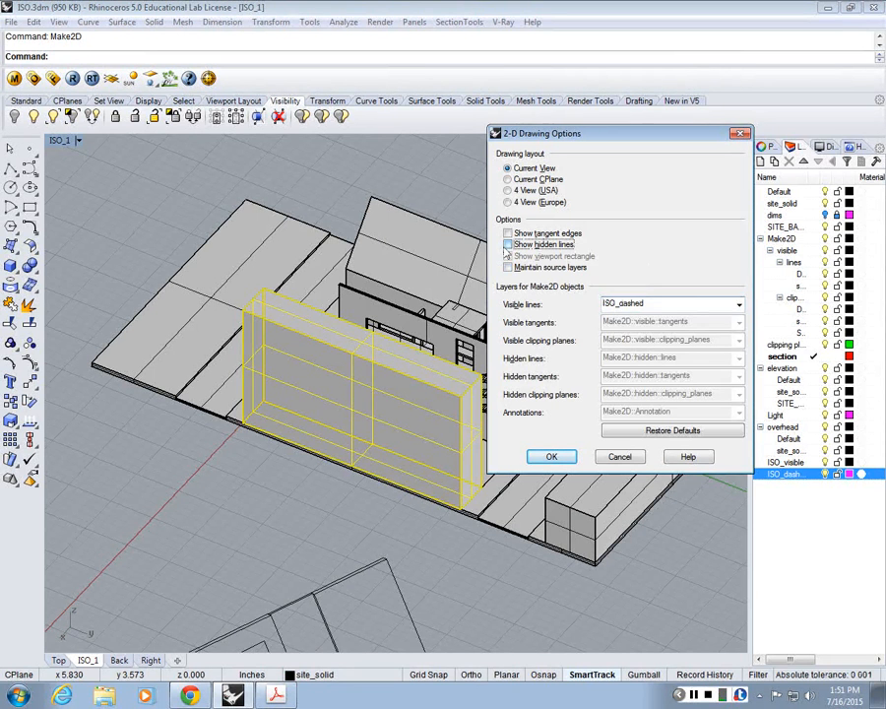
left_click(508, 245)
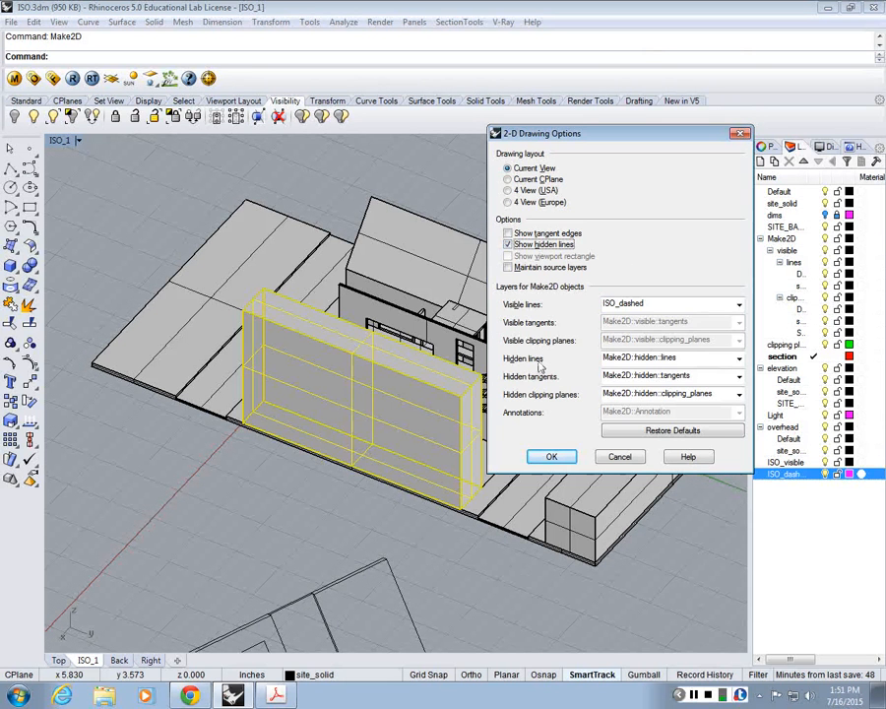
left_click(658, 358)
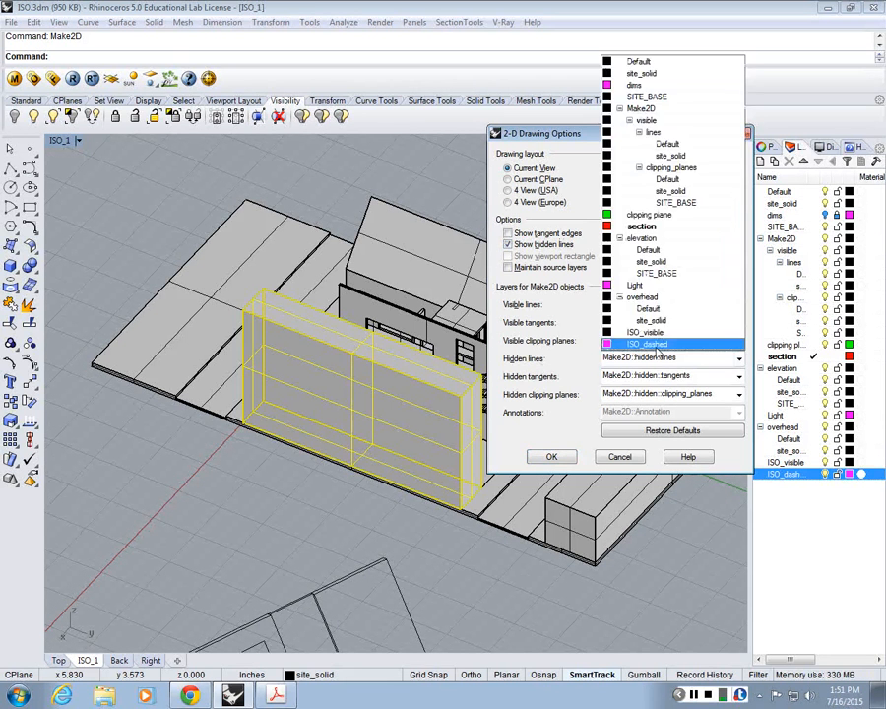
left_click(650, 344)
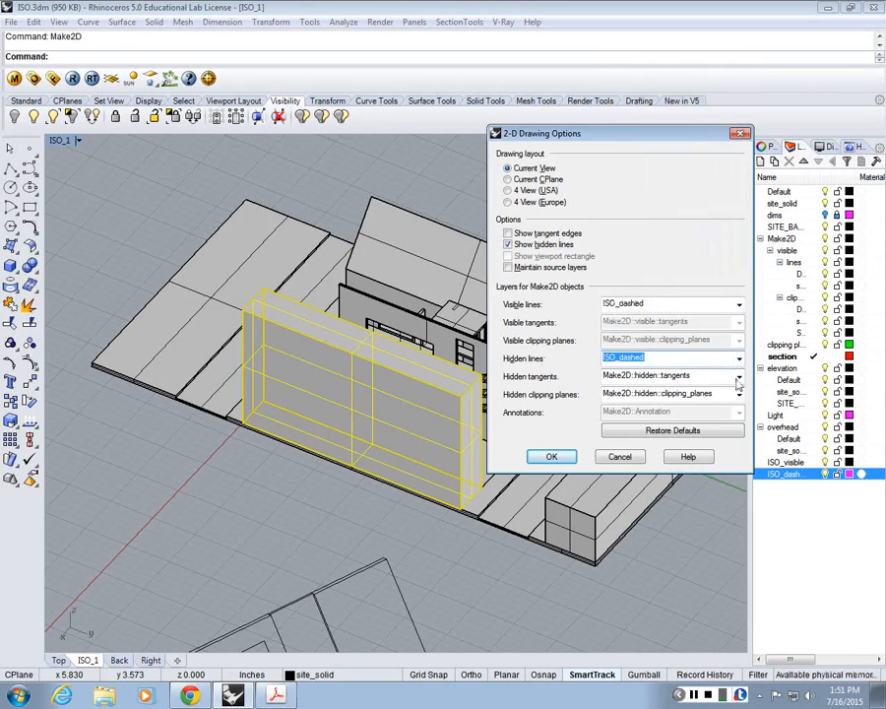
left_click(739, 378)
left_click(738, 394)
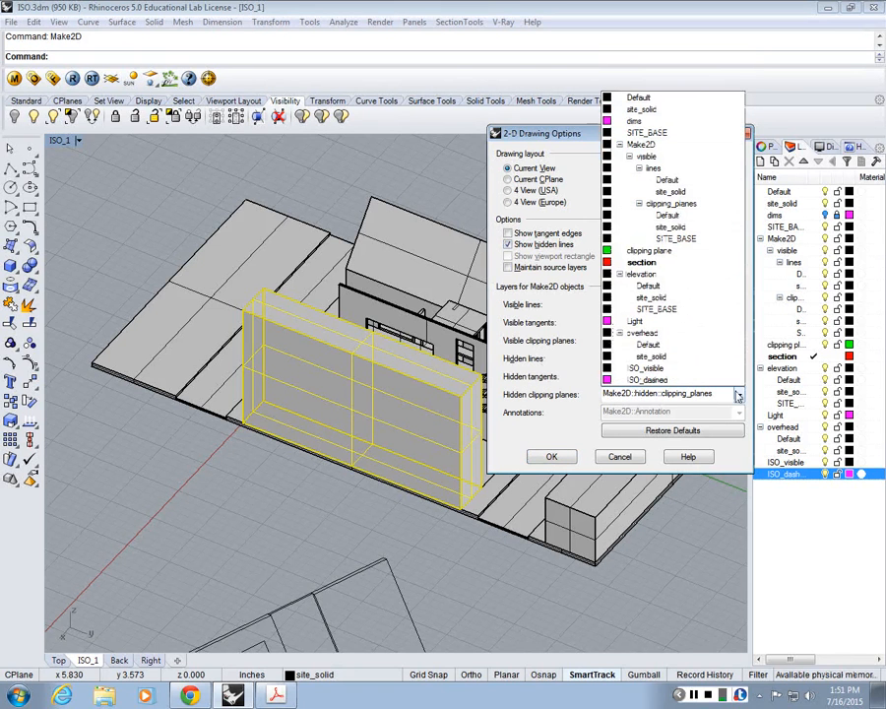
left_click(648, 393)
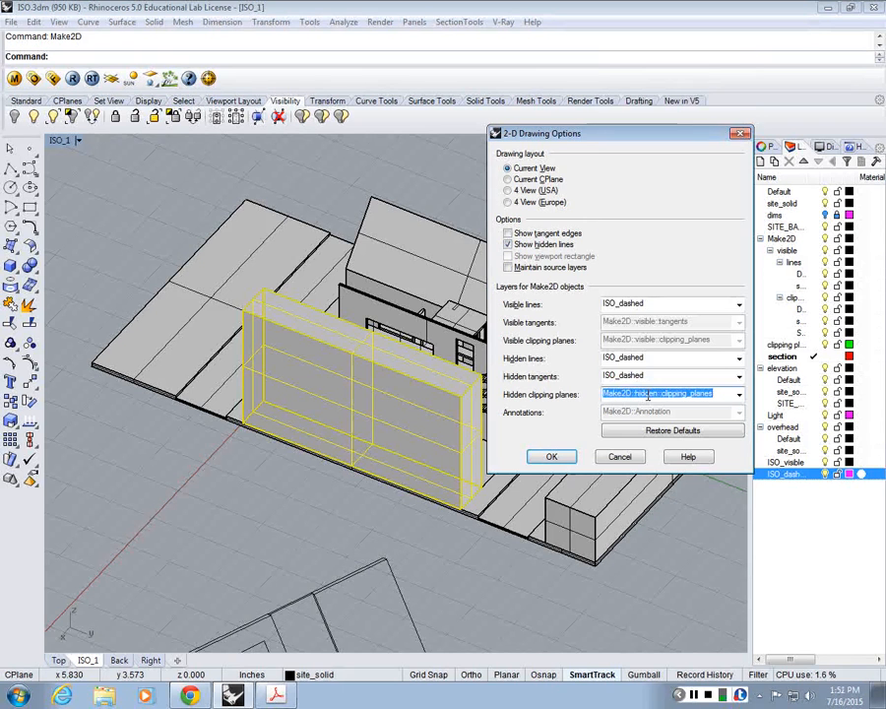
key("shift+Tab")
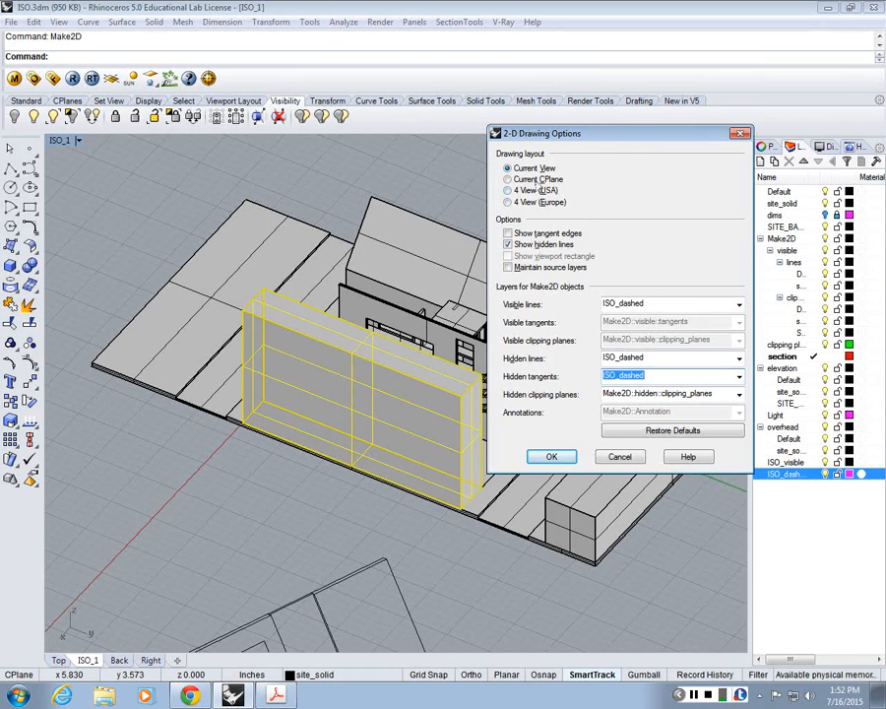
left_click(555, 456)
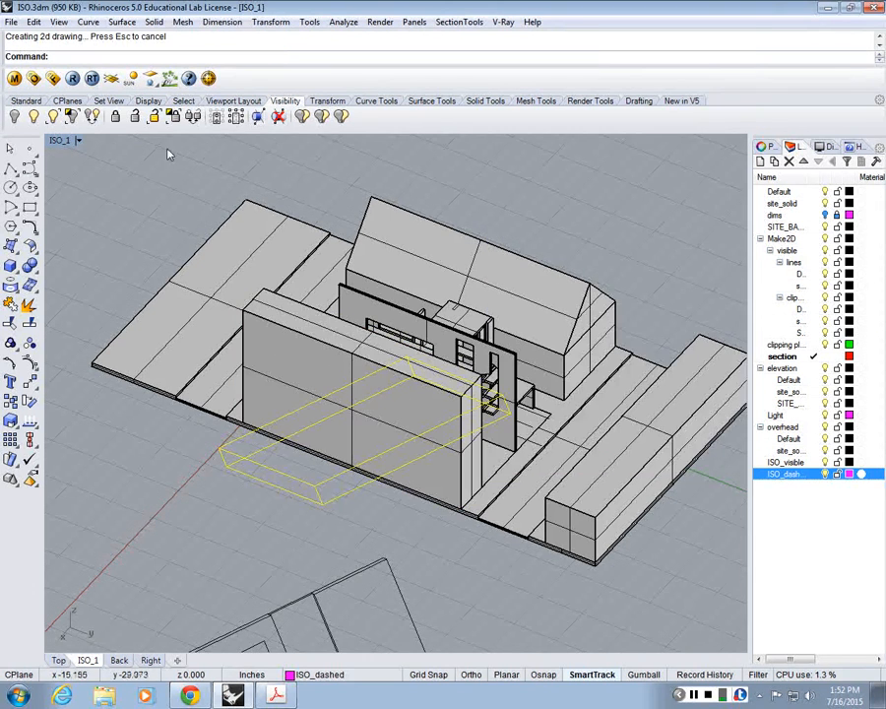
Step: Restore the four-viewport layout and maximize the Top viewport around the new block outline and the isometric drawing
double_click(59, 141)
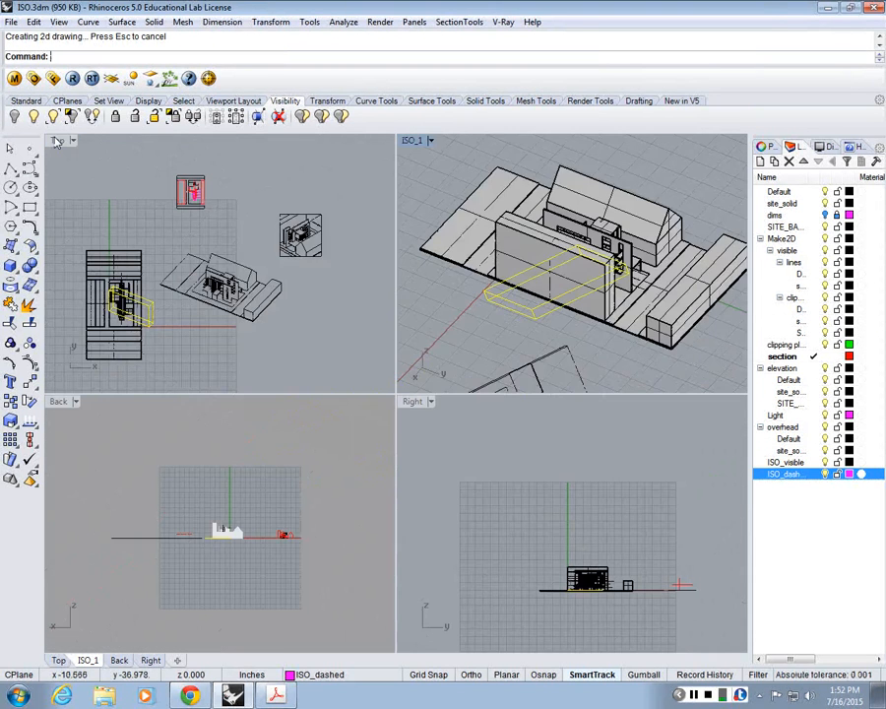
double_click(57, 141)
scroll(139, 470, "up", 2)
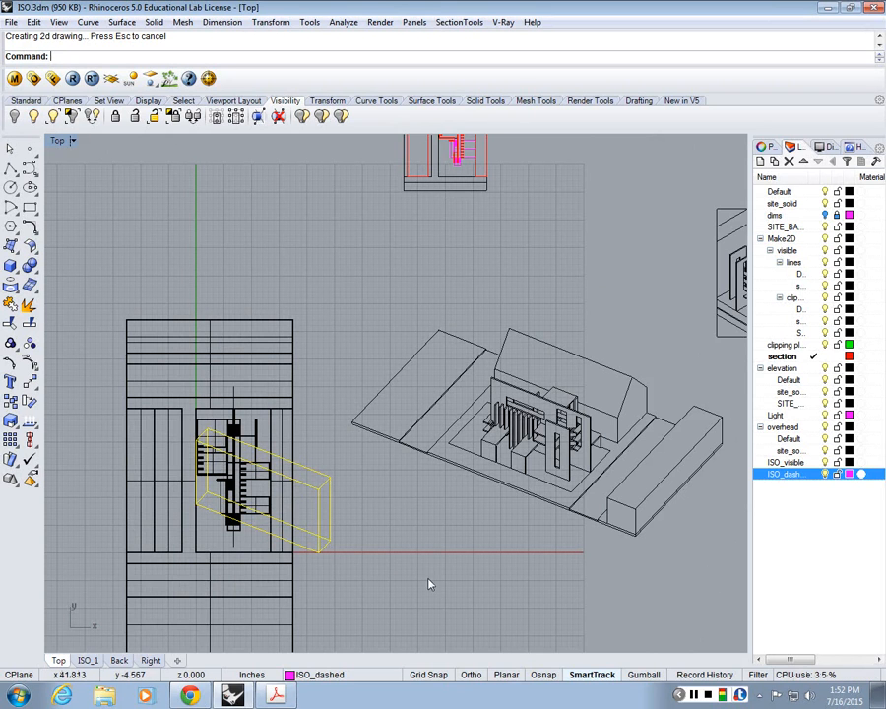
Step: Turn on object snaps and move the block's 2D outline from its lower rear corner onto the matching endpoint of the isometric drawing
type("M")
key("Return")
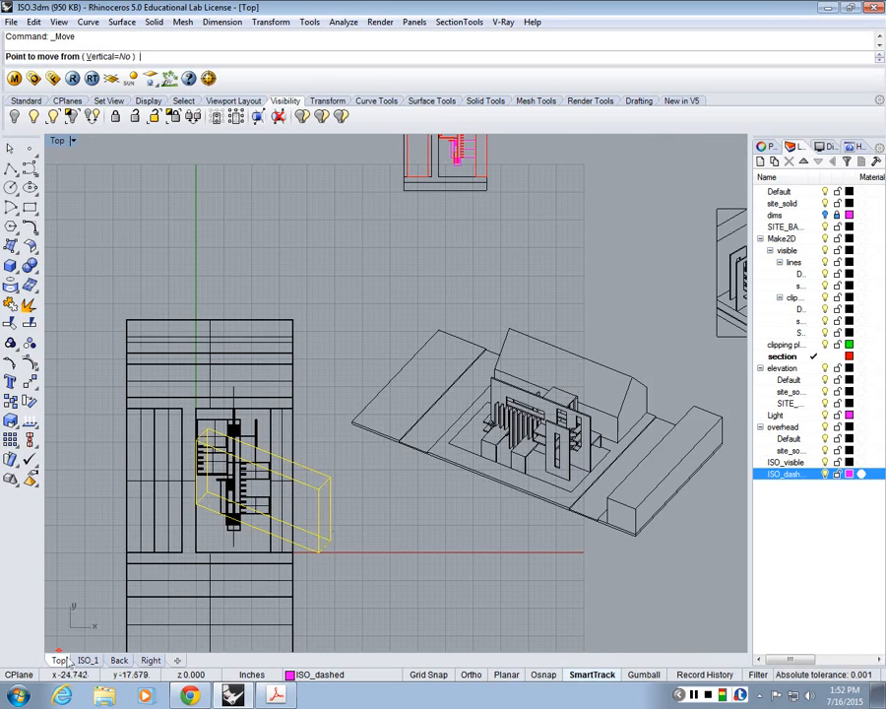
left_click(544, 675)
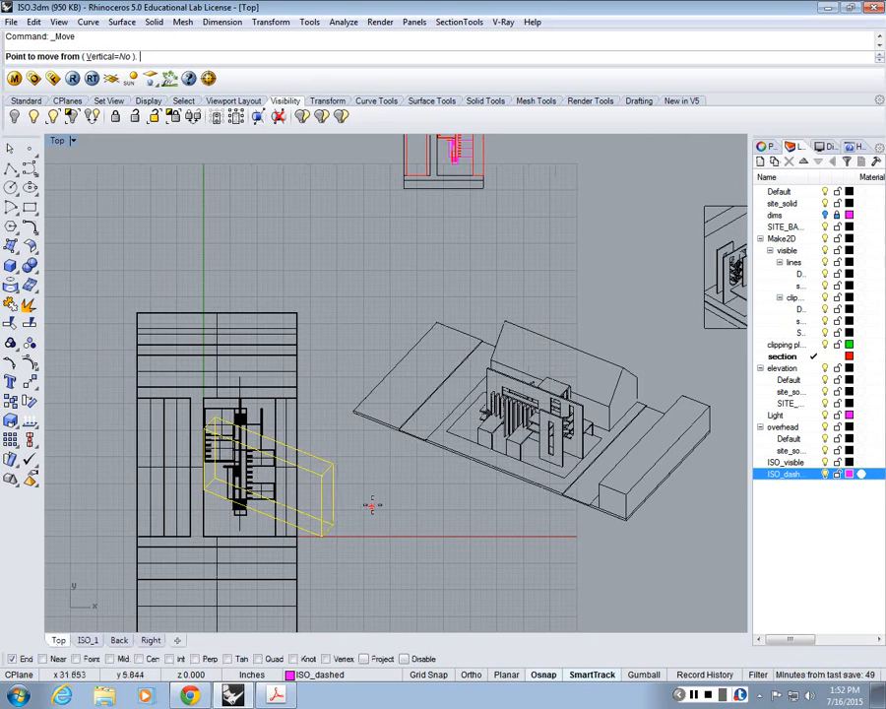
left_click(335, 522)
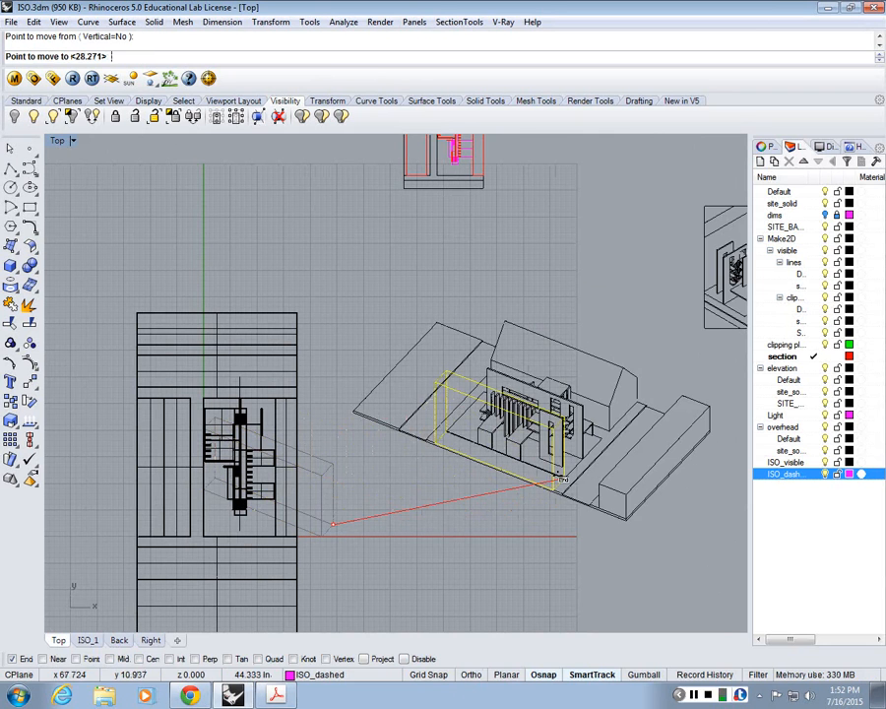
left_click(559, 479)
scroll(559, 480, "up", 4)
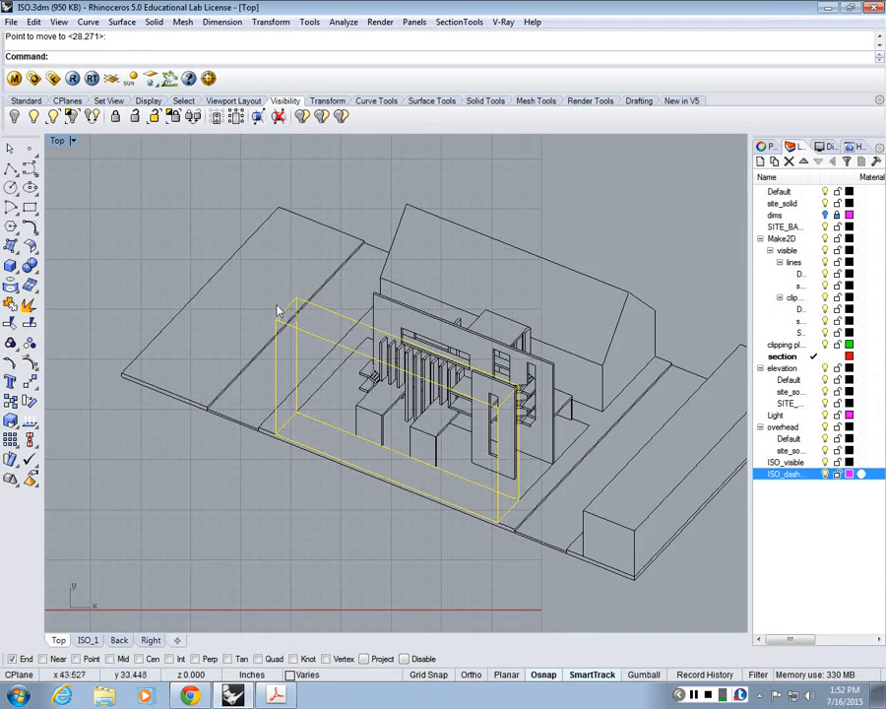
scroll(317, 402, "up", 1)
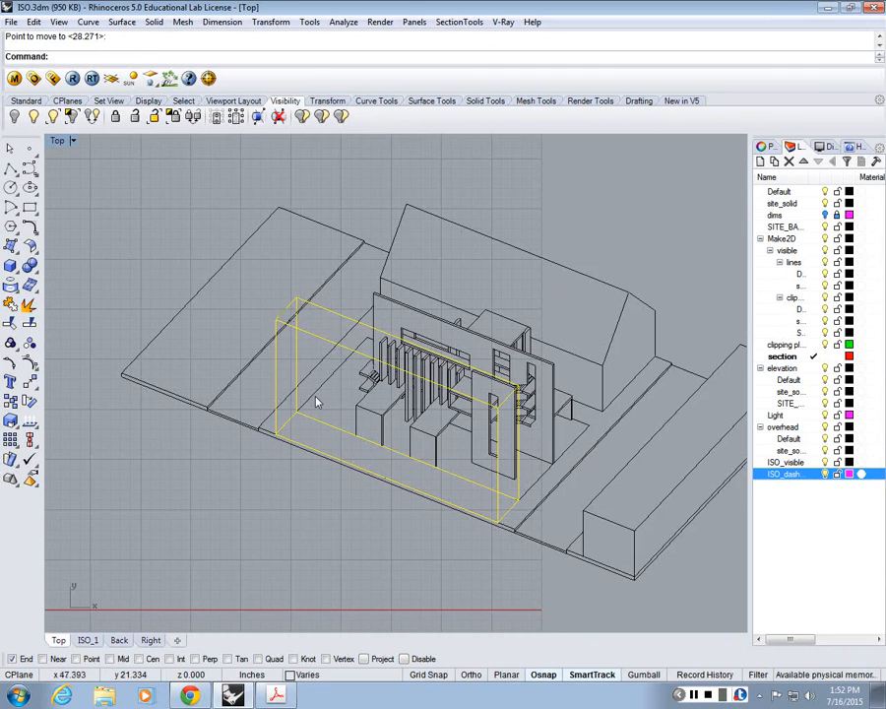
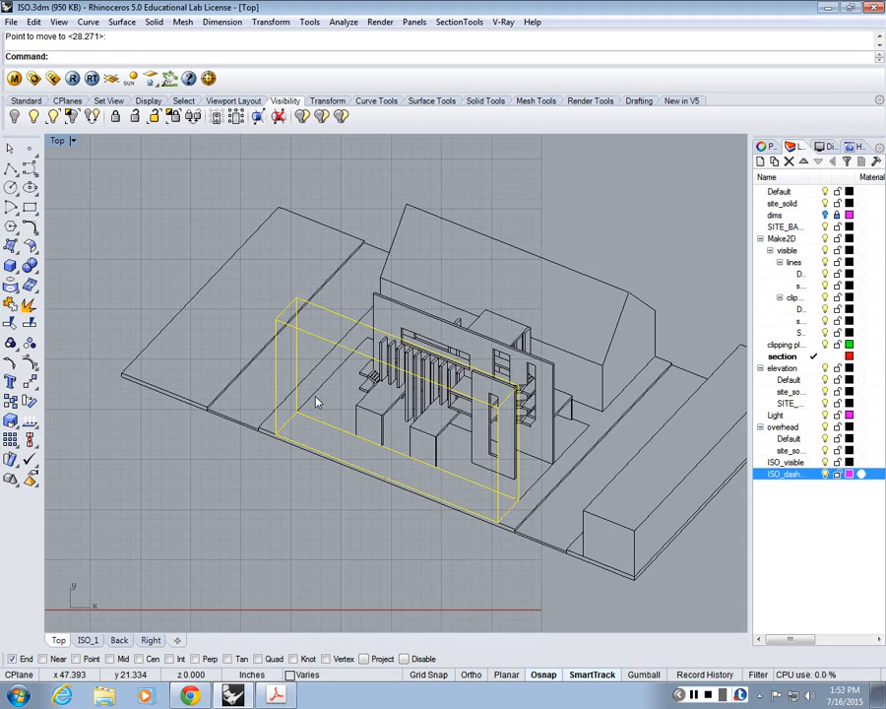
Step: Deselect the block's 2D outline and maximize the ISO_1 viewport
scroll(441, 433, "down", 10)
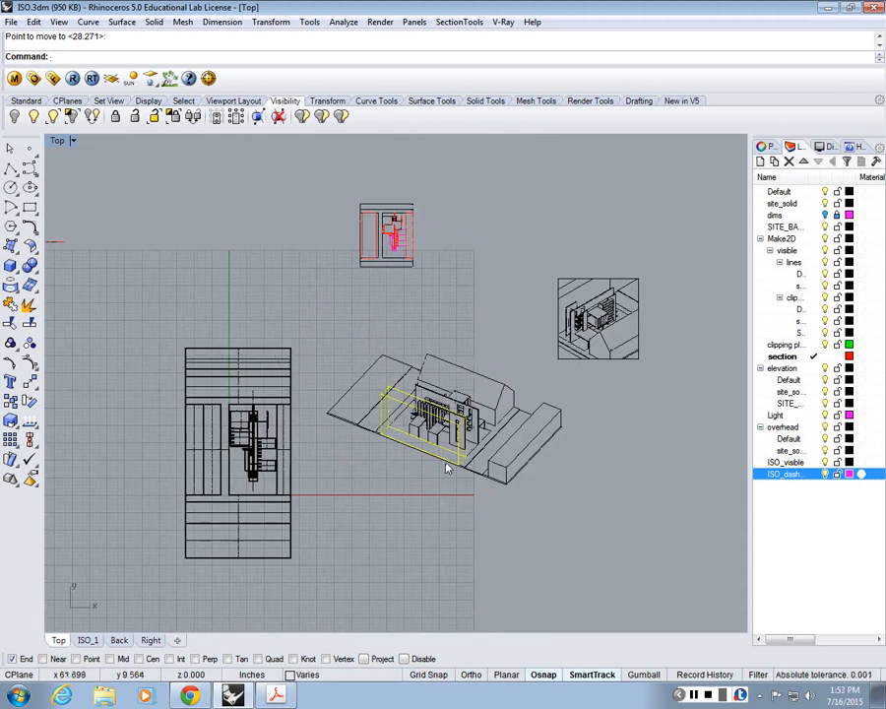
scroll(443, 453, "up", 12)
key("Escape")
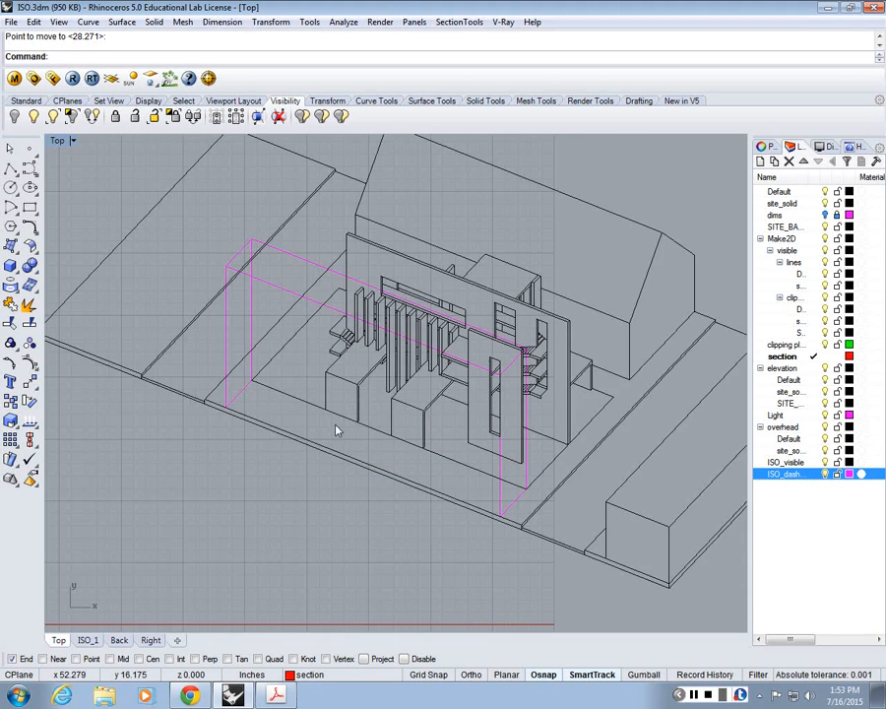
type("'")
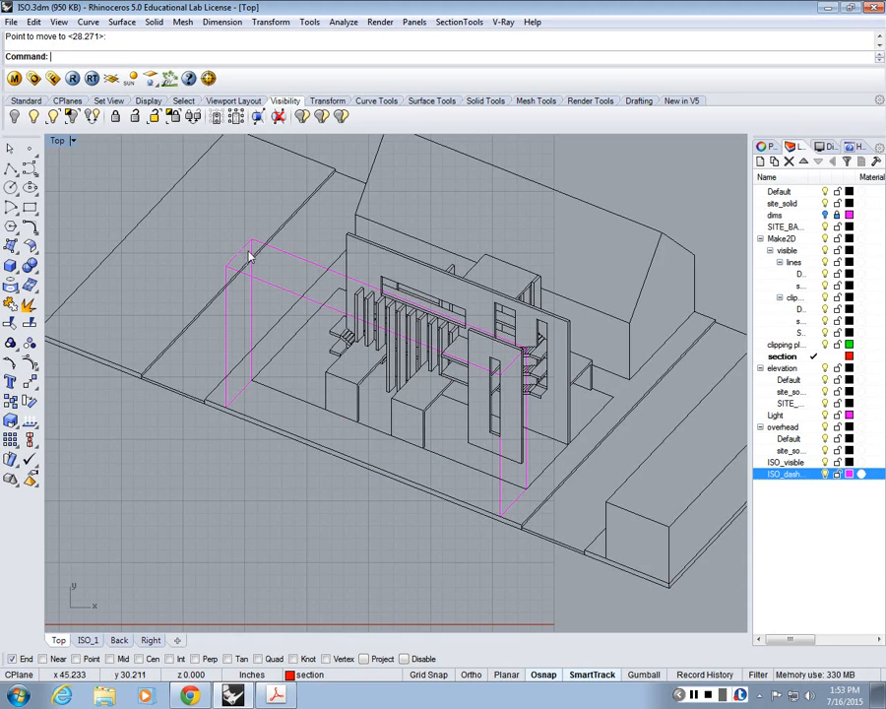
double_click(57, 141)
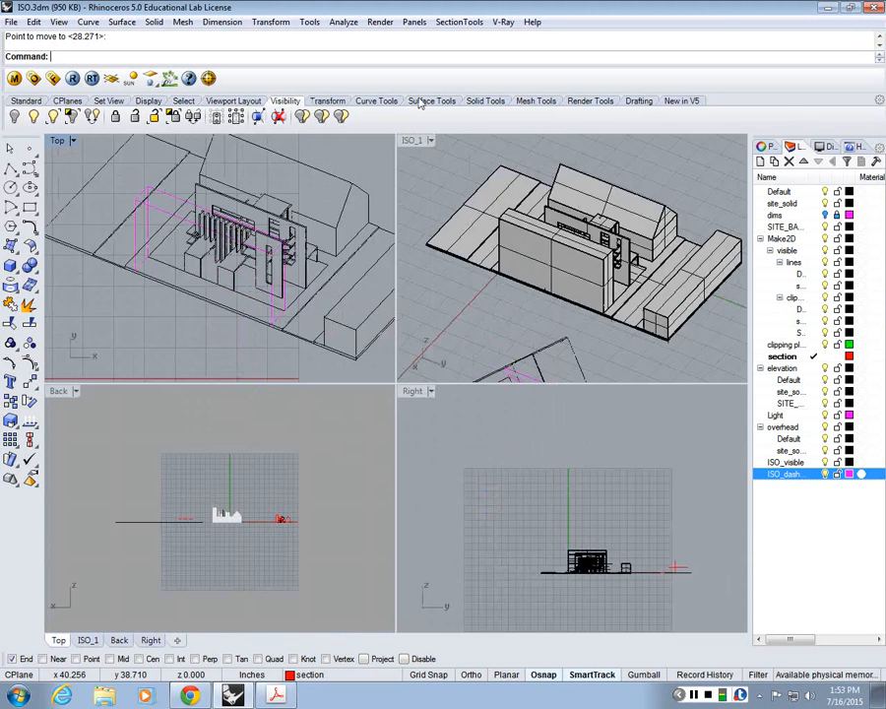
double_click(412, 141)
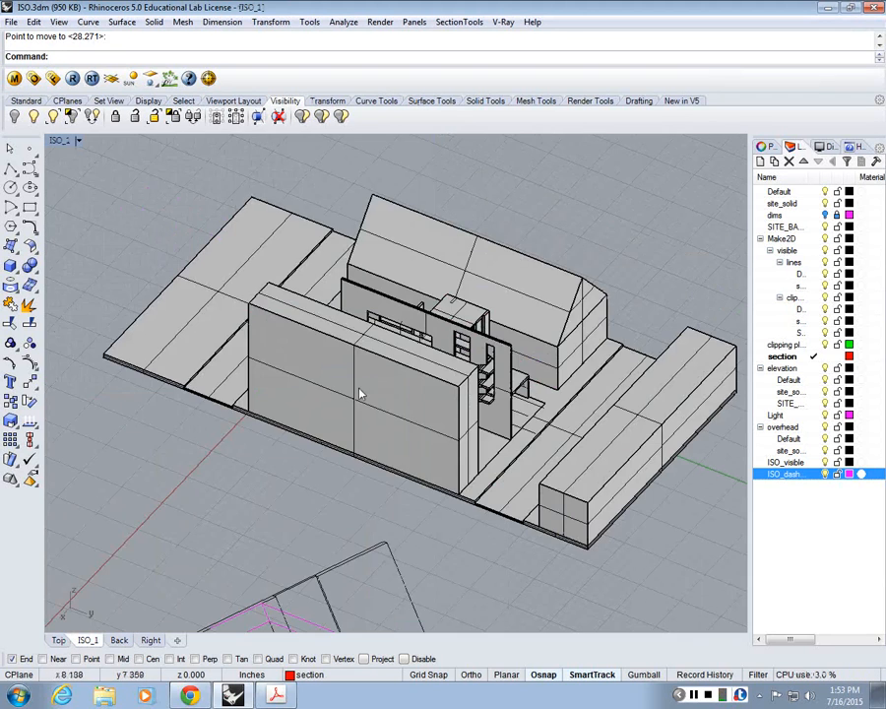
scroll(469, 338, "up", 5)
left_click(445, 319)
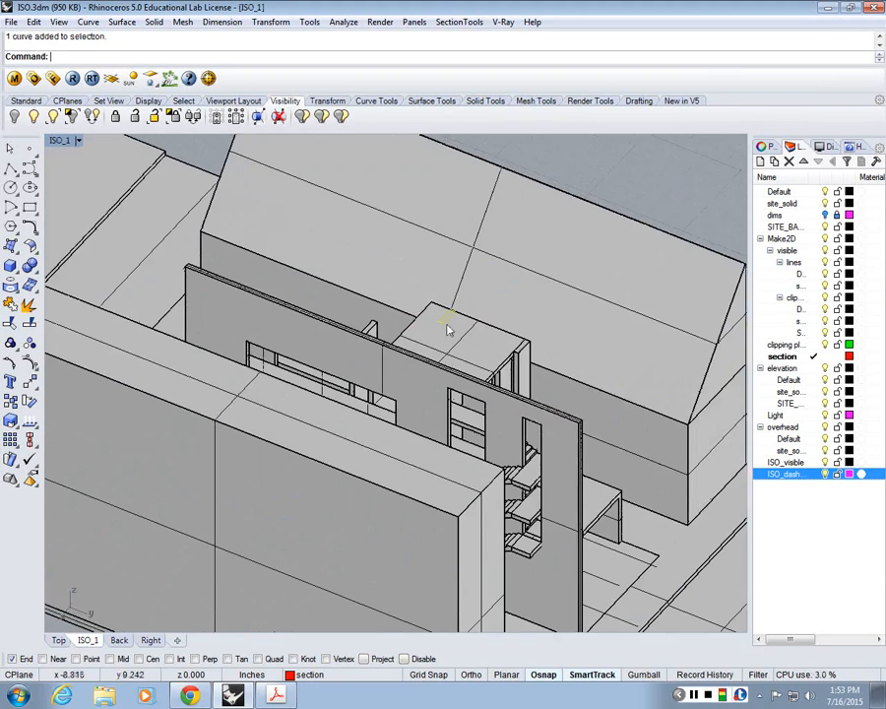
scroll(445, 330, "down", 5)
type("Se")
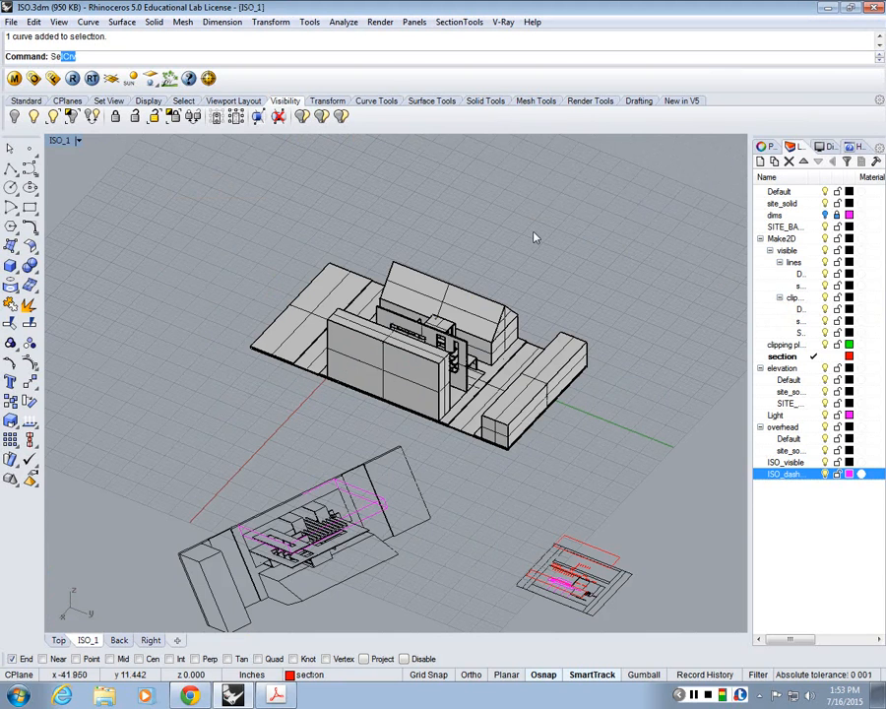
type("lCrv")
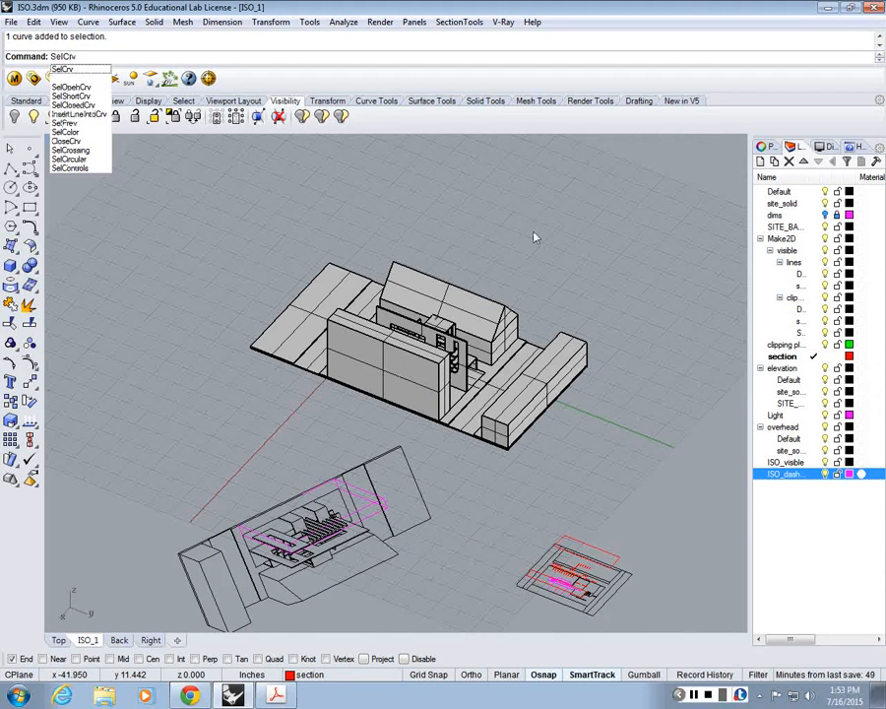
key("Return")
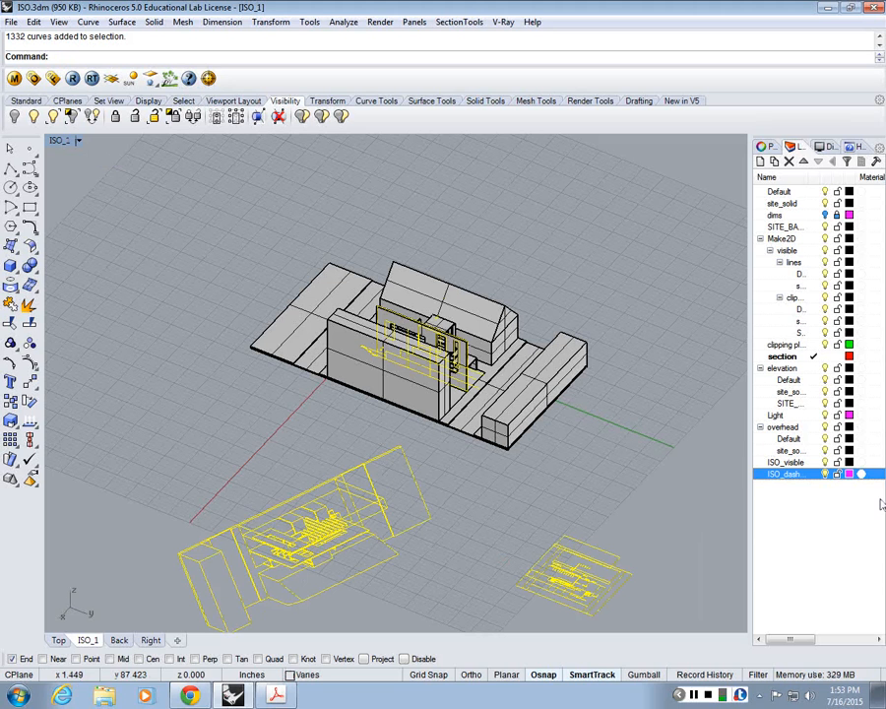
key("Escape")
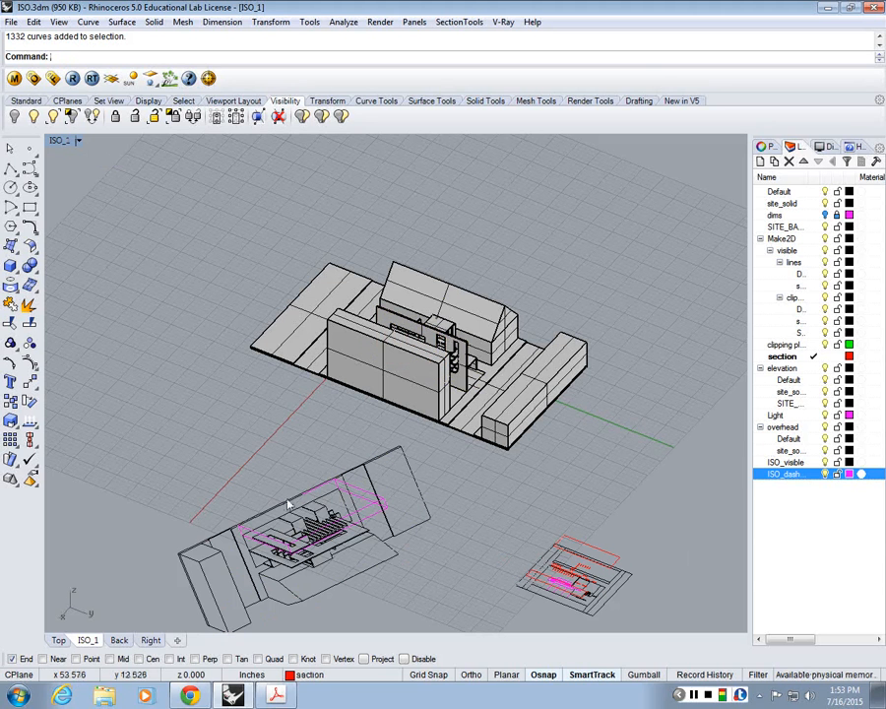
Step: Lock the ISO_visible and ISO_dashed layers and select all unlocked curves with SelCrv
left_click_drag(276, 489, 266, 480)
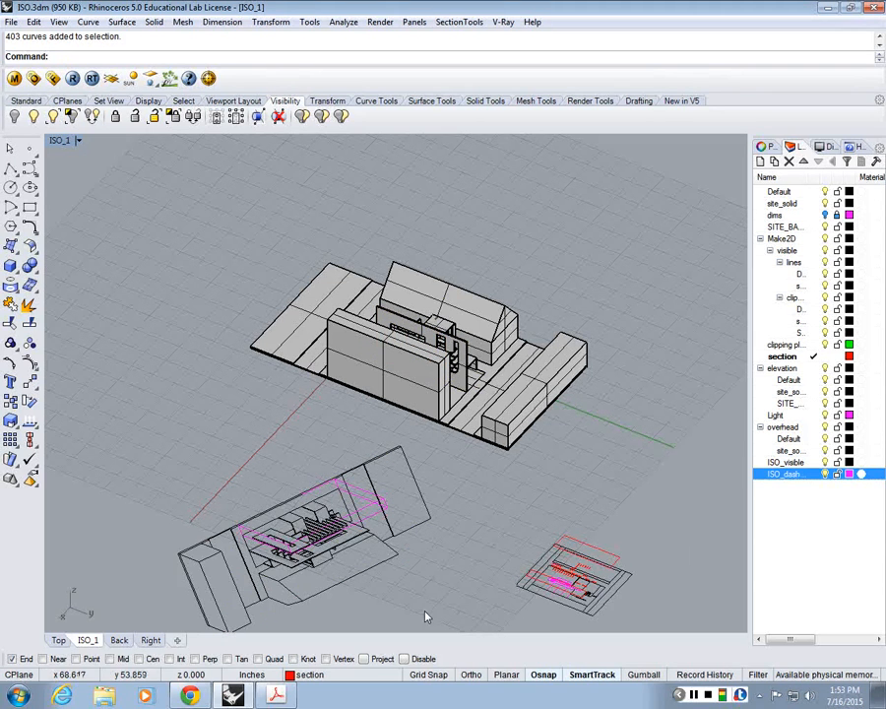
left_click_drag(426, 610, 207, 455)
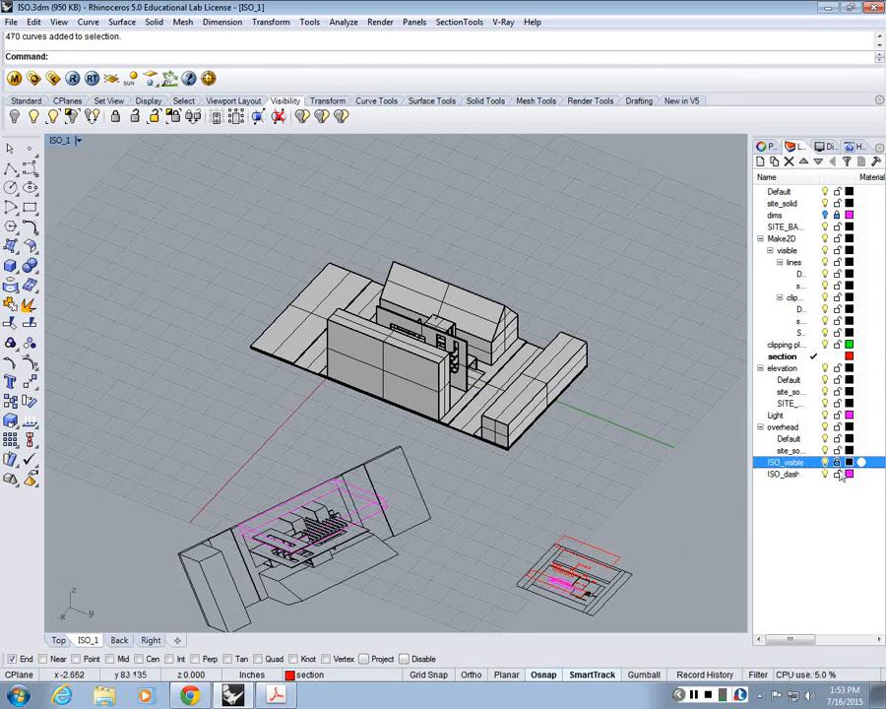
type("SelCrv")
key("Return")
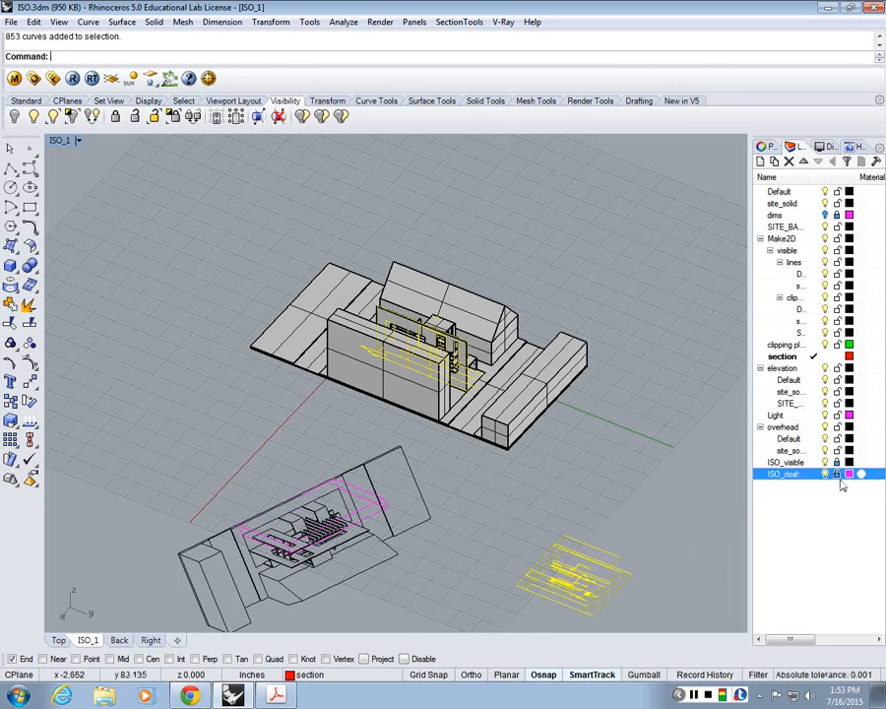
scroll(284, 254, "up", 6)
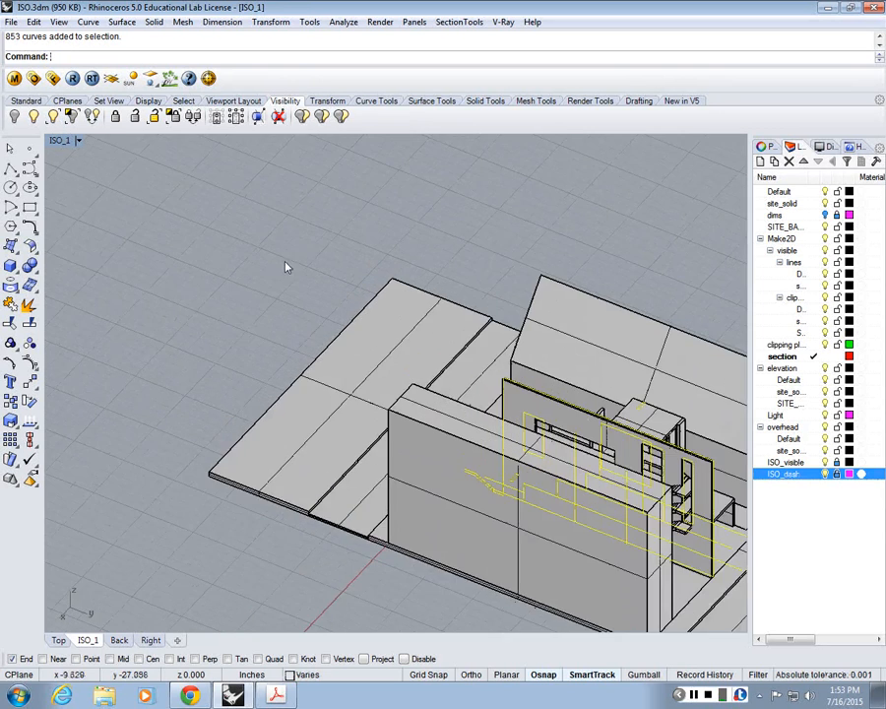
scroll(285, 264, "down", 4)
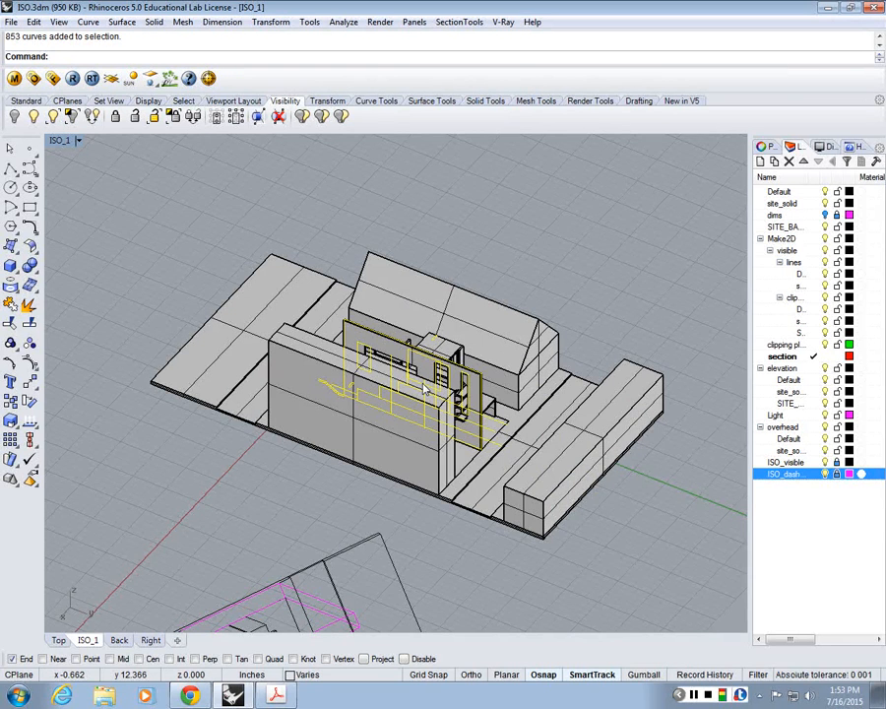
Step: Clear the curve selection, restore the four-viewport layout and maximize the Top viewport
key("Escape")
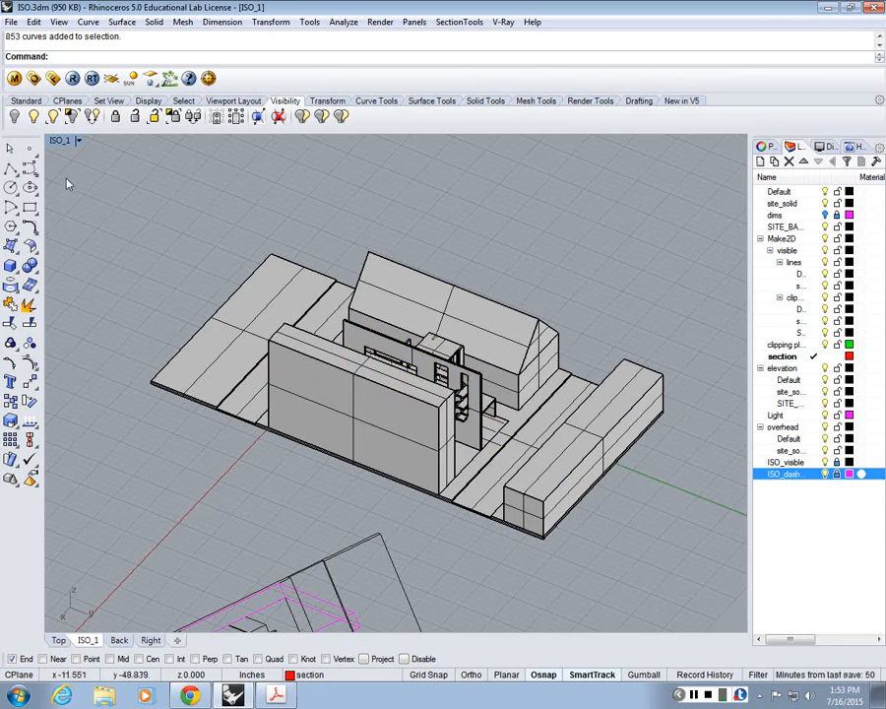
double_click(59, 139)
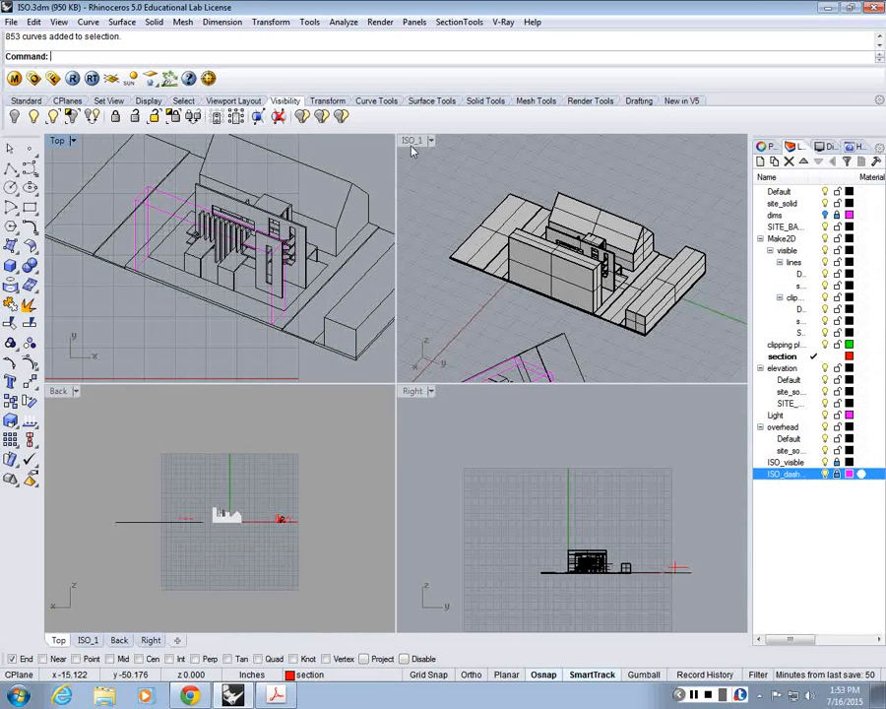
double_click(60, 144)
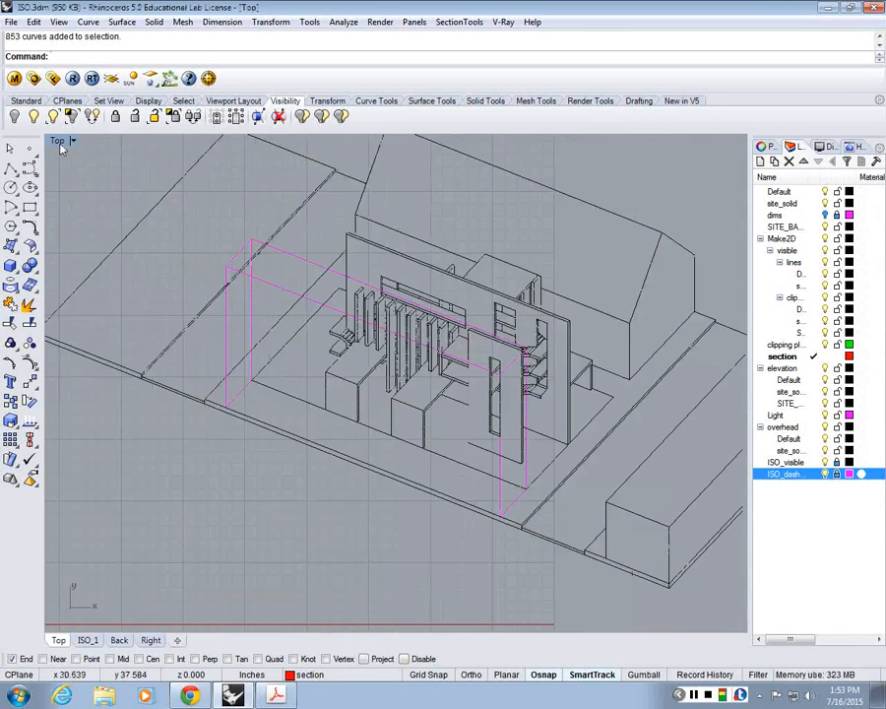
Step: Examine the isometric drawing's linework around the slotted wall, the vertical fins and the small stair with its landings
scroll(472, 364, "up", 6)
scroll(538, 440, "up", 3)
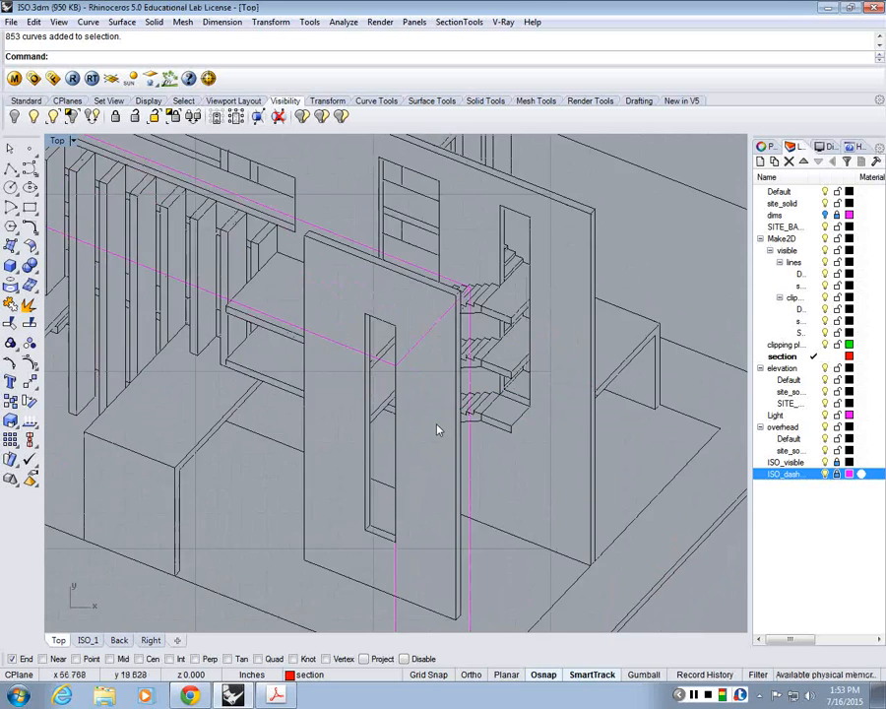
scroll(534, 418, "up", 2)
scroll(527, 419, "down", 6)
scroll(528, 421, "up", 2)
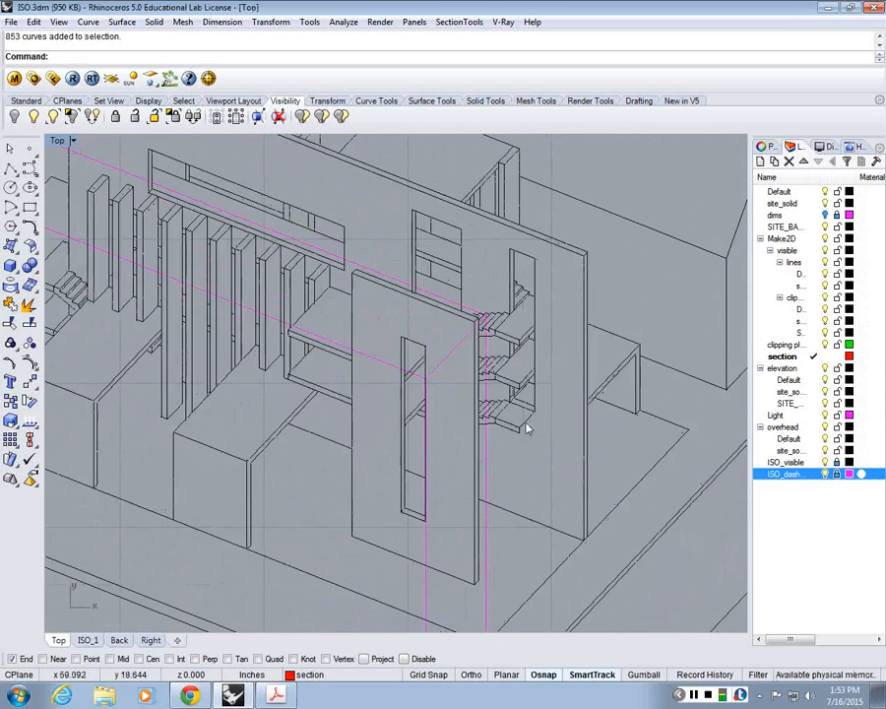
scroll(522, 422, "down", 4)
scroll(283, 430, "up", 3)
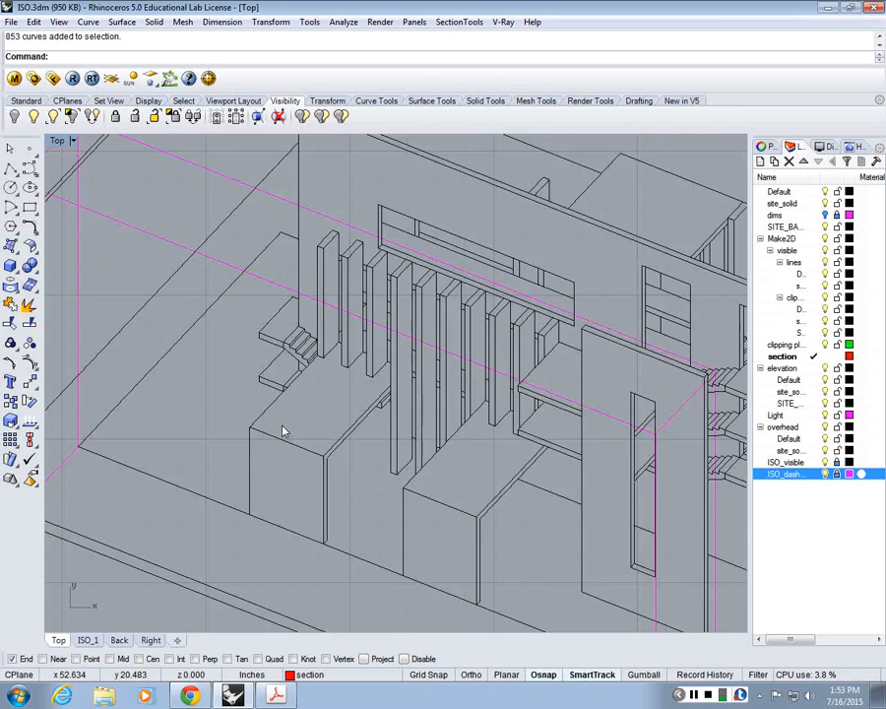
scroll(336, 365, "up", 2)
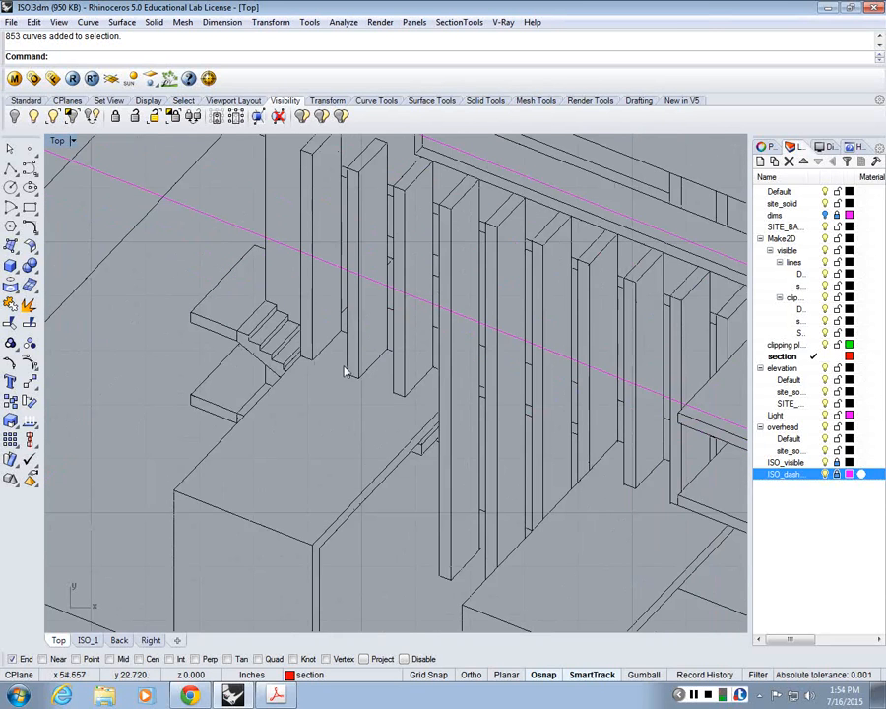
scroll(345, 372, "down", 5)
right_click_drag(355, 508, 339, 403)
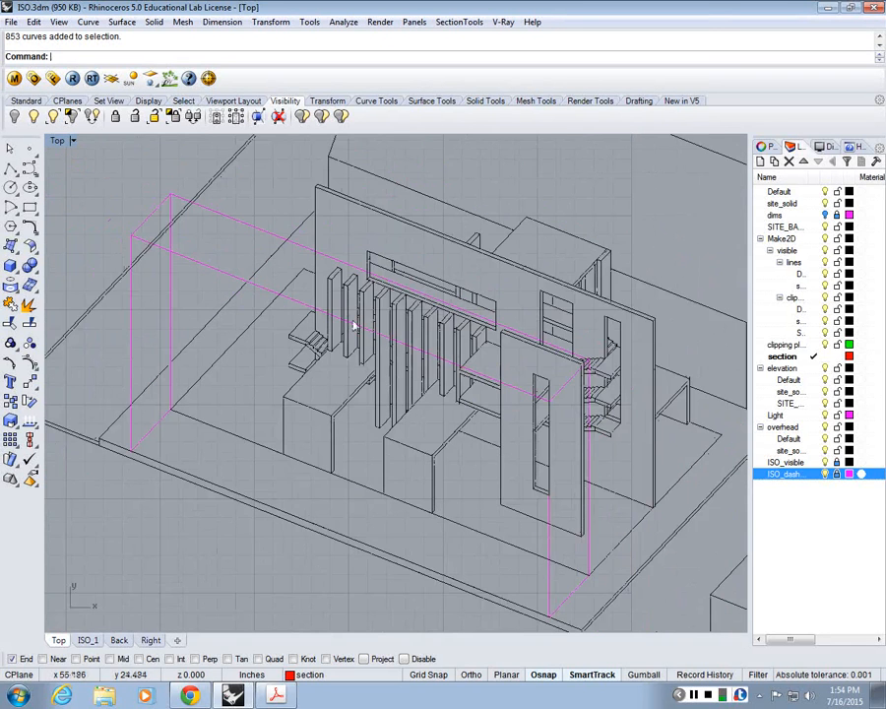
scroll(276, 419, "up", 4)
scroll(282, 404, "up", 3)
right_click_drag(286, 392, 402, 299)
scroll(414, 299, "down", 3)
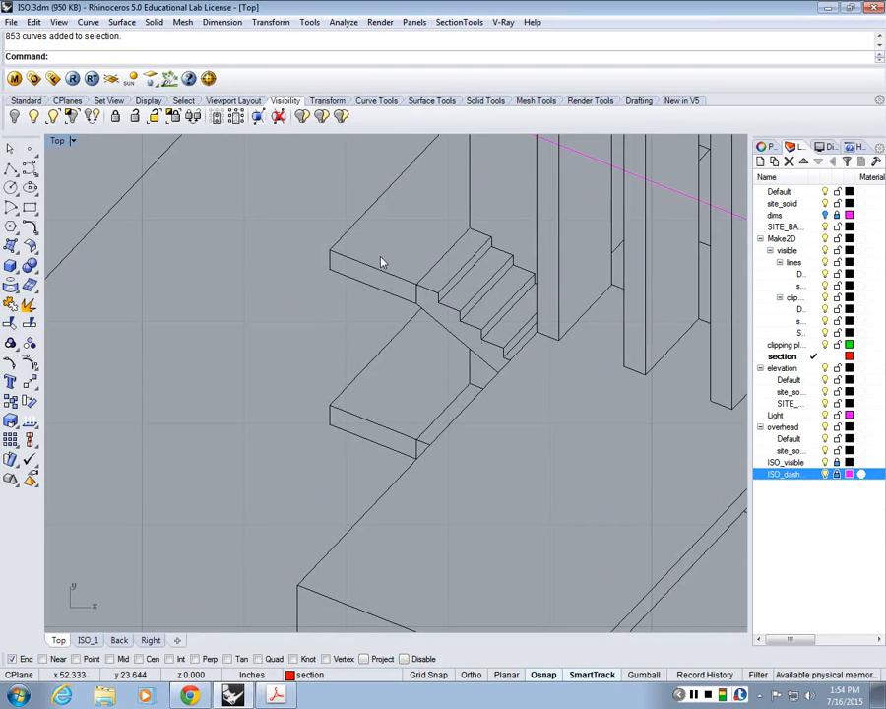
scroll(394, 311, "up", 3)
right_click_drag(444, 288, 433, 297)
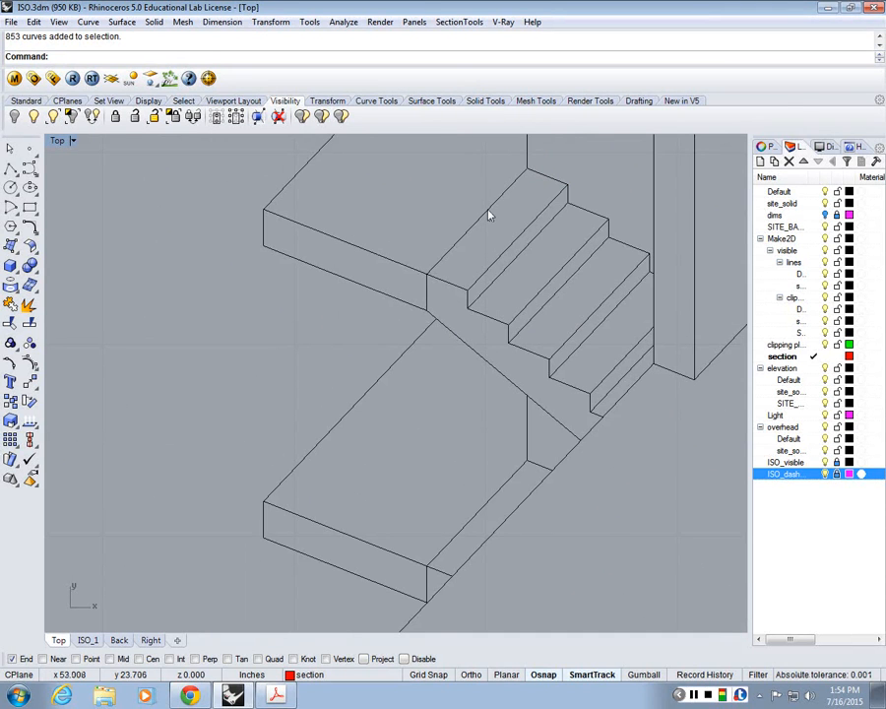
scroll(490, 216, "down", 3)
Step: Unlock the ISO_visible layer and delete the seam lines between the small stair's upper landing and its first step
left_click(843, 463)
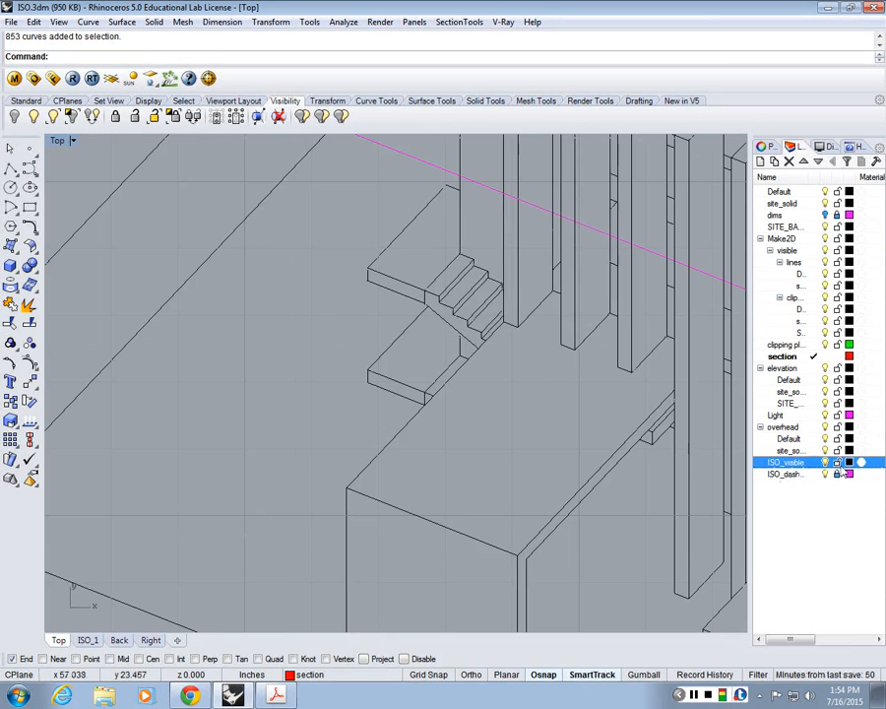
scroll(442, 216, "up", 5)
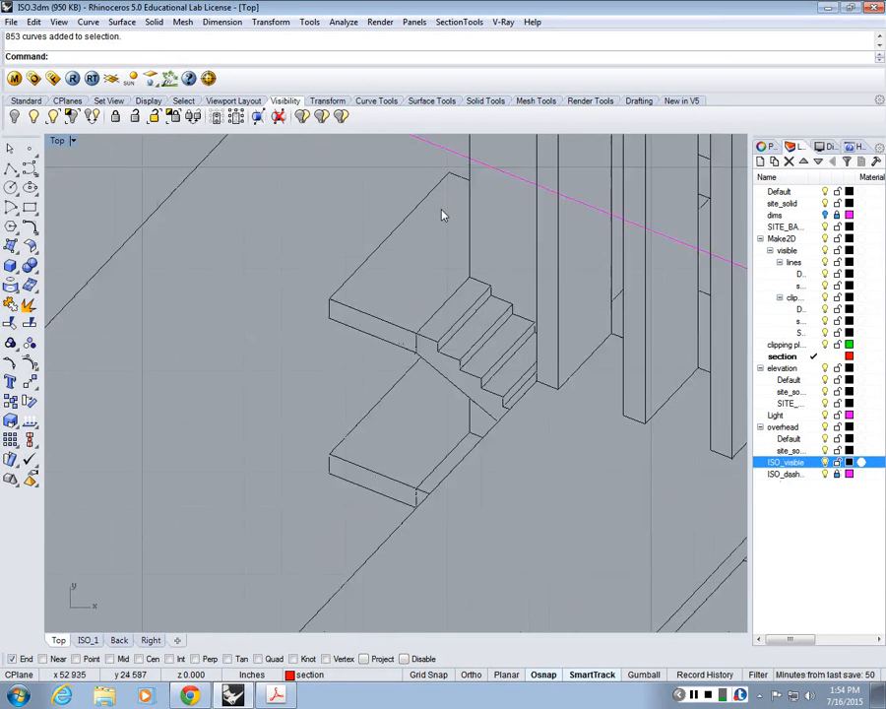
left_click(455, 359)
key("Delete")
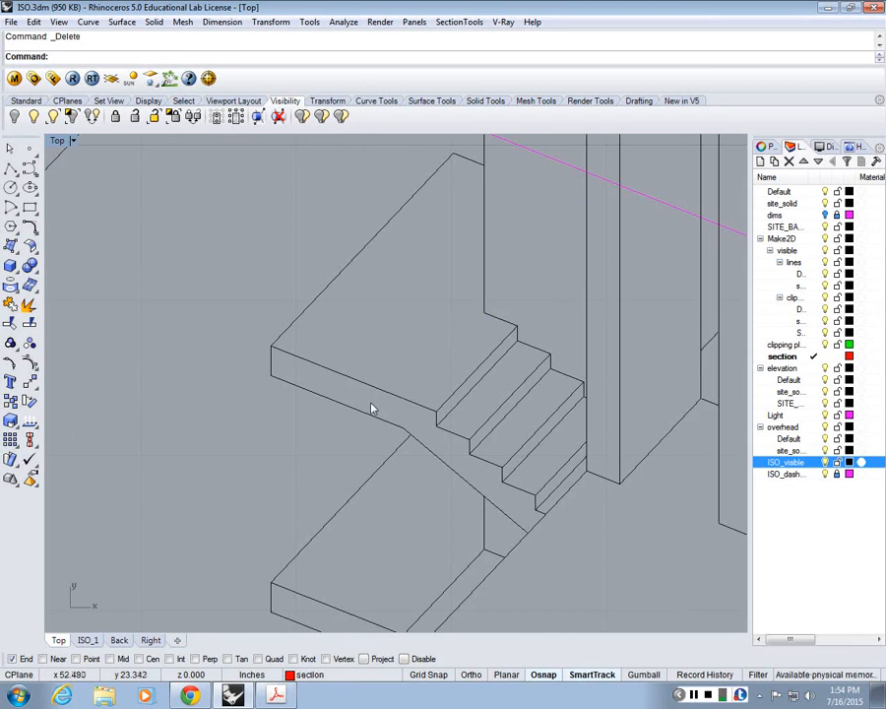
Step: Delete the two extra seam lines at the outer end of the small stair's lower landing, beside the adjoining block
scroll(463, 251, "down", 6)
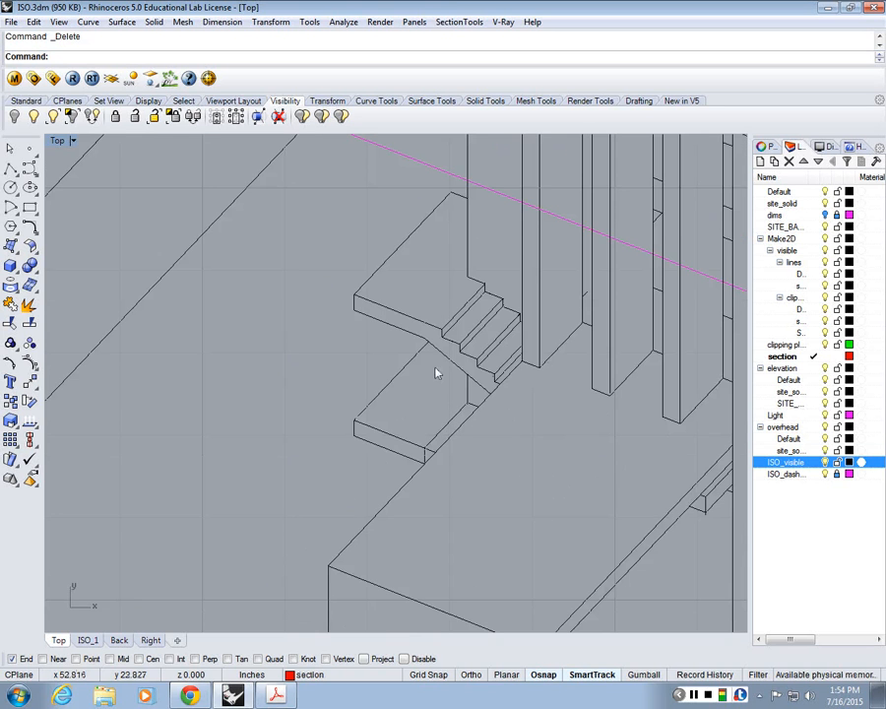
scroll(428, 439, "up", 6)
left_click(456, 414)
key("Delete")
left_click(433, 456)
key("Delete")
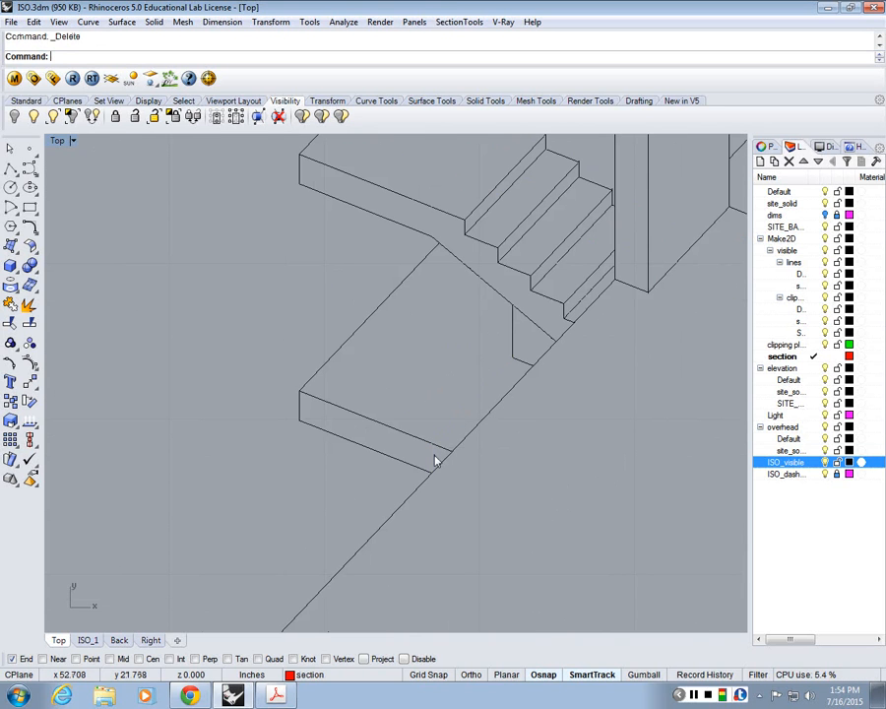
Step: Examine the stair flights and landings beside the slotted wall for extra seam lines, down to the lowest landing
scroll(434, 455, "down", 10)
right_click_drag(504, 492, 406, 303)
right_click_drag(598, 292, 437, 236)
scroll(436, 236, "up", 4)
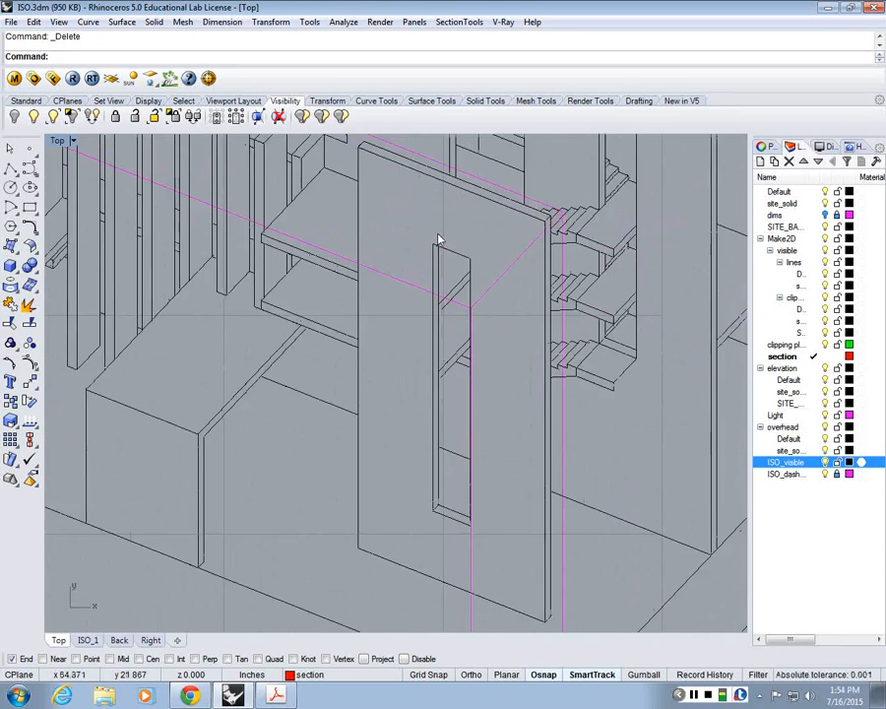
right_click_drag(530, 285, 538, 364)
scroll(546, 371, "up", 5)
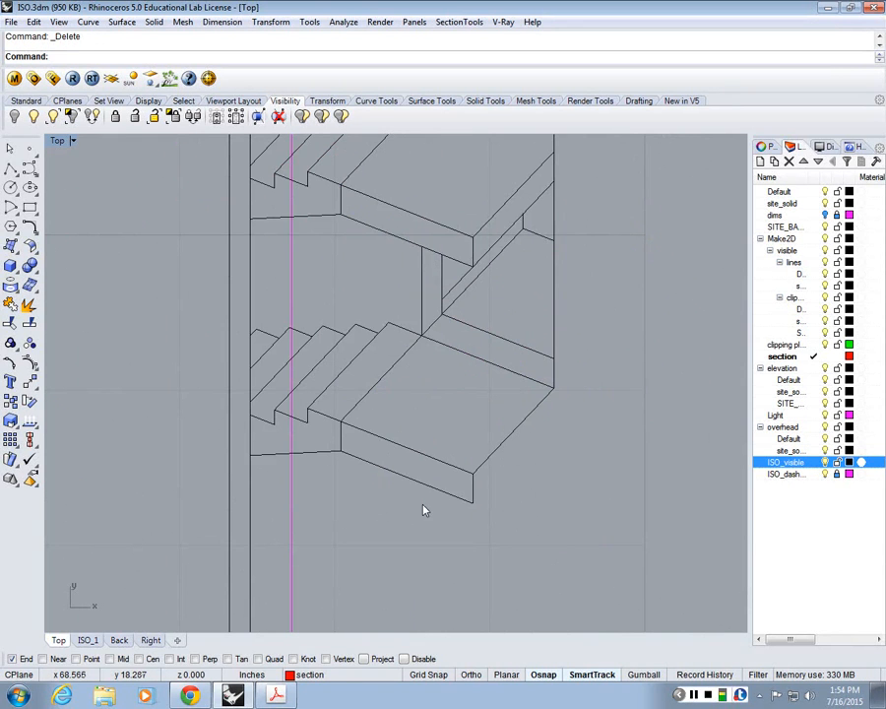
scroll(459, 522, "down", 4)
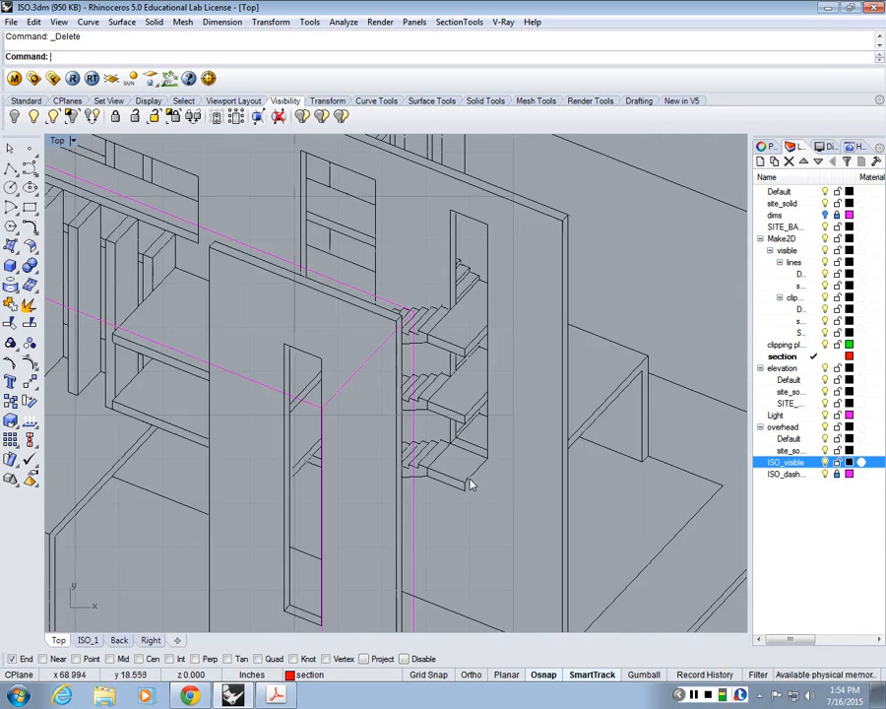
scroll(471, 484, "up", 5)
scroll(524, 462, "down", 2)
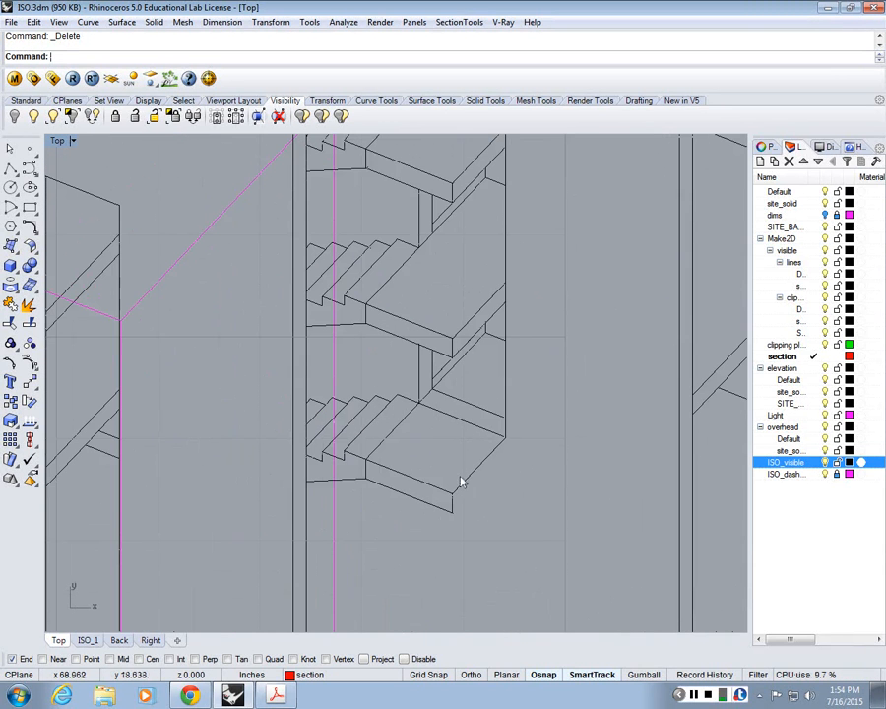
scroll(456, 514, "up", 3)
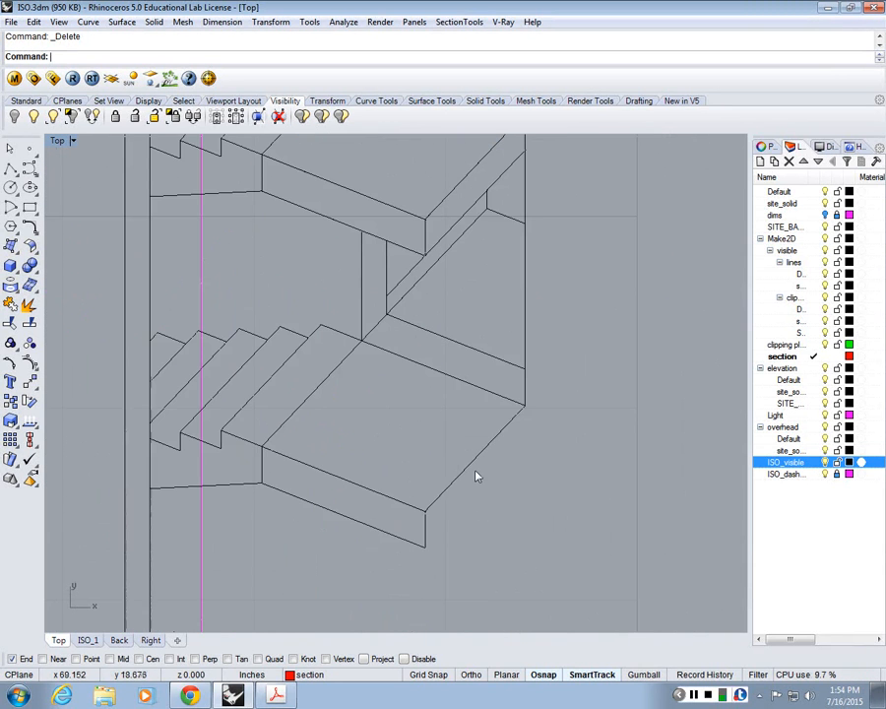
Step: Copy the lowest landing's outer diagonal top edge down to the lower end of the landing's front corner line
left_click(472, 475)
type("Cop")
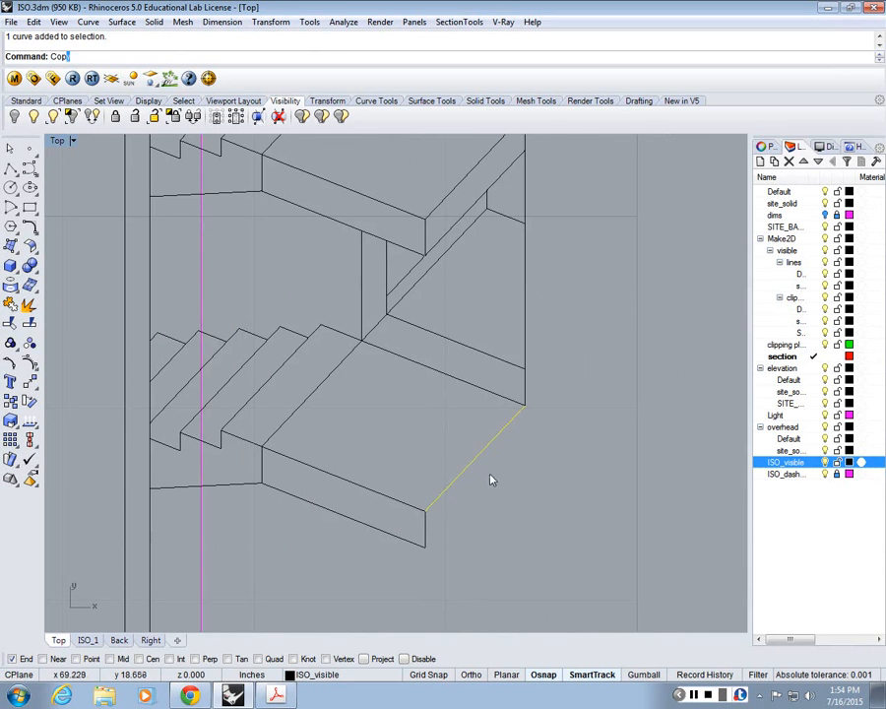
type("y")
key("Return")
left_click(425, 510)
left_click(426, 543)
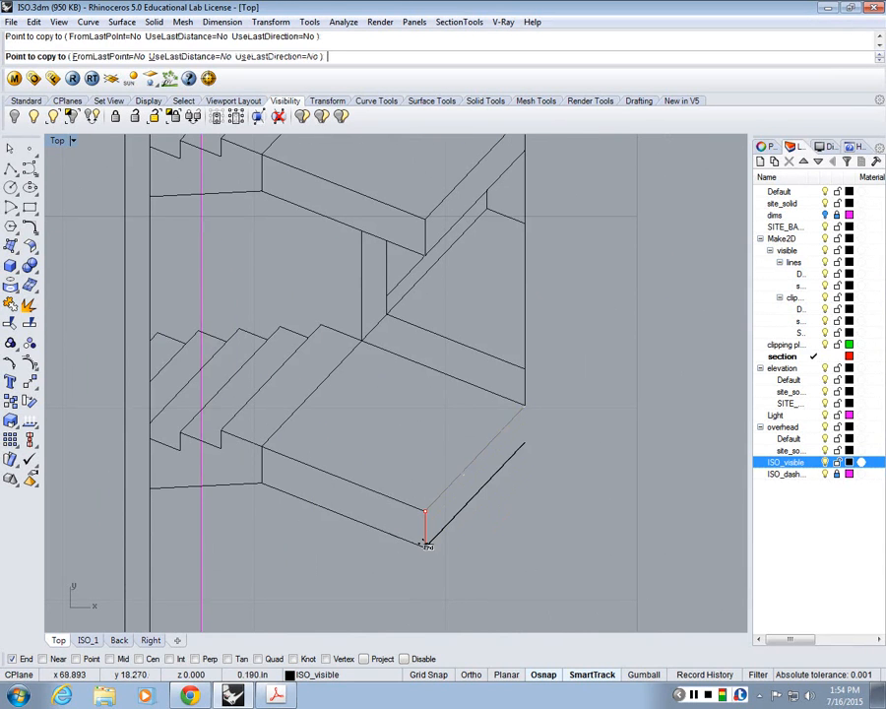
key("Return")
type("F")
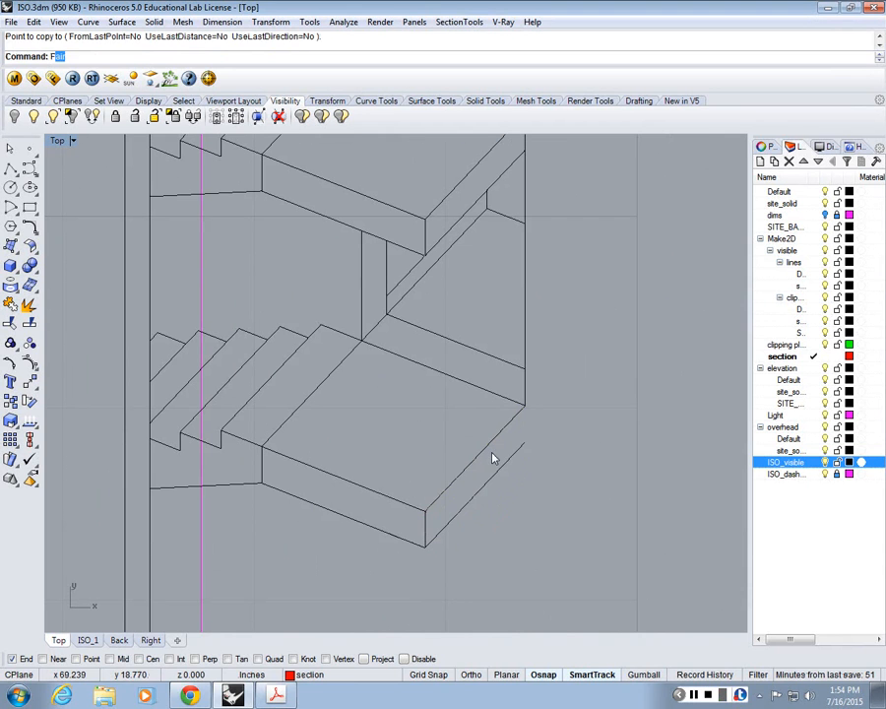
key("Return")
left_click(515, 460)
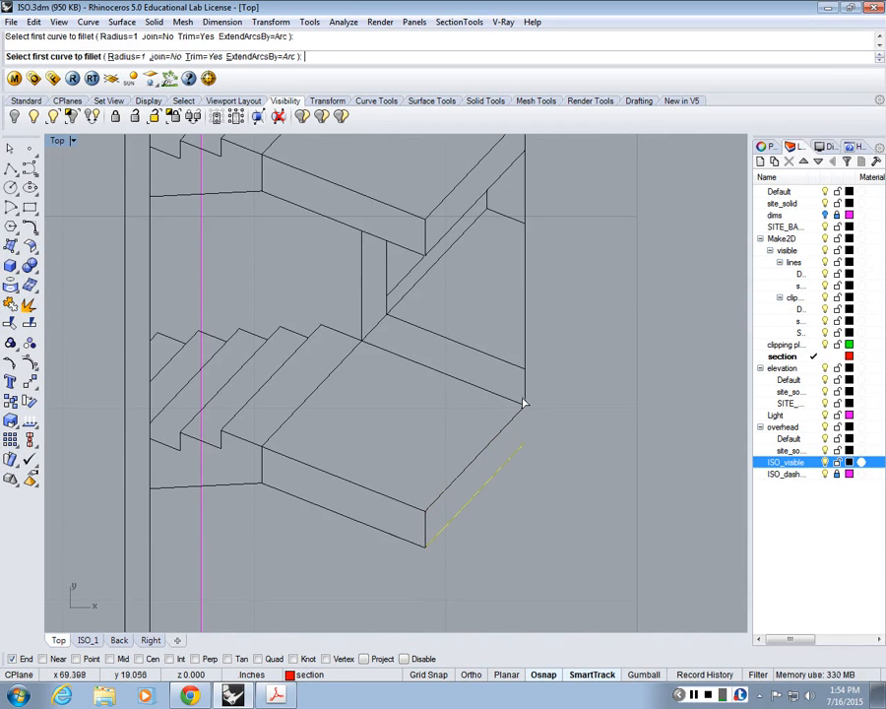
key("ctrl+z")
Step: Make ISO_visible the current layer and fillet the copied landing edge with the vertical line at the outer corner, using radius 0
type("Fillet")
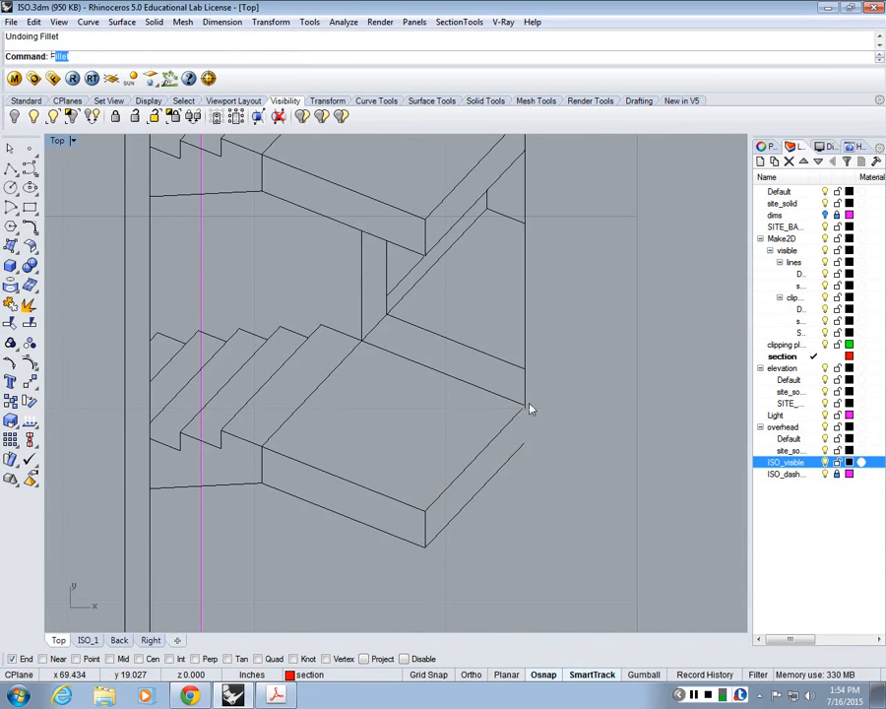
key("Return")
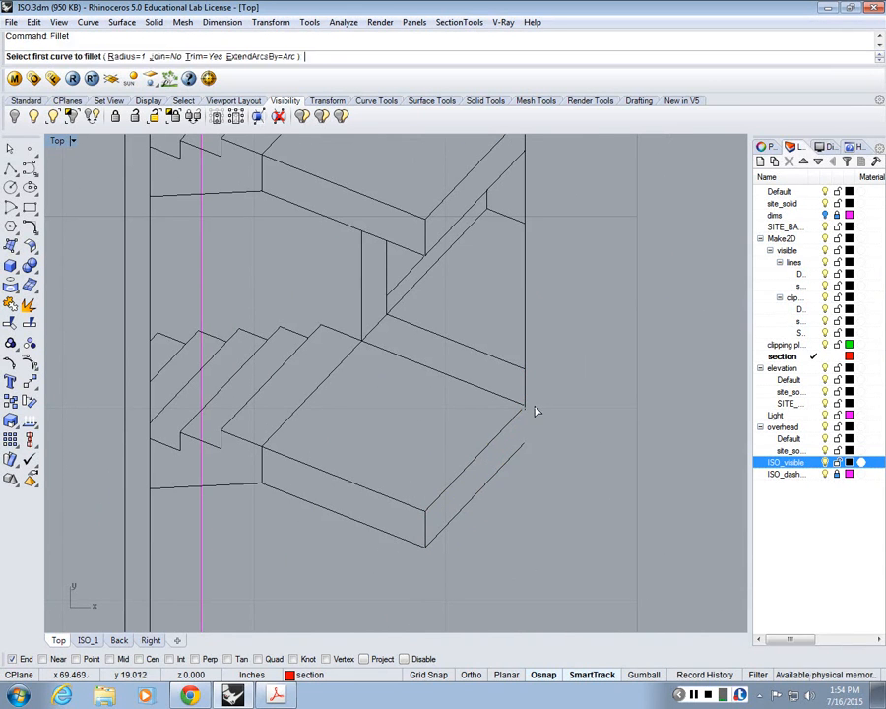
left_click(123, 56)
type("0")
key("Return")
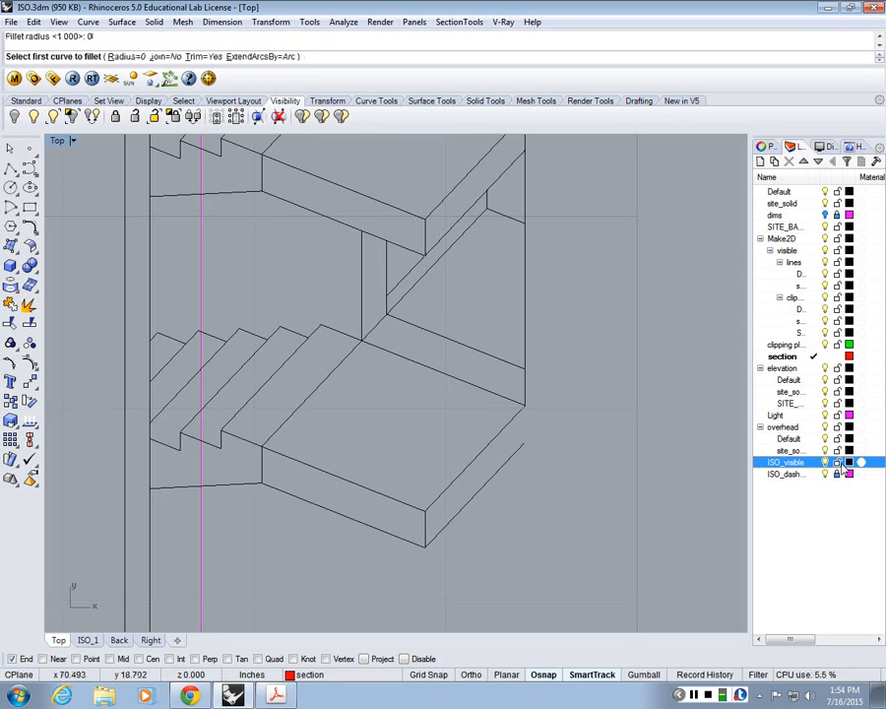
left_click(813, 462)
left_click(524, 453)
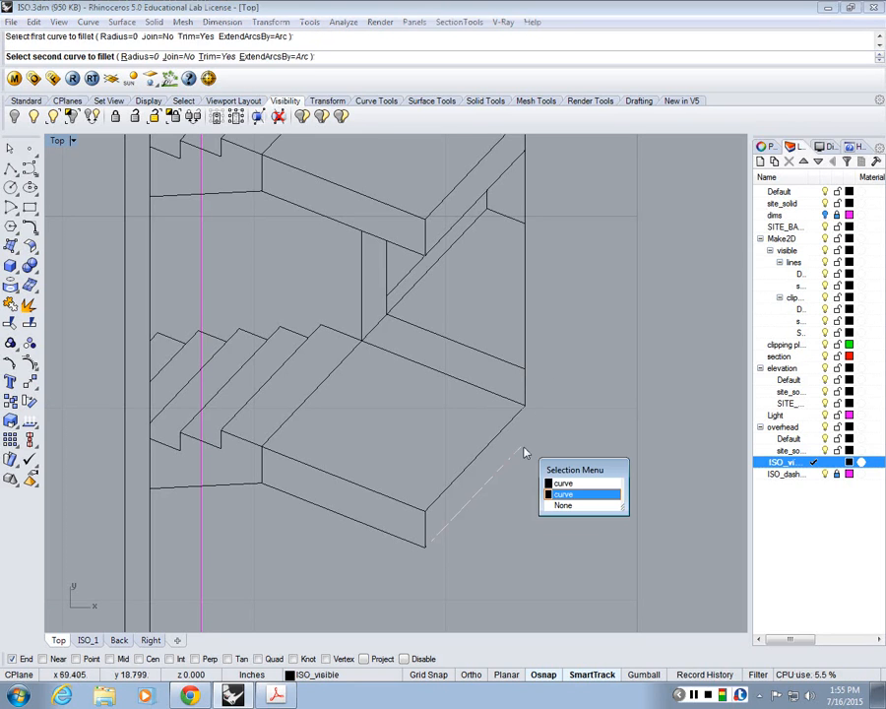
left_click(563, 493)
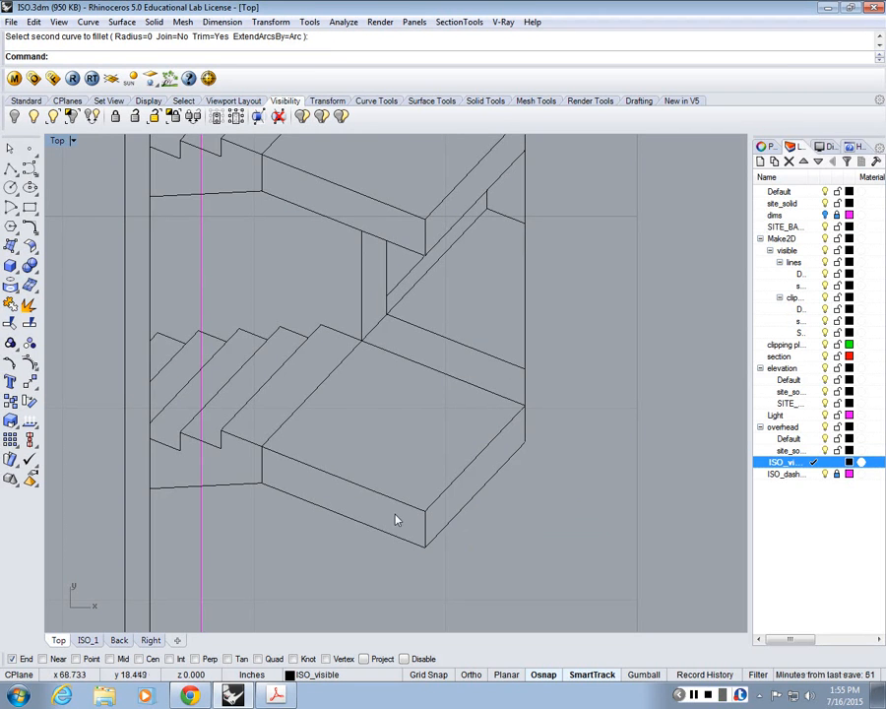
Step: Delete the short vertical seam line between the lowest landing's front face and its stair flight
scroll(504, 466, "down", 5)
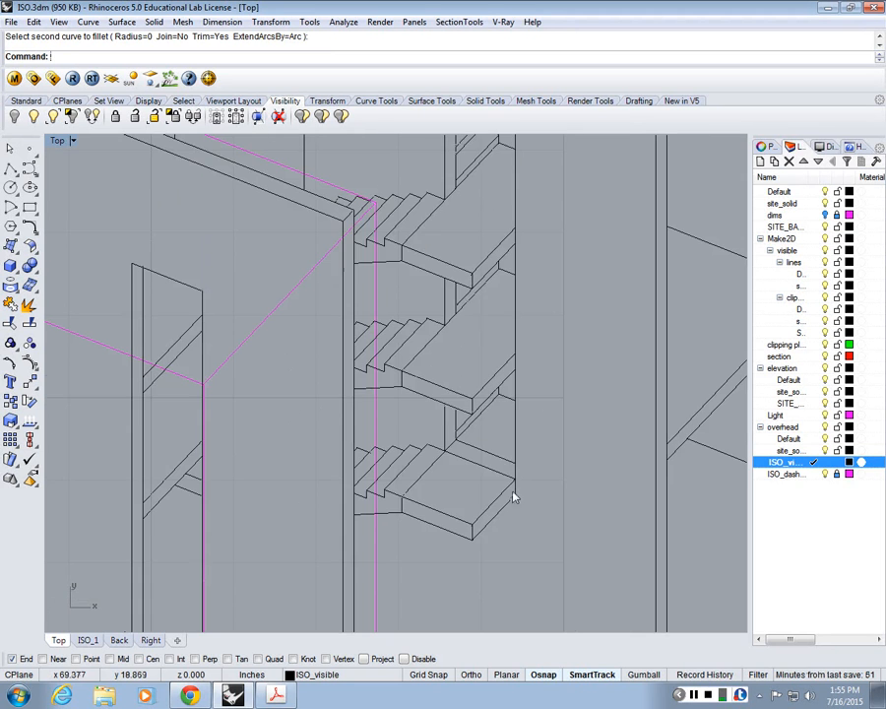
scroll(514, 494, "up", 4)
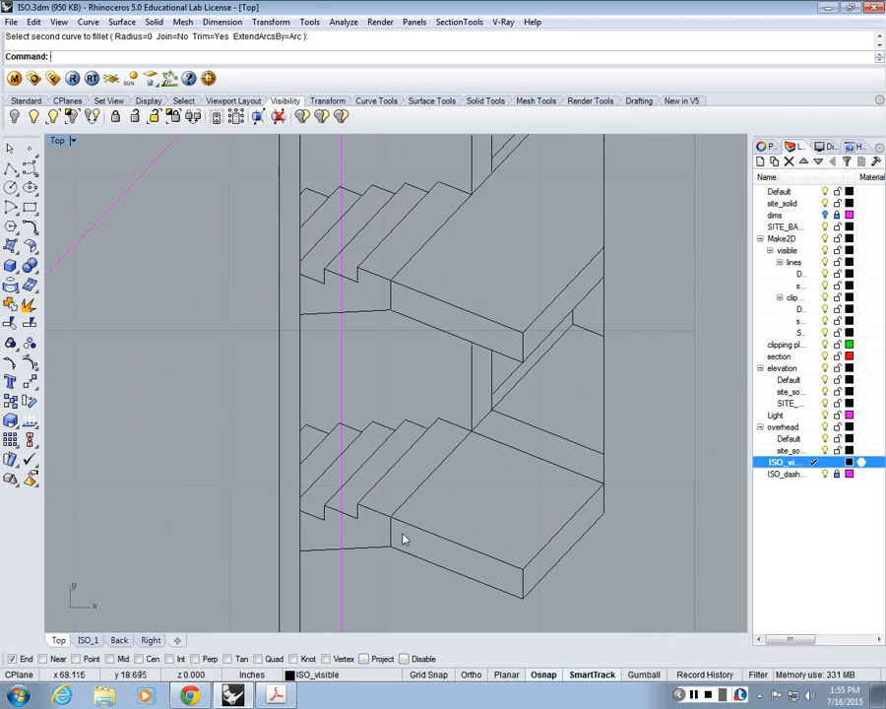
left_click(393, 533)
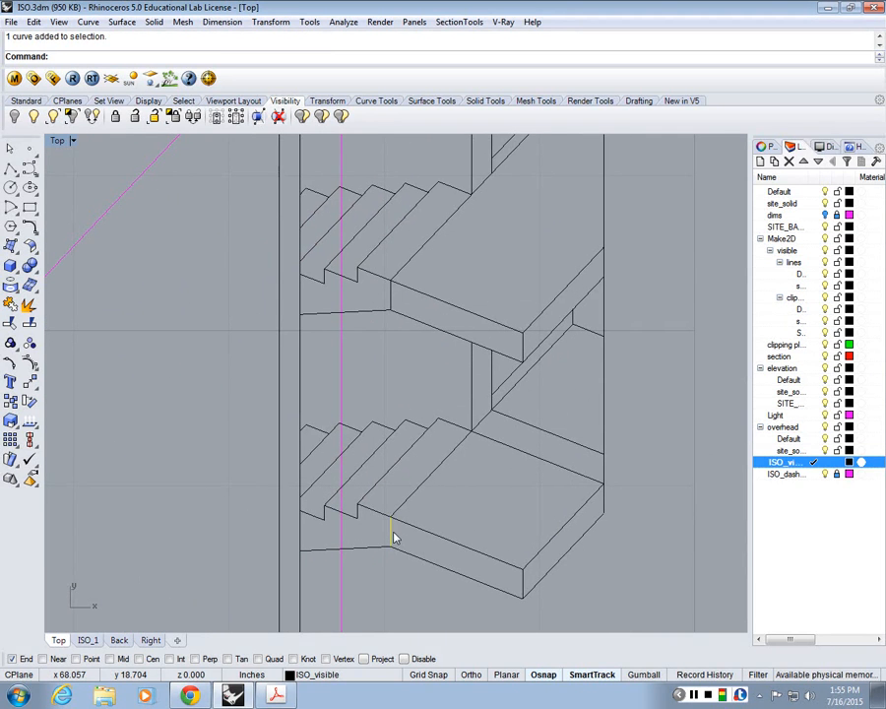
key("Delete")
left_click(426, 490)
key("Delete")
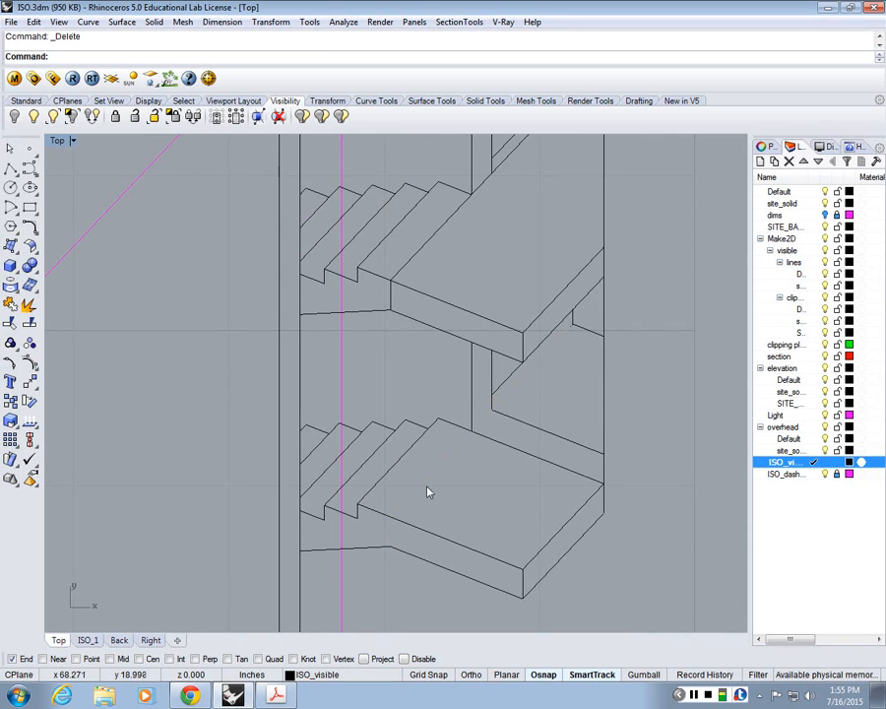
key("ctrl+z")
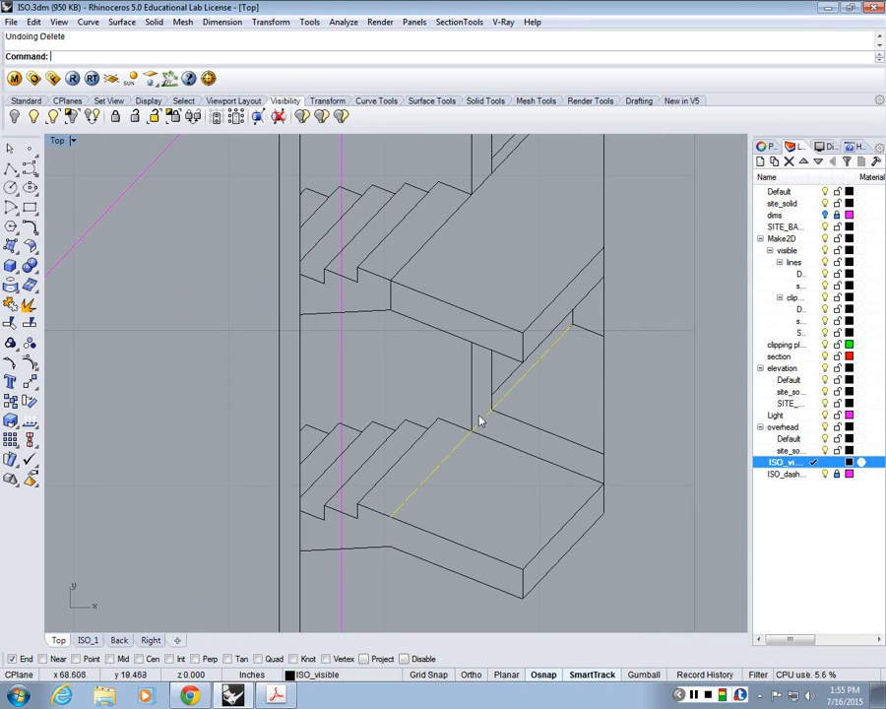
key("Delete")
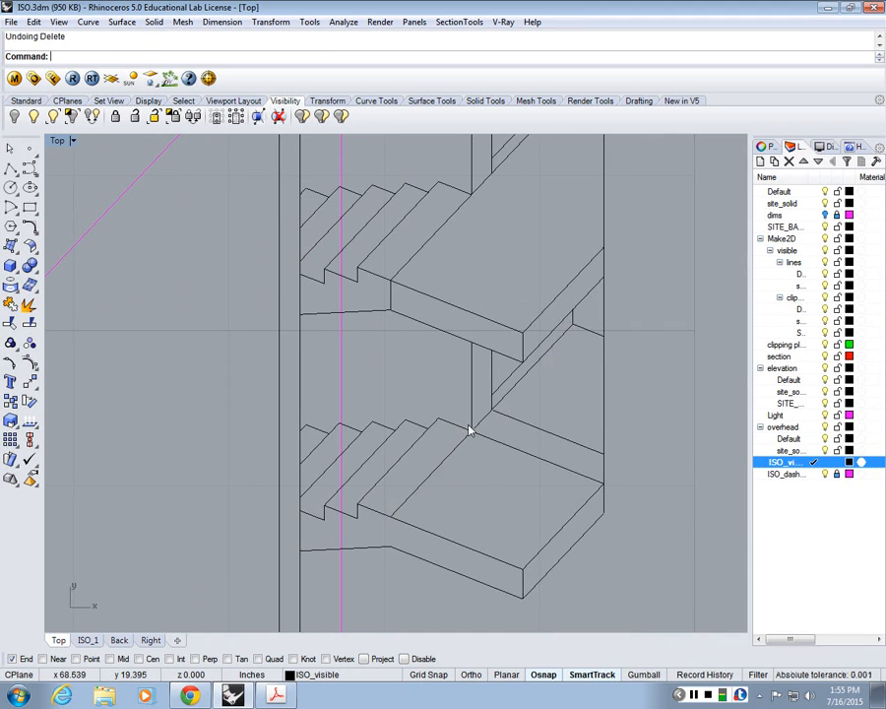
Step: Trim away the diagonal seam across the lowest landing and the two extra parallel lines along its back edge
type("tri")
key("Return")
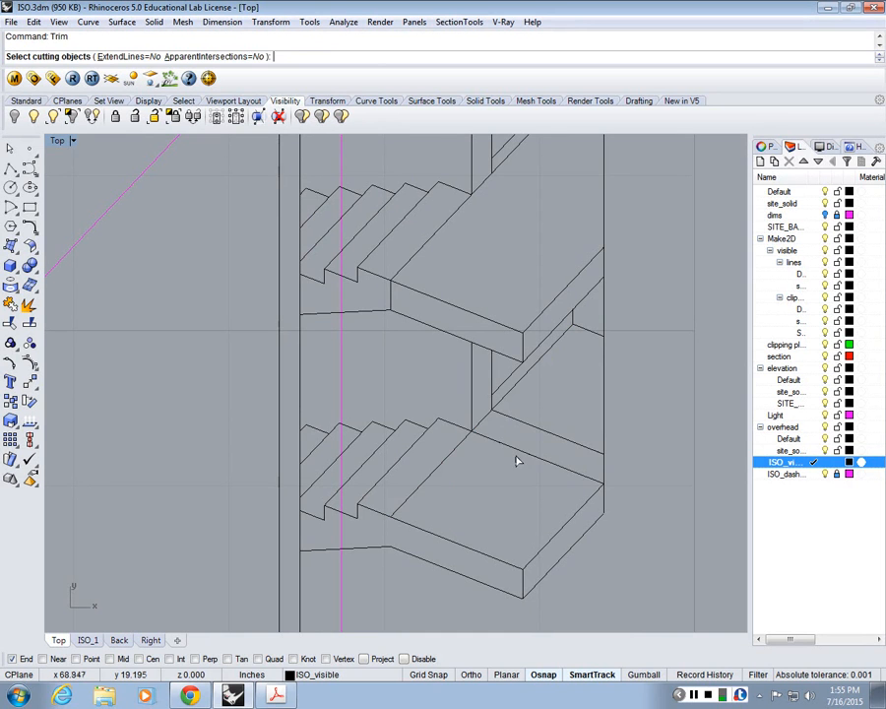
left_click(516, 461)
key("Return")
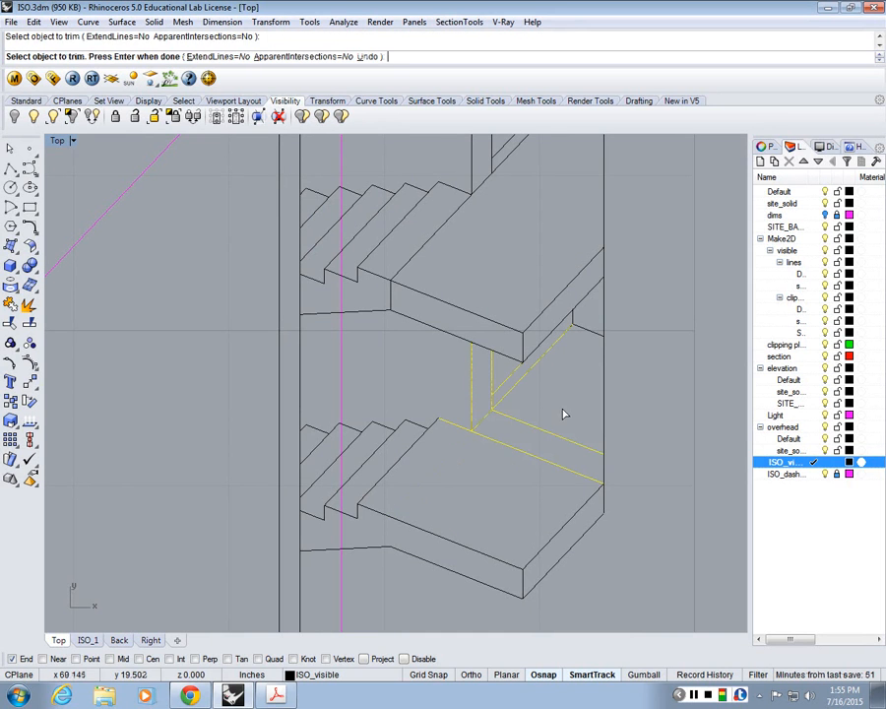
left_click(552, 460)
key("Return")
Step: Delete the seam lines where the two landings above the lowest one meet their stair flights
scroll(552, 482, "down", 1)
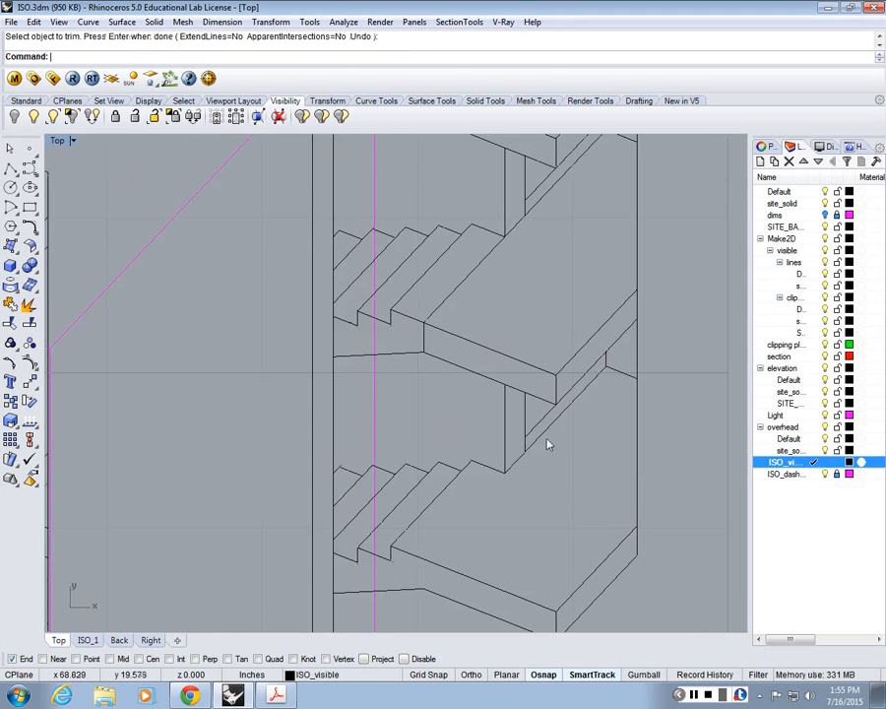
scroll(562, 428, "down", 1)
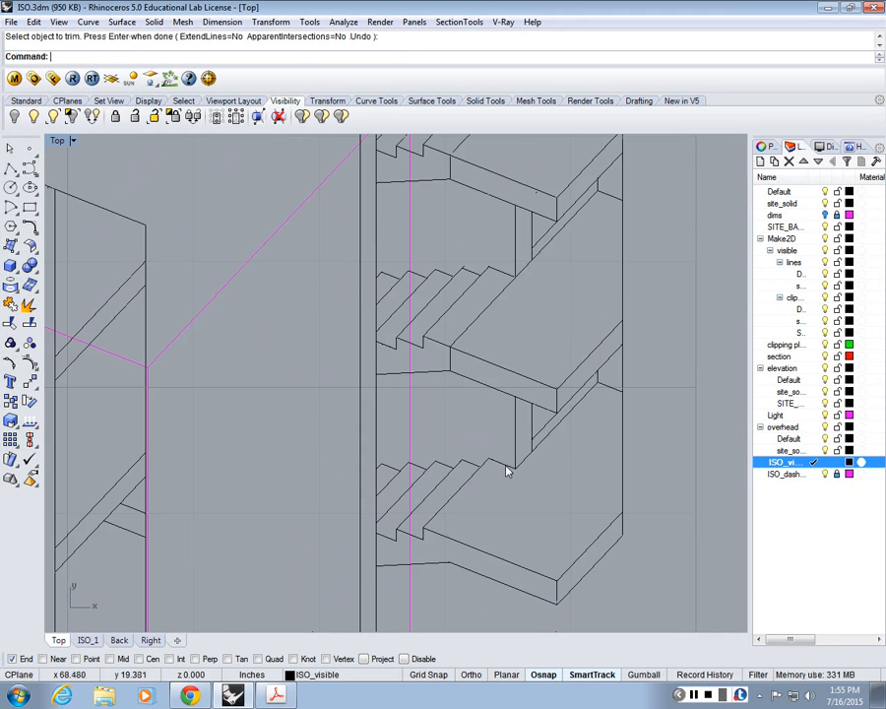
scroll(487, 495, "up", 1)
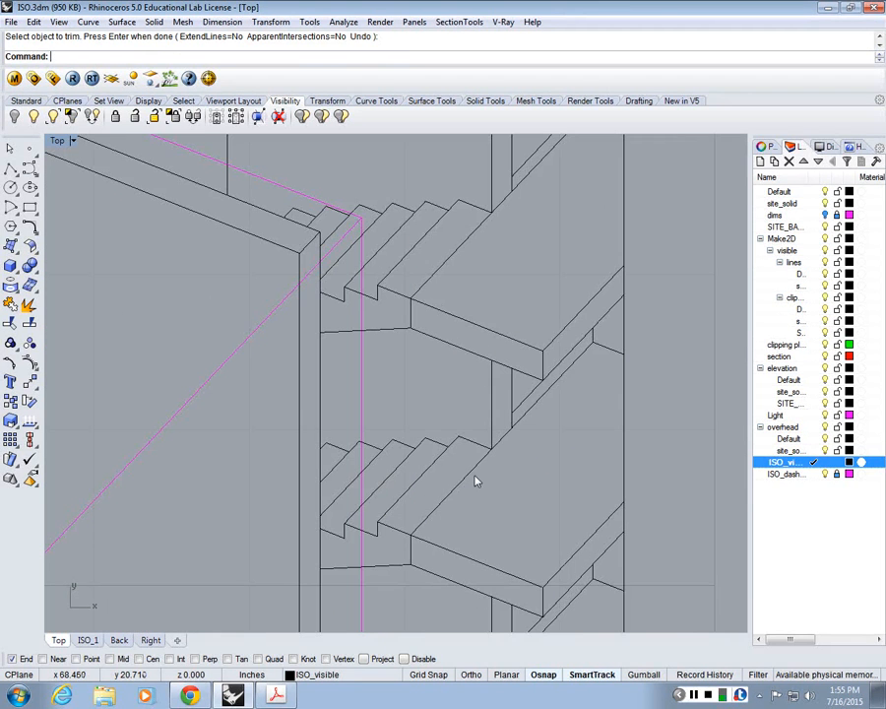
left_click(470, 545)
key("Delete")
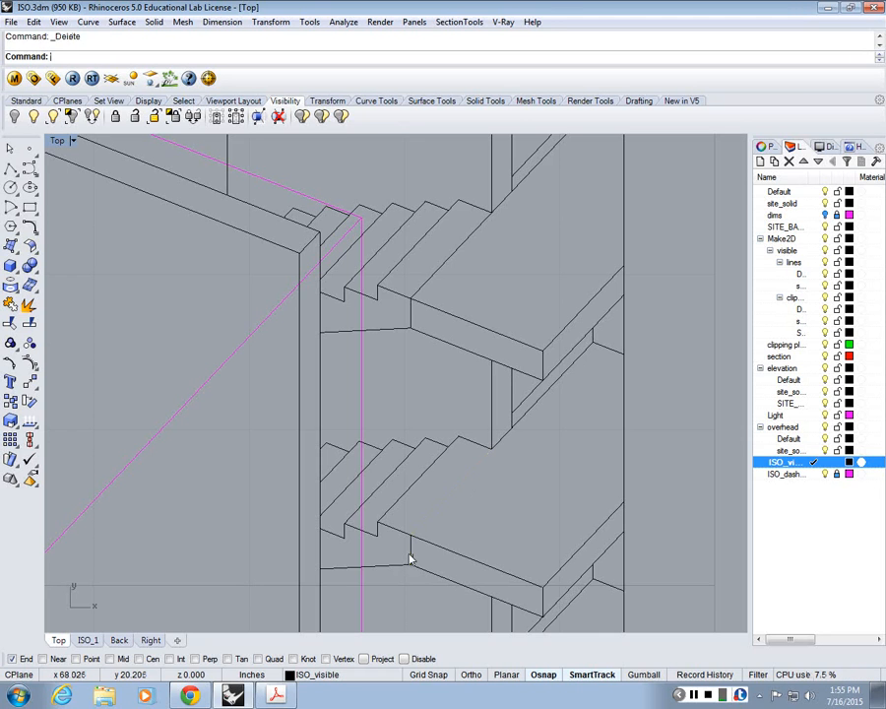
left_click(442, 275)
key("Delete")
Step: Trim away the diagonal seam across the rear block's roof, from the corner of its recessed opening to the far roof edge
scroll(498, 320, "down", 3)
scroll(463, 376, "up", 3)
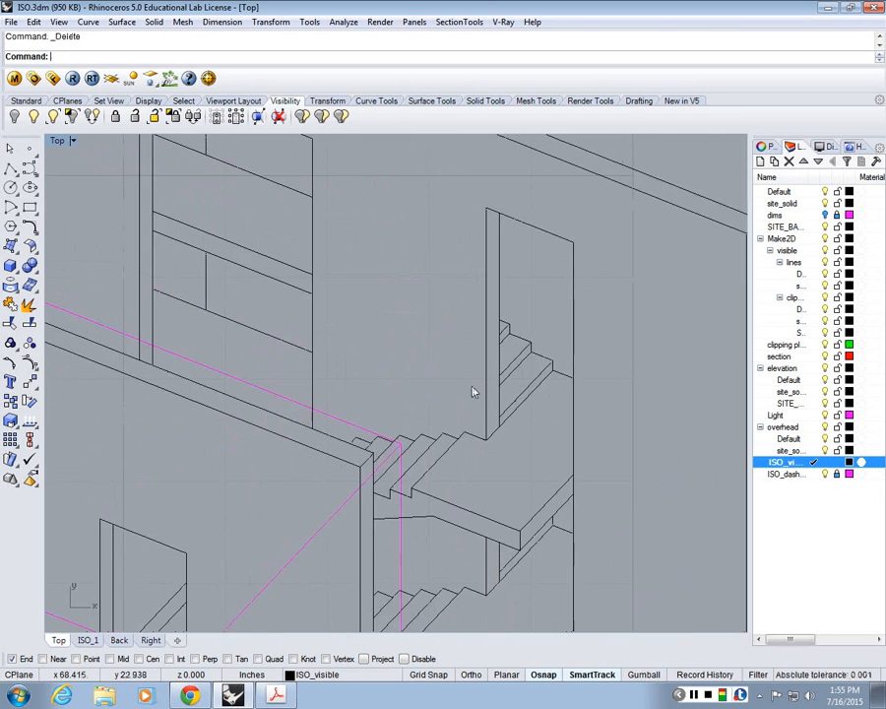
scroll(458, 374, "down", 2)
scroll(458, 374, "down", 3)
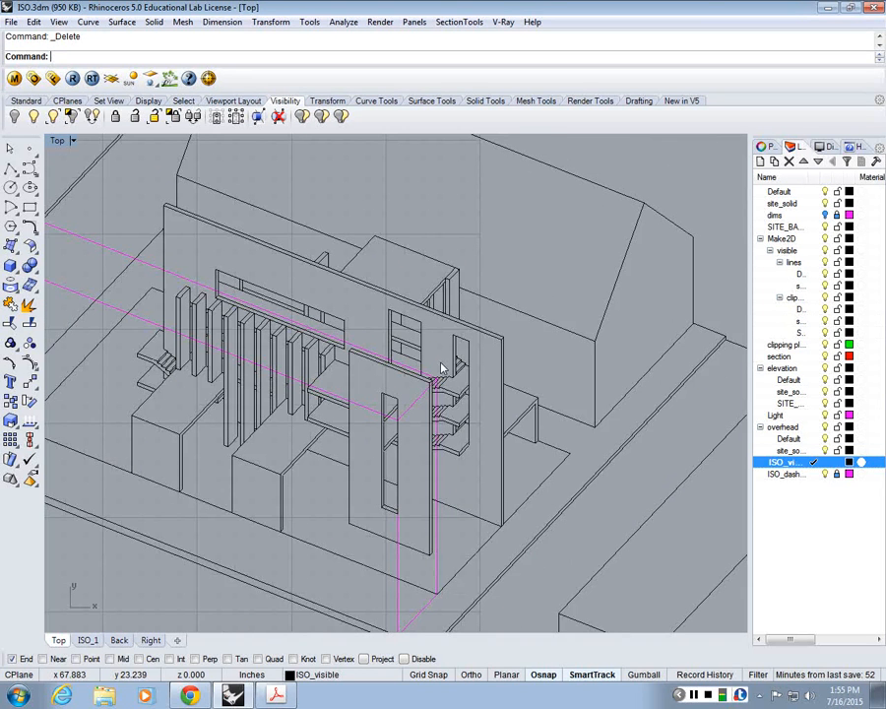
scroll(361, 279, "up", 4)
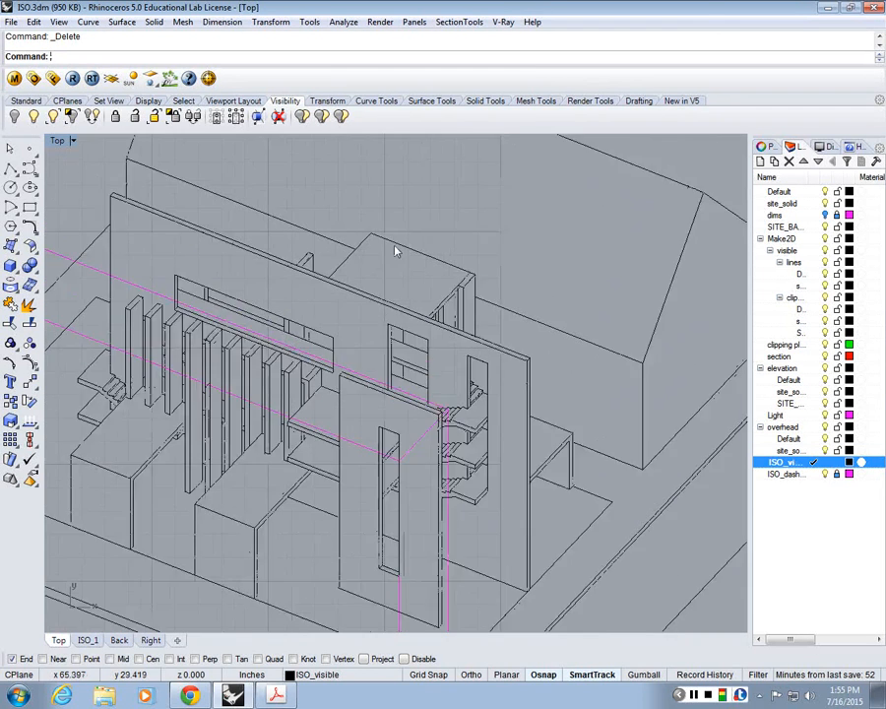
scroll(518, 320, "up", 4)
left_click_drag(514, 319, 451, 346)
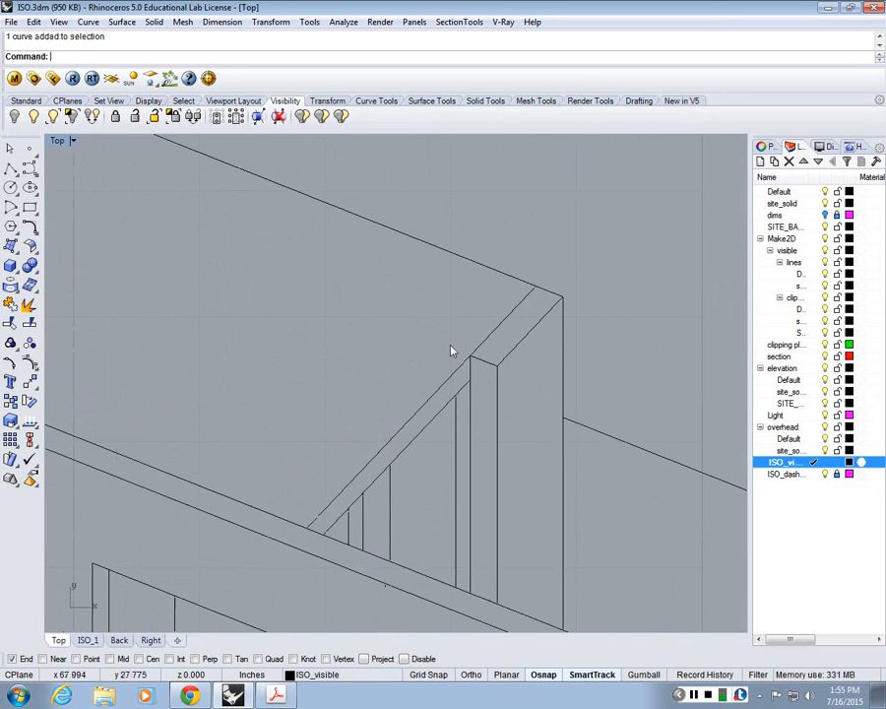
scroll(479, 316, "up", 2)
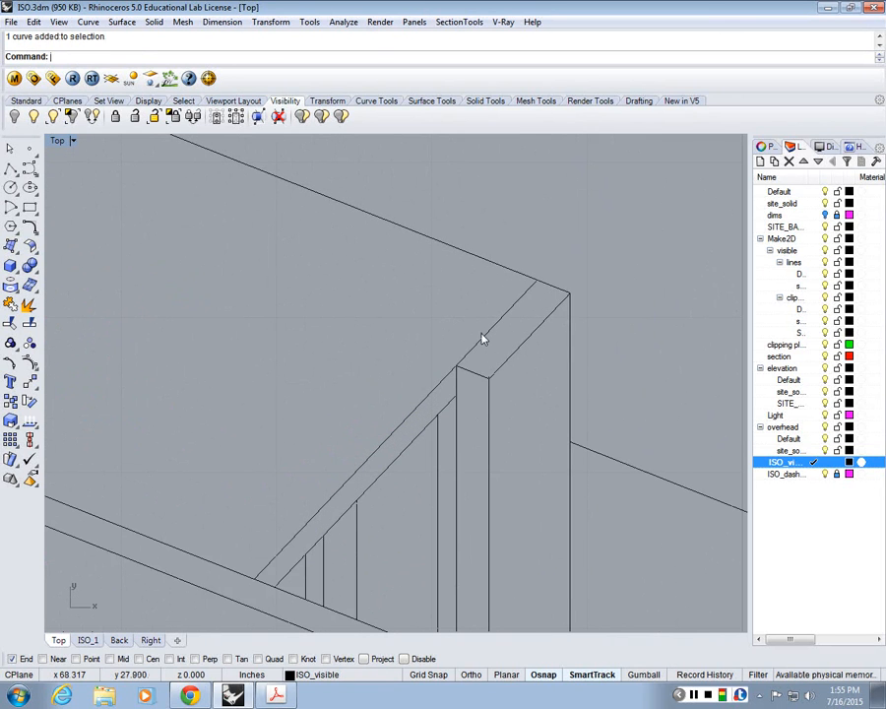
type("trim")
key("Return")
left_click_drag(475, 328, 446, 403)
key("Return")
left_click(486, 336)
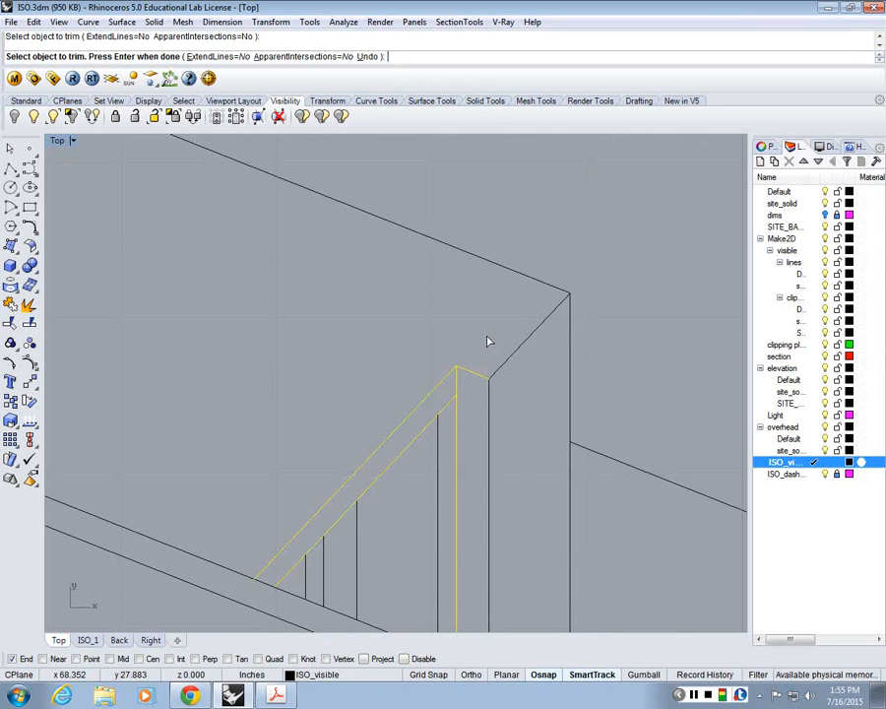
key("Return")
Step: Trim away the short seam segments where the tops of the vertical fins meet the ledge below the long window
scroll(486, 342, "down", 5)
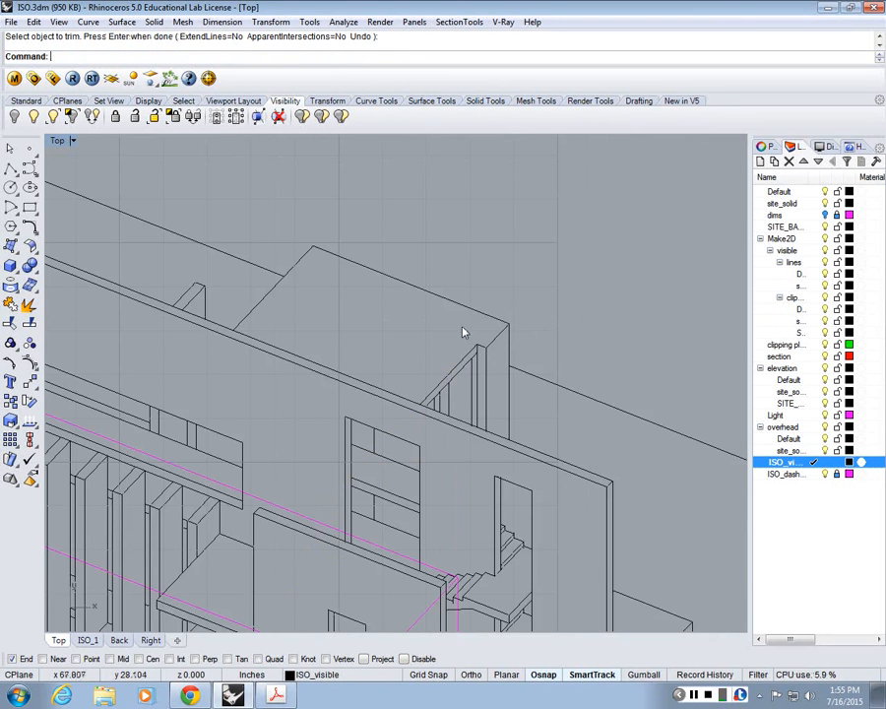
scroll(472, 321, "down", 2)
scroll(492, 315, "down", 2)
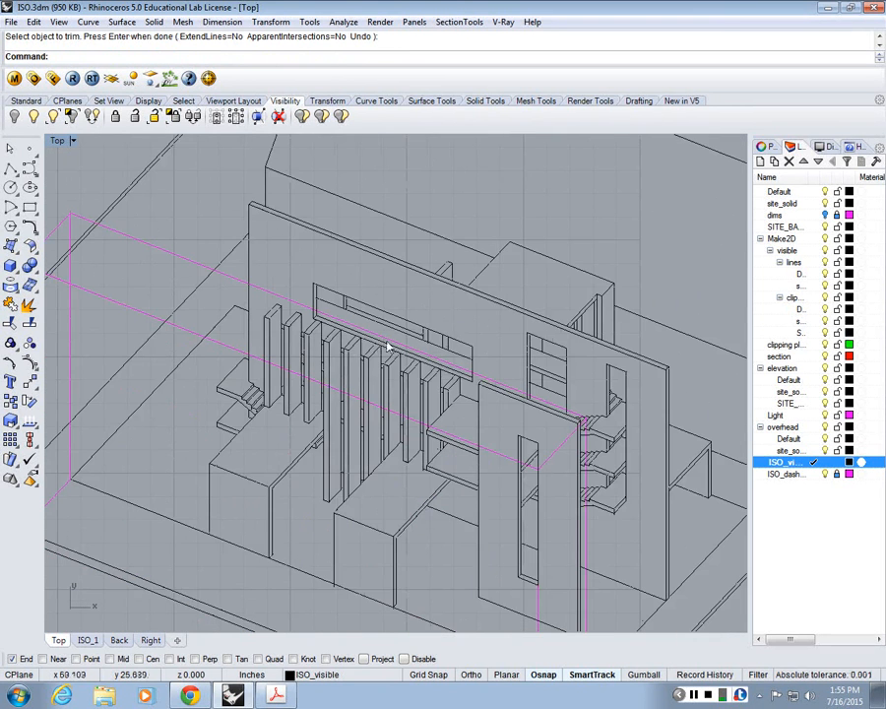
scroll(366, 303, "up", 2)
scroll(279, 322, "up", 2)
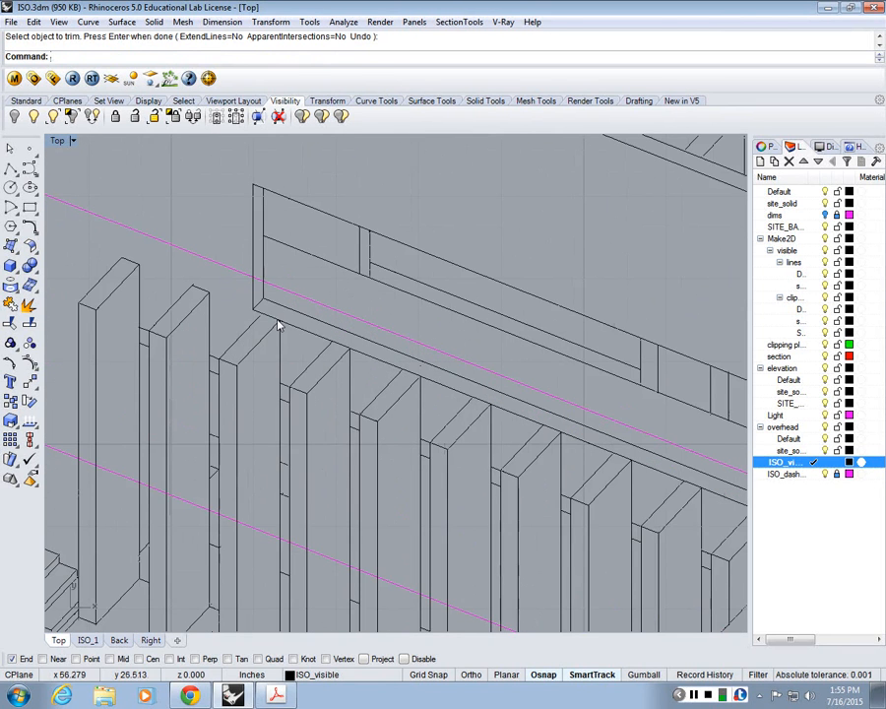
right_click_drag(372, 357, 341, 333)
type("trim")
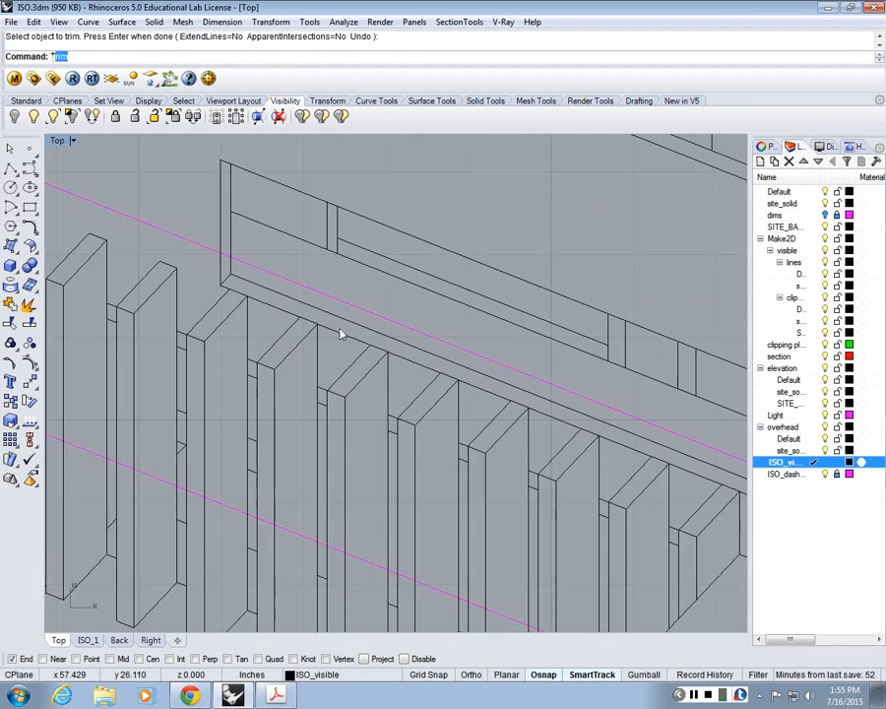
key("Return")
scroll(340, 333, "down", 2)
scroll(609, 461, "up", 1)
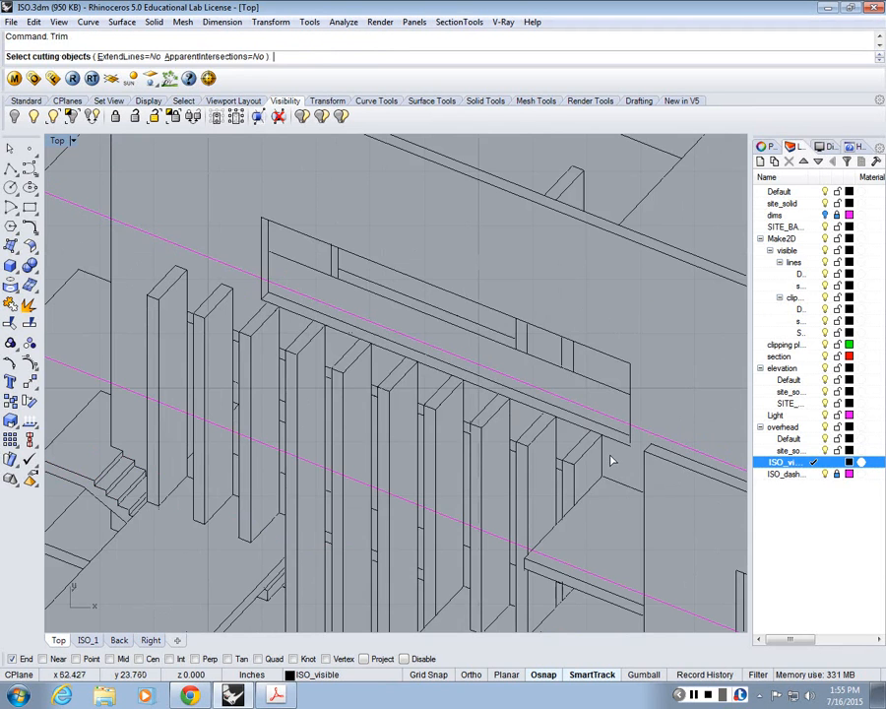
left_click_drag(610, 458, 244, 290)
right_click(246, 292)
left_click(271, 307)
scroll(272, 312, "up", 6)
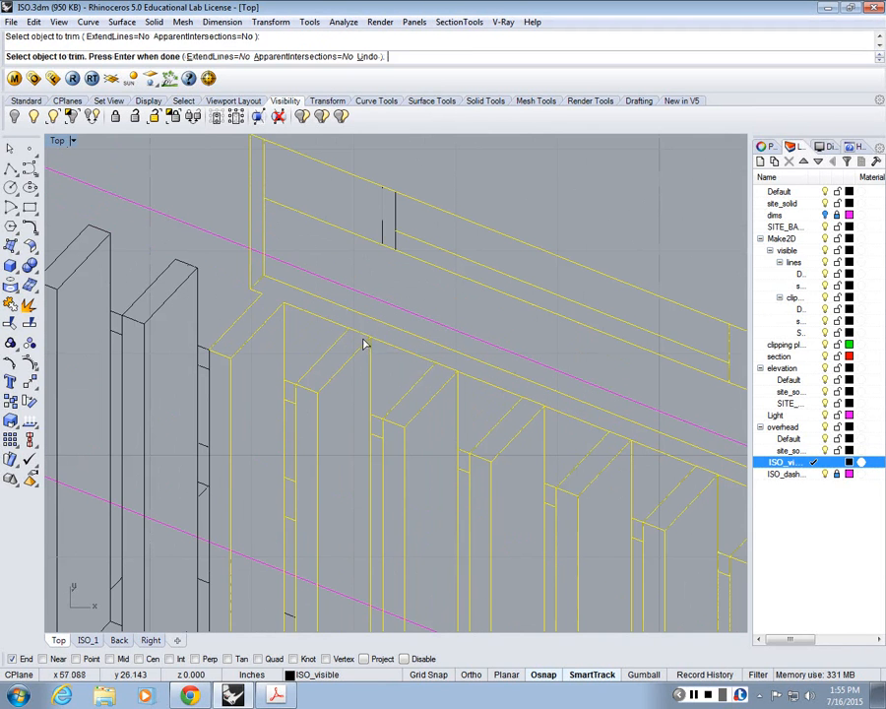
left_click(408, 355)
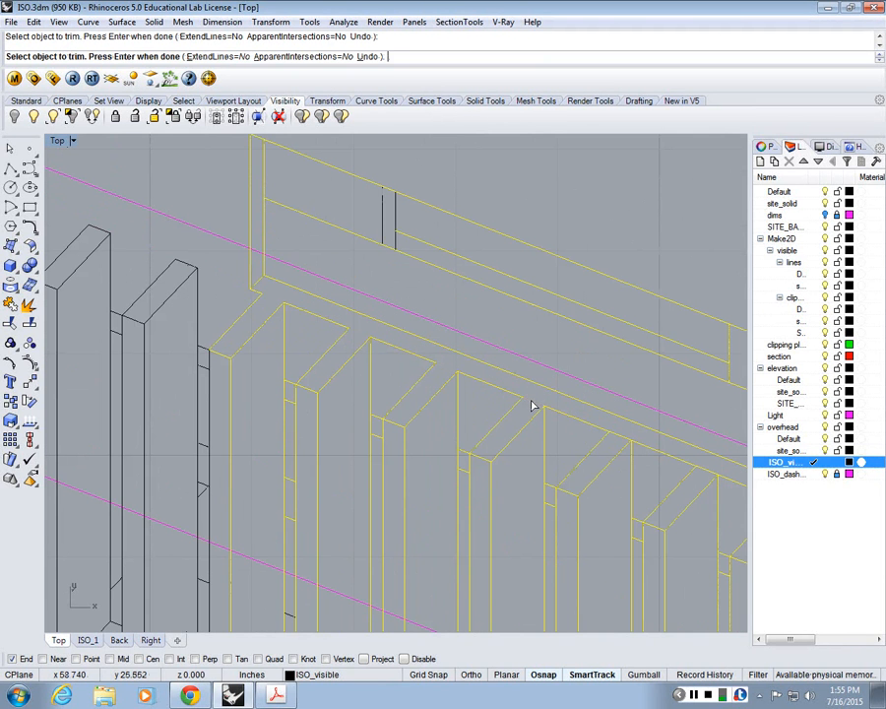
right_click_drag(532, 405, 422, 345)
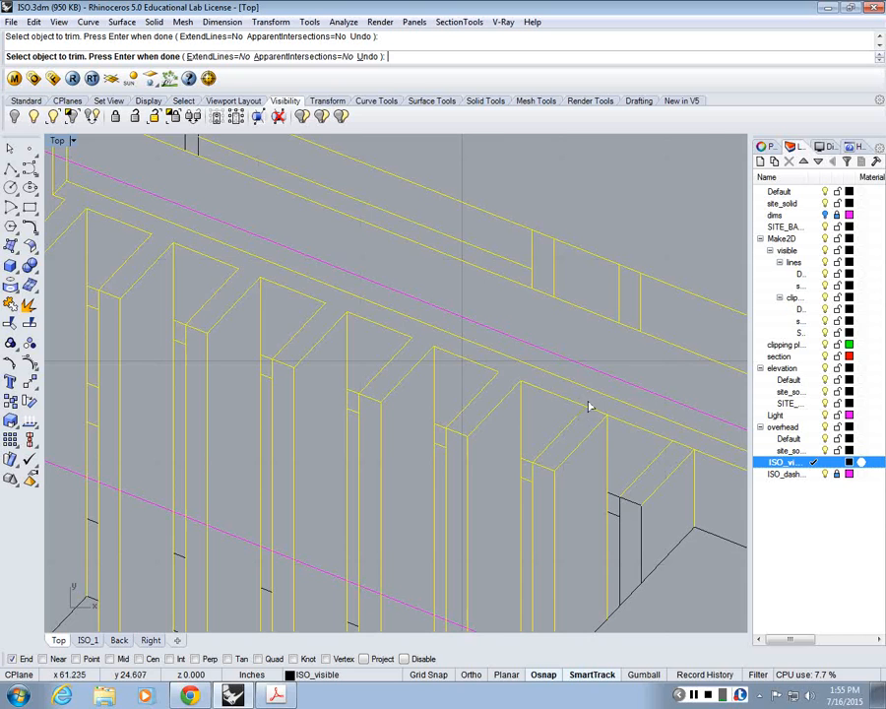
right_click(684, 448)
Step: Examine the cleaned fins, stairs, walls and surrounding site of the isometric drawing, and compare its overall size with the other drawings
scroll(640, 433, "down", 6)
right_click_drag(603, 394, 518, 370)
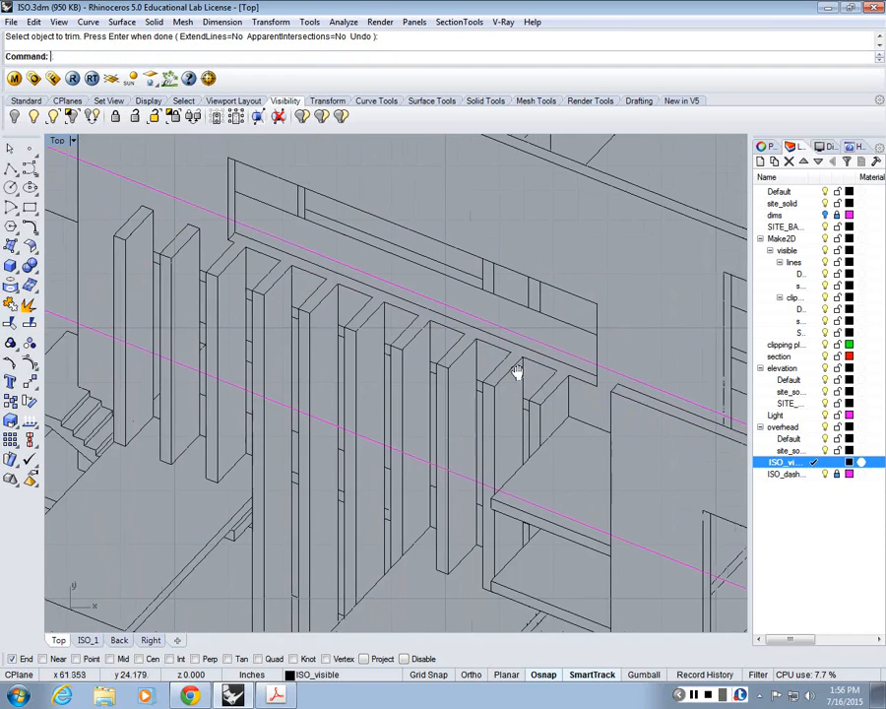
right_click_drag(308, 293, 349, 299)
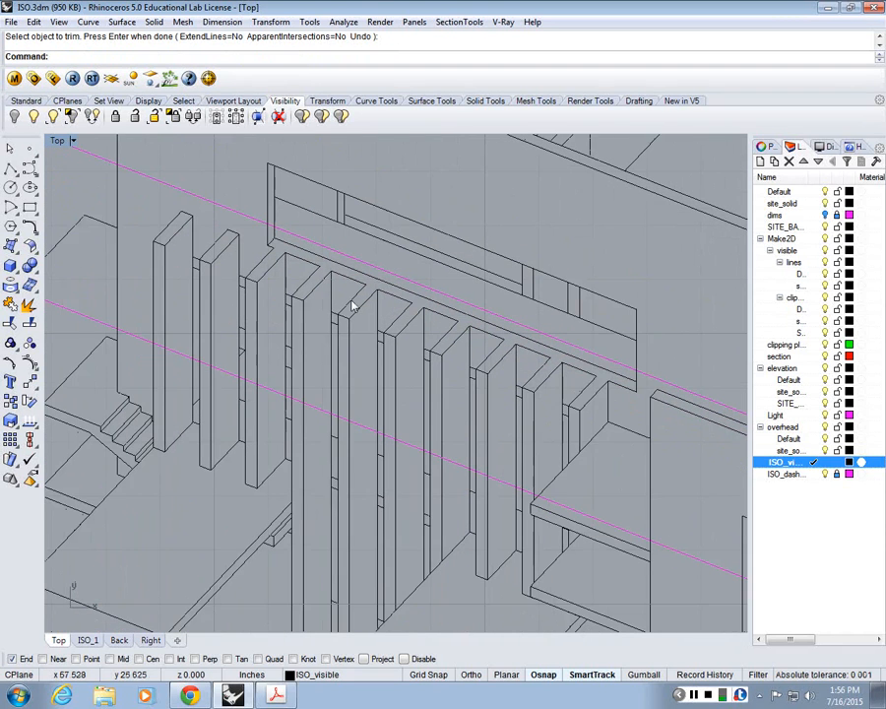
scroll(350, 298, "down", 2)
right_click_drag(550, 442, 481, 352)
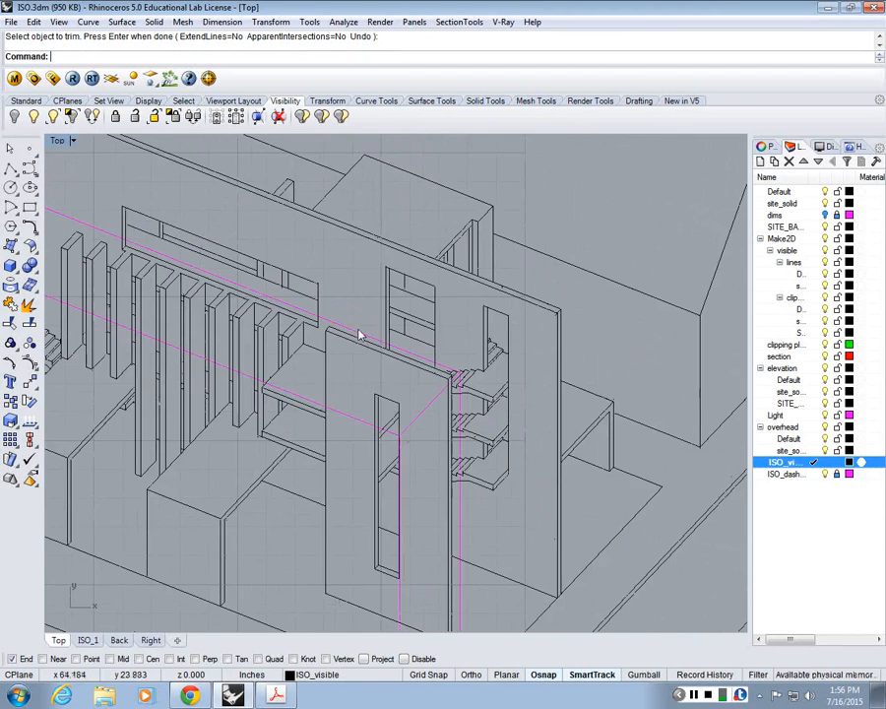
right_click_drag(363, 337, 538, 416)
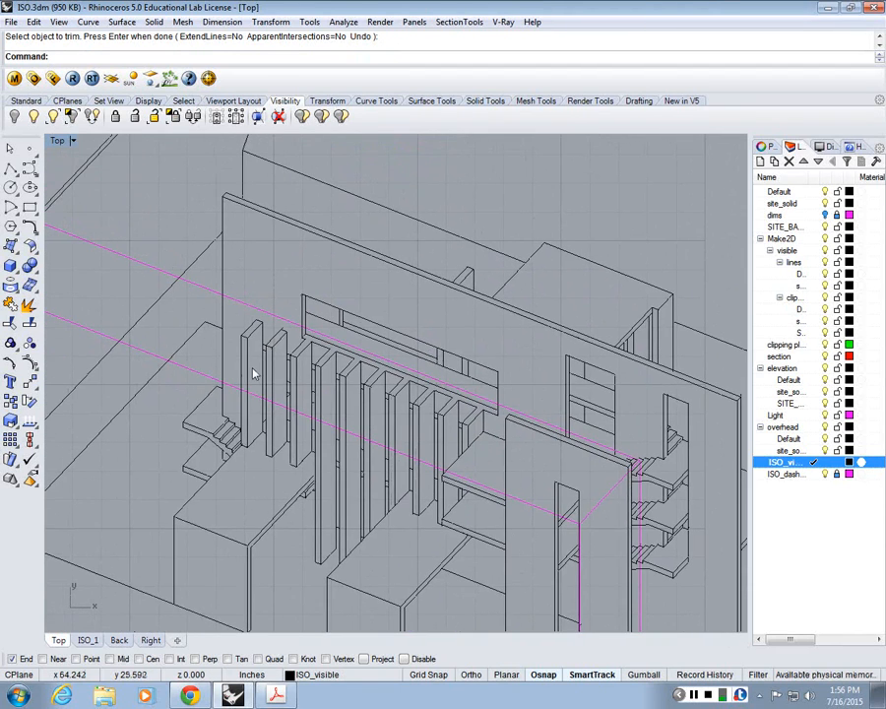
right_click_drag(300, 376, 347, 392)
scroll(394, 399, "down", 4)
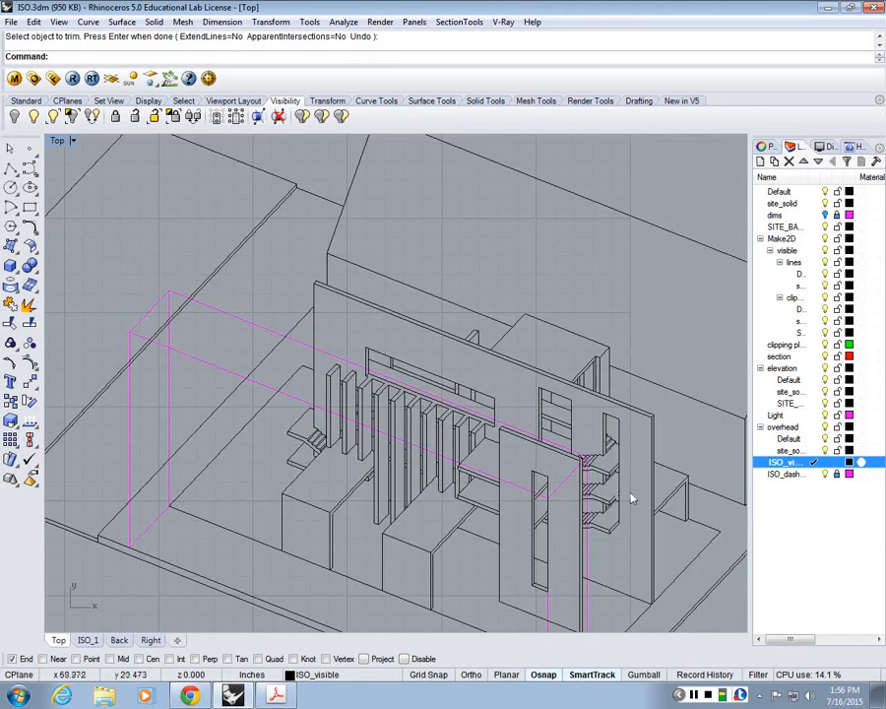
right_click_drag(624, 503, 537, 423)
right_click_drag(533, 329, 551, 474)
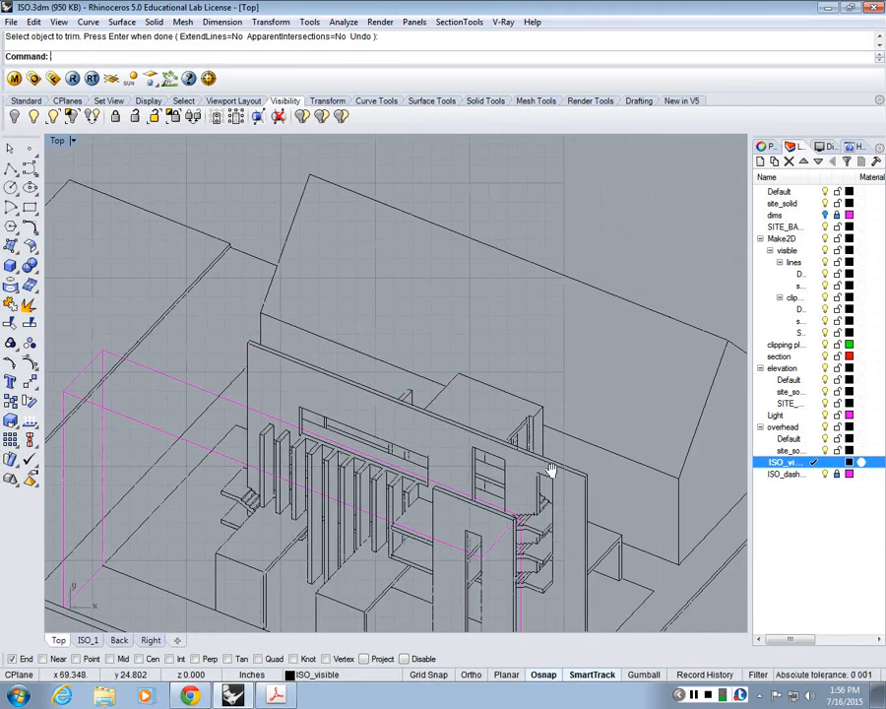
scroll(521, 413, "up", 2)
scroll(521, 415, "down", 5)
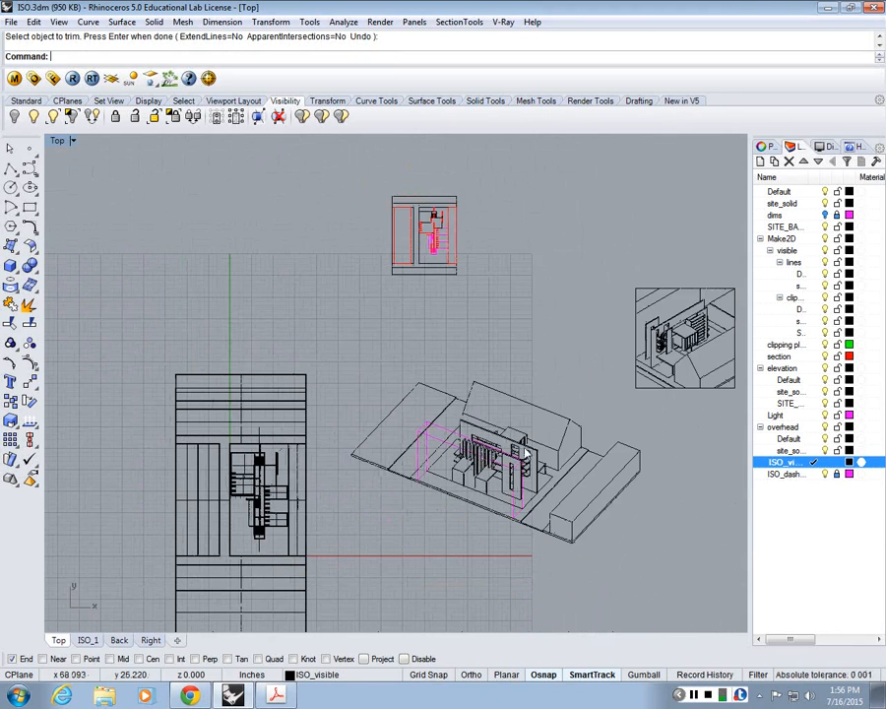
scroll(413, 472, "up", 4)
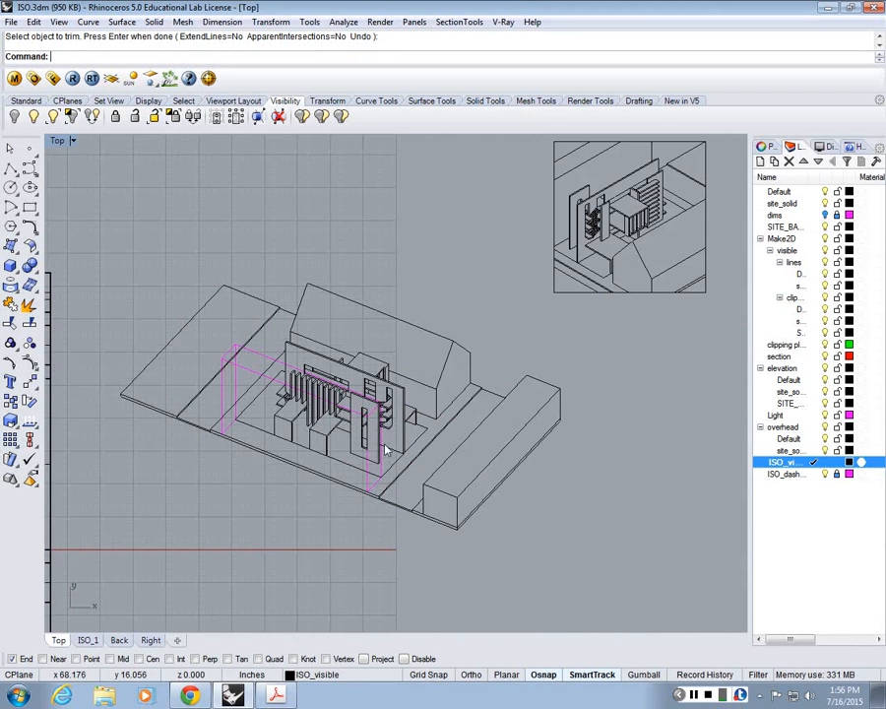
scroll(386, 450, "down", 4)
scroll(400, 425, "up", 4)
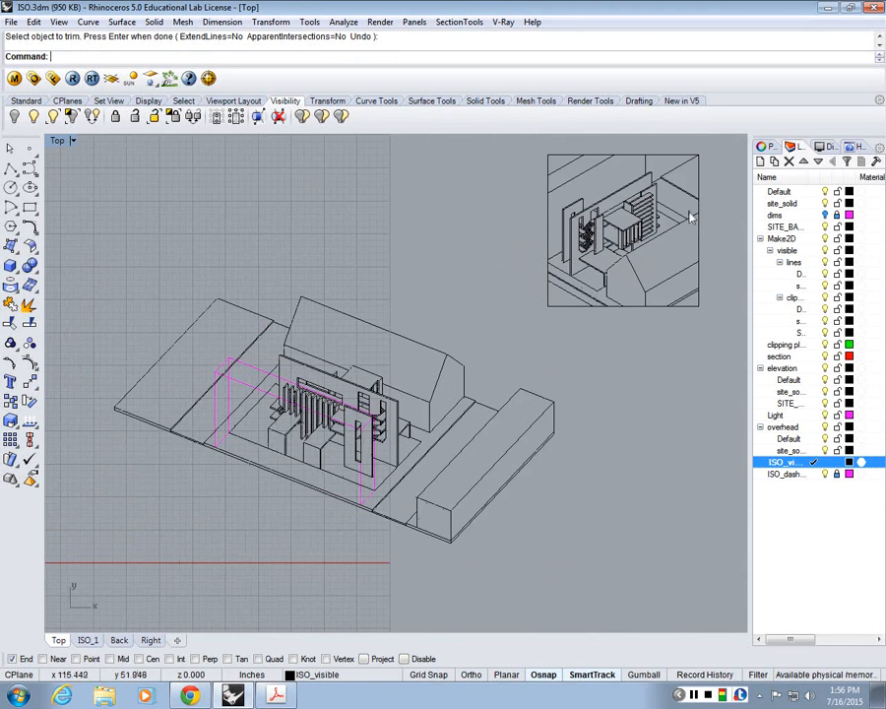
scroll(622, 249, "down", 4)
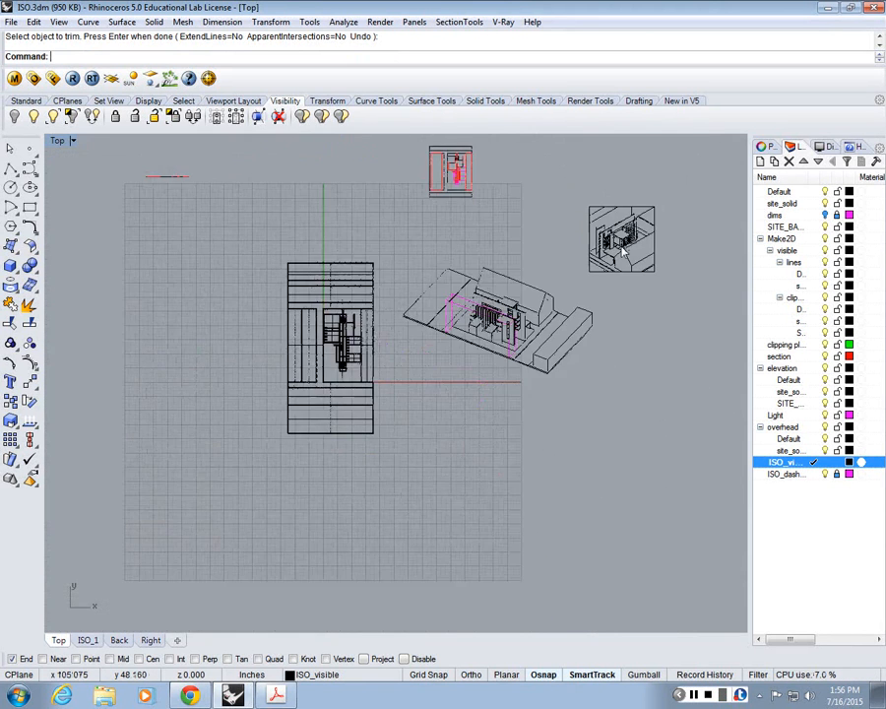
scroll(630, 231, "up", 4)
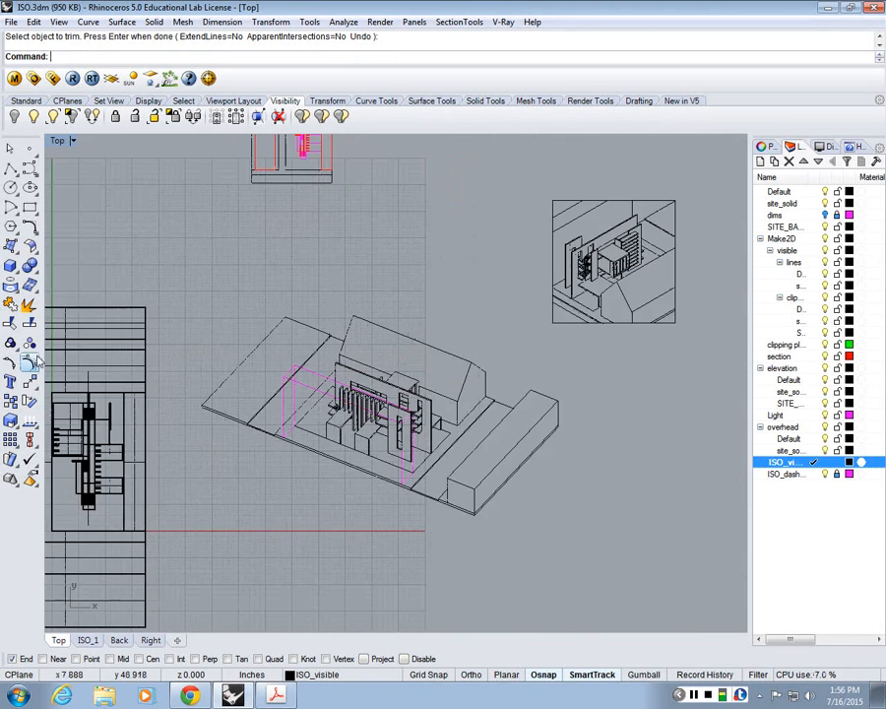
Step: Draw a closed 23 by 23 inch square polyline below the isometric drawing and move it slightly farther down
left_click(11, 170)
right_click_drag(298, 533, 261, 341)
left_click(262, 340)
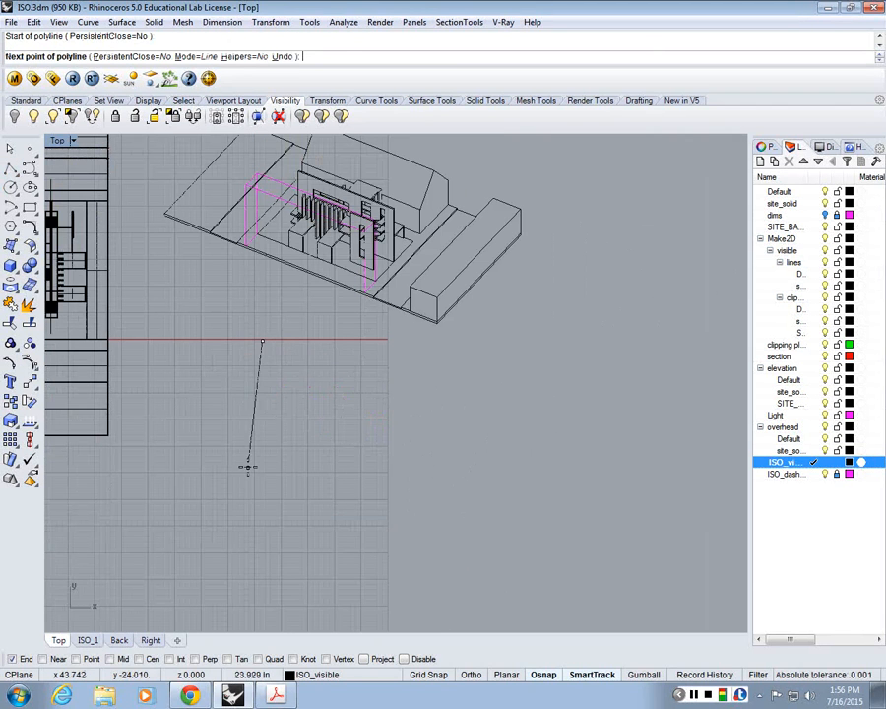
type("23")
key("Return")
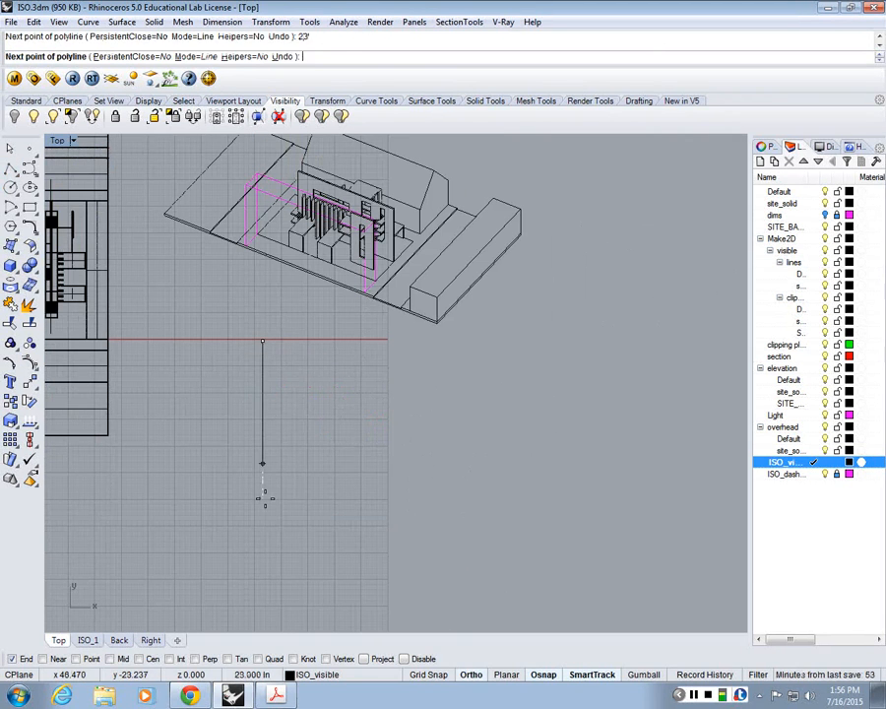
type("23")
key("Return")
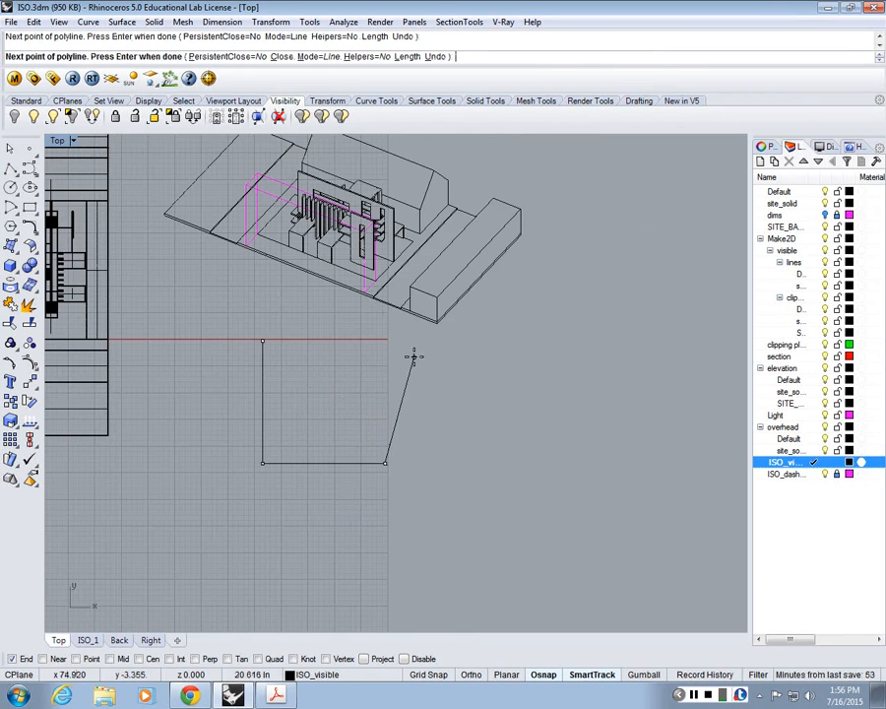
key("shift")
type("c")
key("Return")
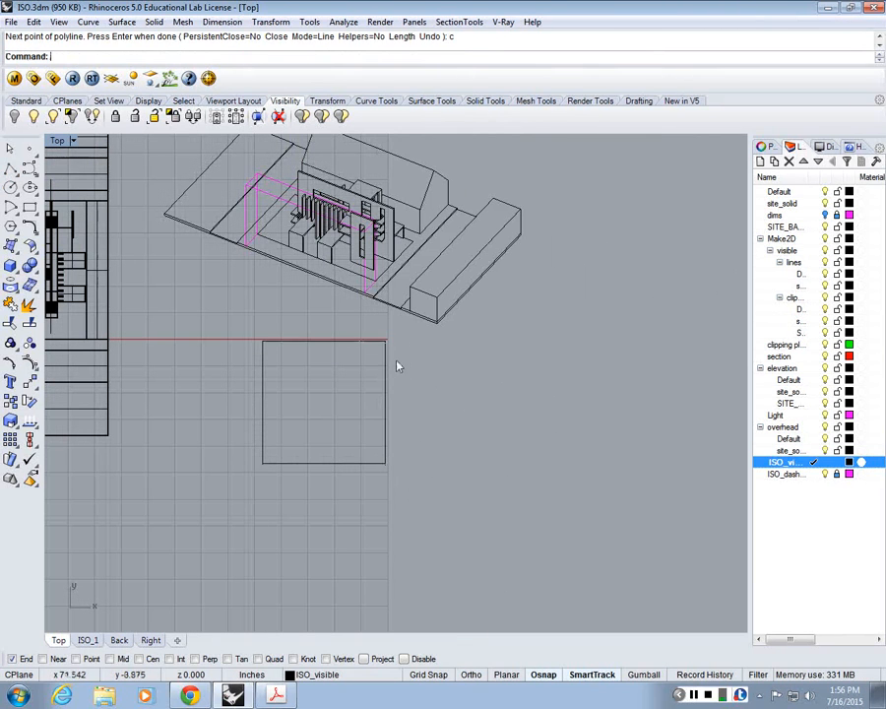
left_click(388, 358)
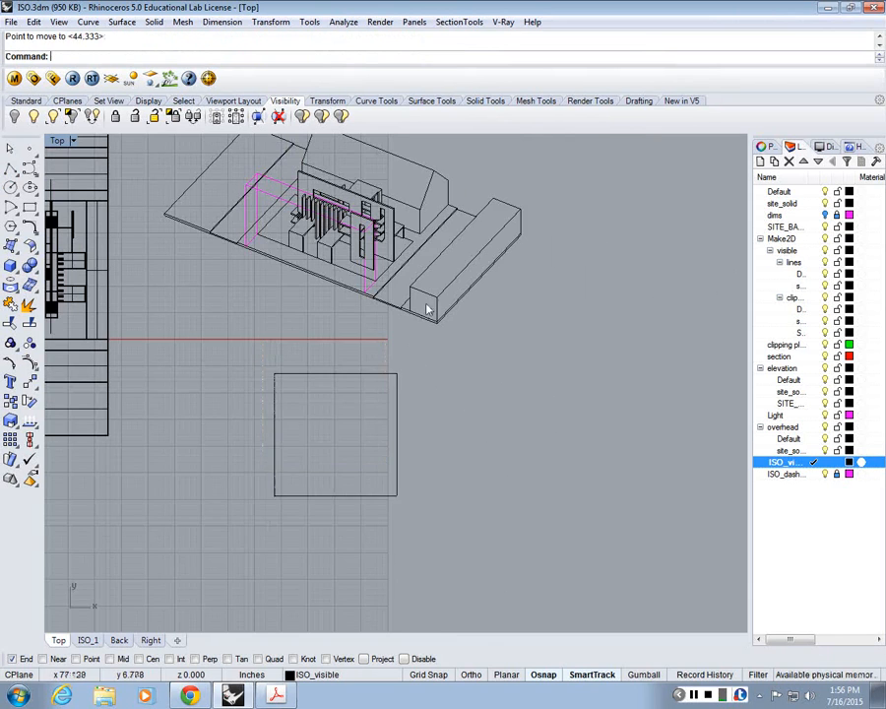
right_click_drag(425, 304, 439, 353)
mouse_move(505, 376)
left_mouse_down()
mouse_move(359, 259)
mouse_move(231, 177)
left_mouse_up()
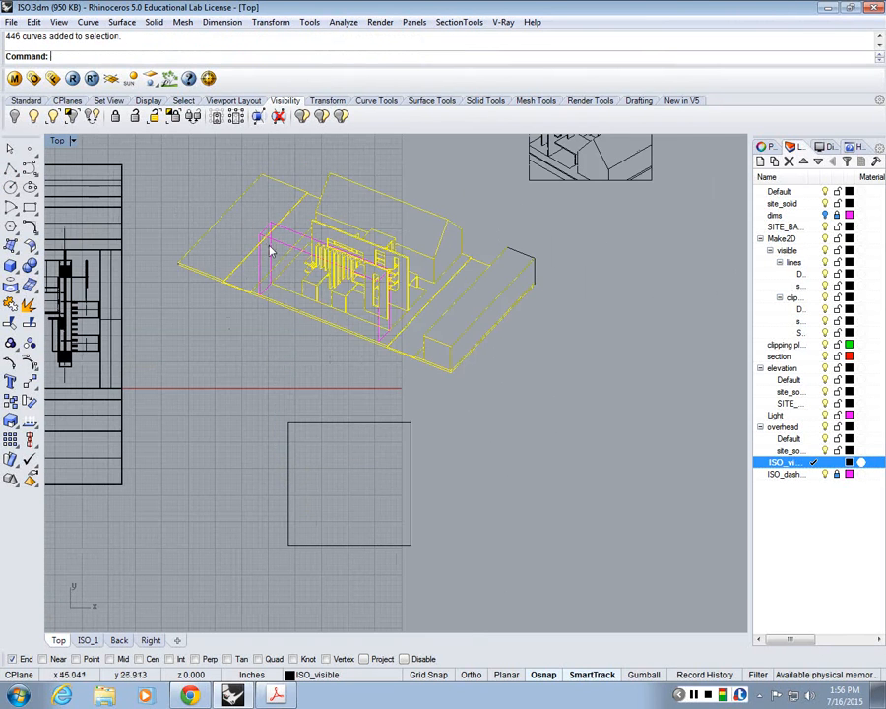
left_click_drag(153, 169, 547, 401)
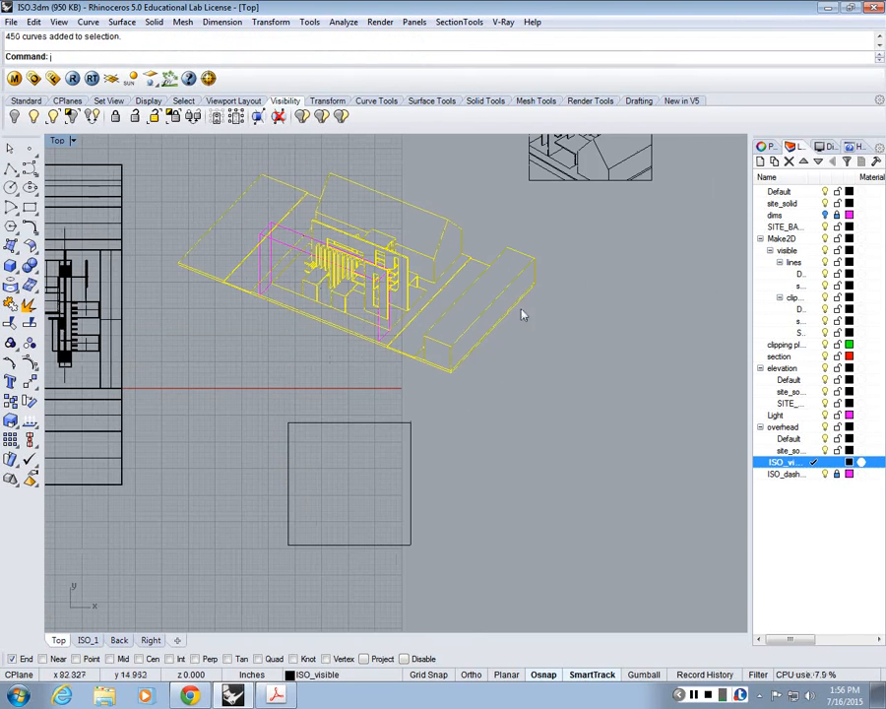
key("Escape")
scroll(486, 340, "up", 3)
type("Sc")
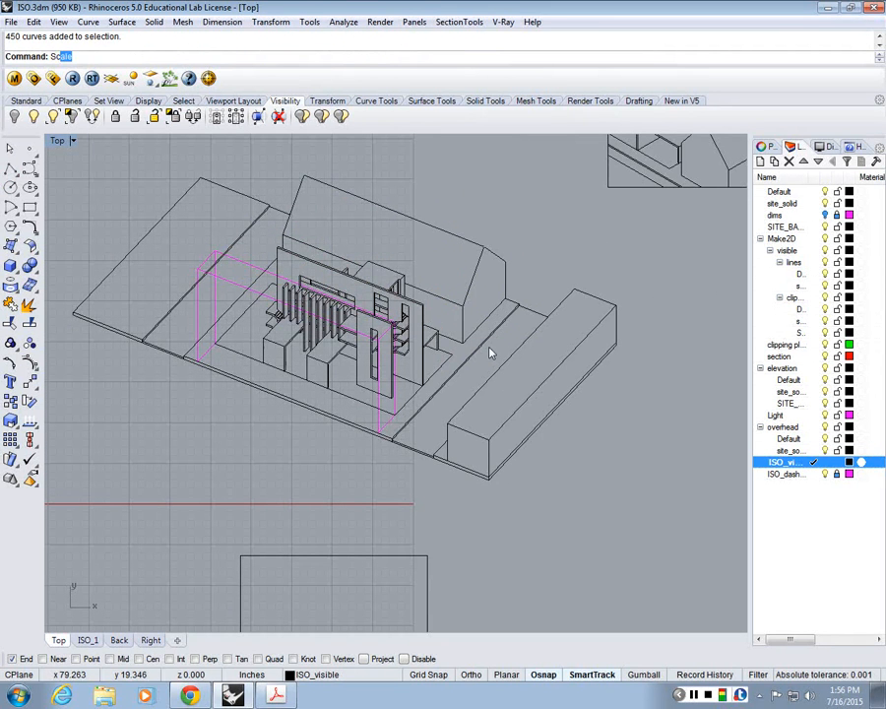
key("Return")
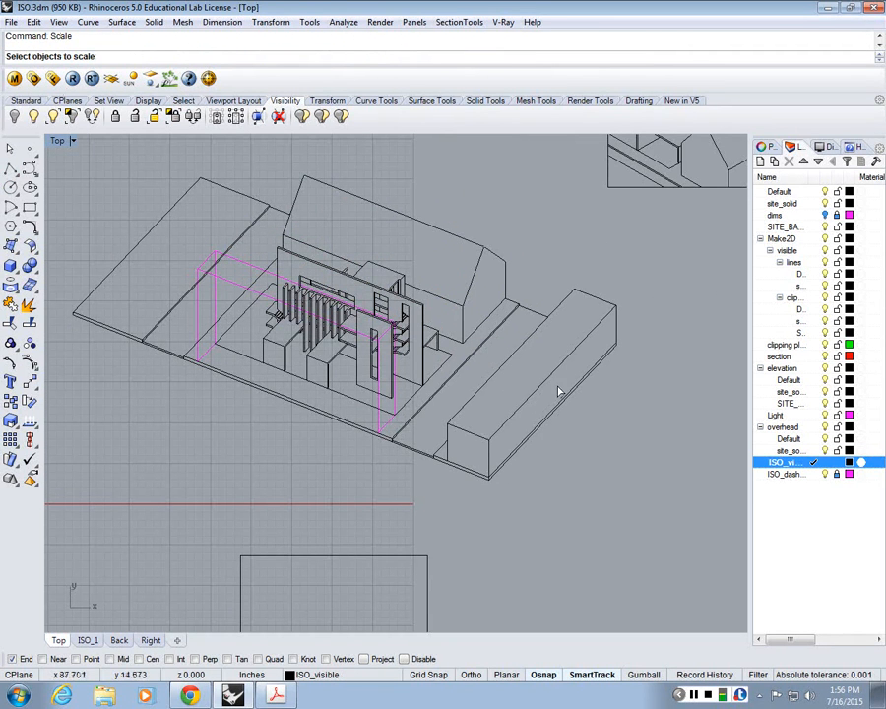
scroll(558, 392, "down", 3)
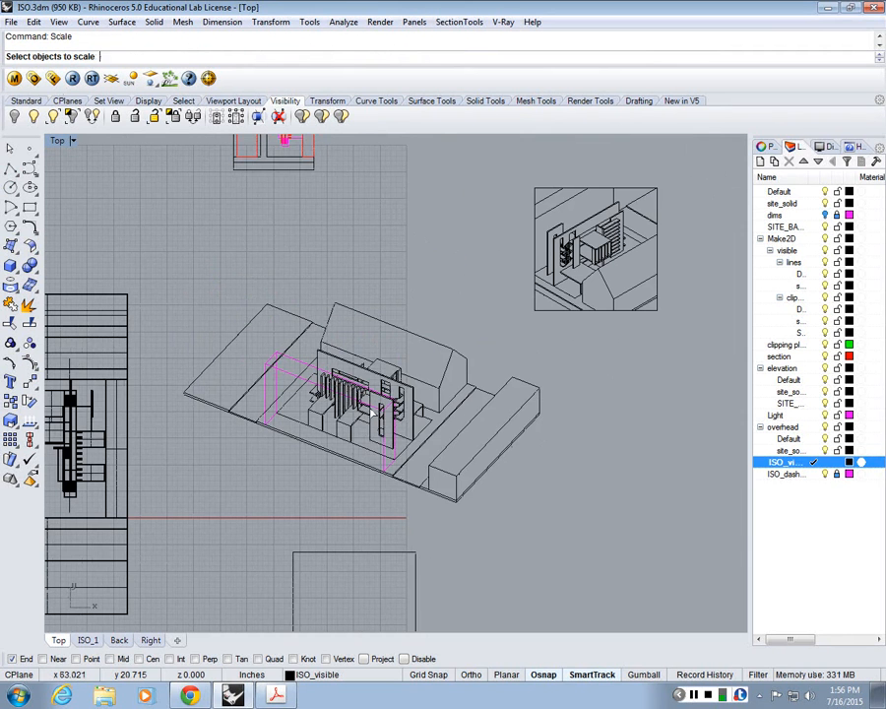
key("Escape")
right_click_drag(372, 411, 562, 371)
double_click(58, 141)
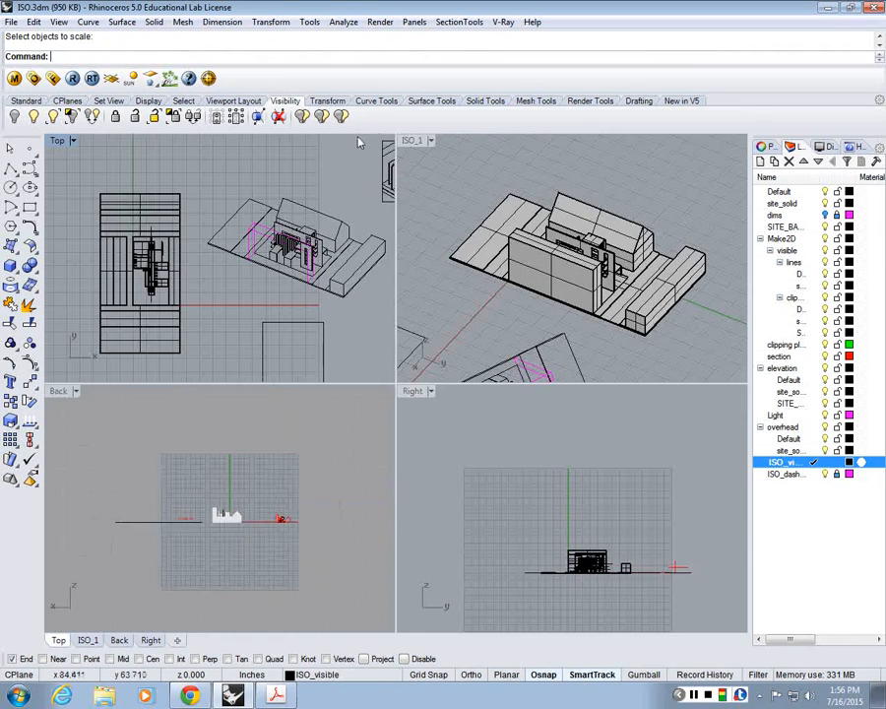
double_click(58, 141)
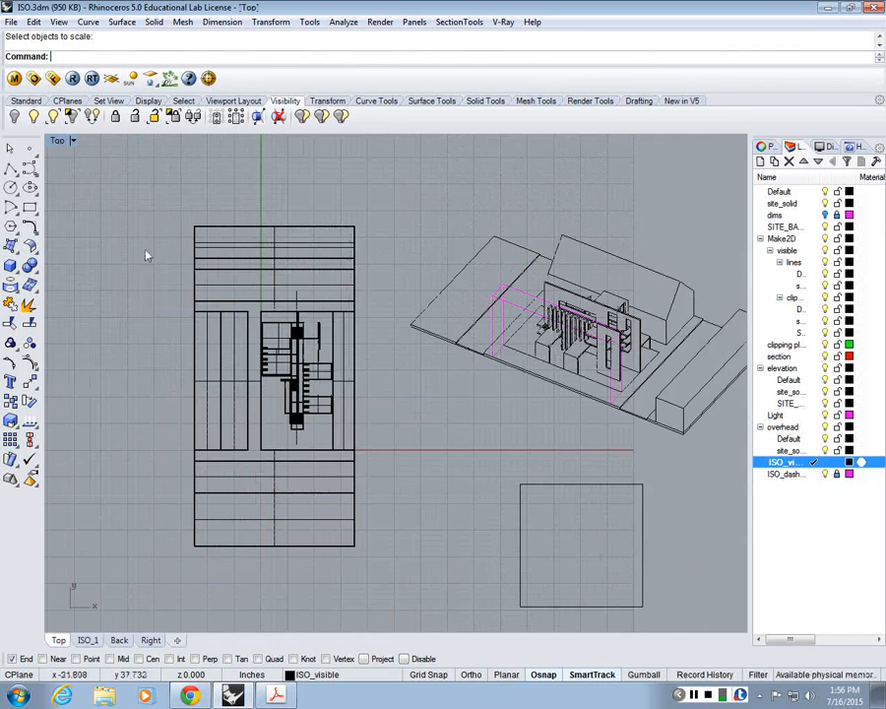
left_click(10, 167)
scroll(230, 586, "up", 4)
left_click(175, 525)
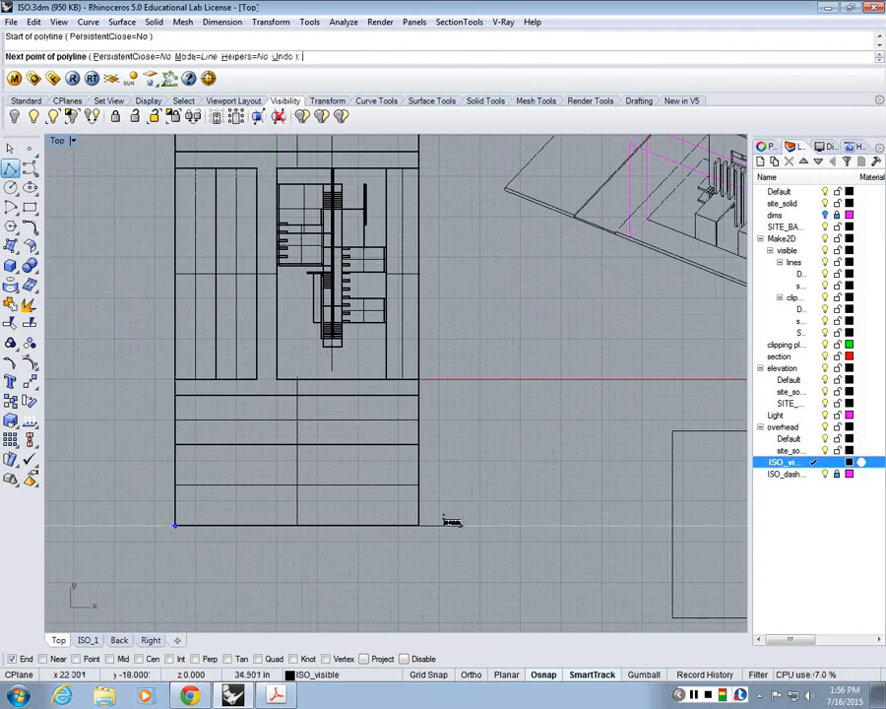
scroll(388, 479, "down", 8)
scroll(388, 479, "up", 2)
right_click_drag(650, 253, 465, 338)
key("Escape")
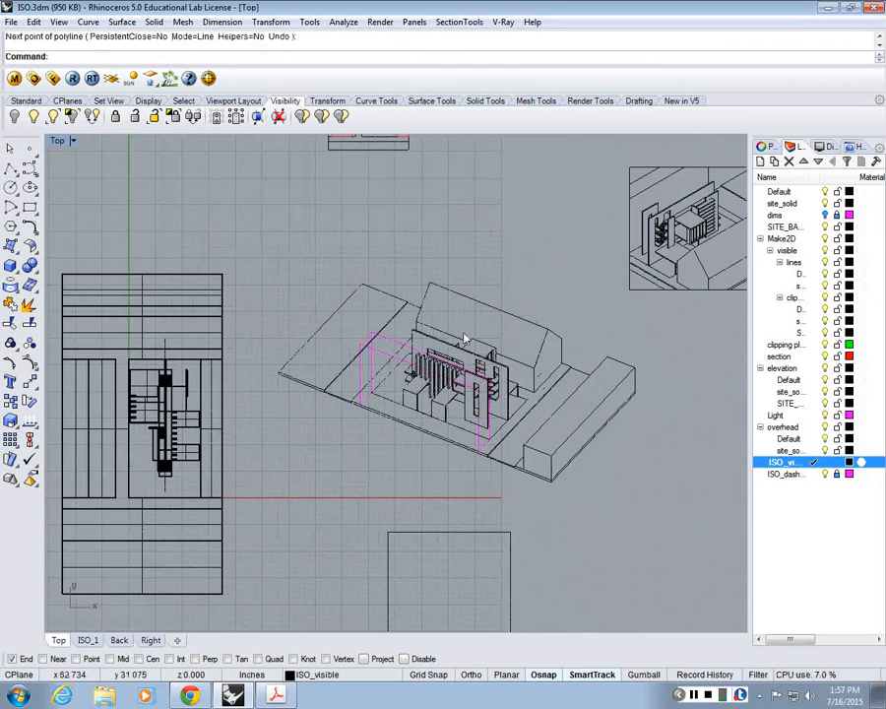
Step: Try to scale the isometric drawing's visible lines about its lowest corner so the long low block's outer base edge measures 30 inches
type("sc")
key("Return")
mouse_move(263, 225)
left_mouse_down()
mouse_move(547, 381)
mouse_move(616, 471)
mouse_move(640, 474)
left_mouse_up()
key("Return")
scroll(475, 408, "up", 1)
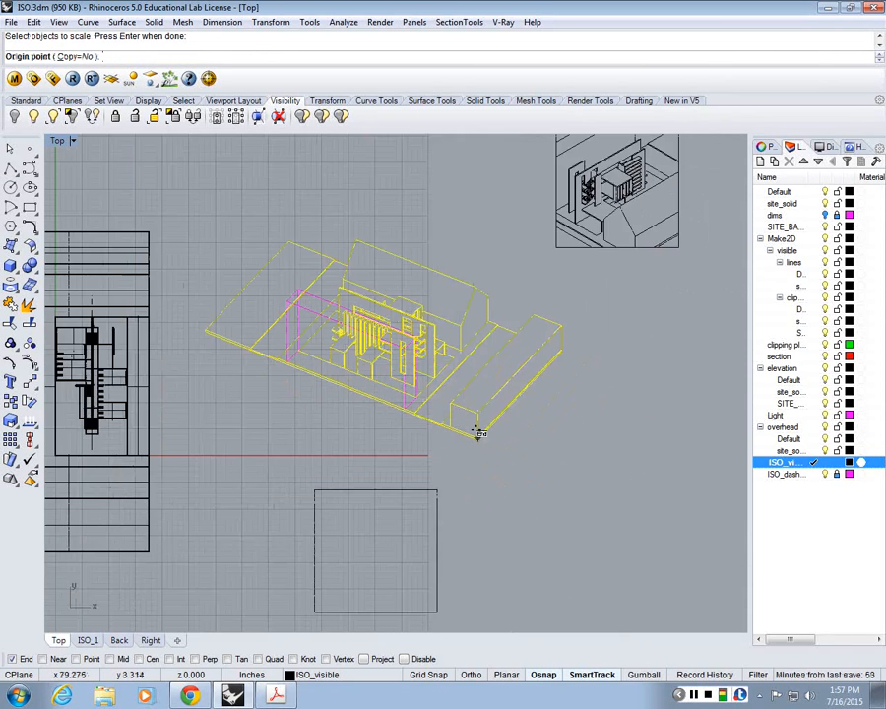
scroll(472, 433, "up", 5)
left_click(470, 440)
right_click_drag(710, 192, 639, 253)
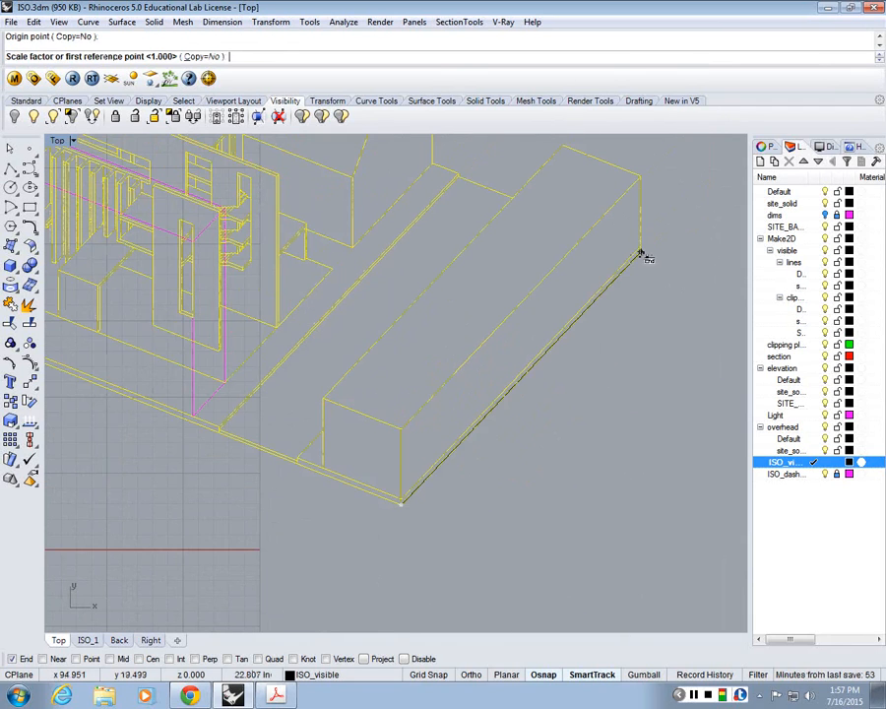
left_click(640, 253)
type("30")
key("Return")
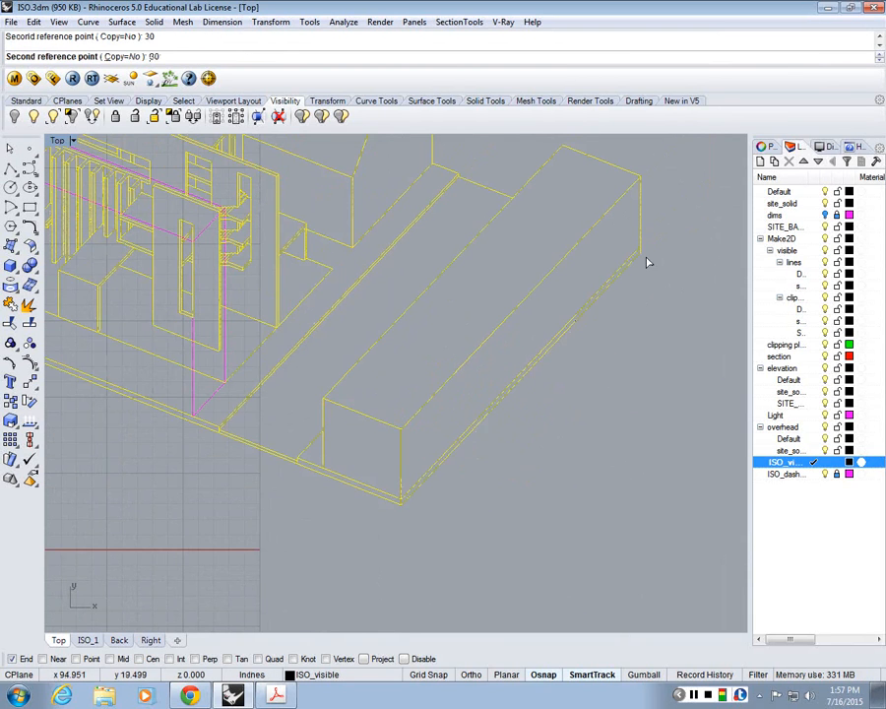
Step: Undo the last scaling of the isometric drawing's visible lines
scroll(650, 276, "down", 5)
right_click_drag(658, 346, 583, 334)
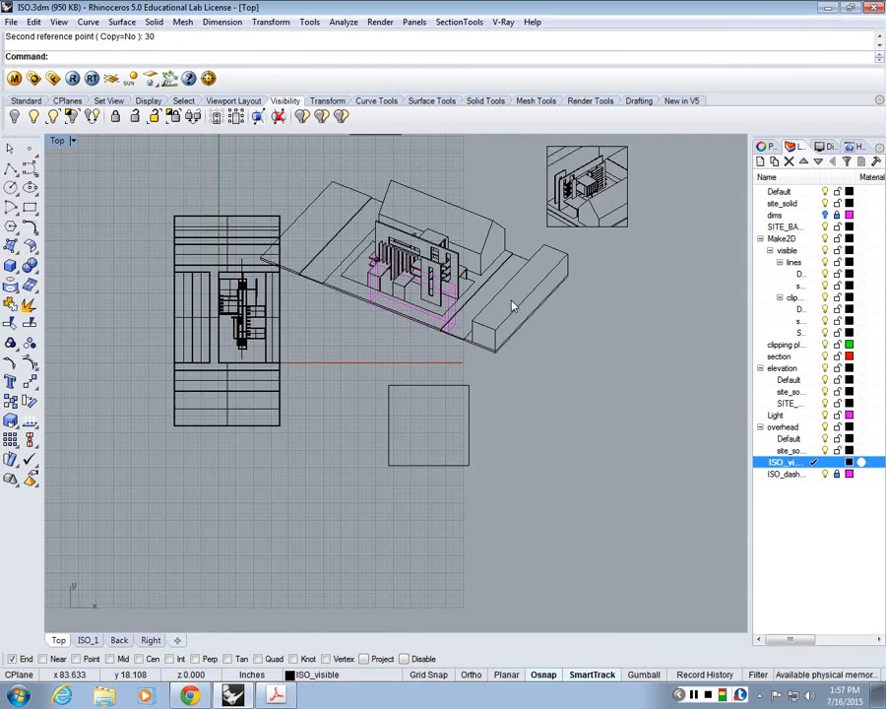
right_click_drag(512, 306, 524, 410)
key("ctrl+z")
Step: Hide the 3D model, the square-framed building drawing and the small plan around the isometric drawing
left_click_drag(304, 291, 116, 614)
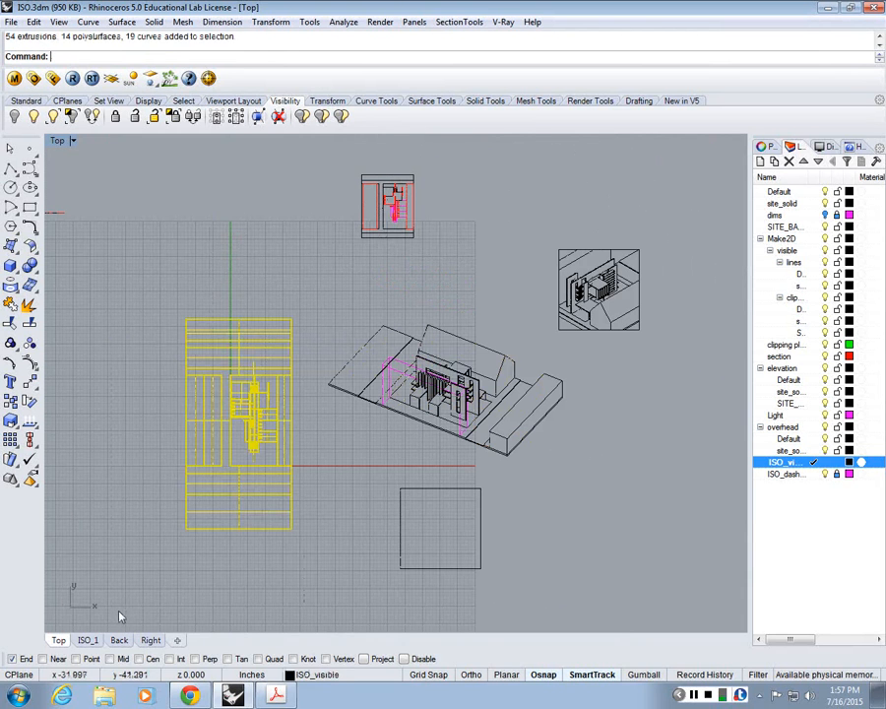
key("Delete")
mouse_move(701, 385)
left_mouse_down()
mouse_move(529, 212)
mouse_move(525, 194)
left_mouse_up()
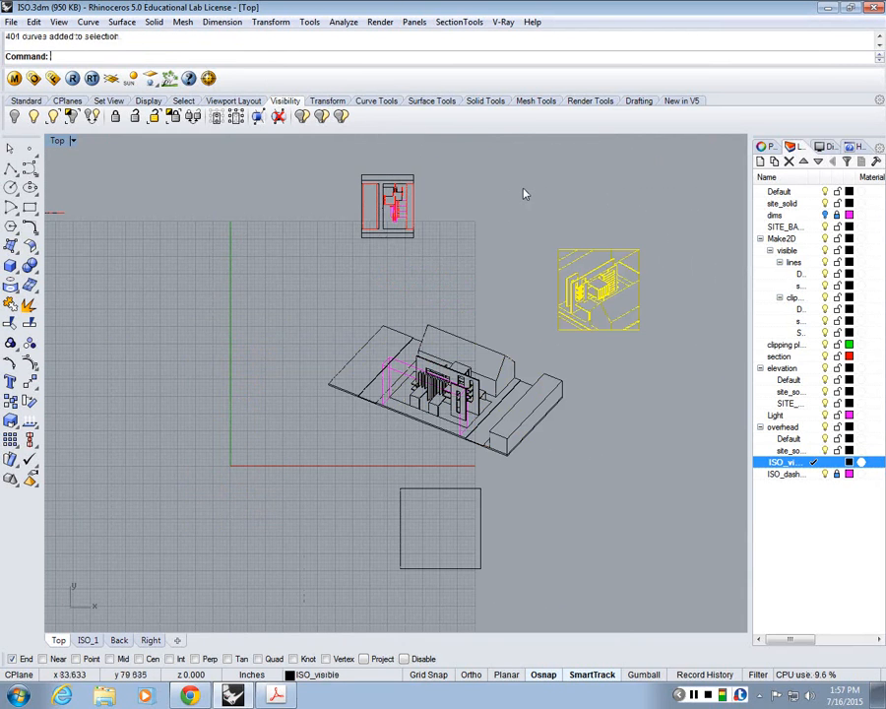
key("ctrl+h")
left_click_drag(346, 193, 670, 474)
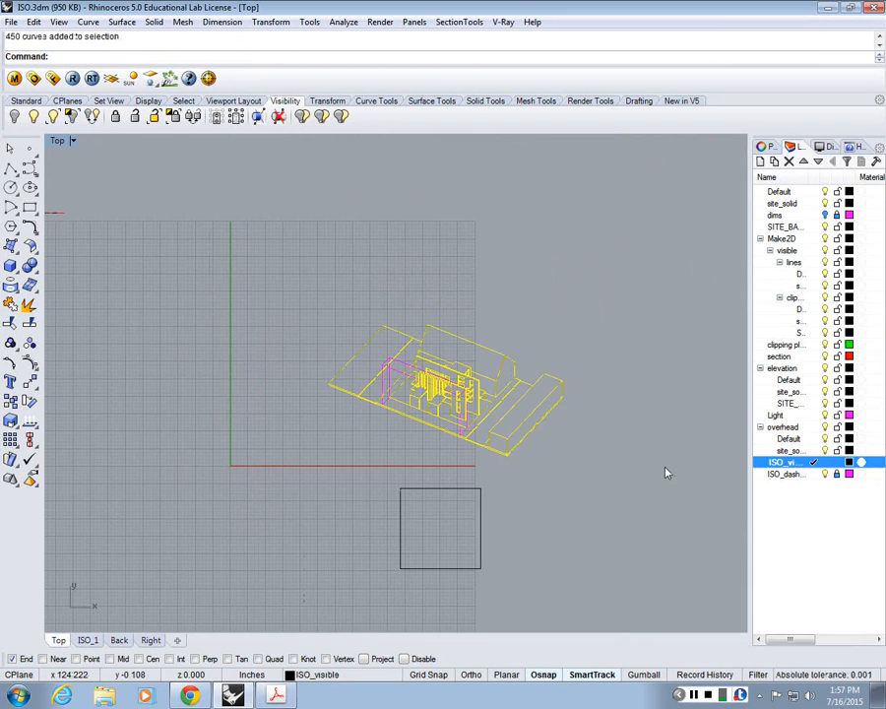
type("Scale")
key("Return")
scroll(591, 451, "up", 3)
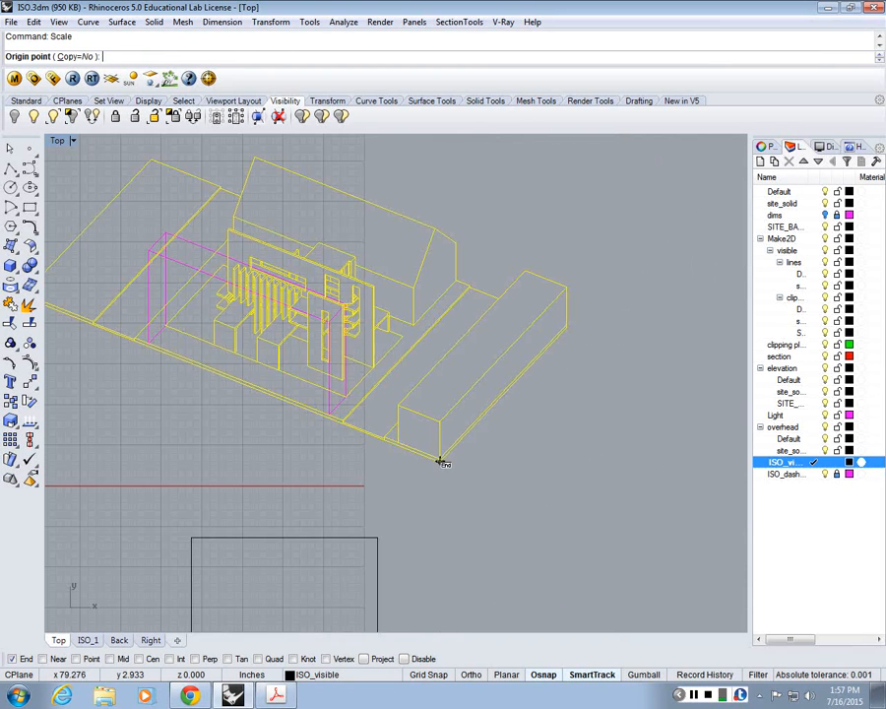
key("Escape")
Step: Unlock the dashed-line ISO layer and scale the whole isometric drawing about its lowest corner so the low block's outer base edge measures 30 inches
left_click(842, 475)
scroll(653, 468, "down", 5)
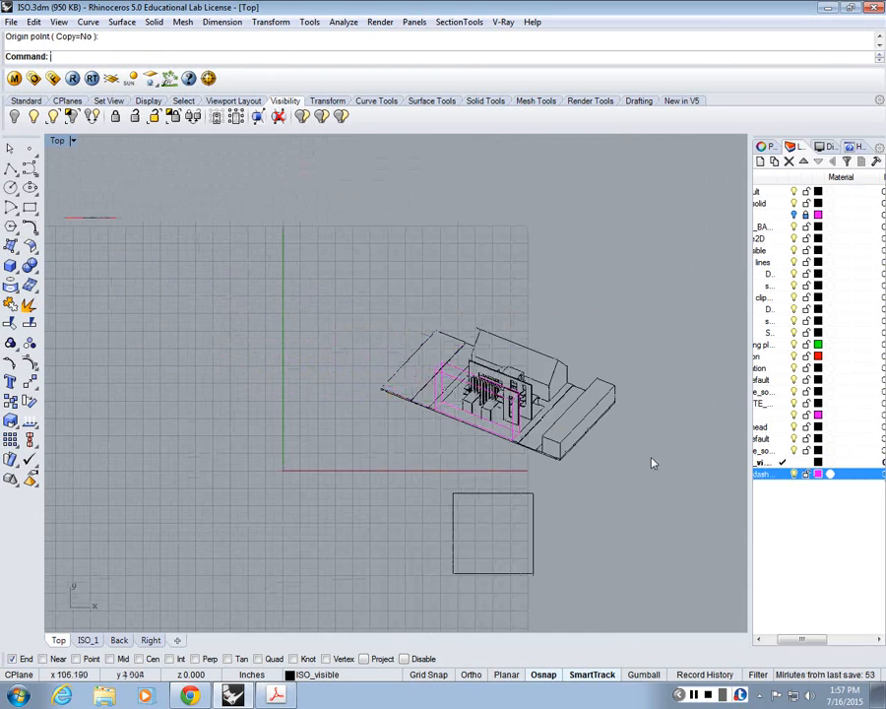
type("scale")
key("Return")
left_click(430, 341)
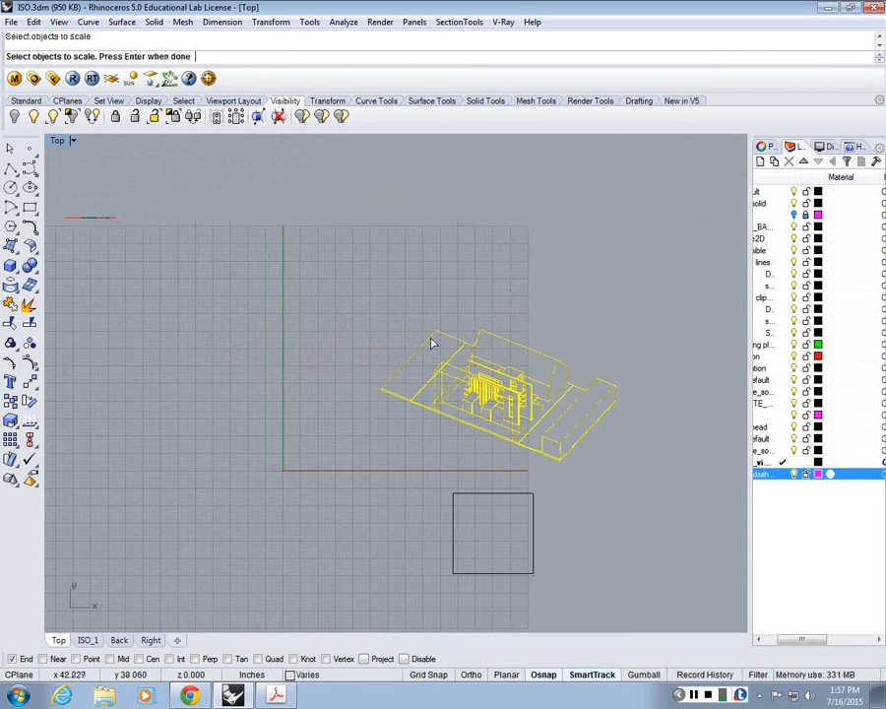
key("Return")
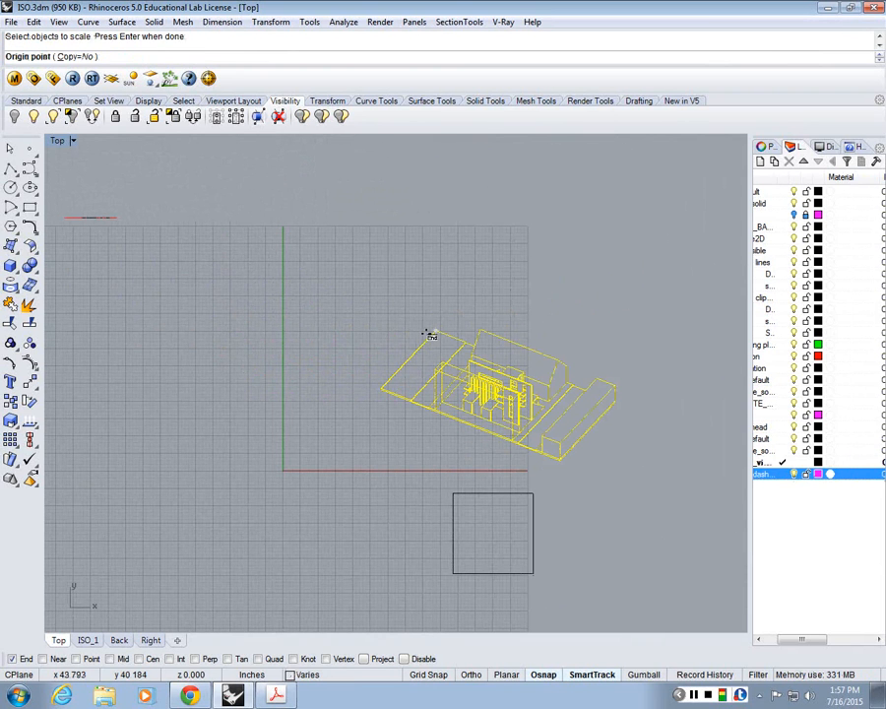
scroll(590, 470, "up", 5)
left_click(507, 445)
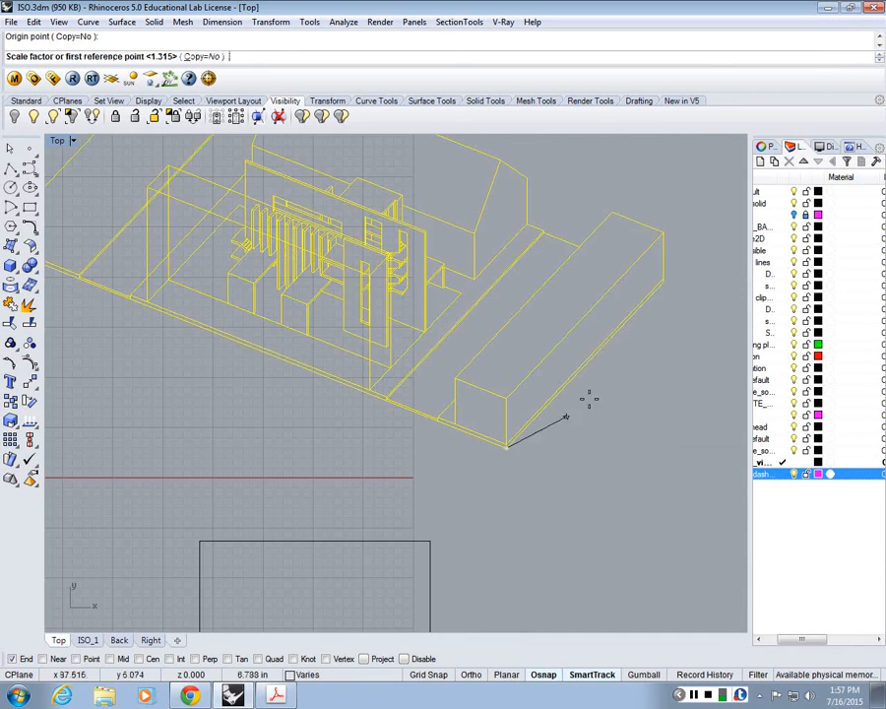
left_click(663, 282)
type("30")
key("Return")
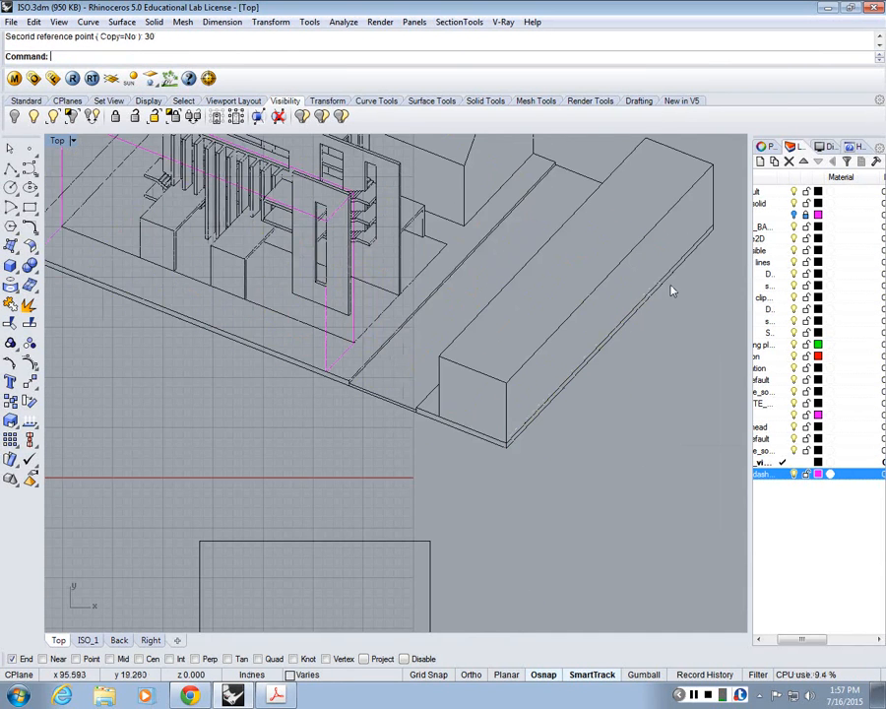
Step: Check the length of the scaled drawing's long front site edge with a trial polyline from its lowest corner, and cancel the polyline
scroll(669, 291, "down", 5)
left_click(11, 170)
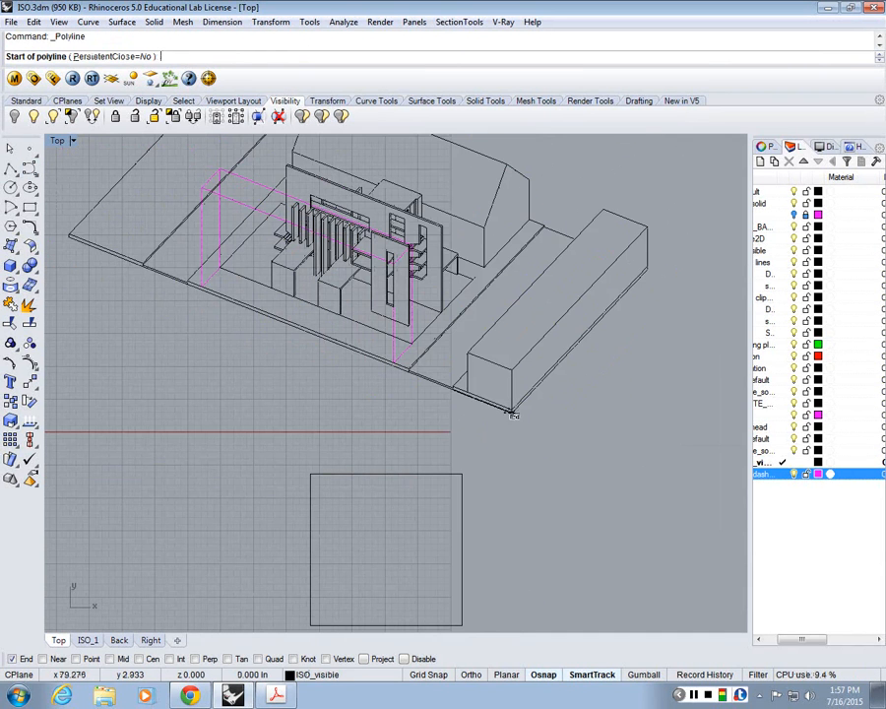
left_click(512, 412)
right_click_drag(53, 254, 100, 273)
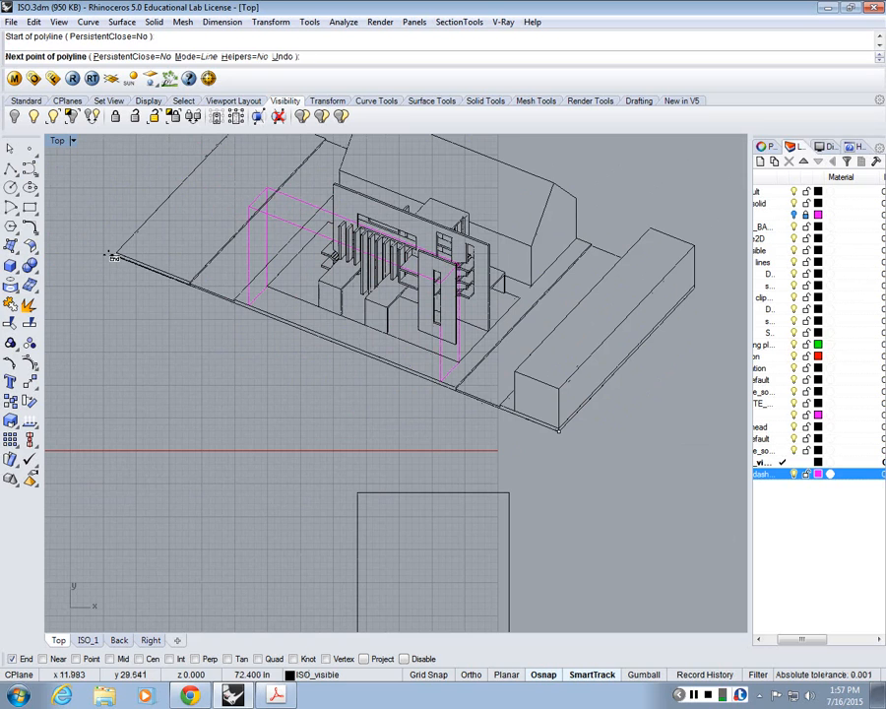
key("Escape")
scroll(274, 254, "up", 4)
right_click_drag(345, 276, 277, 365)
scroll(279, 370, "down", 3)
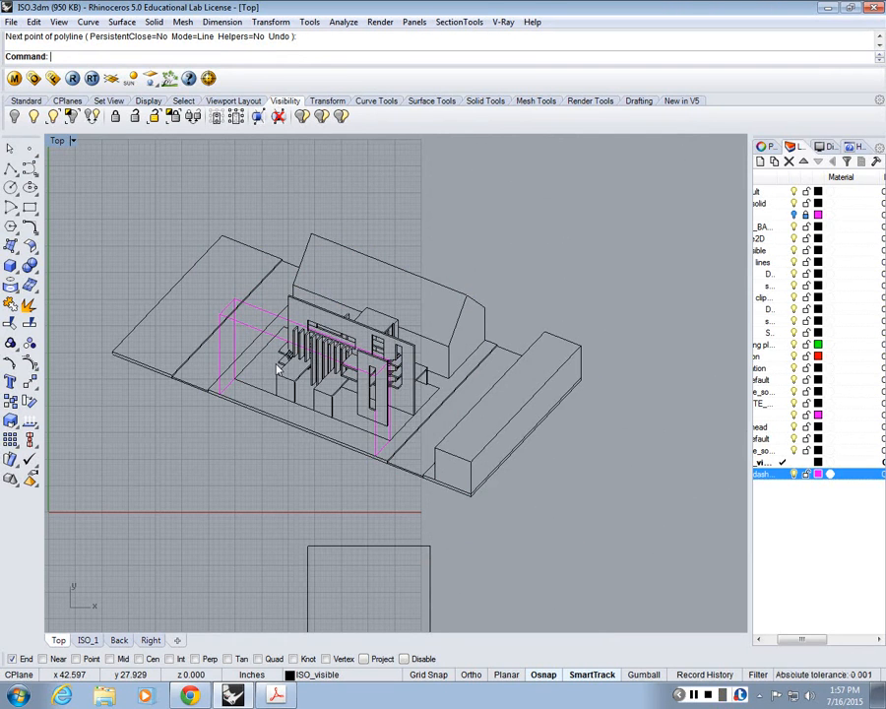
Step: Display the four-viewport layout and bring back all hidden objects
scroll(277, 365, "up", 2)
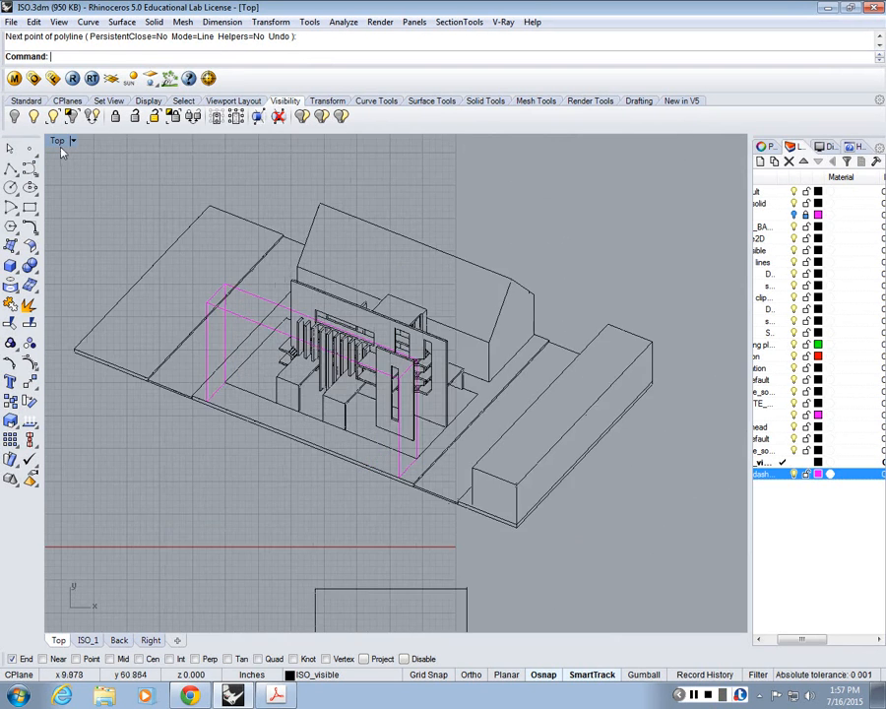
double_click(62, 146)
double_click(415, 144)
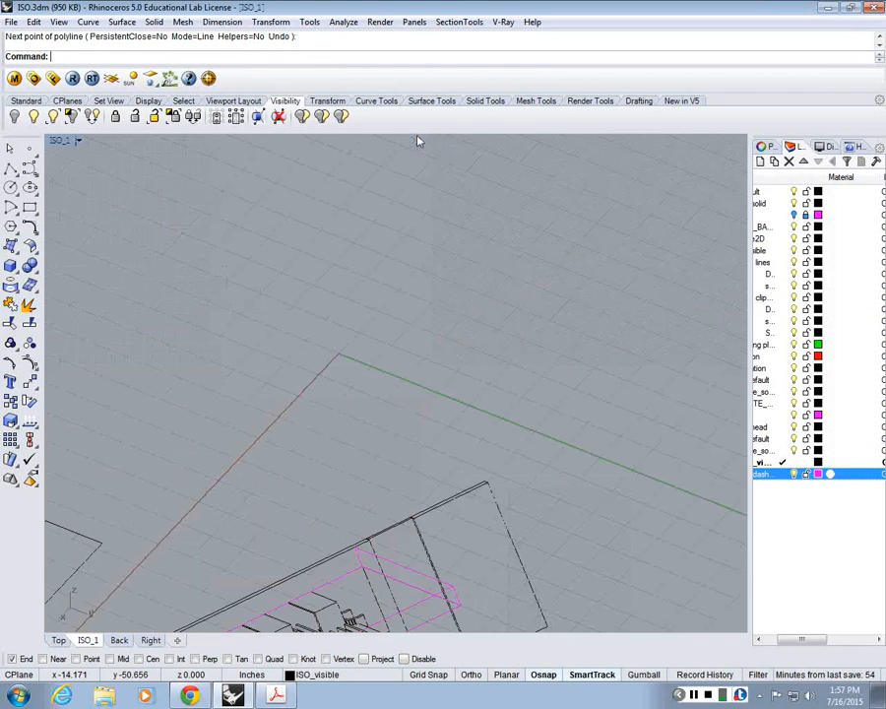
double_click(52, 144)
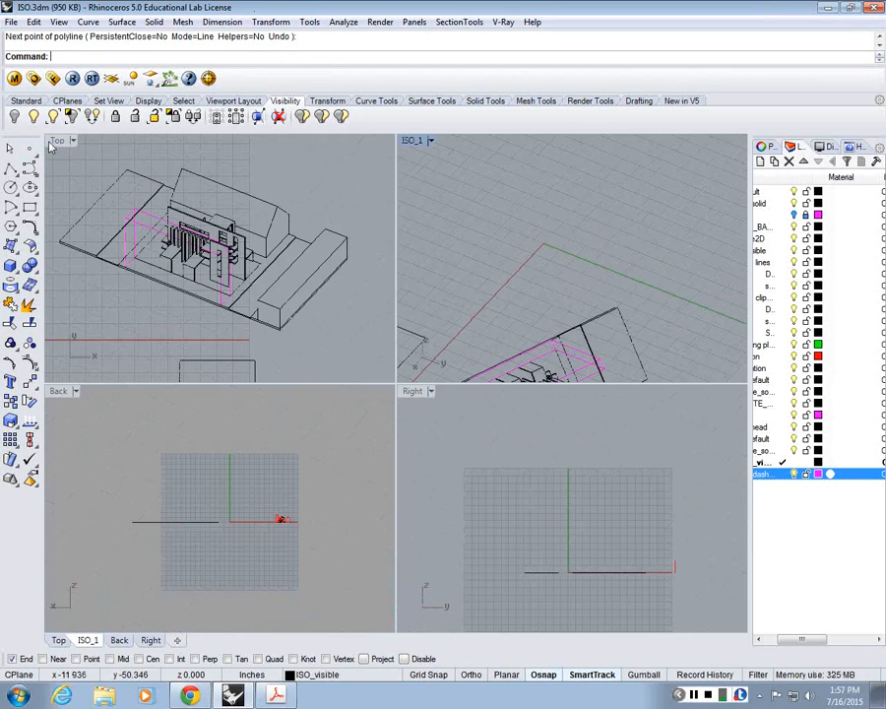
scroll(532, 285, "down", 10)
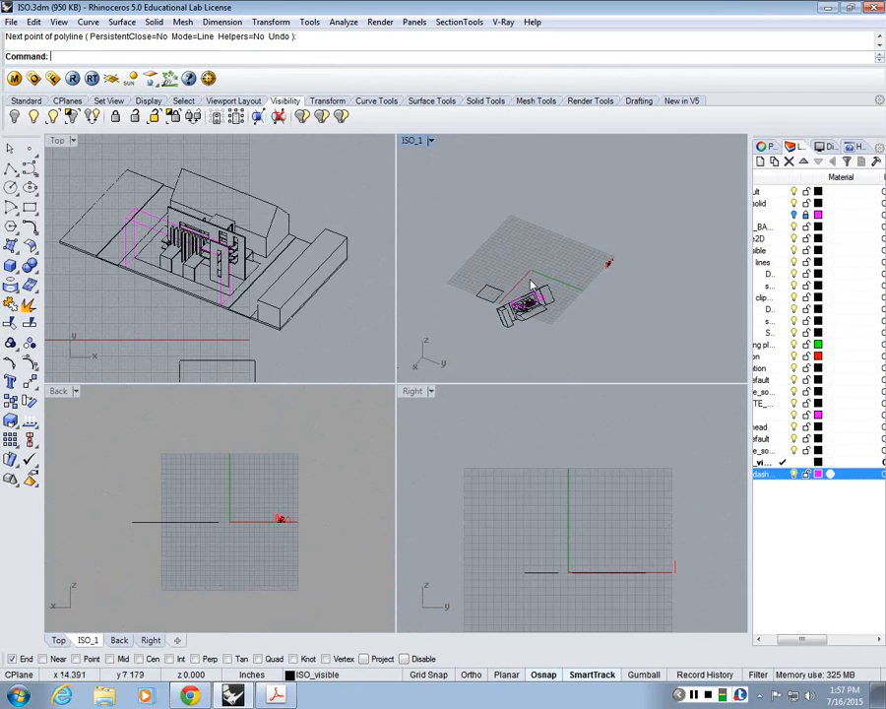
right_click_drag(532, 284, 559, 275)
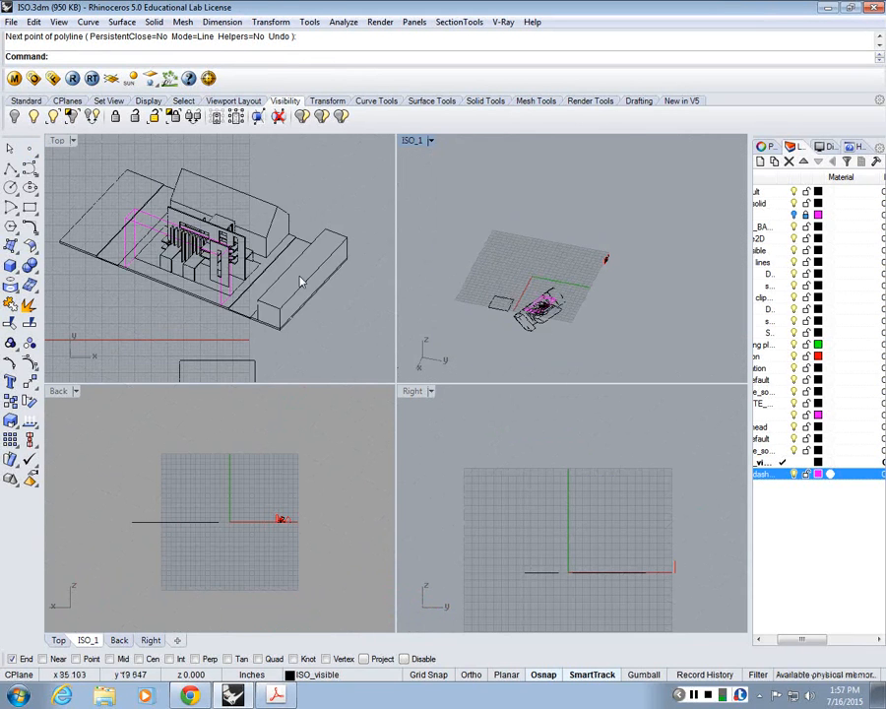
right_click(414, 144)
left_click(648, 224)
type("Sho")
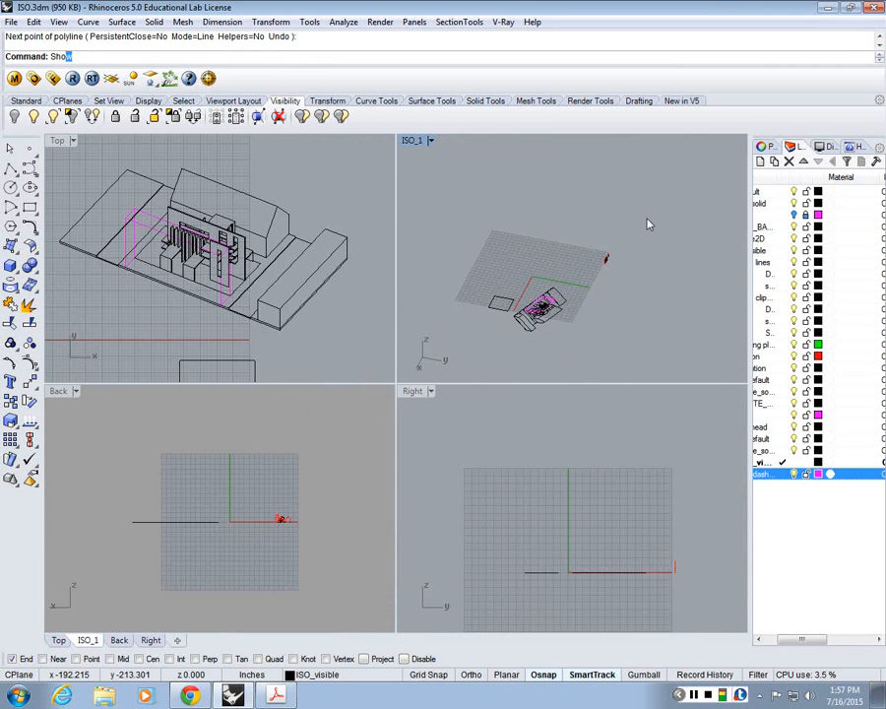
type("w")
key("Return")
Step: Examine the shaded 3D model and its site blocks from several angles in the enlarged ISO_1 viewport
scroll(575, 265, "up", 10)
right_click_drag(551, 287, 591, 337)
scroll(529, 290, "down", 5)
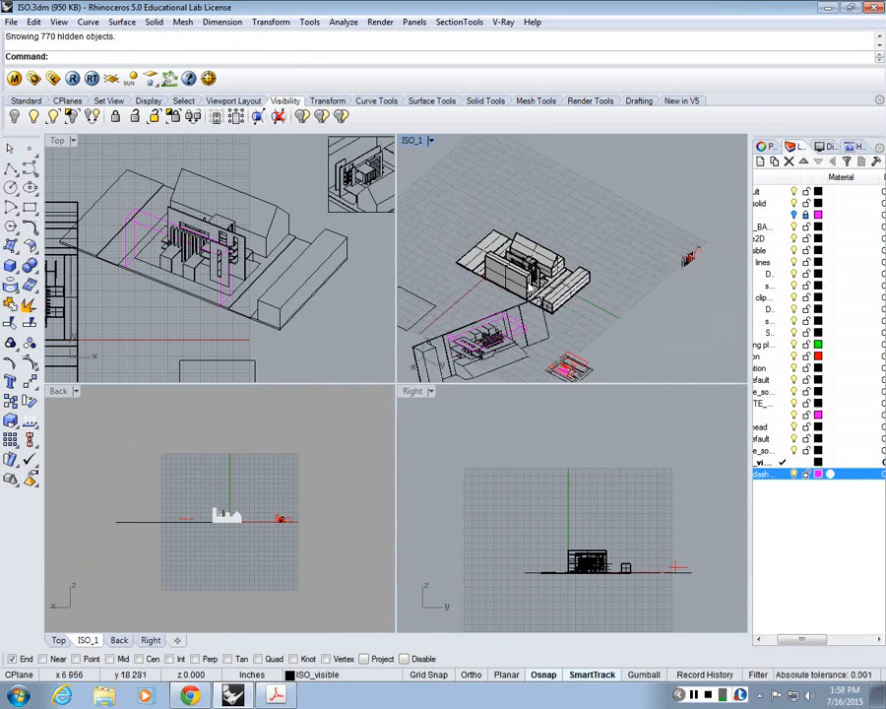
scroll(528, 288, "up", 4)
scroll(522, 292, "up", 3)
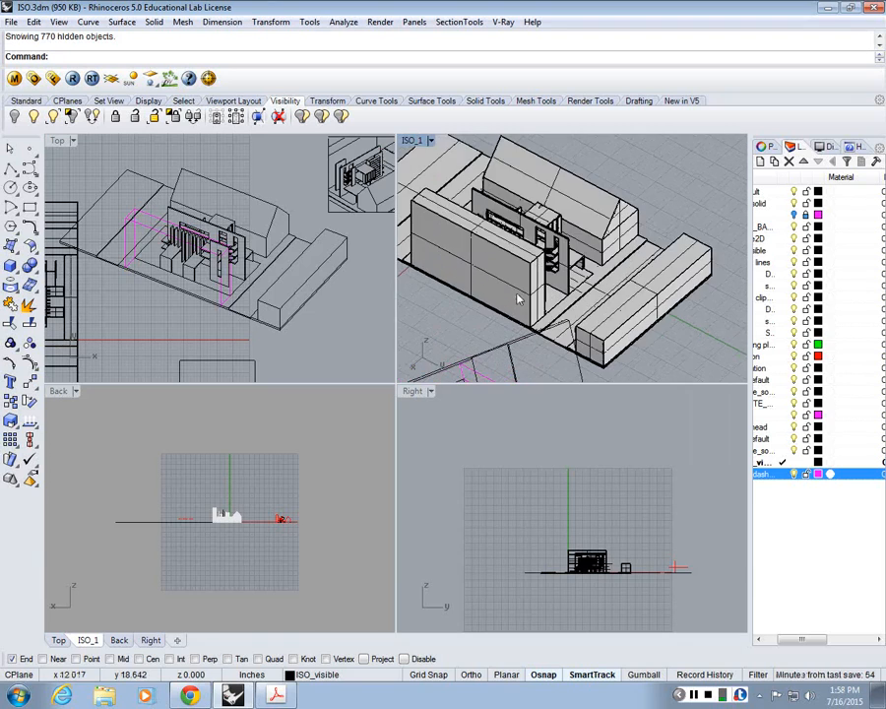
double_click(413, 140)
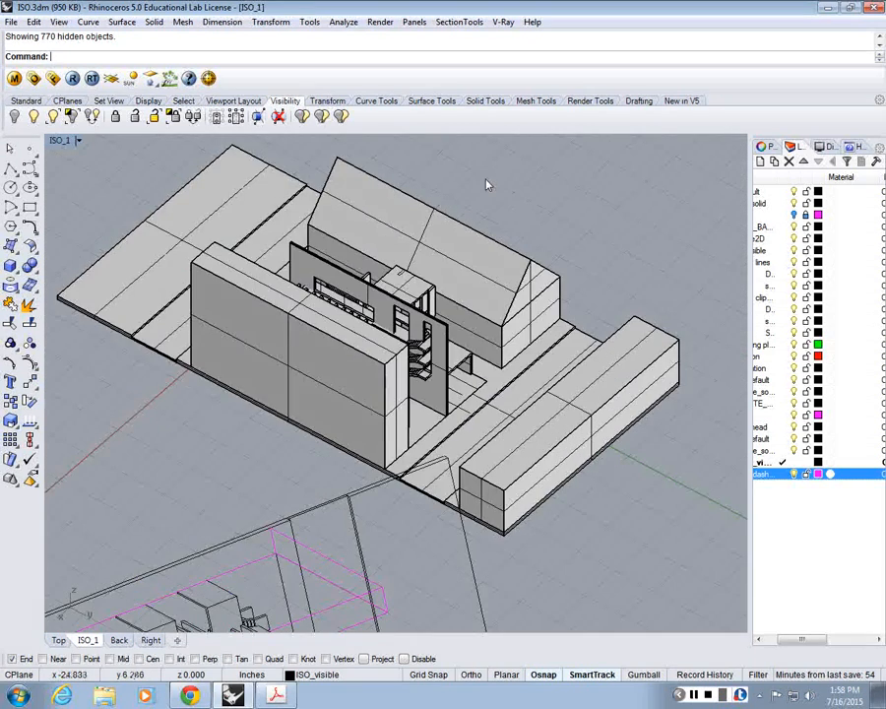
scroll(489, 183, "down", 3)
scroll(491, 187, "up", 4)
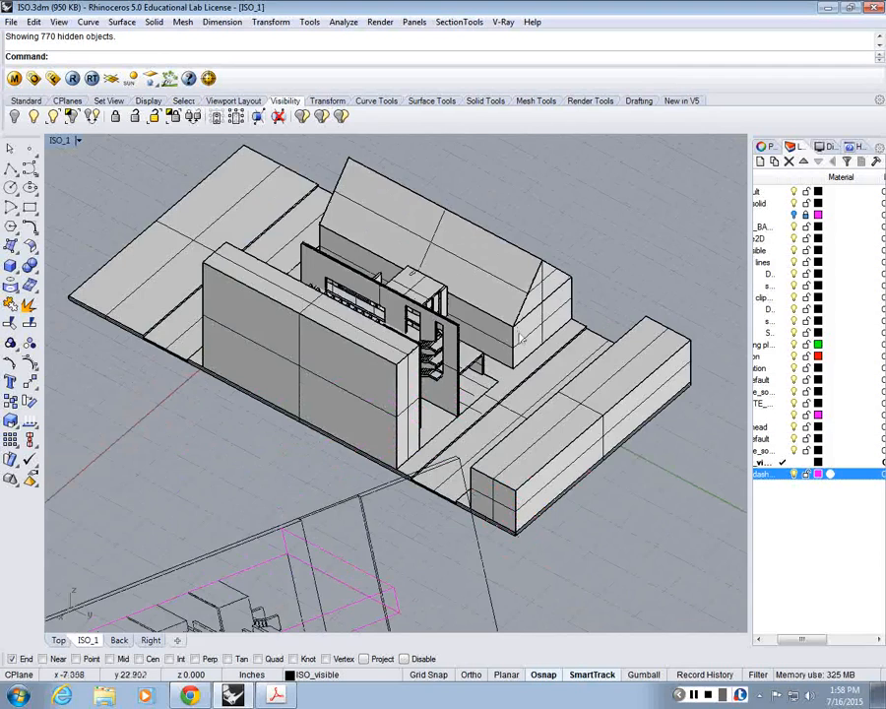
right_click_drag(519, 349, 461, 352)
scroll(461, 353, "down", 5)
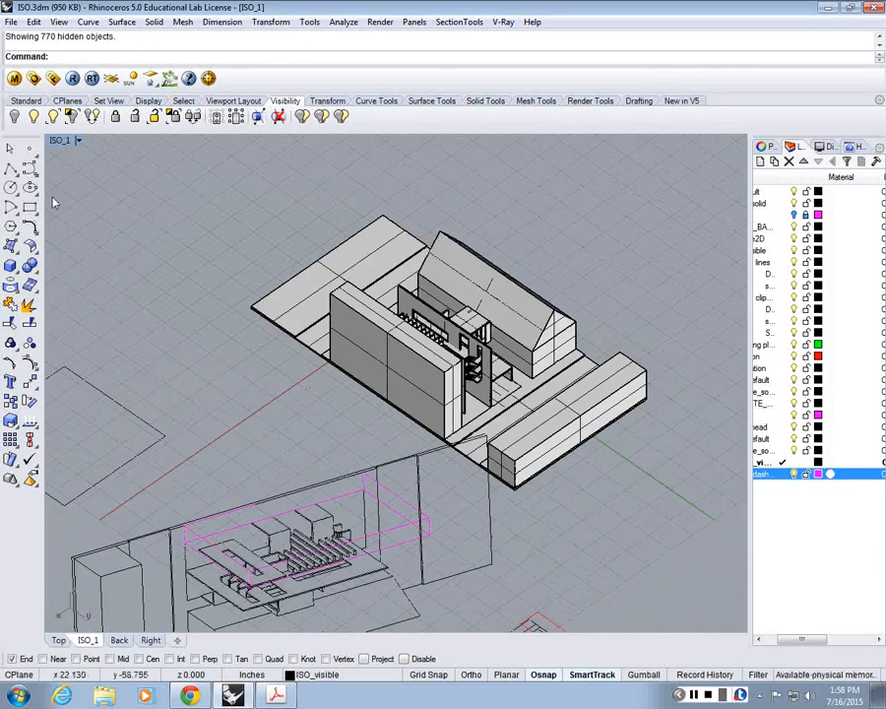
Step: Check the length of the long low block's outer base edge on the 3D model with a trial polyline, and cancel it
left_click(10, 168)
scroll(547, 436, "up", 6)
left_click(476, 533)
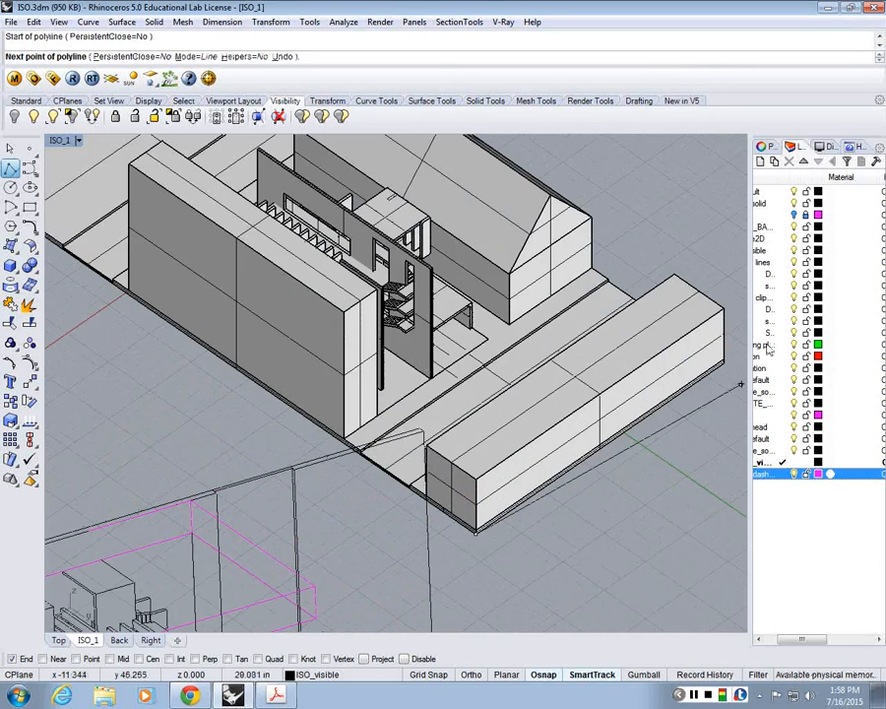
scroll(721, 364, "down", 6)
key("Escape")
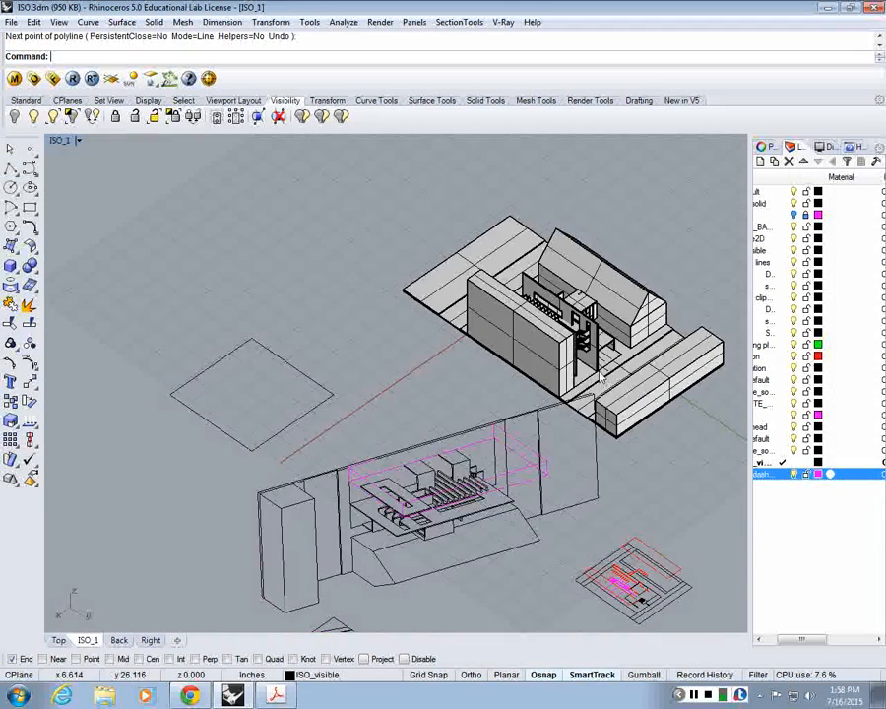
right_click_drag(601, 375, 614, 317)
scroll(614, 295, "up", 3)
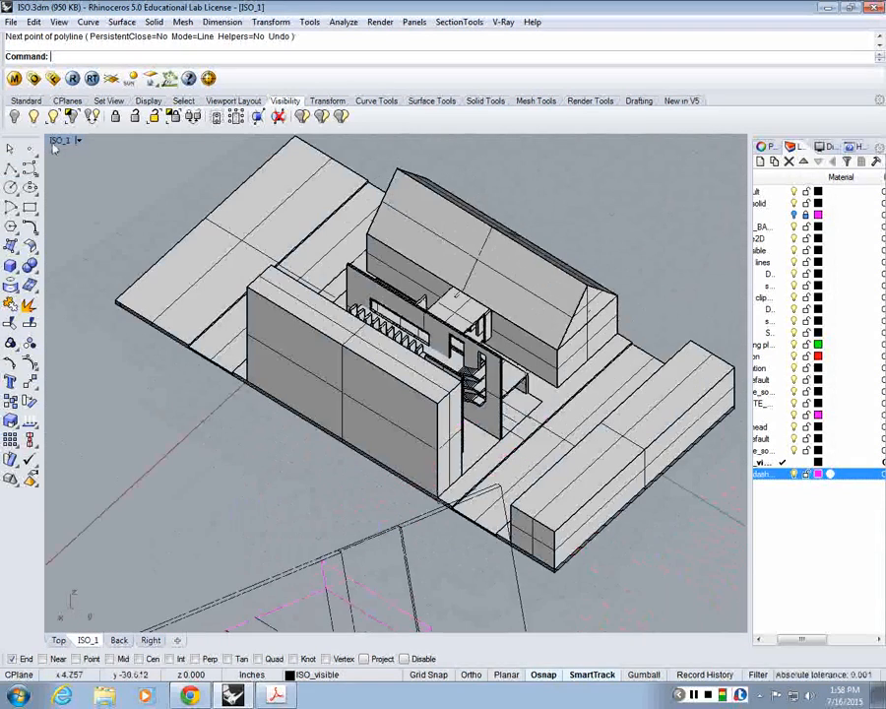
left_click(61, 141)
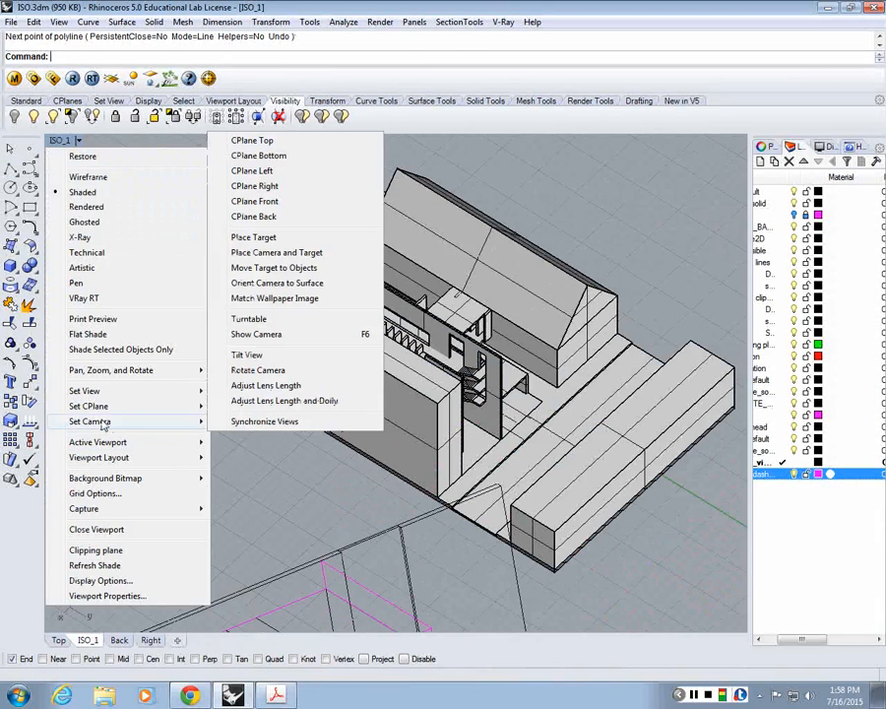
mouse_move(192, 443)
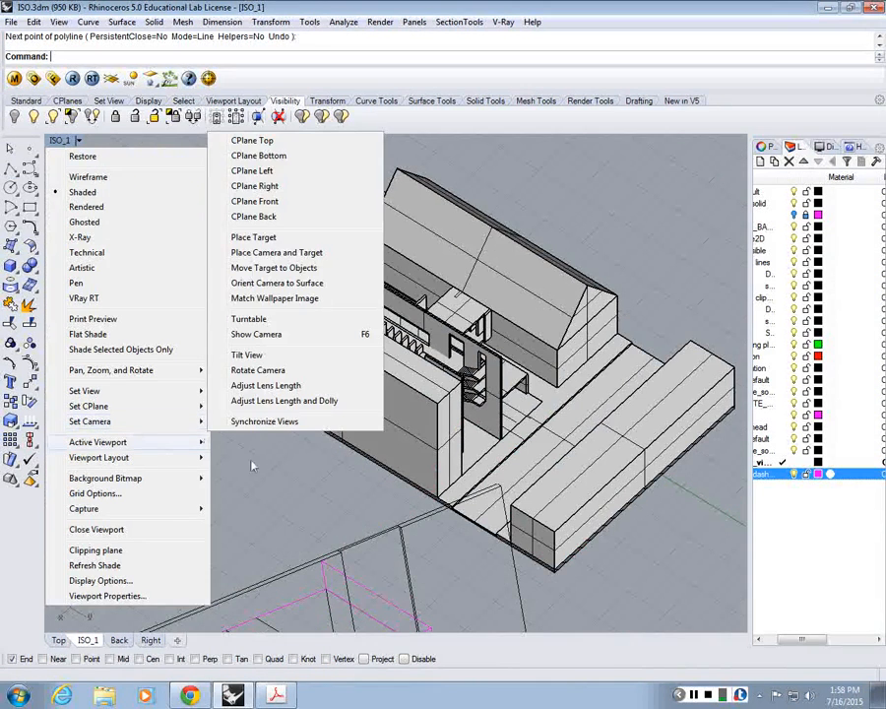
left_click(253, 463)
Step: Examine the building model in the enlarged Back and Top viewports, and return to the enlarged ISO_1 viewport
double_click(59, 141)
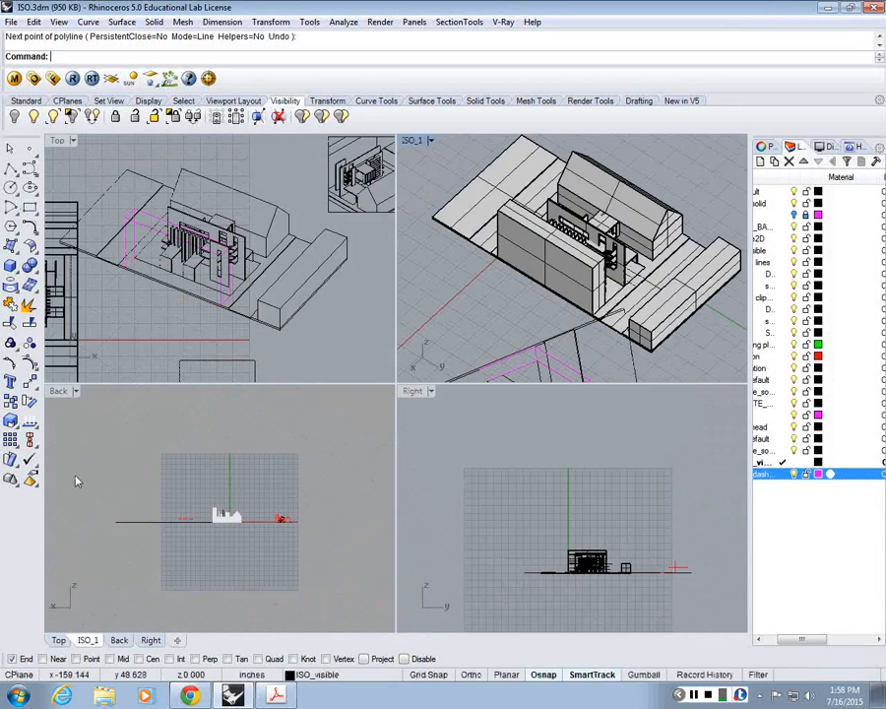
double_click(67, 391)
scroll(374, 340, "up", 6)
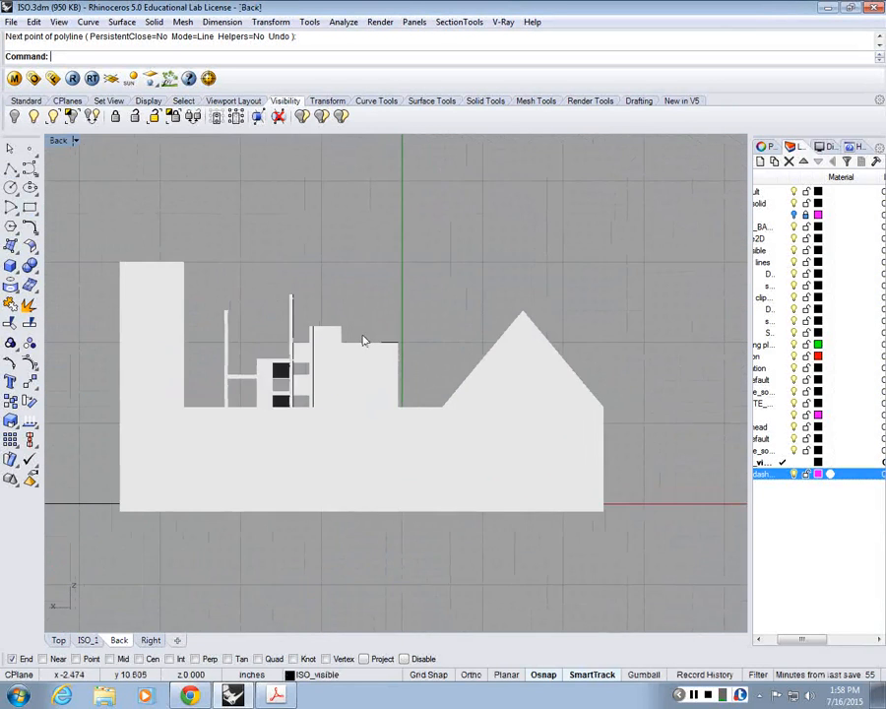
scroll(236, 325, "down", 3)
left_click_drag(100, 224, 430, 517)
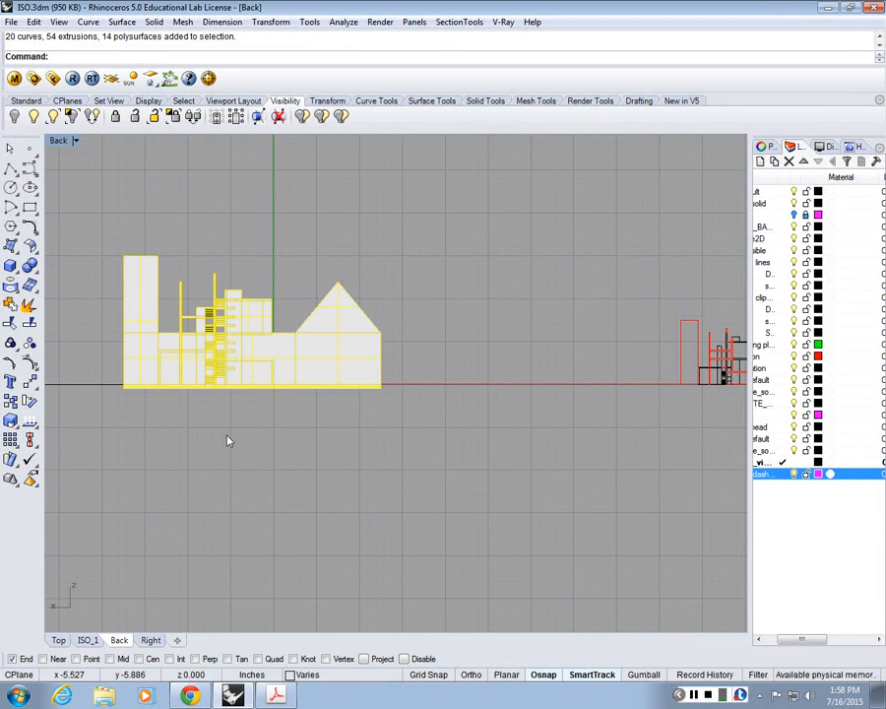
key("Escape")
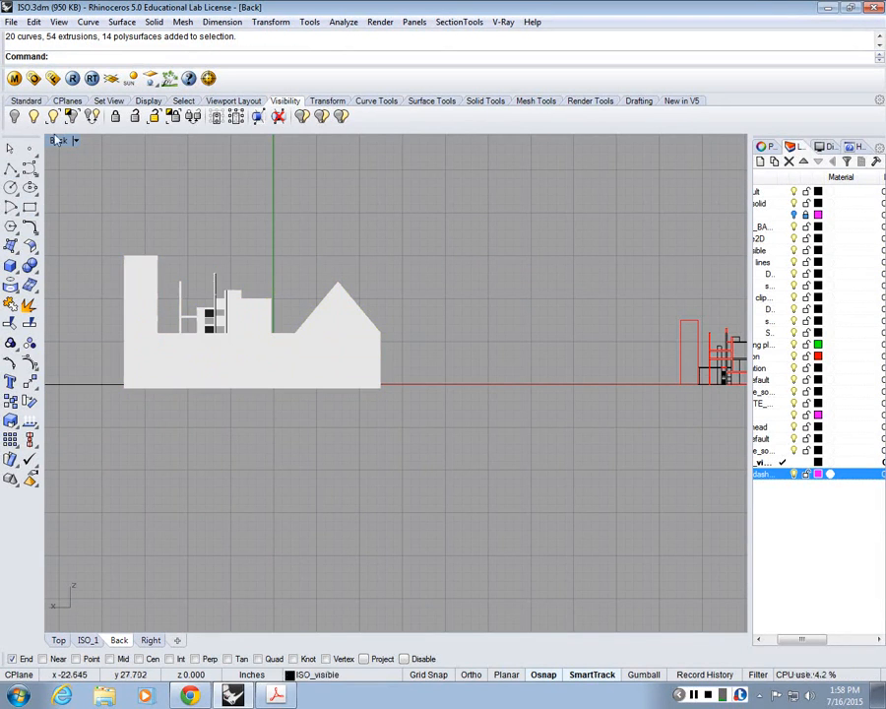
double_click(57, 144)
double_click(508, 139)
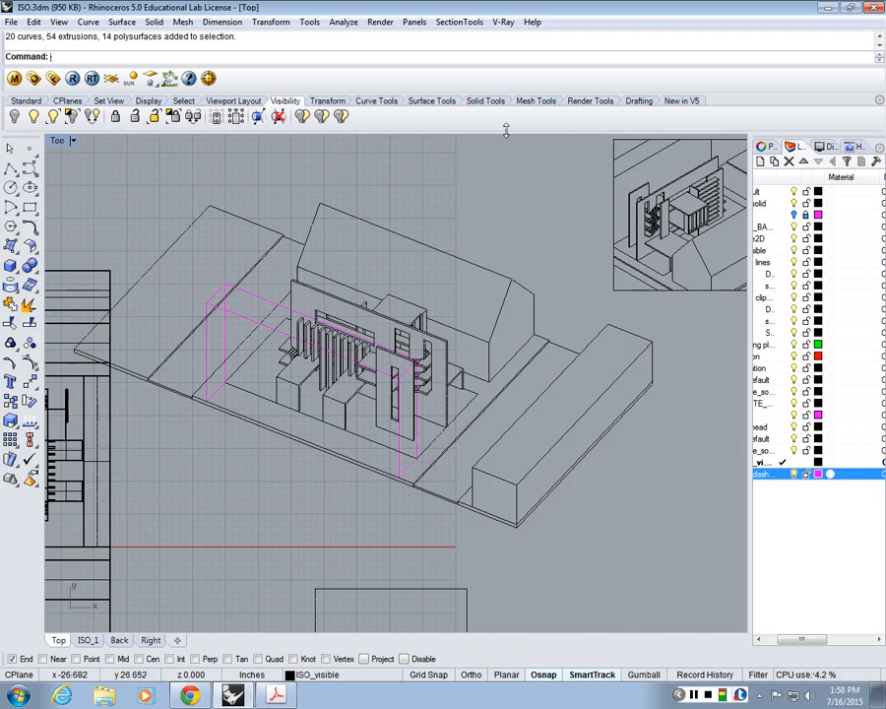
double_click(60, 143)
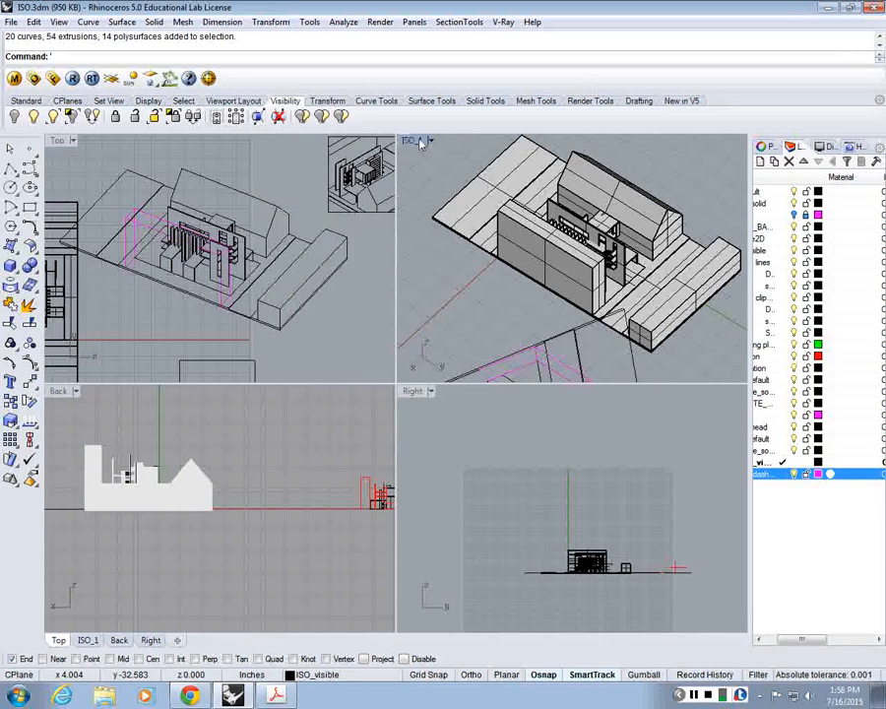
double_click(419, 137)
scroll(357, 252, "down", 4)
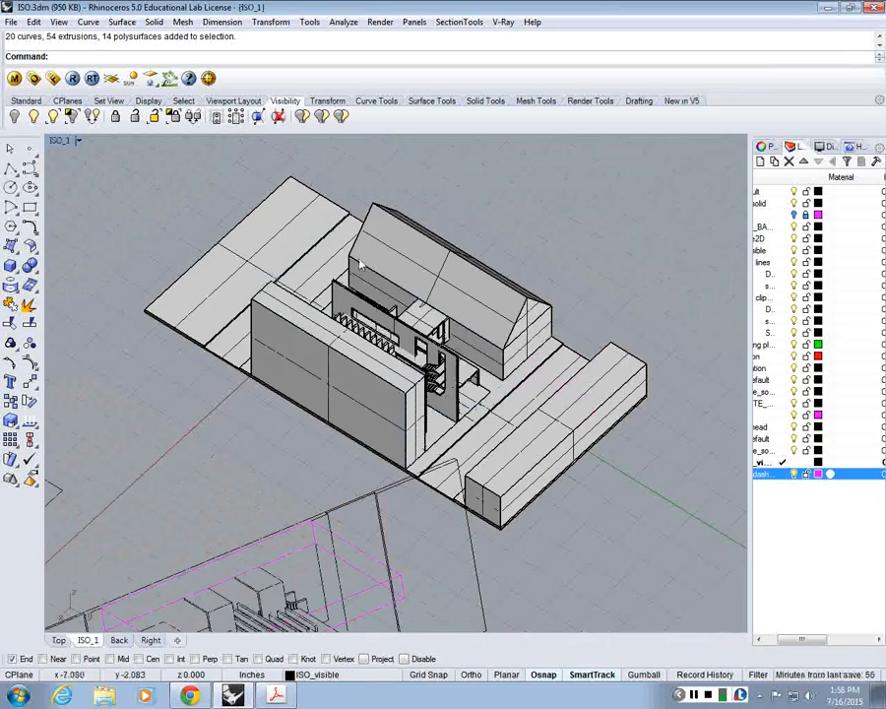
type("Make")
key("Return")
scroll(295, 258, "down", 3)
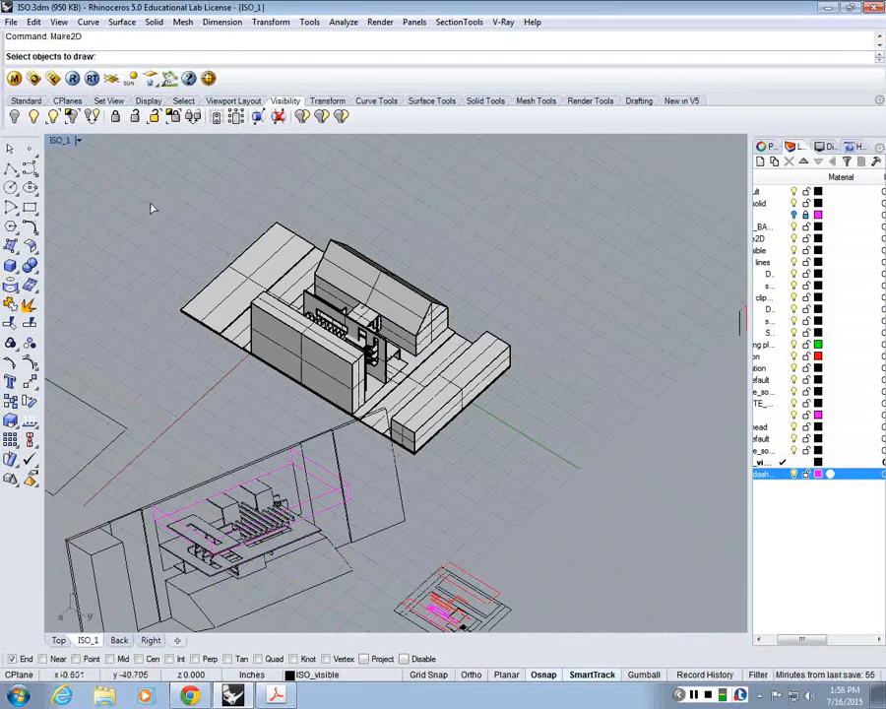
left_click_drag(137, 167, 571, 470)
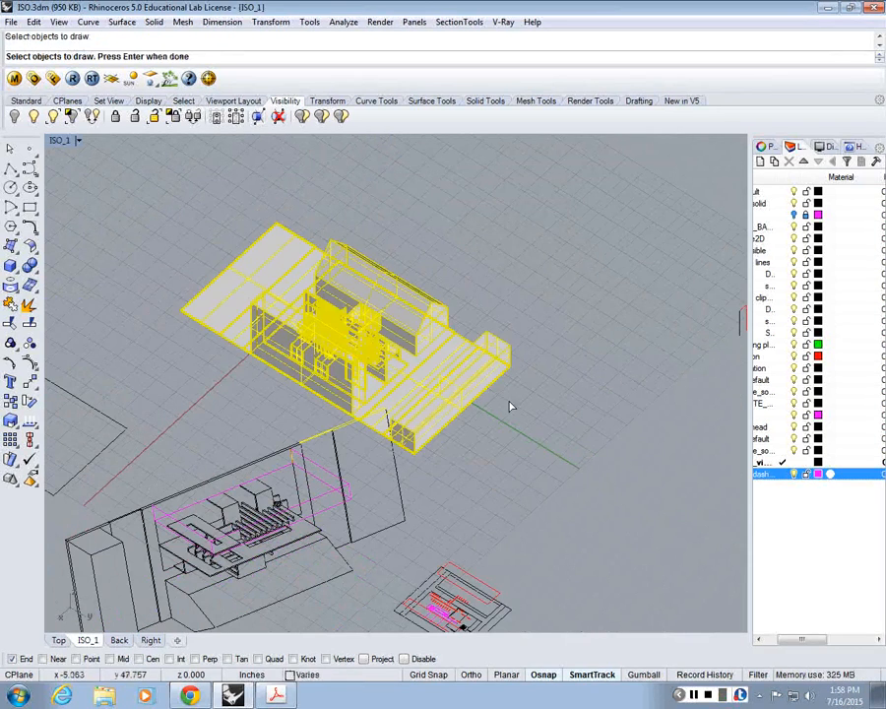
key("Escape")
scroll(376, 288, "up", 4)
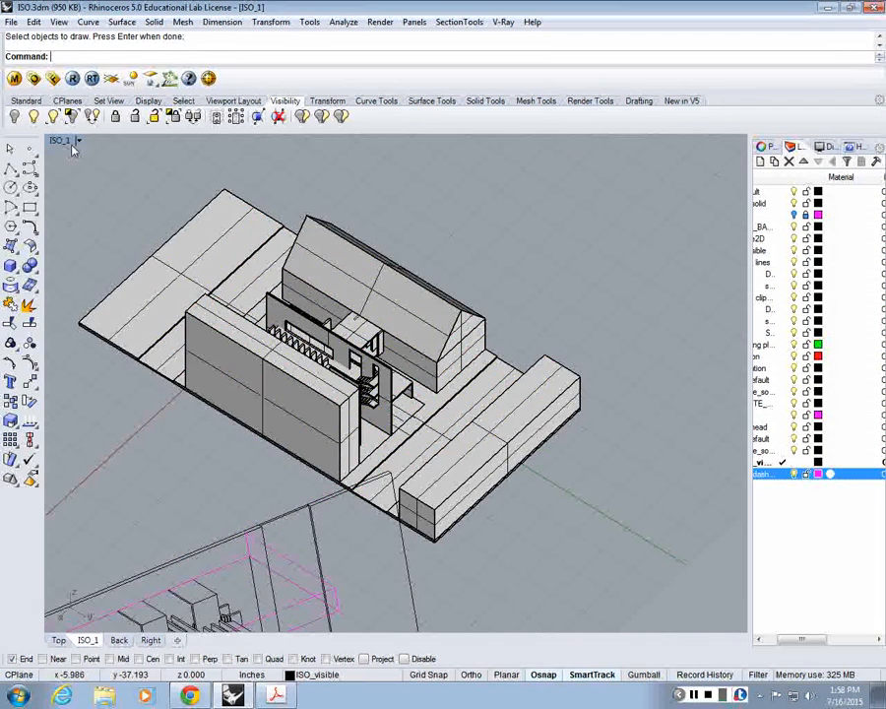
key("Return")
scroll(118, 222, "down", 3)
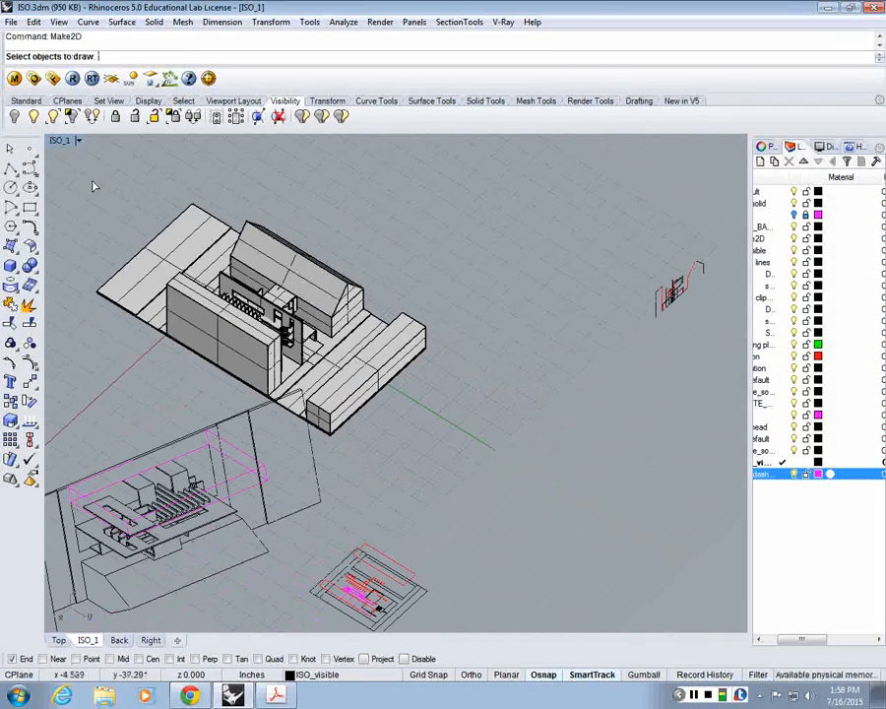
left_click_drag(87, 174, 483, 449)
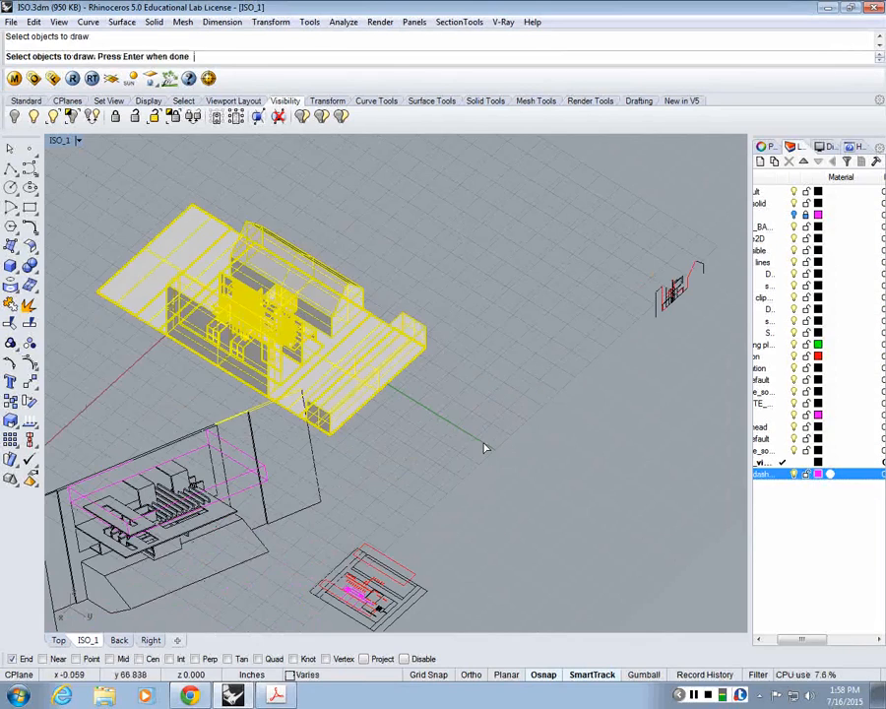
key("Return")
right_click_drag(483, 448, 289, 301)
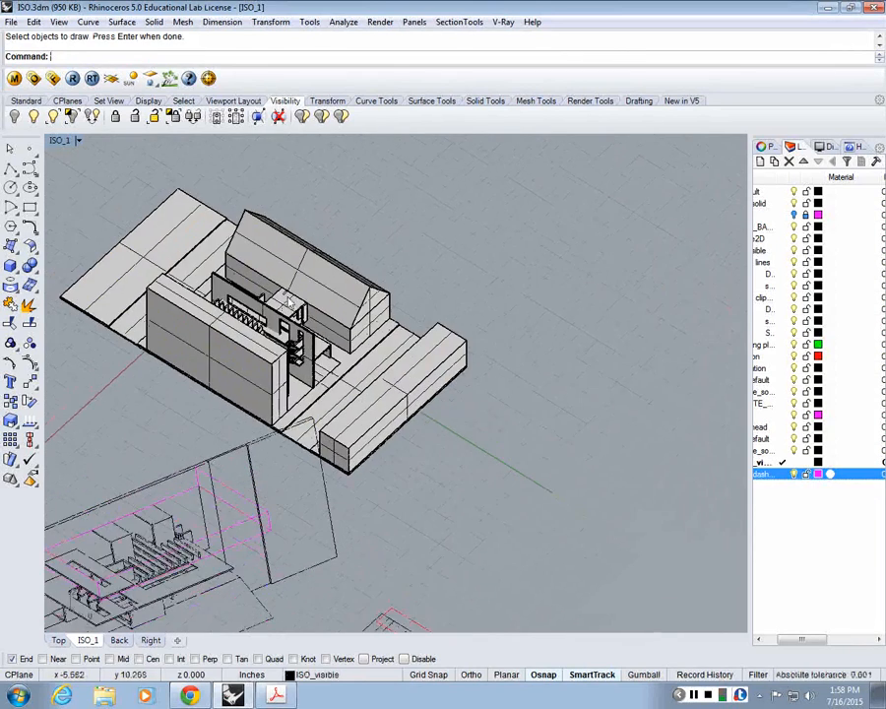
Step: Examine the 3D model in ISO_1 and compare it with the magenta block outline of the 2D drawing in the Top viewport
scroll(290, 301, "up", 2)
scroll(291, 303, "down", 1)
scroll(296, 307, "up", 1)
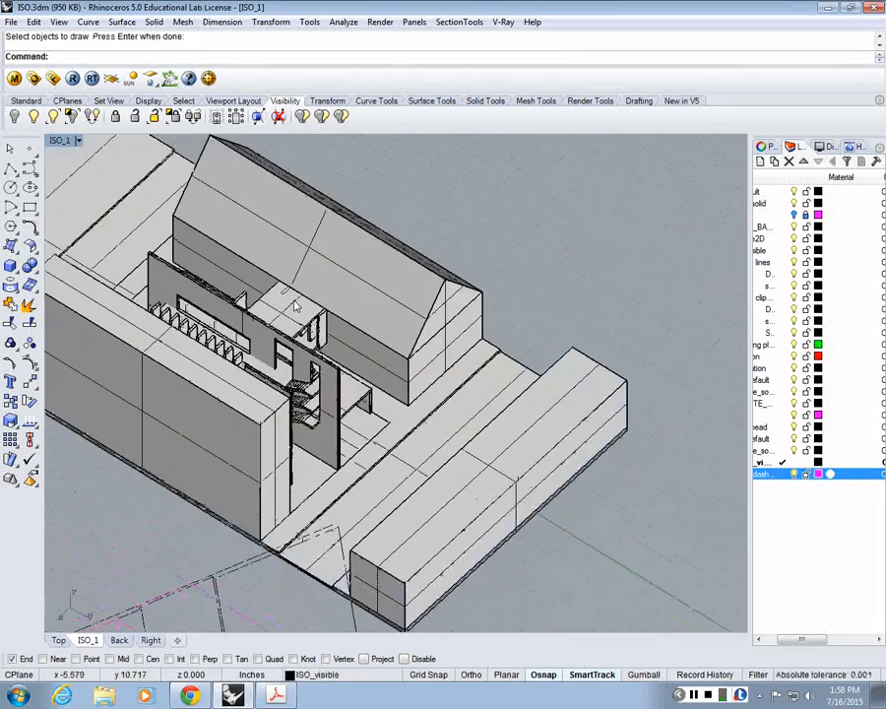
scroll(296, 307, "down", 2)
scroll(288, 304, "up", 1)
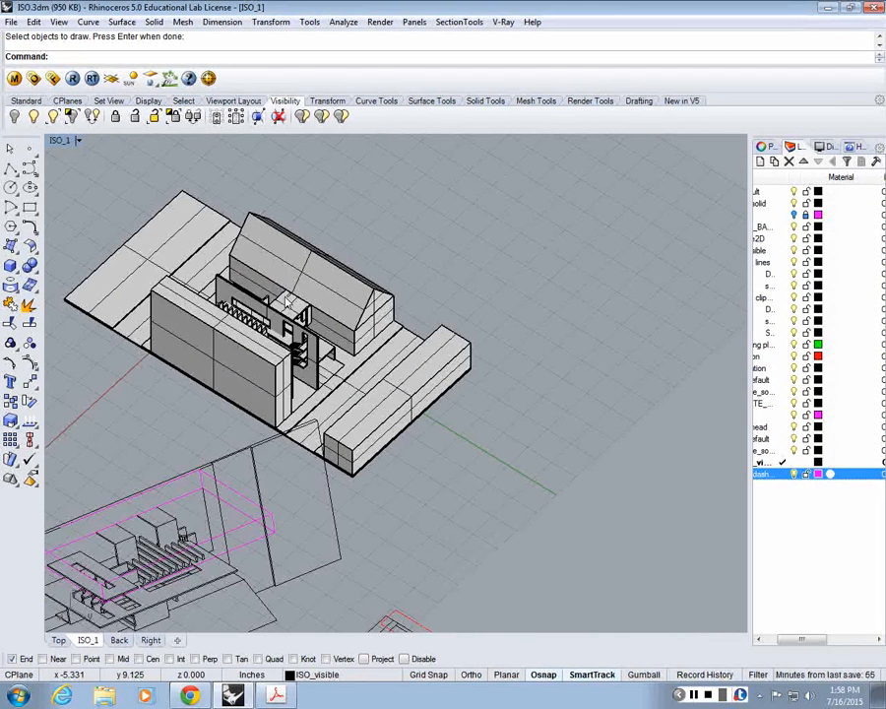
double_click(61, 143)
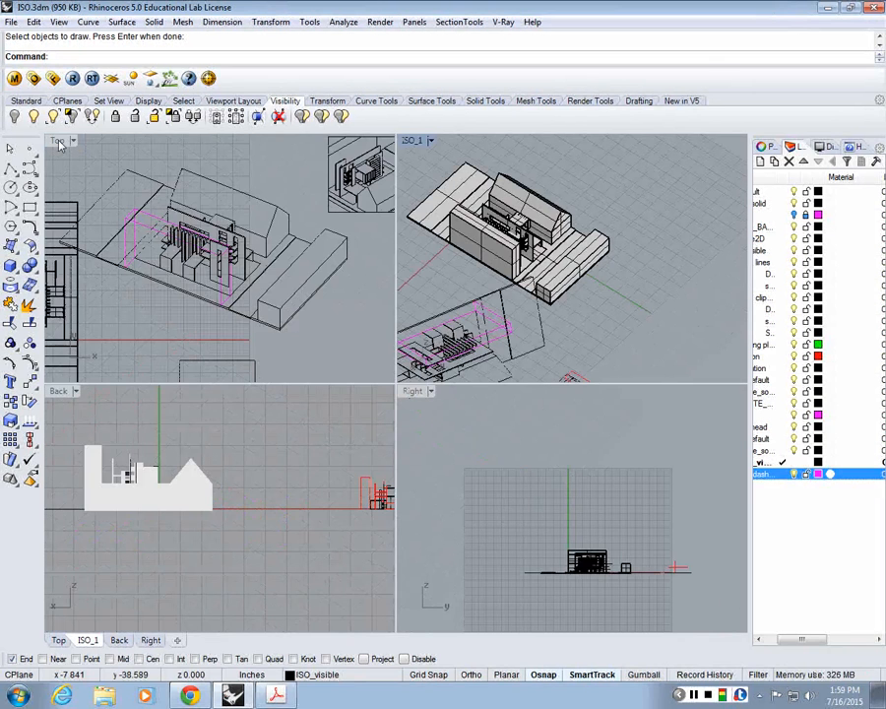
double_click(59, 143)
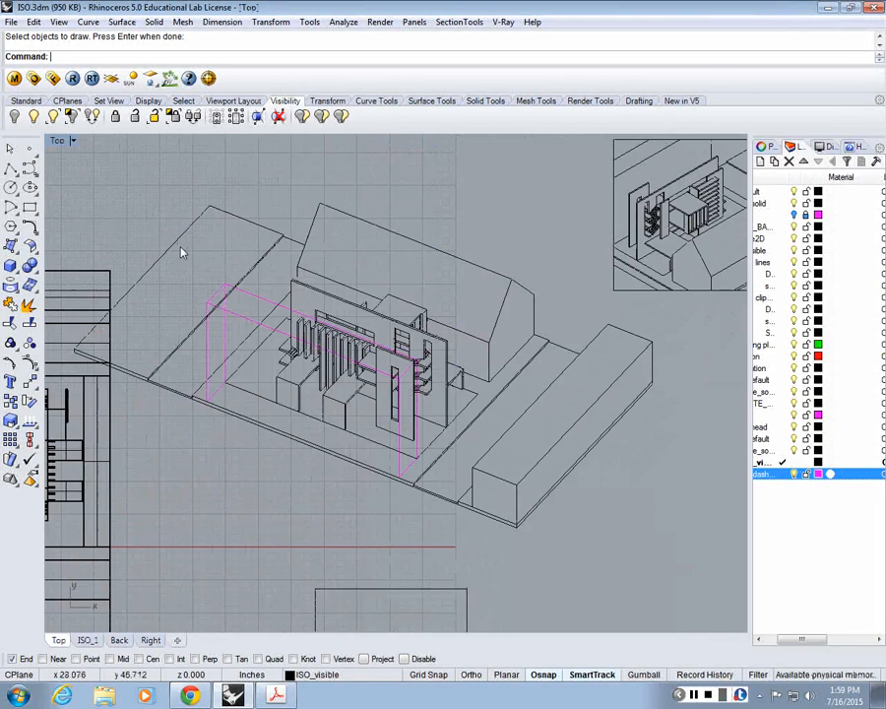
left_click(224, 331)
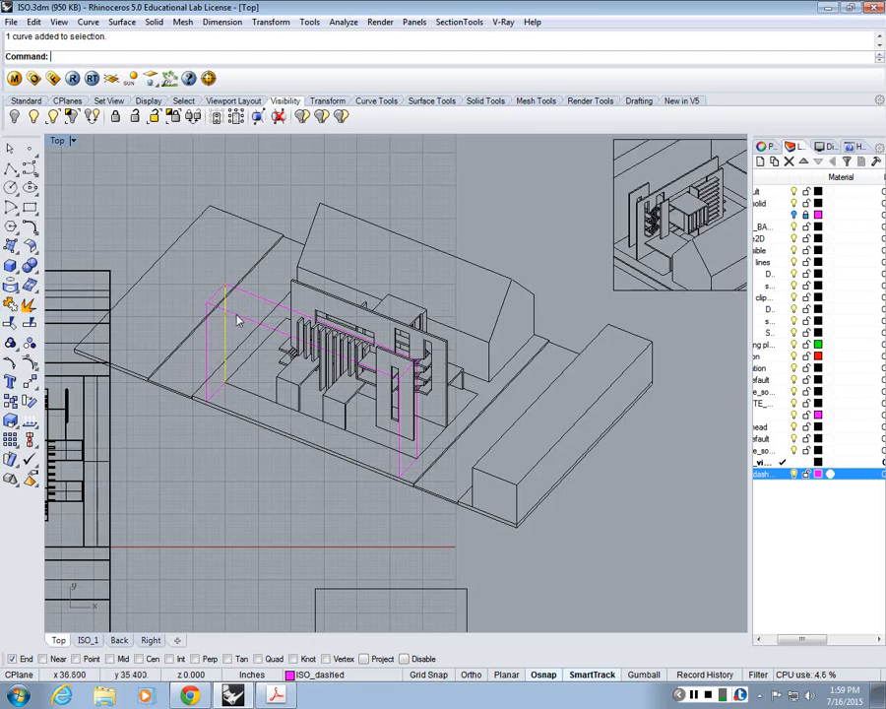
scroll(237, 330, "down", 5)
scroll(325, 394, "up", 5)
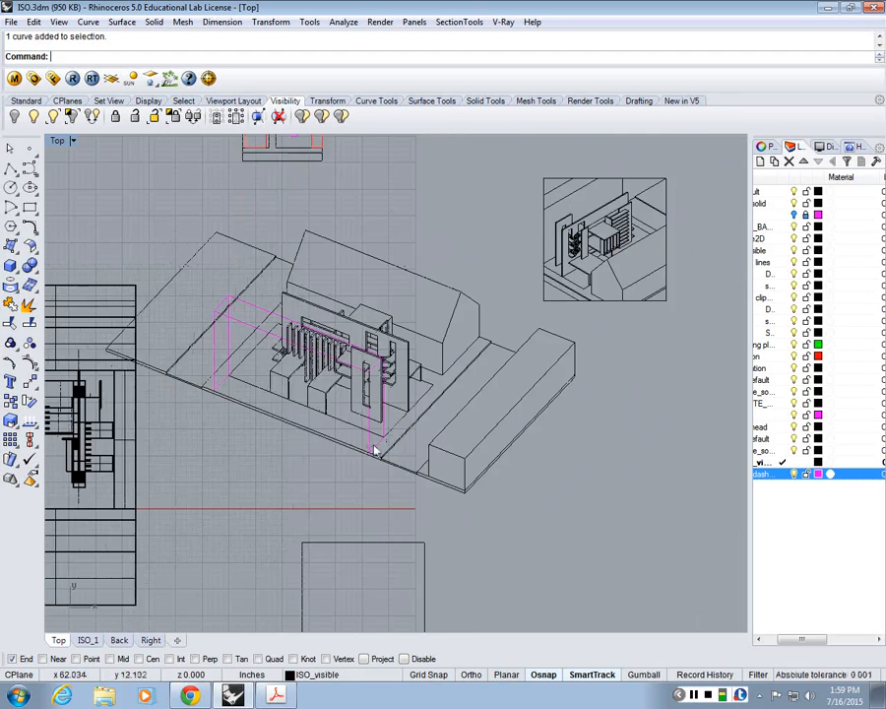
scroll(368, 531, "up", 2)
scroll(535, 421, "down", 6)
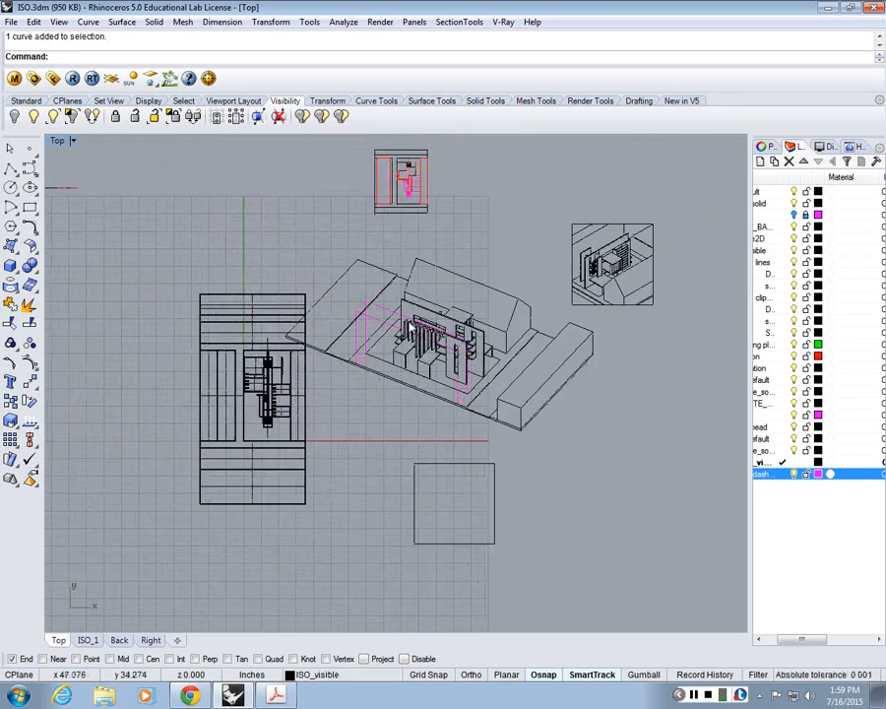
scroll(409, 317, "up", 4)
double_click(57, 141)
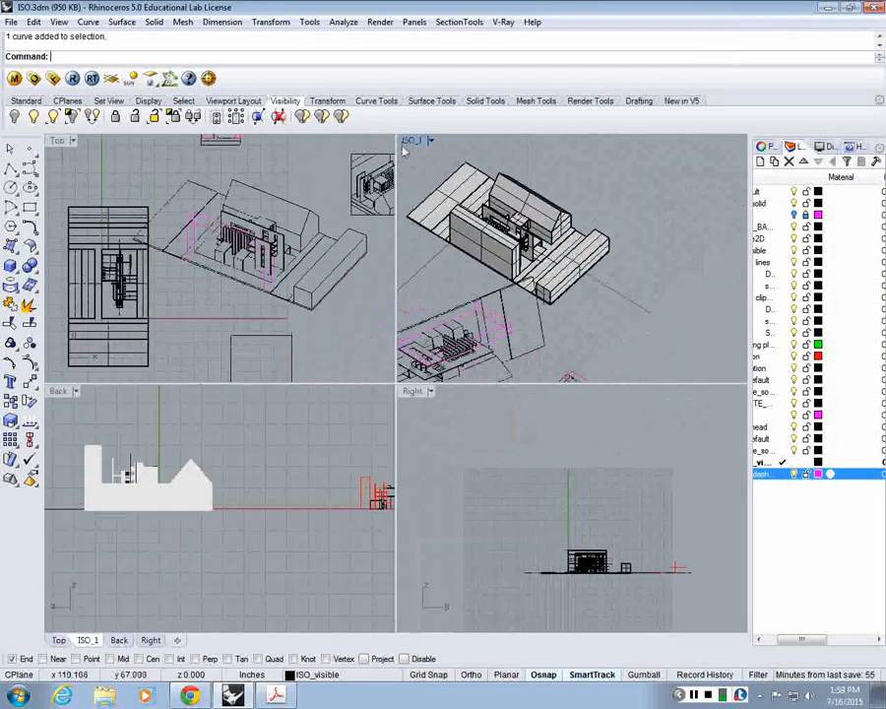
Step: Restore the saved isometric view in the enlarged ISO_1 viewport
double_click(411, 140)
type("M")
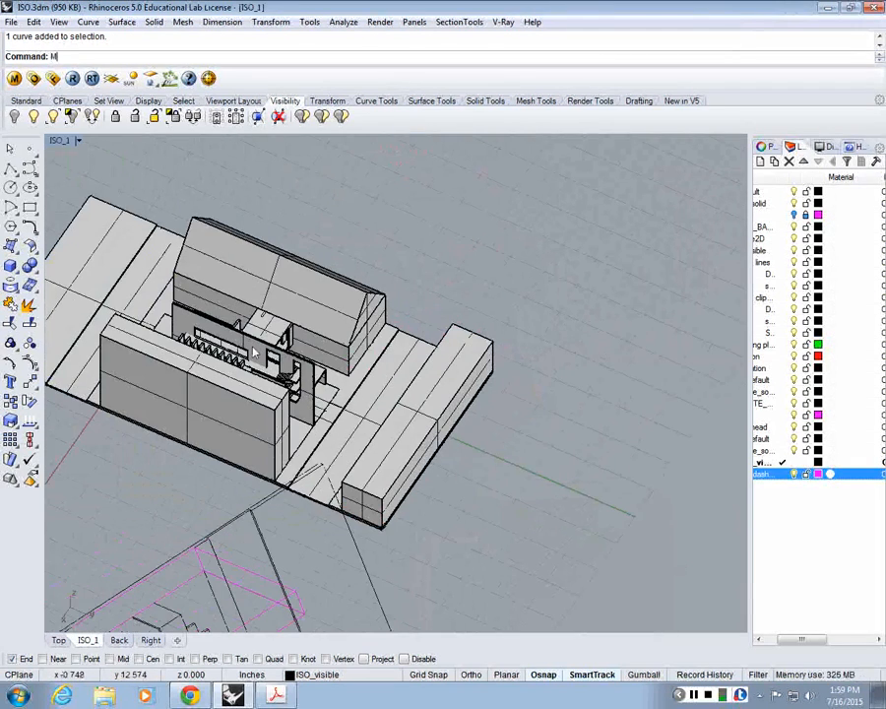
key("BackSpace")
left_click(61, 140)
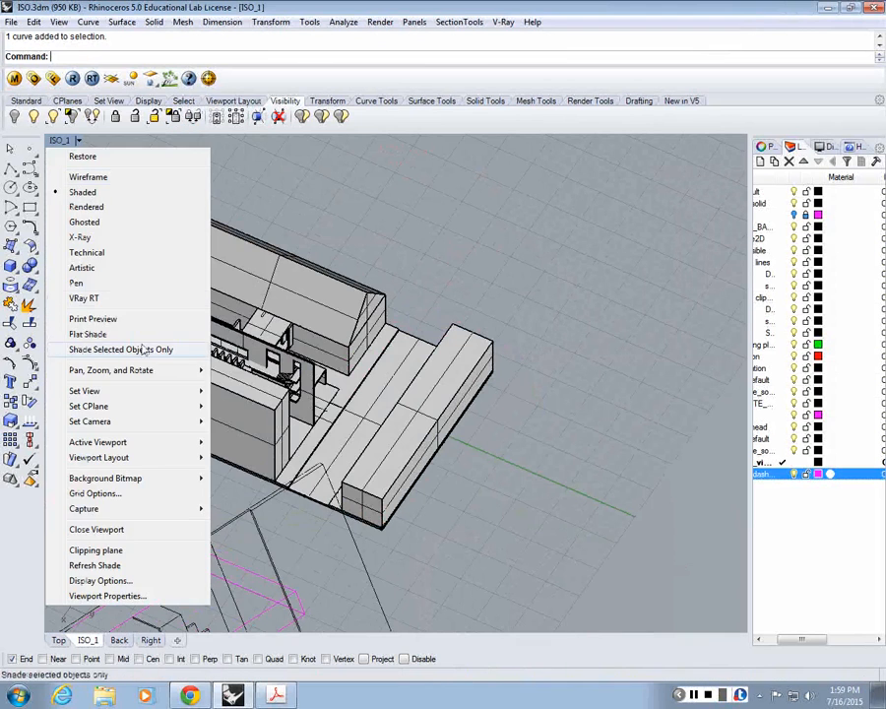
mouse_move(138, 391)
left_click(297, 599)
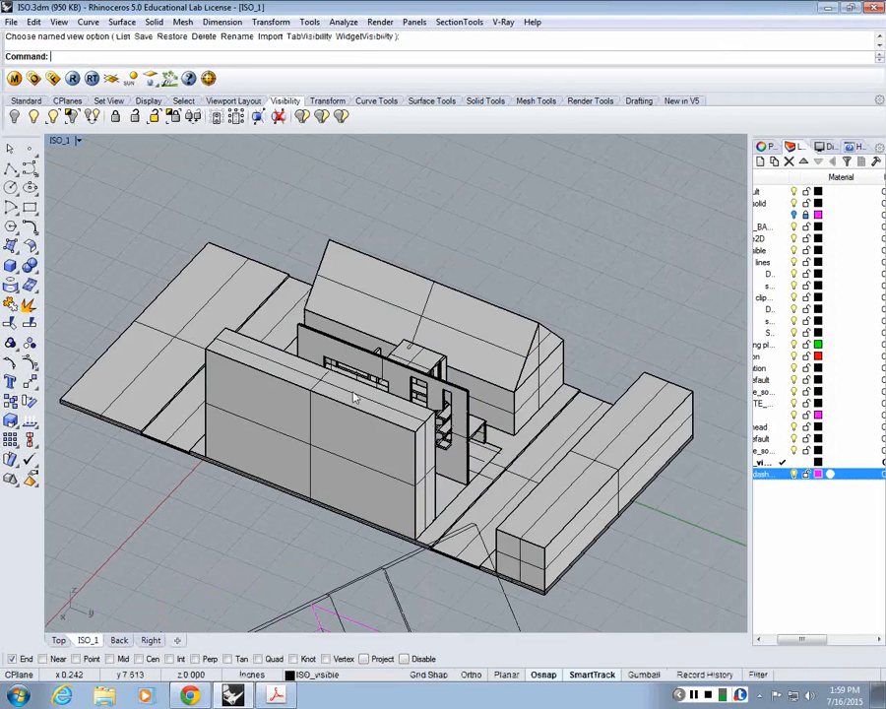
Step: Make a 2D drawing of the tall front block from the current view, with visible and hidden lines on the ISO_dashed layer
type("Make2D")
key("Return")
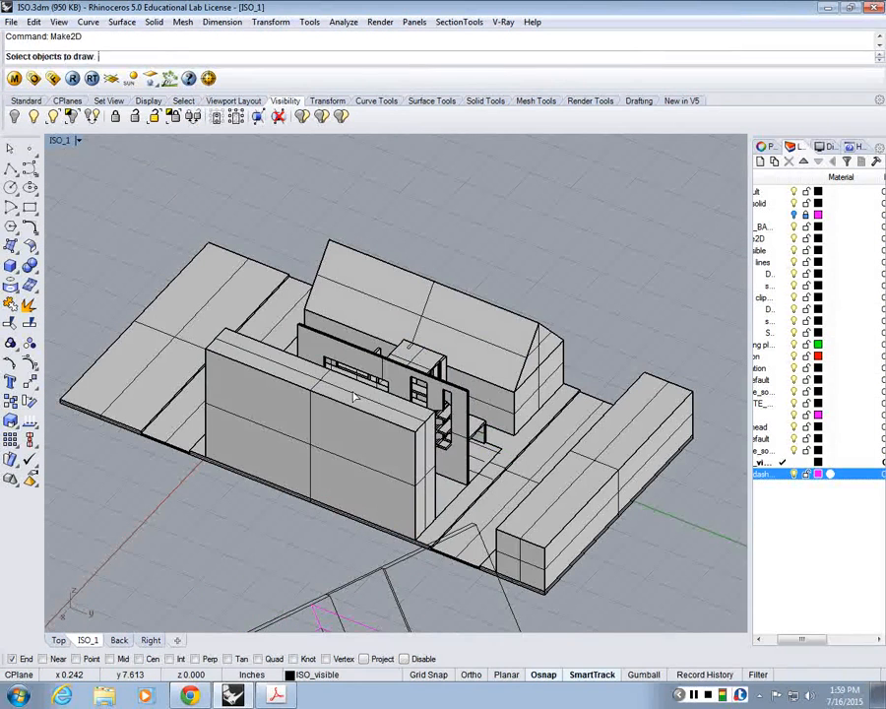
left_click(335, 449)
key("Return")
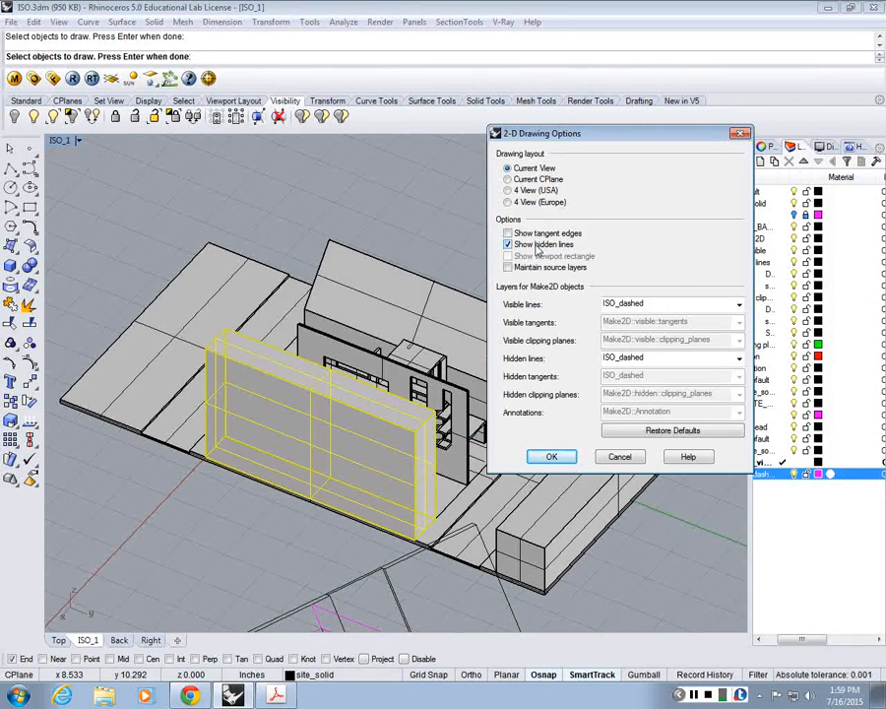
left_click(558, 457)
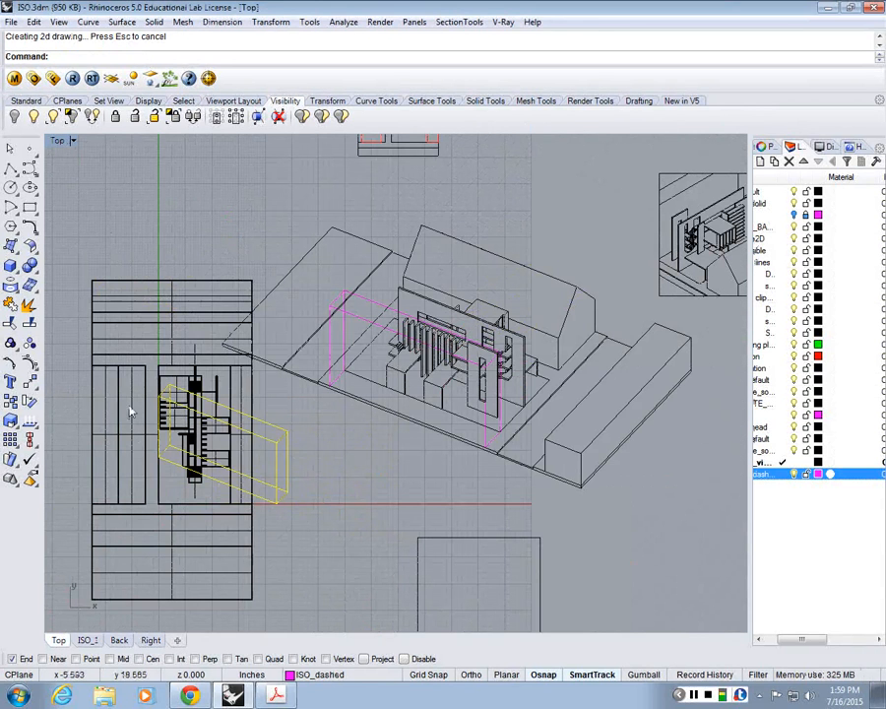
Step: Try to move the block's new 2D outline by its lower corner onto the matching corner in the isometric drawing
type("Move")
key("Return")
left_click(286, 492)
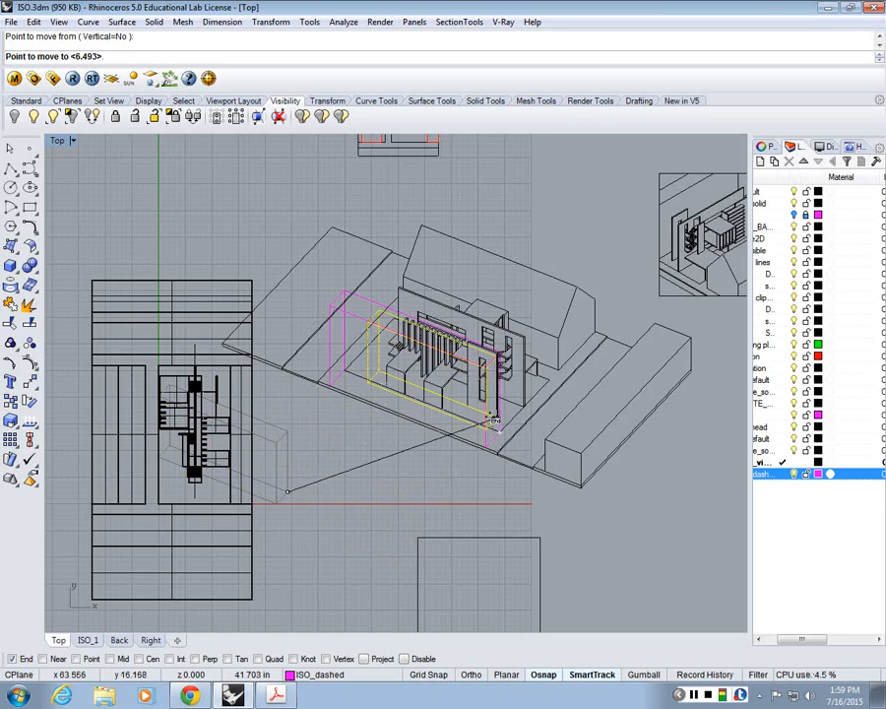
left_click(492, 422)
key("Escape")
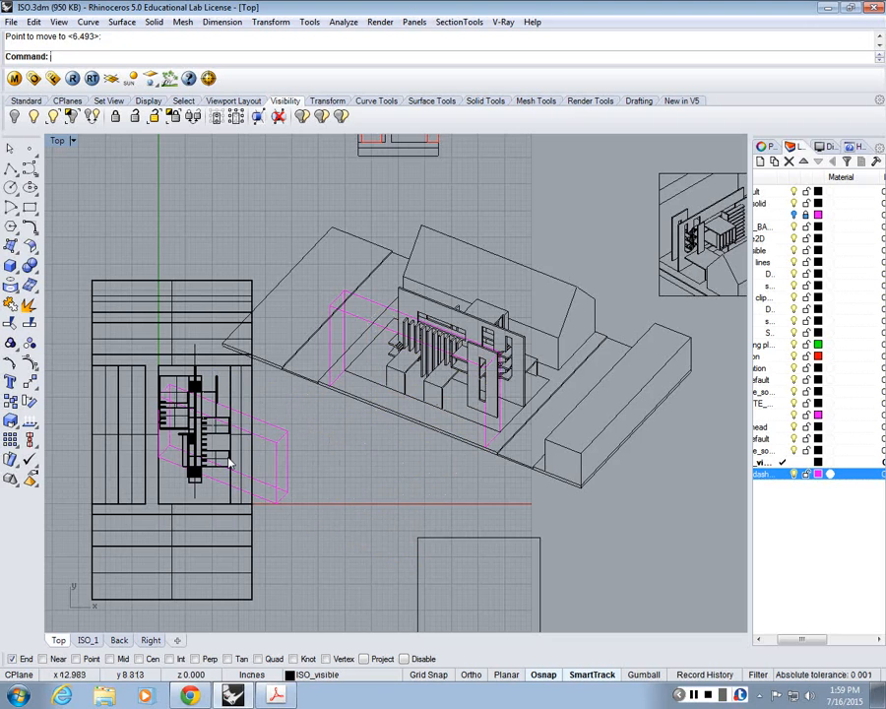
Step: Undo the block's Make2D and the earlier visibility and layer-lock changes, back to the isolated isometric drawing with its dashed layer locked
key("ctrl+z")
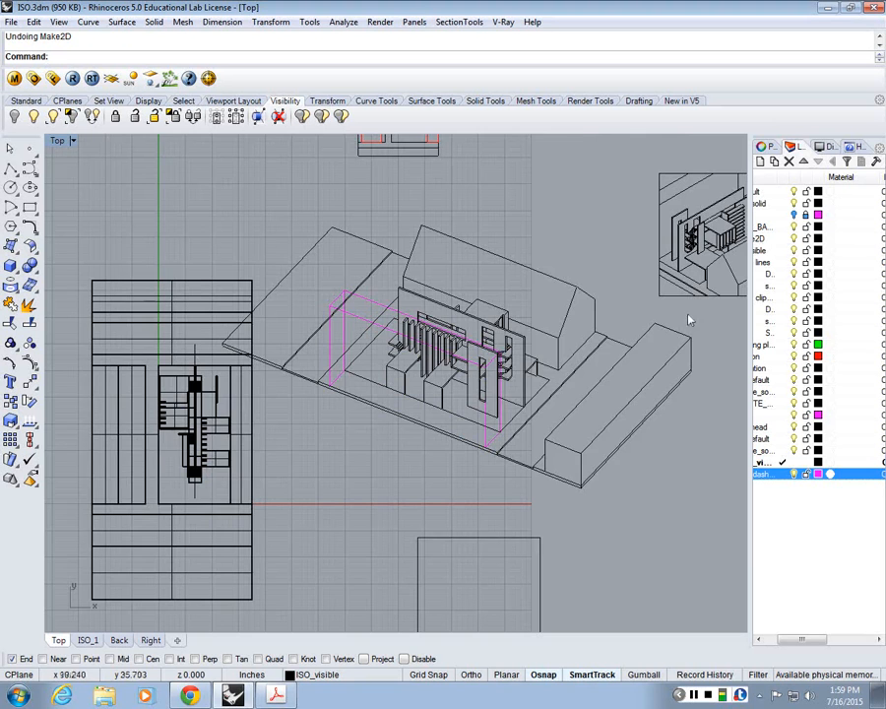
scroll(479, 326, "up", 2)
scroll(444, 378, "up", 2)
scroll(449, 389, "down", 3)
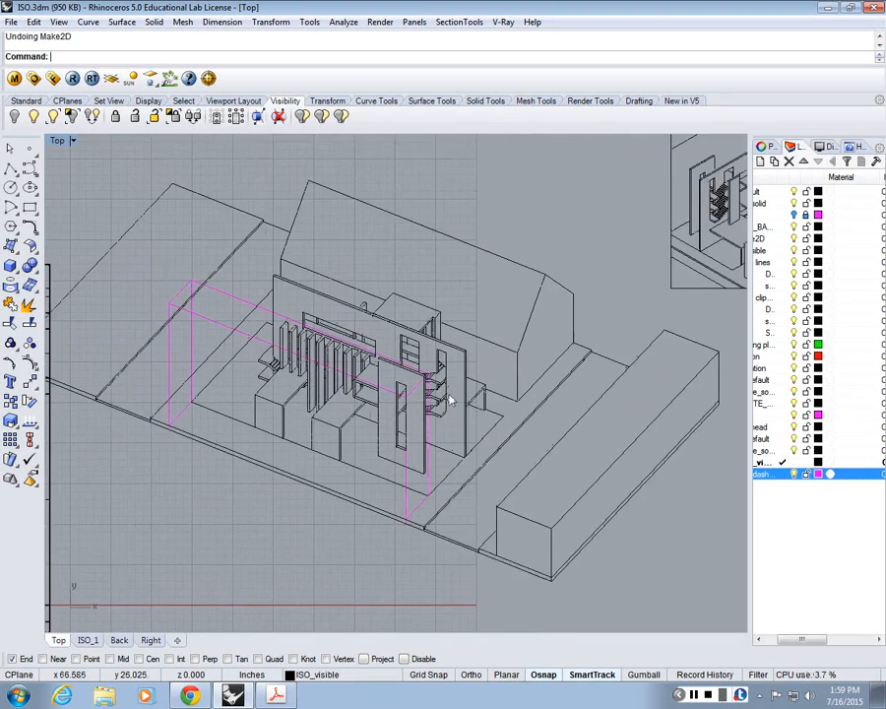
key("ctrl+z")
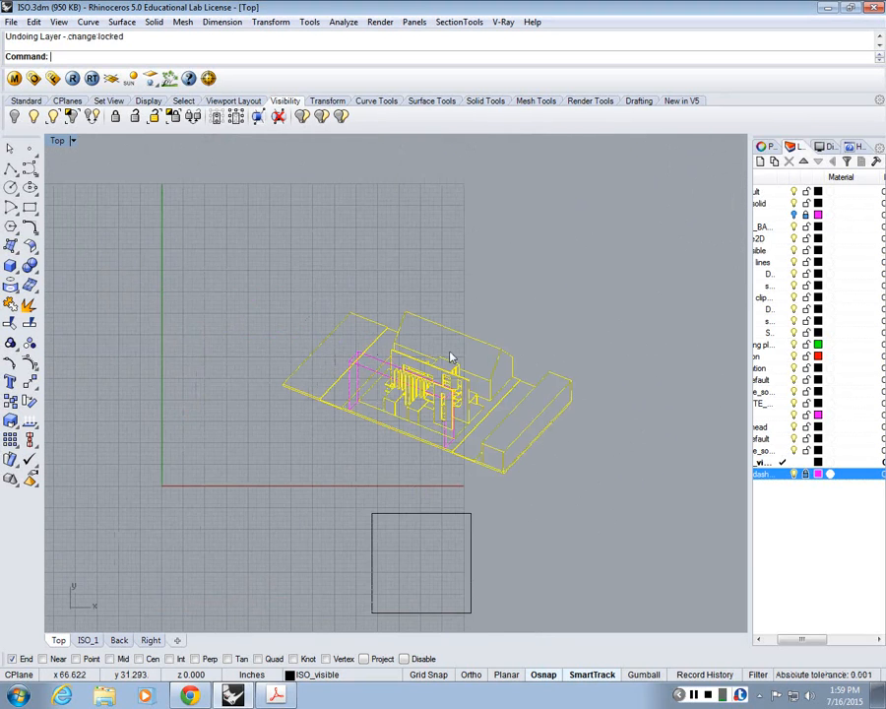
key("Escape")
scroll(453, 414, "up", 5)
scroll(132, 282, "up", 1)
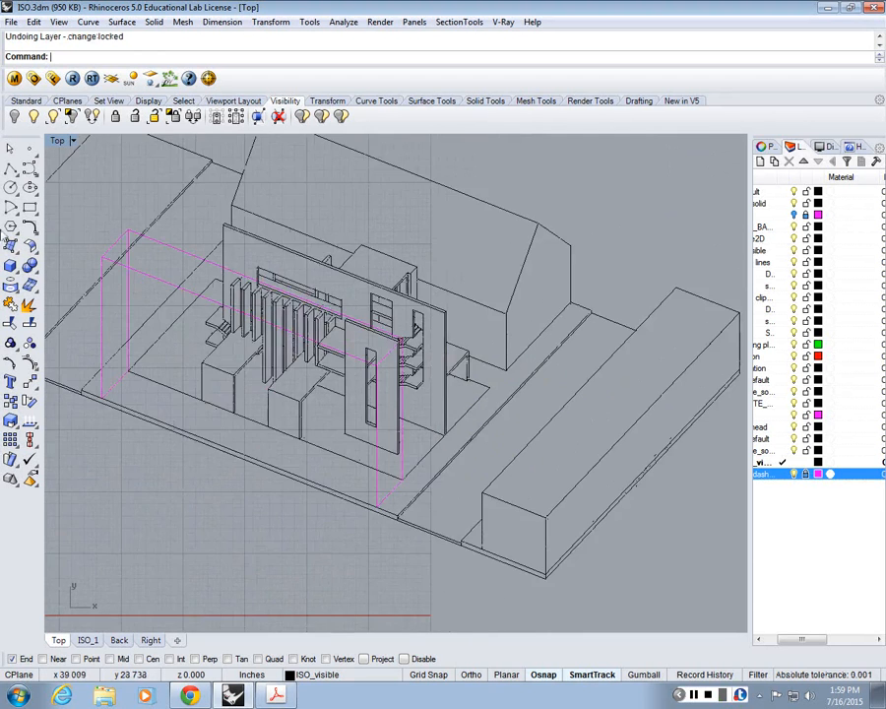
Step: Start a trial polyline at the lowest site corner of the isolated isometric drawing, and cancel it
left_click(10, 168)
scroll(354, 313, "down", 6)
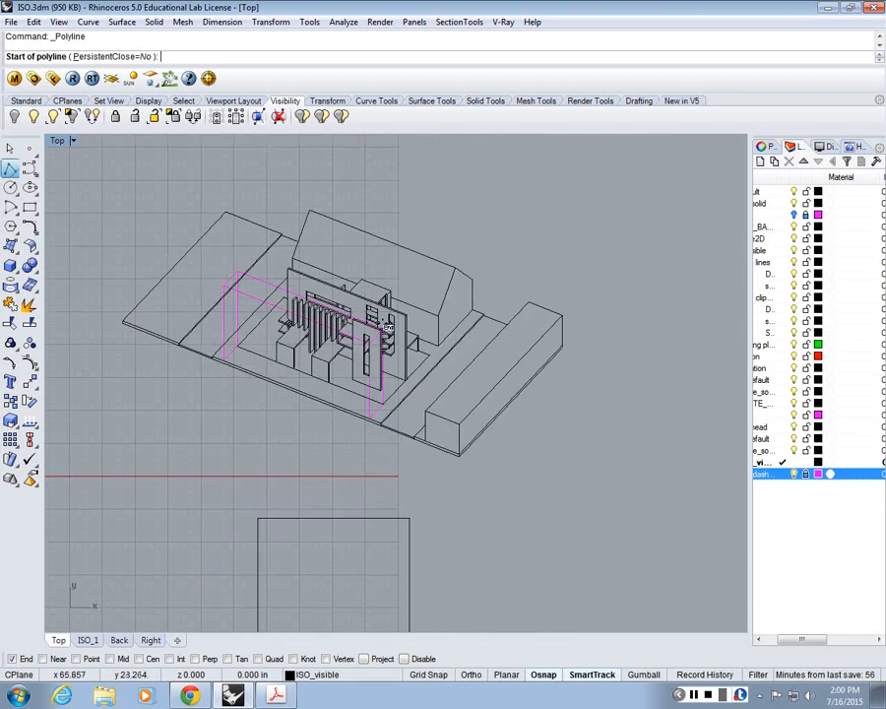
right_click_drag(390, 328, 477, 395)
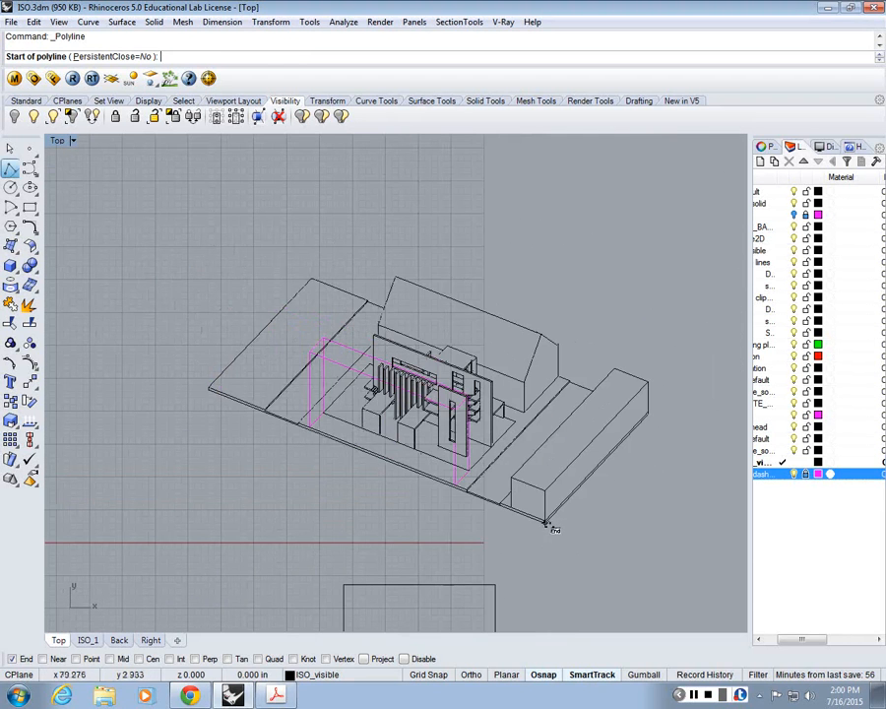
left_click(547, 524)
key("Escape")
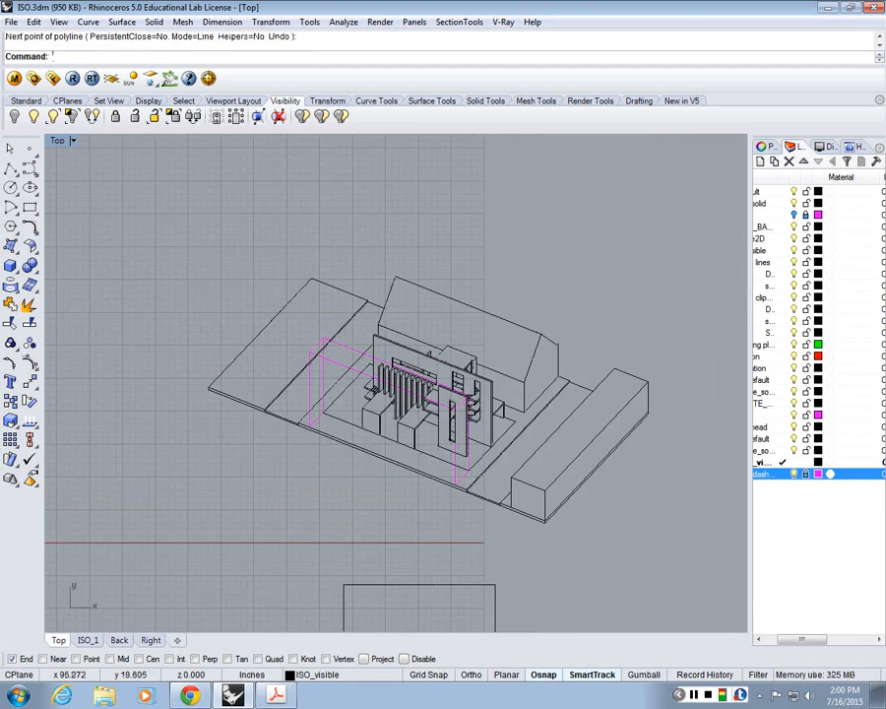
type("trim")
key("Return")
scroll(591, 463, "up", 5)
scroll(537, 546, "down", 2)
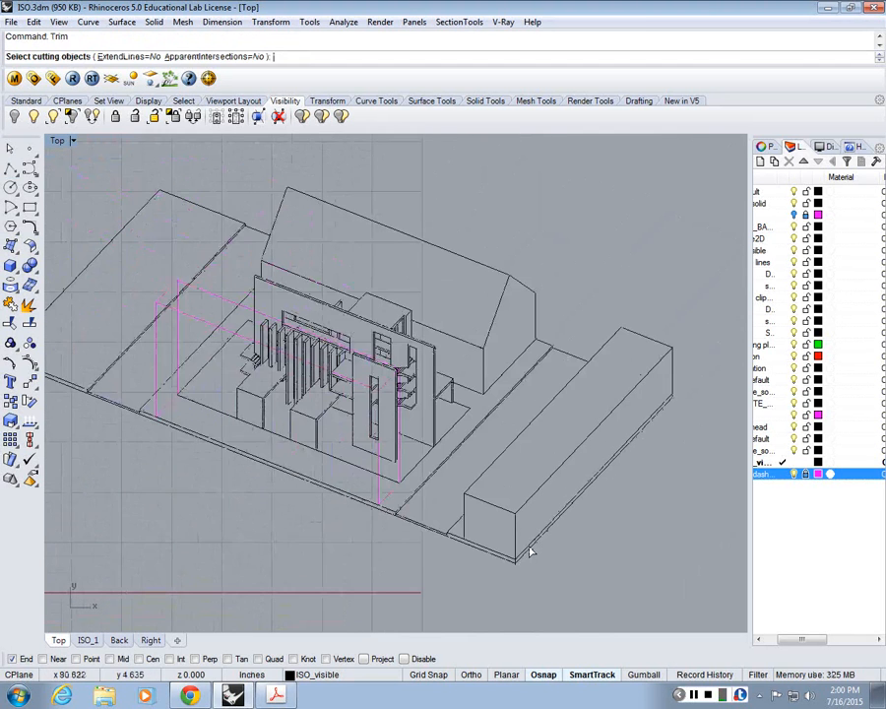
scroll(536, 512, "down", 3)
key("Escape")
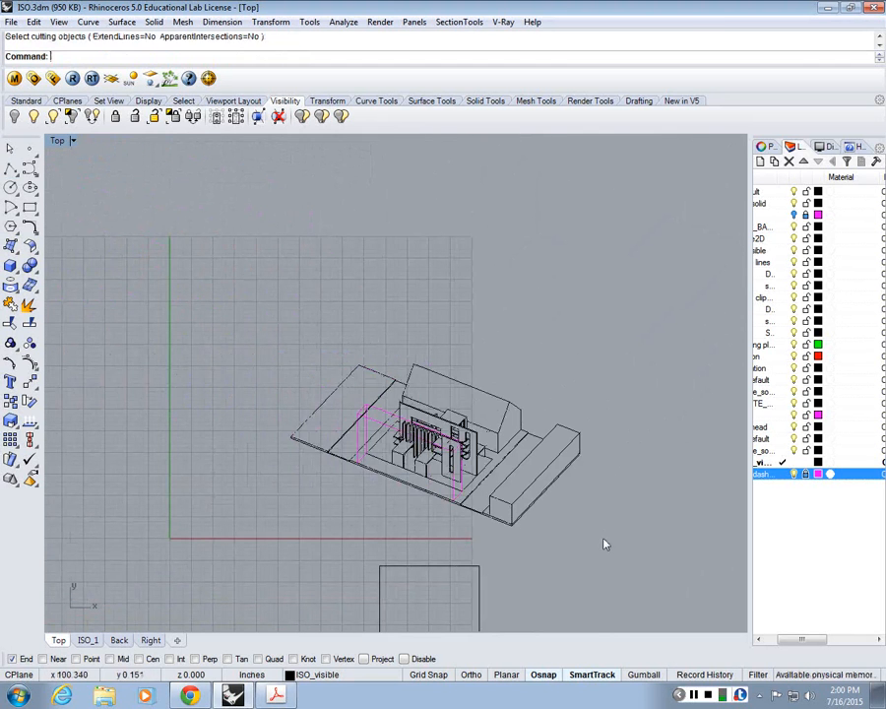
Step: Using the isometric drawing's visible lines as cutting objects, trim the first stray vertical stub within the front site edge's thickness
left_click_drag(605, 544, 237, 306)
type("trim")
key("Return")
scroll(342, 469, "up", 6)
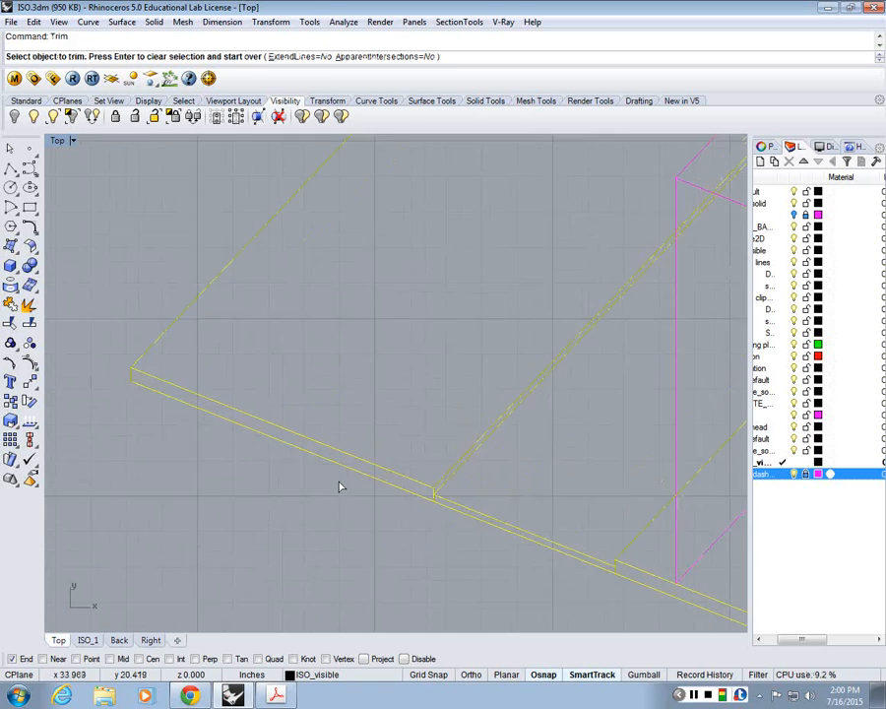
scroll(394, 491, "up", 3)
left_click(492, 512)
scroll(497, 473, "down", 4)
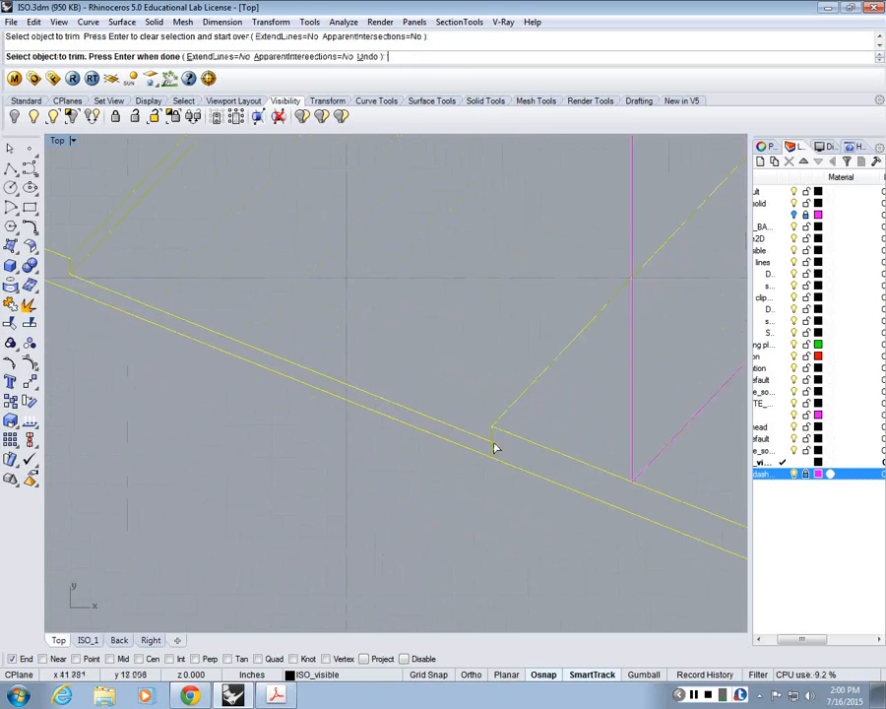
scroll(339, 350, "up", 2)
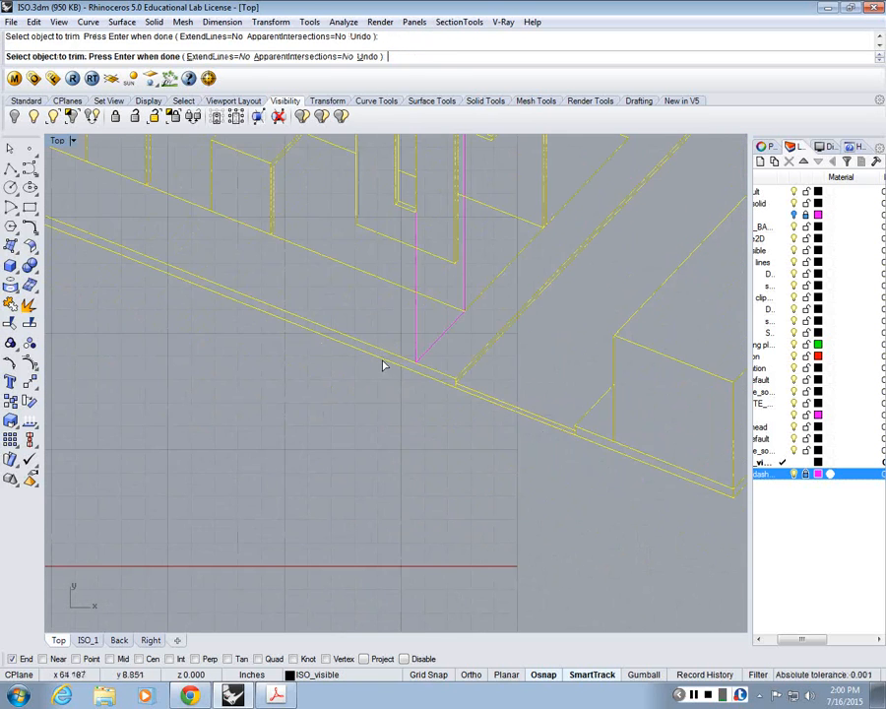
Step: Trim the stray vertical stub where the double strip lines beside the dashed block meet the front site edge, undoing any wrong trim
scroll(510, 421, "up", 3)
left_click(523, 435)
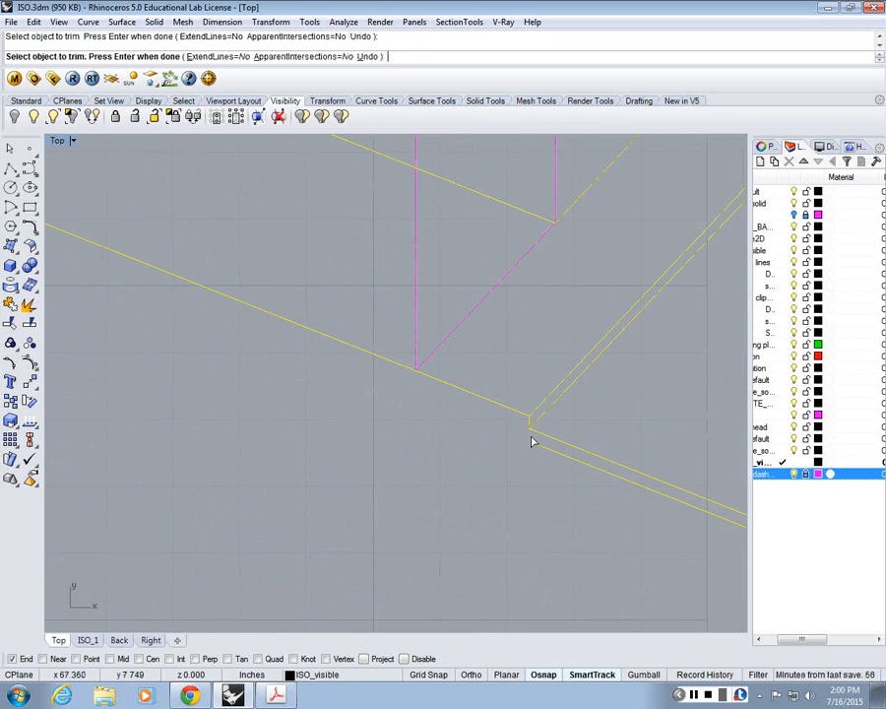
key("ctrl+z")
left_click(532, 438)
right_click_drag(614, 467, 353, 330)
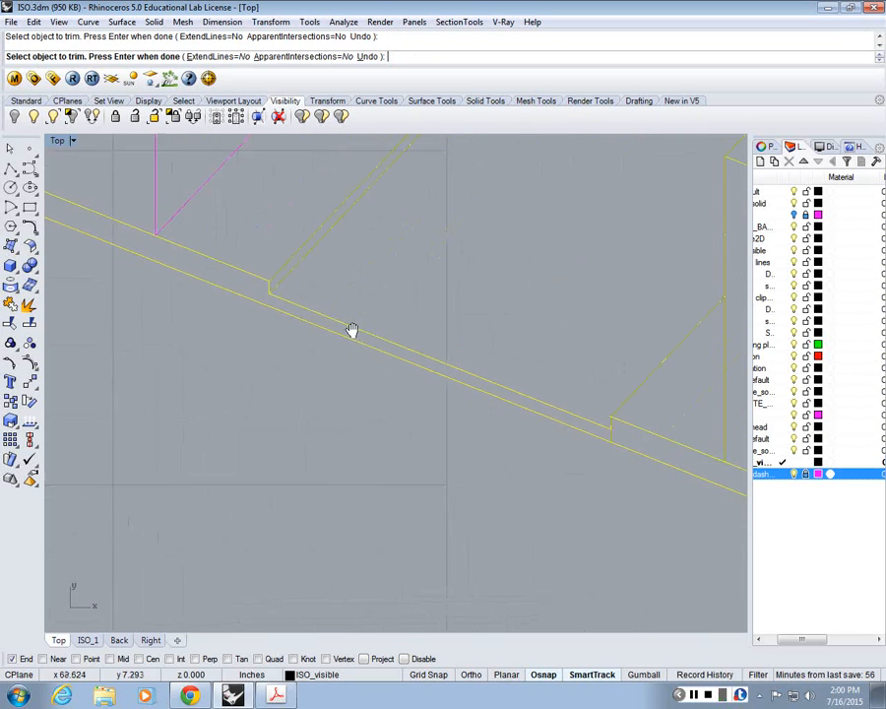
scroll(640, 437, "up", 5)
scroll(403, 359, "down", 5)
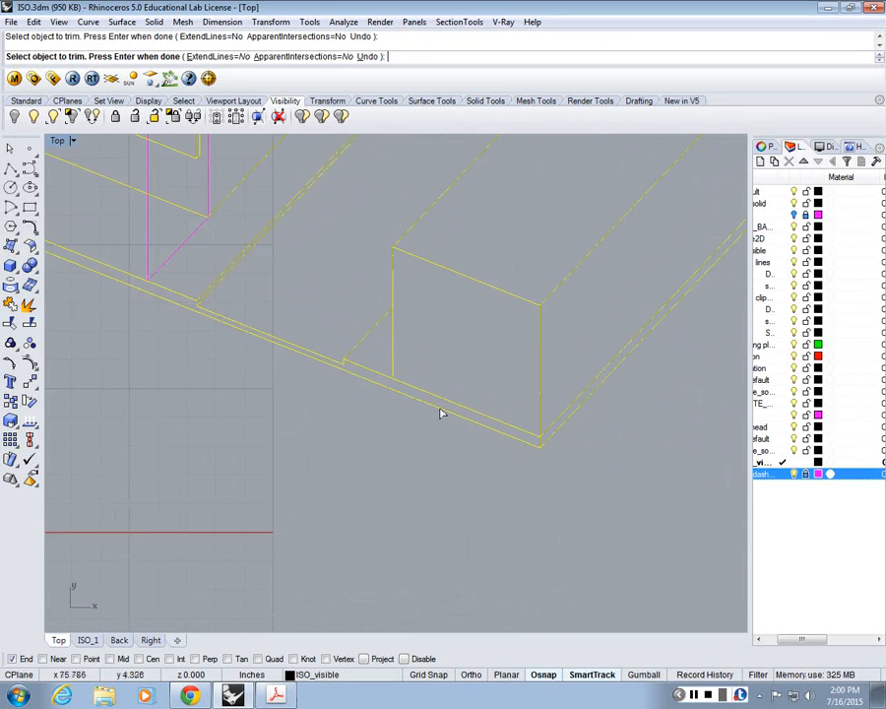
Step: Trim the redundant doubled base lines beneath the long low block at the lowest site corner, and finish trimming
right_click_drag(439, 413, 552, 429)
scroll(560, 438, "up", 5)
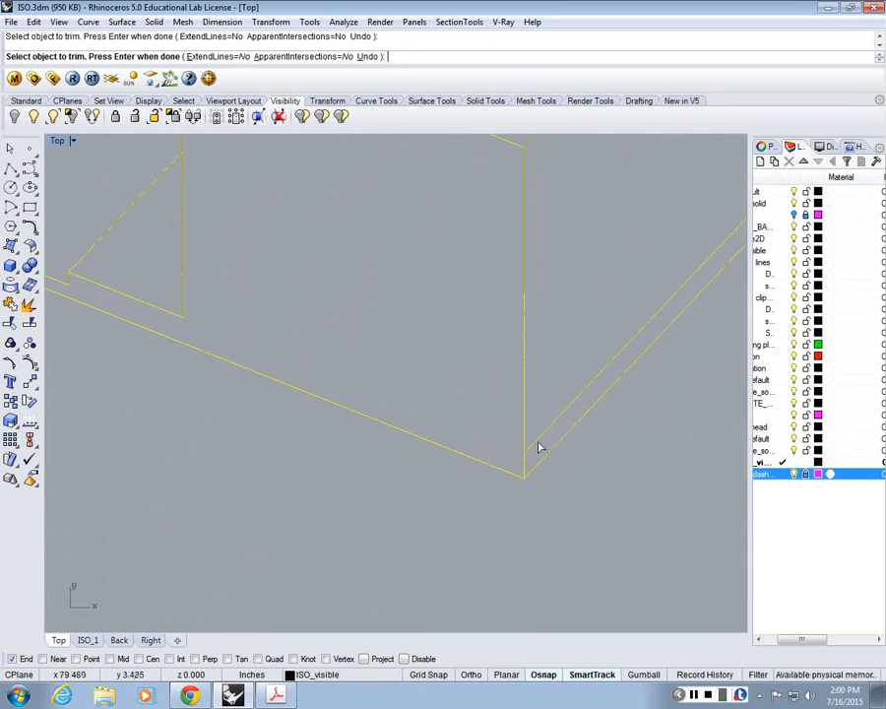
left_click(541, 436)
scroll(541, 431, "down", 7)
scroll(616, 341, "down", 3)
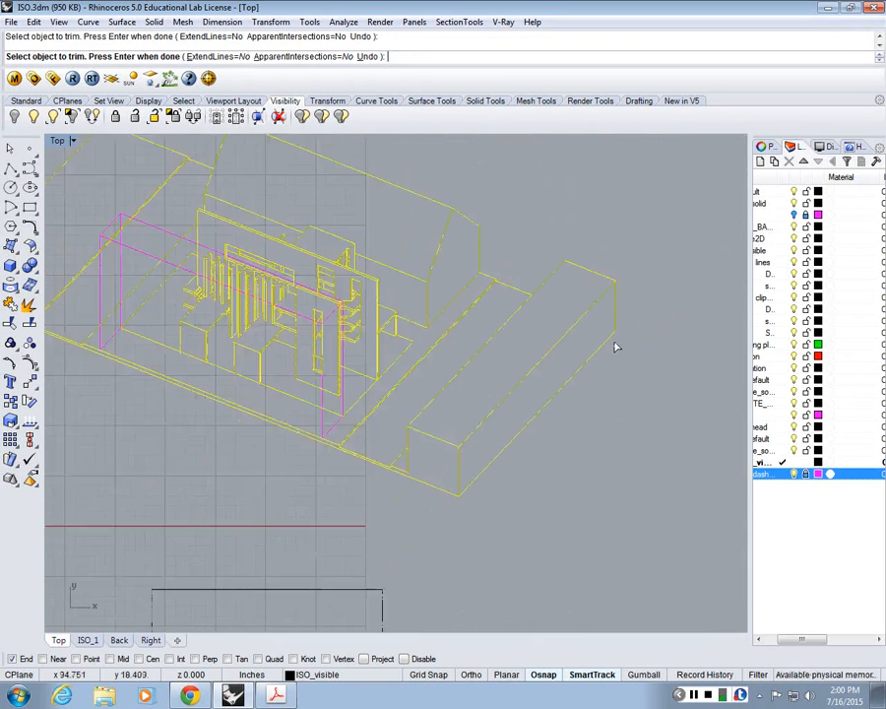
right_click_drag(489, 262, 597, 346)
scroll(597, 346, "up", 3)
right_click(596, 347)
scroll(596, 347, "down", 4)
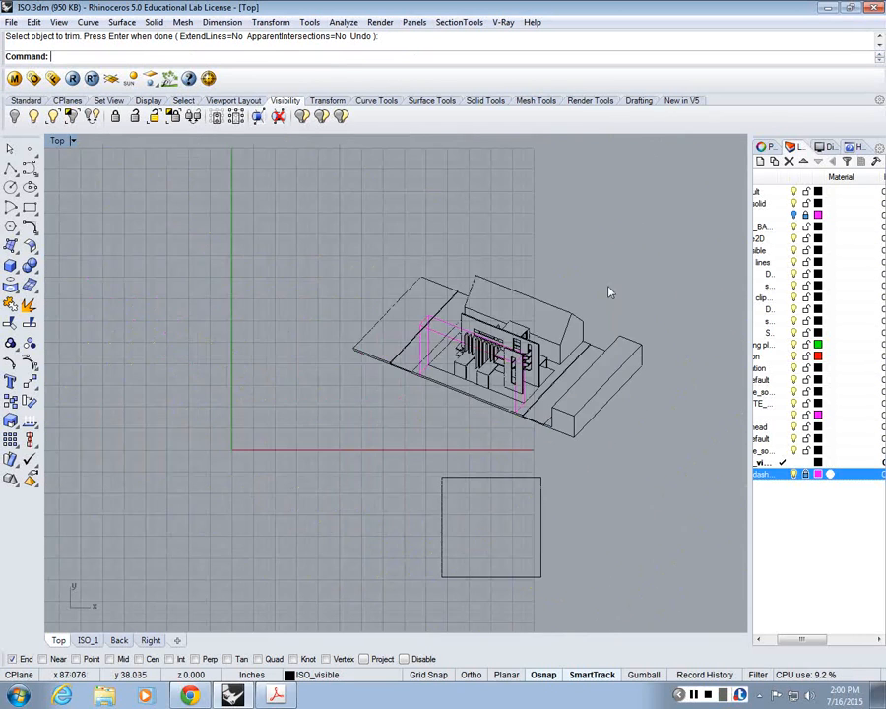
scroll(581, 335, "up", 4)
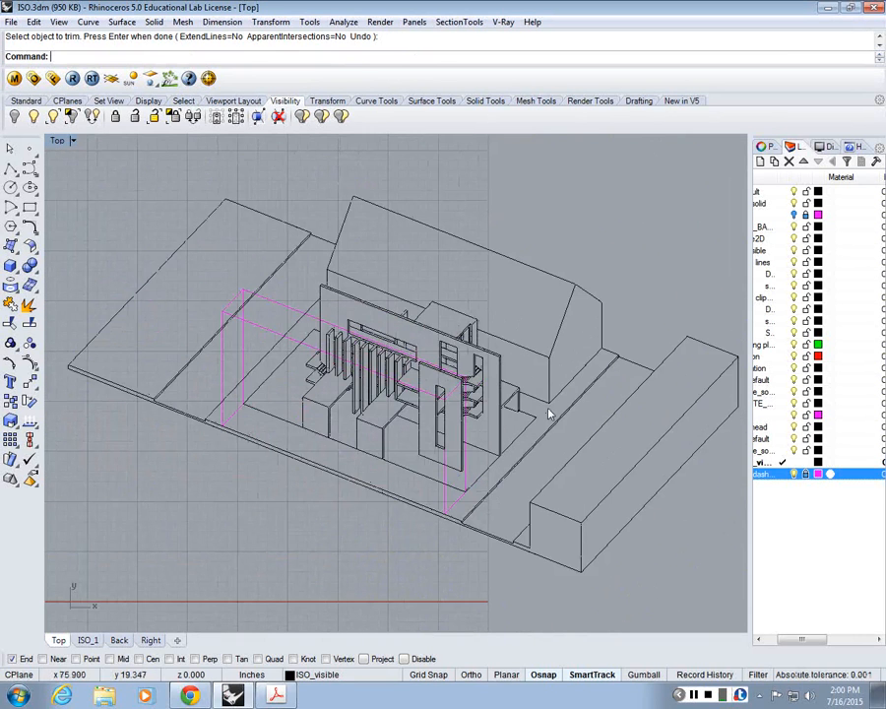
scroll(549, 414, "down", 5)
scroll(542, 415, "up", 4)
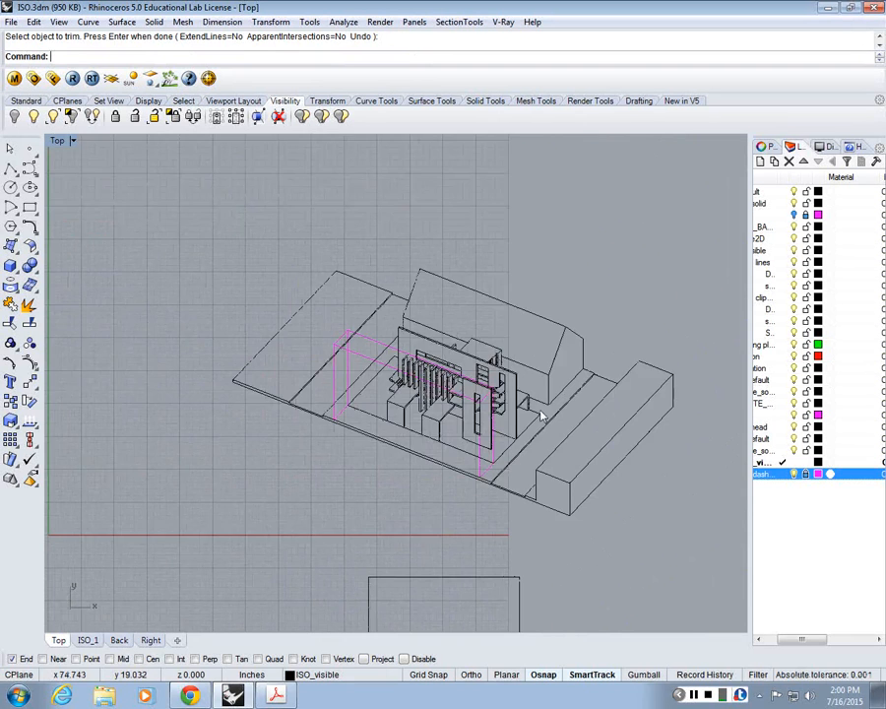
scroll(540, 416, "down", 8)
type("sc")
key("Return")
scroll(557, 436, "up", 6)
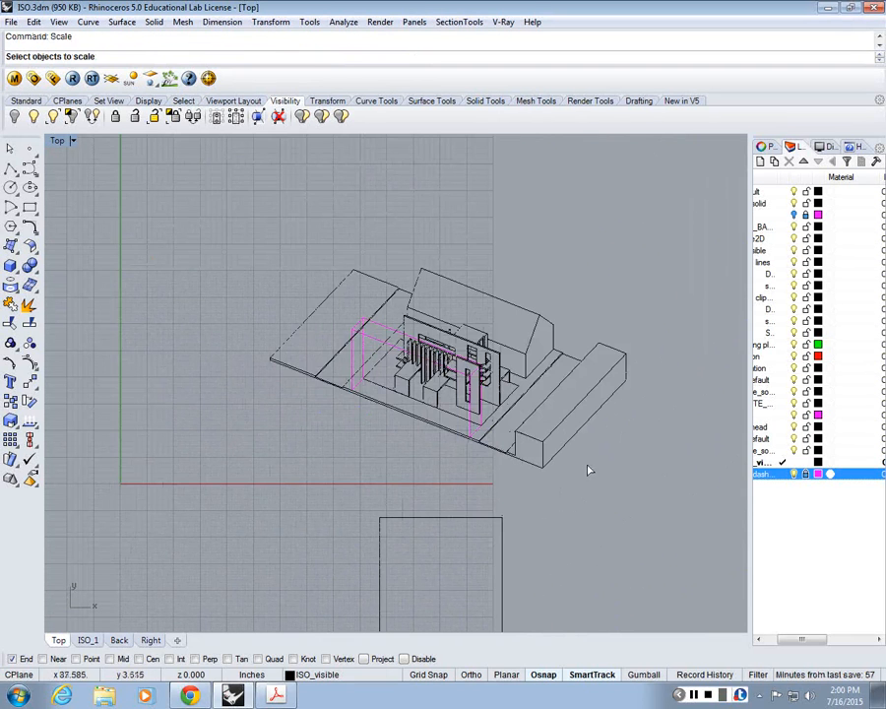
left_click_drag(589, 470, 194, 192)
scroll(680, 476, "down", 2)
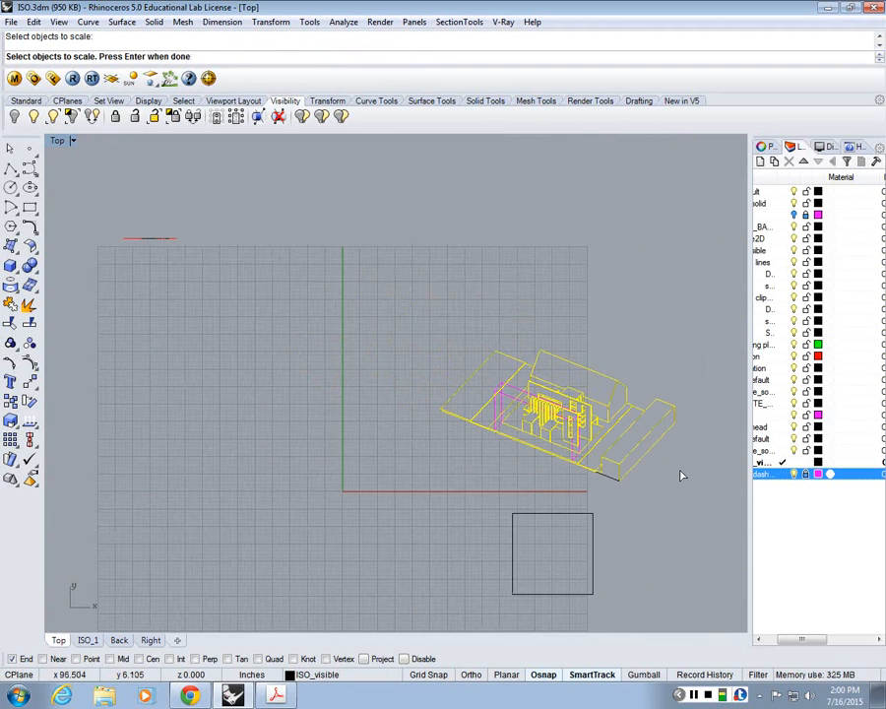
key("Escape")
Step: Try to scale the isometric drawing about its lowest corner to a 30-inch short site edge with ISO_dashed locked, and undo it
left_click_drag(681, 475, 360, 278)
key("Return")
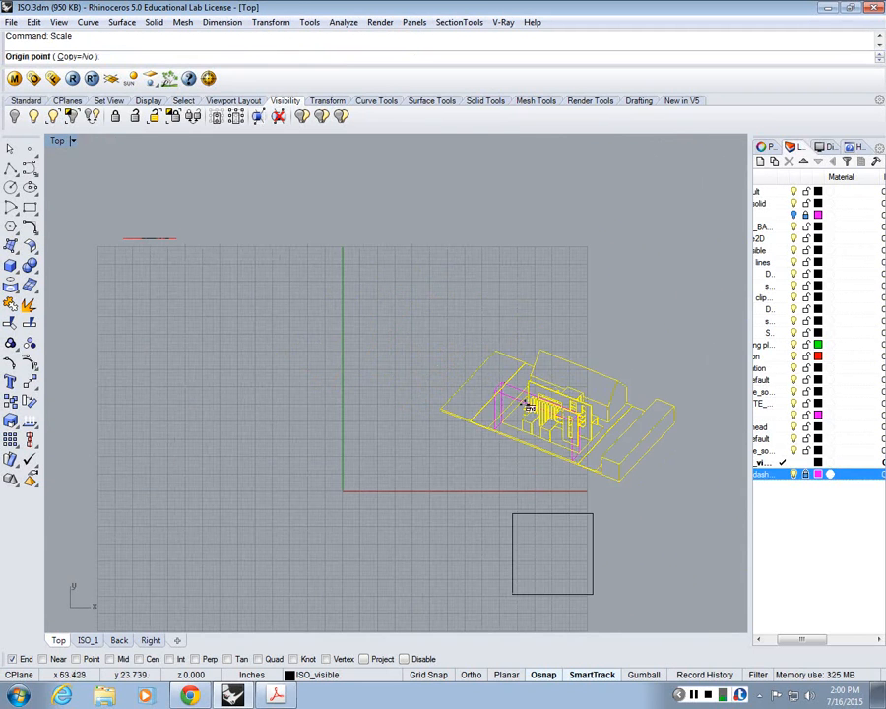
scroll(573, 484, "up", 3)
left_click(569, 493)
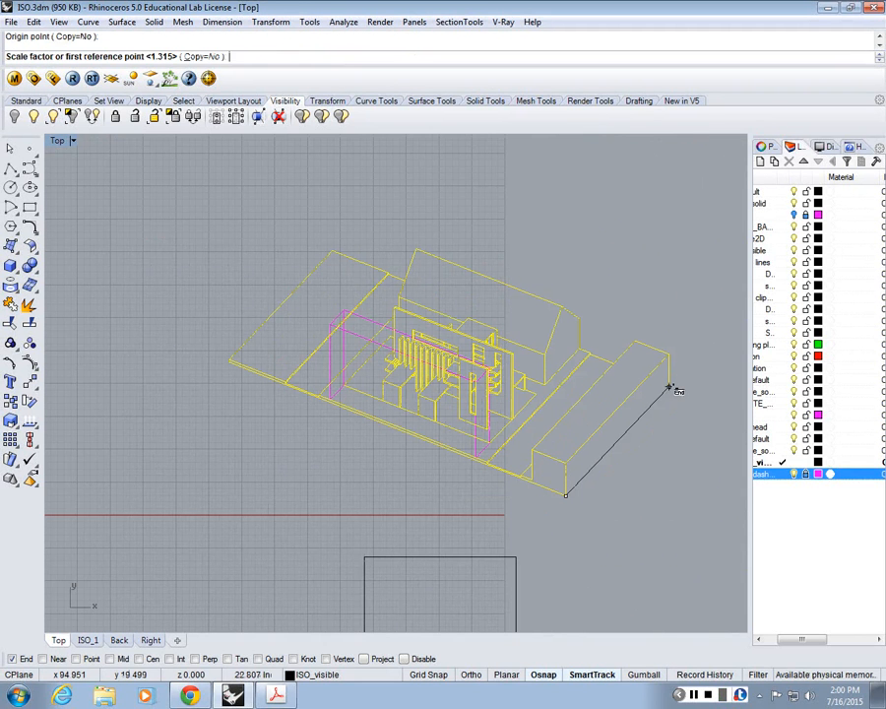
left_click(671, 387)
type("30")
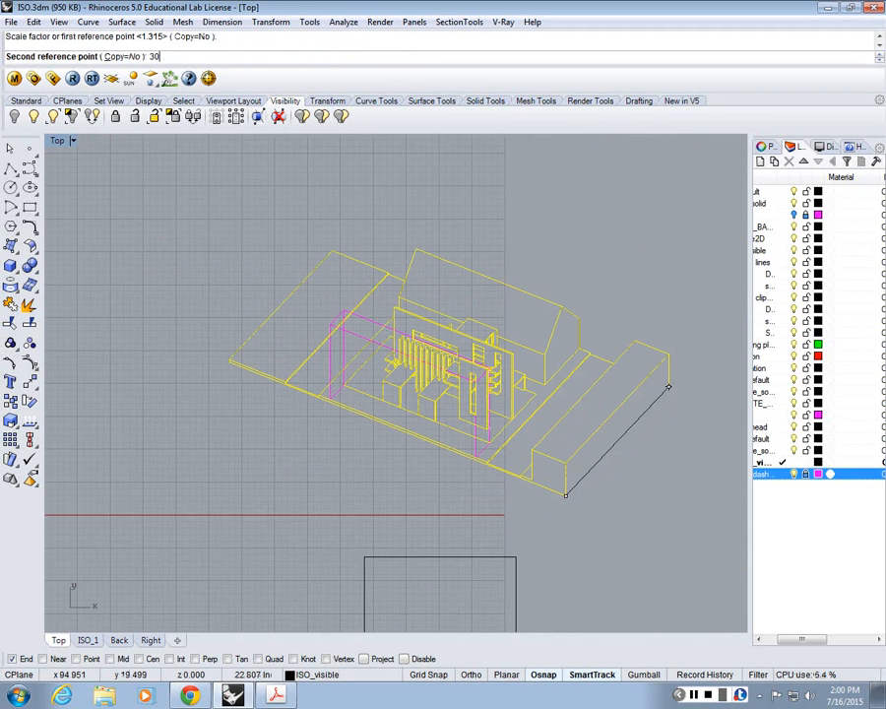
key("Return")
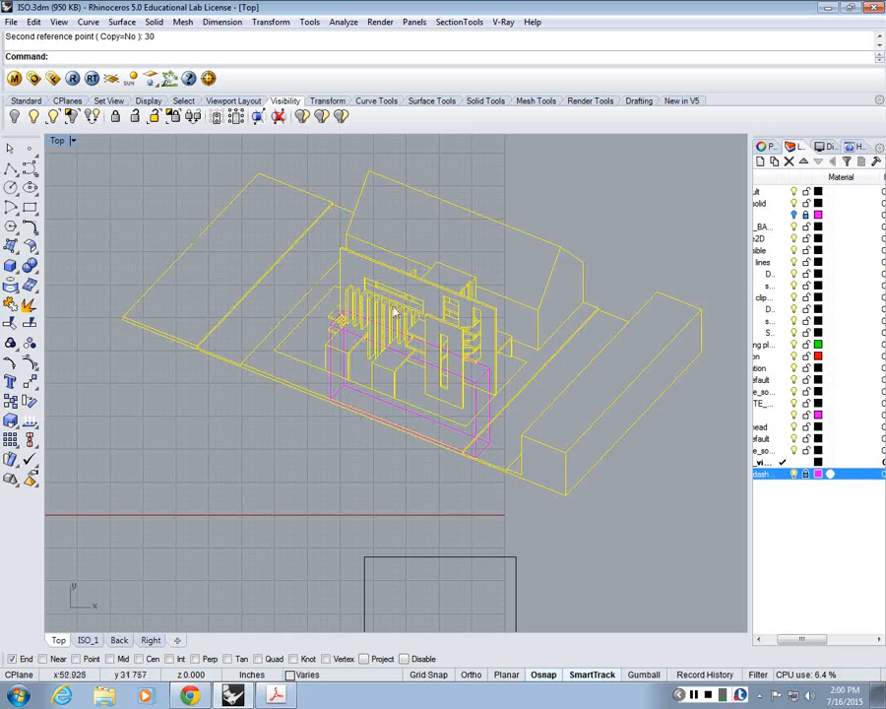
key("ctrl+z")
Step: Unlock the ISO_dashed layer and scale the whole isometric drawing about its lowest corner, setting the short site edge to 30 inches
left_click(806, 477)
left_click(330, 513)
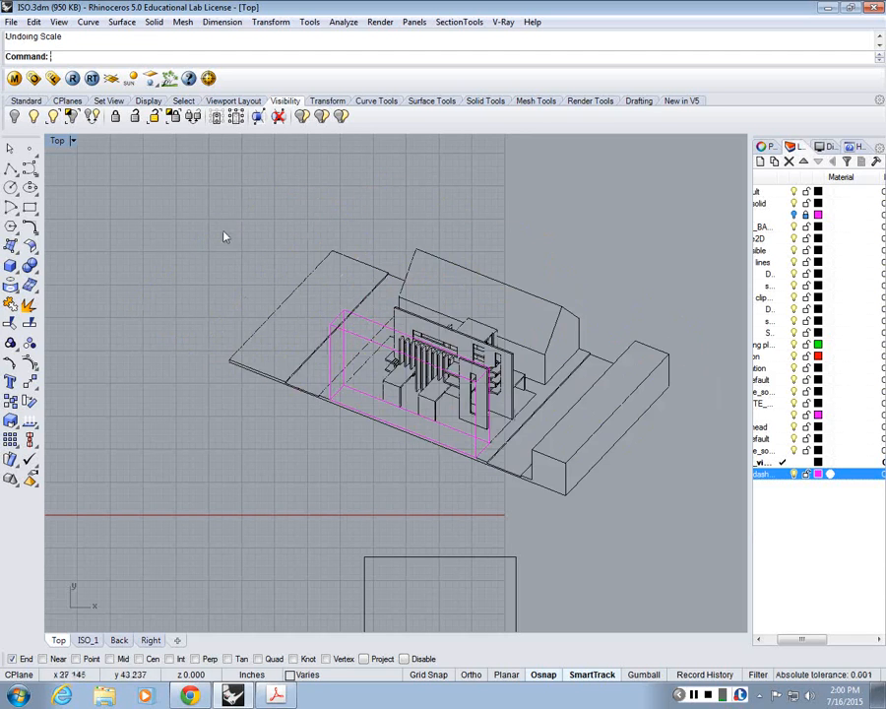
key("ctrl+a")
key("Return")
left_click(566, 494)
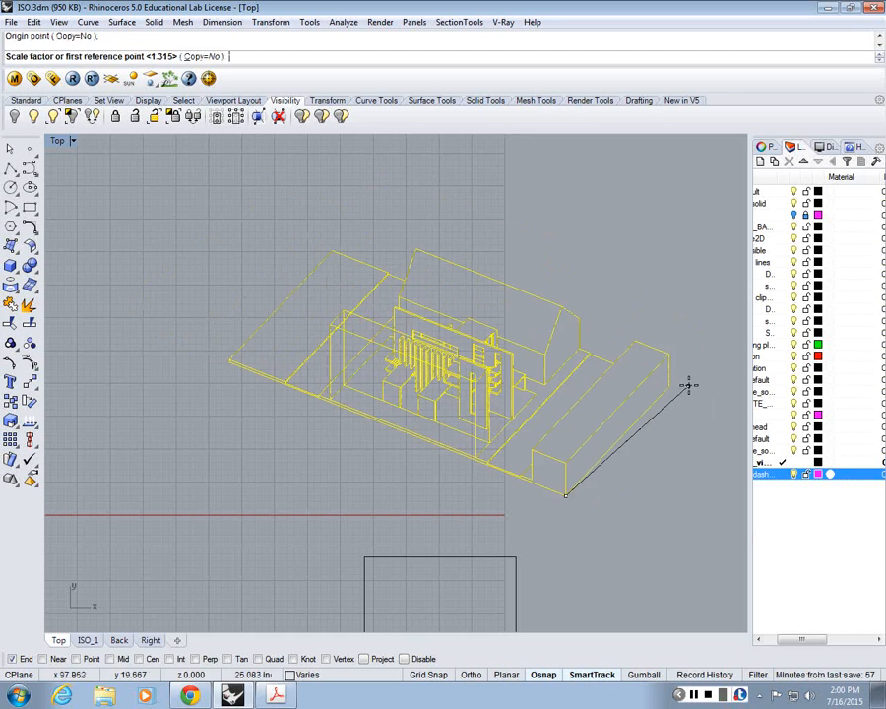
left_click(669, 387)
type("30")
key("Return")
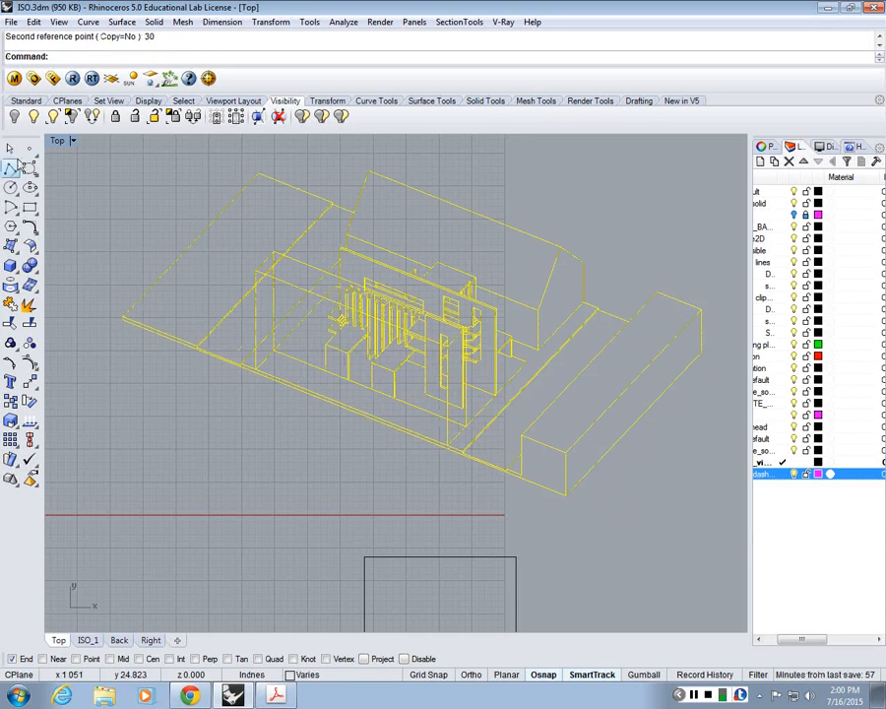
Step: Measure the long front site edge with a trial polyline between its two end corners, and cancel it
left_click(10, 167)
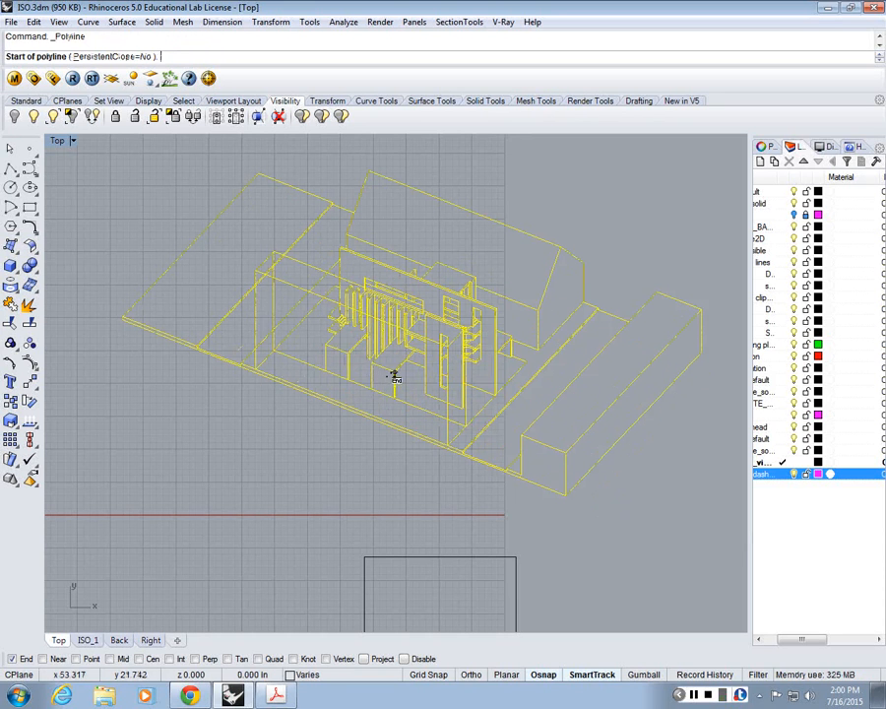
left_click(123, 319)
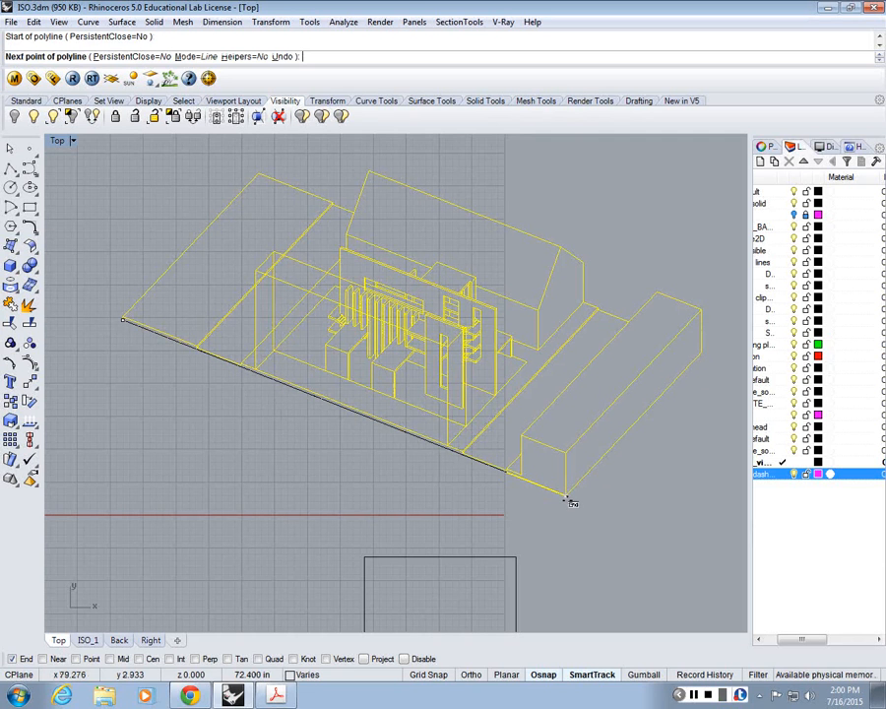
key("Escape")
Step: Measure the tall long wall's height with a trial polyline from its base corner to its top corner, and cancel it
scroll(528, 303, "up", 6)
right_click(423, 382)
scroll(467, 480, "up", 8)
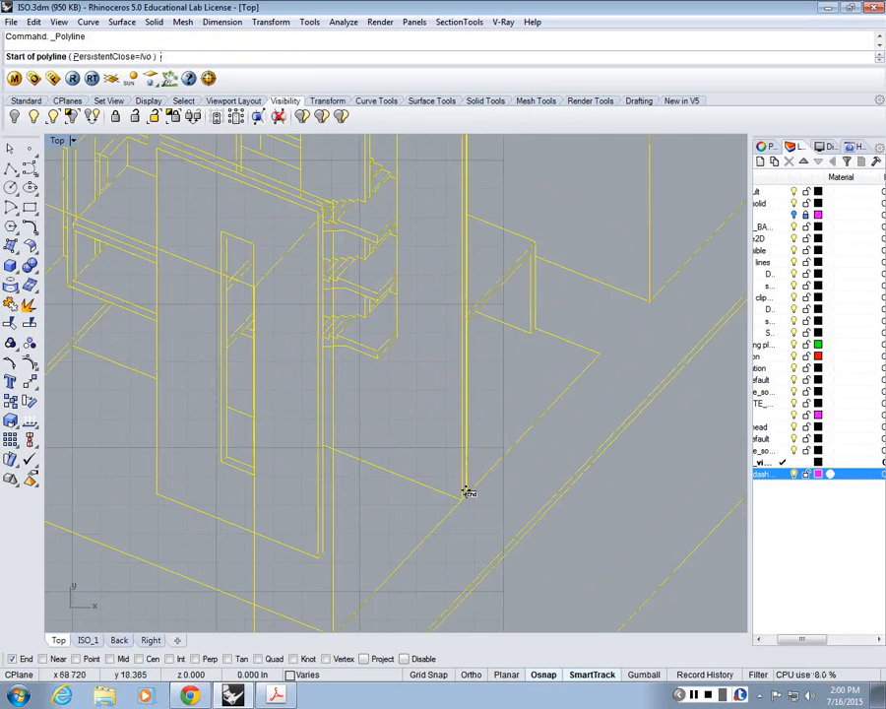
left_click(466, 491)
right_click_drag(470, 148, 488, 358)
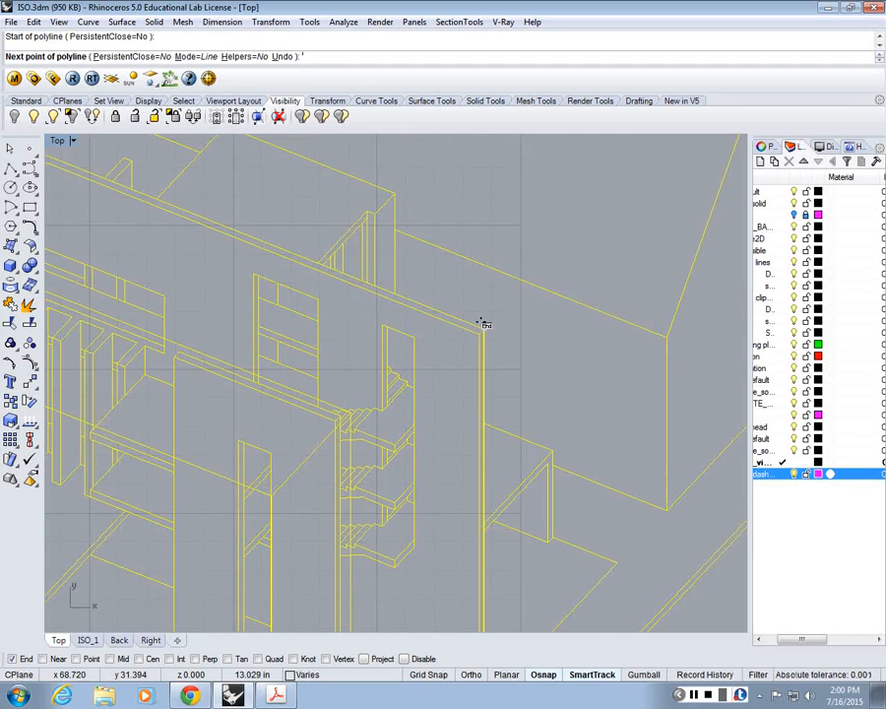
right_click_drag(521, 615, 423, 188)
scroll(426, 299, "up", 7)
scroll(377, 261, "up", 3)
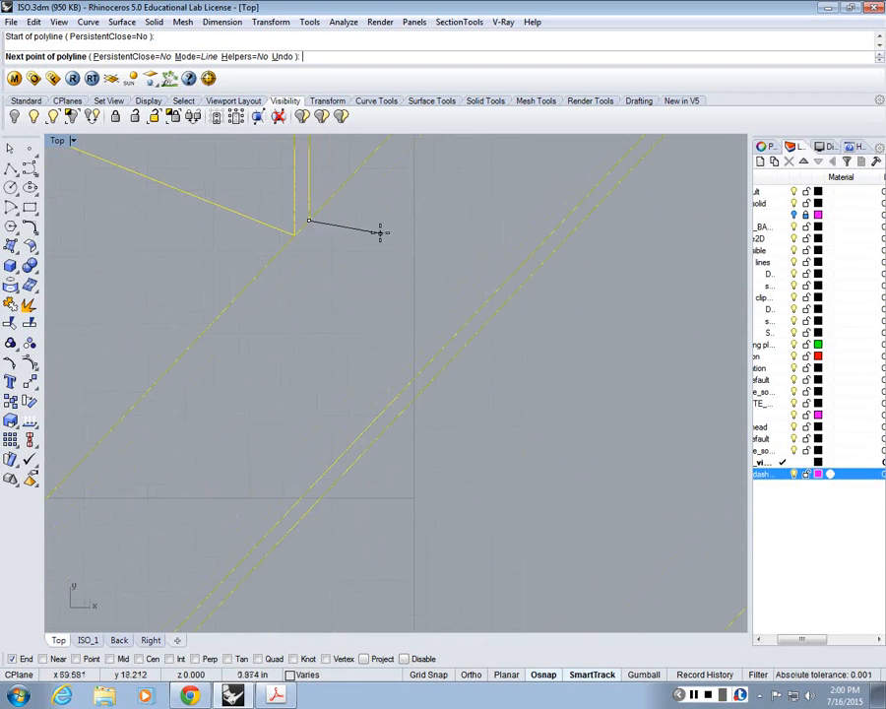
key("Escape")
scroll(379, 233, "up", 7)
right_click_drag(290, 202, 474, 534)
scroll(465, 465, "down", 15)
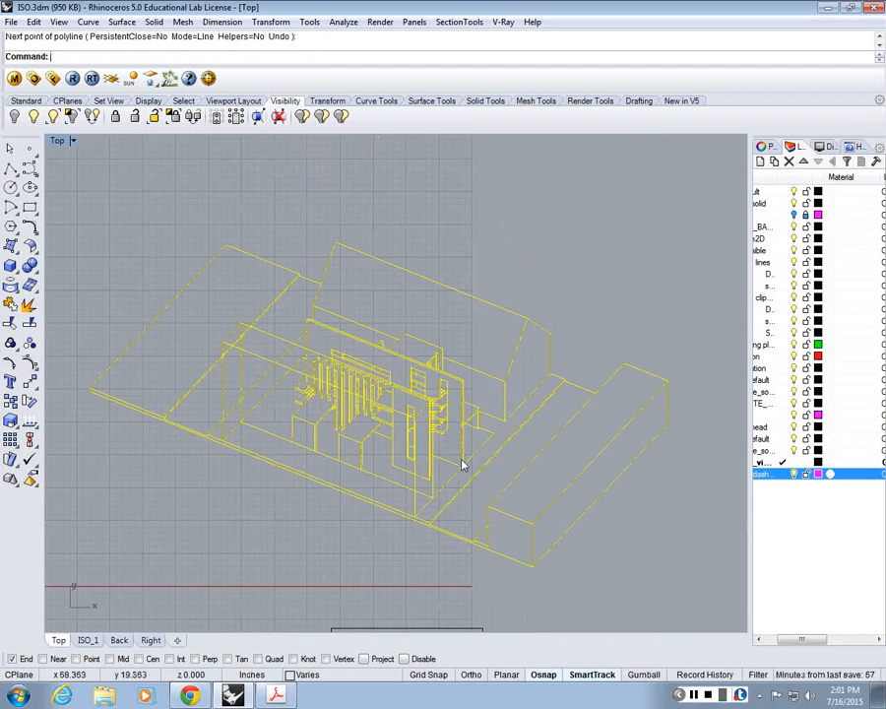
Step: Measure the tall long wall's top edge with a trial polyline from one upper corner to the other, and end it
scroll(462, 466, "up", 6)
right_click(462, 466)
left_click(464, 470)
right_click_drag(128, 317, 387, 403)
right_click(275, 390)
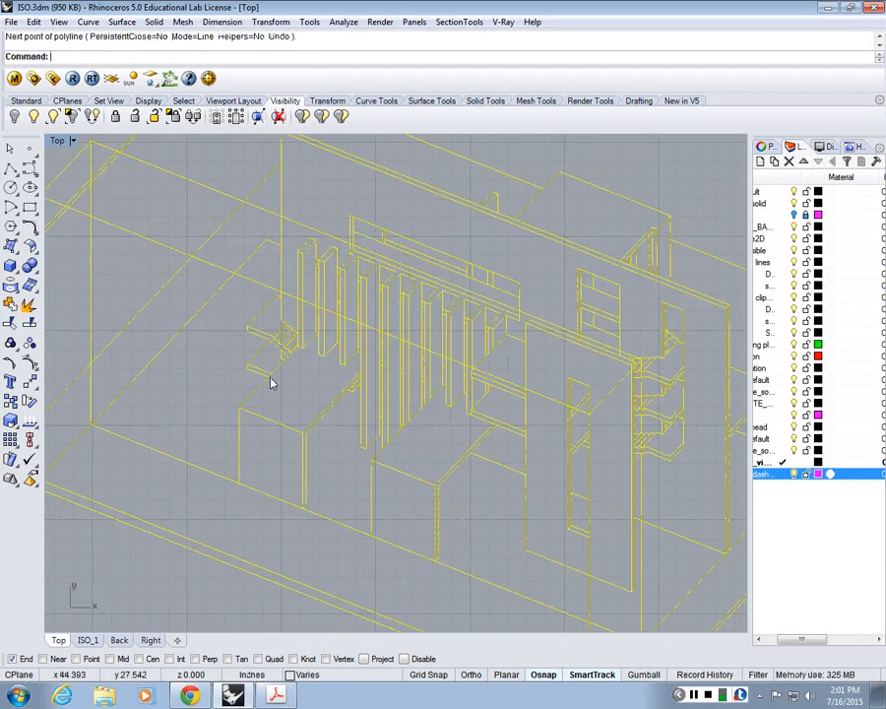
right_click(273, 382)
right_click_drag(293, 150, 306, 290)
left_click(293, 274)
scroll(380, 368, "up", 5)
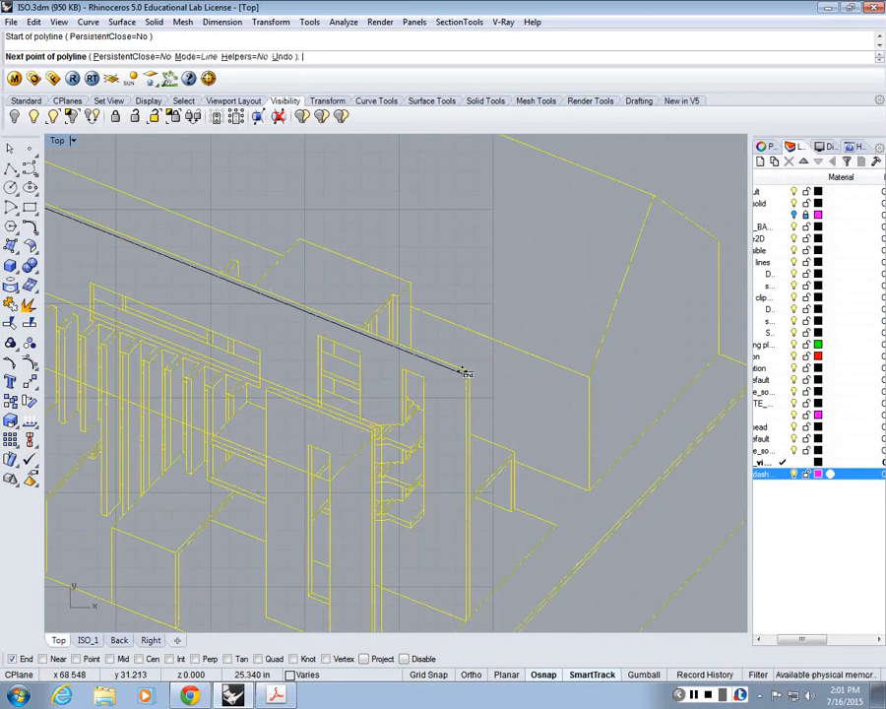
right_click(467, 373)
scroll(469, 378, "down", 5)
Step: Show all hidden objects again in the maximized Top view
double_click(61, 142)
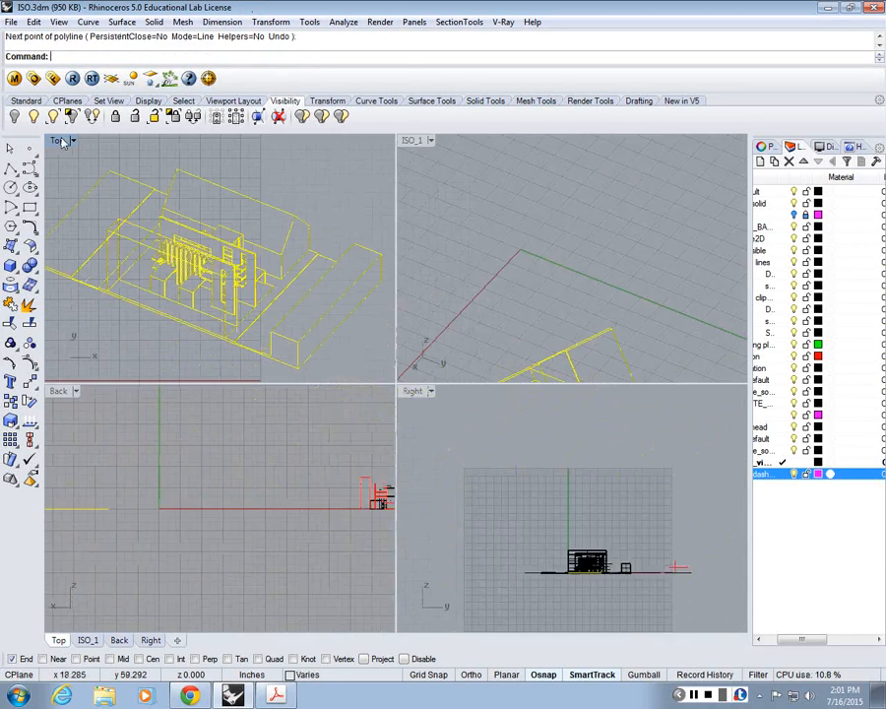
double_click(61, 141)
scroll(574, 450, "down", 10)
type("Sh")
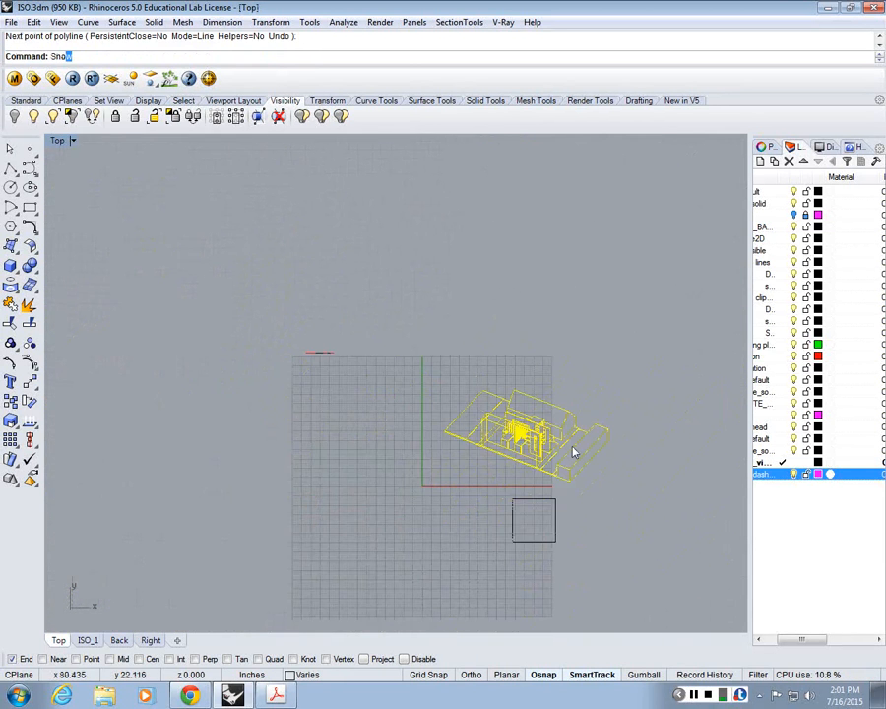
type("o")
key("Return")
scroll(413, 412, "up", 5)
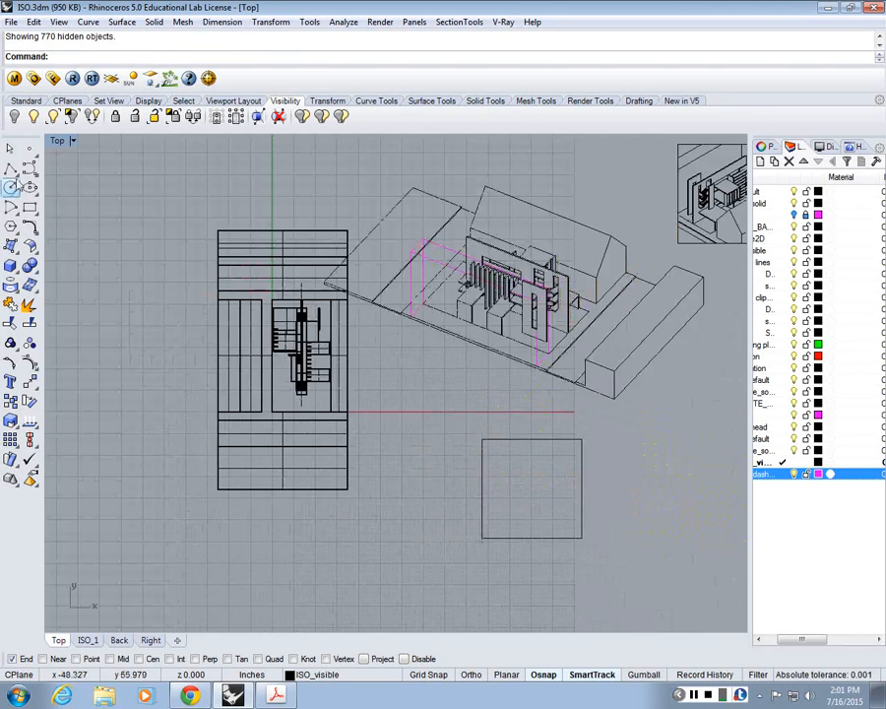
Step: Measure the long central wall's length in the Top view plan with a trial polyline between its end corners, and cancel it
left_click(11, 168)
scroll(266, 325, "up", 15)
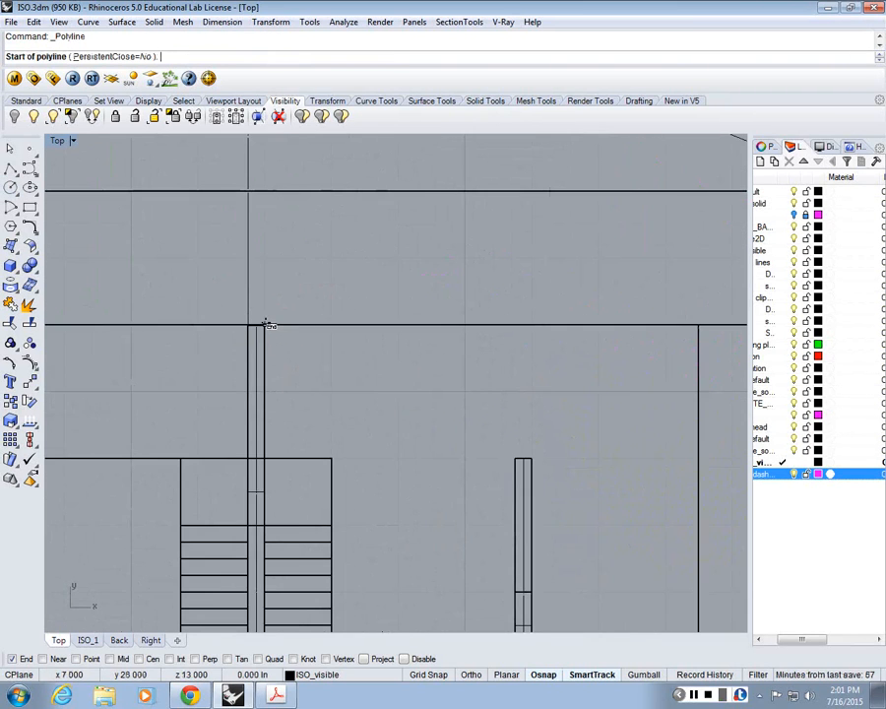
left_click(266, 325)
scroll(265, 325, "down", 5)
scroll(315, 561, "up", 4)
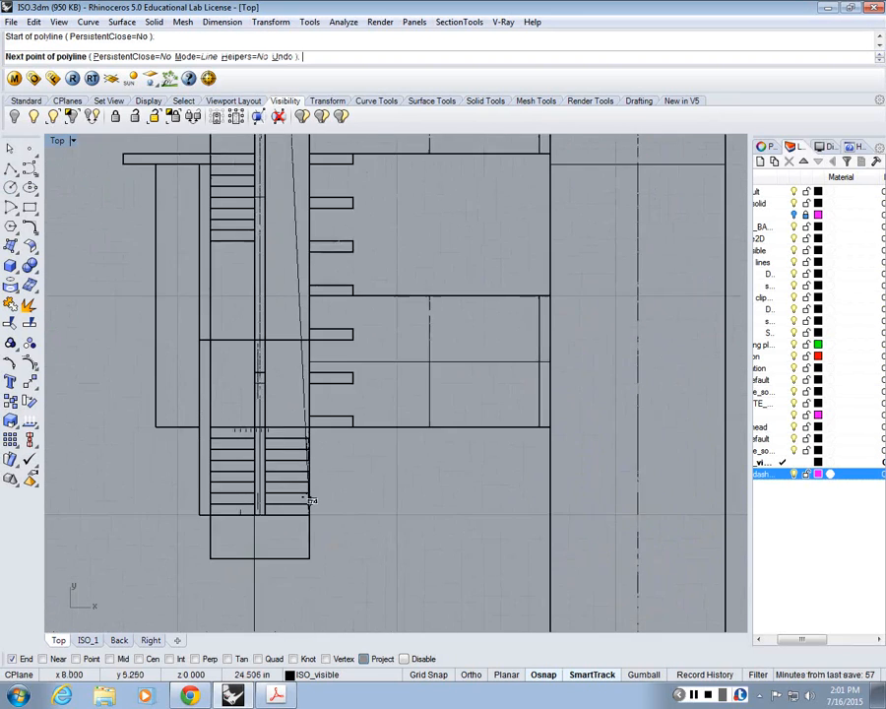
scroll(310, 500, "up", 2)
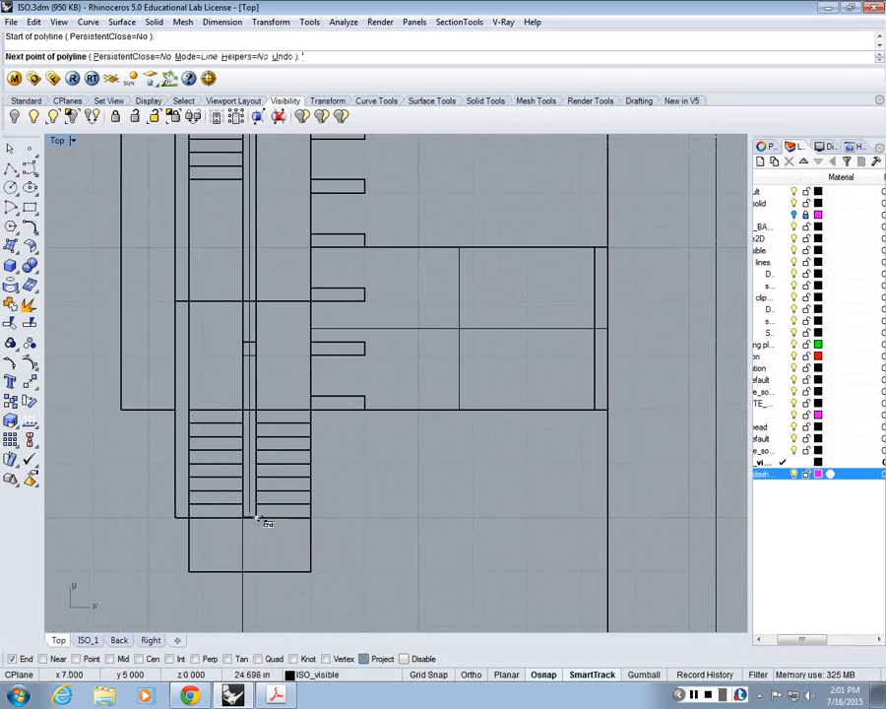
scroll(260, 520, "down", 5)
key("Escape")
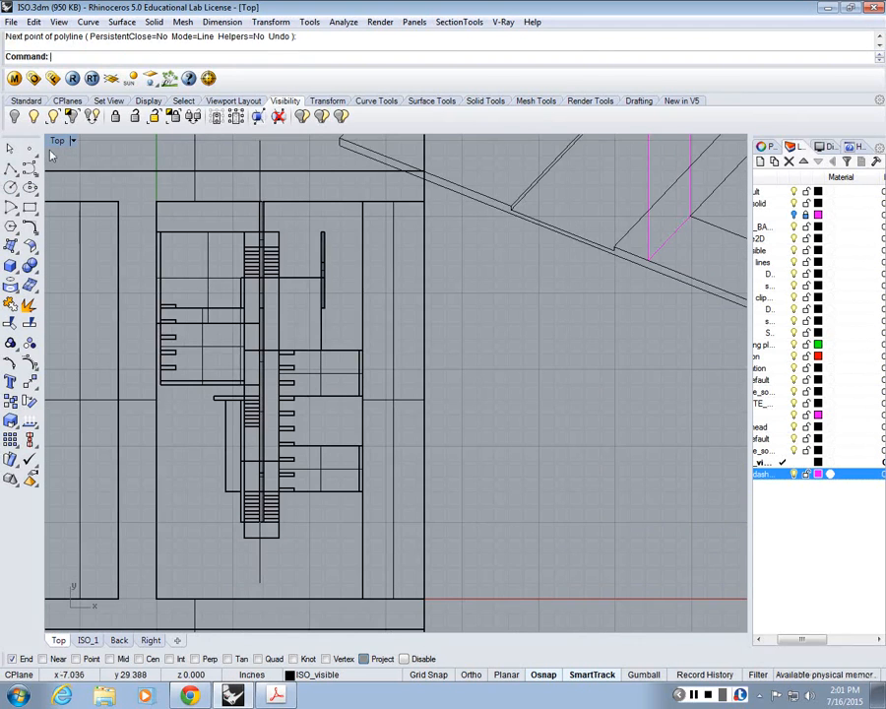
Step: Measure the long central wall's top edge in the maximized ISO_1 view with a trial polyline, and cancel it
double_click(56, 141)
double_click(407, 143)
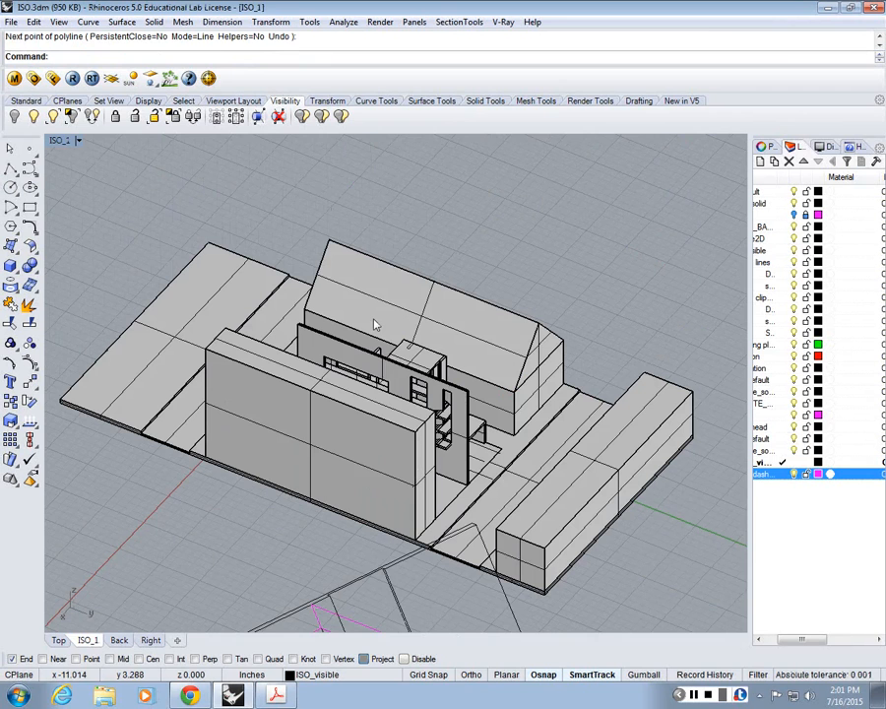
scroll(374, 325, "down", 2)
scroll(401, 345, "up", 2)
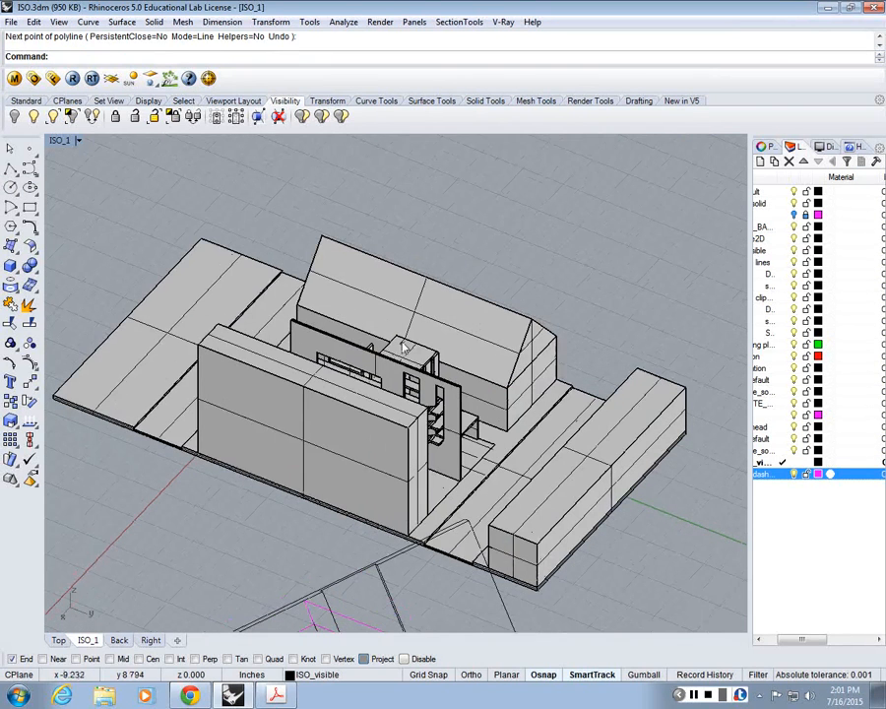
left_click(12, 172)
scroll(460, 352, "up", 2)
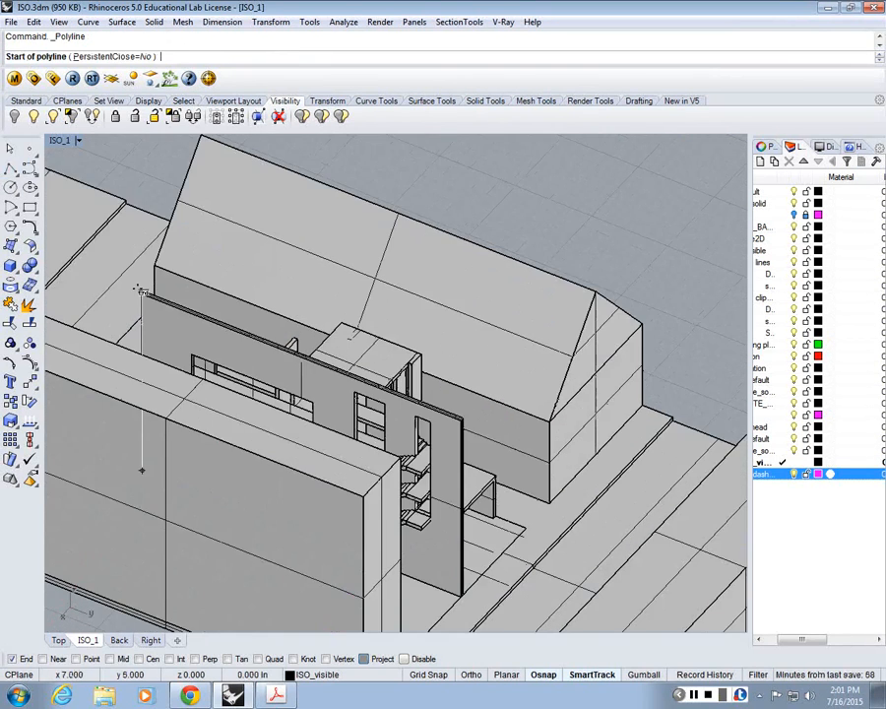
left_click(143, 297)
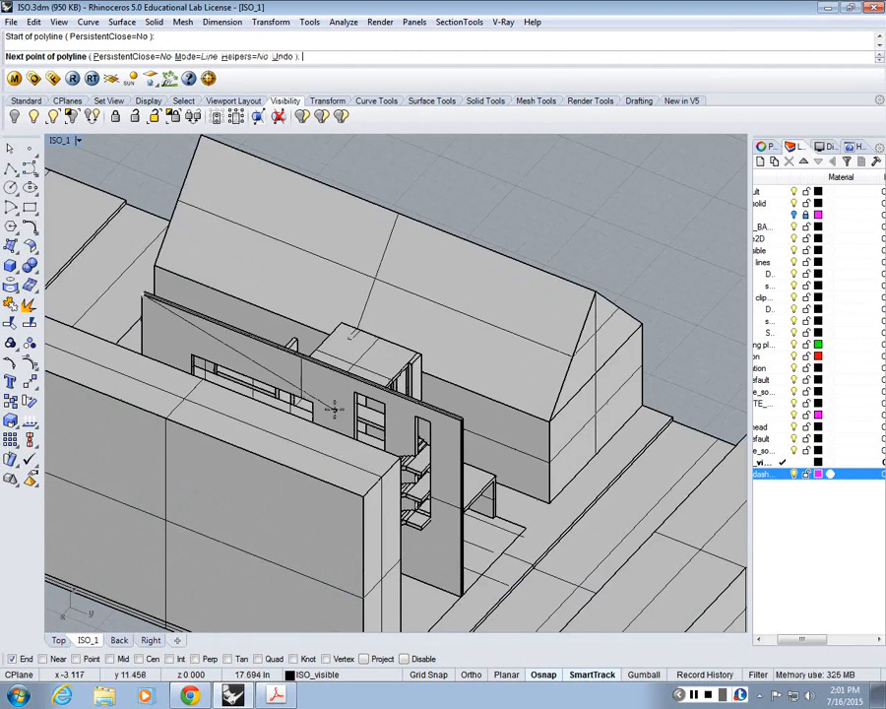
scroll(337, 408, "up", 2)
scroll(446, 322, "down", 8)
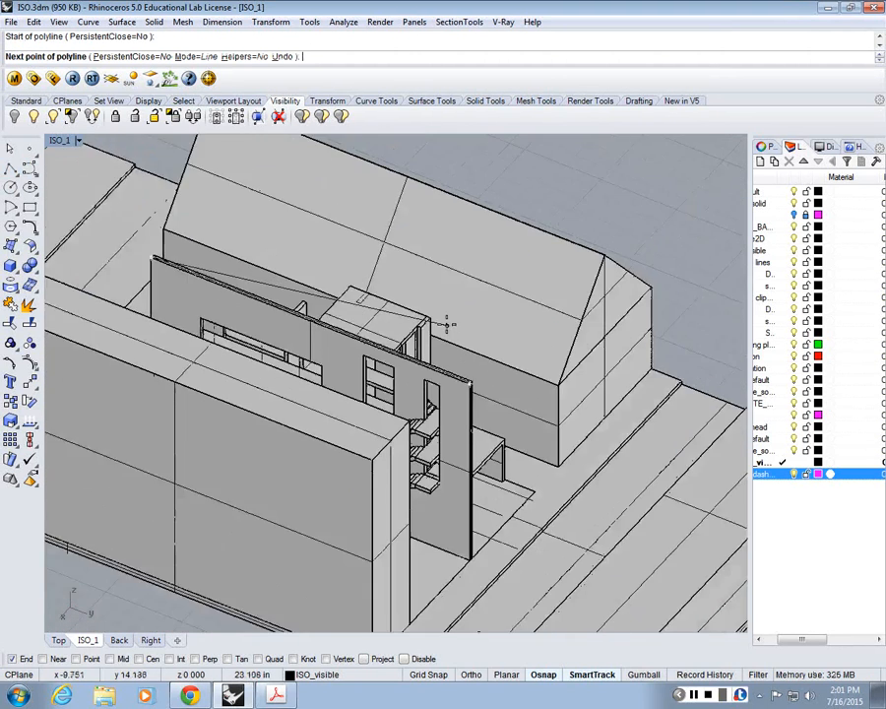
scroll(451, 455, "up", 5)
key("Escape")
Step: Measure the model's short and long site edges with a trial polyline through the base corners, and cancel it
scroll(454, 455, "down", 5)
scroll(482, 467, "up", 7)
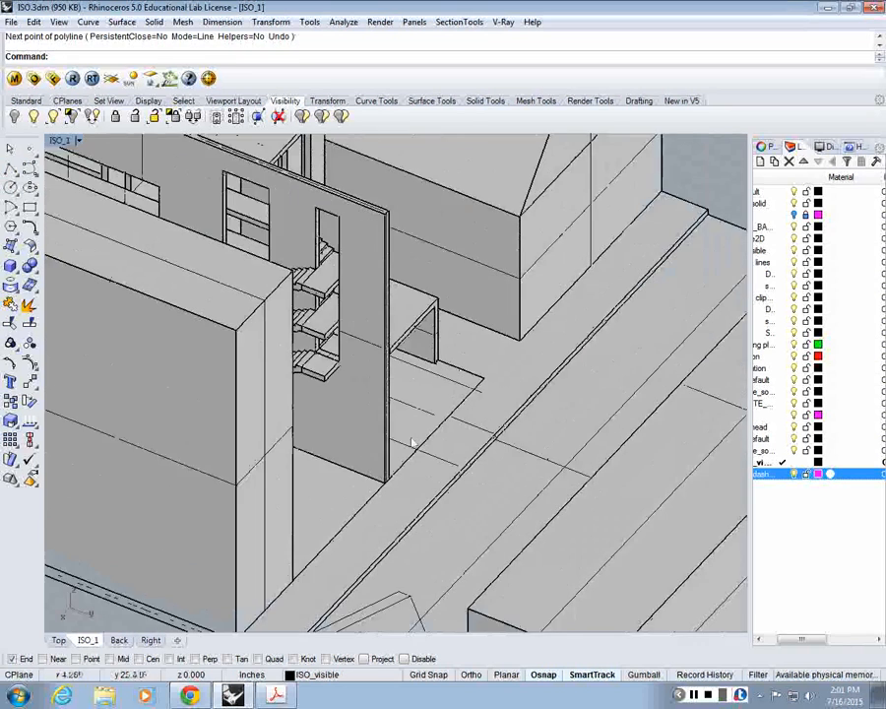
scroll(406, 453, "down", 12)
right_click(460, 508)
left_click(458, 506)
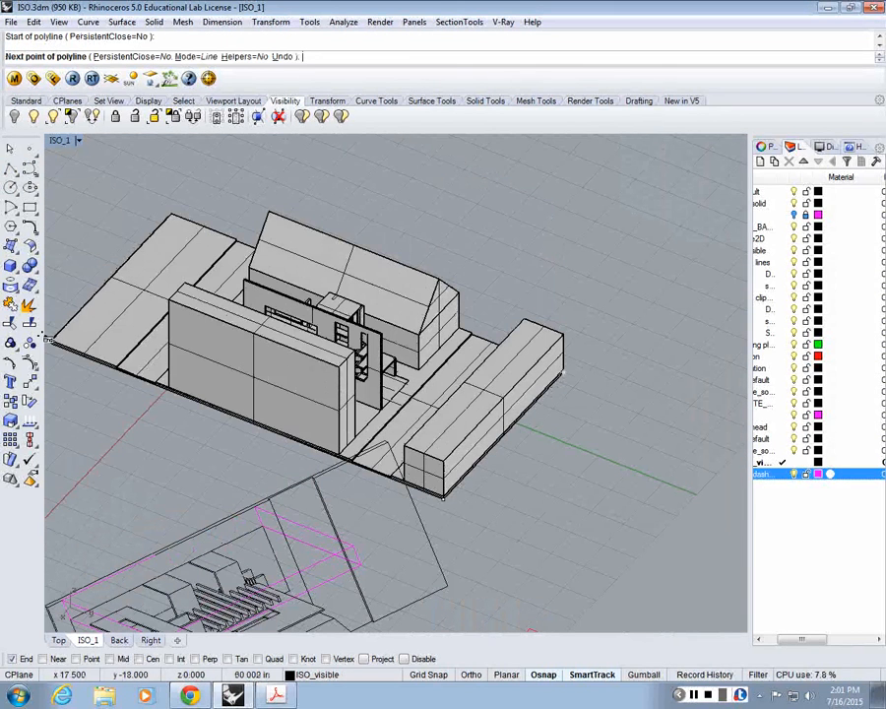
key("Escape")
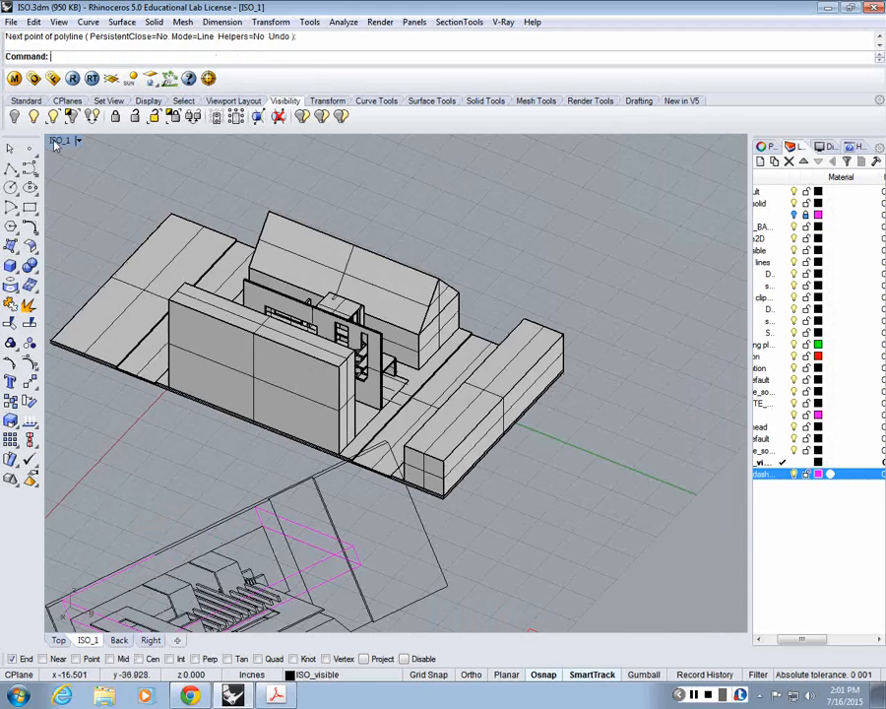
Step: Restore the saved named isometric view in the maximized ISO_1 viewport
double_click(56, 143)
double_click(414, 144)
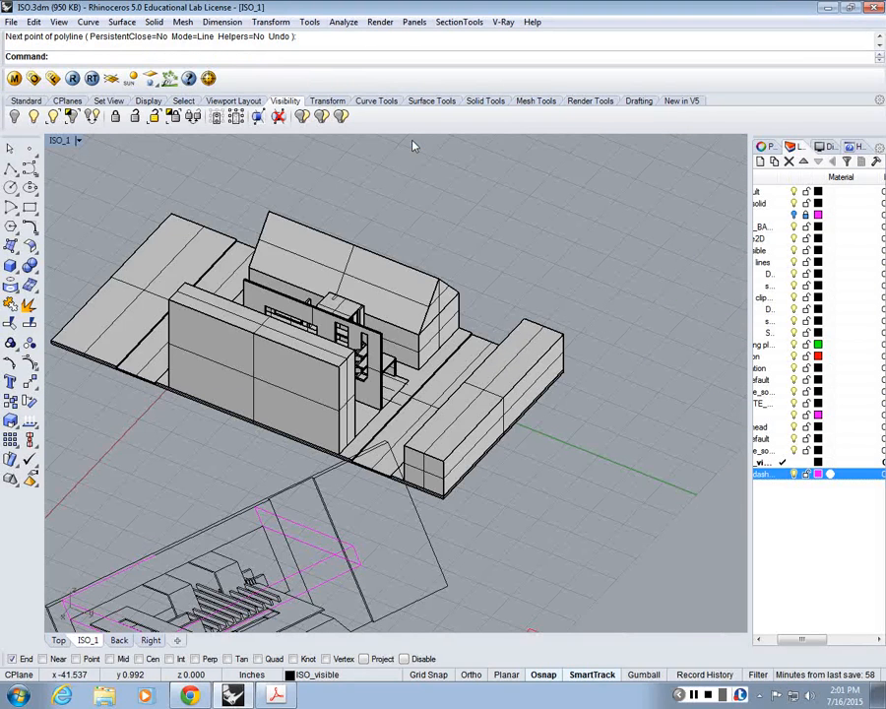
left_click(69, 141)
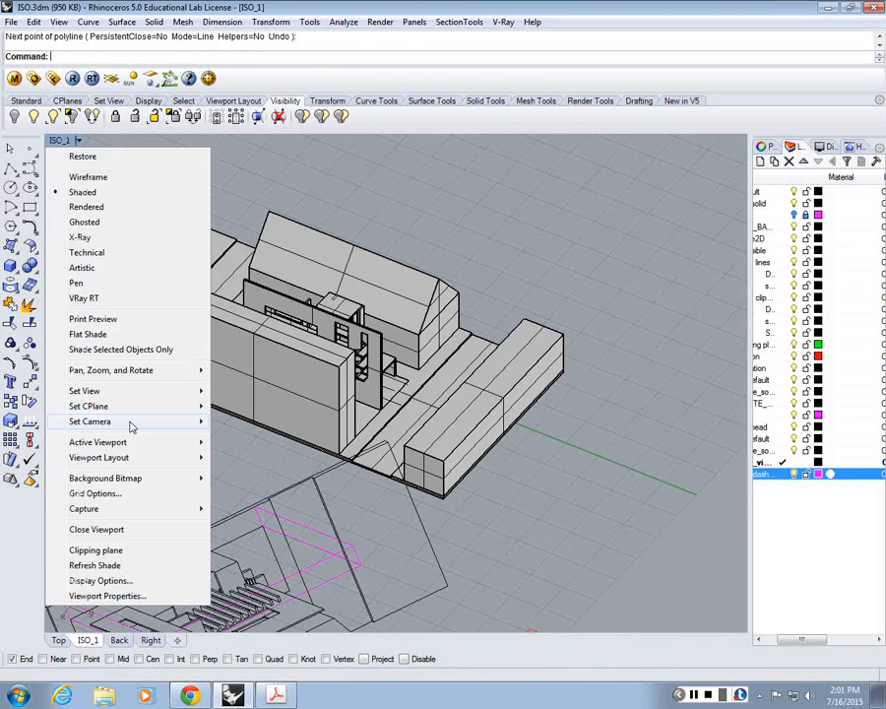
mouse_move(99, 391)
left_click(223, 571)
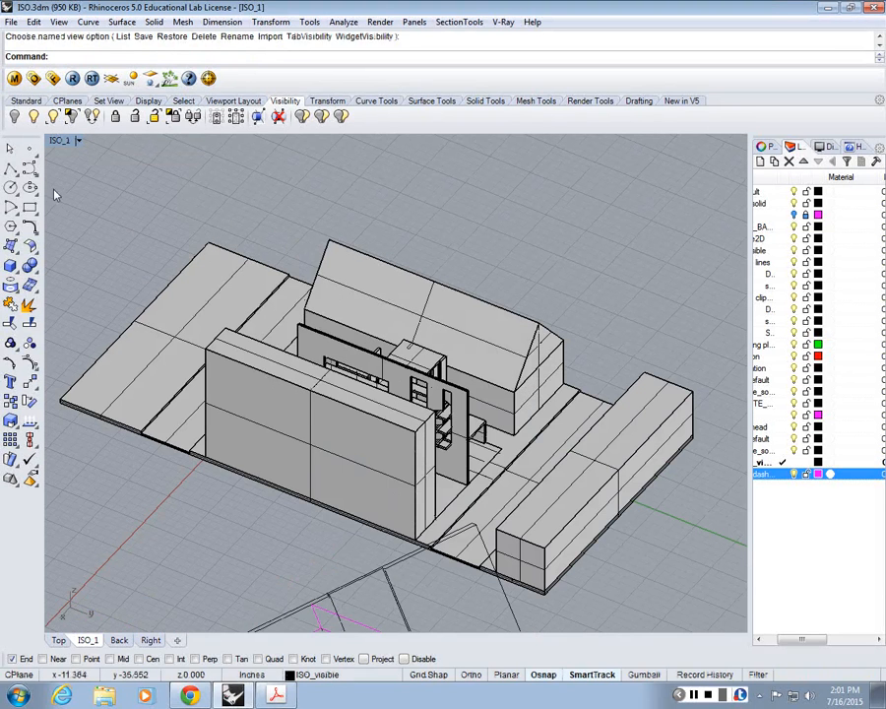
Step: Measure the front site edge in the restored view with a trial polyline from corner to corner, and cancel it
left_click(10, 168)
left_click(61, 403)
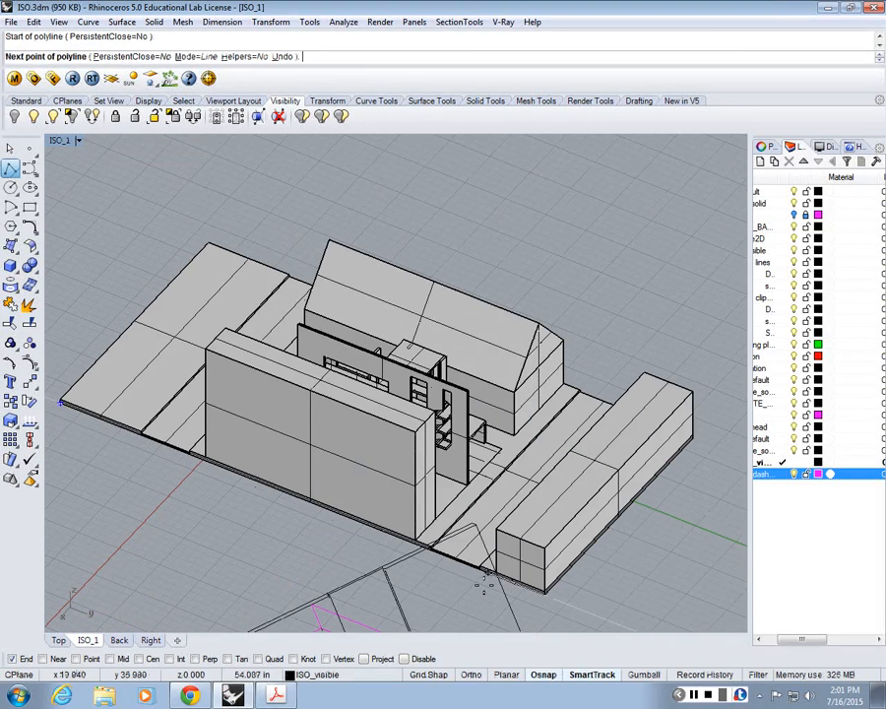
left_click(545, 594)
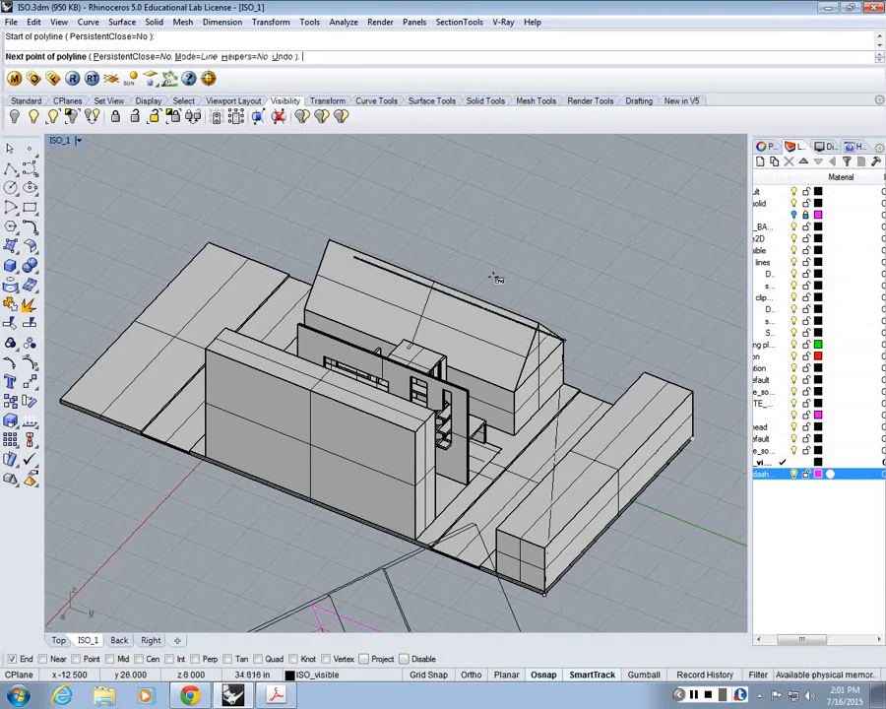
key("Escape")
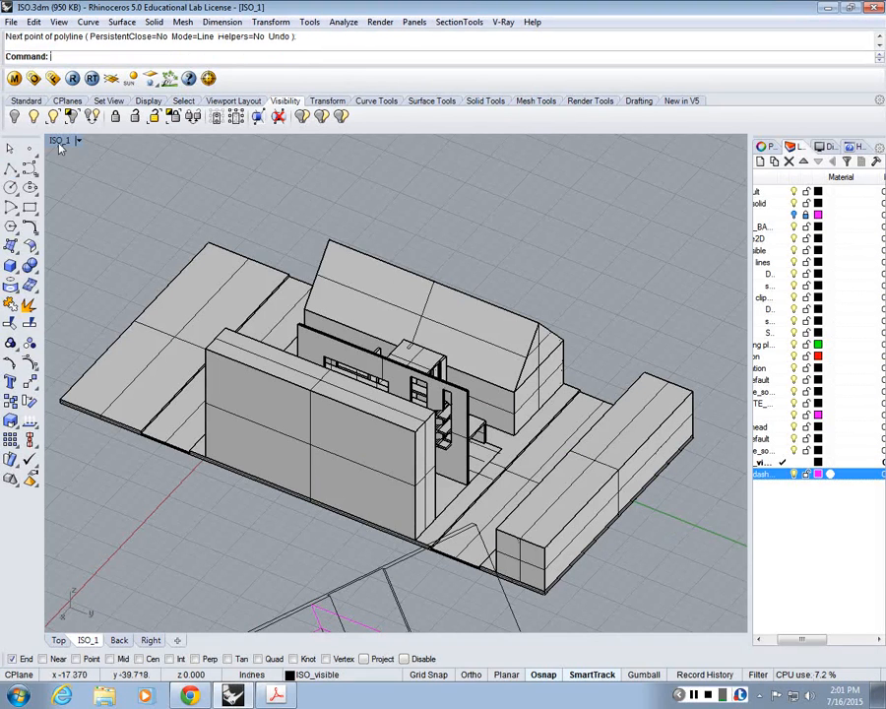
Step: Start a trial polyline in the Top view from the 2D isometric drawing's far base corner along its long edge, and cancel it
double_click(60, 145)
scroll(226, 207, "down", 10)
right_click_drag(305, 177, 78, 394)
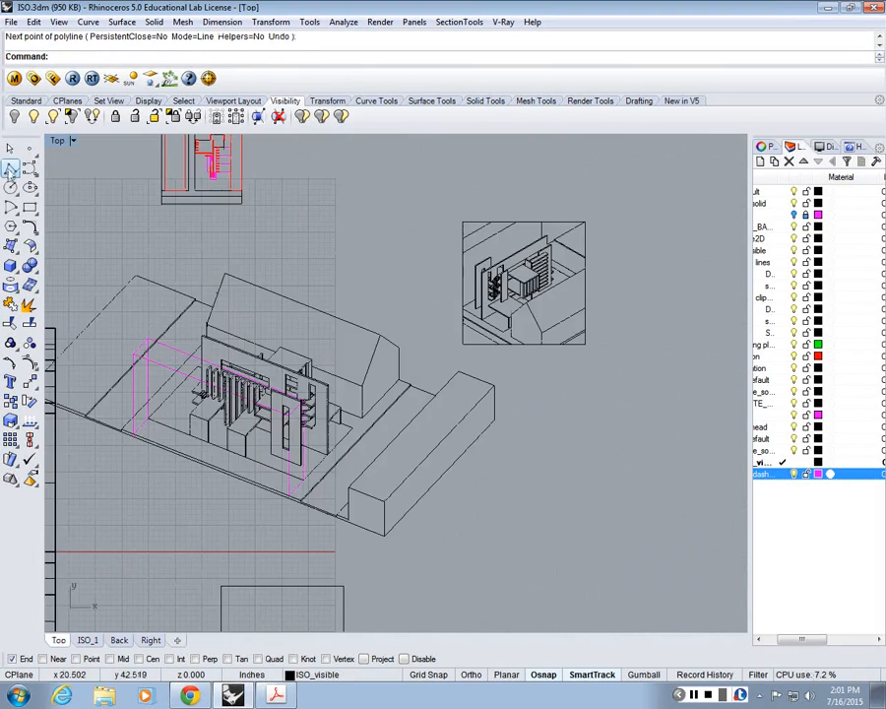
left_click(10, 170)
scroll(153, 382, "up", 6)
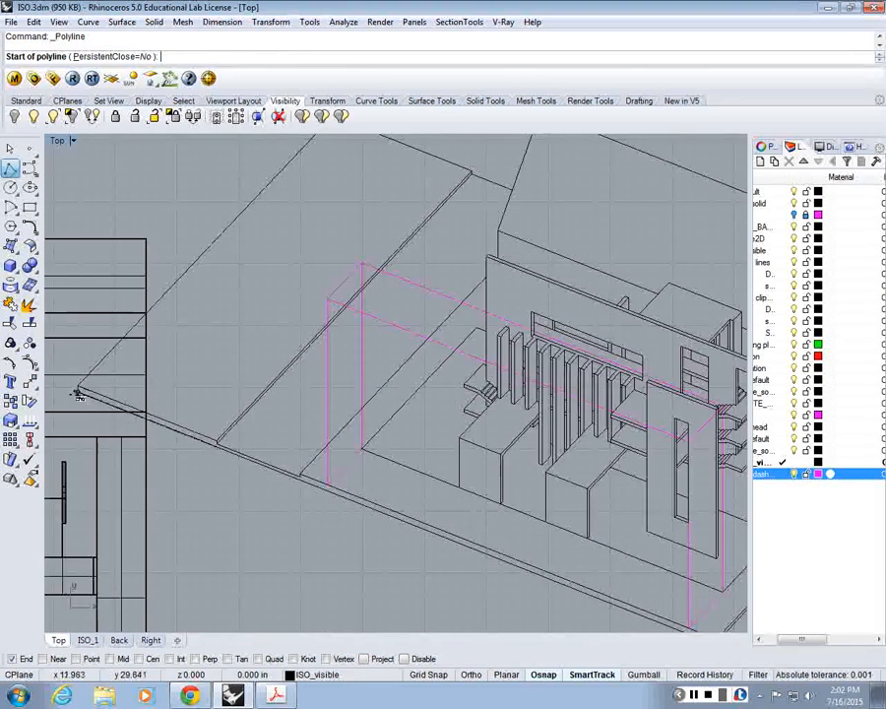
left_click(77, 394)
scroll(77, 394, "down", 8)
key("Escape")
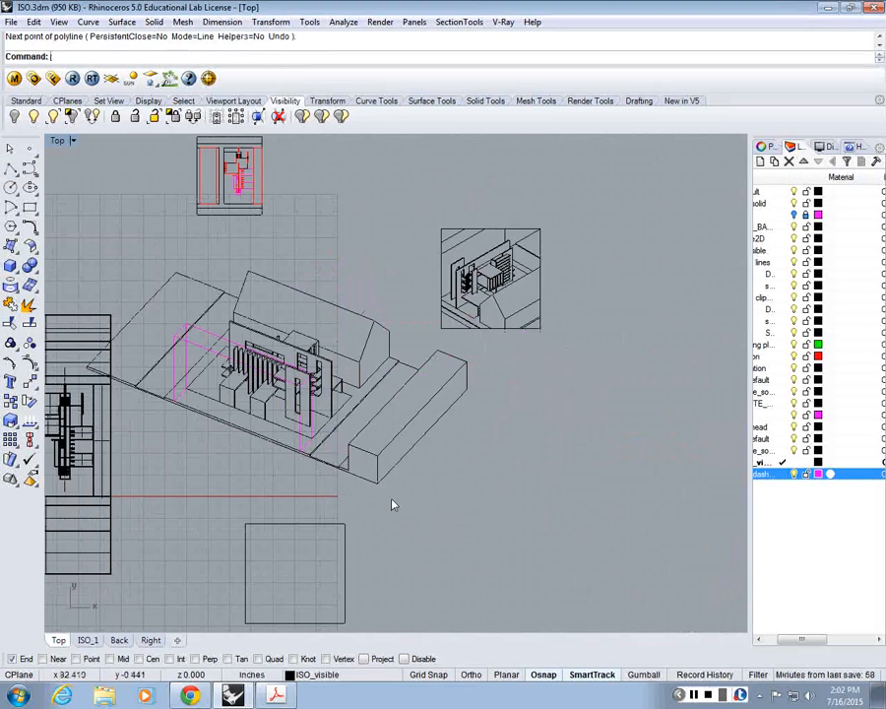
Step: Measure the 2D isometric drawing's short site edge beside the low long block with a trial polyline, and cancel it
key("Return")
left_click(467, 389)
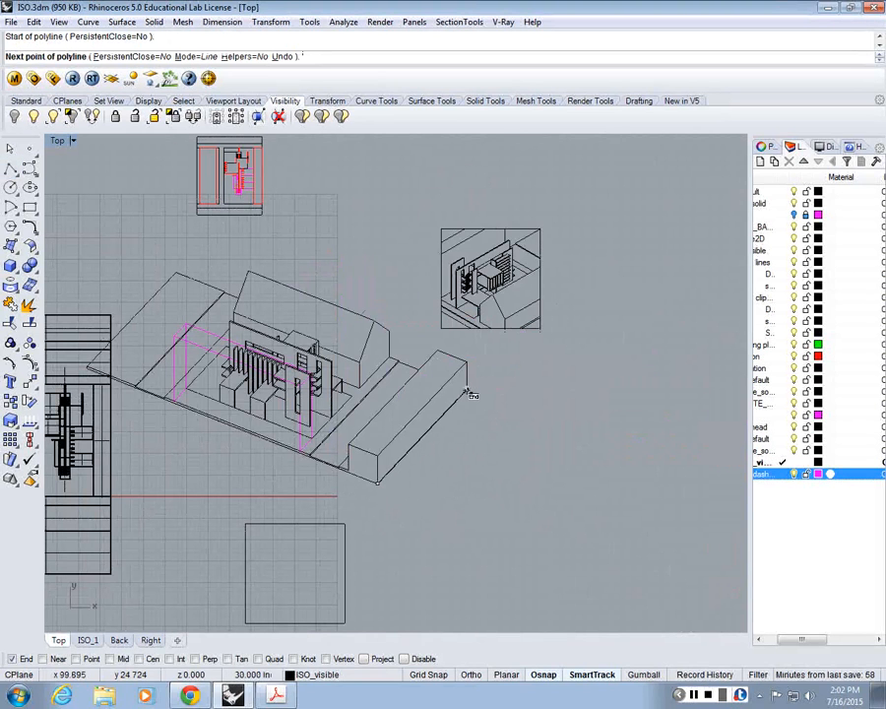
key("Escape")
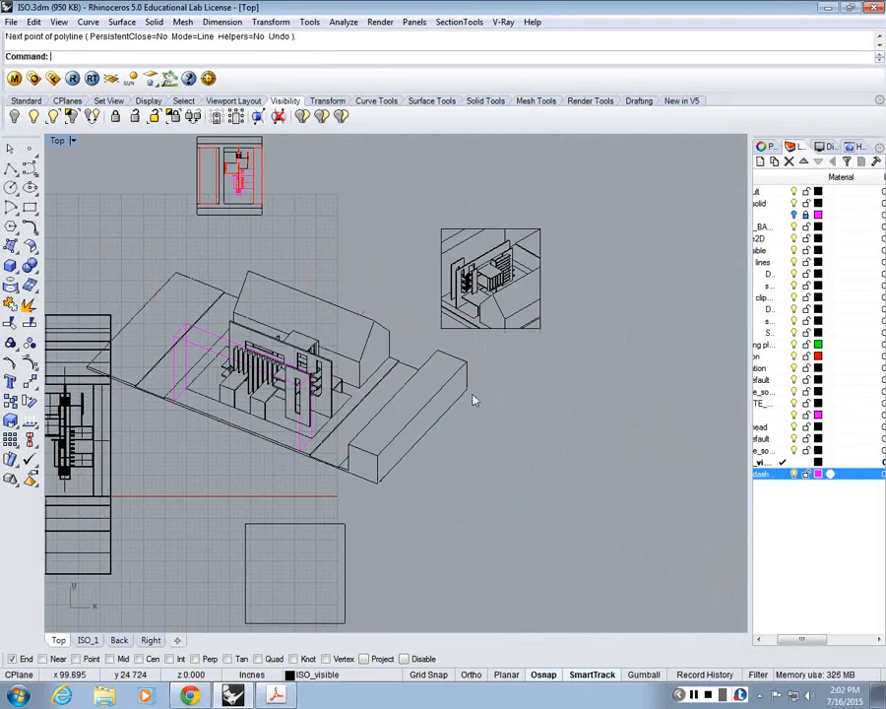
Step: Set the maximized ISO_1 viewport to Perspective projection with a lens length of 1000 mm
scroll(261, 353, "up", 3)
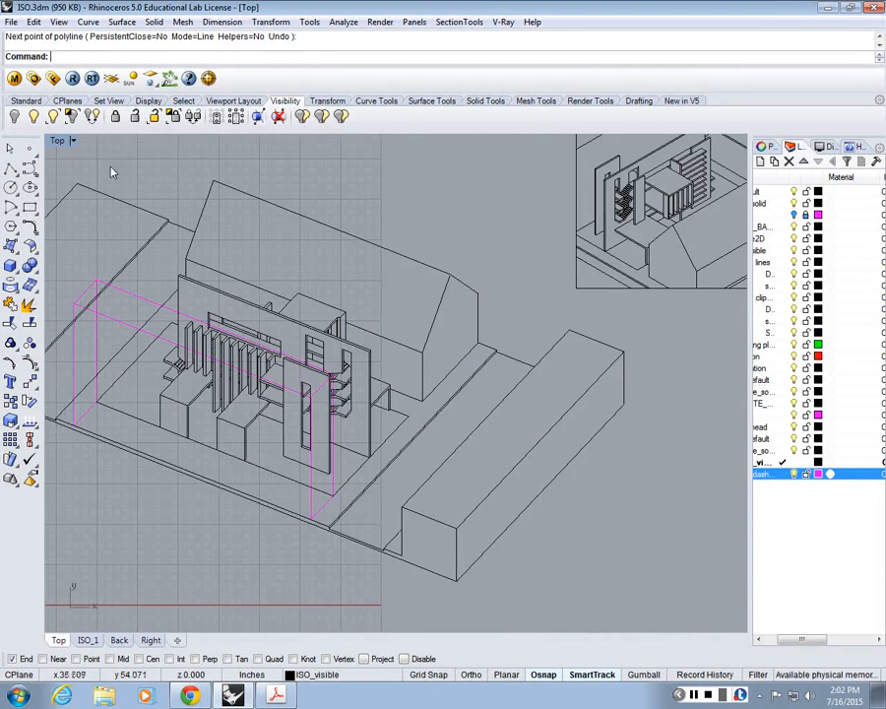
key("ctrl+m")
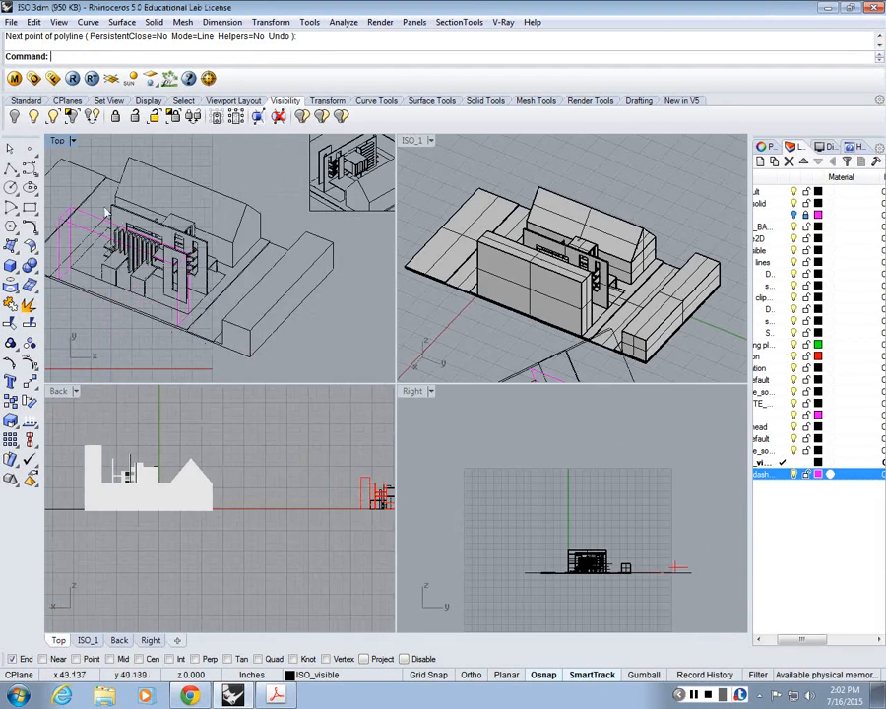
left_click(404, 153)
double_click(408, 143)
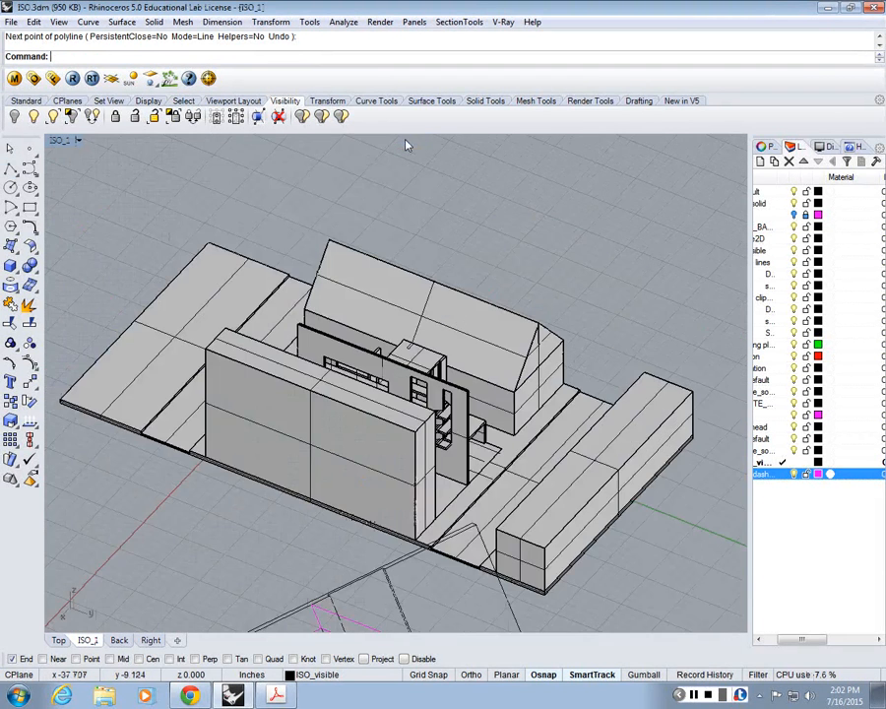
scroll(323, 185, "down", 4)
left_click(79, 141)
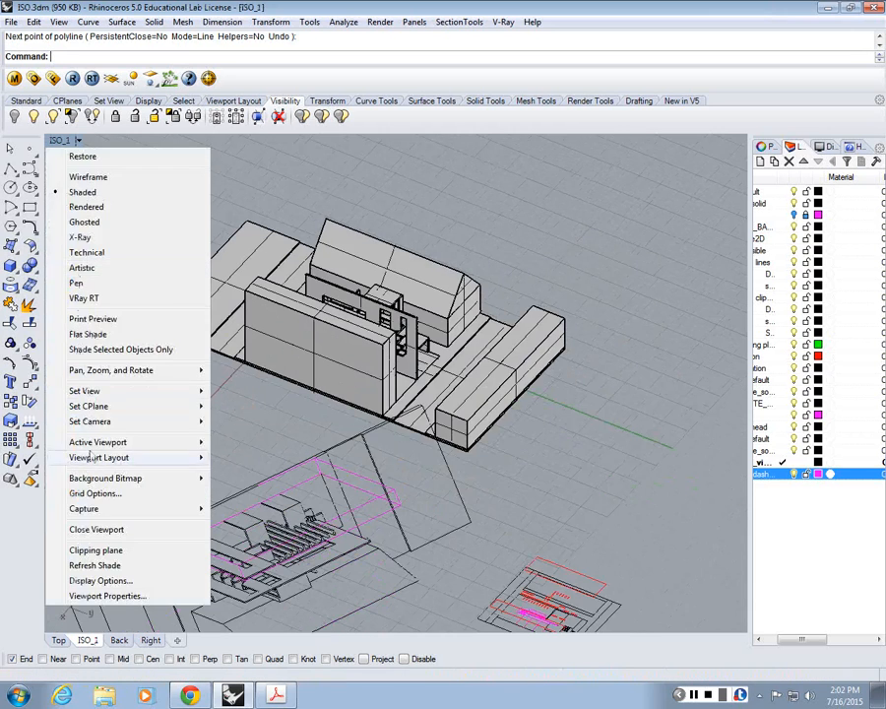
left_click(106, 595)
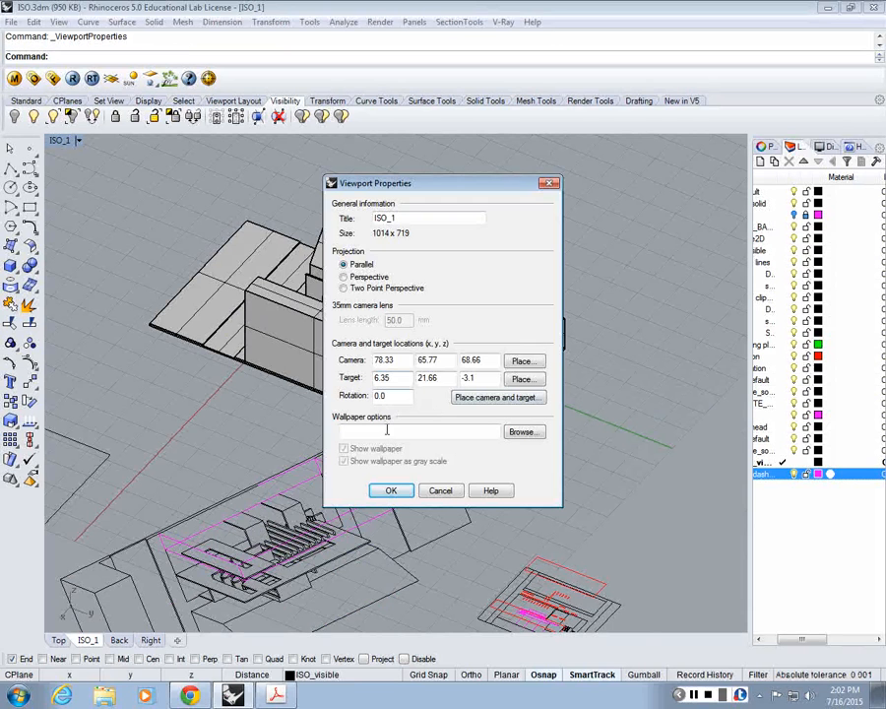
left_click(364, 276)
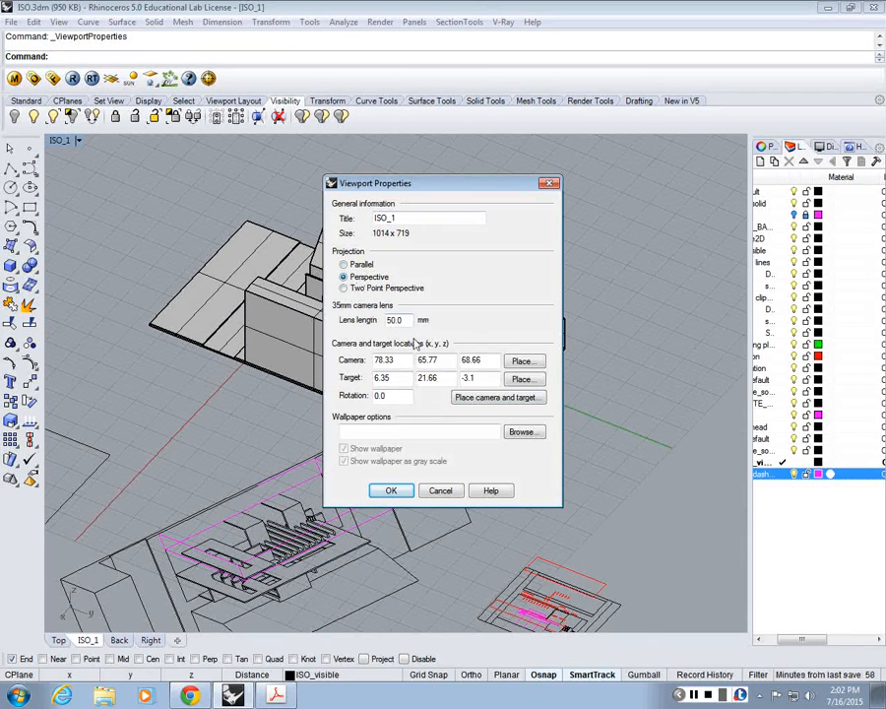
double_click(408, 320)
type("1000")
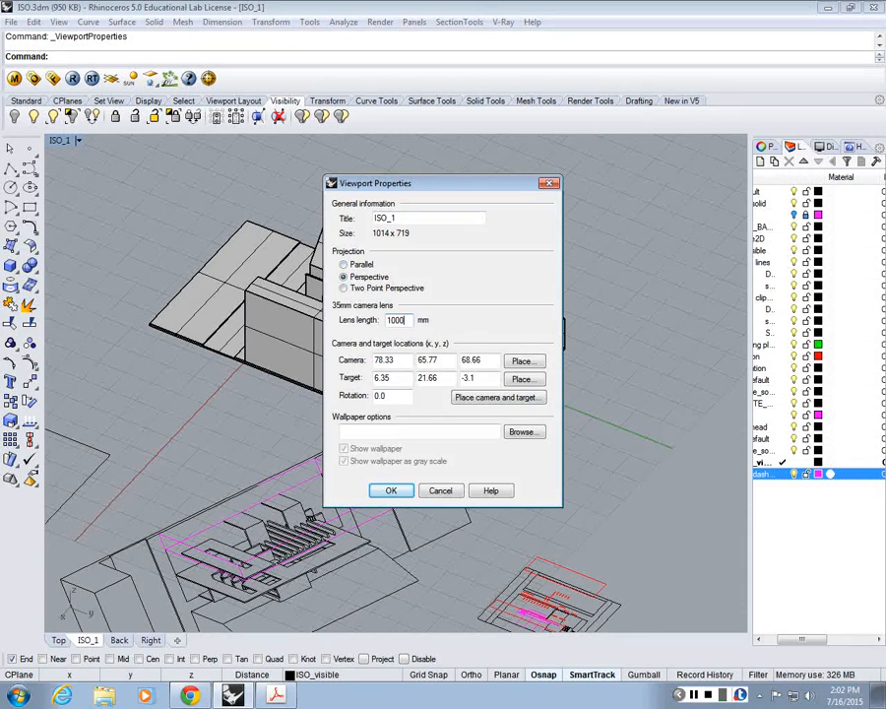
key("Return")
Step: Measure the short and long site edges in the perspective ISO_1 view with a trial polyline, and cancel it
scroll(370, 380, "down", 5)
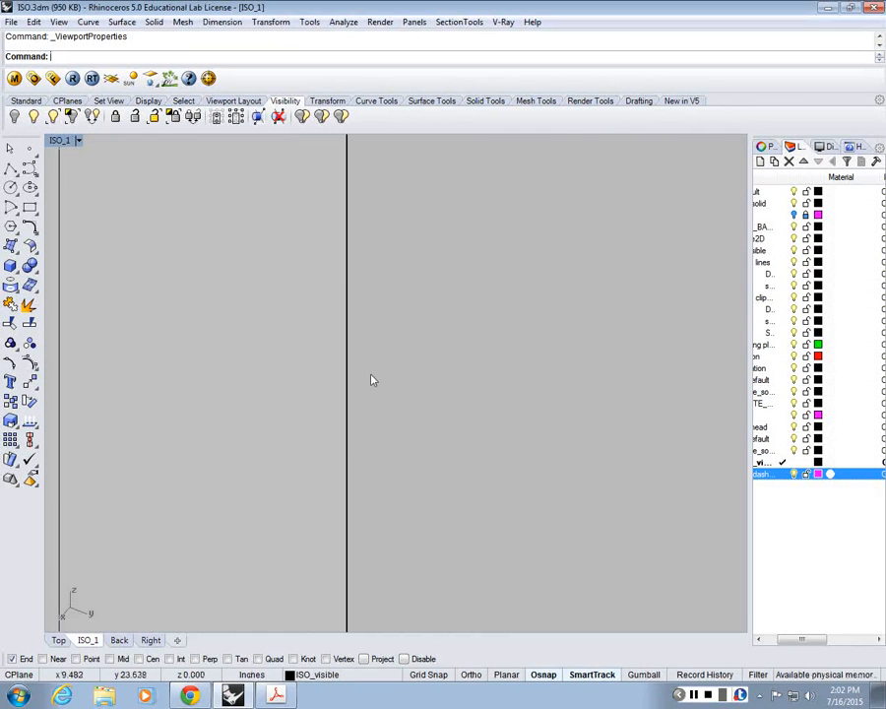
scroll(386, 401, "down", 8)
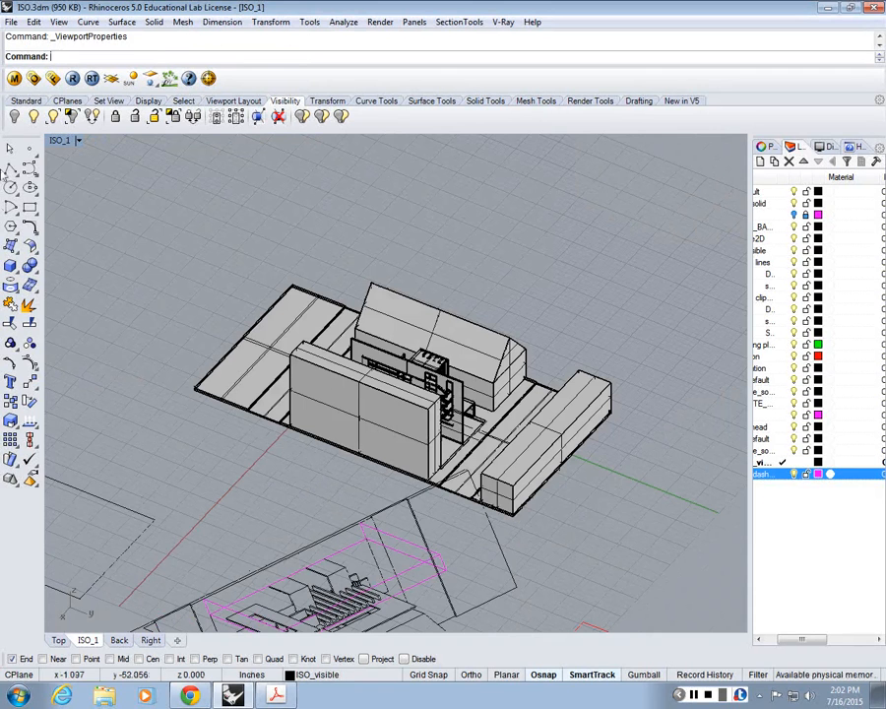
left_click(10, 169)
left_click(645, 411)
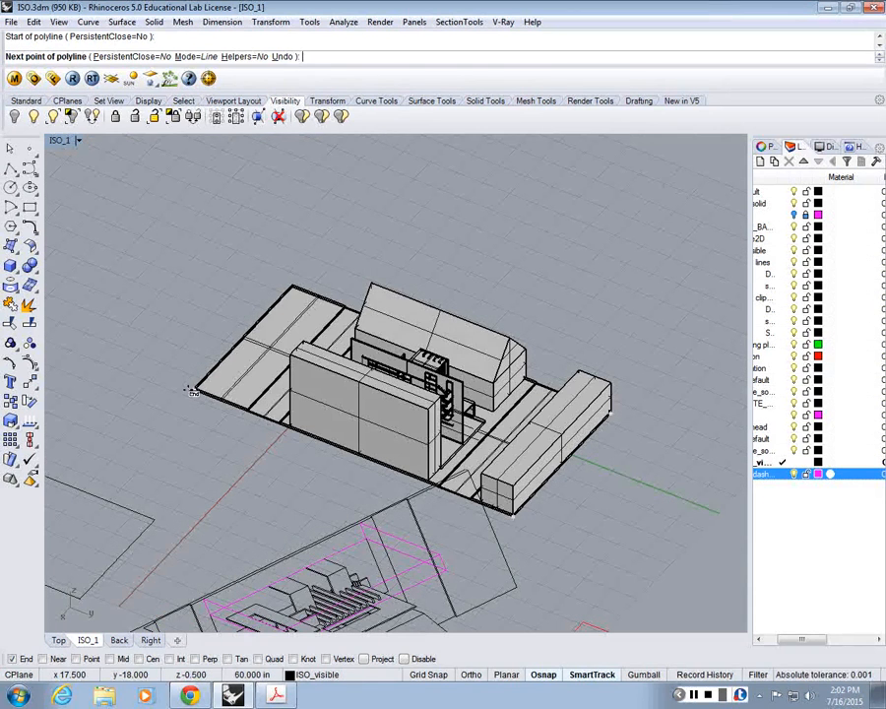
key("Escape")
Step: Generate a Make2D drawing of the building model from the current perspective view on the ISO_dashed layer, with hidden lines off
left_click_drag(145, 137, 693, 530)
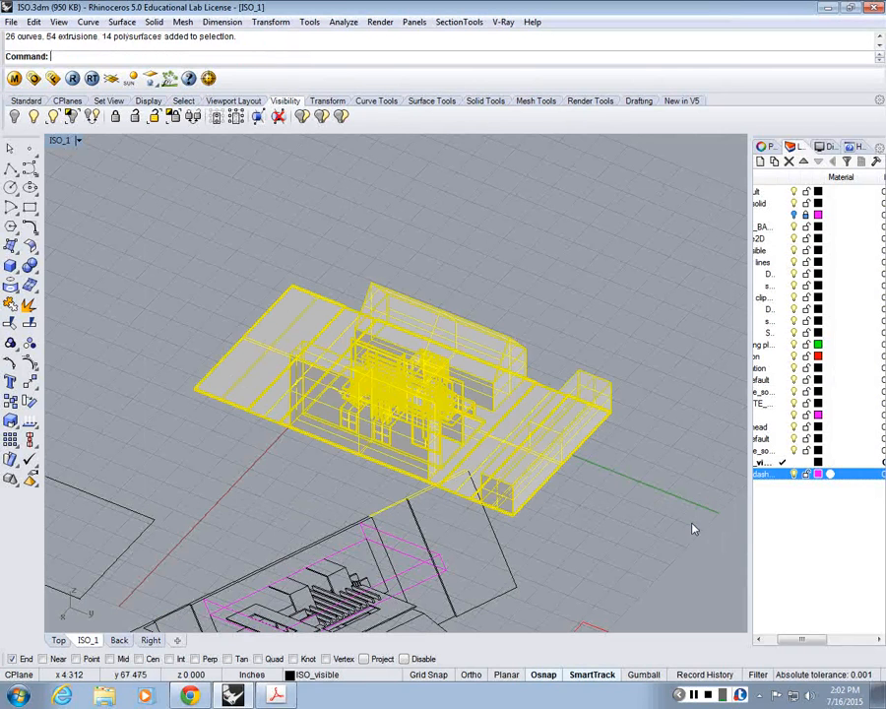
left_click(392, 499, "ctrl")
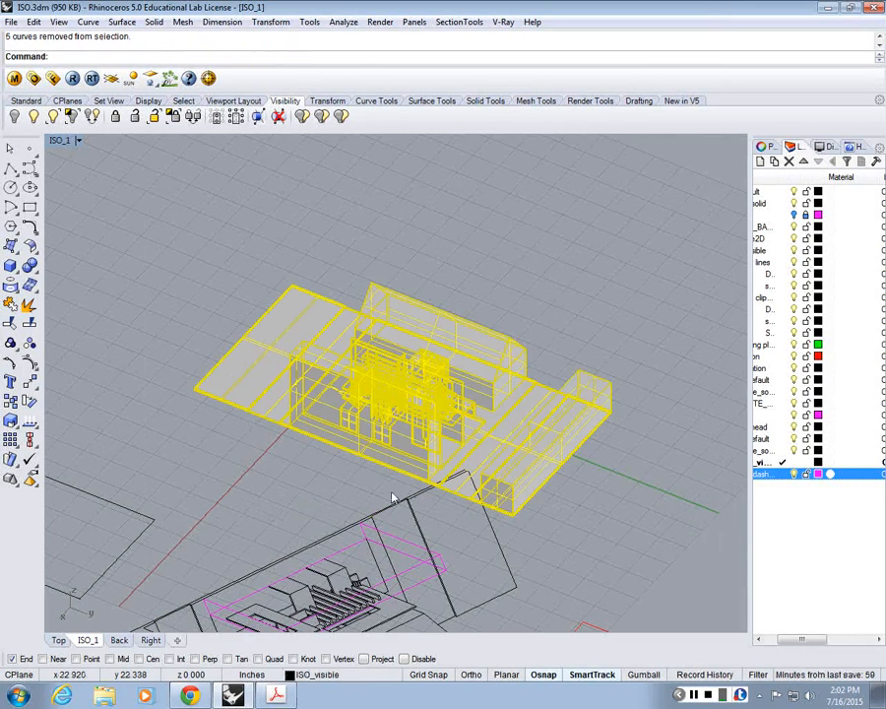
type("Make2D")
key("Return")
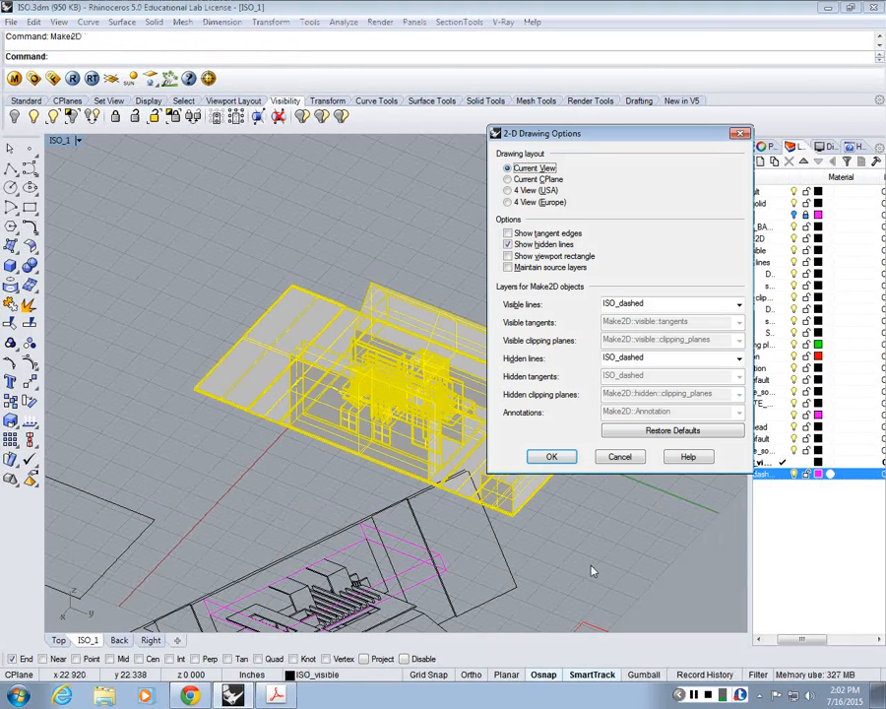
left_click(520, 248)
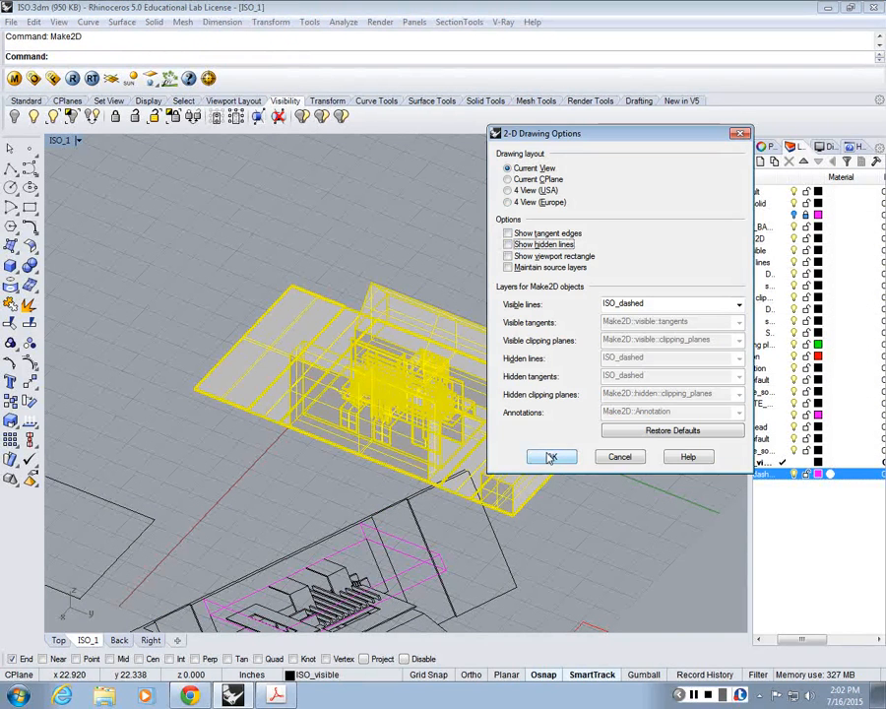
left_click(552, 458)
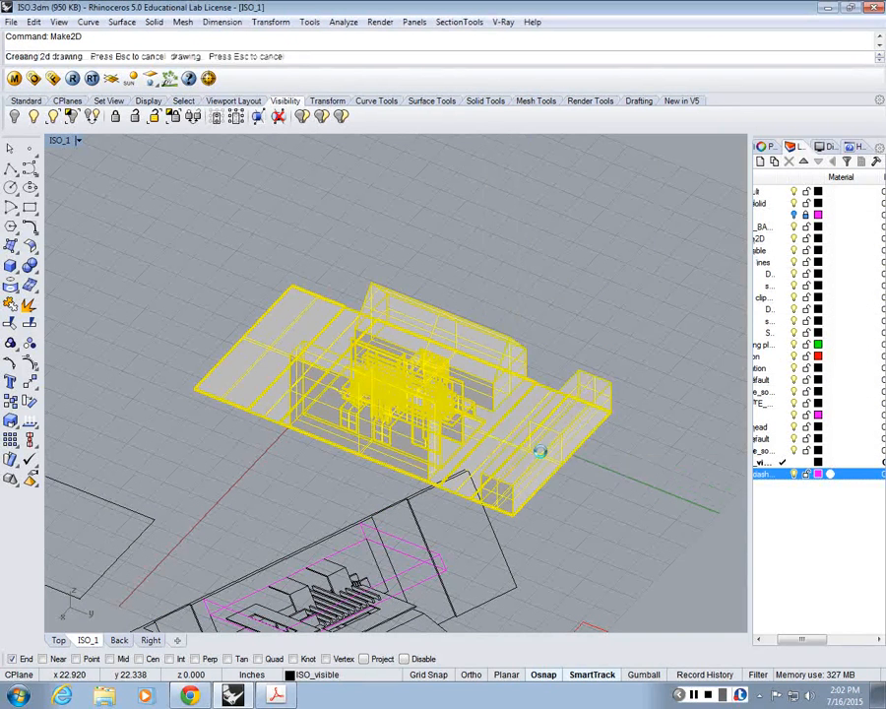
Step: Maximize the Top view and move the new perspective 2D drawing below the other drawings
double_click(58, 143)
double_click(58, 143)
scroll(433, 293, "down", 12)
type("M")
key("Return")
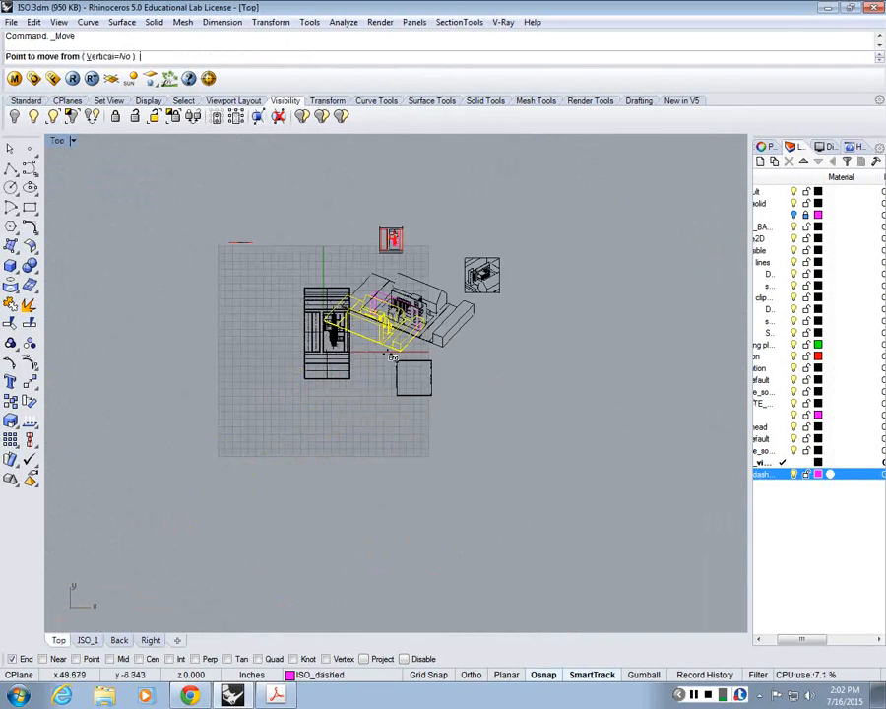
left_click(390, 353)
left_click(390, 519)
left_click(396, 482)
scroll(387, 504, "up", 15)
Step: Measure the perspective 2D drawing's short and long site edges from the near base corner with a trial polyline, and cancel it
left_click(11, 170)
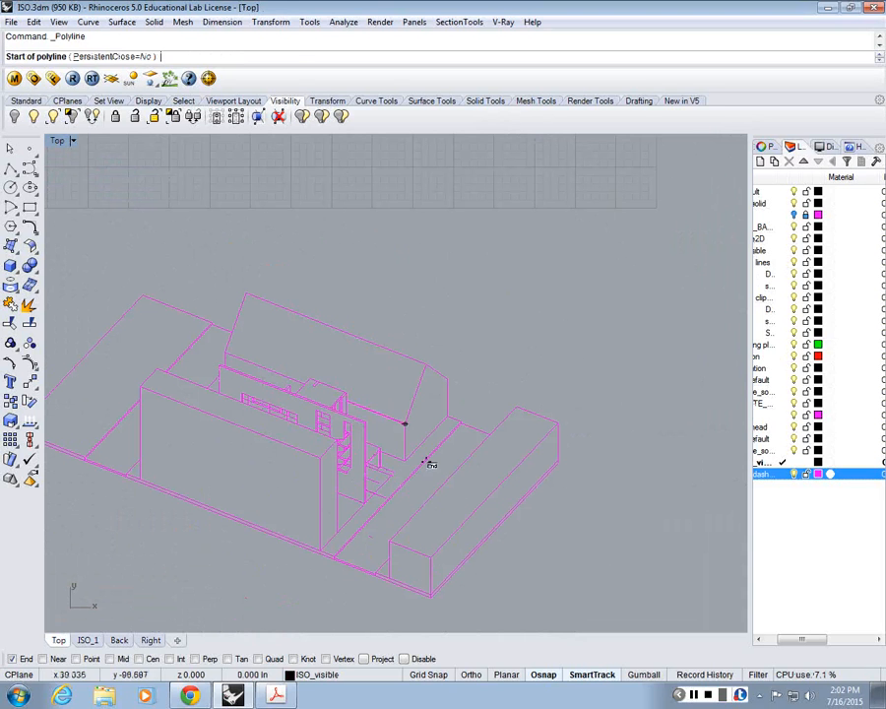
left_click(430, 596)
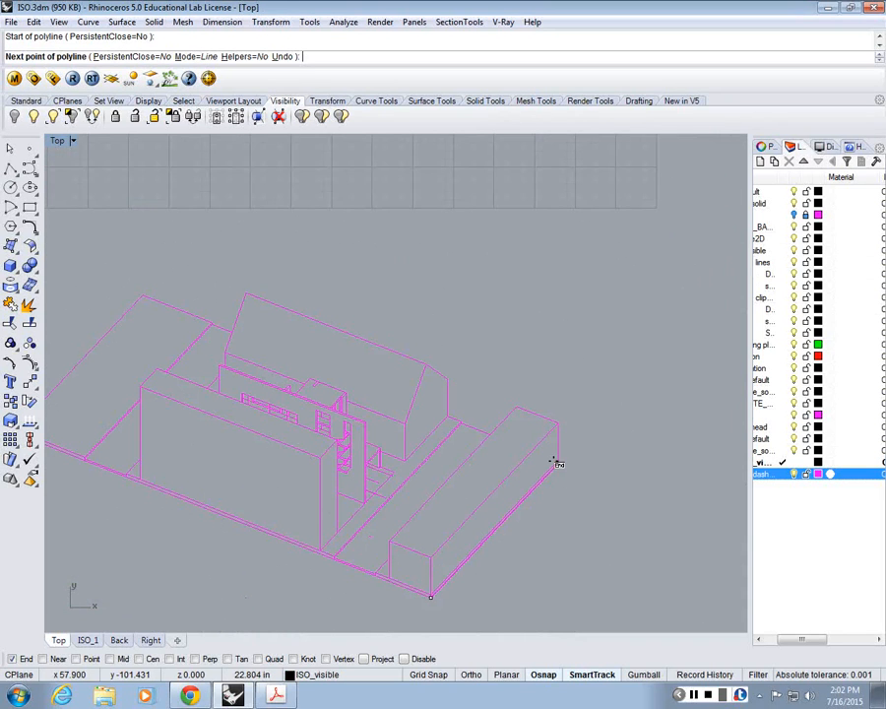
right_click_drag(93, 431, 154, 433)
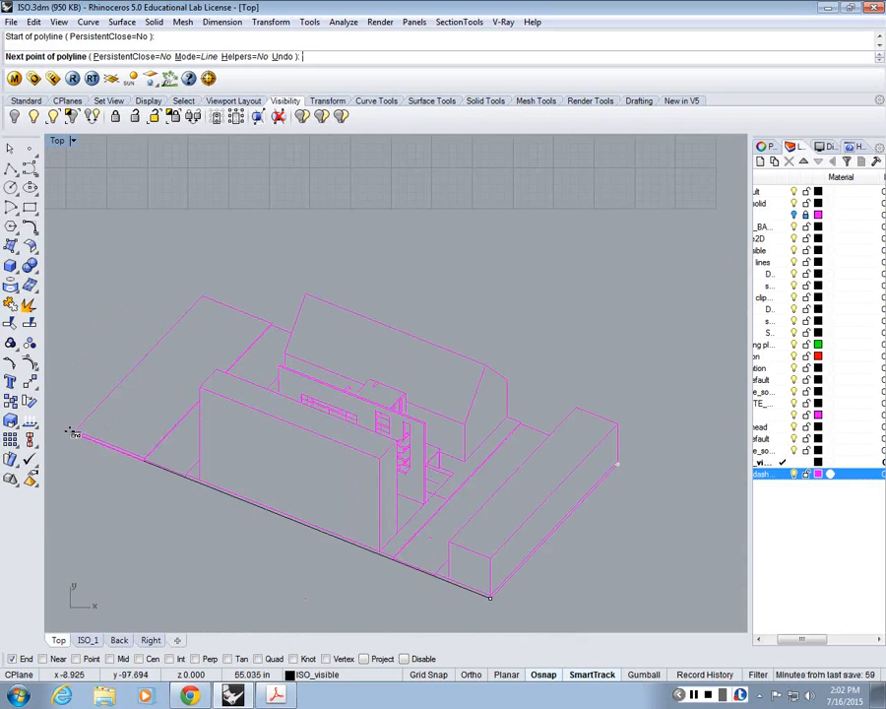
key("Escape")
Step: Scale the perspective 2D drawing from its near base corner, using the short site edge as reference and 30 as the new length
scroll(111, 290, "down", 8)
left_click_drag(73, 243, 428, 489)
type("scale")
key("Return")
scroll(245, 347, "up", 8)
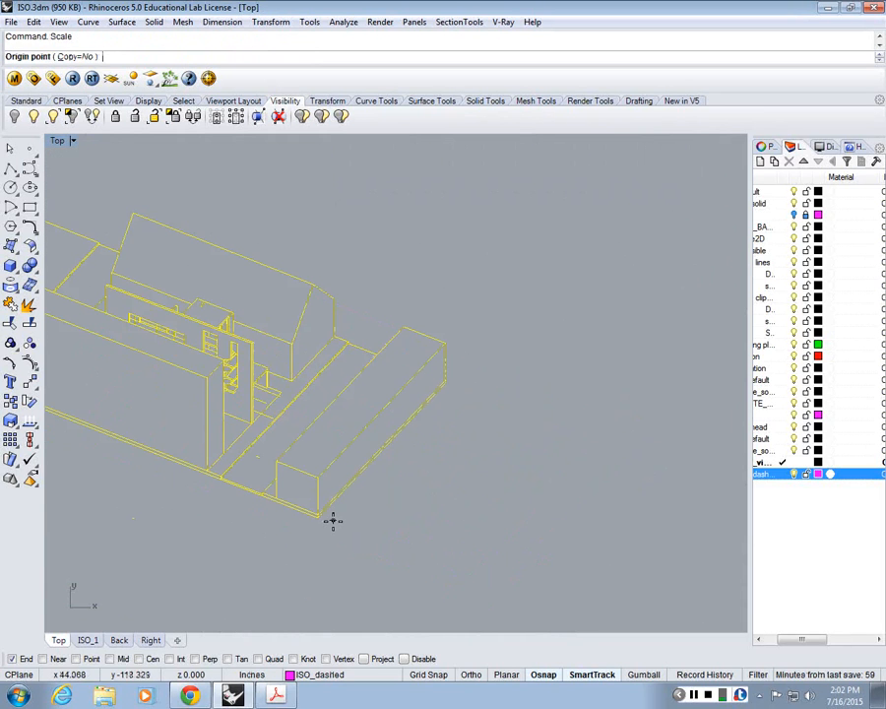
left_click(332, 521)
left_click(444, 383)
type("30")
key("Return")
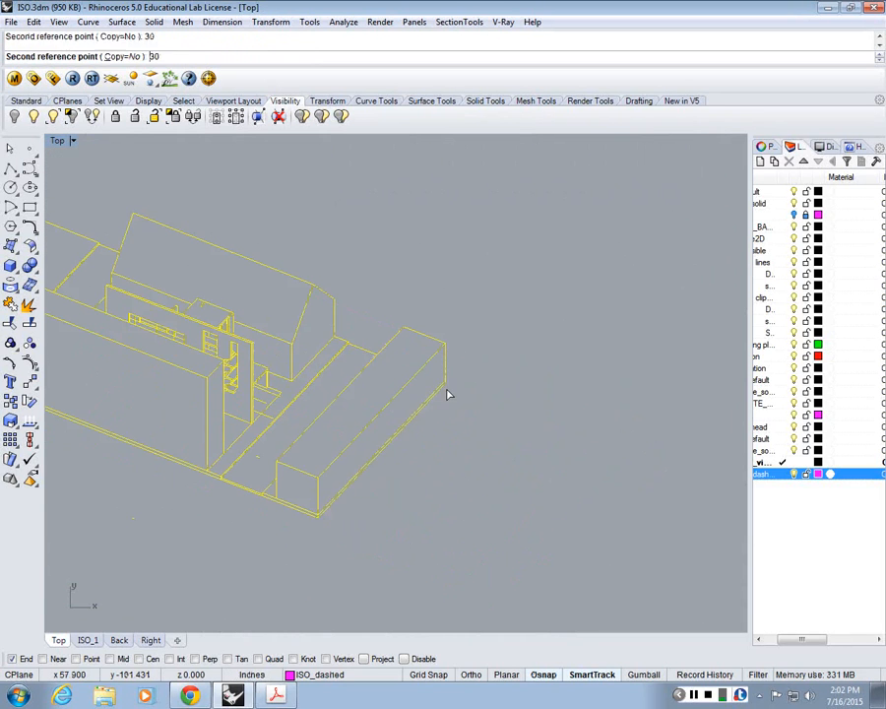
Step: Trace the scaled perspective drawing's long front site edge with a trial polyline to measure it
scroll(446, 394, "down", 3)
left_click(10, 169)
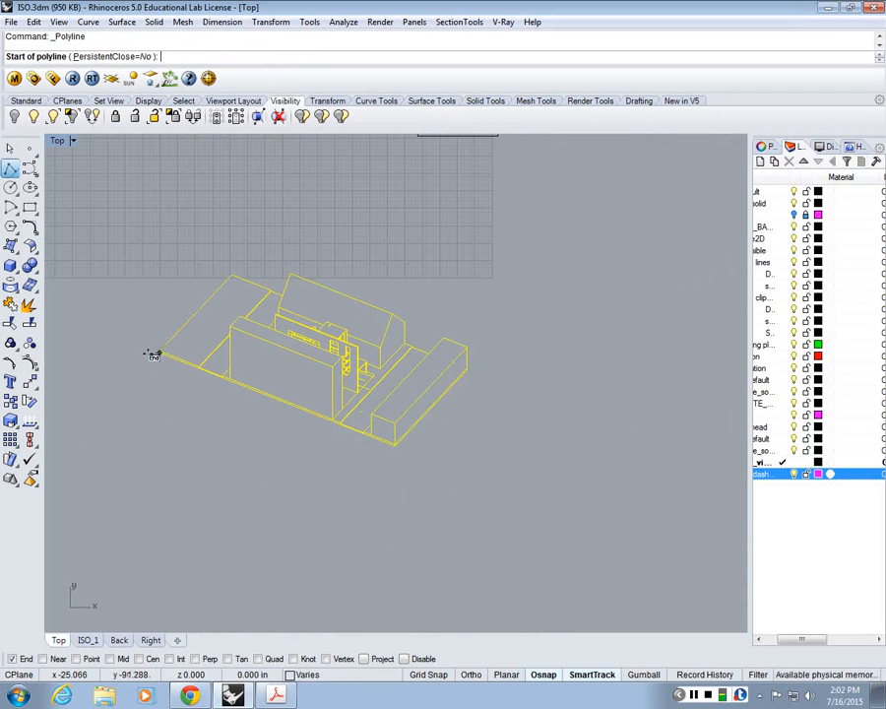
left_click(159, 352)
left_click(393, 449)
key("Return")
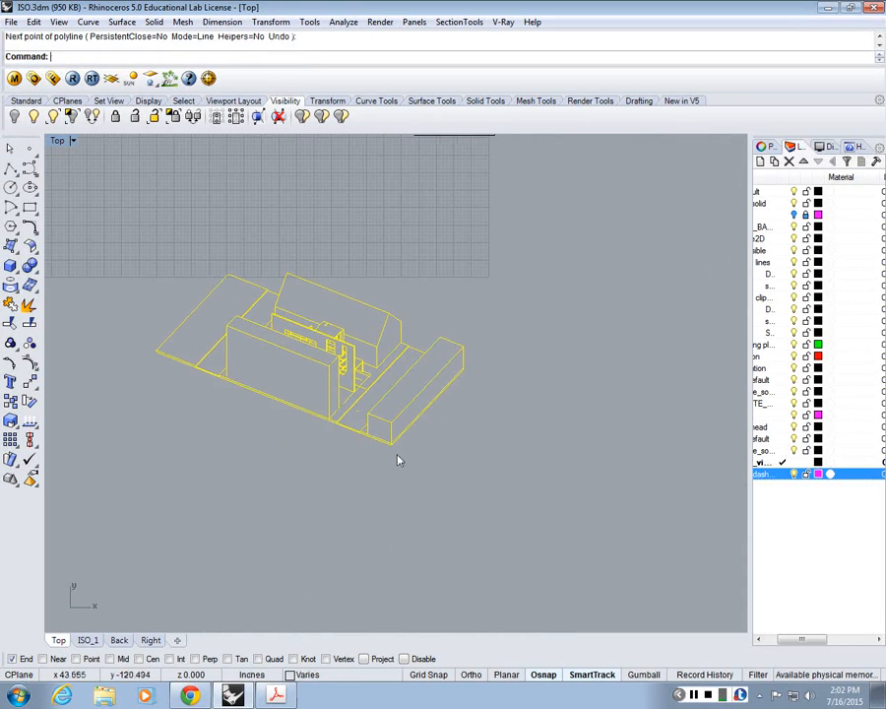
Step: Measure the tall front block's vertical corner edge with a trial polyline, and delete the perspective 2D drawing
key("Return")
left_click(391, 444)
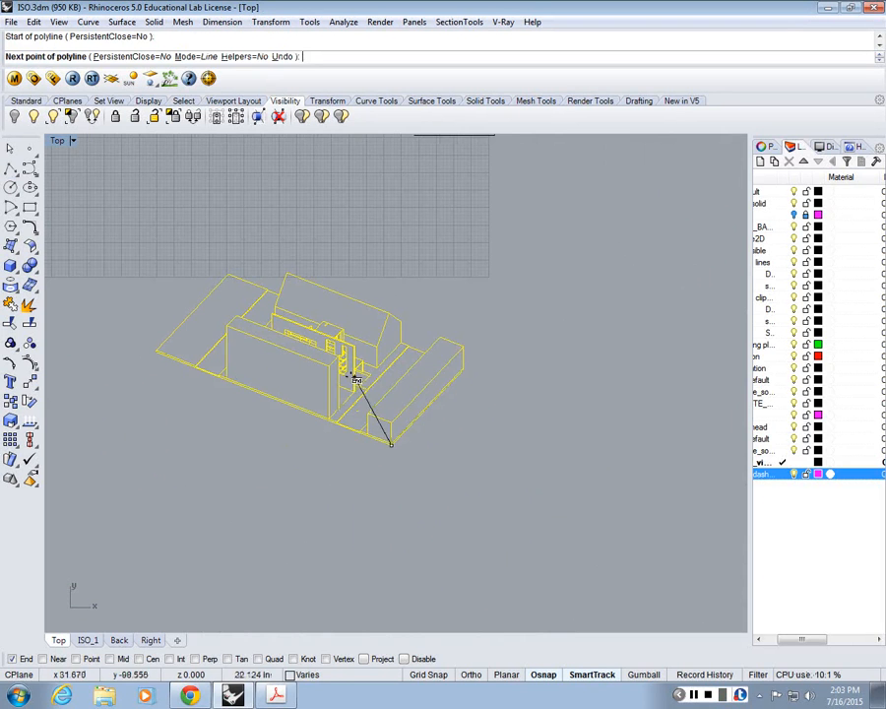
scroll(357, 379, "up", 5)
key("Escape")
key("Return")
left_click(281, 485)
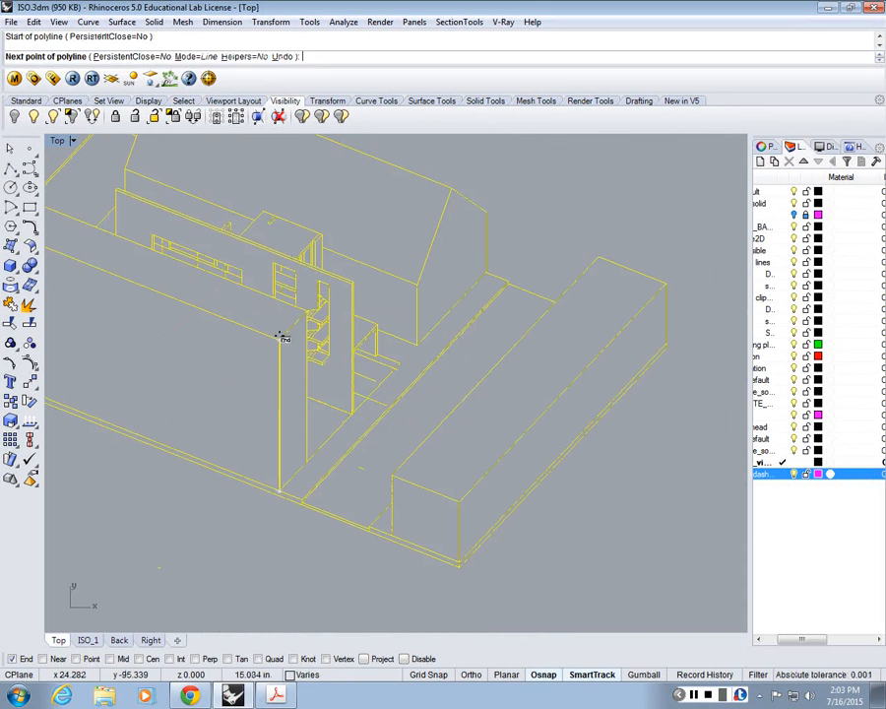
left_click(280, 336)
key("Return")
scroll(281, 336, "down", 10)
key("Delete")
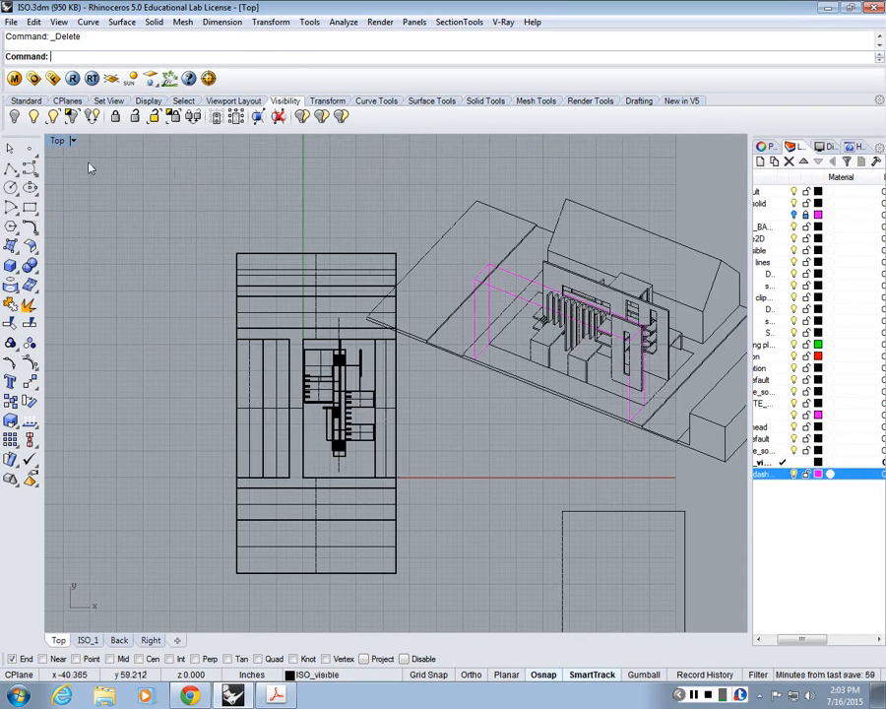
Step: Check the ISO_1 view, return to the maximized Top view and show any hidden objects
double_click(60, 142)
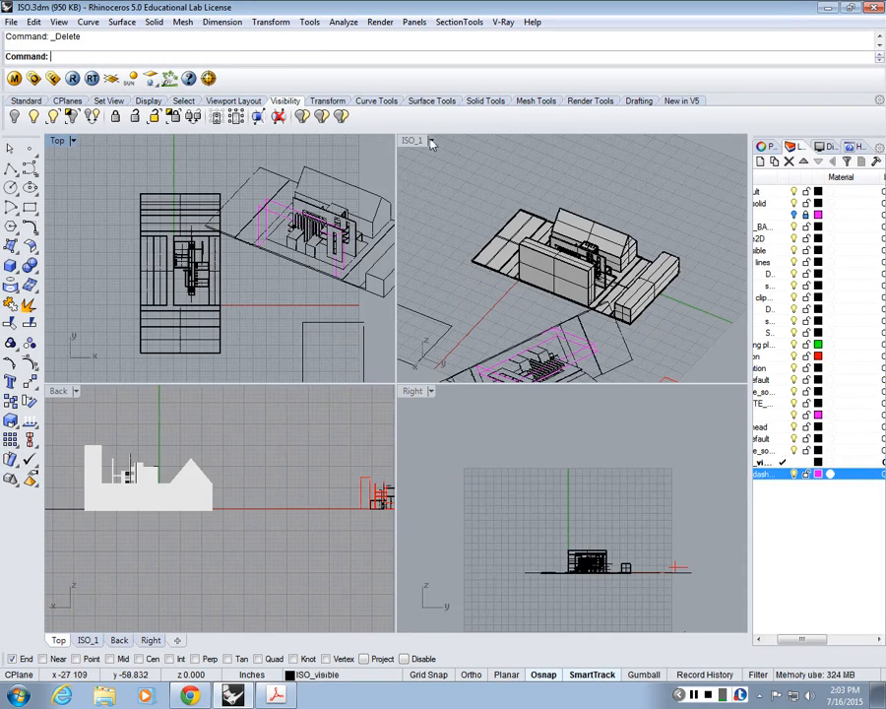
double_click(422, 139)
double_click(56, 143)
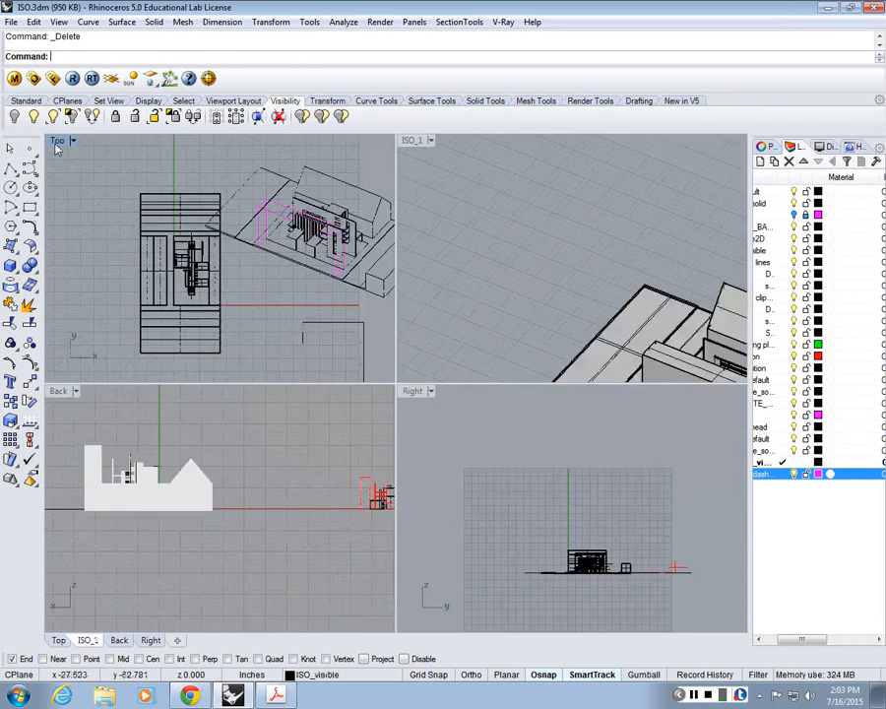
double_click(56, 143)
scroll(331, 372, "down", 8)
key("ctrl+alt+h")
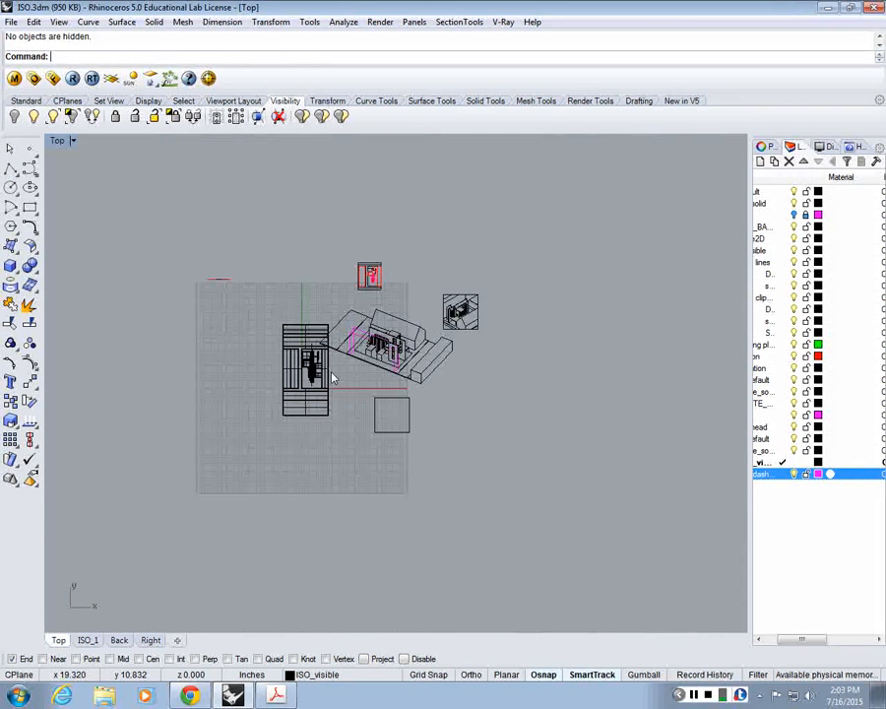
Step: Measure the long wall's vertical corner edge in the square-framed isometric drawing with a trial polyline
scroll(456, 308, "up", 18)
right_click_drag(456, 308, 238, 307)
scroll(227, 303, "up", 8)
type("pl")
key("Return")
right_click_drag(219, 379, 327, 330)
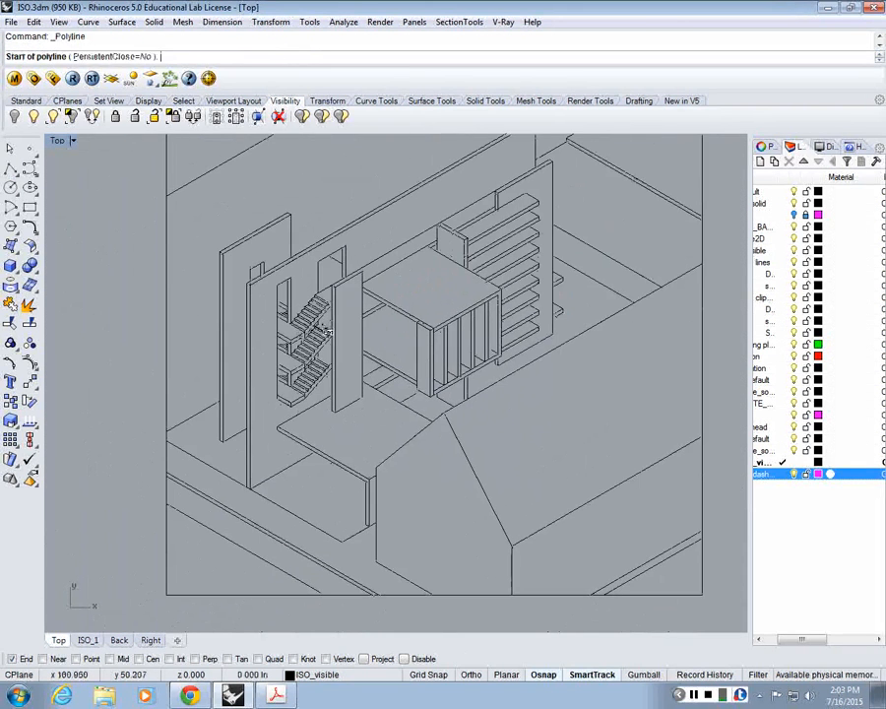
left_click(249, 482)
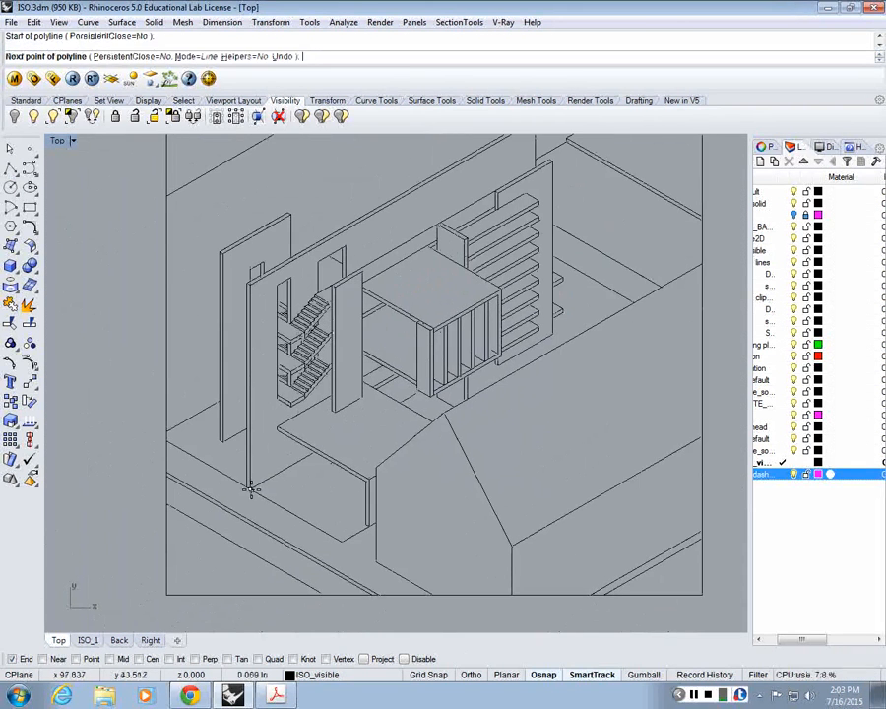
left_click(248, 287)
right_click(248, 286)
right_click(249, 287)
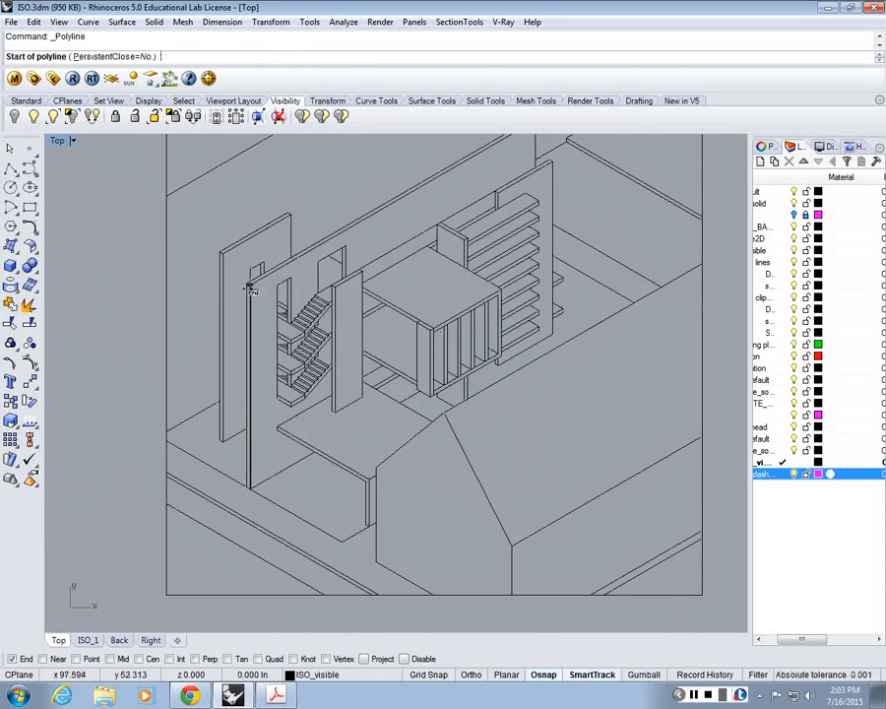
Step: Measure the long wall's top edge in the square-framed isometric drawing with a trial polyline, and cancel a further polyline
left_click(249, 287)
right_click_drag(482, 170, 477, 220)
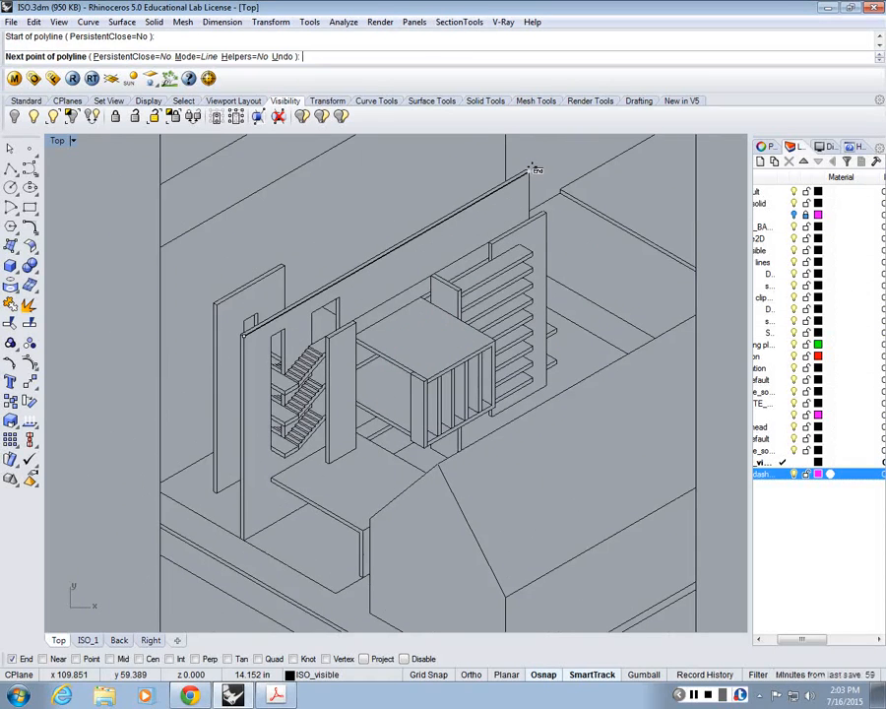
left_click(531, 168)
right_click(536, 171)
scroll(545, 181, "down", 10)
right_click_drag(554, 186, 526, 287)
scroll(492, 294, "up", 6)
right_click(413, 379)
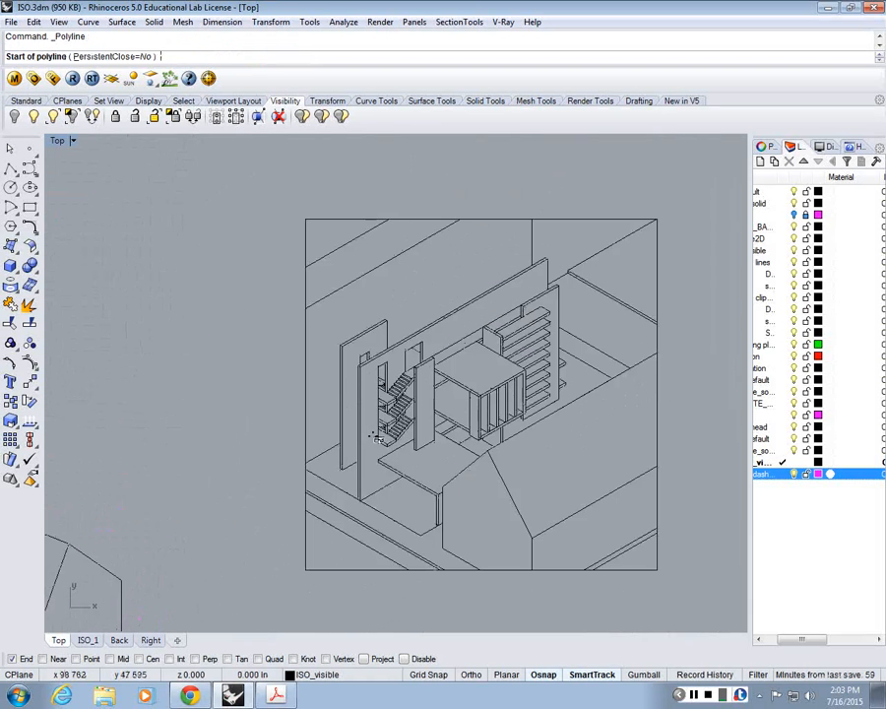
right_click_drag(514, 465, 514, 394)
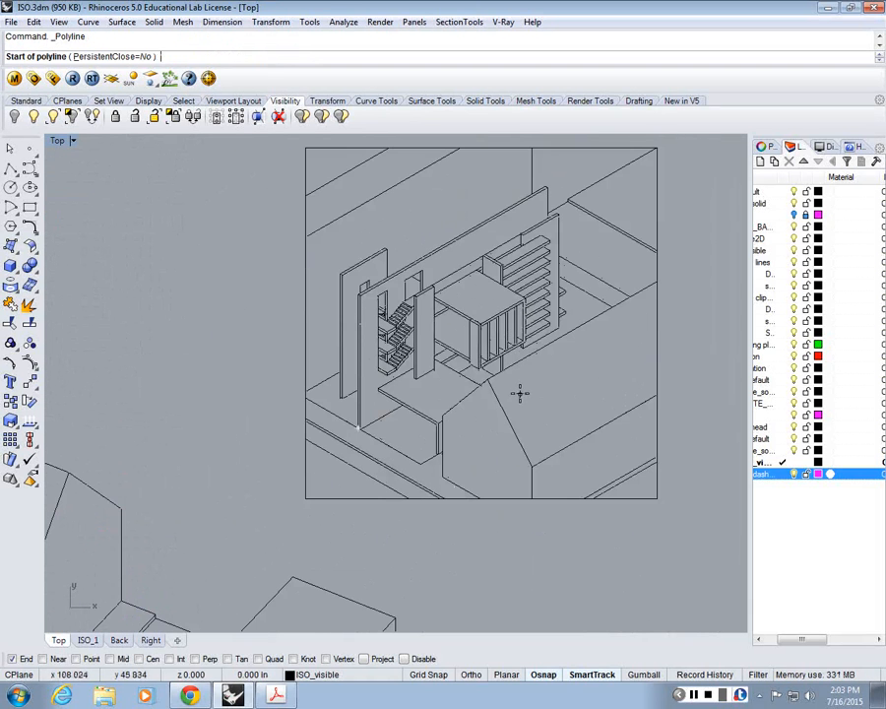
scroll(519, 394, "down", 7)
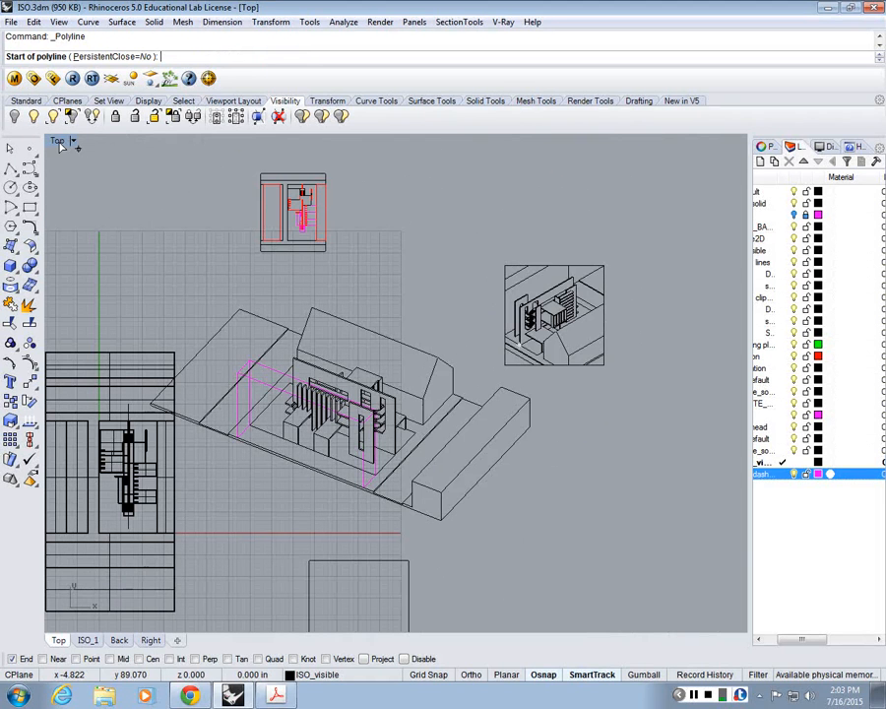
key("Escape")
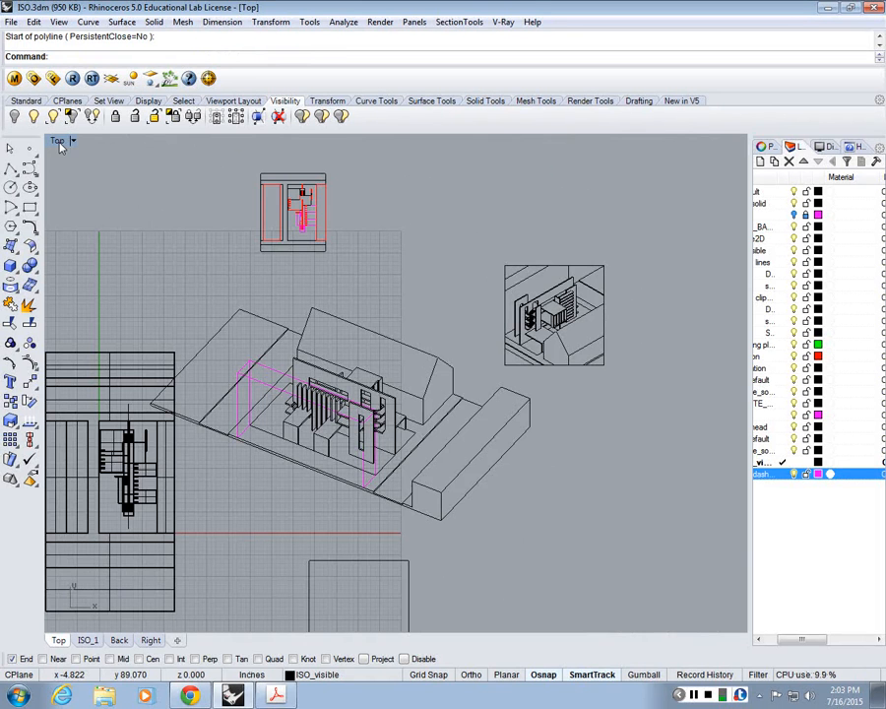
Step: Undo the recent operations back through the Make2D of the perspective view
scroll(310, 402, "down", 3)
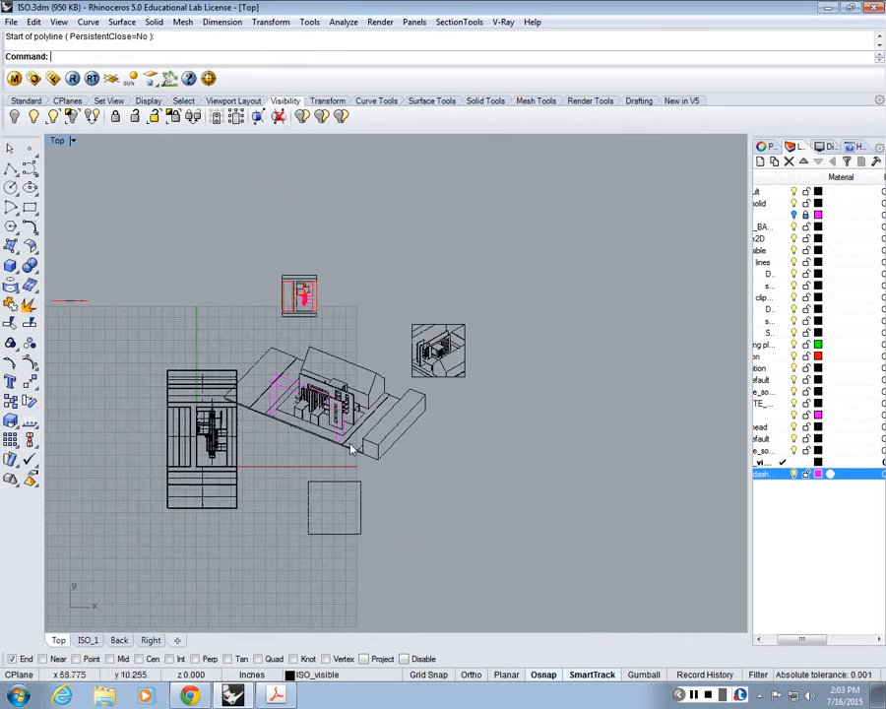
scroll(352, 445, "up", 3)
left_click_drag(471, 443, 284, 245)
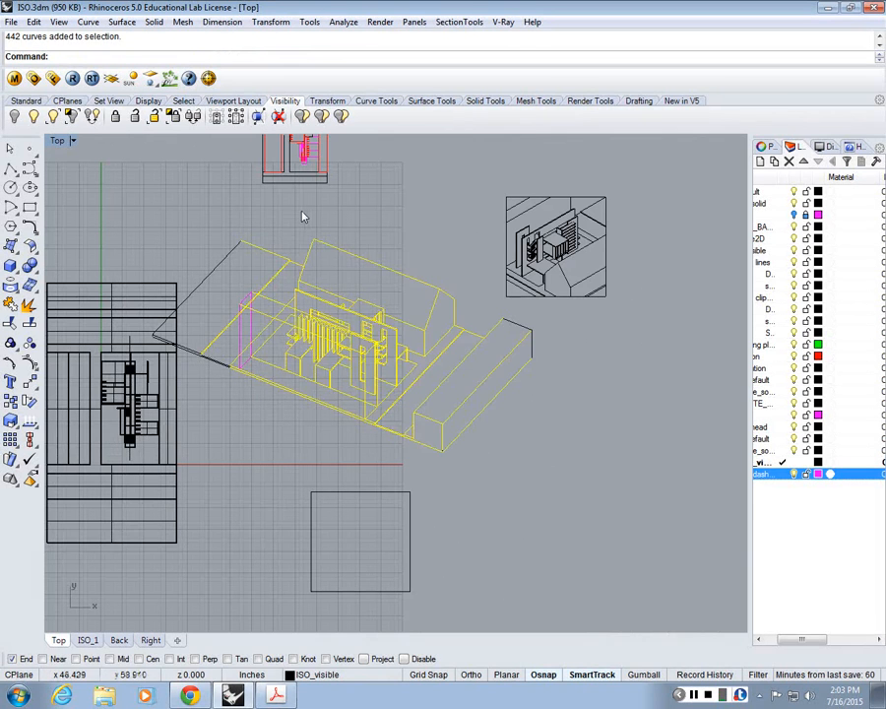
key("ctrl+z")
key("ctrl+z")
key("ctrl+z")
key("ctrl+z")
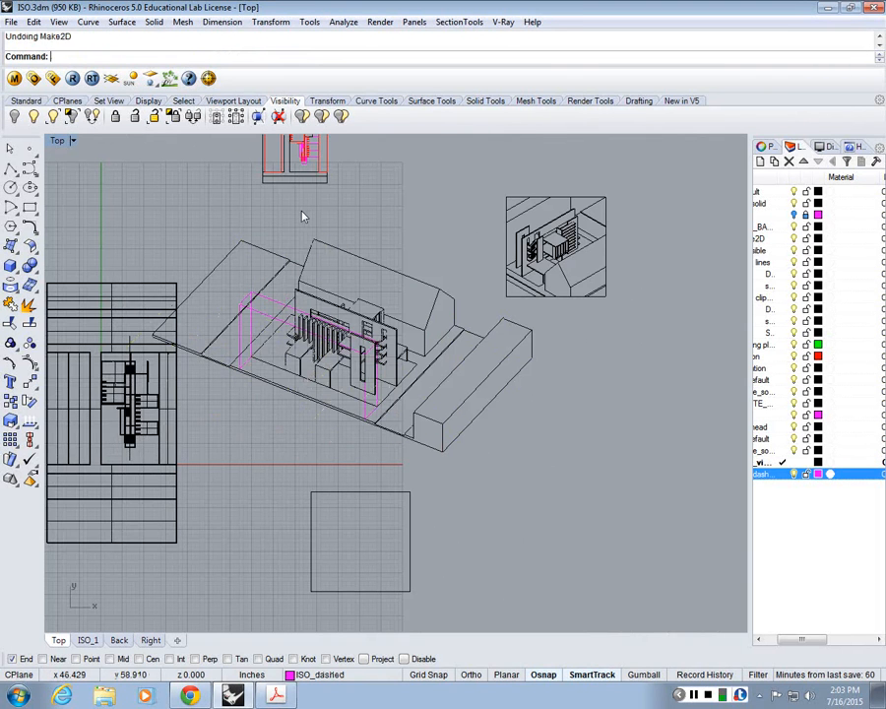
right_click_drag(255, 297, 246, 228)
left_click_drag(195, 202, 523, 386)
scroll(506, 380, "up", 6)
left_click(507, 383)
right_click_drag(192, 458, 341, 358)
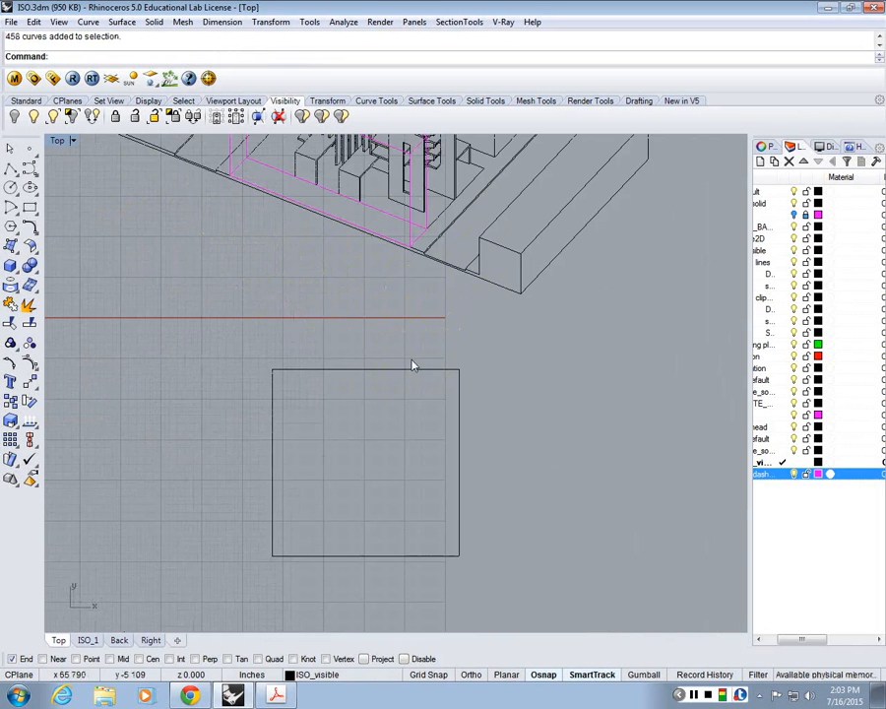
scroll(521, 445, "down", 1)
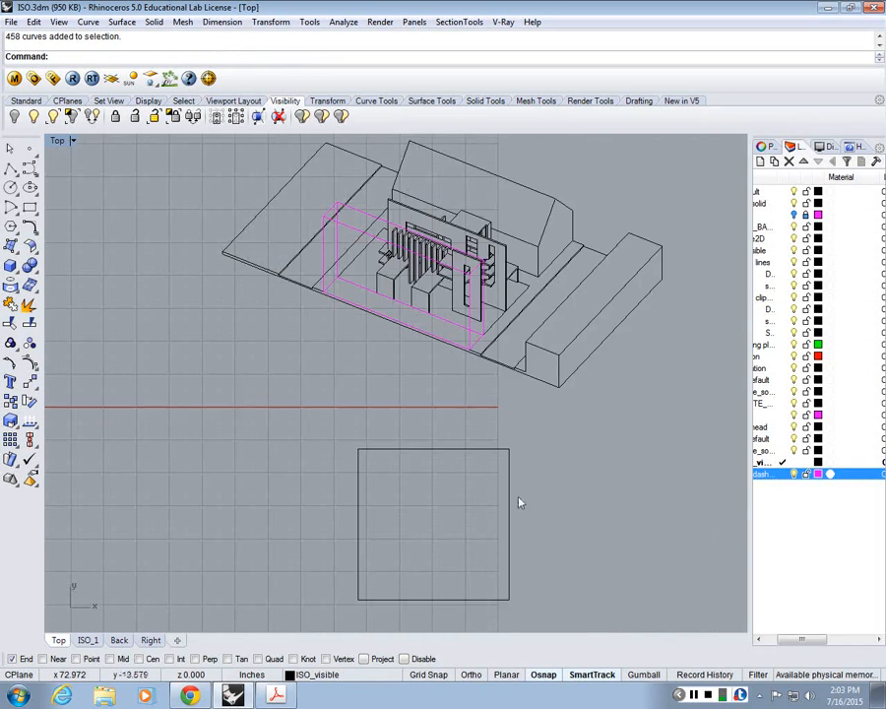
Step: Move the large 2D isometric drawing so its near base corner snaps to the empty square frame's lower-right corner
scroll(406, 423, "down", 3)
left_click_drag(237, 165, 657, 429)
type("m")
key("Return")
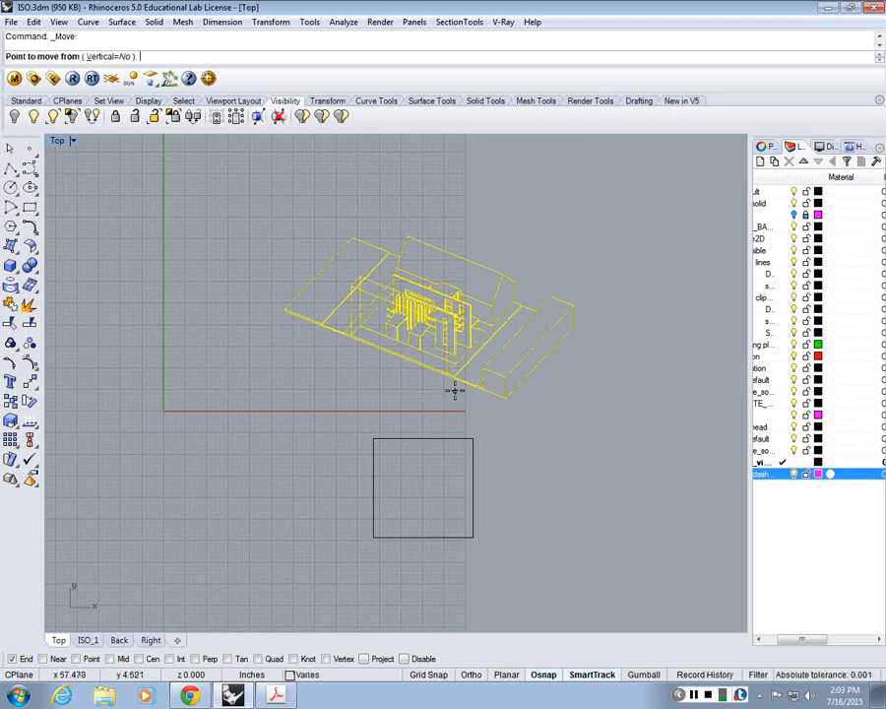
scroll(454, 391, "up", 3)
left_click(556, 303)
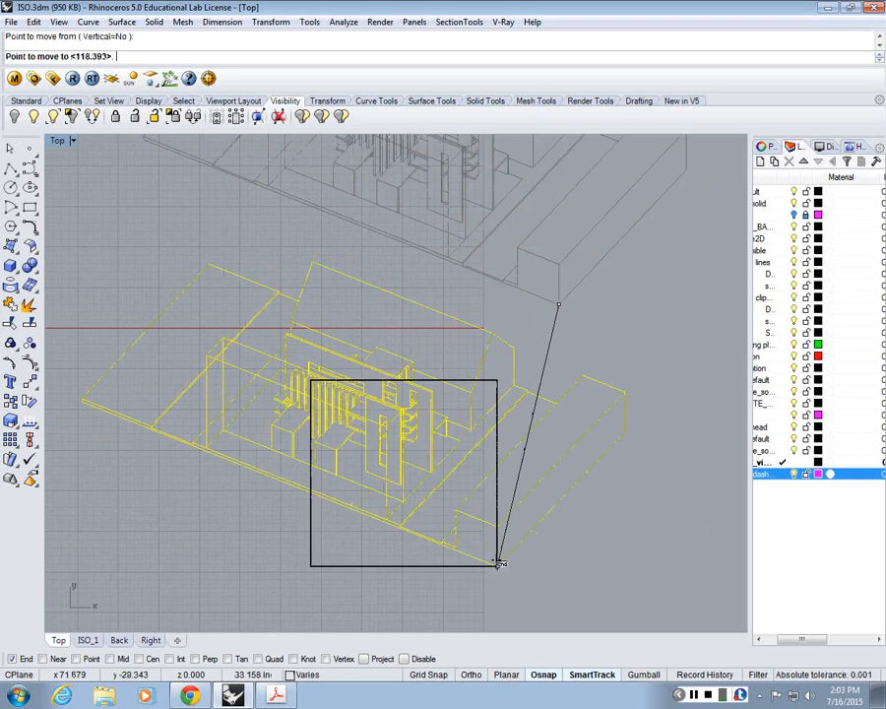
left_click(499, 563)
Step: Scale the isometric drawing down to about 0.59 of its size from the frame's lower-right corner
type("scale")
key("Return")
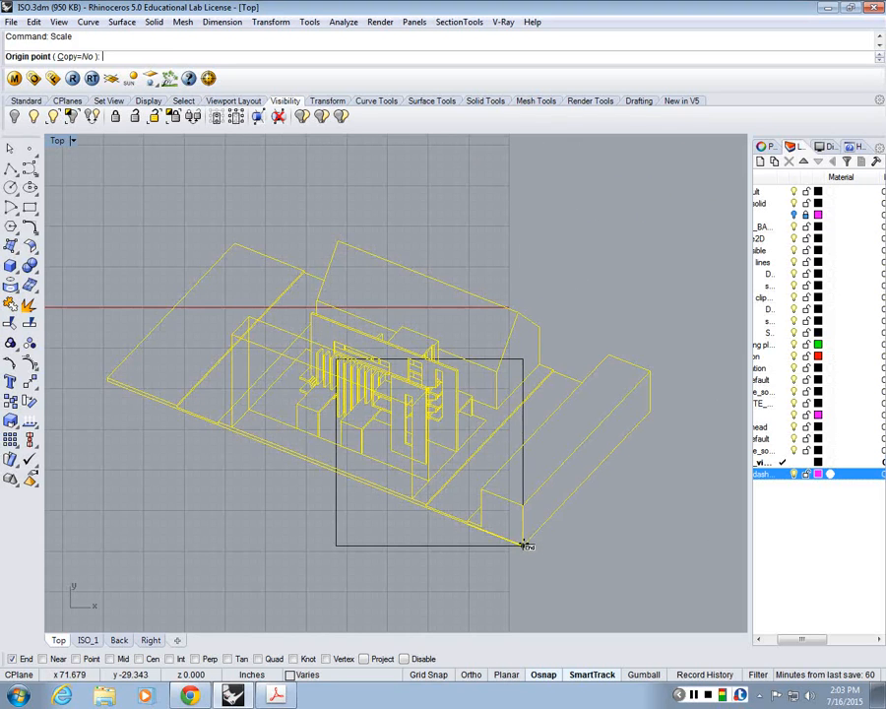
left_click(523, 542)
left_click(650, 408)
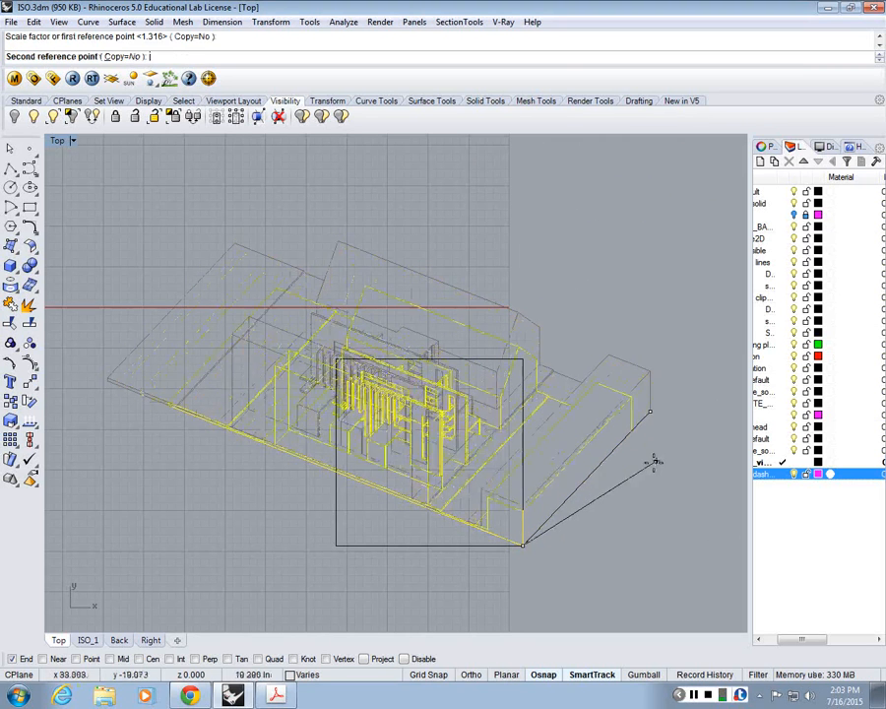
scroll(626, 490, "up", 4)
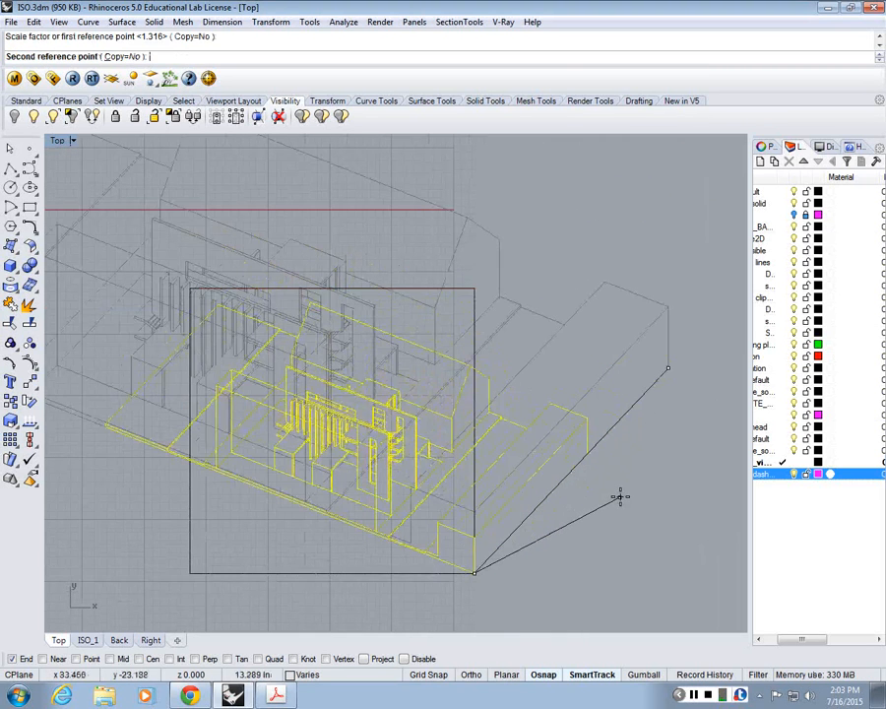
left_click(620, 496)
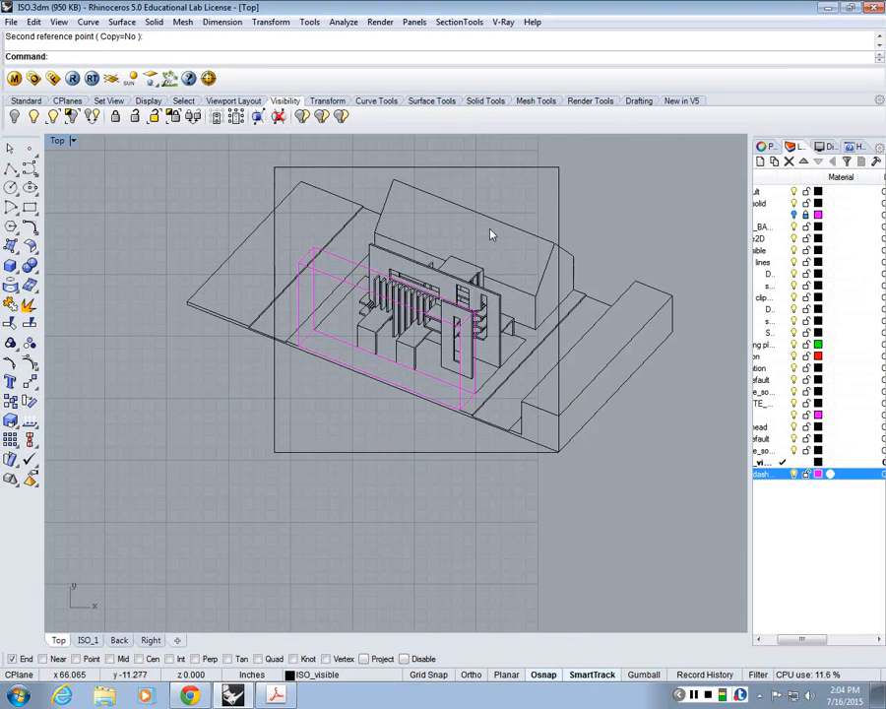
scroll(429, 354, "up", 2)
right_click_drag(374, 145, 372, 206)
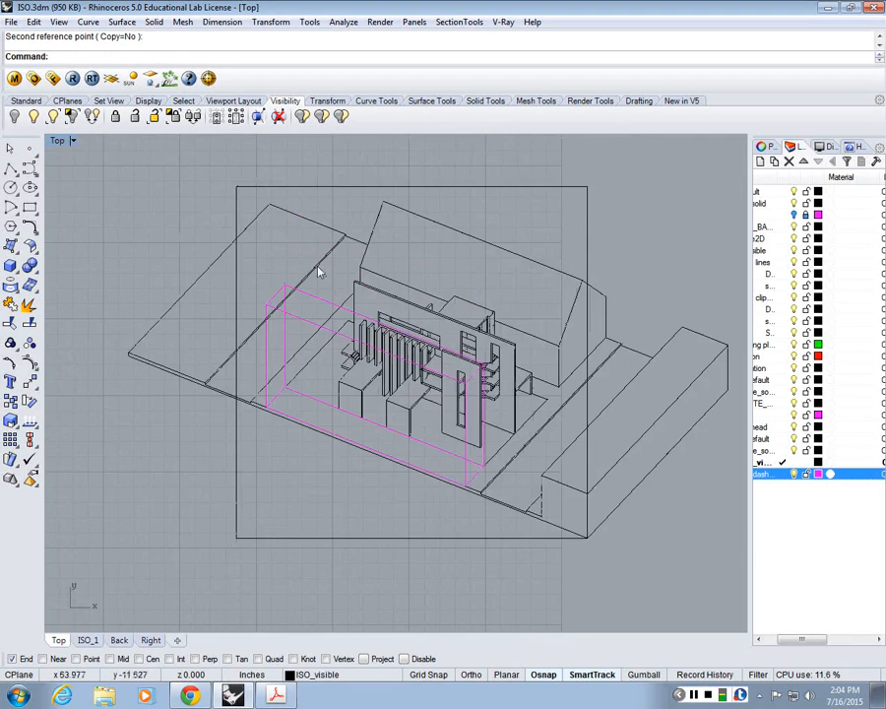
Step: Scale the isometric drawing up slightly from the frame's lower-right corner so the roof ridge reaches the frame's top edge
scroll(371, 338, "down", 2)
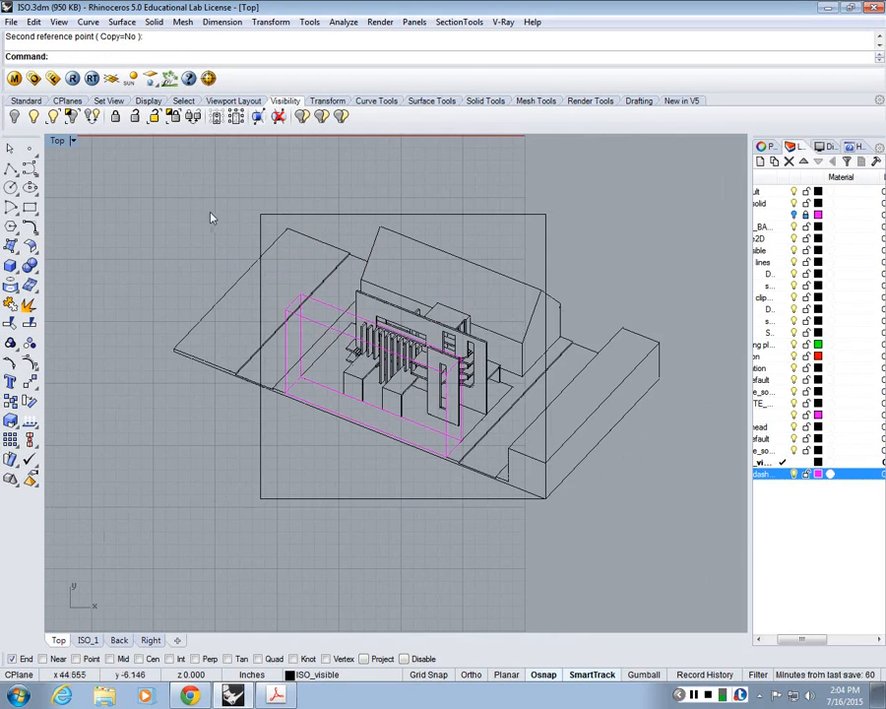
left_click_drag(115, 175, 720, 506)
left_click_drag(610, 248, 495, 156, "ctrl")
key("Return")
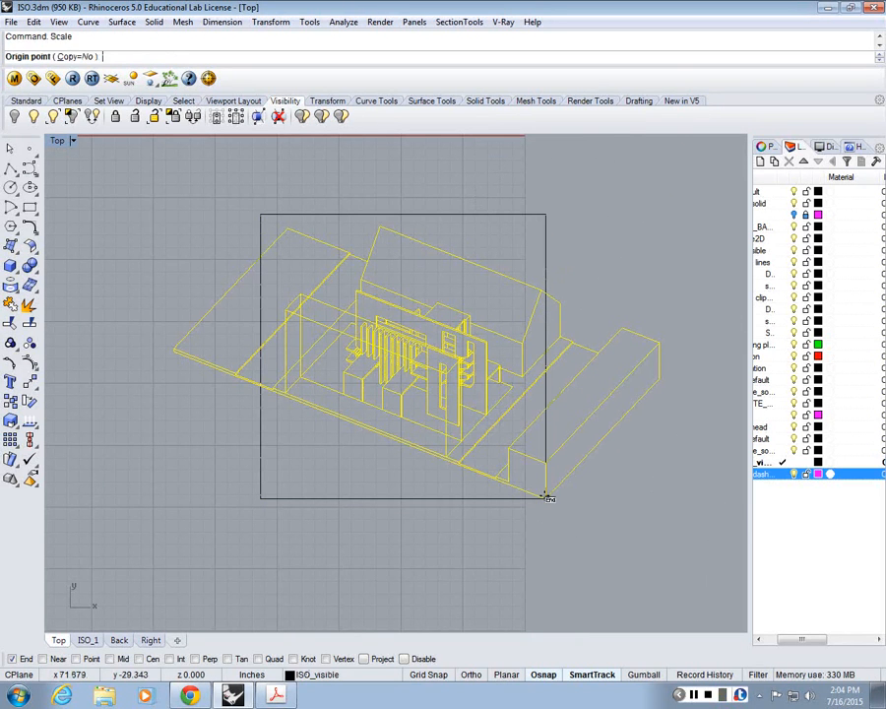
left_click(547, 497)
left_click(659, 377)
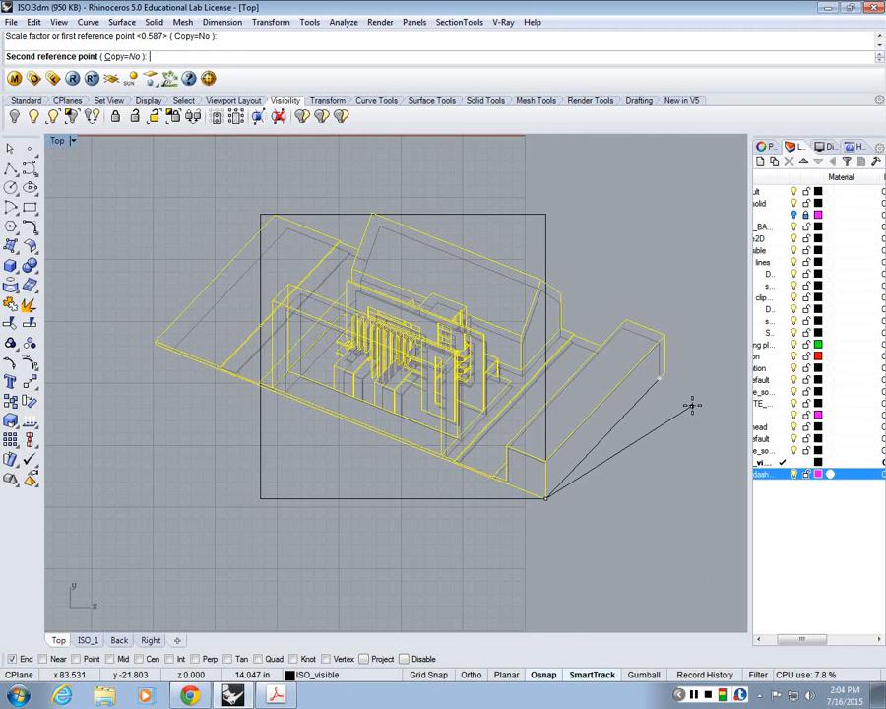
left_click(692, 406)
scroll(477, 375, "up", 2)
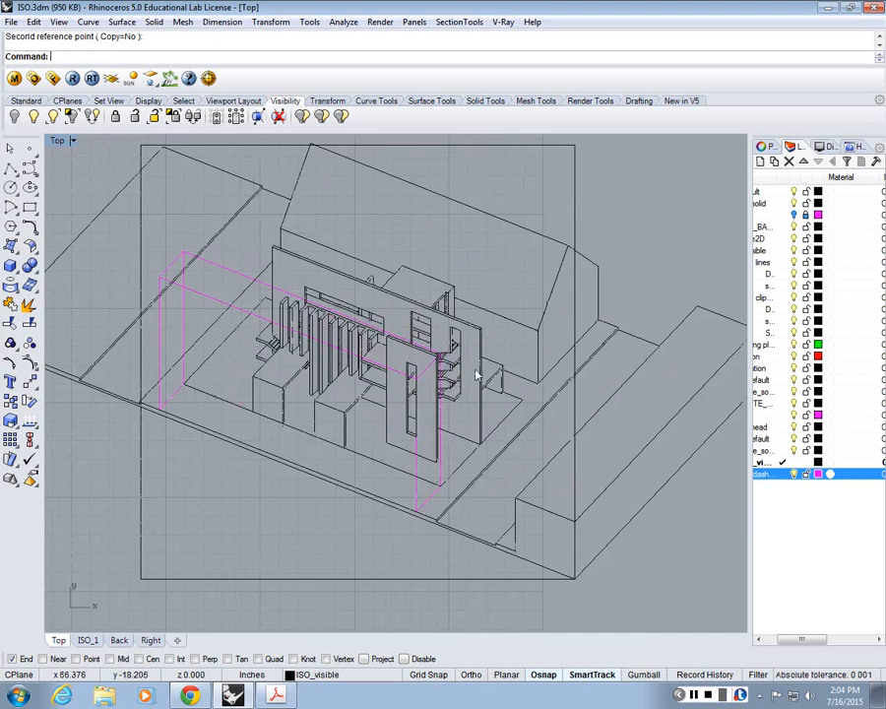
scroll(477, 374, "down", 3)
scroll(244, 173, "up", 3)
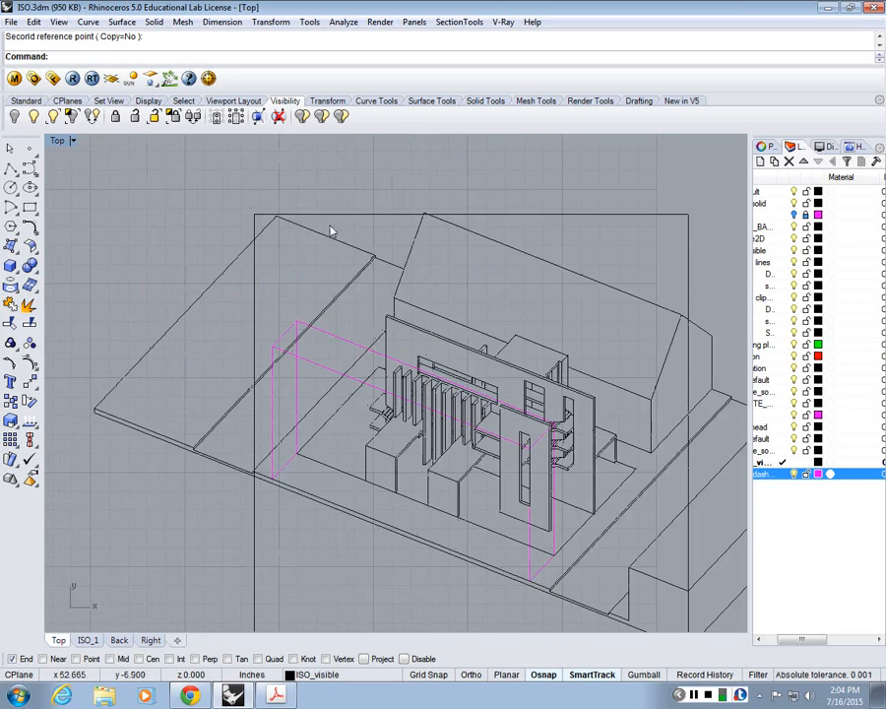
scroll(349, 341, "down", 3)
scroll(347, 330, "up", 4)
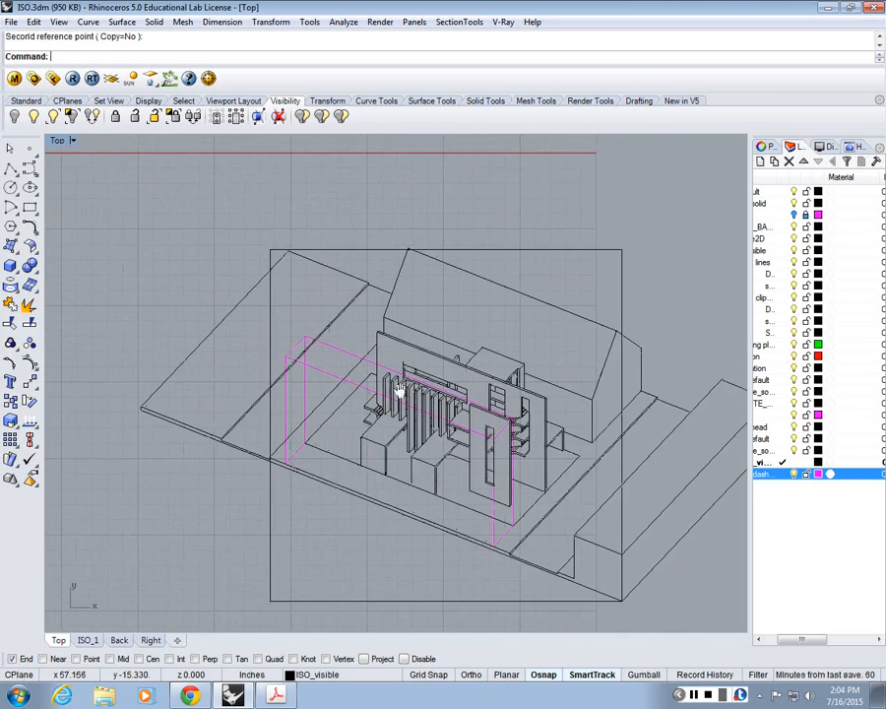
scroll(400, 389, "down", 4)
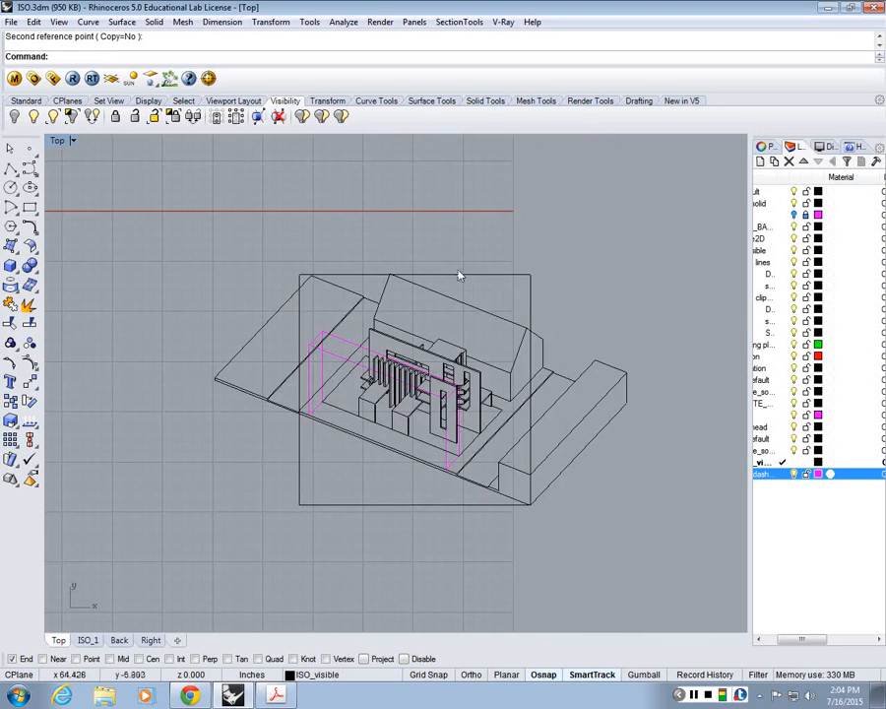
Step: Copy the isometric drawing together with its square frame straight down below the original
scroll(439, 310, "down", 3)
key("ctrl+a")
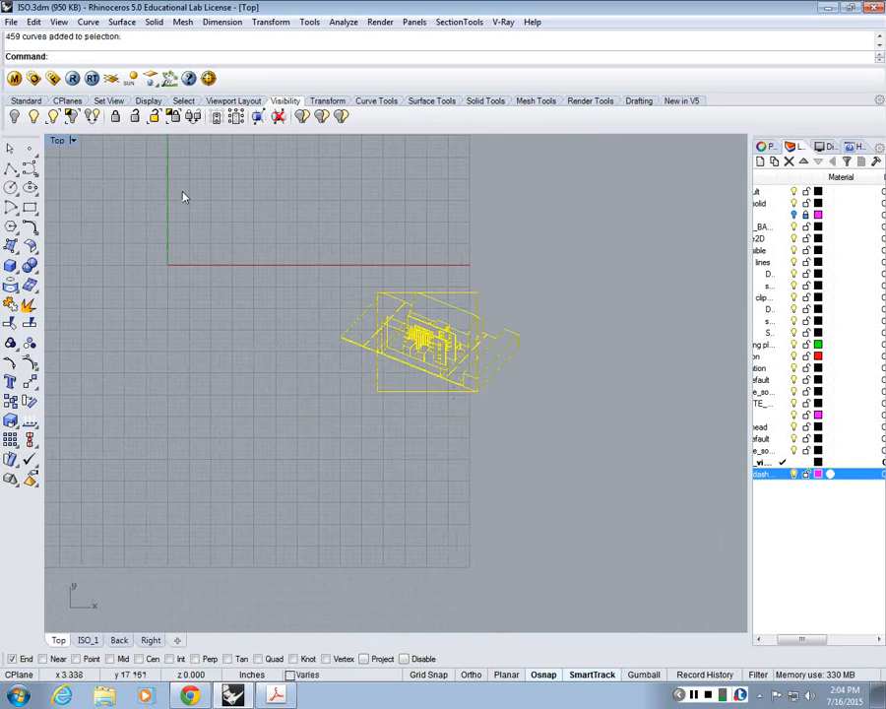
type("Copy")
key("Return")
left_click(356, 283)
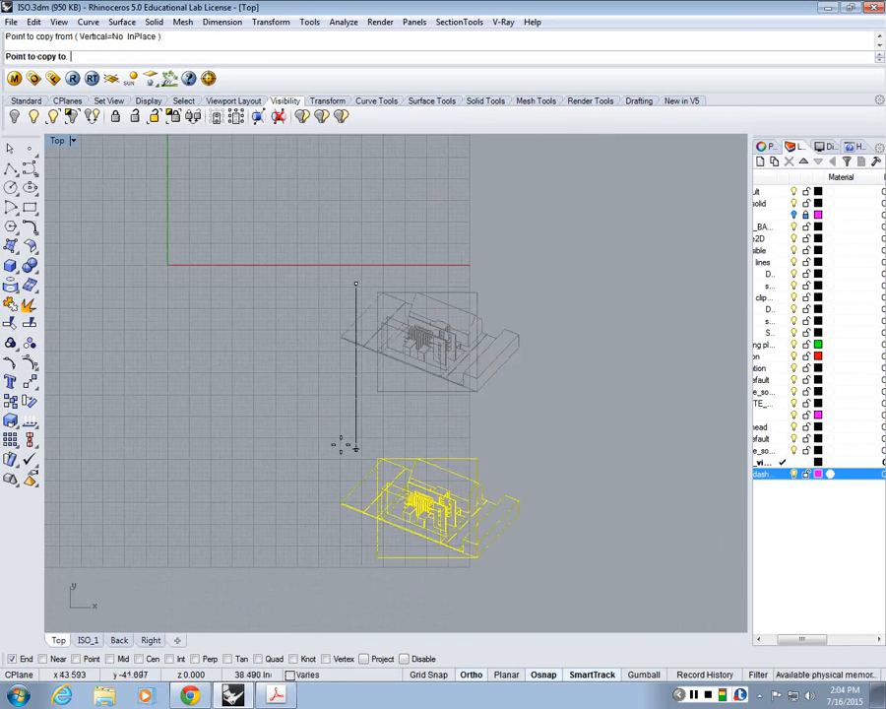
left_click(347, 406, "shift")
key("Return")
Step: Trim the copied drawing with all its curves as cutters, removing the lines outside the frame's left and right edges
scroll(418, 472, "up", 8)
right_click_drag(419, 472, 402, 341)
type("trim")
key("Return")
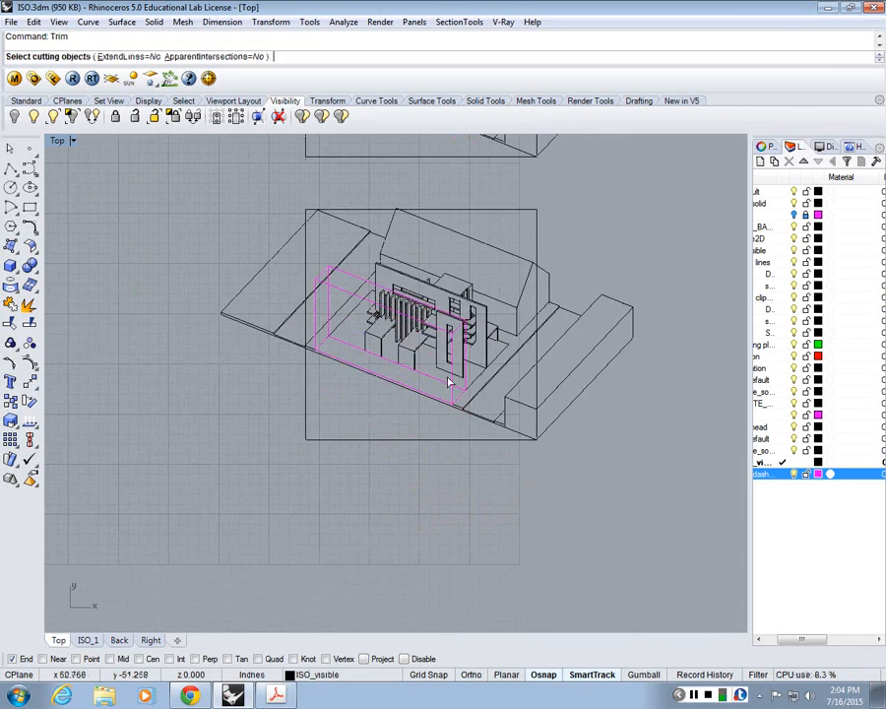
left_click_drag(227, 202, 233, 203)
key("Return")
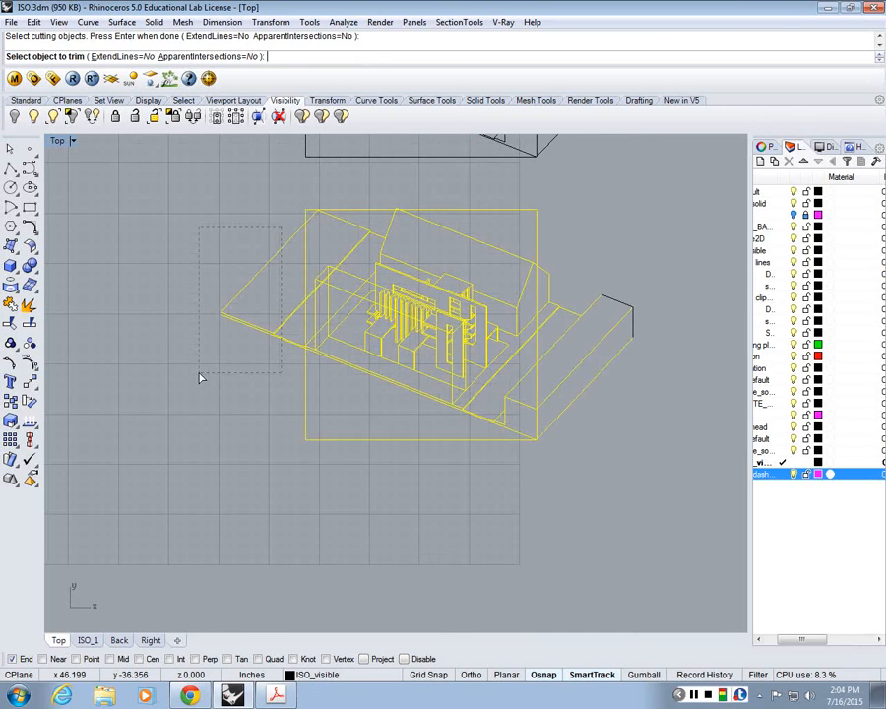
left_click(391, 333)
scroll(542, 345, "up", 5)
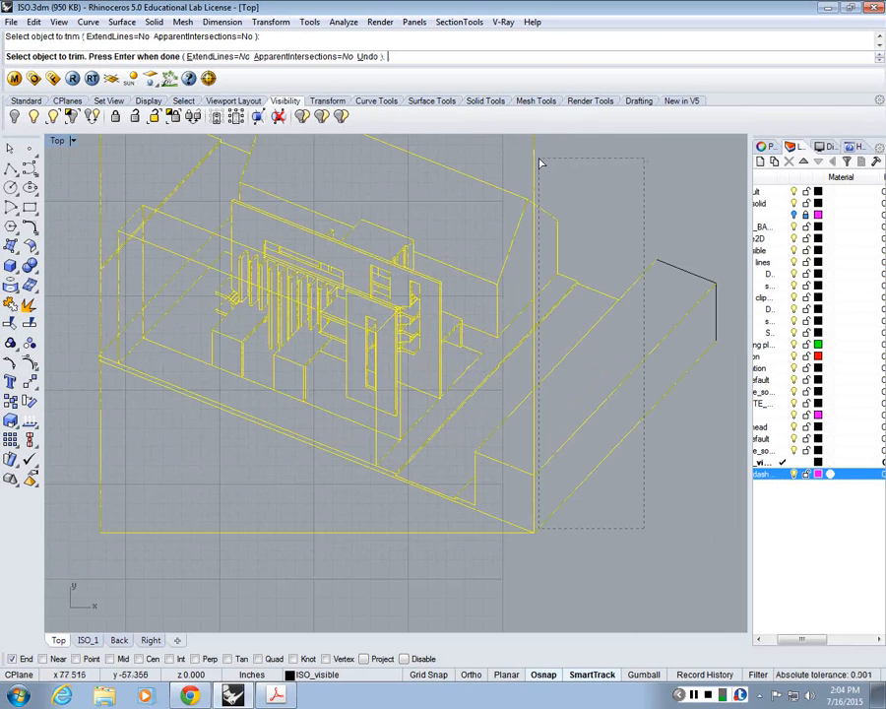
scroll(223, 192, "up", 3)
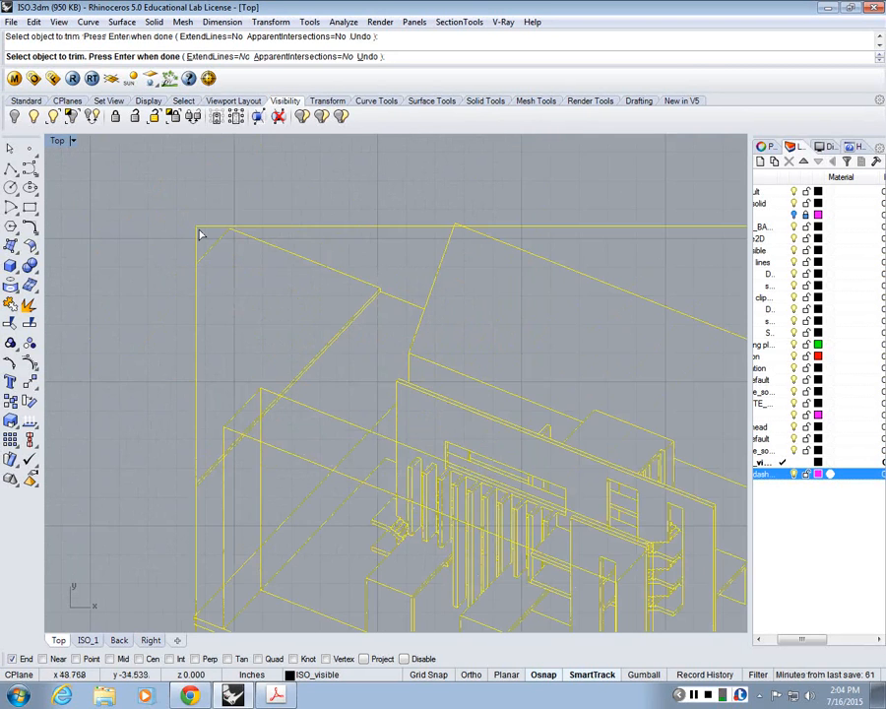
Step: Trim the small line stubs that still cross the copied frame's left edge and finish the trim
scroll(227, 233, "down", 6)
scroll(218, 307, "up", 5)
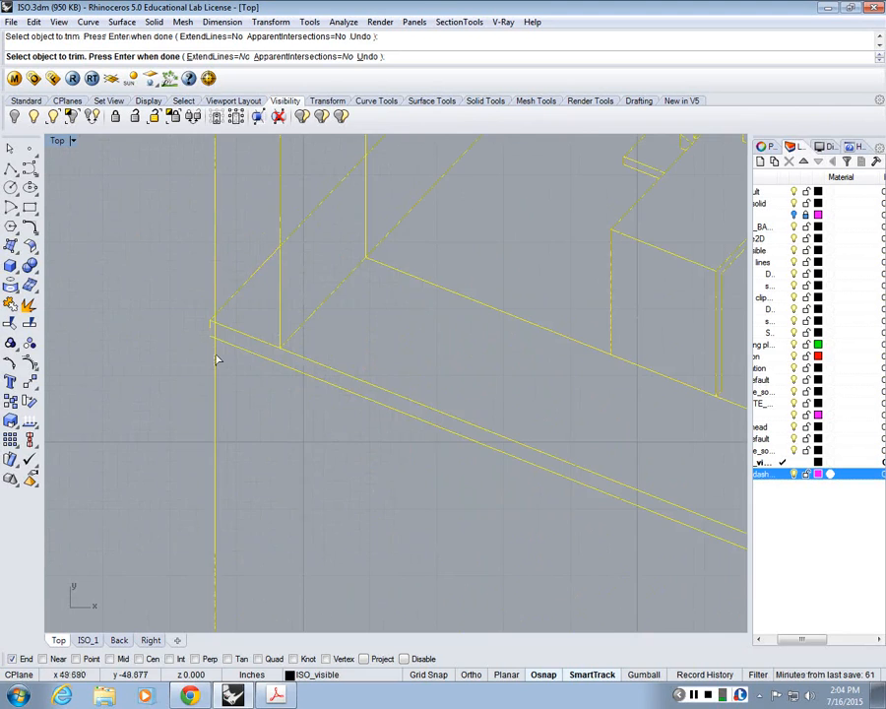
scroll(174, 180, "up", 3)
scroll(172, 182, "down", 6)
scroll(194, 190, "up", 3)
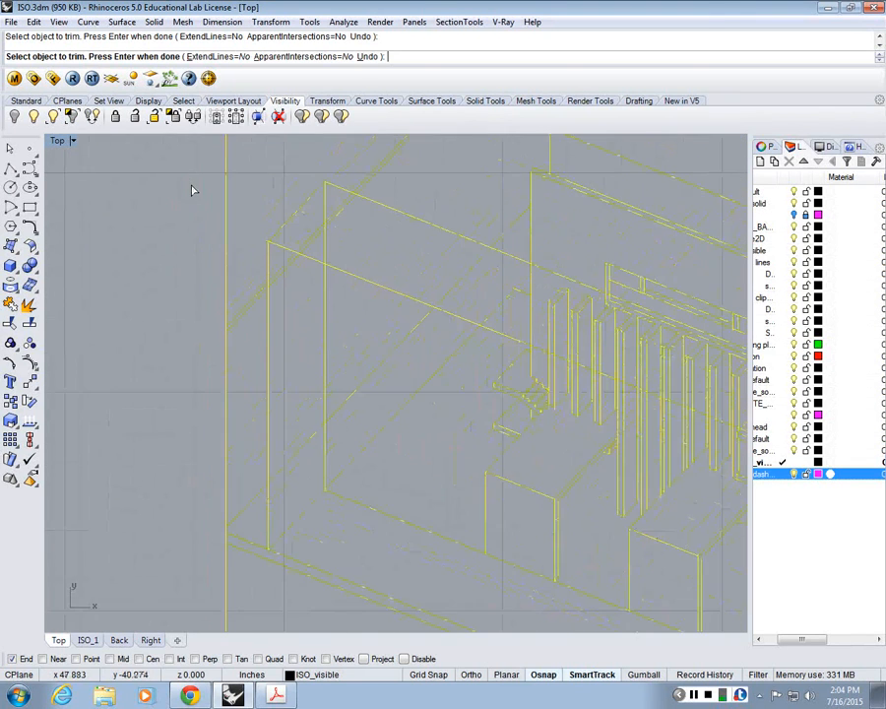
scroll(288, 384, "down", 4)
scroll(286, 389, "up", 1)
key("Return")
Step: Delete the leftover curves outside the copied frame and the ground slab's lower front edge lines
left_click_drag(613, 356, 549, 227)
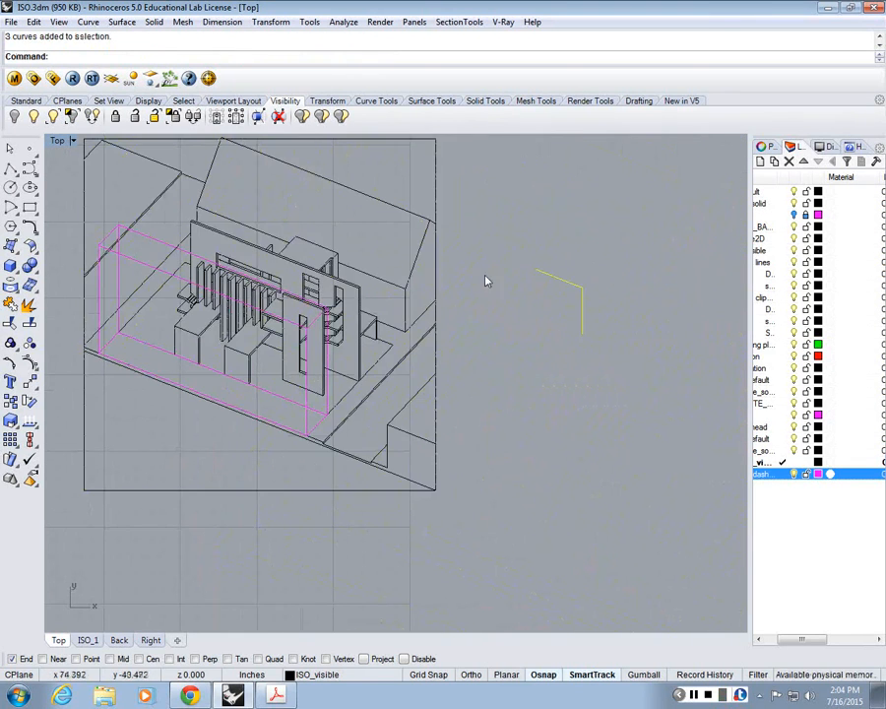
key("Delete")
right_click_drag(352, 431, 540, 435)
scroll(574, 455, "up", 4)
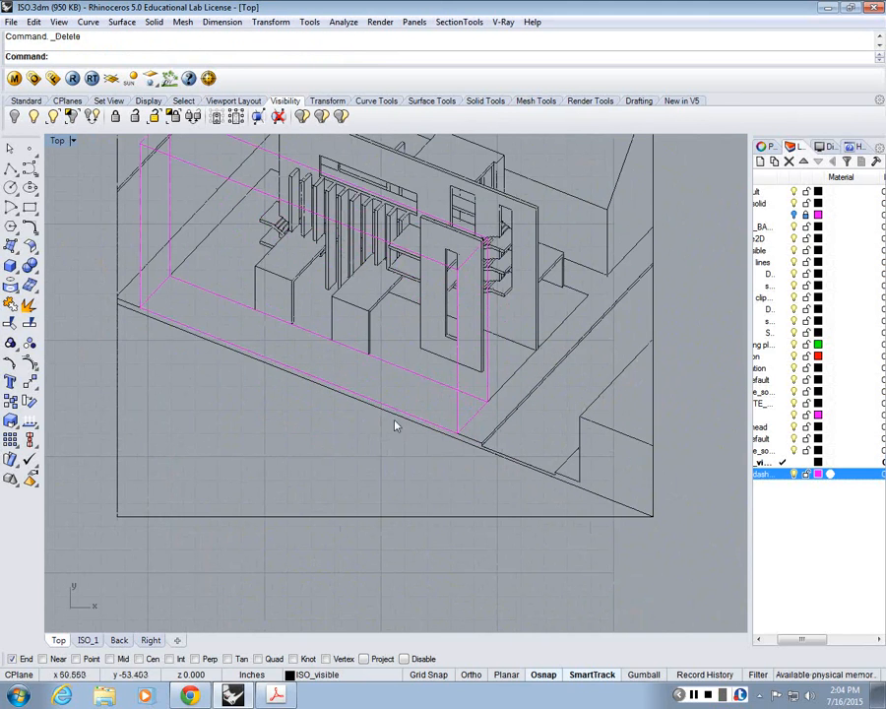
left_click(470, 449)
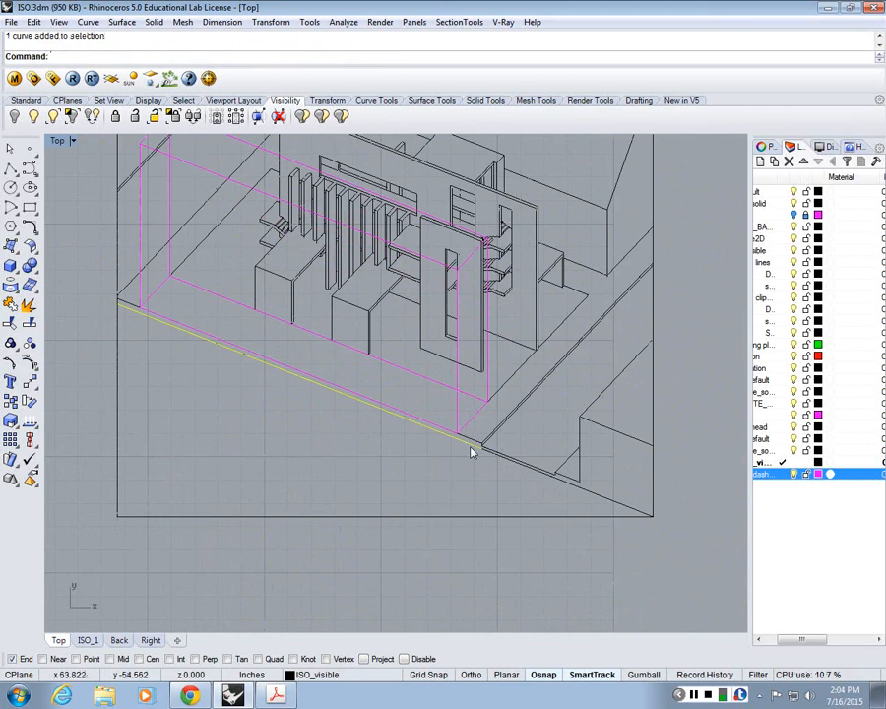
key("Delete")
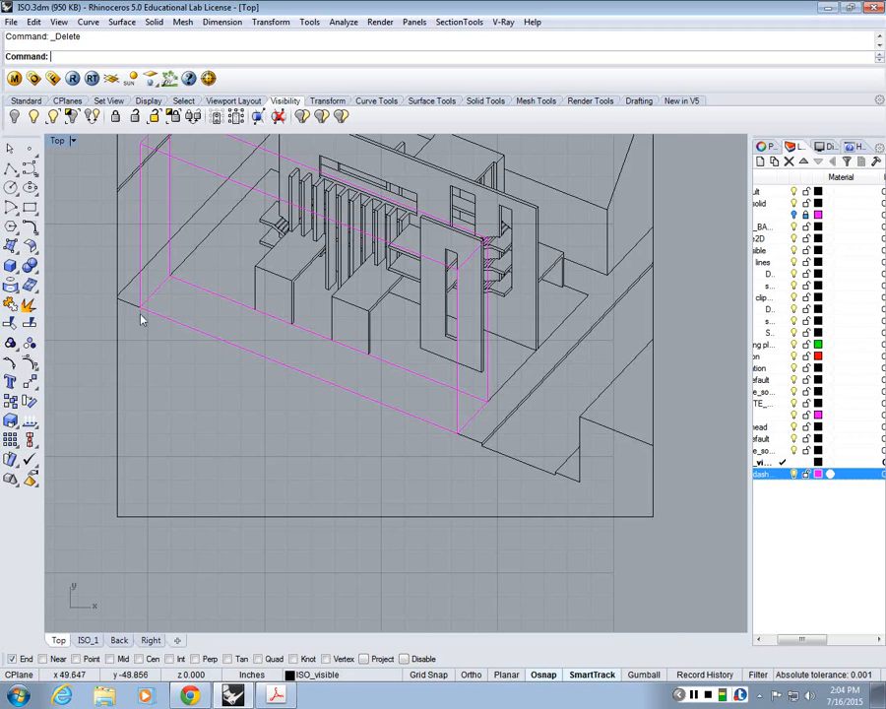
Step: Extend the ground plane's back edge to the frame's top edge and delete the short diagonal line at that corner
mouse_move(219, 243)
right_mouse_down()
mouse_move(240, 318)
mouse_move(234, 450)
right_mouse_up()
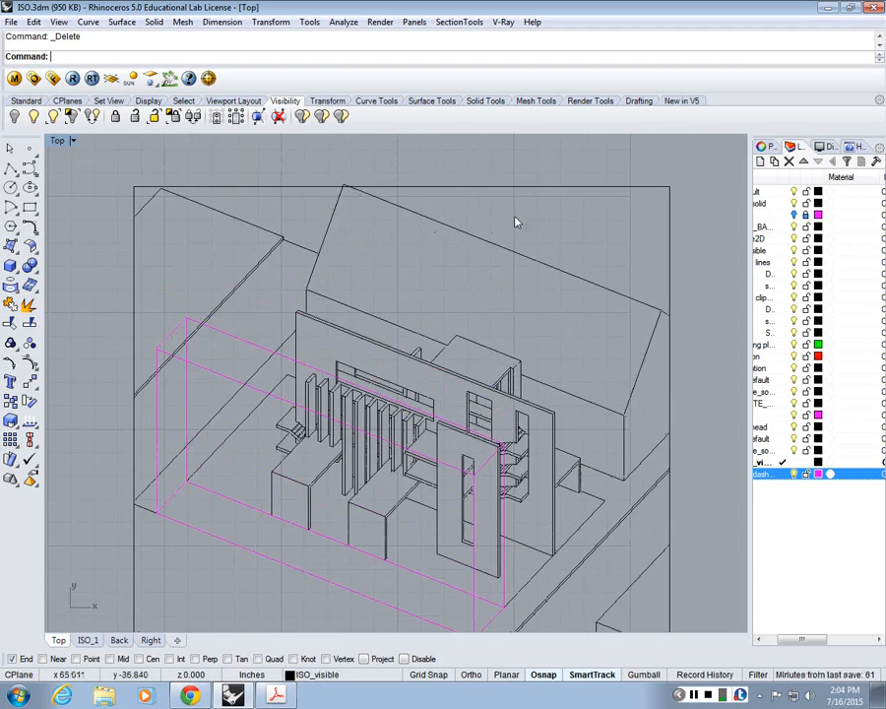
scroll(245, 253, "up", 3)
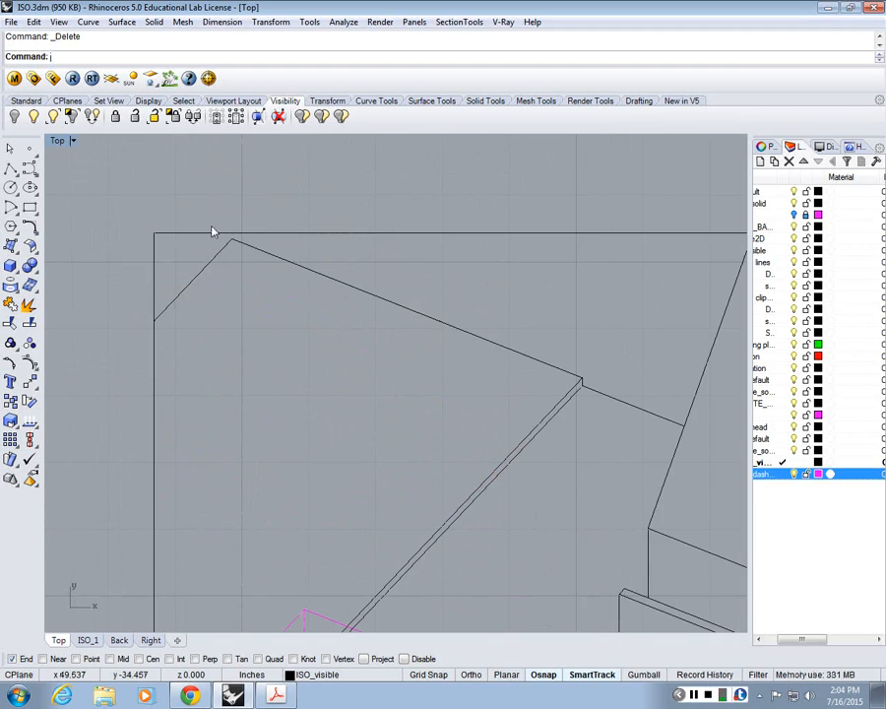
type("Extend")
key("Return")
left_click(213, 233)
key("Return")
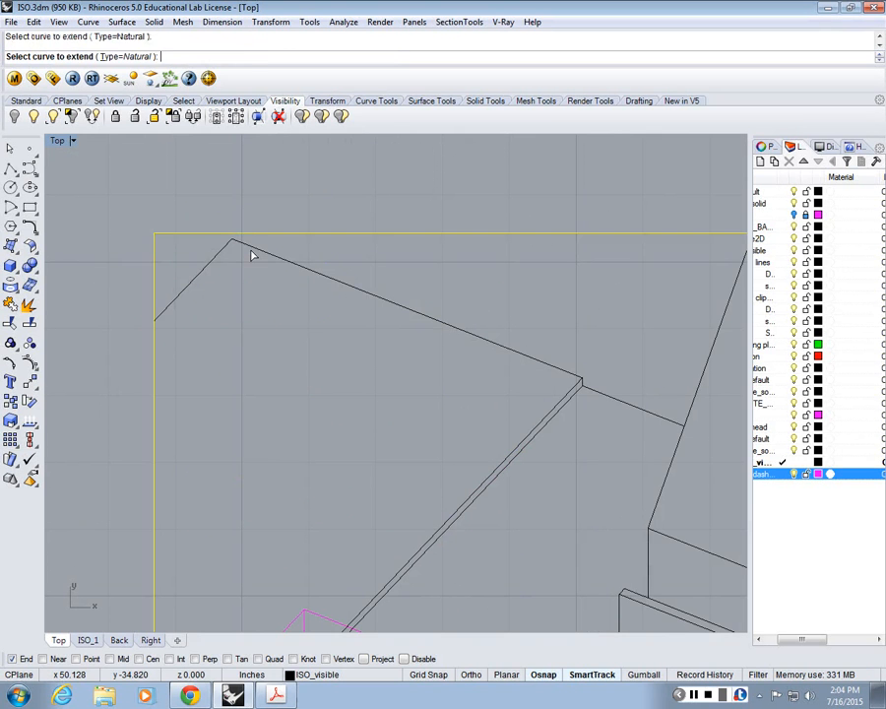
left_click(251, 250)
key("Return")
left_click(218, 254)
key("Delete")
scroll(266, 249, "down", 3)
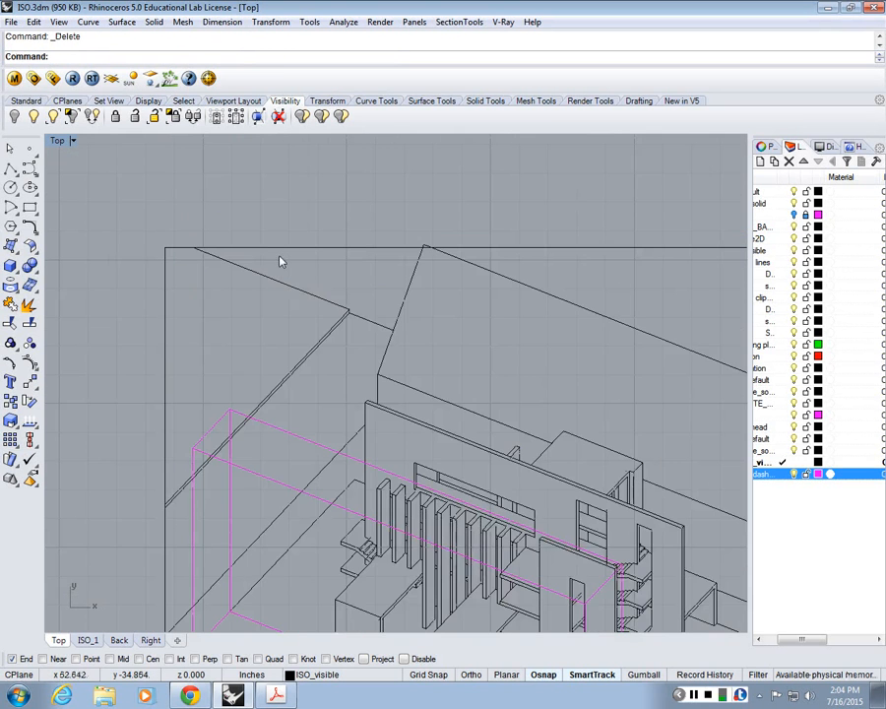
Step: Trim the roof peak that projects above the copied frame, using the frame as the cutting object
scroll(251, 236, "down", 2)
scroll(164, 204, "down", 2)
scroll(482, 468, "down", 2)
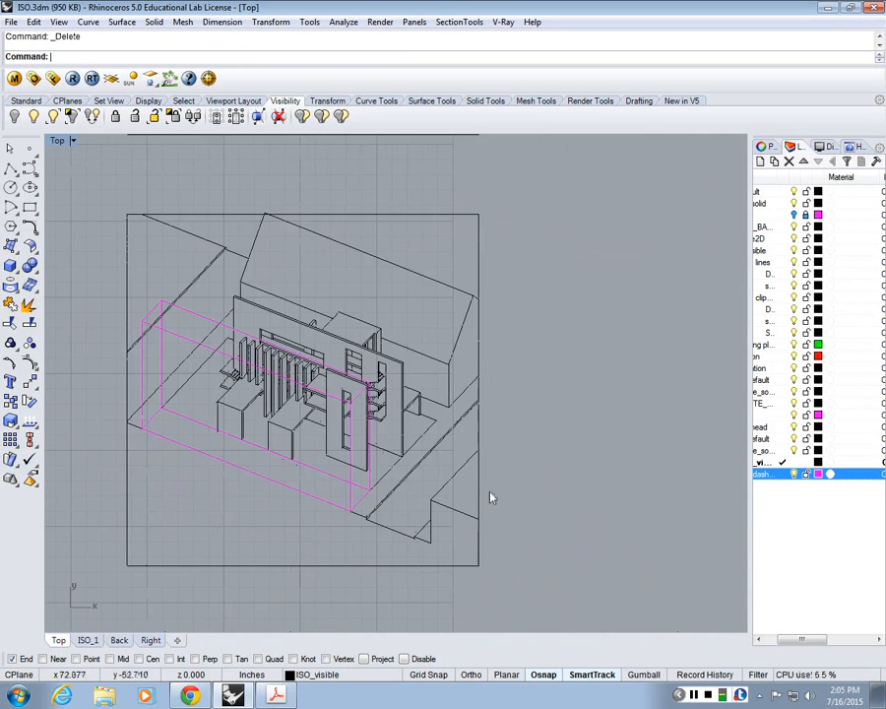
type("tr")
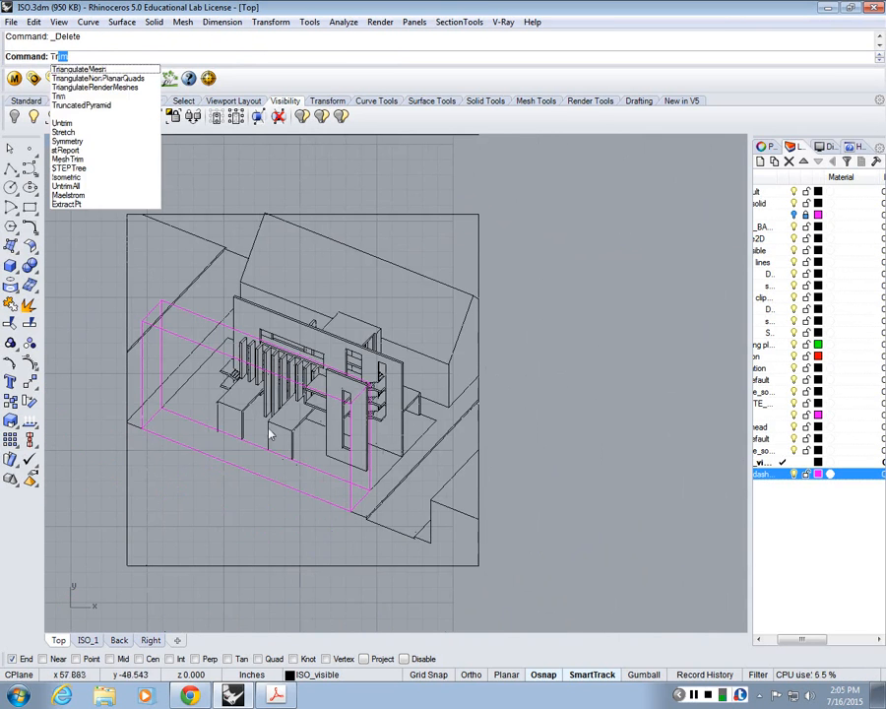
key("Return")
scroll(260, 178, "up", 5)
left_click(364, 299)
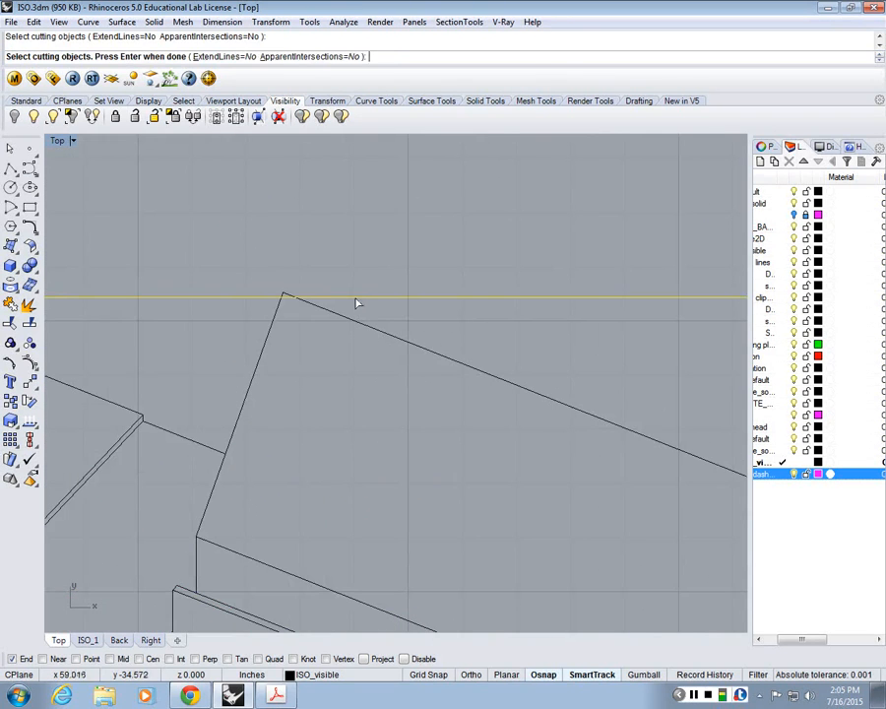
key("Return")
scroll(276, 294, "up", 6)
left_click_drag(321, 259, 275, 294)
key("Return")
scroll(320, 258, "down", 12)
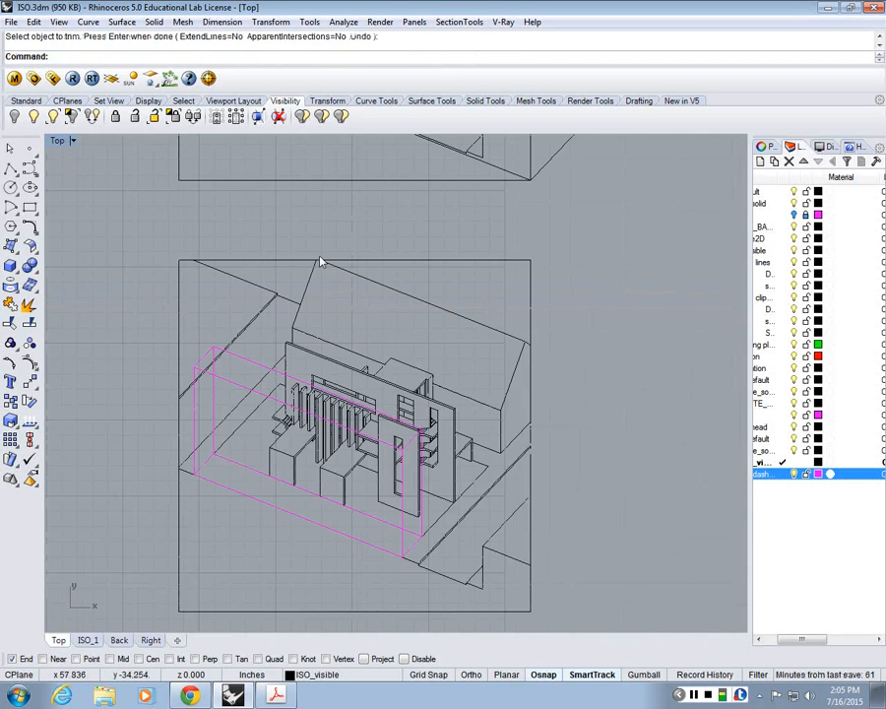
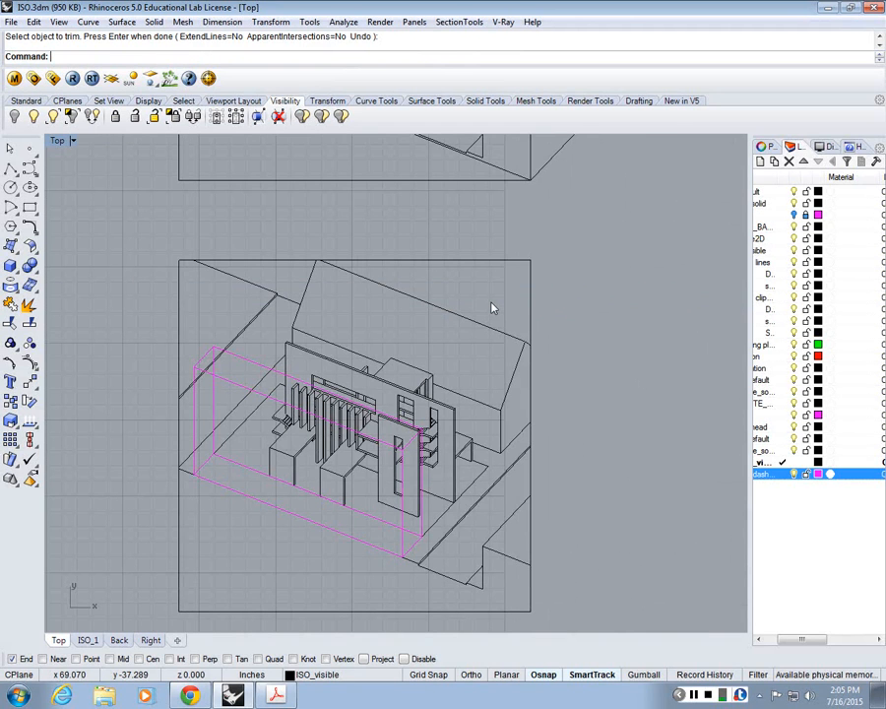
left_click(284, 261)
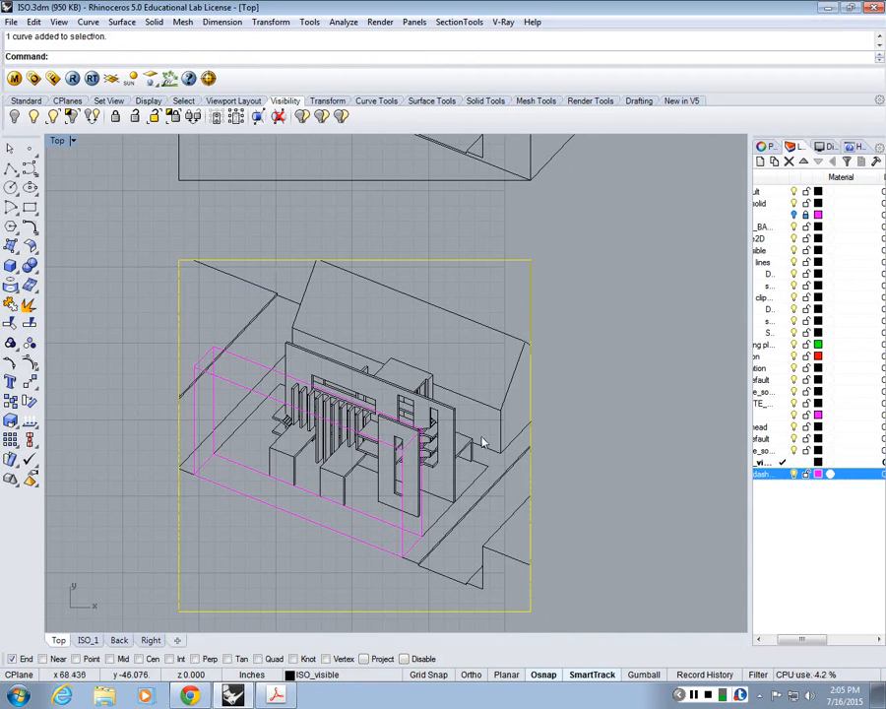
left_click(572, 446)
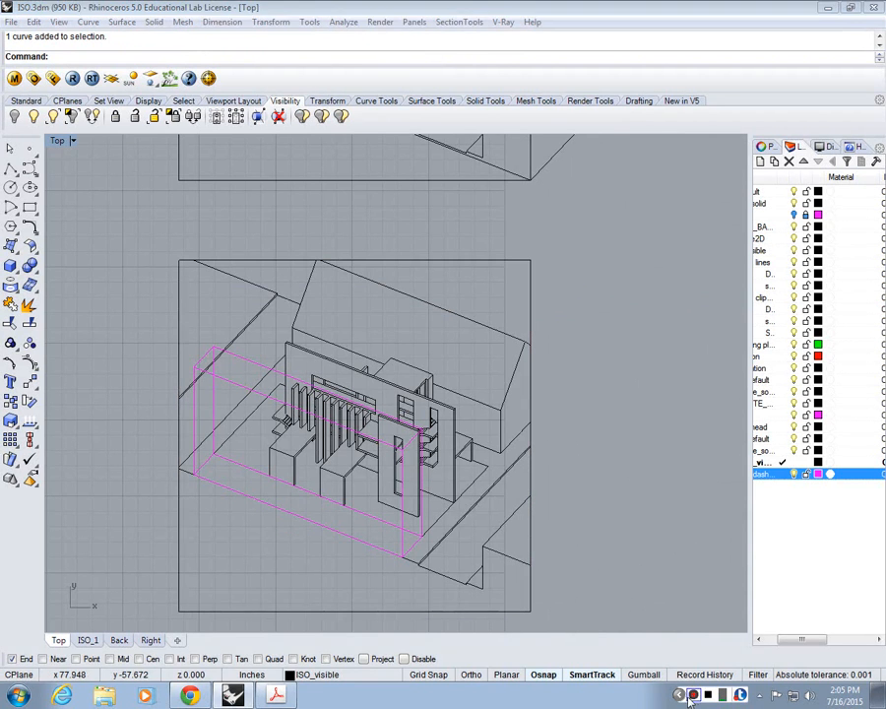
scroll(455, 384, "down", 4)
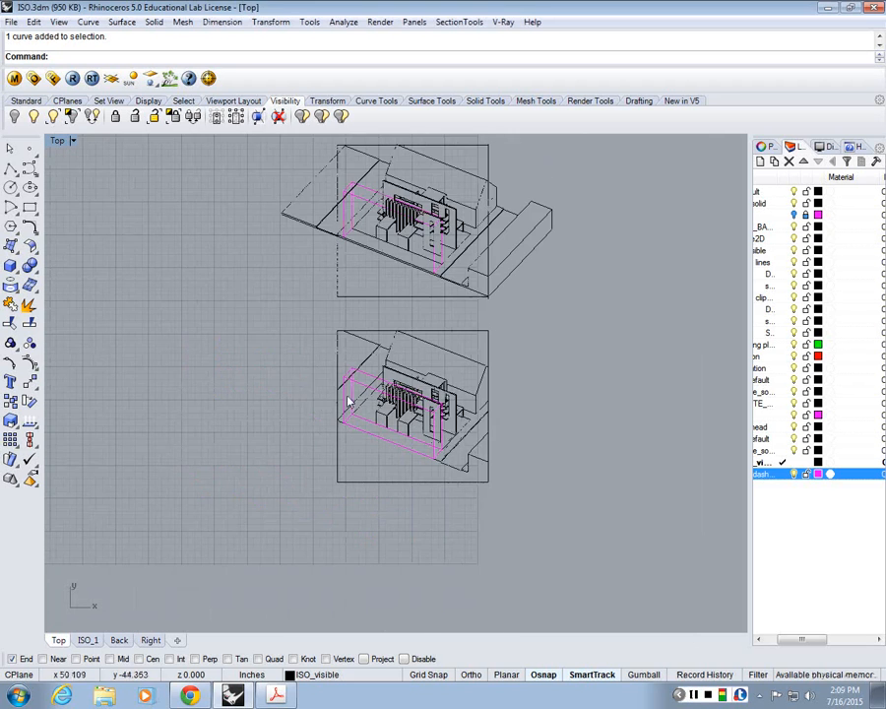
Step: Switch to the three-viewport layout and widen the Top viewport so the cropped isometric drawing has more room
double_click(62, 138)
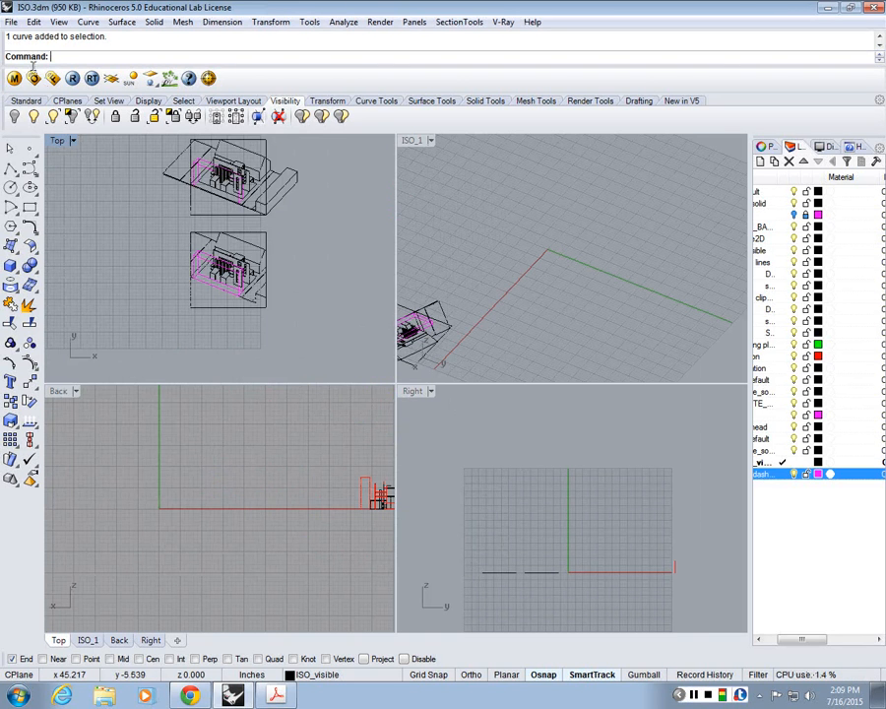
left_click(72, 141)
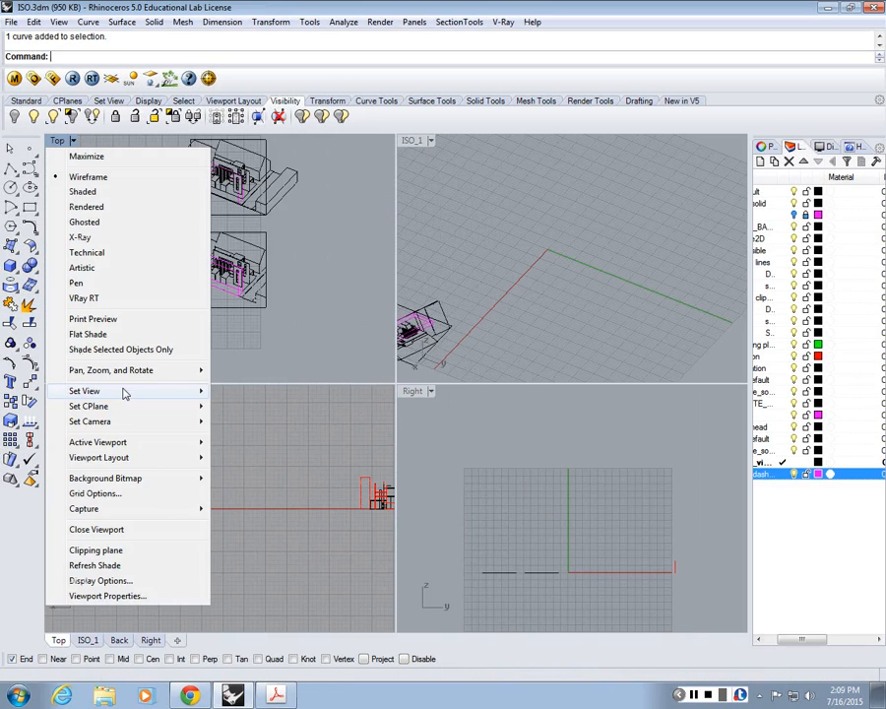
mouse_move(125, 394)
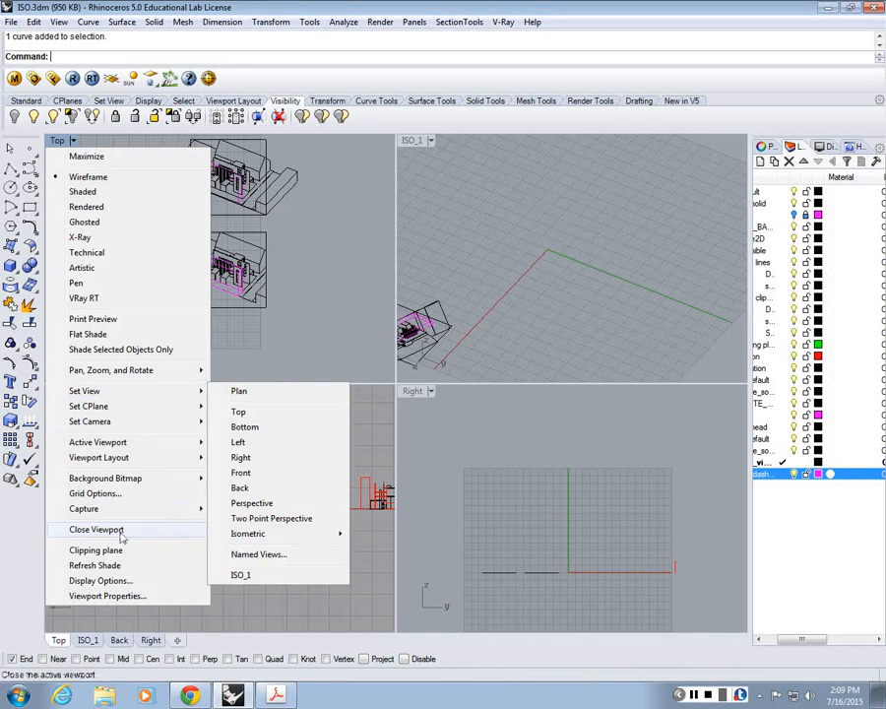
left_click(59, 21)
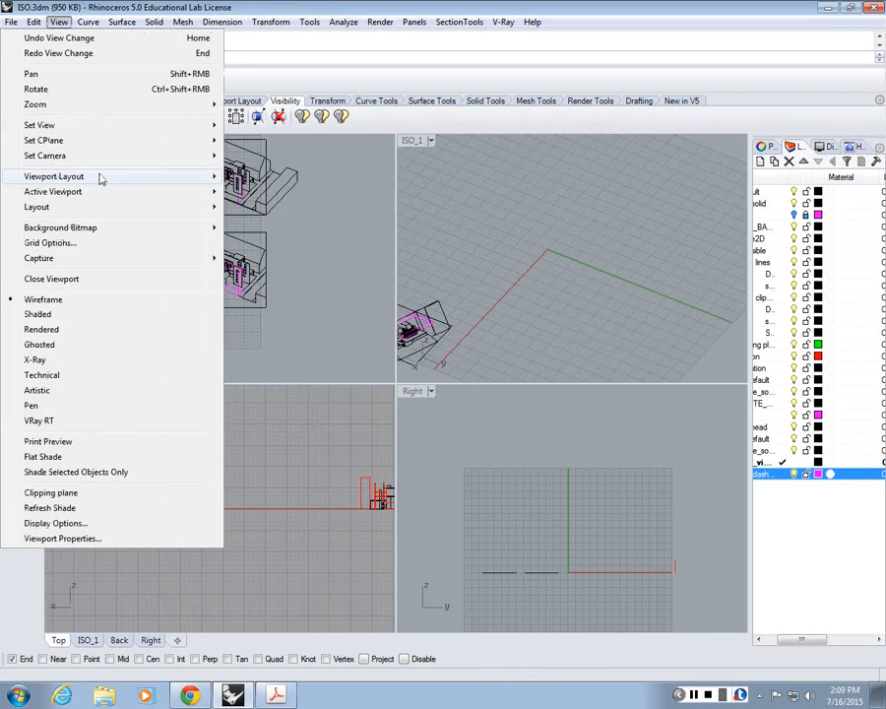
mouse_move(99, 178)
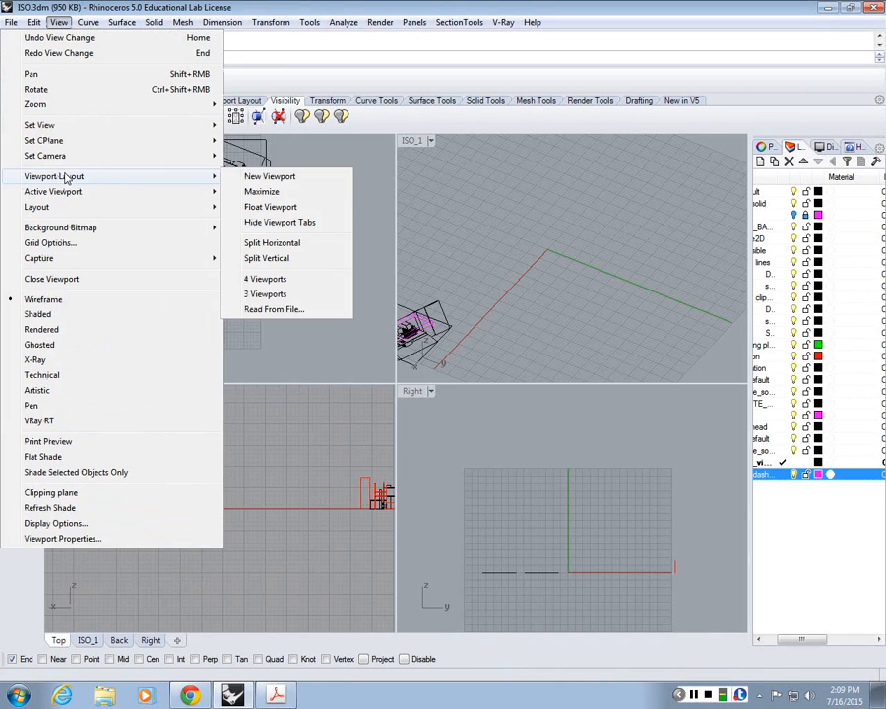
left_click(275, 293)
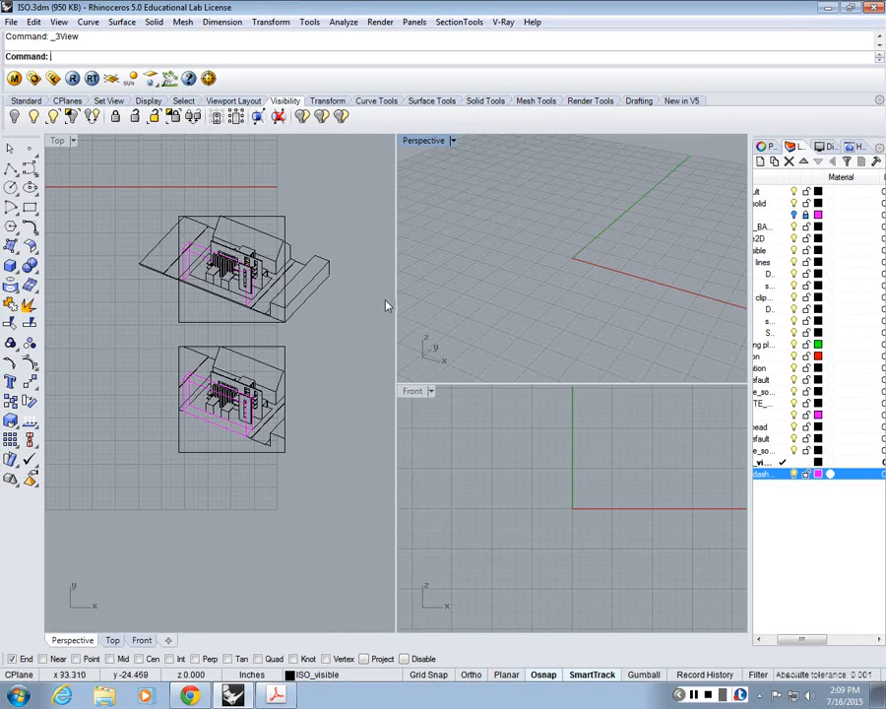
left_click_drag(393, 307, 547, 313)
scroll(346, 361, "up", 5)
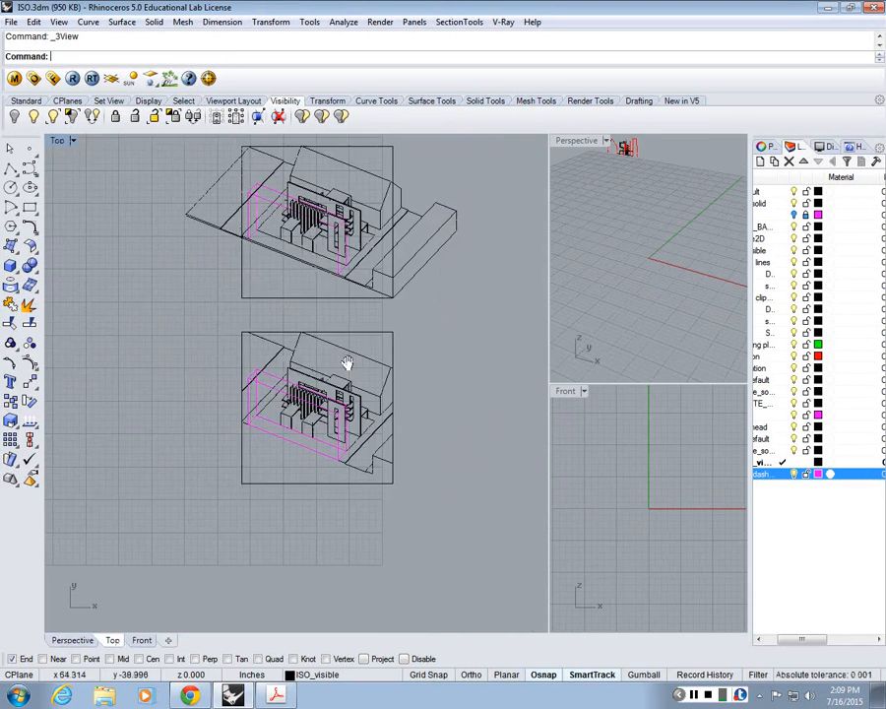
Step: Set the Perspective viewport to the saved ISO_1 named view
left_click(578, 141)
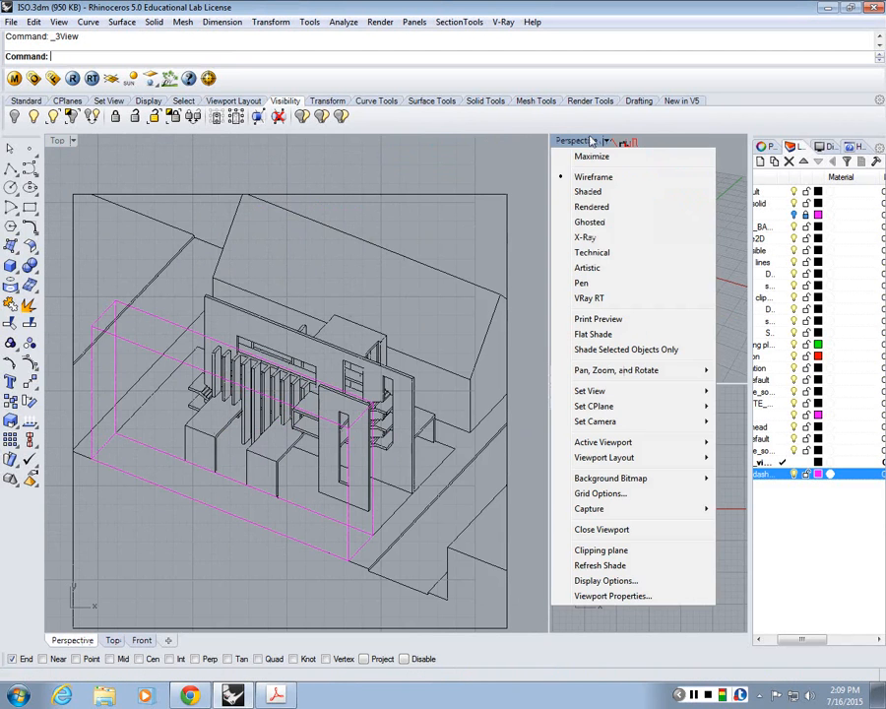
mouse_move(610, 392)
left_click(448, 575)
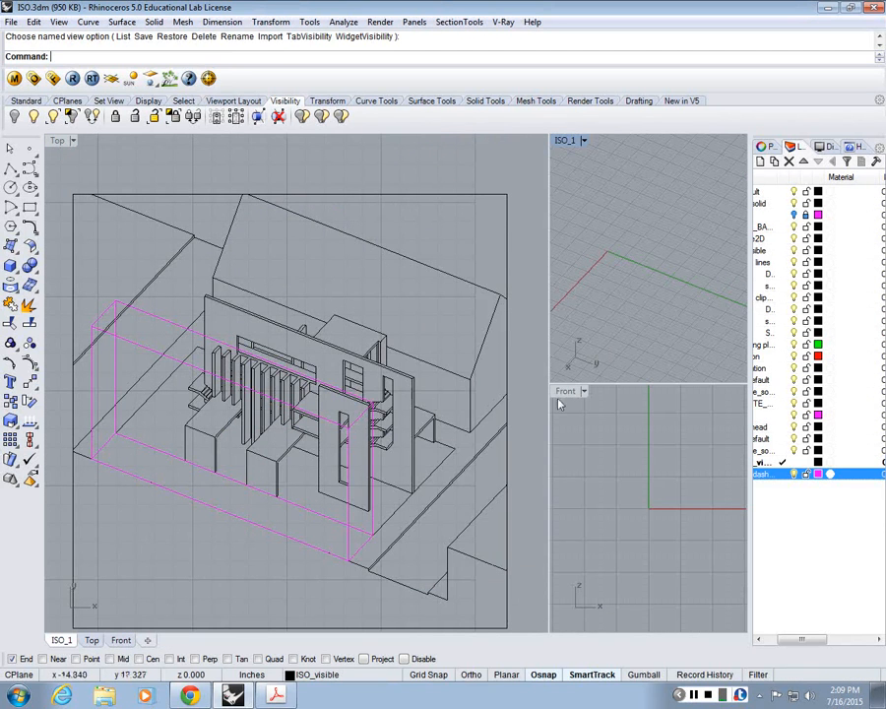
Step: Show all hidden objects and set the ISO_1 viewport to Rendered display mode
type("Snow")
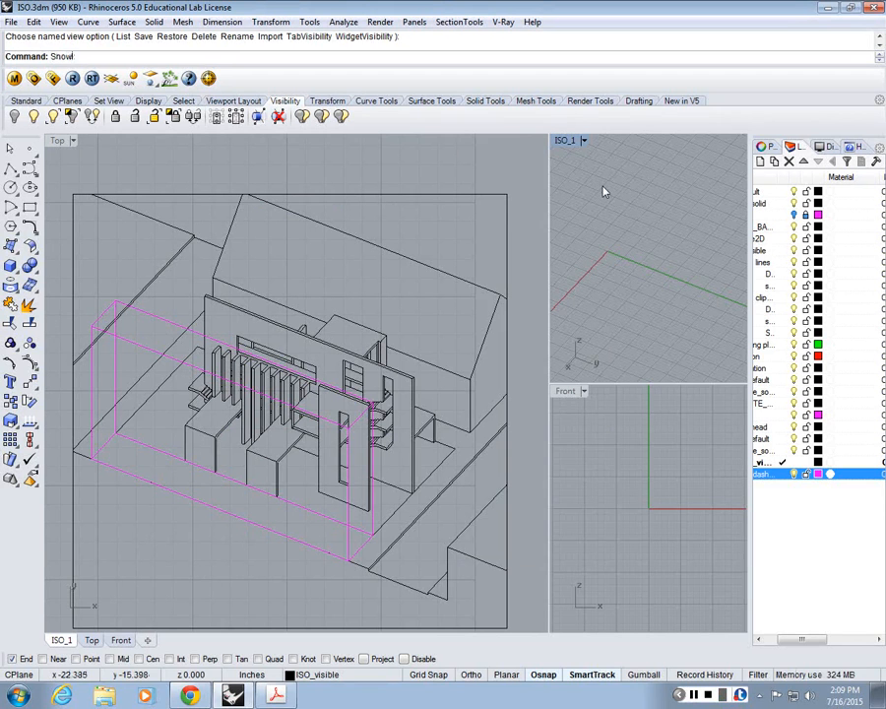
key("Return")
left_click(566, 139)
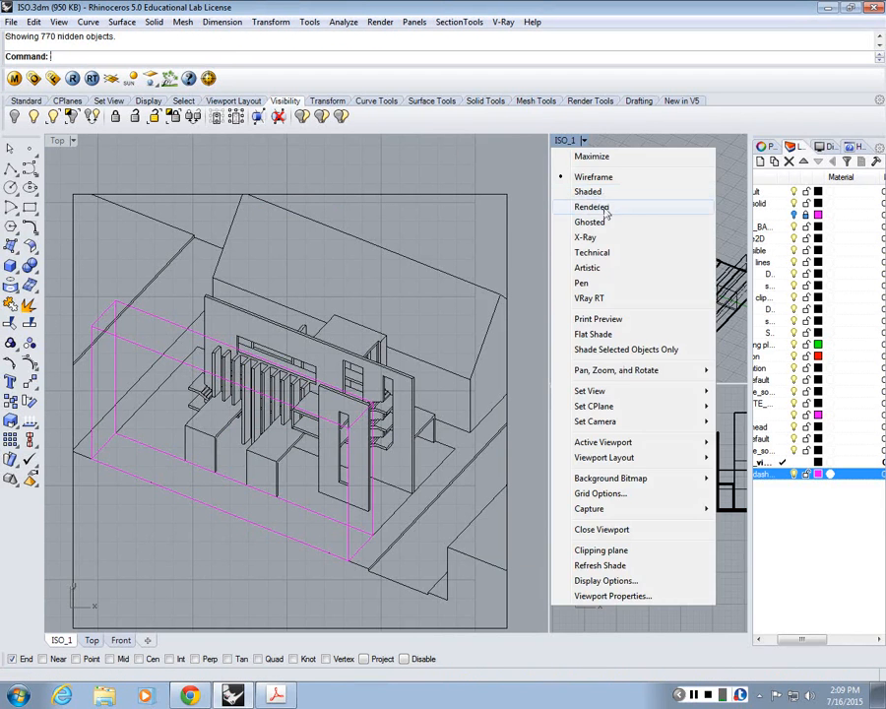
left_click(600, 205)
scroll(680, 315, "down", 4)
Step: Hide the large box volume that stands in front of the building in the 3D model
left_click(655, 283)
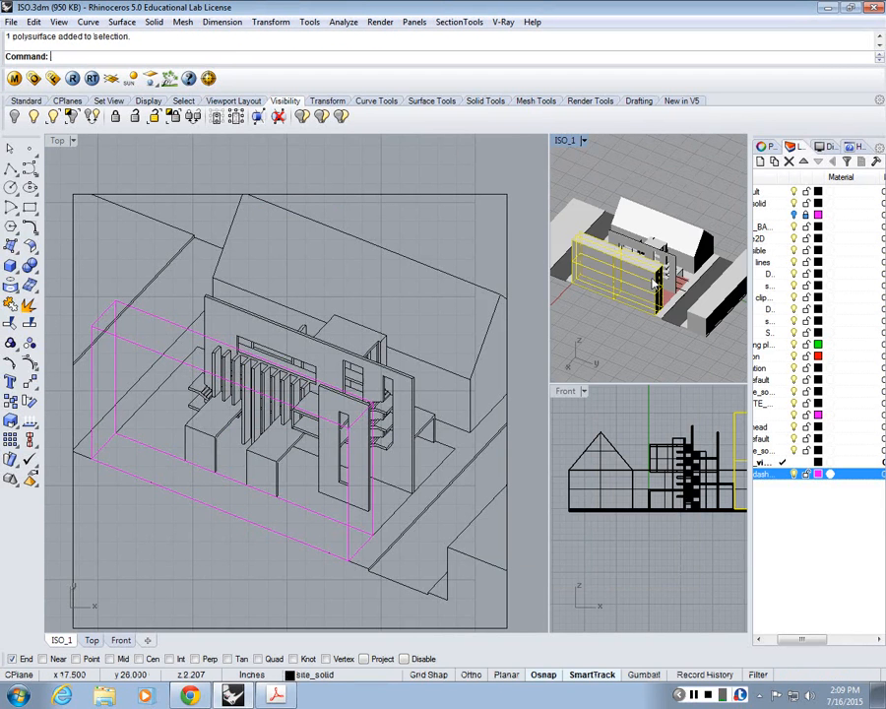
type("hide")
key("Return")
scroll(619, 258, "up", 5)
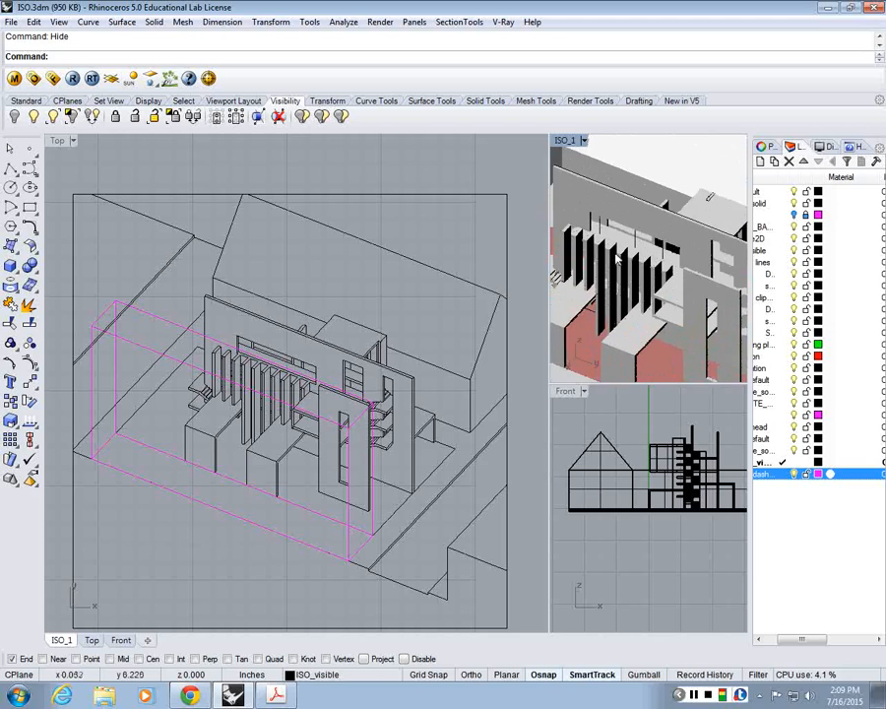
Step: Widen the ISO_1 viewport and set its display mode to Shaded
left_click_drag(549, 367, 414, 344)
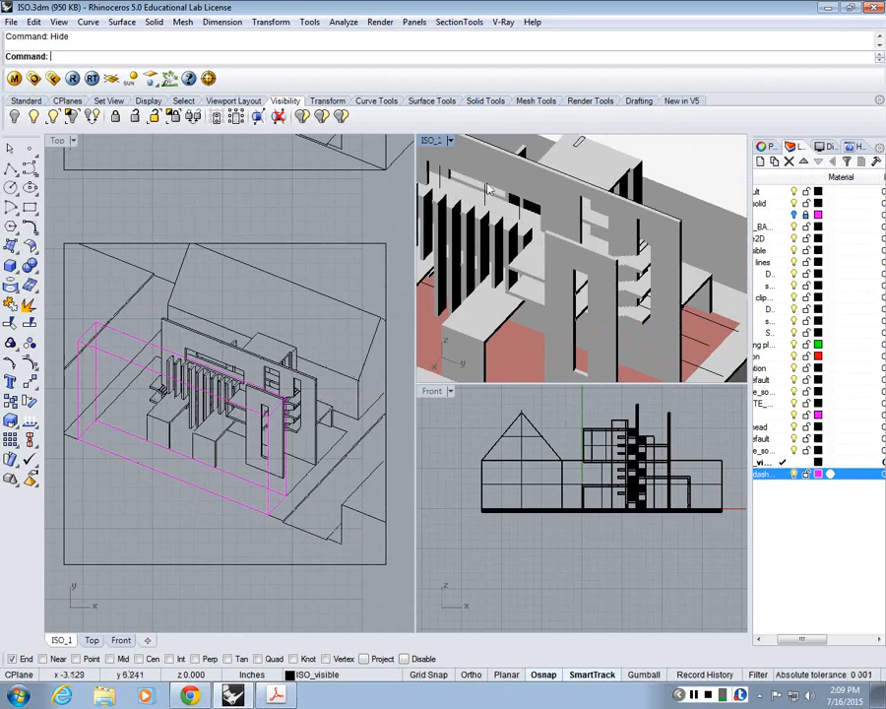
left_click(431, 140)
left_click(455, 193)
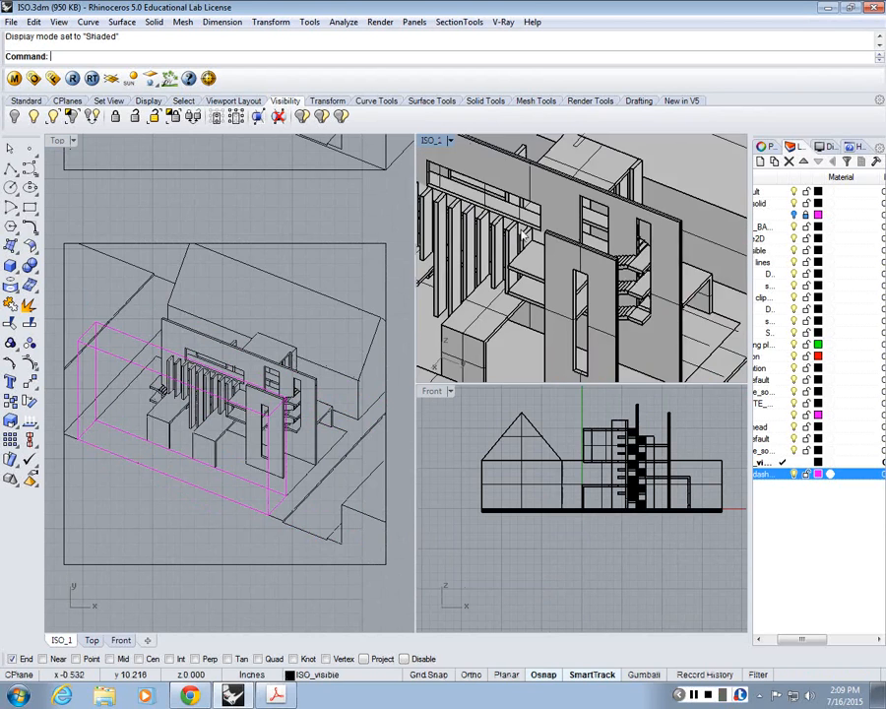
Step: Compare the floor slabs, front wall and vertical fins of the shaded 3D model with the 2D isometric linework
scroll(575, 269, "up", 2)
scroll(575, 269, "up", 2)
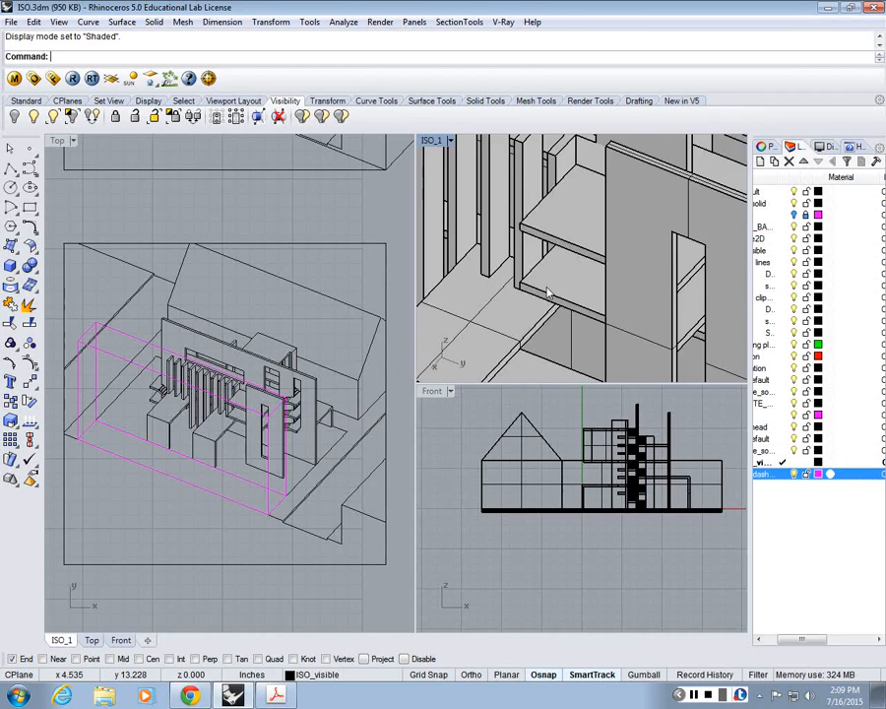
mouse_move(548, 292)
right_mouse_down()
mouse_move(684, 309)
mouse_move(666, 258)
right_mouse_up()
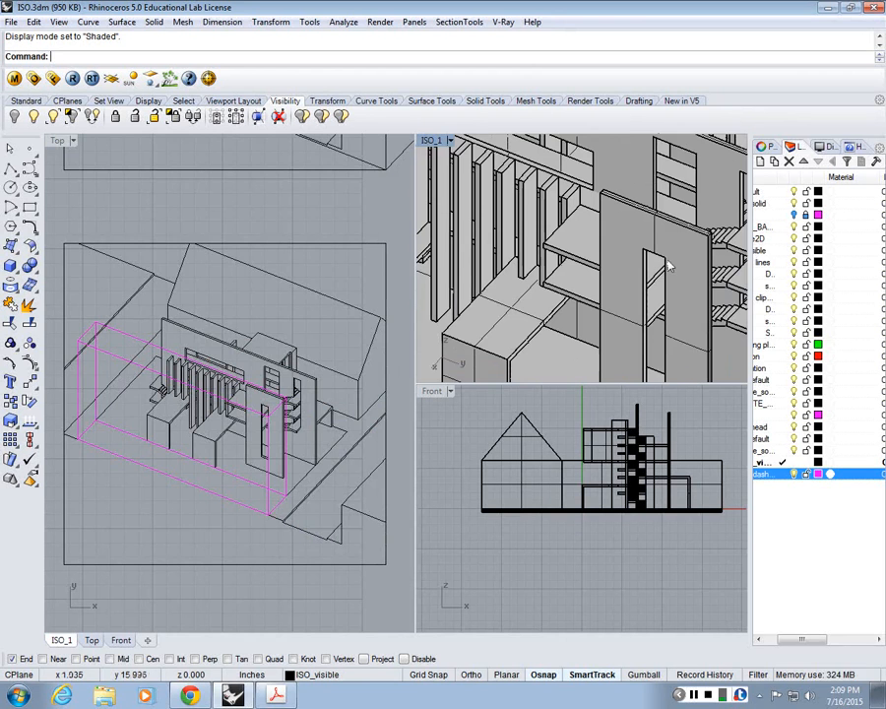
scroll(299, 418, "up", 5)
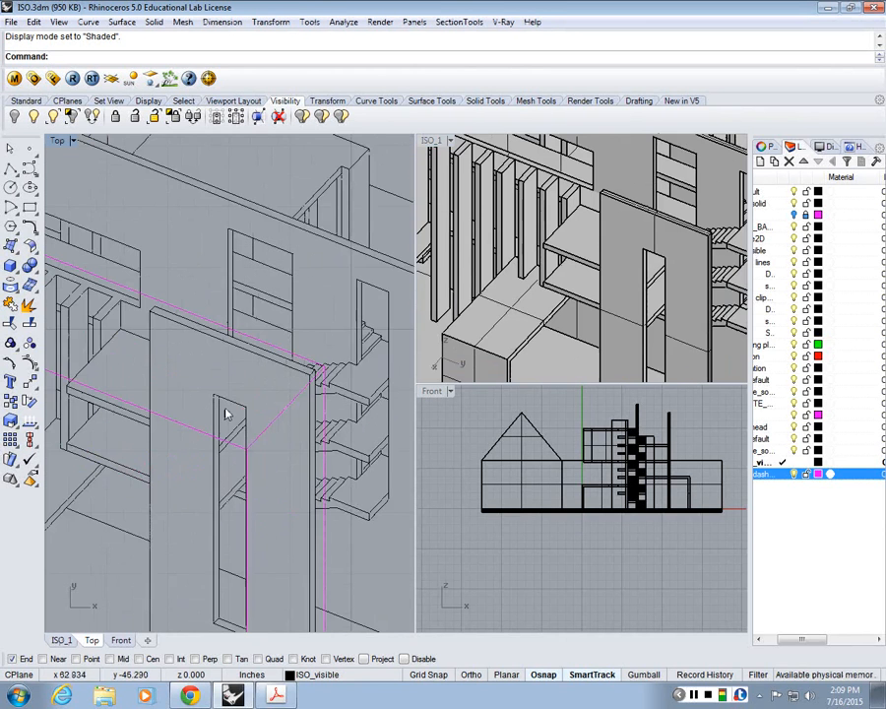
scroll(227, 412, "down", 1)
scroll(599, 281, "down", 6)
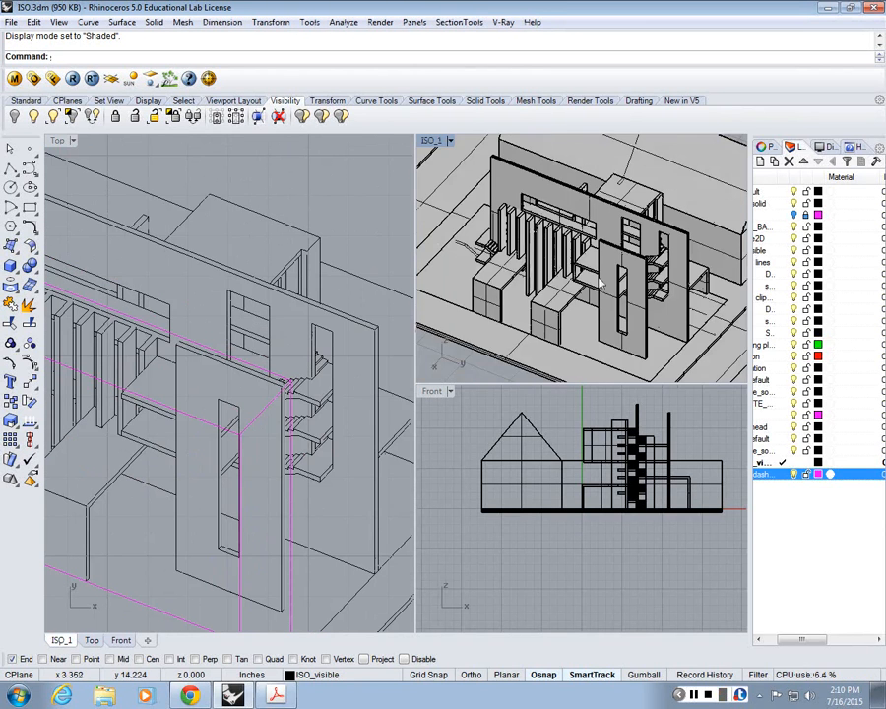
scroll(552, 286, "up", 10)
scroll(553, 286, "down", 5)
scroll(576, 232, "up", 10)
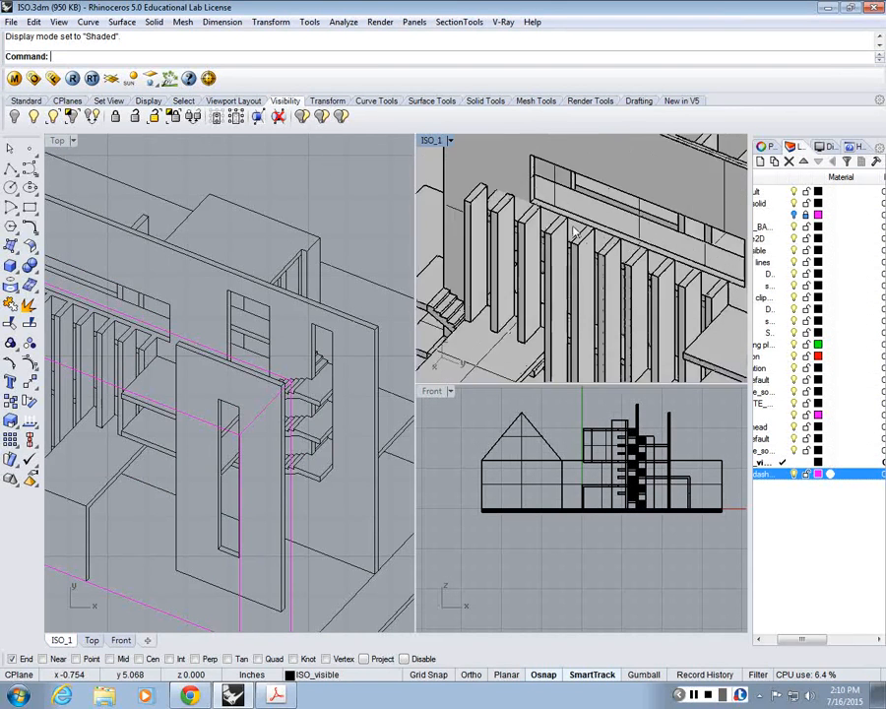
scroll(591, 261, "down", 8)
scroll(646, 304, "up", 6)
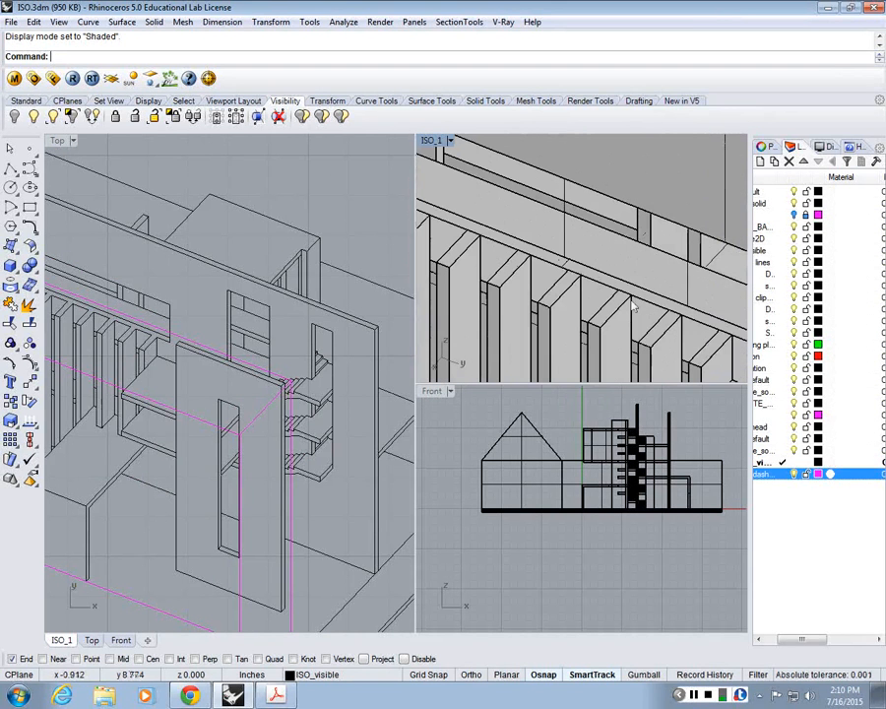
right_click_drag(626, 298, 680, 335)
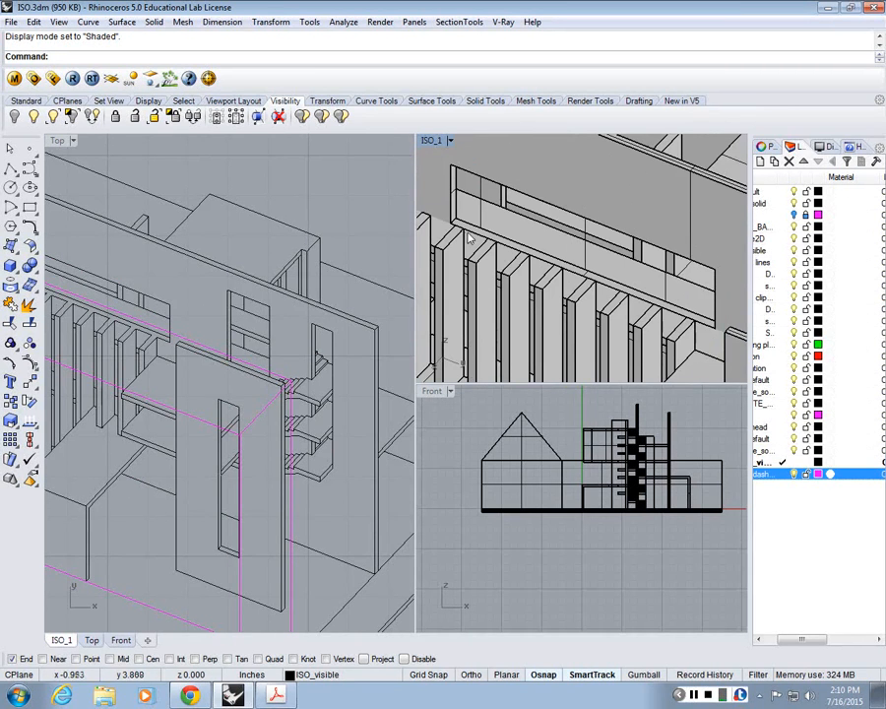
Step: Compare the small entry stair and its landing beside the fins in the 3D model and the 2D drawing
right_click_drag(470, 240, 571, 270)
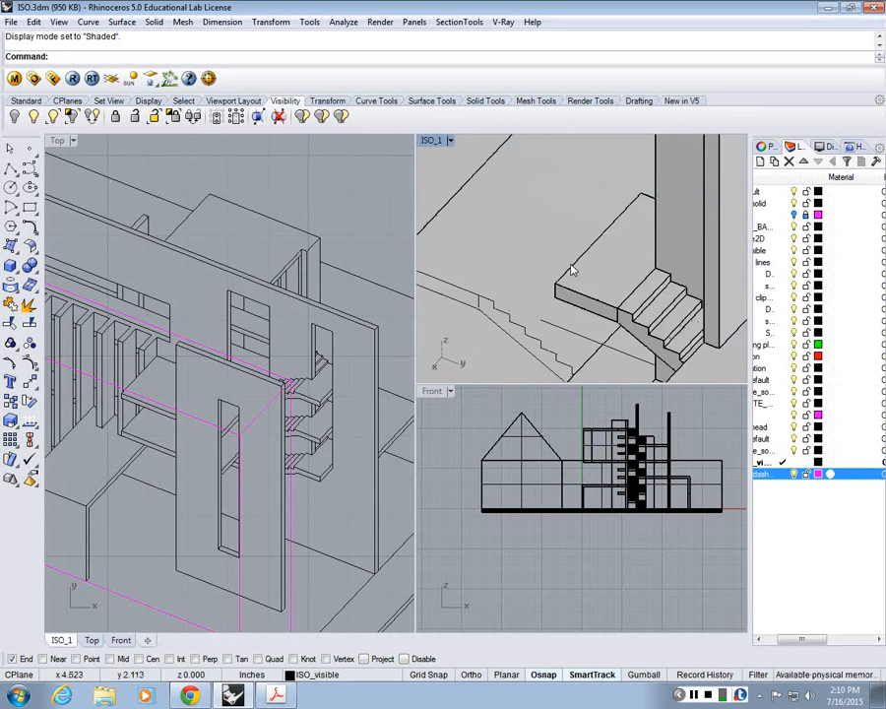
scroll(571, 269, "down", 8)
right_click_drag(241, 358, 326, 435)
right_click_drag(59, 424, 163, 439)
scroll(147, 450, "up", 7)
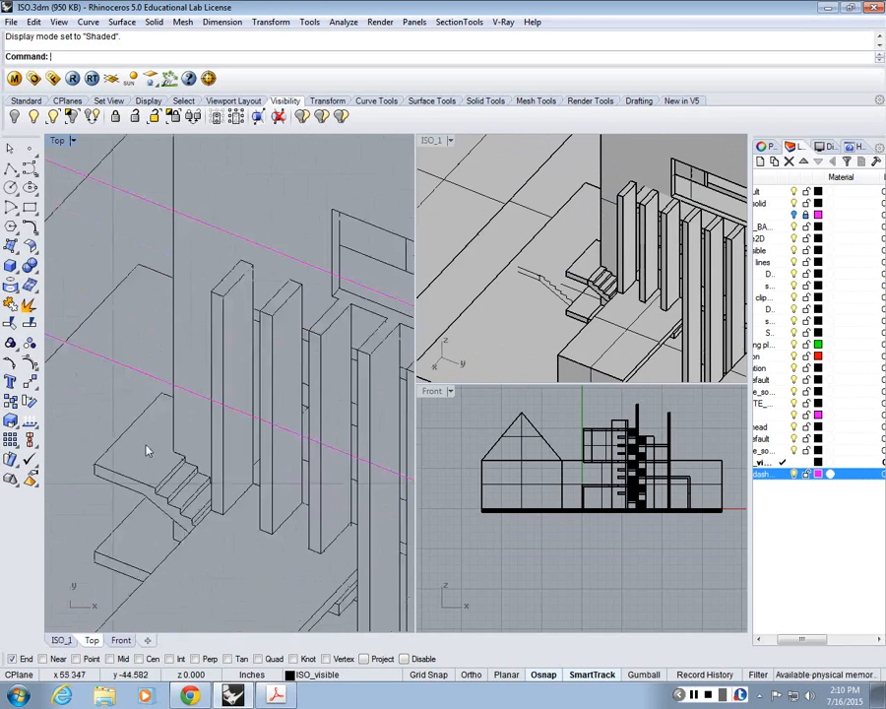
scroll(147, 450, "down", 6)
scroll(222, 381, "up", 6)
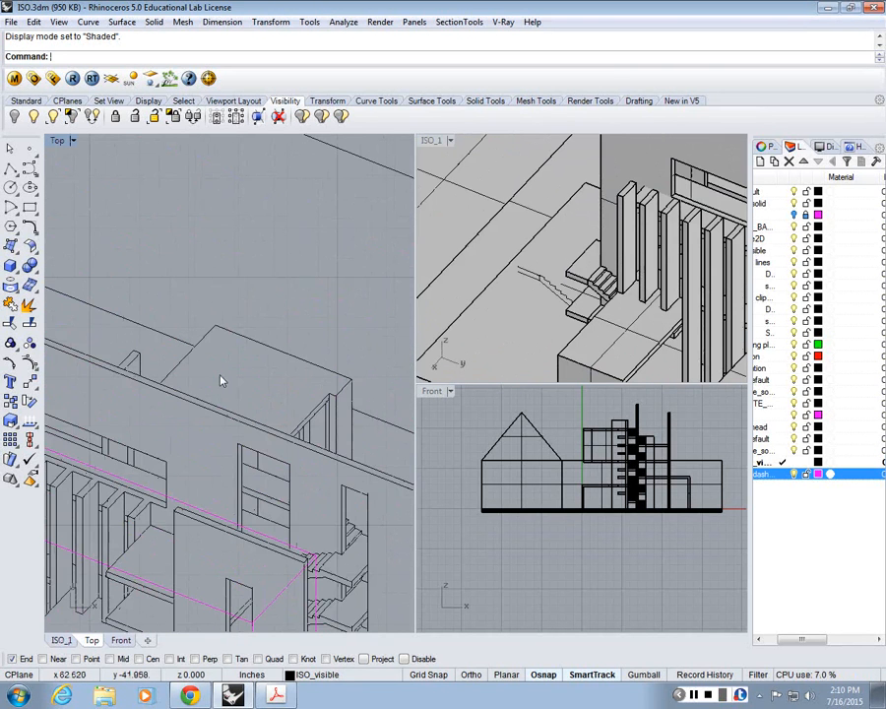
Step: Compare the box volume behind the long wall and the stair flights in the 3D model with the 2D drawing
left_click(488, 241)
scroll(562, 192, "down", 5)
scroll(568, 198, "up", 5)
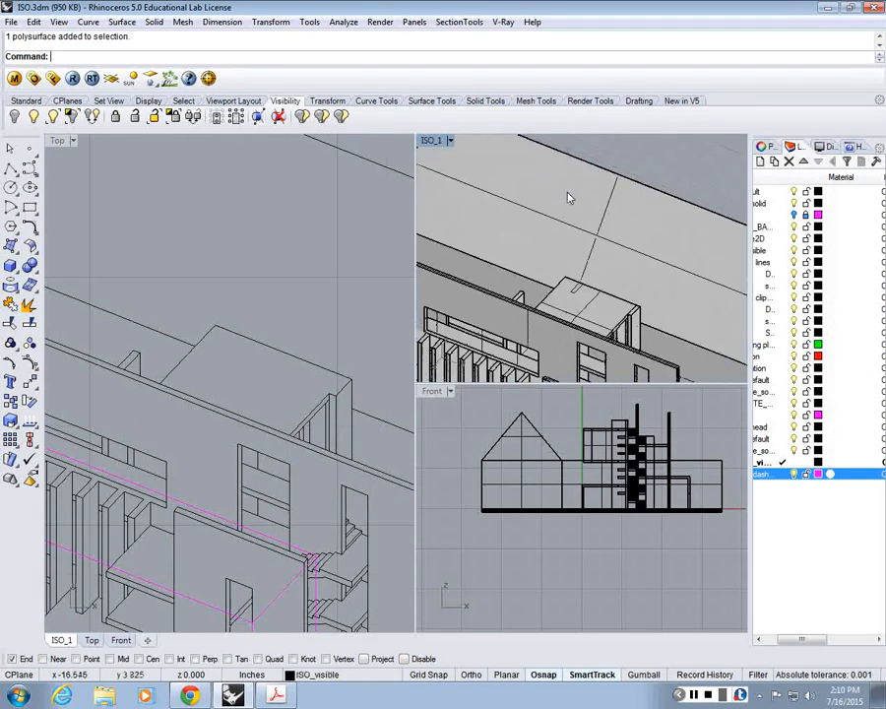
right_click_drag(565, 364, 577, 269)
mouse_move(306, 388)
right_mouse_down()
mouse_move(308, 344)
mouse_move(346, 275)
mouse_move(302, 243)
mouse_move(282, 206)
right_mouse_up()
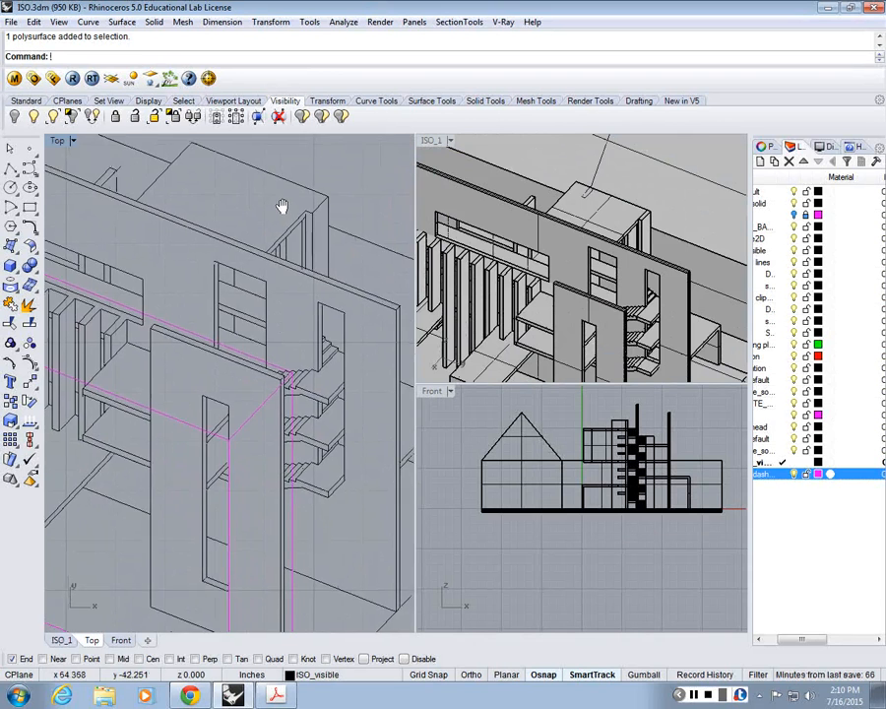
mouse_move(280, 484)
right_mouse_down()
mouse_move(257, 471)
mouse_move(218, 414)
right_mouse_up()
scroll(243, 431, "down", 10)
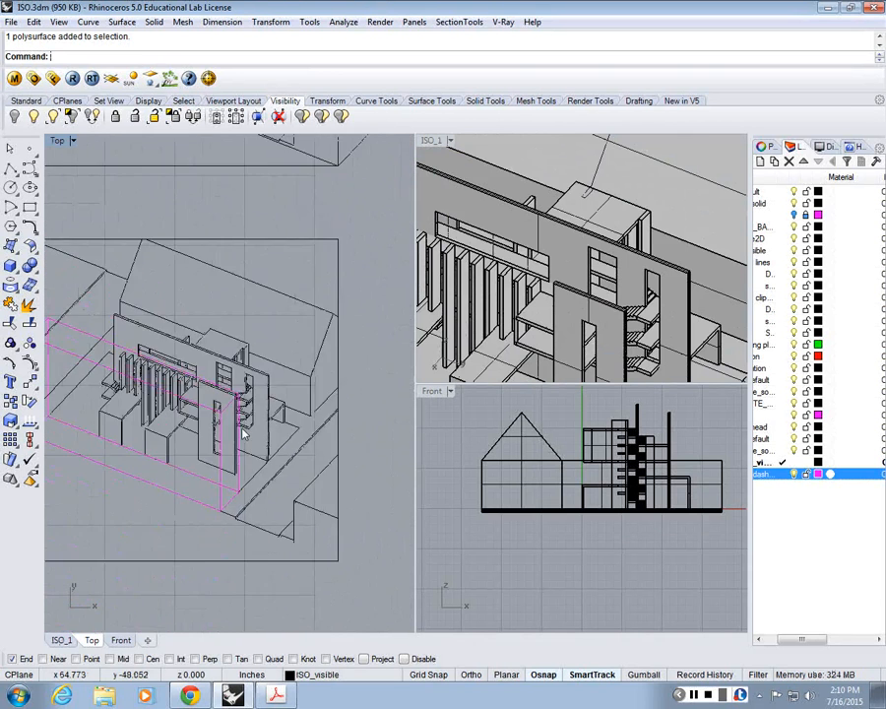
scroll(299, 421, "up", 10)
scroll(300, 420, "down", 14)
Step: Examine the gabled building, both tall walls and the surrounding site in the 3D model against the cropped 2D drawing
left_click(514, 171)
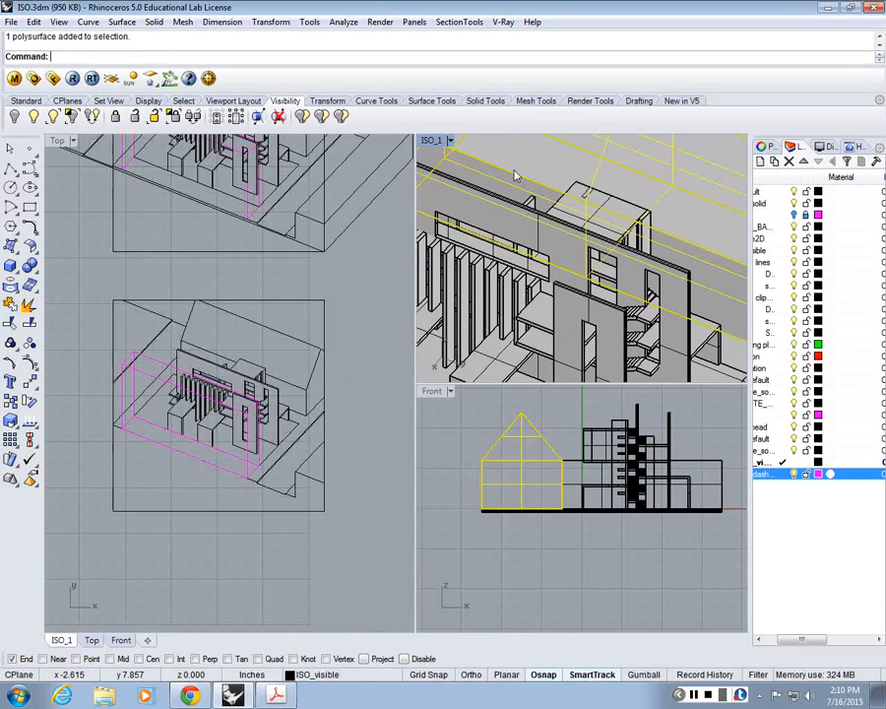
scroll(516, 176, "down", 10)
left_click(610, 146)
scroll(559, 254, "up", 4)
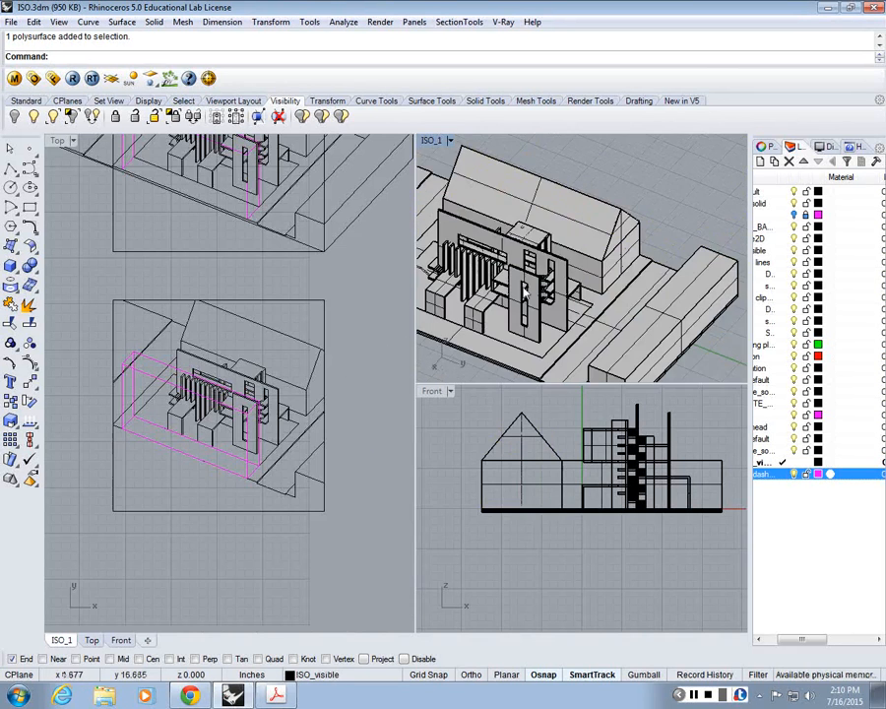
scroll(526, 289, "up", 5)
scroll(307, 445, "up", 4)
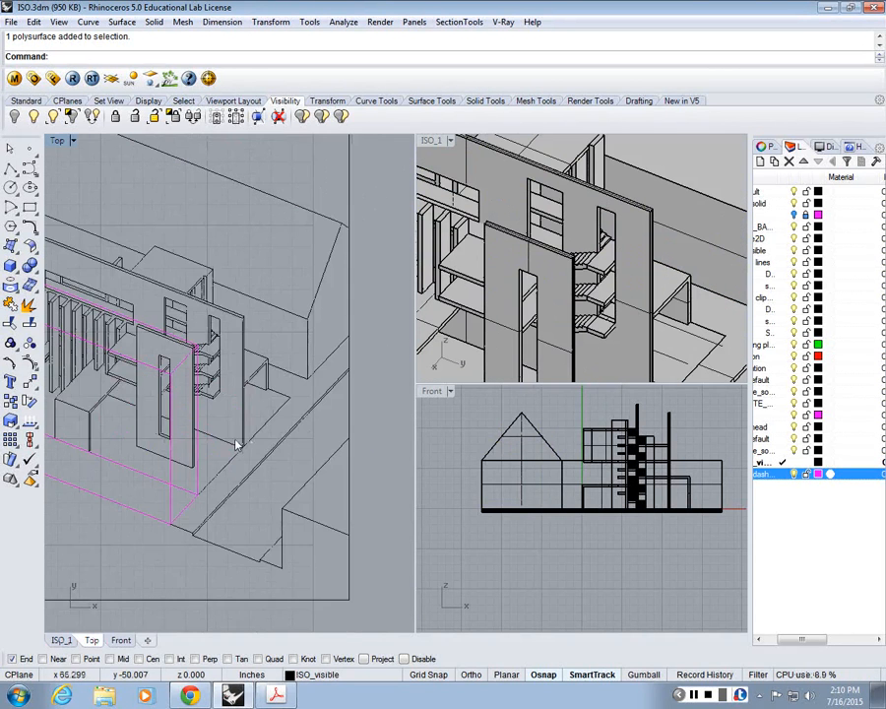
scroll(237, 445, "down", 10)
right_click_drag(169, 367, 169, 381)
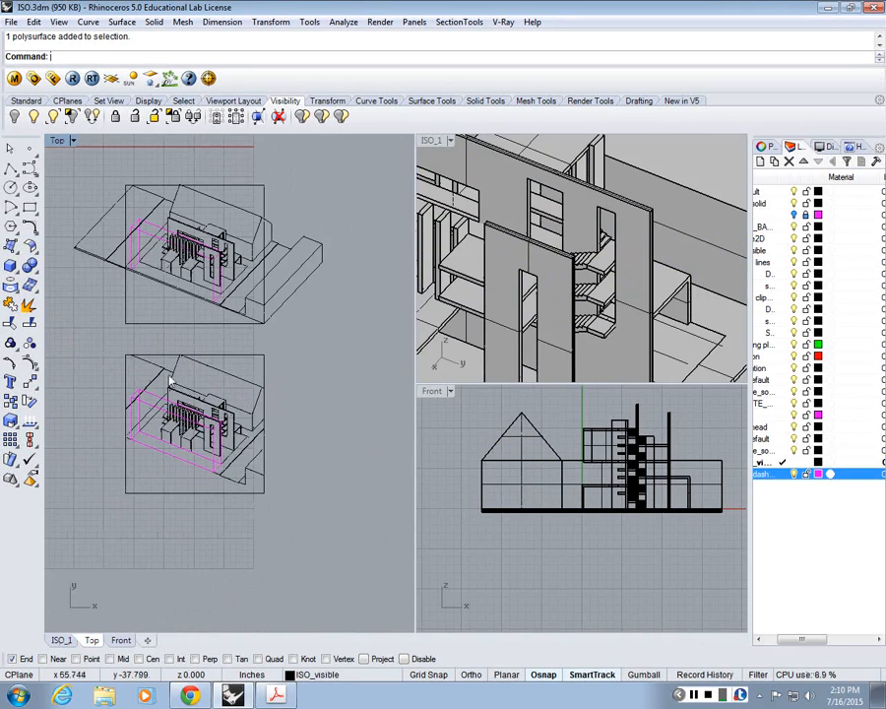
scroll(171, 378, "up", 4)
scroll(187, 393, "up", 5)
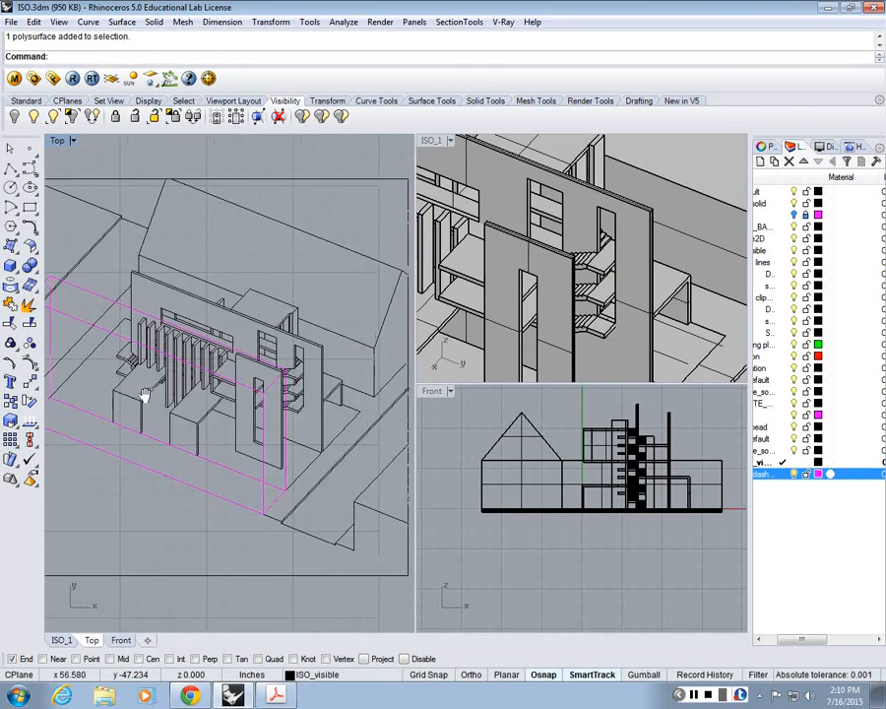
scroll(148, 392, "up", 6)
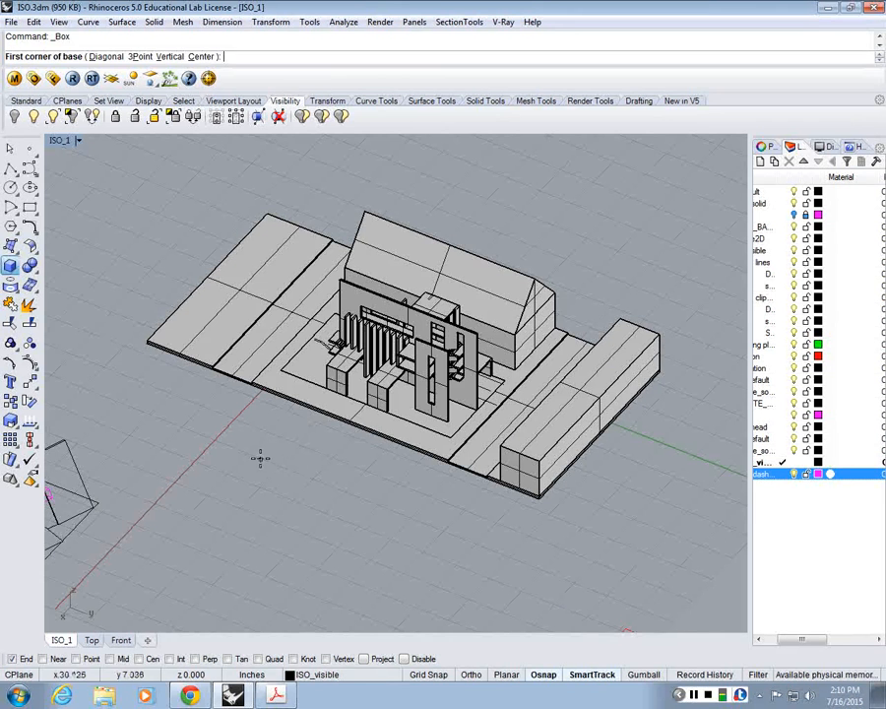
Step: Draw a large box on the ground beside the site model and a smaller, lower box that runs into its long side
left_click(260, 459)
left_click(380, 477)
left_click(380, 433)
key("Return")
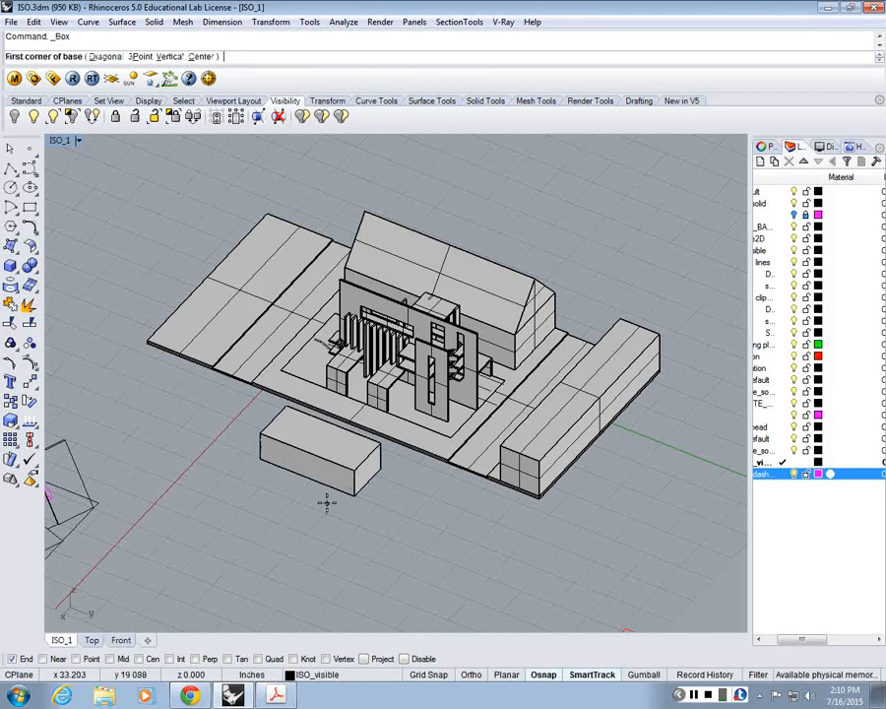
left_click(254, 520)
left_click(333, 474)
left_click(333, 461)
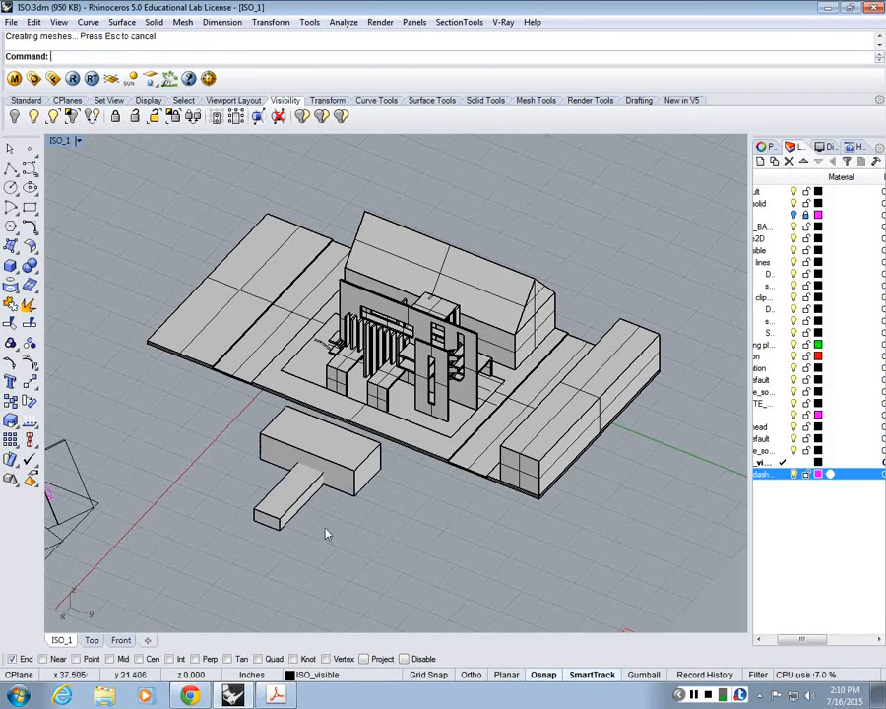
Step: Copy the smaller box along the long side of the large box towards its far left end
scroll(293, 474, "up", 4)
scroll(294, 473, "up", 2)
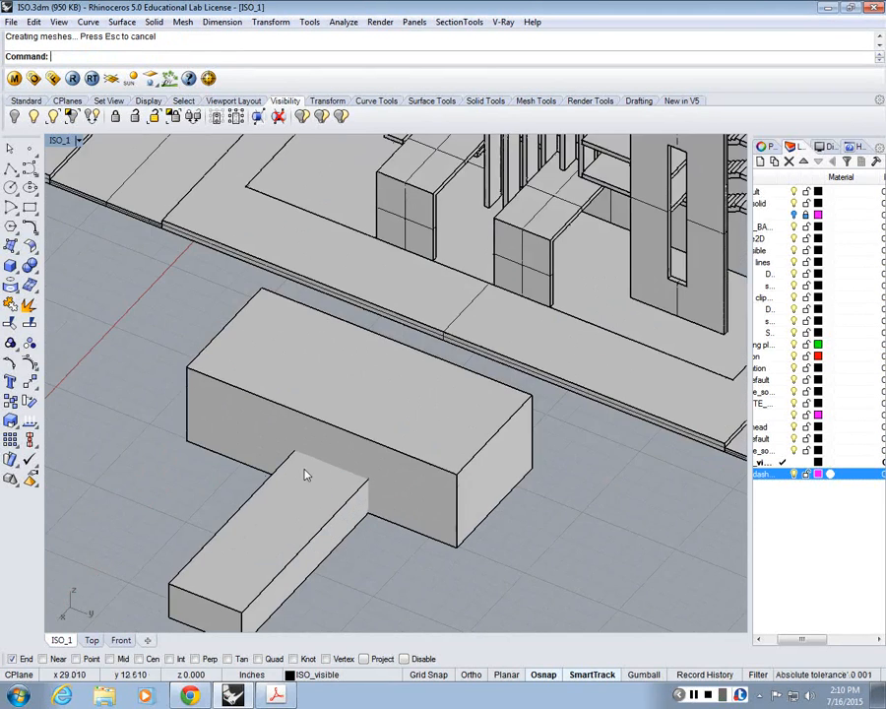
scroll(316, 463, "down", 1)
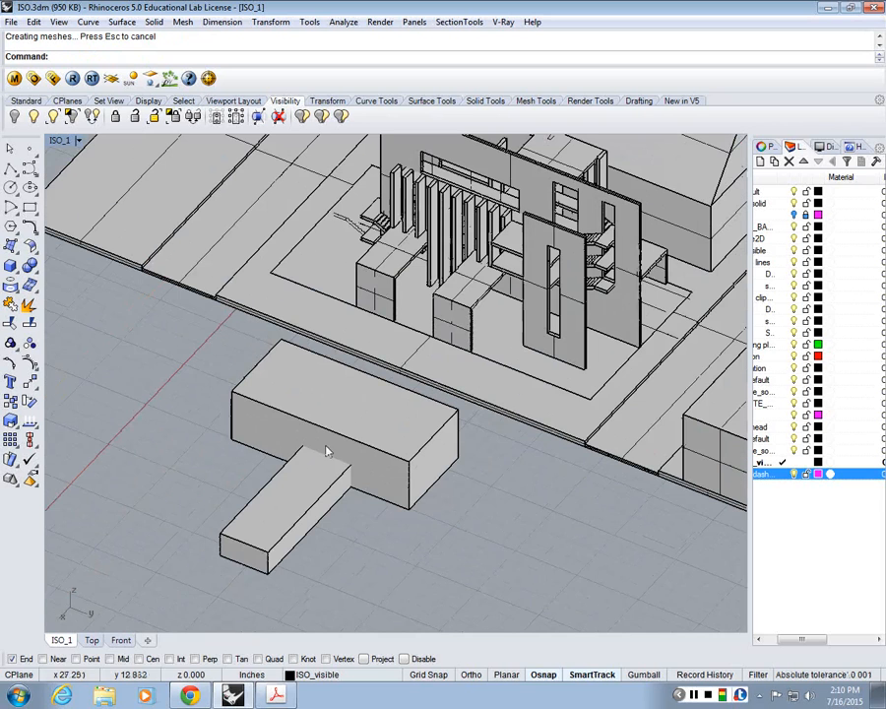
left_click(325, 498)
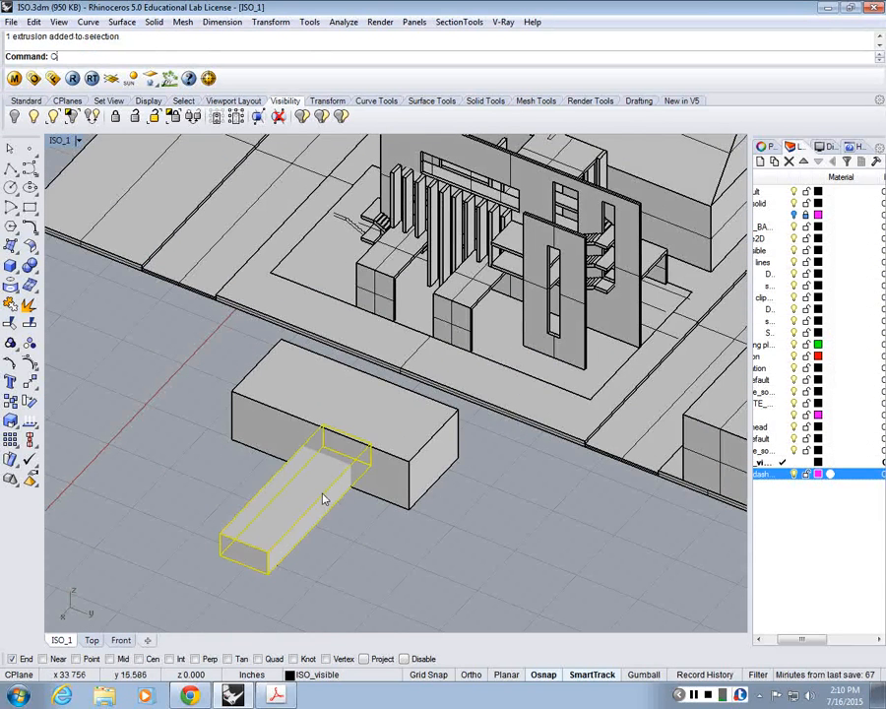
type("opy")
key("Return")
left_click(214, 601)
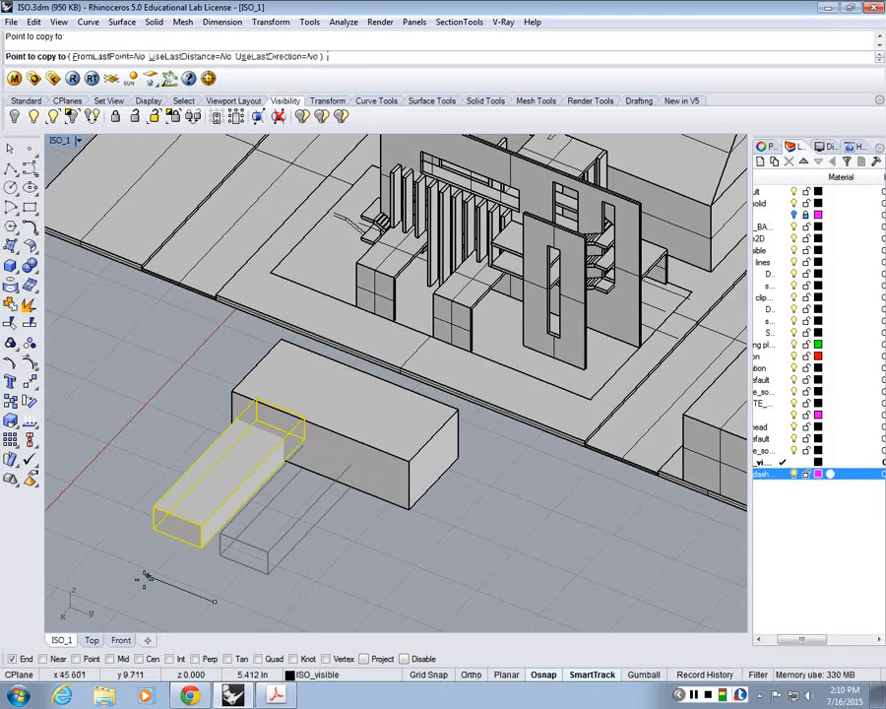
left_click(215, 601)
key("Return")
Step: Move the original small box towards the right end of the large box, keeping it embedded in the long side
type("M")
key("Return")
left_click(328, 528)
left_click(376, 552, "shift")
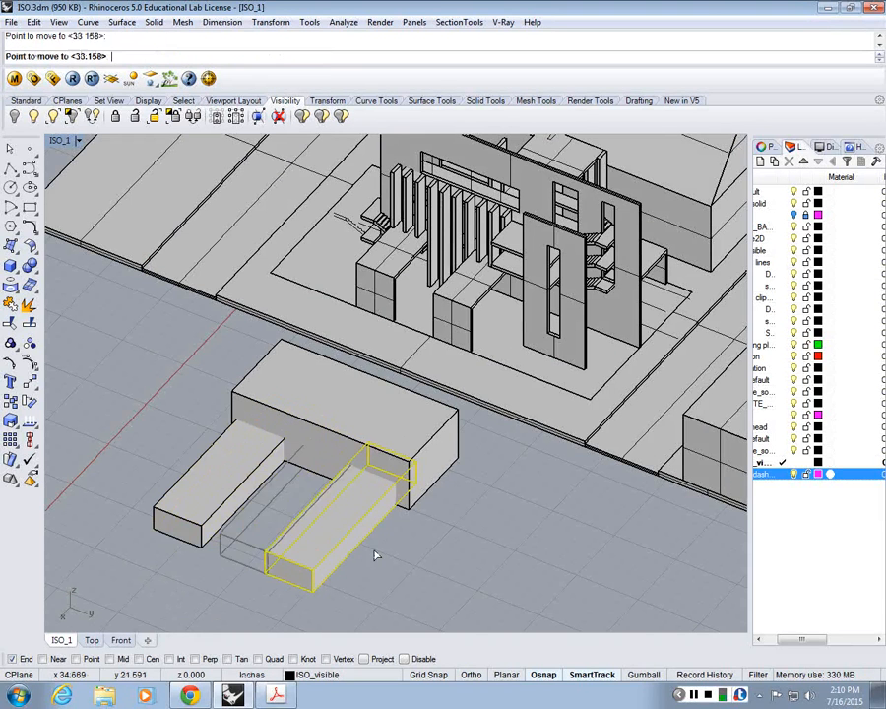
Step: Scale the copied small box in its length direction only, so that its inner end sits flush against the large box
left_click(218, 500)
type("Scale")
key("Return")
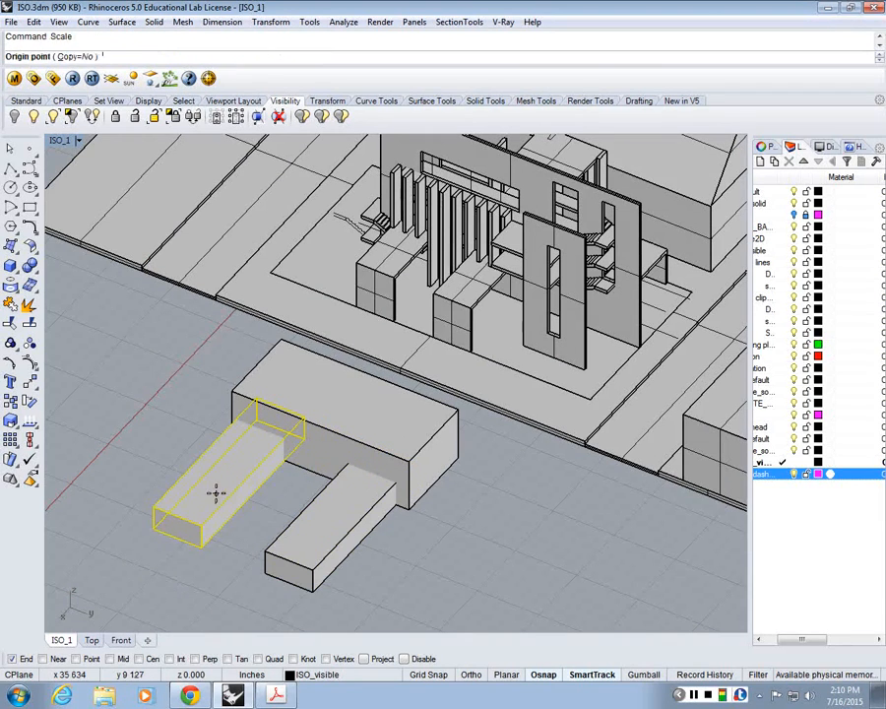
key("Escape")
type("Scale")
key("Down")
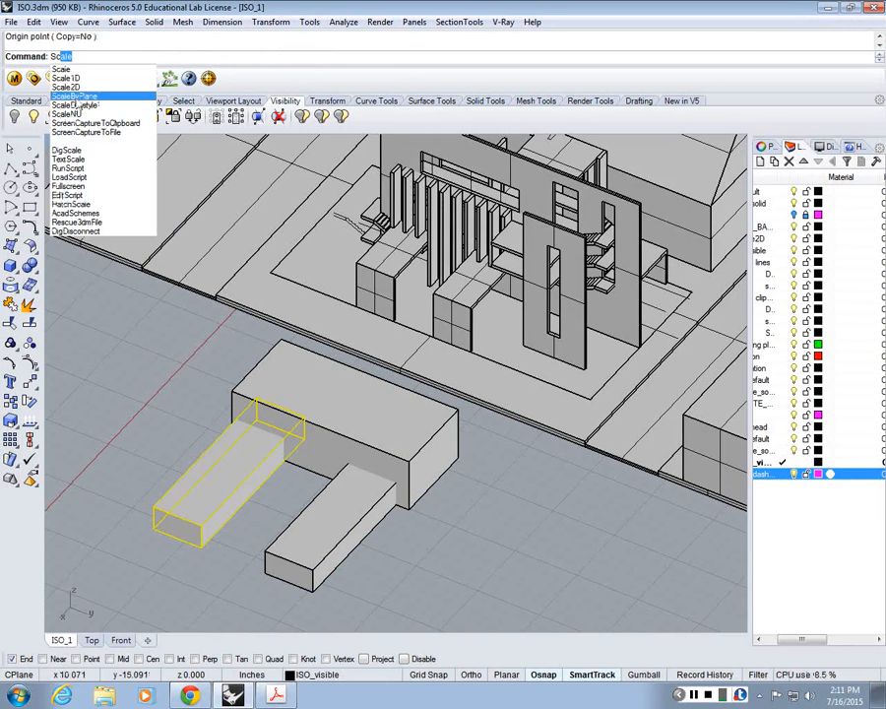
key("Return")
left_click(205, 548)
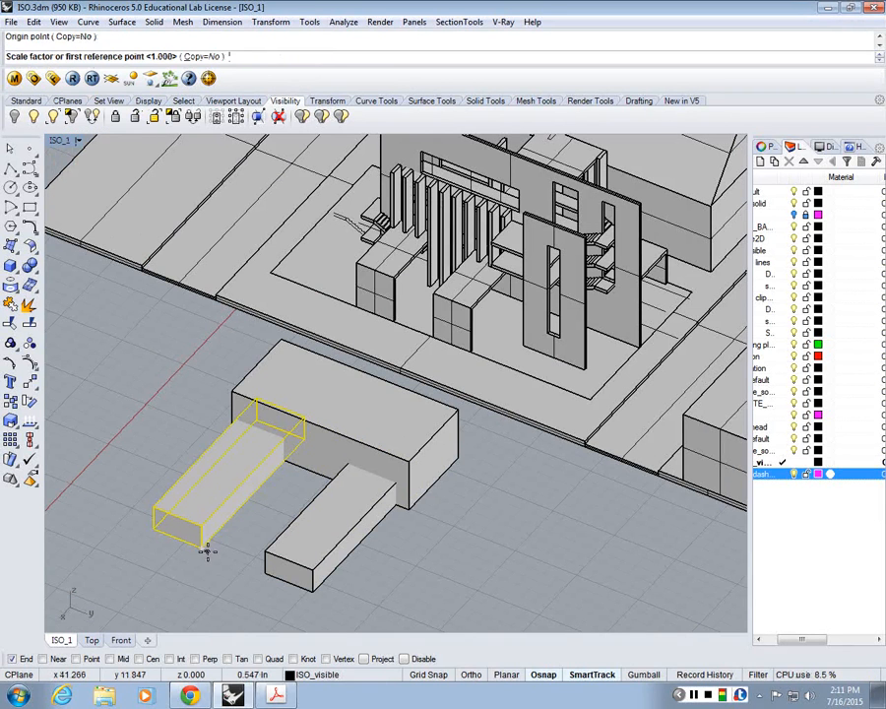
left_click(307, 431)
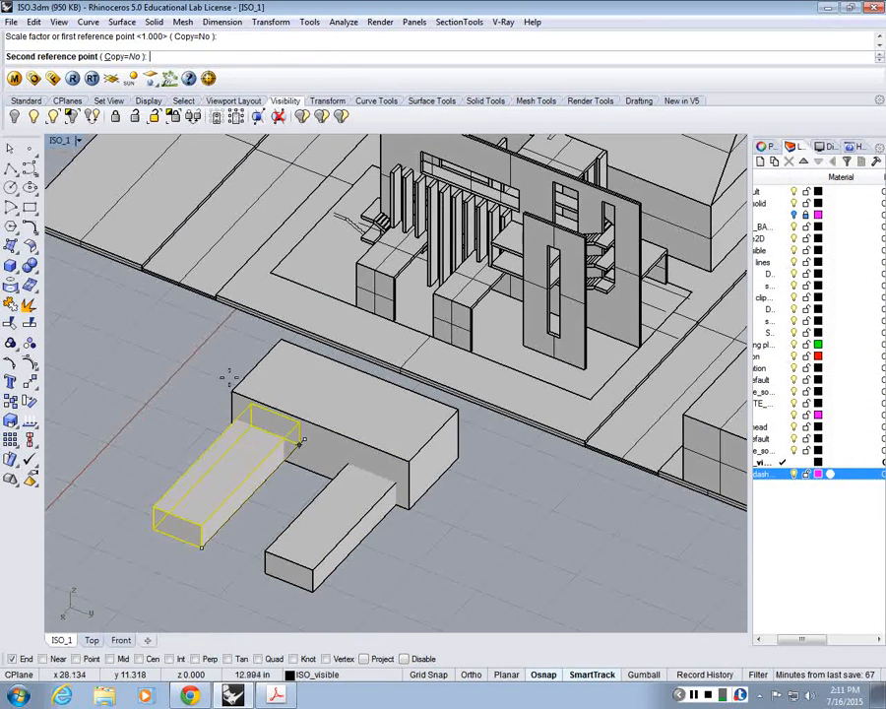
left_click(263, 479)
key("Escape")
Step: Compare the edges where the flush box touches the large box with those where the other small box penetrates it
scroll(259, 451, "up", 2)
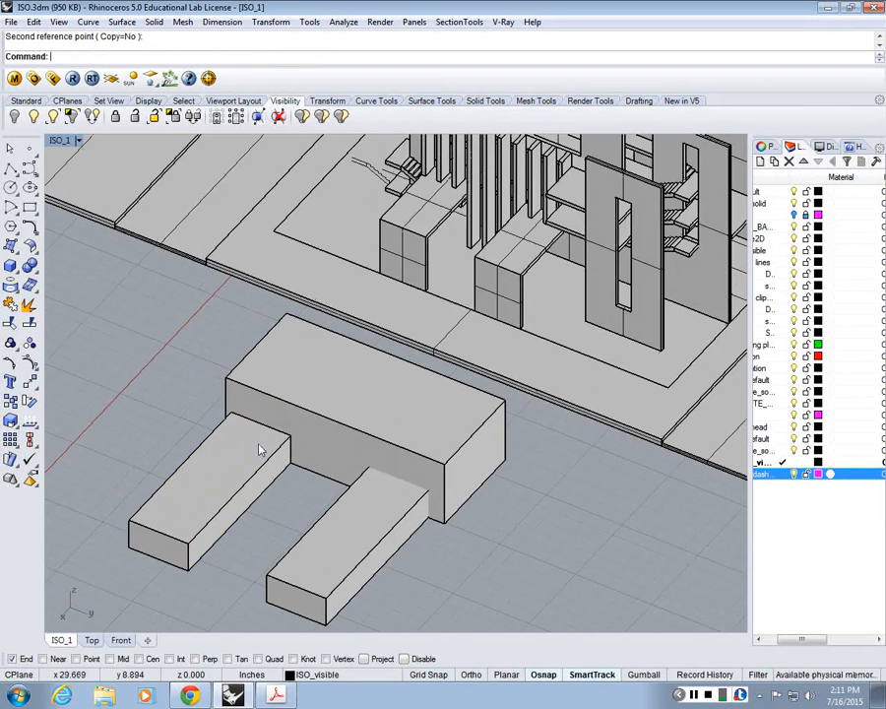
scroll(260, 451, "up", 2)
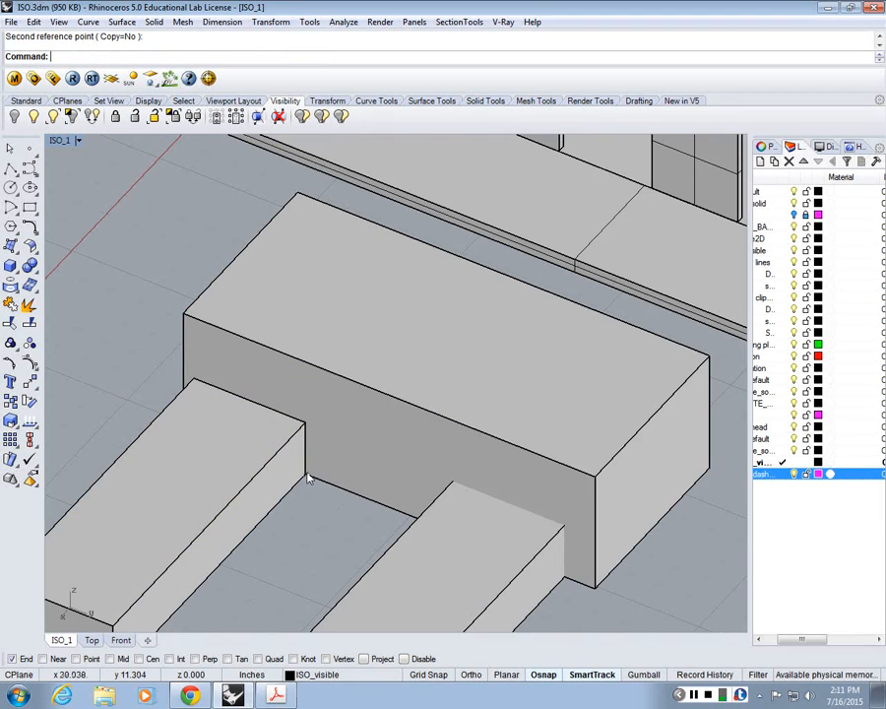
right_click_drag(482, 503, 428, 446, "shift")
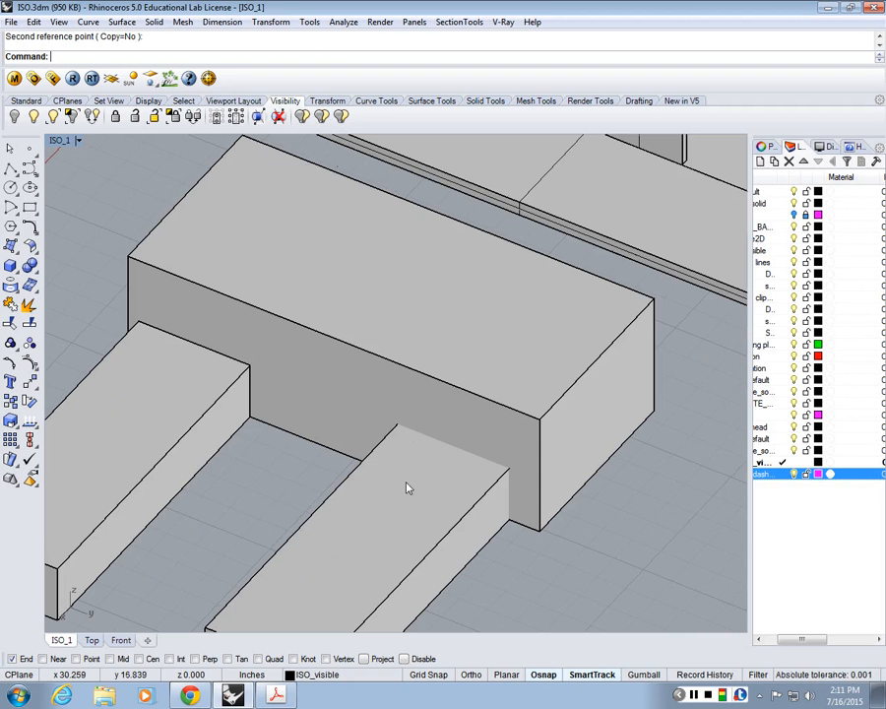
scroll(465, 366, "down", 2)
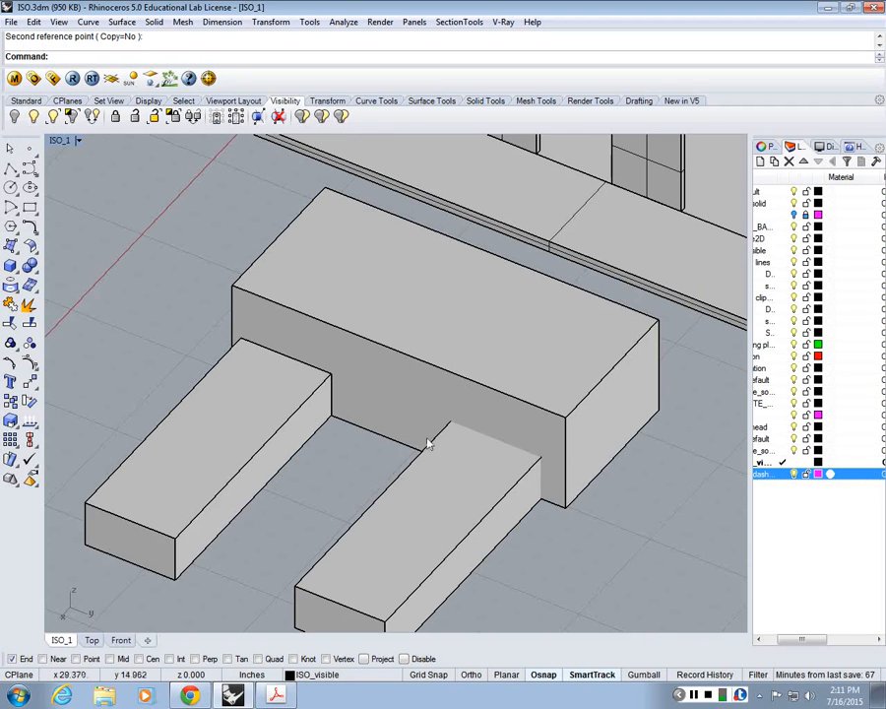
left_click(552, 443)
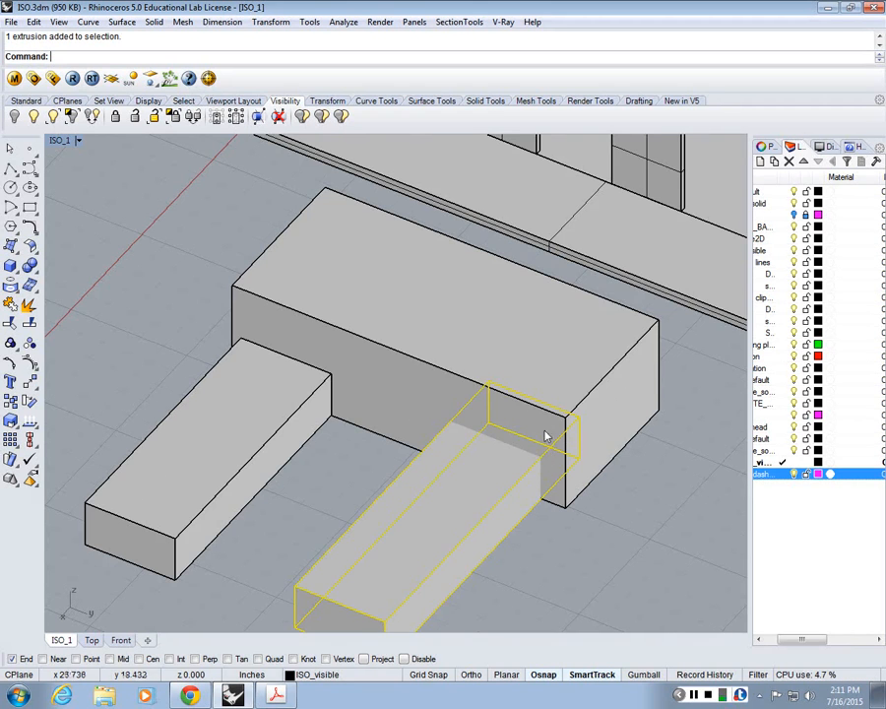
key("Escape")
scroll(551, 389, "down", 4)
scroll(551, 469, "up", 2)
Step: Create a 2D drawing of all three boxes from the current view with Make2D, placing visible lines on the ISO_dashed layer
left_click_drag(549, 536, 297, 350)
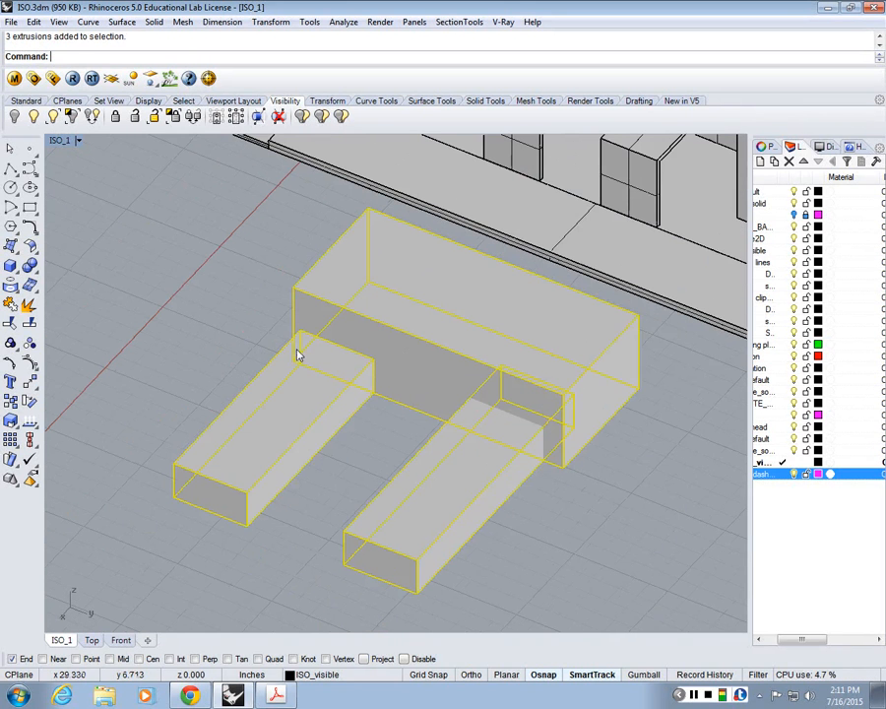
type("Make2D")
key("Return")
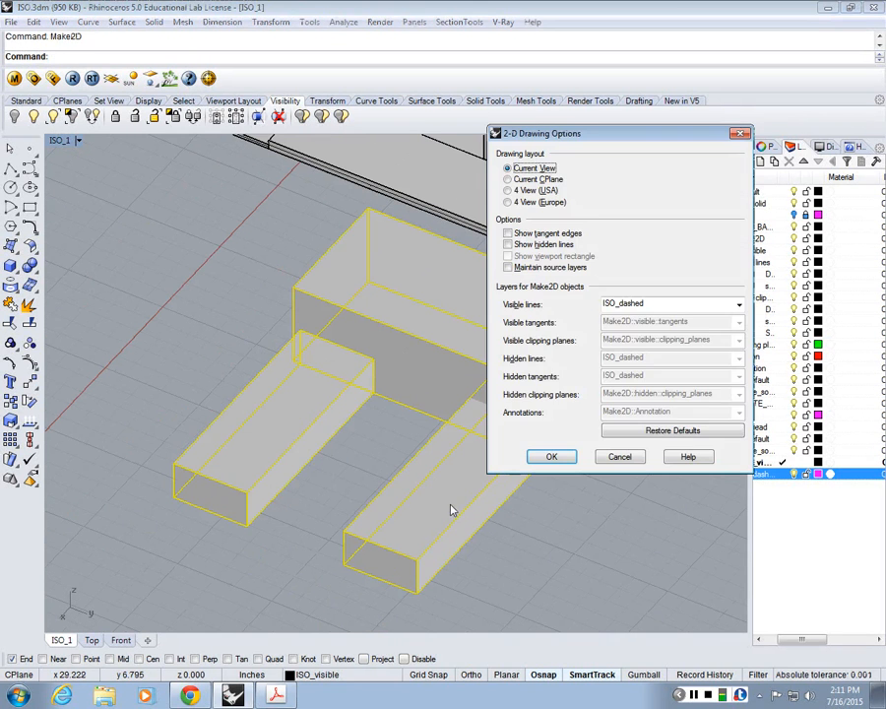
key("Return")
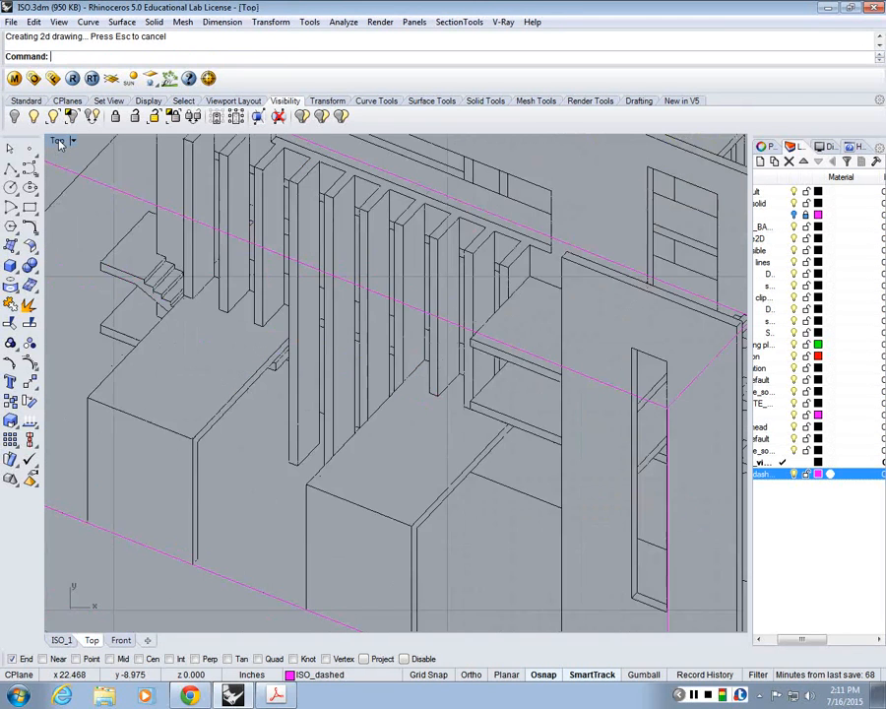
Step: Move the new 2D linework of the boxes off the building plan to the empty area beside the boxes
scroll(406, 345, "down", 15)
scroll(335, 252, "up", 12)
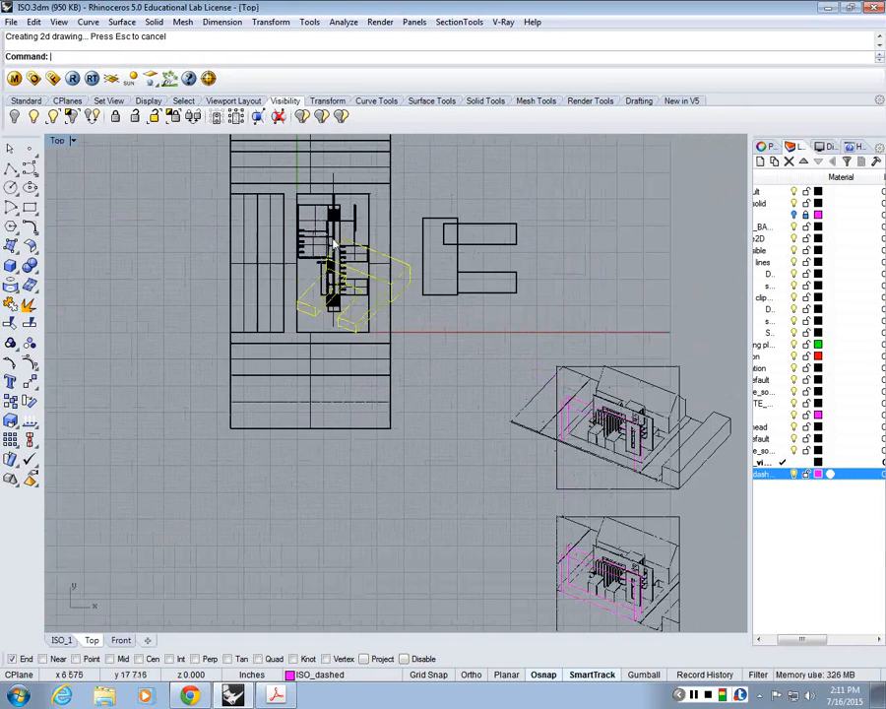
type("m")
key("Return")
left_click(369, 291)
left_click(641, 183)
scroll(643, 182, "up", 6)
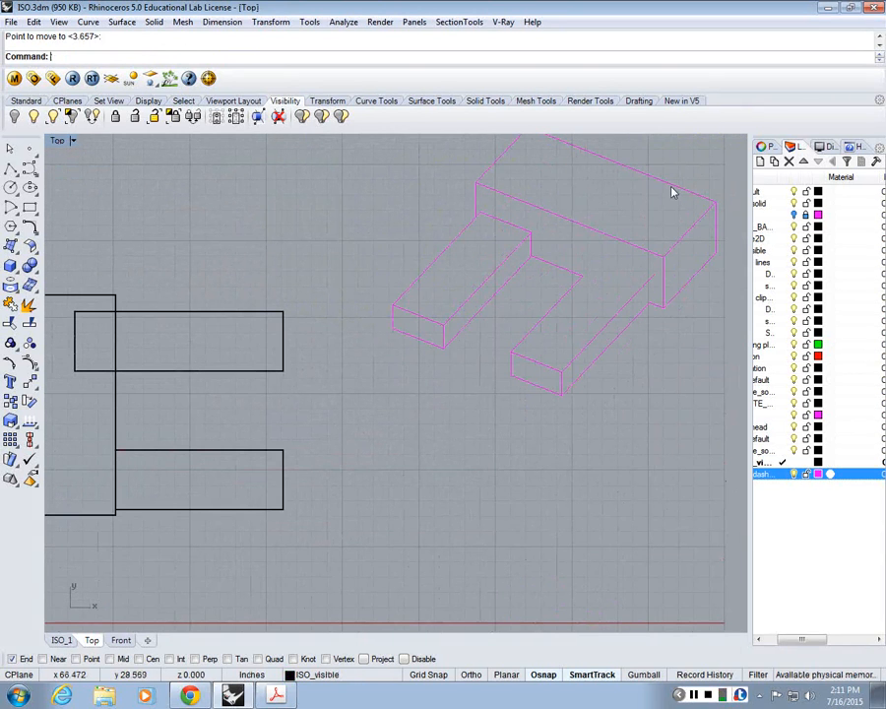
Step: Examine the 2D linework where the small boxes meet the large one, and show it beside the shaded model
scroll(571, 231, "up", 3)
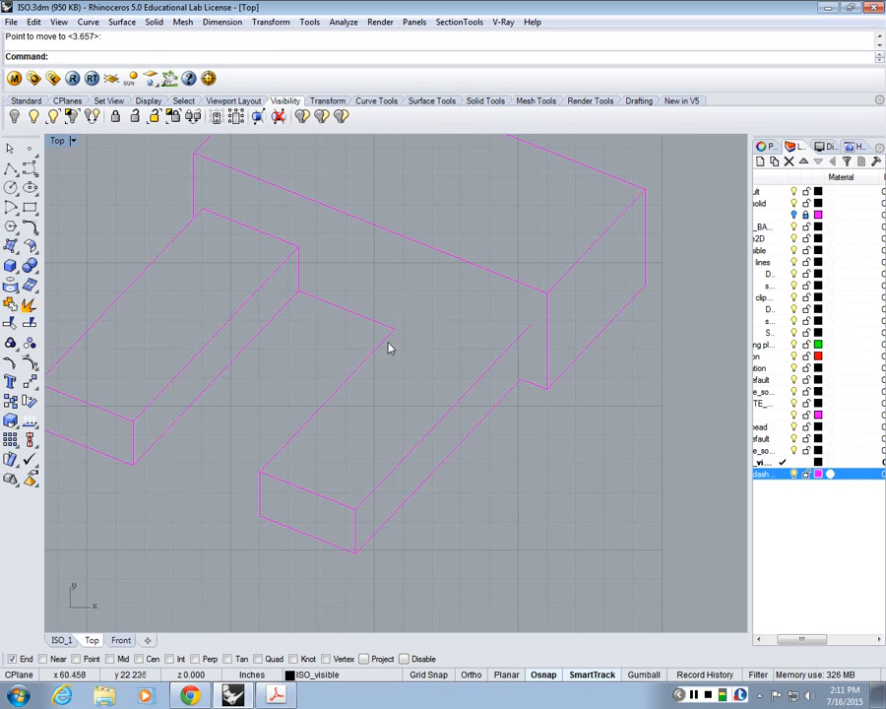
right_click_drag(389, 348, 448, 397)
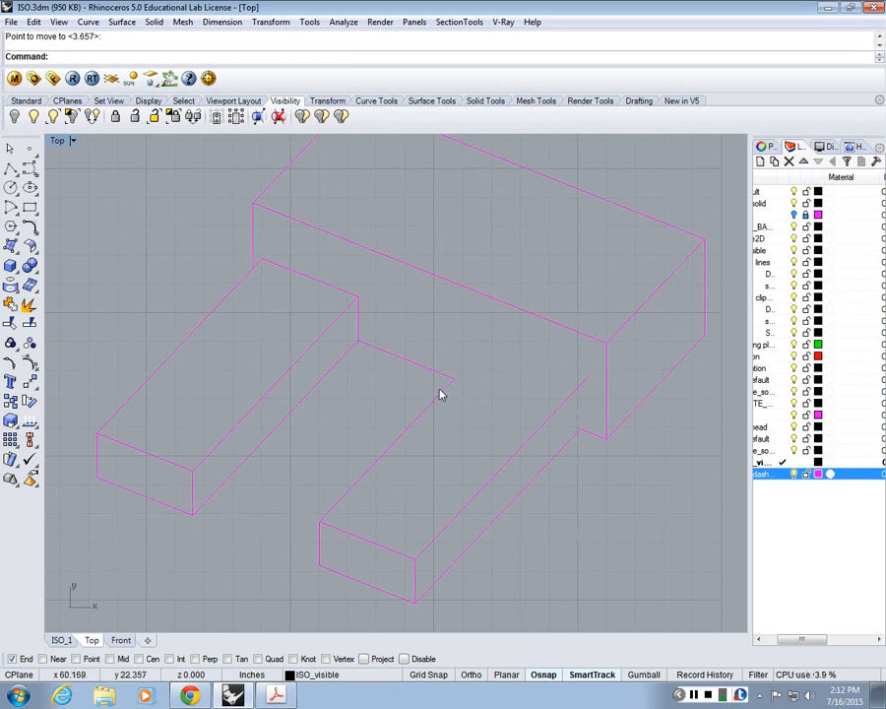
right_click_drag(441, 394, 484, 366)
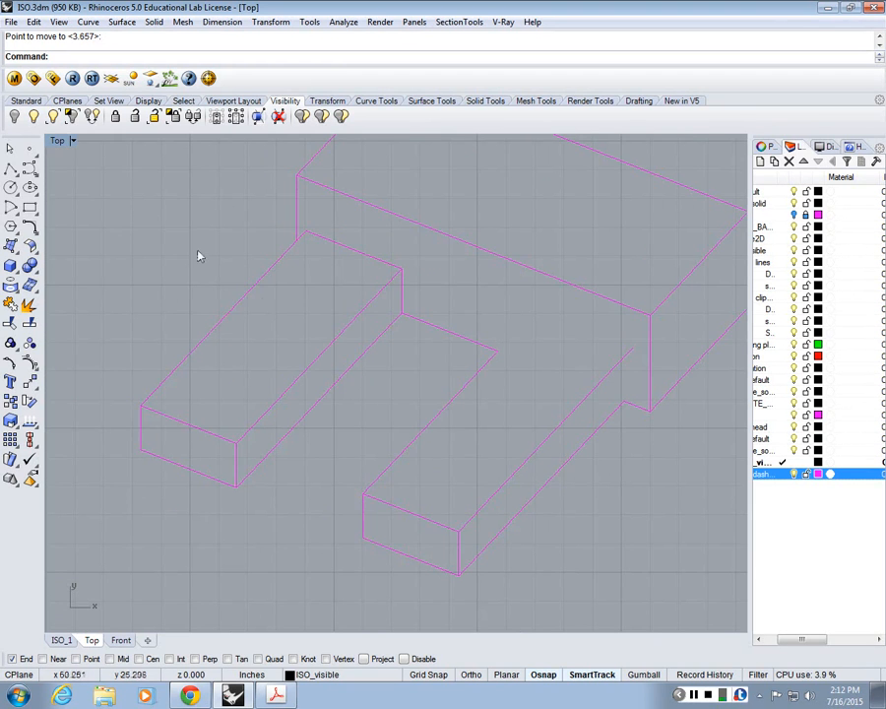
double_click(57, 141)
scroll(655, 253, "up", 2)
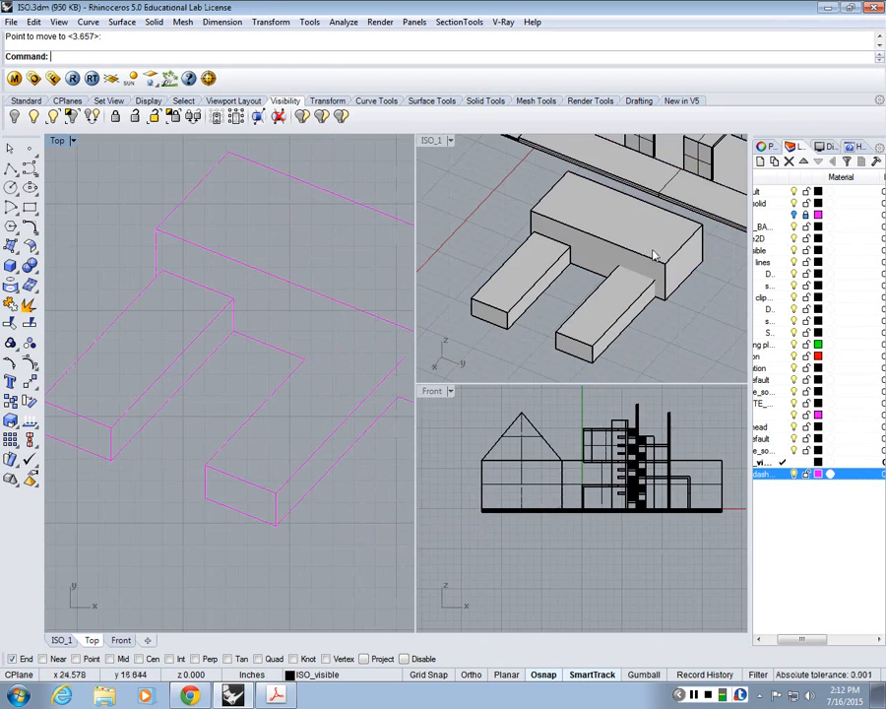
scroll(569, 306, "up", 2)
Step: Compare the large box, the flush box and the penetrating box in the shaded model with their 2D outlines
left_click(569, 306)
left_click(499, 265)
left_click(499, 266)
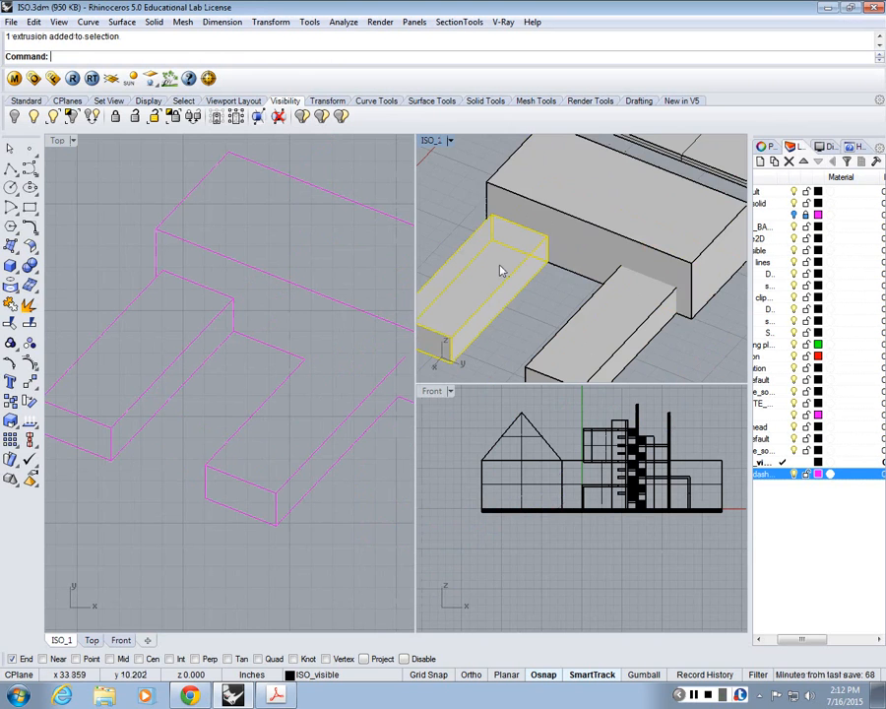
left_click(503, 276)
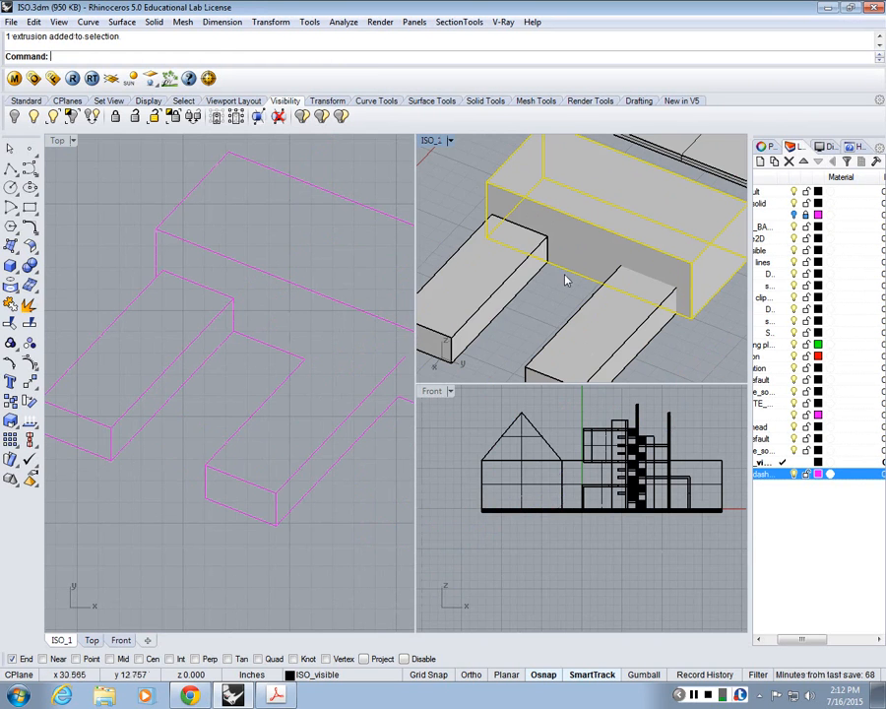
left_click(468, 350)
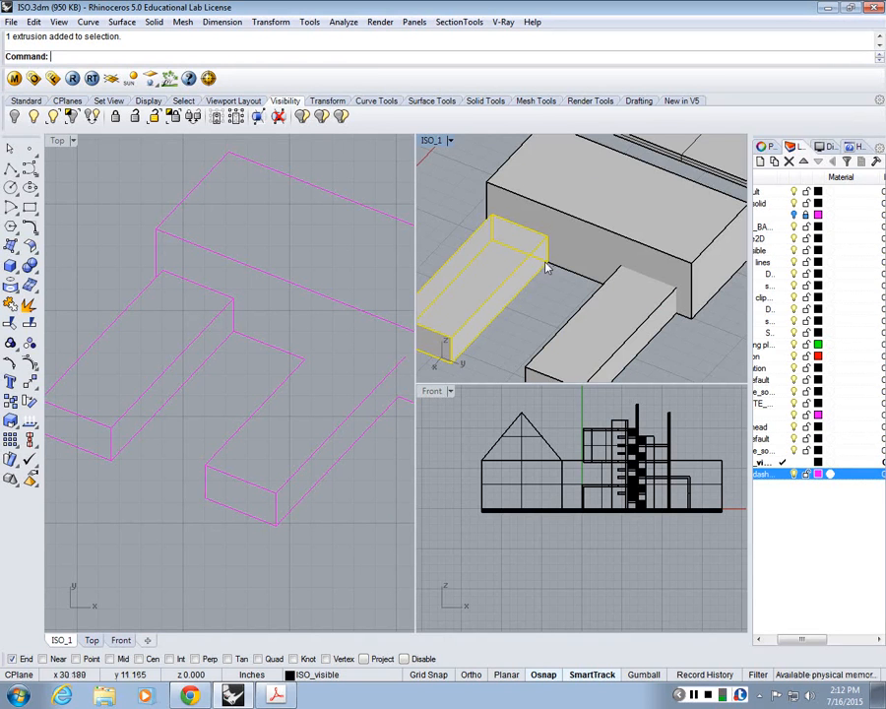
key("Escape")
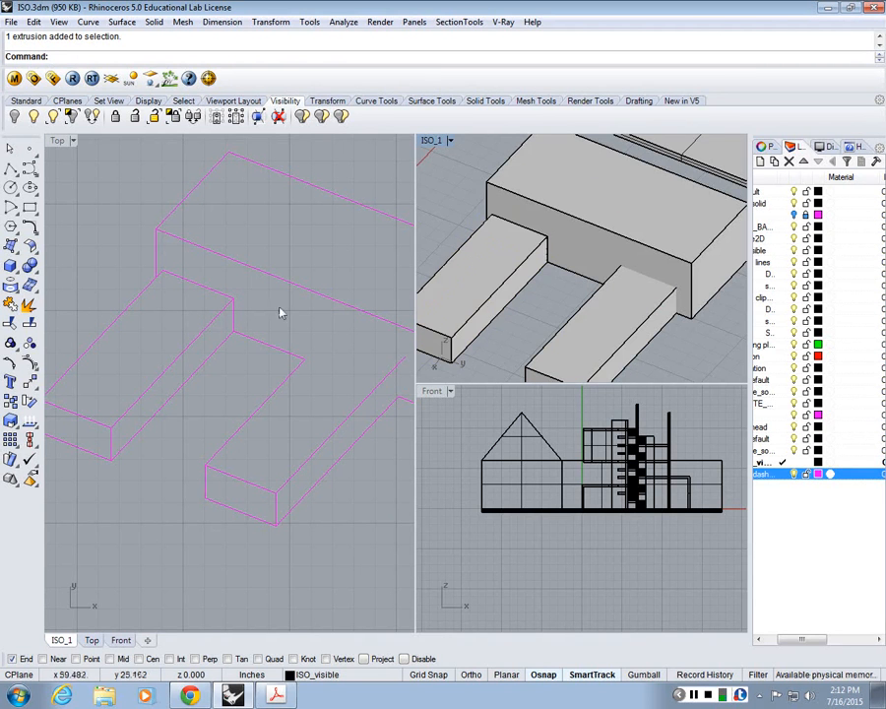
left_click(608, 335)
key("Escape")
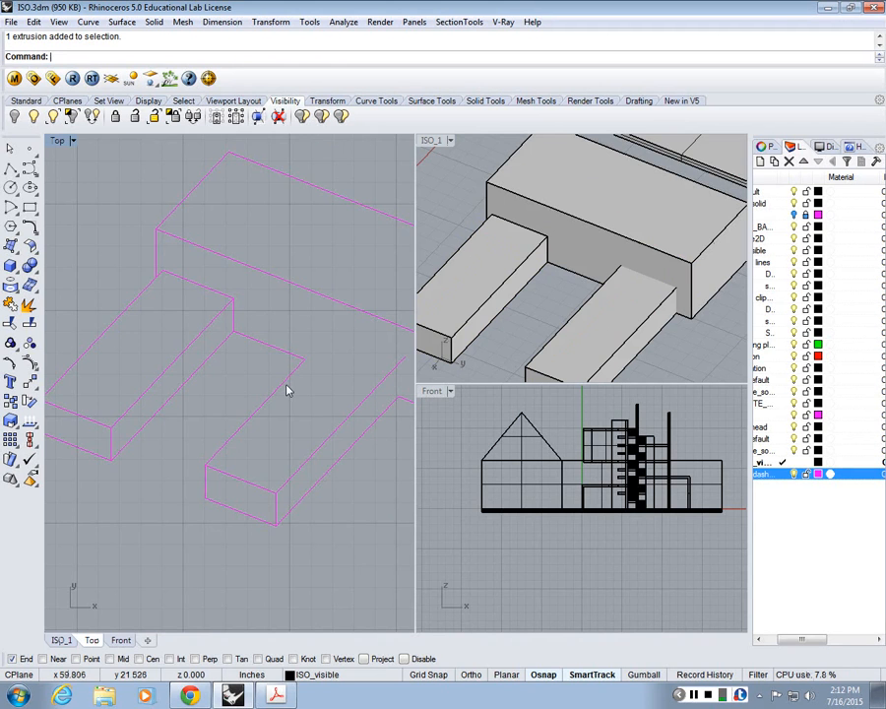
Step: Draw a vertical line up from the penetrating box's lower corner where it meets the large box in the 2D linework
scroll(280, 379, "up", 3)
scroll(271, 369, "down", 2)
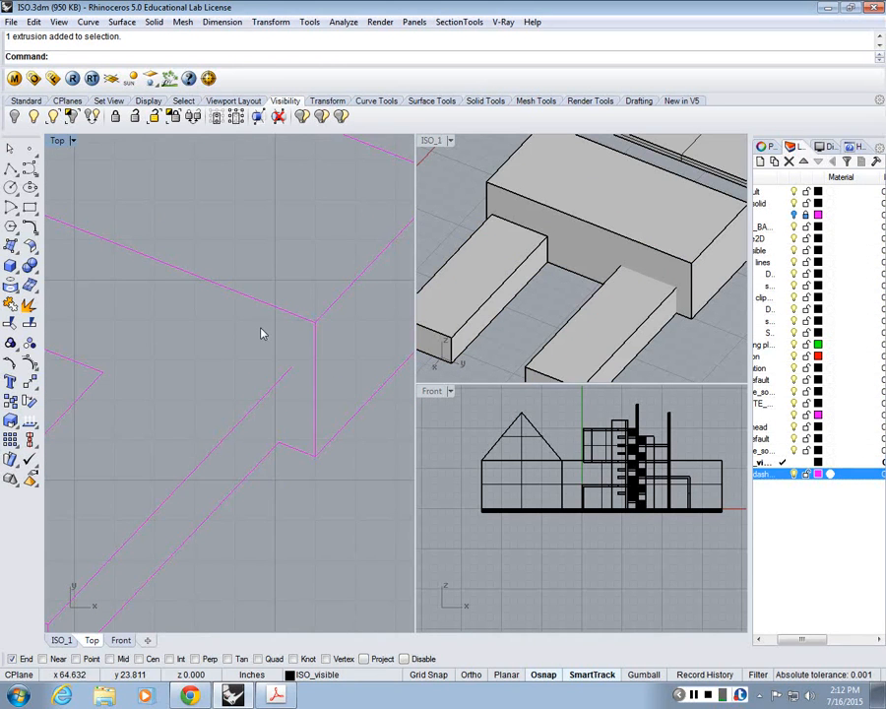
left_click(11, 169)
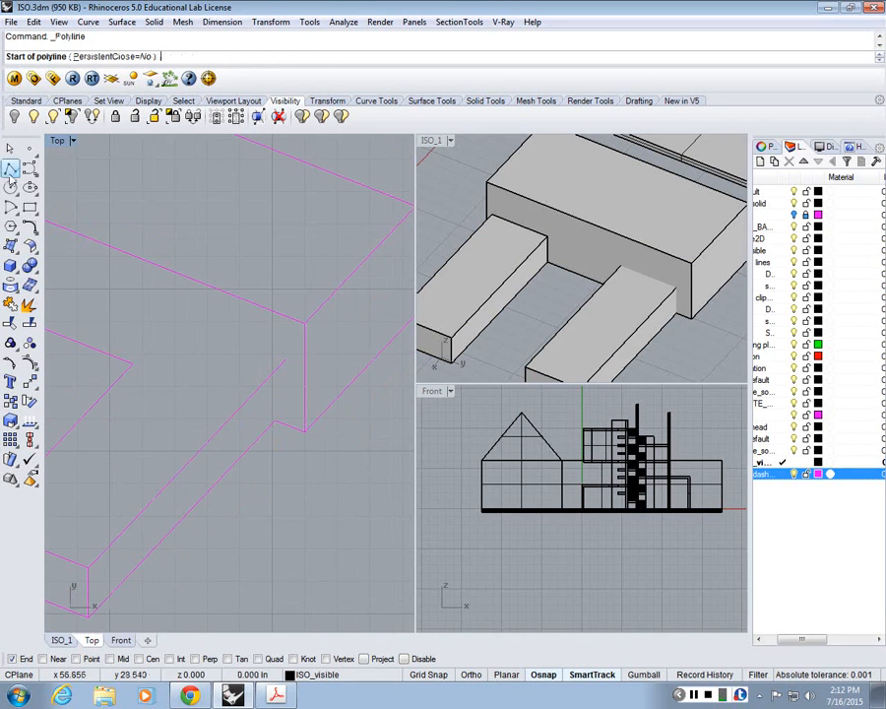
left_click(275, 422)
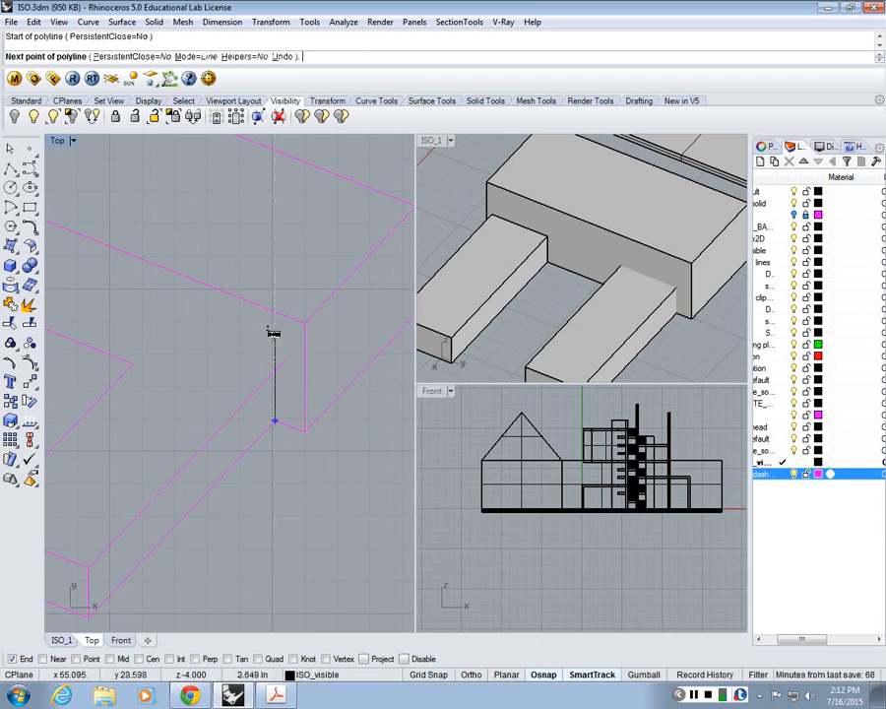
left_click(276, 335)
key("Return")
Step: Trim the new vertical line and the penetrating box's upper edge against each other so they meet at a corner
scroll(284, 385, "up", 4)
right_click_drag(284, 385, 348, 410)
type("tr")
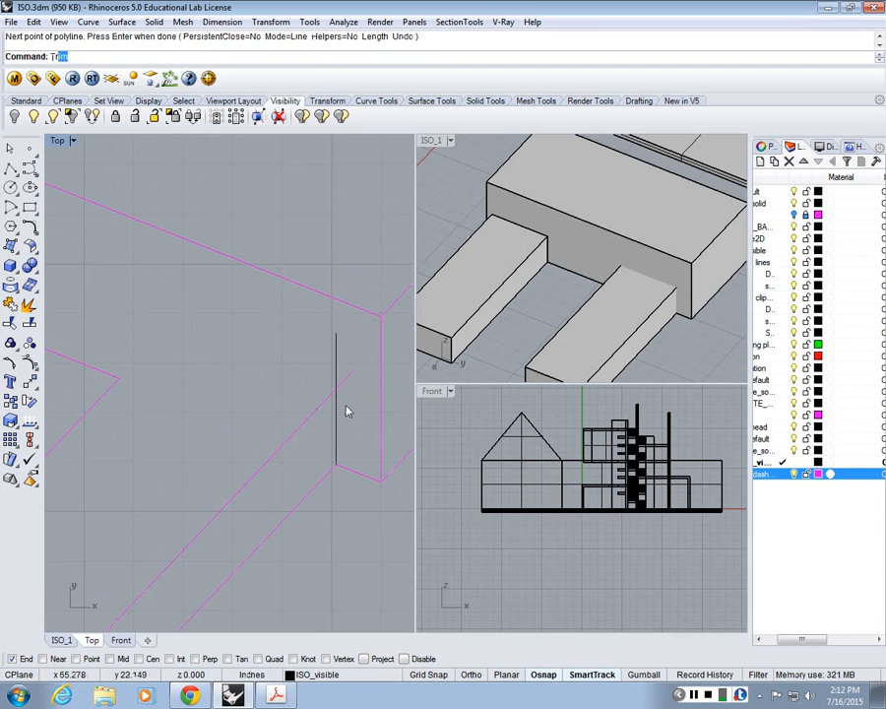
key("Return")
left_click_drag(349, 415, 287, 365)
key("Return")
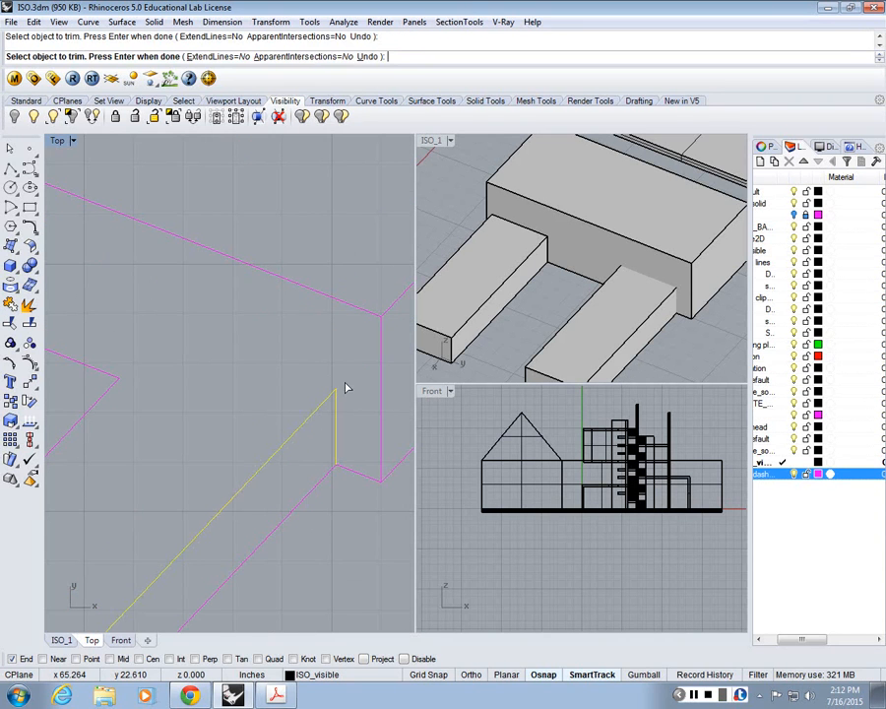
key("Return")
Step: Copy the large box's front top edge from its corner to the trimmed corner of the penetrating box
type("copy")
key("Return")
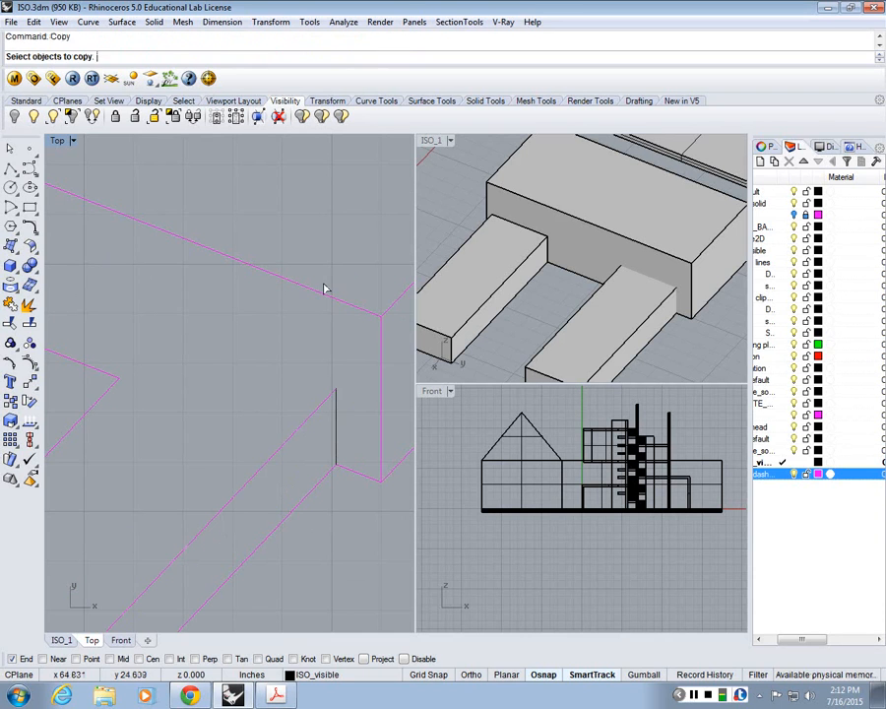
left_click(352, 309)
key("Return")
left_click(380, 316)
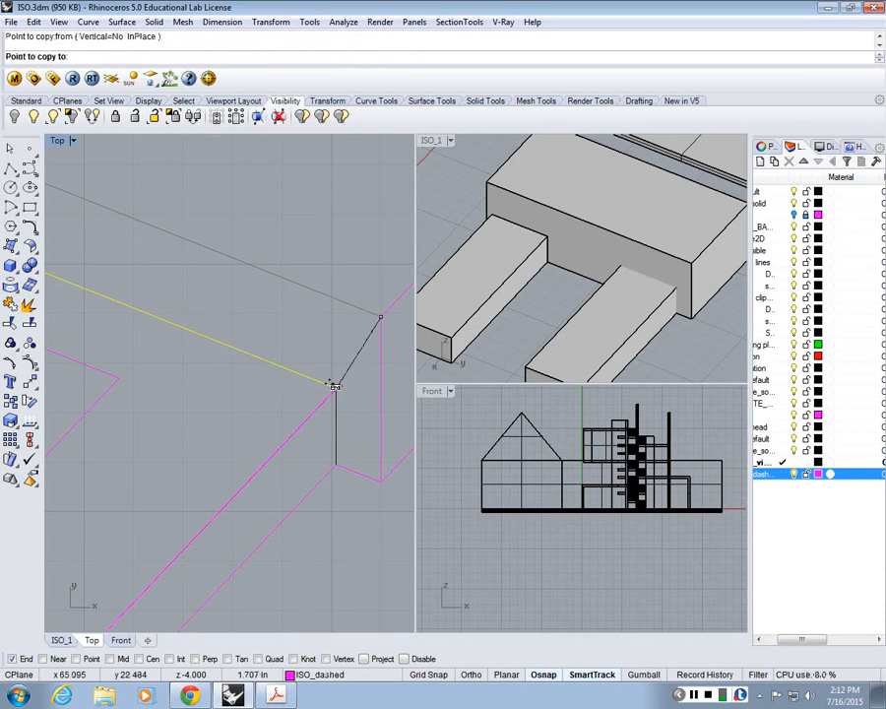
left_click(335, 388)
key("Return")
Step: Try joining the copied edge to the penetrating box's other long top edge with a radius 0 fillet, and undo back through the trim
scroll(146, 344, "down", 6)
right_click_drag(162, 341, 266, 332)
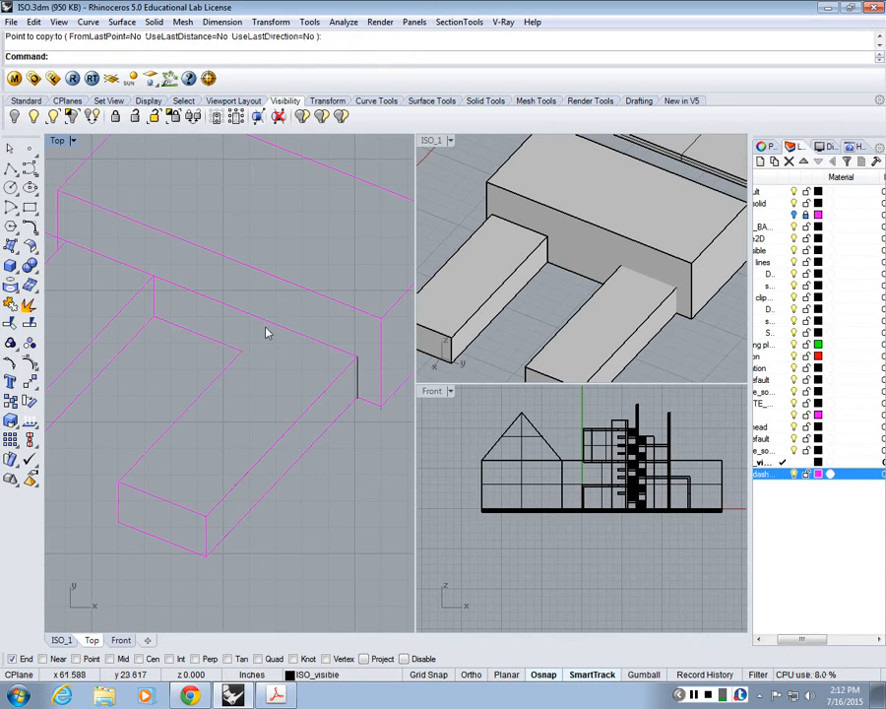
type("fillet")
key("Return")
left_click(189, 408)
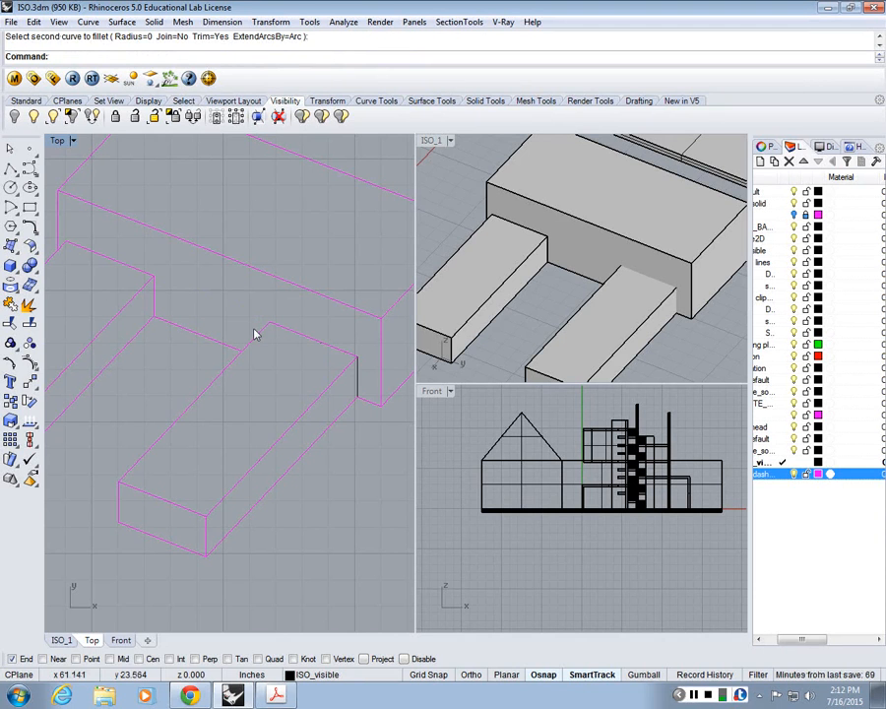
key("ctrl+z")
key("ctrl+z")
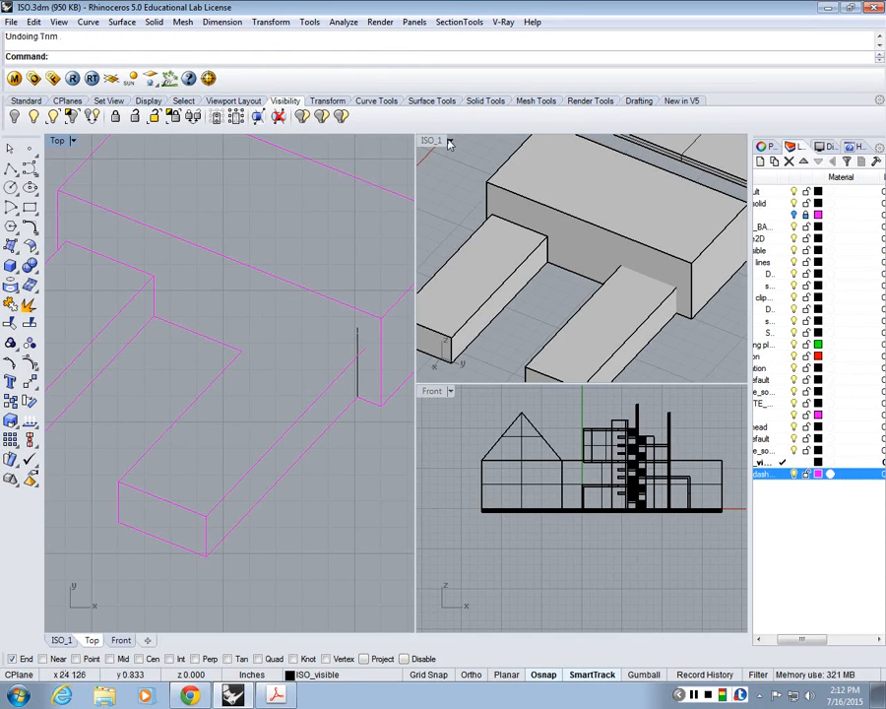
Step: Create intersection curves between the large box and the penetrating box in the maximized ISO_1 view with Intersect
double_click(449, 142)
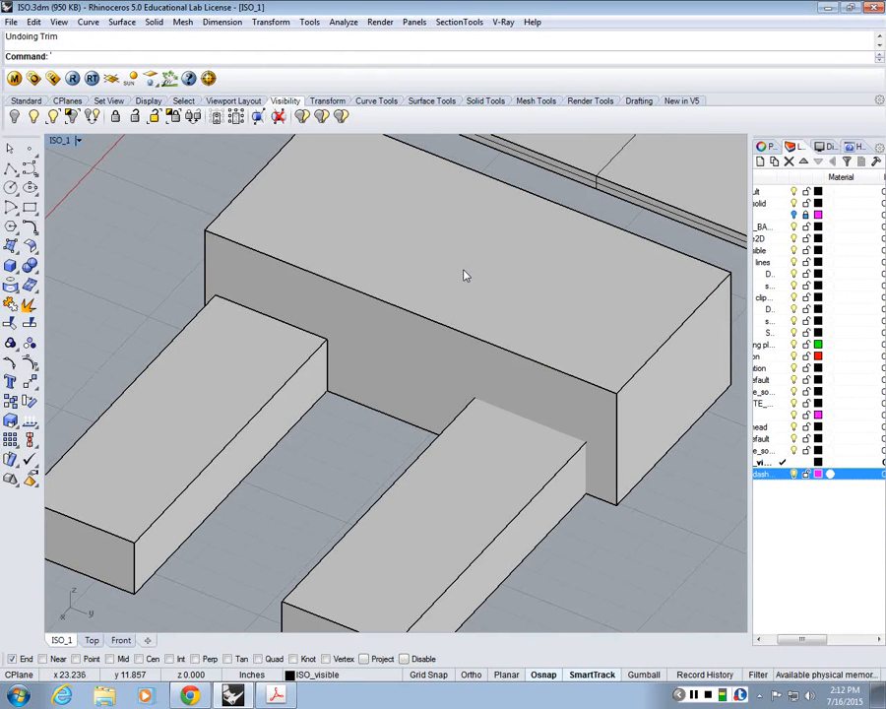
type("inte")
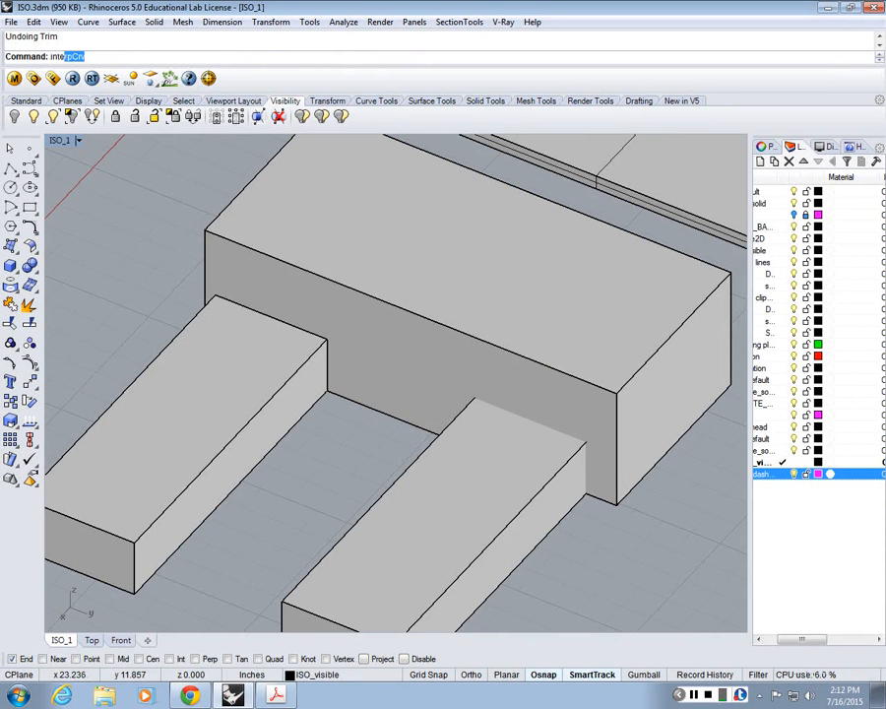
type("rsect")
key("Return")
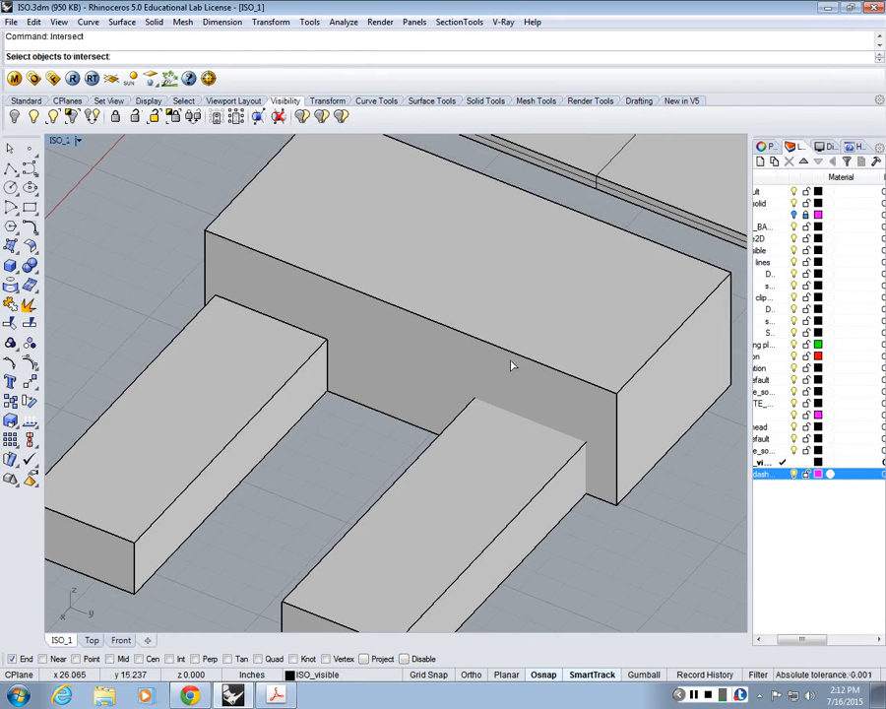
left_click_drag(511, 366, 592, 398)
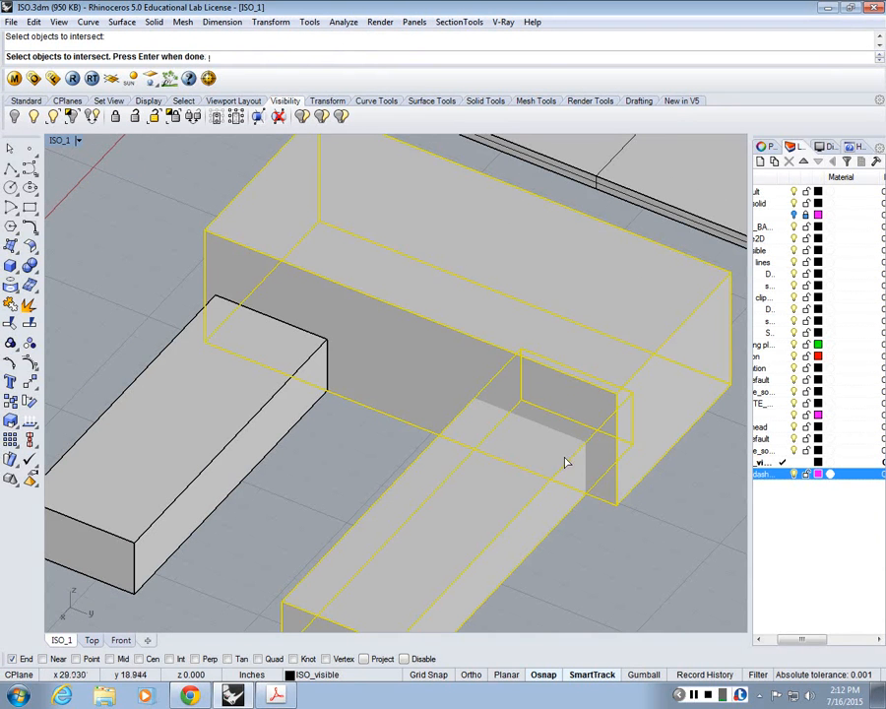
key("Return")
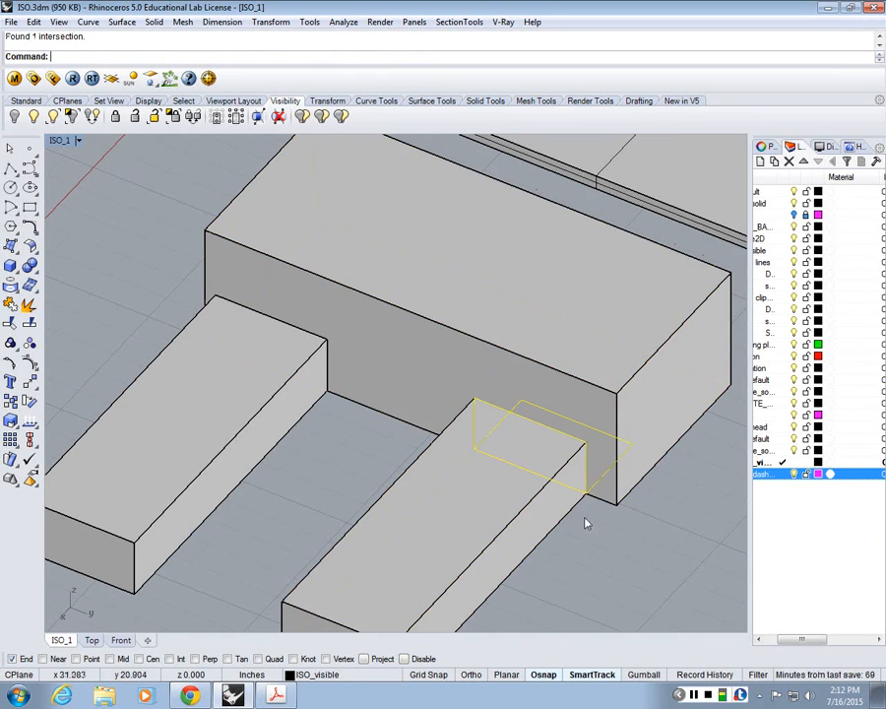
left_click(583, 573)
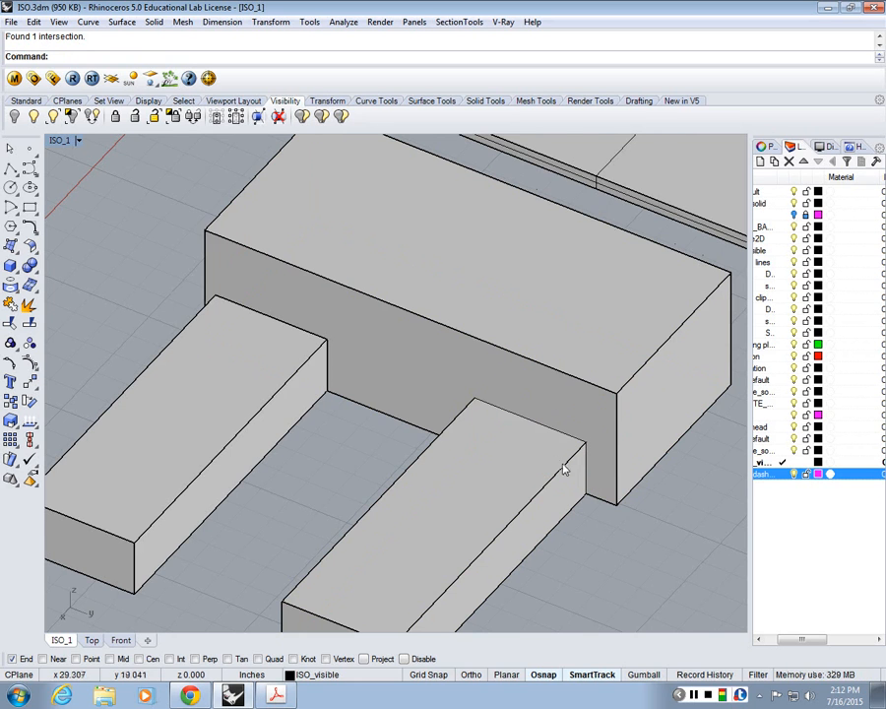
Step: Generate a new 2D drawing of the boxes and intersection curves from the current view with Make2D, with visible lines on ISO_dashed
scroll(564, 471, "down", 3)
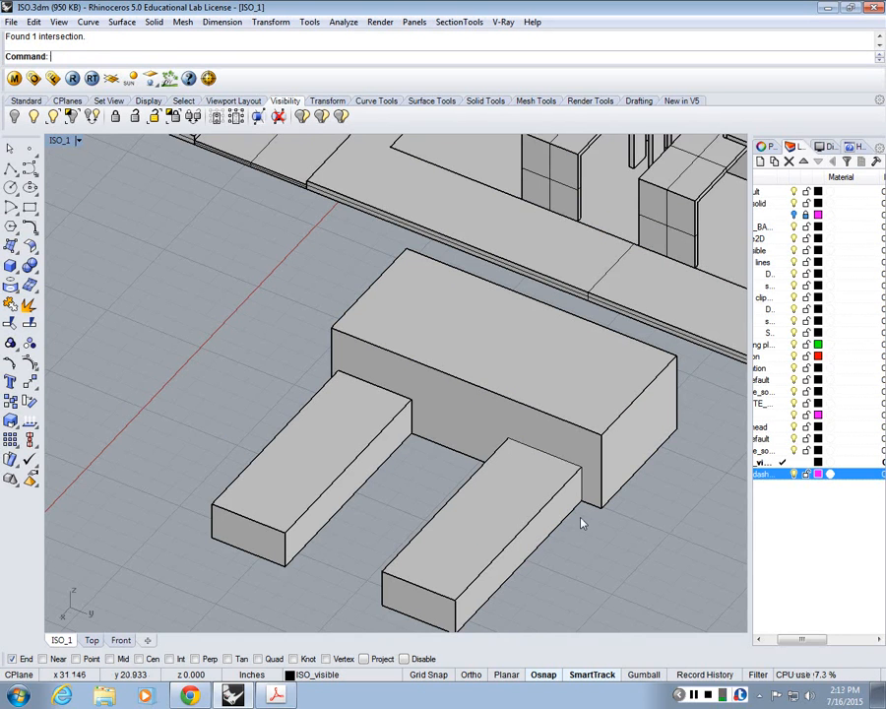
type("Make2D")
key("Return")
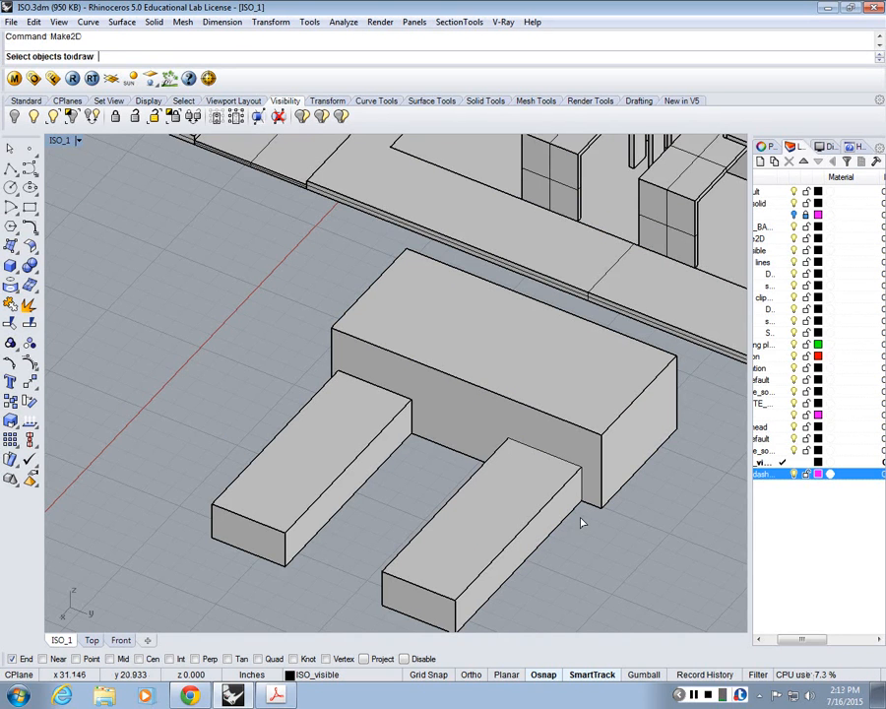
left_click_drag(610, 544, 338, 404)
key("Return")
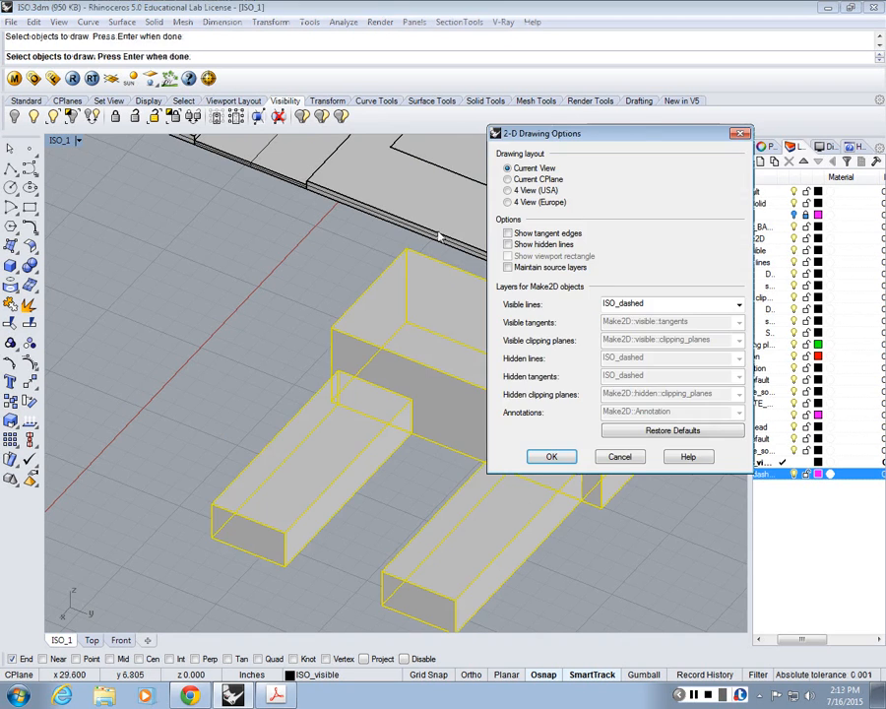
key("Return")
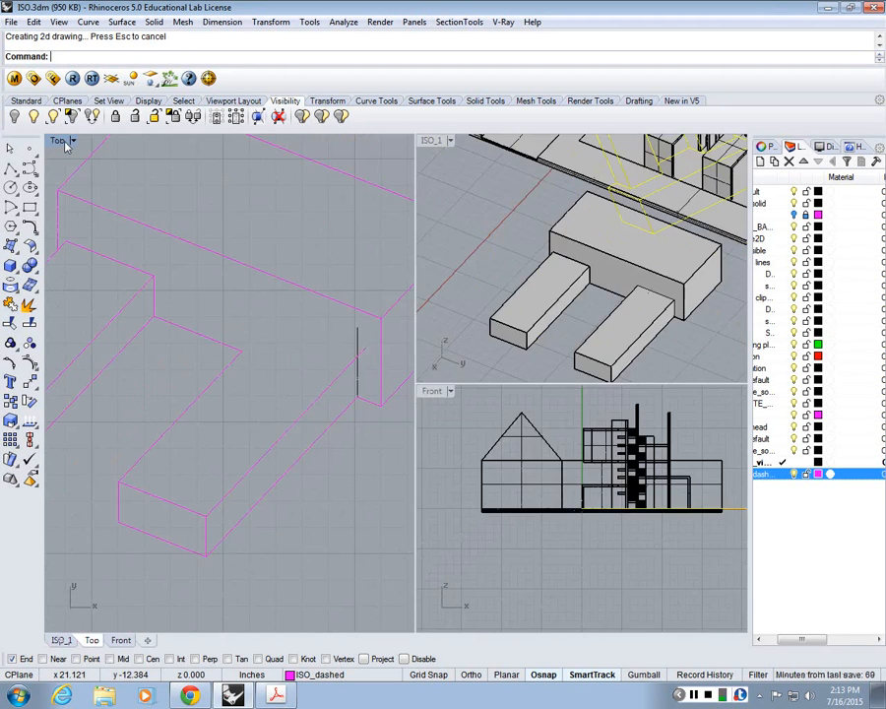
Step: Move the new 2D linework off the building plan to the empty area above the earlier box linework in the Top view
type("m")
key("Return")
left_click(174, 332)
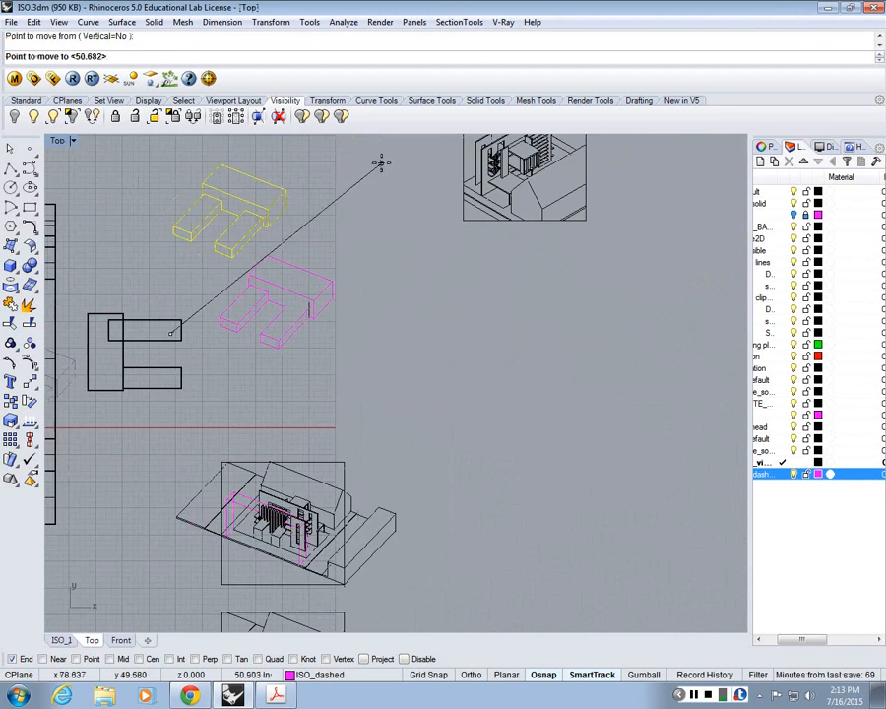
left_click(381, 165)
key("Escape")
Step: Compare the new 2D linework with the earlier version where the penetrating box meets the large box
scroll(253, 225, "up", 18)
mouse_move(333, 248)
right_mouse_down()
mouse_move(370, 265)
mouse_move(494, 404)
right_mouse_up()
scroll(494, 404, "down", 2)
scroll(346, 291, "up", 2)
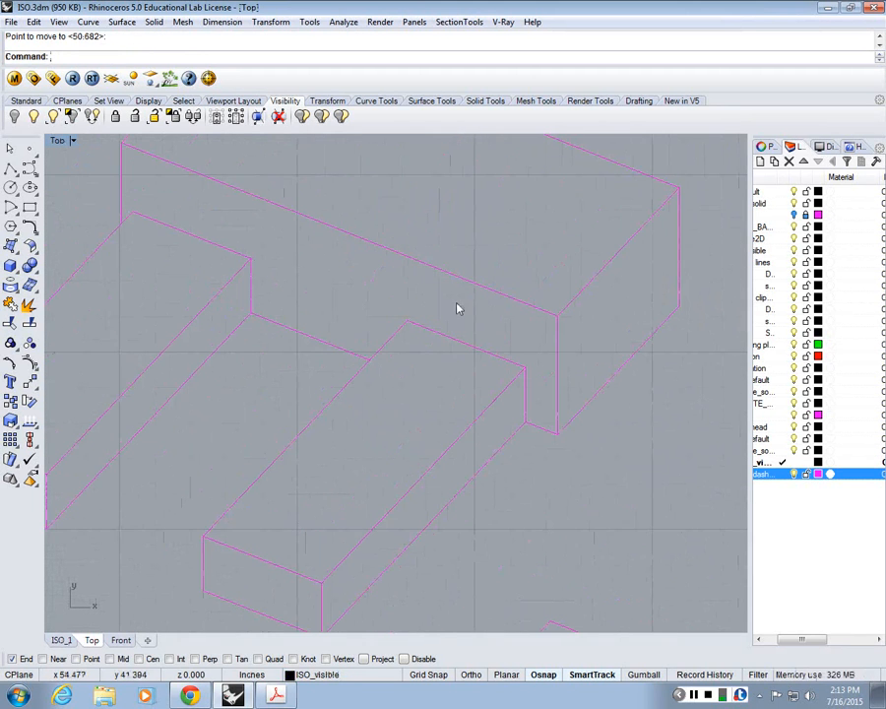
scroll(473, 326, "down", 6)
scroll(481, 333, "down", 4)
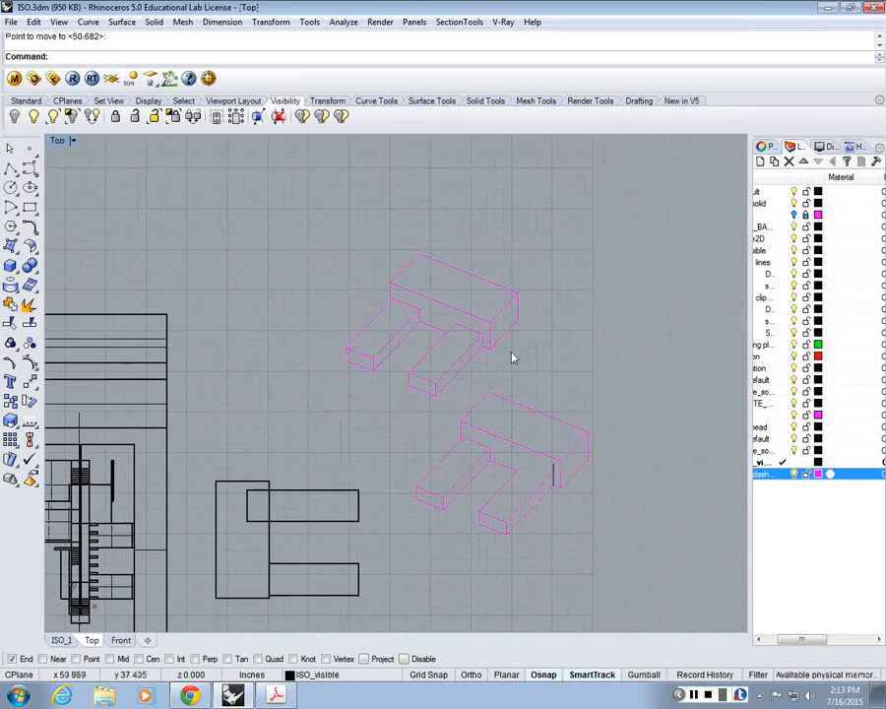
scroll(501, 348, "up", 1)
scroll(479, 382, "up", 1)
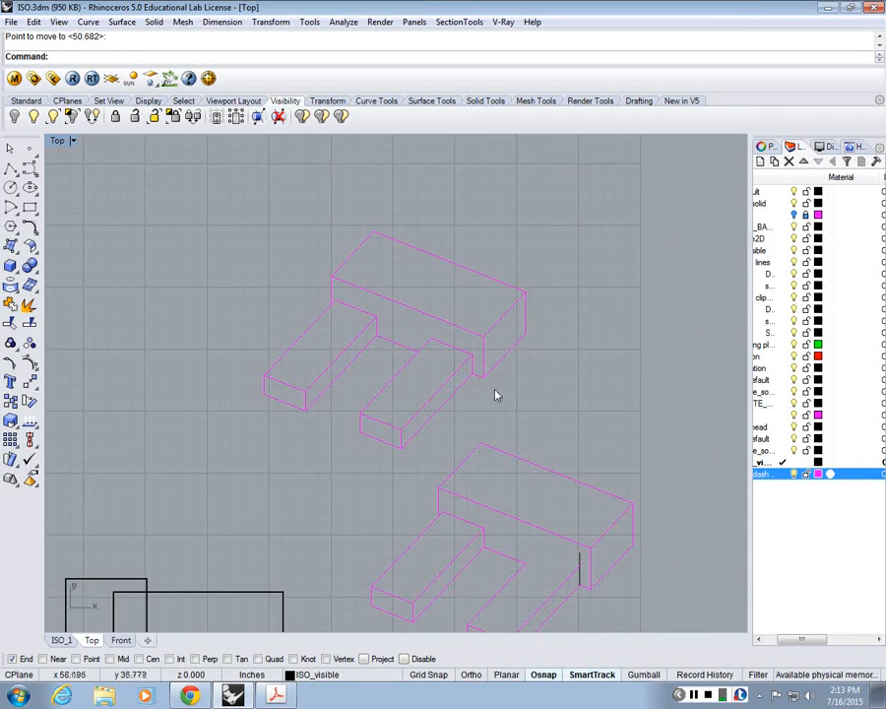
scroll(439, 303, "up", 4)
scroll(508, 408, "down", 4)
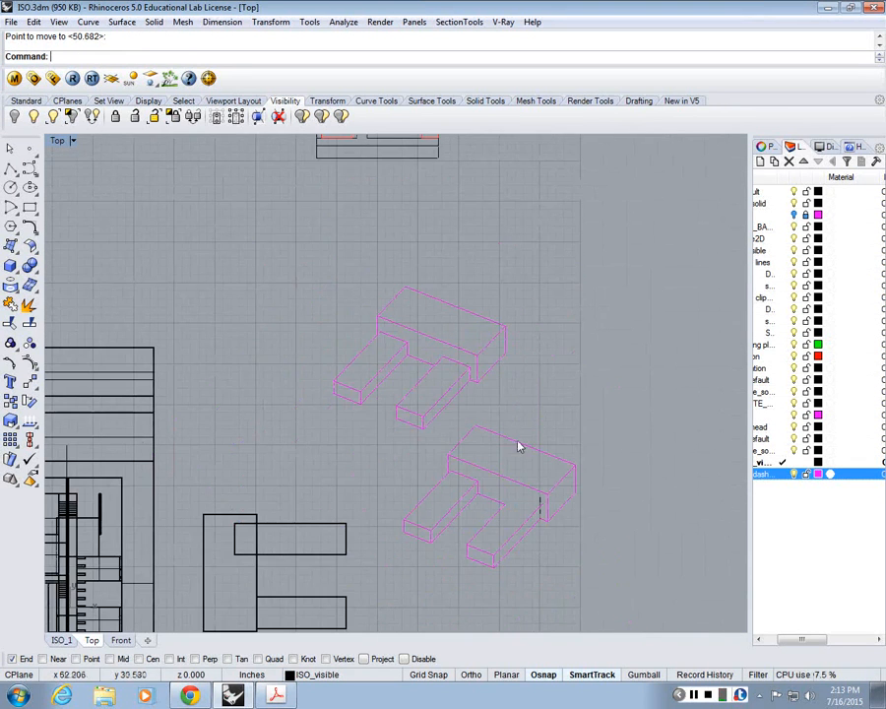
scroll(531, 514, "up", 2)
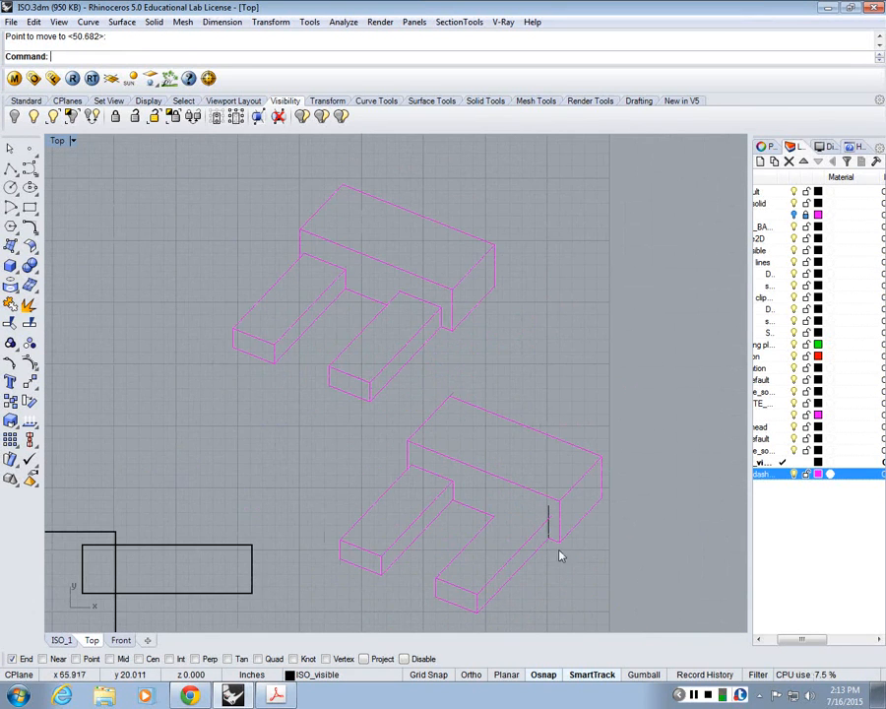
scroll(550, 571, "up", 2)
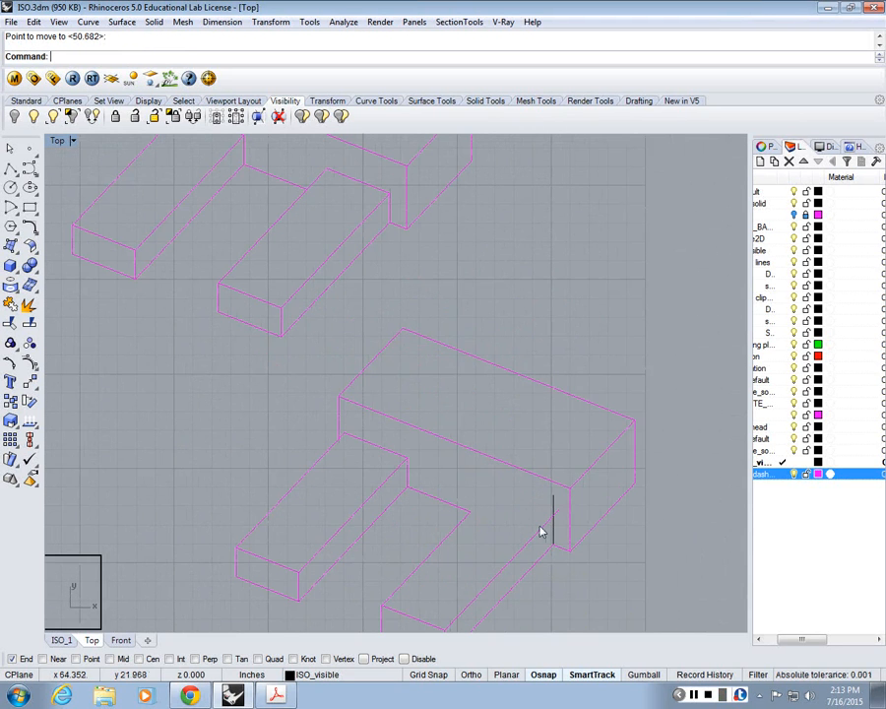
scroll(481, 379, "down", 3)
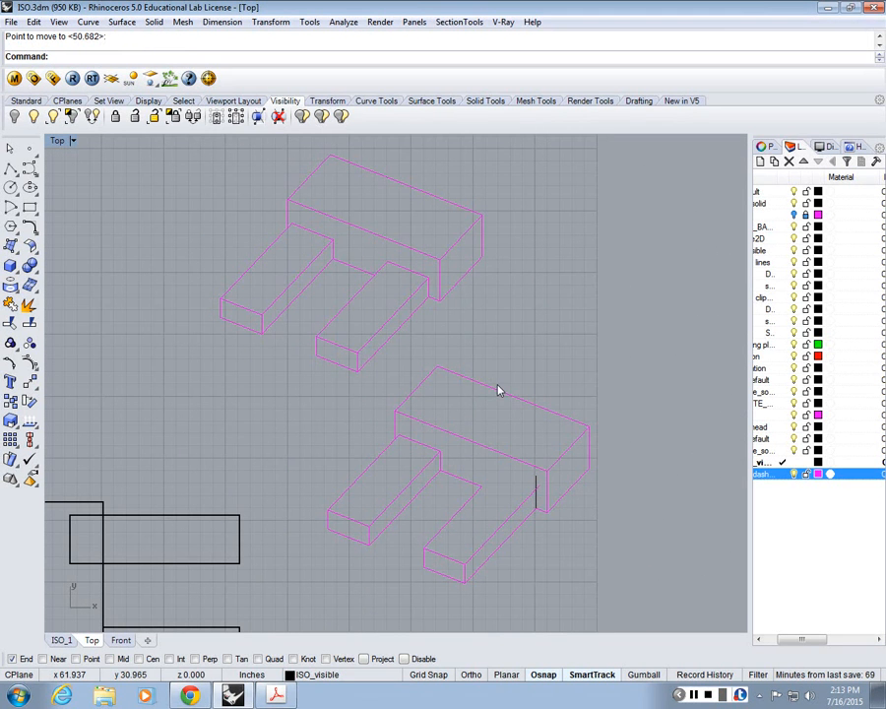
Step: Delete both sets of 2D box linework beside the test boxes in the Top view
left_click_drag(612, 566, 307, 158)
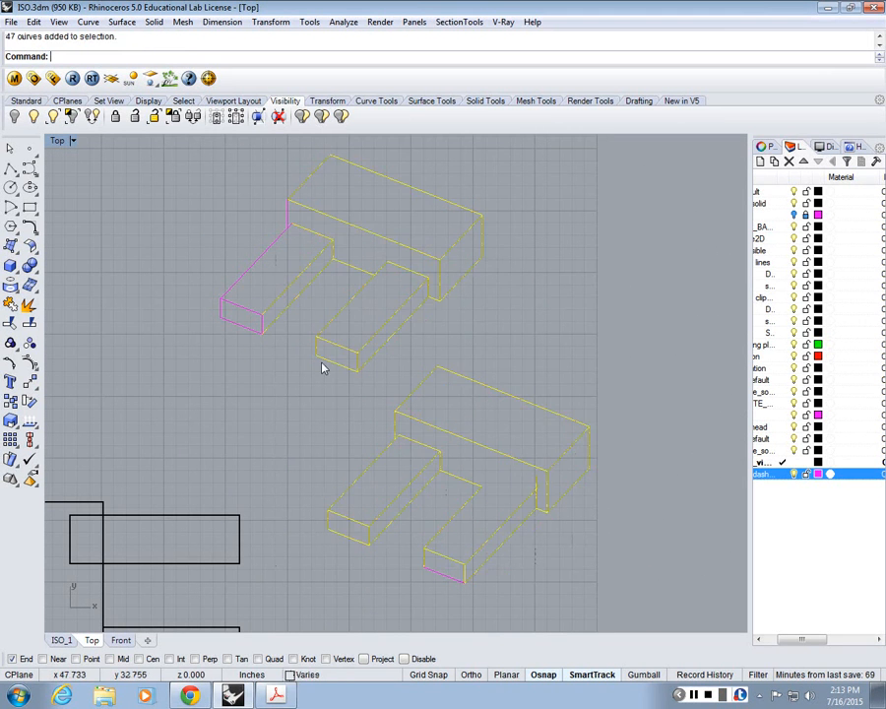
key("Delete")
scroll(425, 418, "down", 5)
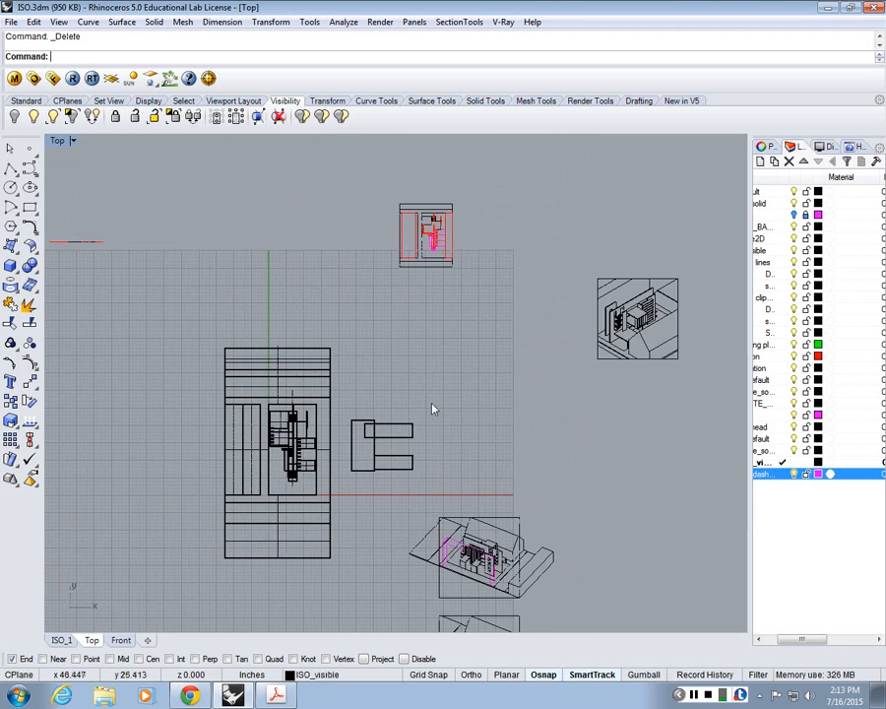
Step: Look over the framed isometric drawings in the Top view and return to the multi-viewport layout
scroll(453, 459, "up", 8)
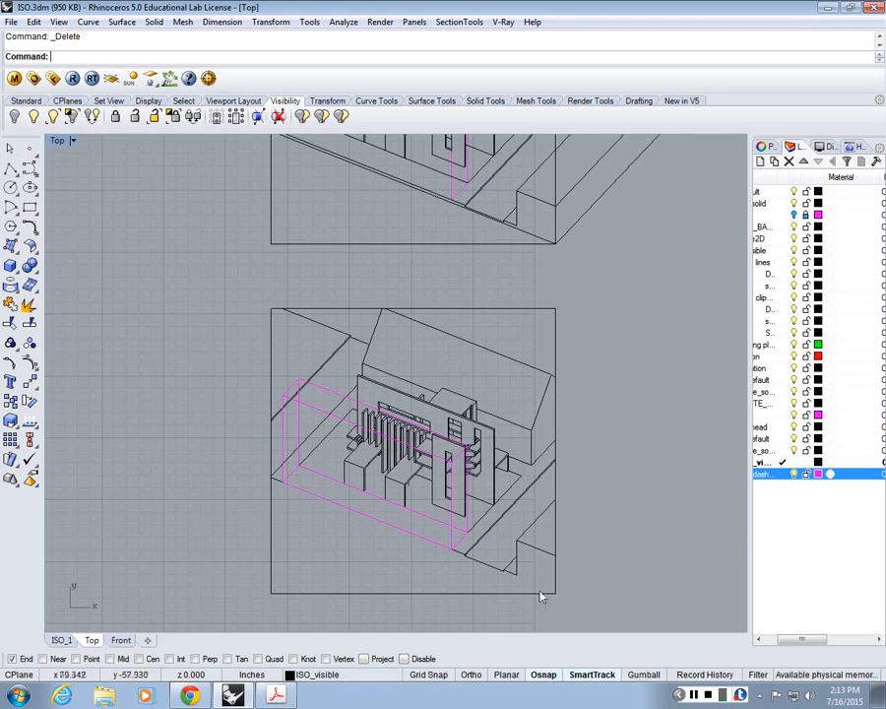
left_click(696, 701)
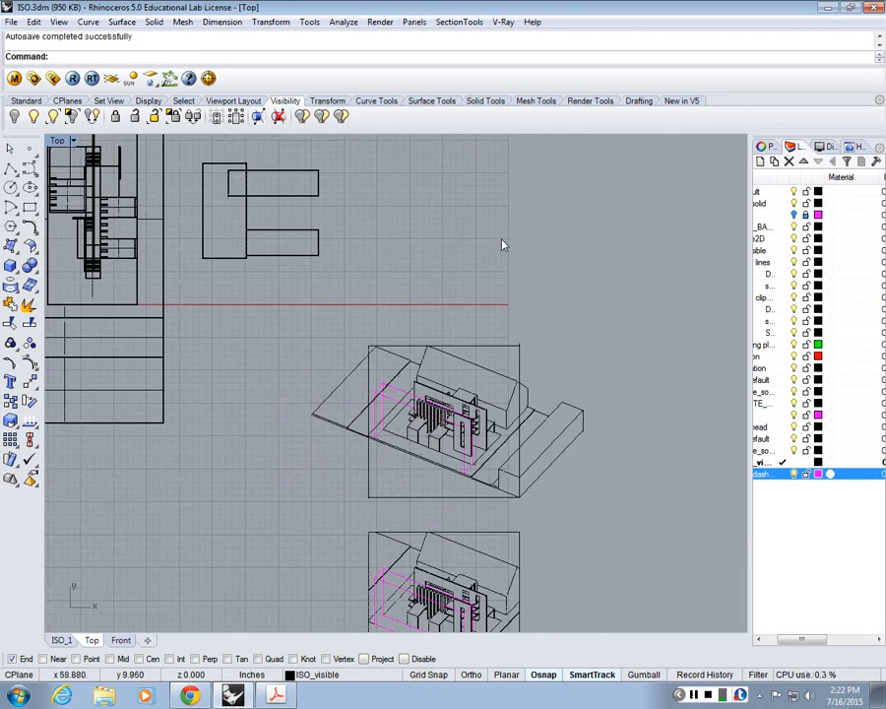
scroll(214, 164, "down", 5)
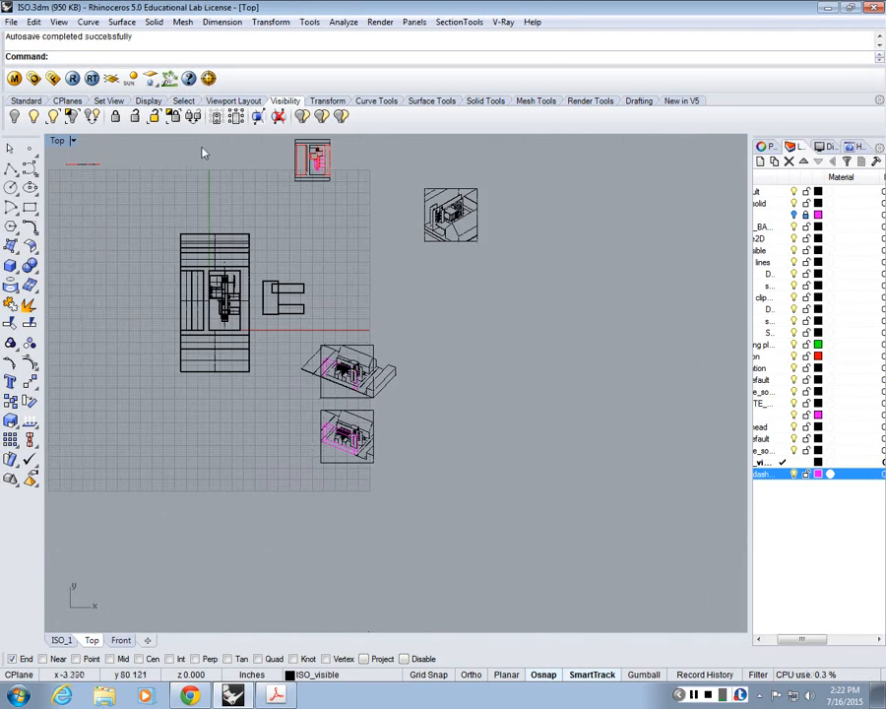
scroll(204, 152, "up", 6)
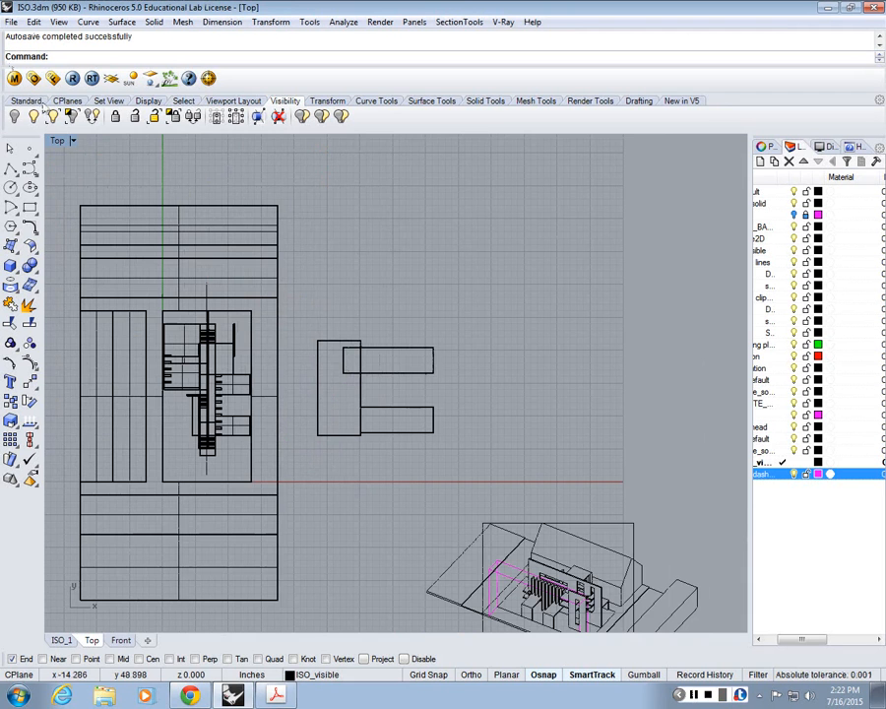
double_click(61, 147)
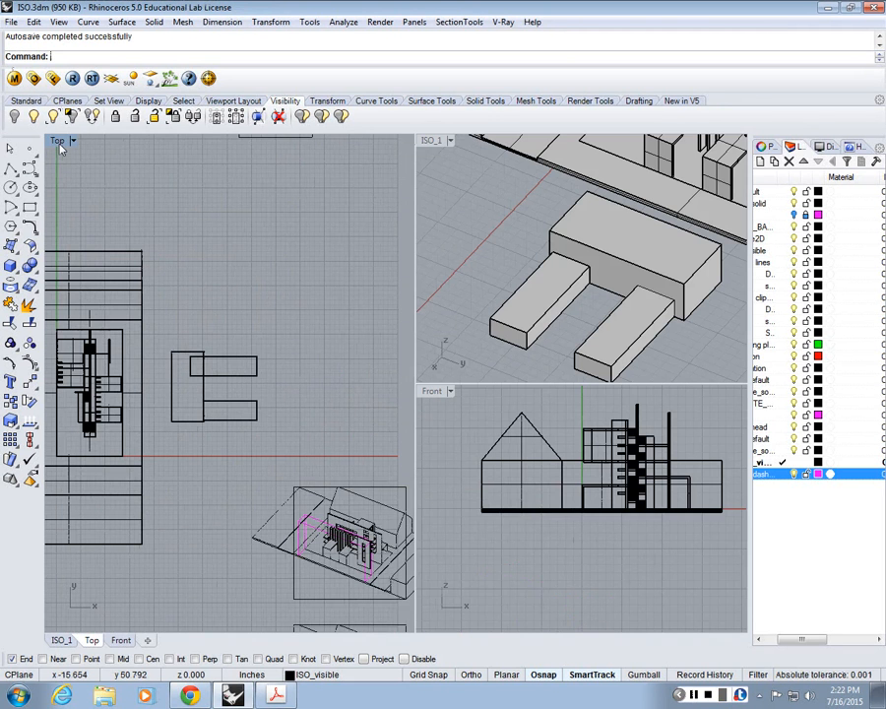
Step: Delete the intersection curves where the penetrating box meets the large box in the maximized ISO_1 view
double_click(431, 141)
left_click(428, 145)
left_click(484, 460)
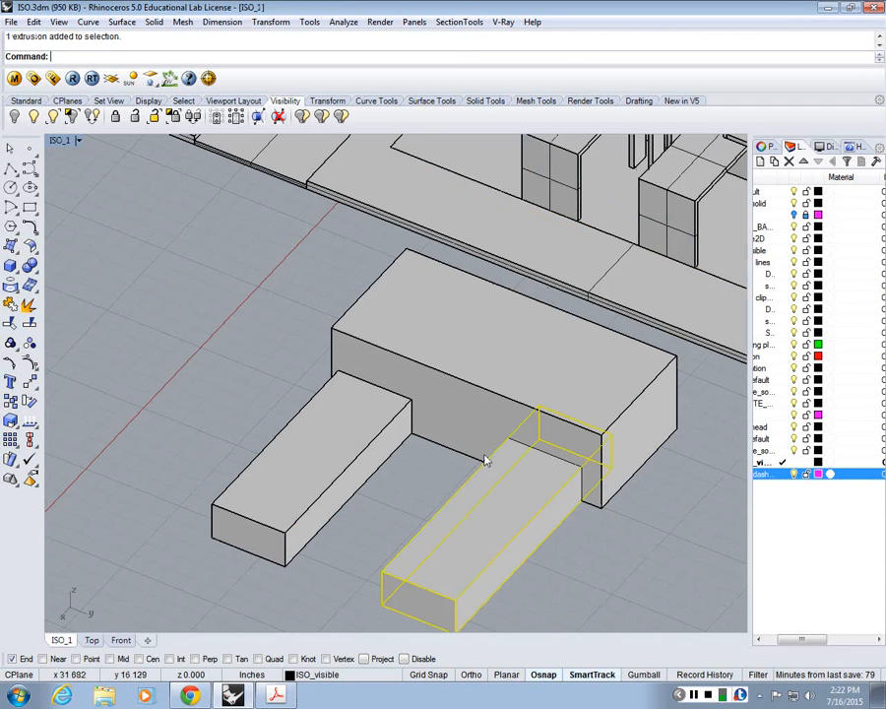
left_click(558, 617)
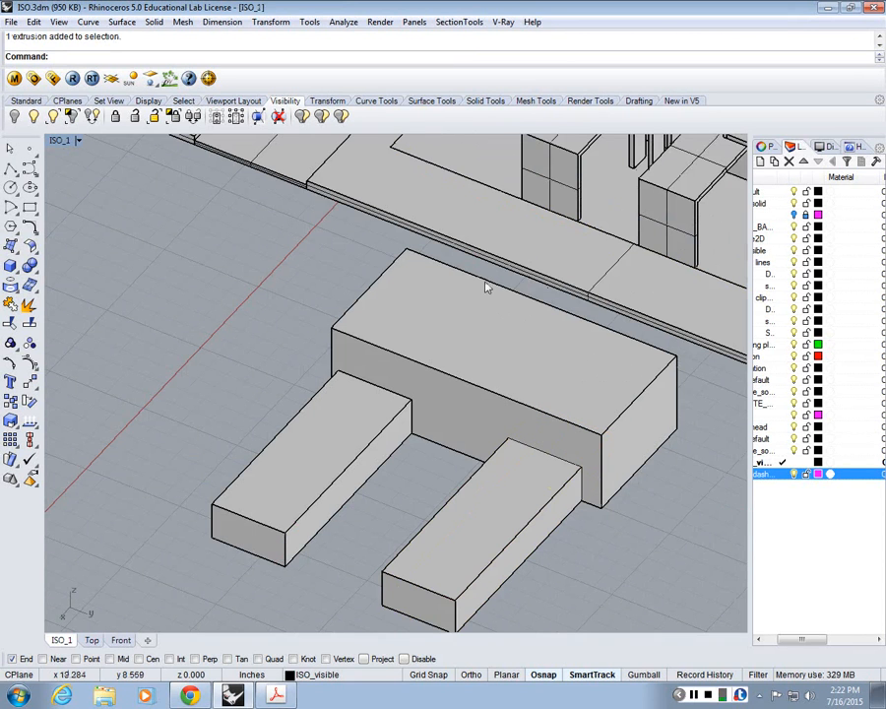
key("Delete")
Step: Highlight each test box in turn to compare how the two small boxes meet the large box
scroll(589, 480, "up", 3)
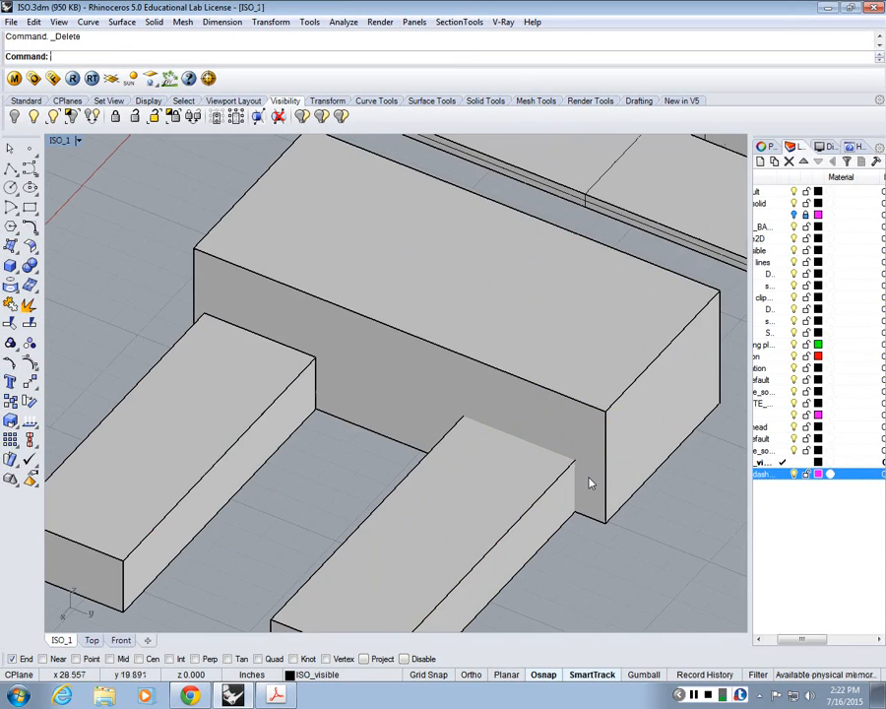
left_click(516, 463)
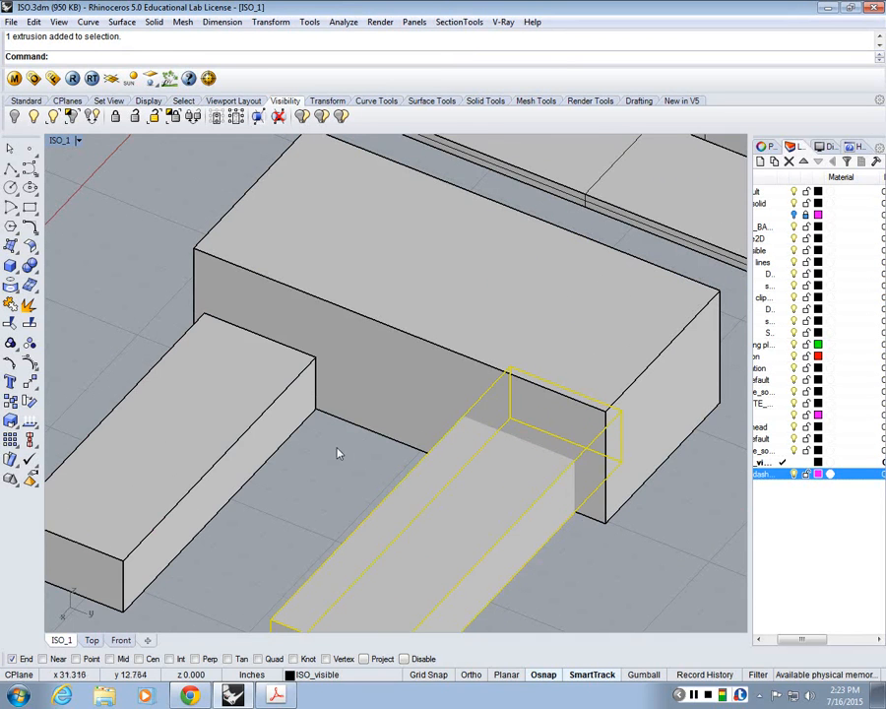
left_click(231, 361)
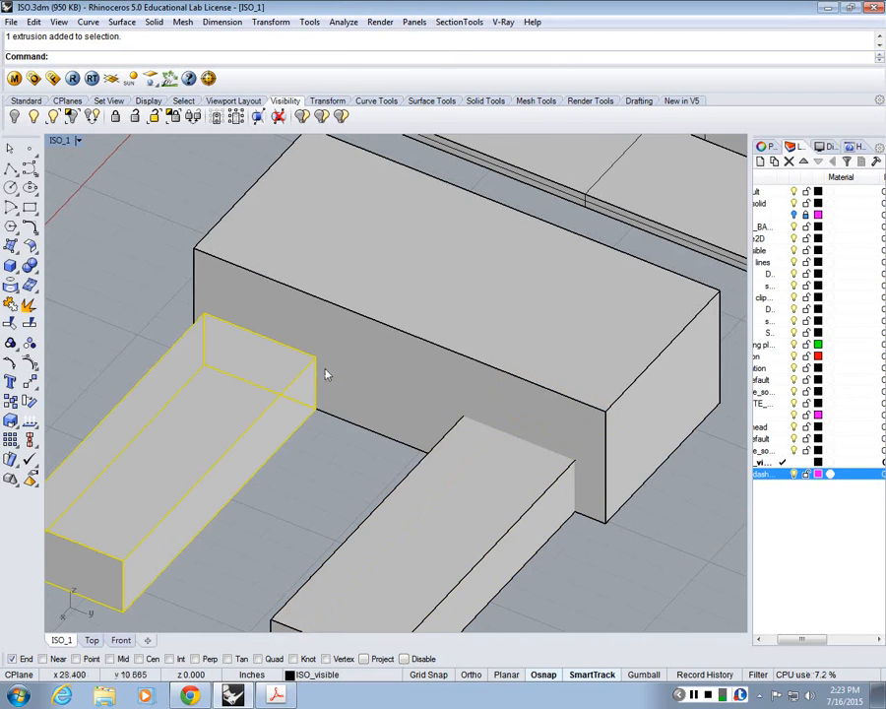
left_click(435, 446)
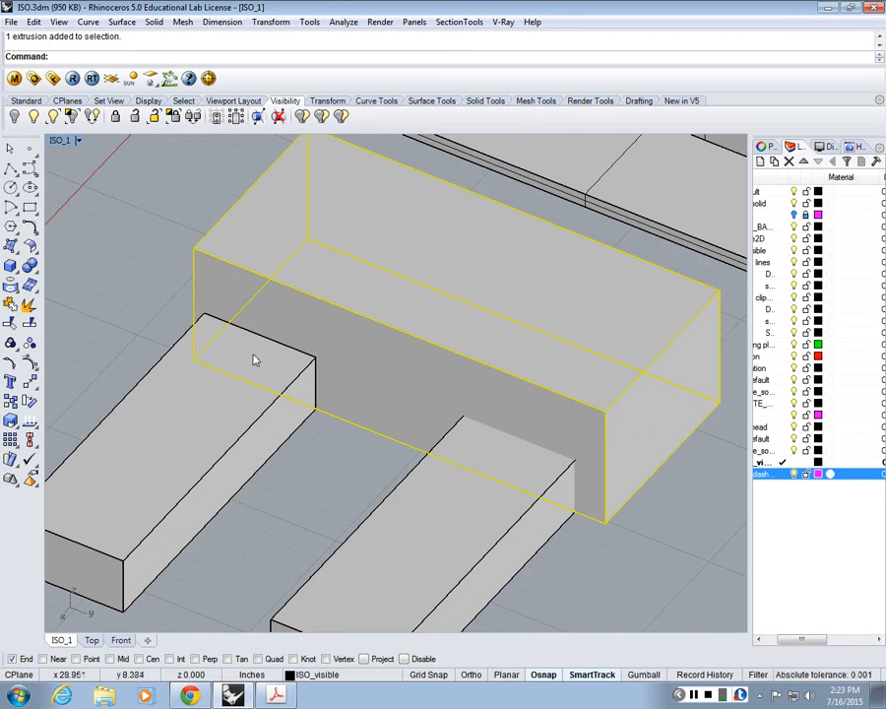
left_click(501, 434)
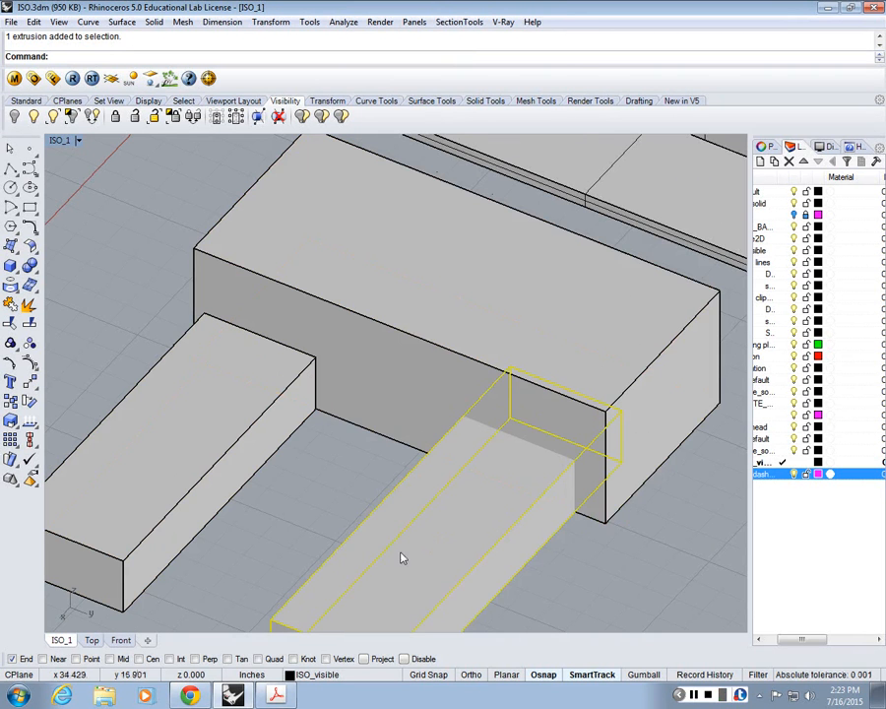
Step: Run Make2D on the three test boxes from the current view with visible lines on the ISO_dashed layer
scroll(635, 382, "down", 3)
left_click(662, 591)
type("M")
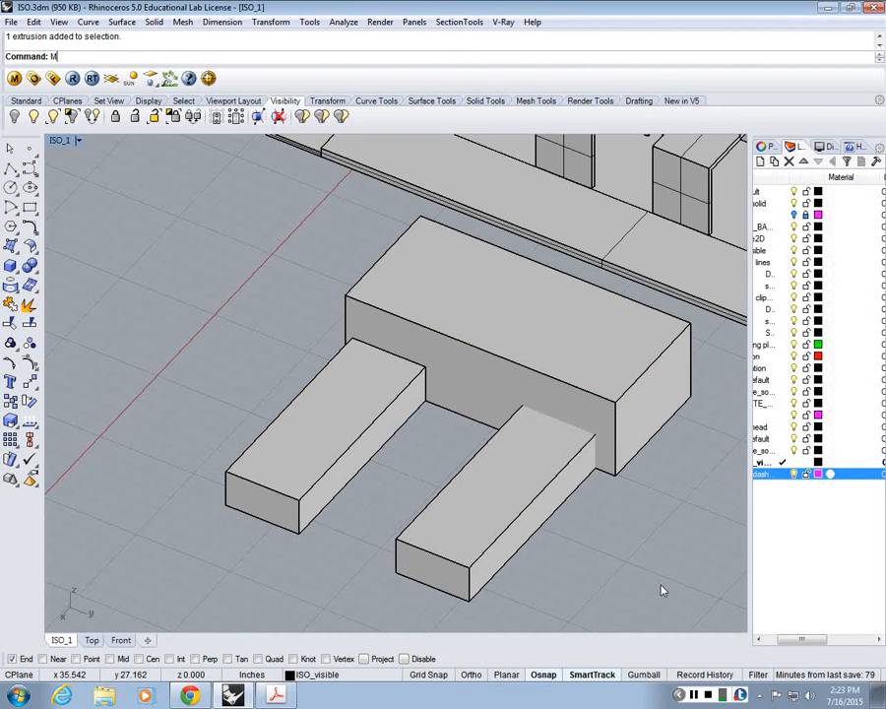
type("ake2D")
key("Return")
left_click_drag(662, 591, 429, 439)
key("Return")
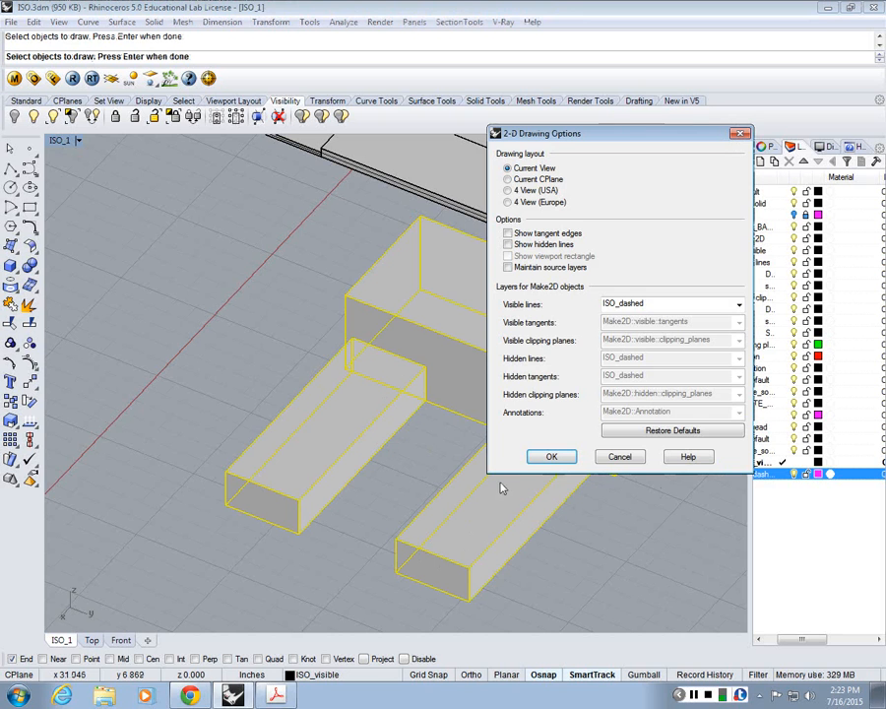
left_click(554, 457)
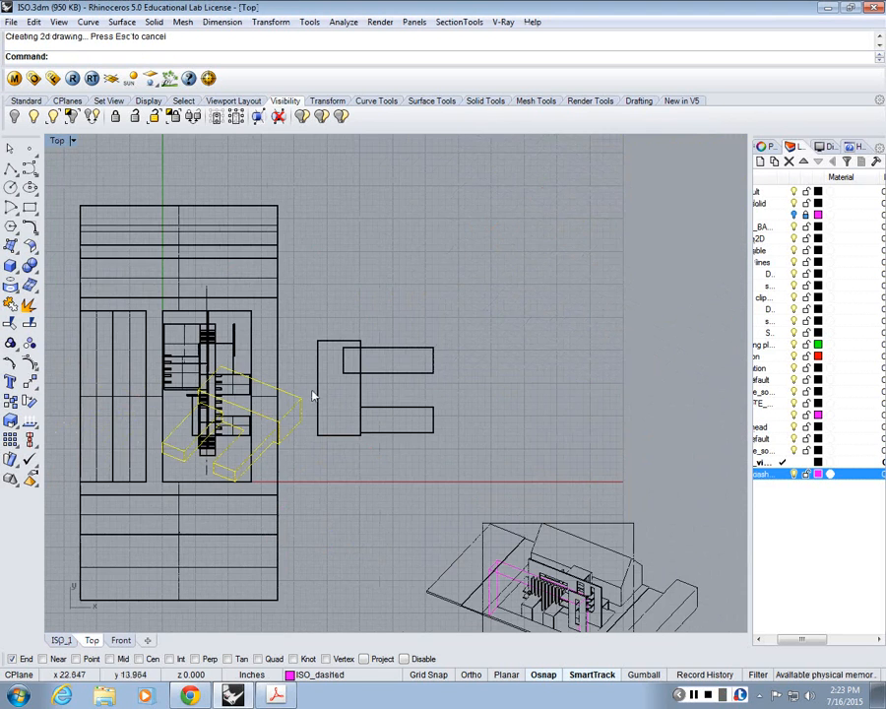
Step: Move the new 2D box linework off the building plan to the empty area above the test boxes
type("m")
key("Return")
left_click(301, 397)
left_click(588, 196)
key("Escape")
Step: Copy the large box's front vertical edge to the corner where the penetrating box's lower edge meets the large box's base
scroll(557, 211, "up", 6)
right_click_drag(557, 211, 522, 374)
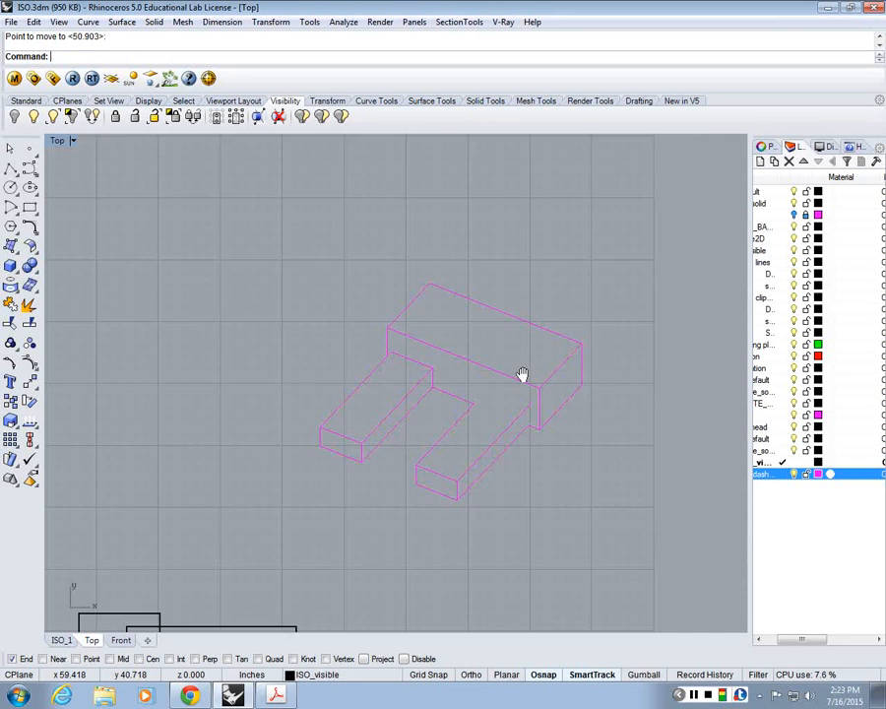
scroll(517, 384, "up", 2)
scroll(527, 413, "up", 4)
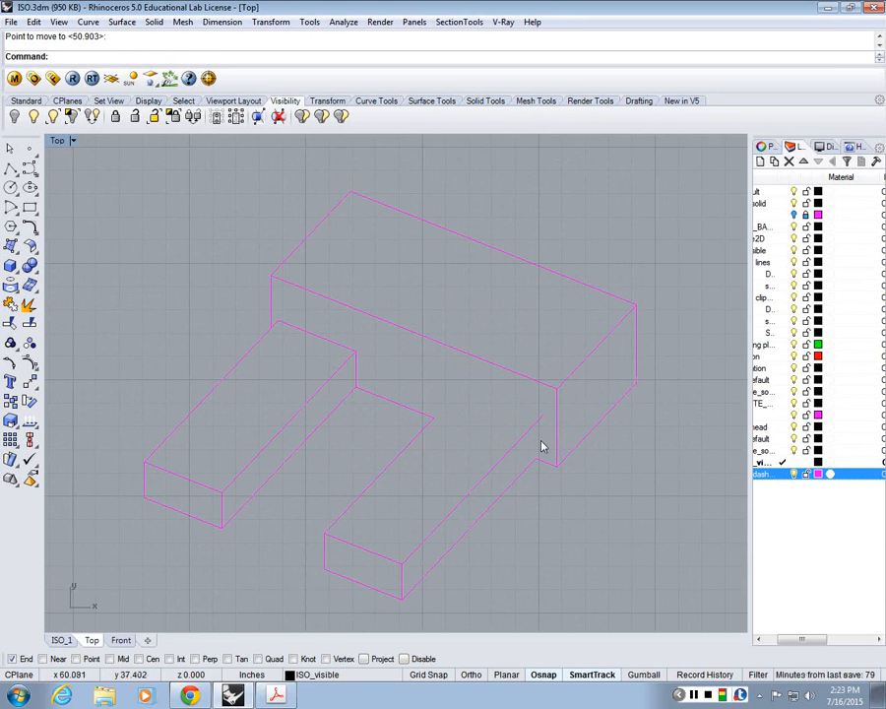
type("copy")
key("Return")
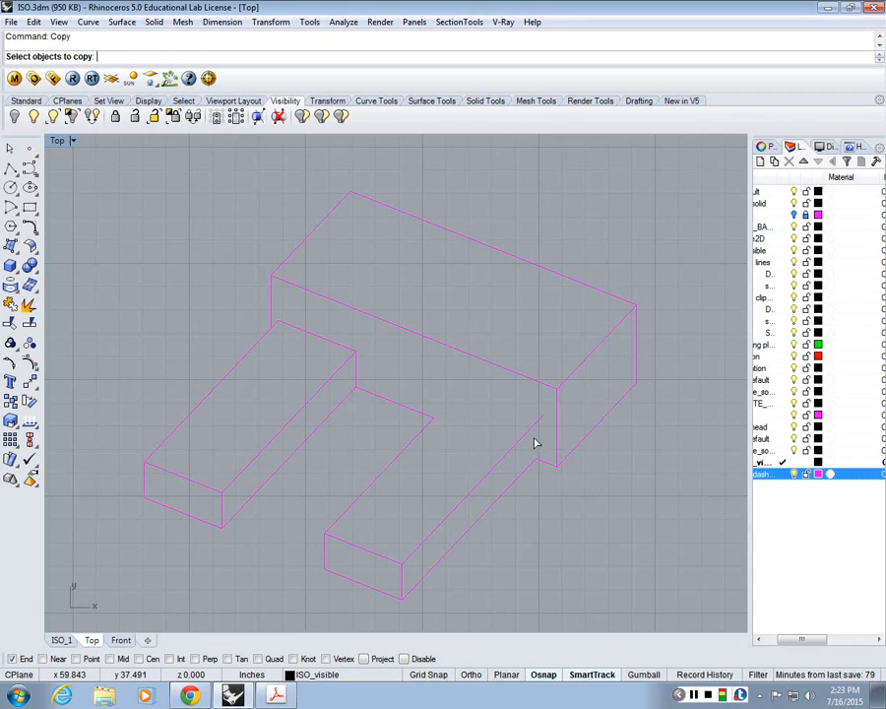
scroll(534, 443, "up", 4)
left_click(559, 421)
scroll(578, 434, "down", 4)
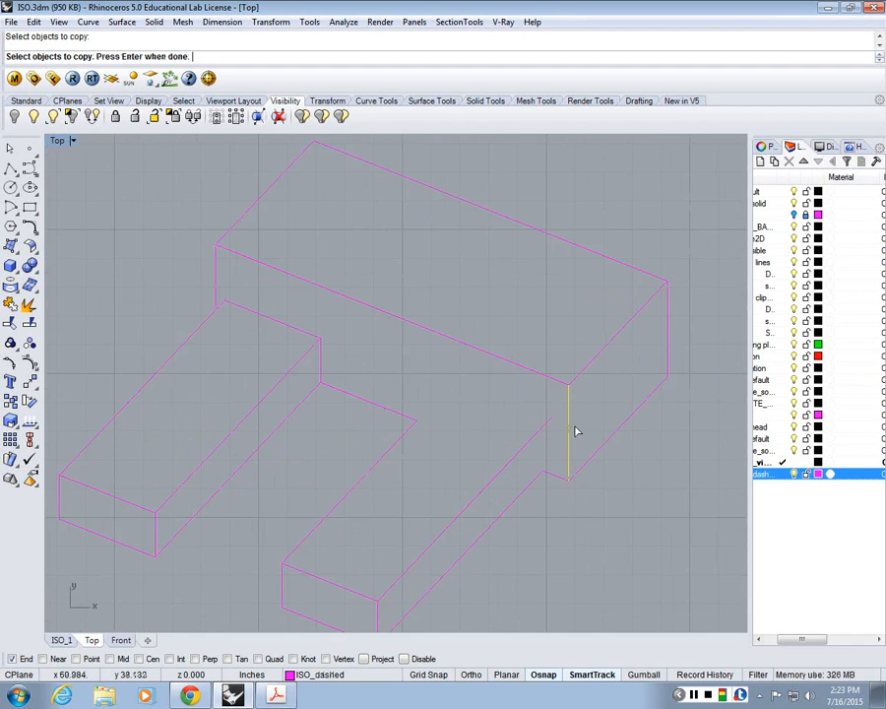
scroll(550, 475, "up", 2)
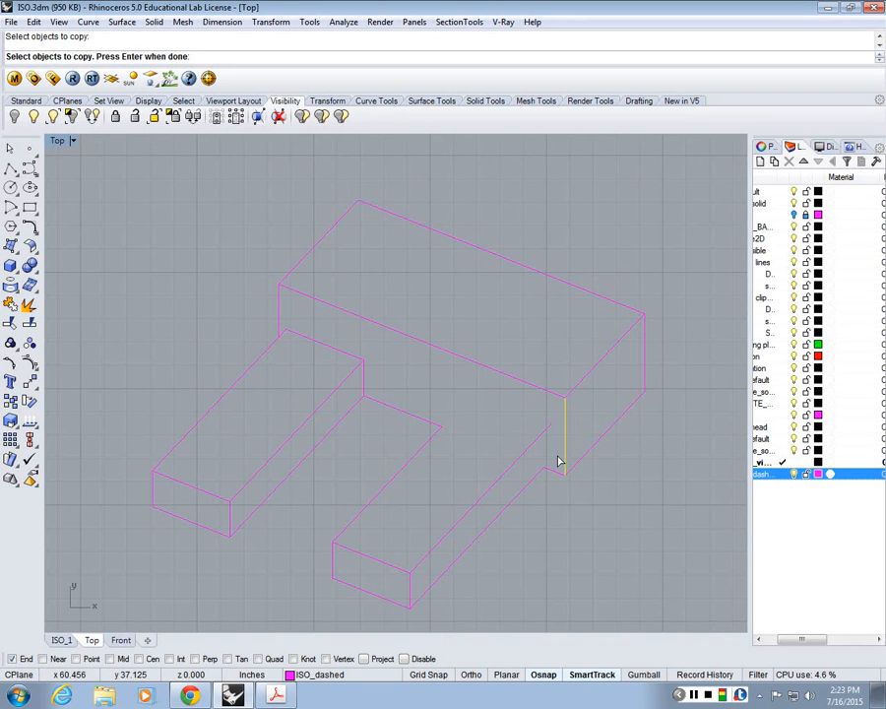
scroll(559, 461, "up", 3)
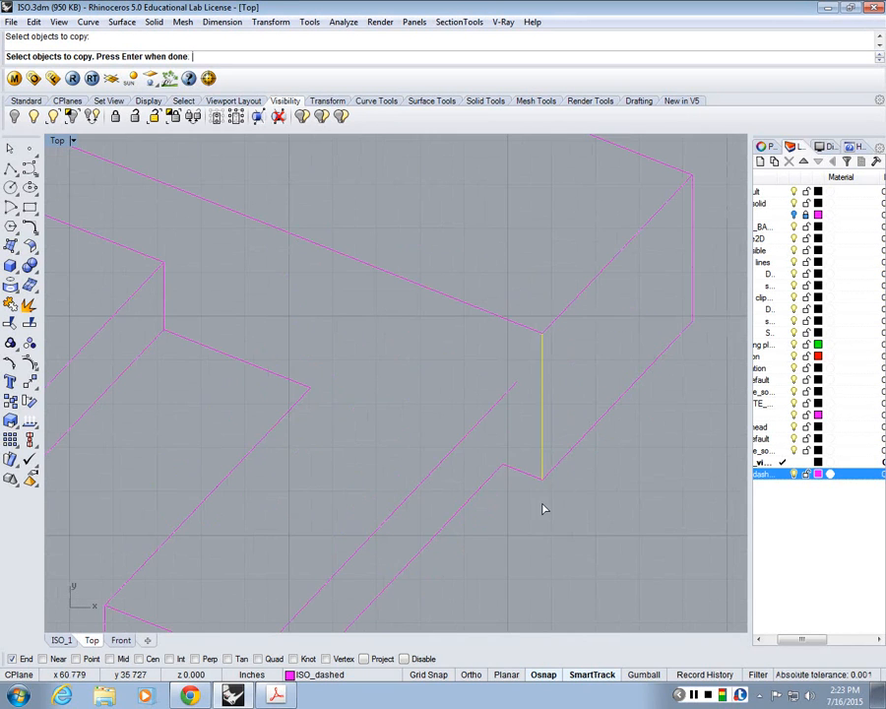
key("Return")
left_click(542, 479)
left_click(501, 462)
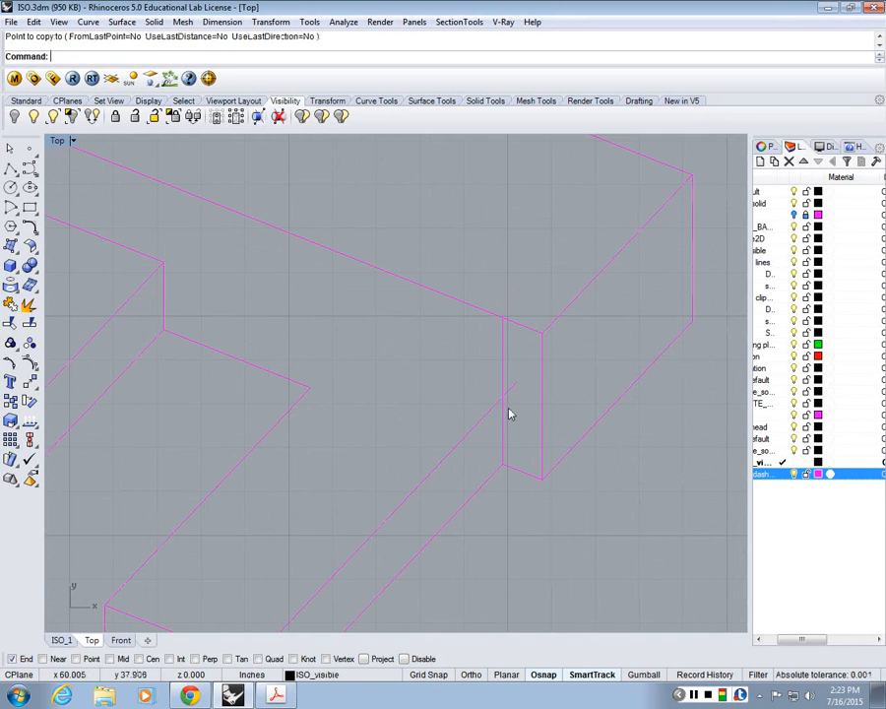
Step: Copy the large box's long upper front edge to the intersection of the copied vertical line and the penetrating box's top edge
left_click(446, 305)
key("Return")
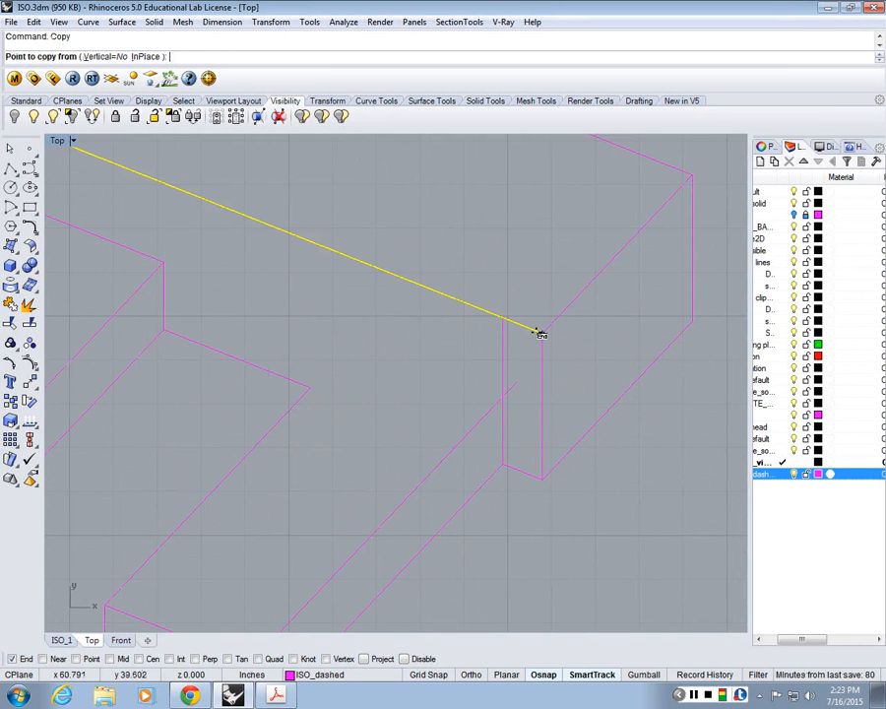
left_click(542, 336)
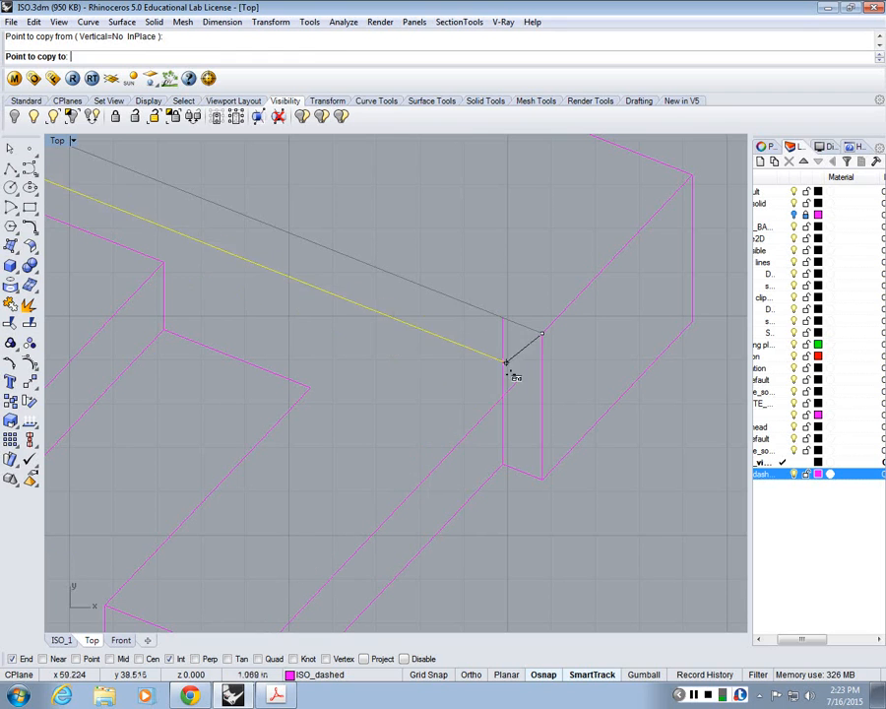
left_click(506, 400)
key("Return")
scroll(522, 406, "down", 2)
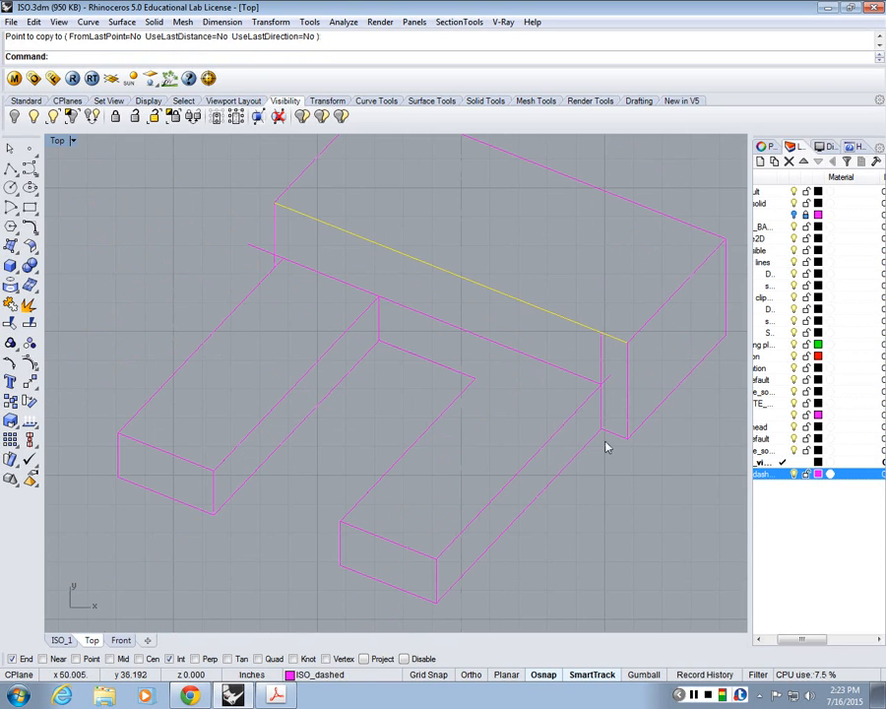
Step: Fillet the copied lines with the penetrating box's edges at radius 0 to close its outline against the large box
type("Fill")
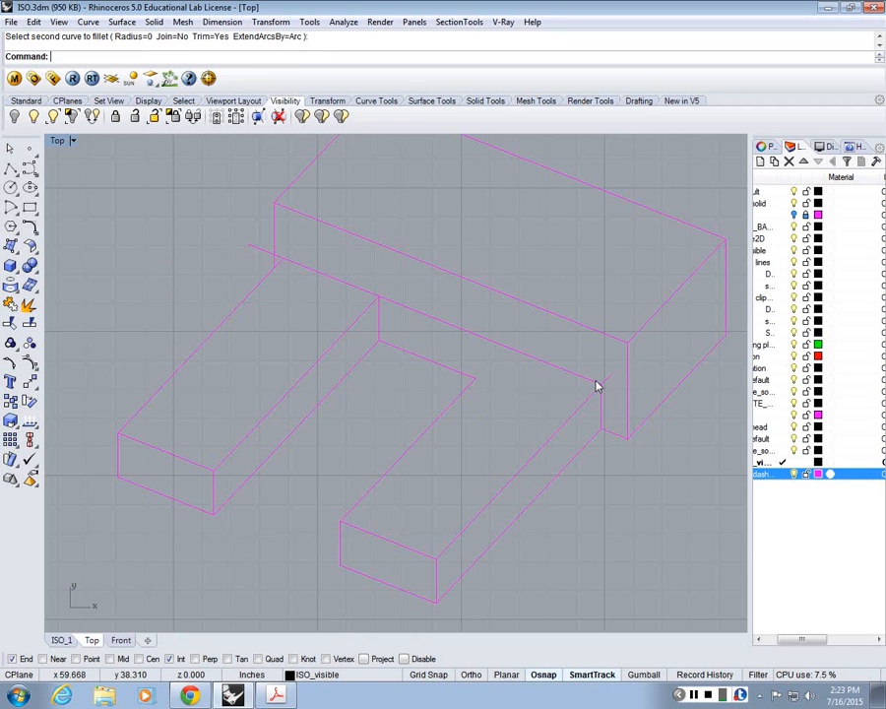
right_click(596, 381)
left_click(591, 387)
left_click(590, 382)
right_click(588, 382)
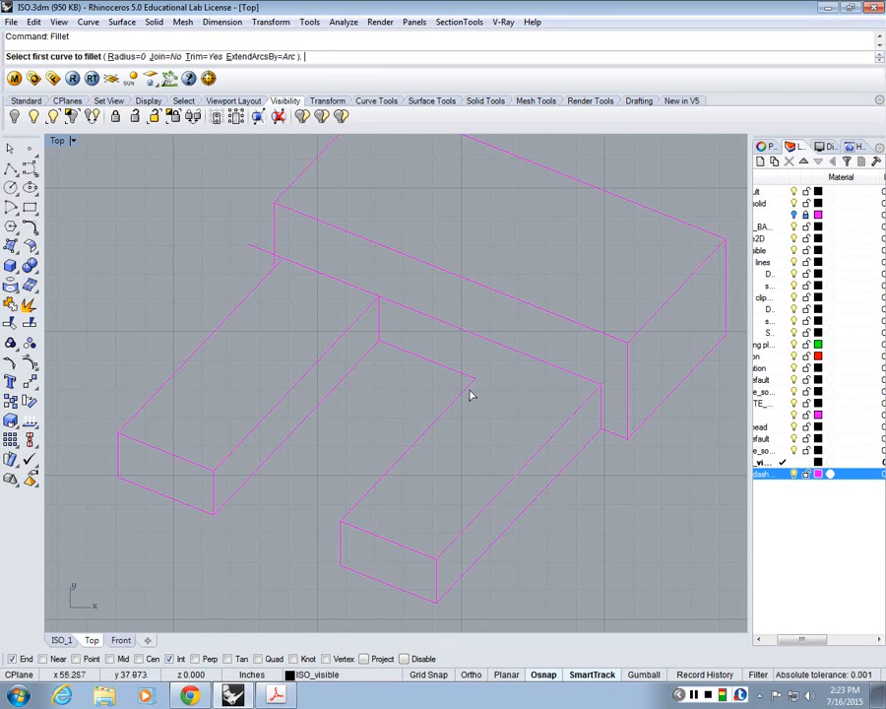
left_click(469, 395)
left_click(497, 370)
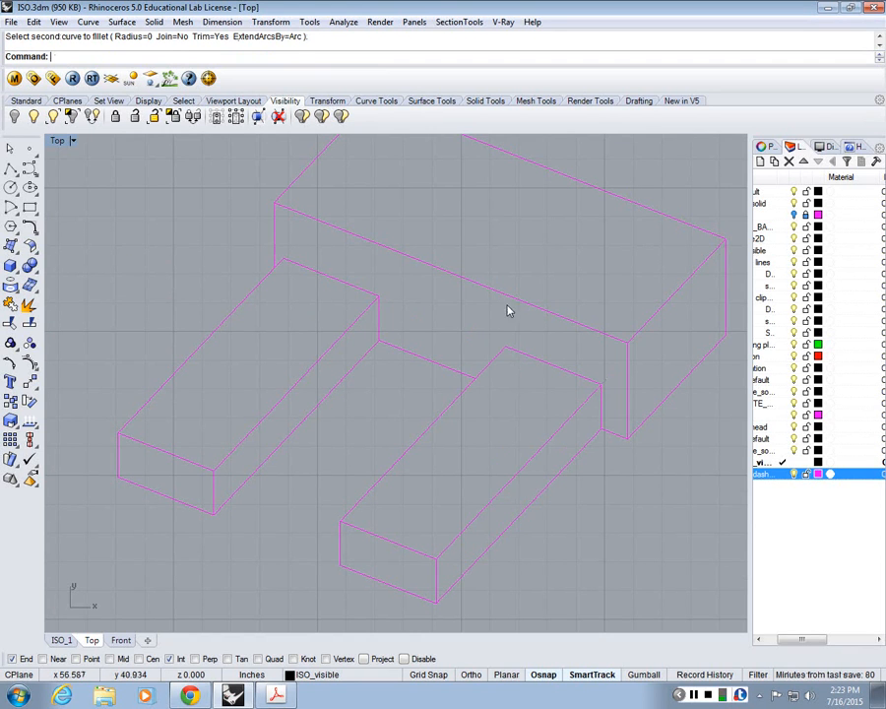
Step: Delete all of the repaired 2D box linework in the Top view
scroll(418, 437, "up", 2)
scroll(465, 408, "down", 5)
scroll(461, 411, "up", 2)
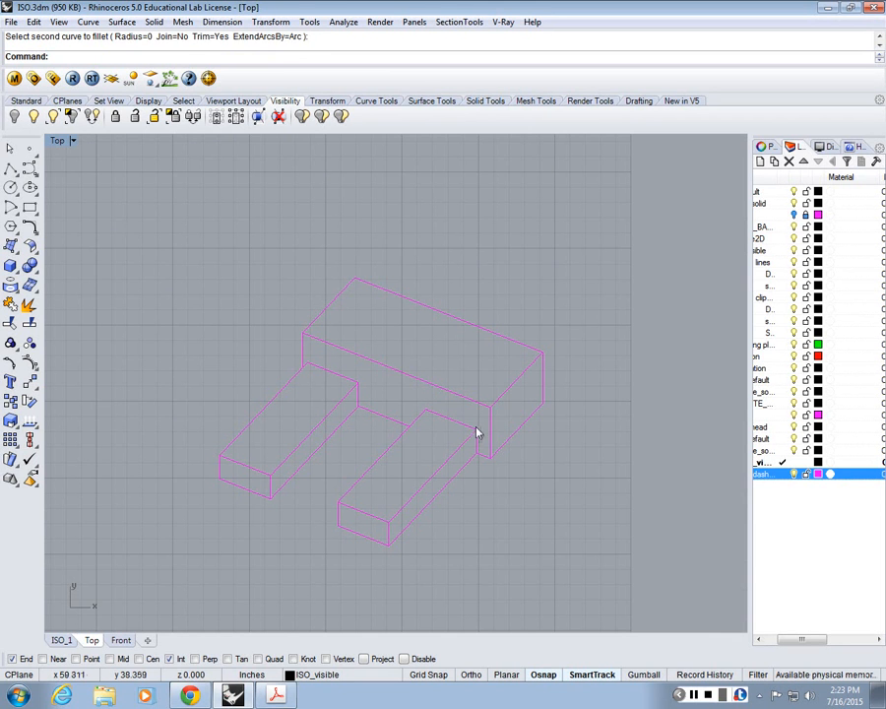
left_click(473, 426)
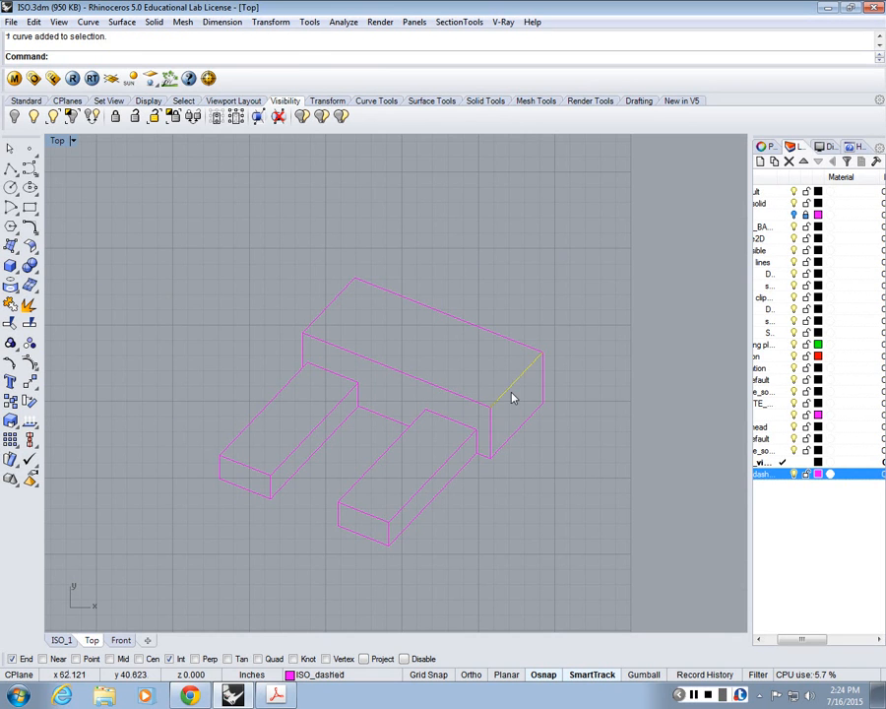
left_click(504, 488)
scroll(502, 484, "up", 2)
left_click_drag(593, 583, 96, 167)
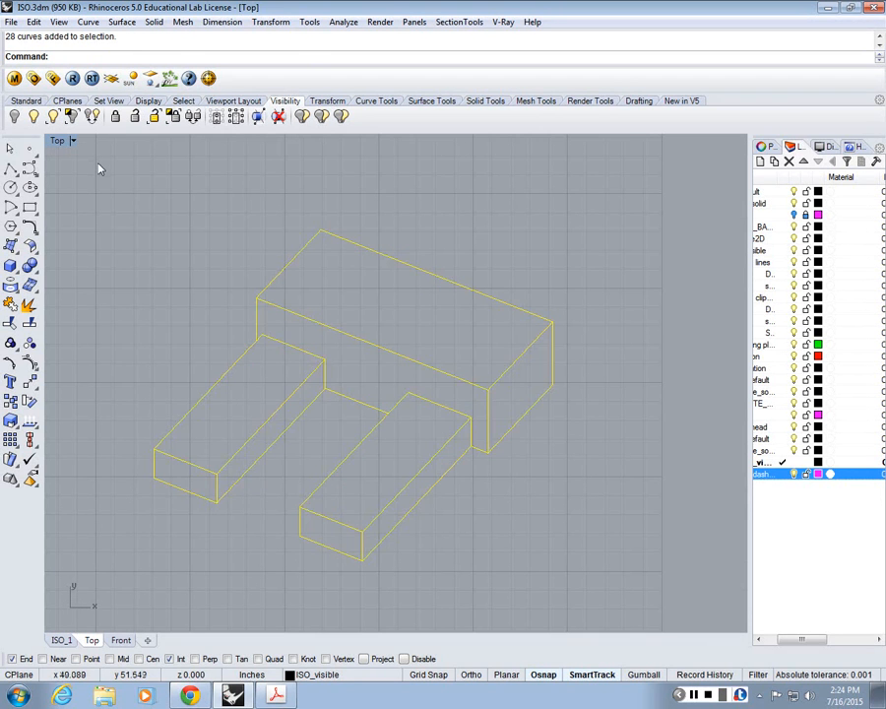
key("Delete")
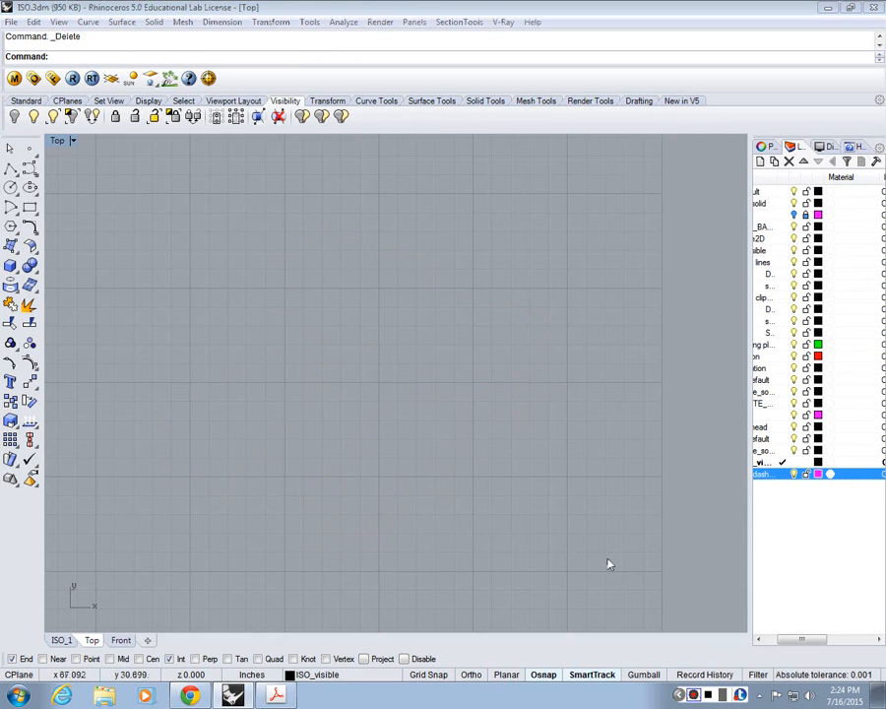
scroll(525, 476, "down", 3)
left_click_drag(558, 574, 272, 284)
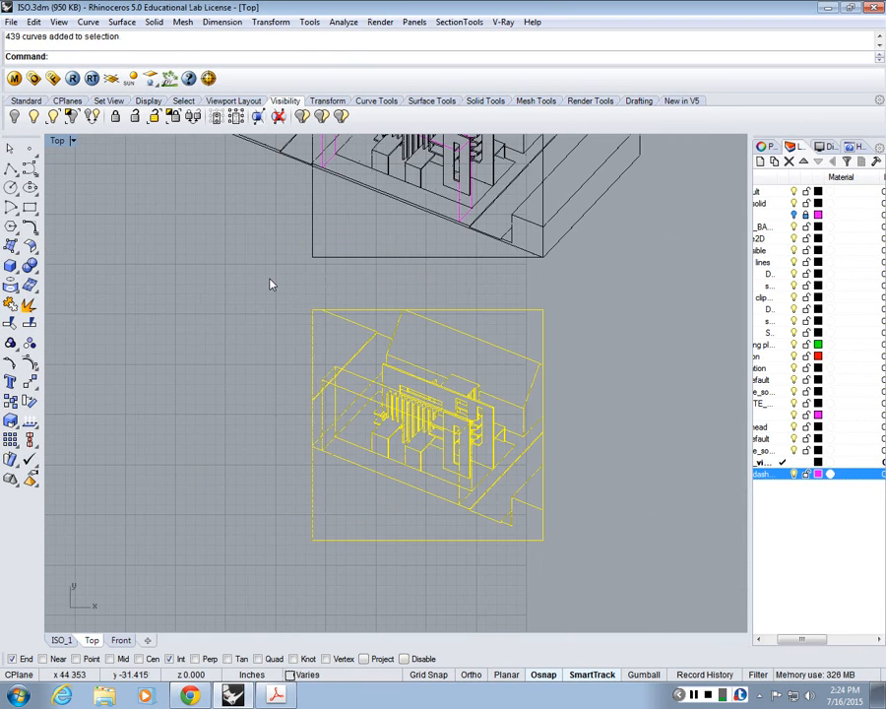
left_click(272, 285)
left_click(695, 696)
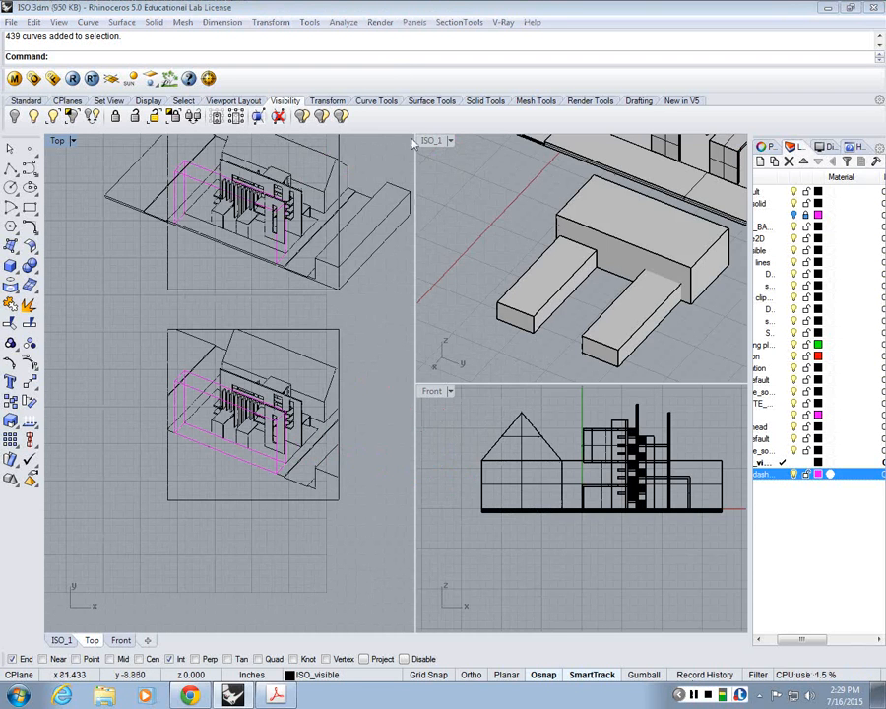
Step: Check the saved named views from the maximized ISO_1 viewport and look over the whole building model
double_click(433, 140)
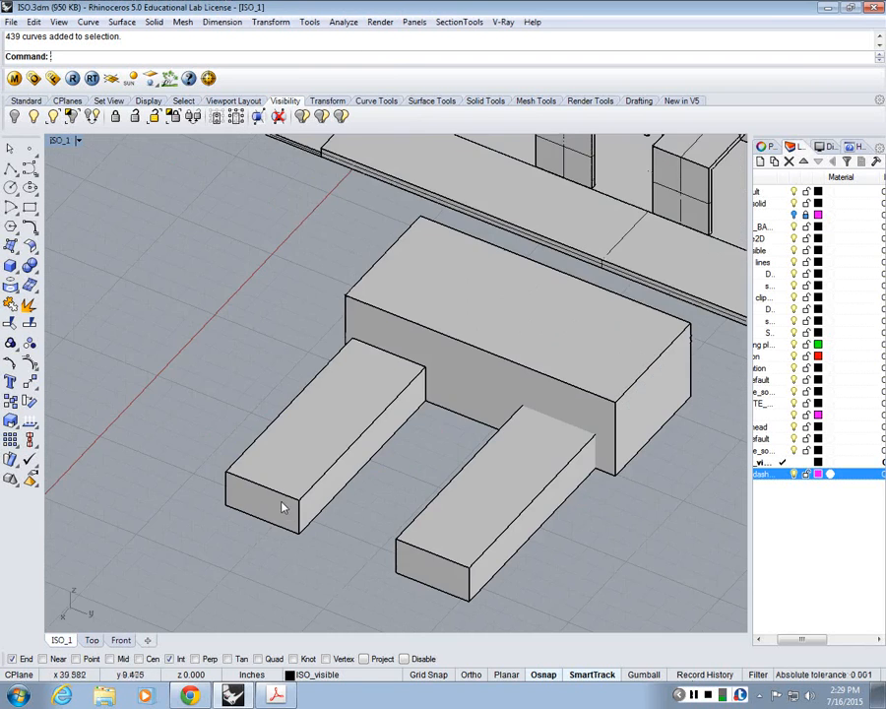
scroll(283, 507, "down", 5)
left_click(59, 140)
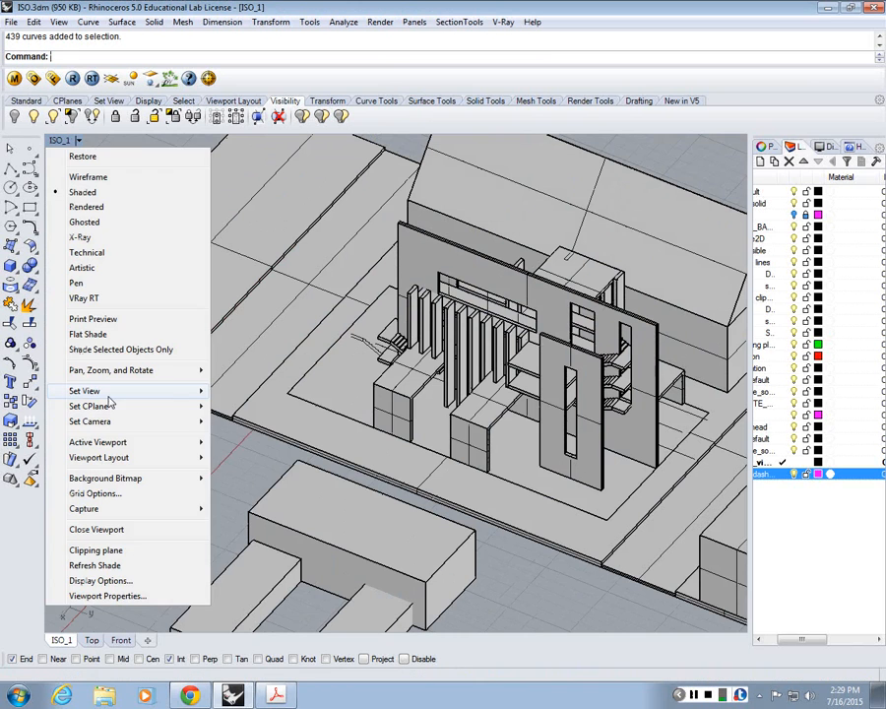
mouse_move(110, 392)
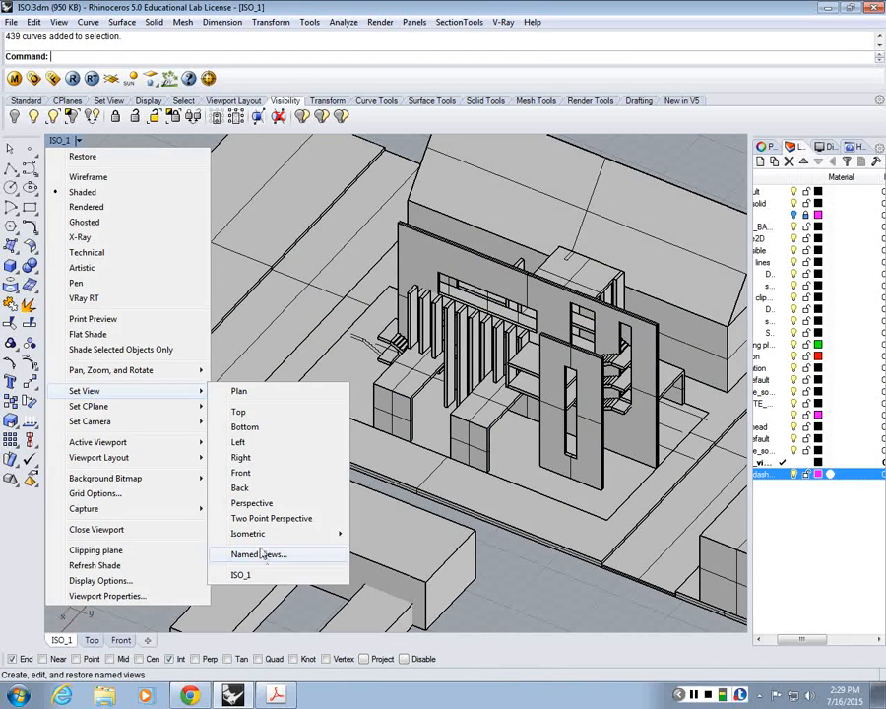
left_click(258, 554)
left_click_drag(373, 384, 256, 184)
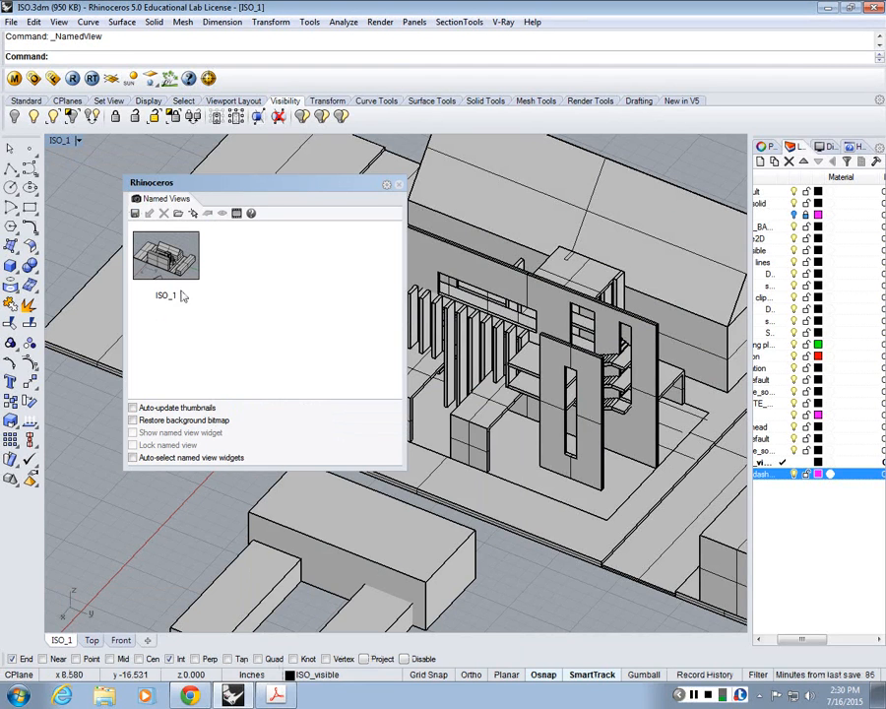
left_click(399, 185)
scroll(288, 312, "down", 12)
scroll(342, 307, "up", 10)
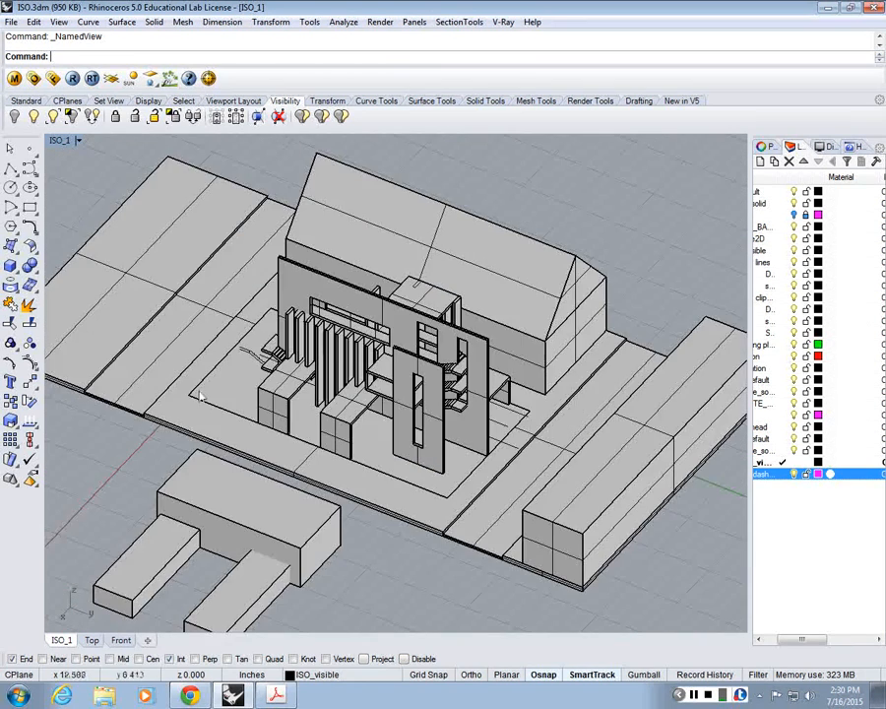
scroll(411, 266, "down", 3)
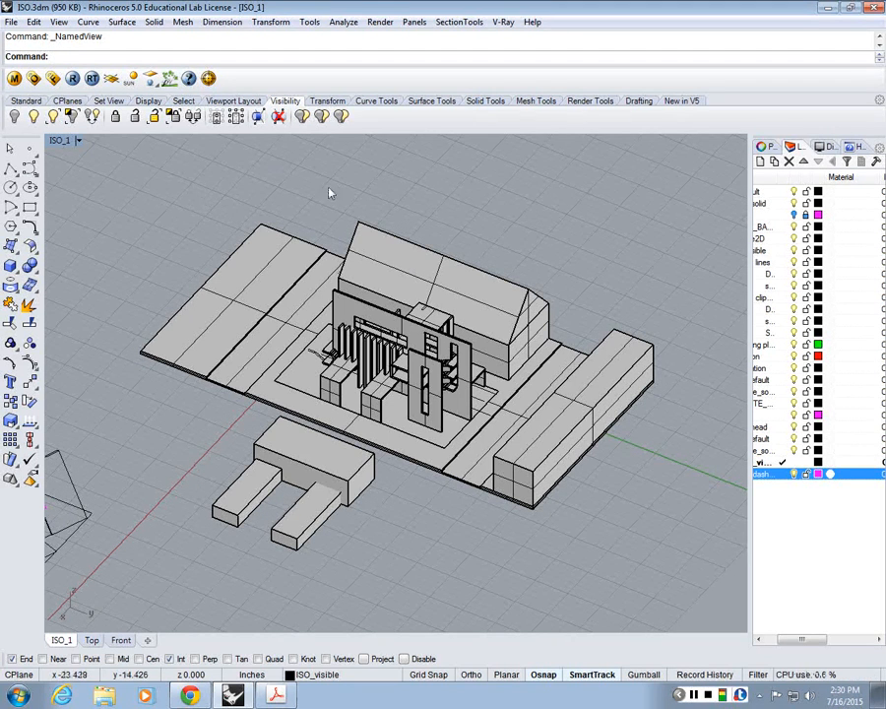
Step: Look over the building model in the ISO_1 viewport, both maximized and alongside the Top and Front viewports
left_click(60, 22)
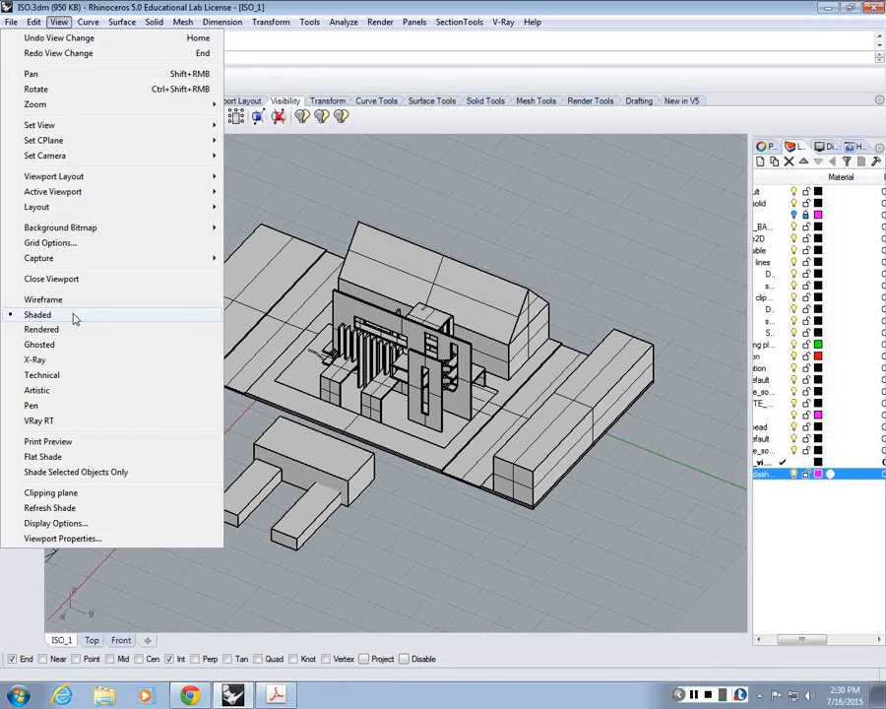
left_click(454, 119)
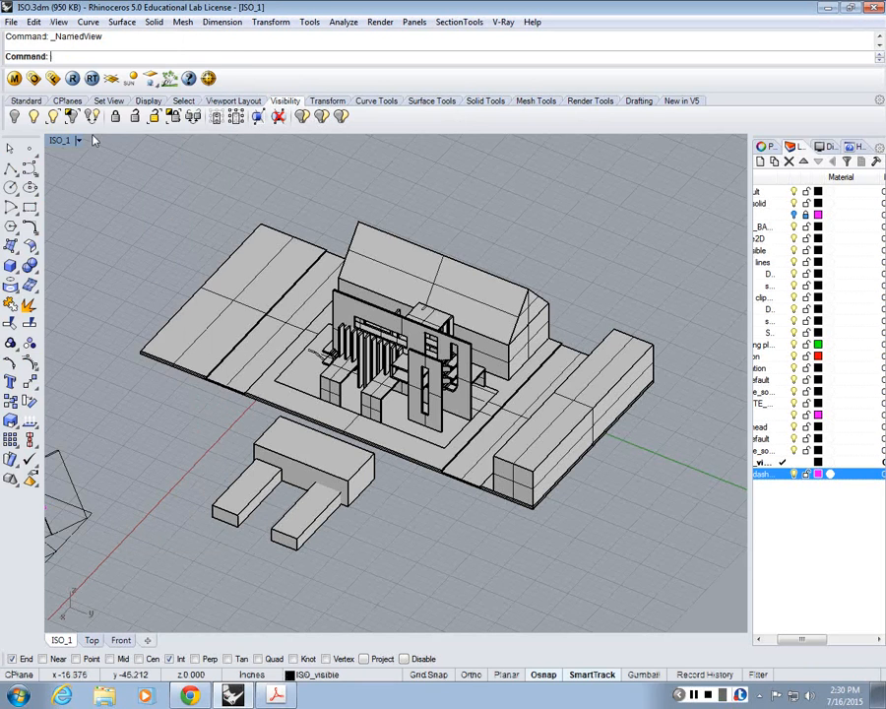
double_click(76, 140)
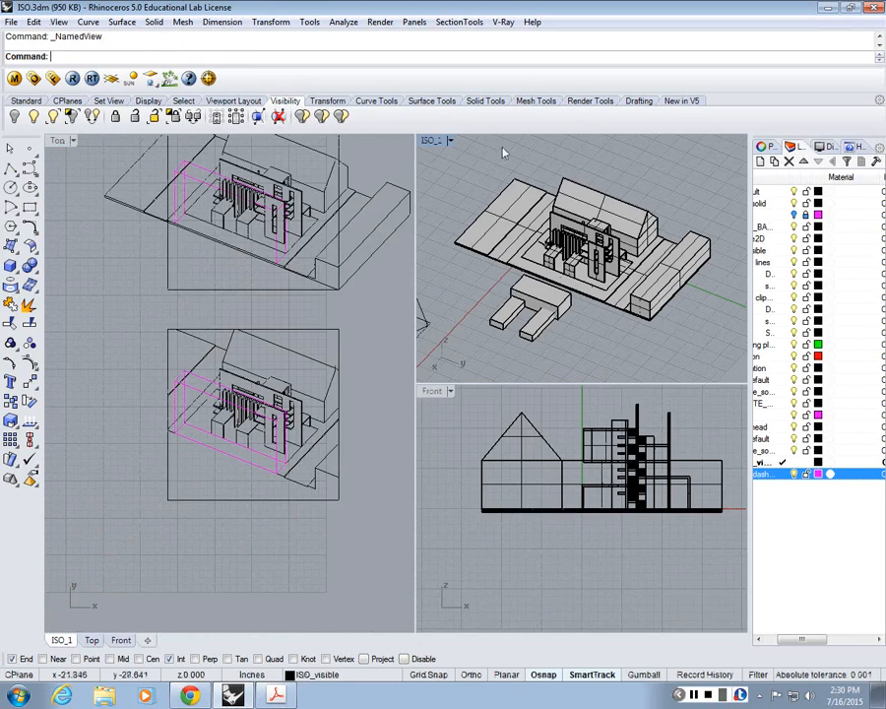
double_click(438, 140)
scroll(469, 219, "up", 2)
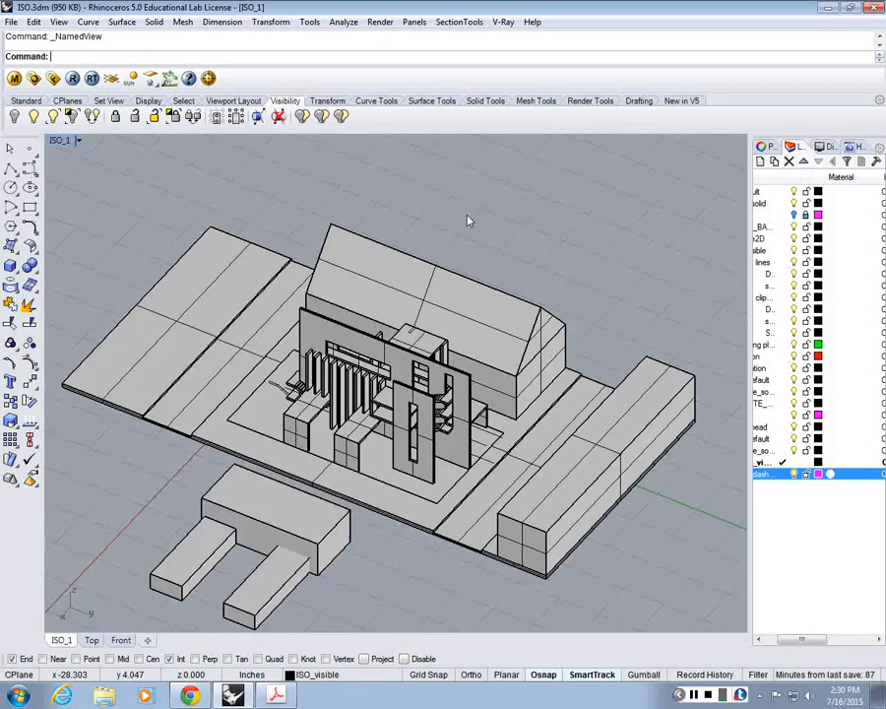
scroll(468, 221, "down", 4)
scroll(469, 221, "up", 2)
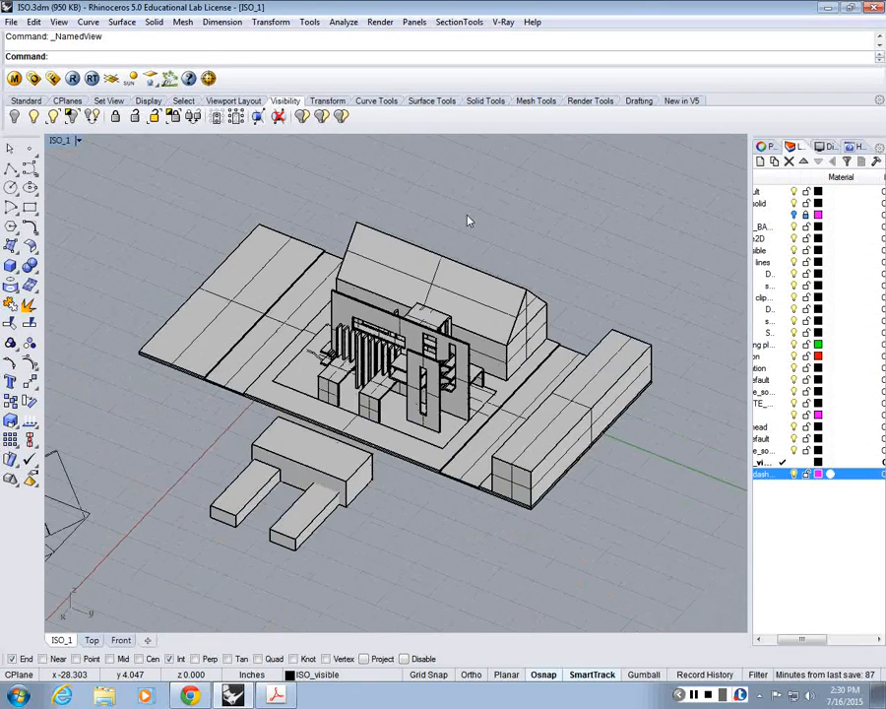
scroll(468, 221, "down", 2)
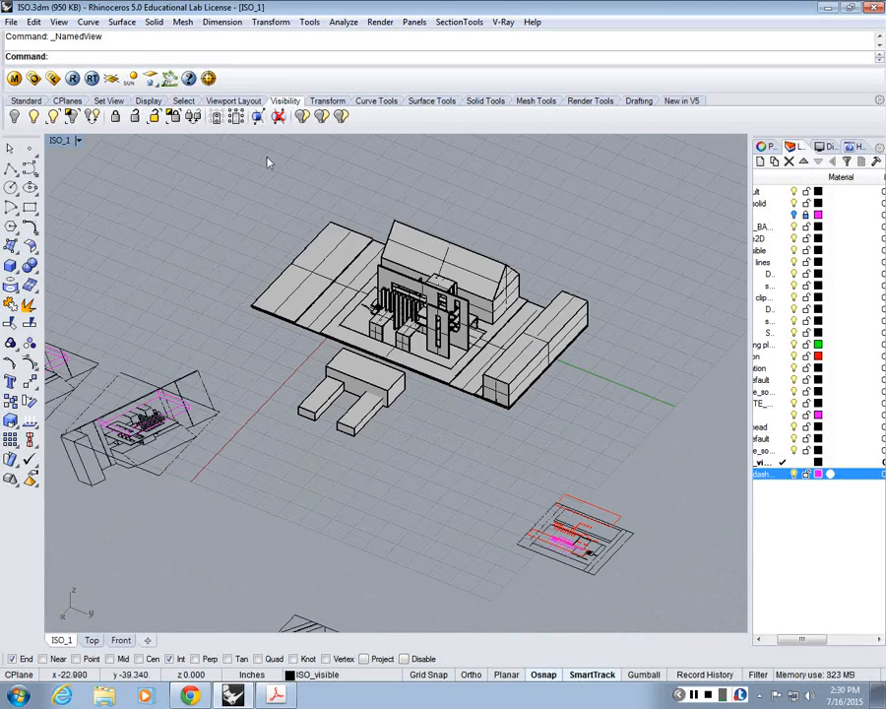
double_click(60, 142)
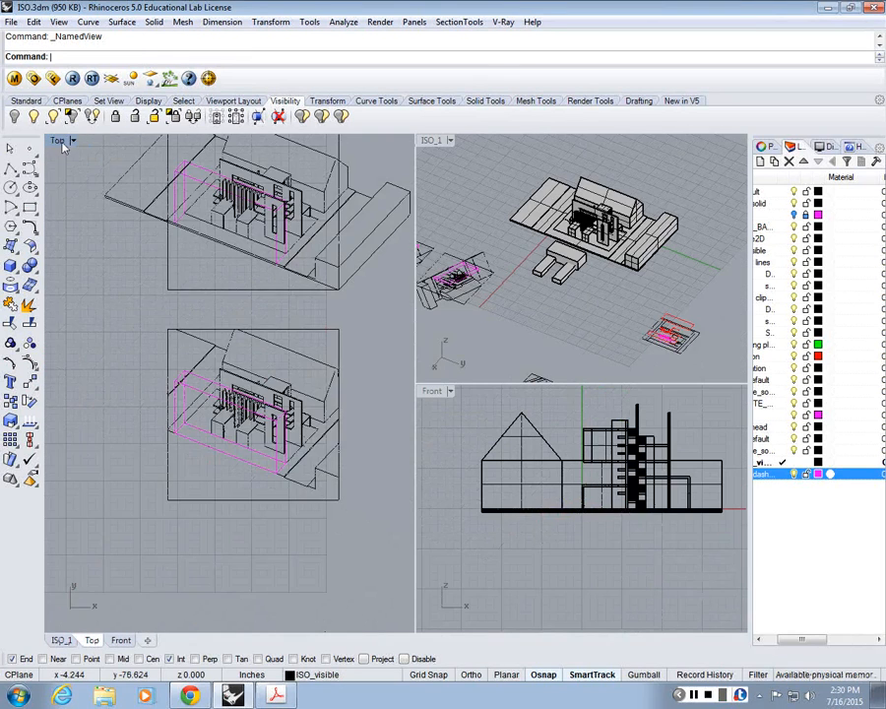
Step: Find the lower framed isometric drawing in the Top view and select all its linework to examine it, then clear the selection
mouse_move(225, 255)
right_mouse_down()
mouse_move(200, 261)
mouse_move(185, 312)
right_mouse_up()
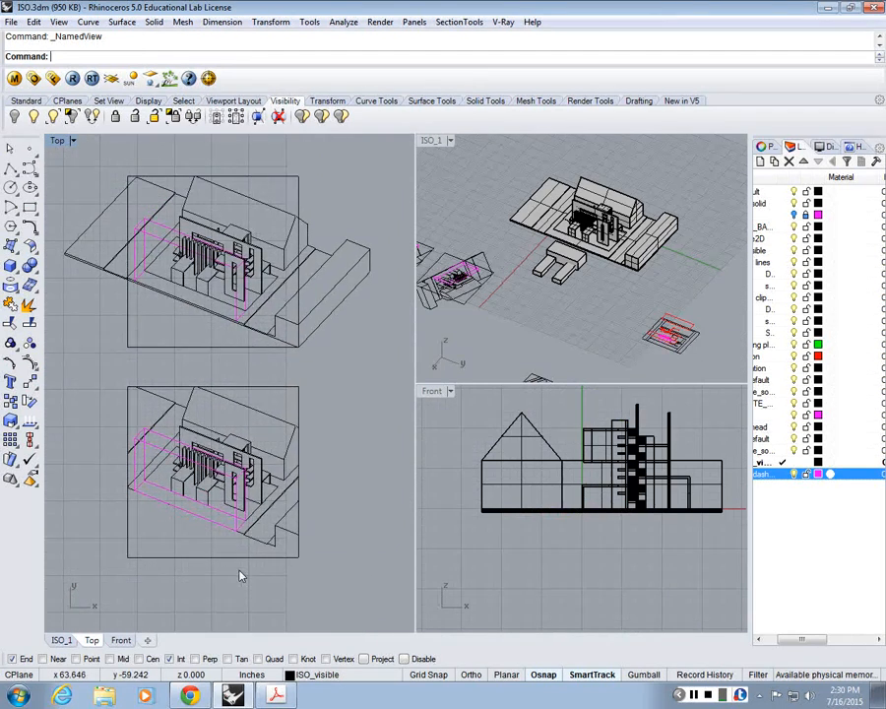
right_click_drag(182, 396, 178, 302)
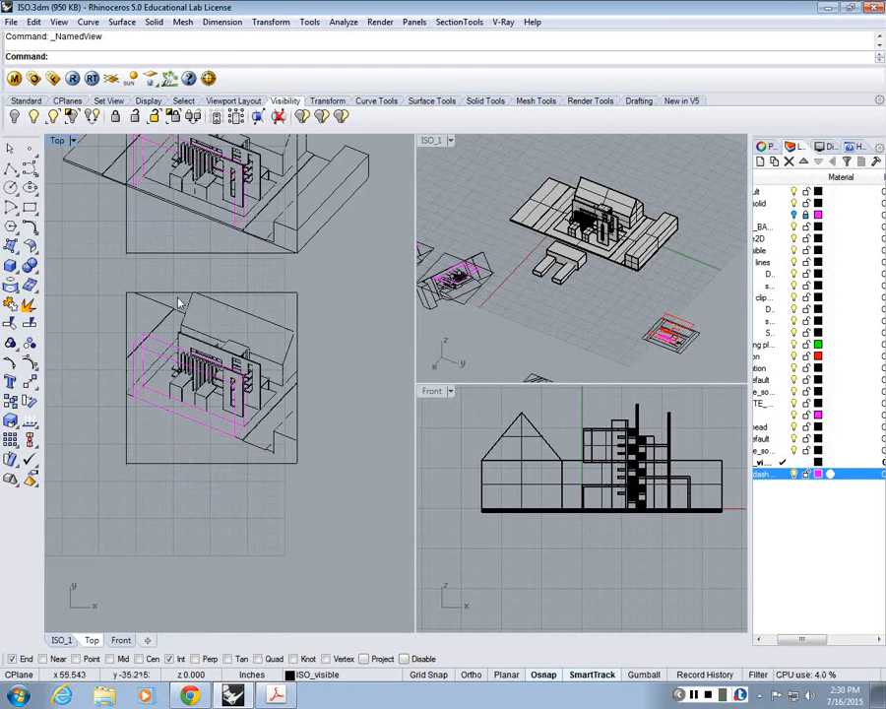
left_click(181, 318)
scroll(102, 283, "up", 4)
left_click_drag(102, 282, 407, 573)
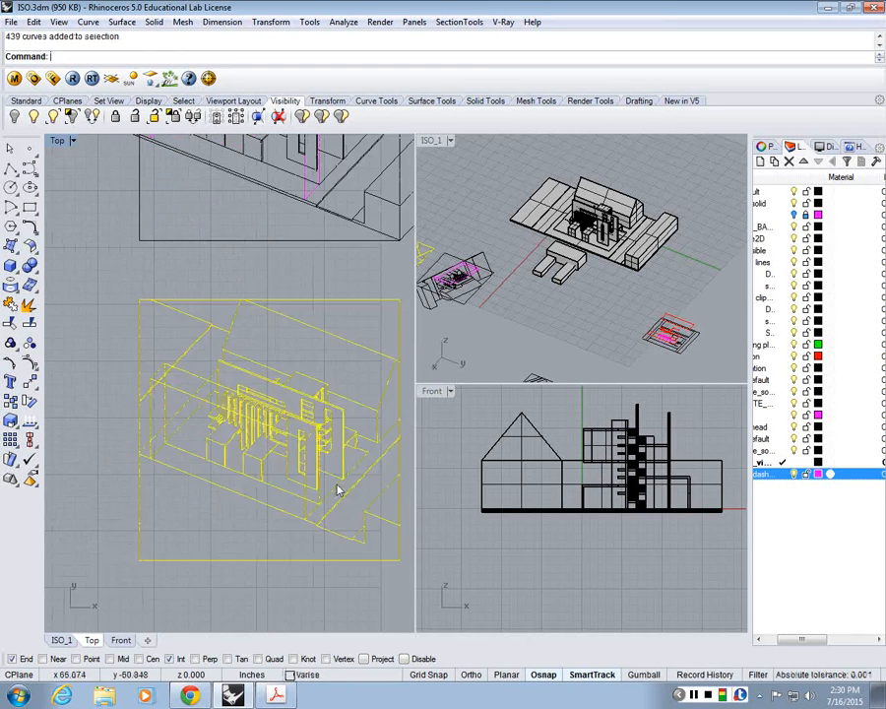
right_click_drag(338, 488, 237, 439)
scroll(237, 440, "down", 1)
key("Escape")
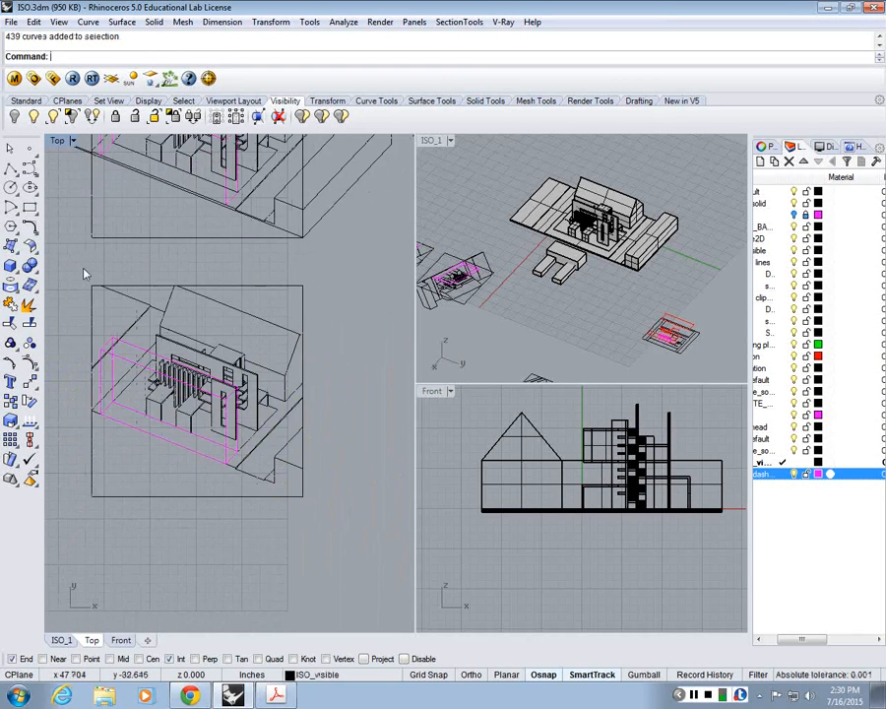
Step: Examine the lower isometric drawing's full extent by selecting its curves with a window and then a crossing selection, clearing each
mouse_move(57, 195)
left_mouse_down()
mouse_move(86, 204)
mouse_move(412, 625)
left_mouse_up()
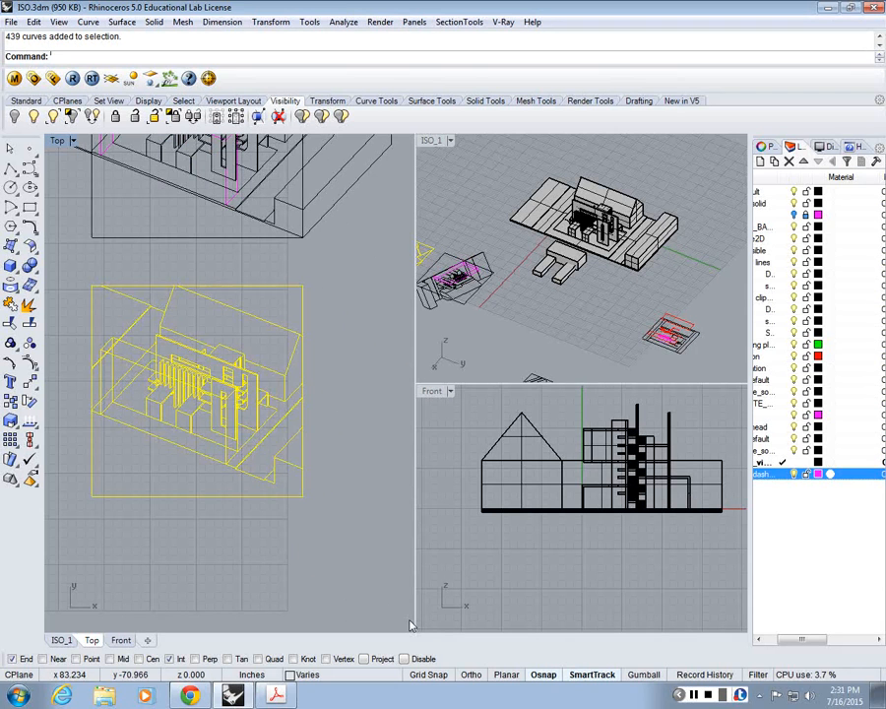
left_click(370, 596)
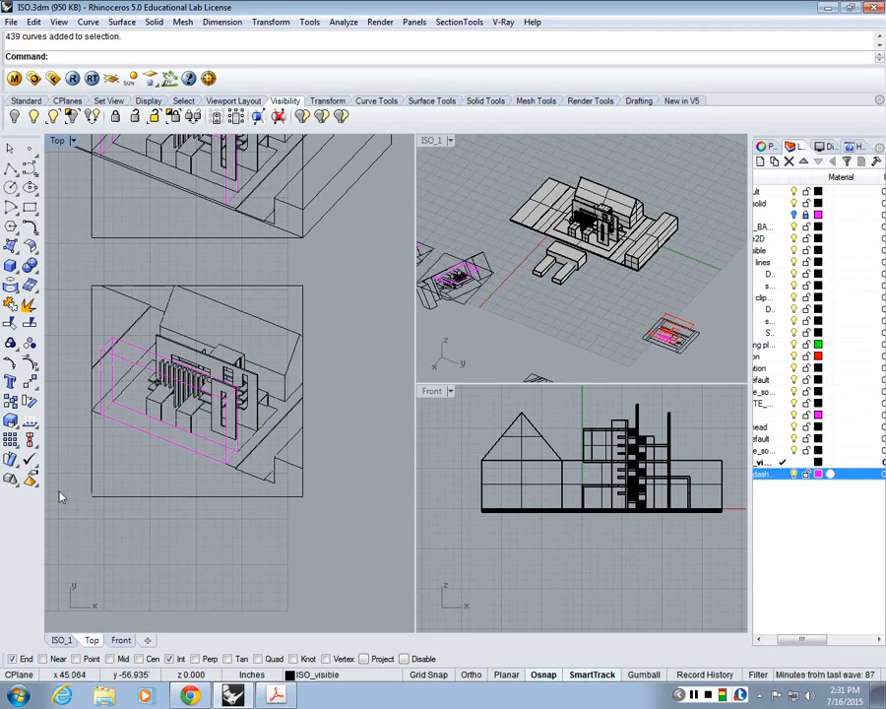
left_click_drag(352, 263, 79, 568)
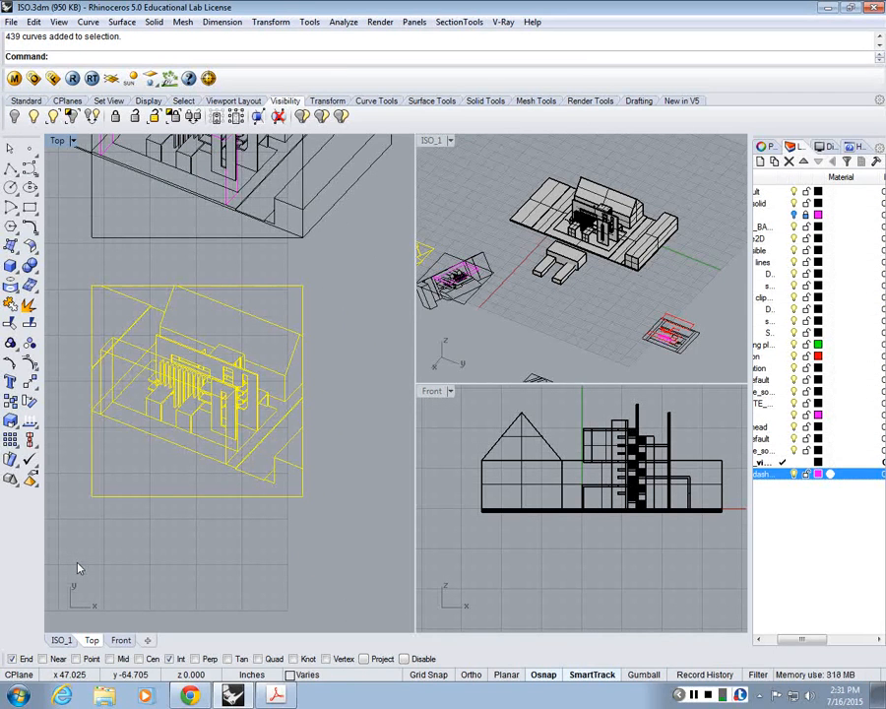
key("Escape")
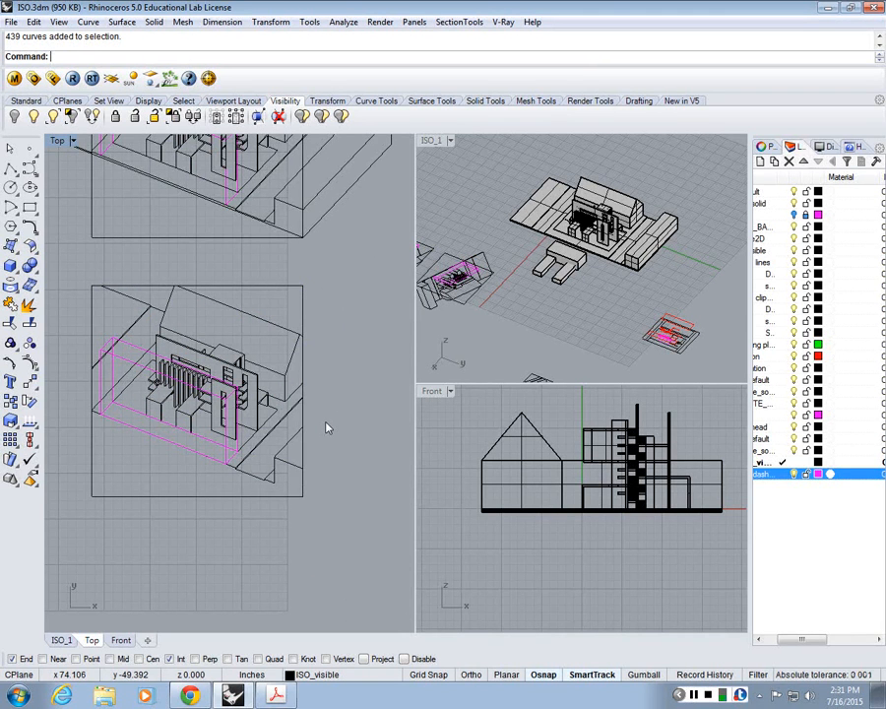
scroll(269, 416, "up", 4)
right_click_drag(269, 416, 356, 440)
scroll(356, 440, "down", 4)
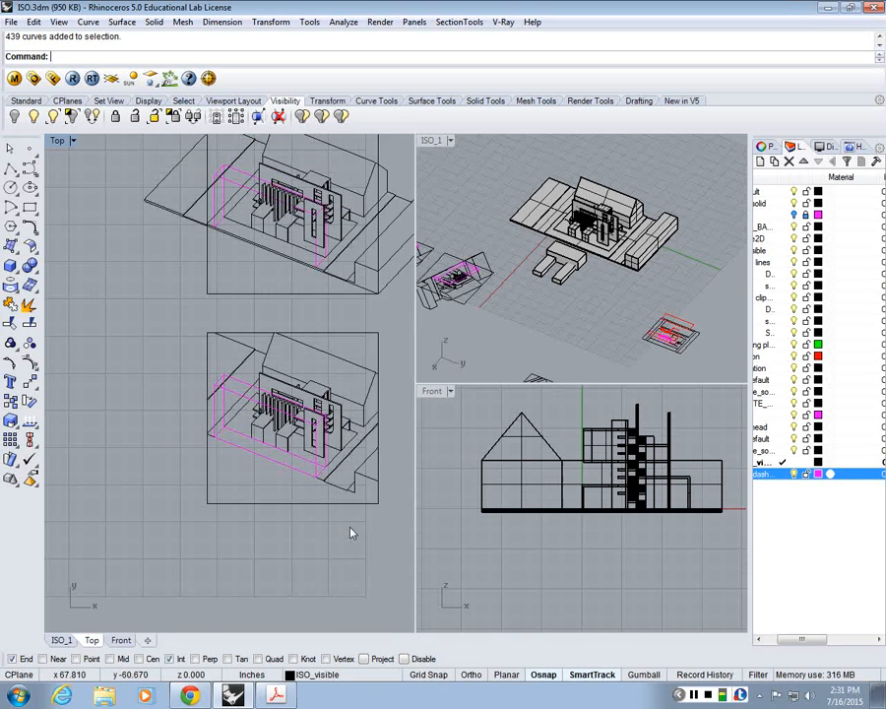
right_click_drag(350, 533, 264, 501)
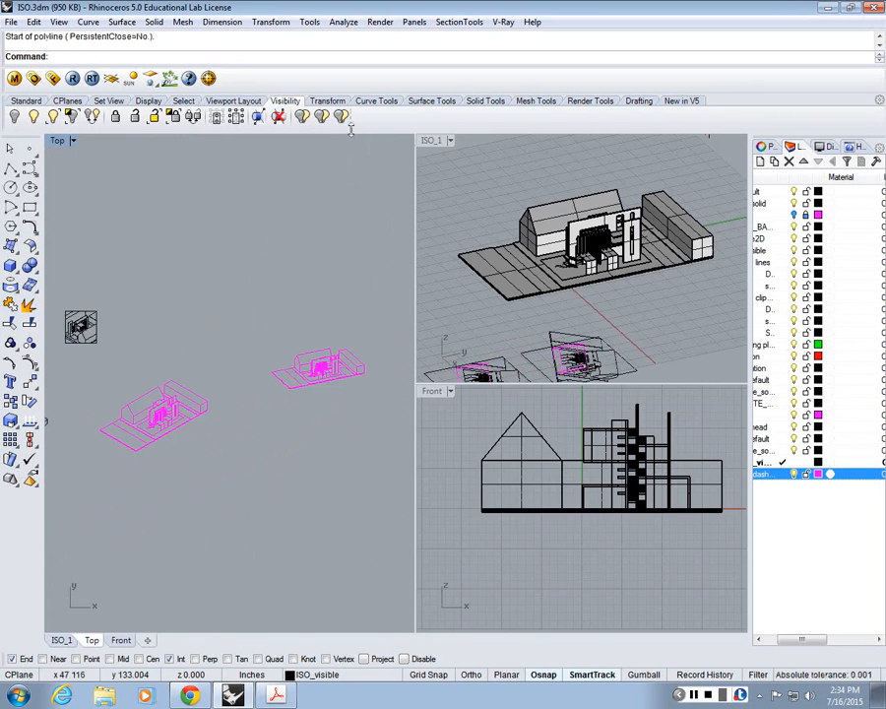
Step: Maximize the ISO_1 viewport and set it to the NE isometric view
key("ctrl+Tab")
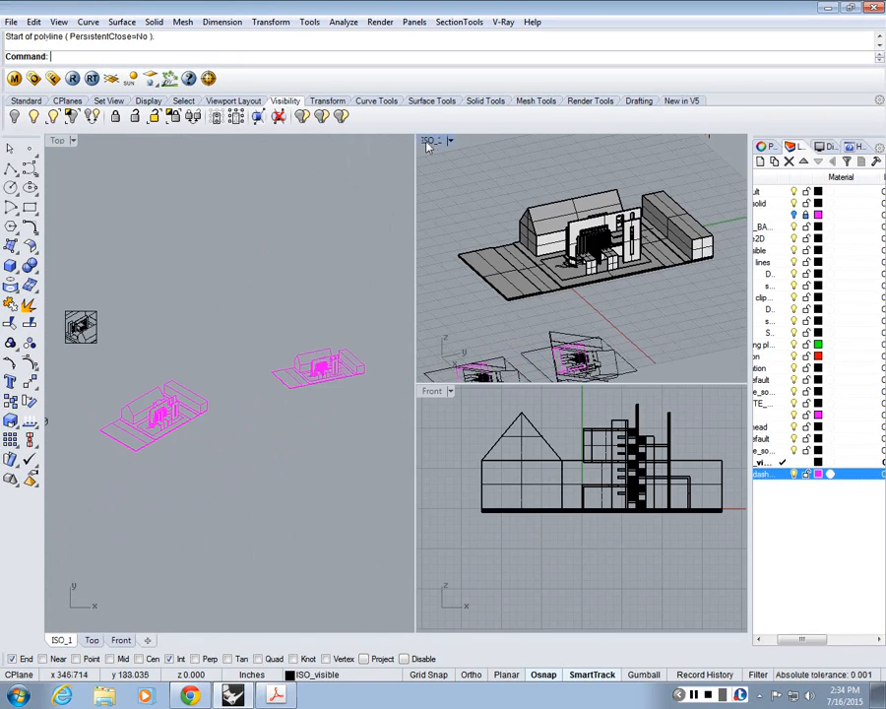
key("ctrl+m")
left_click(58, 21)
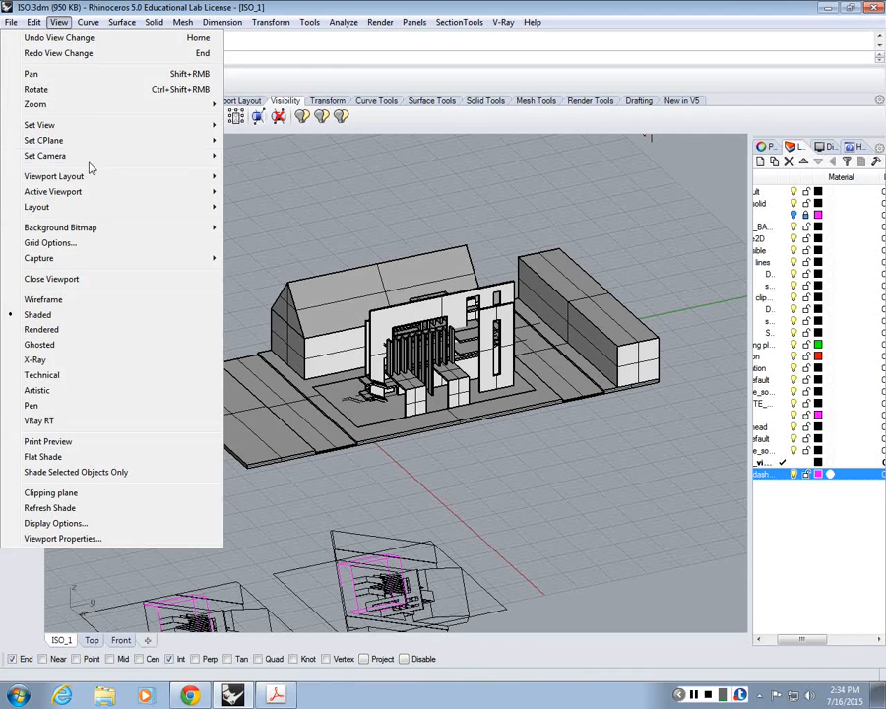
mouse_move(59, 125)
mouse_move(264, 268)
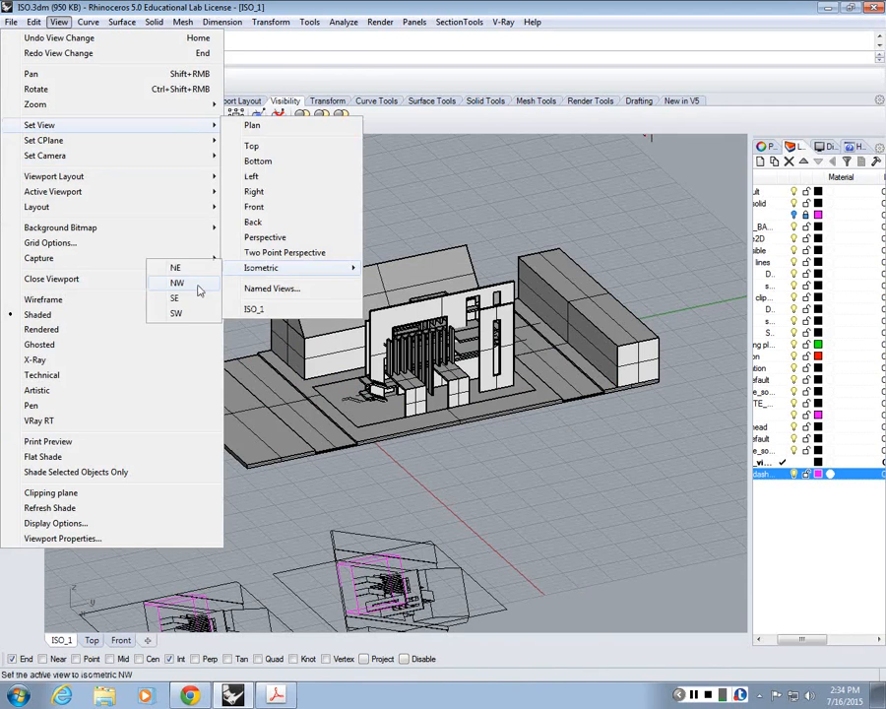
left_click(198, 291)
scroll(580, 245, "up", 5)
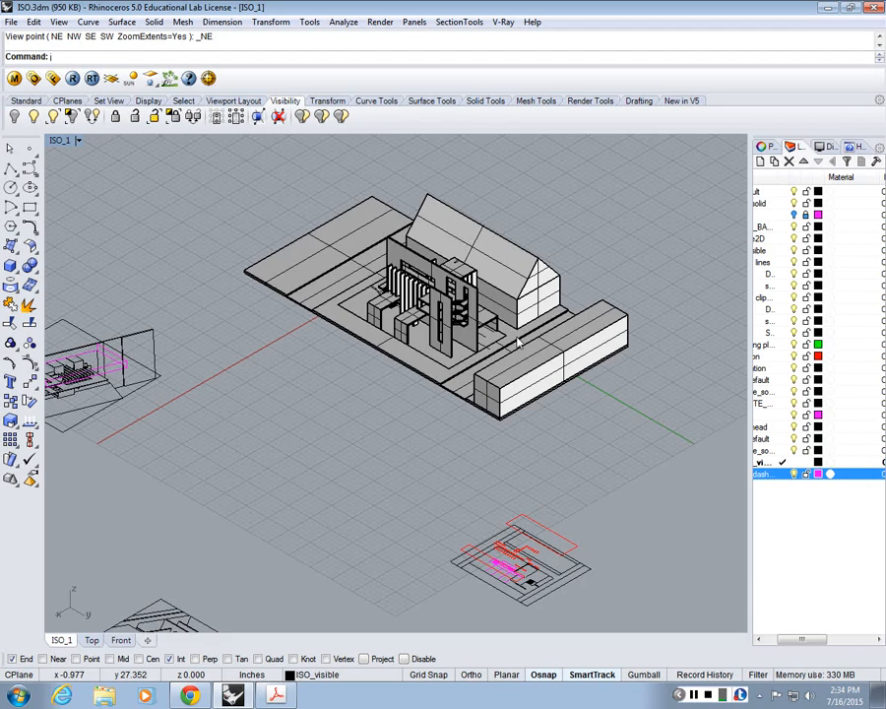
Step: Orbit the model away from the isometric angle, then set ISO_1 back to the NE isometric view
right_click_drag(519, 342, 473, 305)
scroll(474, 305, "up", 5)
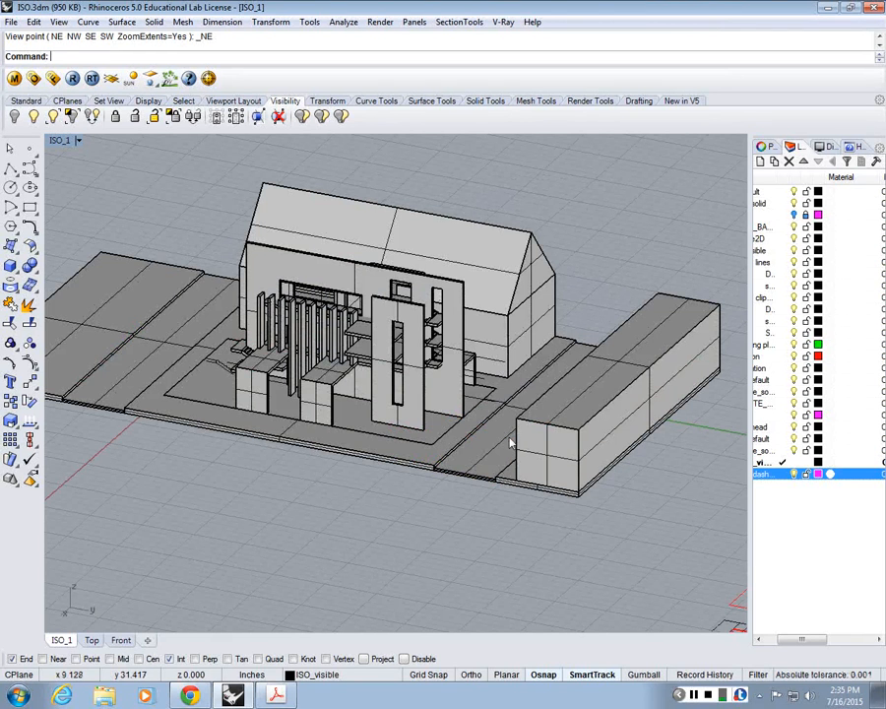
left_click(62, 22)
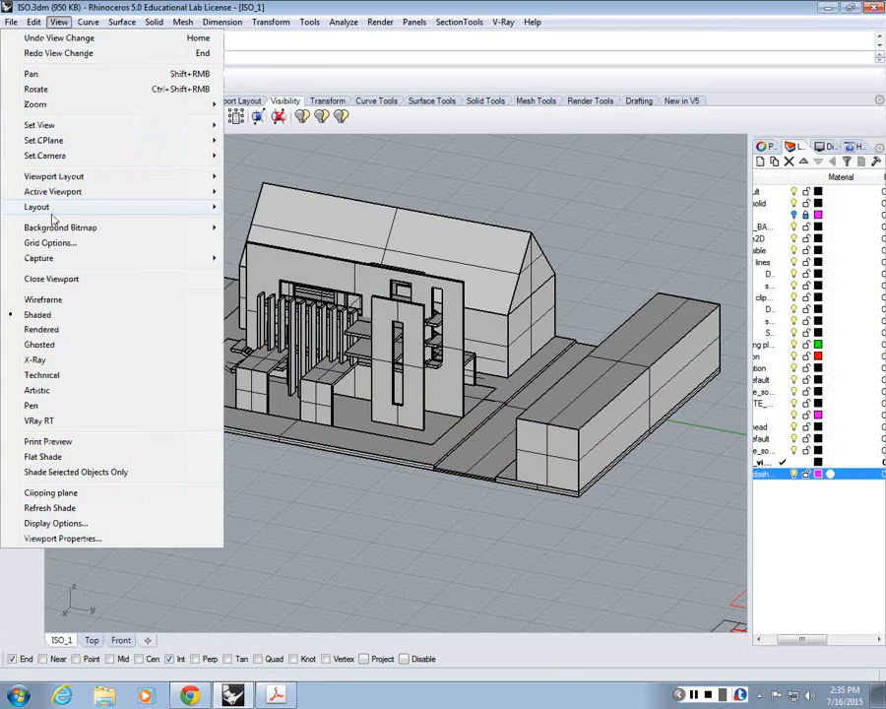
mouse_move(148, 125)
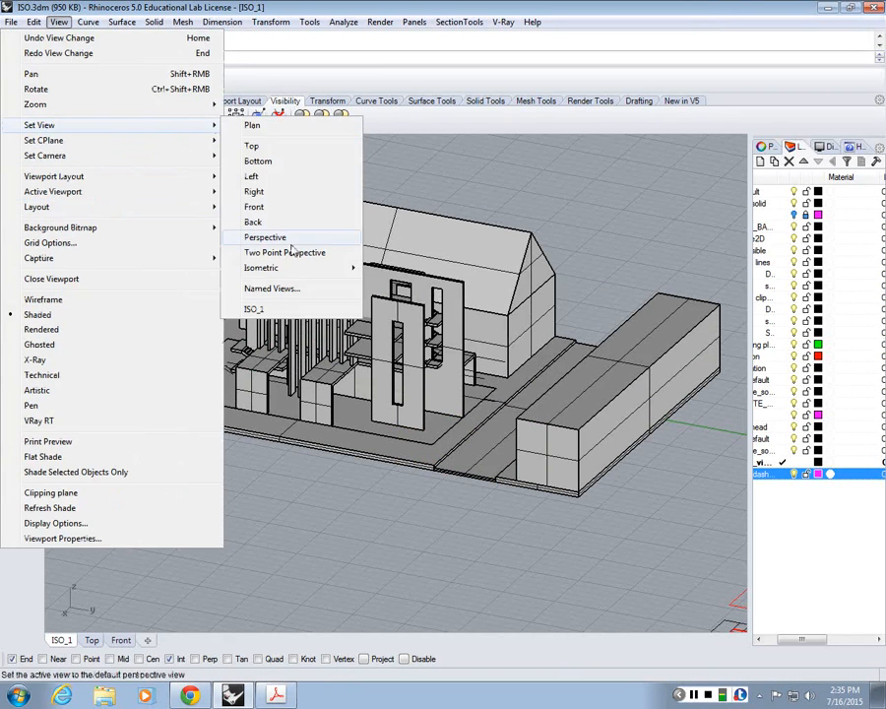
left_click(178, 263)
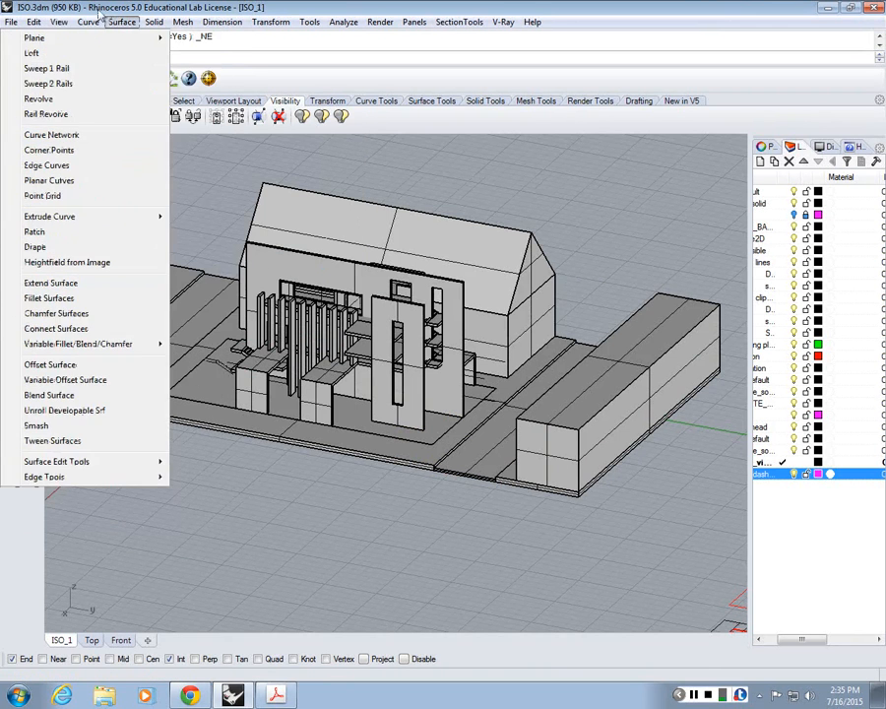
left_click(60, 22)
mouse_move(118, 125)
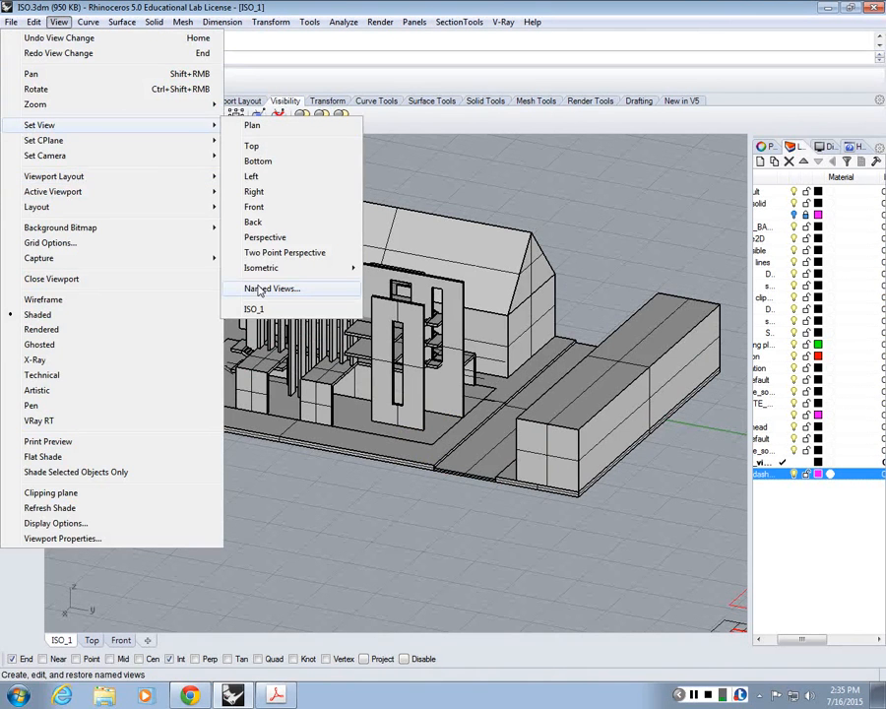
mouse_move(260, 268)
left_click(202, 271)
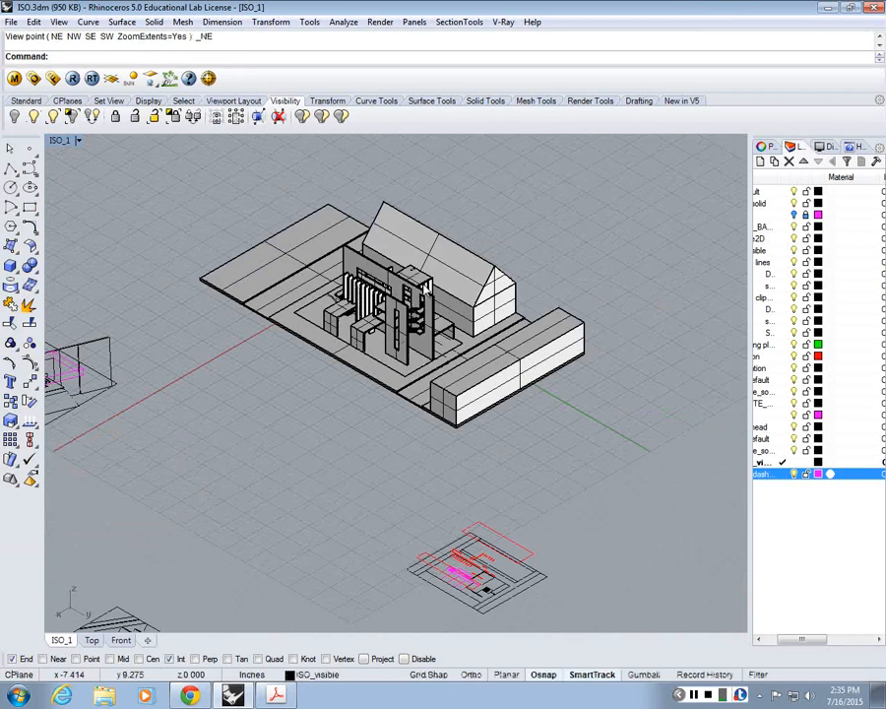
Step: Run Make2D on the whole building model from the current view, with visible lines on the ISO_dashed layer and hidden lines off
type("Ma")
key("Return")
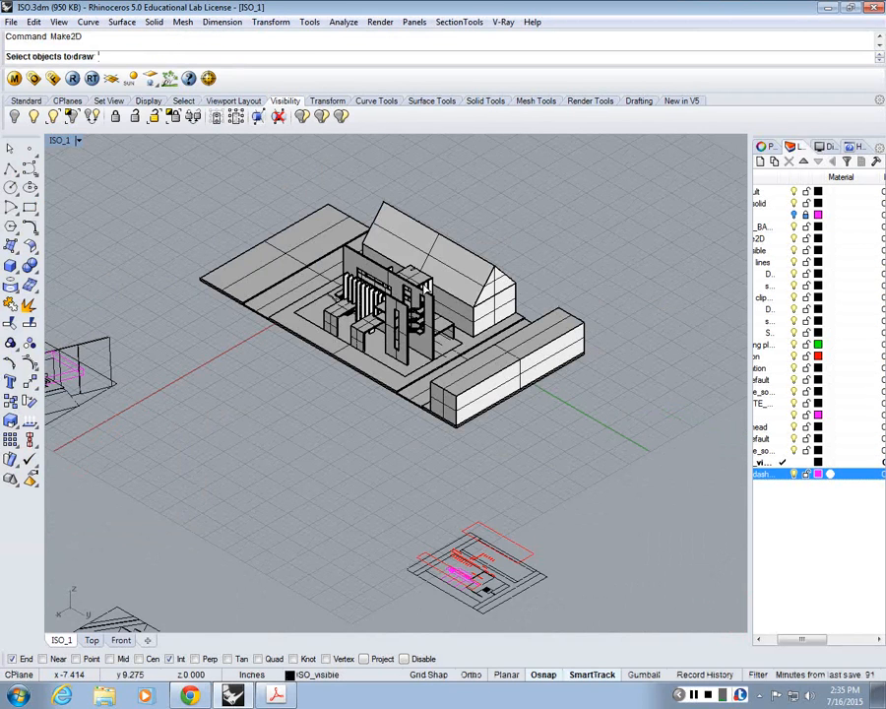
left_click_drag(678, 490, 225, 159)
key("Return")
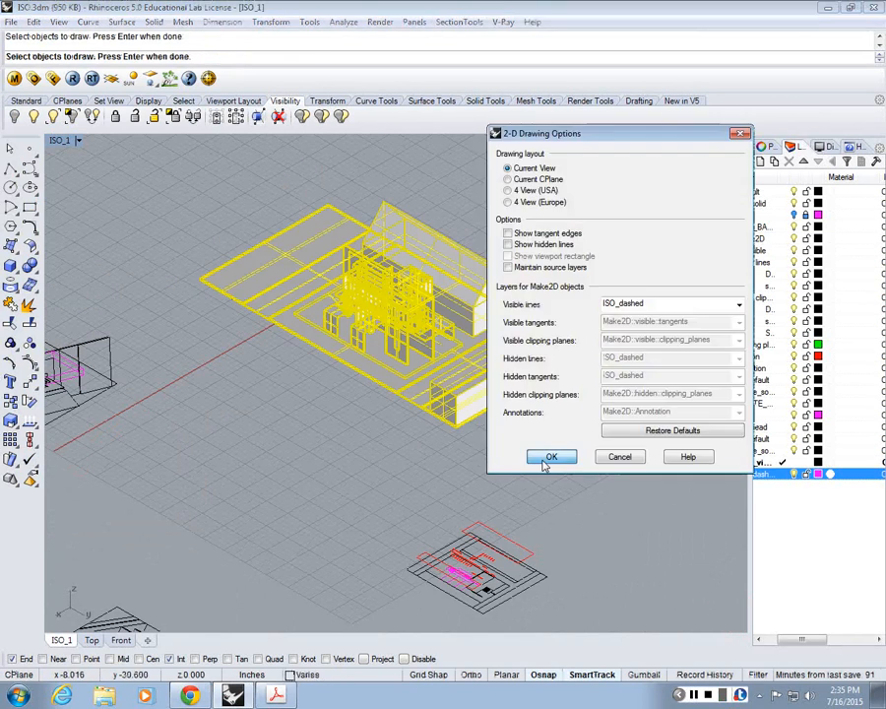
left_click(543, 457)
Step: Check the new 2D linework in the maximized Top view, then undo the Make2D drawing
double_click(59, 141)
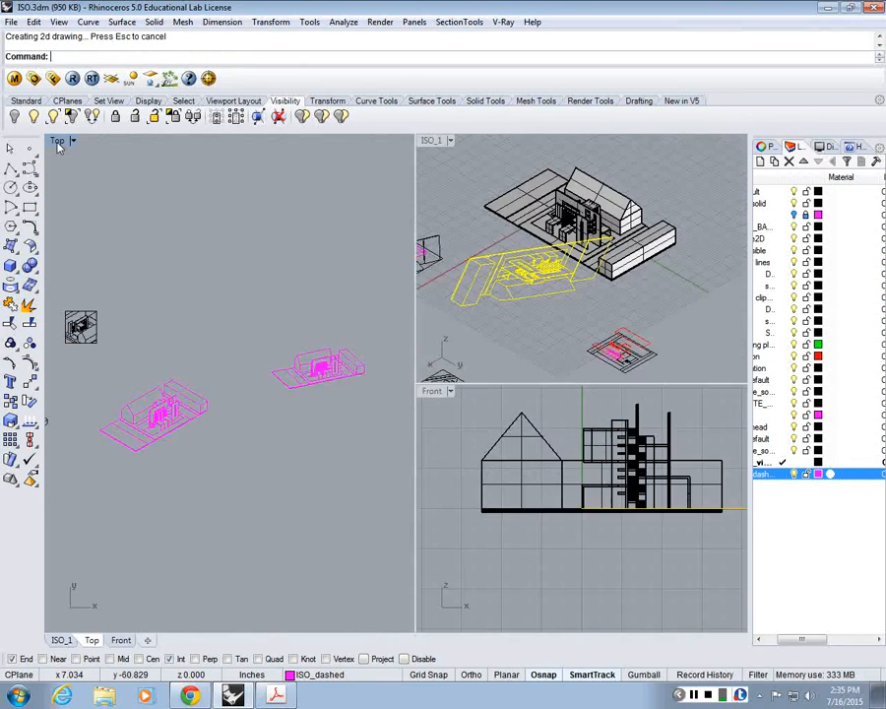
double_click(59, 141)
left_click(295, 332)
key("Escape")
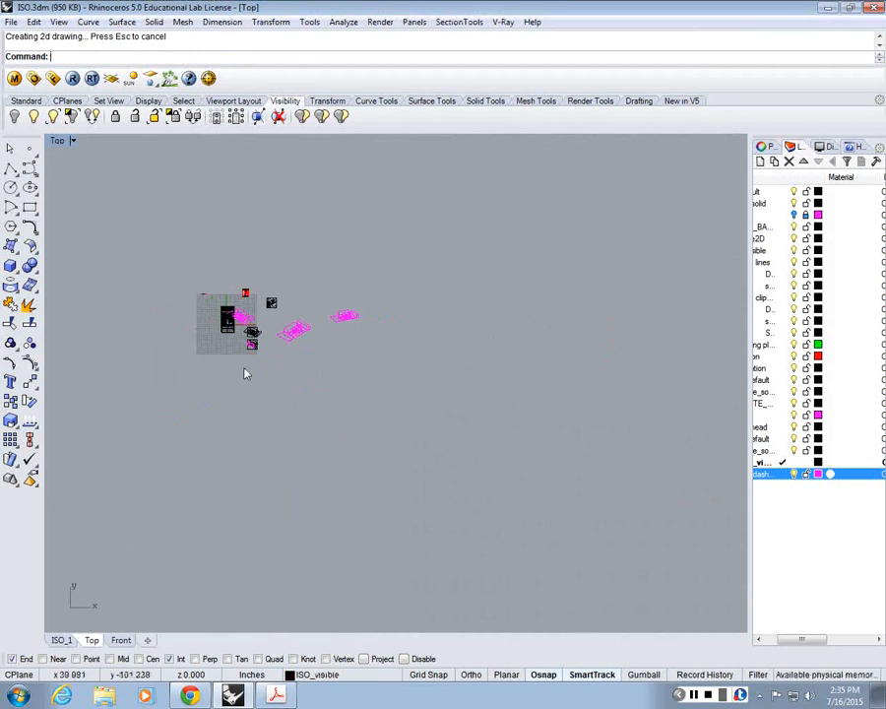
key("ctrl+z")
scroll(278, 309, "up", 4)
scroll(277, 308, "up", 2)
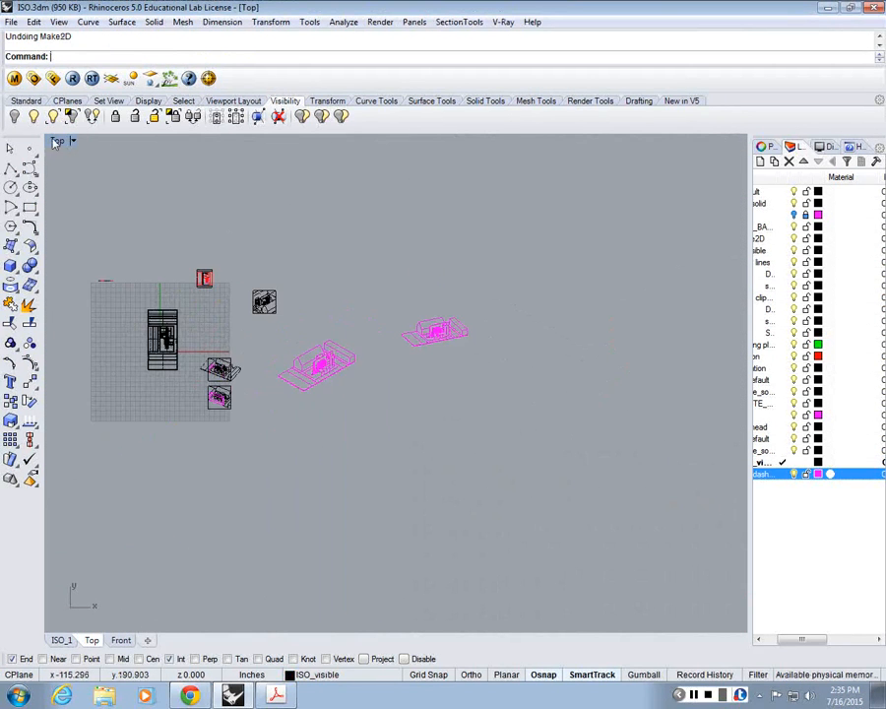
Step: Maximize the ISO_1 viewport and run Make2D again on the whole building model
double_click(59, 140)
double_click(444, 142)
key("Return")
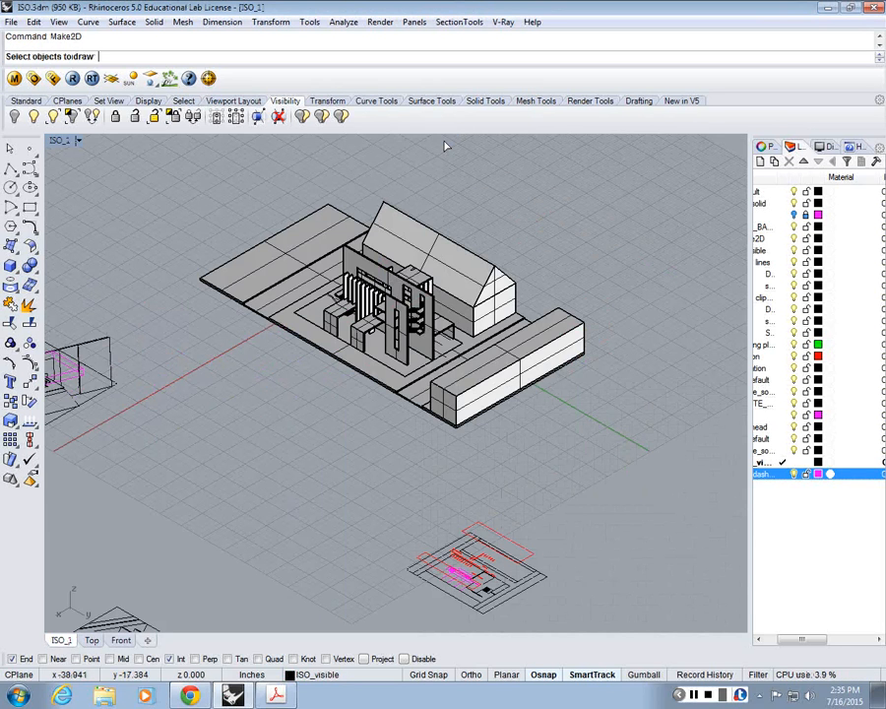
key("Escape")
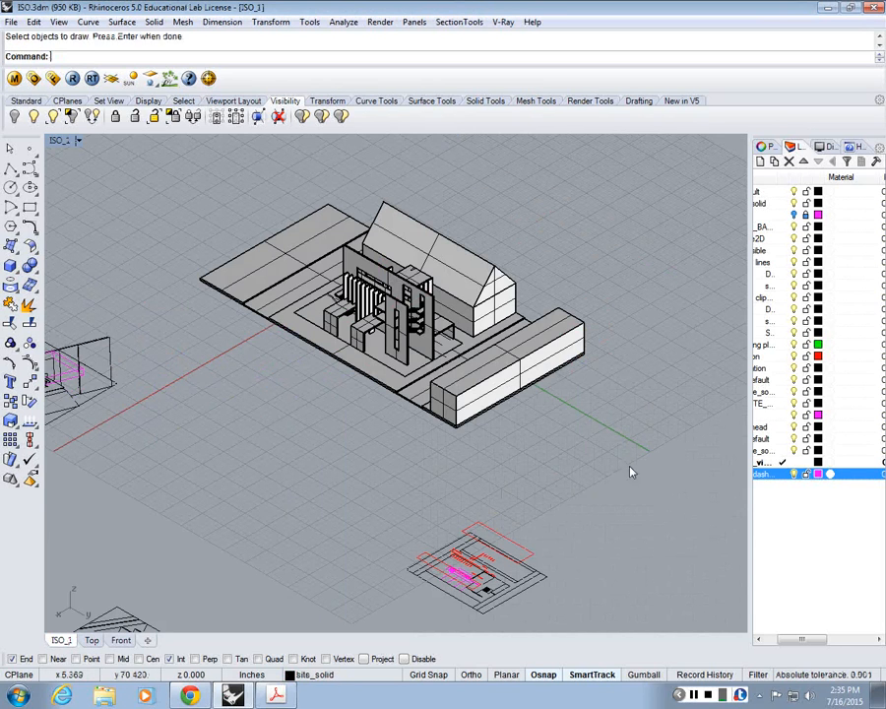
left_click_drag(643, 484, 162, 124)
key("Return")
key("Return")
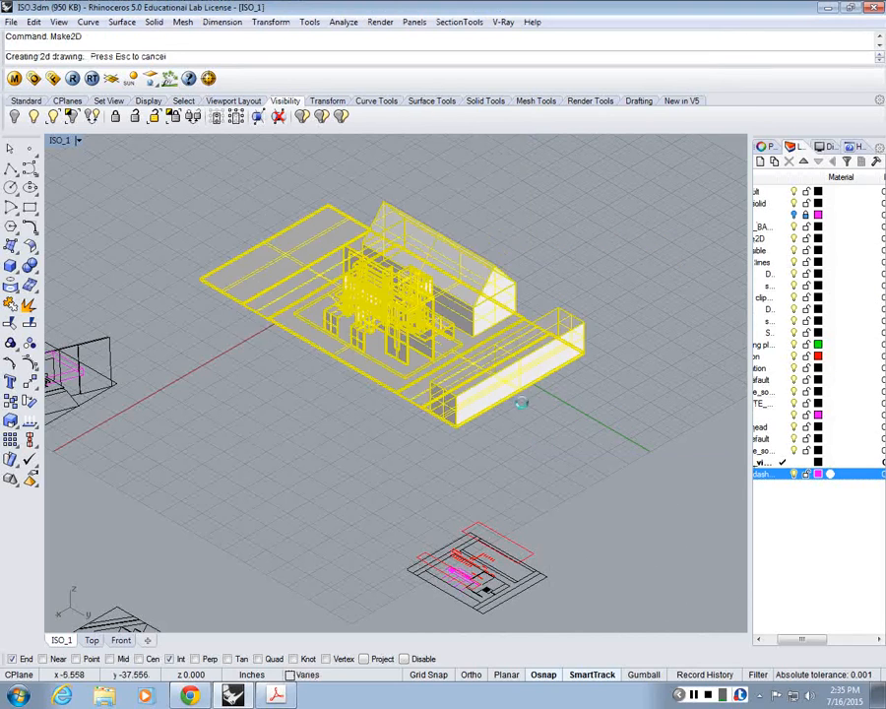
Step: Maximize the Top view and move the new 2D linework to the empty area away from the existing drawings
double_click(59, 142)
double_click(59, 142)
scroll(184, 267, "down", 5)
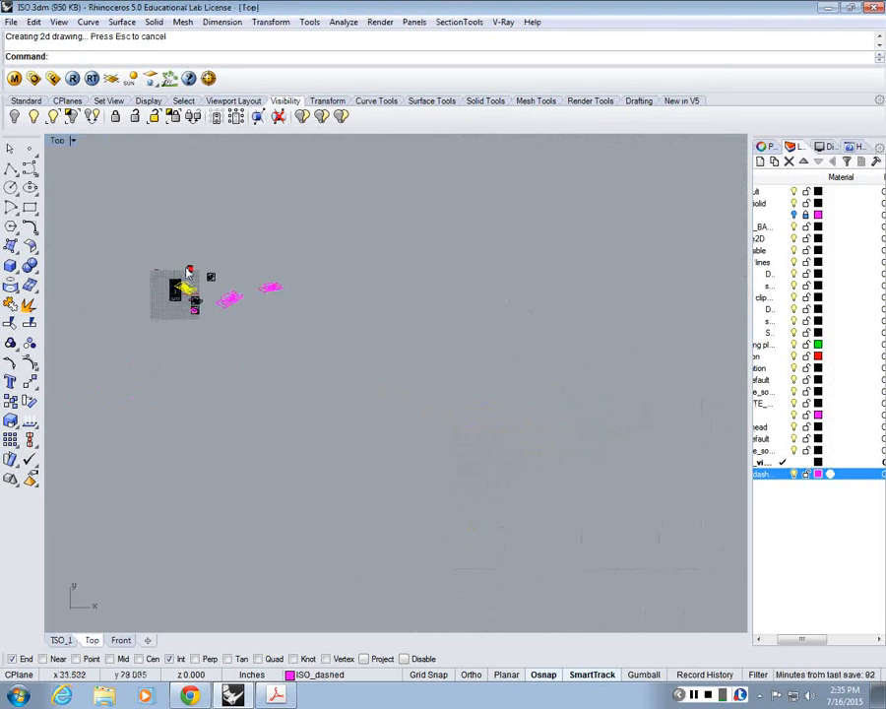
type("m")
key("Return")
left_click(185, 291)
scroll(256, 345, "up", 8)
left_click(256, 344)
key("Escape")
scroll(247, 334, "up", 20)
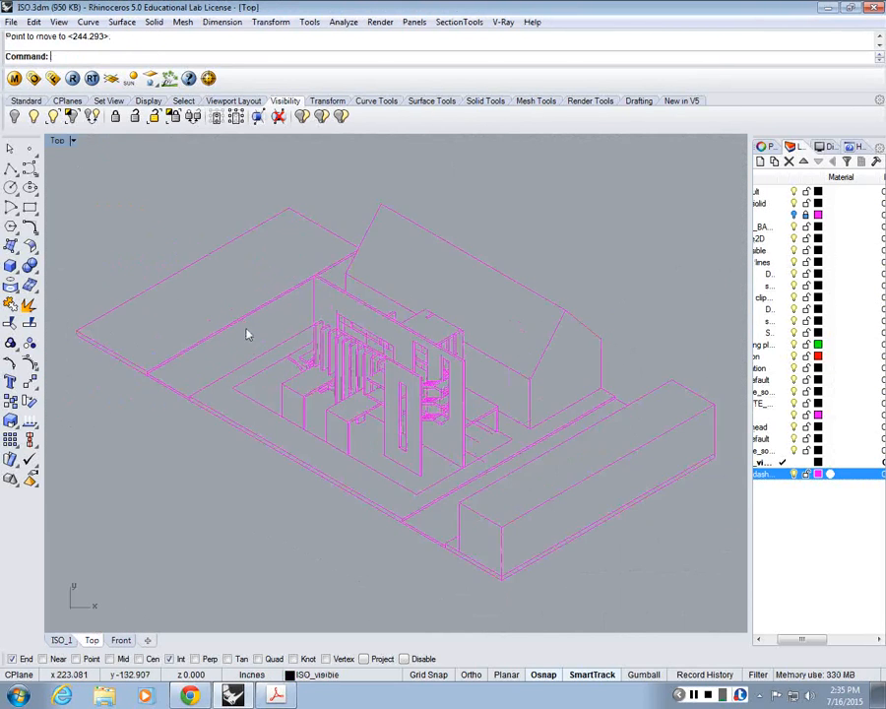
Step: Measure the base edge below the long box in the 2D linework with a temporary polyline
scroll(247, 334, "down", 8)
left_click(9, 166)
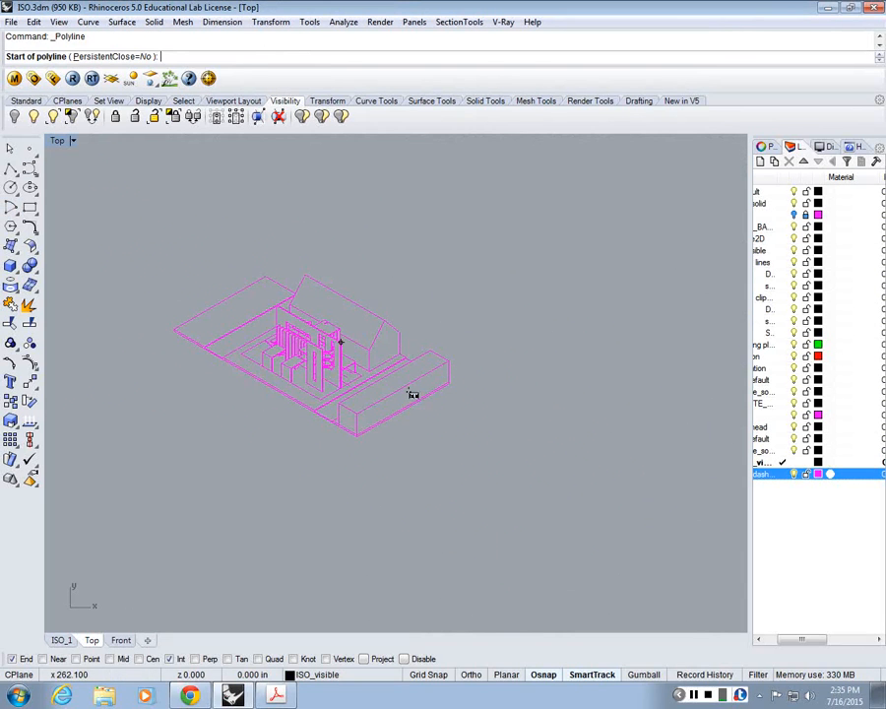
left_click(358, 440)
scroll(466, 388, "up", 3)
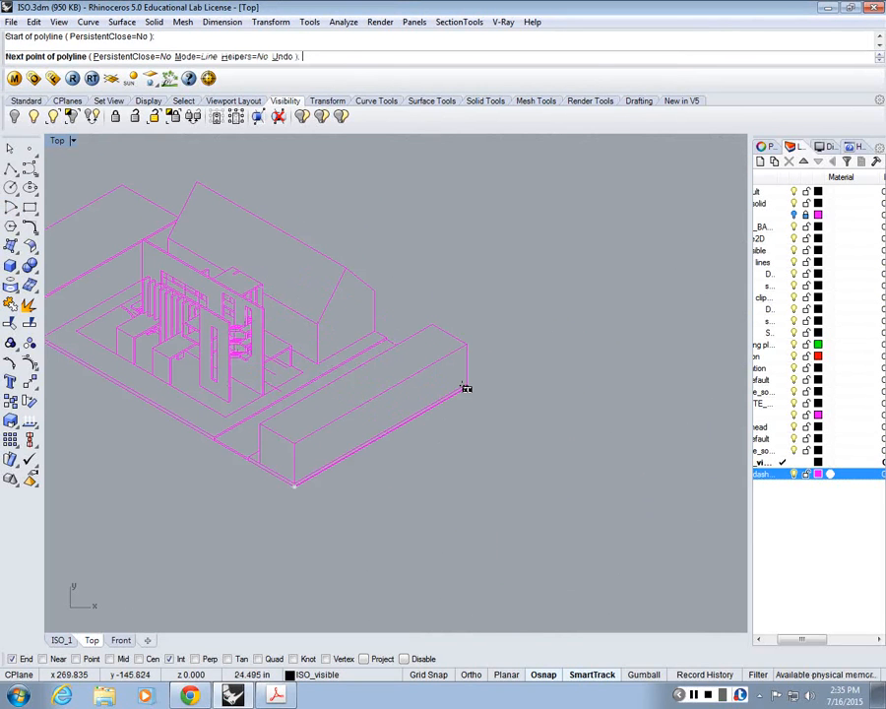
key("Escape")
scroll(473, 394, "down", 3)
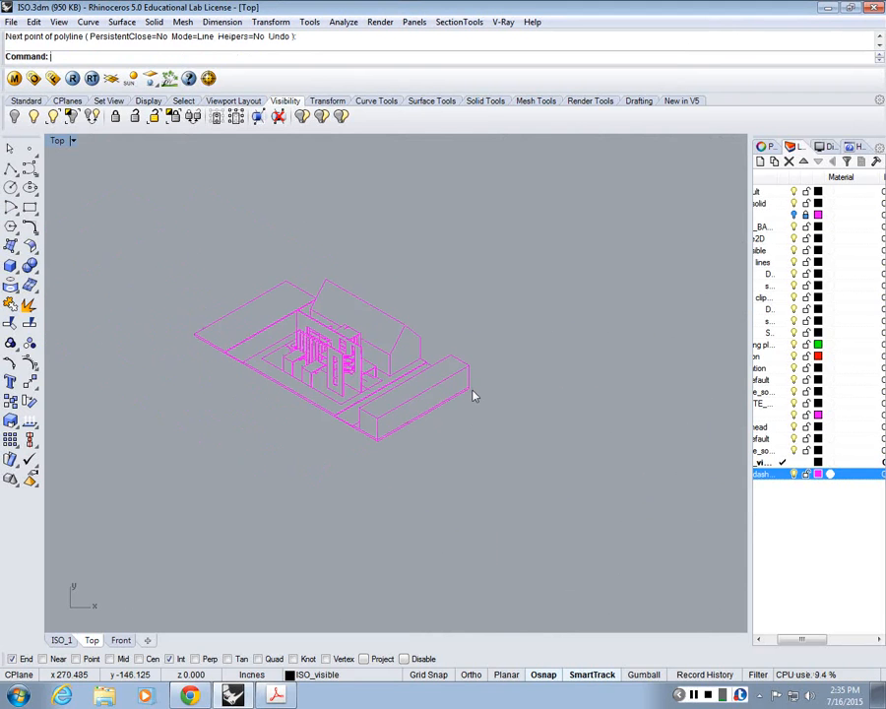
Step: Scale the 2D linework from the long box's lower base corner so that its base edge becomes 30 inches long
type("scale")
key("Return")
key("ctrl+a")
key("Return")
scroll(369, 428, "up", 6)
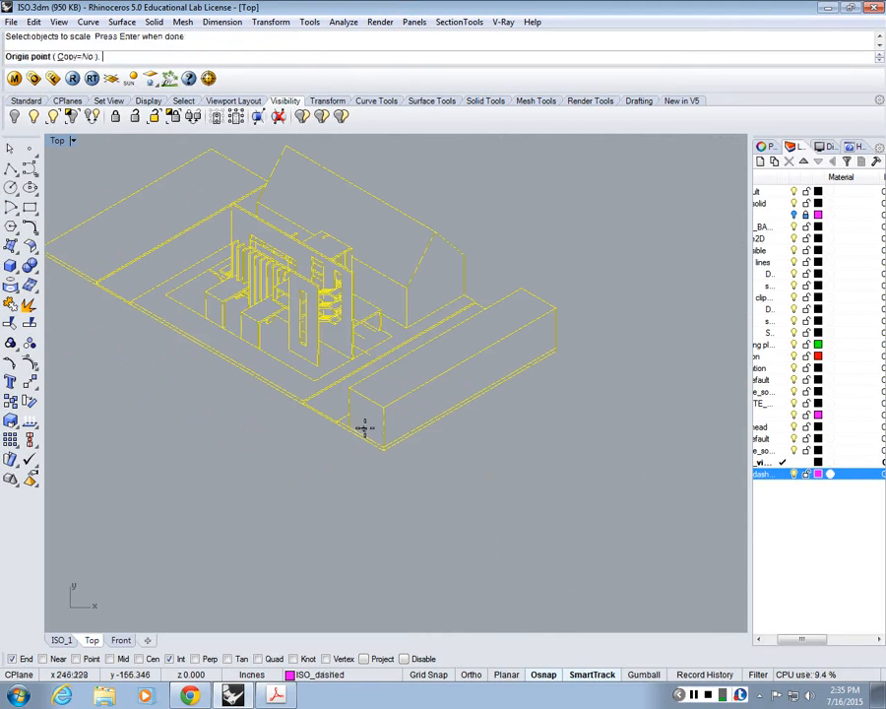
left_click(386, 455)
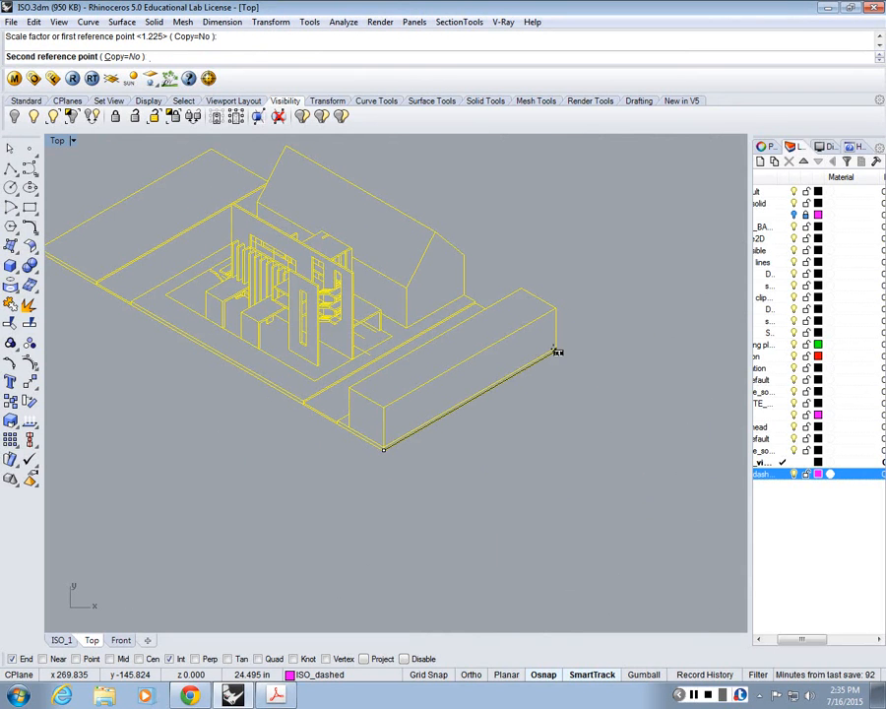
type("30")
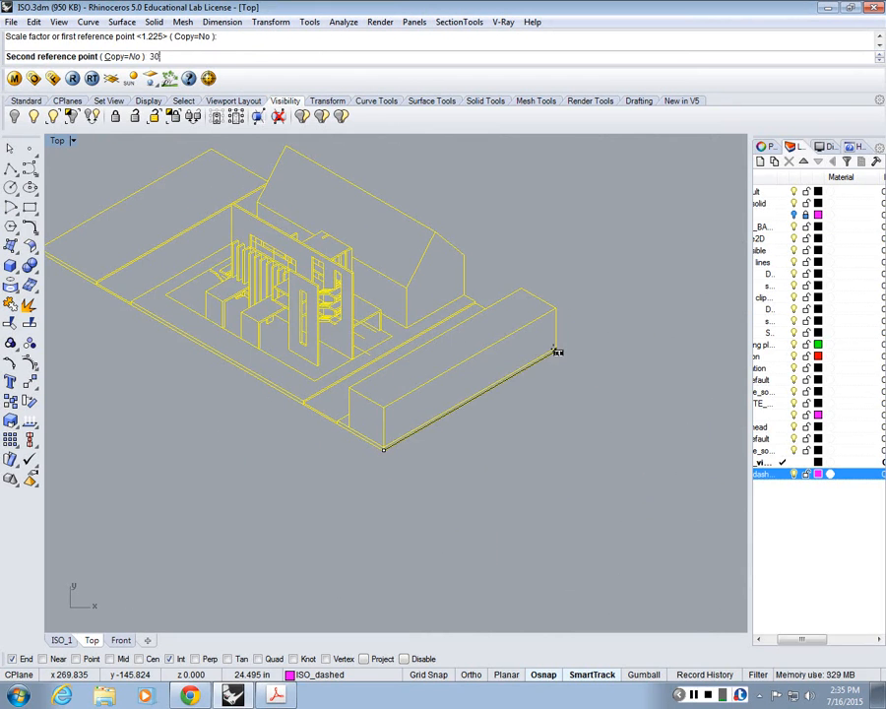
key("Return")
Step: Measure the long front edge of the site base in the scaled linework with a temporary polyline
left_click(10, 167)
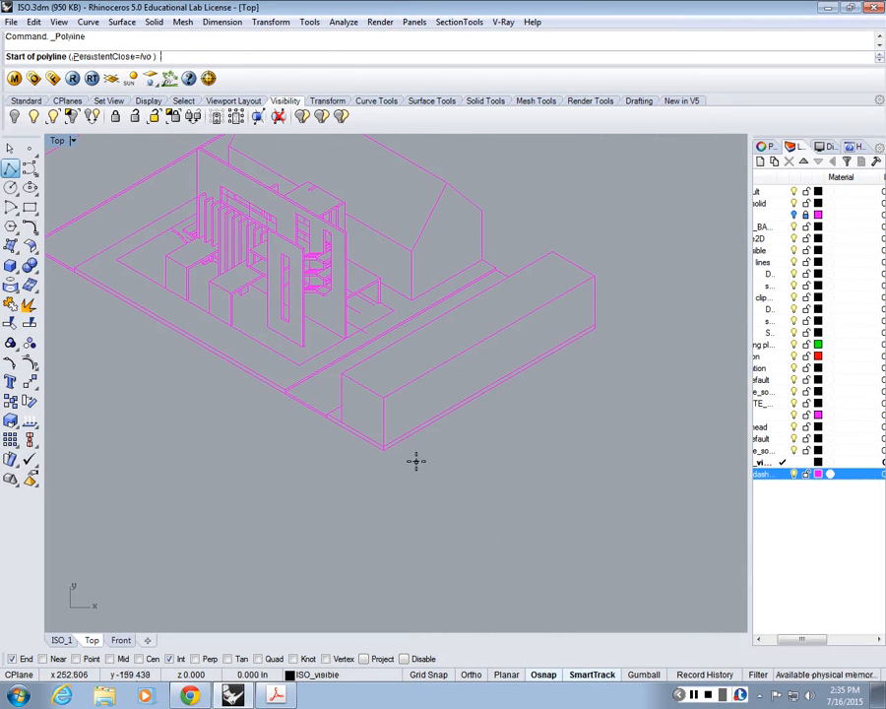
left_click(384, 450)
right_click_drag(217, 321, 380, 386)
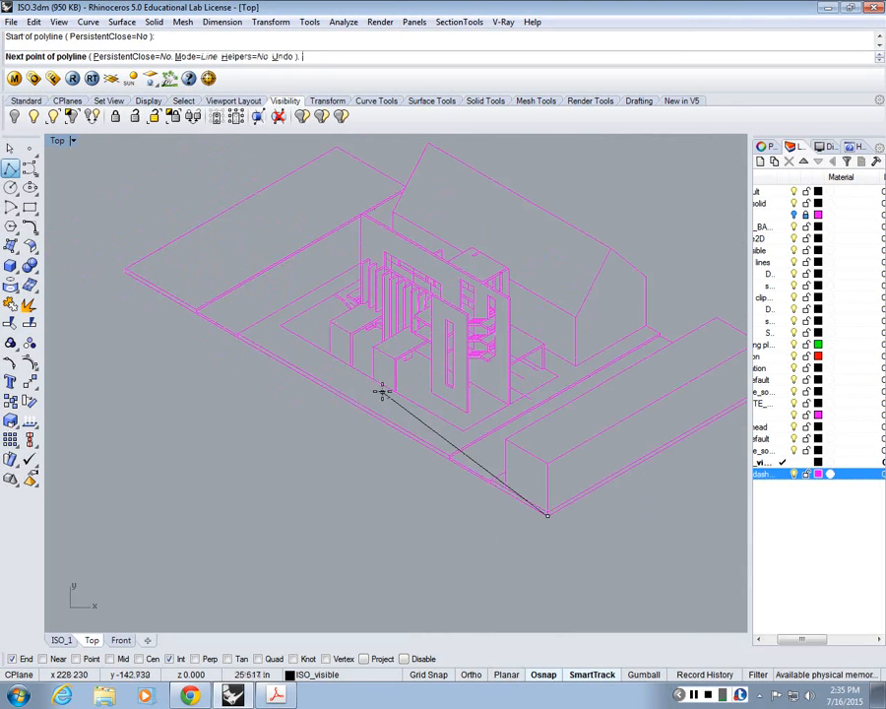
scroll(189, 284, "down", 5)
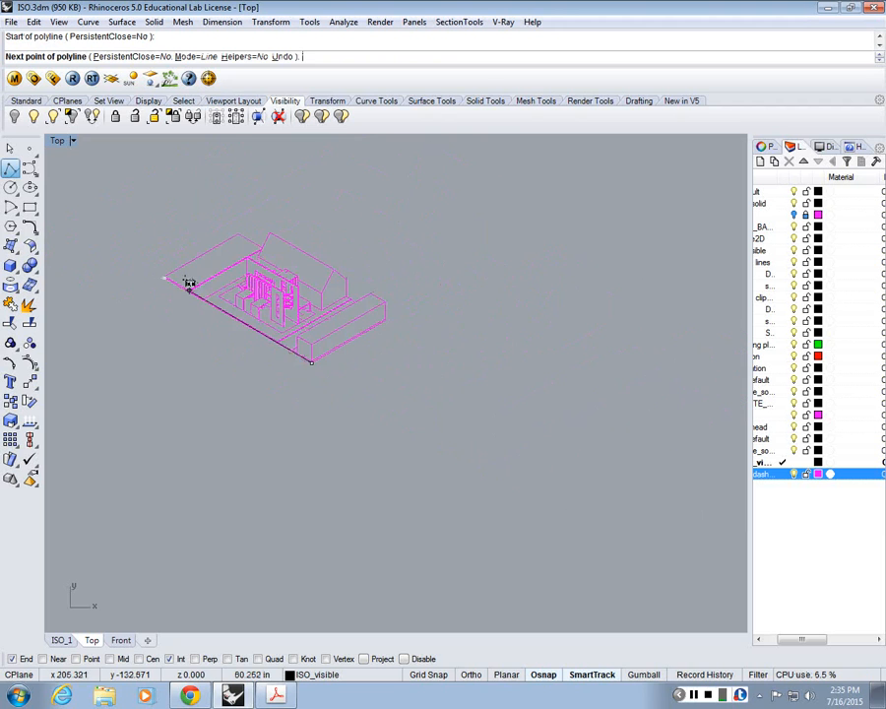
key("Escape")
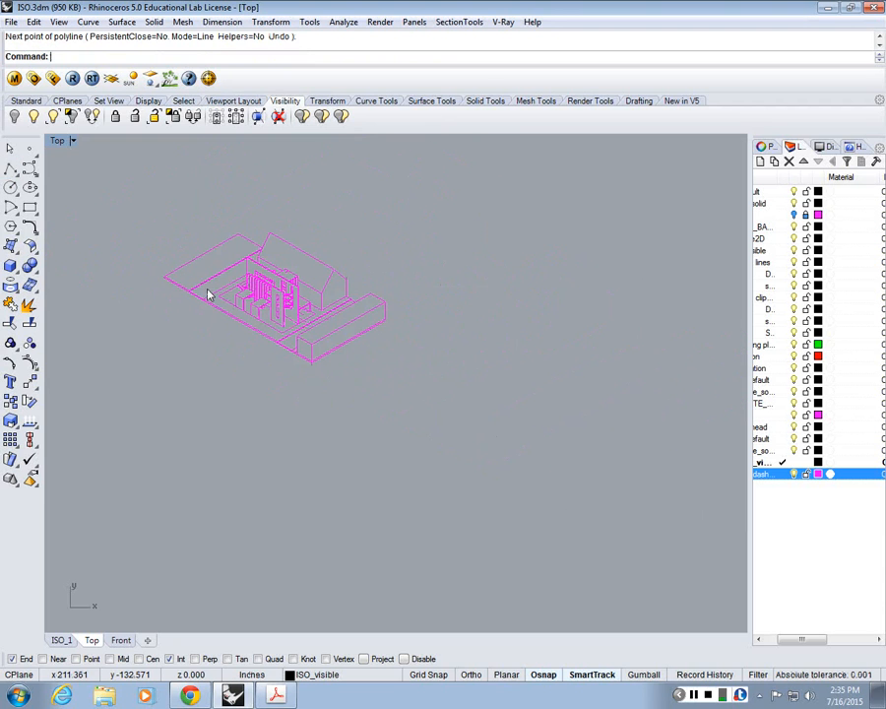
Step: Measure the tall main wall's vertical edge and its long top edge with temporary polylines
scroll(237, 301, "up", 5)
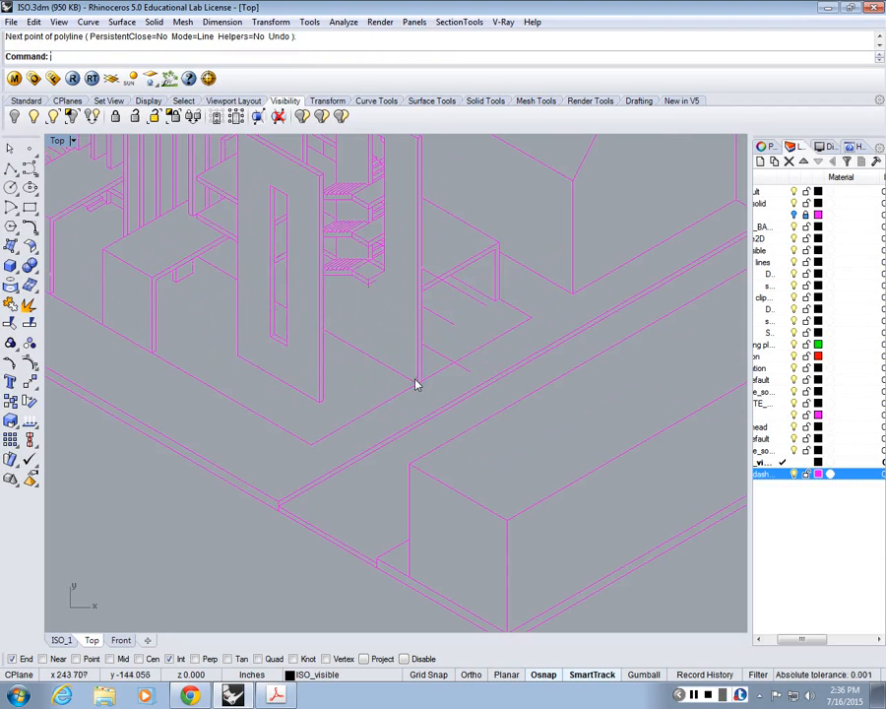
right_click(415, 384)
left_click(420, 381)
right_click_drag(421, 381, 433, 503)
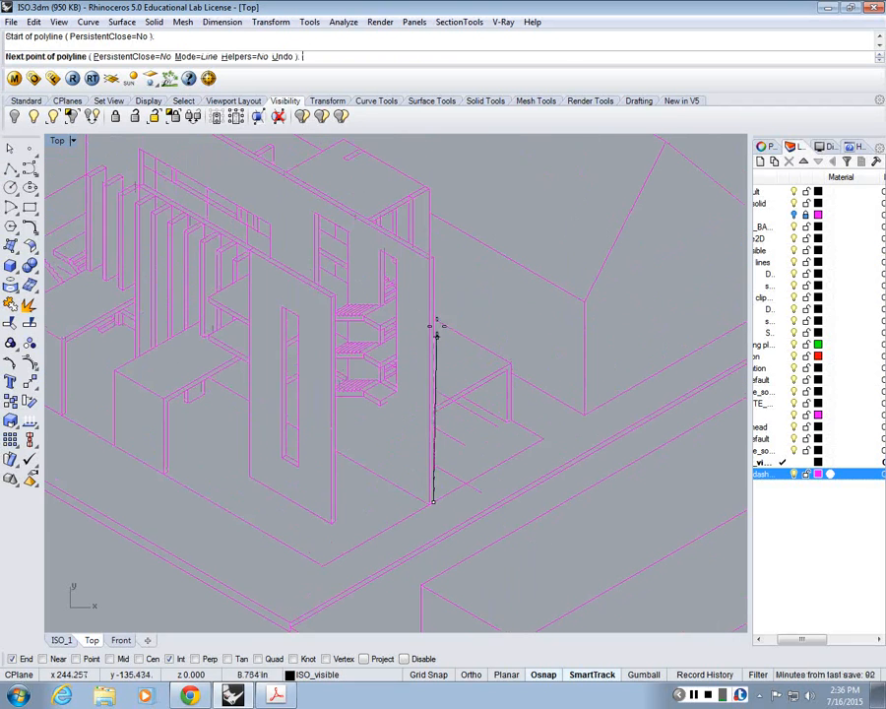
left_click(434, 260)
right_click(434, 260)
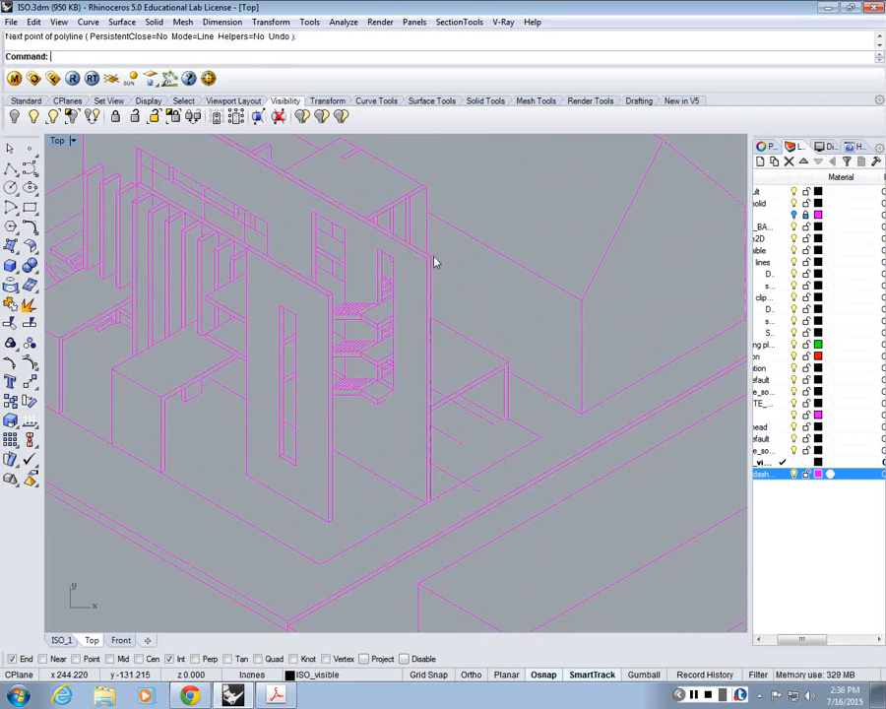
right_click(434, 259)
left_click(432, 257)
right_click_drag(432, 257, 539, 393)
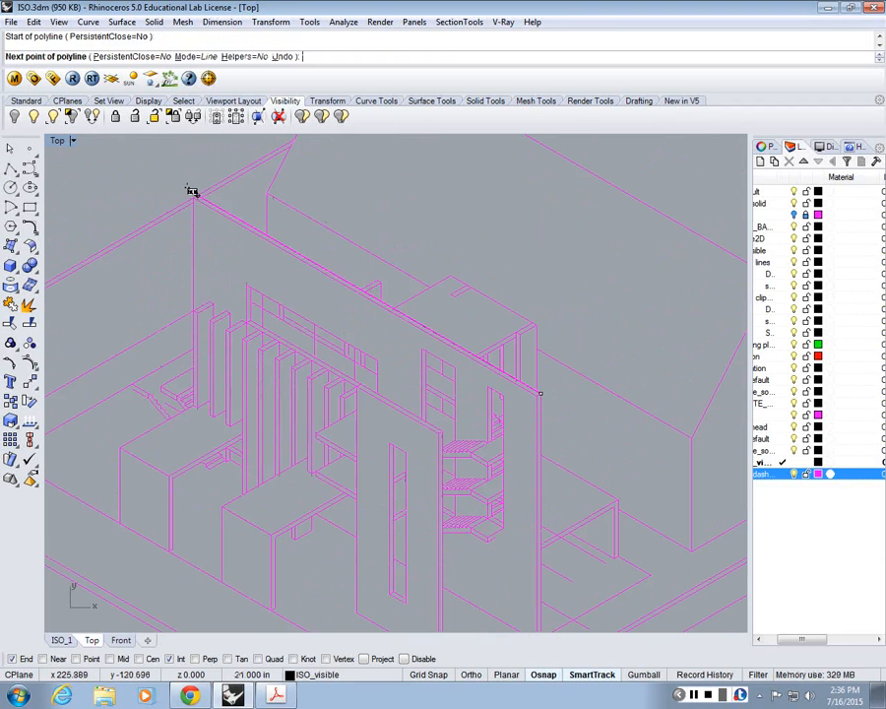
key("Escape")
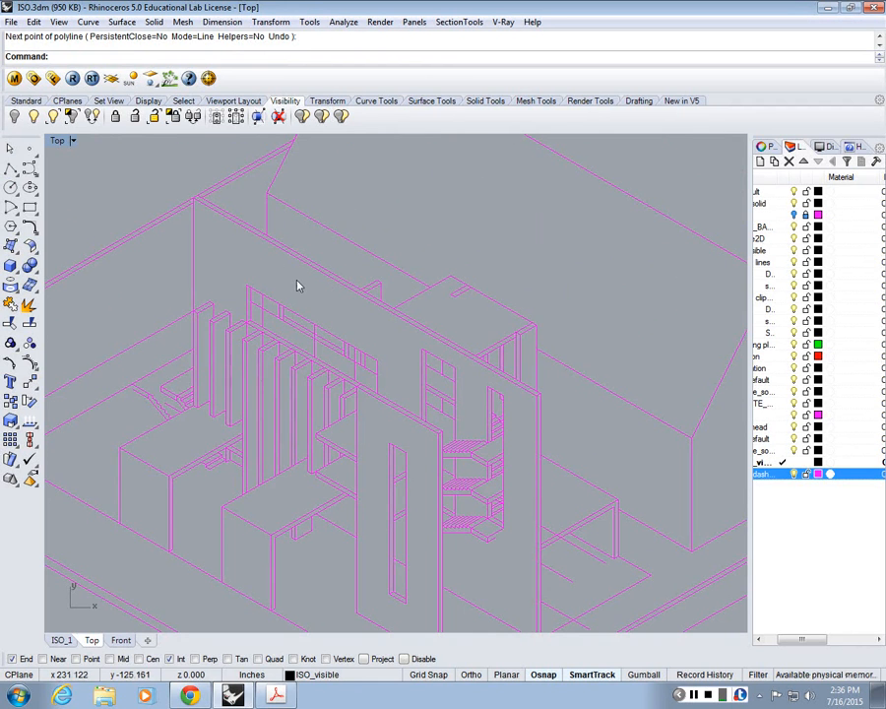
Step: Restore the four-viewport layout, then consult ISO.pdf in Acrobat and the ISO_steps PDF in Chrome before returning to Rhino
scroll(409, 417, "down", 8)
right_click_drag(408, 418, 377, 332)
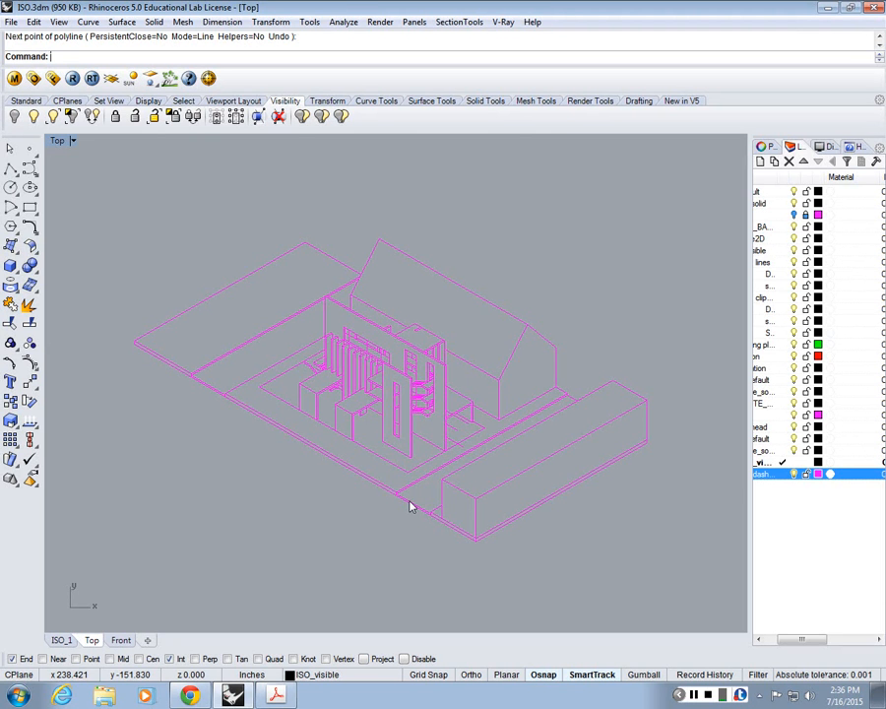
scroll(410, 503, "down", 6)
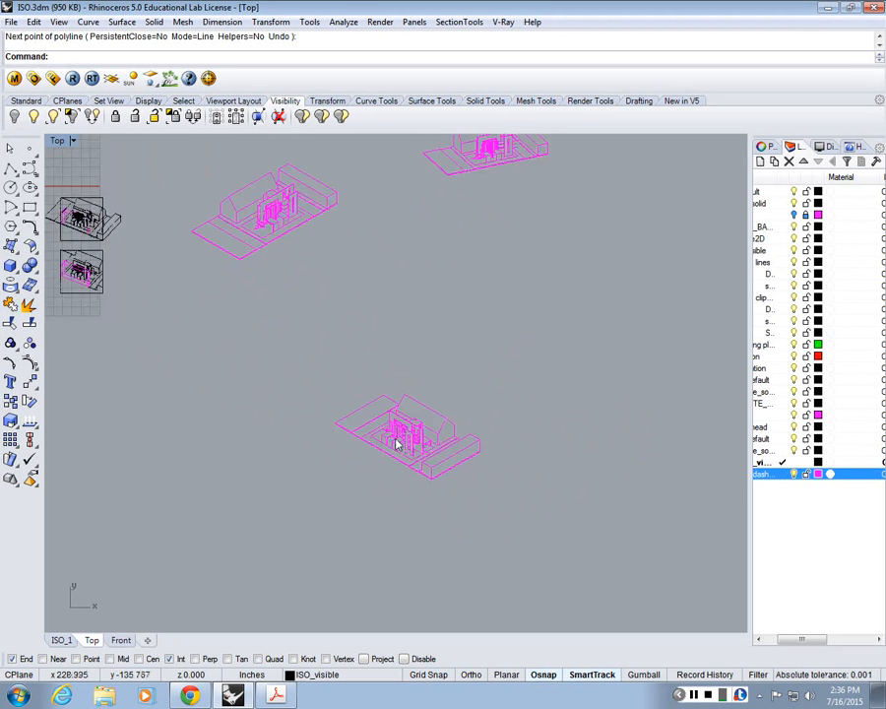
double_click(58, 142)
left_click(279, 695)
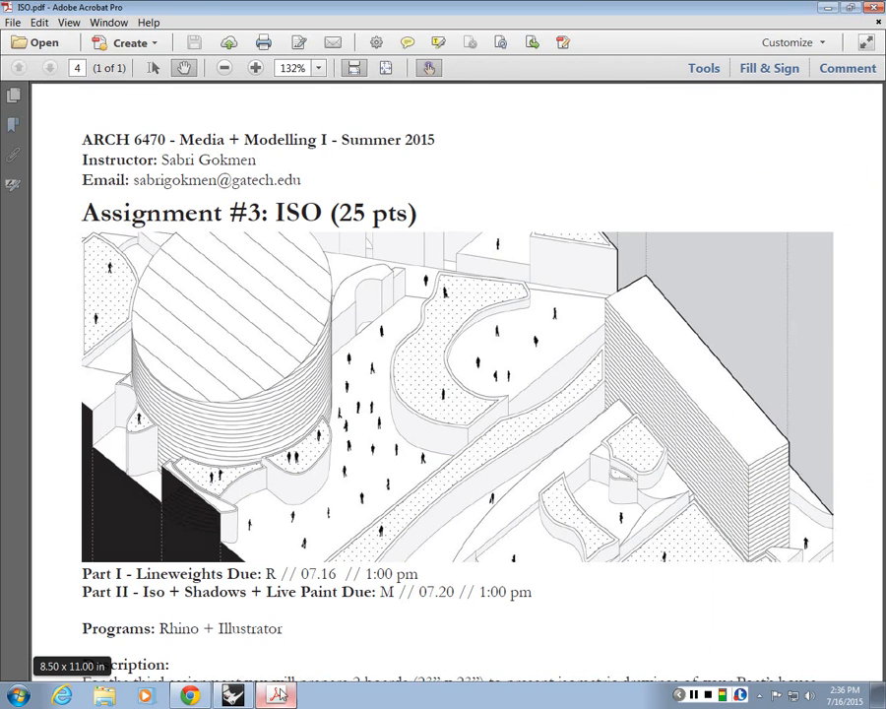
left_click(193, 696)
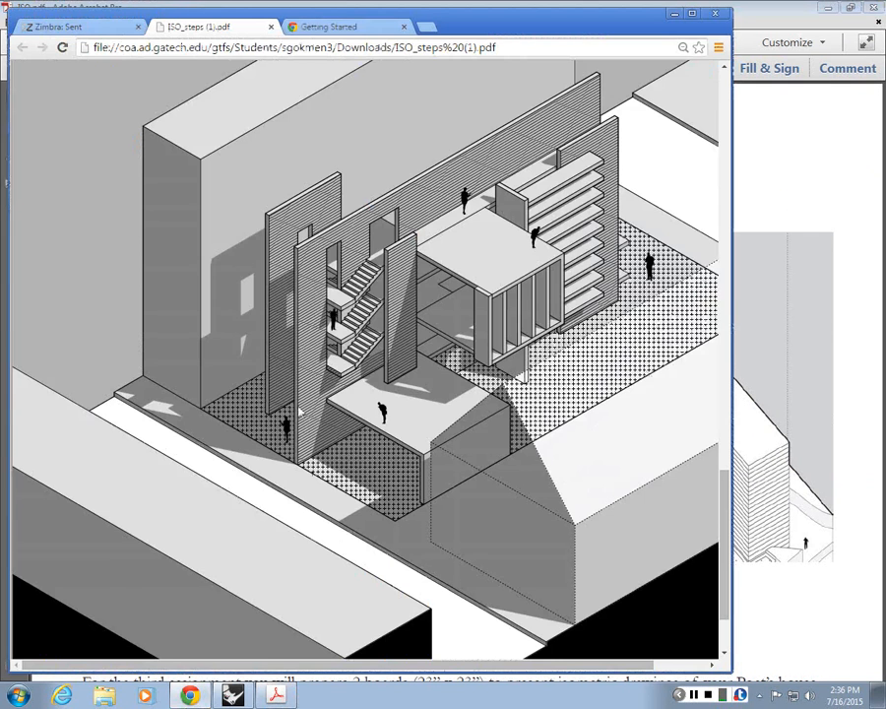
scroll(172, 525, "up", 3)
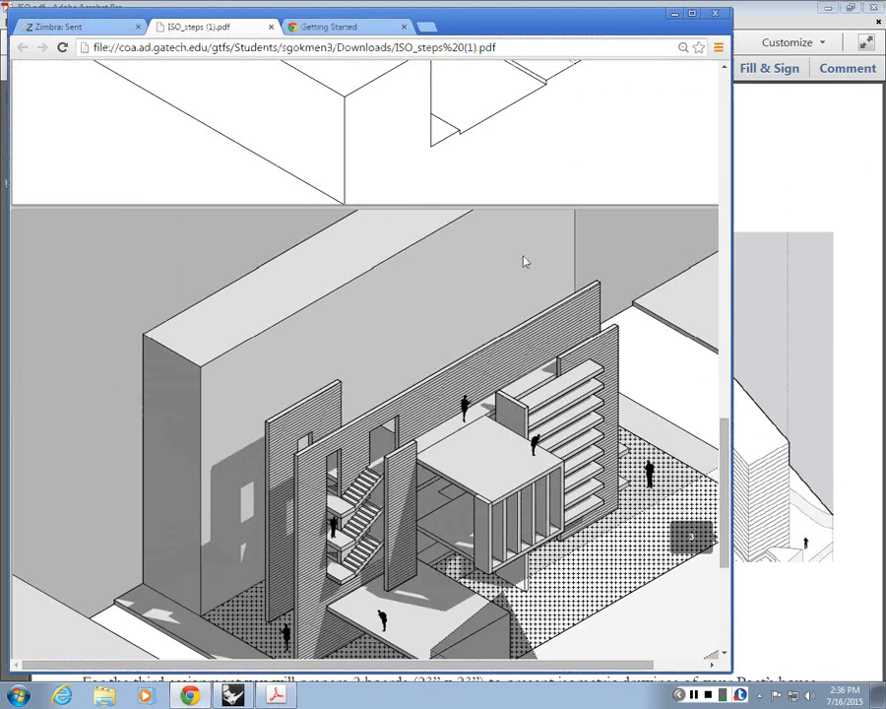
left_click(674, 14)
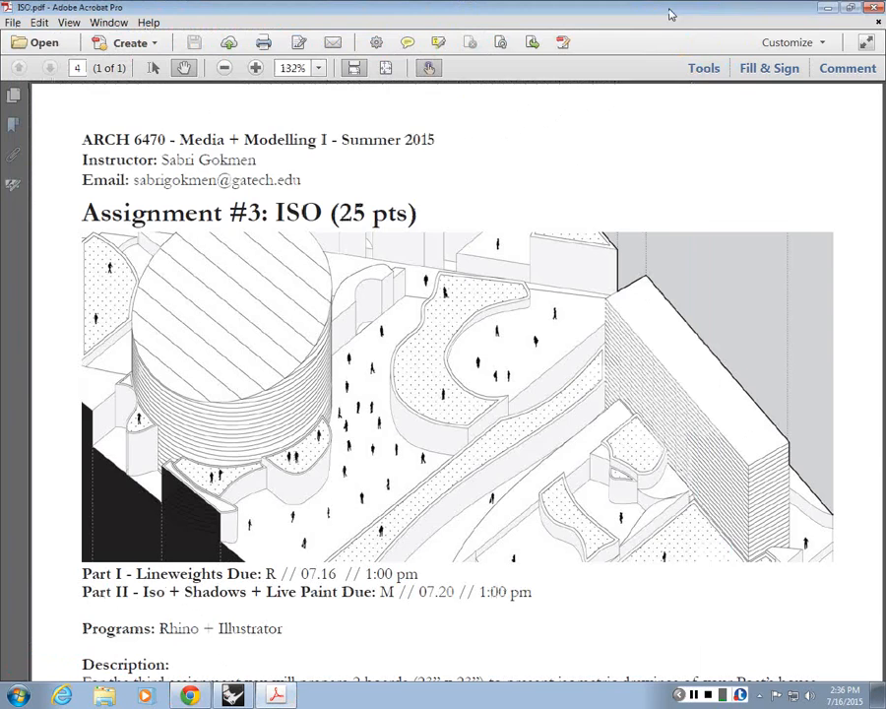
left_click(825, 8)
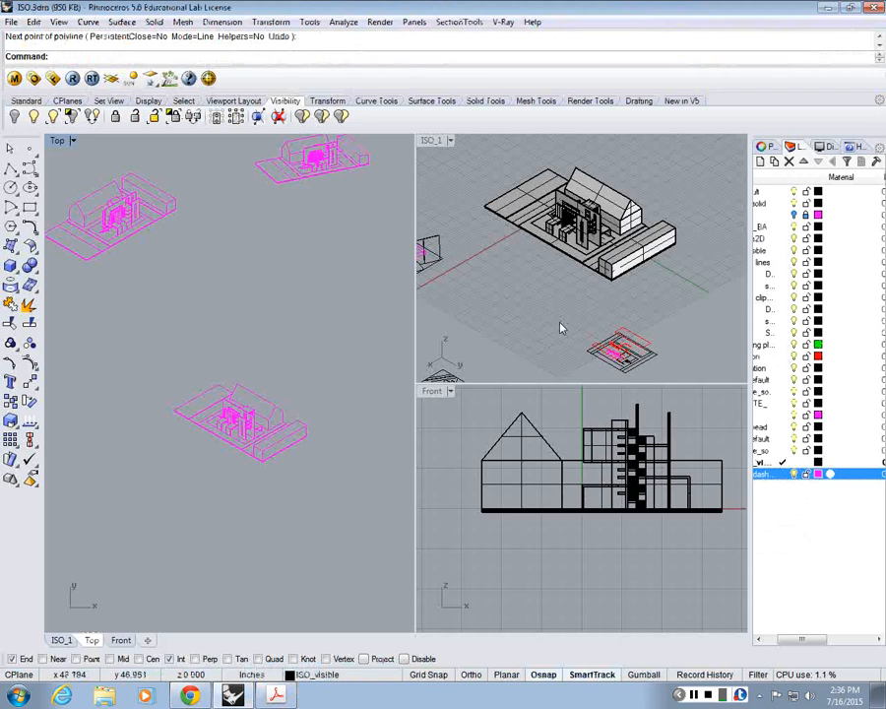
Step: Compare the 3D model in ISO_1 with the 2D drawings laid out in the Top view
double_click(442, 142)
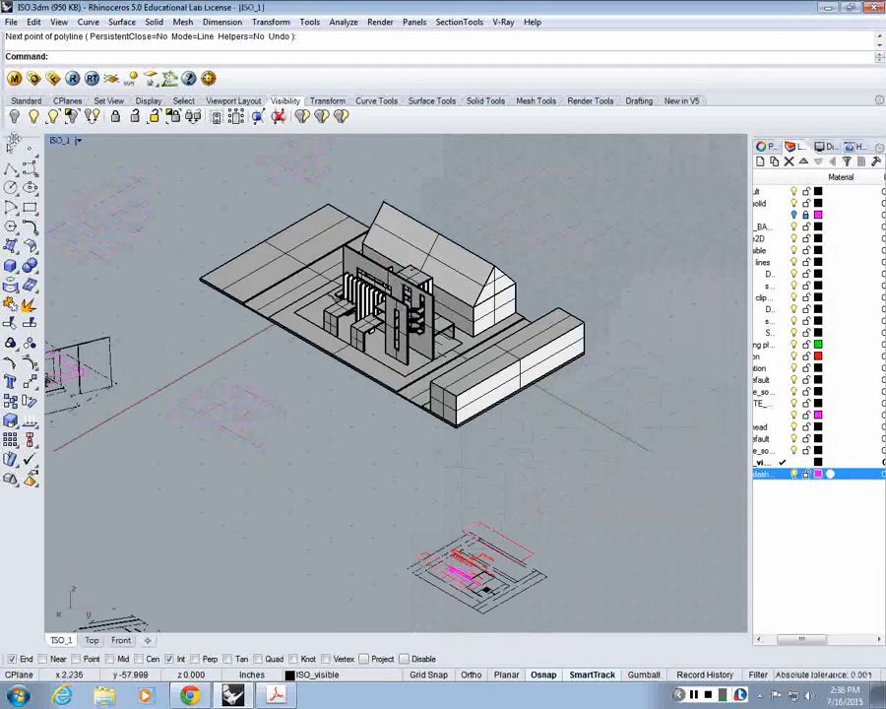
double_click(56, 143)
scroll(196, 240, "up", 2)
scroll(296, 368, "up", 4)
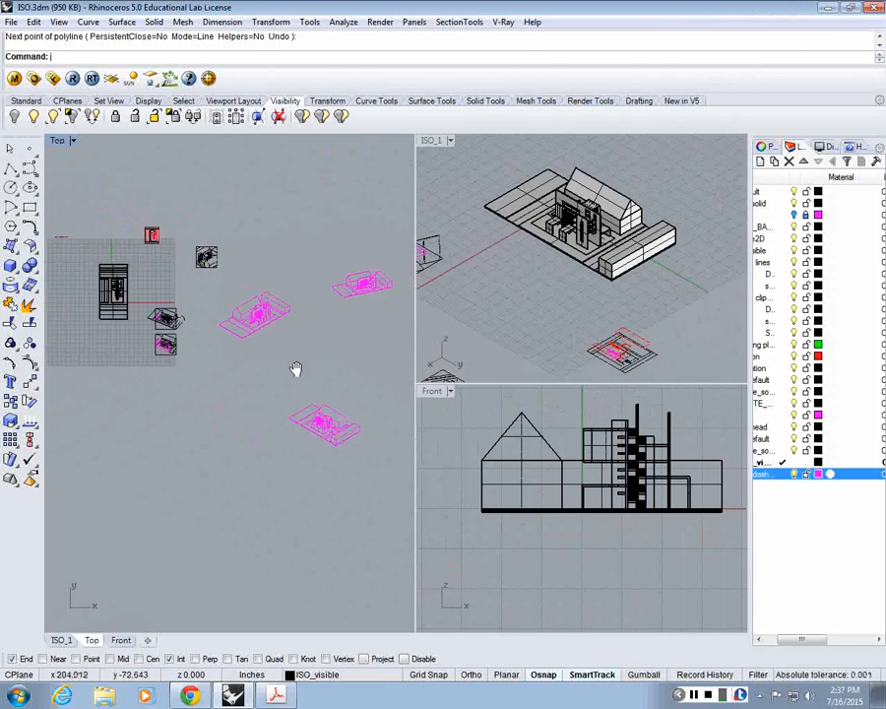
scroll(303, 376, "up", 2)
right_click_drag(343, 413, 250, 412)
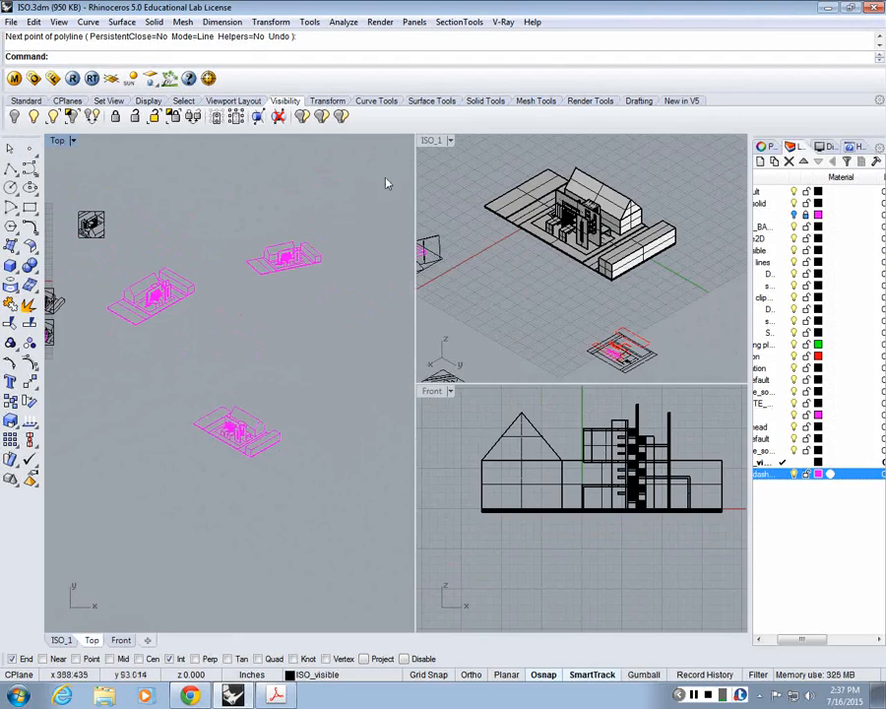
Step: Maximize the ISO_1 view and look through the standard isometric view directions
double_click(429, 142)
scroll(411, 187, "up", 8)
scroll(411, 210, "down", 5)
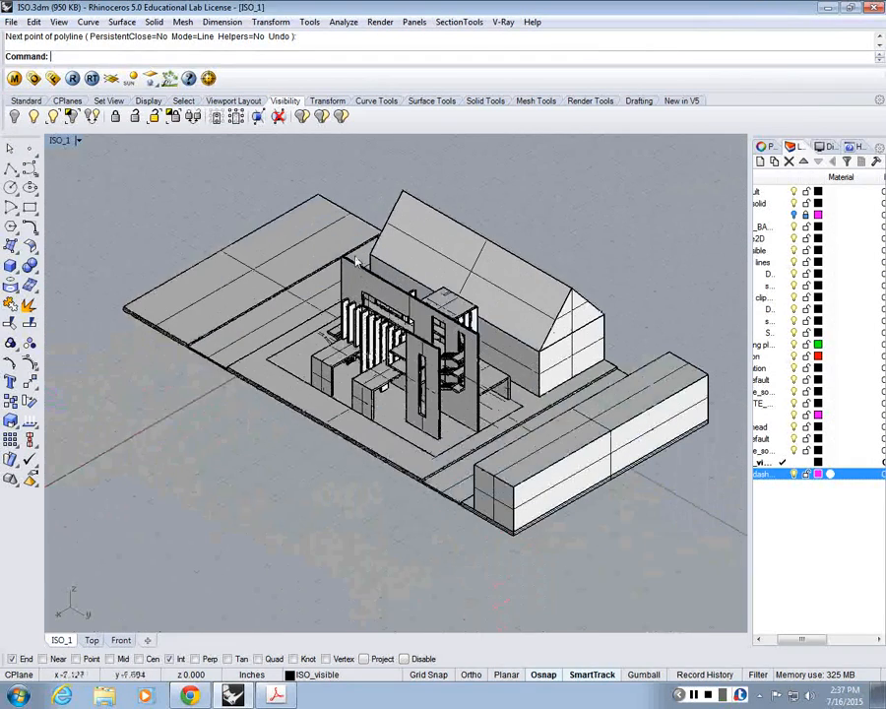
left_click(59, 22)
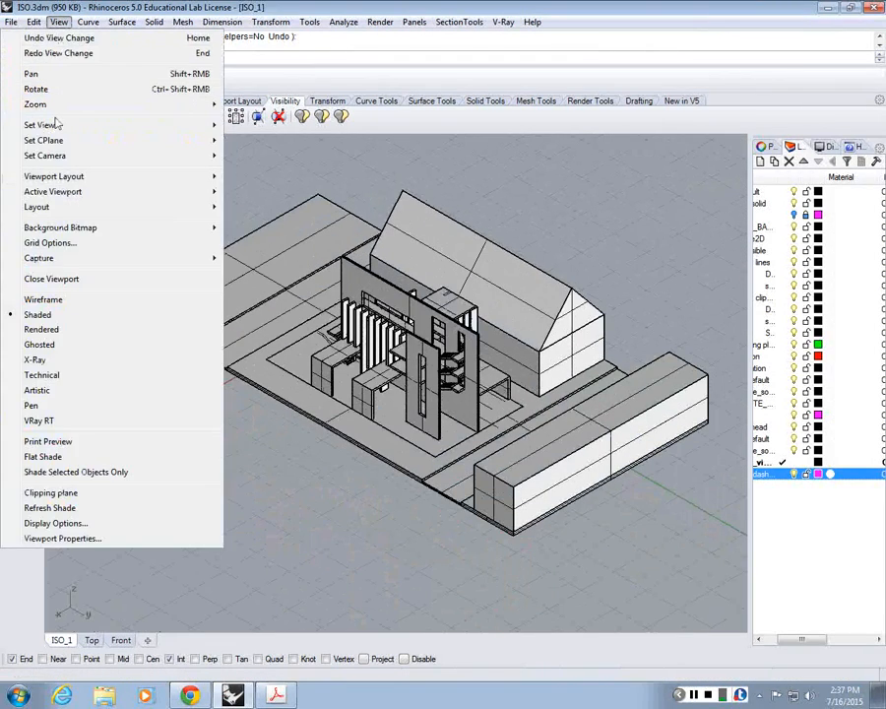
mouse_move(57, 124)
mouse_move(259, 276)
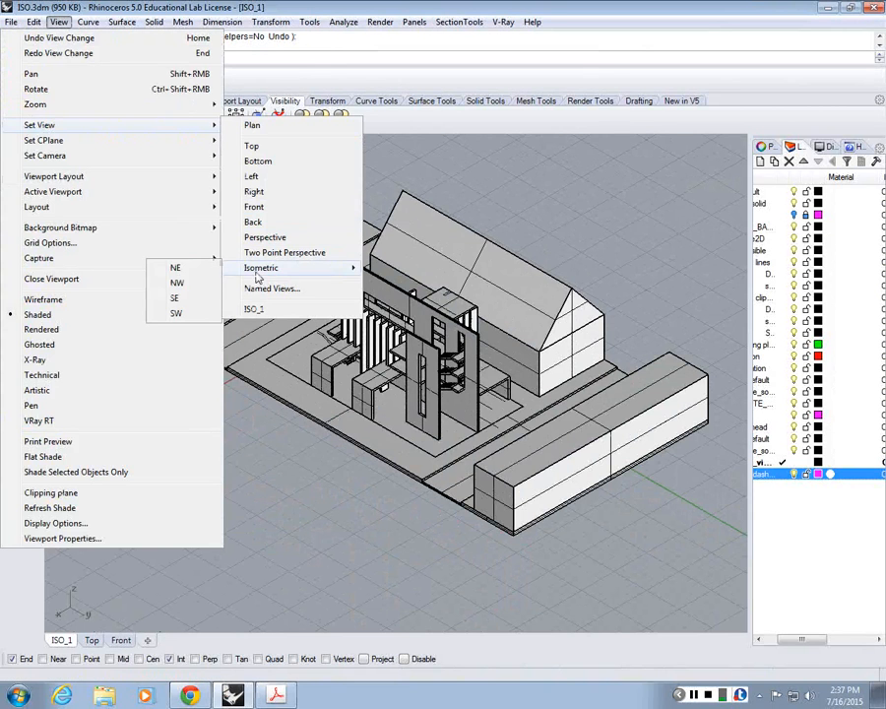
right_click_drag(551, 212, 544, 214)
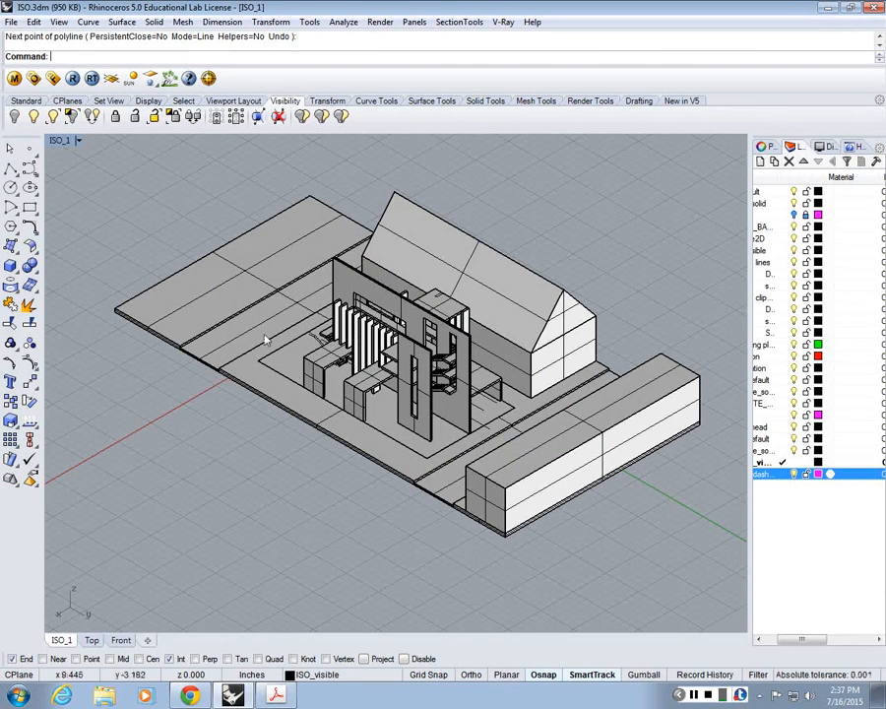
Step: Orbit the model in ISO_1 to a lower angle and then a higher one to compare viewing directions
right_click_drag(469, 473, 669, 365)
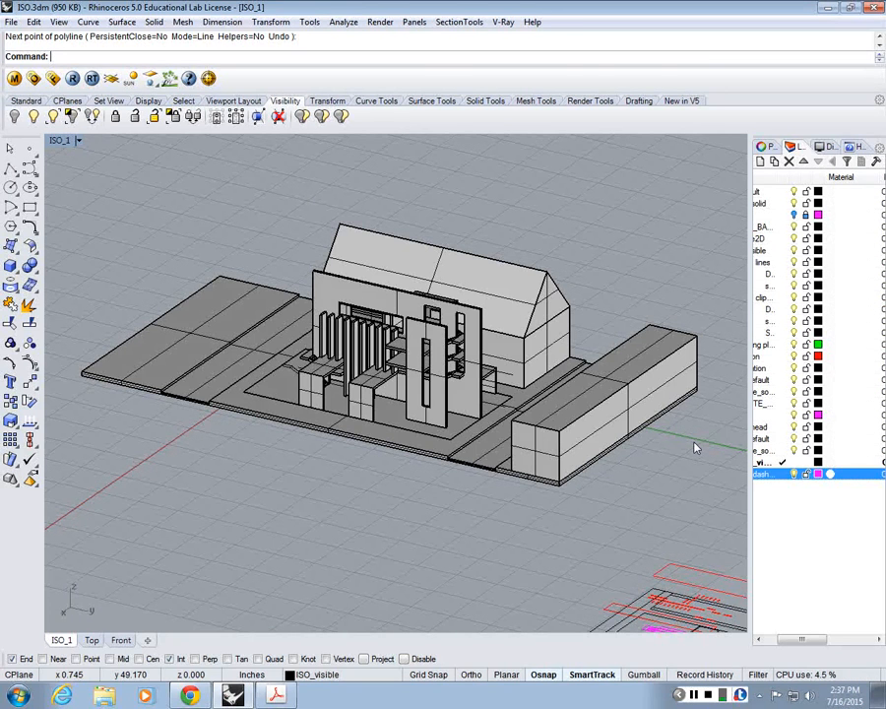
scroll(420, 430, "up", 3)
scroll(420, 492, "down", 5)
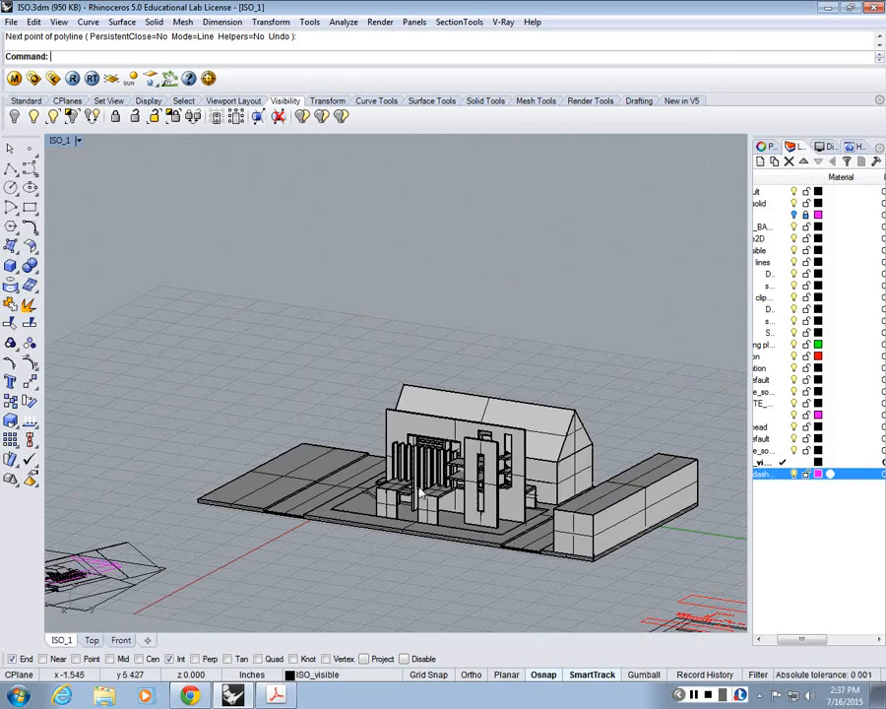
right_click_drag(539, 483, 532, 541)
scroll(533, 541, "up", 2)
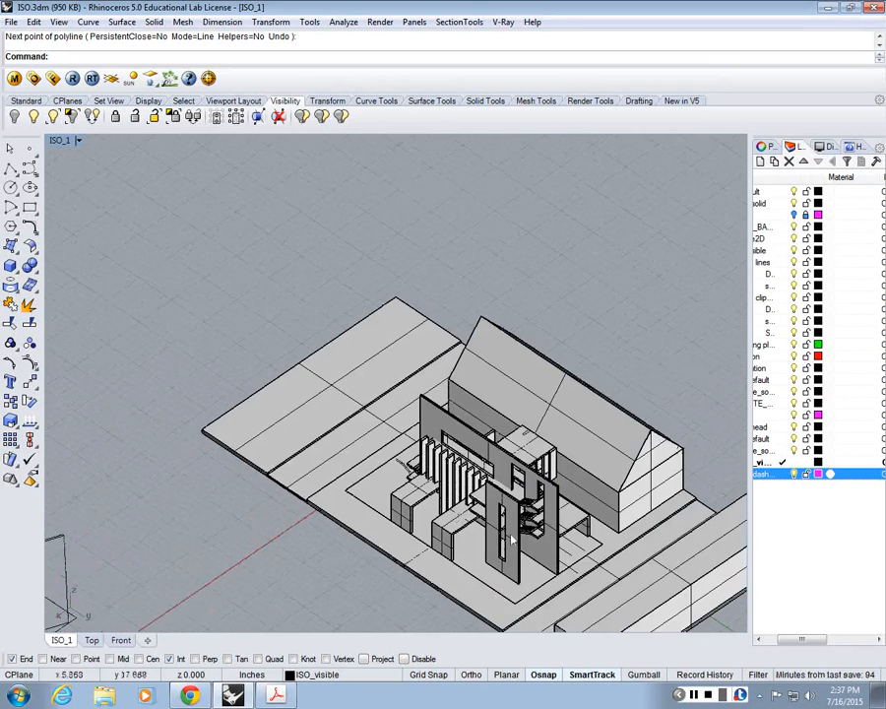
right_click_drag(603, 556, 515, 495, "shift")
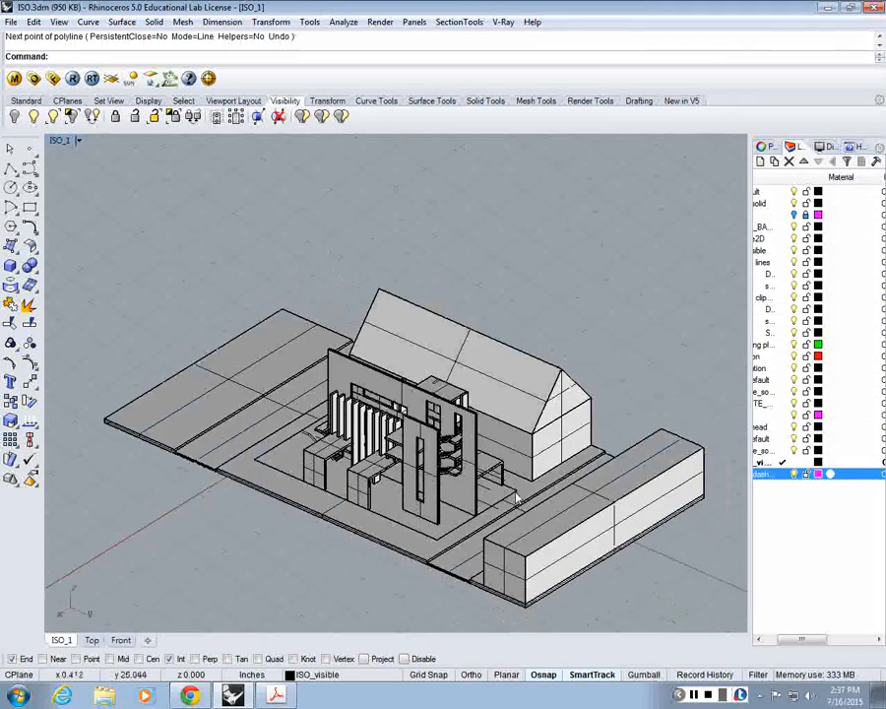
Step: Switch to ISO.pdf in Acrobat, read the assignment description and scale requirement, and return to Rhino
left_click(299, 698)
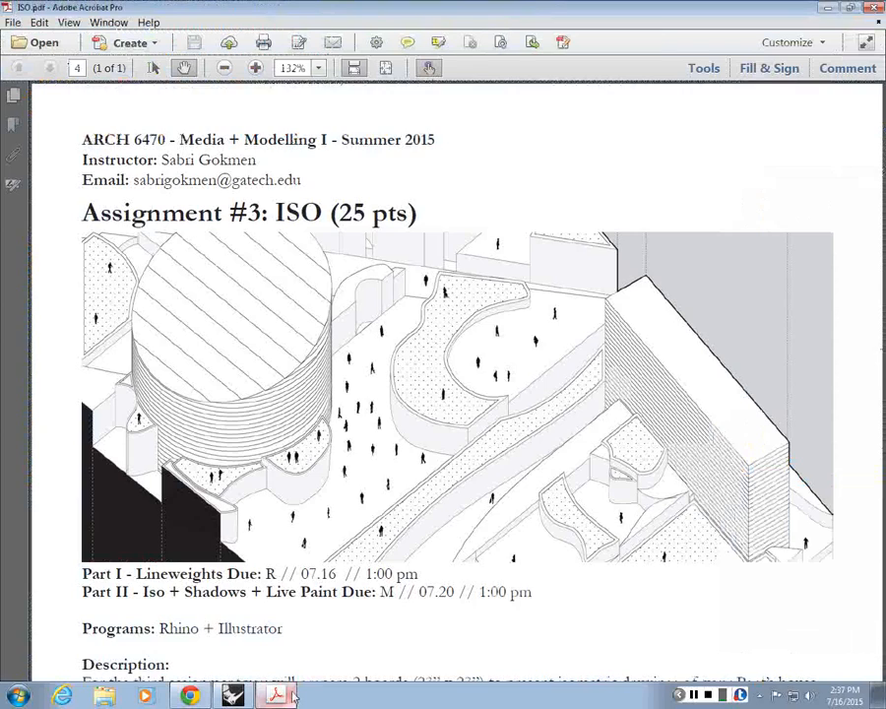
scroll(418, 476, "down", 5)
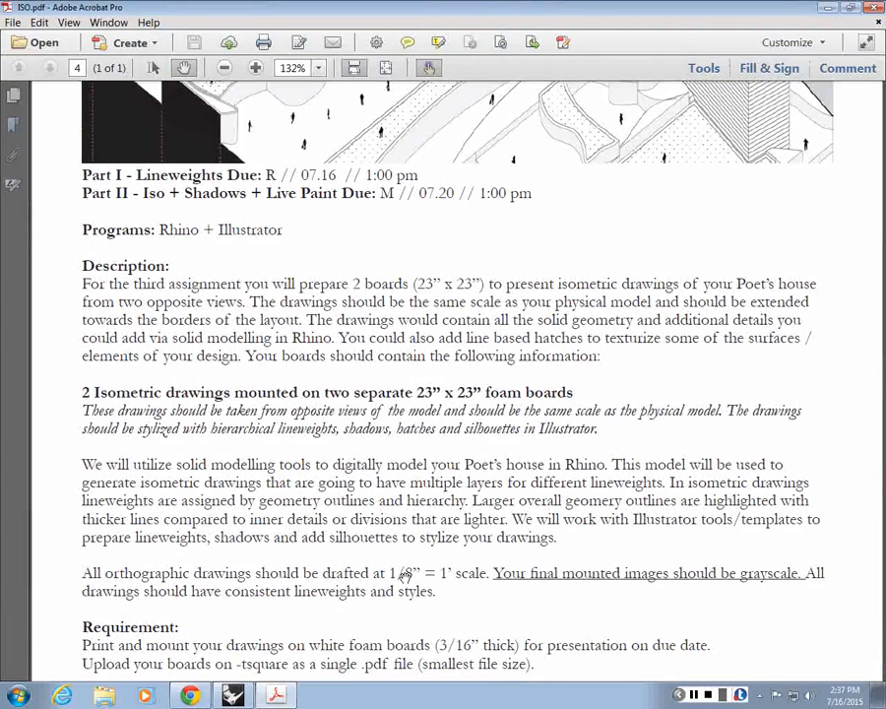
left_click(828, 7)
Step: Restore the saved ISO_1 view and look through the viewport layout options
left_click(59, 22)
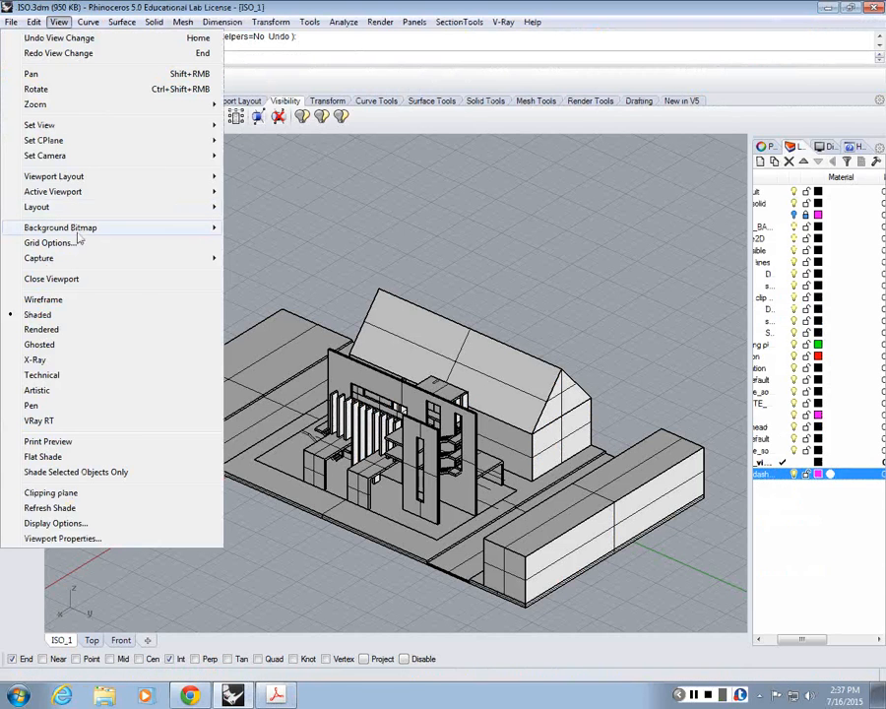
mouse_move(102, 129)
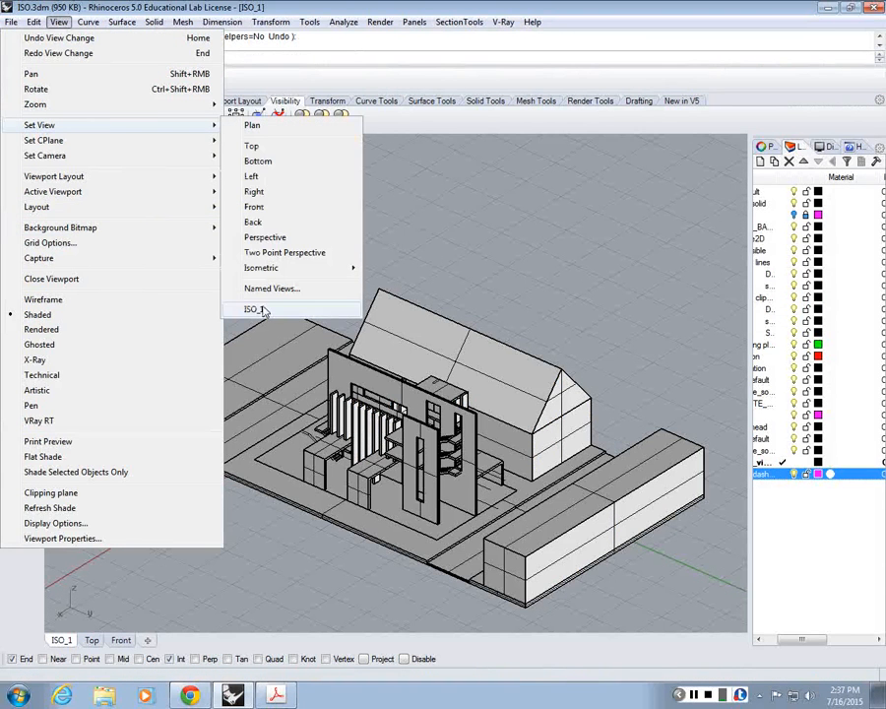
mouse_move(261, 267)
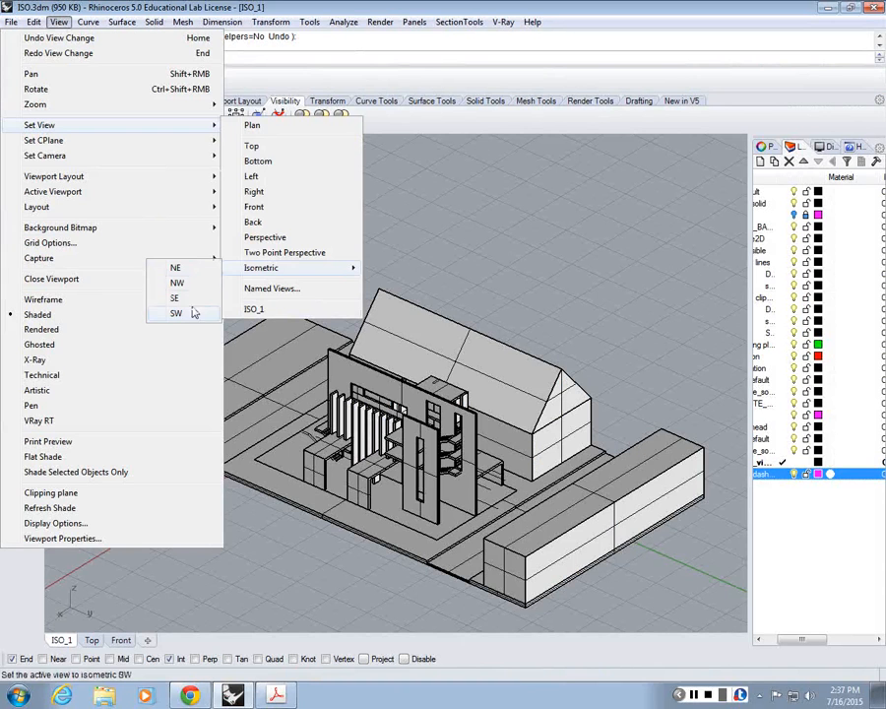
left_click(254, 309)
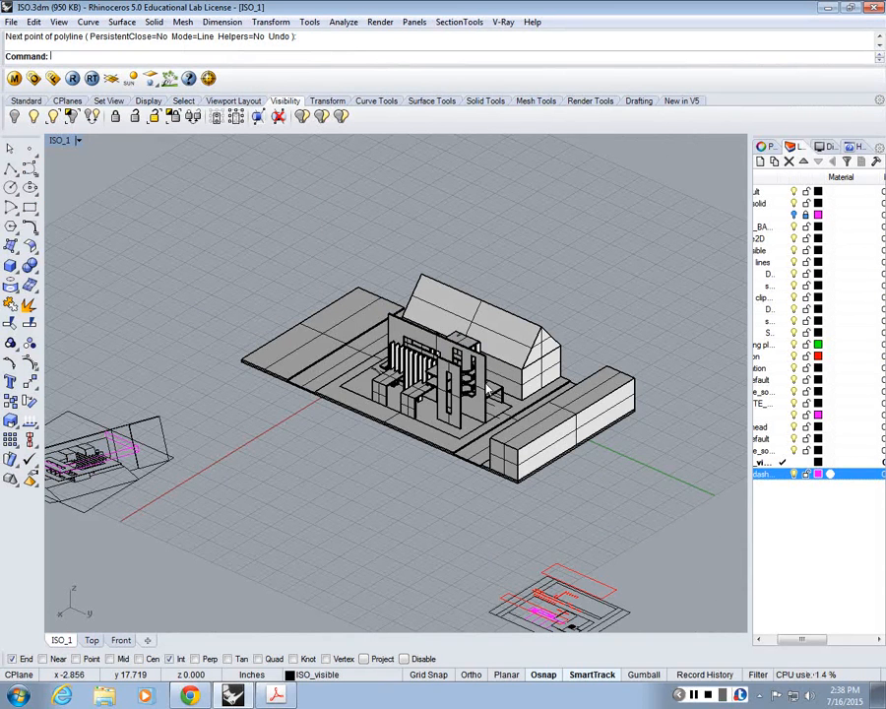
left_click(59, 22)
mouse_move(97, 180)
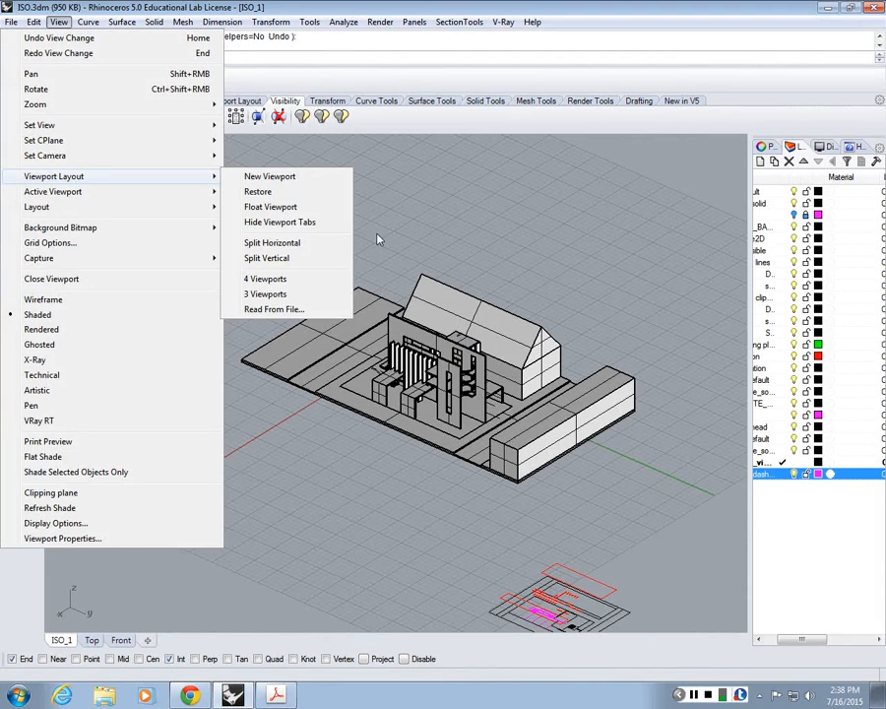
key("Escape")
key("Escape")
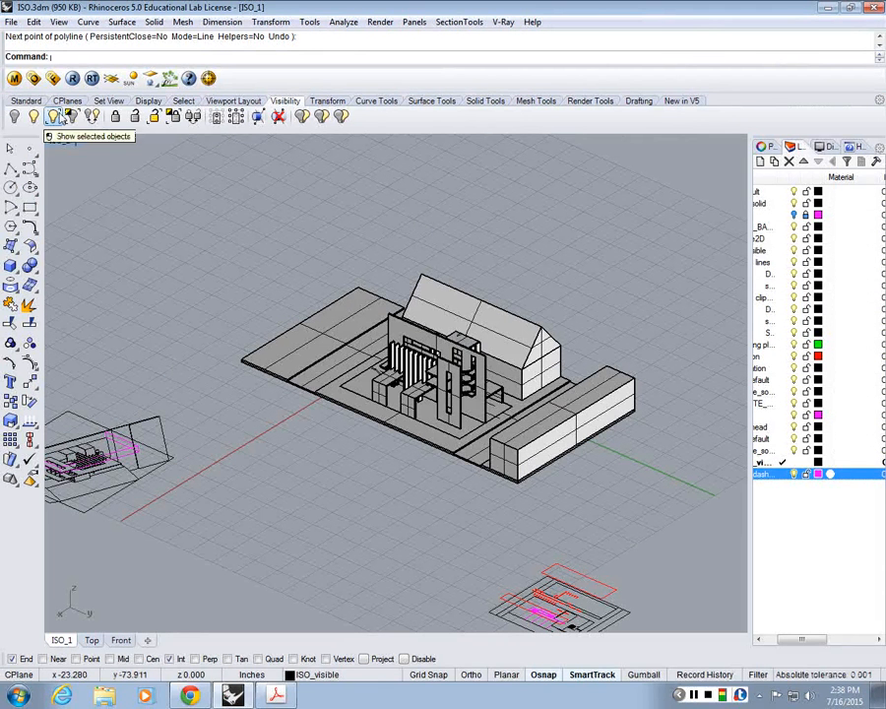
Step: Set the ISO_1 viewport to the standard NE isometric view and frame the building model
left_click(59, 21)
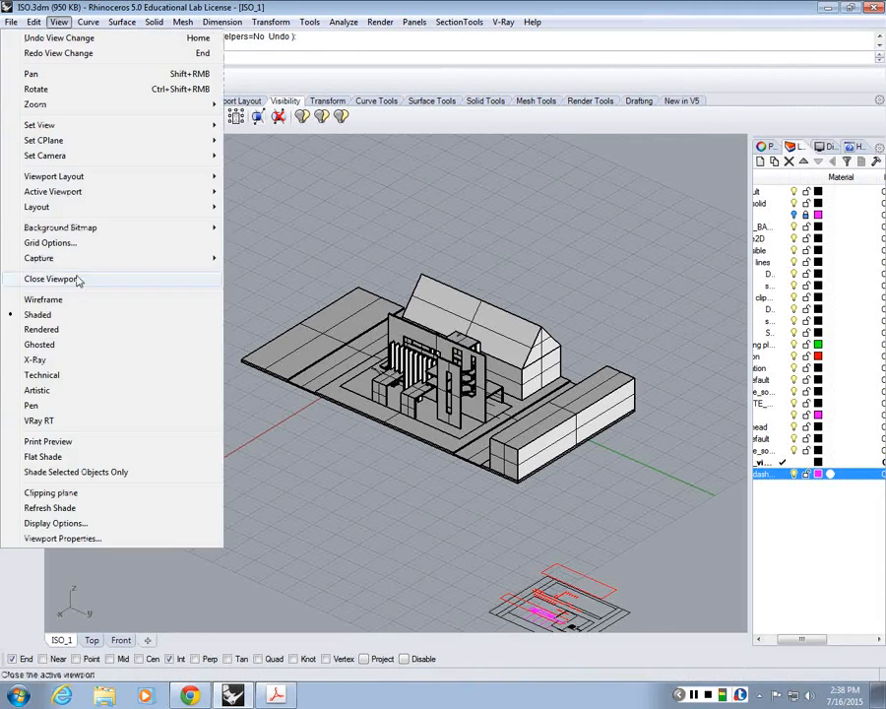
mouse_move(119, 125)
mouse_move(286, 267)
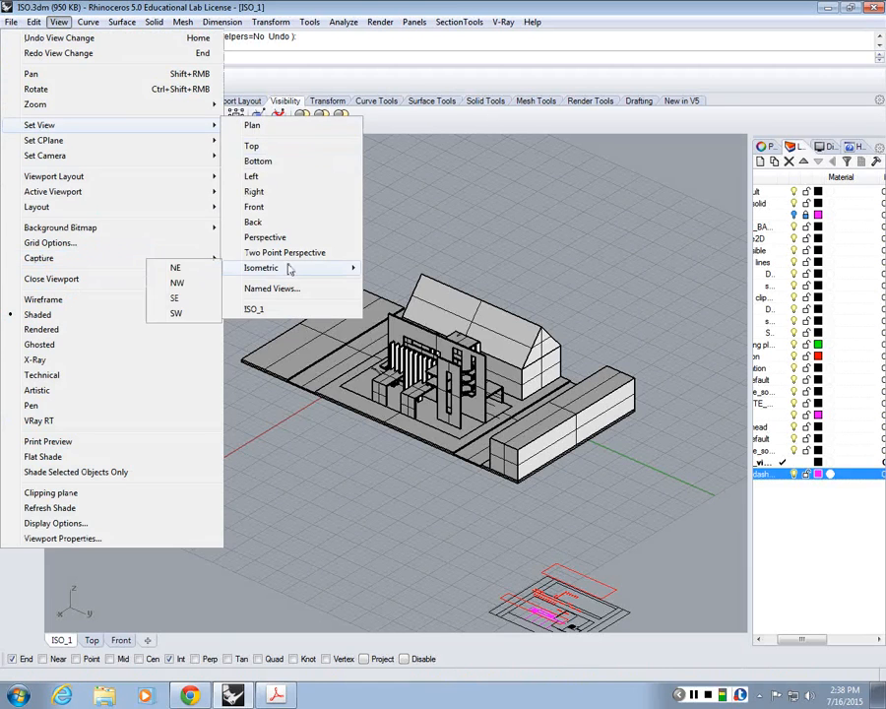
left_click(218, 264)
scroll(508, 251, "up", 5)
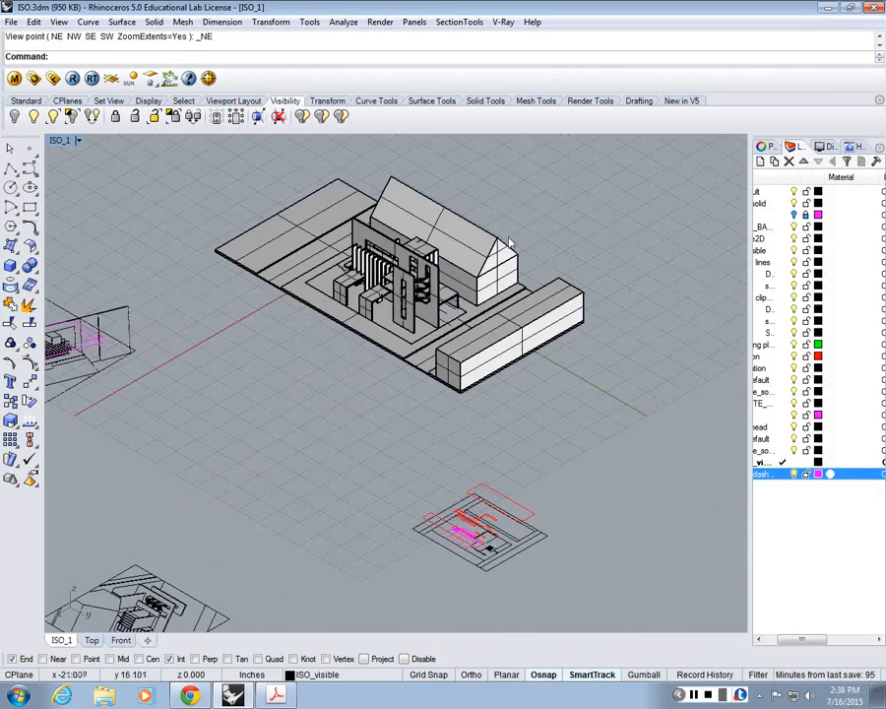
scroll(490, 231, "up", 5)
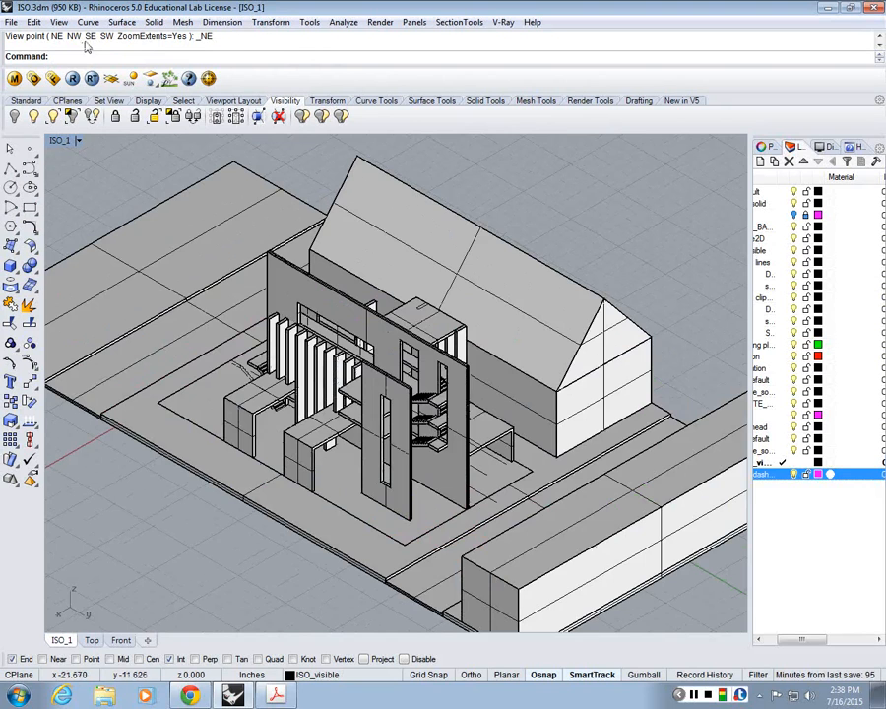
scroll(443, 358, "down", 8)
right_click_drag(450, 361, 440, 367)
Step: Generate 2D linework of the whole building model from the NE isometric view with Make2D
type("M")
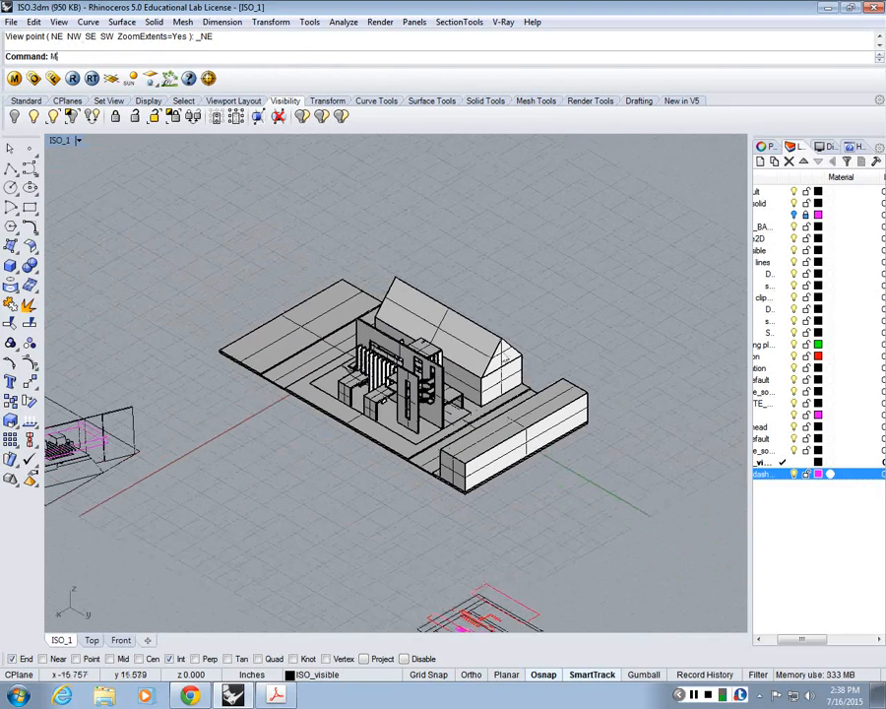
type("ake2D")
key("Return")
key("Escape")
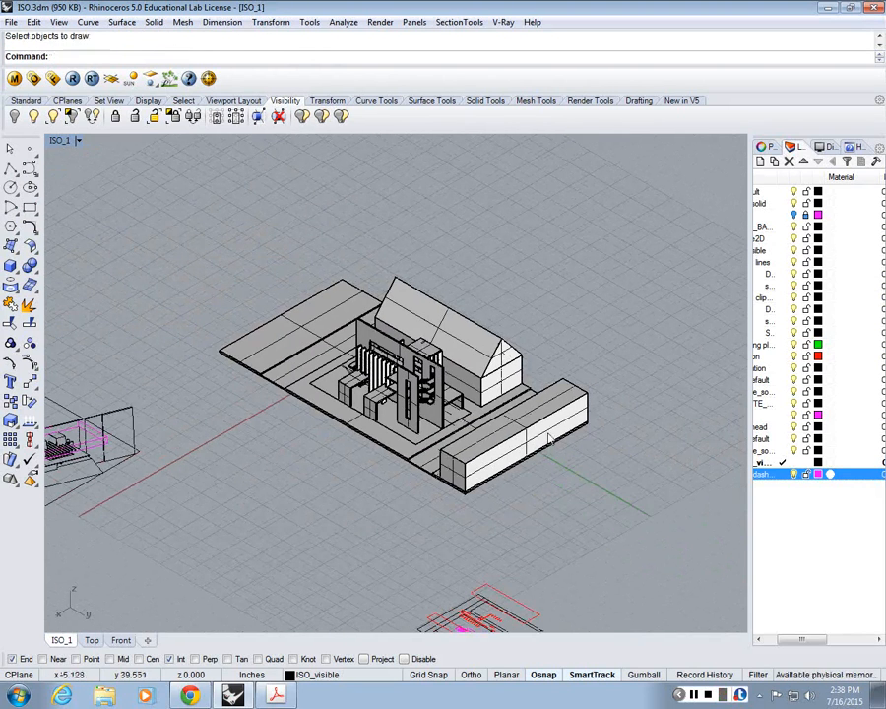
key("Return")
left_click_drag(667, 475, 253, 206)
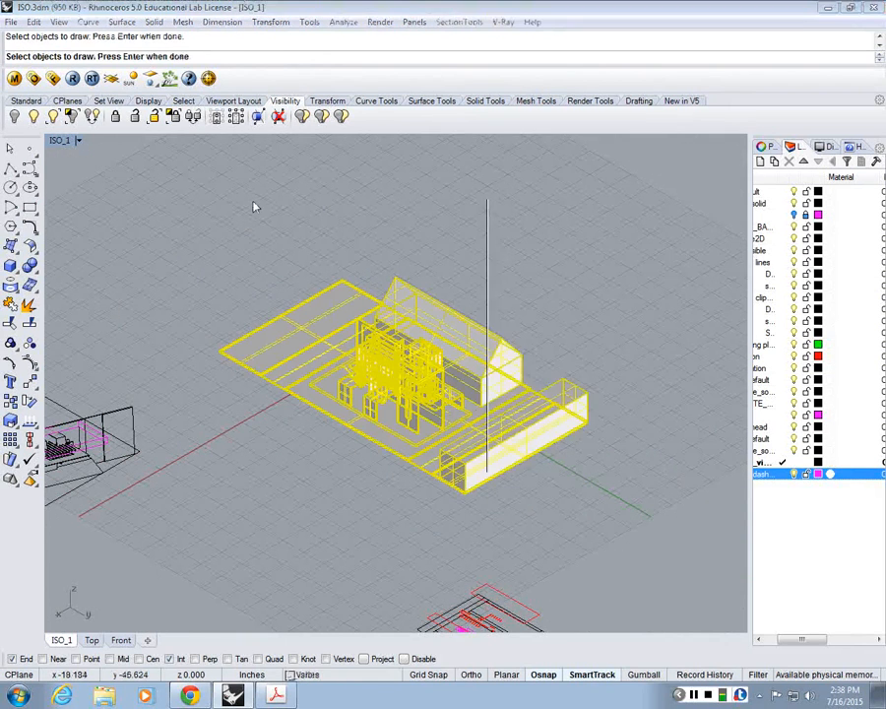
key("Return")
left_click(552, 459)
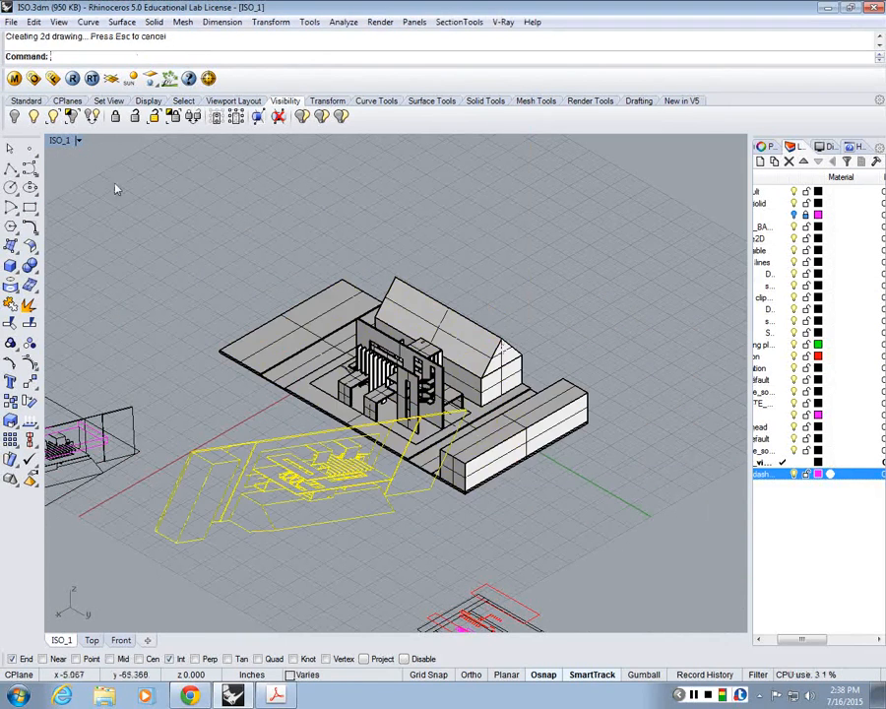
Step: In the Top view, move the new isometric linework to the empty area beyond the grid's left side and inspect it
double_click(57, 143)
double_click(57, 145)
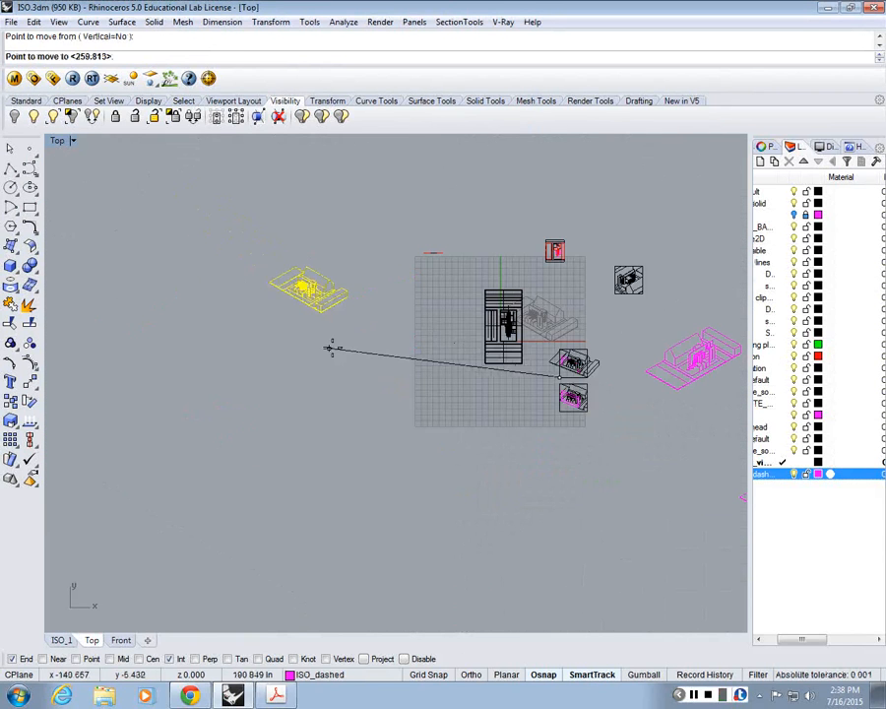
left_click(391, 366)
scroll(441, 318, "up", 10)
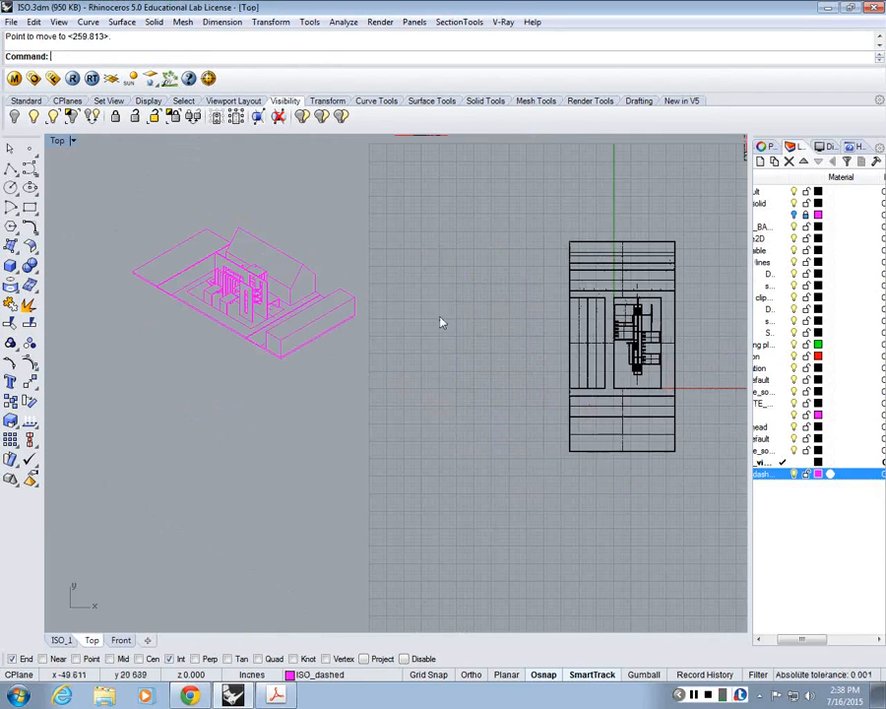
right_click_drag(263, 267, 375, 315)
scroll(374, 314, "up", 8)
scroll(372, 312, "down", 4)
scroll(372, 316, "up", 2)
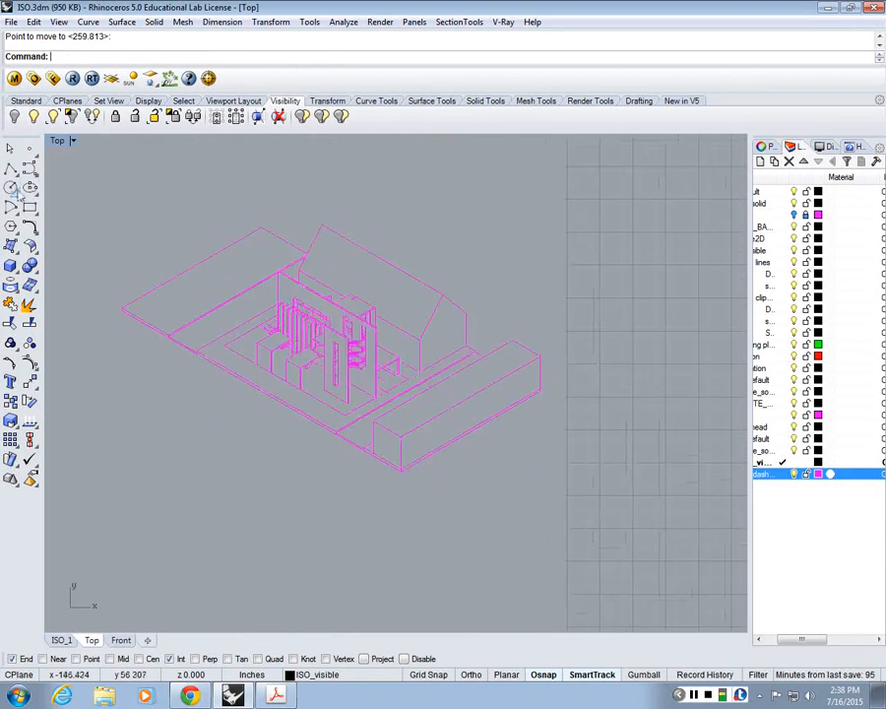
scroll(253, 240, "down", 6)
Step: Return to the maximized ISO_1 view and show the hidden block in front of the house
double_click(59, 140)
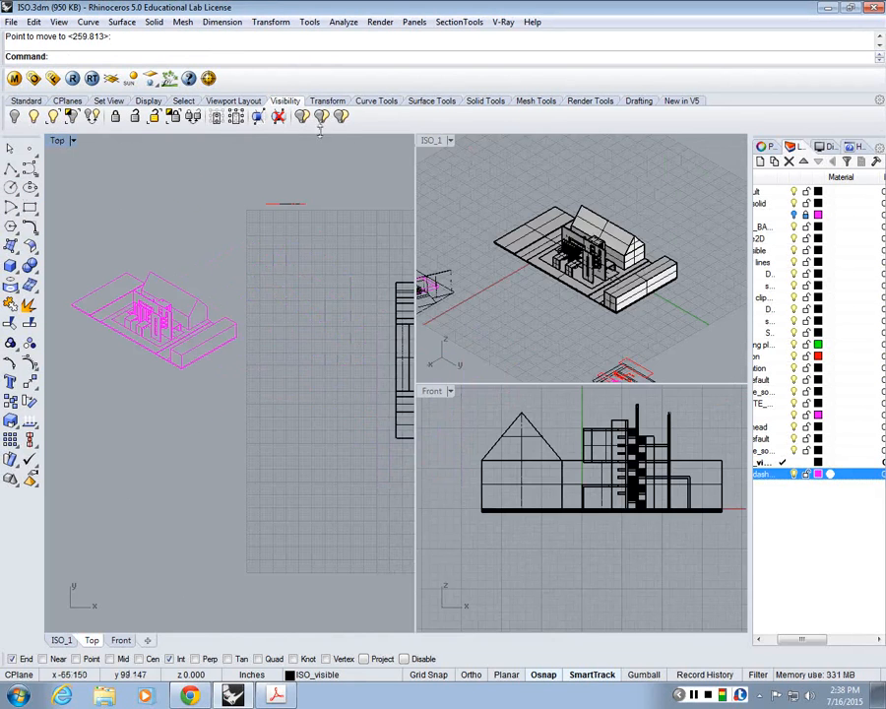
double_click(429, 138)
scroll(456, 280, "up", 3)
key("ctrl+alt+h")
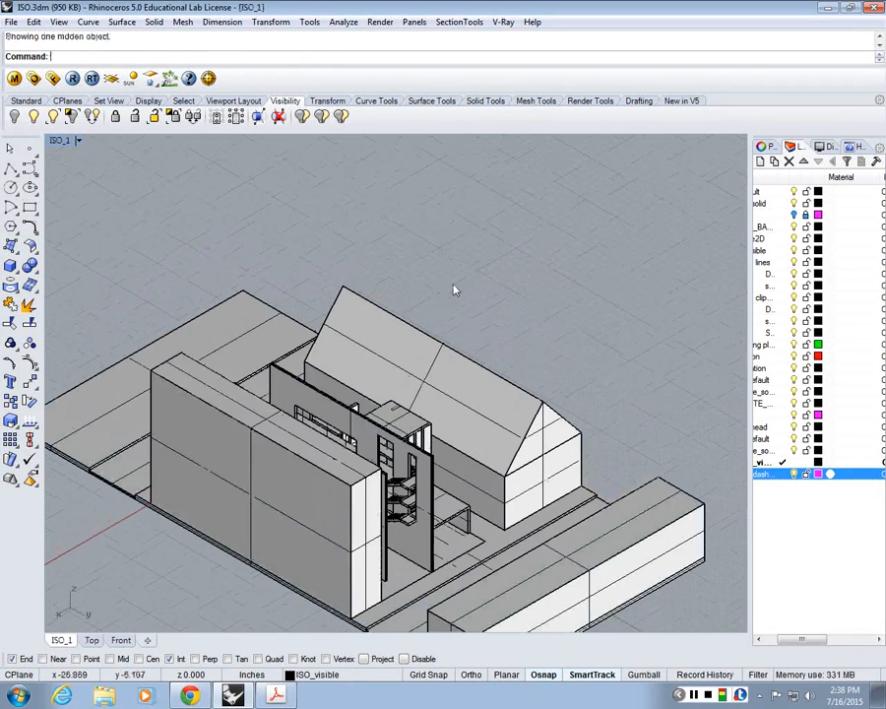
Step: Run Make2D on the front block from the current view, with hidden lines shown and the lines placed on ISO_dashed
left_click(230, 520)
type("mak")
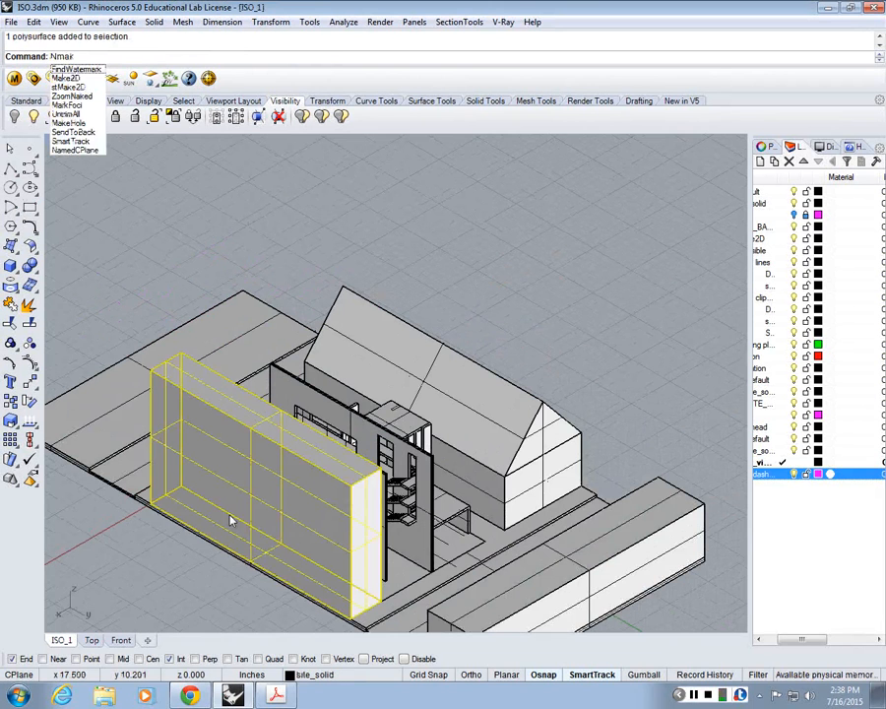
key("BackSpace")
key("BackSpace")
key("BackSpace")
key("BackSpace")
type("mak")
key("Return")
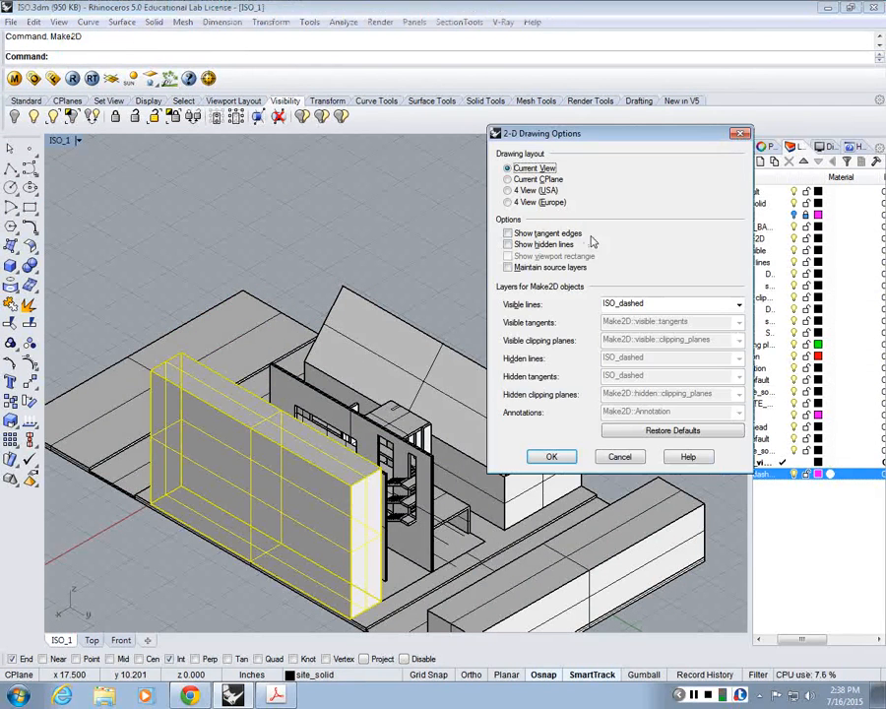
left_click(508, 245)
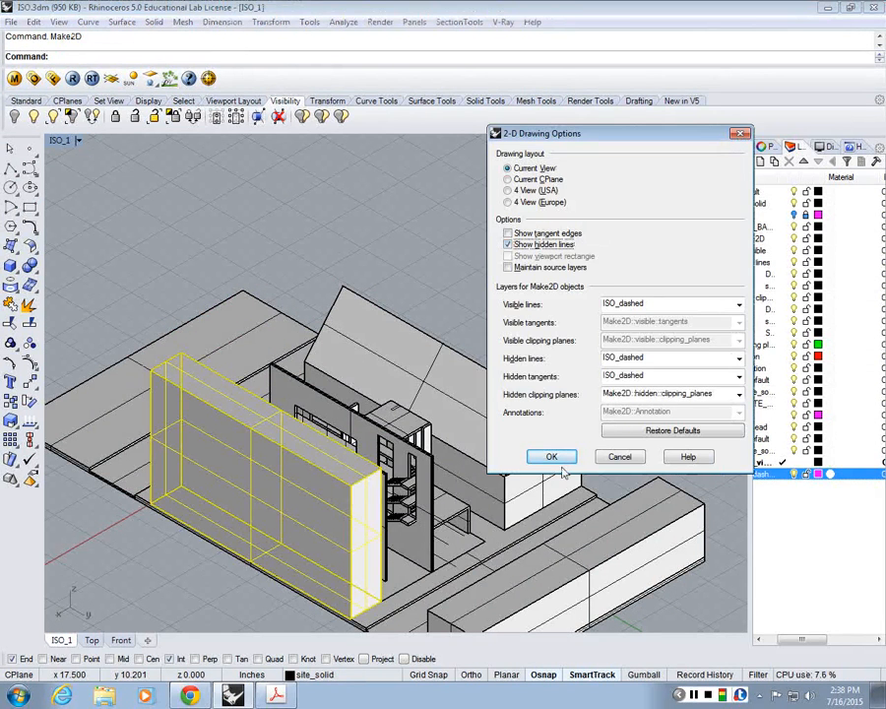
left_click(553, 459)
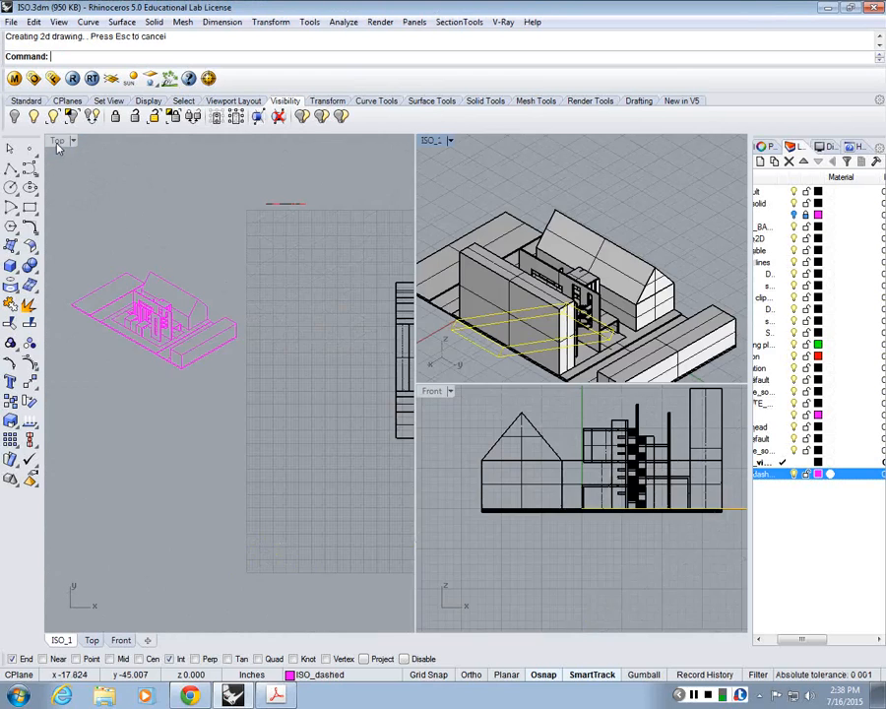
Step: In the Top view, move the block's linework to the empty area below the isometric building linework
double_click(56, 144)
scroll(344, 258, "down", 8)
scroll(411, 272, "up", 6)
type("m")
key("Return")
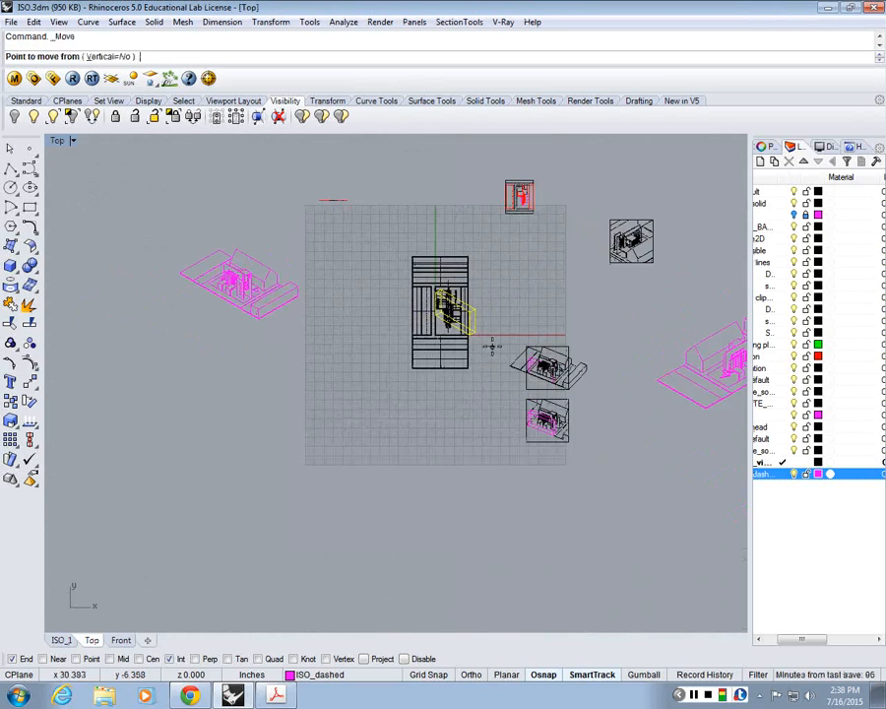
left_click(491, 345)
left_click(242, 427)
scroll(175, 302, "up", 8)
Step: Assign all curves of the isometric building linework to the ISO_visible layer
right_click_drag(212, 322, 243, 330)
left_click_drag(508, 353, 191, 178)
left_click(763, 146)
left_click(874, 230)
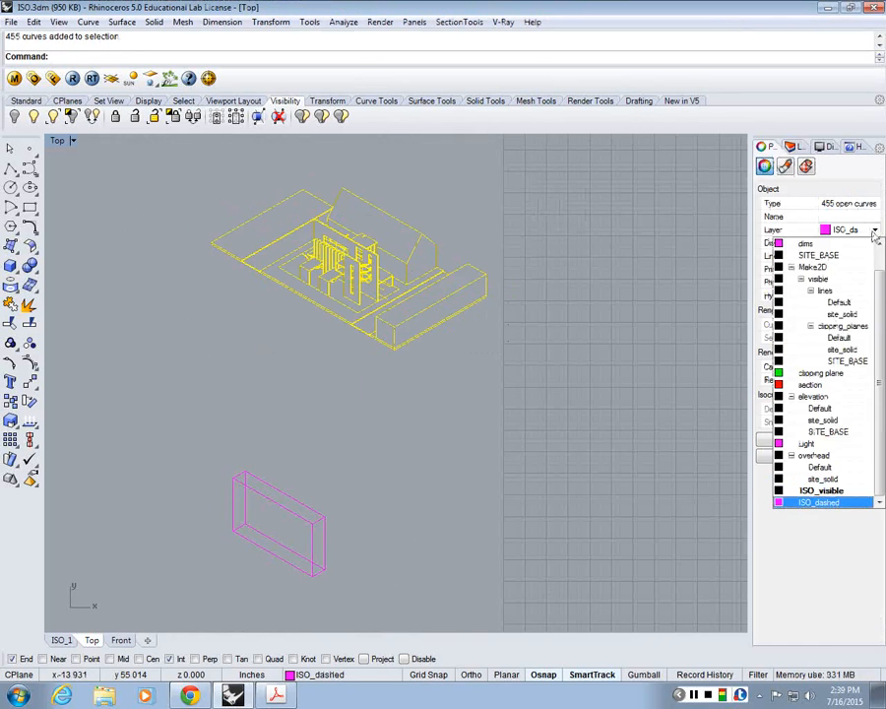
left_click(824, 490)
Step: Move the dashed block's linework by its lower right corner onto the matching site corner in the building linework
left_click_drag(459, 450, 202, 599)
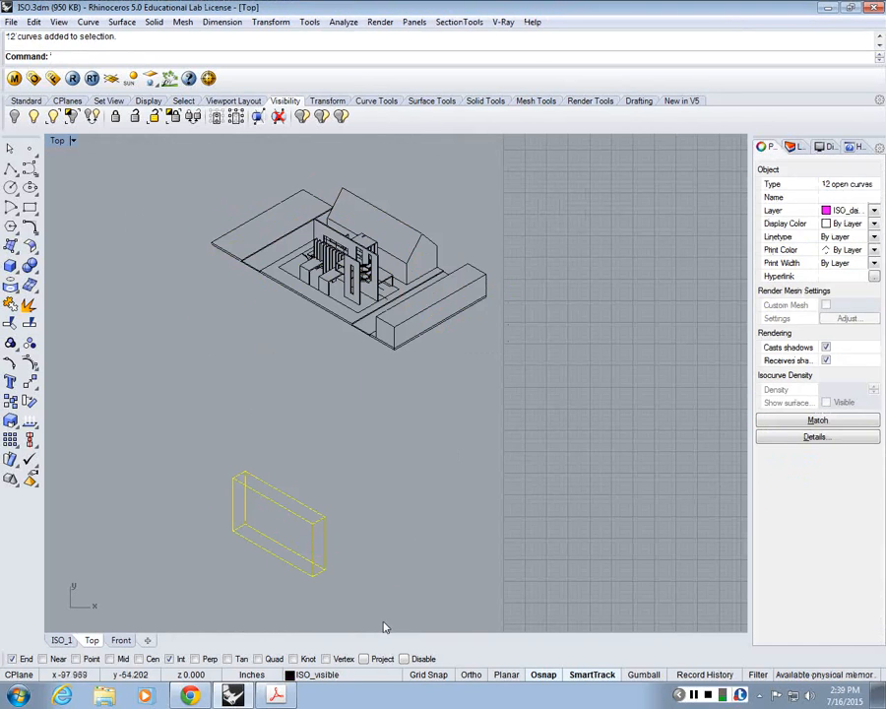
right_click(382, 627)
left_click(326, 570)
scroll(357, 317, "up", 5)
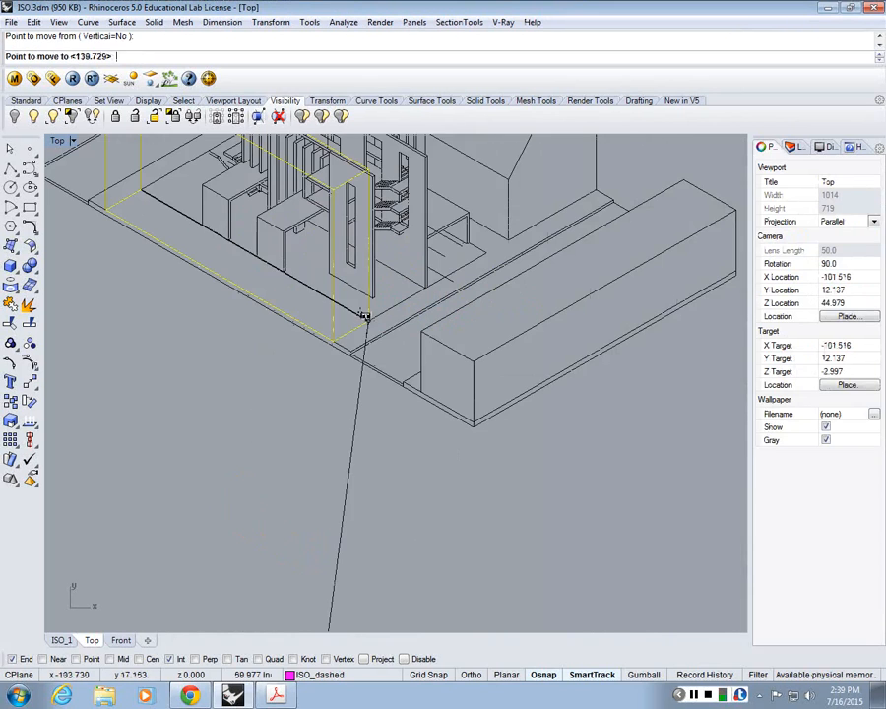
left_click(364, 315)
scroll(254, 346, "down", 3)
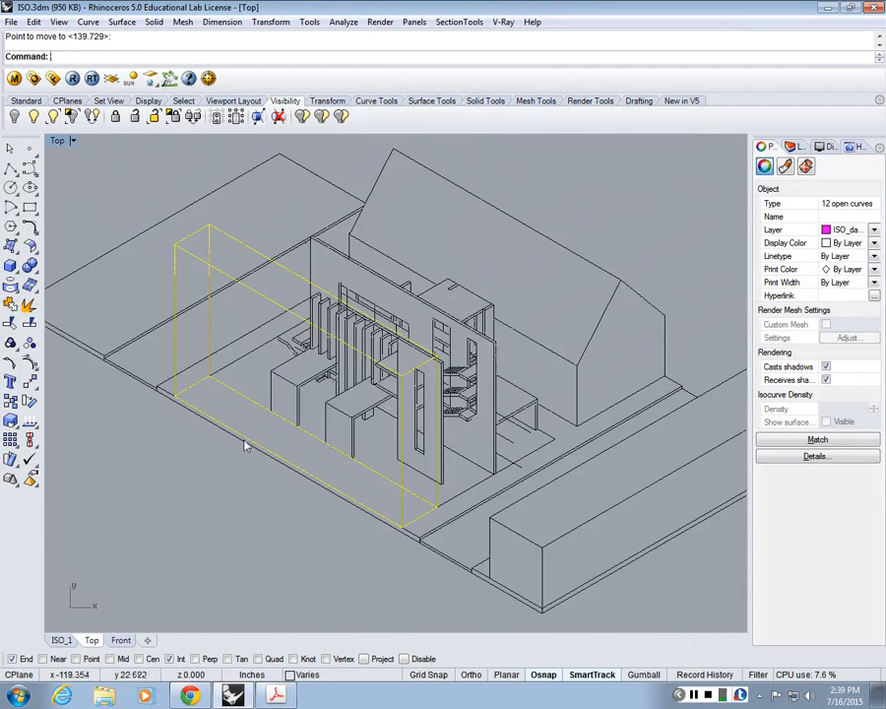
left_click(193, 477)
scroll(514, 318, "down", 8)
Step: Scale all the isometric linework from the site base's front corner so that its short right edge measures 30 inches
type("Sc")
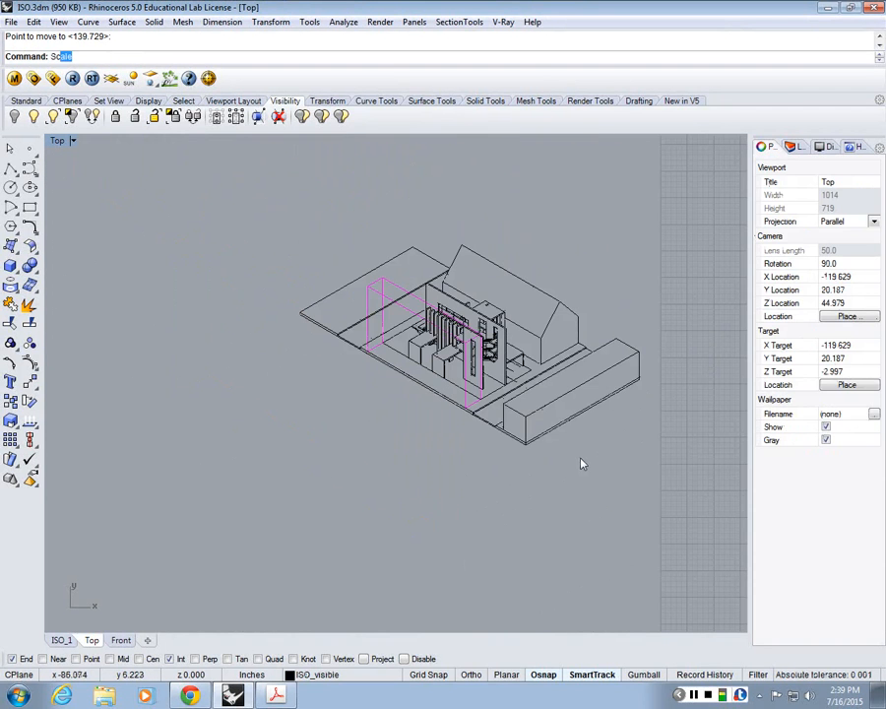
key("Return")
left_click_drag(581, 464, 222, 155)
key("Return")
scroll(528, 468, "up", 4)
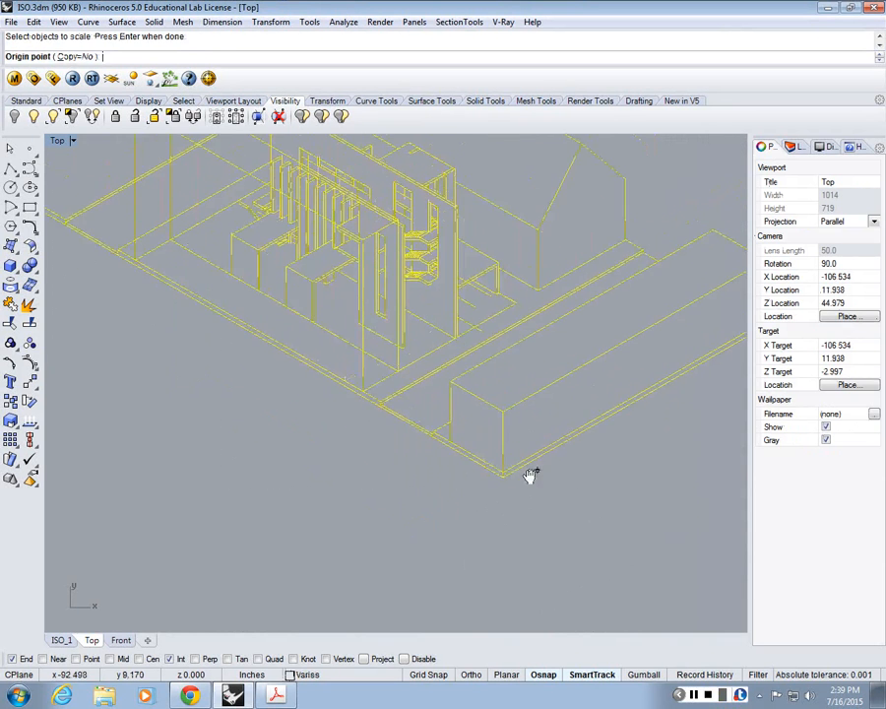
left_click(471, 490)
scroll(471, 473, "down", 1)
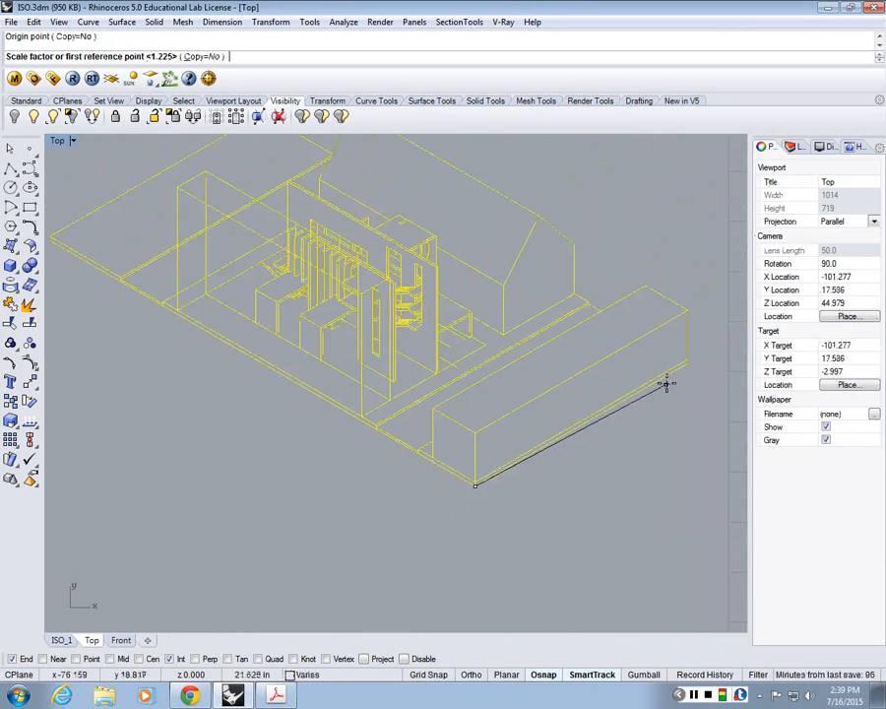
left_click(682, 373)
type("30")
key("Return")
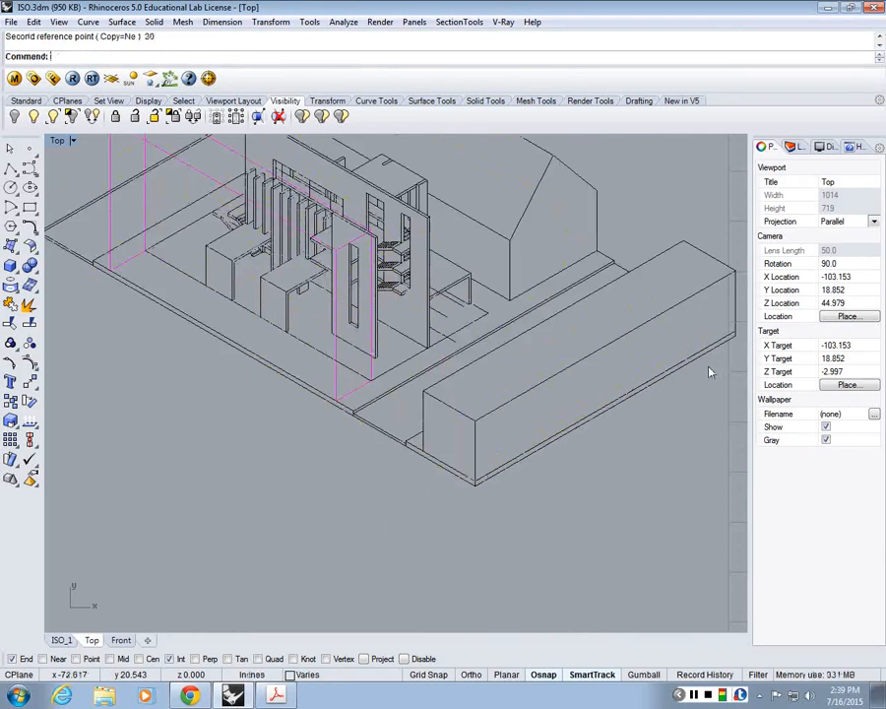
Step: Check the length of the site base's long front edge and the wall's height with temporary polylines, cancelling each one
right_click_drag(584, 372, 595, 451)
left_click(11, 168)
scroll(513, 572, "down", 2)
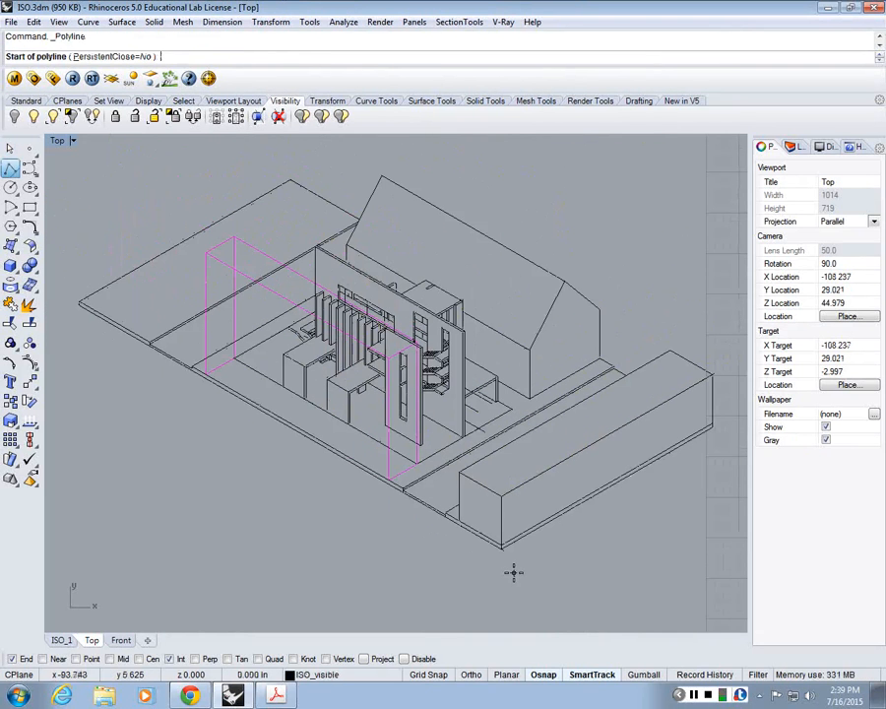
left_click(503, 545)
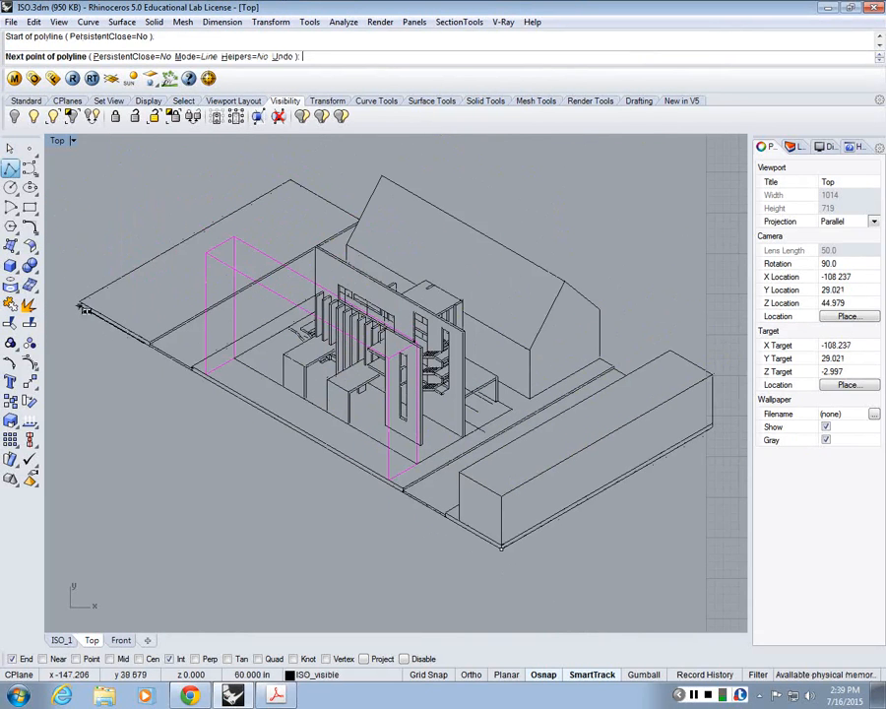
key("Escape")
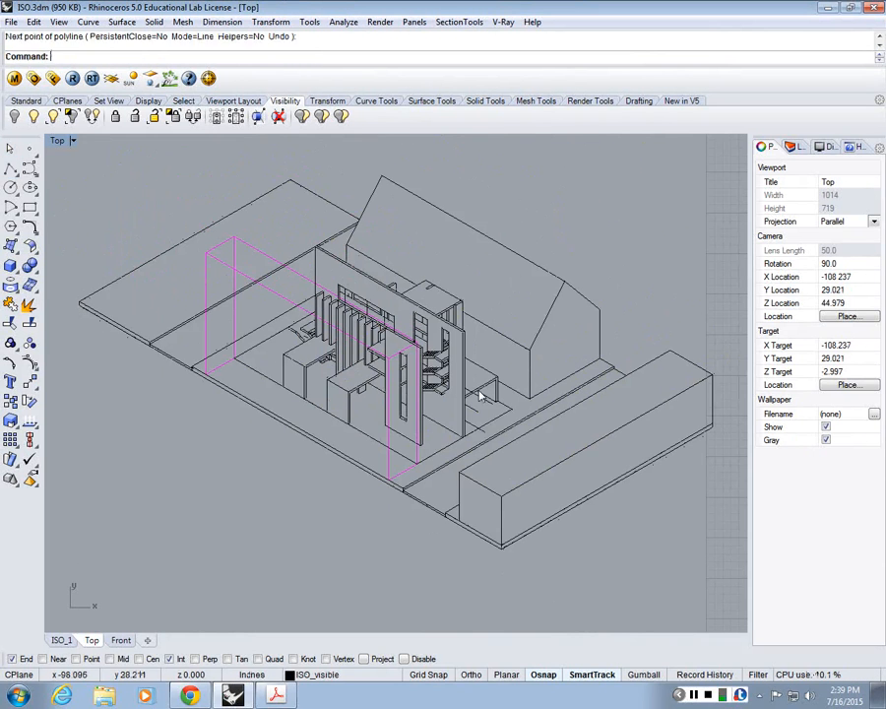
right_click(478, 391)
left_click(465, 436)
key("Escape")
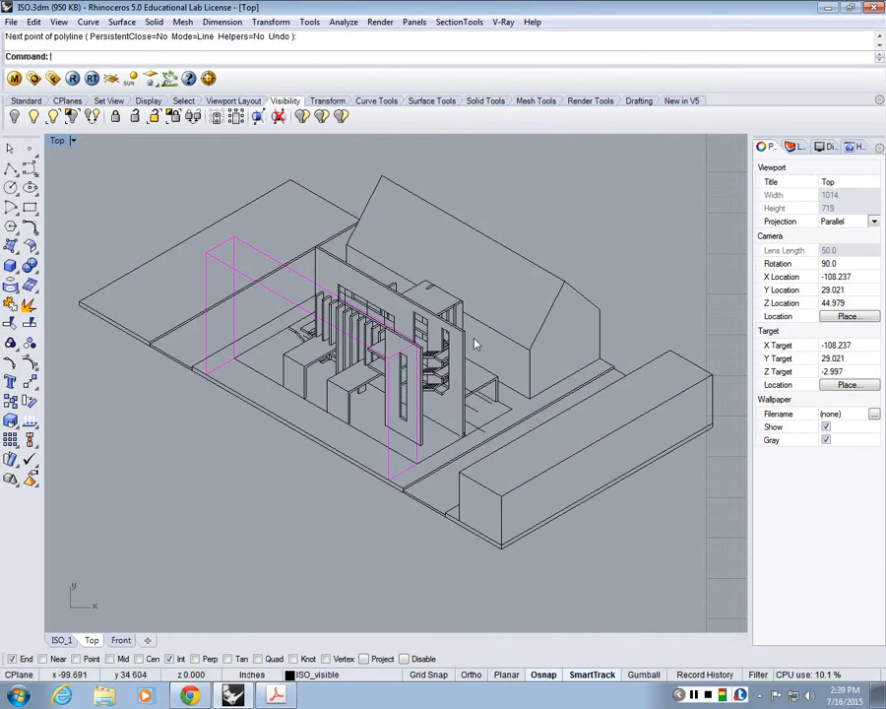
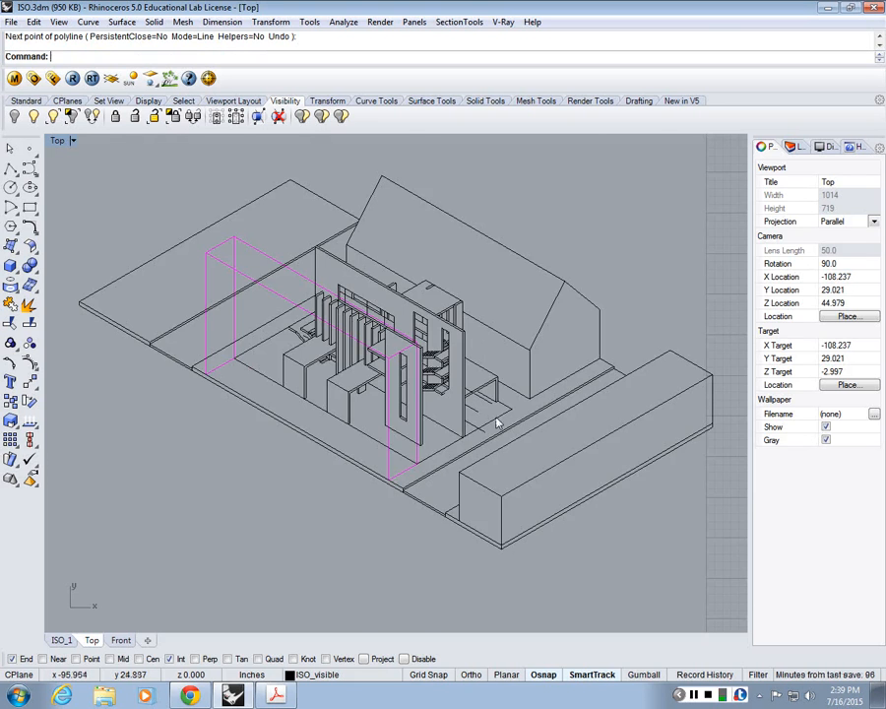
Step: Delete the stray line segment on the ground beside the end of the tall main wall
scroll(492, 421, "up", 5)
left_click(463, 408)
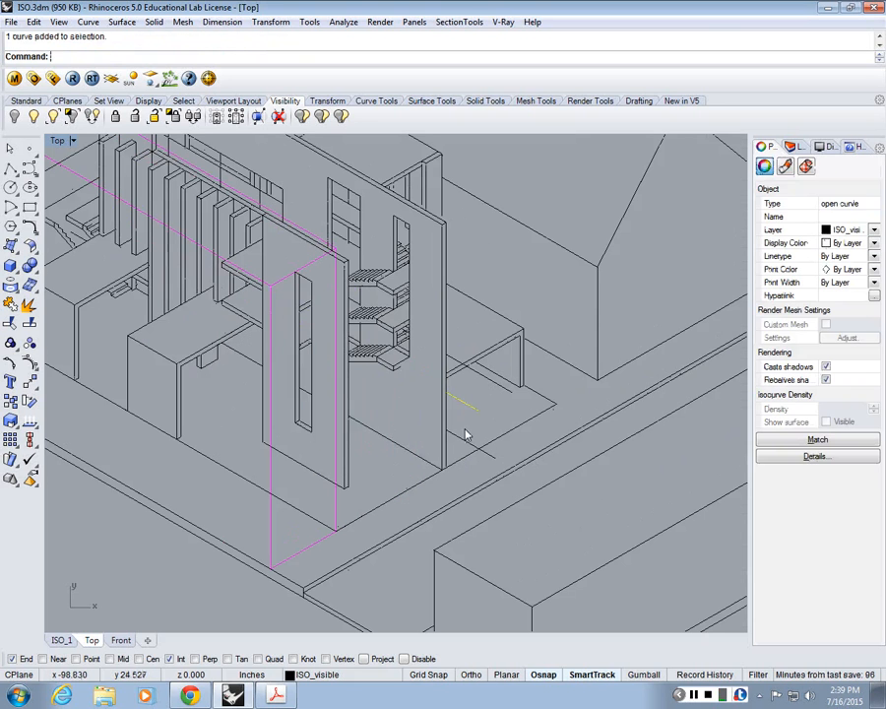
key("Delete")
Step: Delete the group of six step curves under the roof slab of the open box near the vertical slats
scroll(283, 307, "up", 6)
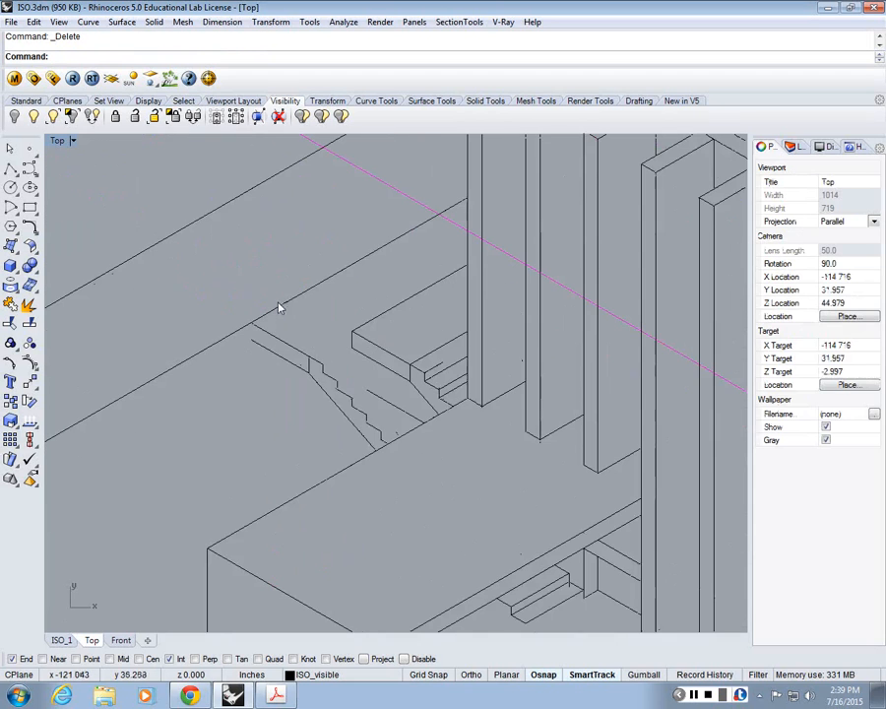
scroll(382, 392, "up", 2)
scroll(386, 379, "down", 5)
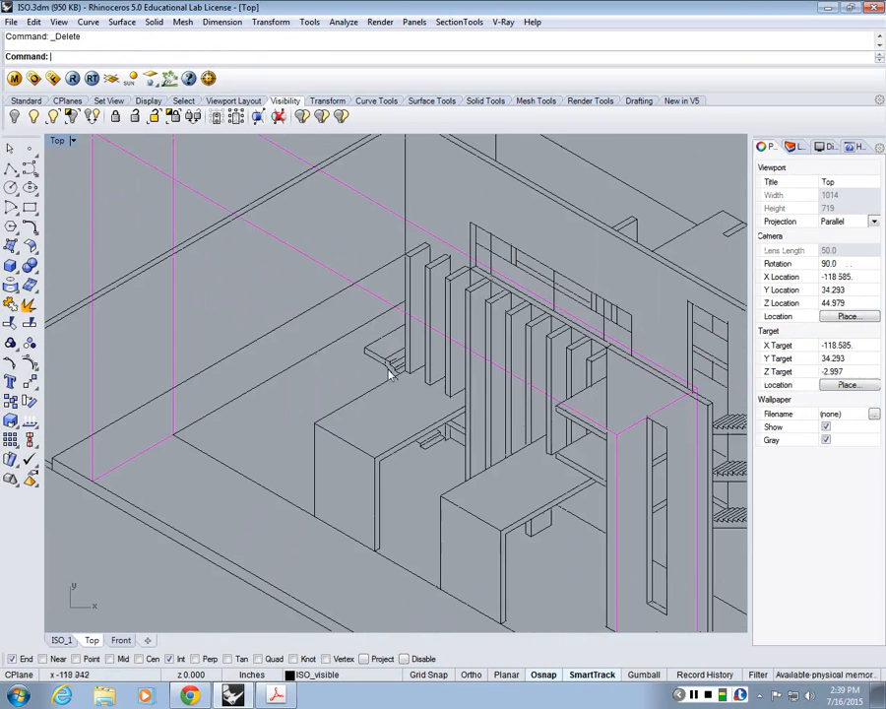
scroll(441, 491, "up", 6)
left_click(398, 443)
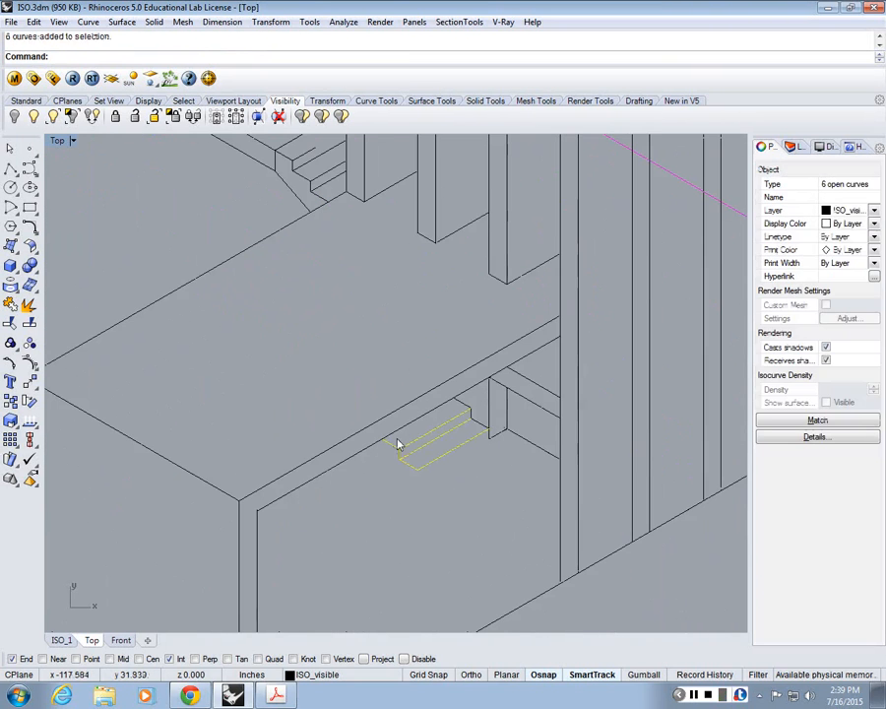
key("Delete")
left_click(473, 420)
key("Escape")
Step: Delete the leftover bracket lines between the open box's roof slab and the vertical slats
scroll(473, 424, "down", 5)
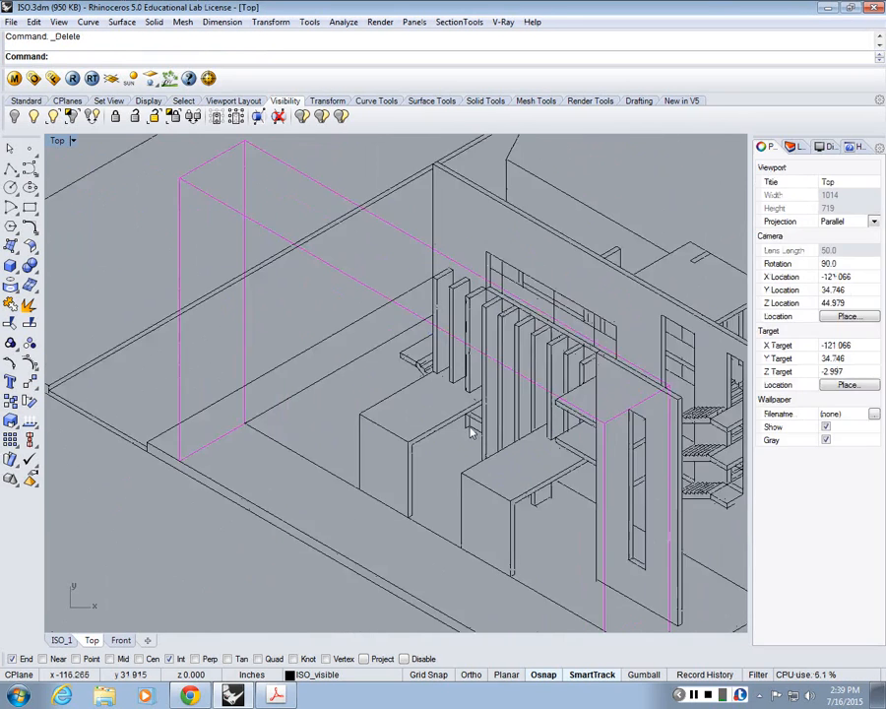
scroll(471, 432, "up", 3)
scroll(471, 431, "up", 2)
left_click_drag(472, 431, 457, 417)
key("Delete")
scroll(485, 397, "down", 8)
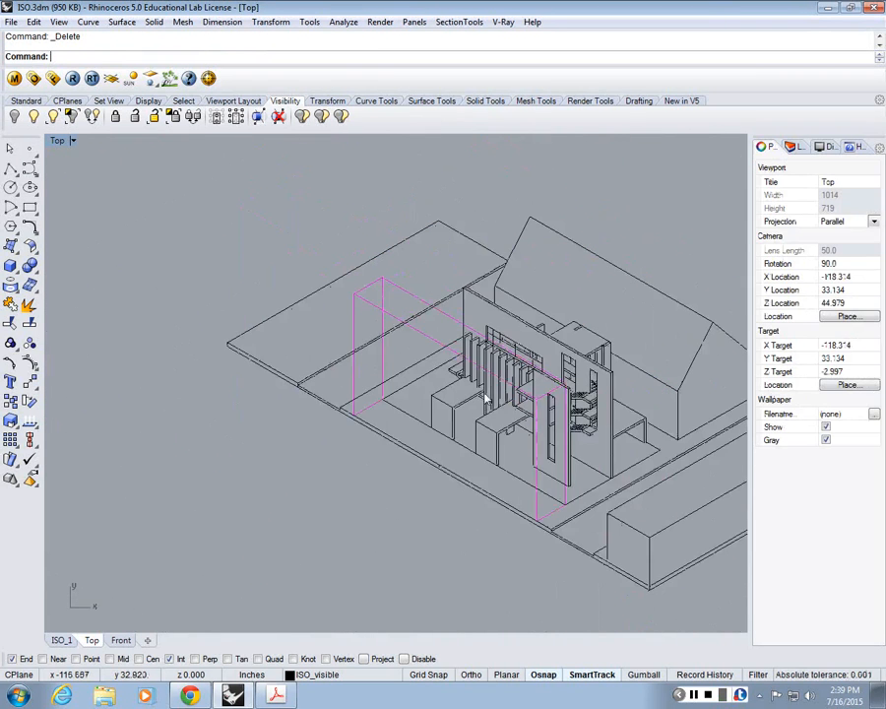
Step: Examine the isometric drawing around the slats, stairs, roofs and ground planes for remaining stray lines
scroll(501, 413, "up", 5)
scroll(483, 433, "down", 7)
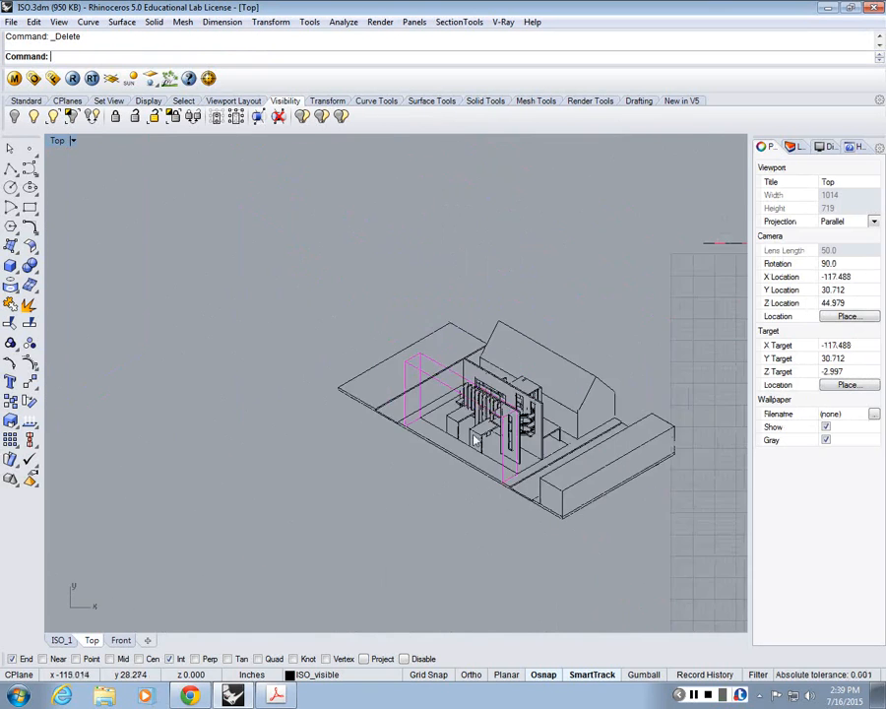
scroll(475, 439, "up", 2)
scroll(472, 439, "up", 4)
scroll(347, 263, "up", 3)
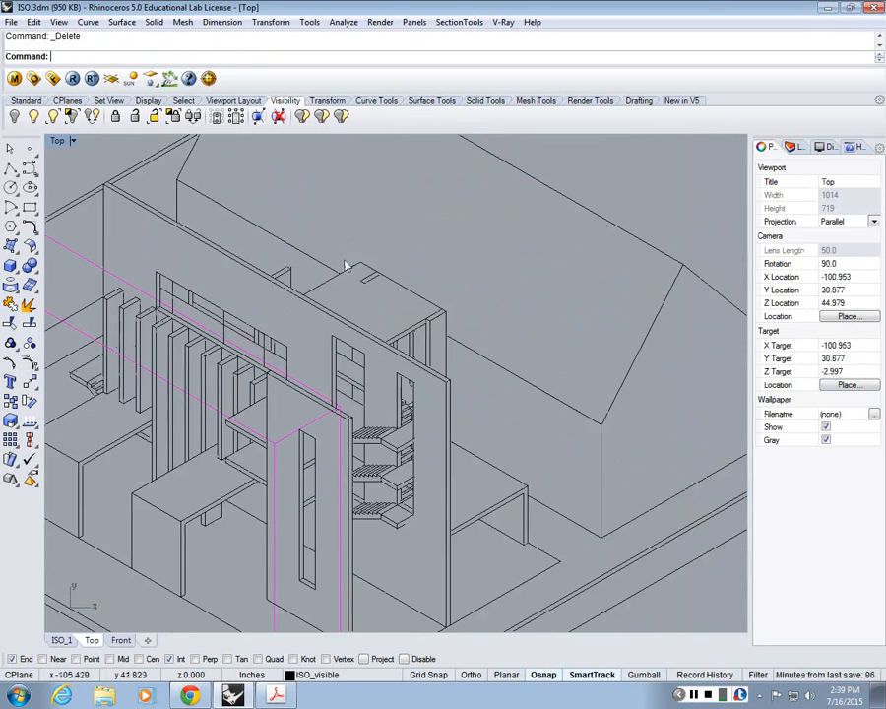
scroll(439, 281, "up", 2)
scroll(451, 291, "down", 4)
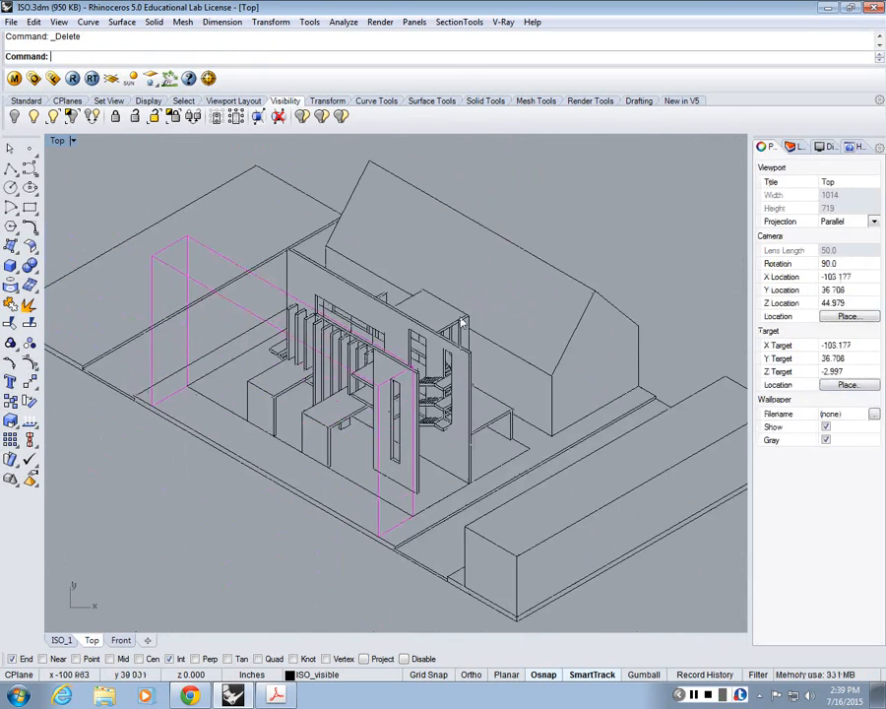
scroll(235, 303, "down", 3)
scroll(264, 443, "up", 4)
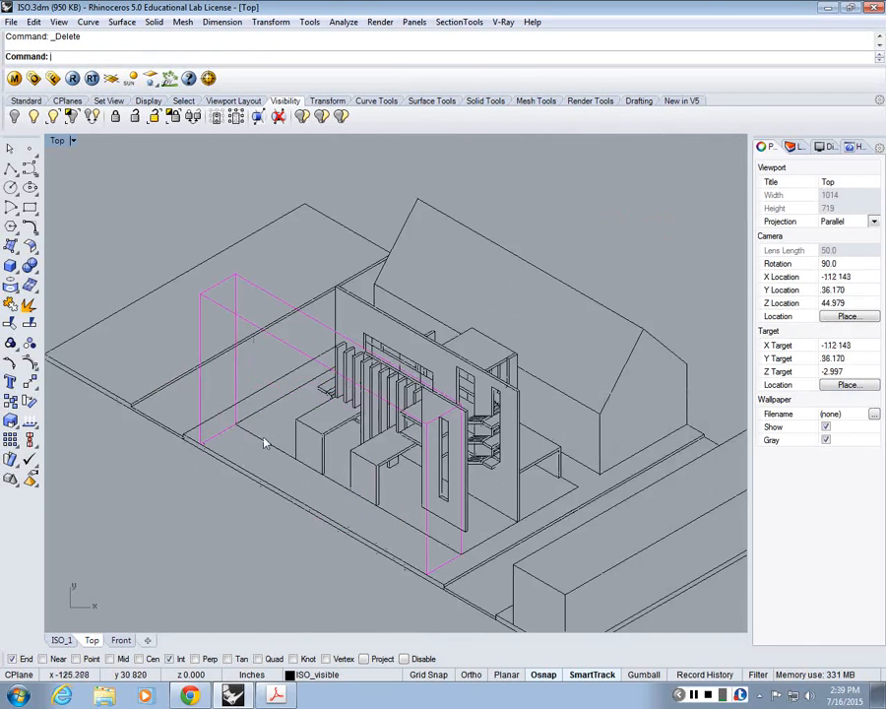
Step: Draw a closed 23 by 23 inch square polyline in the empty space above the isometric drawing
scroll(264, 443, "down", 5)
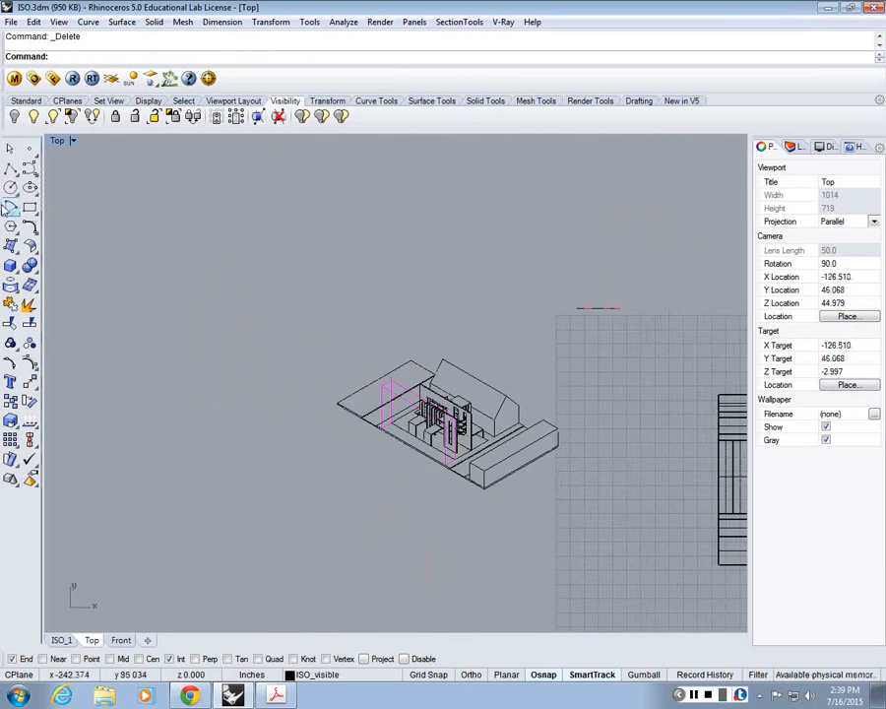
left_click(10, 169)
left_click(318, 293)
type("23")
key("Return")
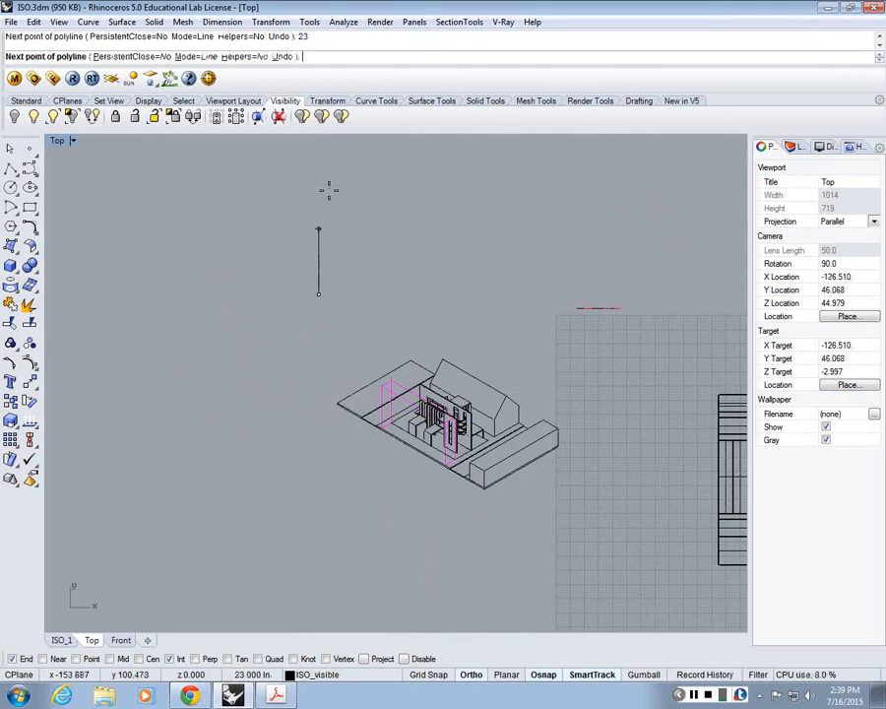
type("23")
key("Return")
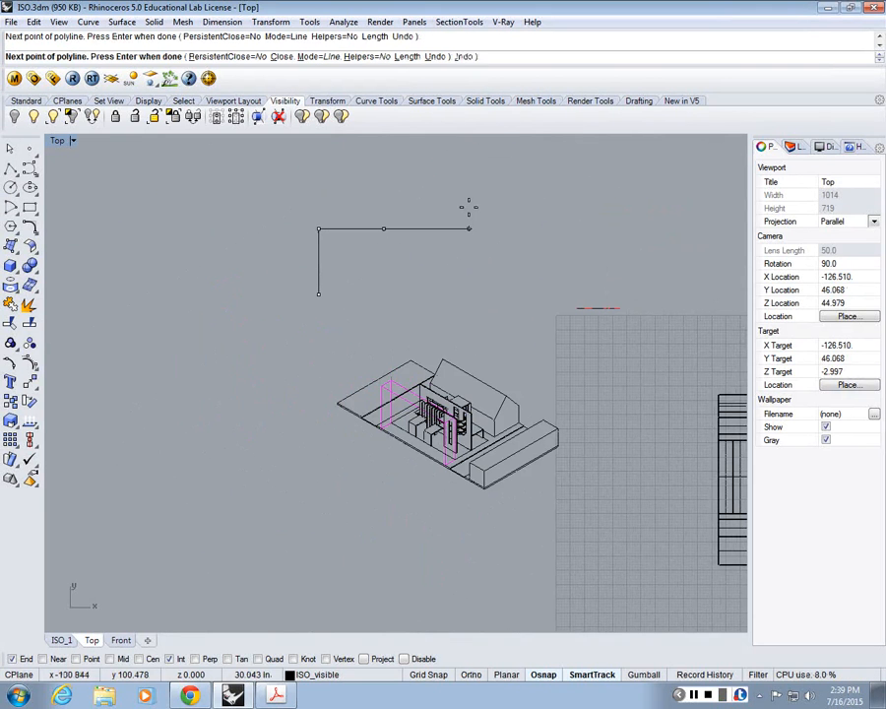
type("23")
key("Return")
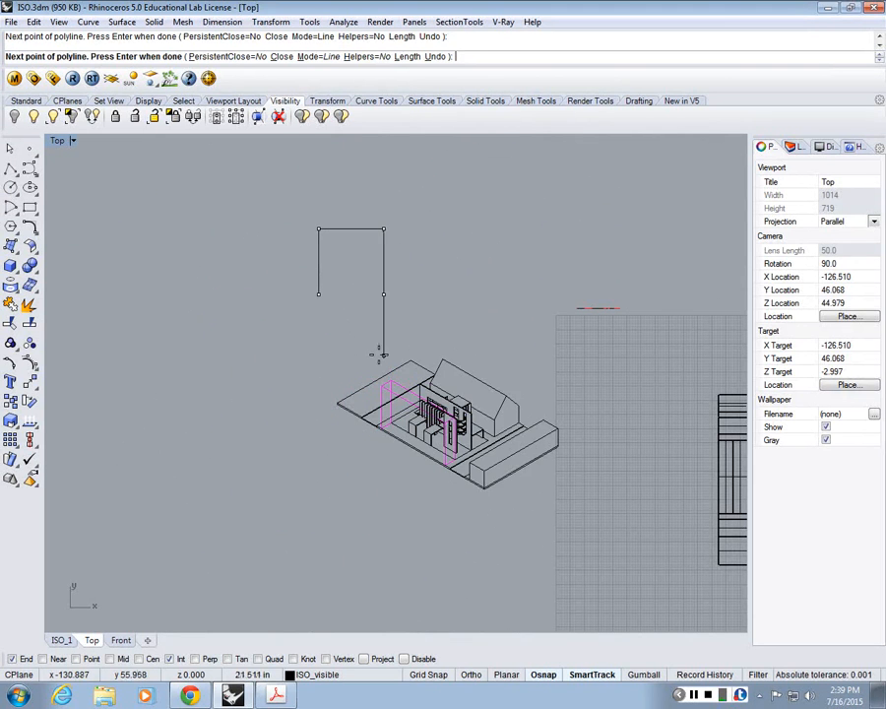
type("c")
key("Return")
Step: Scale the whole isometric drawing by a factor of 0.5 from the ground plane's far corner
left_click_drag(304, 342, 573, 500)
type("sc")
key("Return")
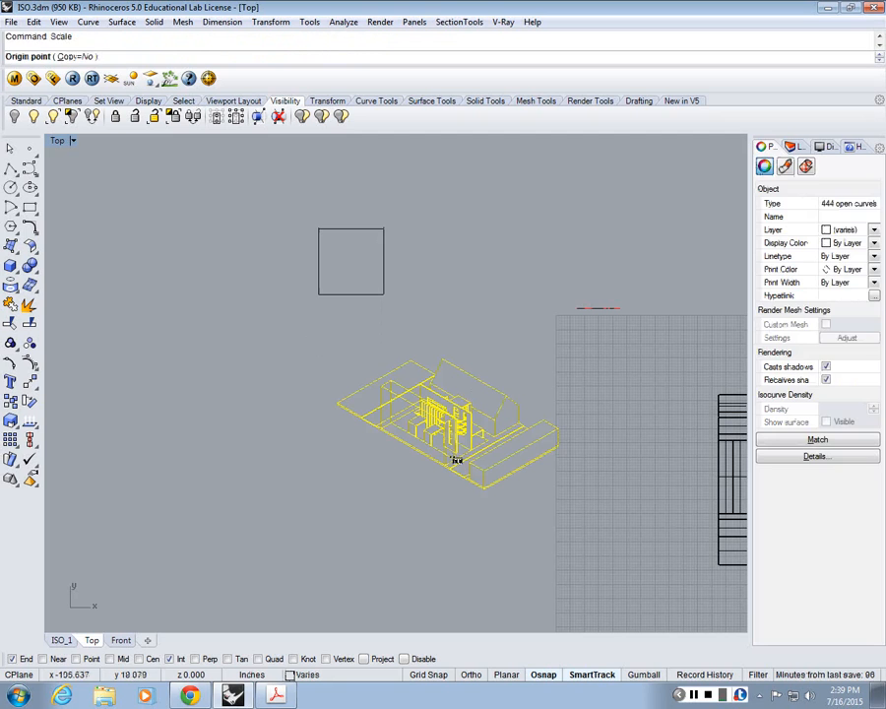
left_click(409, 358)
type(".5")
key("Return")
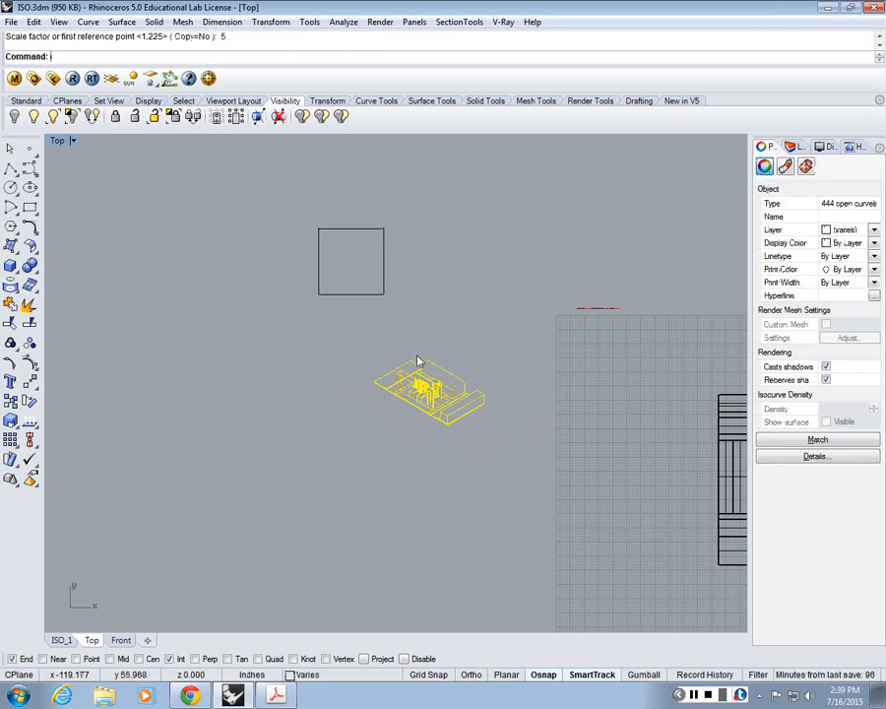
Step: Move the reduced isometric drawing onto the 23-inch square
type("m")
key("Return")
left_click(427, 382)
scroll(335, 201, "up", 6)
scroll(340, 212, "up", 4)
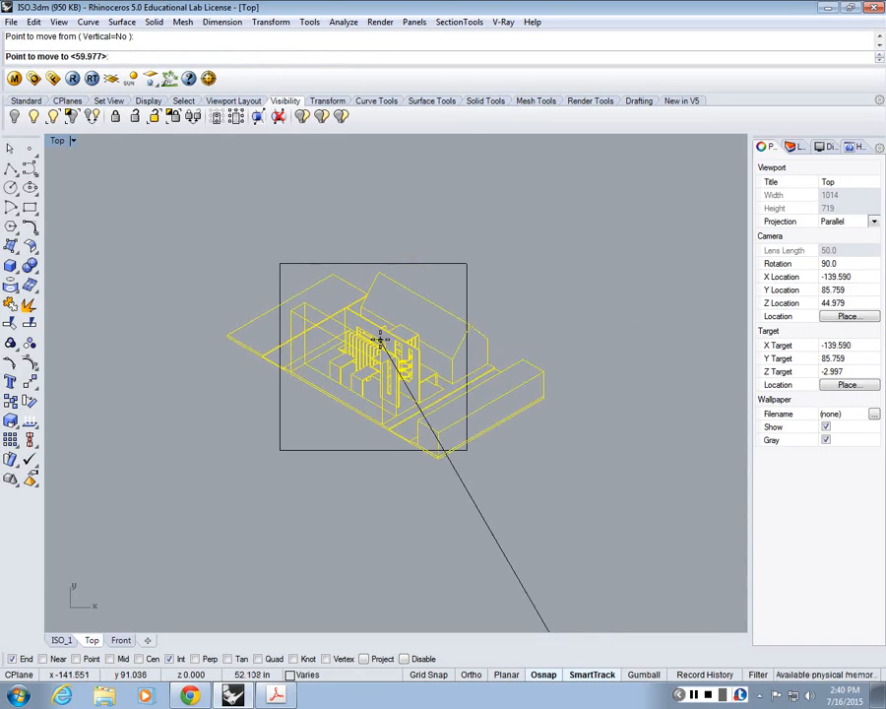
left_click(377, 337)
scroll(394, 434, "up", 4)
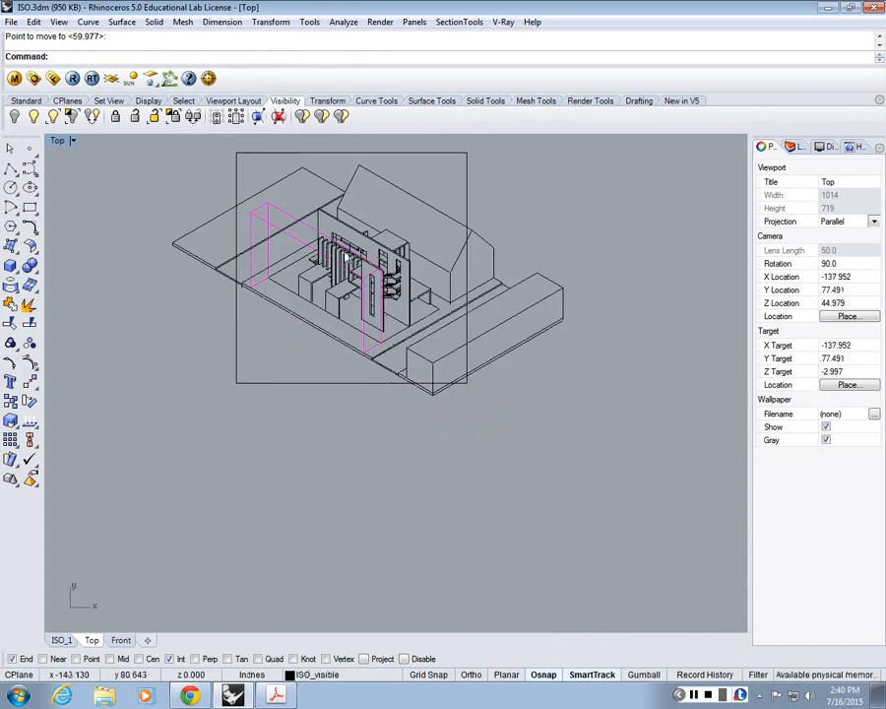
Step: Check the board size and drawing scale in the ISO.pdf brief in Adobe Acrobat and return to Rhinoceros
left_click(277, 696)
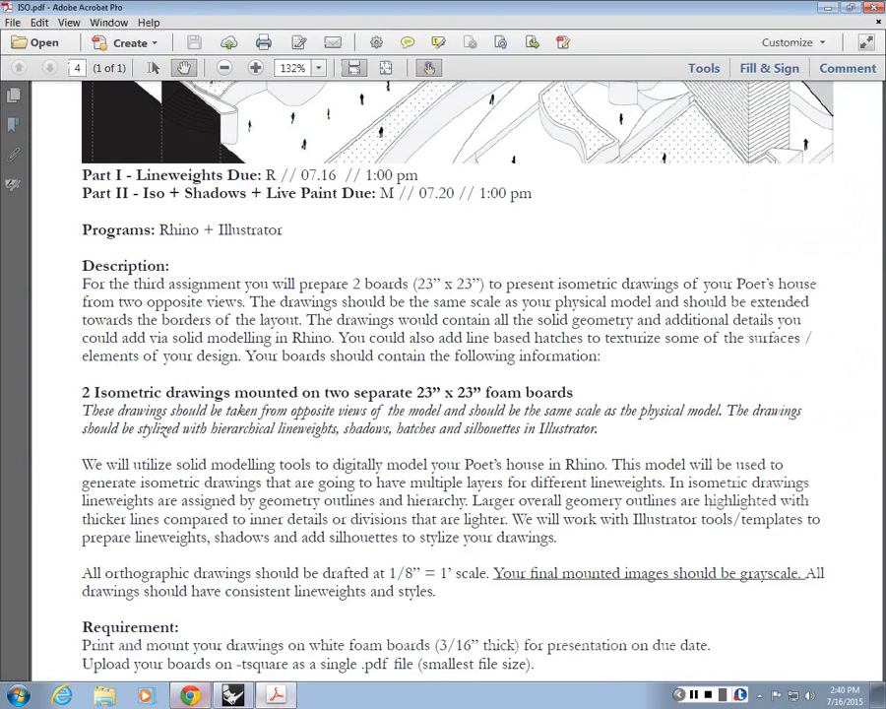
left_click(232, 695)
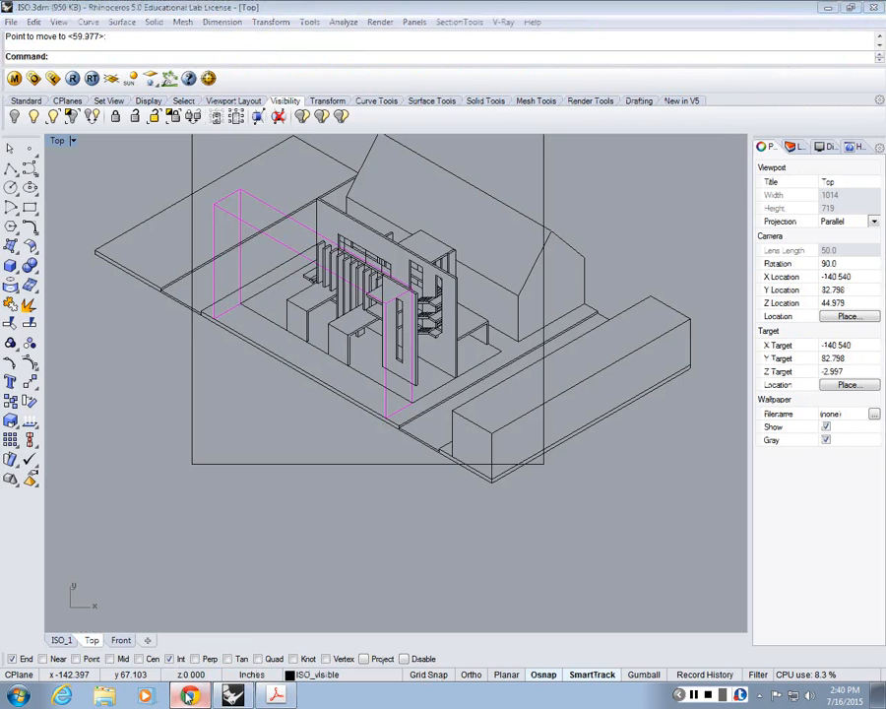
left_click(190, 695)
left_click(676, 14)
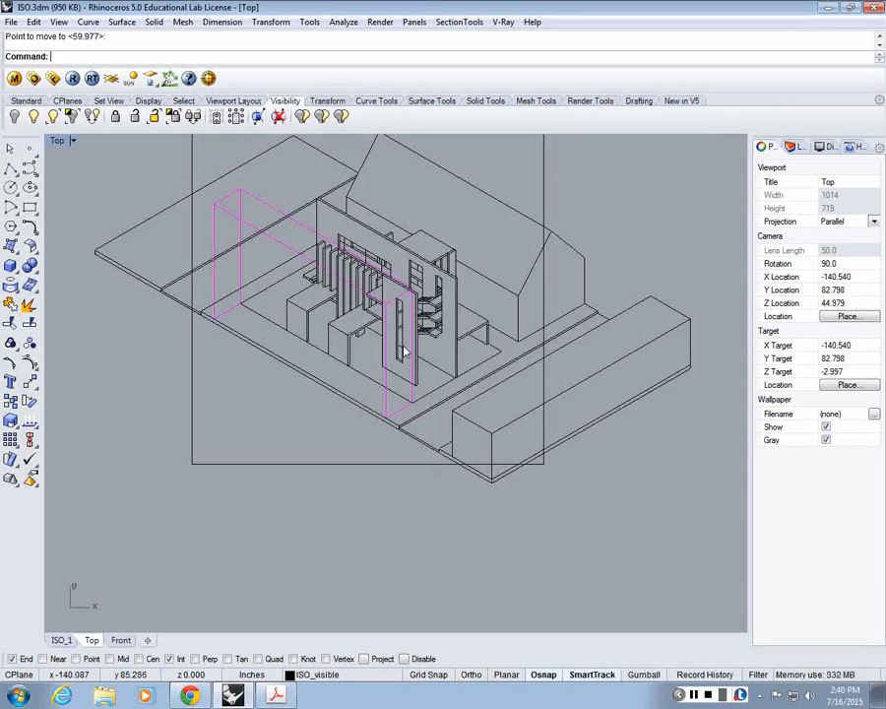
Step: Undo the last move and scaling of the isometric drawing and clear the selection
scroll(403, 351, "down", 2)
scroll(388, 220, "up", 2)
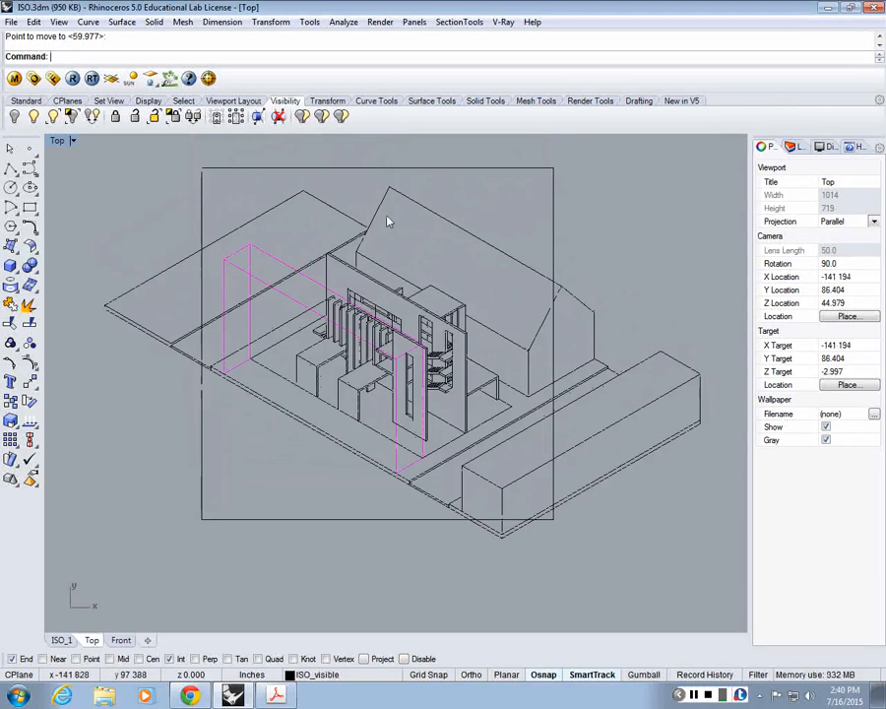
scroll(389, 222, "down", 5)
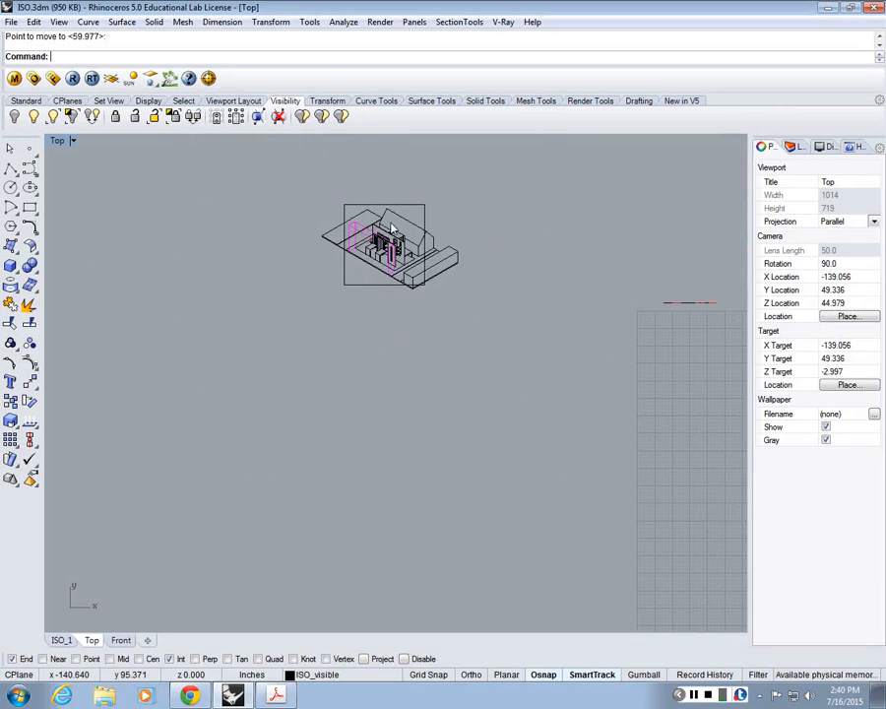
key("ctrl+z")
key("ctrl+z")
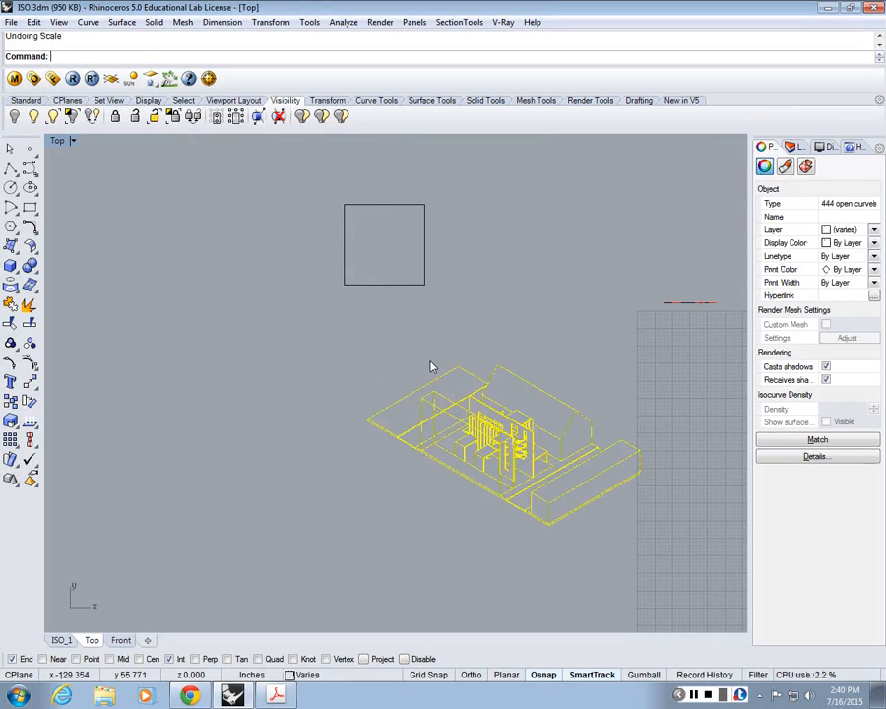
key("Escape")
type("Move")
key("Return")
left_click(527, 507)
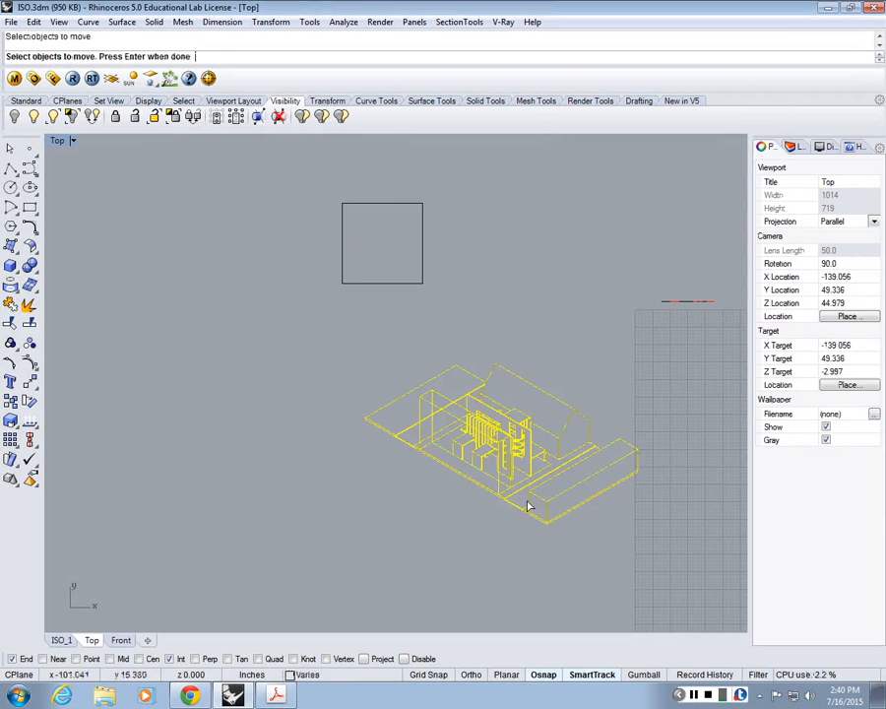
key("Return")
left_click(530, 476)
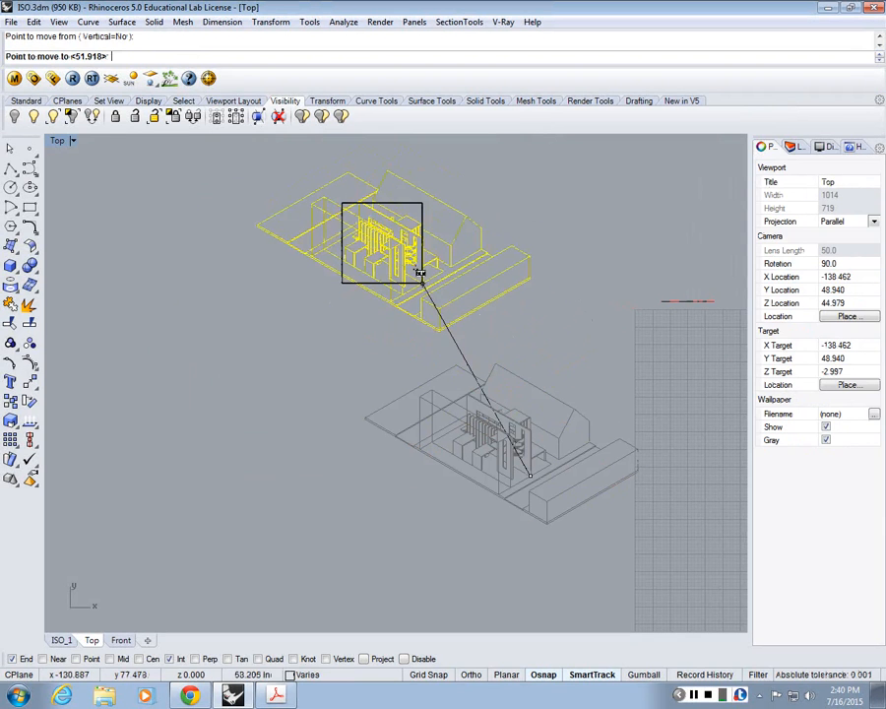
key("Escape")
type("C")
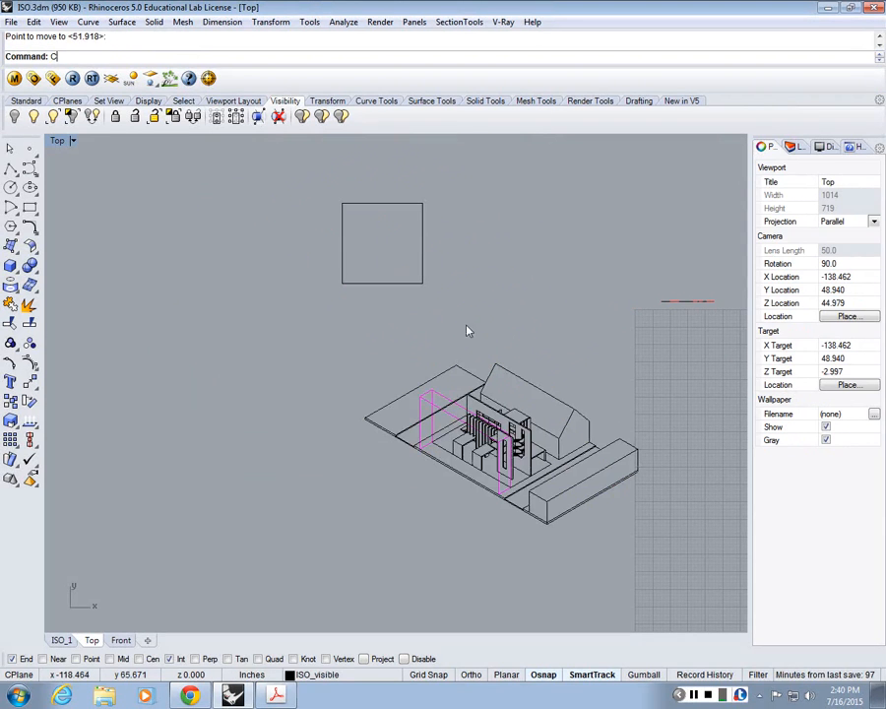
type("Mo")
key("Return")
left_click_drag(311, 320, 681, 672)
key("Escape")
type("Sc")
key("Return")
left_click_drag(315, 320, 676, 650)
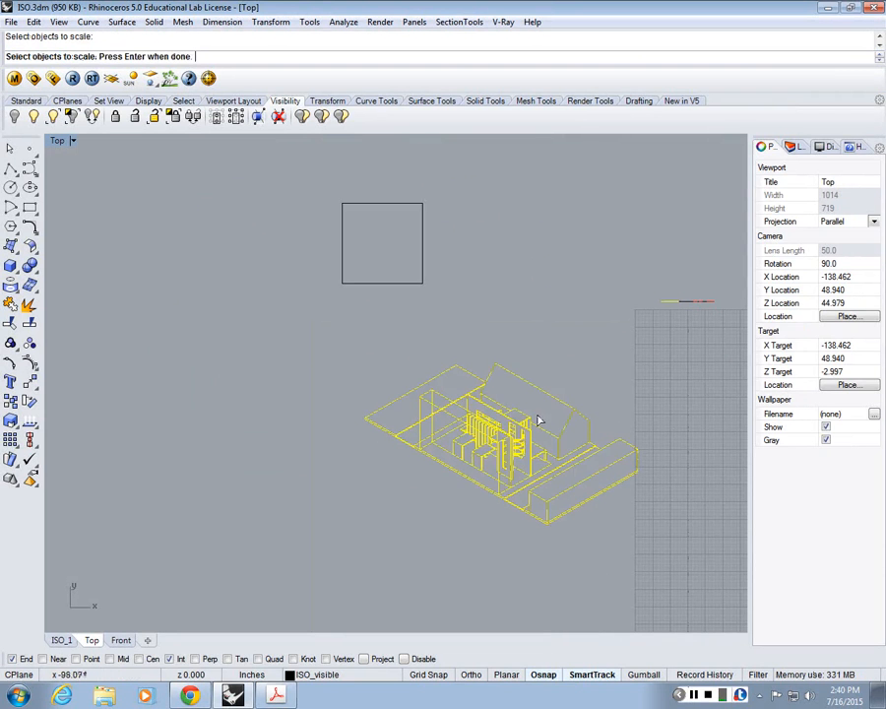
key("Return")
left_click(365, 419)
key("Escape")
Step: Scale the entire isometric drawing by a factor of 0.5 from the magenta box's upper corner
left_click_drag(330, 344, 675, 591)
key("Return")
left_click(509, 431)
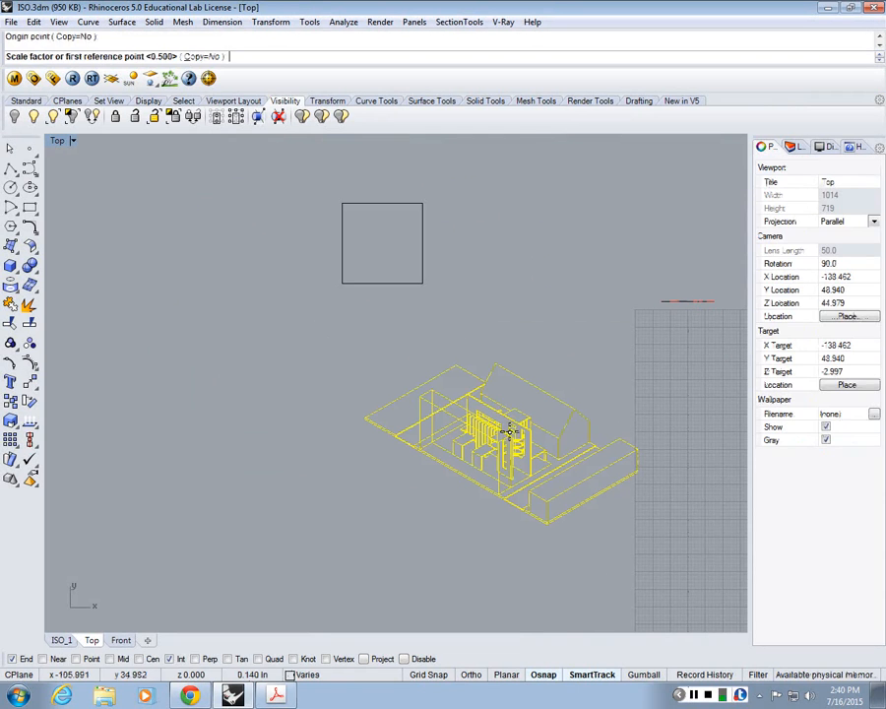
type(".5+")
key("Return")
key("Escape")
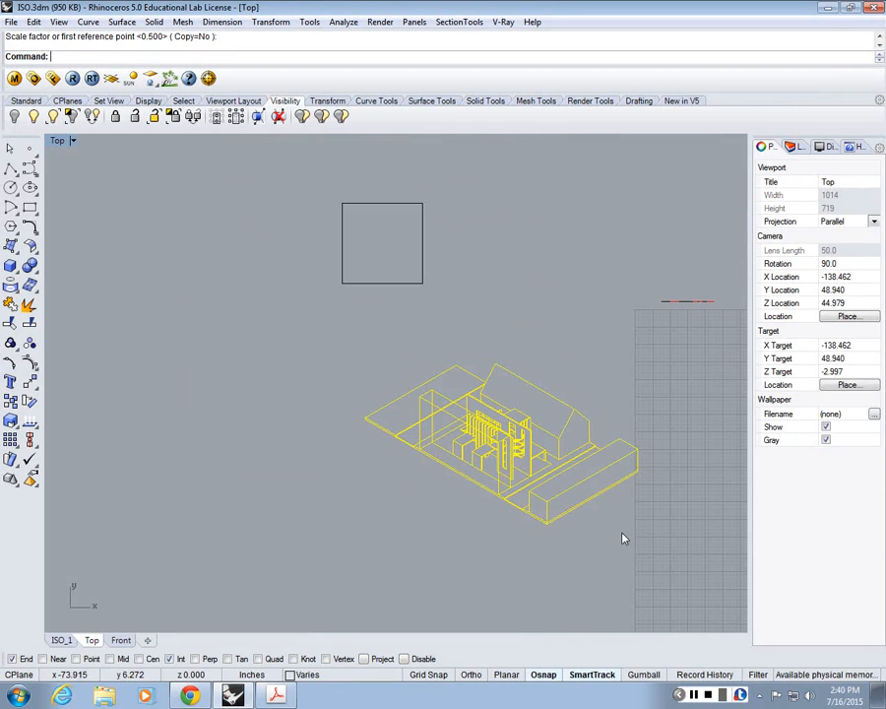
key("Return")
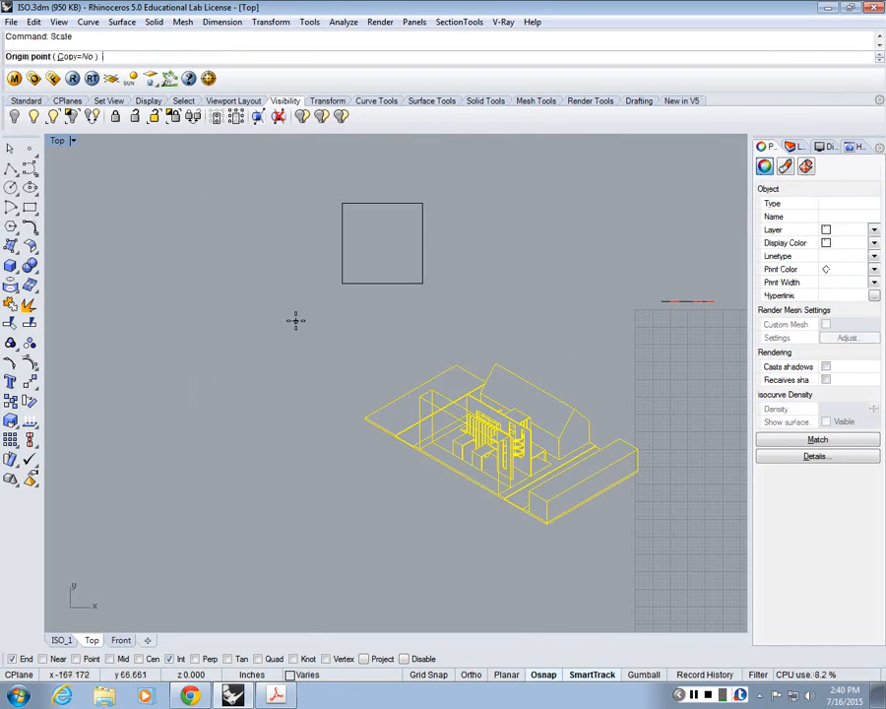
left_click(425, 390)
type(".5")
key("Return")
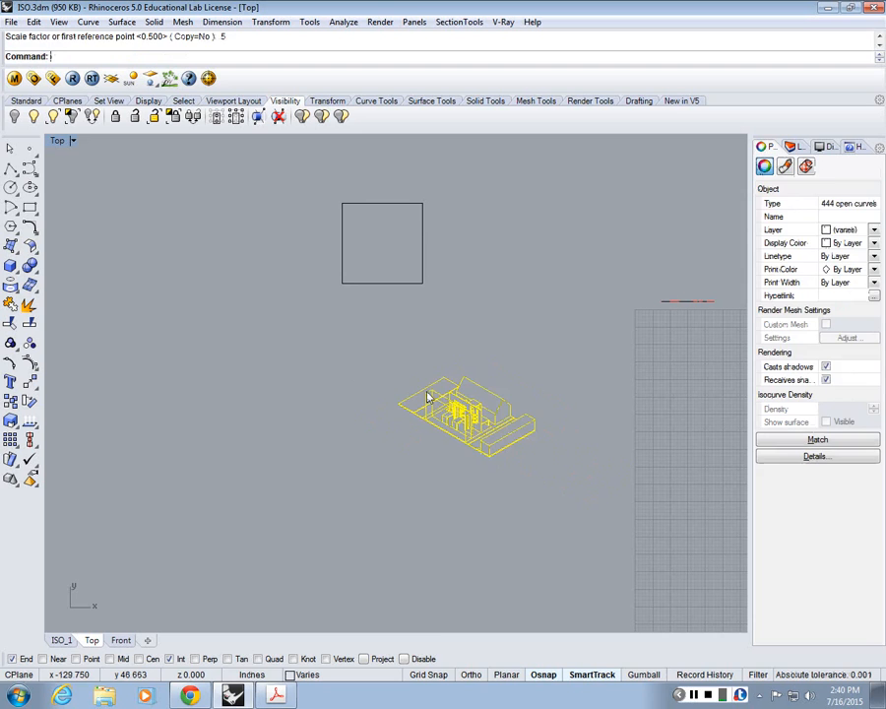
Step: Move the half-scale isometric drawing about 54 inches so the house sits inside the 23-inch square
type("m")
key("Return")
left_click(478, 404)
scroll(389, 219, "up", 8)
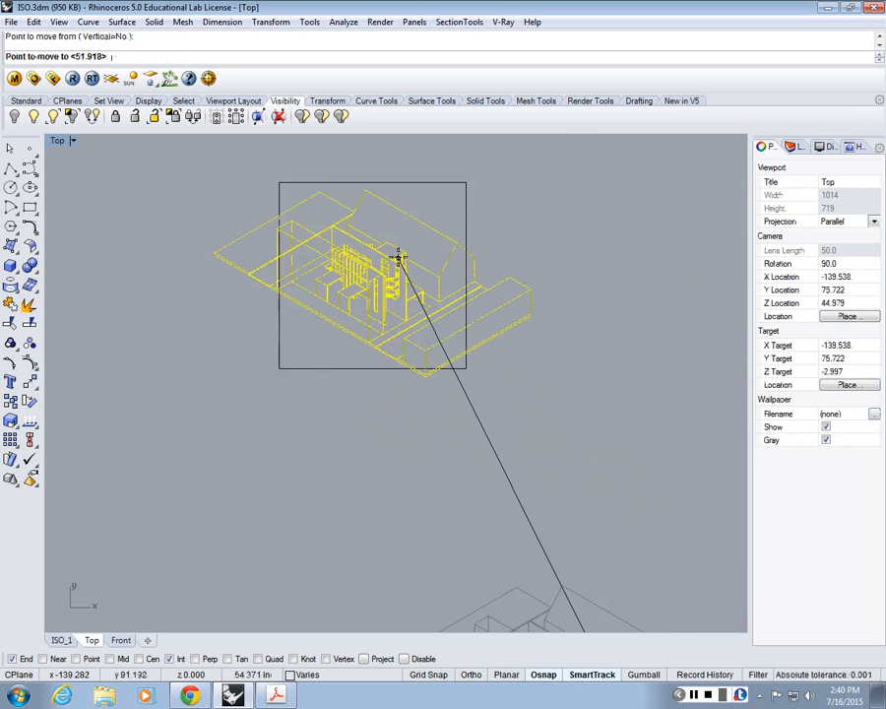
left_click(398, 257)
key("Escape")
scroll(376, 244, "up", 8)
left_click(10, 168)
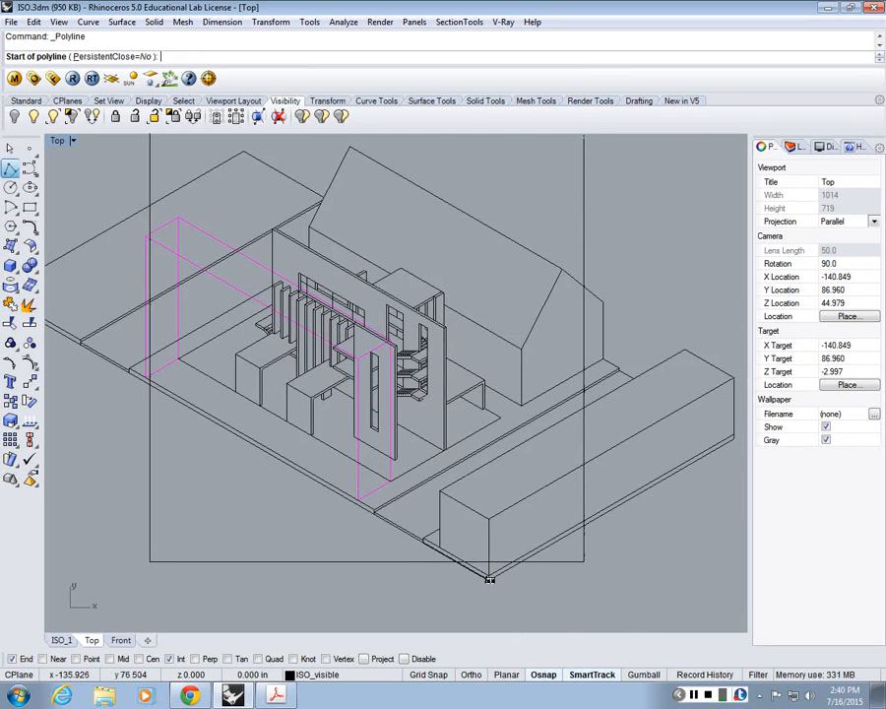
scroll(494, 557, "down", 5)
key("Escape")
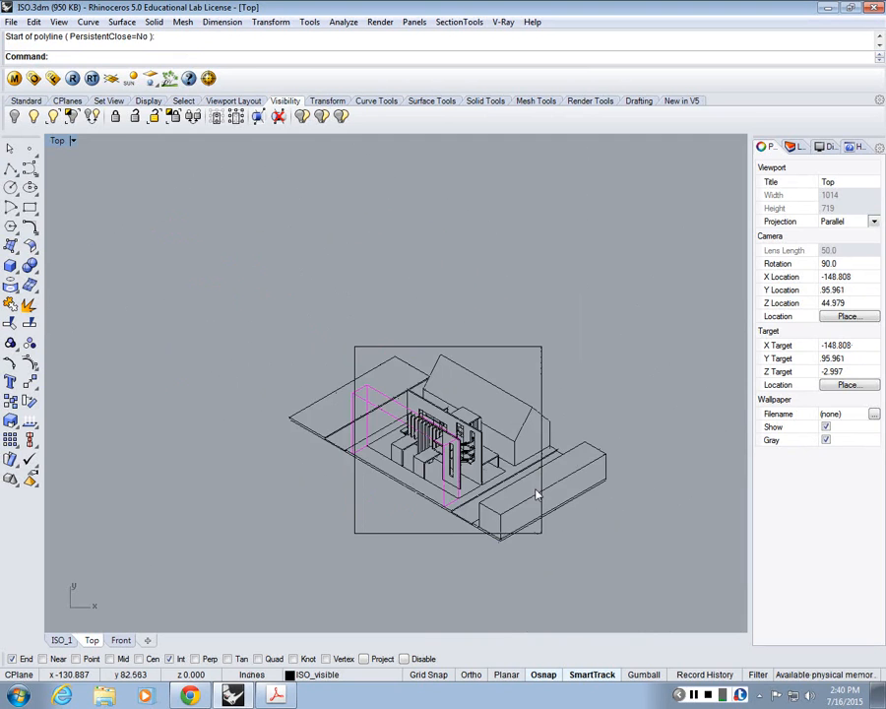
Step: Undo the last move and half-scaling of the isometric drawing and clear the selection
scroll(536, 491, "down", 5)
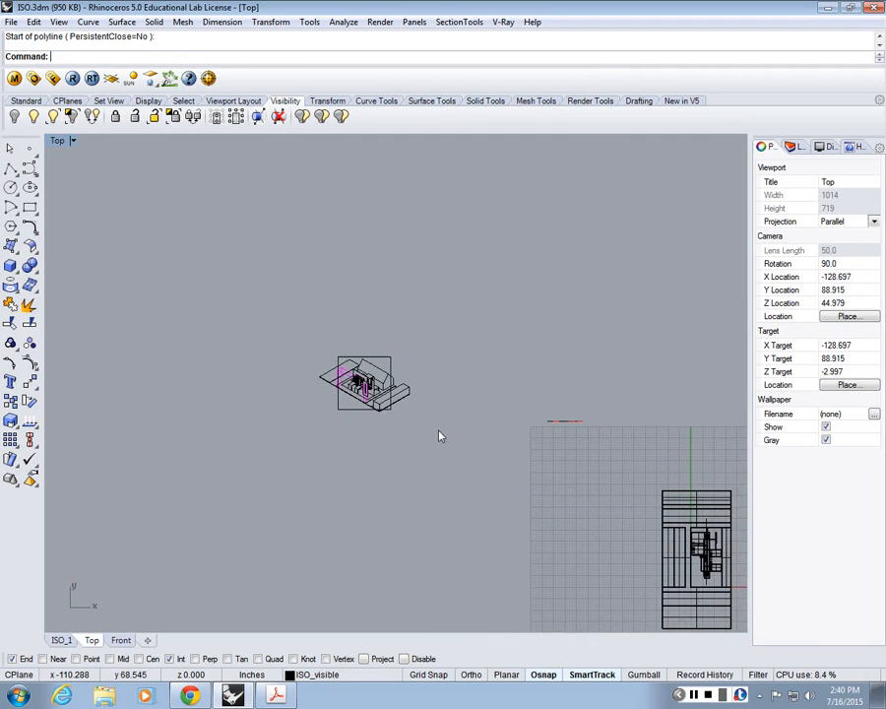
key("ctrl+z")
key("Escape")
scroll(434, 534, "up", 3)
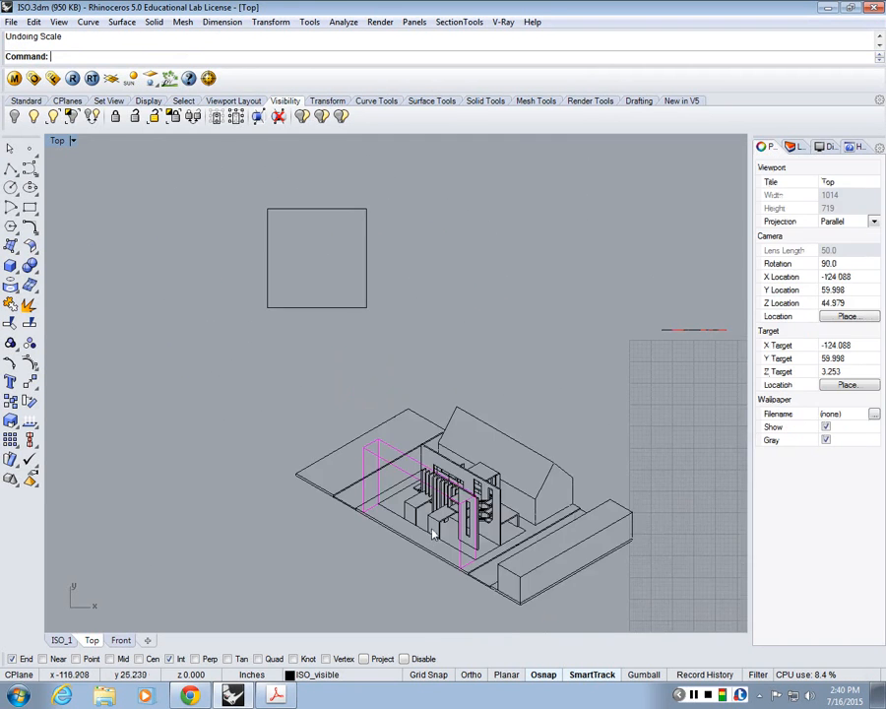
right_click_drag(433, 534, 411, 524)
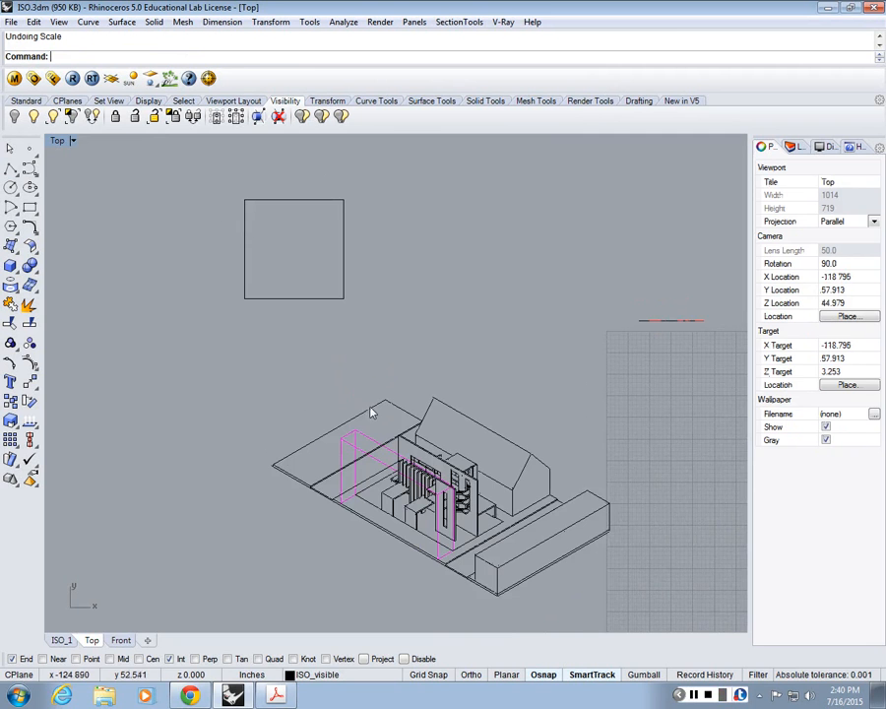
right_click_drag(371, 408, 325, 368)
Step: Check the isometric drawing's outer base edge lengths with a temporary polyline starting at its lowest front corner
left_click(11, 169)
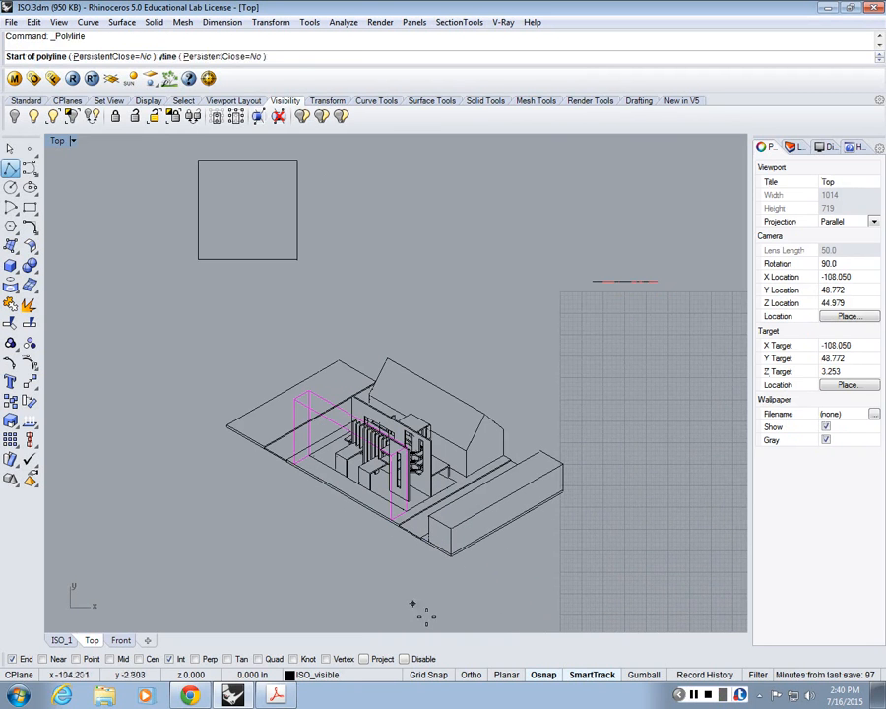
left_click(451, 555)
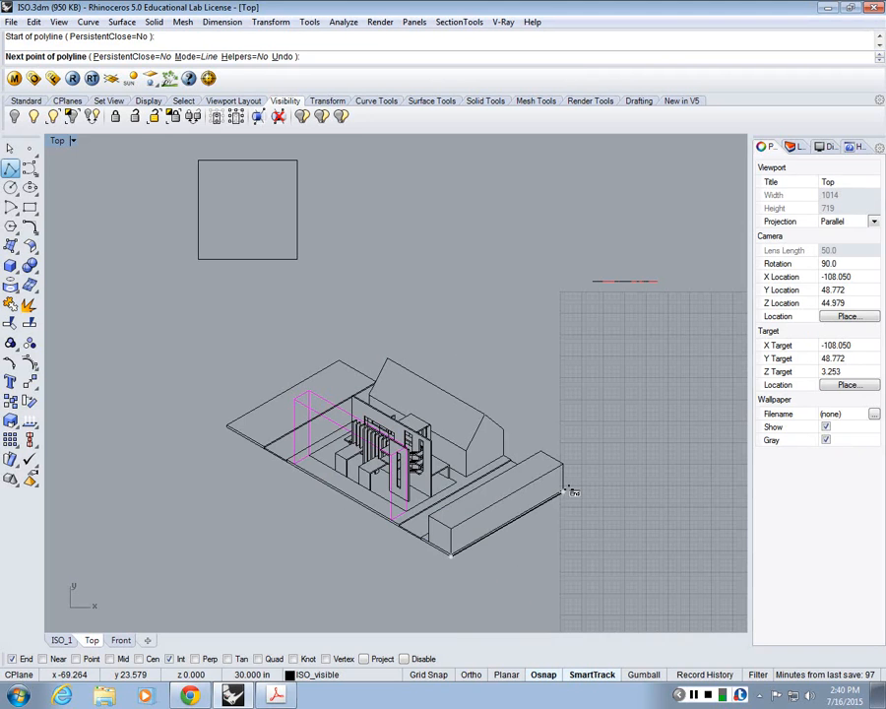
left_click(568, 491)
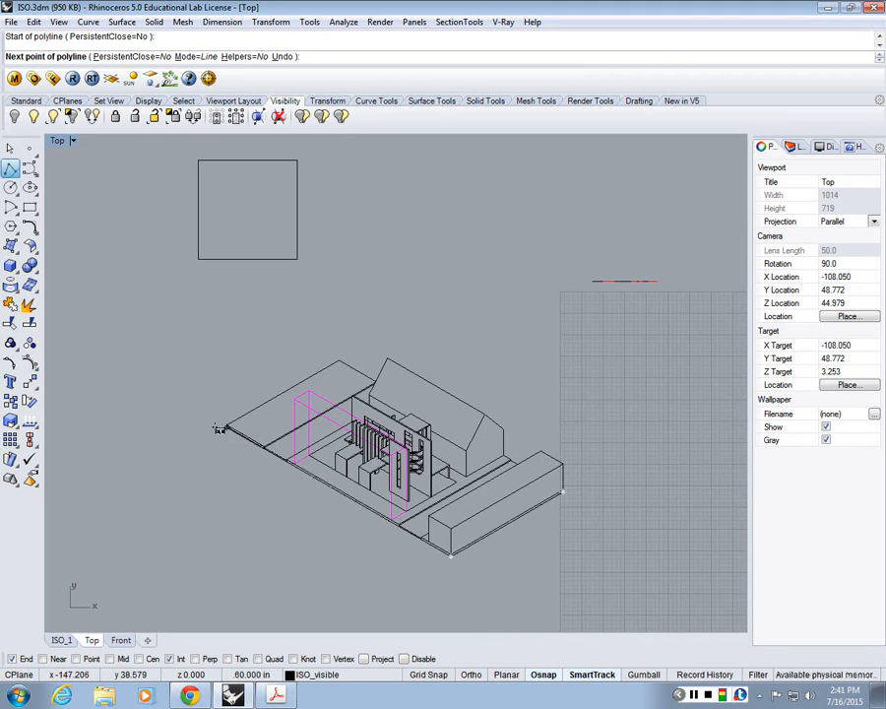
key("Escape")
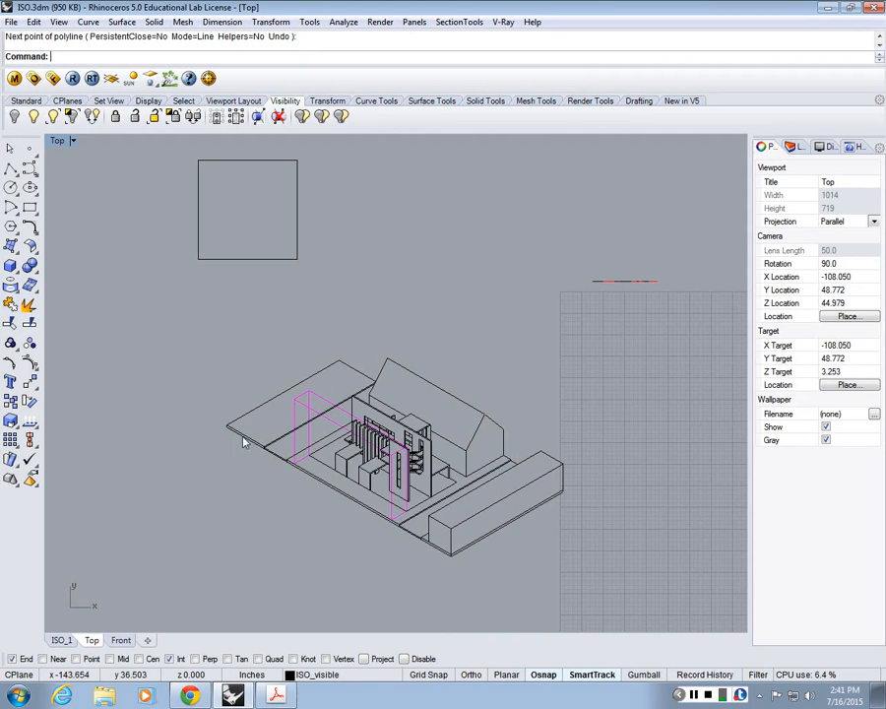
Step: Scale the entire isometric drawing by a factor of 0.5 from the lowest front corner of its base
type("S")
key("Return")
left_click_drag(189, 333, 589, 581)
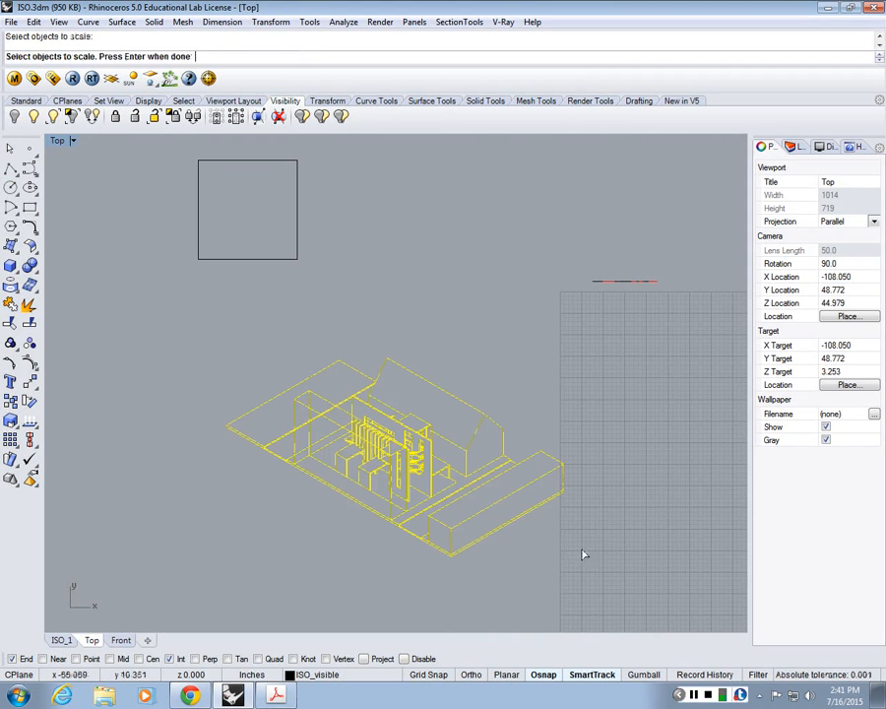
key("Return")
left_click(452, 557)
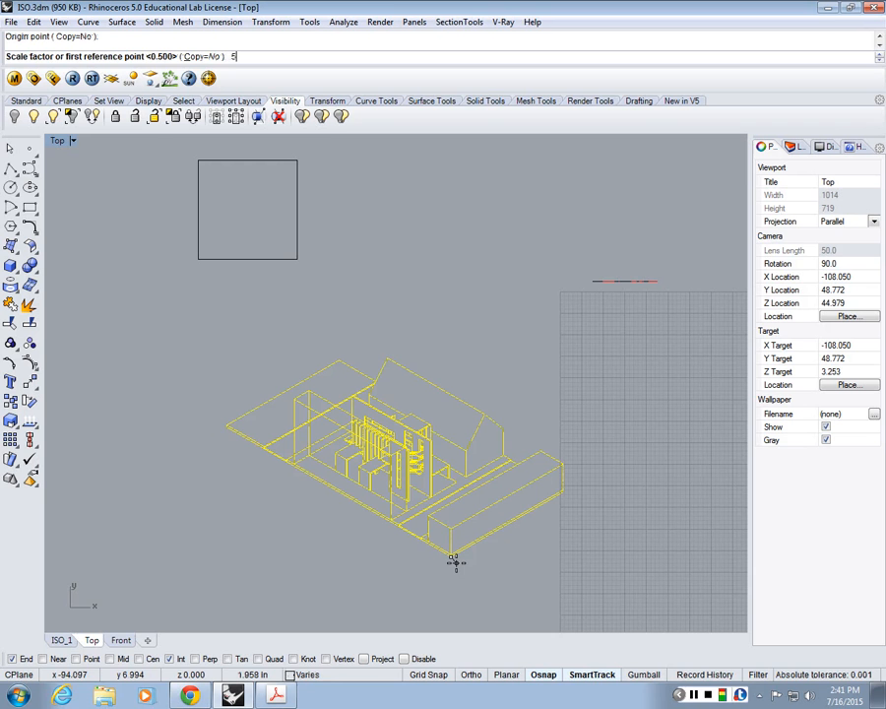
type(".5")
key("Return")
Step: Move the half-scale isometric drawing about 79 inches so the house sits inside the 23-inch square
type("m")
key("Return")
left_click_drag(542, 584, 268, 412)
key("Return")
left_click(416, 503)
scroll(258, 221, "up", 3)
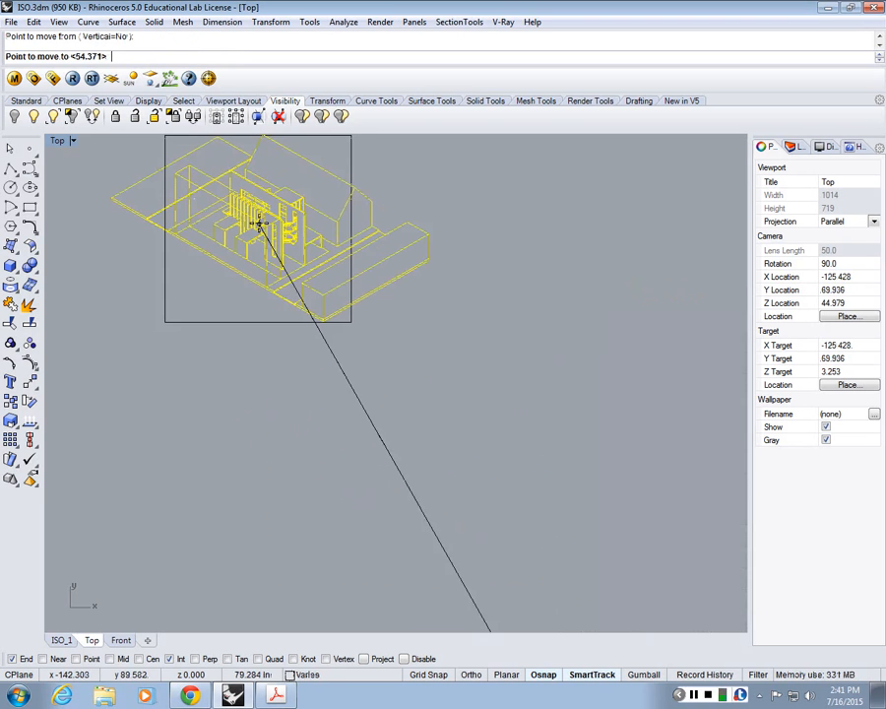
left_click(260, 226)
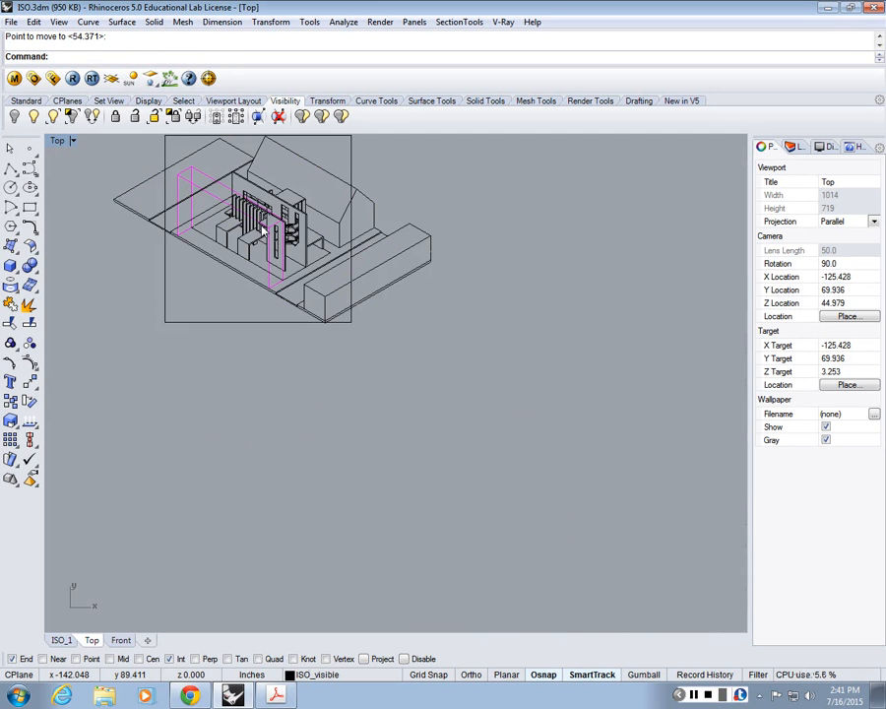
Step: Examine how the scaled isometric drawing fits within the 23-inch board outline
right_click_drag(263, 228, 419, 351)
scroll(363, 329, "up", 3)
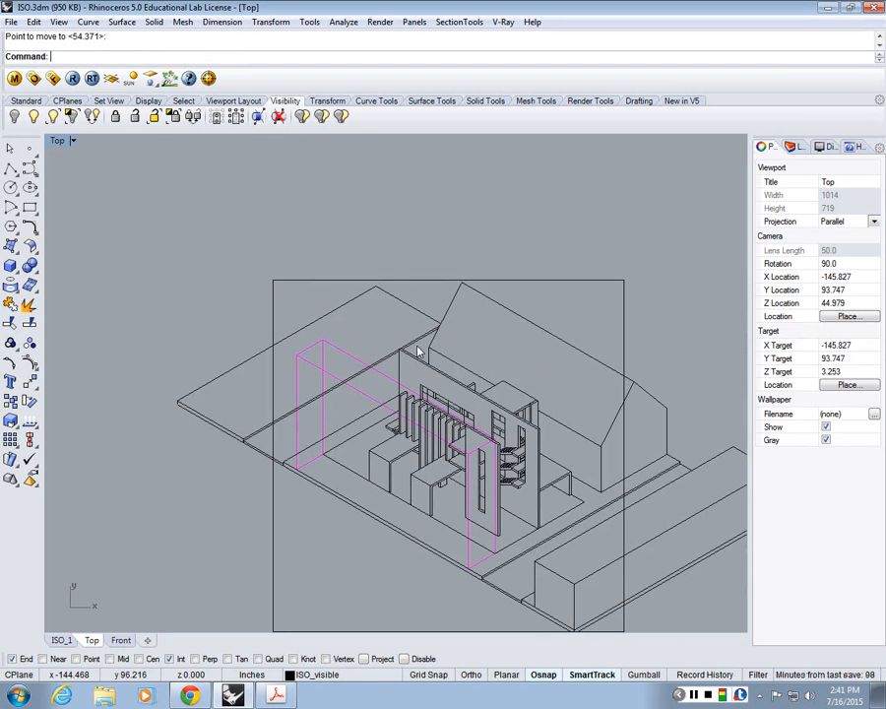
scroll(418, 351, "down", 8)
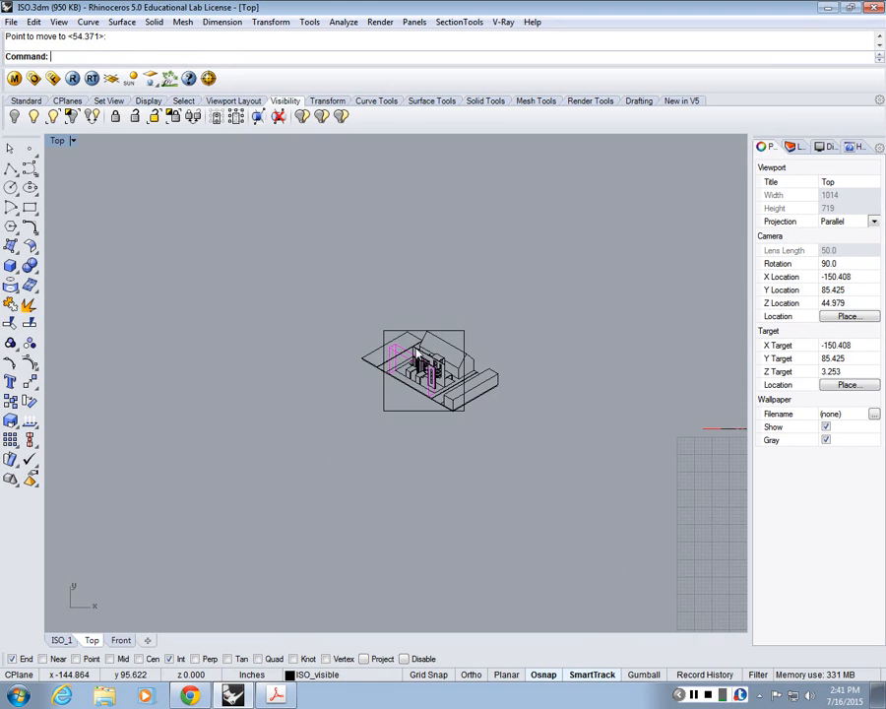
scroll(418, 350, "up", 6)
scroll(417, 351, "down", 14)
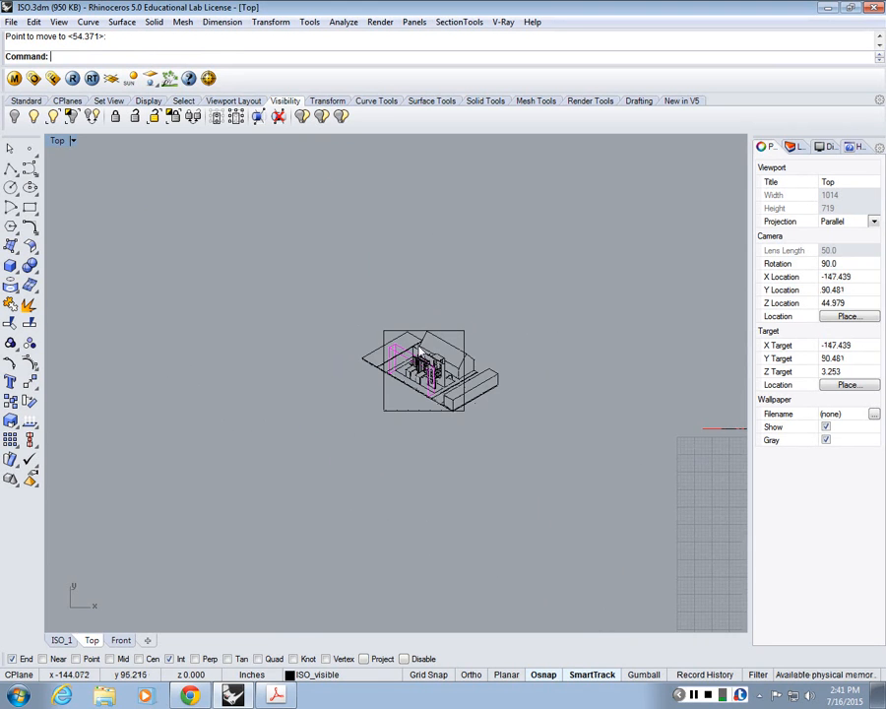
right_click_drag(567, 449, 433, 395)
scroll(439, 401, "up", 6)
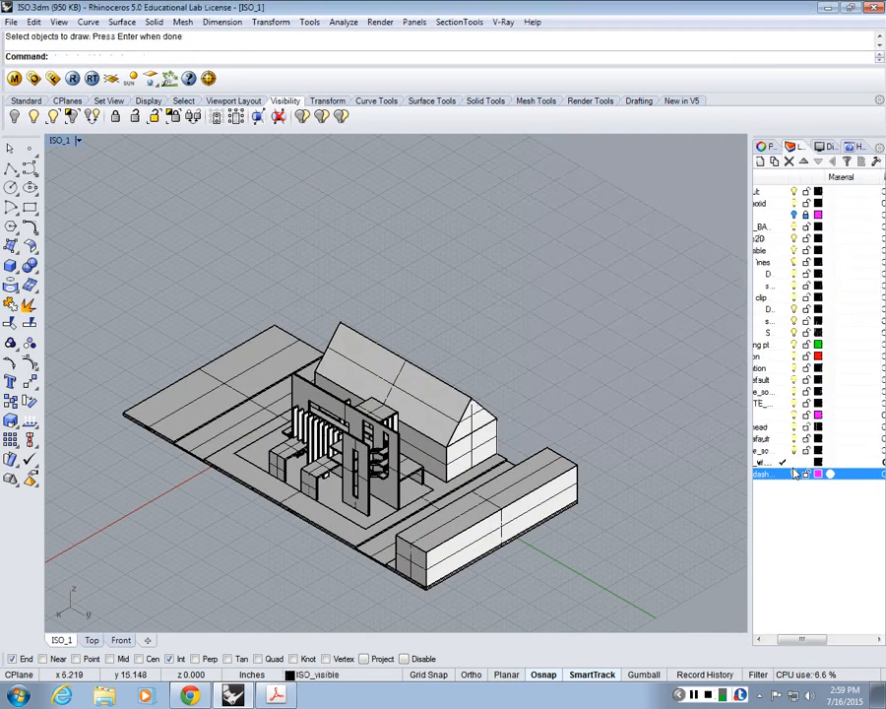
Step: Run Make2D on the whole model in the ISO_1 view with its visible lines on the ISO_visible layer
left_click_drag(803, 638, 781, 638)
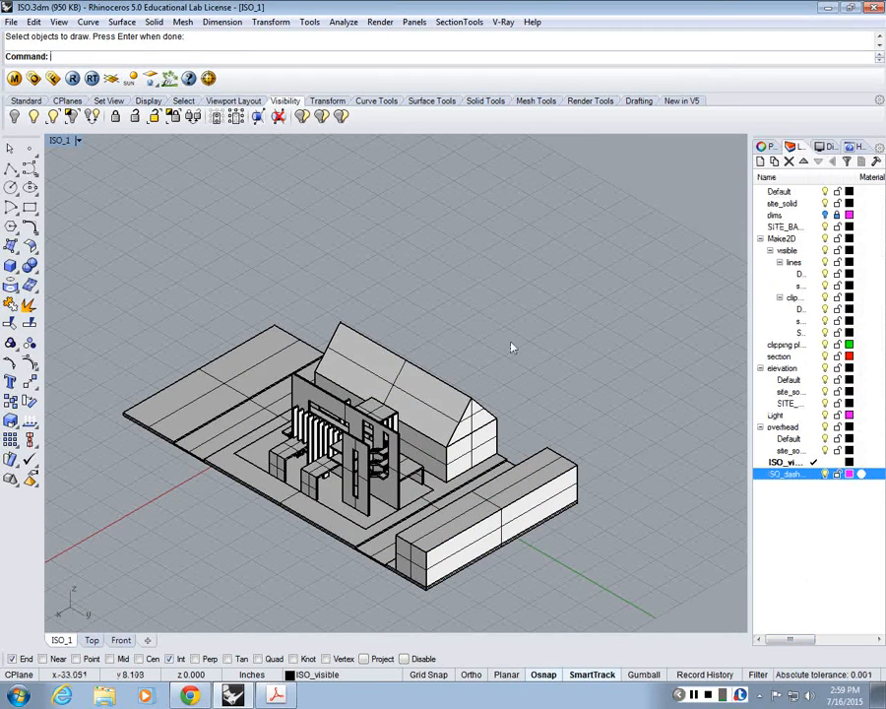
key("Return")
left_click_drag(585, 273, 242, 601)
key("Return")
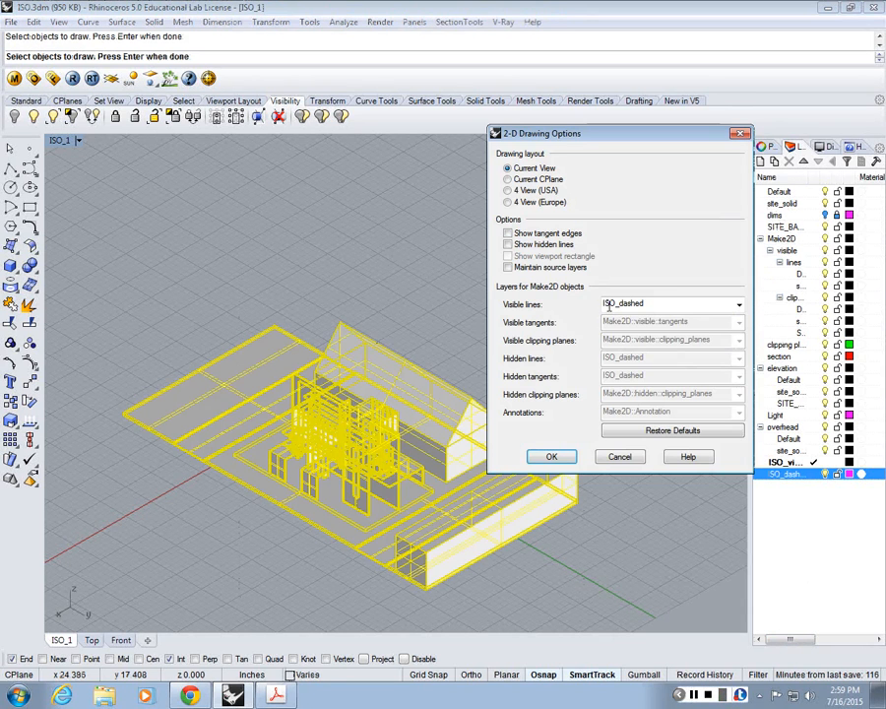
left_click(650, 303)
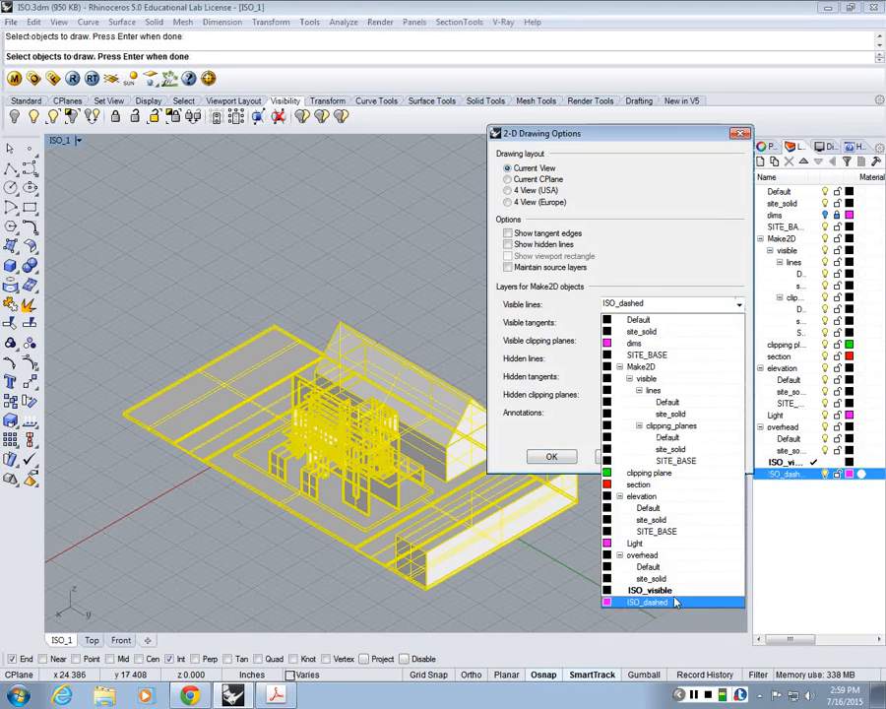
left_click(674, 658)
left_click(739, 306)
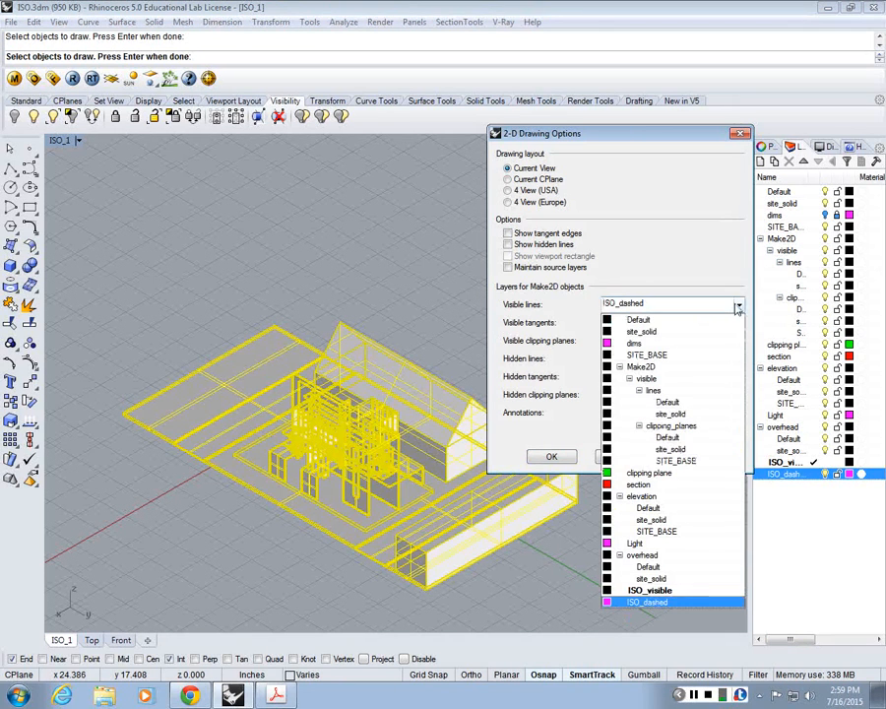
left_click(640, 591)
left_click(554, 458)
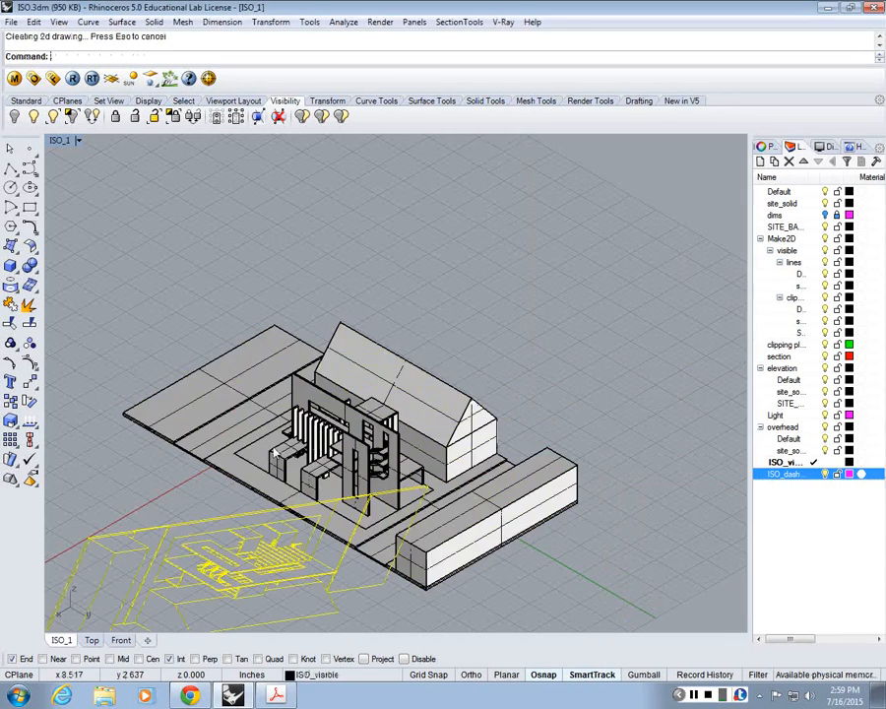
Step: Move the new 2D line drawing about 123 inches clear of the 3D model and deselect it
scroll(276, 443, "down", 3)
type("m,")
key("Return")
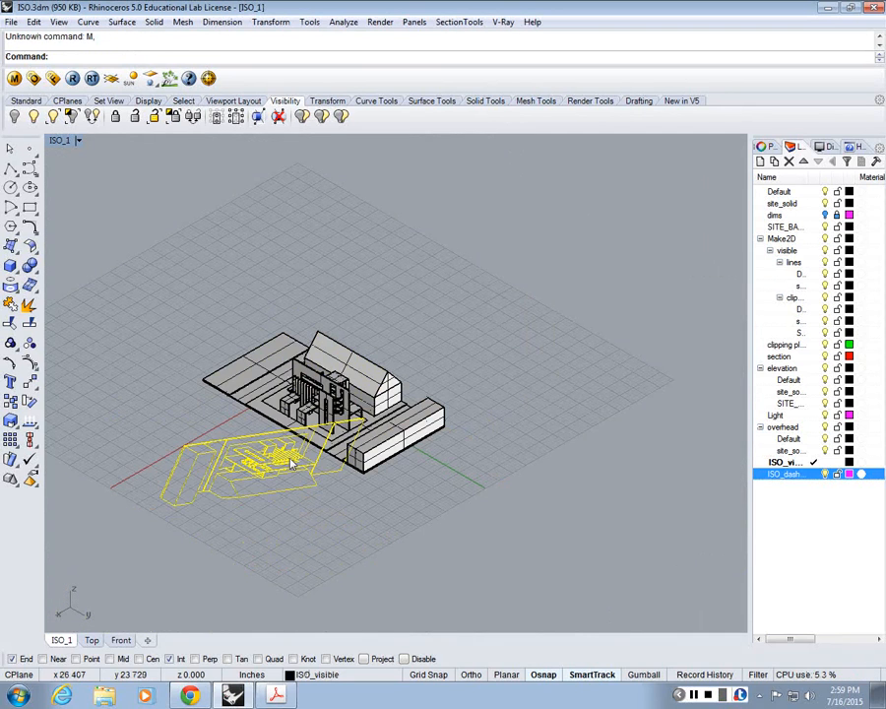
type("m")
key("Return")
left_click(289, 462)
left_click(593, 258)
left_click(452, 323)
Step: Unhide the tall box and run Make2D on it with hidden lines included, placing visible and hidden lines on ISO_dashed
scroll(327, 341, "up", 8)
type("sho")
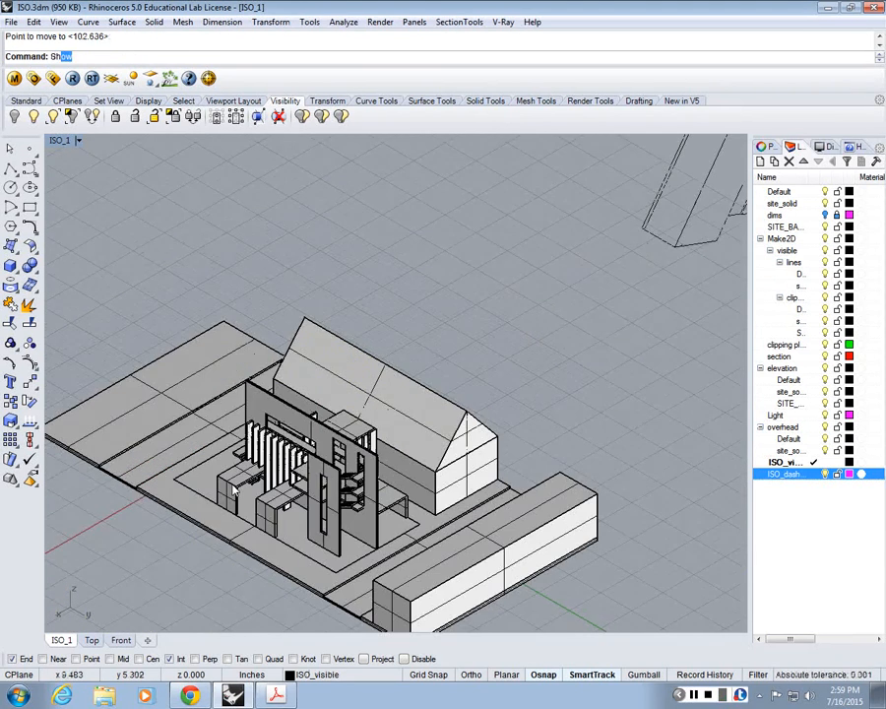
key("Return")
type("ma")
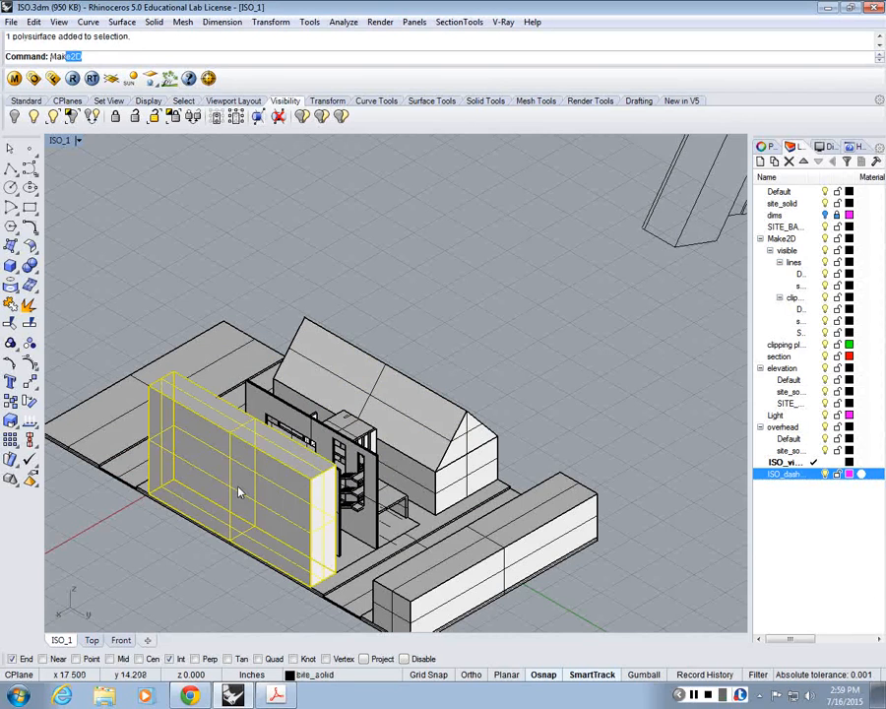
key("Return")
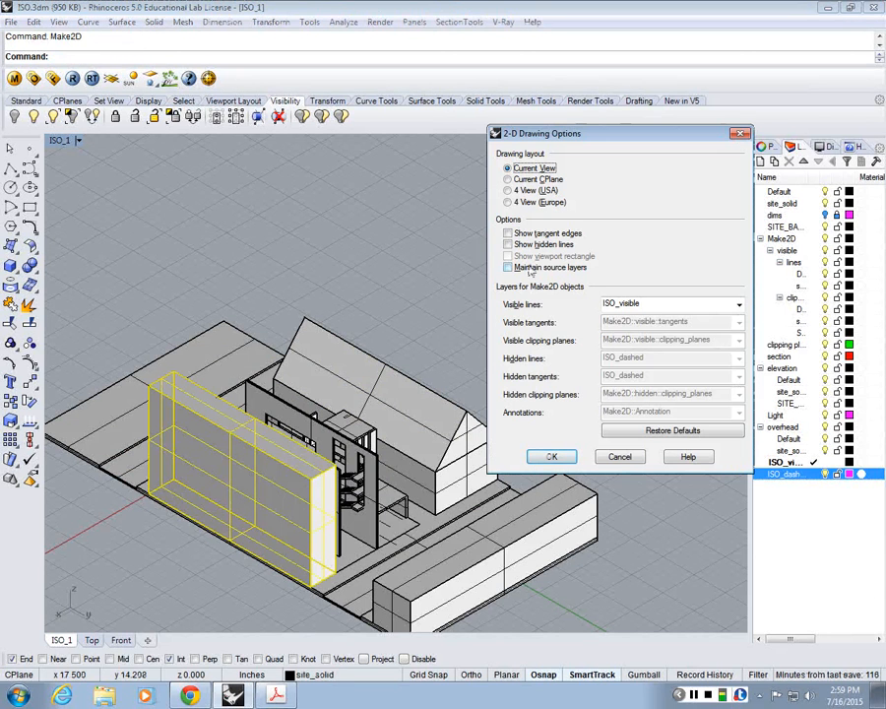
left_click(508, 244)
left_click(680, 305)
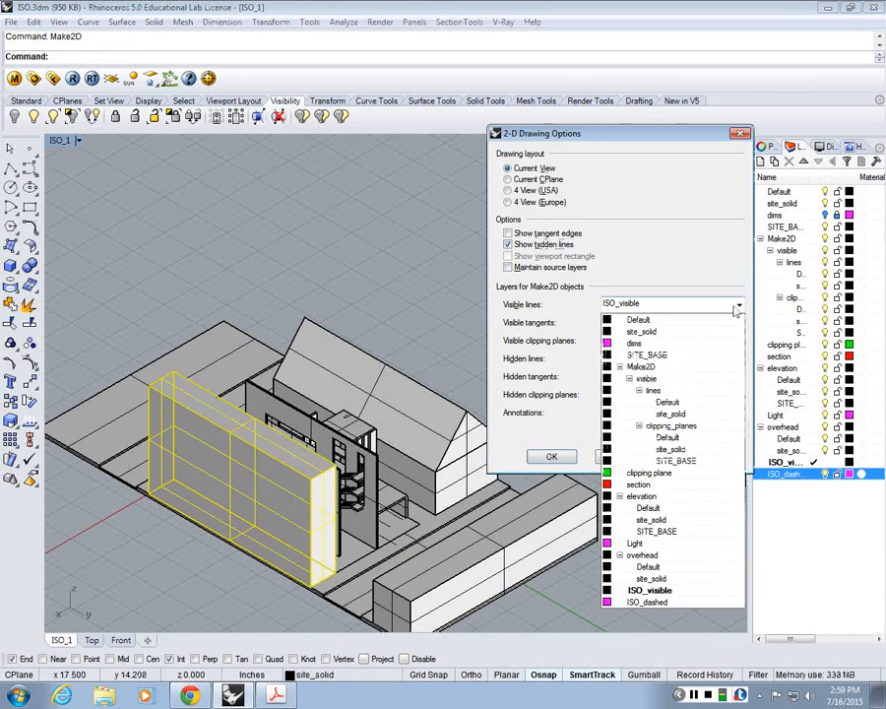
left_click(649, 604)
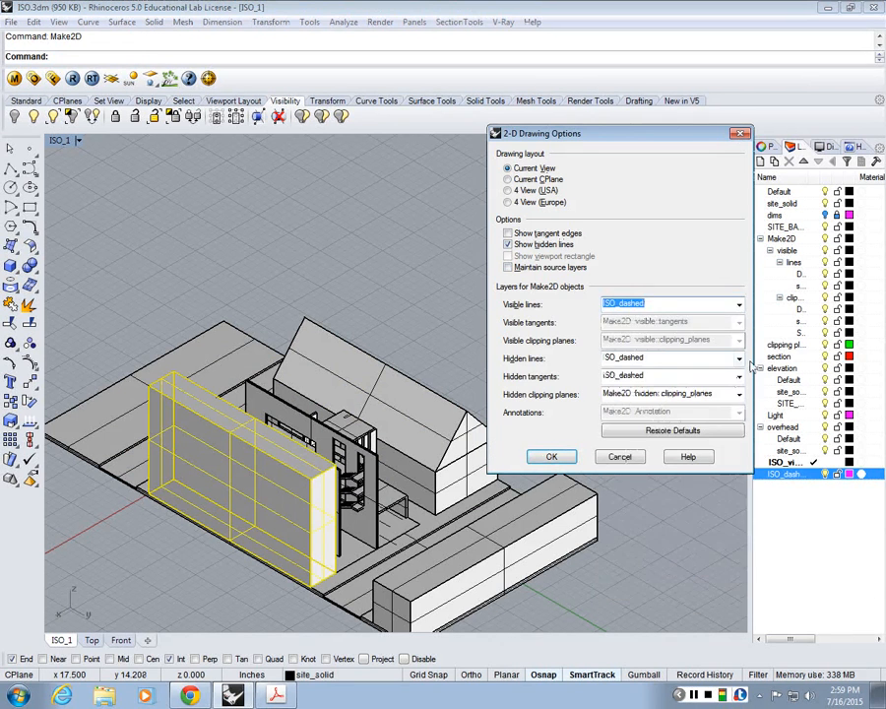
left_click(552, 458)
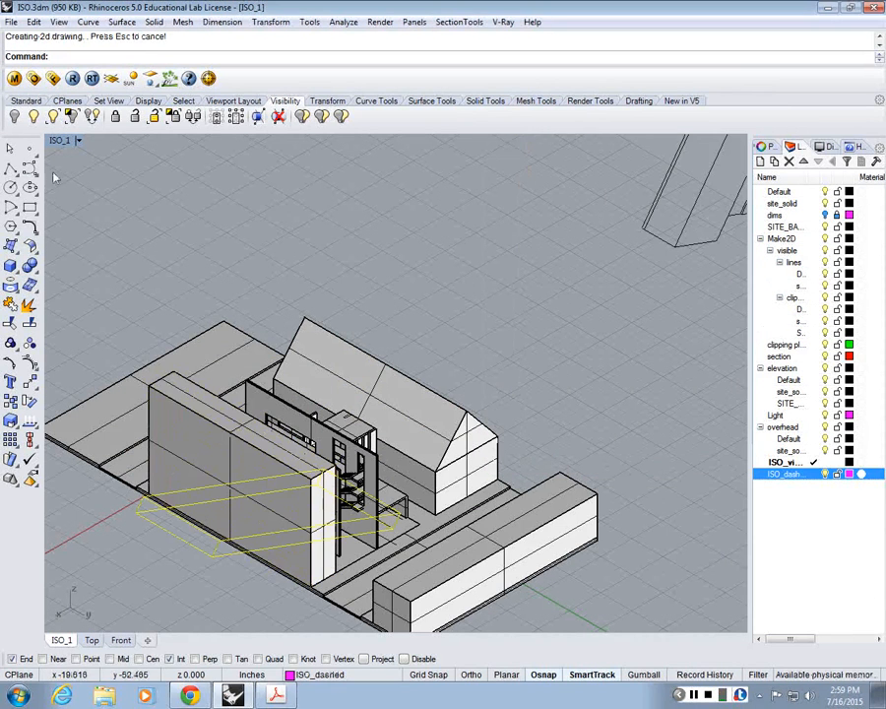
Step: In the Top view, move the box's 2D outline about 132 inches to beside the new isometric drawing
double_click(59, 141)
double_click(57, 141)
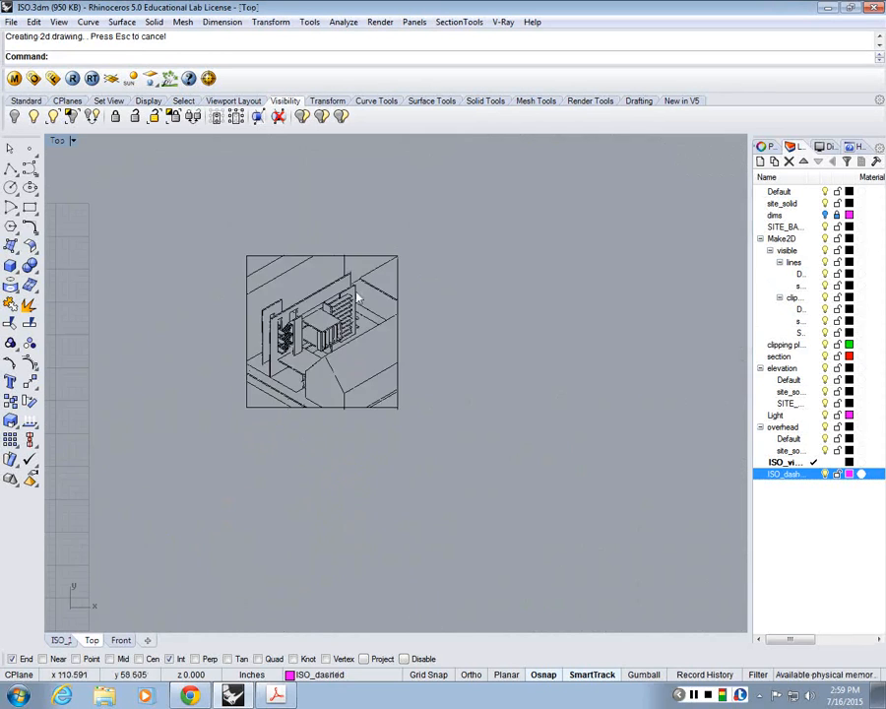
scroll(361, 373, "down", 5)
type("M")
key("Return")
left_click(407, 373)
right_click_drag(188, 366, 288, 373)
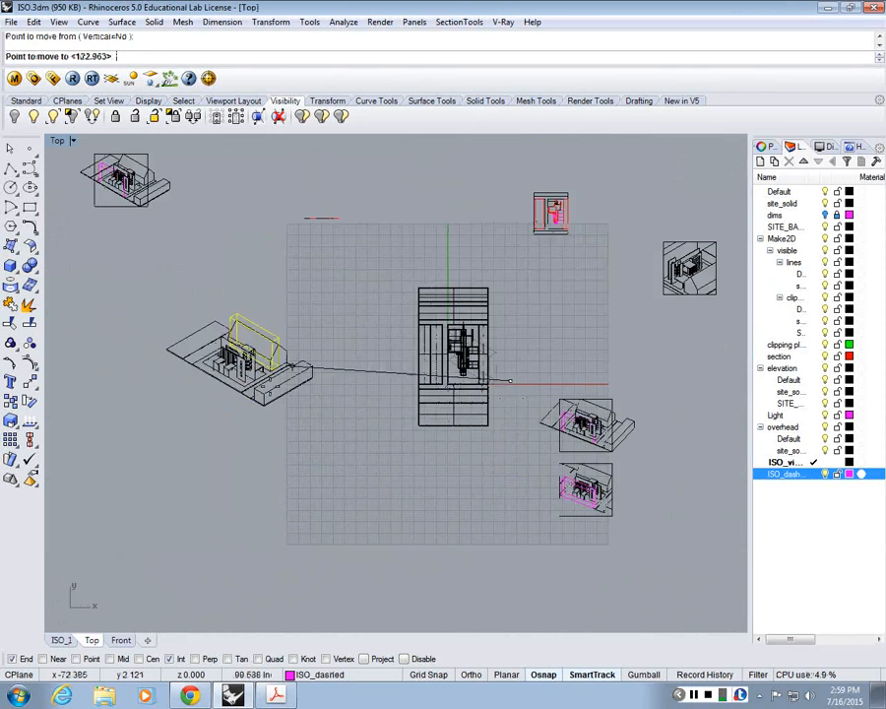
scroll(248, 393, "up", 6)
Step: Move the box's 2D outline about 29 inches, snapping its lower corner into position on the isometric house drawing
left_click(178, 472)
key("Return")
left_click(155, 465)
scroll(233, 344, "up", 6)
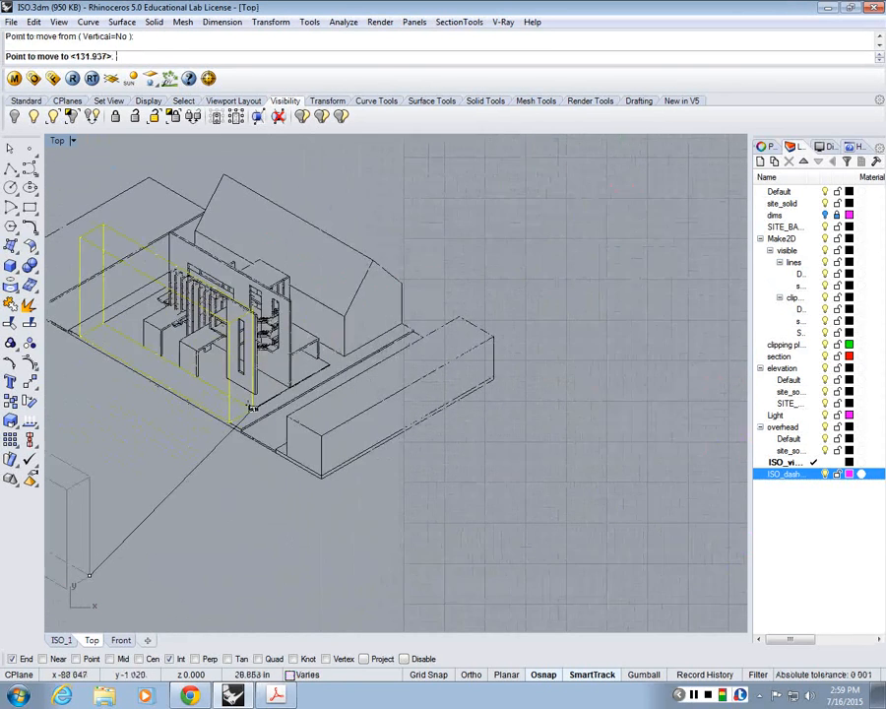
left_click(253, 407)
left_click(140, 384)
right_click_drag(140, 384, 335, 465)
scroll(216, 315, "down", 3)
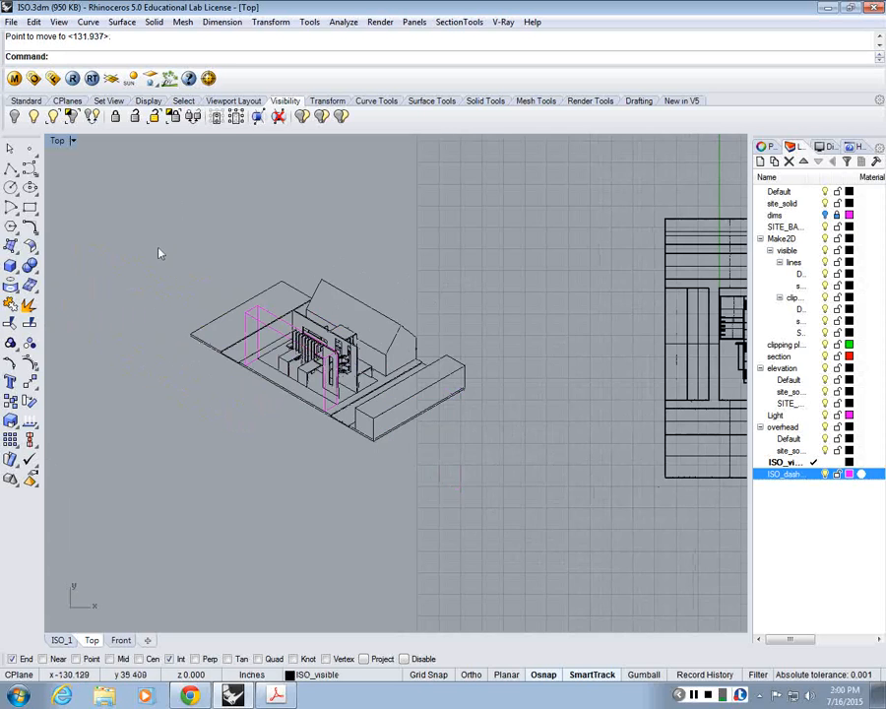
Step: Scale the entire drawing by reference from its lowest front corner, making the outer block's long base edge 15 inches
type("Scale")
key("Return")
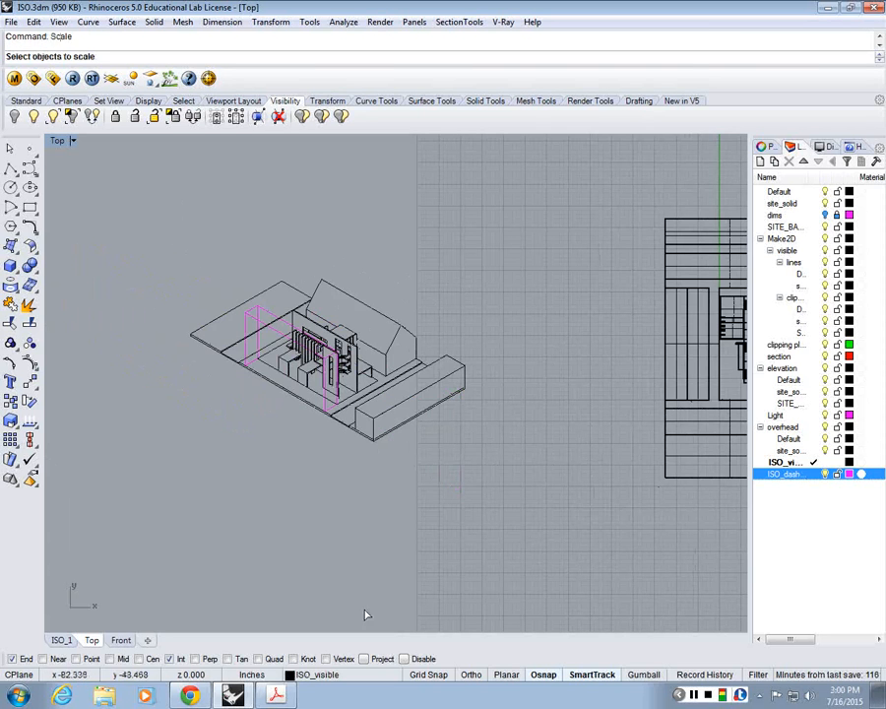
left_click(341, 337)
scroll(336, 325, "up", 2)
scroll(336, 325, "up", 1)
key("Return")
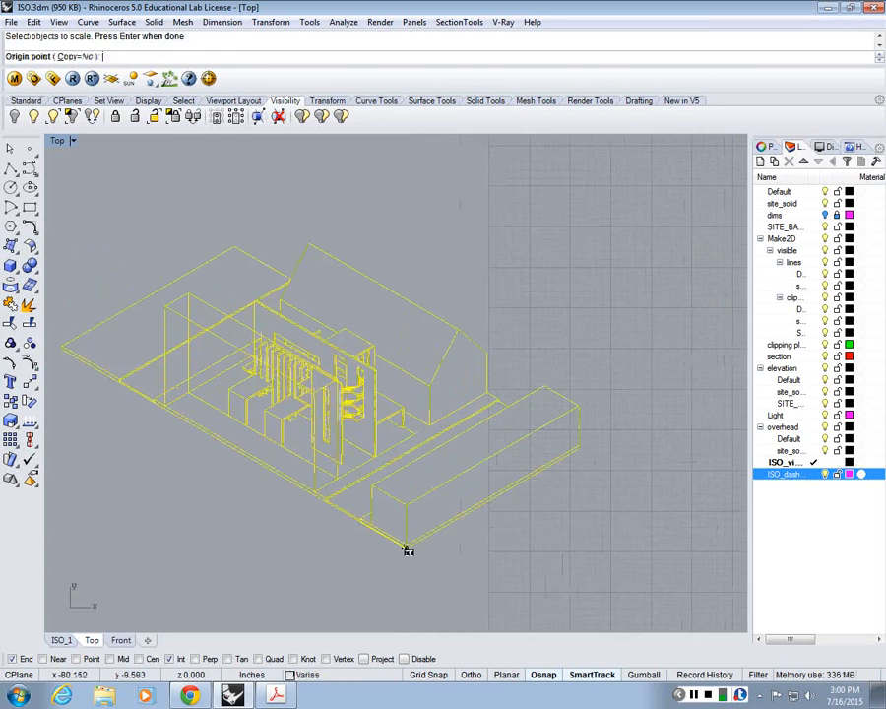
left_click(406, 545)
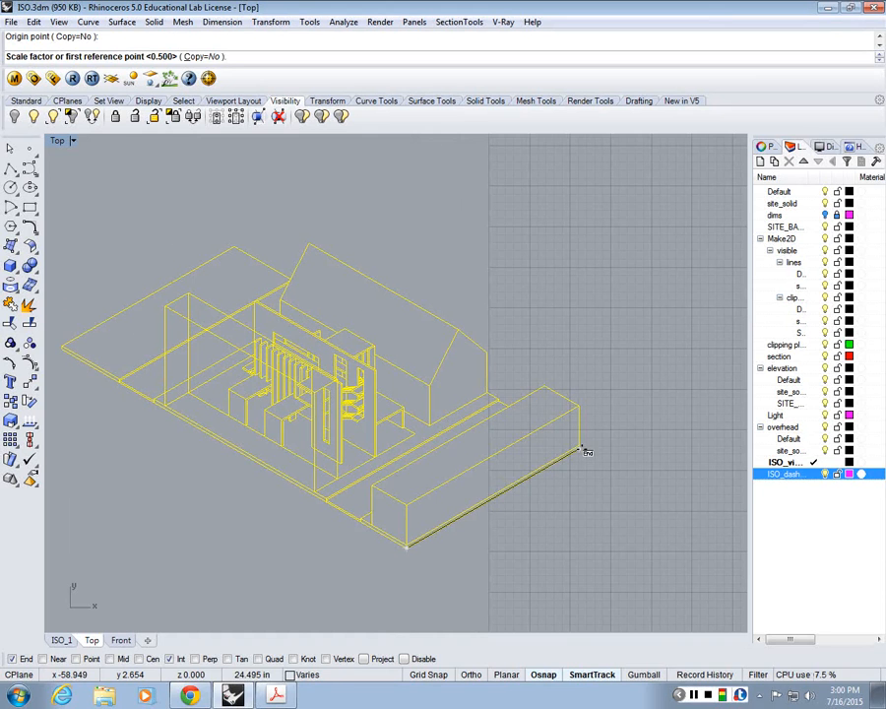
left_click(584, 450)
type("15")
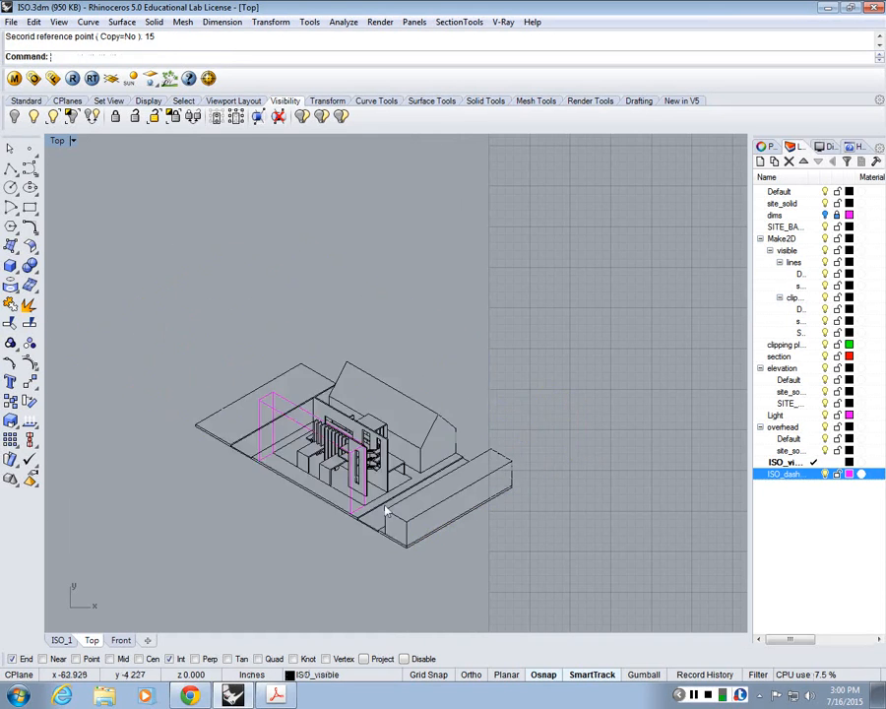
Step: Measure the site's long base edge from the lowest front corner to the far corner with a temporary polyline
scroll(382, 504, "up", 6)
left_click(11, 168)
right_click_drag(429, 588, 422, 525)
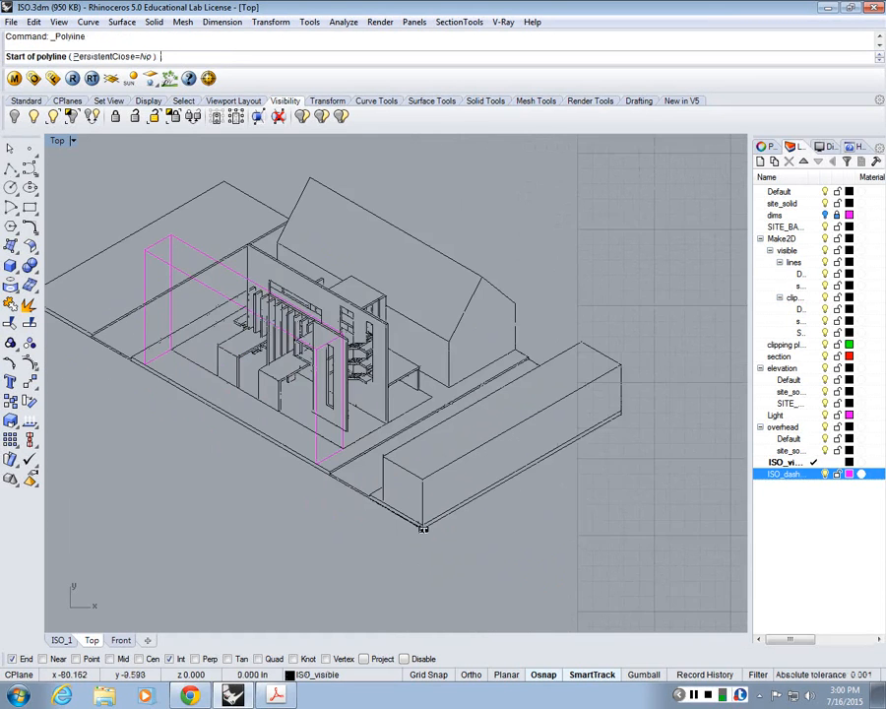
left_click(421, 525)
right_click_drag(138, 463, 212, 480)
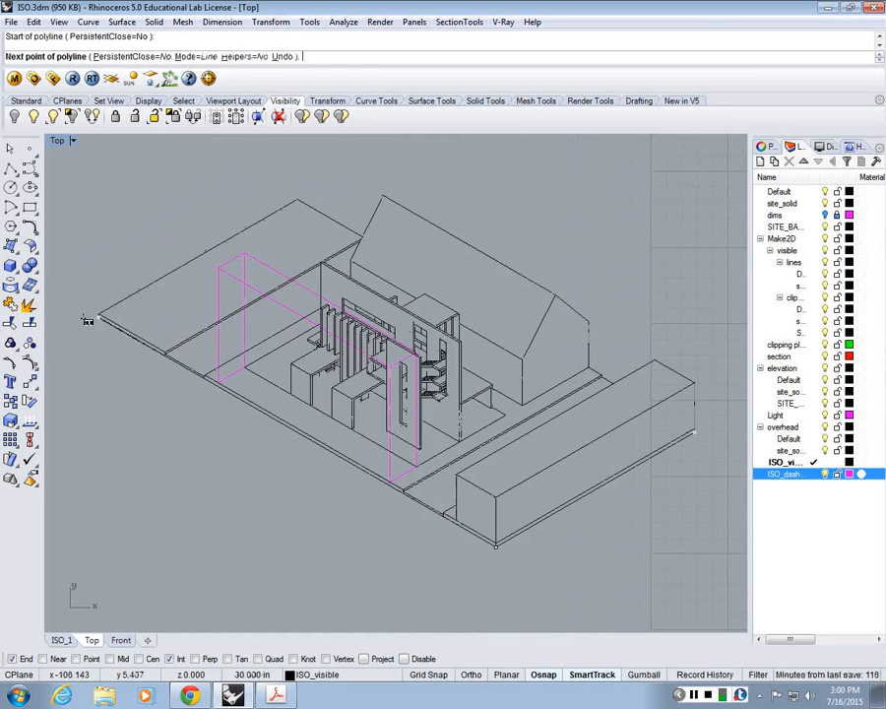
left_click(90, 317)
key("Return")
key("Return")
Step: Measure the tall wall's vertical edge and its long upper edge with temporary polylines, leaving no geometry behind
left_click(460, 440)
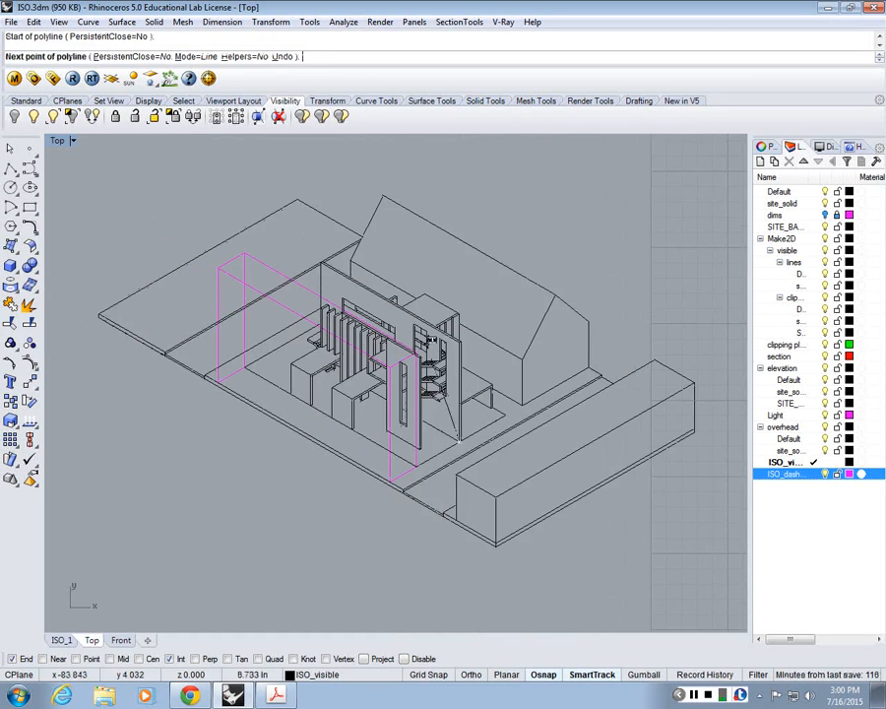
scroll(438, 337, "up", 4)
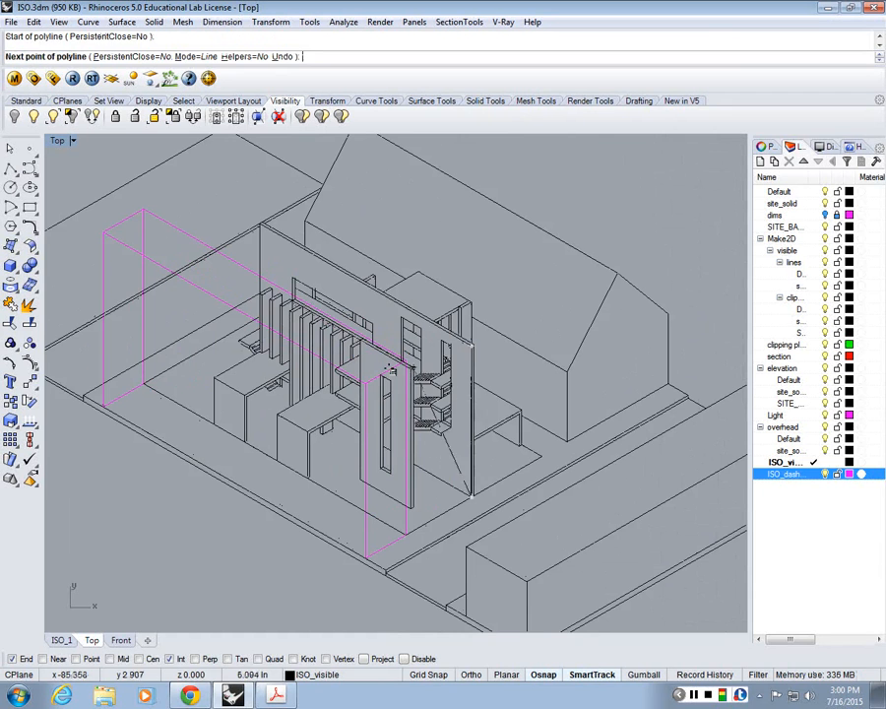
key("Return")
key("Return")
left_click(474, 343)
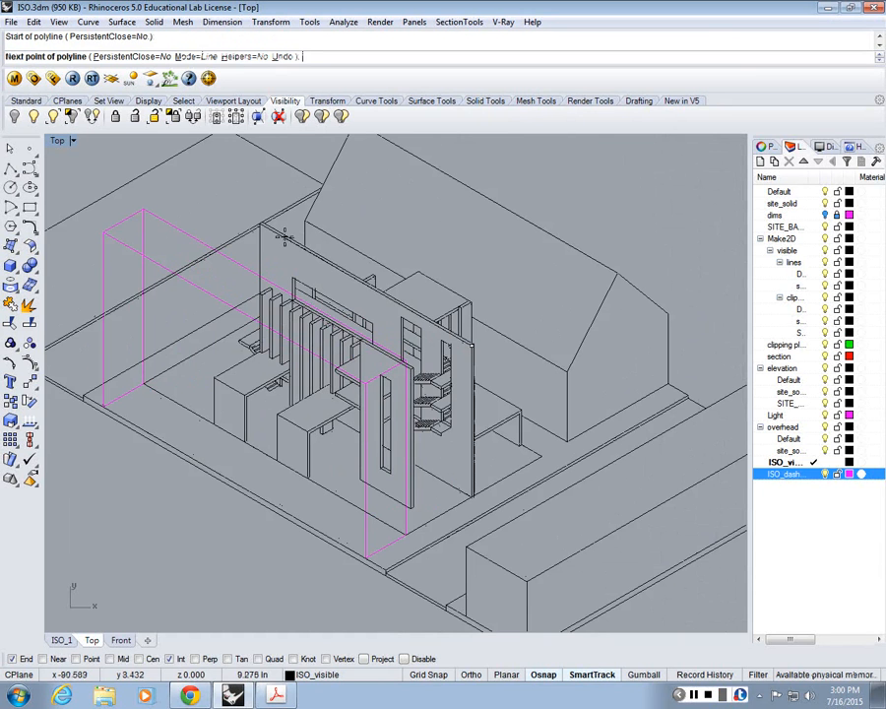
scroll(257, 225, "up", 3)
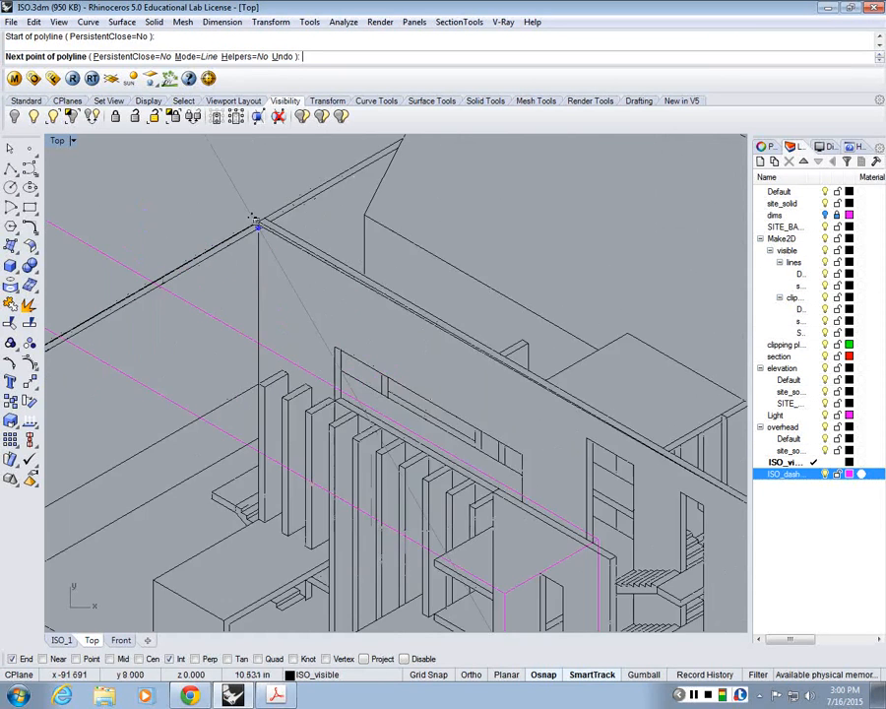
scroll(291, 227, "down", 10)
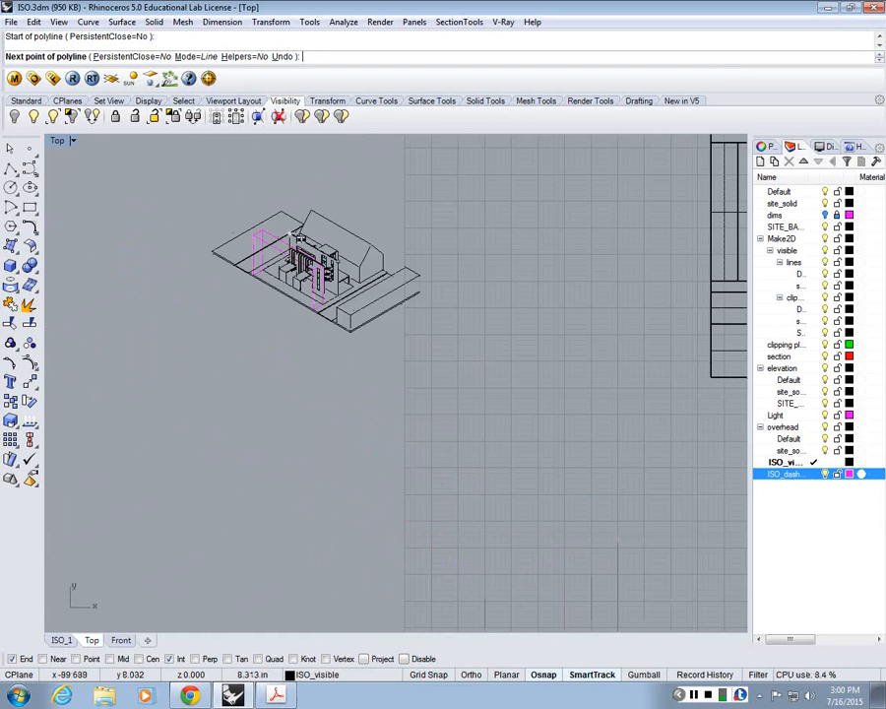
right_click_drag(301, 242, 355, 351)
key("Escape")
Step: Draw a closed 23 by 23 inch square polyline beside the isometric drawing
key("Return")
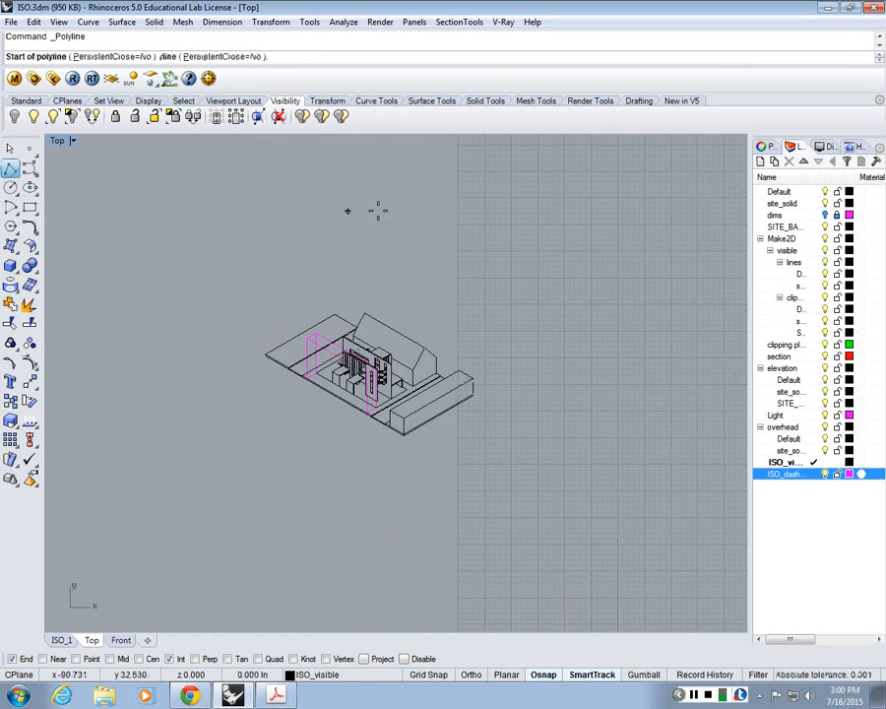
left_click(411, 206)
type("23")
key("Return")
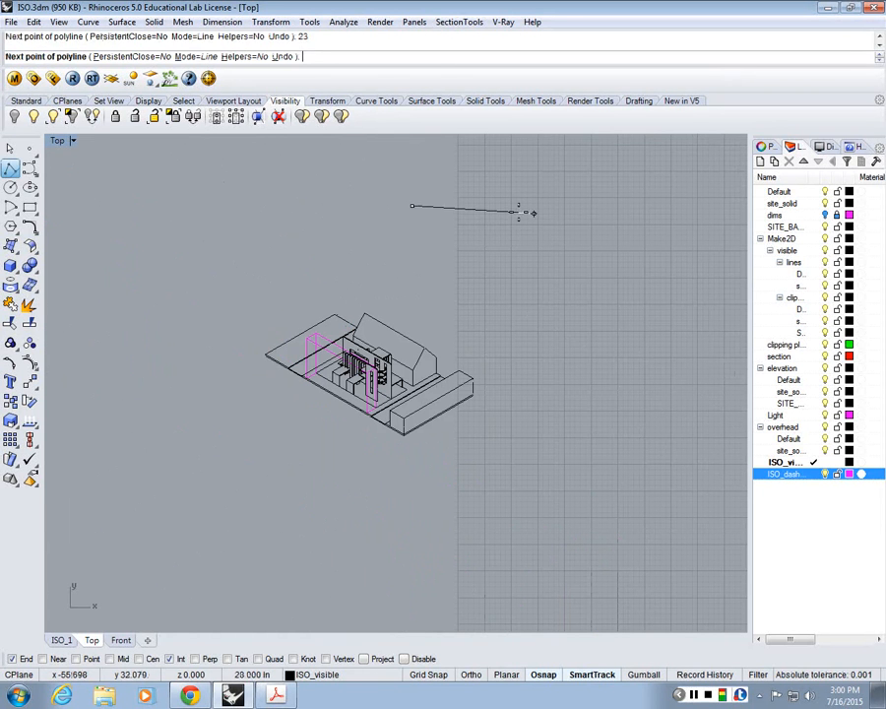
left_click(535, 208)
type("23")
key("Return")
left_click(564, 355, "shift")
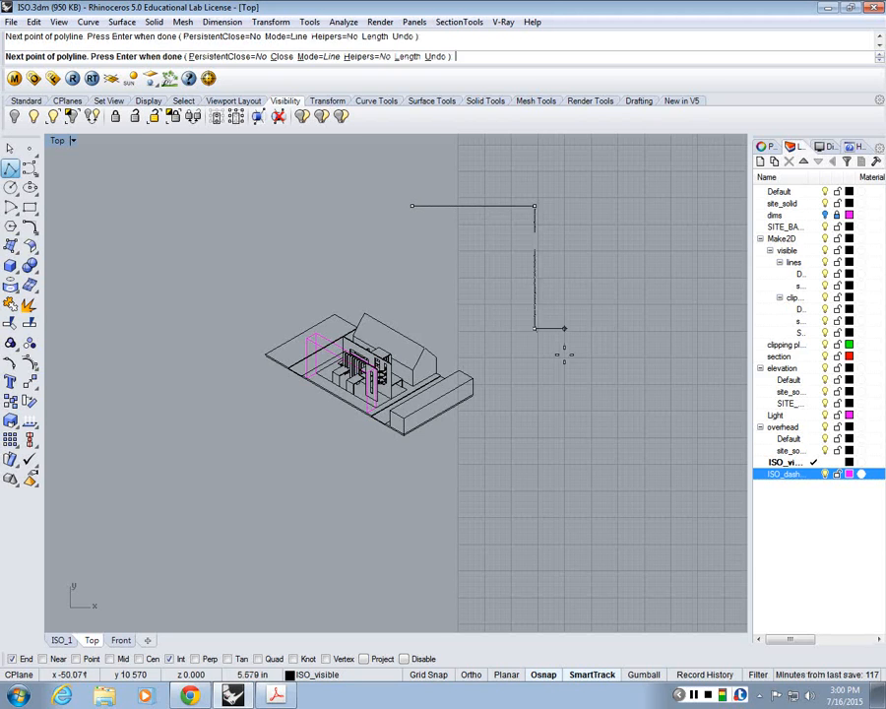
type("23")
key("Return")
left_click(209, 230)
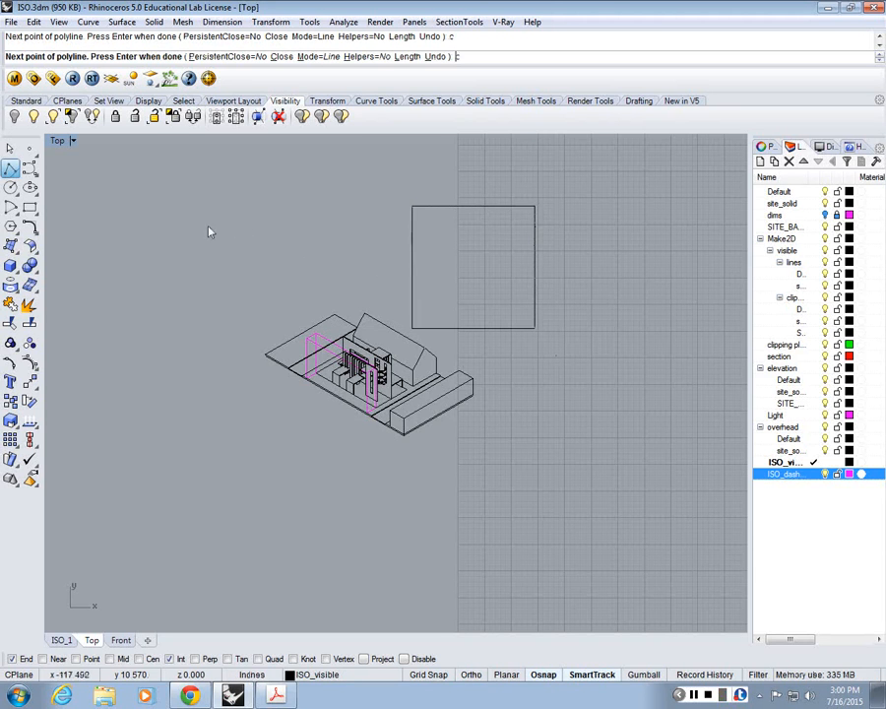
type("c")
key("Return")
Step: Move the whole isometric drawing, without the square, about 28.8 inches so the house sits inside the square
key("ctrl+a")
scroll(414, 335, "up", 5)
right_click_drag(414, 340, 368, 434)
type("m")
key("Return")
left_click(300, 484)
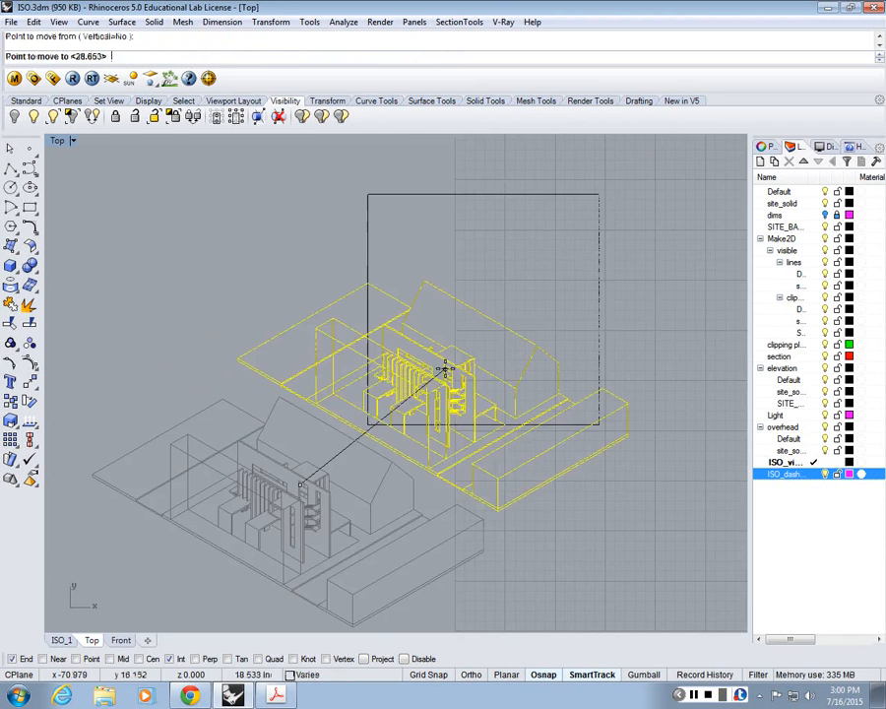
scroll(510, 281, "up", 4)
right_click_drag(503, 296, 475, 300)
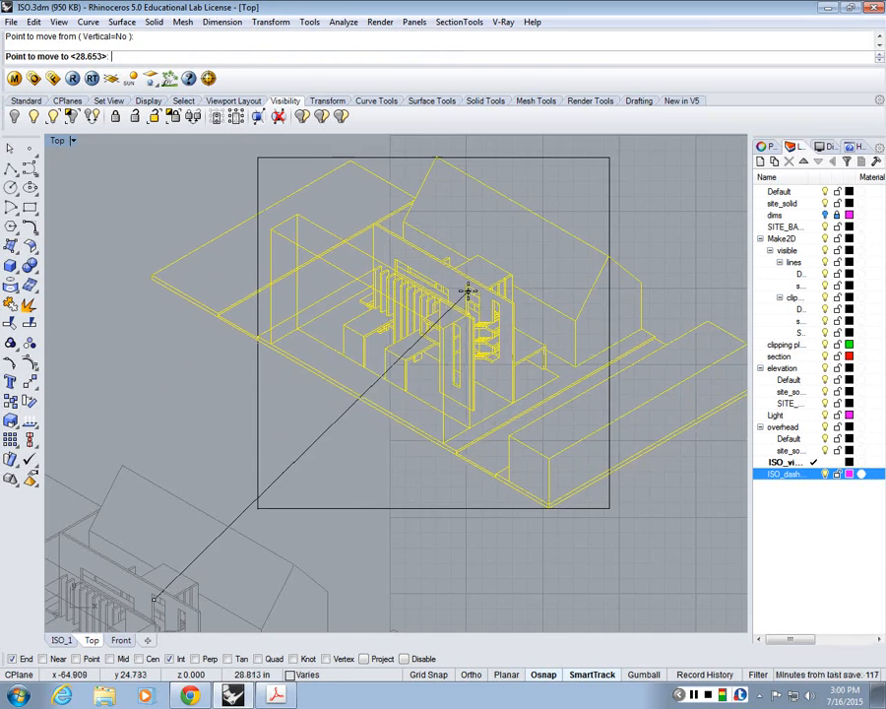
left_click(470, 294)
Step: Move the drawing down 0.25 inch from the corner block's lower corner onto the square's lower edge
scroll(483, 460, "up", 5)
key("Return")
scroll(545, 486, "up", 2)
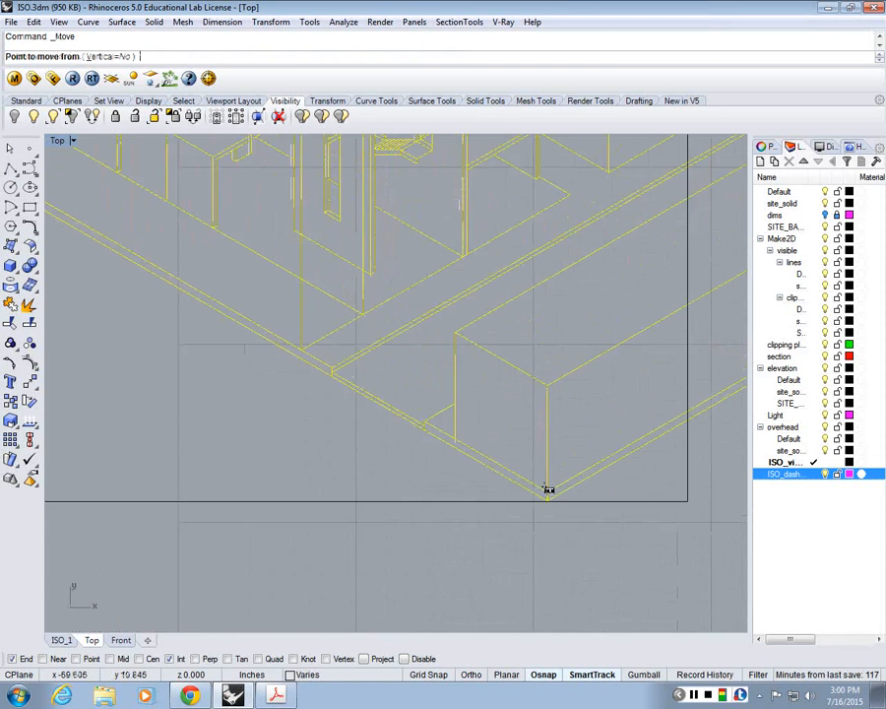
scroll(551, 479, "up", 2)
left_click(542, 503)
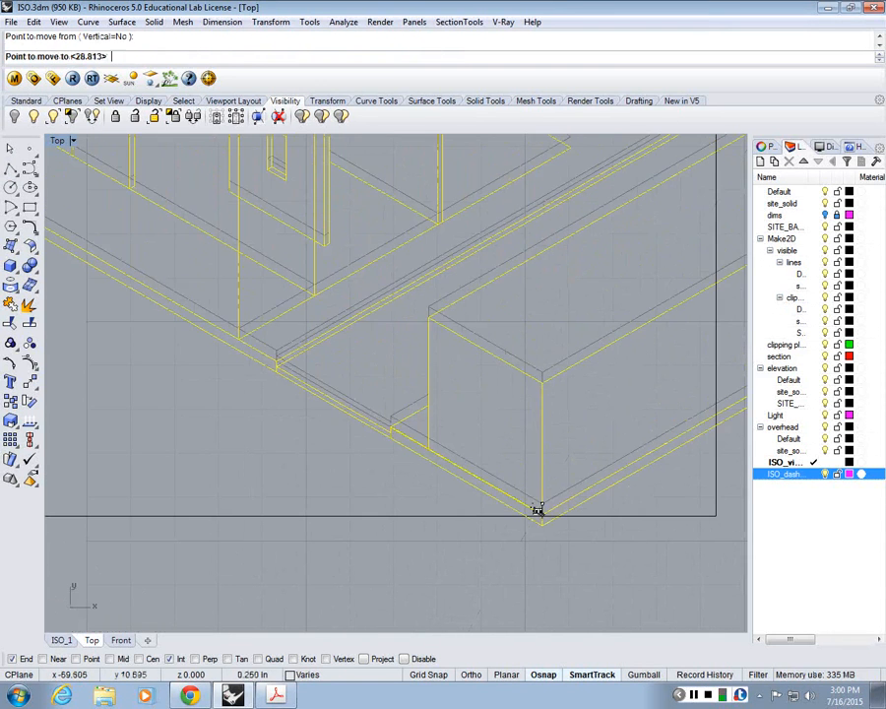
left_click(541, 514)
scroll(546, 519, "up", 4)
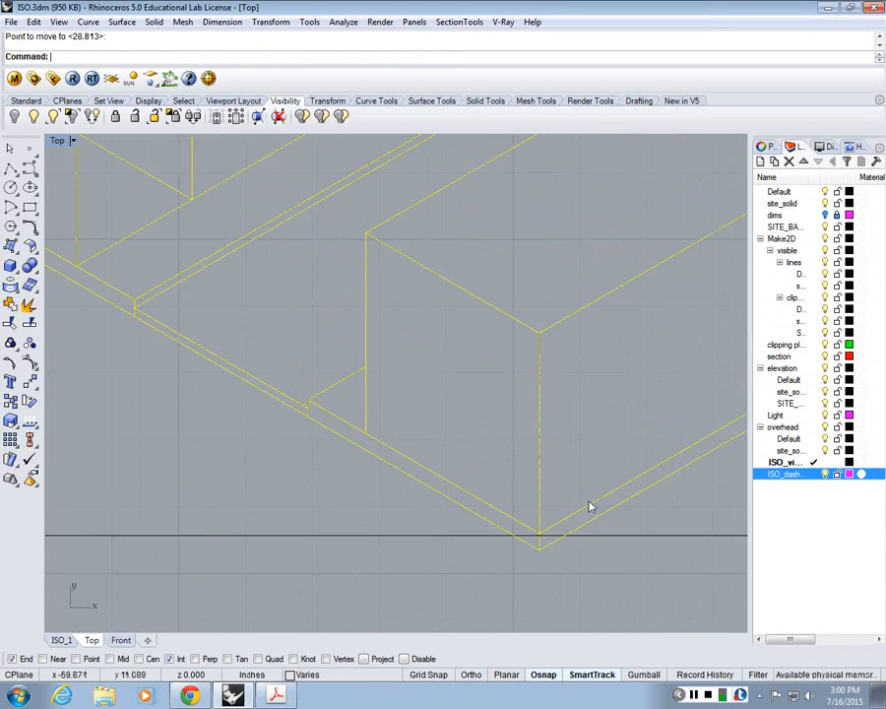
Step: Move the drawing about 0.058 inch sideways so the gabled house's front roof peak meets the square's right edge, and deselect it
scroll(528, 552, "down", 6)
right_click_drag(538, 352, 539, 475)
scroll(538, 475, "up", 6)
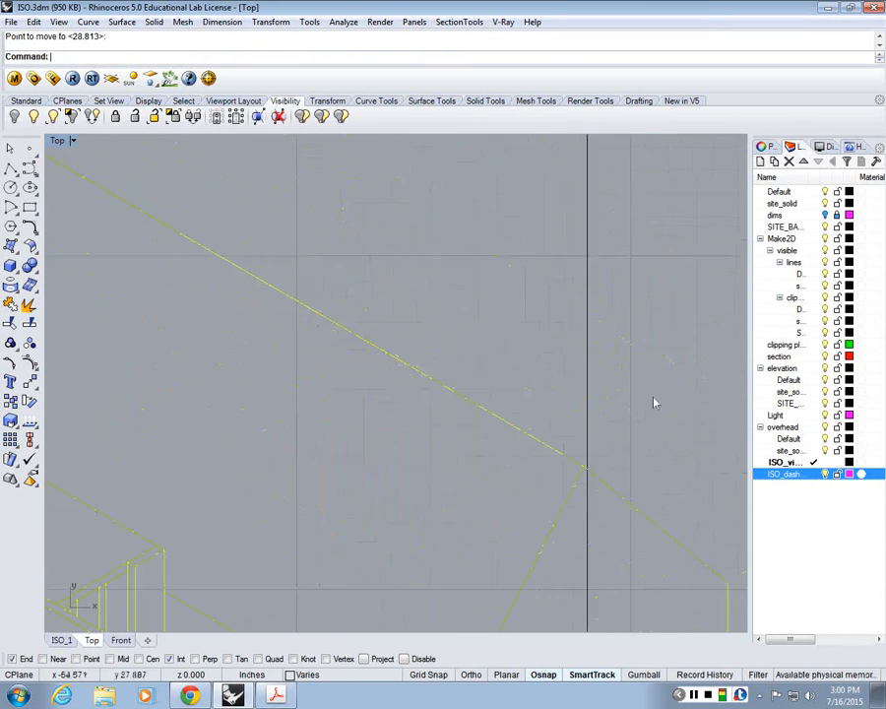
key("Return")
left_click(557, 476)
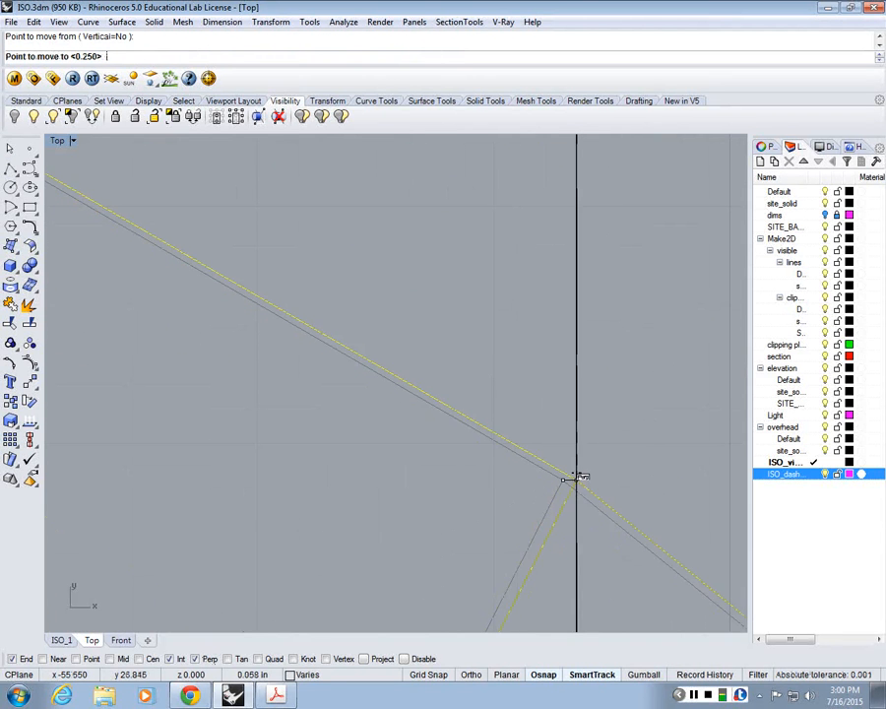
left_click(571, 475)
scroll(451, 374, "down", 4)
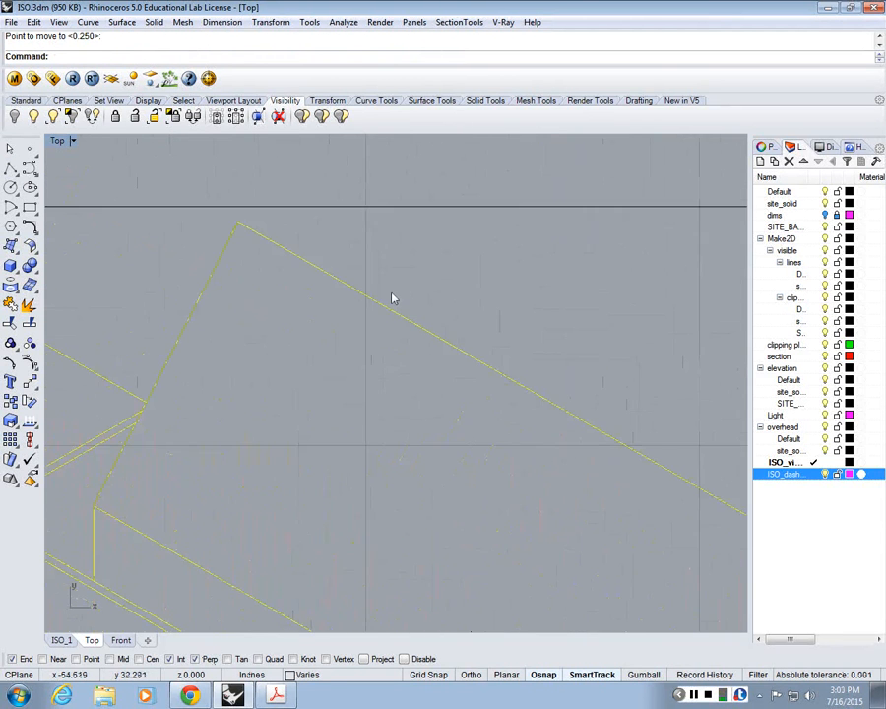
scroll(394, 296, "down", 14)
right_click_drag(354, 443, 450, 436)
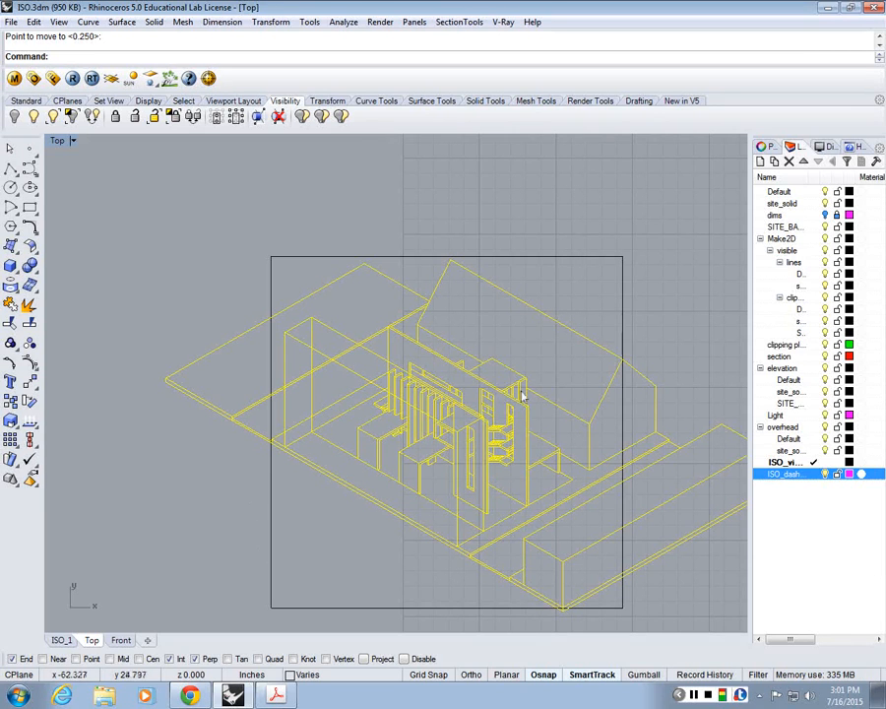
double_click(57, 140)
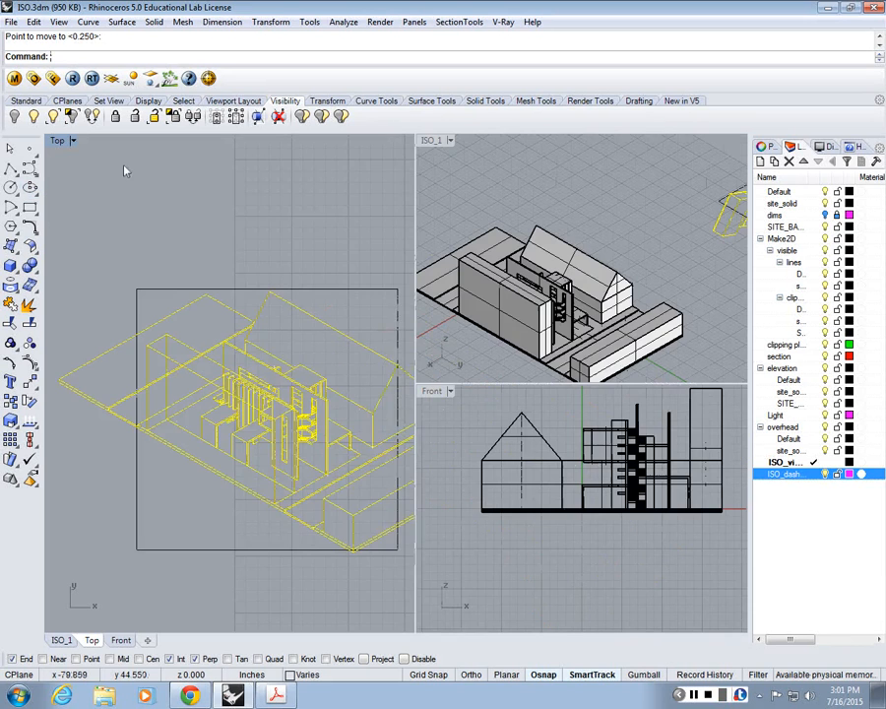
double_click(61, 140)
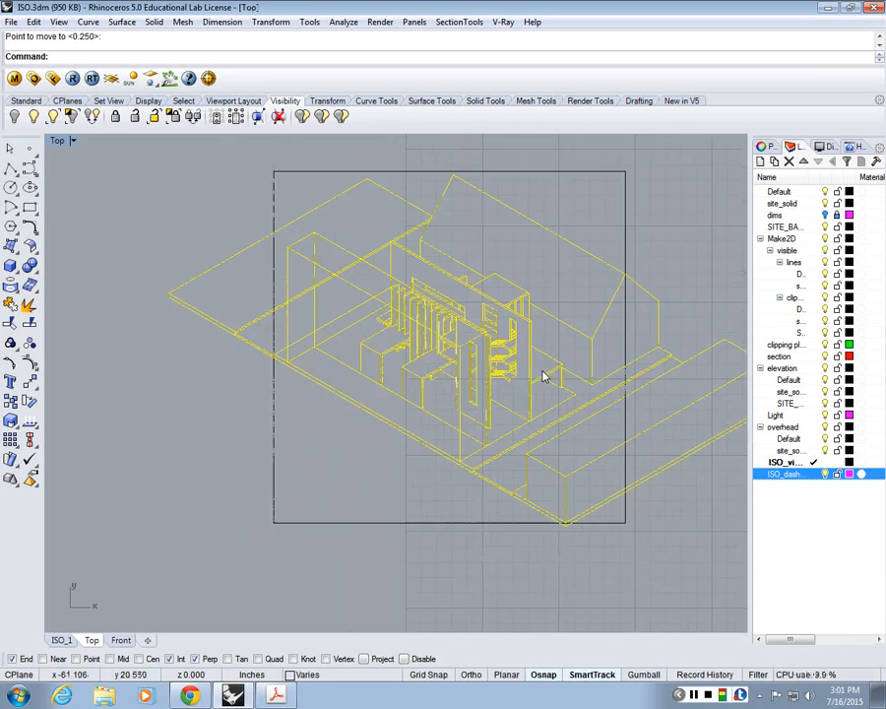
key("Escape")
Step: Trim the drawing lines that extend beyond the left and right sides of the square
scroll(581, 306, "up", 3)
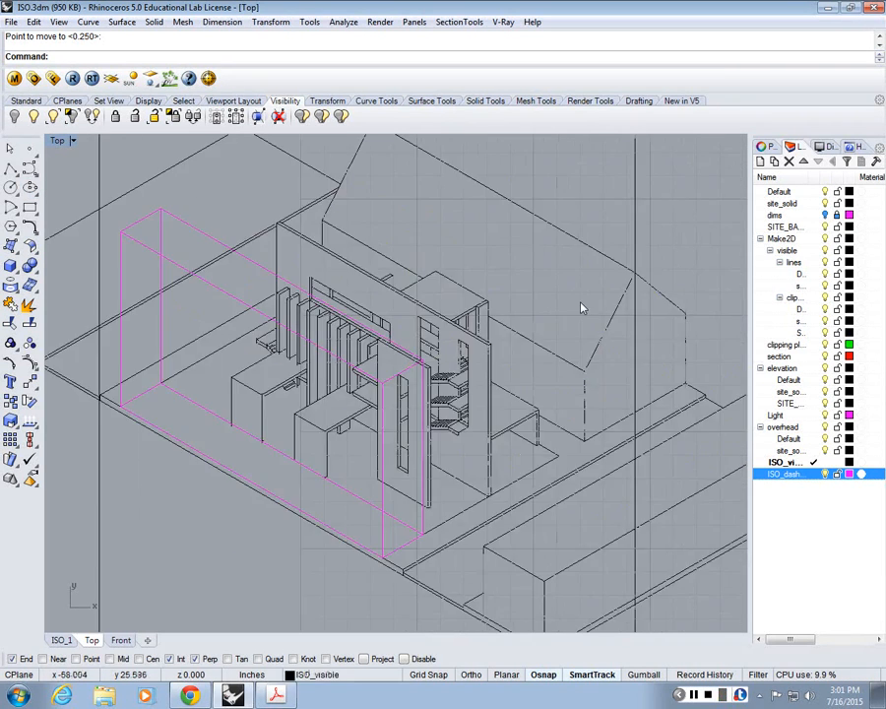
scroll(527, 314, "down", 5)
scroll(532, 319, "up", 2)
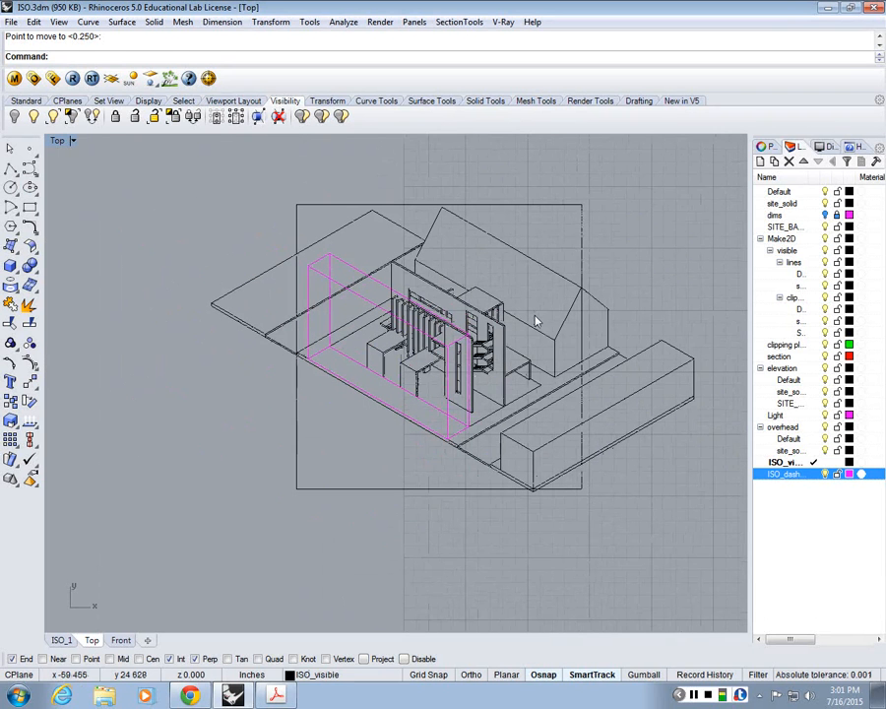
type("Trim")
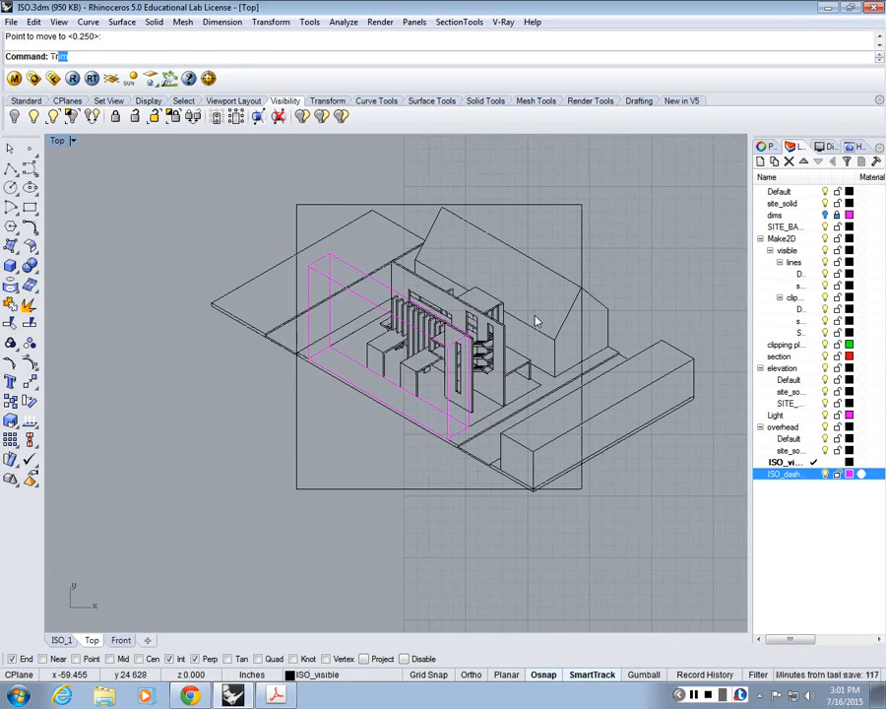
key("Return")
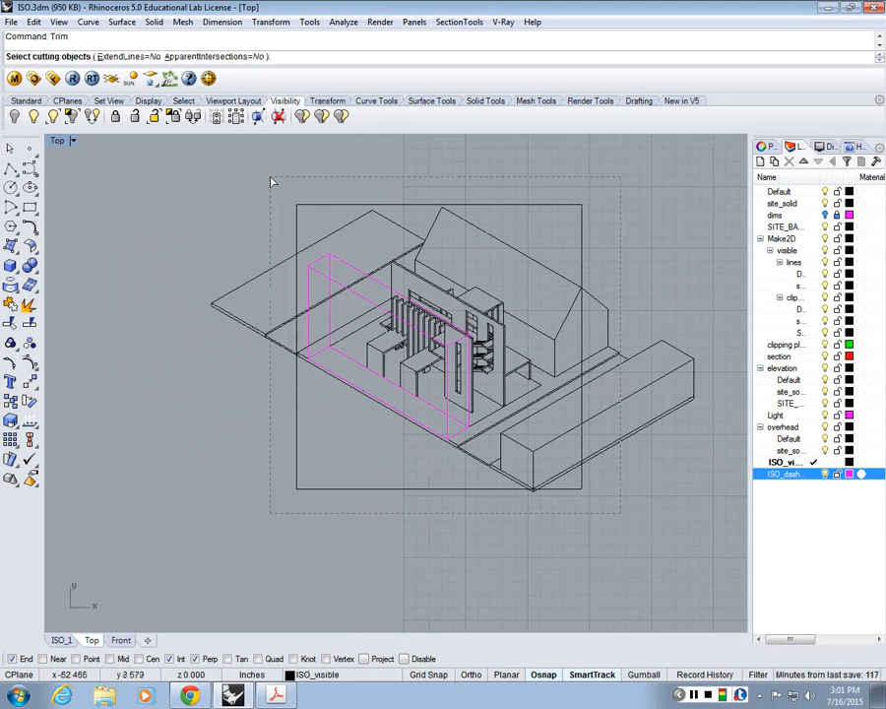
key("ctrl+a")
key("Return")
left_click_drag(292, 212, 156, 434)
left_click_drag(617, 530, 587, 266)
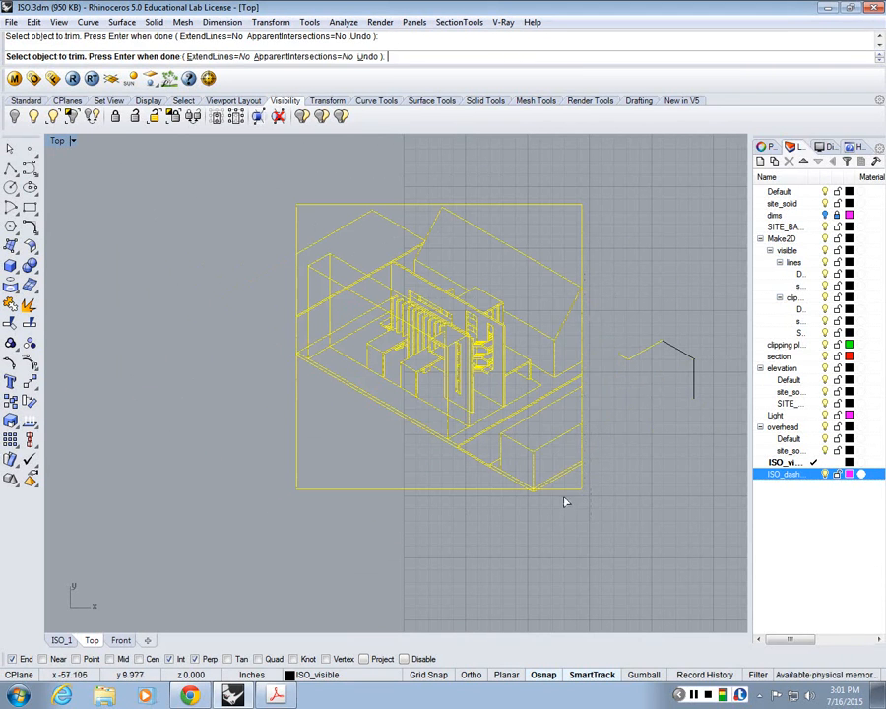
scroll(483, 467, "up", 3)
key("Return")
Step: Delete the leftover lines outside the square and the lower base line segment beneath the corner block
scroll(579, 335, "down", 5)
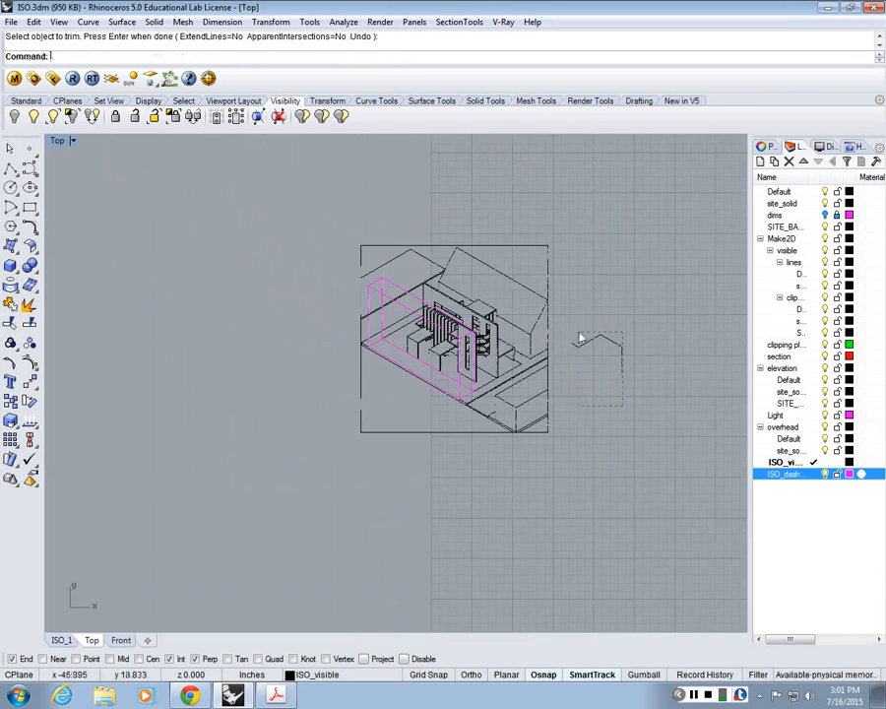
key("Delete")
scroll(567, 373, "up", 6)
left_click(537, 436)
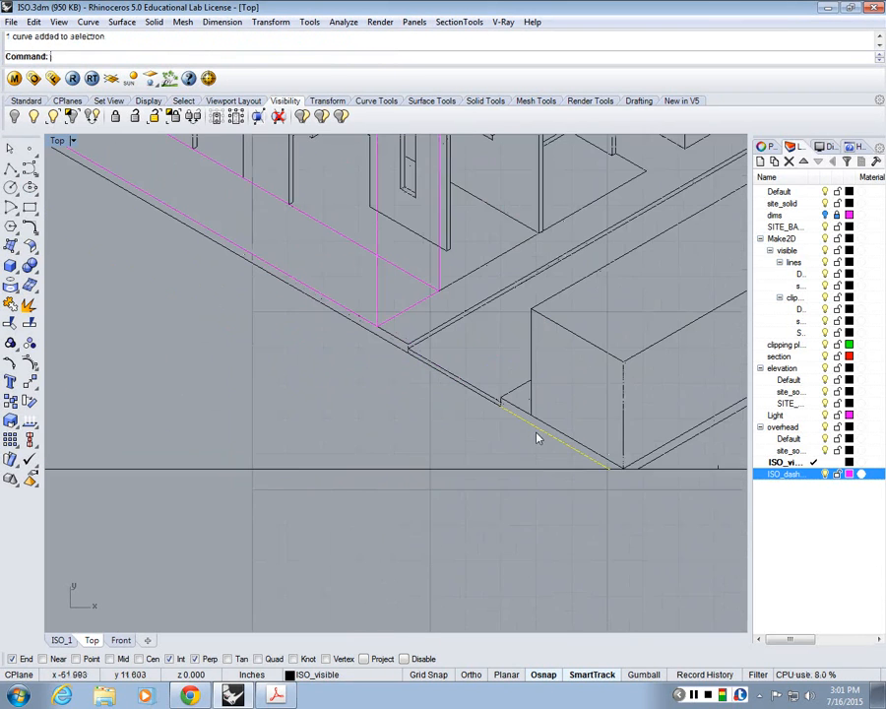
key("Delete")
Step: Undo the last deletion and trim the short vertical stub protruding below the base line beside the corner block
scroll(421, 364, "up", 4)
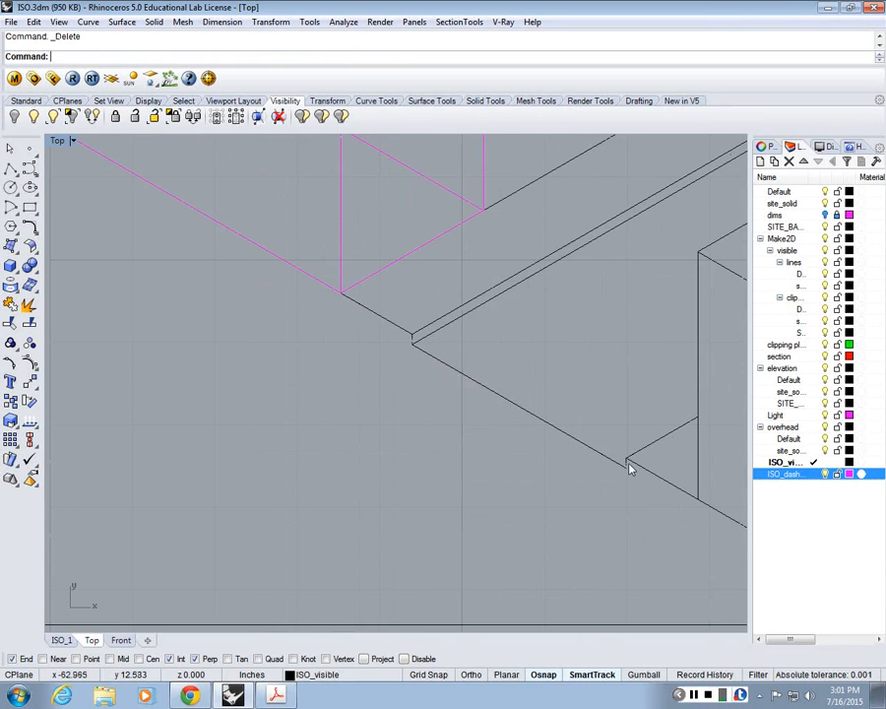
key("ctrl+z")
key("Return")
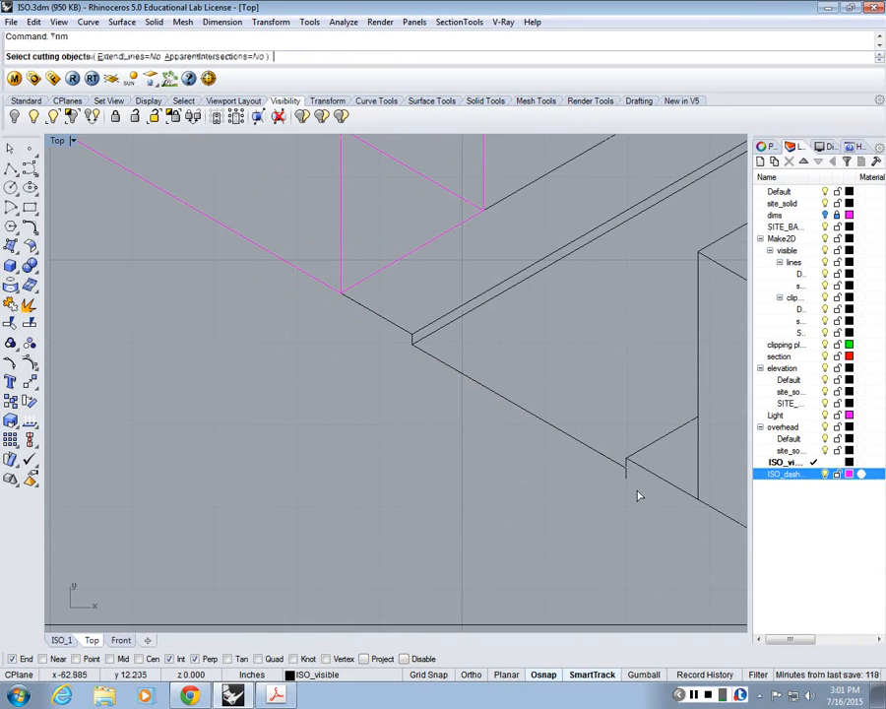
left_click_drag(637, 500, 614, 448)
key("Return")
left_click(625, 475)
scroll(468, 413, "down", 12)
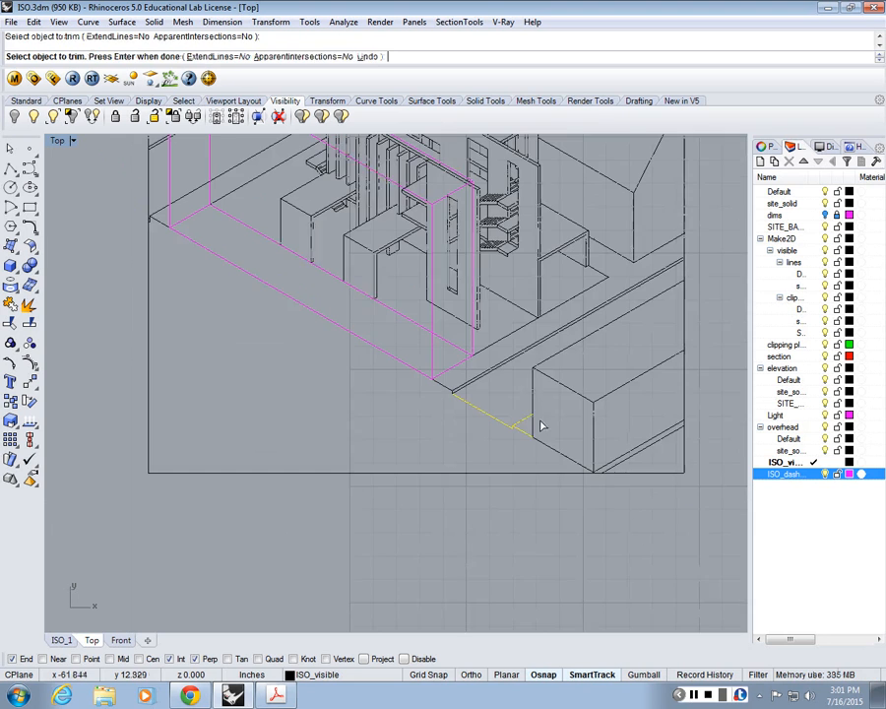
Step: Trim the excess base line pieces around the corner block at the square's lower edge
key("Return")
left_click_drag(637, 526, 500, 361)
key("Return")
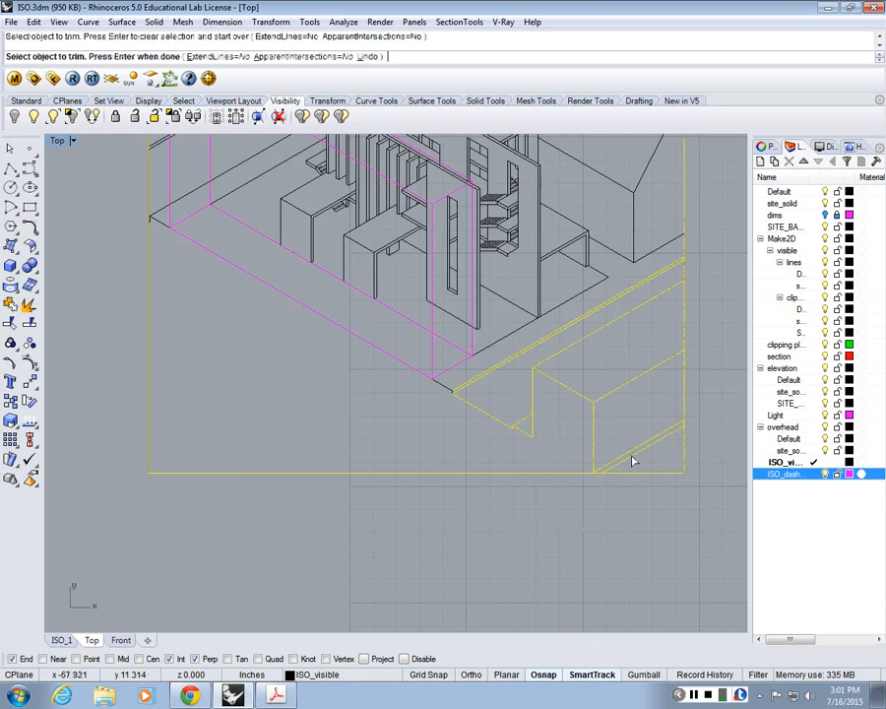
scroll(623, 463, "up", 4)
scroll(621, 465, "down", 12)
key("Return")
Step: Extend the rear roof edge line to the square's top edge and delete the sloping roof line left of it
right_click_drag(587, 434, 525, 436)
scroll(445, 240, "up", 6)
type("Ex")
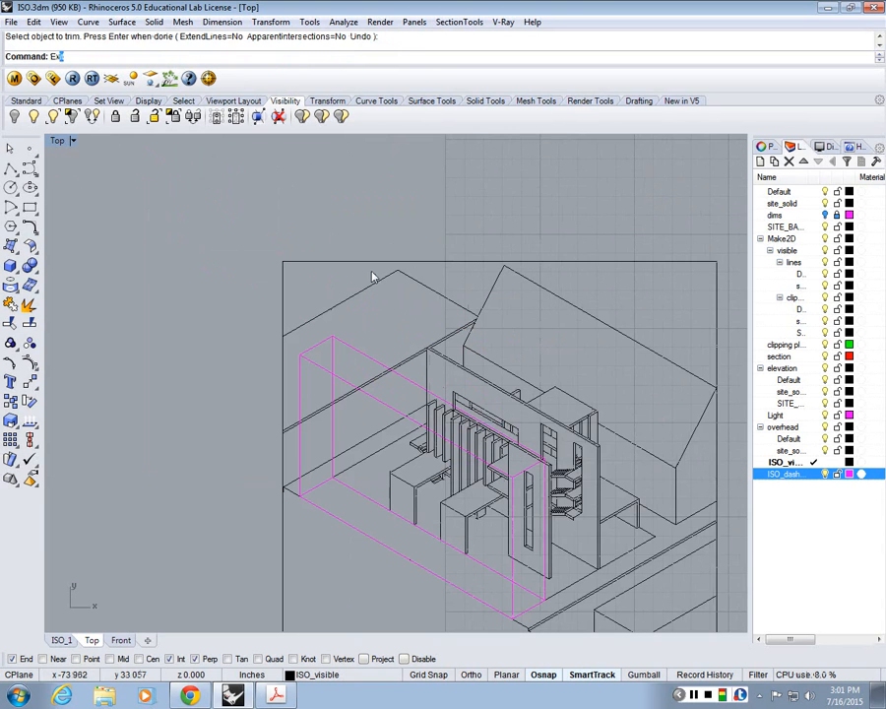
type("tend")
key("Return")
left_click(399, 277)
key("Return")
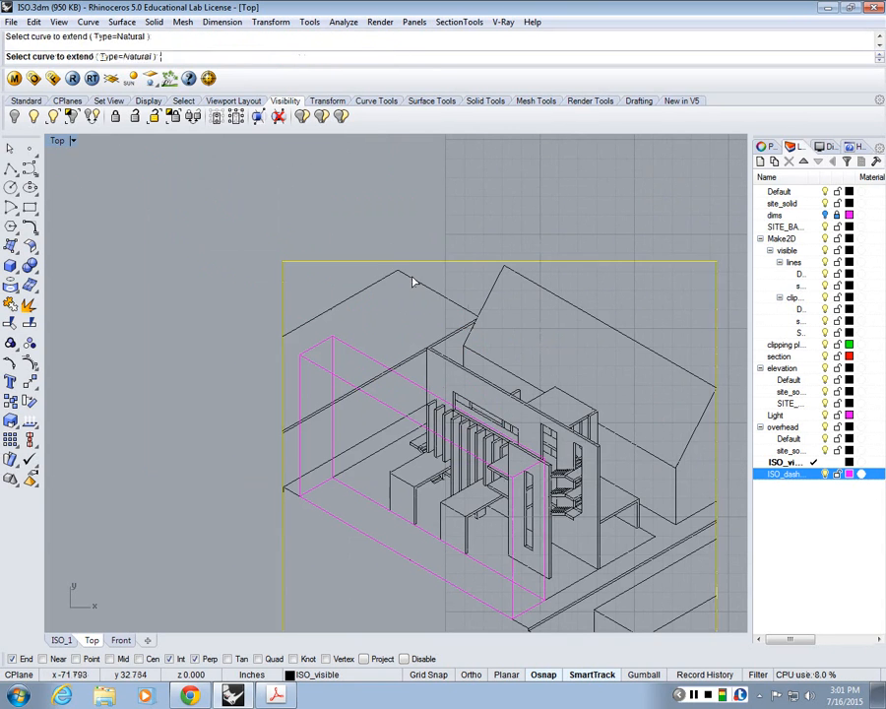
key("Delete")
scroll(472, 279, "down", 2)
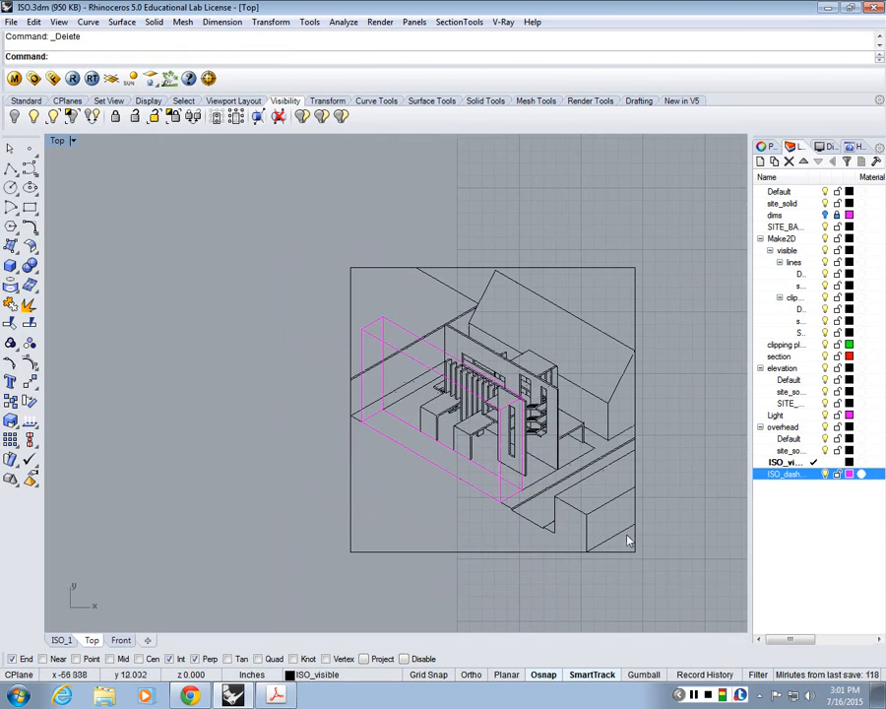
scroll(557, 340, "up", 4)
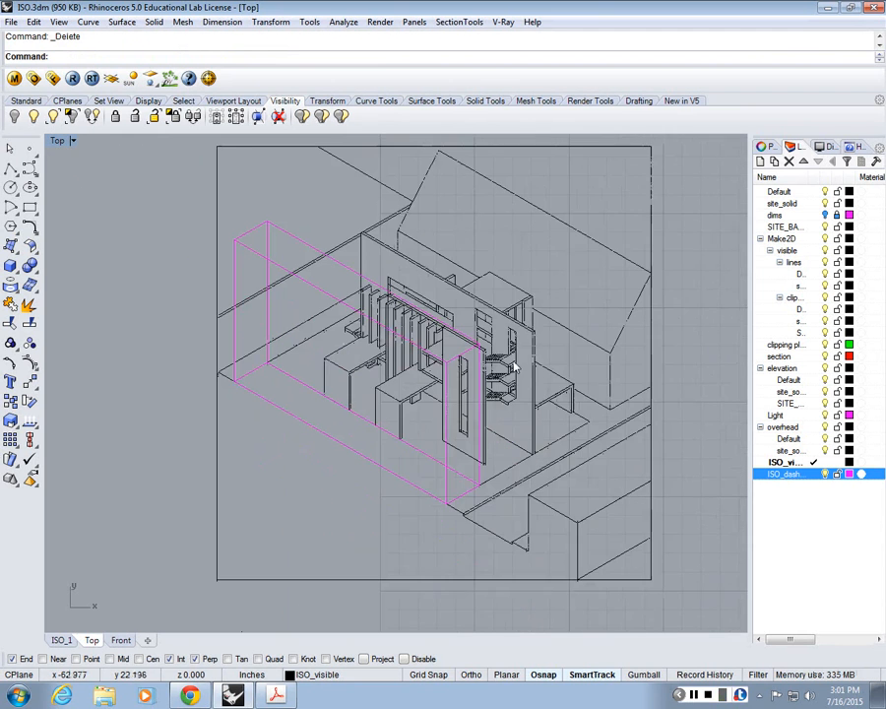
scroll(467, 300, "down", 2)
scroll(449, 275, "up", 2)
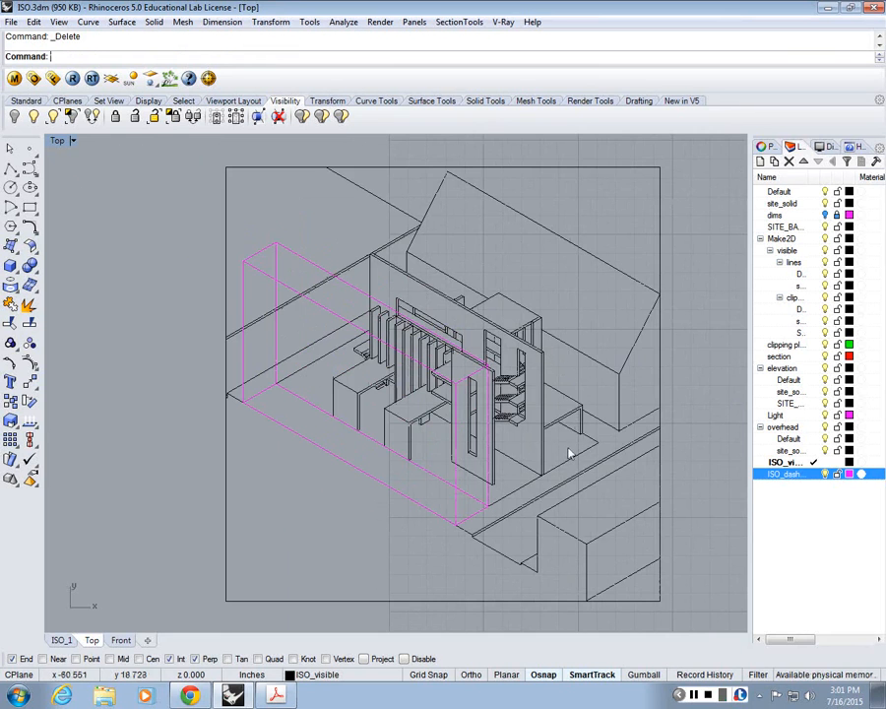
left_click(624, 579)
Step: Extend the short tread line of the small stair to the adjacent wall fin and delete the vertical seam at the landing's edge
scroll(402, 293, "up", 2)
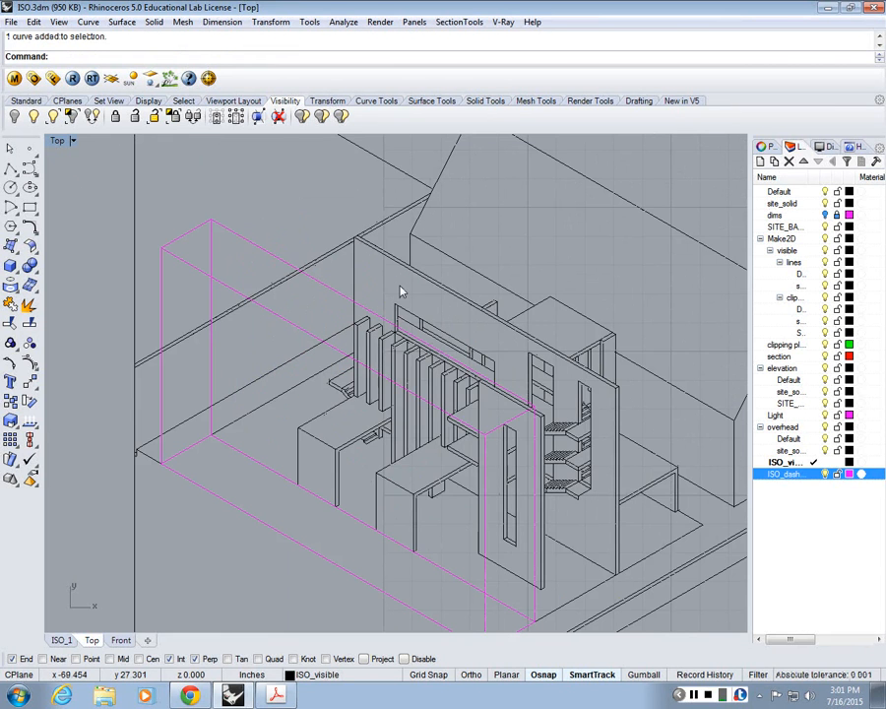
scroll(357, 420, "up", 1)
scroll(317, 336, "up", 4)
type("Ext")
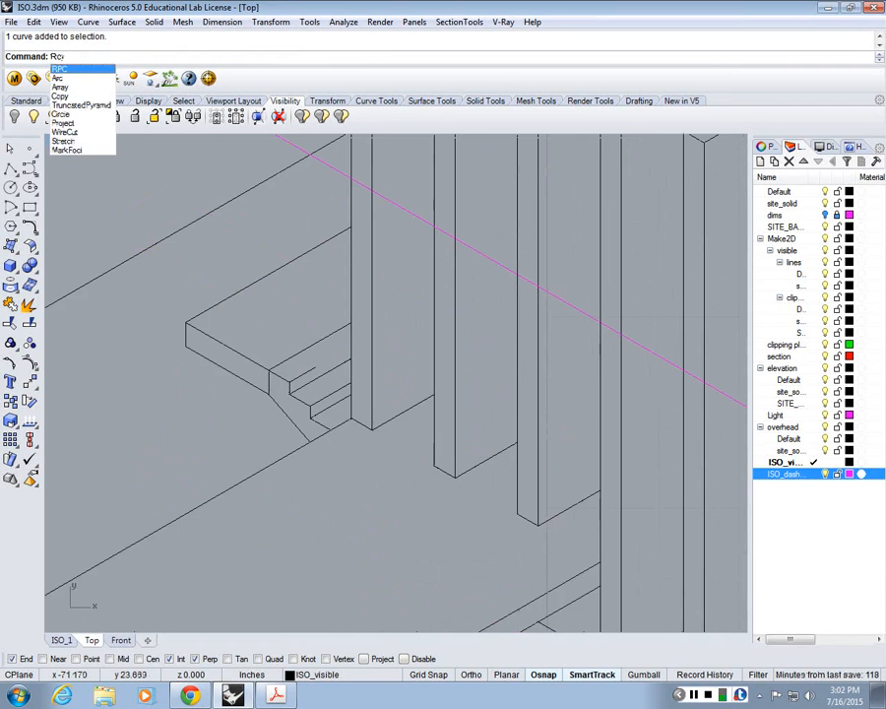
key("Return")
left_click(342, 368)
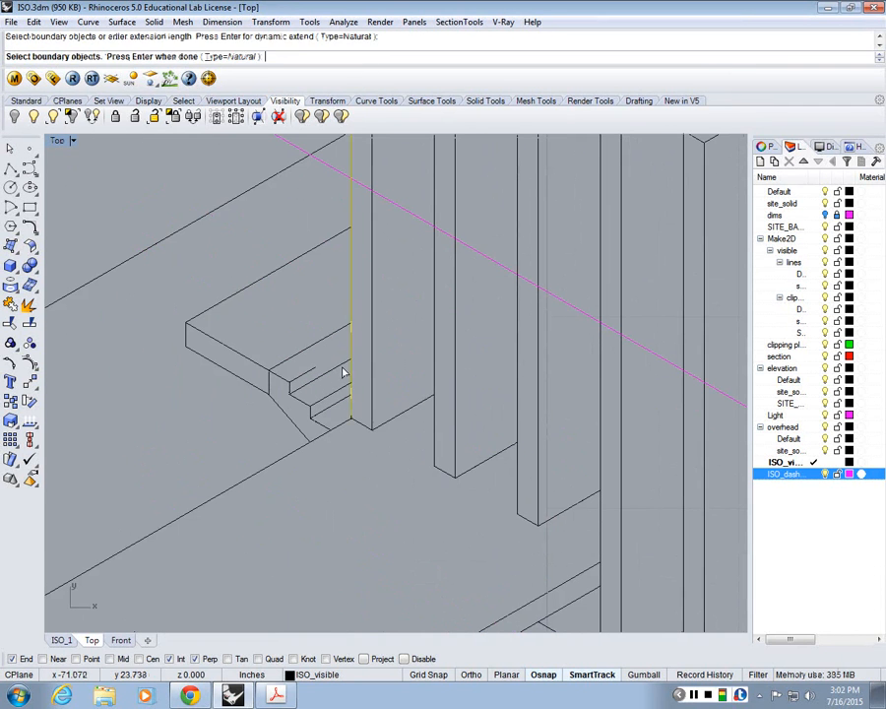
right_click(336, 354)
left_click(346, 362)
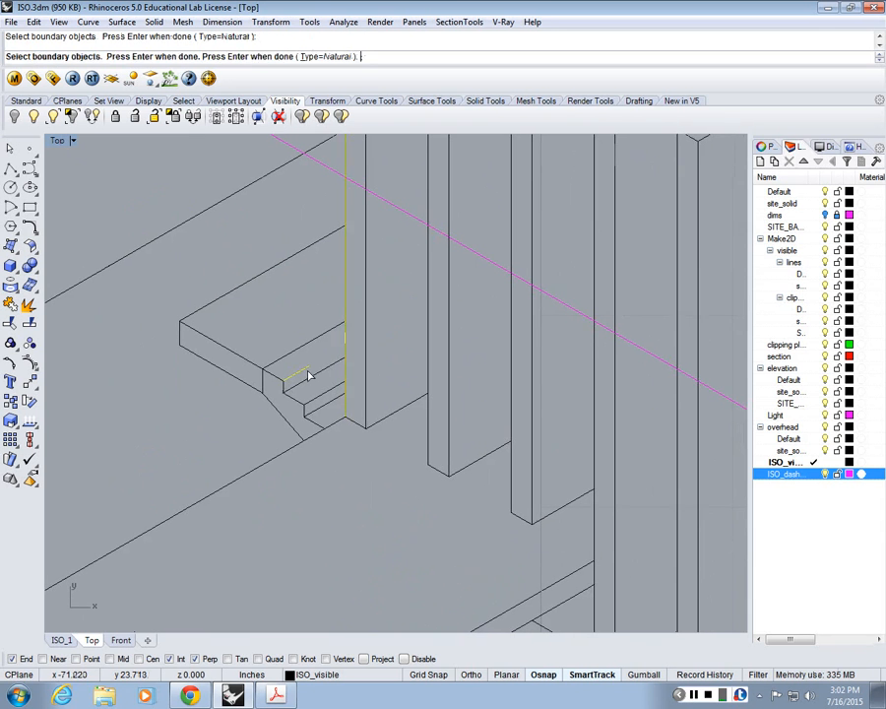
right_click(309, 368)
left_click(267, 383)
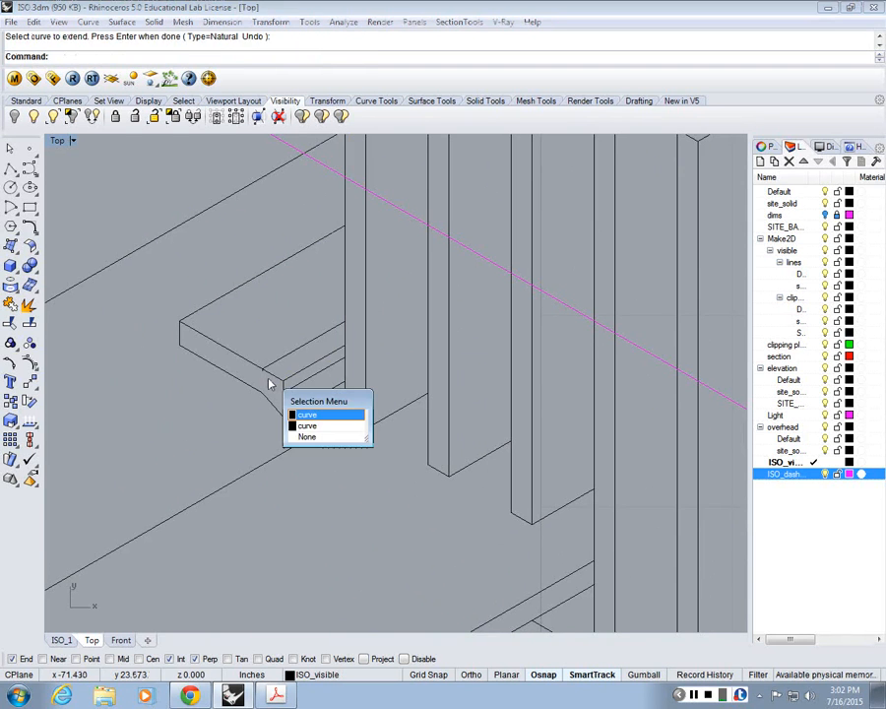
left_click(271, 383)
key("Delete")
Step: Delete the leftover stub lines hanging beneath the left block's slab near the wall fins
scroll(276, 364, "down", 13)
right_click_drag(533, 443, 450, 424)
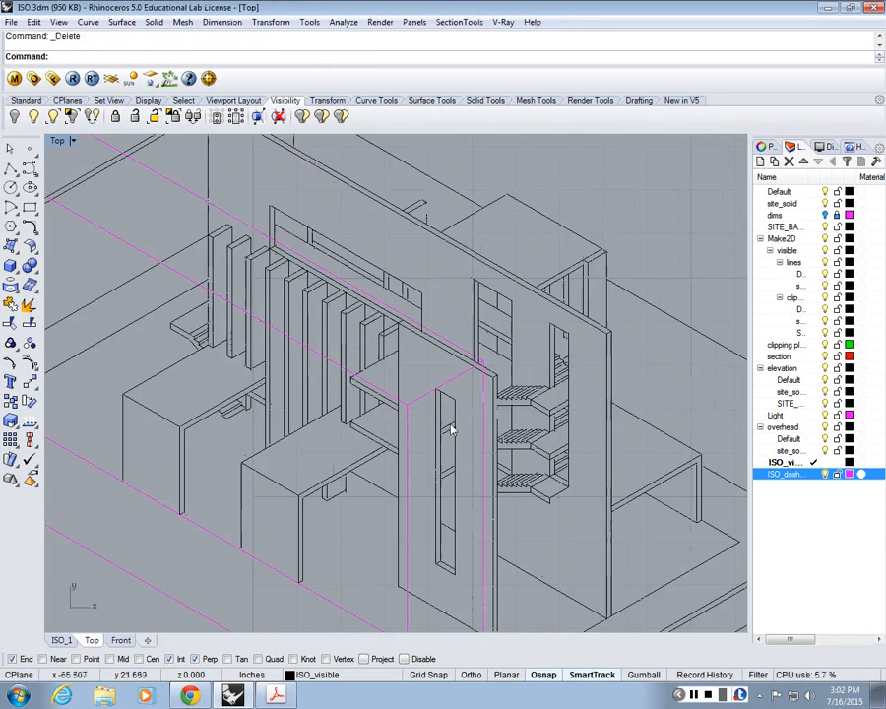
scroll(233, 415, "up", 6)
left_click_drag(251, 421, 198, 395)
key("Delete")
left_click(255, 381)
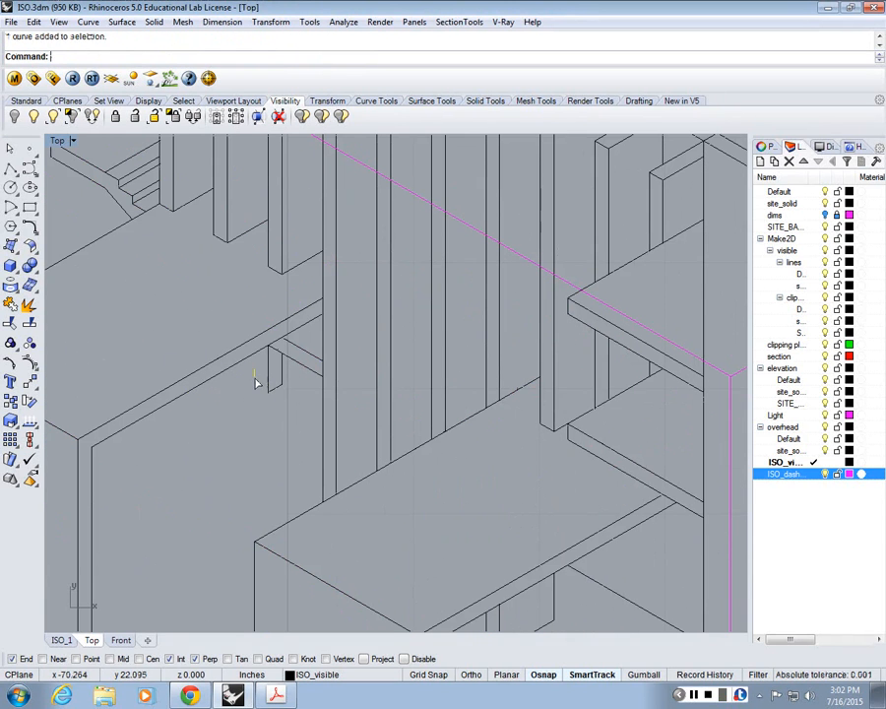
key("Delete")
Step: Copy the bottom stair landing's right front edge down to its lower corner and delete the seam lines beside the flight
scroll(253, 379, "down", 5)
scroll(263, 376, "up", 5)
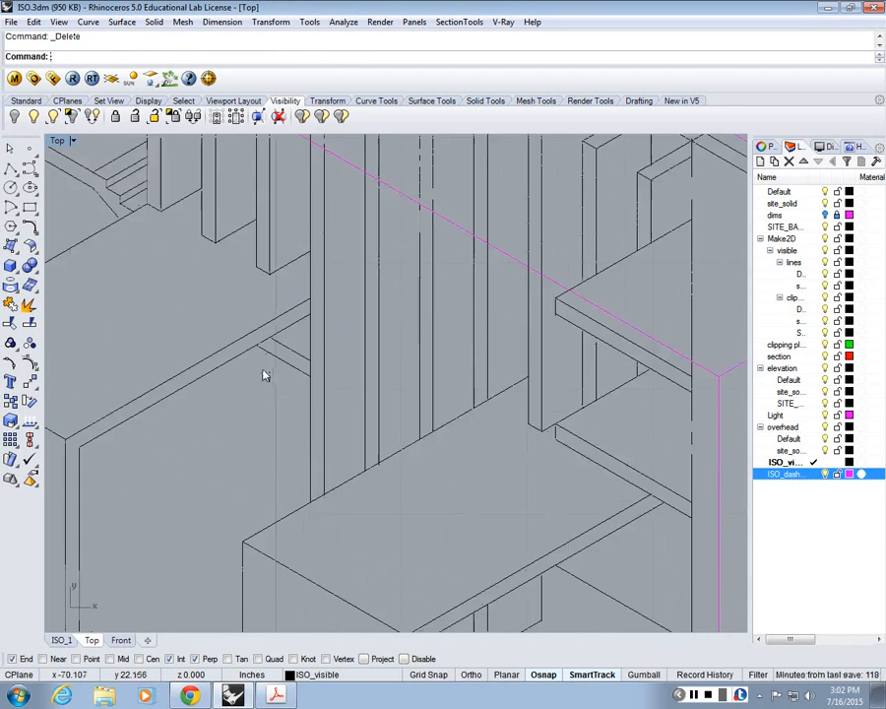
scroll(302, 383, "down", 5)
scroll(301, 382, "up", 5)
type("Cp")
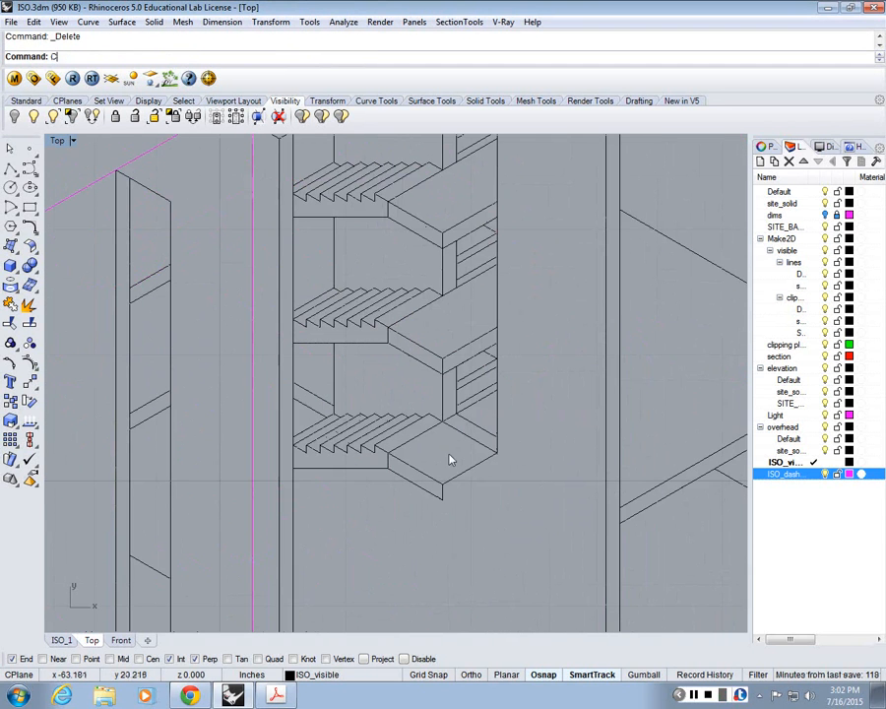
key("Return")
left_click(466, 473)
key("Return")
left_click(443, 484)
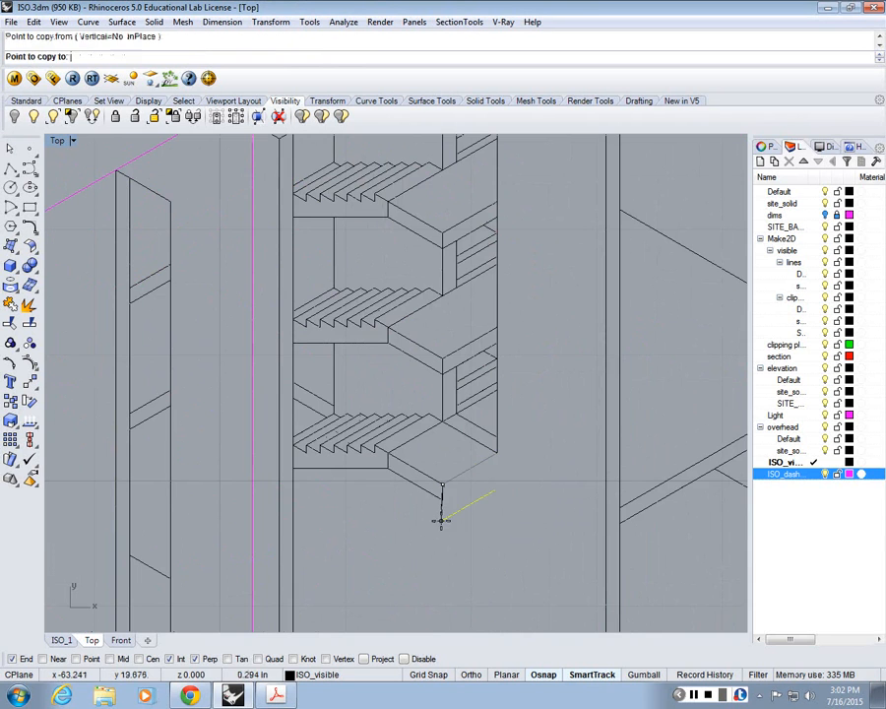
left_click(388, 469)
key("Return")
key("Delete")
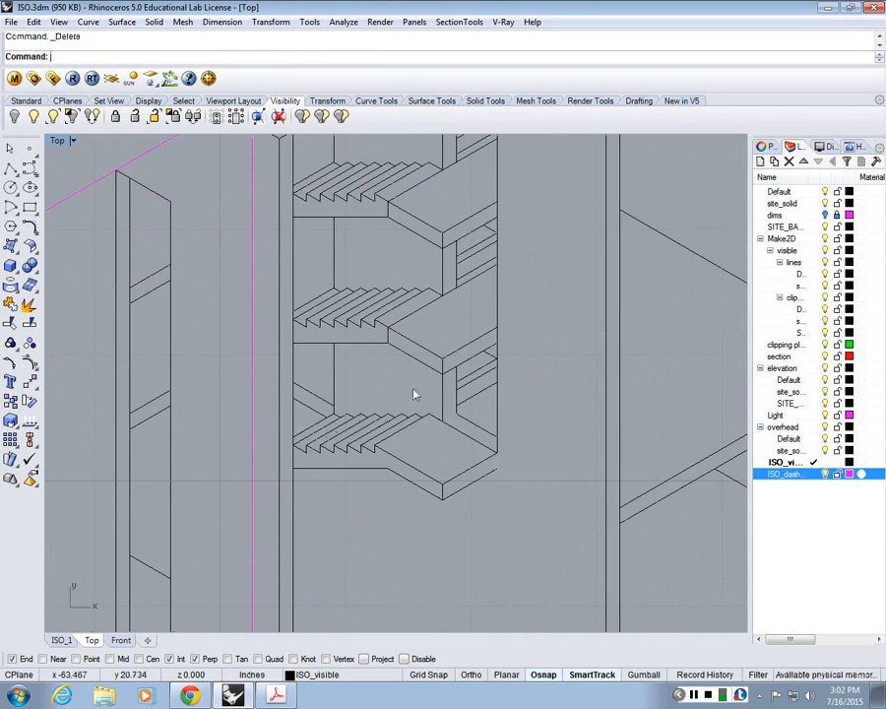
Step: Undo the last deletion and trim the rear edge lines crossing behind the bottom stair landing
key("ctrl+z")
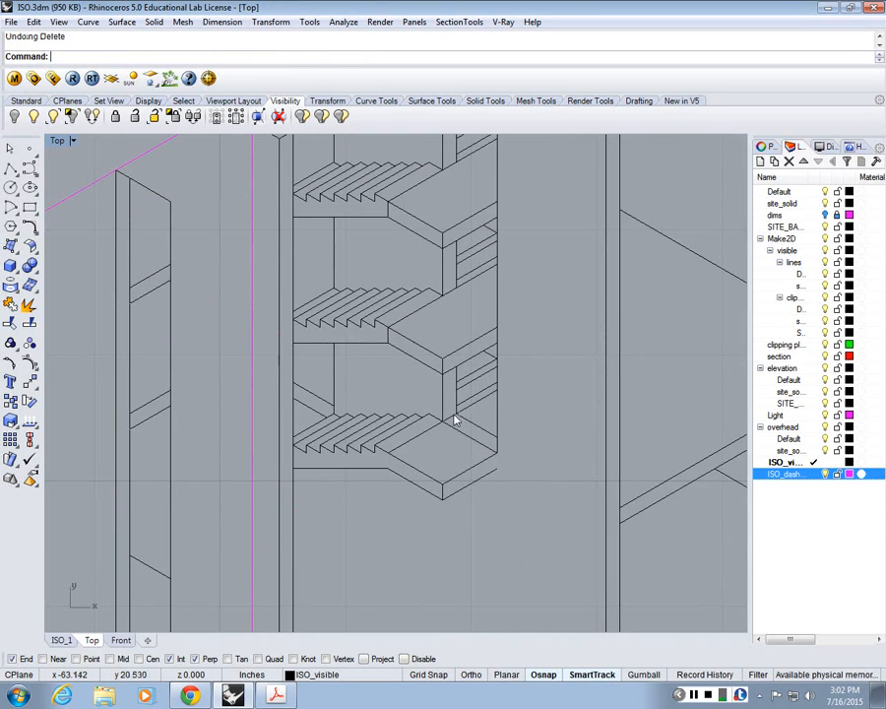
type("trim")
key("Return")
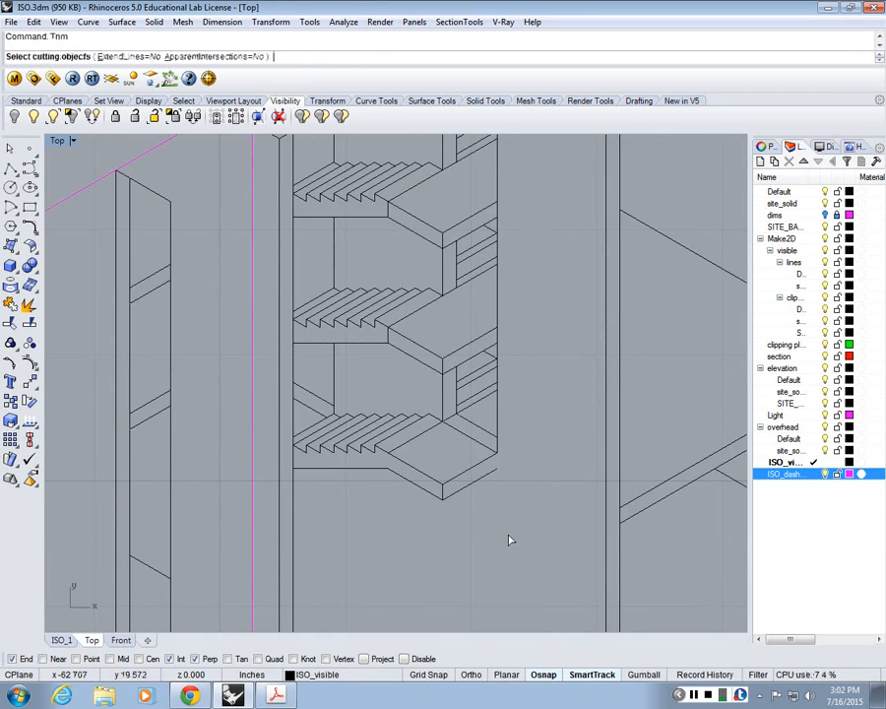
left_click(435, 427)
key("Return")
left_click(451, 432)
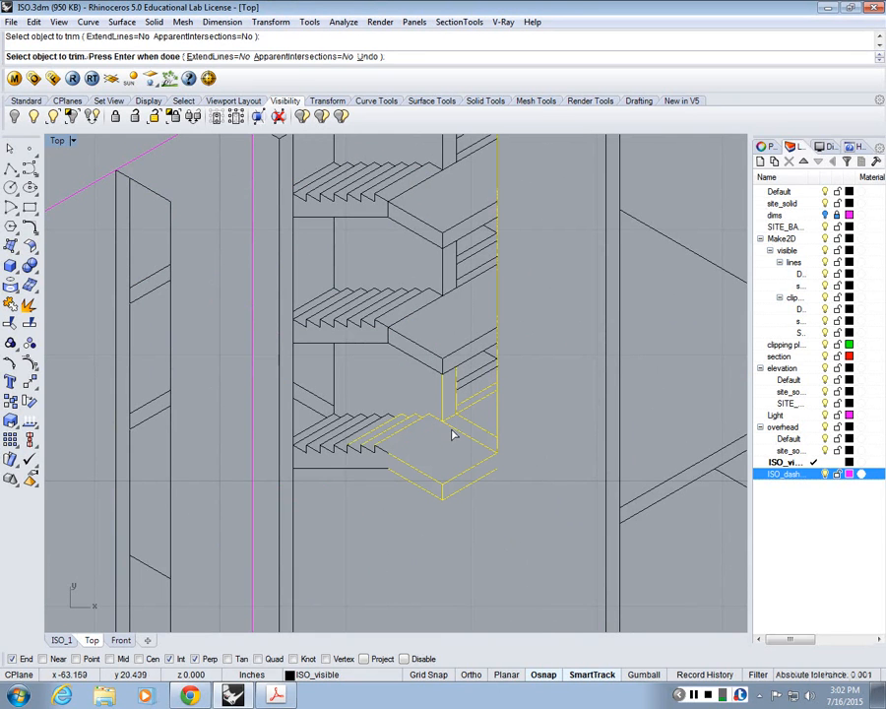
key("Return")
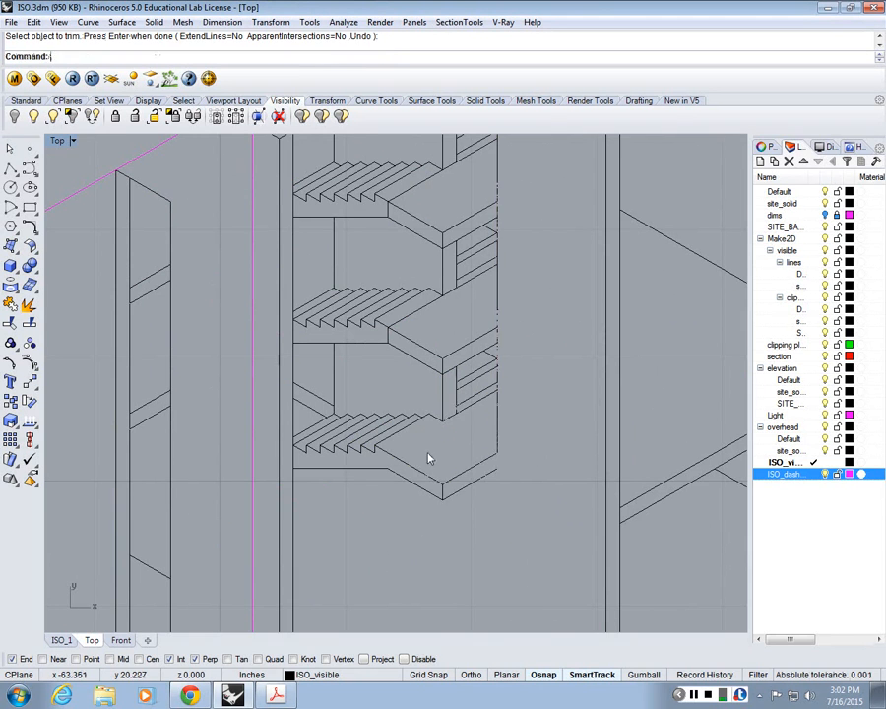
Step: Fillet the bottom landing's copied lower edge with the adjacent vertical opening line at radius 0
type("fillet")
key("Return")
left_click(492, 454)
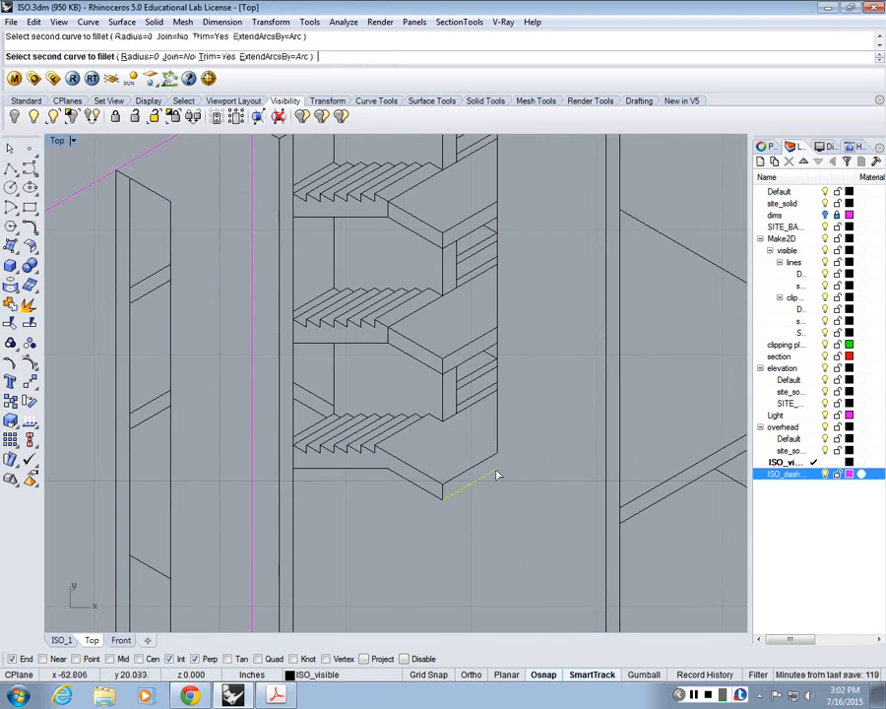
left_click(499, 474)
Step: Delete the seam lines between the stair flights and the upper landings
scroll(416, 416, "up", 2)
left_click(358, 397)
key("Delete")
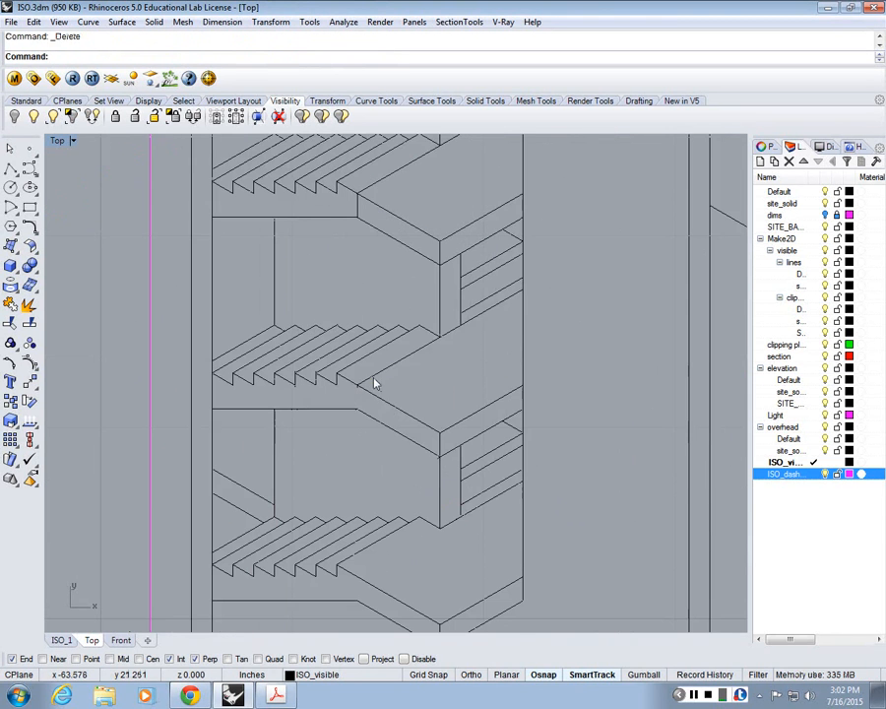
left_click(373, 378)
key("Delete")
right_click_drag(495, 316, 491, 440)
left_click(351, 329)
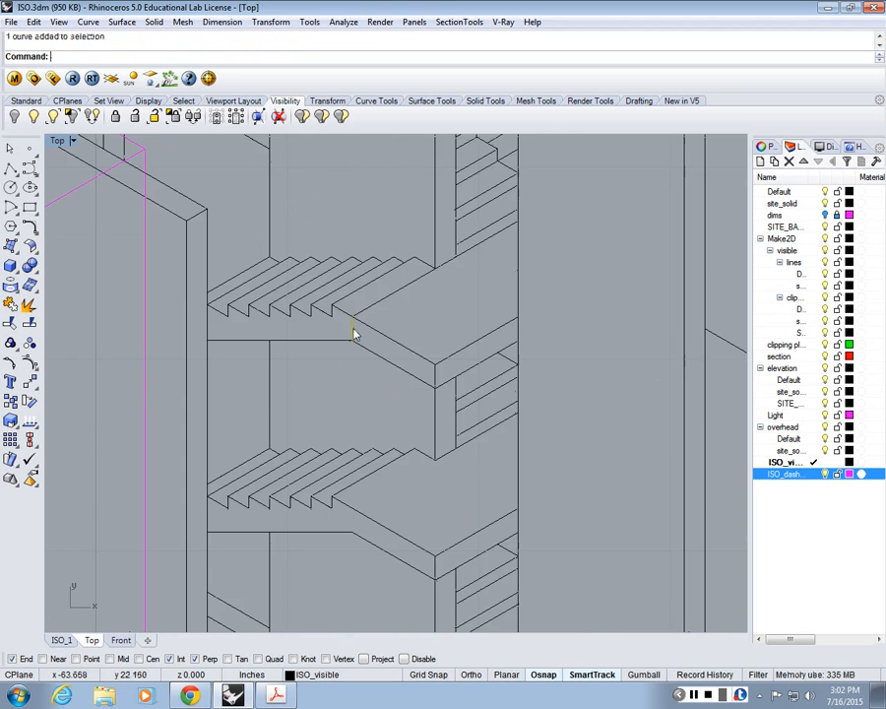
key("Delete")
Step: Trim the stray line piece where the rear frame's posts meet the top edge of the long wall
scroll(418, 244, "down", 1)
scroll(431, 227, "down", 1)
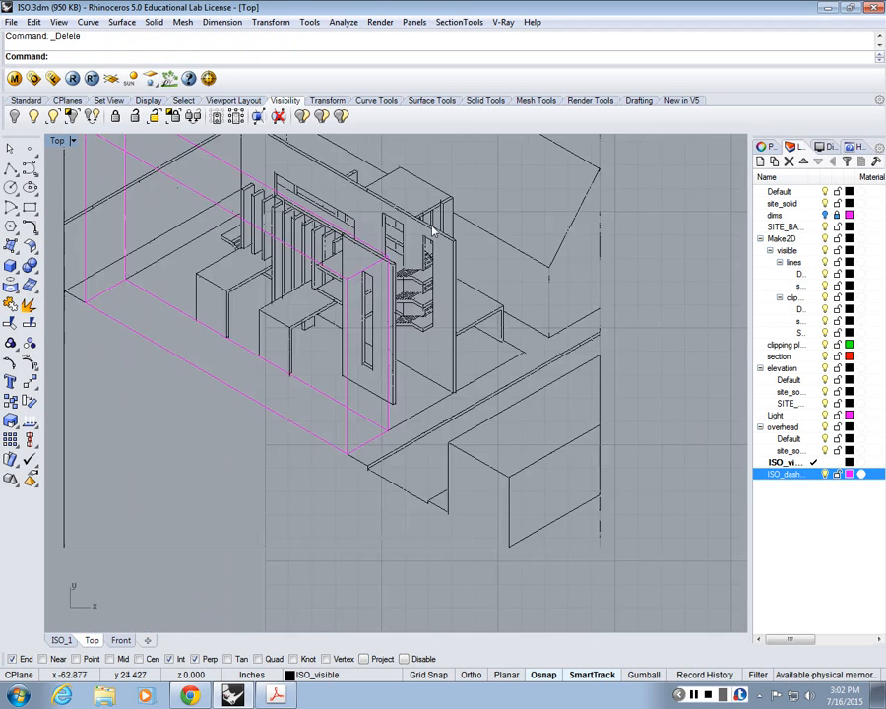
scroll(444, 281, "down", 1)
scroll(443, 281, "up", 5)
type("trim")
key("Return")
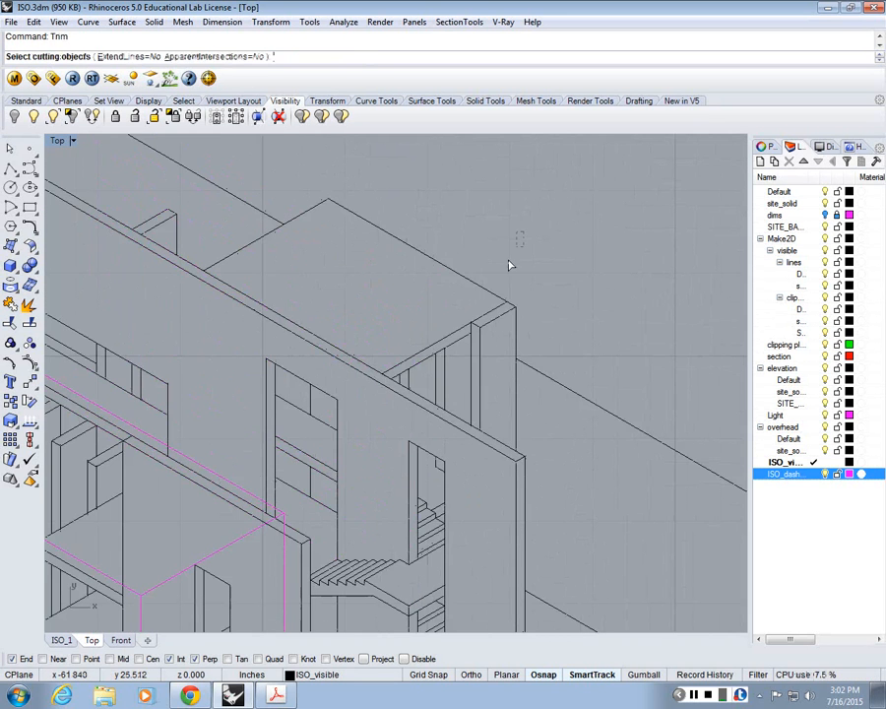
left_click(403, 381)
key("Return")
left_click(402, 380)
key("Return")
Step: Trim the line pieces between the tops of the vertical fins along the front wall
scroll(485, 313, "down", 6)
scroll(274, 293, "up", 4)
right_click_drag(275, 294, 395, 311)
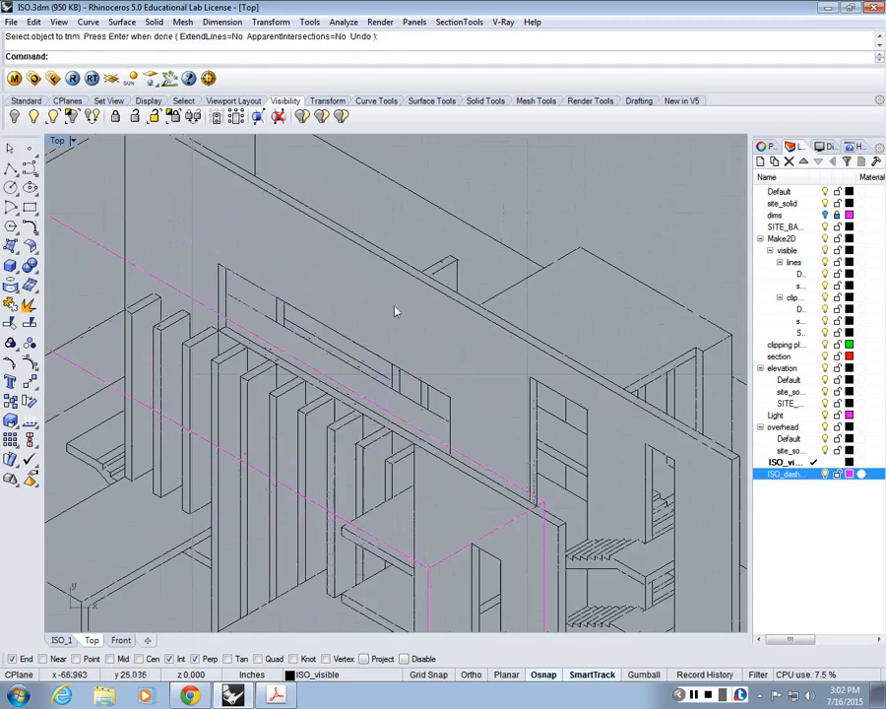
scroll(340, 385, "up", 4)
right_click_drag(339, 385, 403, 407)
scroll(442, 370, "down", 10)
key("Return")
left_click_drag(553, 212, 269, 537)
key("Return")
scroll(345, 384, "up", 4)
scroll(374, 366, "up", 3)
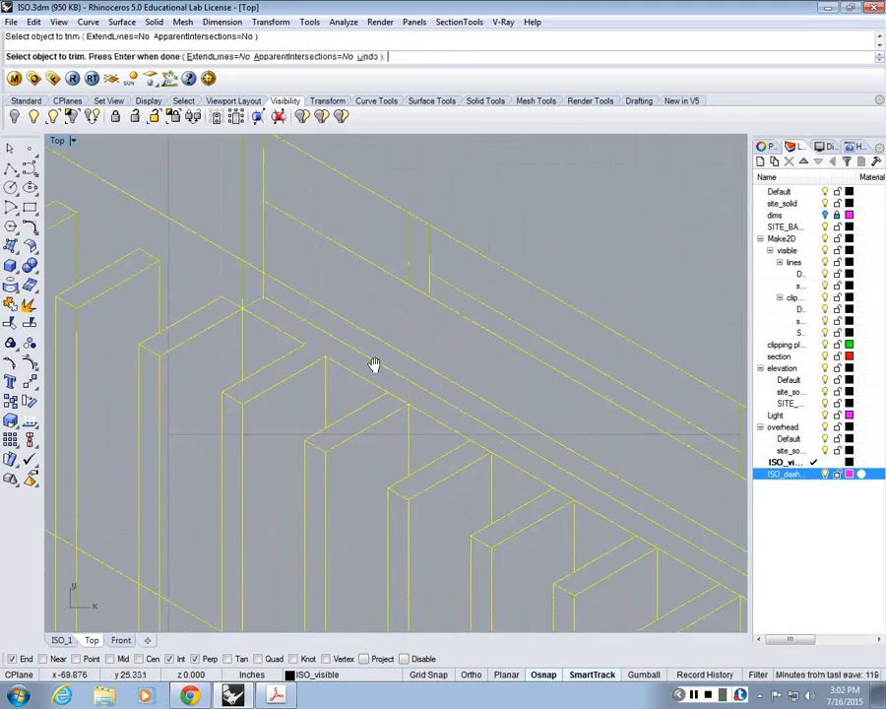
left_click(383, 388)
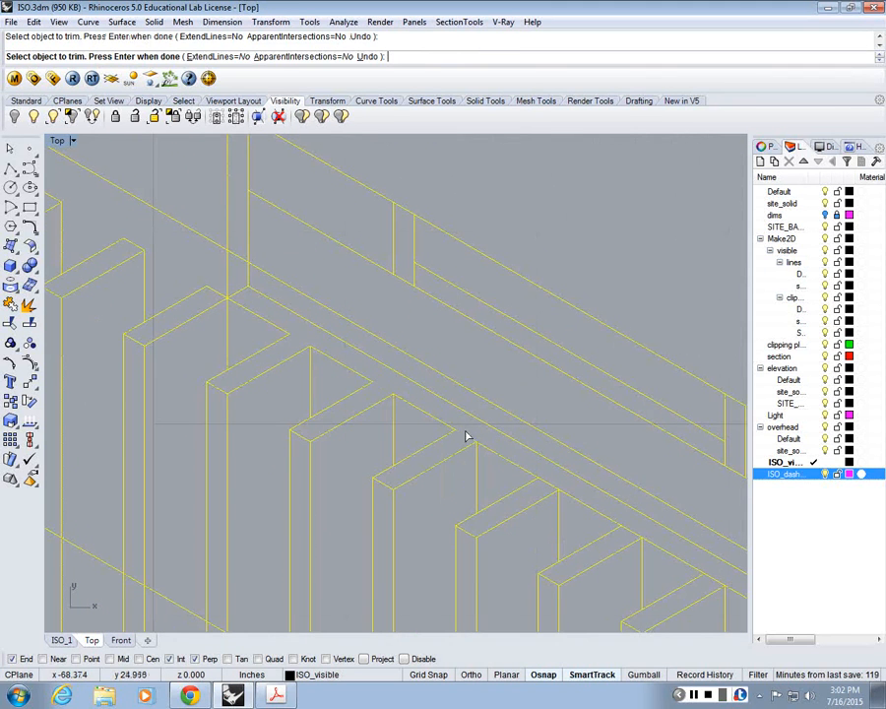
right_click_drag(504, 455, 326, 336)
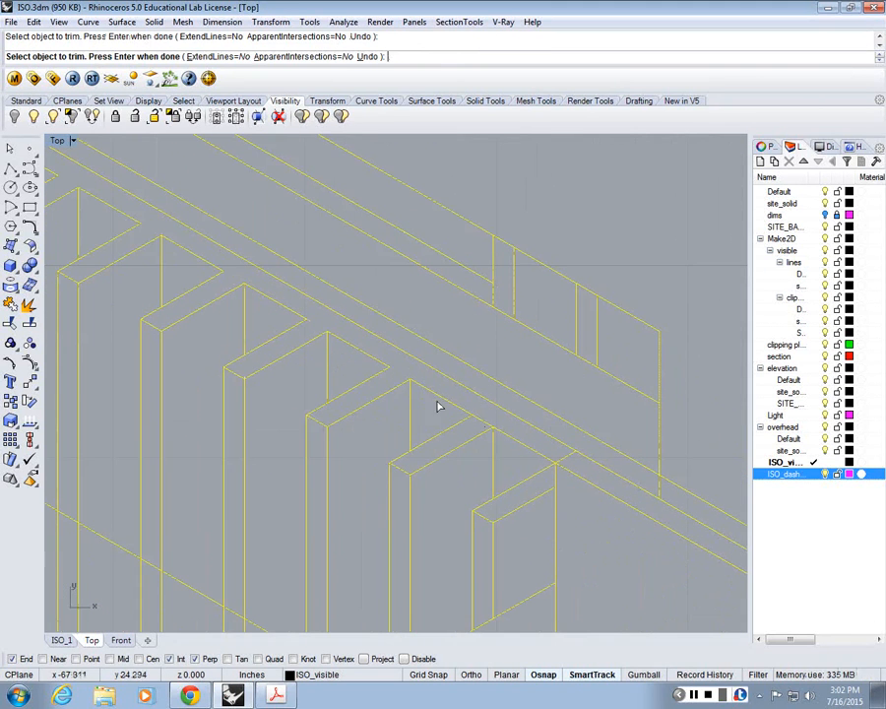
scroll(510, 439, "down", 5)
key("Return")
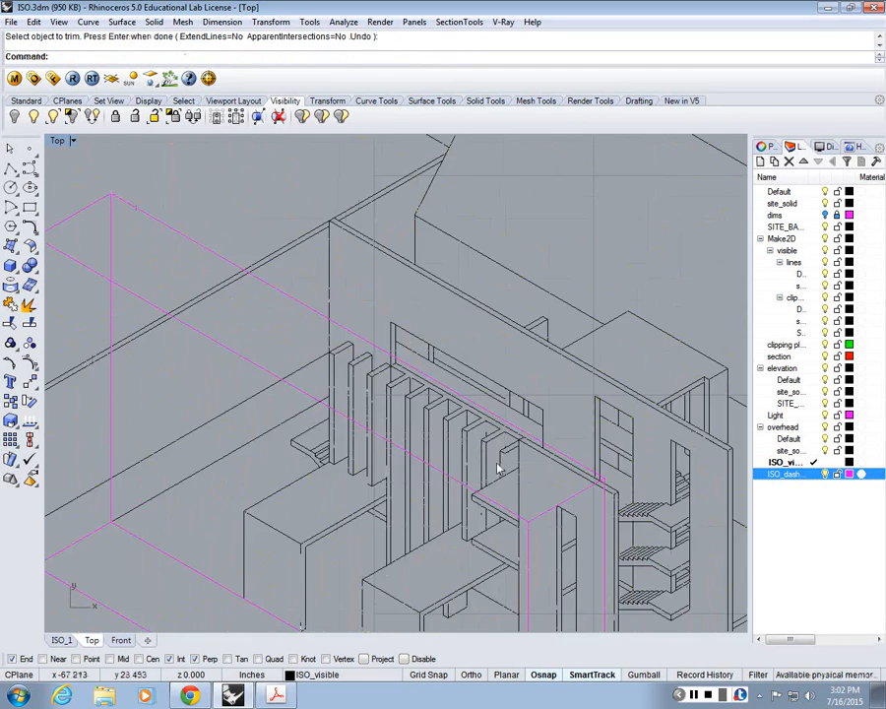
scroll(547, 477, "down", 2)
scroll(538, 481, "up", 5)
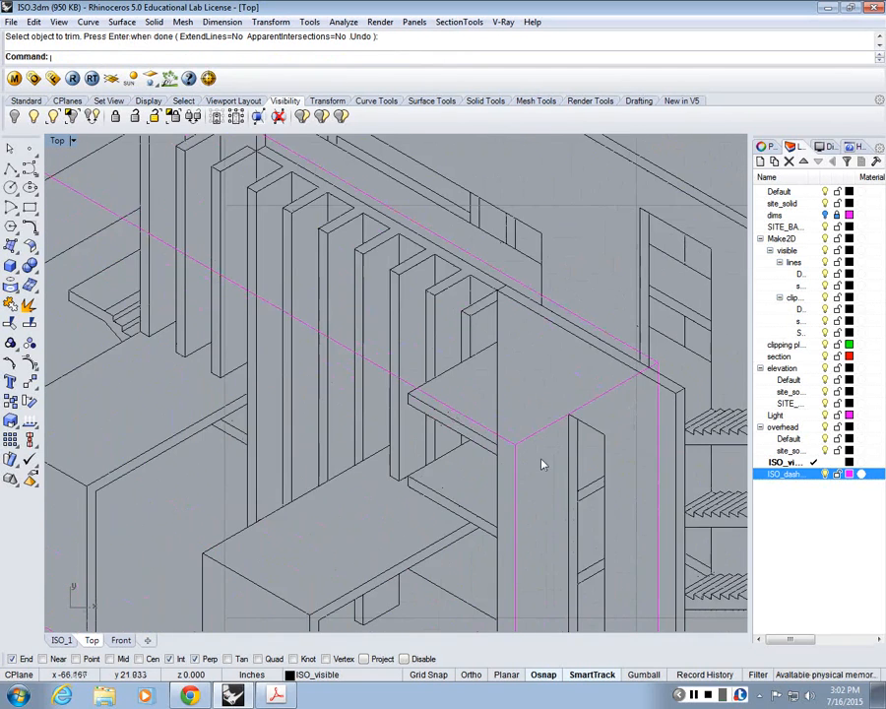
scroll(541, 464, "down", 3)
scroll(457, 372, "up", 4)
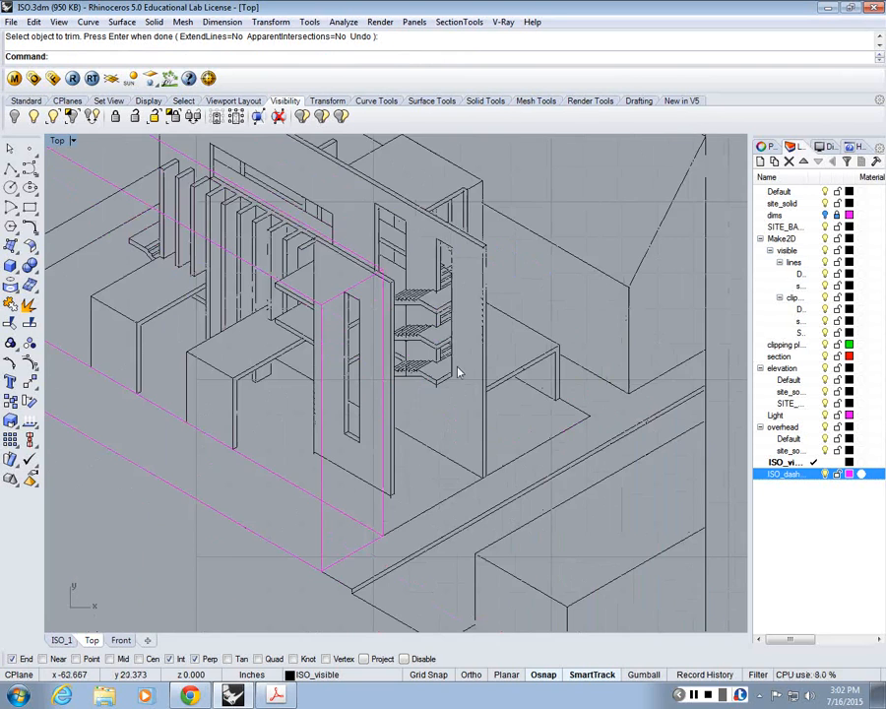
scroll(422, 286, "down", 2)
scroll(423, 233, "down", 3)
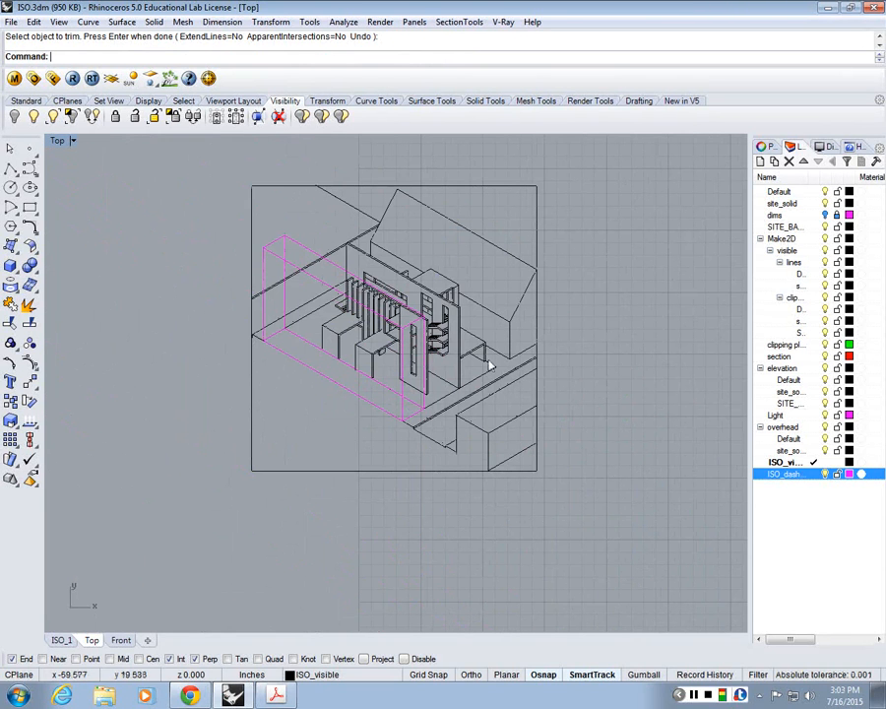
Step: Export the whole isometric drawing to the Desktop as the Adobe Illustrator file iso_1, preserving the model scale at 1 inch = 1 inch
scroll(436, 320, "up", 2)
right_click_drag(412, 253, 438, 298)
left_click_drag(610, 589, 182, 219)
left_click(10, 22)
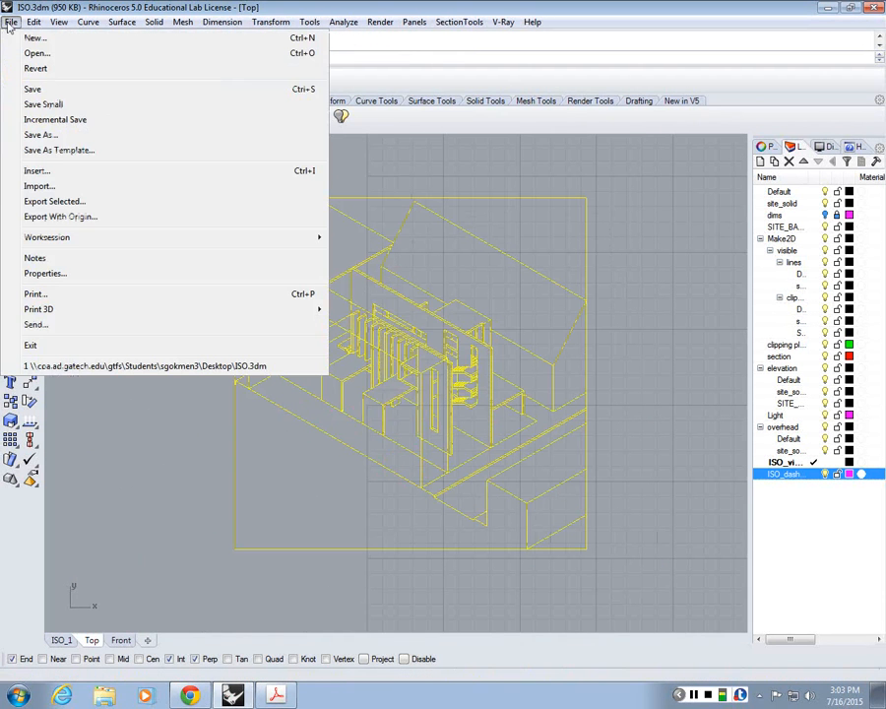
left_click(55, 201)
left_click(143, 330)
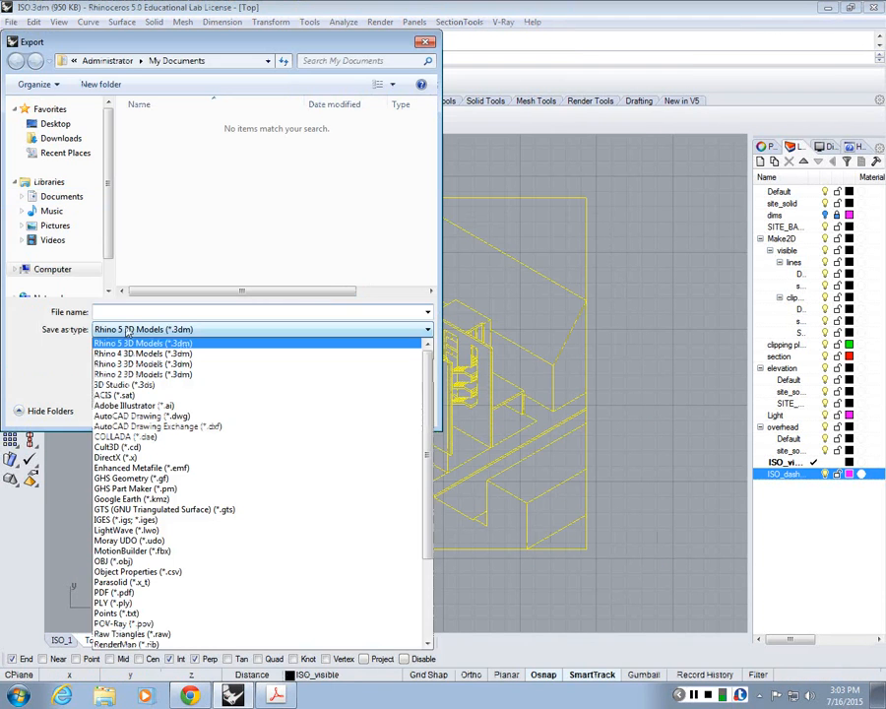
left_click(138, 402)
type("iso_1")
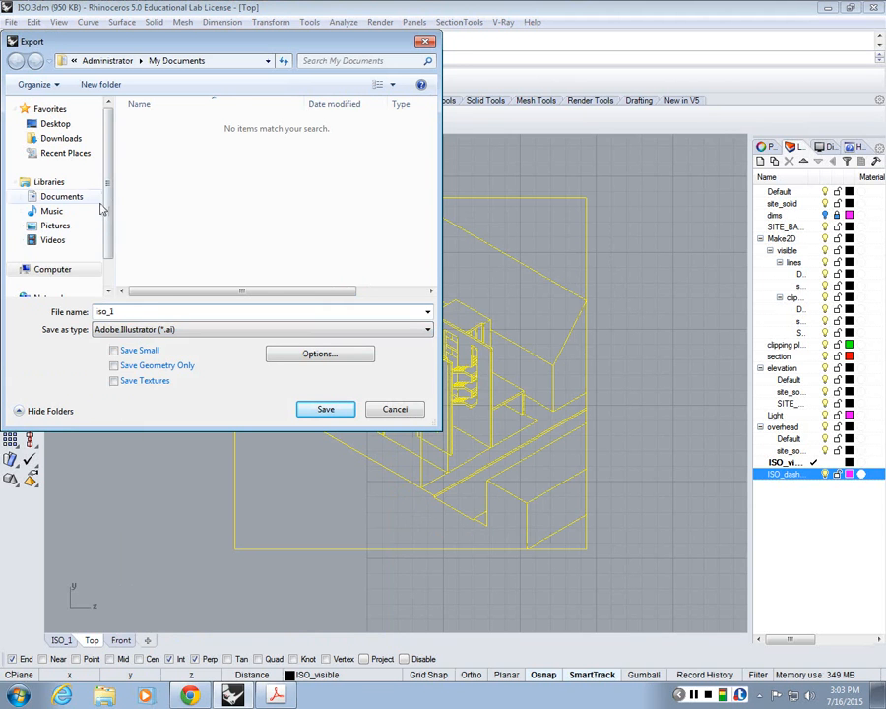
left_click(57, 124)
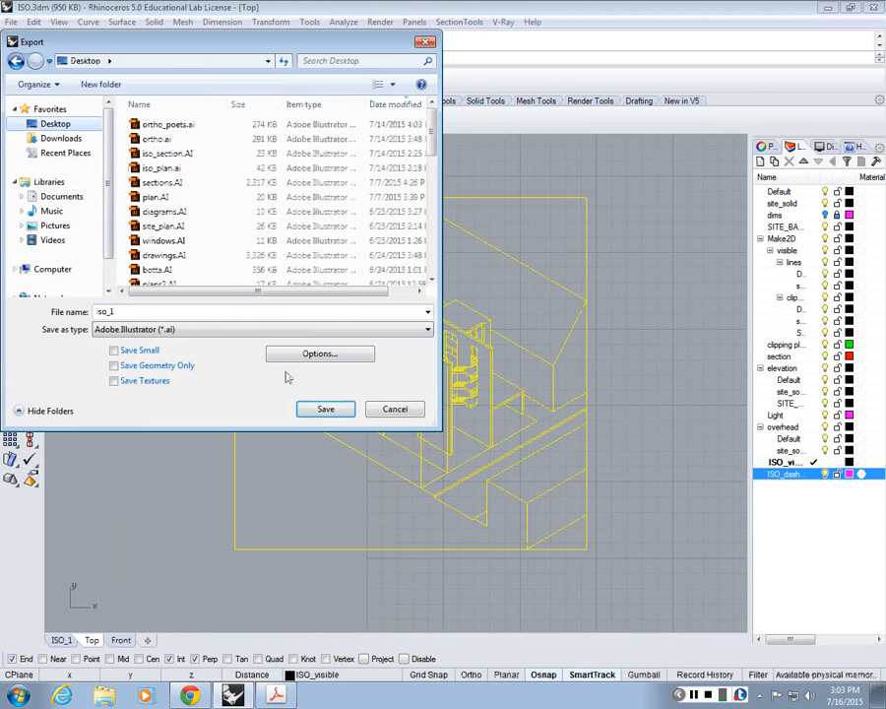
left_click(326, 408)
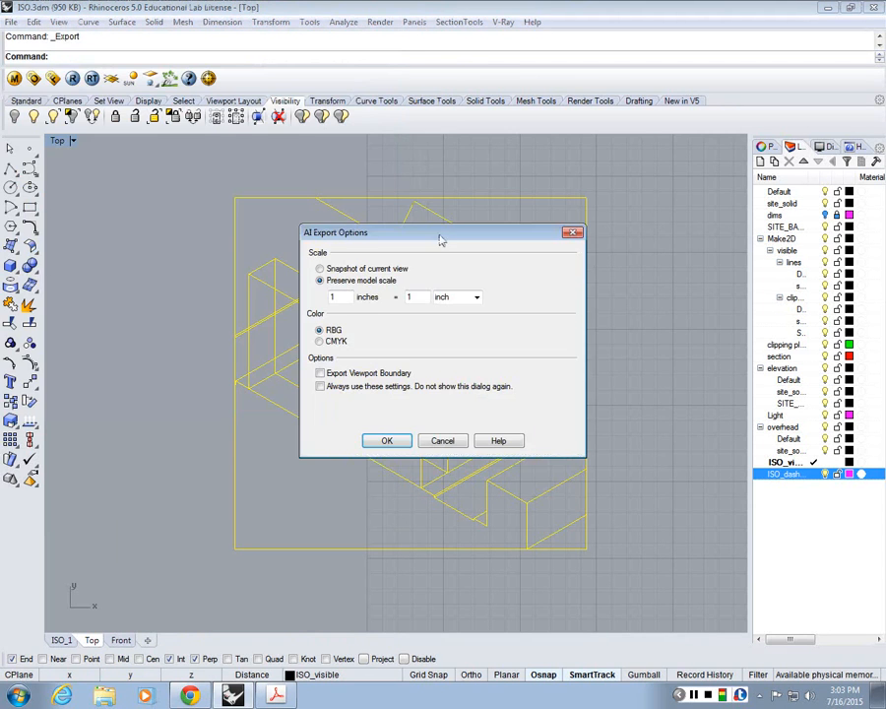
left_click_drag(441, 239, 705, 141)
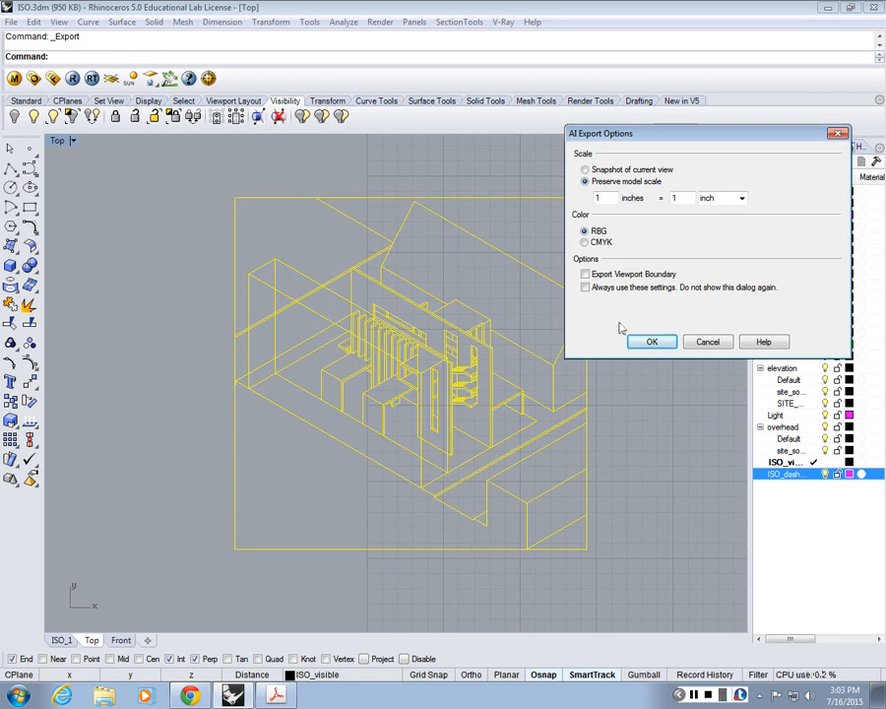
left_click(651, 341)
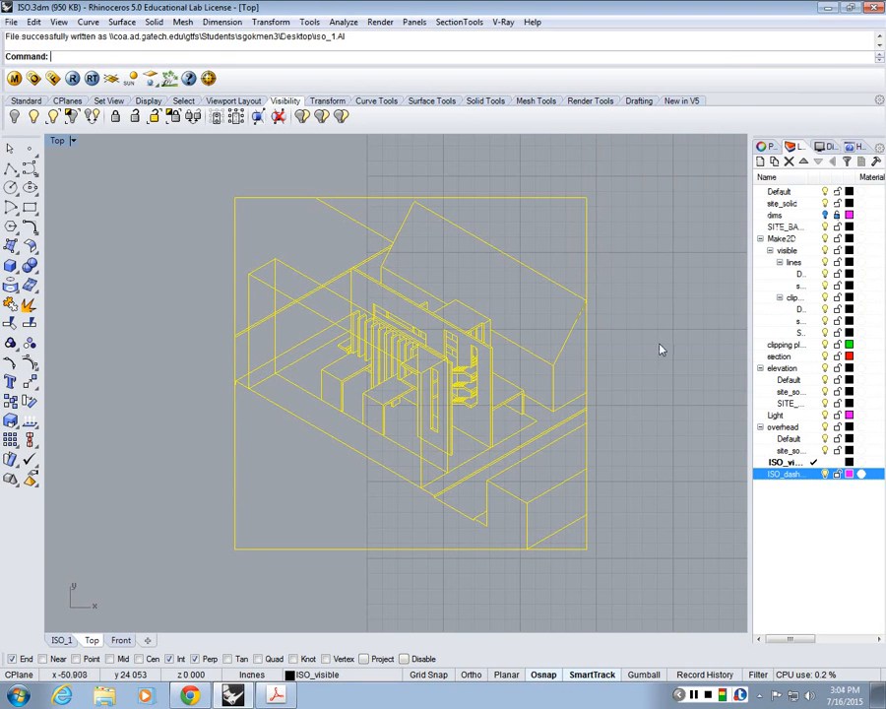
Step: Switch to the Chrome browser, search the web for t-square and open the Georgia Tech T-Square site
left_click(830, 8)
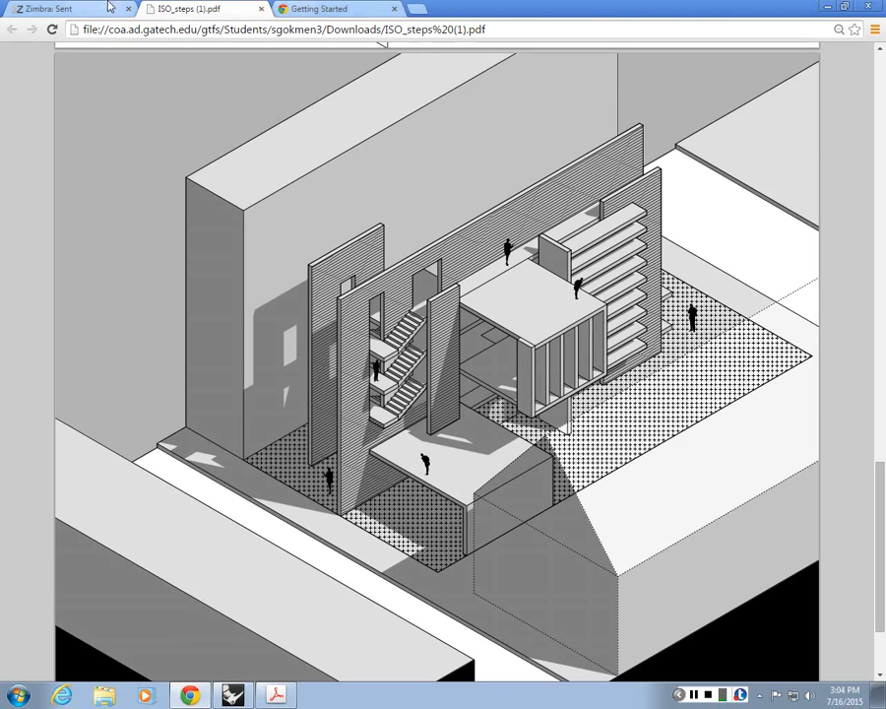
left_click(313, 8)
type("t-square")
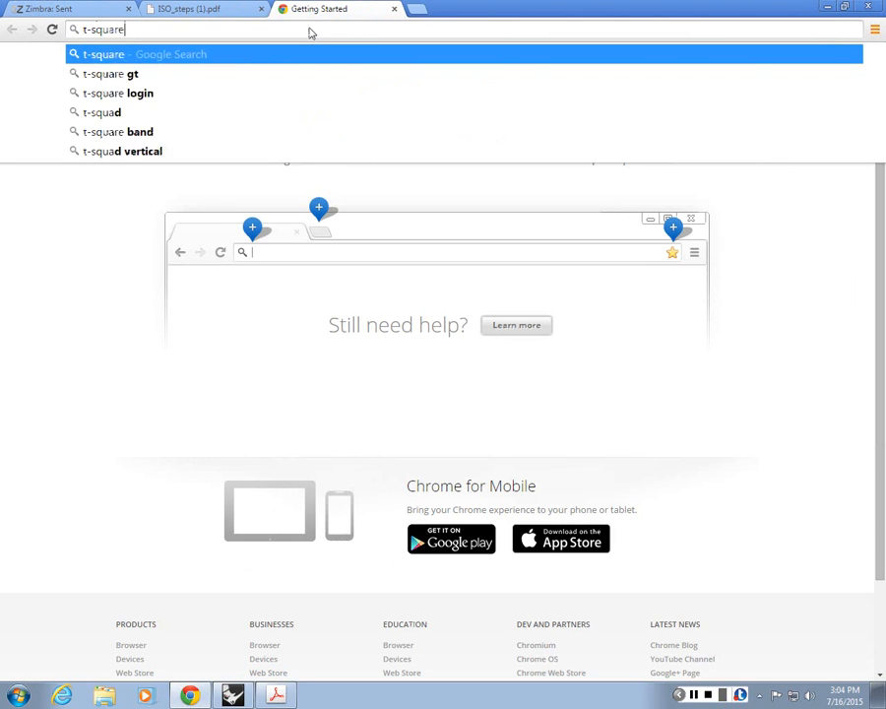
key("Return")
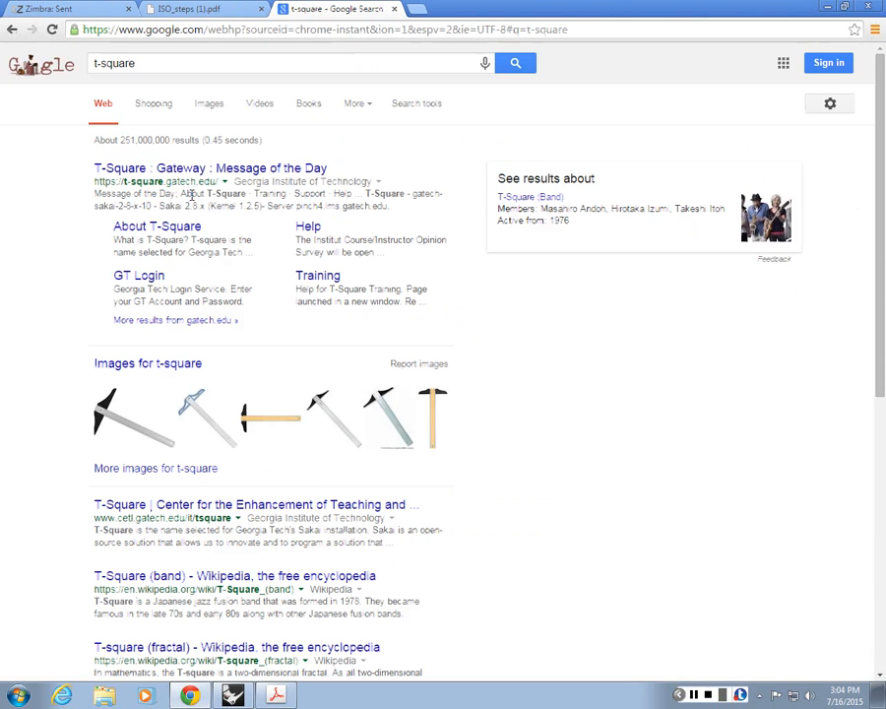
left_click(194, 171)
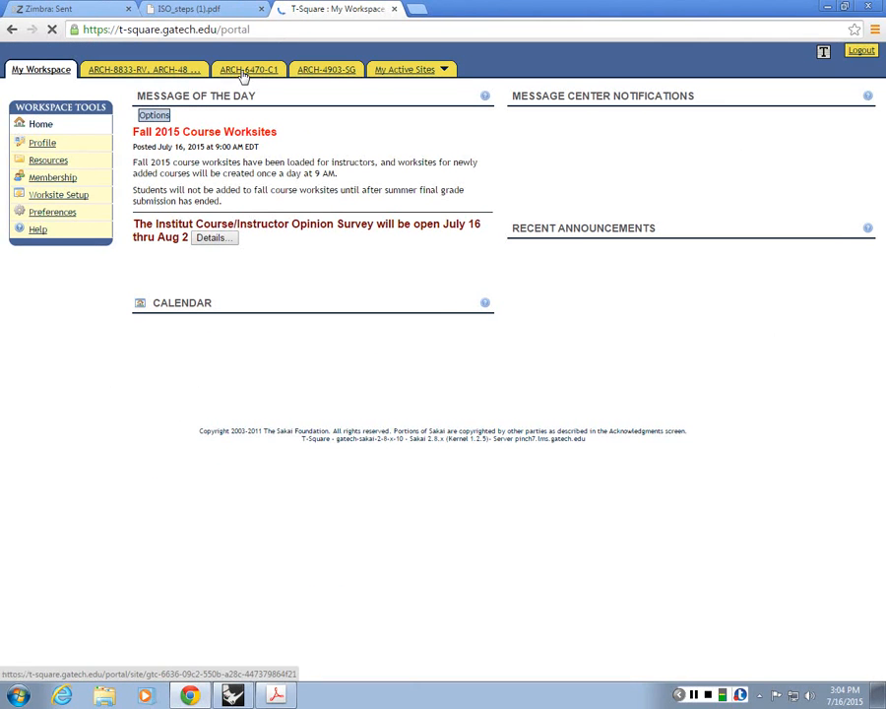
Step: Open the Resources of the ARCH-6470-C1 course site
key("super+Left")
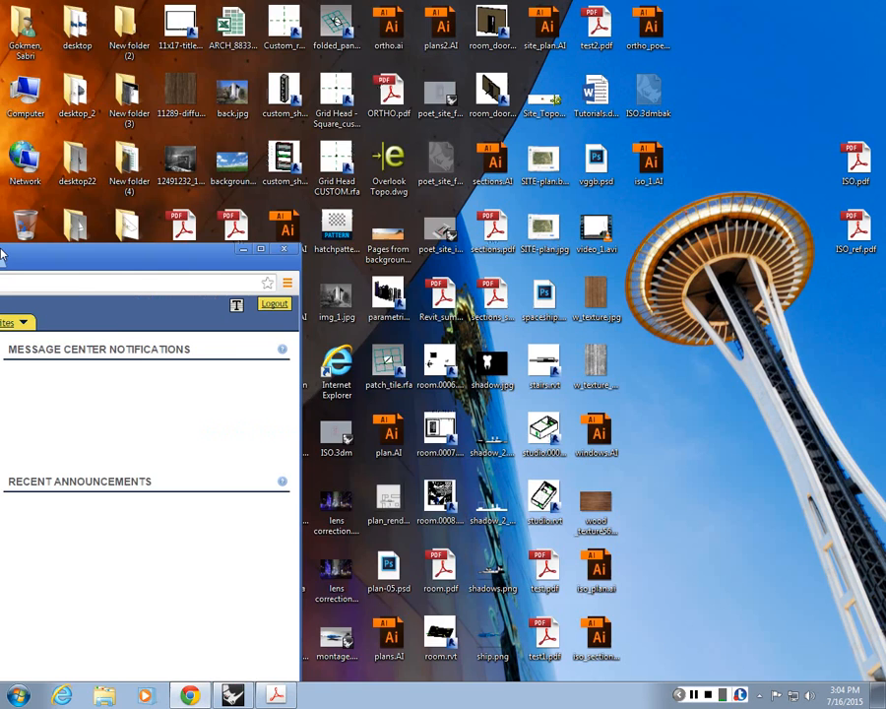
key("super+Up")
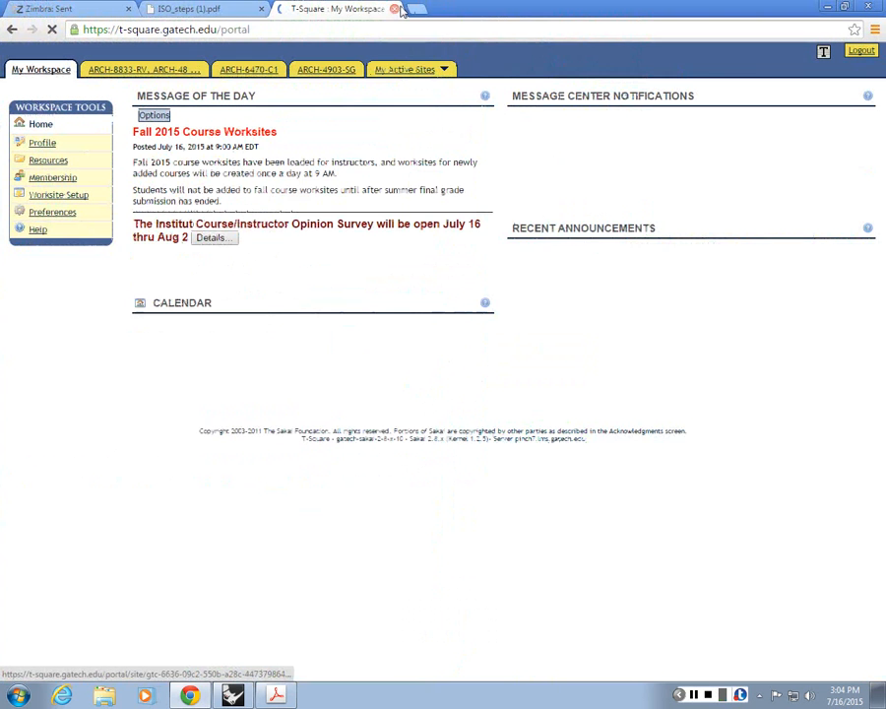
left_click(242, 73)
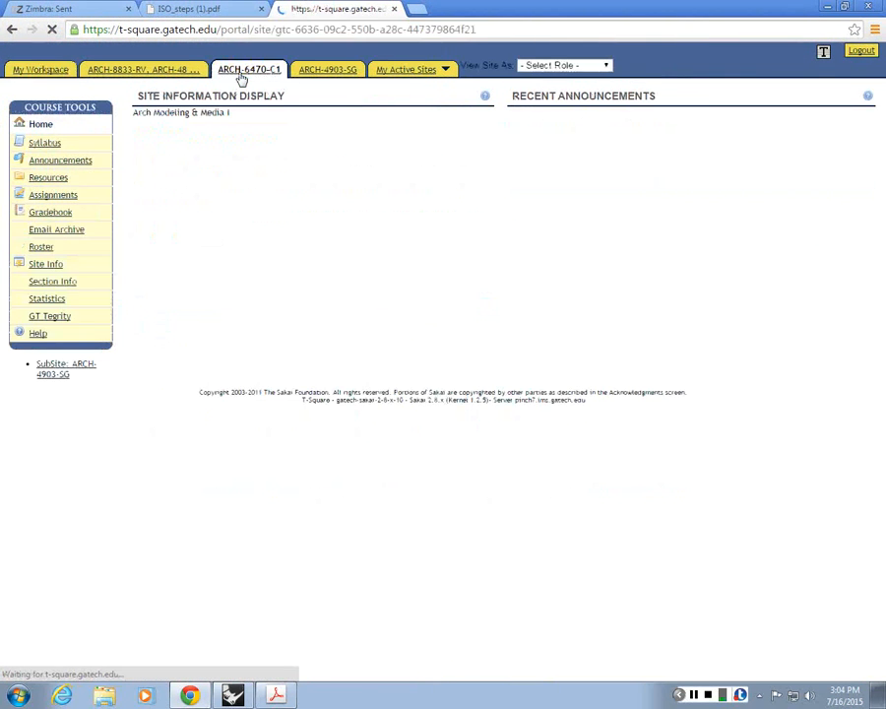
left_click(55, 179)
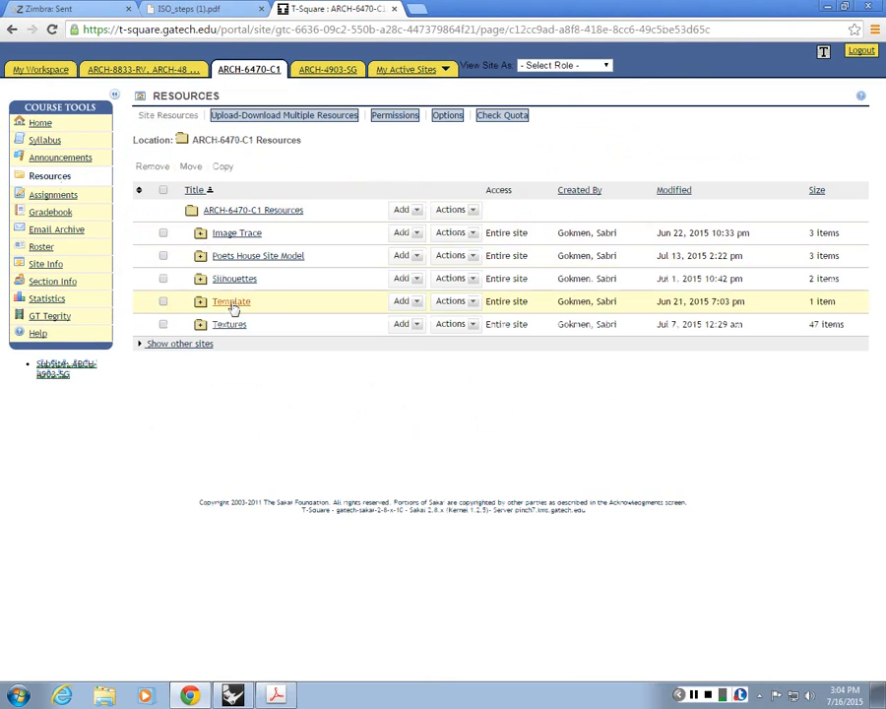
Step: Create a folder named Iso in the ARCH-6470-C1 Resources
left_click(402, 210)
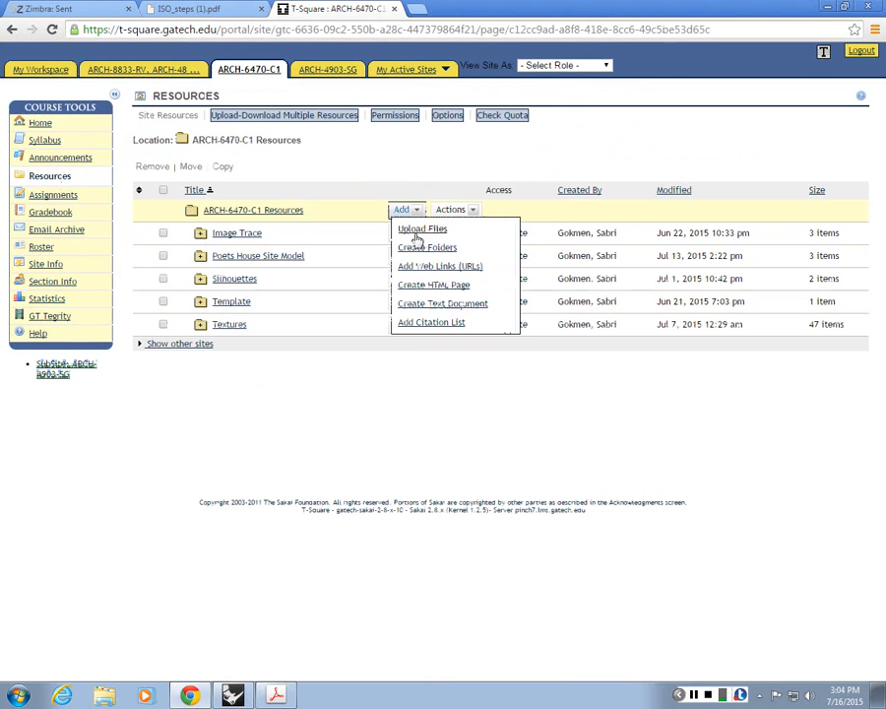
left_click(422, 248)
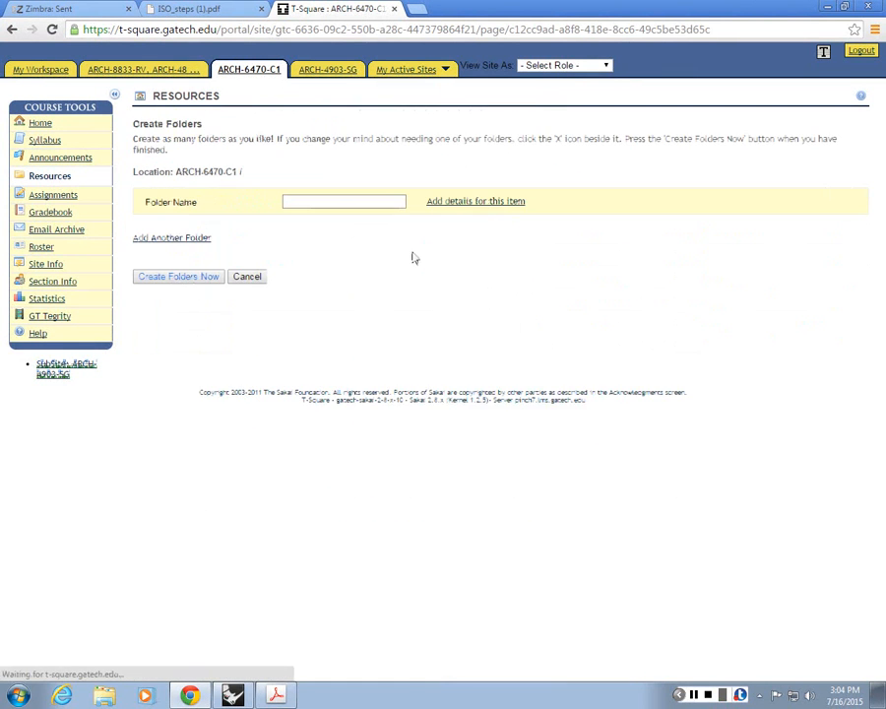
left_click(333, 197)
type("iso")
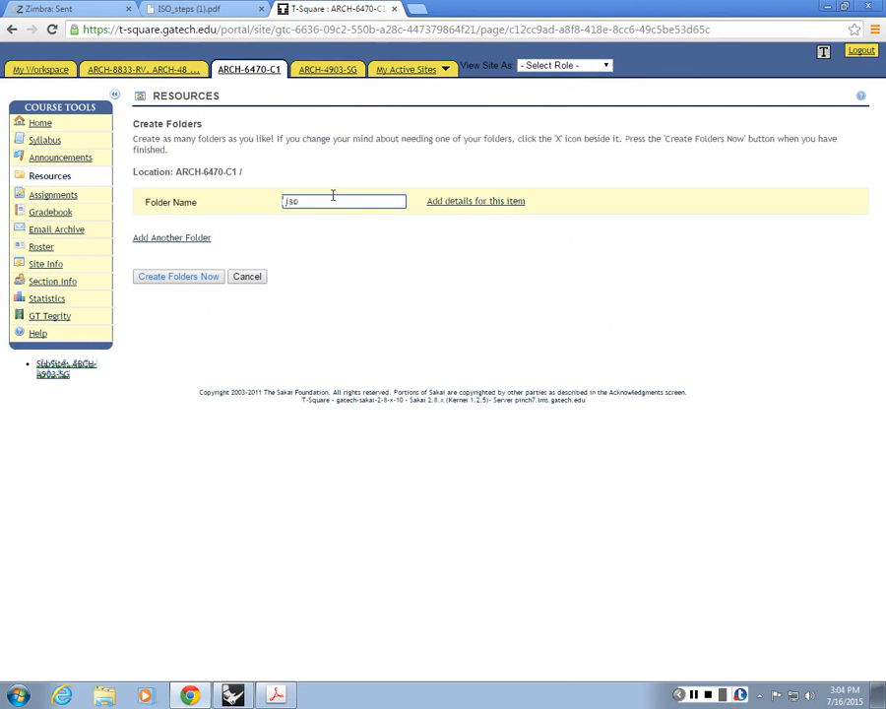
left_click(163, 280)
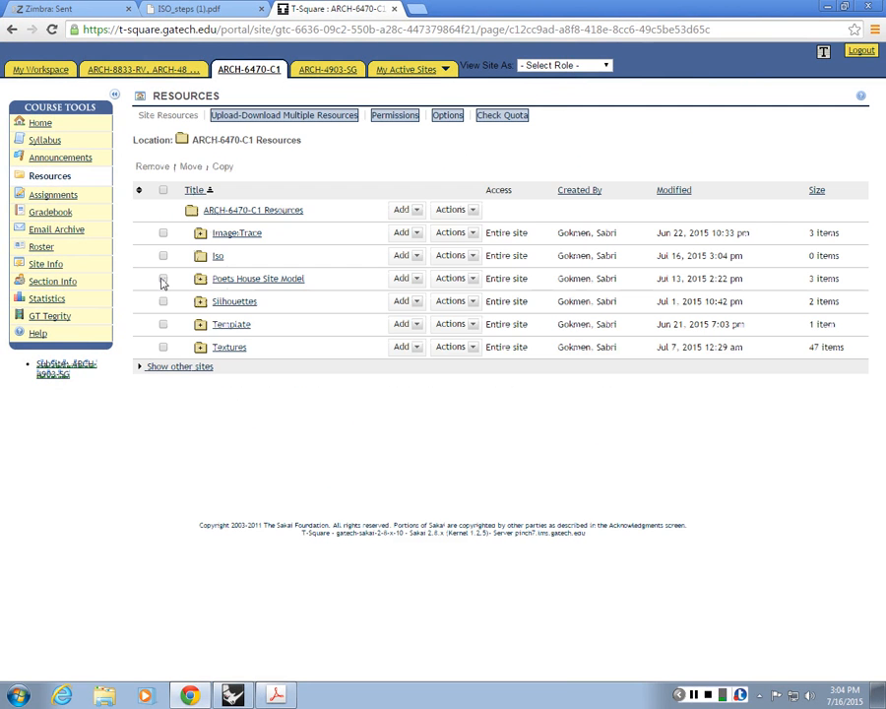
Step: Upload iso_1.AI from the Desktop into the Iso folder with email notification set to High - All participants
left_click(219, 256)
left_click(362, 196)
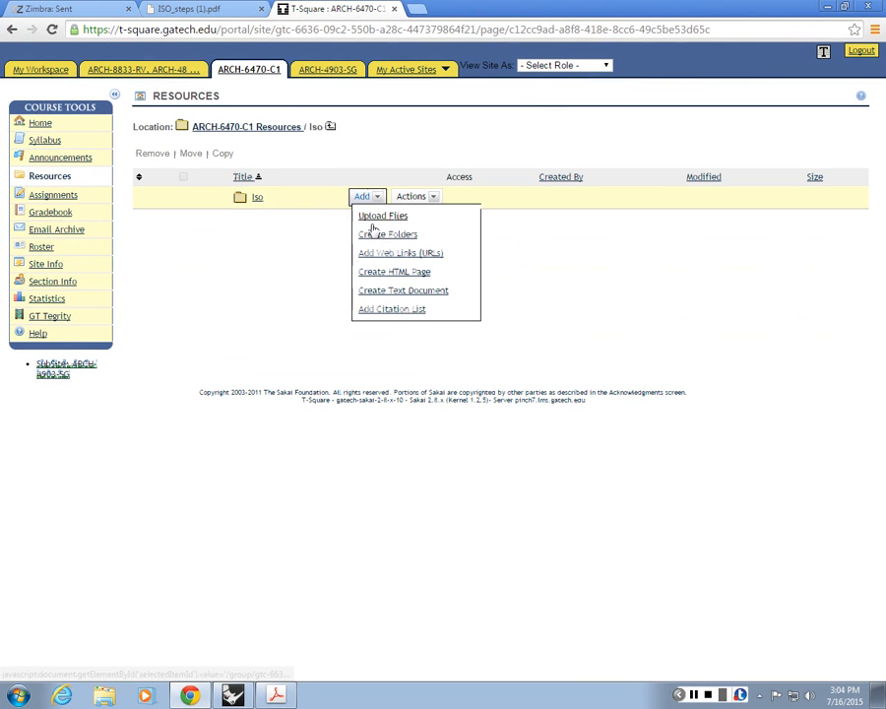
left_click(382, 215)
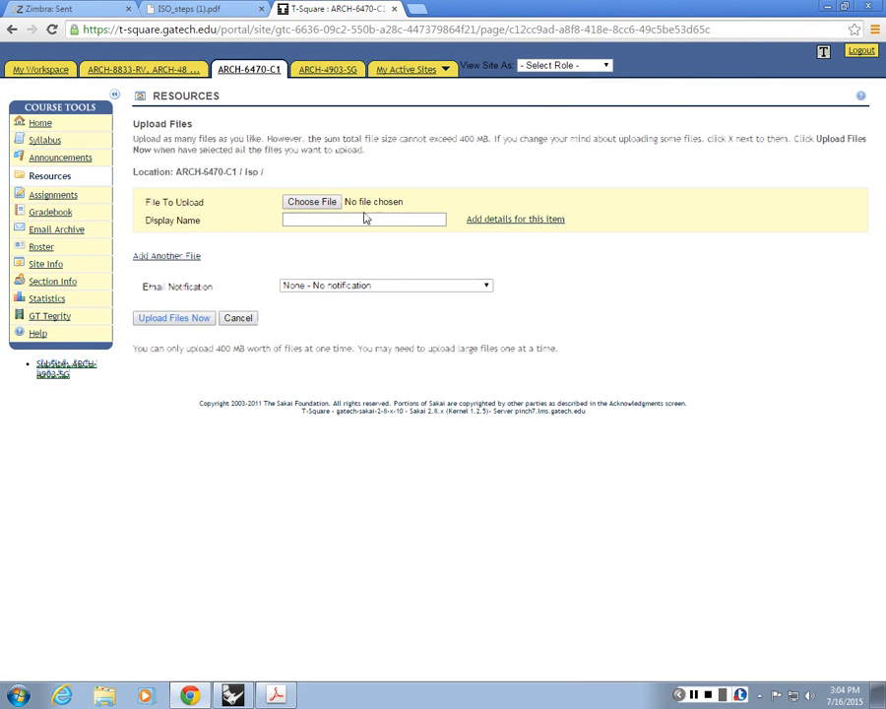
left_click(333, 204)
left_click(53, 94)
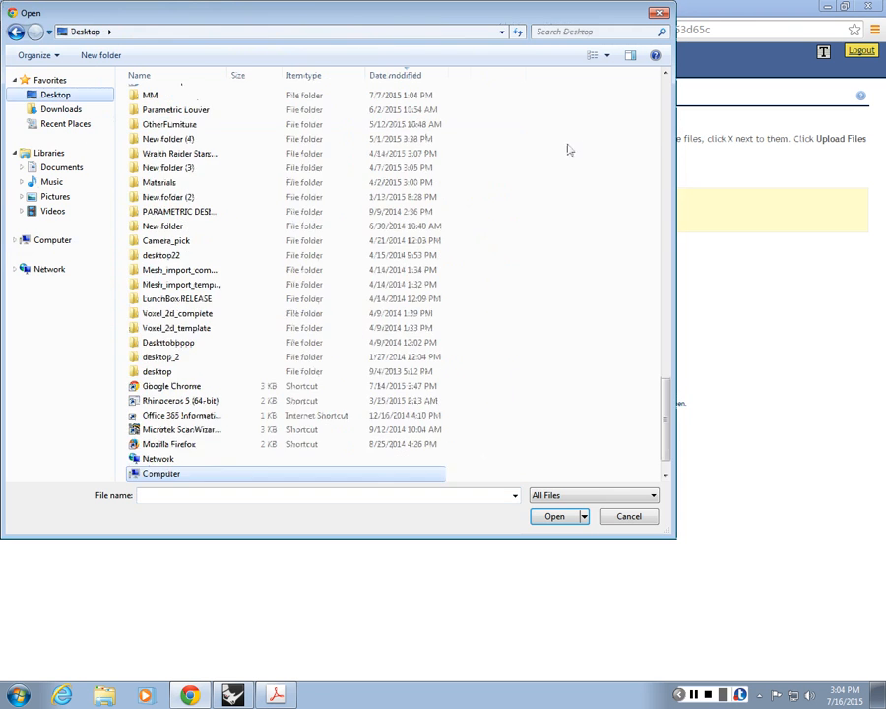
scroll(651, 241, "up", 15)
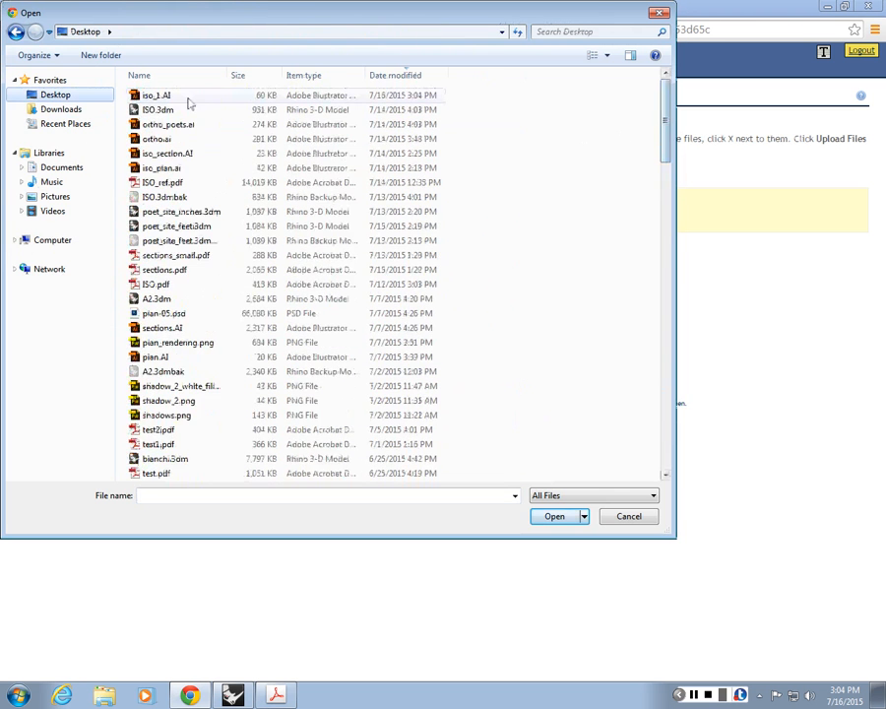
double_click(169, 97)
left_click(306, 286)
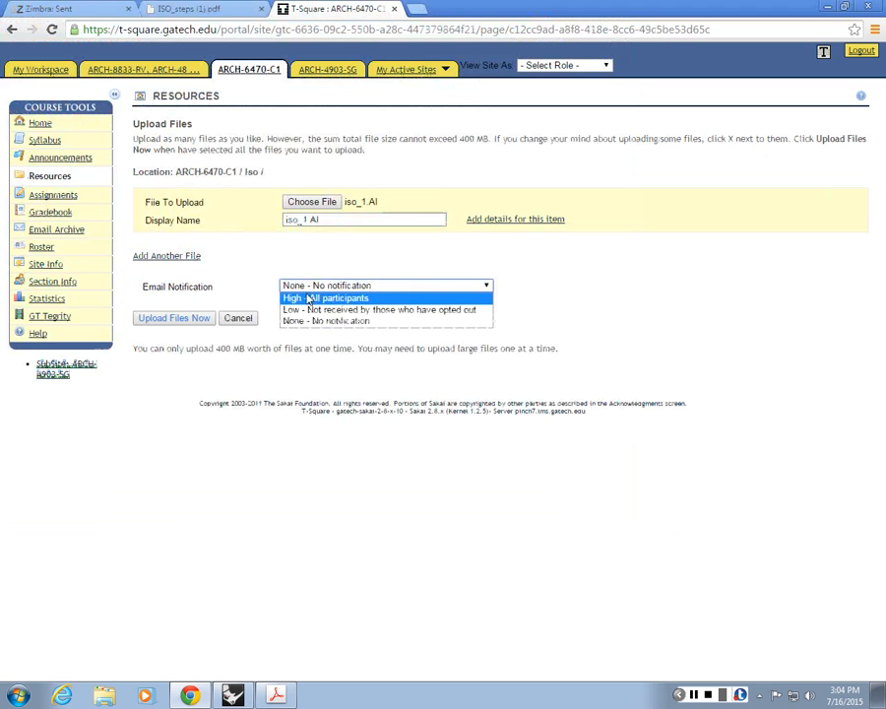
left_click(305, 299)
left_click(165, 319)
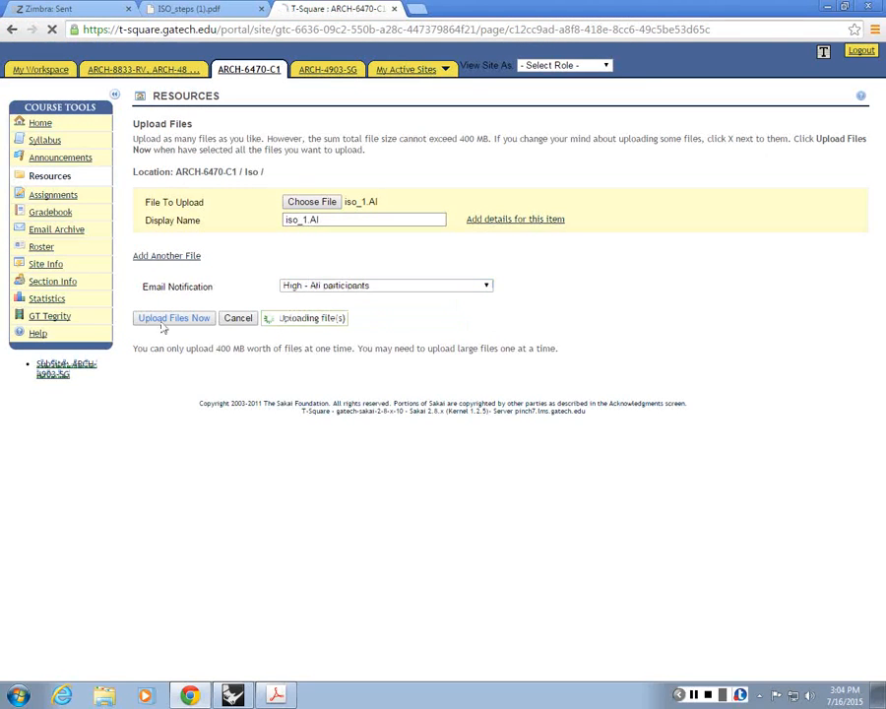
Step: Open the exported iso_1.AI file from the desktop in Illustrator
left_click(827, 7)
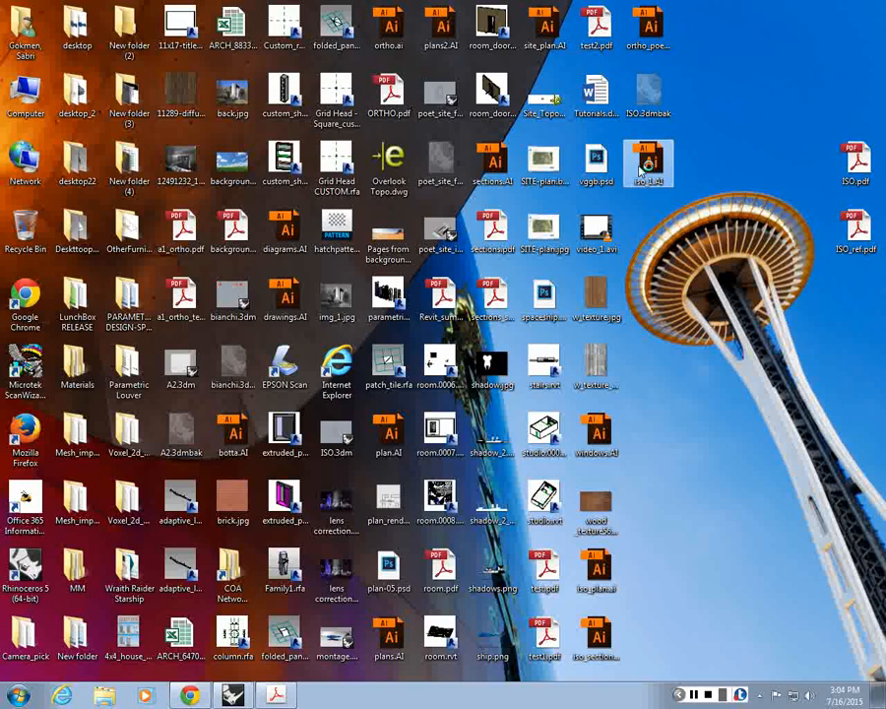
double_click(639, 169)
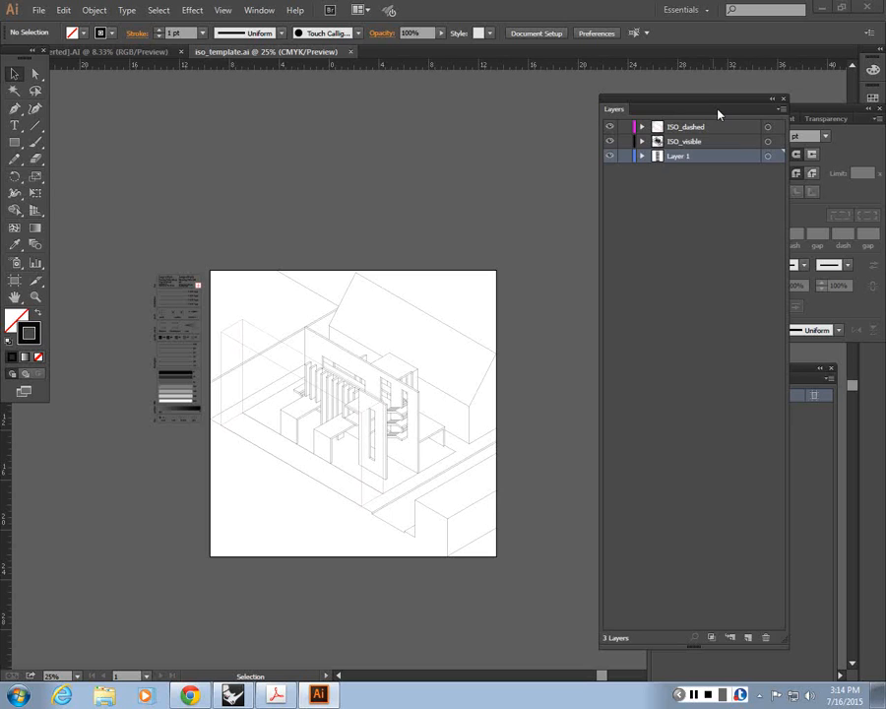
Step: Select all artwork on the ISO_dashed layer of the iso_template.ai document
left_click_drag(719, 114, 768, 73)
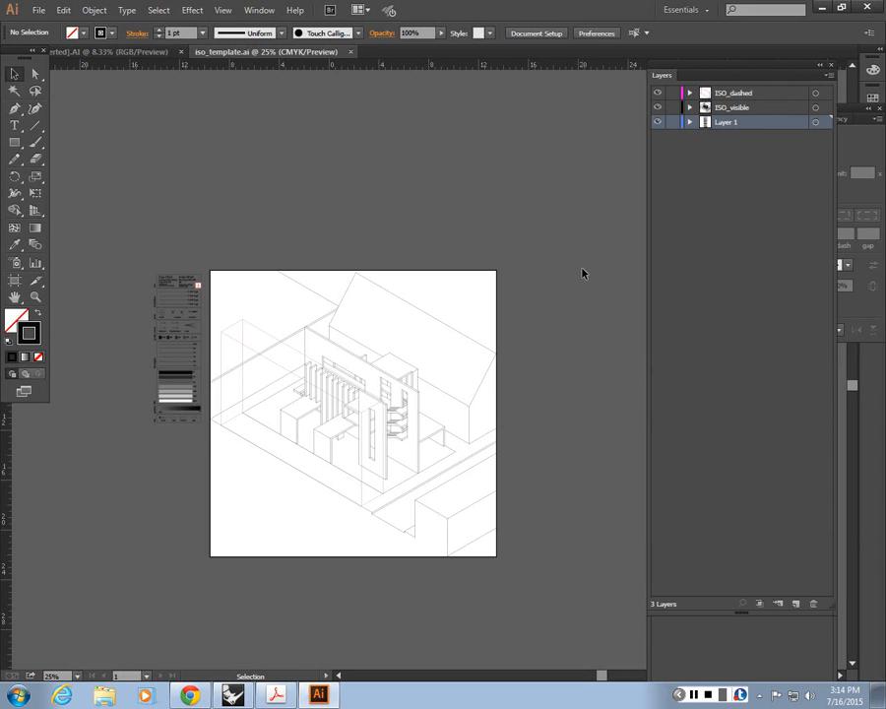
key("ctrl+=")
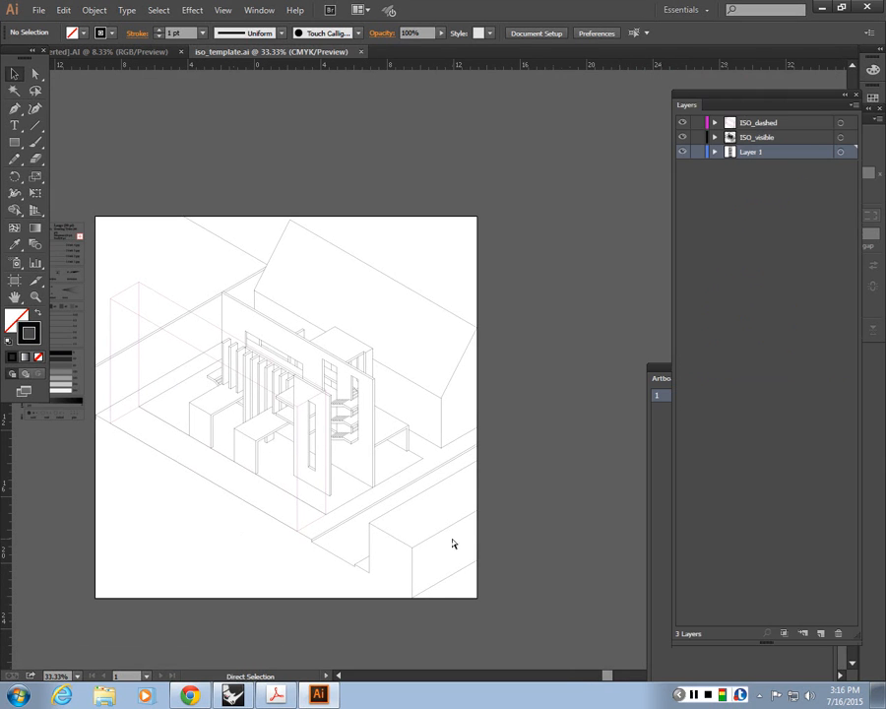
key("ctrl+=")
mouse_move(184, 431)
left_mouse_down()
mouse_move(304, 396)
mouse_move(387, 352)
left_mouse_up()
key("ctrl+=")
key("ctrl+=")
key("ctrl+=")
key("ctrl+=")
key("k")
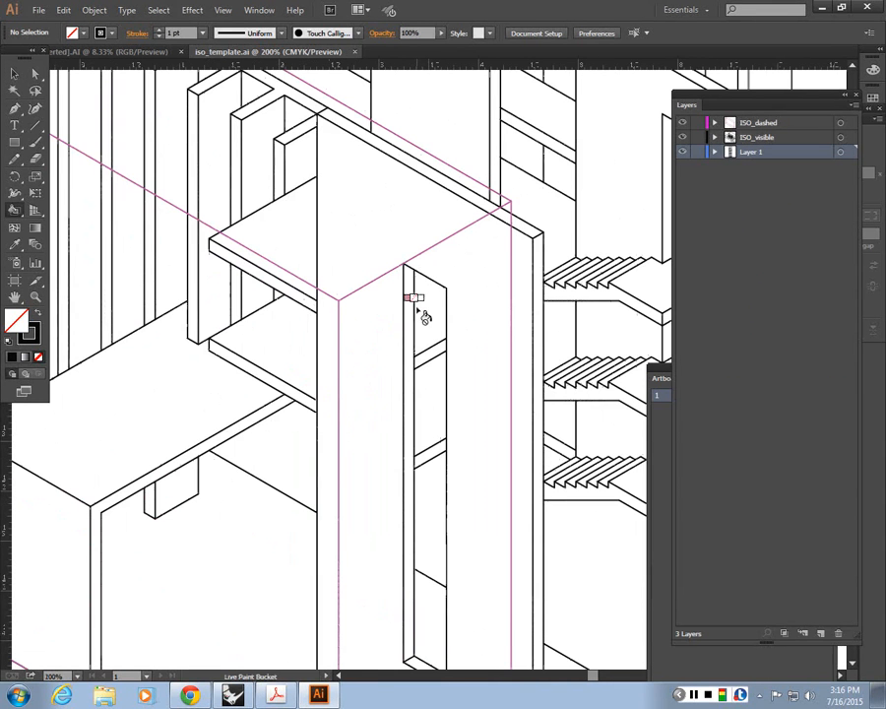
left_click(14, 73)
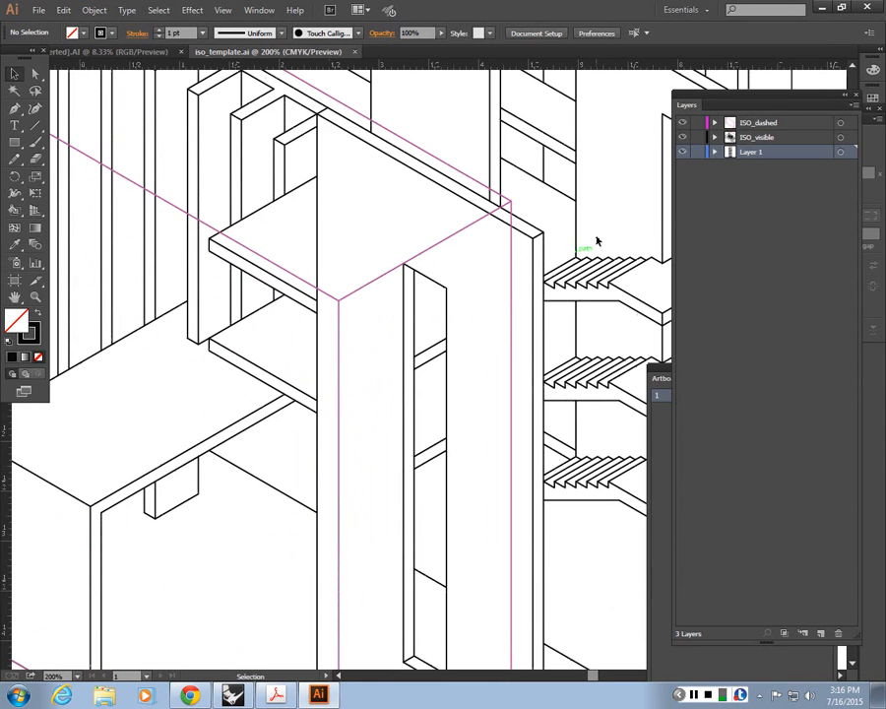
left_click(852, 124)
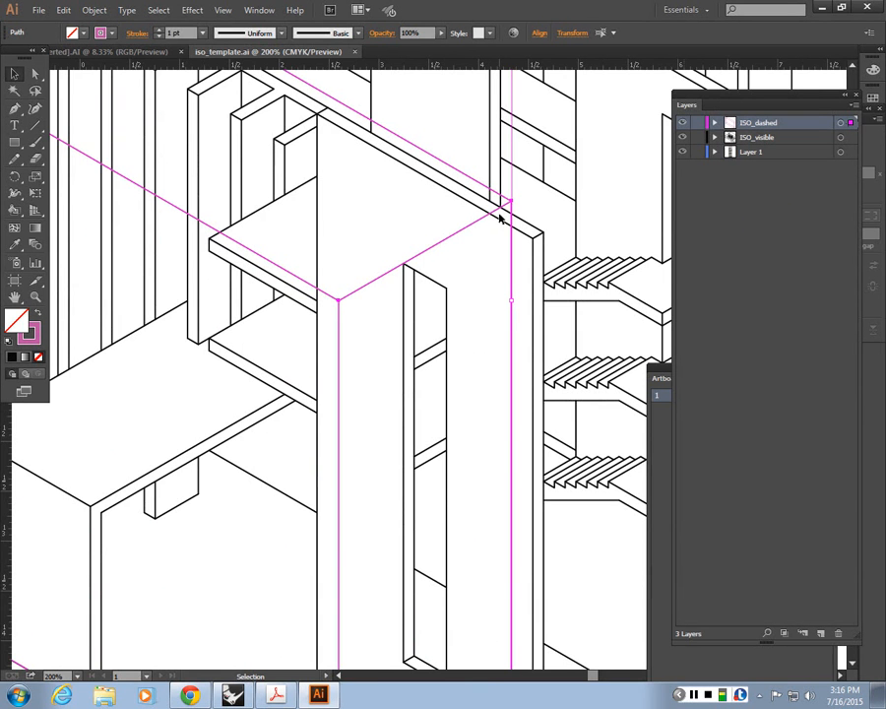
Step: Change the stroke colour of the selected ISO_dashed artwork to black
key("F7")
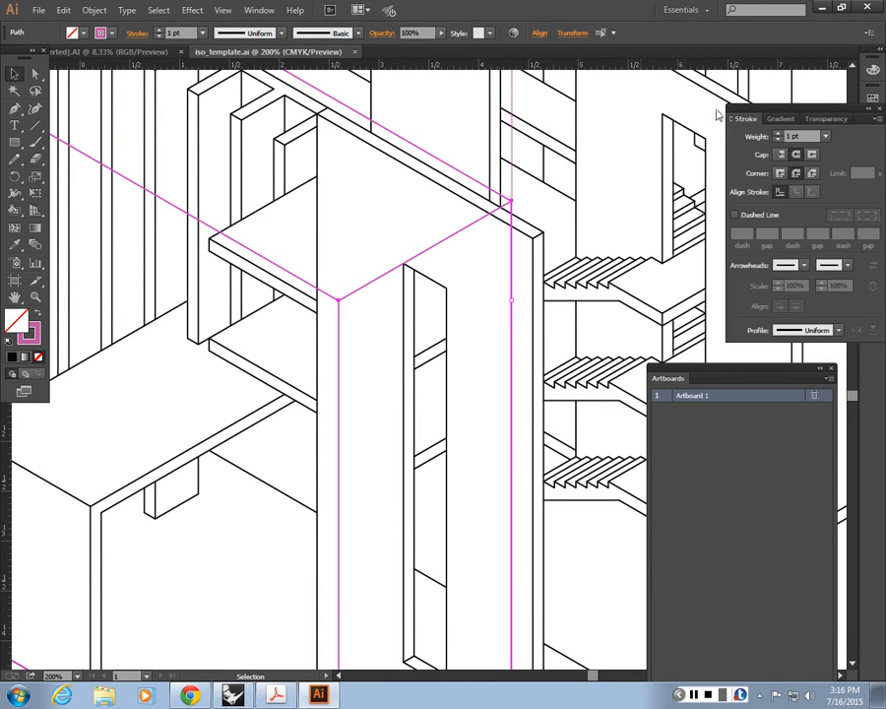
key("F7")
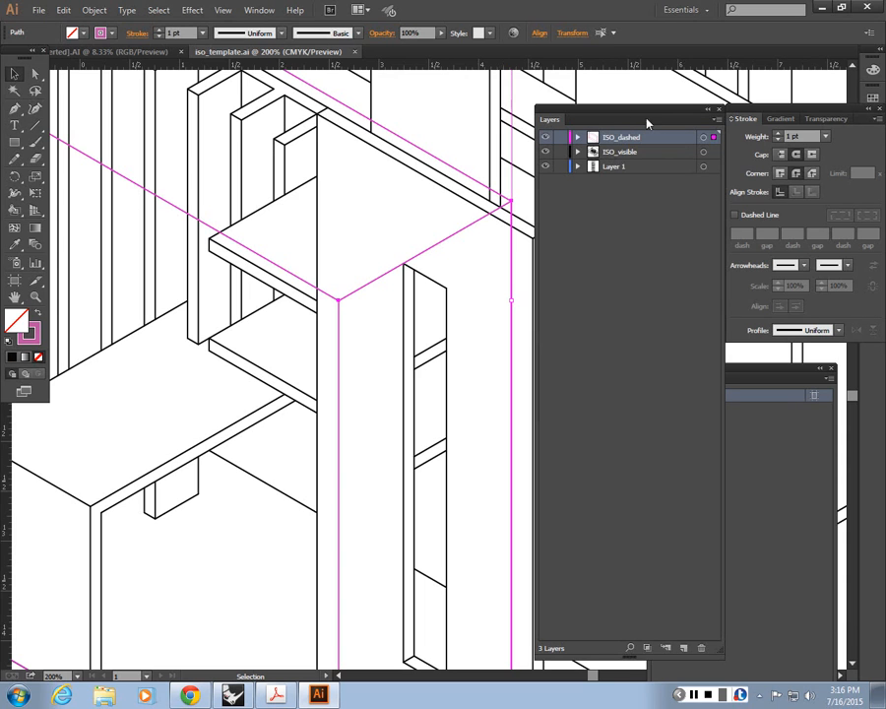
left_click(104, 33)
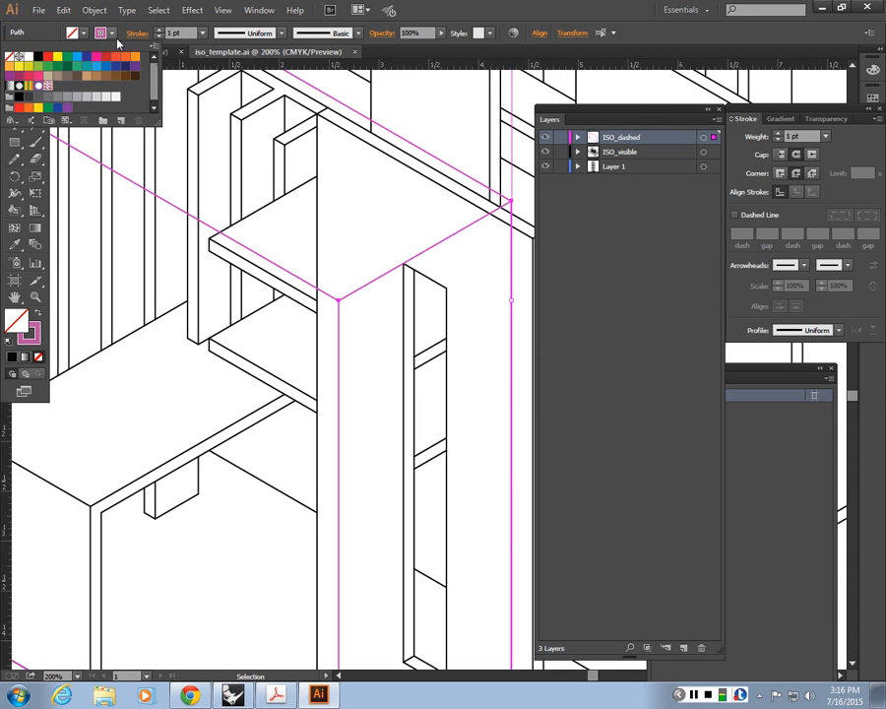
left_click(37, 57)
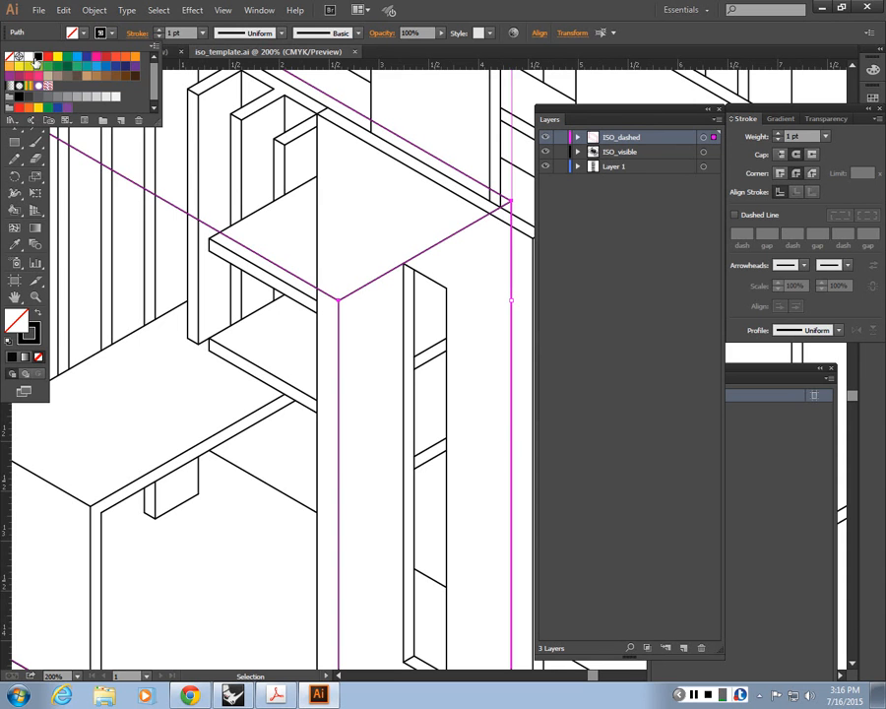
left_click(50, 40)
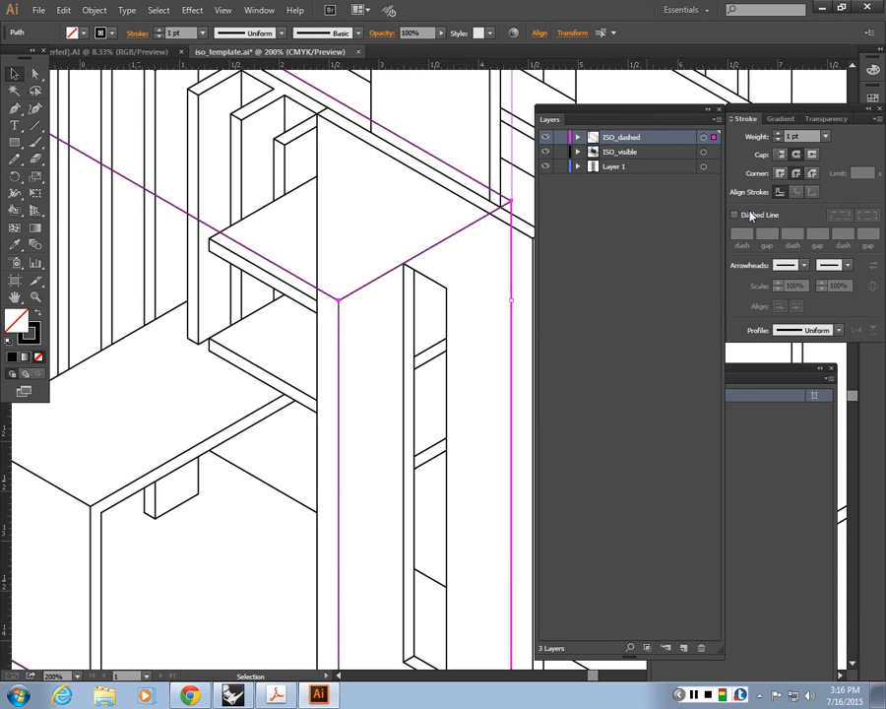
Step: Make the strokes of the ISO_dashed artwork dashed, with a 2 pt dash and a 4 pt gap
left_click(736, 214)
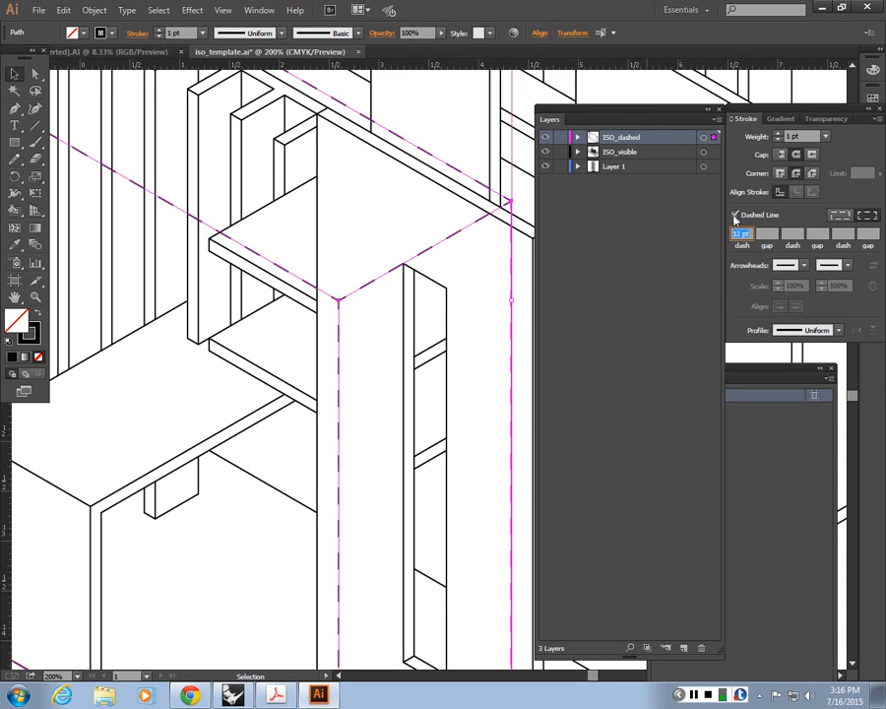
type("2")
left_click(769, 234)
type("4")
left_click(796, 233)
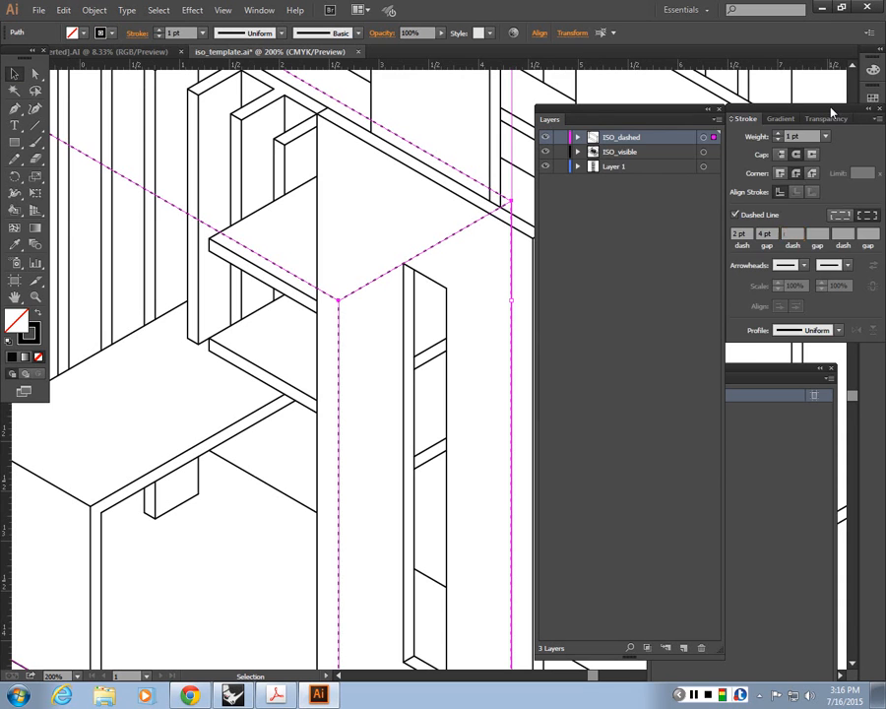
Step: Reopen the Stroke settings beside the layer list, then deselect the artwork and inspect the dashed outline on the drawing
left_click_drag(827, 110, 739, 121)
left_click(727, 109)
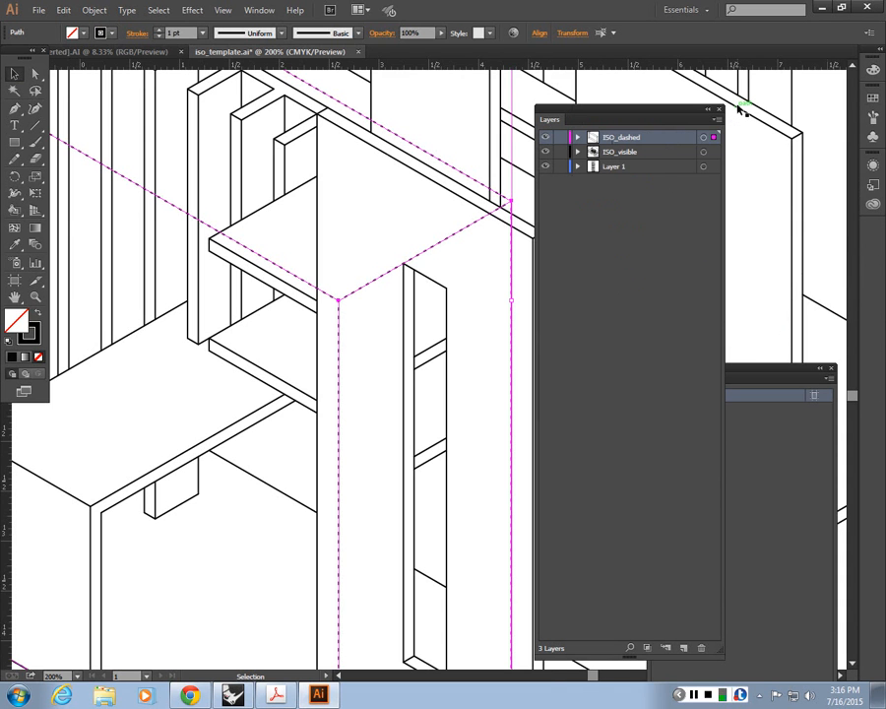
left_click(279, 11)
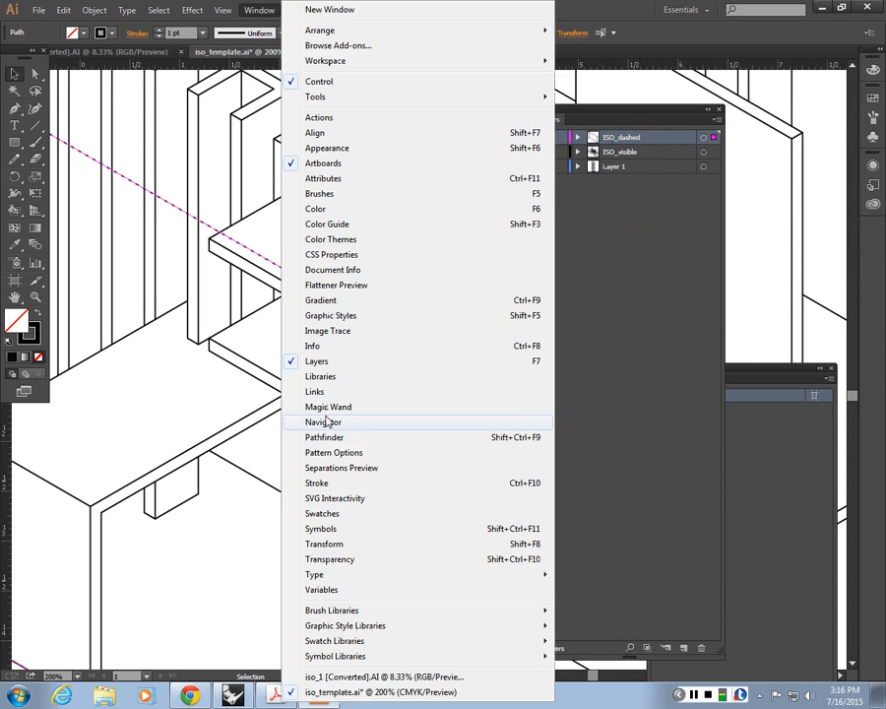
left_click(317, 482)
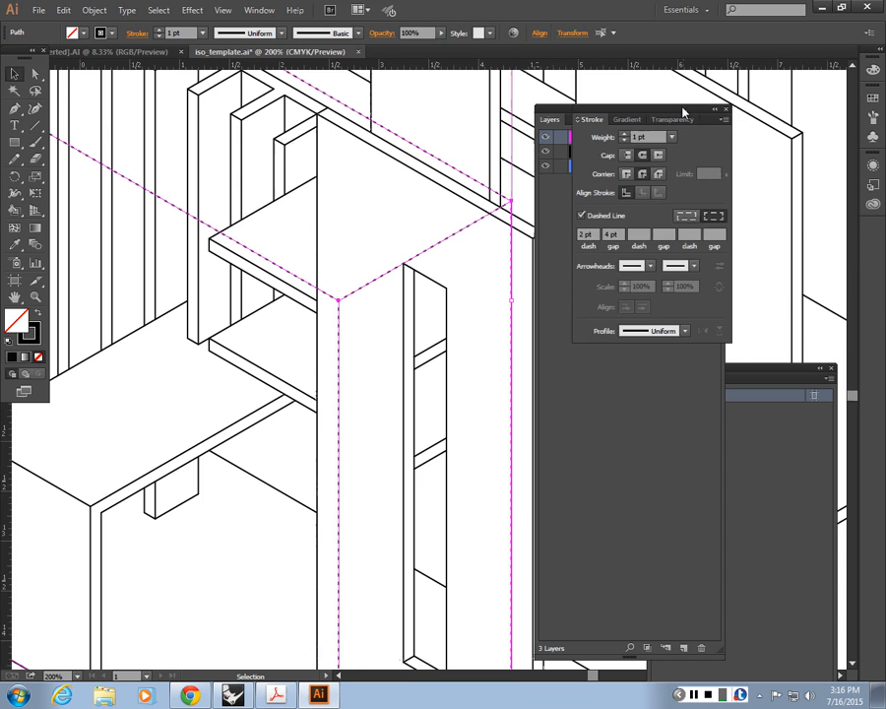
key("ctrl+F10")
key("ctrl+F10")
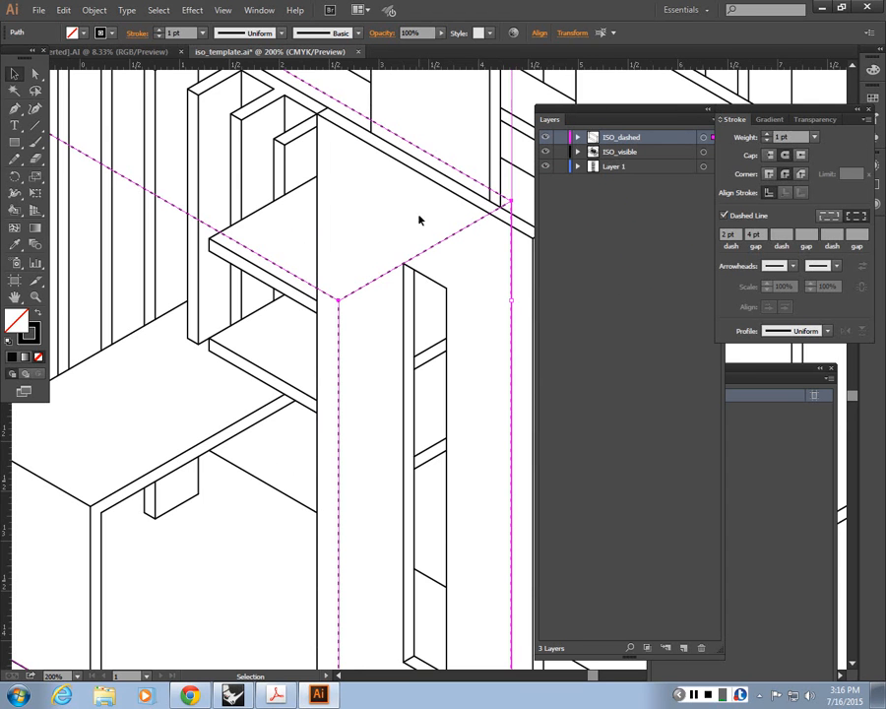
key("ctrl+shift+a")
key("ctrl+minus")
key("ctrl+minus")
key("ctrl+minus")
left_click_drag(245, 358, 308, 402)
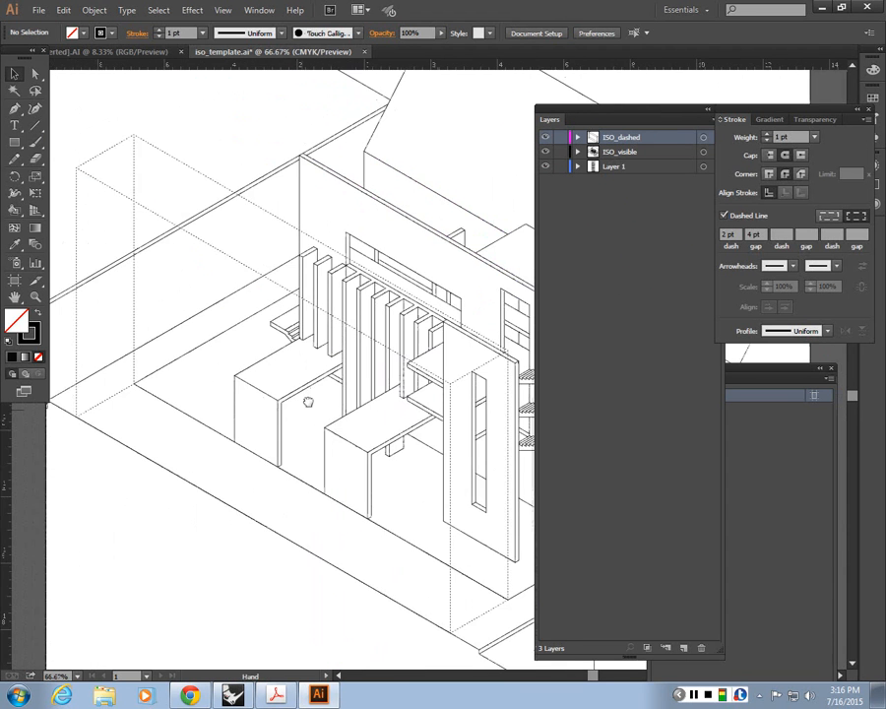
Step: Select all ISO_dashed artwork and copy the template's "2 dash 4 gap" sample line style onto it with the Eyedropper
left_click(712, 139)
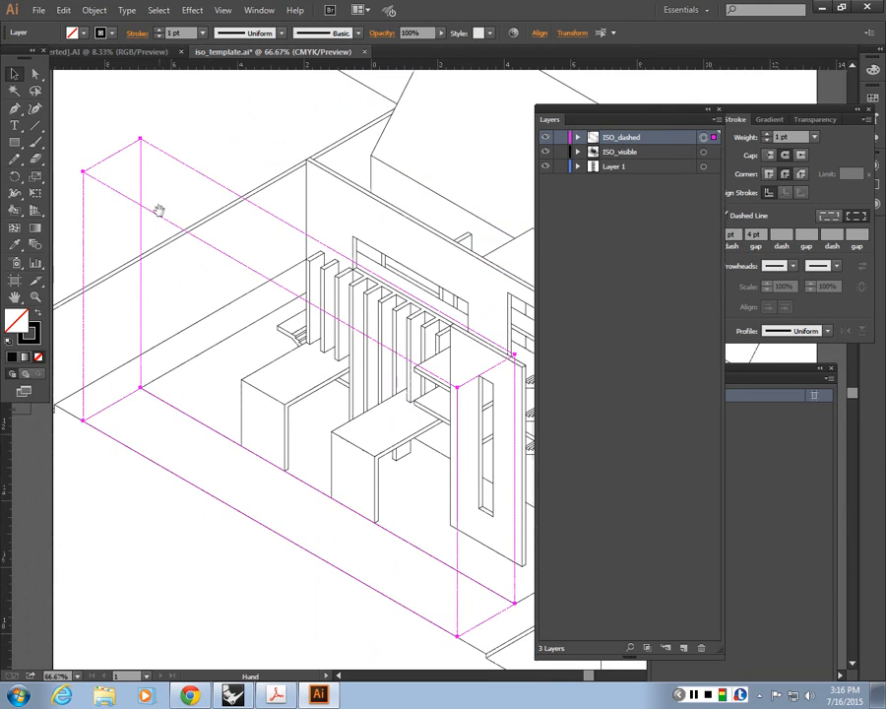
left_click_drag(159, 211, 474, 320)
key("ctrl+plus")
key("ctrl+plus")
mouse_move(257, 367)
left_mouse_down()
mouse_move(429, 239)
mouse_move(403, 568)
left_mouse_up()
left_click_drag(311, 193, 504, 446)
key("ctrl+plus")
key("ctrl+plus")
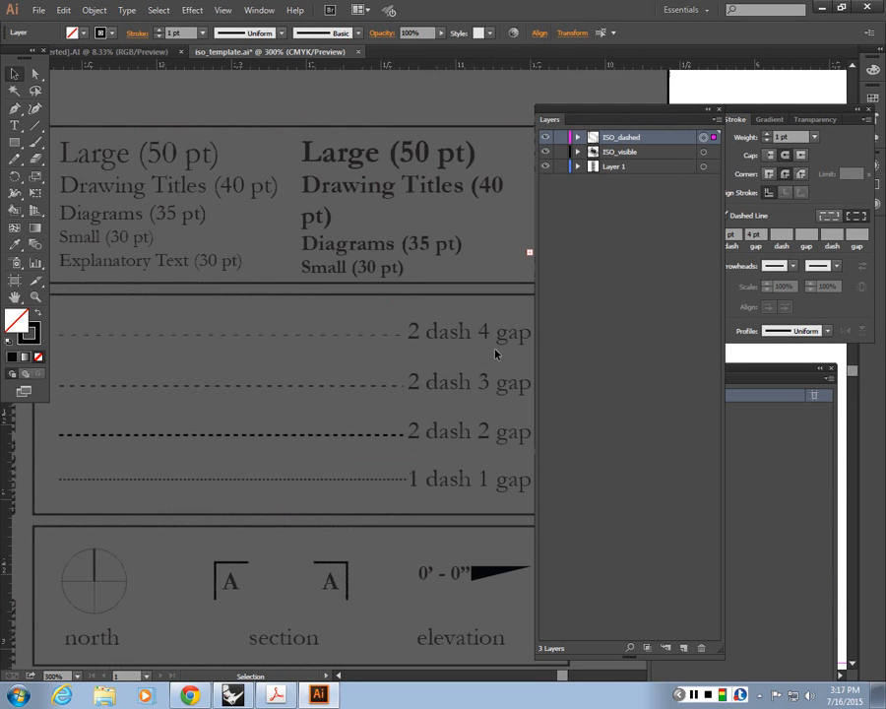
left_click(377, 334)
key("i")
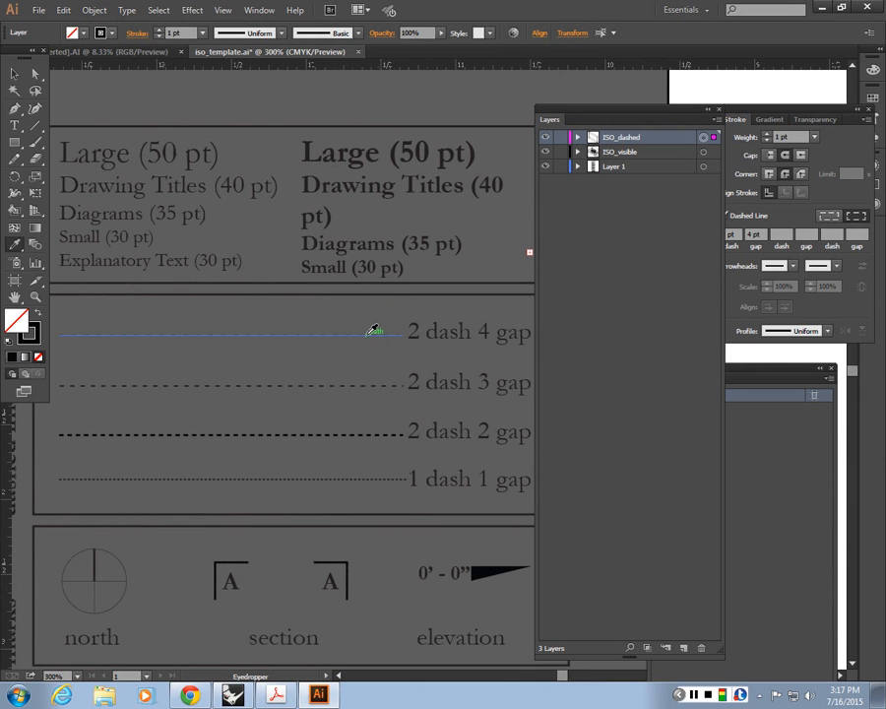
left_click(375, 331)
Step: Set the stroke weight of the ISO_dashed artwork to 1 pt
left_click(14, 73)
key("ctrl+minus")
key("ctrl+minus")
key("ctrl+minus")
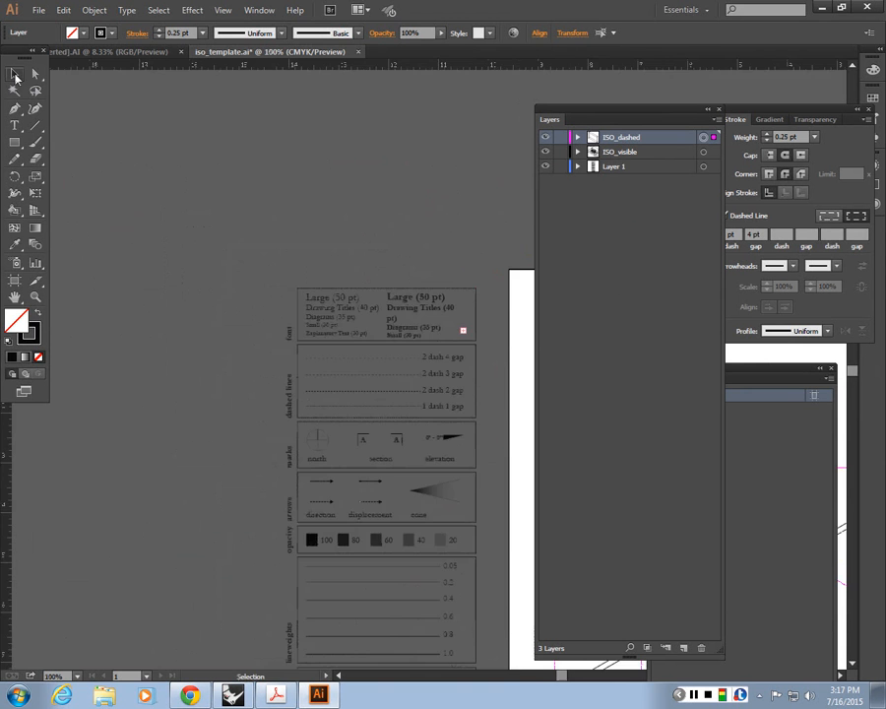
left_click_drag(277, 453, 116, 380)
mouse_move(492, 586)
left_mouse_down()
mouse_move(186, 367)
mouse_move(153, 318)
left_mouse_up()
key("ctrl+minus")
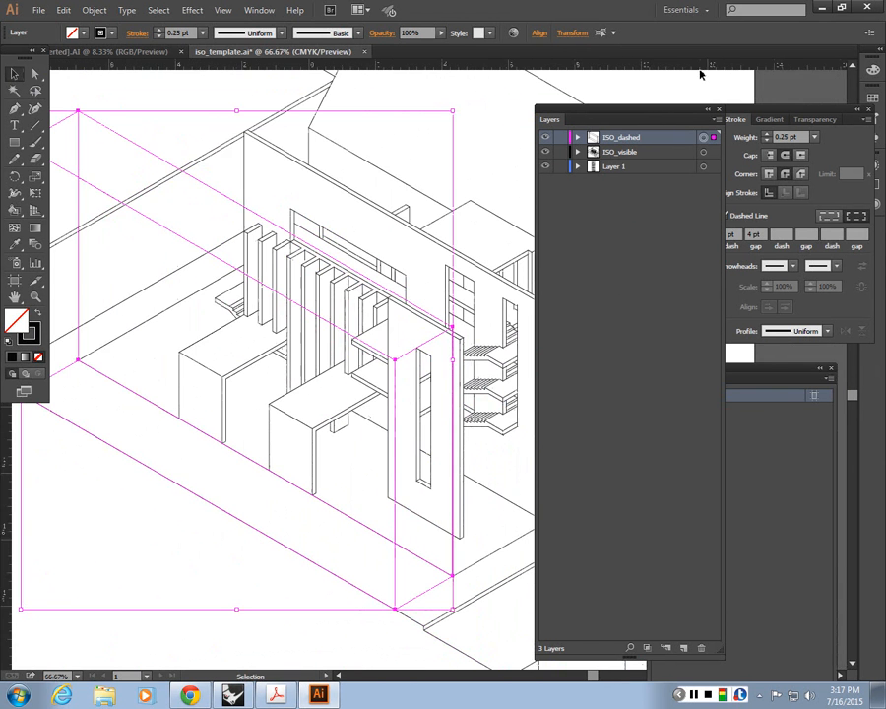
left_click_drag(690, 109, 742, 101)
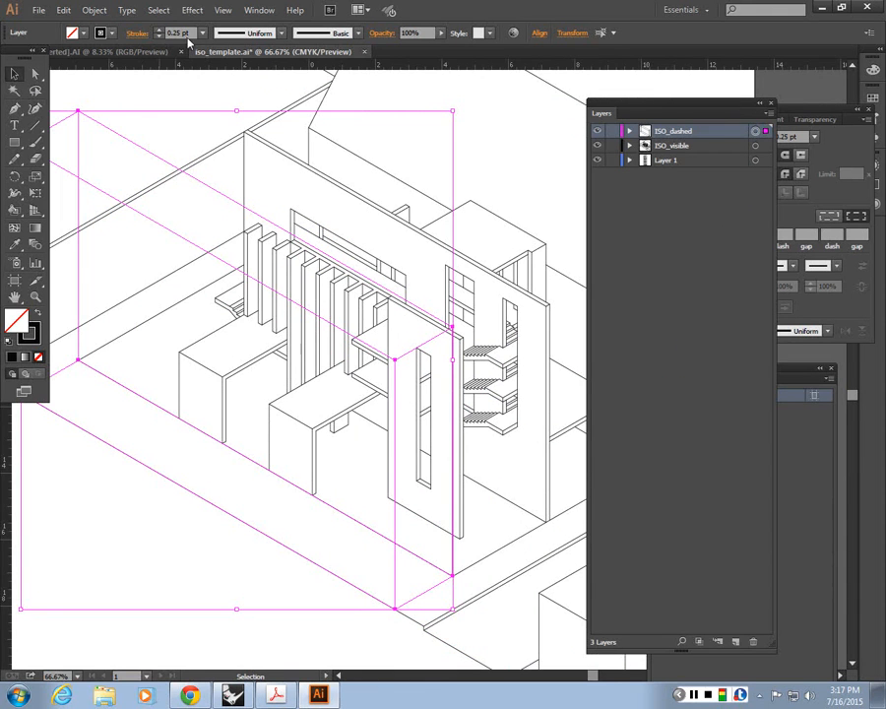
left_click_drag(189, 36, 103, 20)
type("1")
key("Return")
left_click_drag(647, 105, 581, 119)
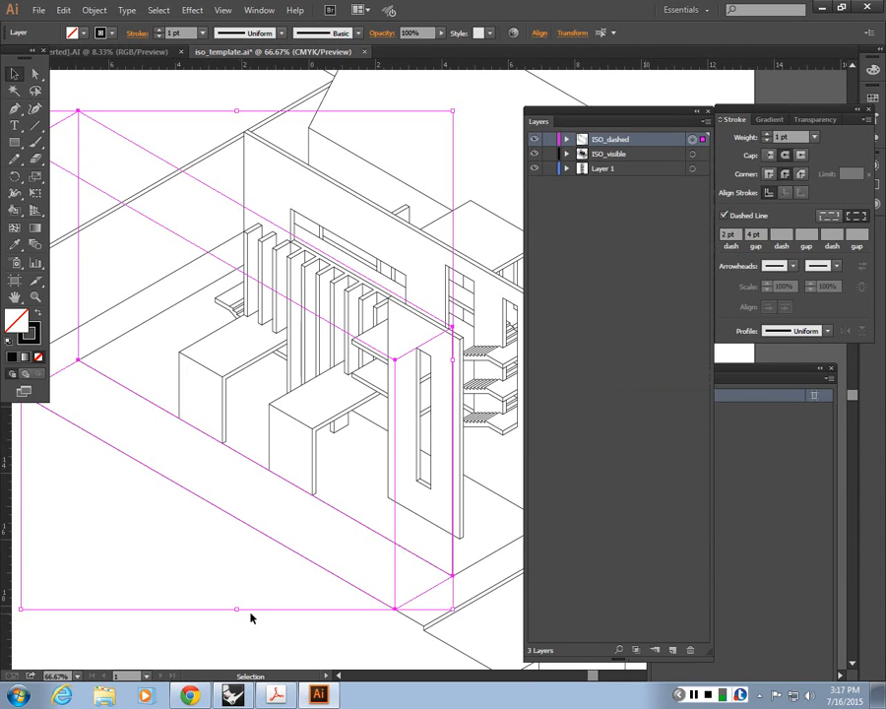
Step: Deselect the artwork, lock the ISO_dashed layer, and inspect the dashed outline against the rest of the drawing
left_click(279, 506)
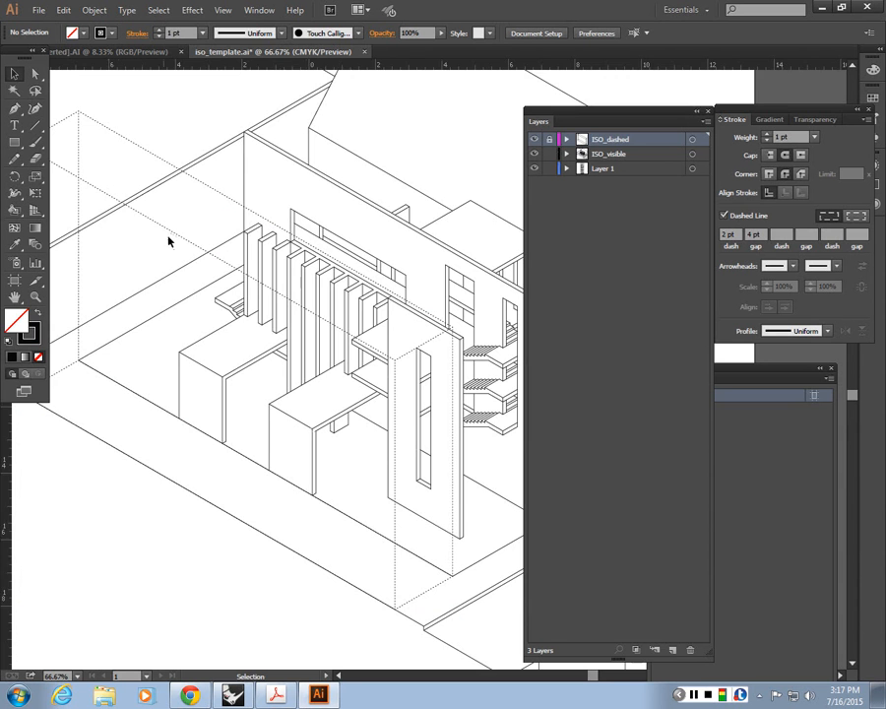
key("ctrl+minus")
key("ctrl+minus")
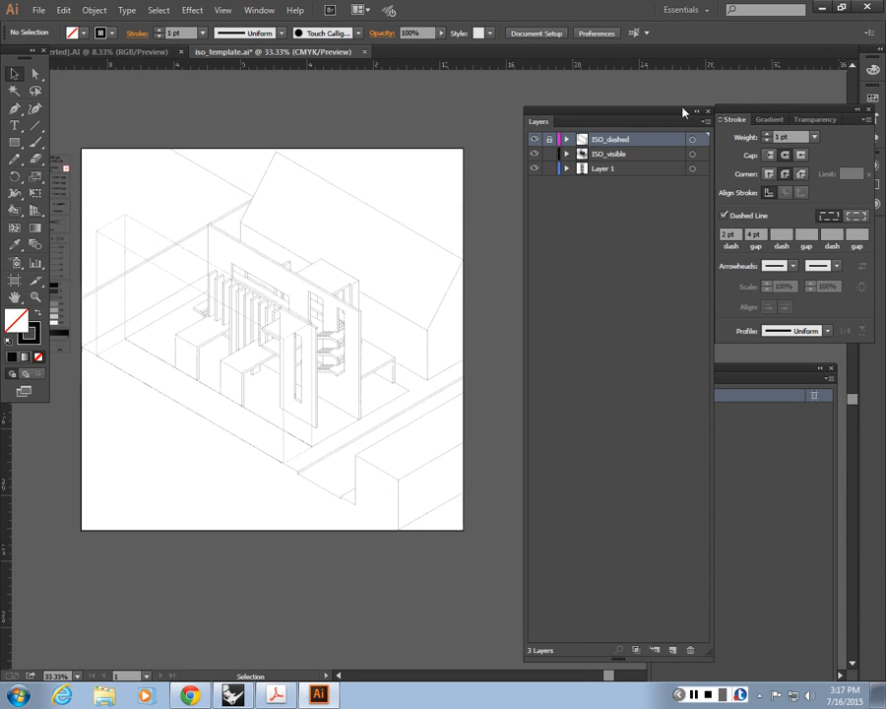
left_click(706, 111)
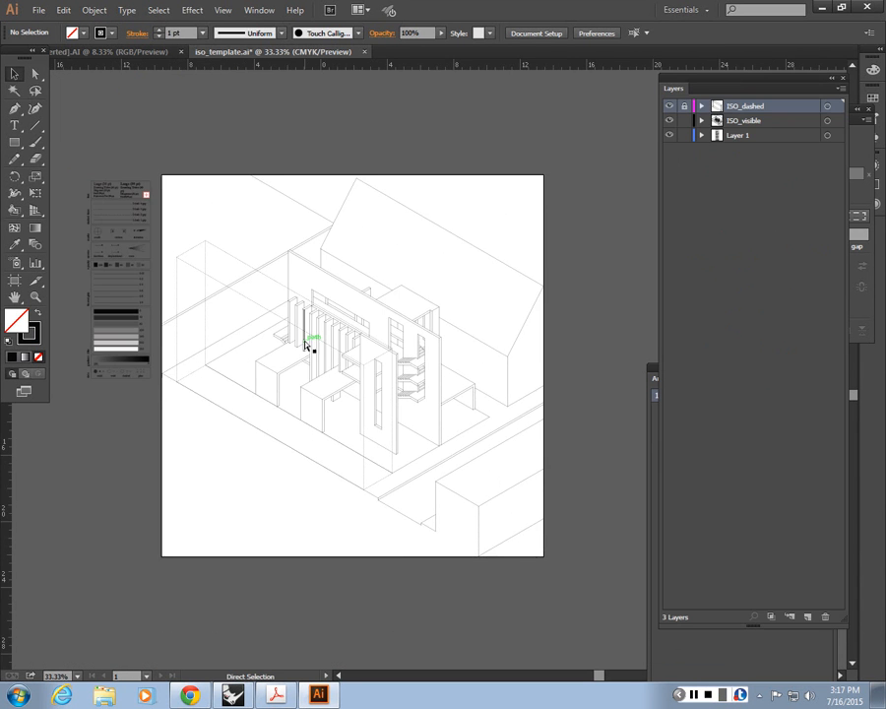
key("ctrl+plus")
key("ctrl+plus")
key("ctrl+plus")
left_click_drag(308, 329, 345, 370)
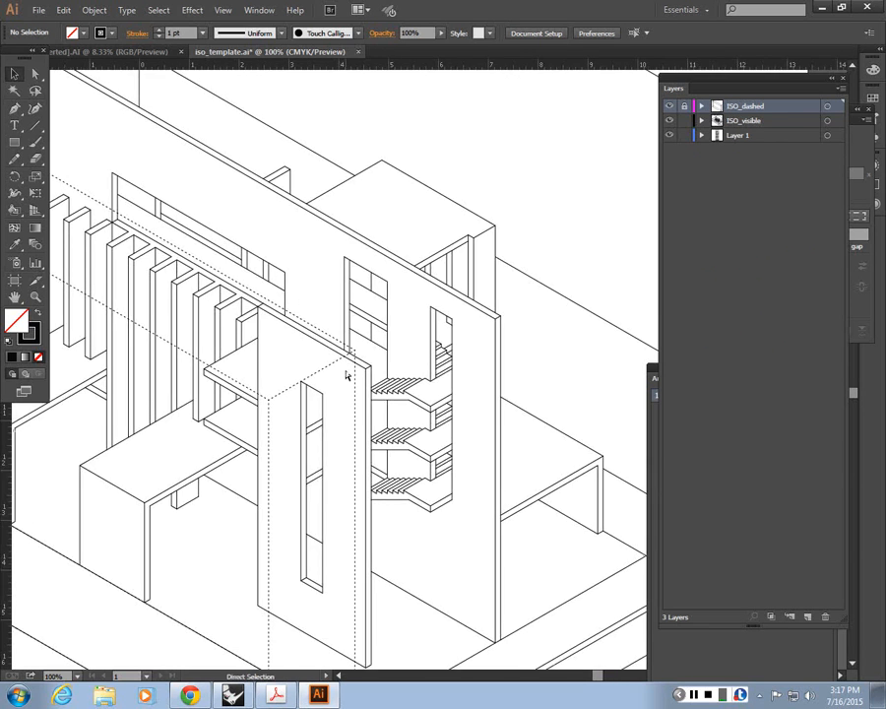
key("ctrl+plus")
key("ctrl+minus")
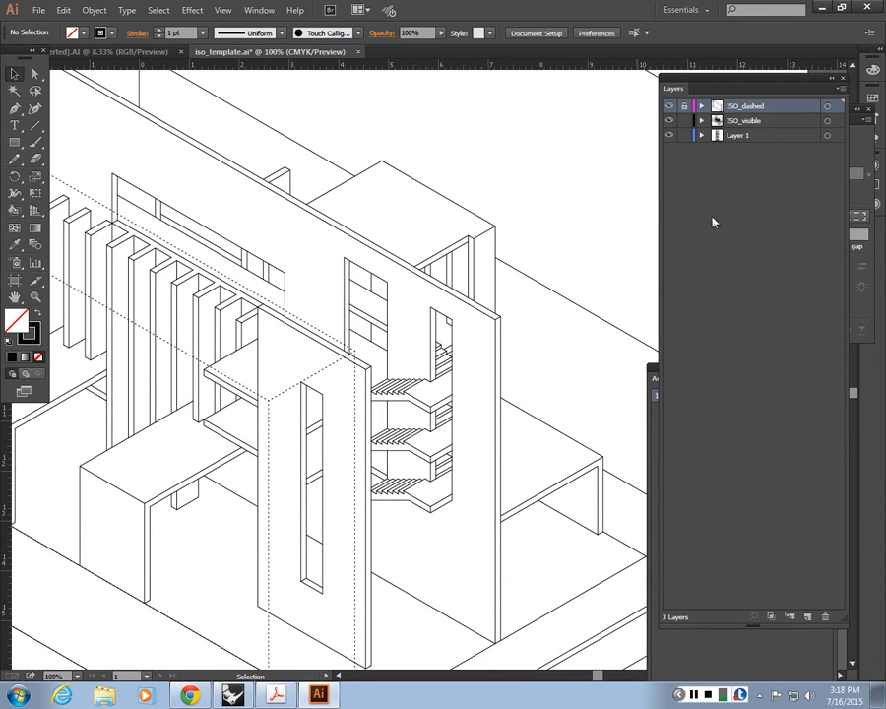
Step: Select all artwork on the ISO_visible layer, set its stroke weight to 0.5 pt, and deselect it
left_click(836, 121)
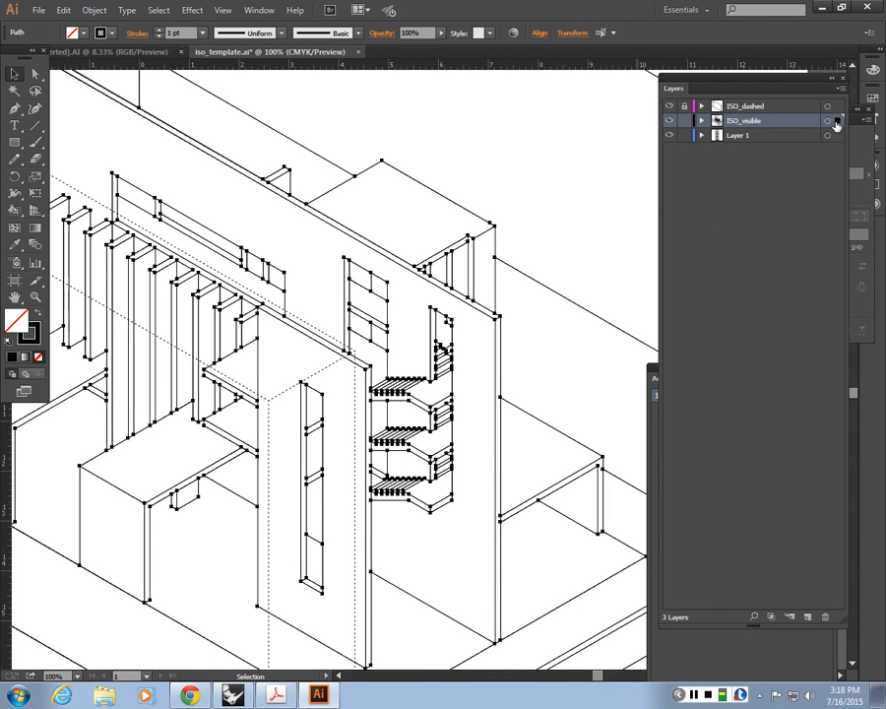
left_click(178, 33)
type(".5")
key("Return")
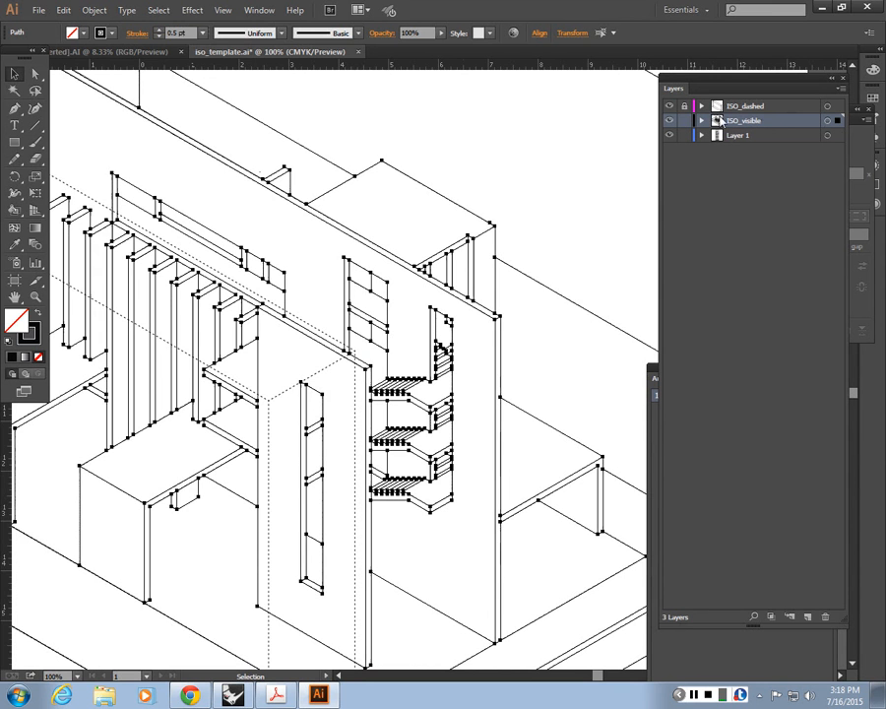
left_click(588, 170)
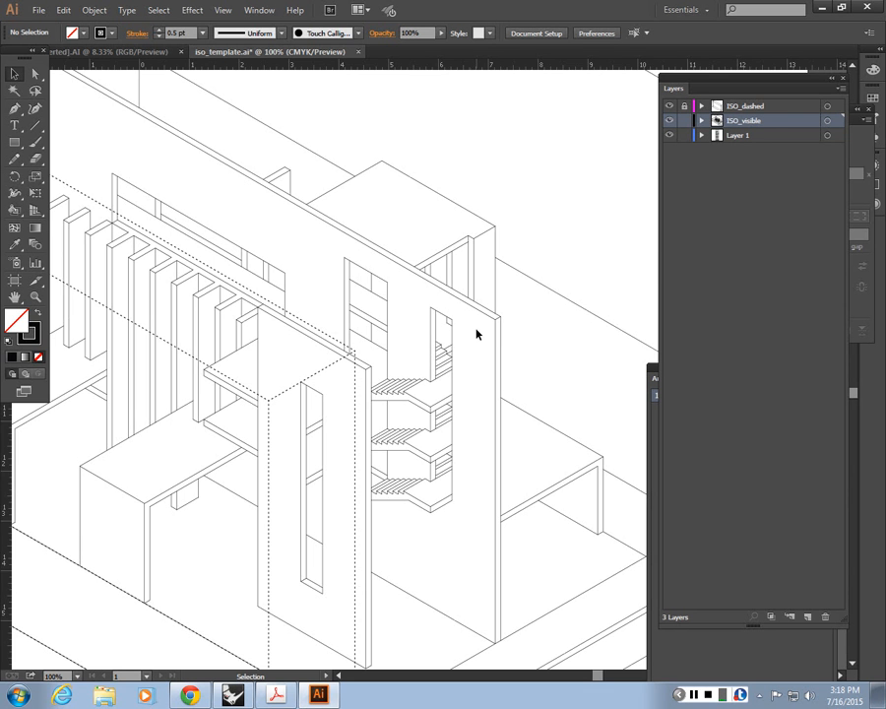
Step: Set the stroke weight of the long rear wall's outer vertical edge, beside the stair opening, to 2 pt
left_click_drag(475, 333, 406, 256)
left_click_drag(187, 123, 344, 198)
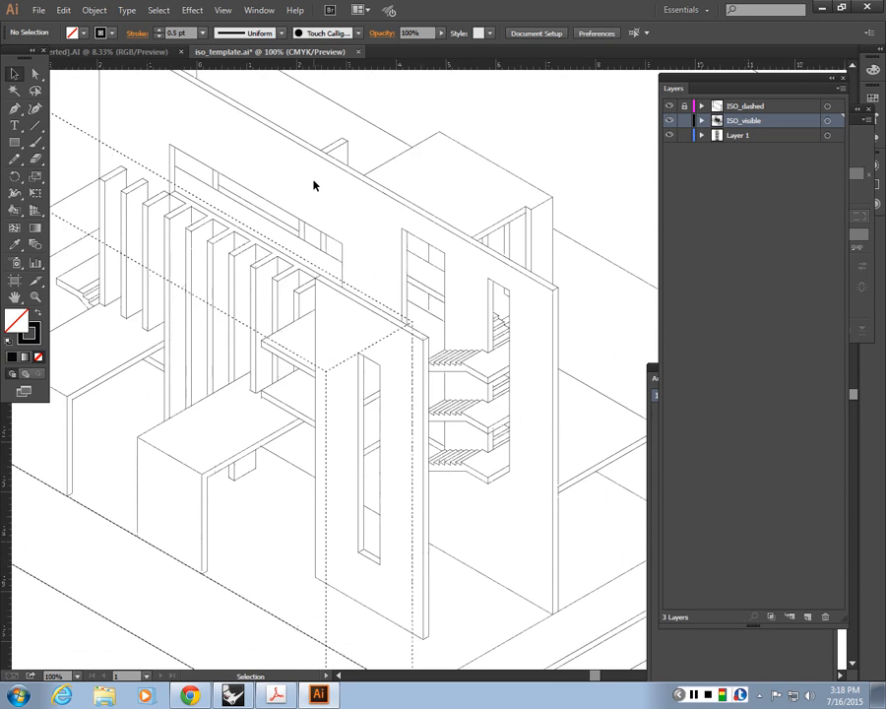
left_click_drag(151, 146, 176, 192)
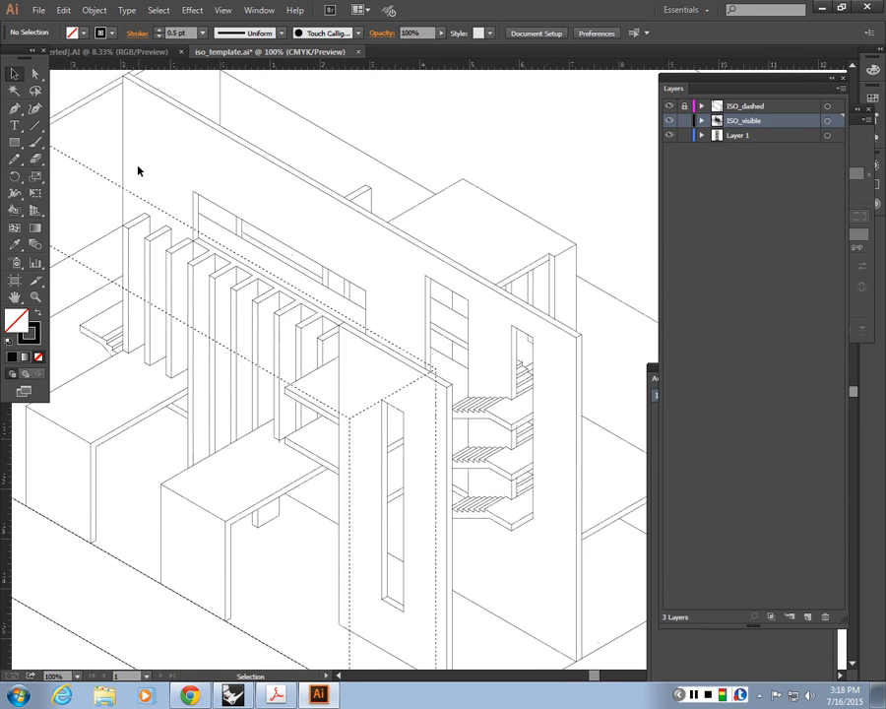
left_click_drag(582, 409, 552, 380)
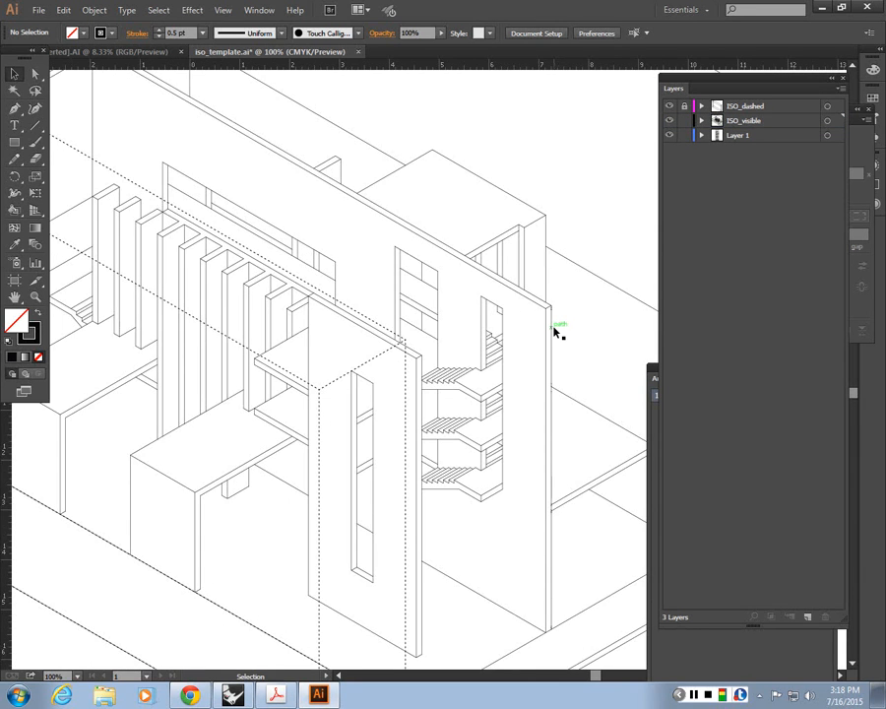
left_click(555, 331)
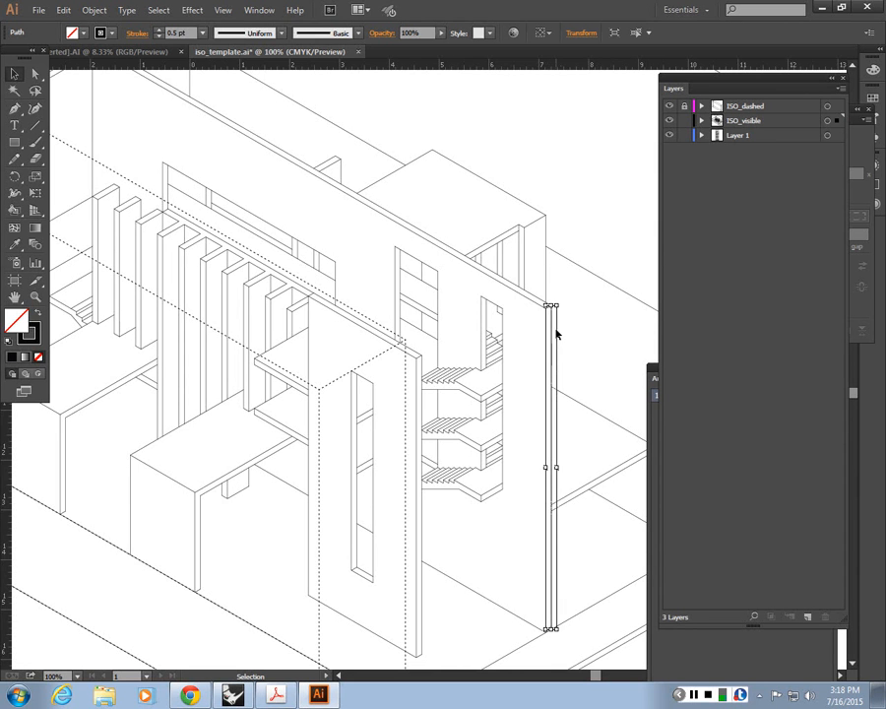
left_click(509, 282)
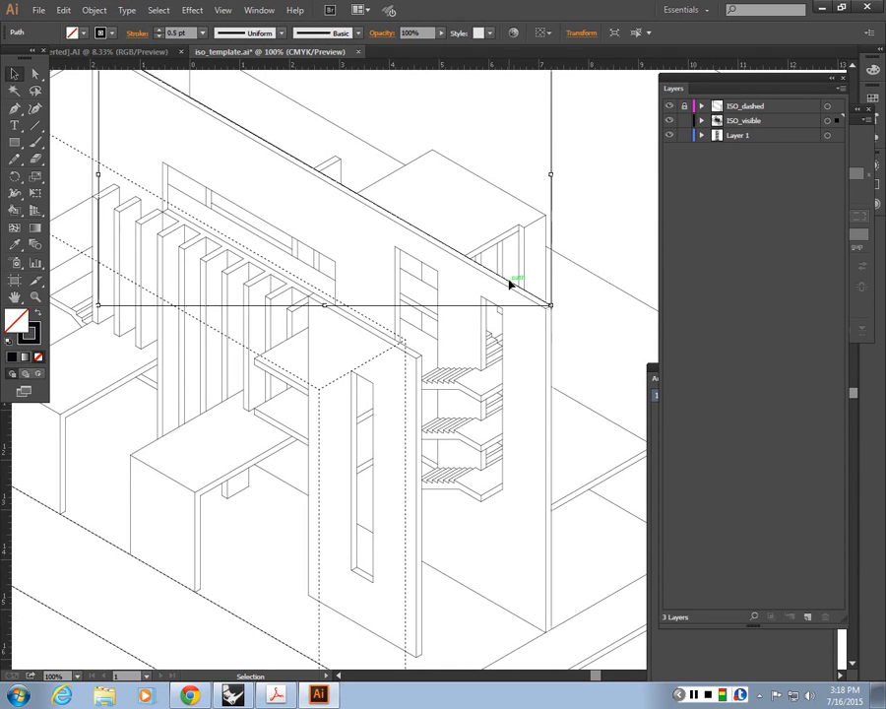
left_click(549, 350)
key("ctrl+equal")
key("ctrl+equal")
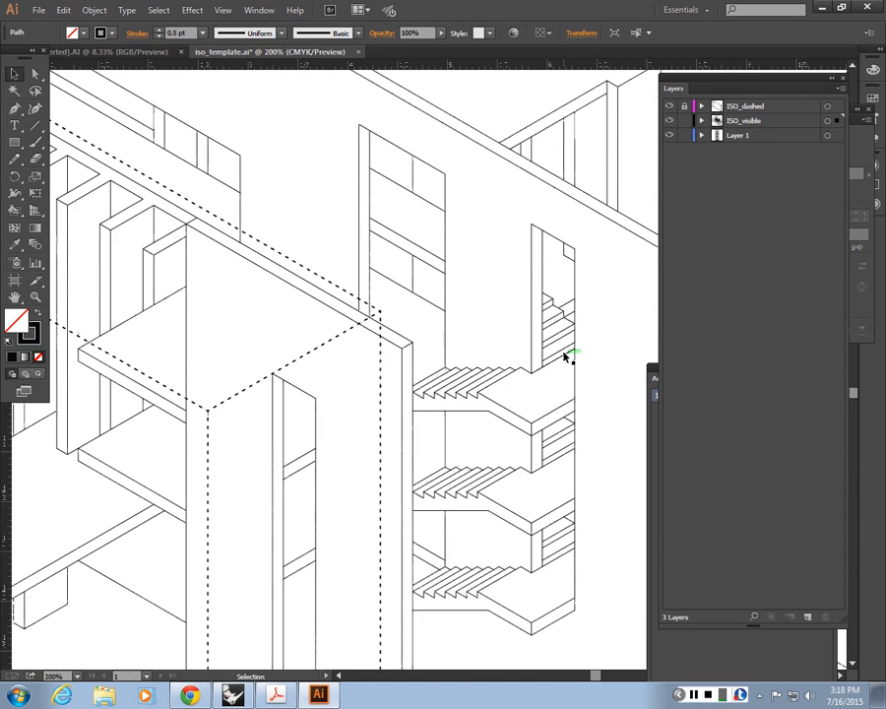
left_click_drag(565, 355, 357, 372)
key("ctrl+equal")
key("ctrl+equal")
left_click_drag(556, 200, 543, 293)
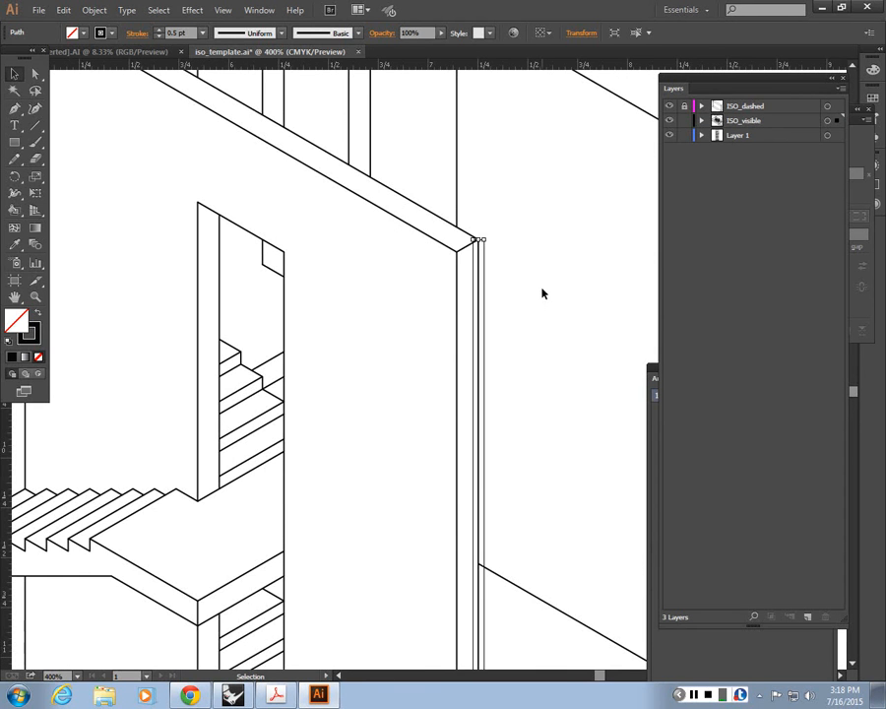
left_click(542, 291)
left_click(479, 269)
left_click_drag(191, 31, 163, 32)
type("2")
key("Return")
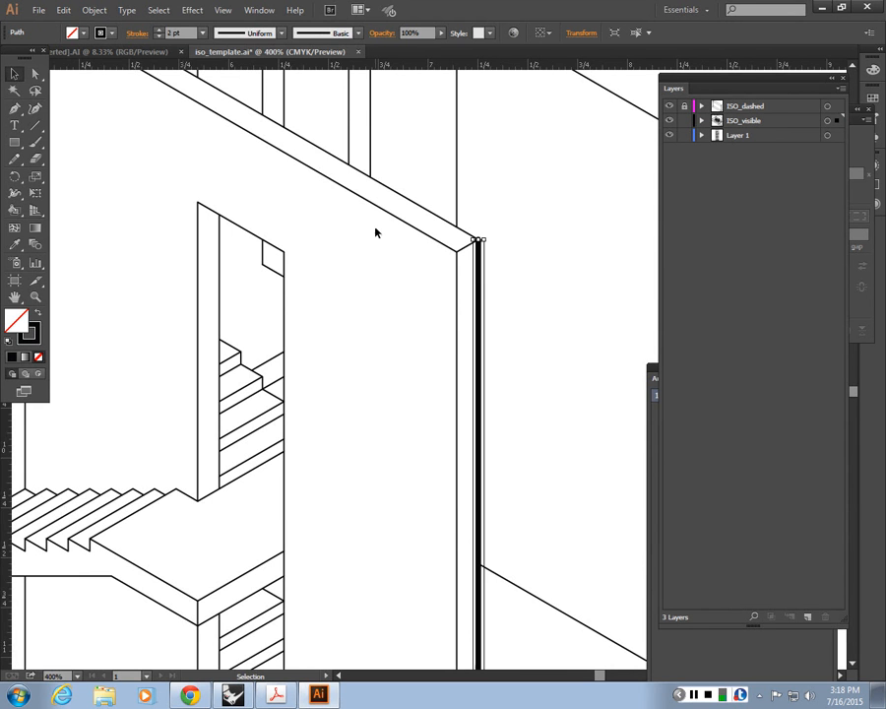
Step: Set the stroke weight of the long rear wall's outer sloping top edge to 2 pt and deselect it
left_click(561, 425)
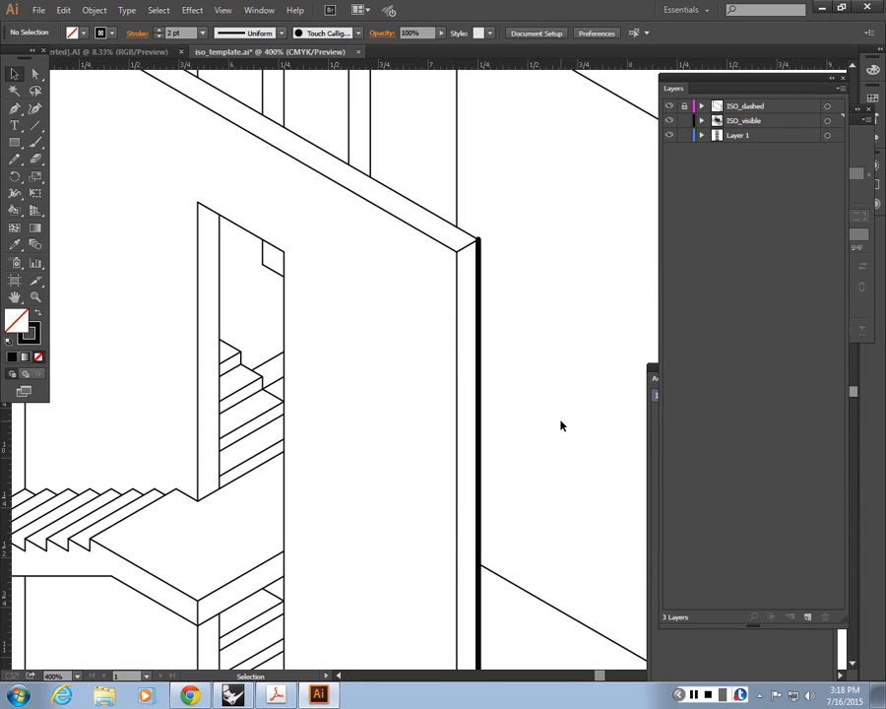
left_click(431, 223)
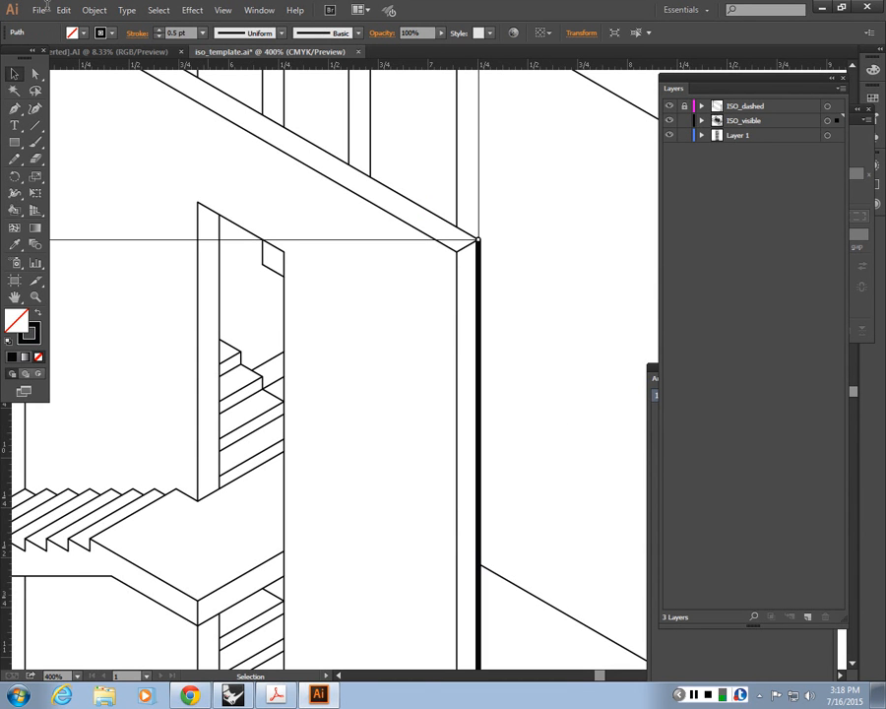
left_click_drag(184, 33, 81, 33)
type("2")
key("Return")
left_click(592, 426)
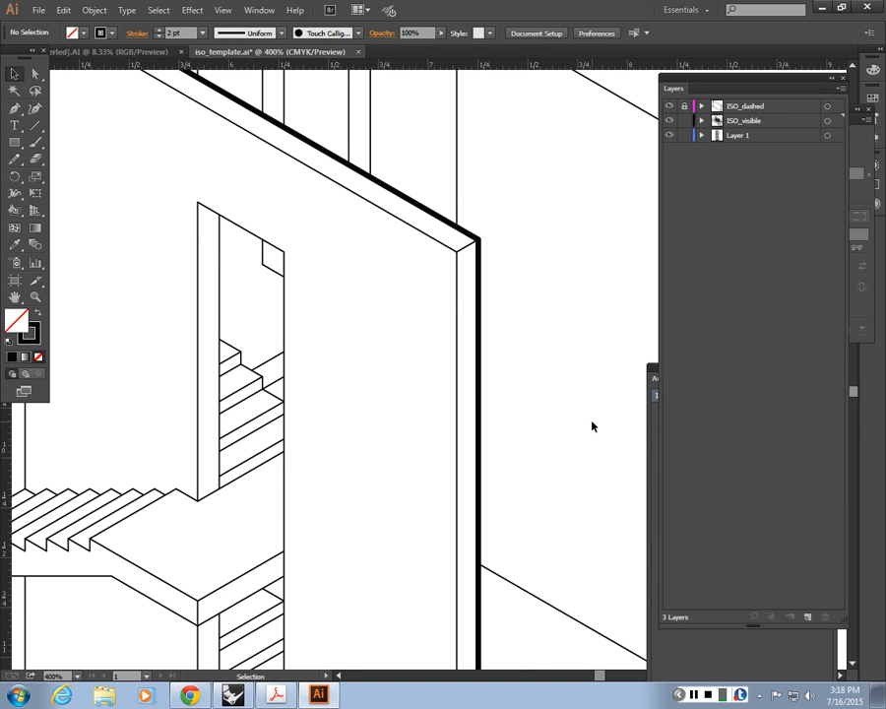
Step: Copy the top edge's 2 pt stroke with the Eyedropper onto the rear wall's short end edge and far vertical edge
key("ctrl+minus")
key("ctrl+minus")
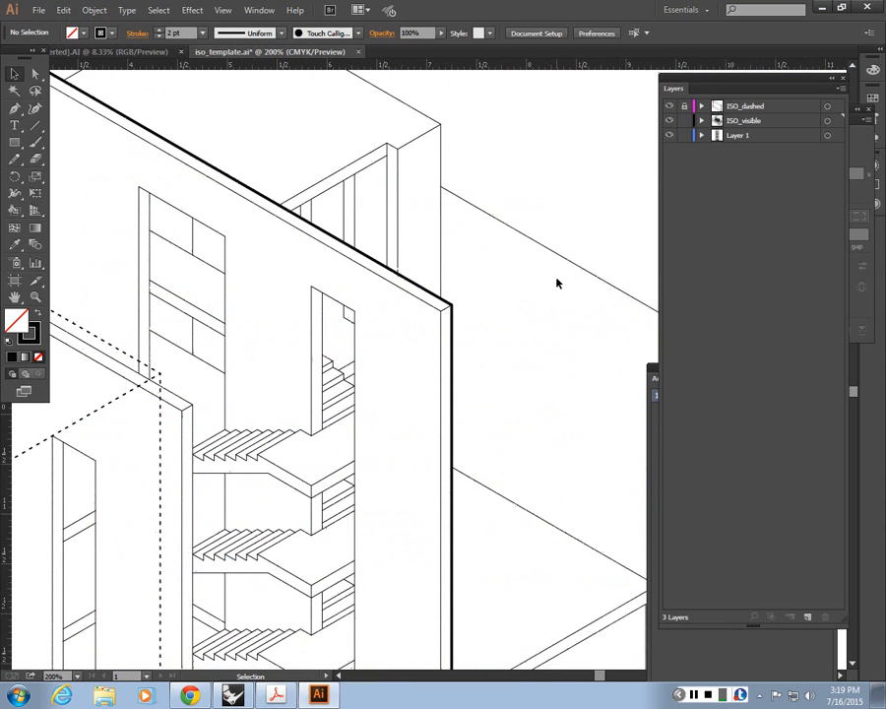
key("ctrl+minus")
key("ctrl+minus")
key("ctrl+minus")
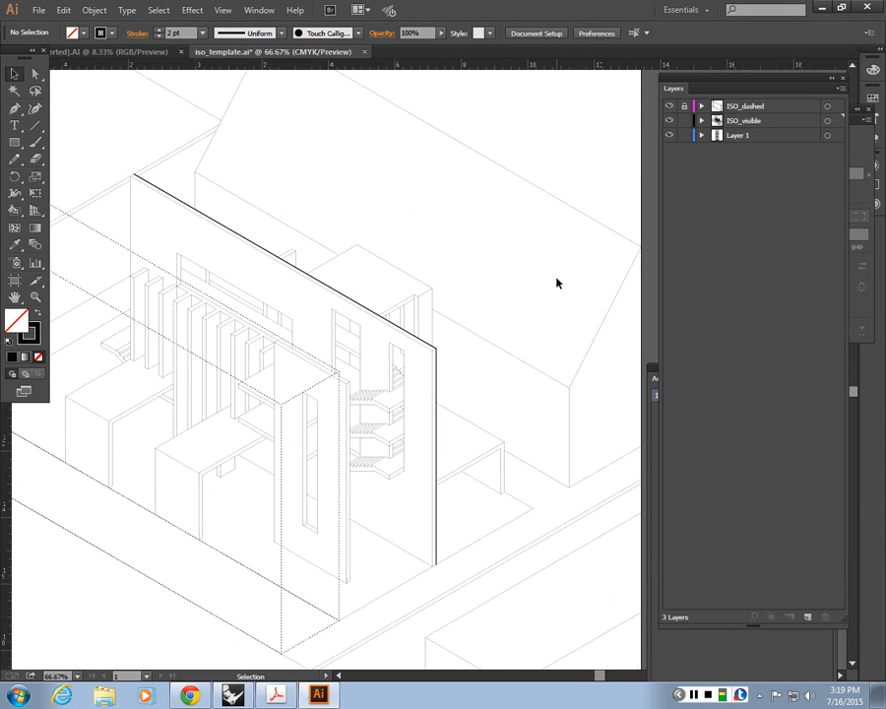
left_click_drag(148, 171, 271, 230)
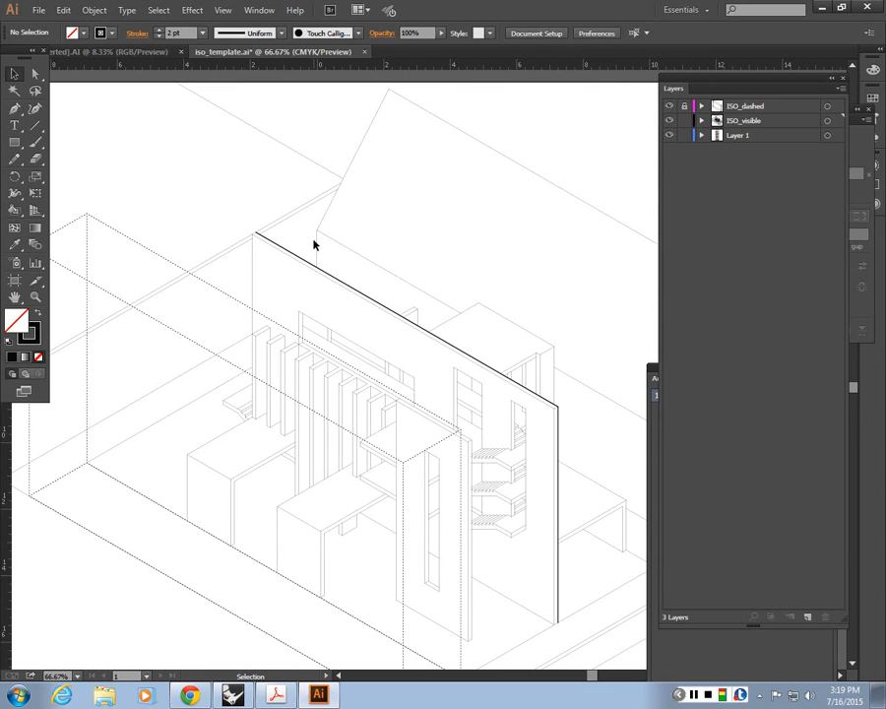
left_click_drag(247, 271, 314, 305)
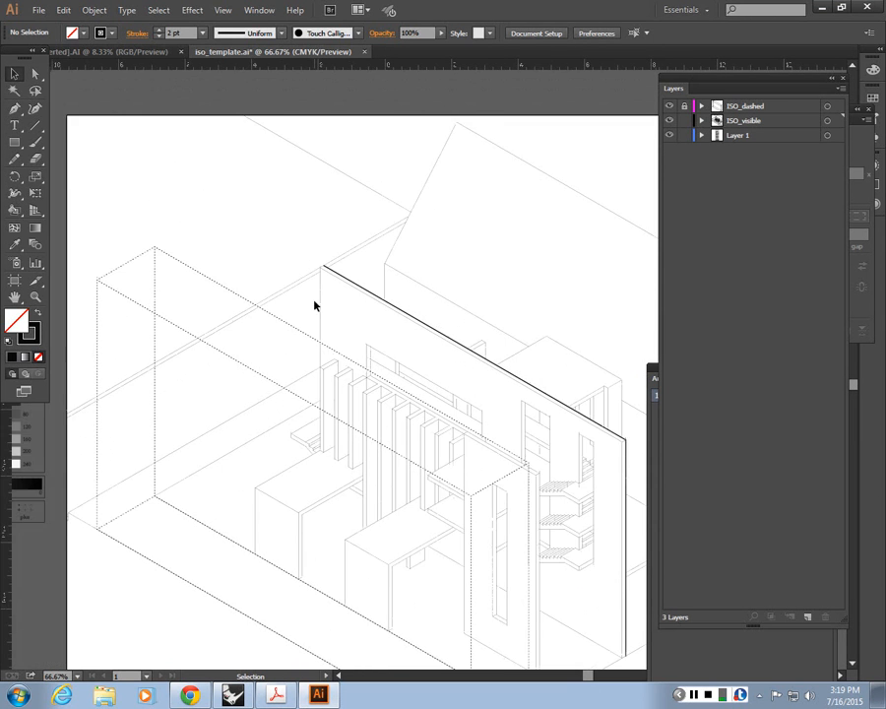
key("ctrl+plus")
key("ctrl+plus")
left_click_drag(219, 147, 337, 274)
key("ctrl+plus")
key("ctrl+plus")
key("ctrl+plus")
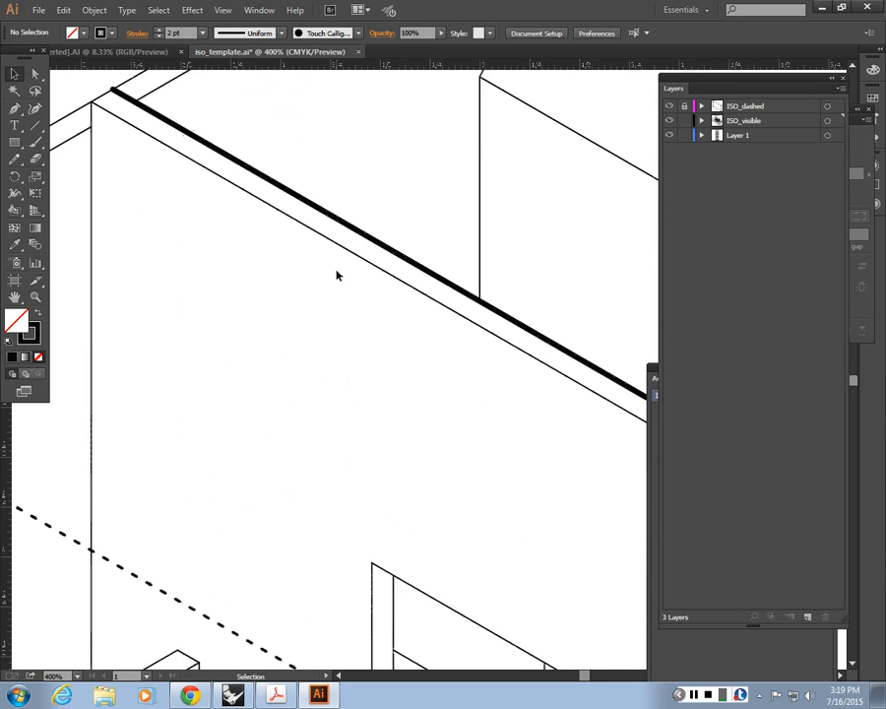
left_click_drag(102, 88, 177, 115)
left_click(174, 118)
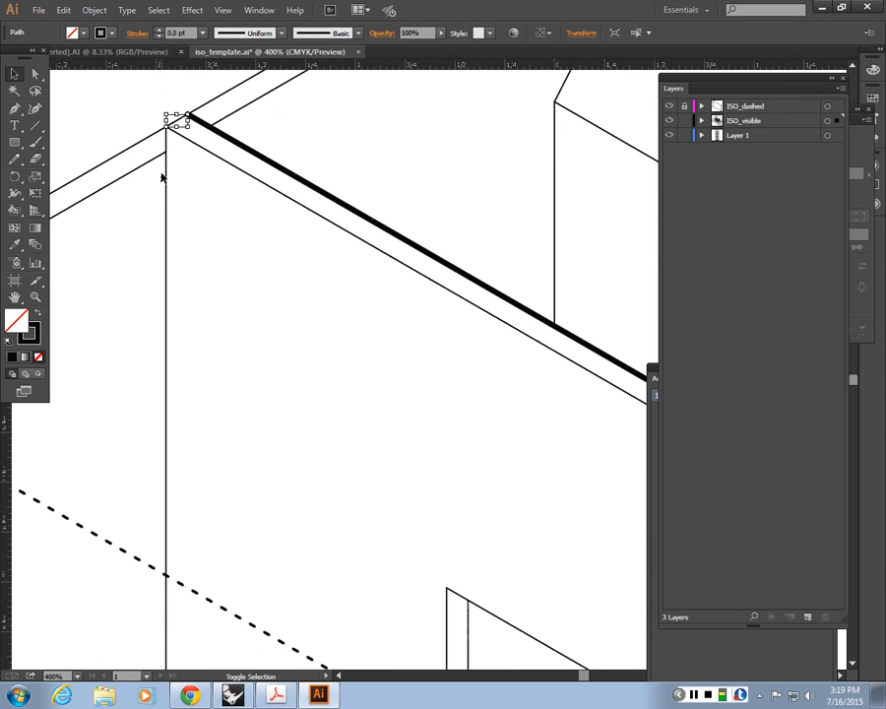
left_click(165, 177)
key("i")
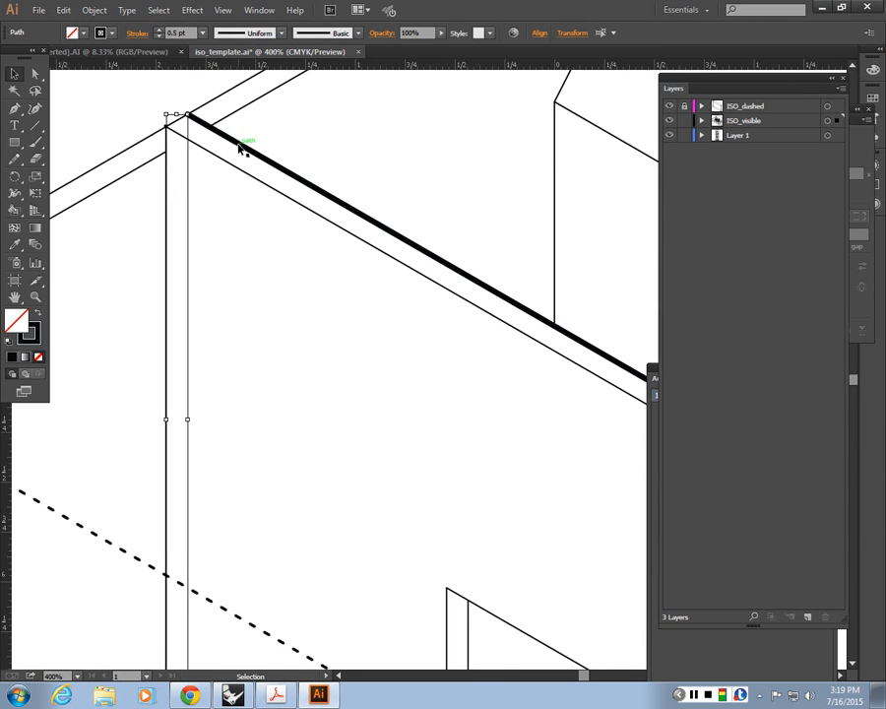
left_click(245, 145)
left_click(13, 77)
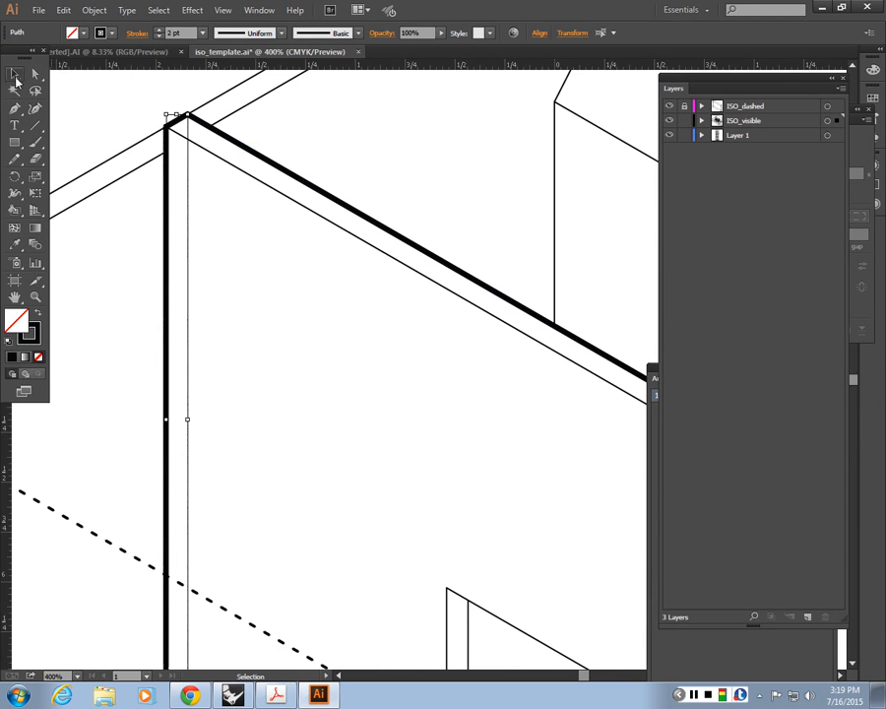
left_click(122, 235)
Step: Copy the rear wall's 2 pt stroke with the Eyedropper onto the sloping top and outer vertical edges of the low block behind it
key("ctrl+minus")
key("ctrl+minus")
key("ctrl+minus")
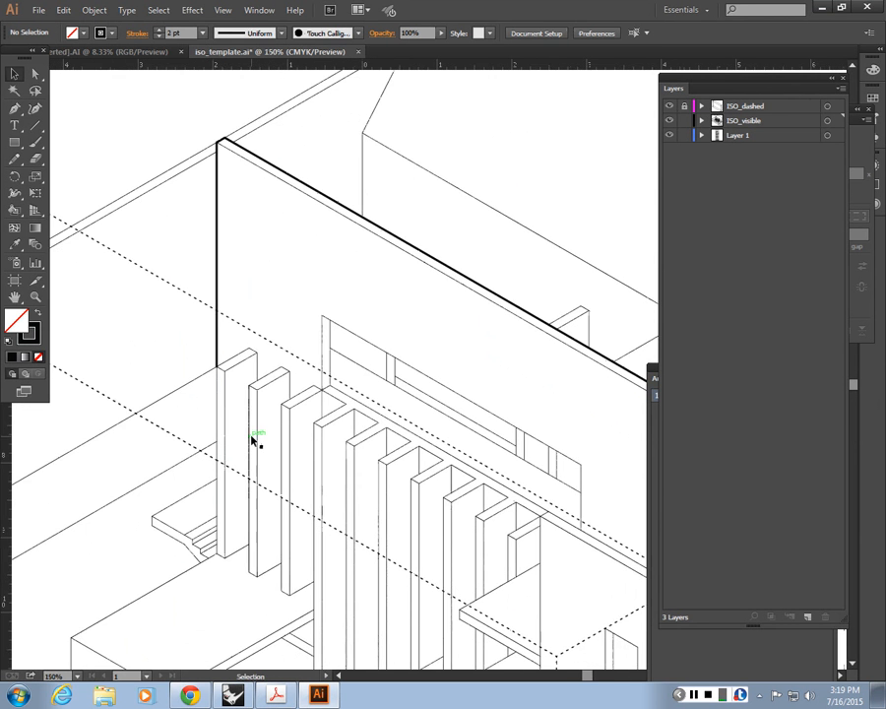
key("ctrl+minus")
key("ctrl+minus")
key("ctrl+minus")
left_click_drag(426, 507, 234, 463)
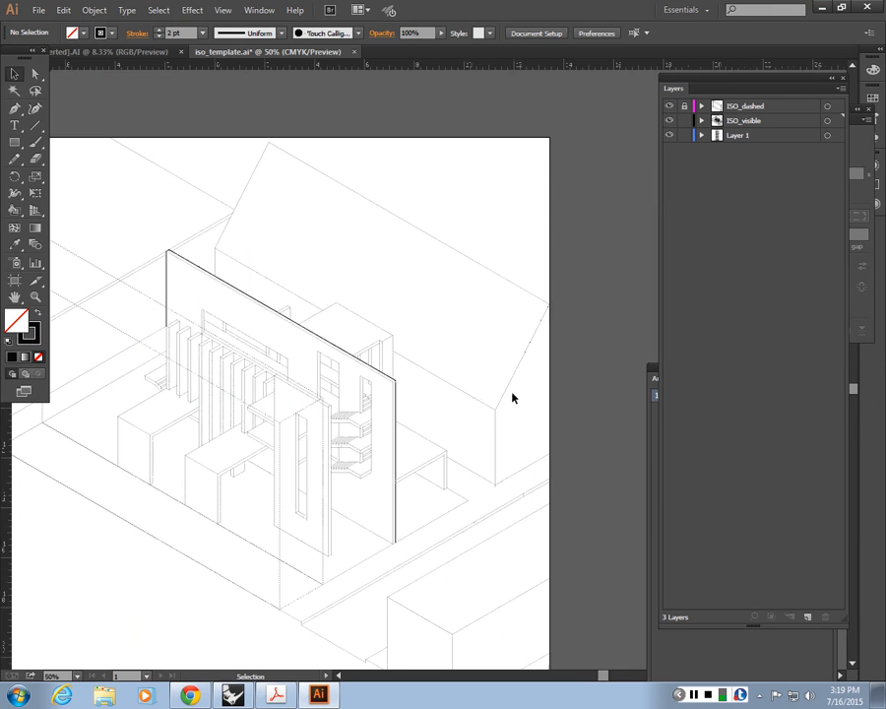
key("ctrl+plus")
key("ctrl+plus")
key("ctrl+plus")
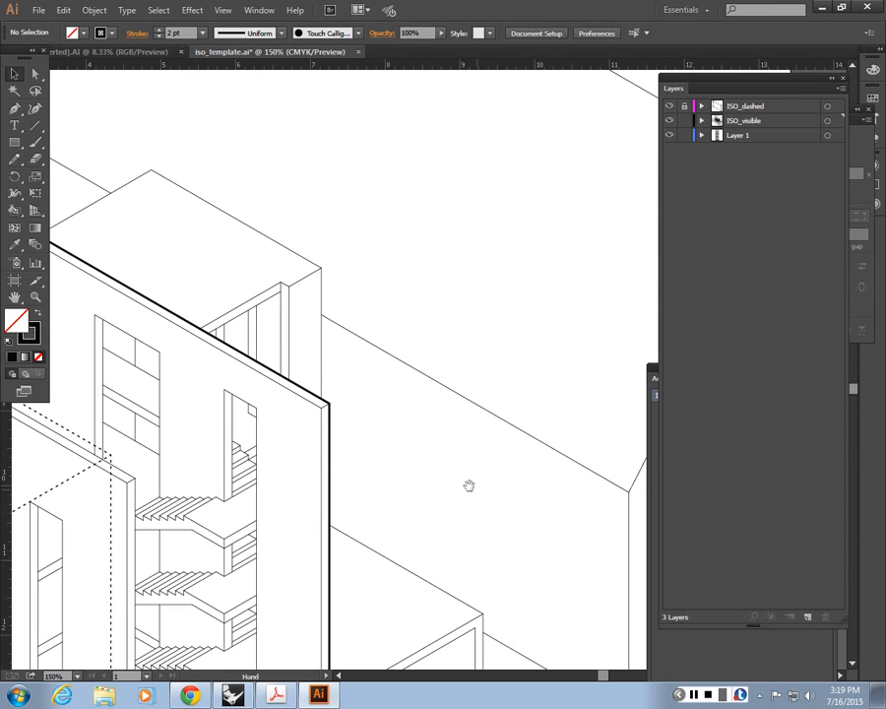
left_click_drag(469, 486, 425, 308)
key("ctrl+plus")
key("ctrl+plus")
left_click_drag(163, 277, 201, 111)
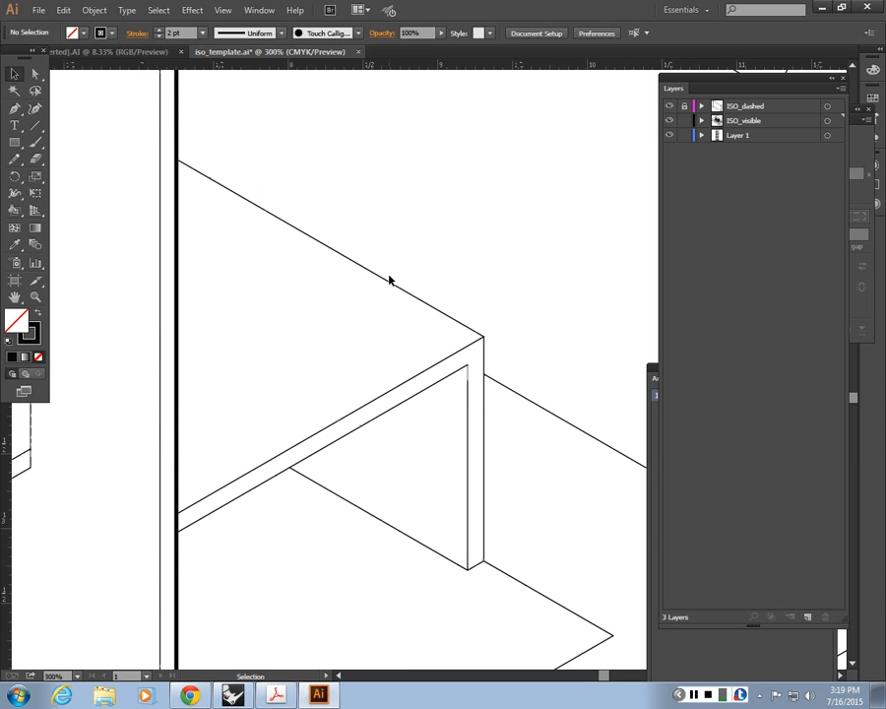
left_click(385, 280)
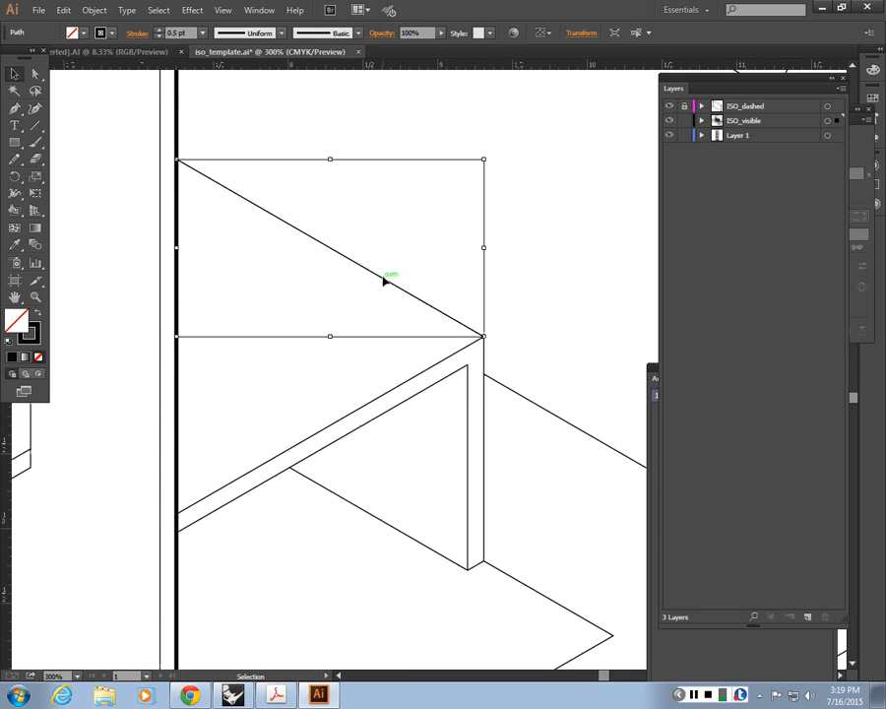
left_click(485, 402, "shift")
key("i")
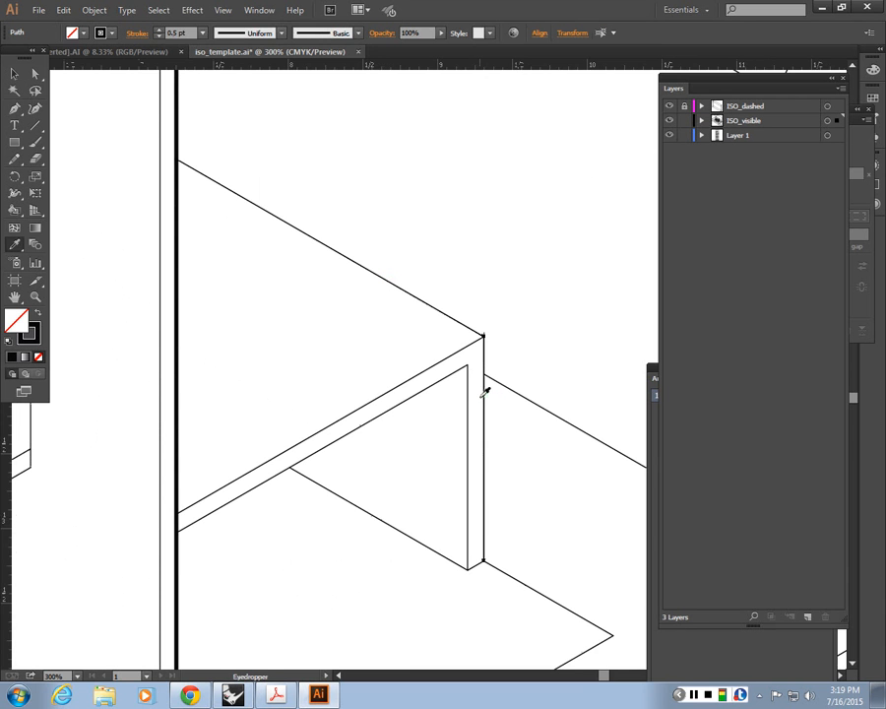
left_click(177, 385)
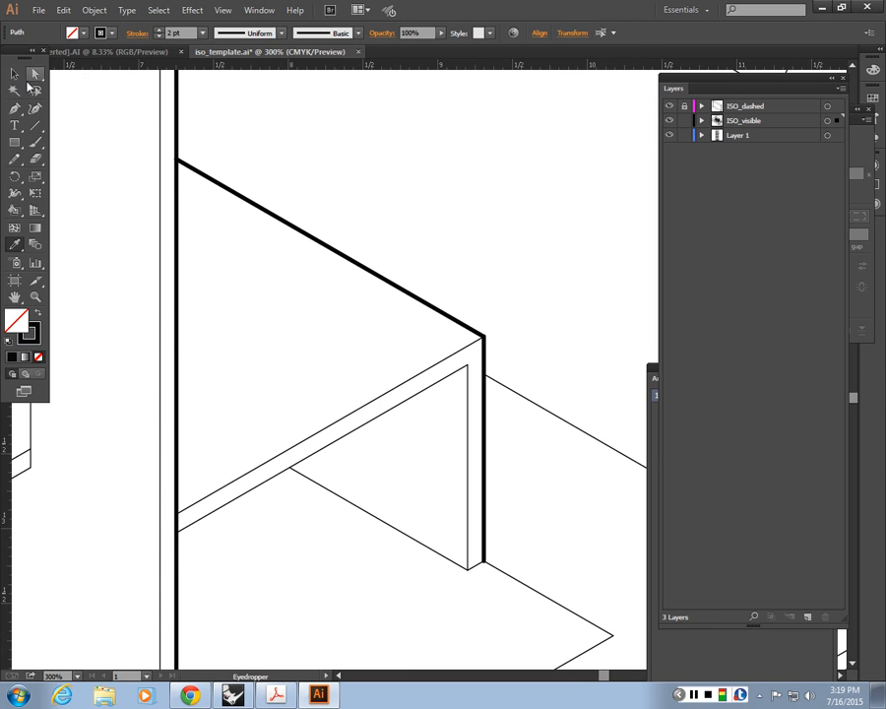
left_click(14, 72)
left_click(524, 307)
Step: Reselect the low block's two profile edges to check their stroke weight, then deselect them and view the wider drawing
left_click(471, 329)
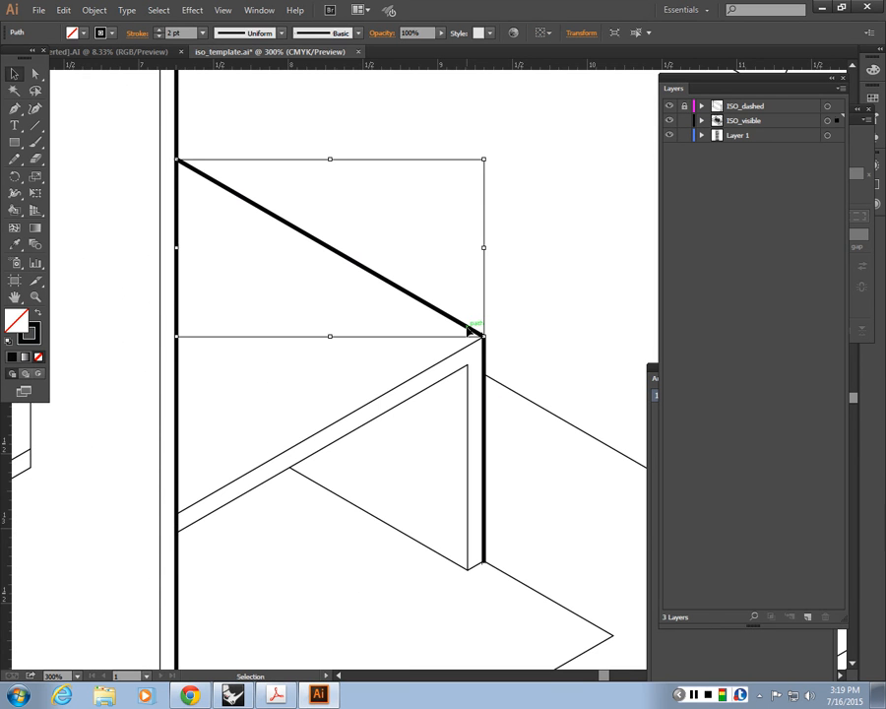
left_click(484, 391, "shift")
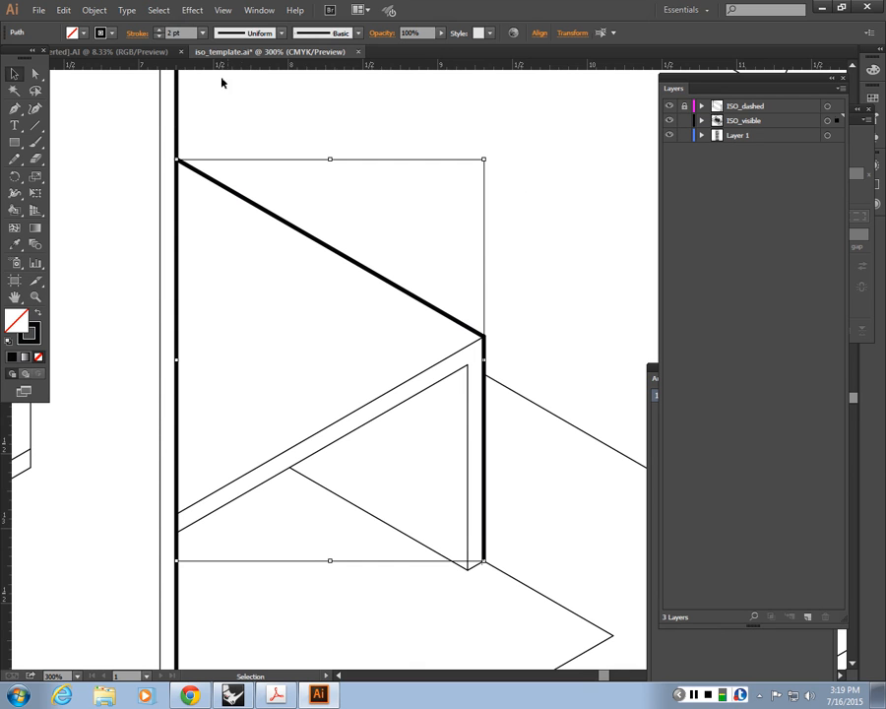
left_click(180, 32)
left_click(539, 276)
key("ctrl+minus")
key("ctrl+minus")
key("ctrl+minus")
key("ctrl+minus")
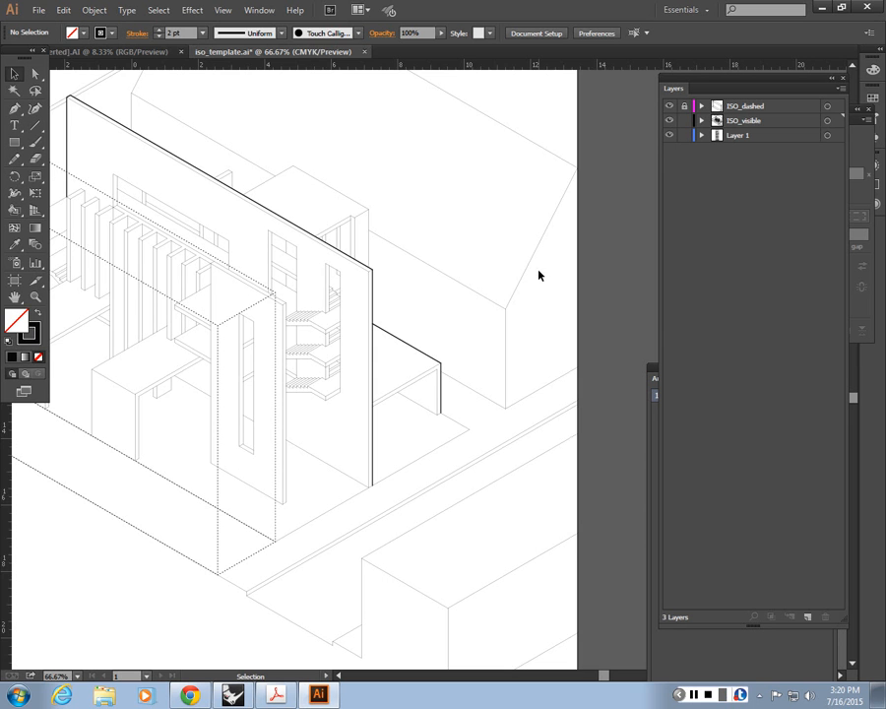
Step: Examine the heavy profile lines at the rear wall's far upper corner, where the thin boundary lines meet it
key("space")
left_click_drag(168, 205, 304, 274)
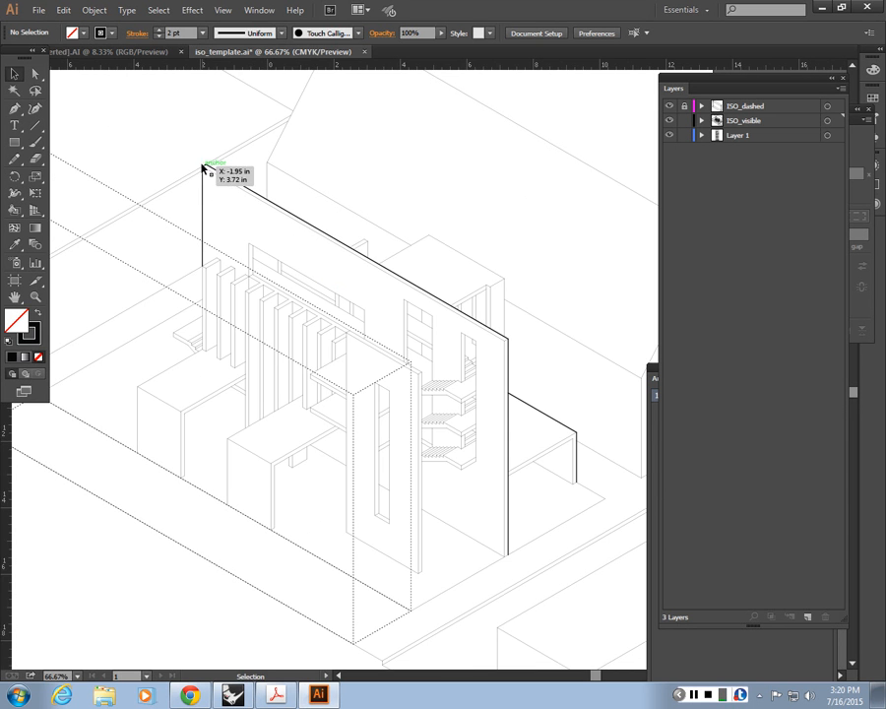
key("space")
left_click_drag(202, 171, 341, 286)
key("a")
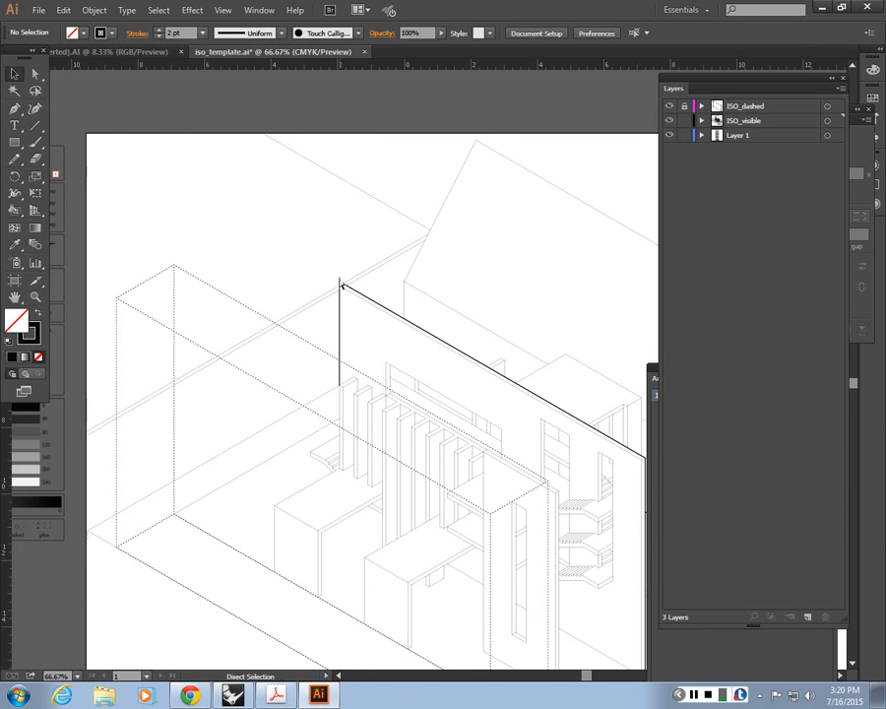
key("ctrl+equal")
key("ctrl+equal")
key("ctrl+equal")
key("space")
left_click_drag(194, 224, 471, 458)
key("ctrl+equal")
key("ctrl+equal")
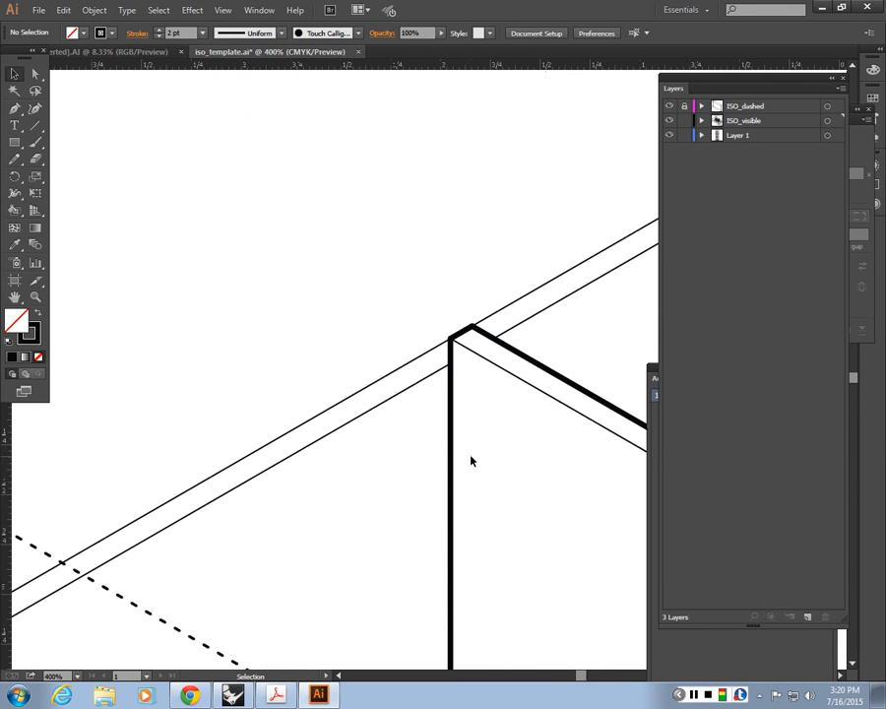
key("ctrl+minus")
key("ctrl+minus")
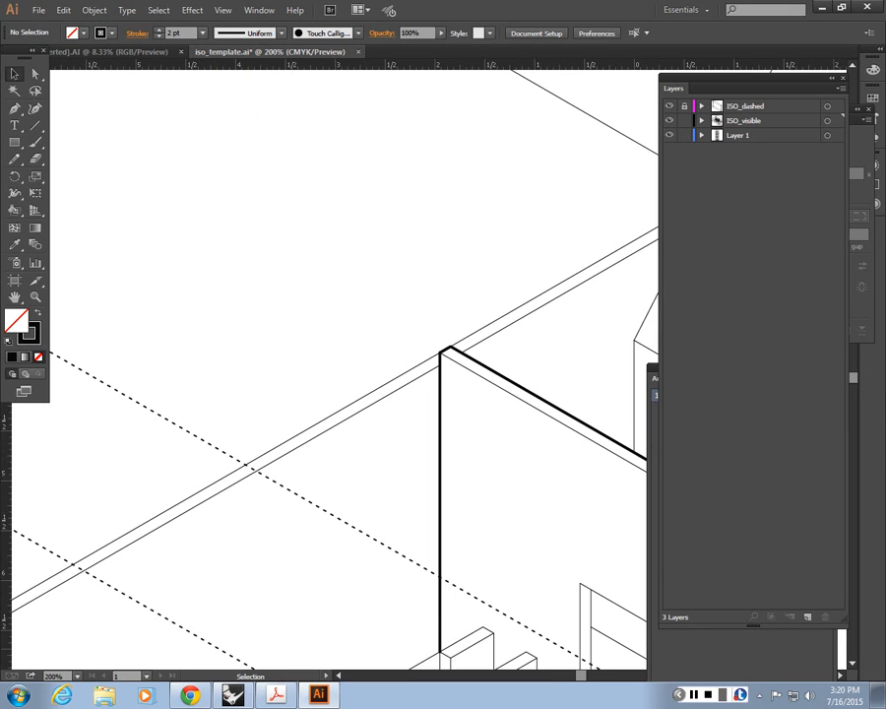
Step: Open ISO_ref.pdf from the desktop in Acrobat, fit whole pages to the window, and go to page 5
left_click(818, 8)
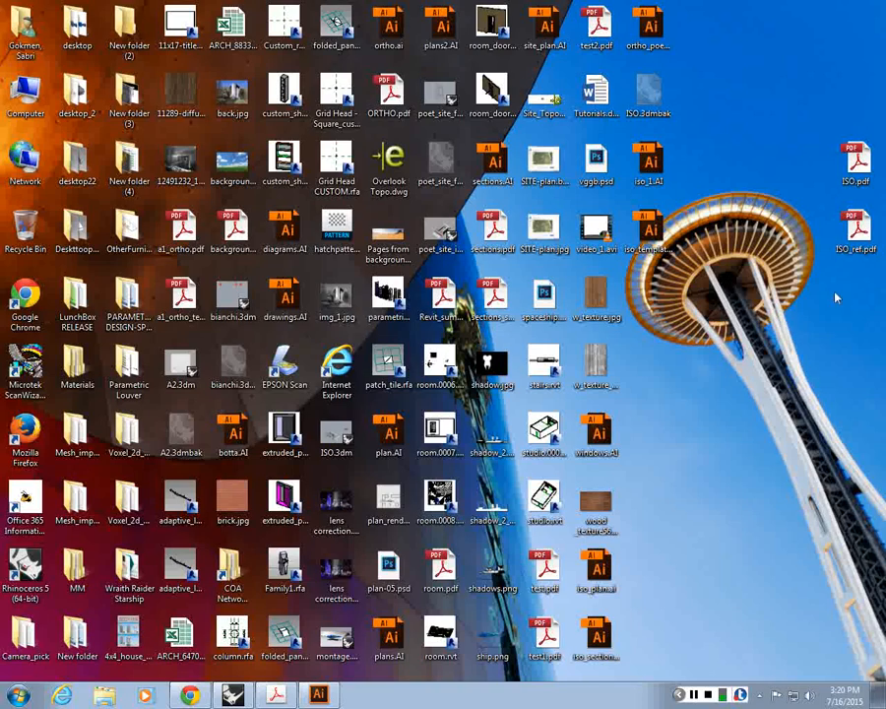
double_click(849, 235)
scroll(650, 206, "down", 4)
right_click(648, 207)
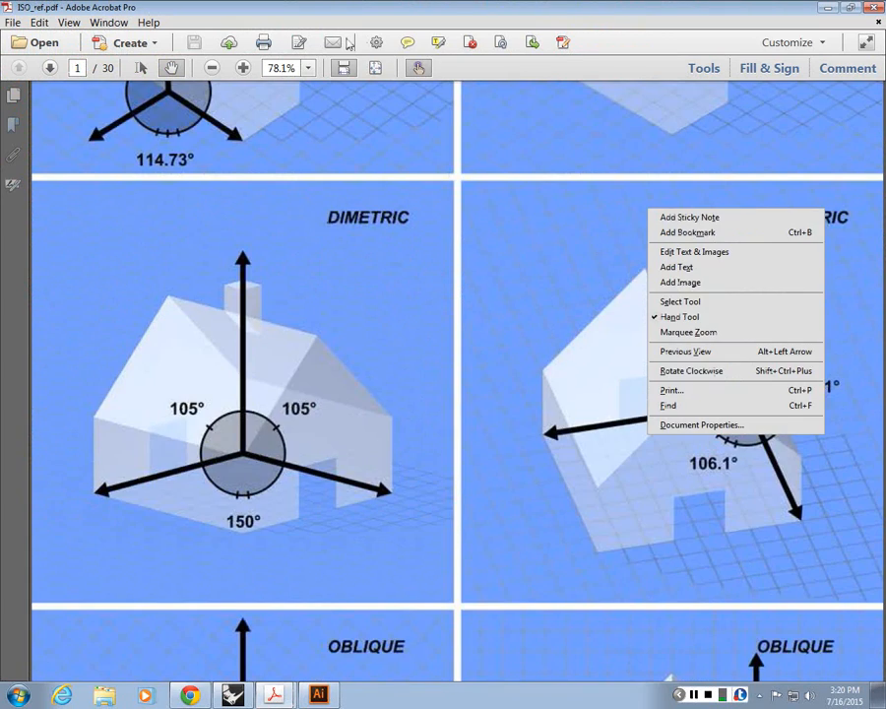
left_click(375, 68)
left_click(50, 71)
left_click(50, 71)
left_click(51, 71)
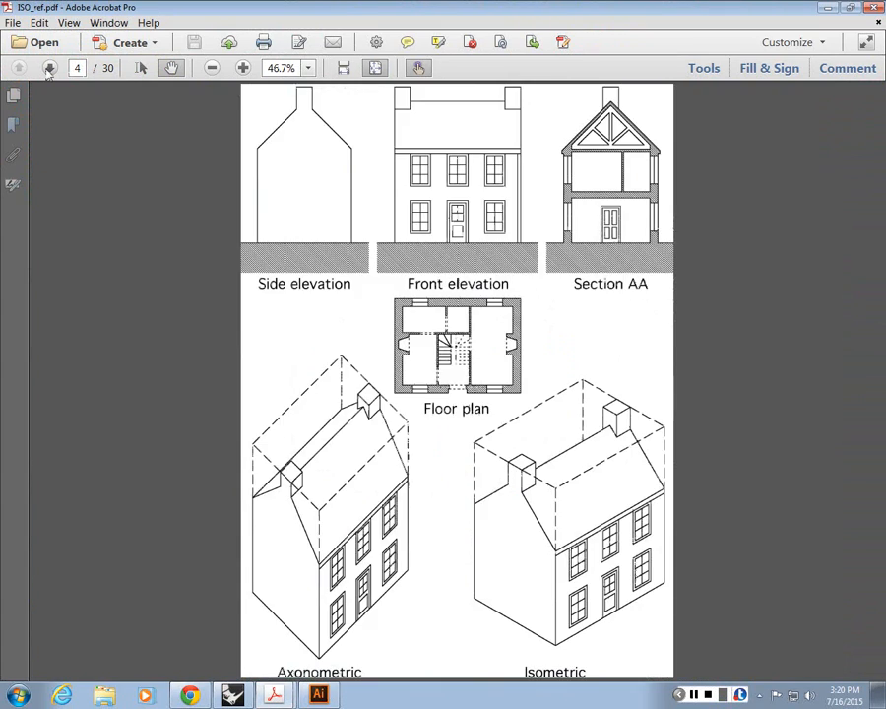
left_click(50, 71)
left_click(51, 71)
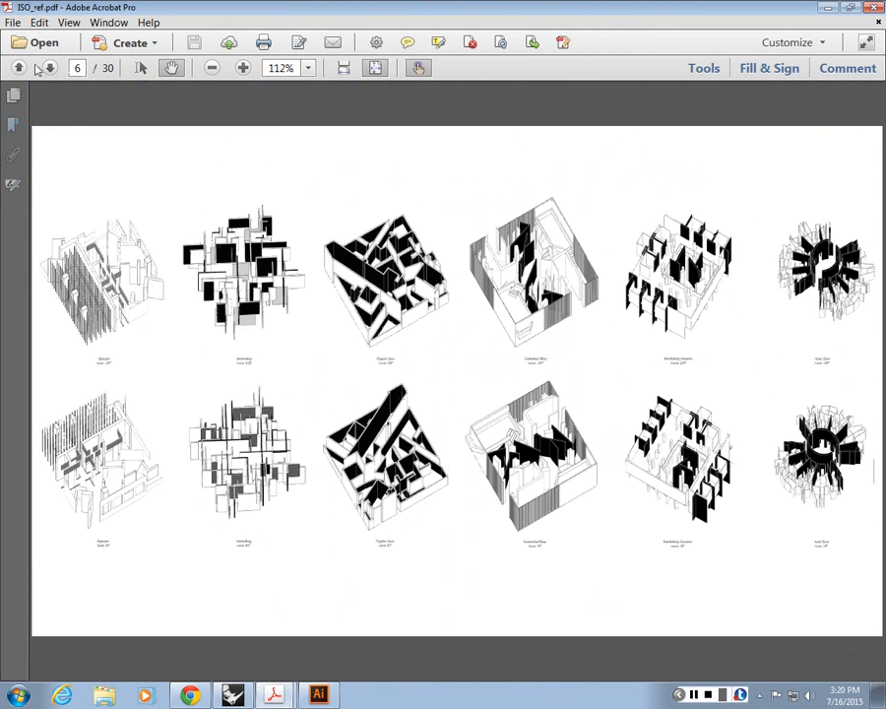
left_click(17, 67)
Step: Examine the profile, interior and dashed line weights in the "Division by Mass" axonometric drawing at close range and as a whole
scroll(448, 239, "up", 6, "ctrl")
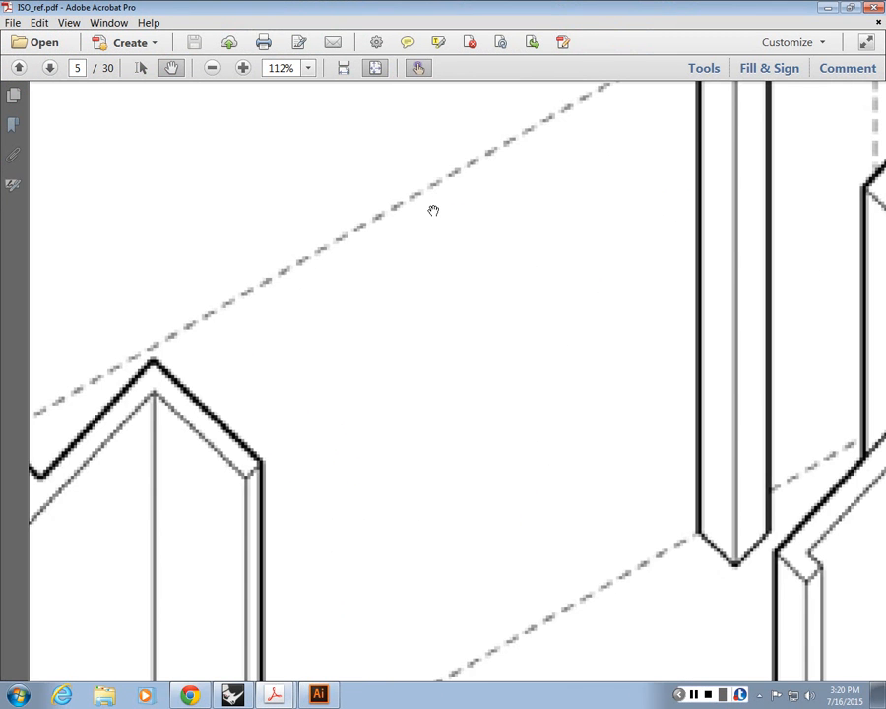
scroll(433, 211, "down", 1, "ctrl")
mouse_move(351, 340)
left_mouse_down()
mouse_move(553, 284)
mouse_move(573, 239)
mouse_move(565, 227)
left_mouse_up()
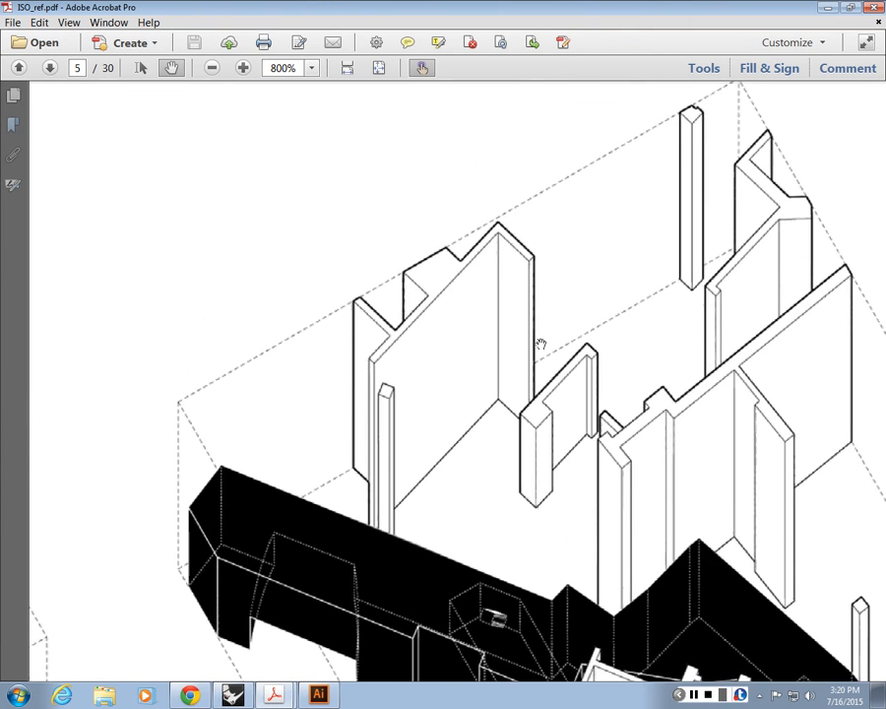
left_click_drag(541, 345, 406, 330)
left_click_drag(580, 301, 548, 345)
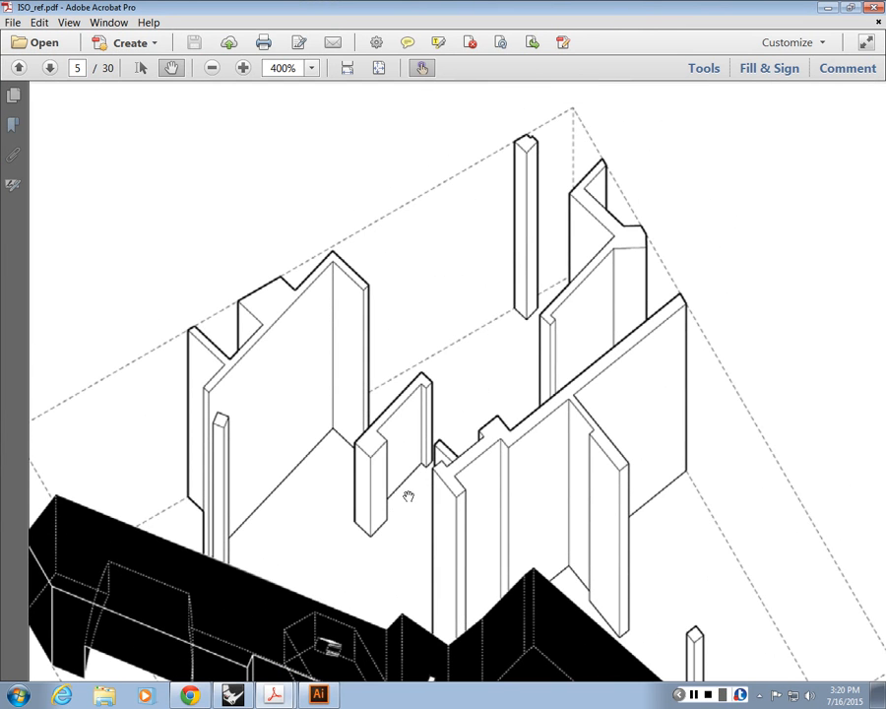
scroll(458, 382, "down", 3, "ctrl")
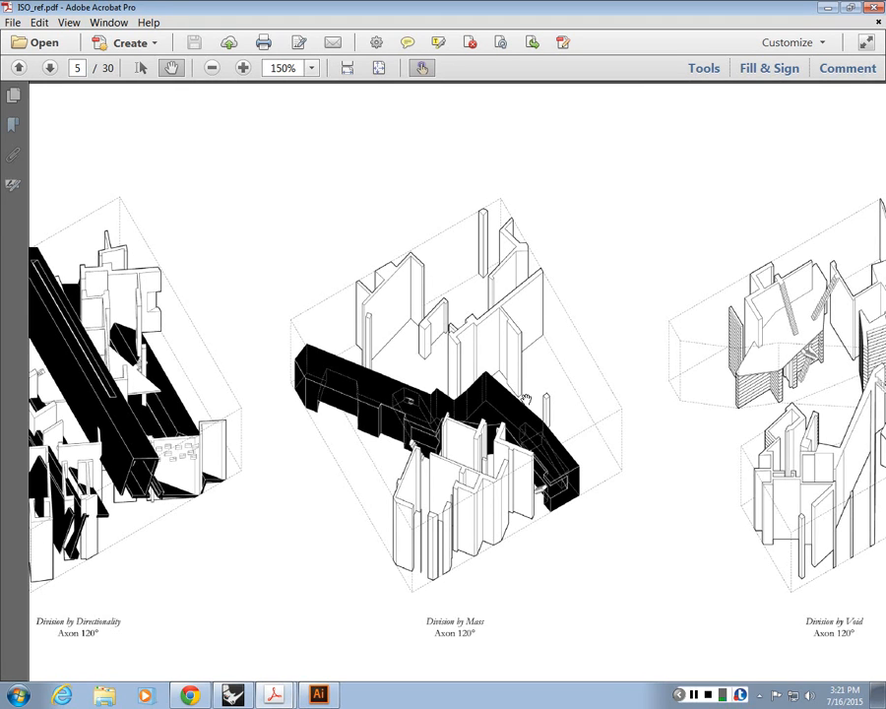
scroll(527, 398, "up", 4, "ctrl")
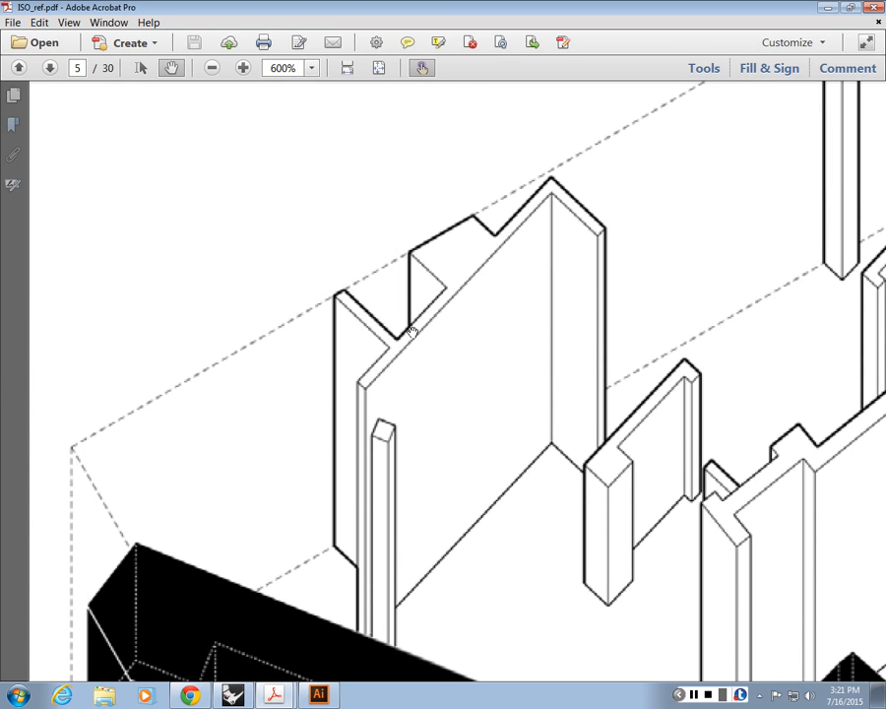
scroll(419, 378, "down", 1, "ctrl")
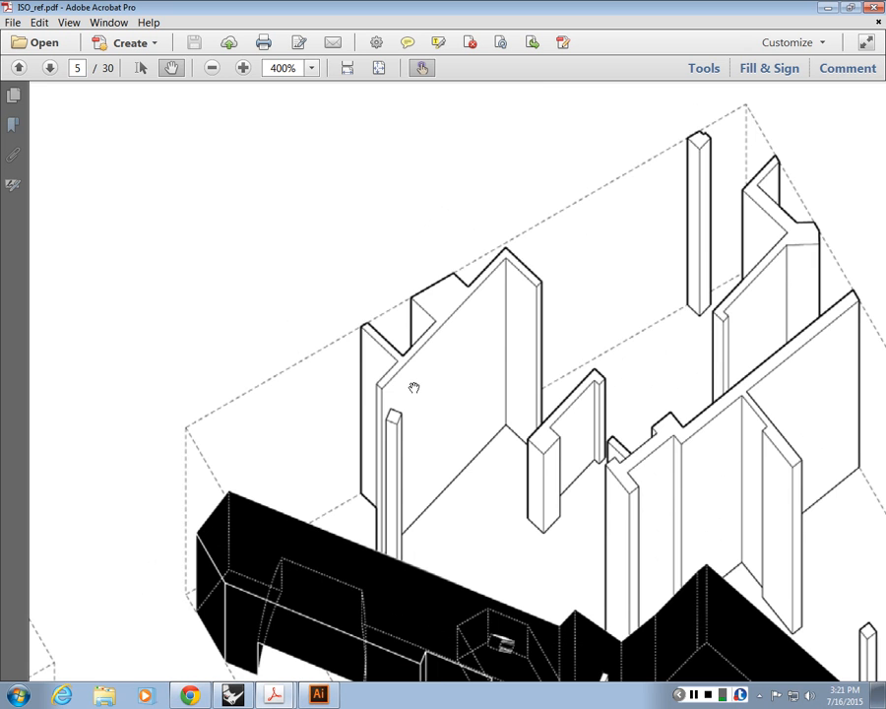
Step: Examine the outline, inner edge and dashed bounding-box line weights around the upright walls and the black mass on page 5
left_click_drag(413, 387, 342, 354)
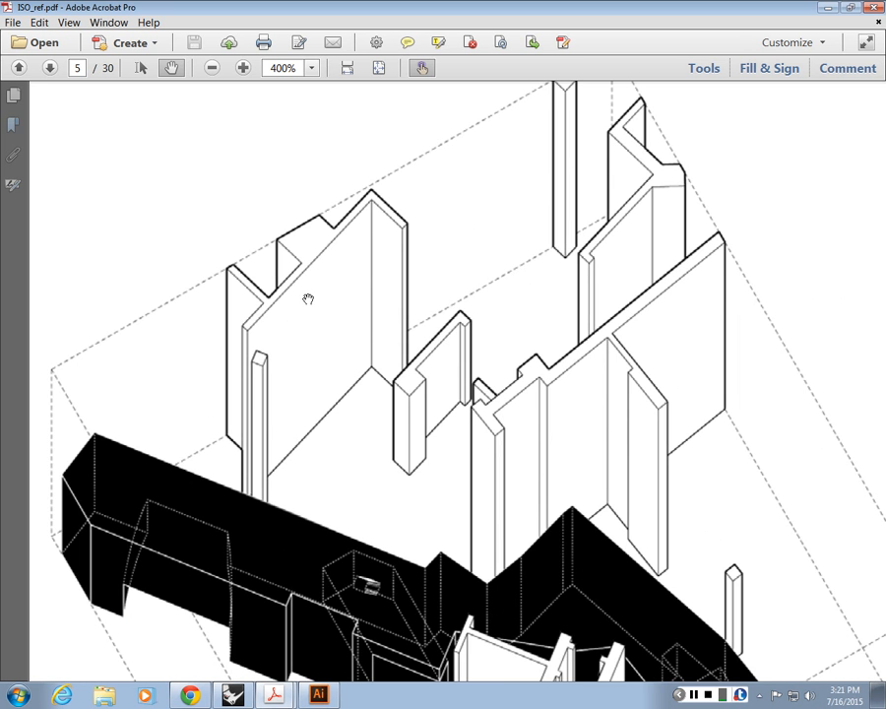
left_click_drag(293, 316, 466, 304)
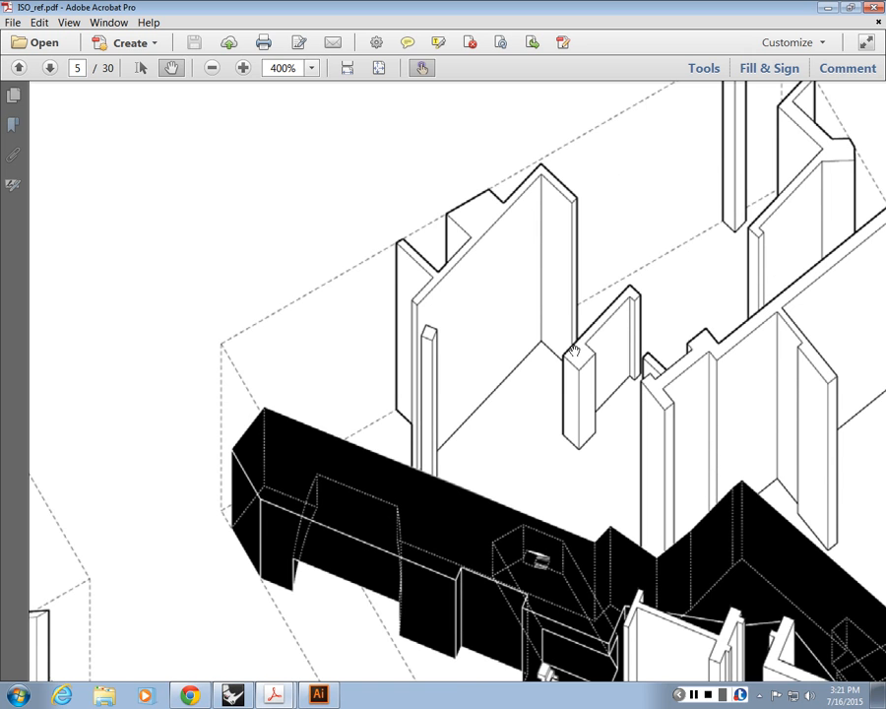
scroll(591, 361, "right", 2)
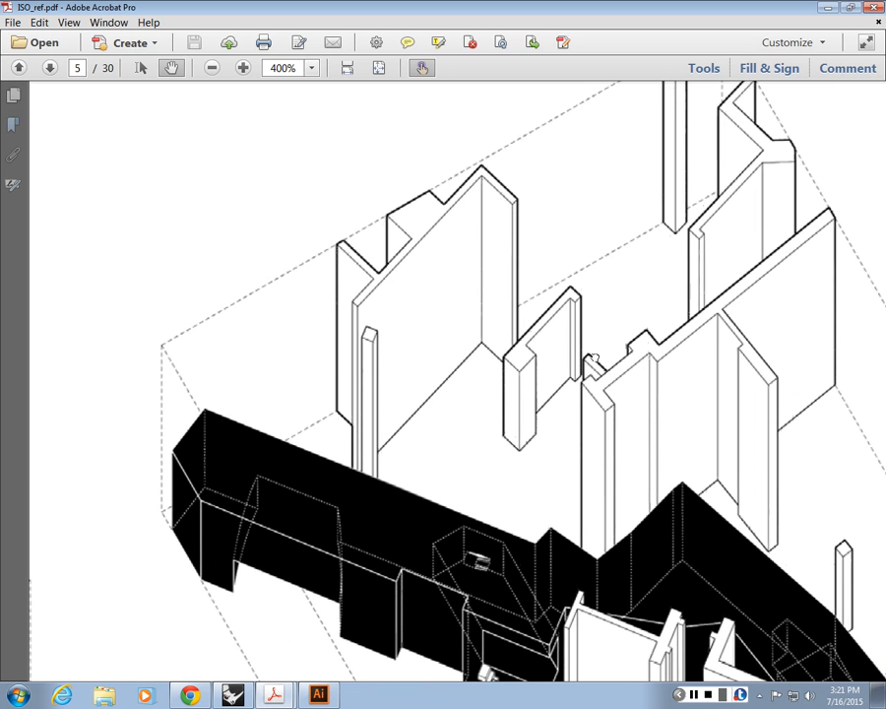
left_click_drag(595, 359, 636, 409)
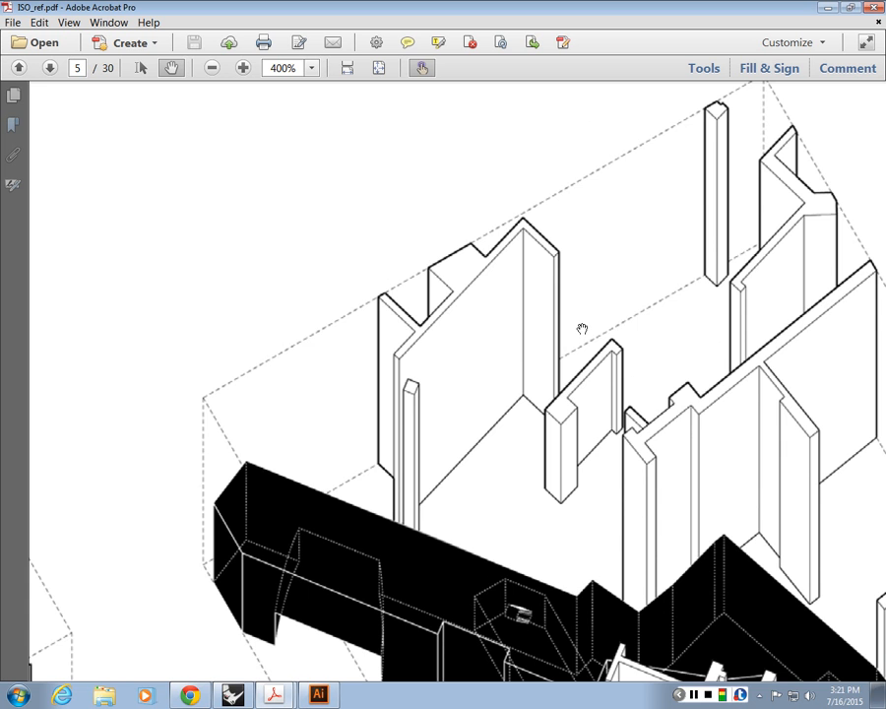
left_click_drag(706, 277, 637, 432)
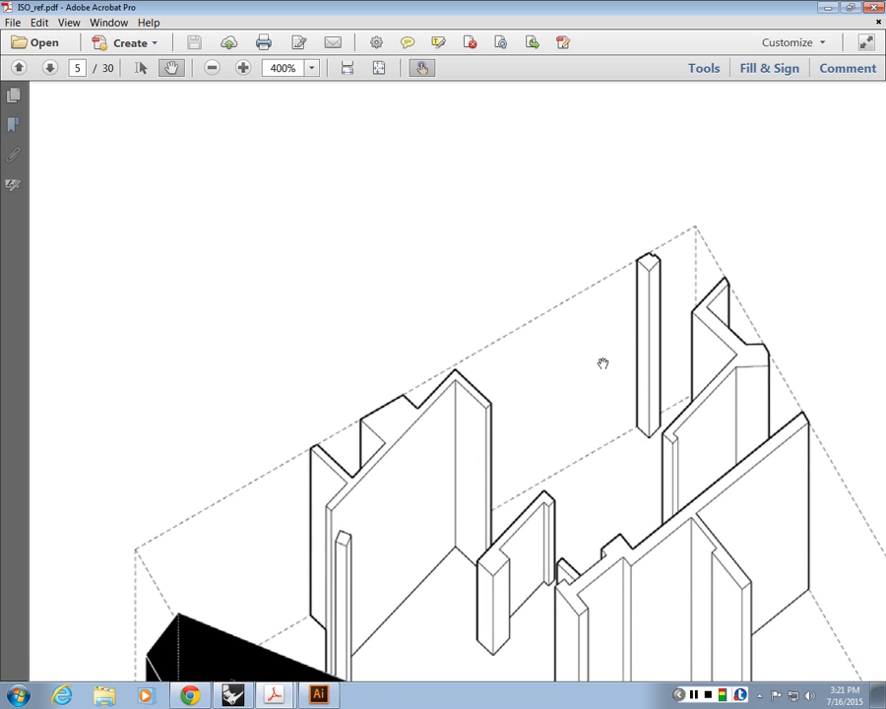
left_click_drag(370, 646, 431, 549)
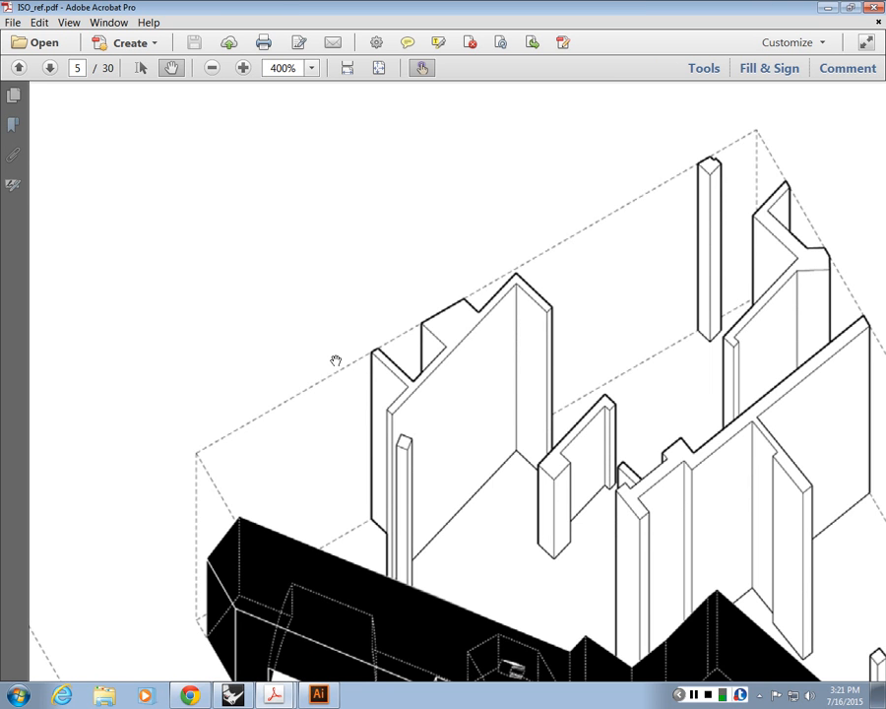
left_click_drag(544, 541, 490, 374)
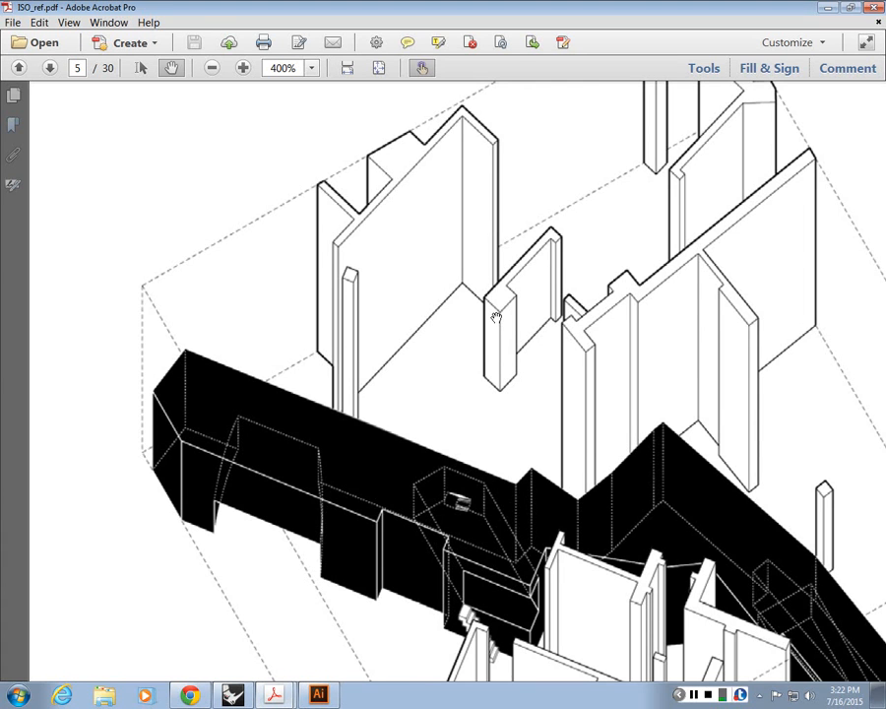
left_click_drag(497, 317, 455, 348)
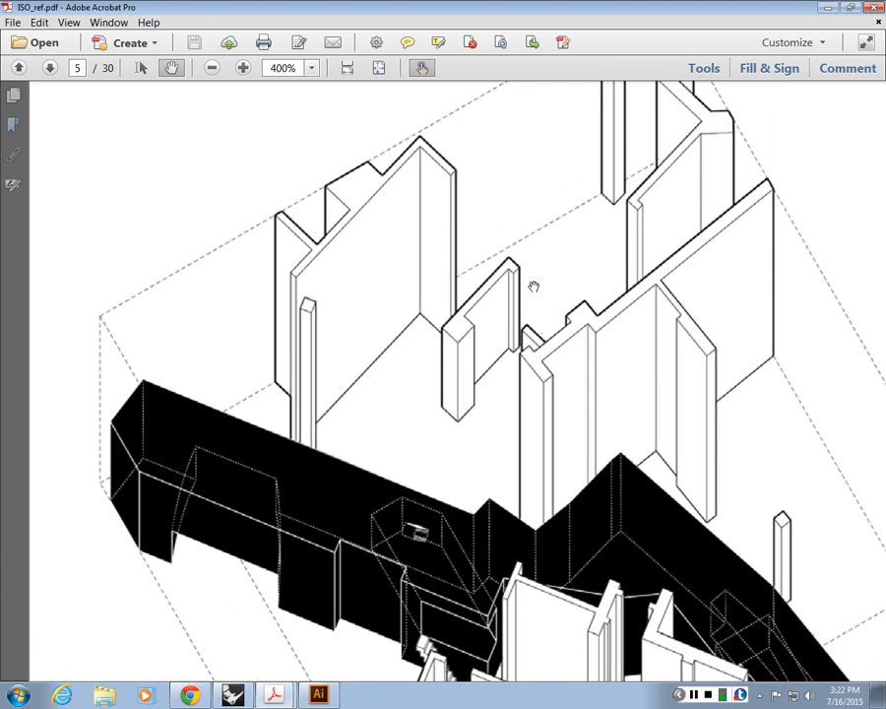
left_click_drag(533, 287, 441, 400)
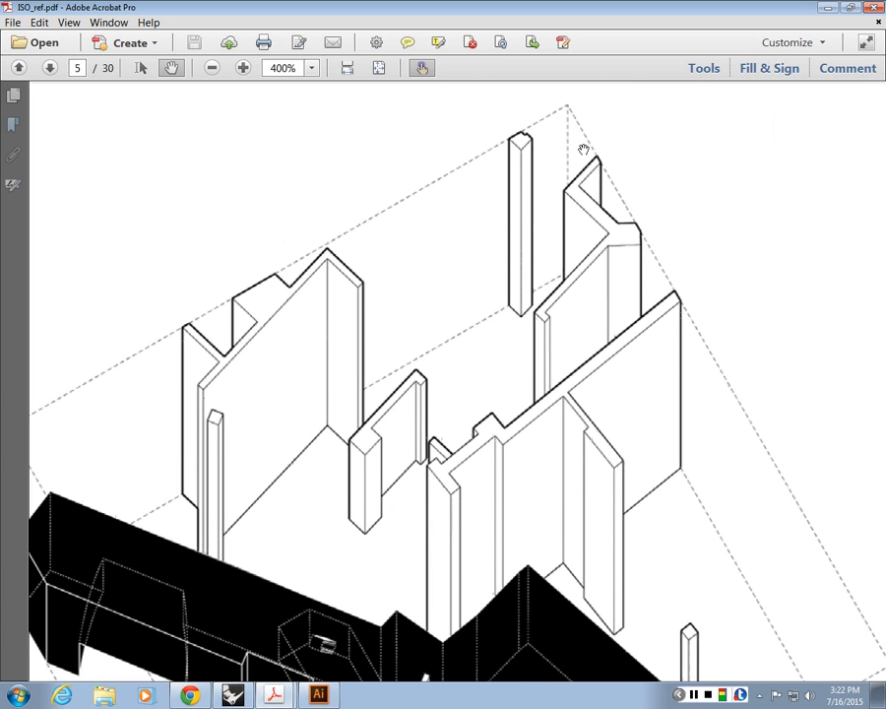
left_click_drag(567, 362, 474, 258)
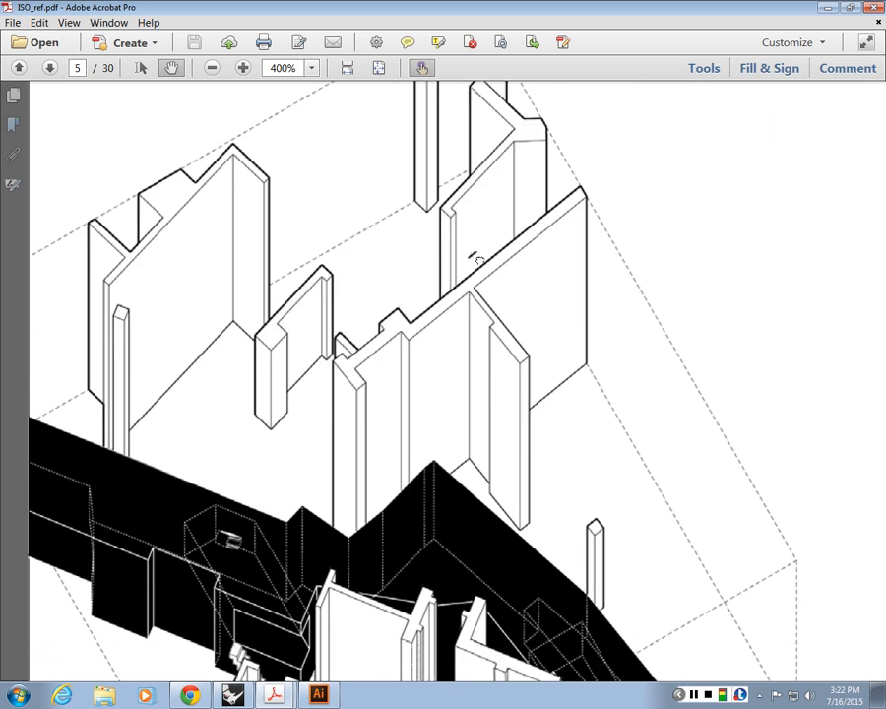
left_click_drag(563, 413, 553, 210)
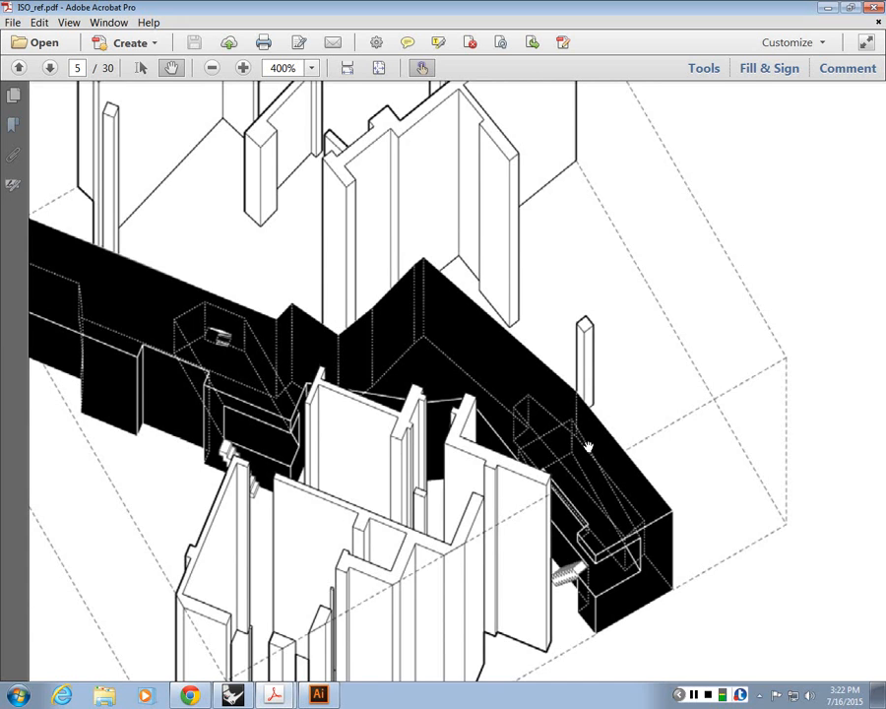
left_click_drag(588, 448, 764, 247)
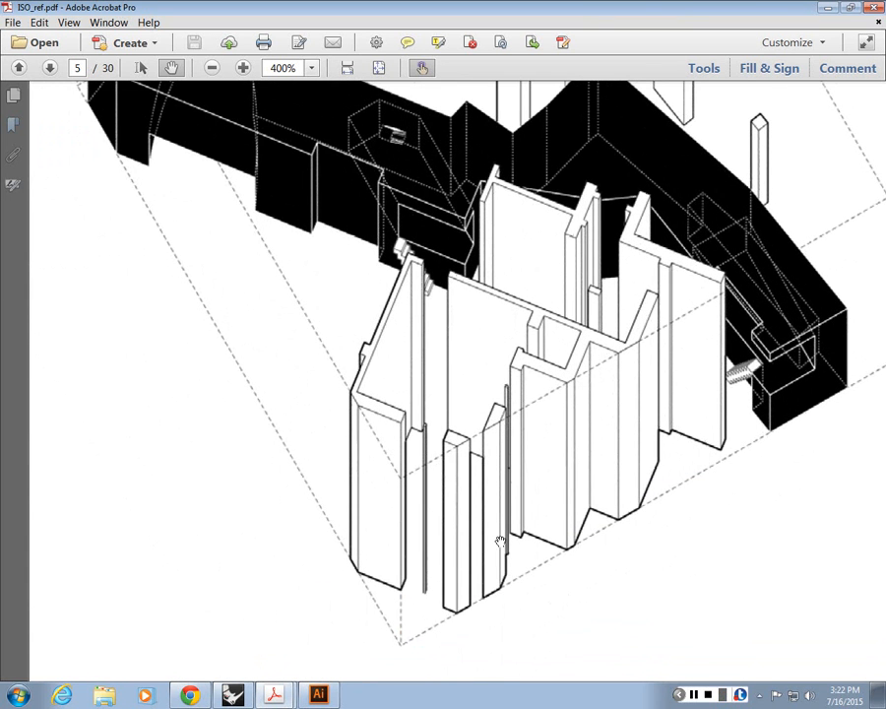
Step: Examine the profile and interior line weights in another page 5 axonometric drawing, the one with the tall sloped wall and stair
scroll(455, 445, "down", 3, "ctrl")
scroll(754, 360, "up", 3, "ctrl")
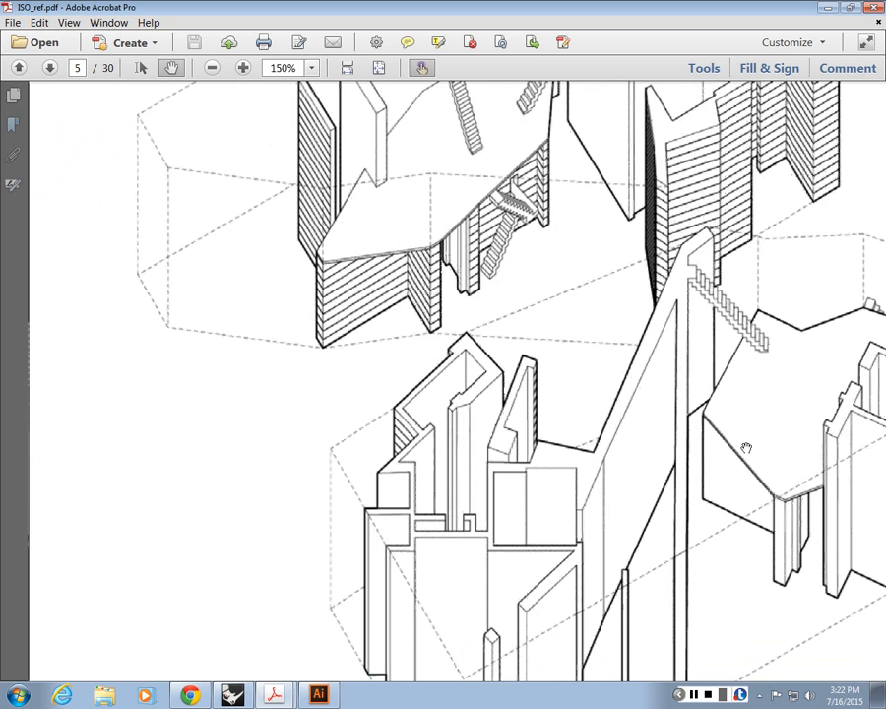
left_click_drag(785, 539, 565, 405)
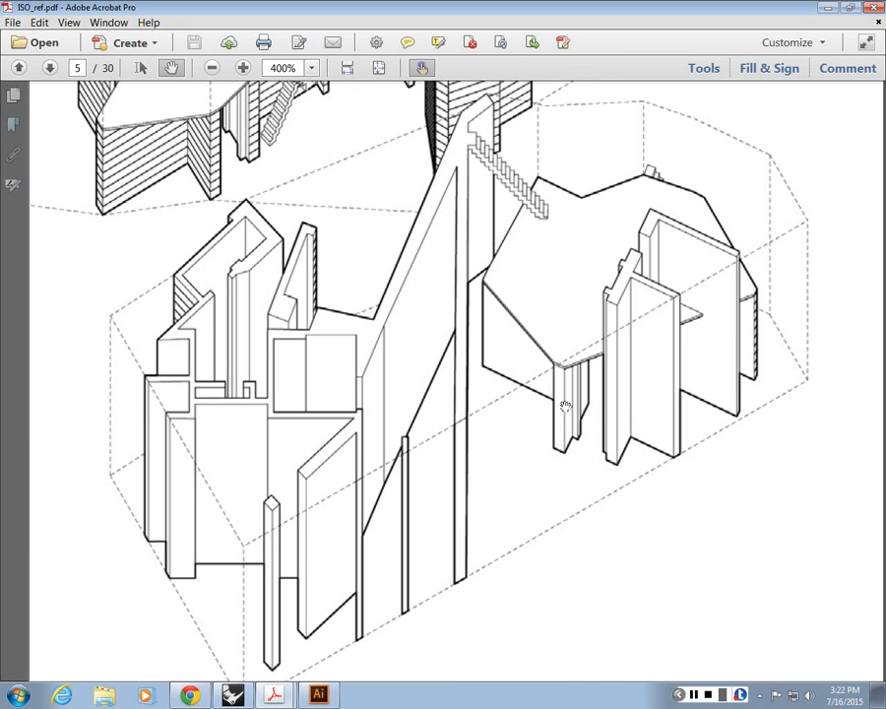
scroll(565, 405, "down", 1)
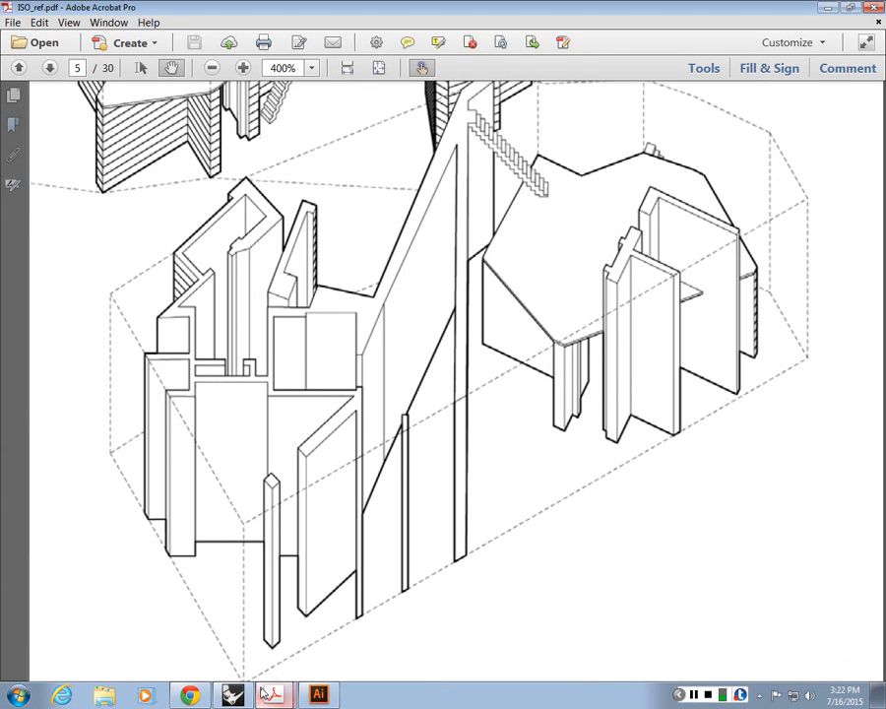
Step: Switch to ISO_steps (1).pdf in Chrome and bring the shaded house isometric on page 3 into view
left_click(191, 696)
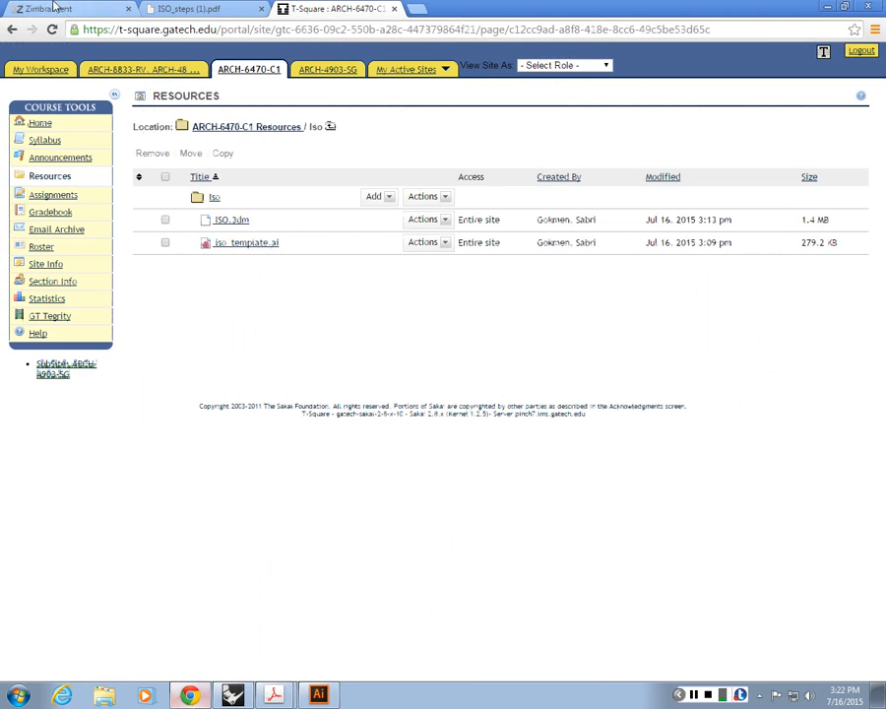
left_click(193, 9)
scroll(296, 197, "down", 1)
scroll(296, 200, "up", 3, "ctrl")
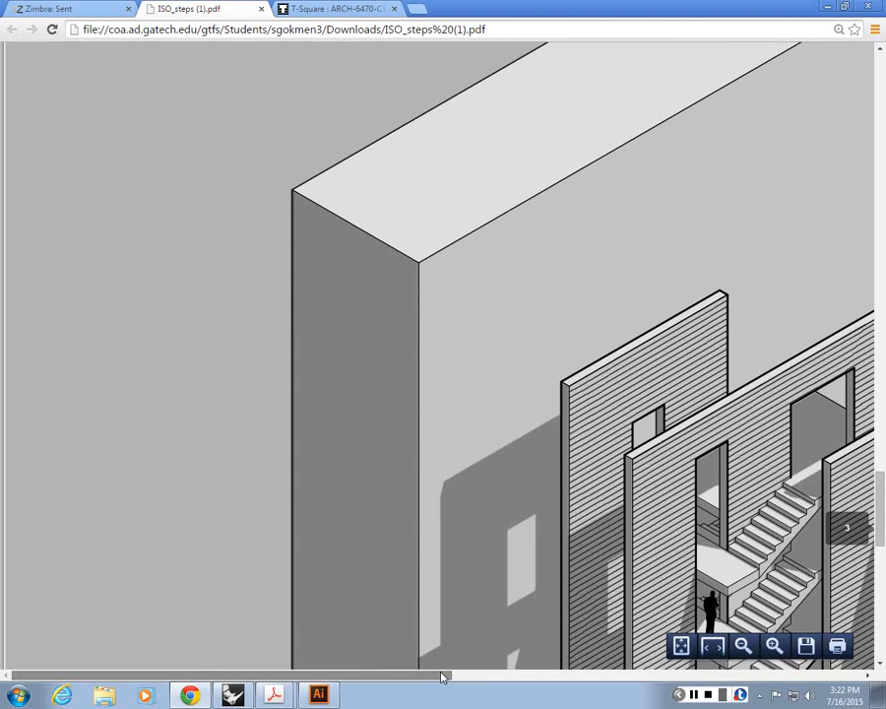
left_click_drag(443, 676, 647, 656)
scroll(499, 392, "down", 5)
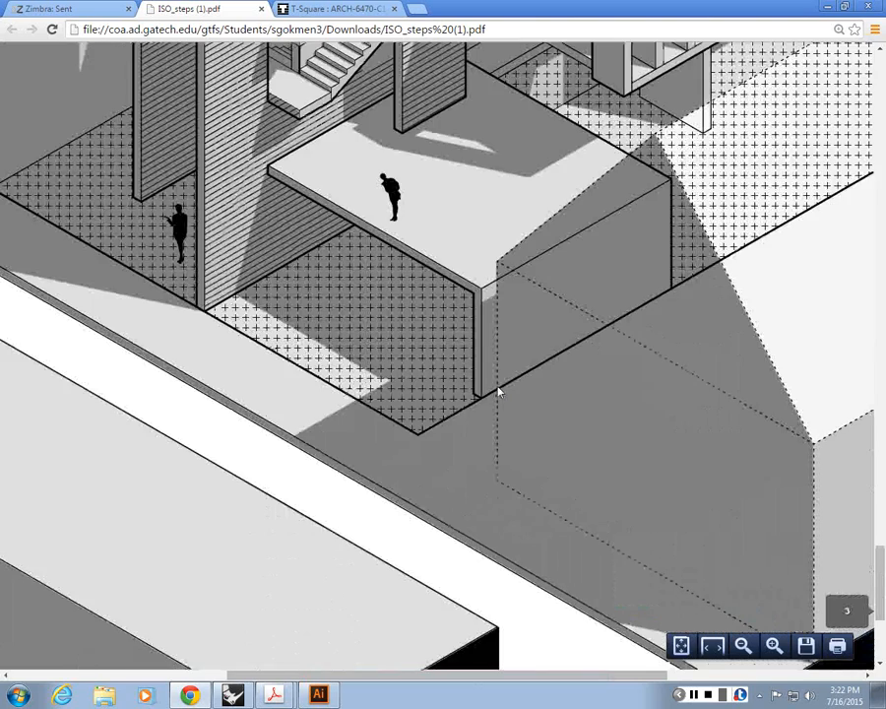
Step: Examine the profile edges of the hatched walls, stairs, slabs and louvered box in the shaded house isometric
scroll(499, 392, "up", 5)
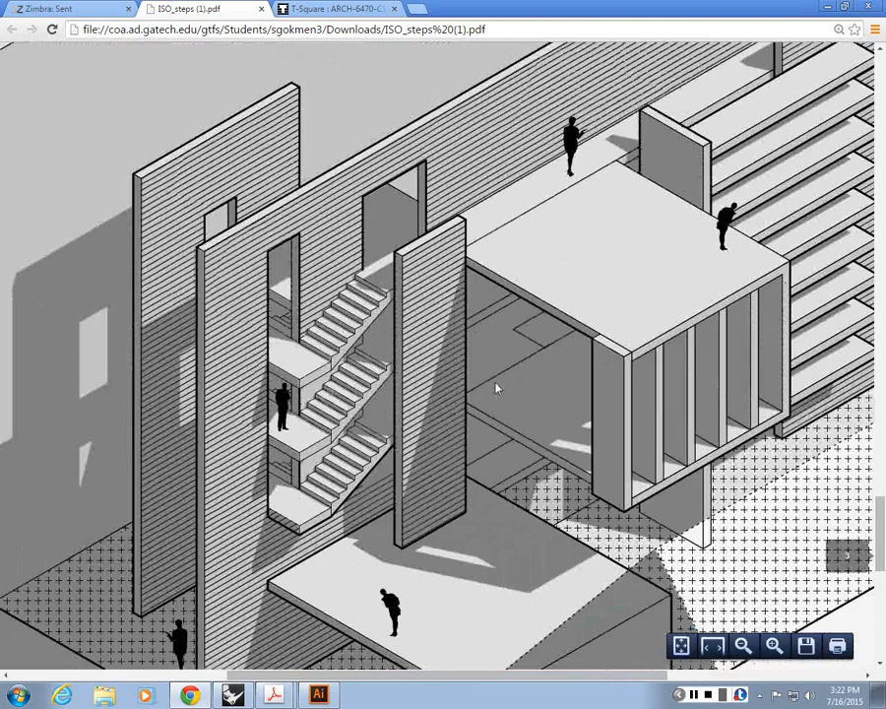
scroll(498, 389, "up", 1)
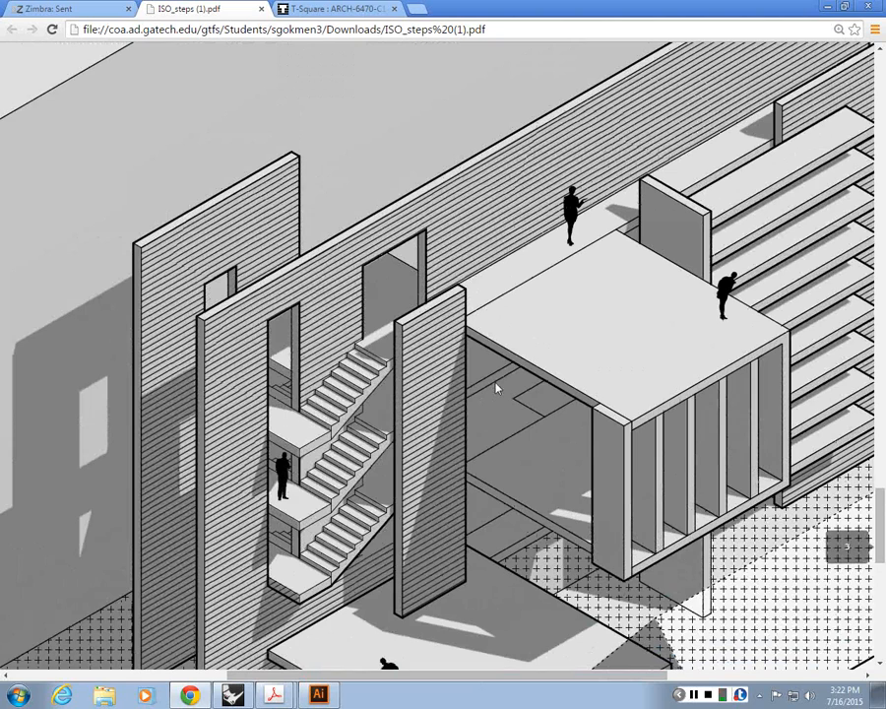
scroll(351, 286, "up", 1)
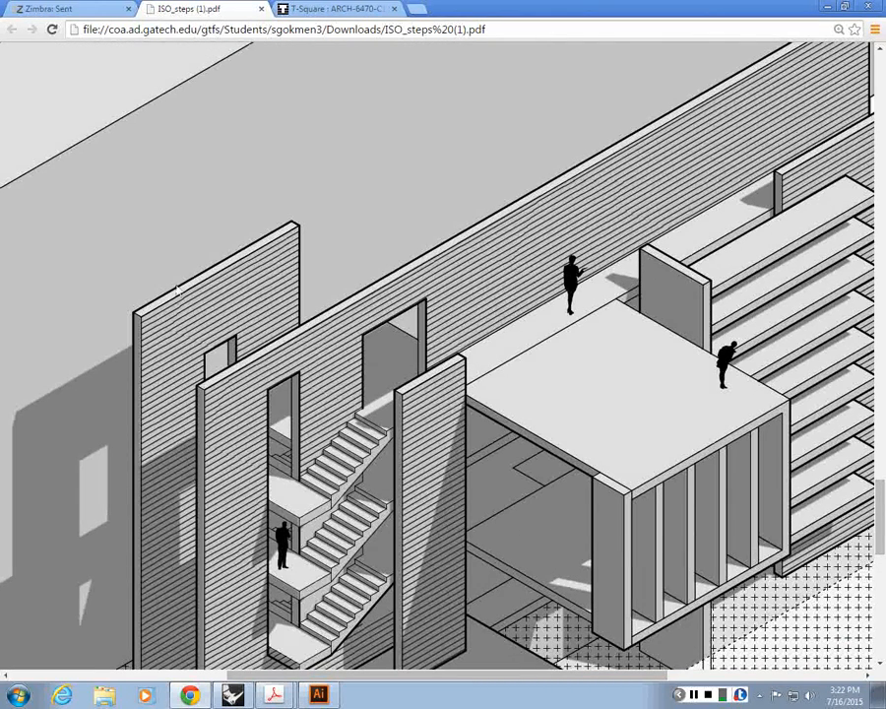
scroll(177, 290, "down", 2)
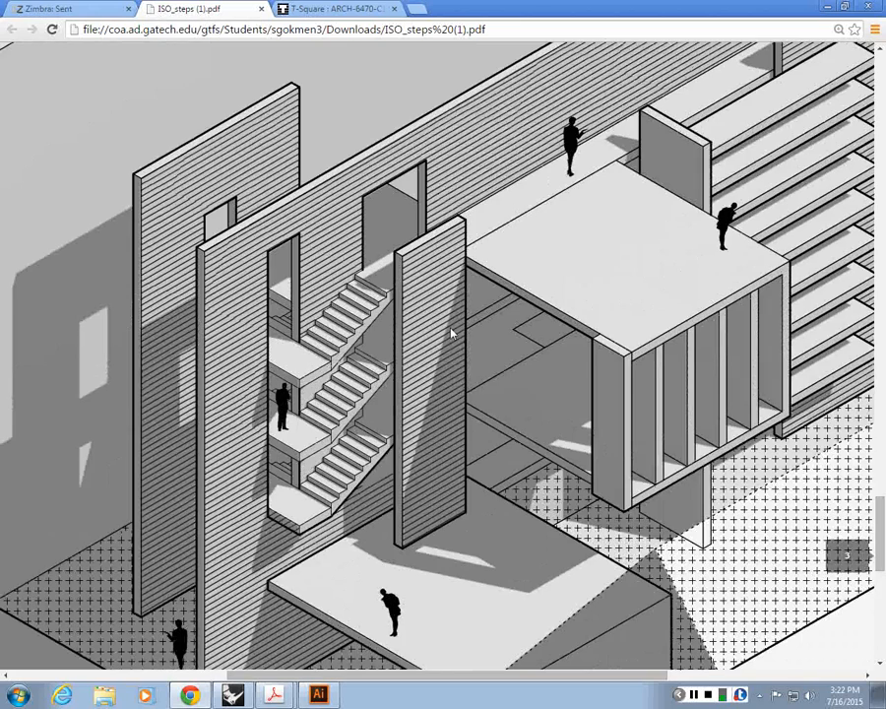
scroll(451, 334, "down", 2)
scroll(352, 463, "up", 1)
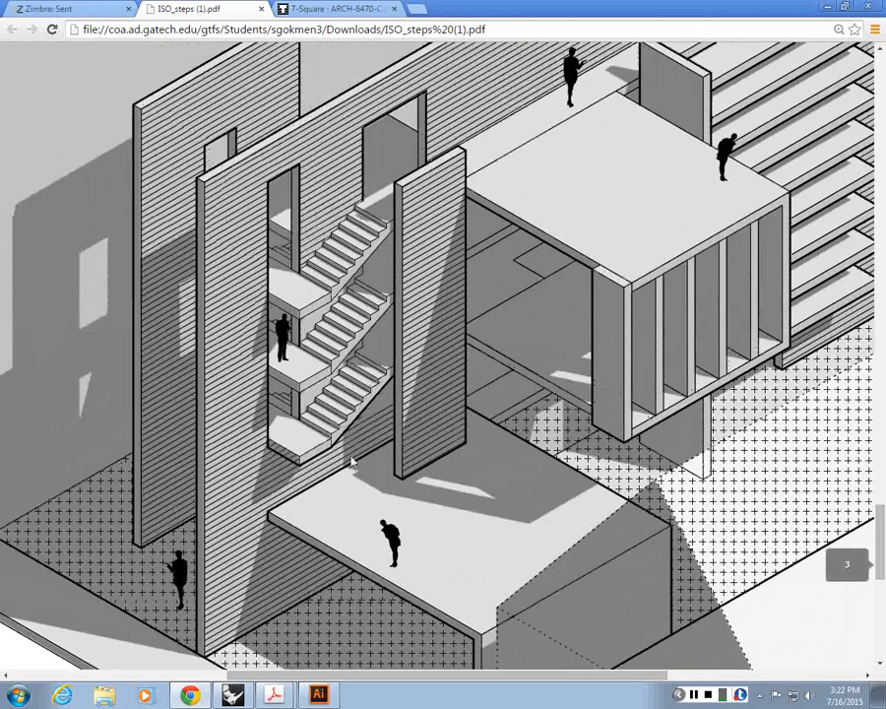
scroll(352, 462, "down", 3)
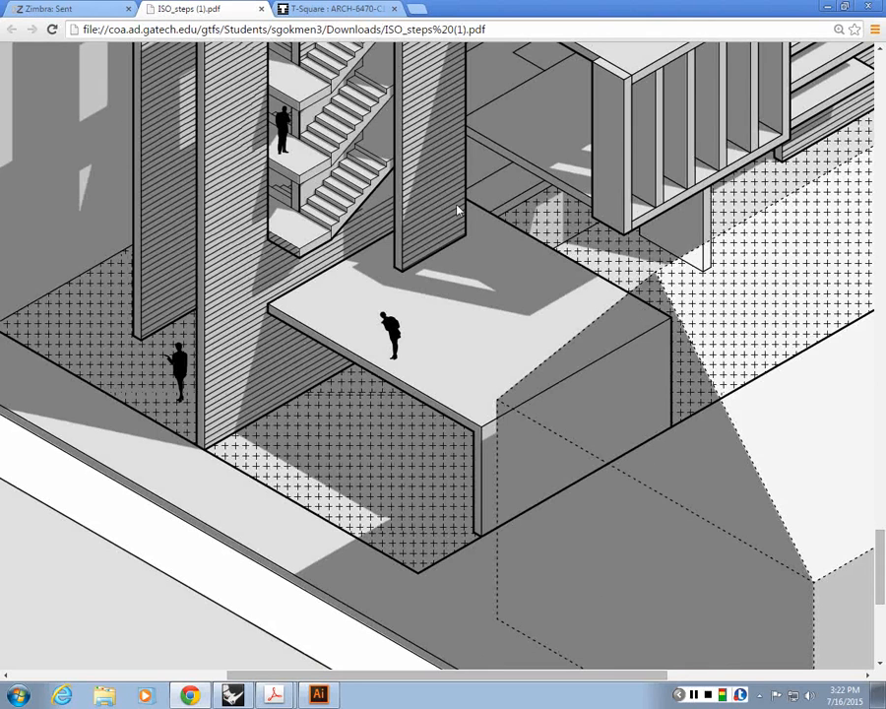
scroll(441, 400, "up", 3)
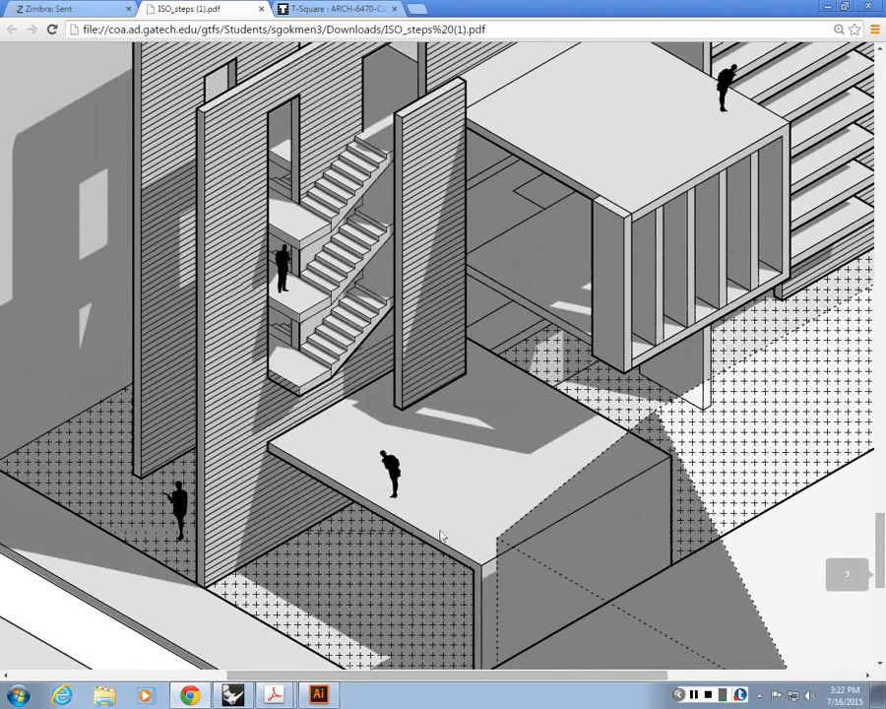
scroll(441, 535, "down", 2)
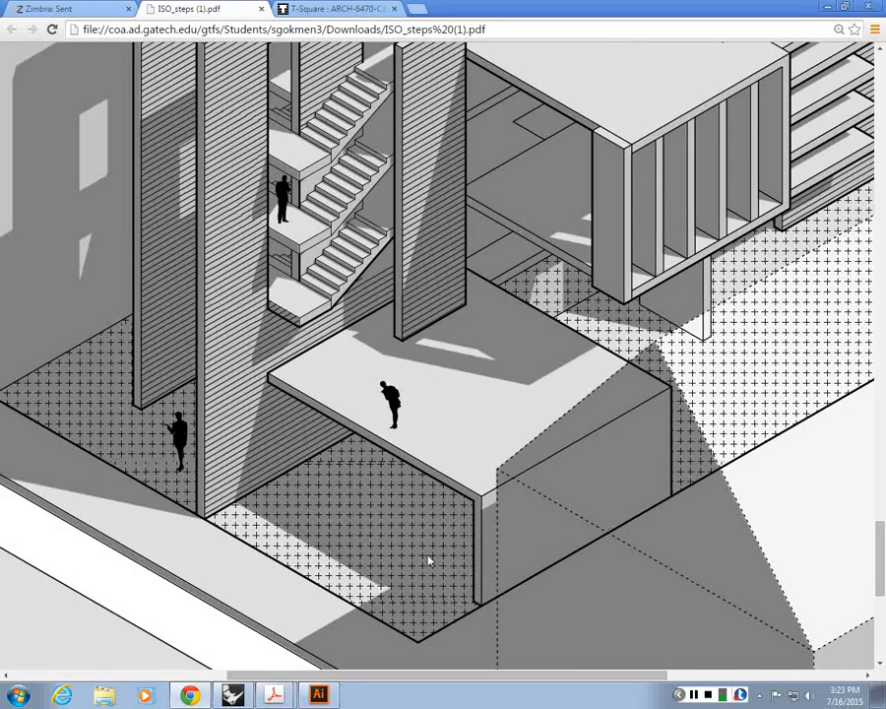
Step: Switch to Illustrator and match the front slotted wall's two outer vertical edges and long upper back edge to the rear wall's 2 pt stroke
left_click(318, 695)
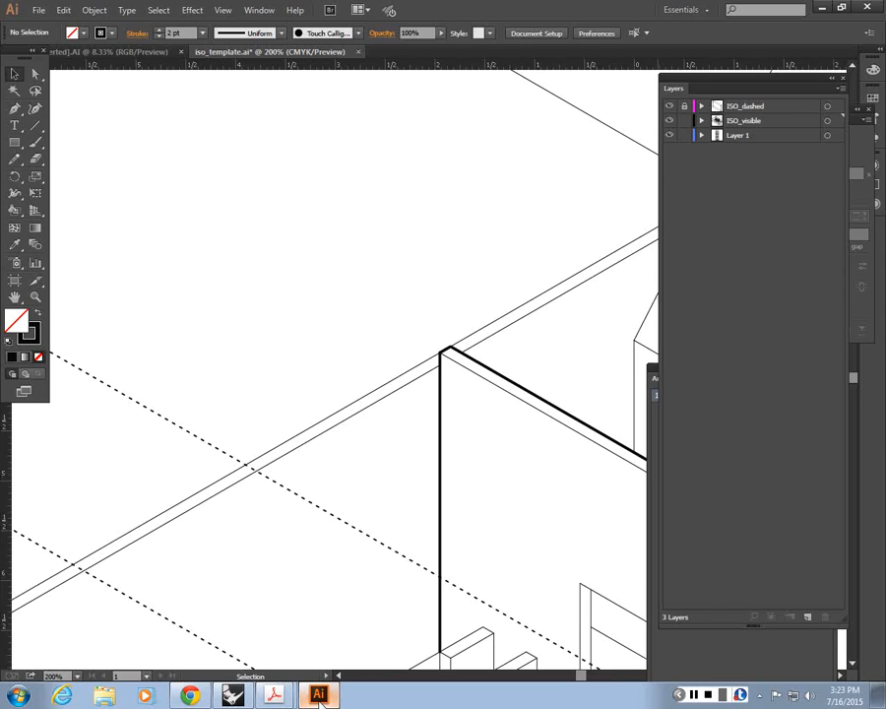
key("ctrl+minus")
key("ctrl+minus")
key("ctrl+minus")
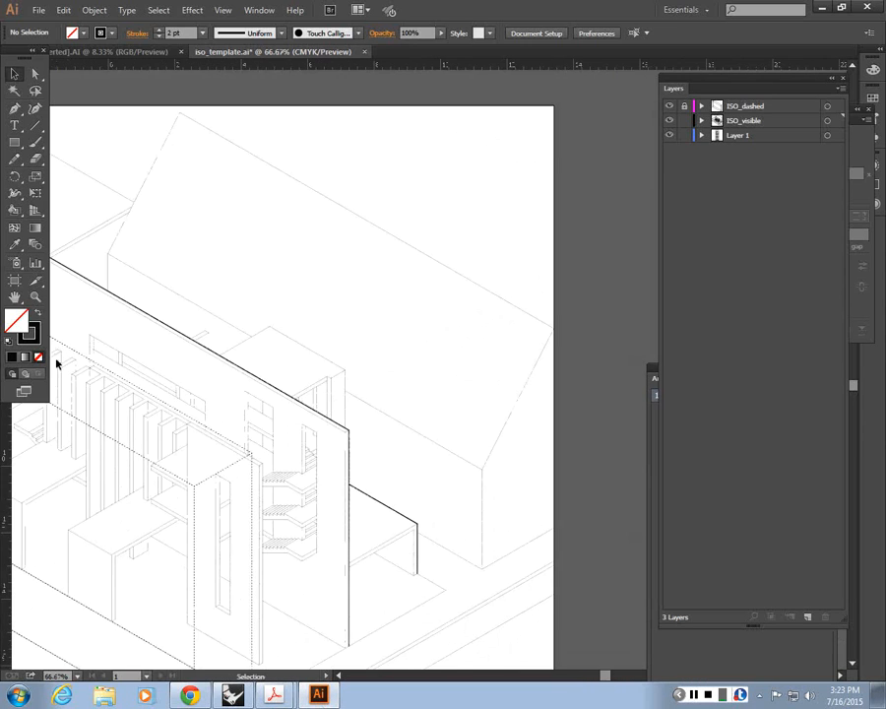
key("ctrl+plus")
left_click_drag(328, 476, 479, 253)
left_click_drag(380, 310, 468, 289)
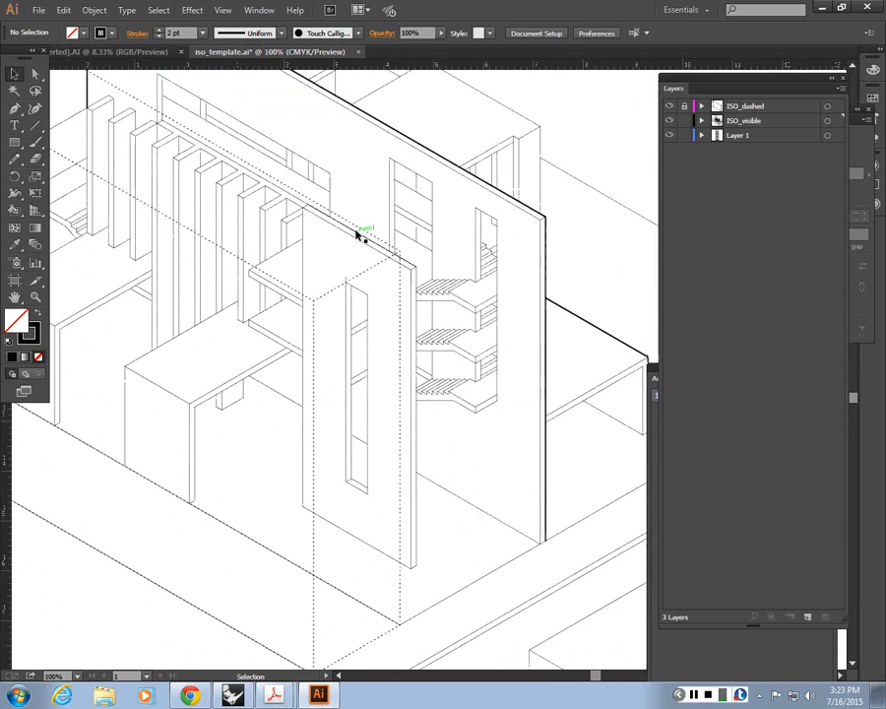
key("ctrl+plus")
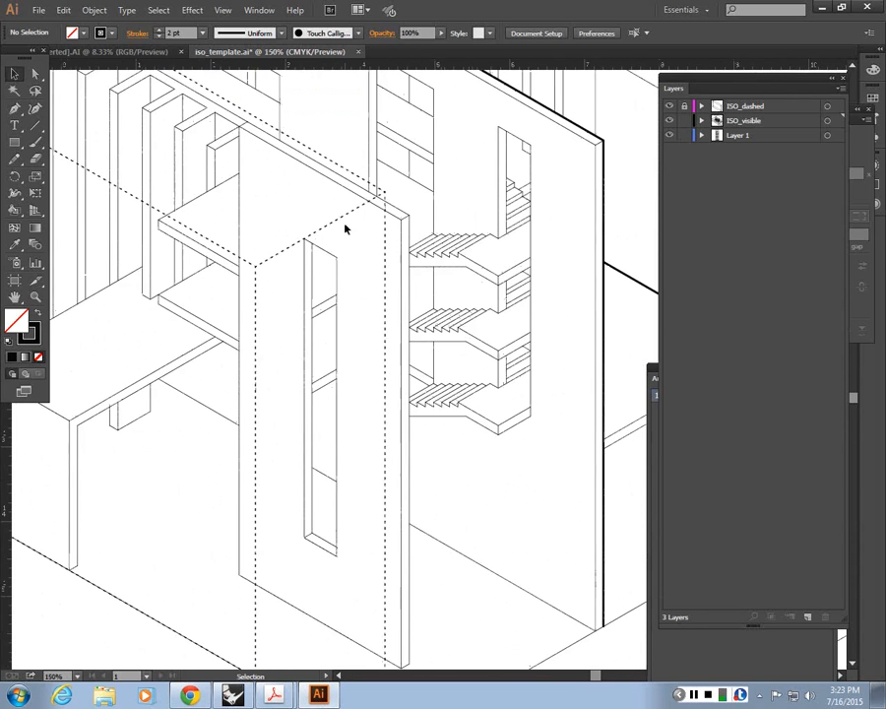
left_click_drag(346, 228, 309, 218)
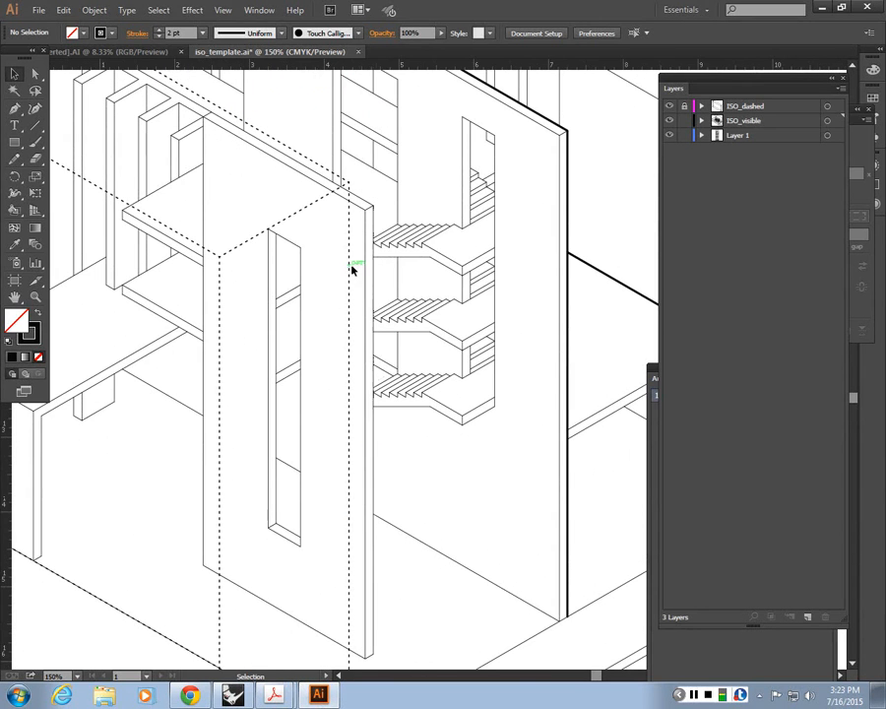
left_click(205, 142, "shift")
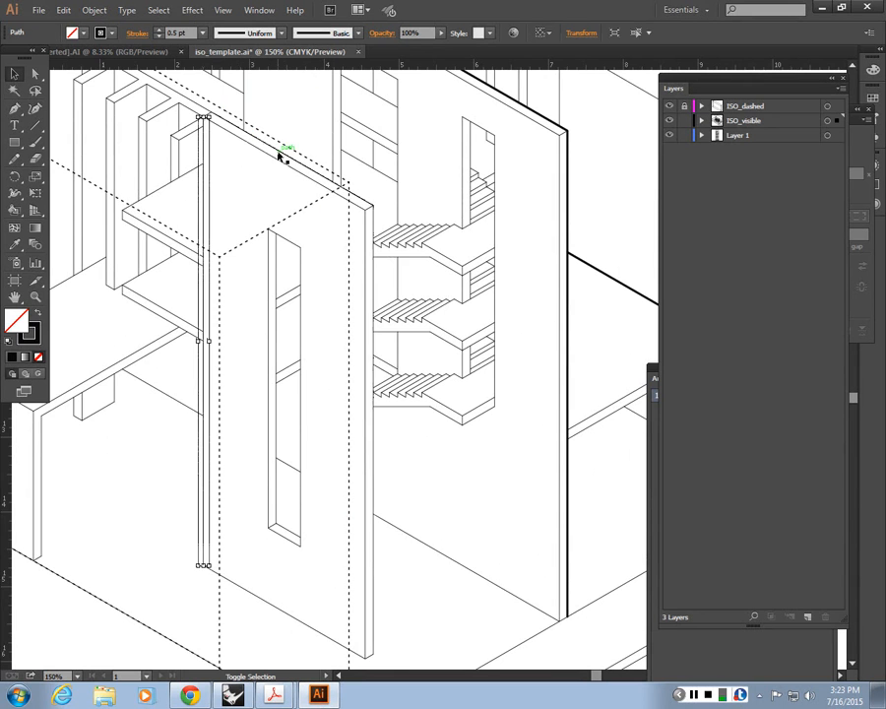
left_click(373, 261, "shift")
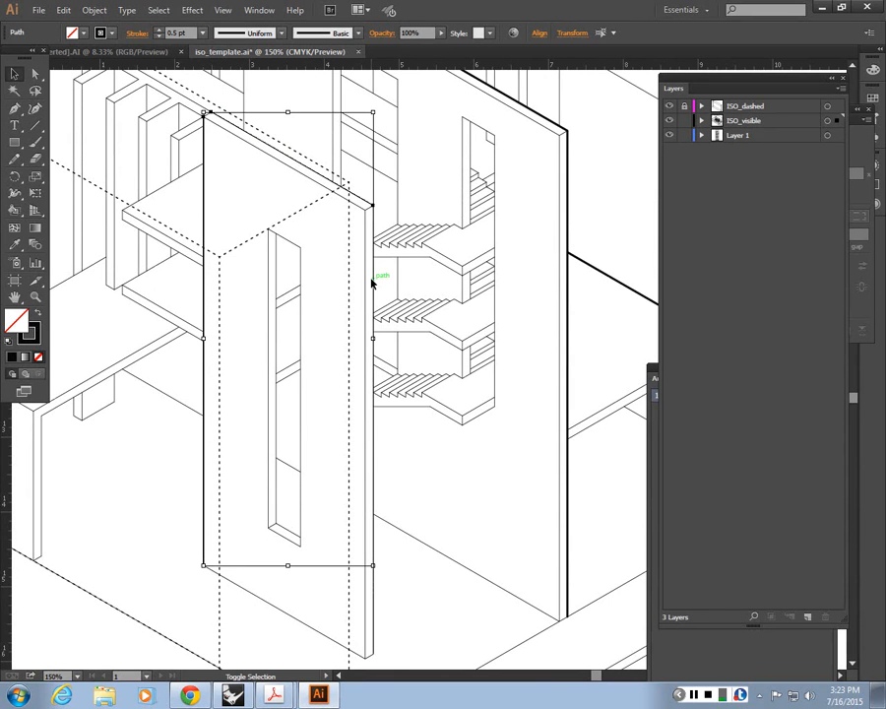
key("i")
left_click(570, 311)
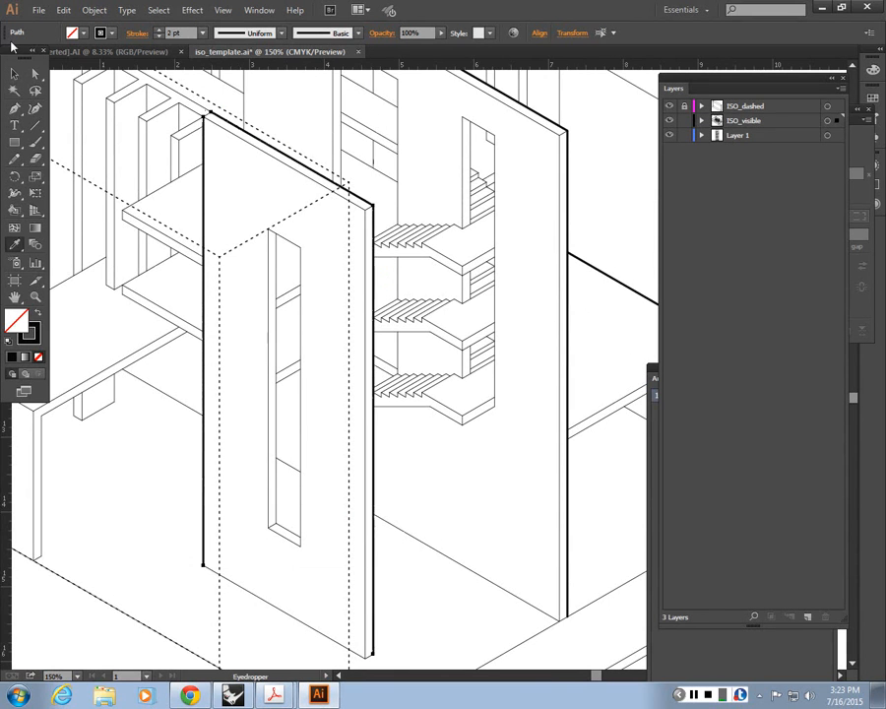
left_click(15, 74)
left_click(207, 117)
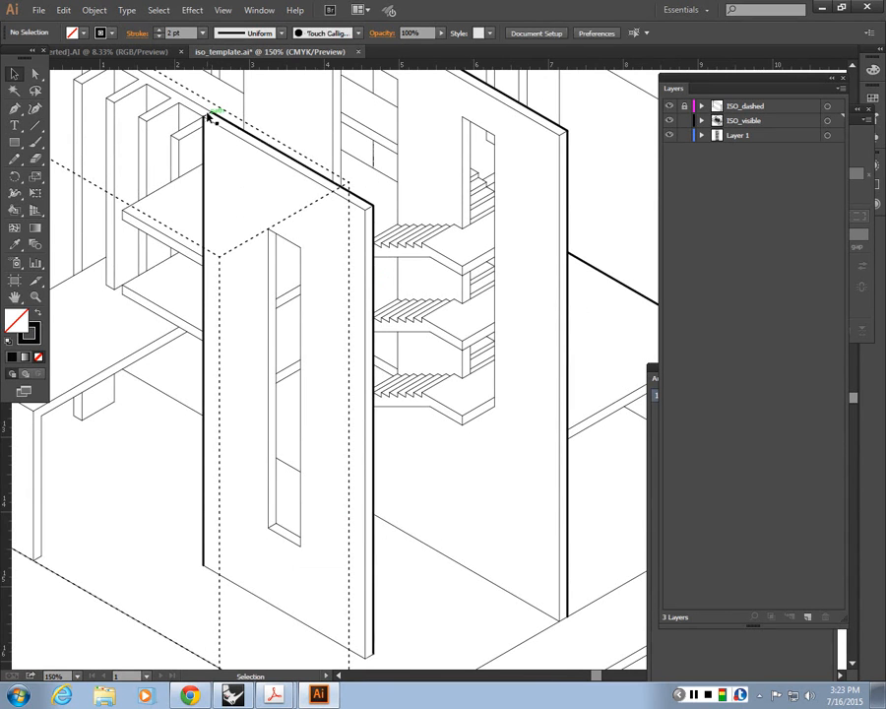
Step: Match the short top edge at the front slotted wall's upper back corner to the 2 pt profile stroke
left_click(300, 172)
key("i")
left_click(303, 169)
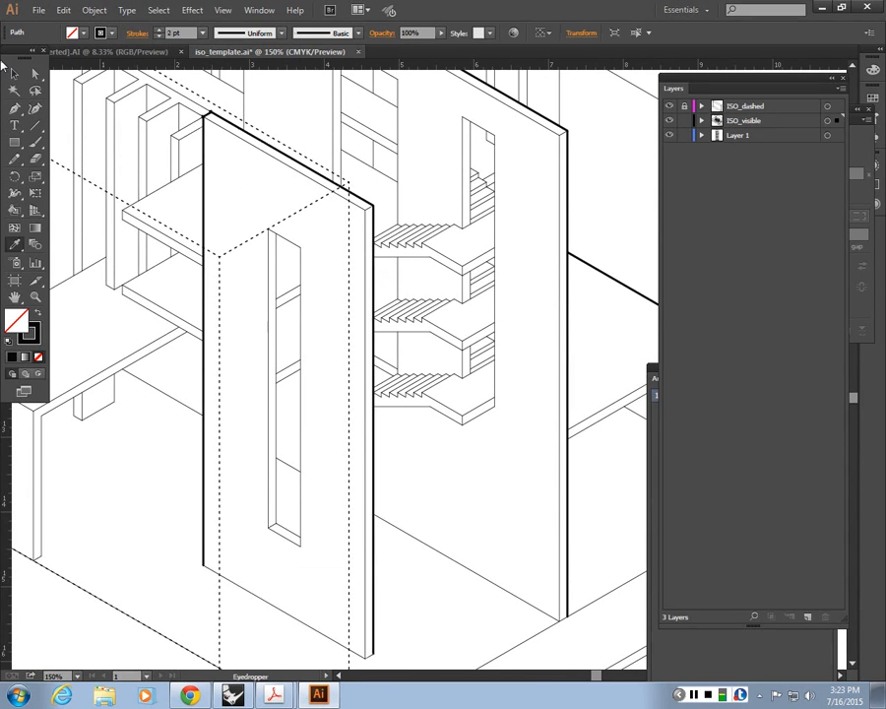
left_click(12, 74)
Step: Apply the 2 pt profile stroke to the short base edge at the foot of the front slotted wall's narrow end
left_click_drag(340, 421, 347, 346)
left_click(382, 591)
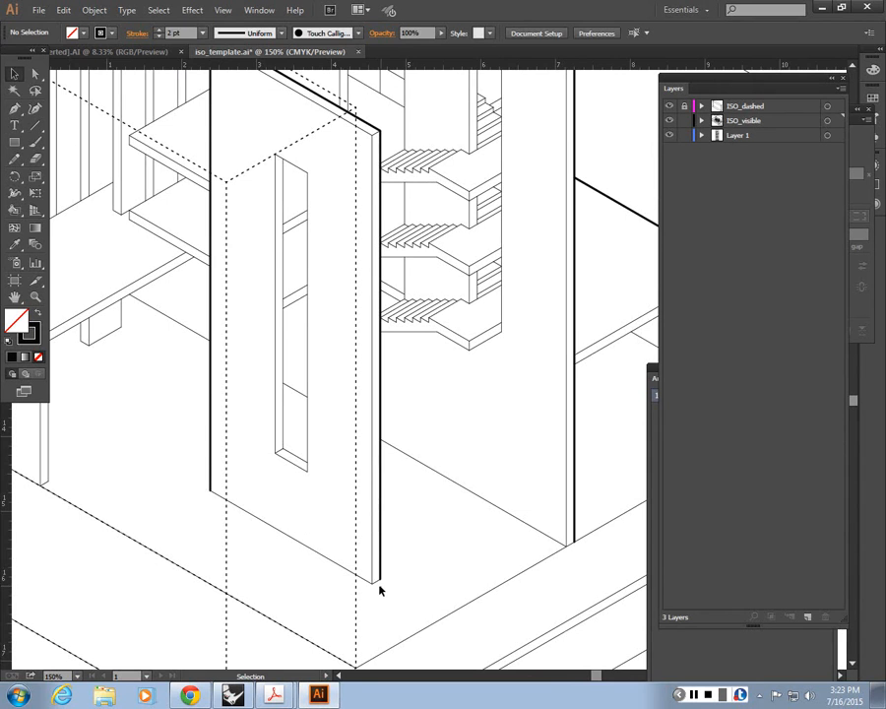
left_click(375, 577)
key("i")
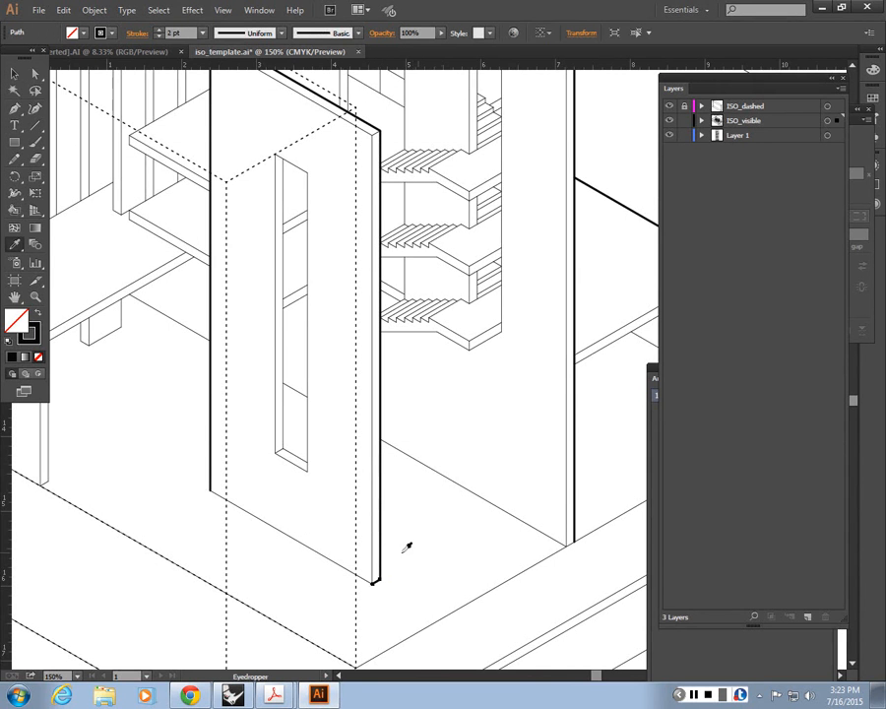
key("v")
left_click(397, 493)
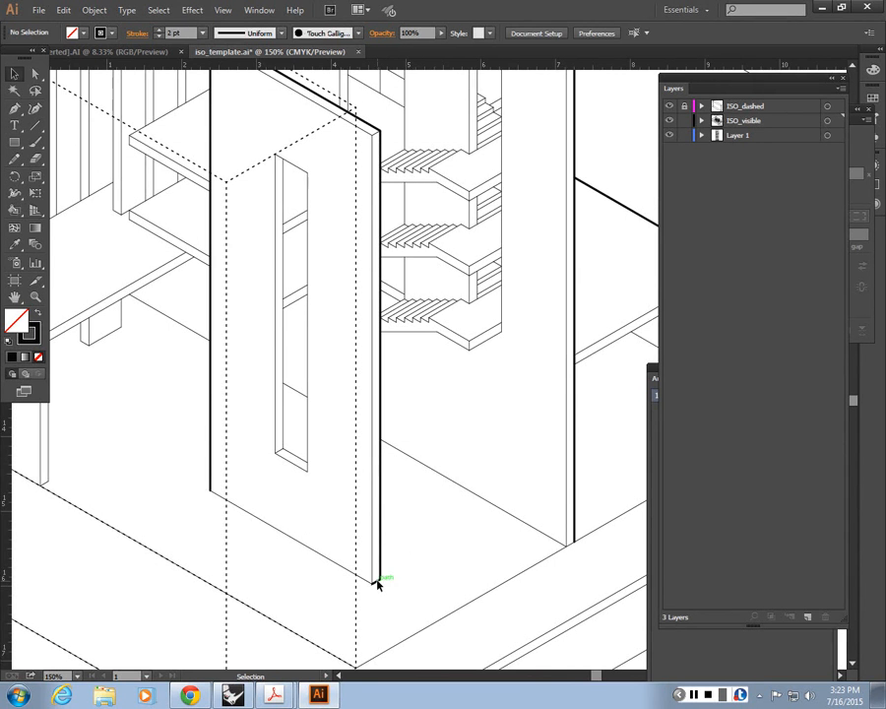
Step: Try to sample a thin line's appearance for the narrow end's short base edge, and undo the sampled appearance
left_click(377, 584)
key("i")
left_click(92, 187)
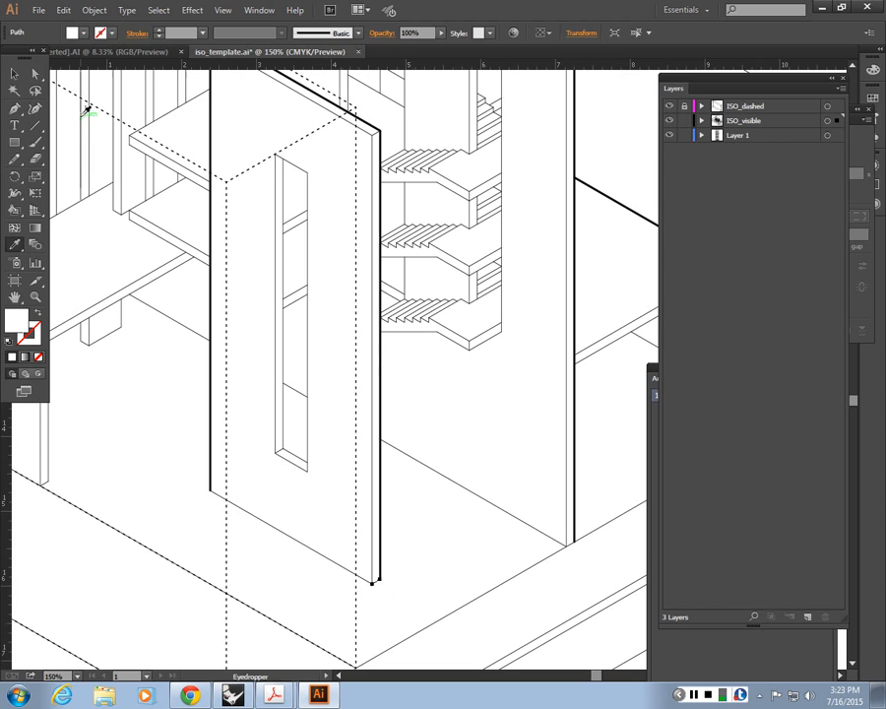
key("v")
left_click(464, 598)
key("ctrl+z")
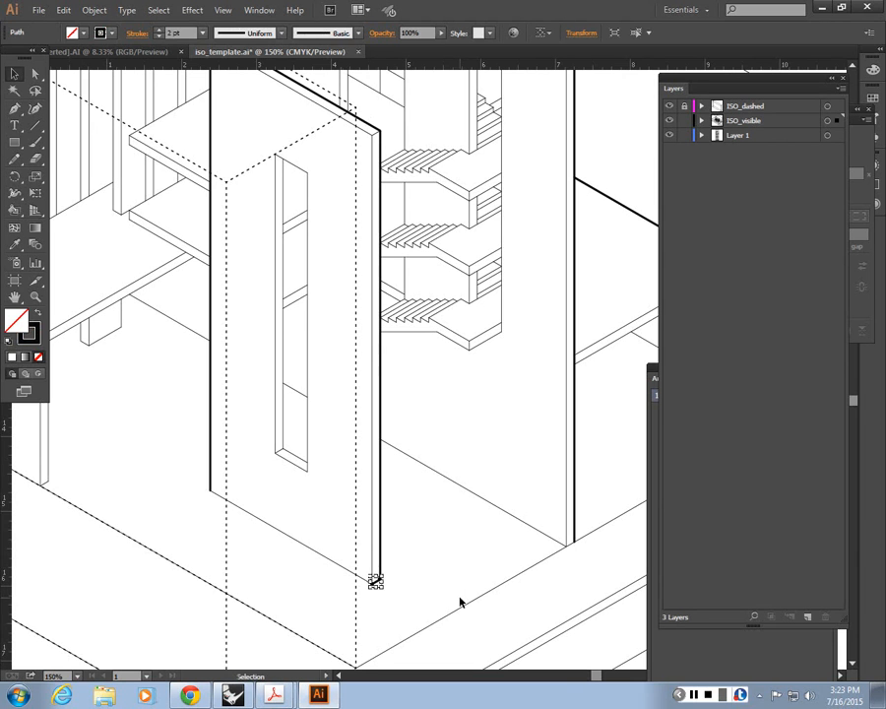
Step: Set the short base edge of the front slotted wall's narrow end to 0.5 pt by sampling a thin visible line
key("i")
left_click(380, 554)
left_click(283, 404)
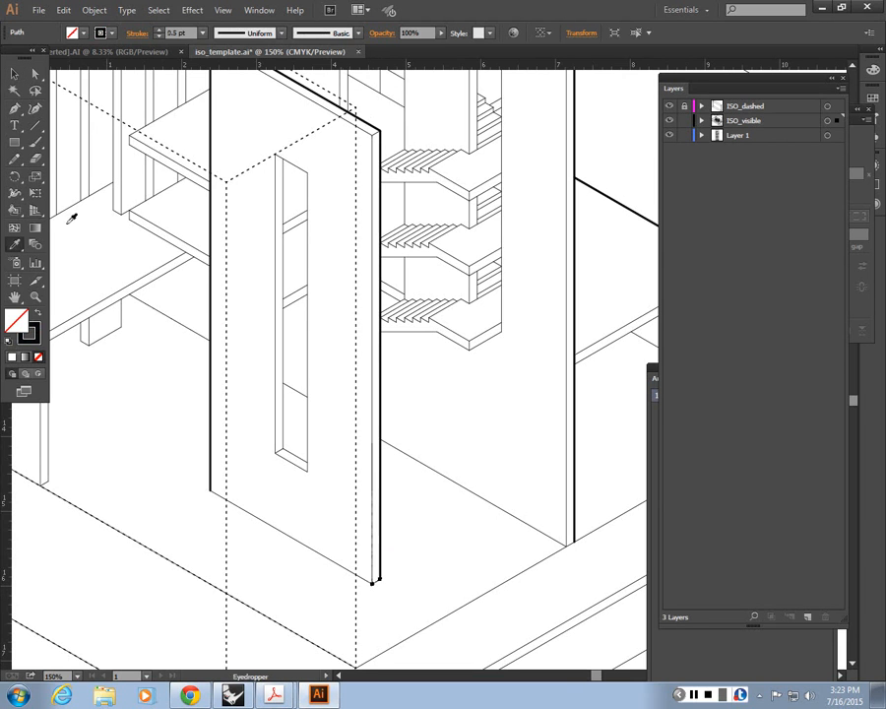
key("v")
left_click(394, 542)
key("ctrl+minus")
key("ctrl+minus")
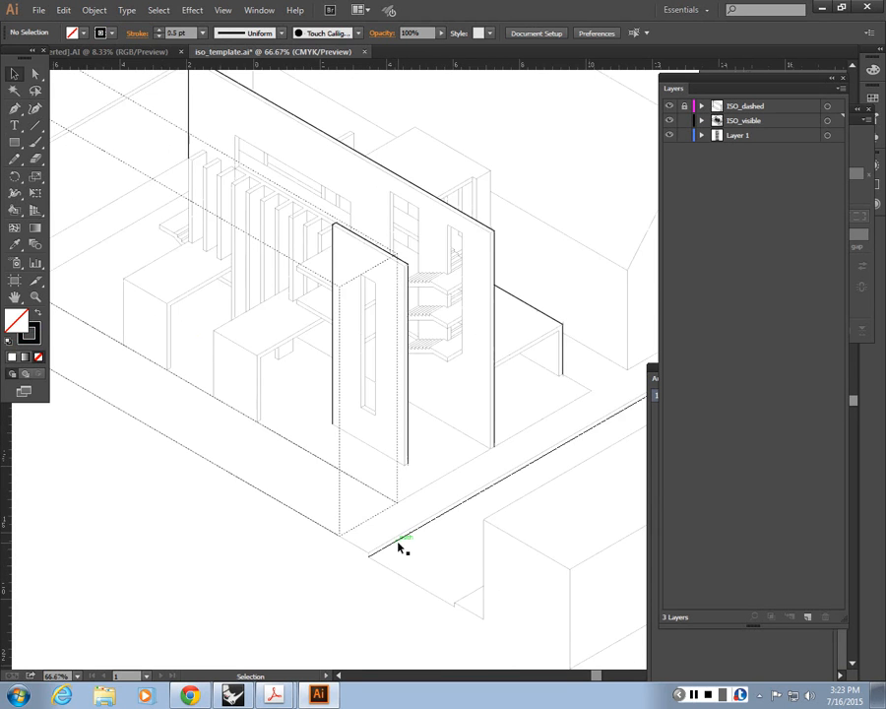
scroll(349, 481, "up", 2)
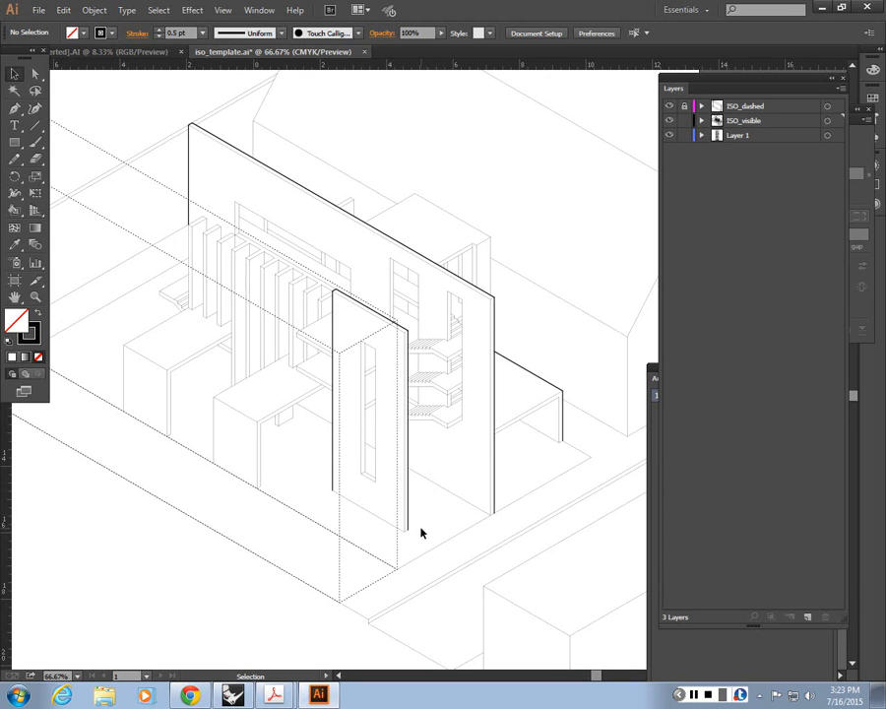
left_click(335, 332)
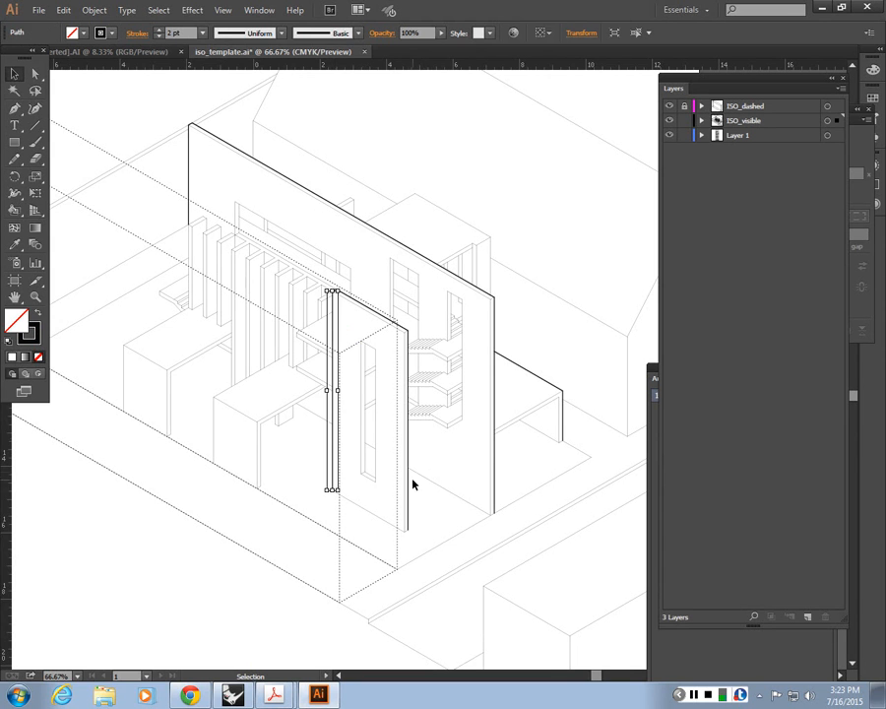
left_click(412, 479)
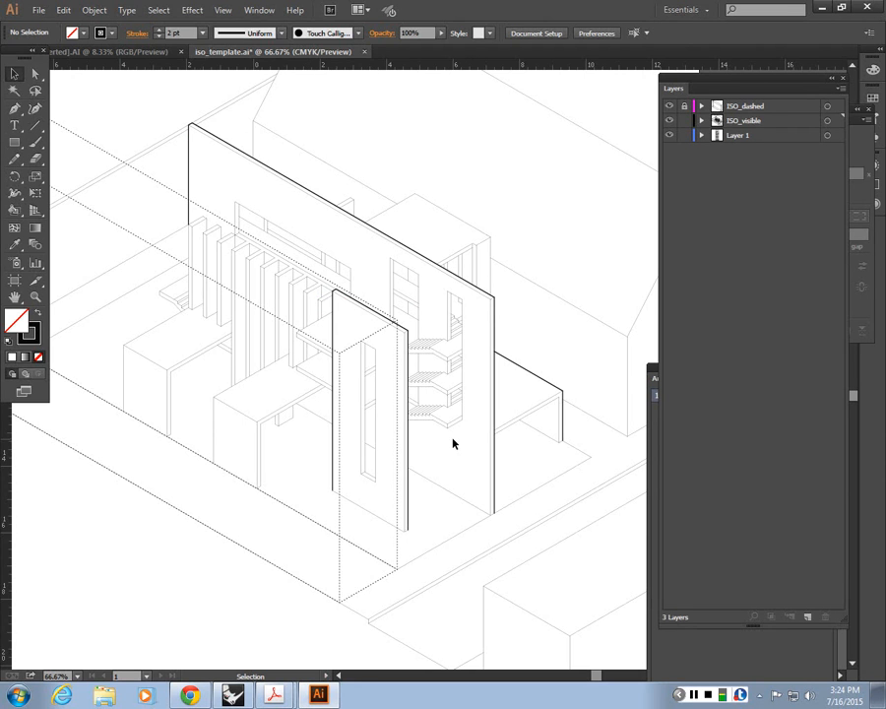
Step: Match the top and side edges of the tall main wall's stair opening to the 2 pt profile stroke
key("ctrl+equal")
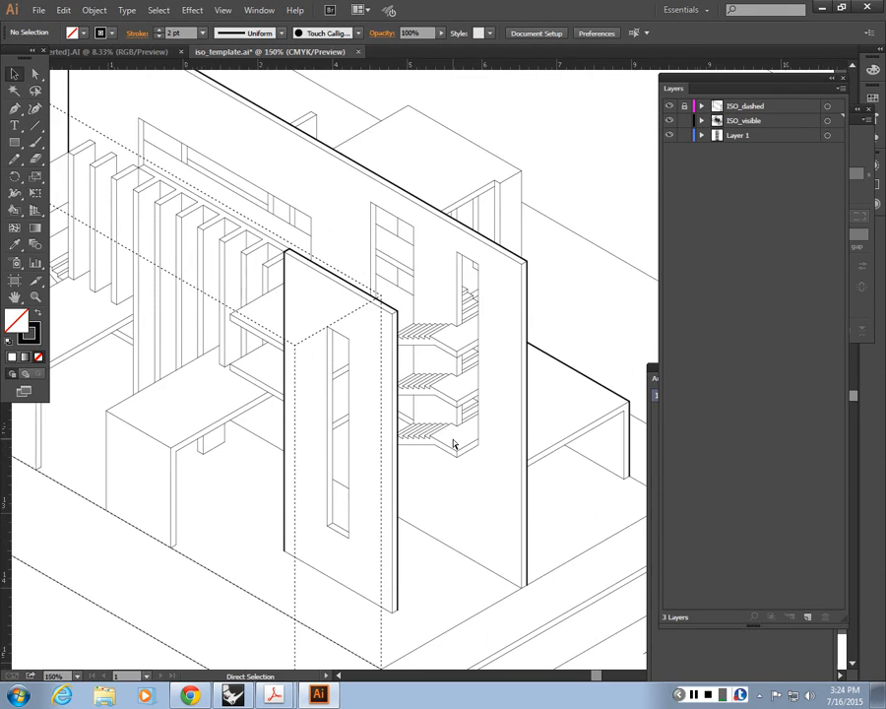
key("ctrl+equal")
key("ctrl+equal")
left_click_drag(507, 400, 448, 485)
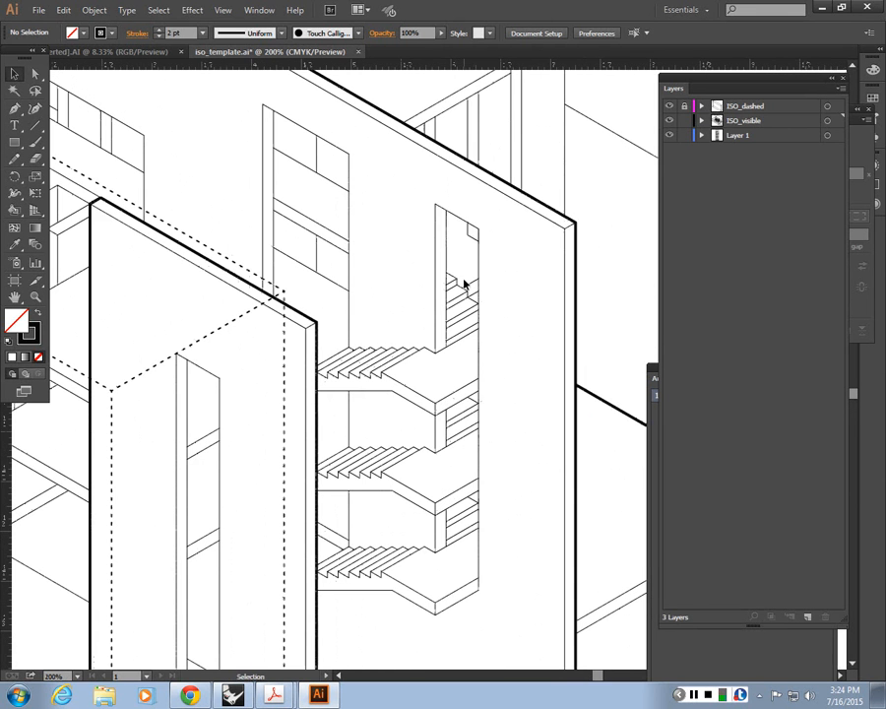
left_click(451, 222)
left_click(471, 225, "shift")
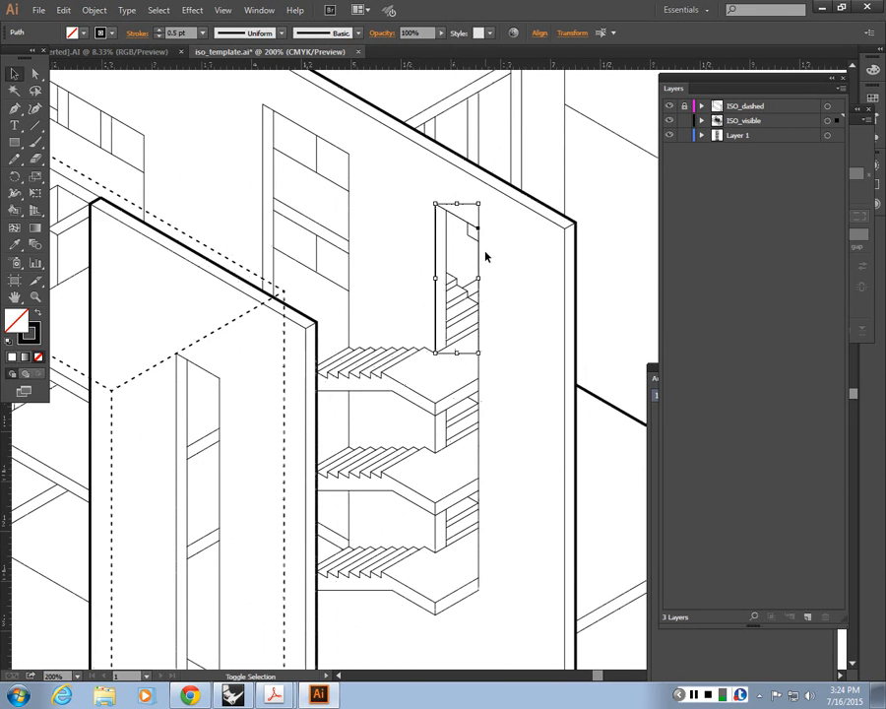
key("i")
left_click(565, 212)
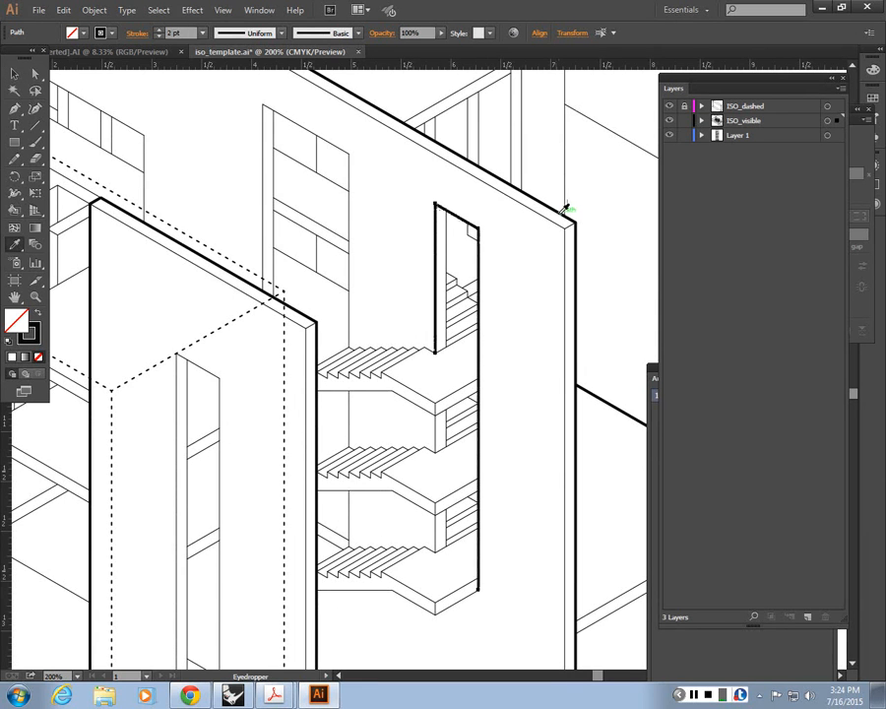
key("v")
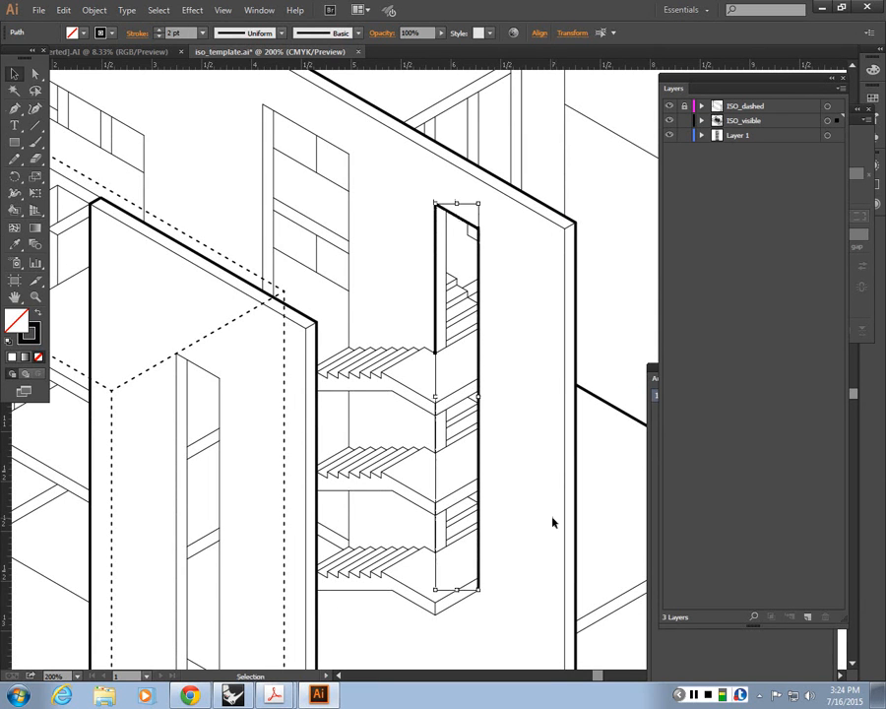
Step: Apply the 2 pt profile stroke to the stair opening's short vertical edges between the landings
left_click(434, 522)
left_click(436, 439, "shift")
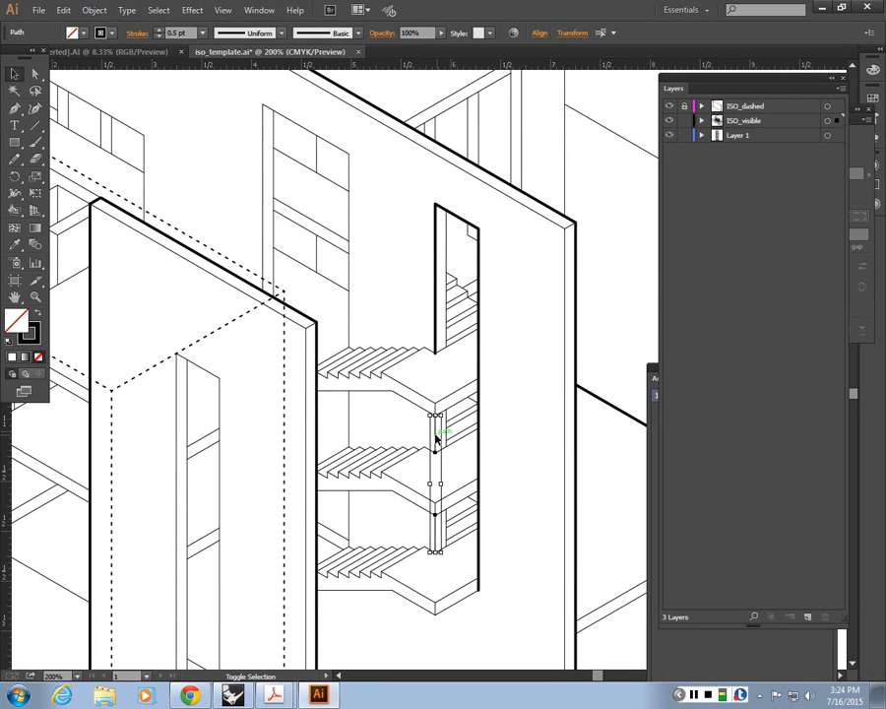
key("i")
left_click(479, 414)
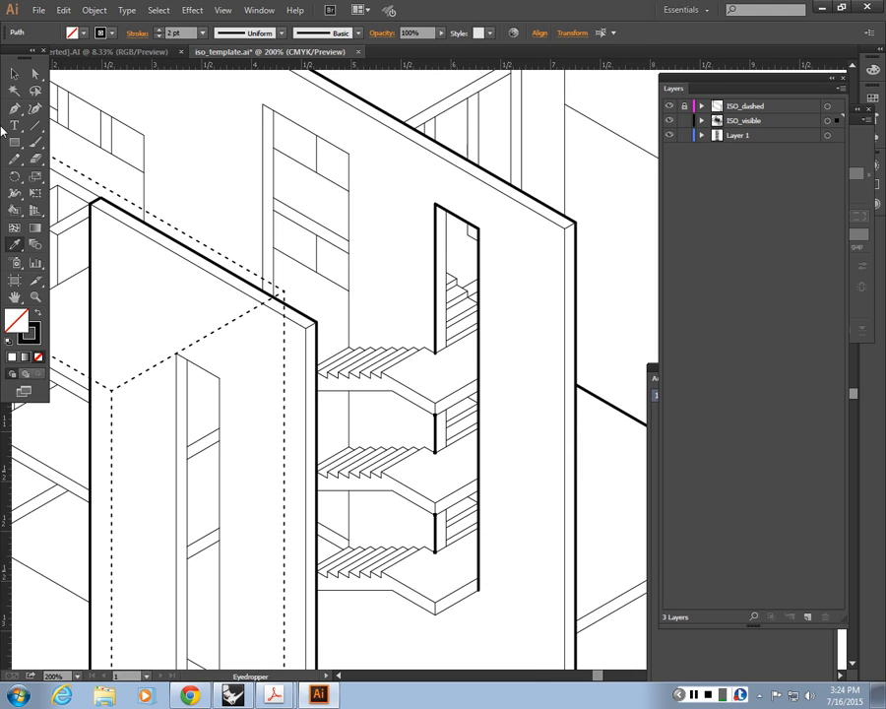
key("v")
left_click(560, 386)
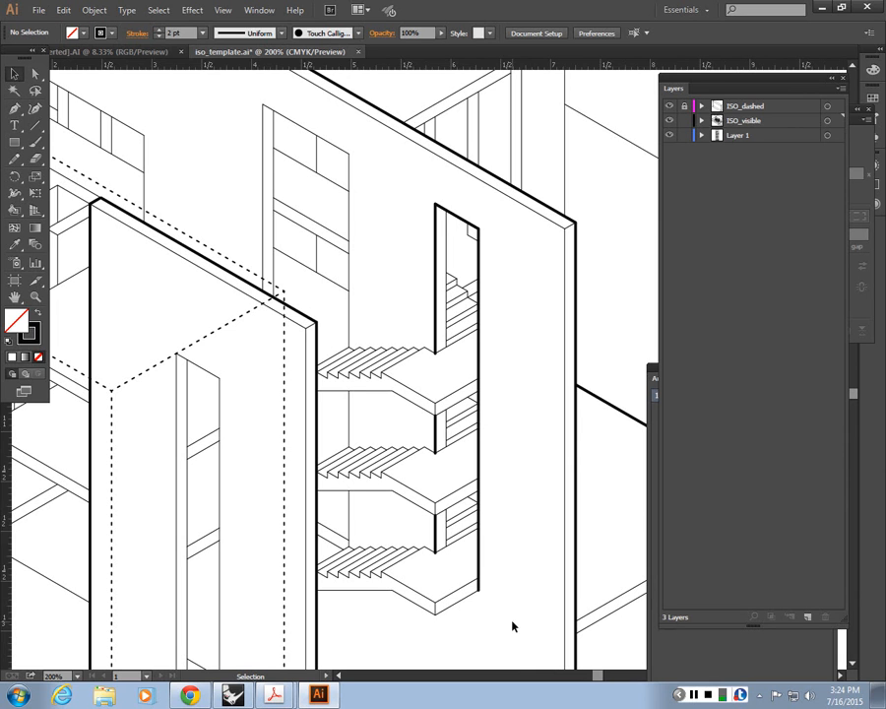
Step: Give the underside edges of the lowest stair flight and landing the 2 pt profile stroke
left_click(374, 592)
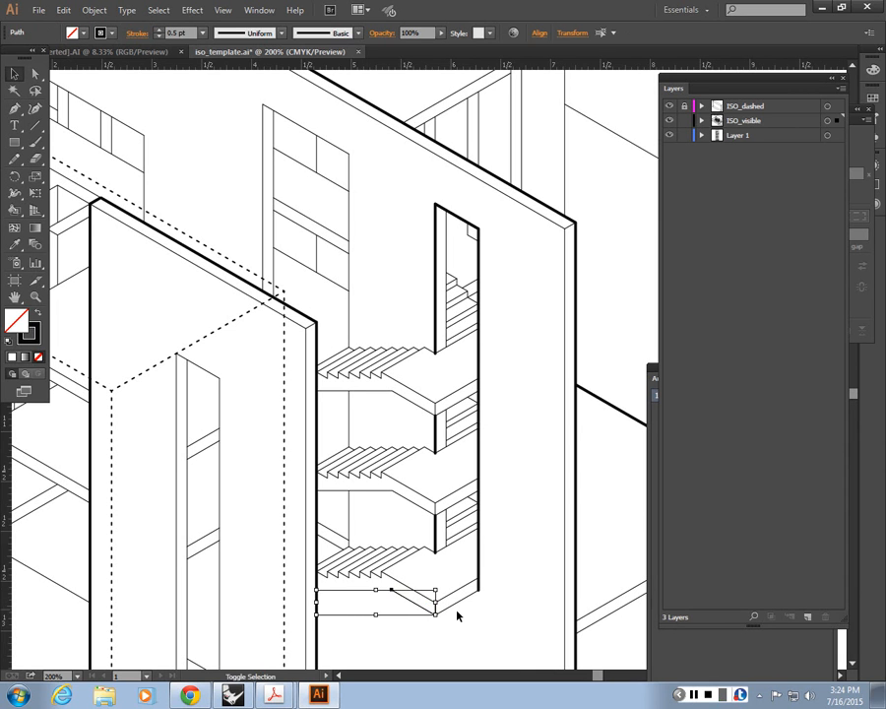
key("i")
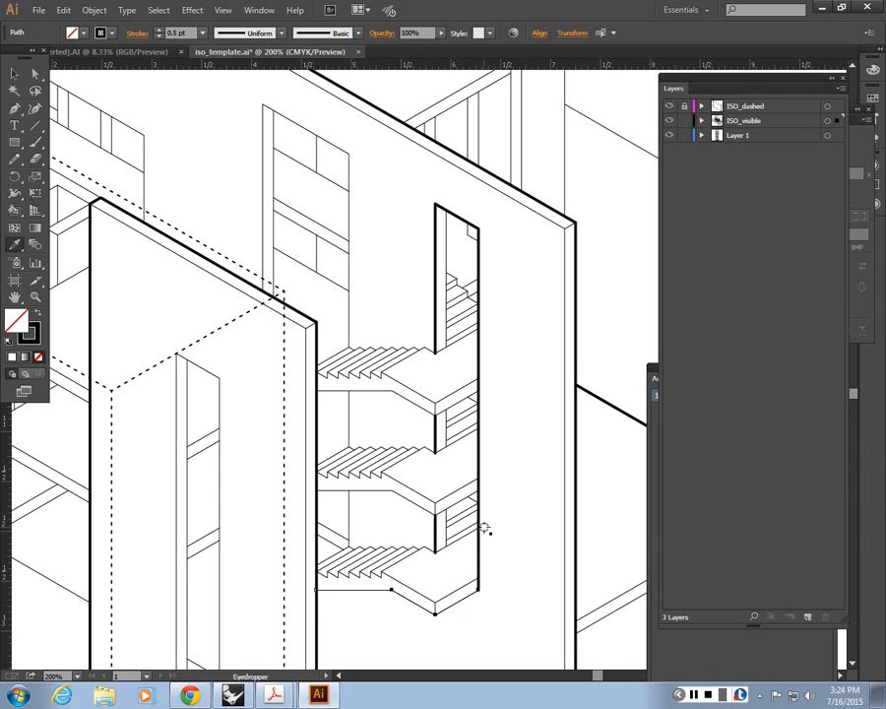
left_click(478, 543)
key("v")
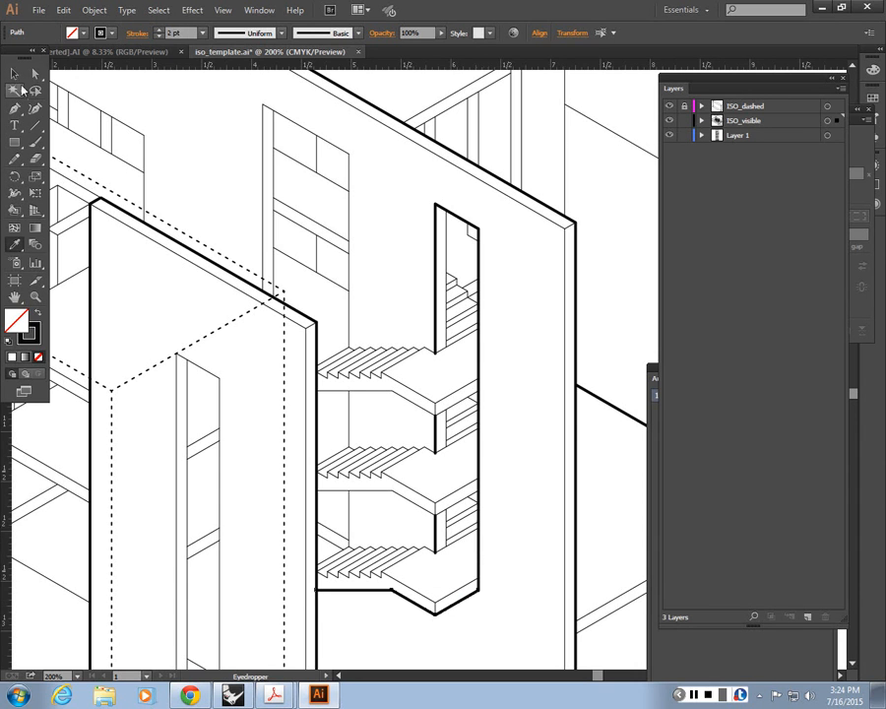
left_click(538, 312)
Step: Match the rear box's outer roof edges and exposed vertical edge behind the main wall to the 2 pt profile stroke
key("ctrl+1")
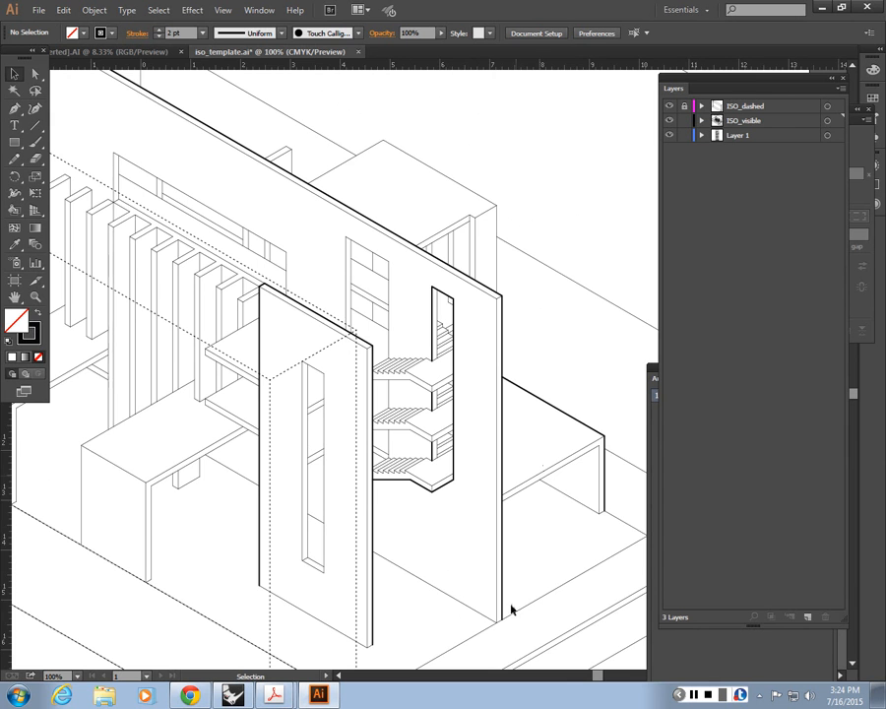
scroll(542, 441, "down", 1)
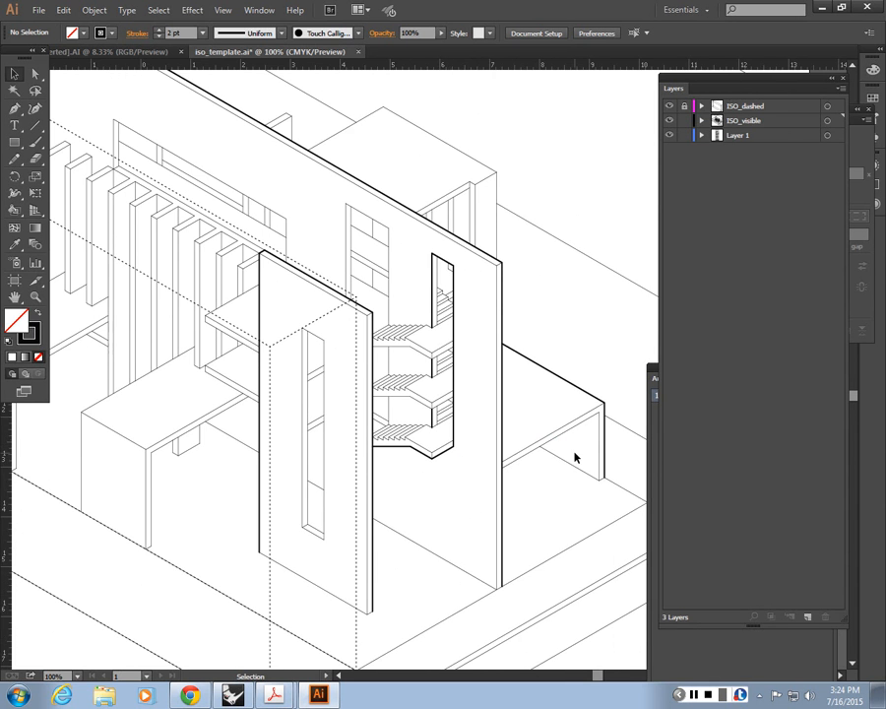
scroll(573, 453, "up", 1)
key("space")
left_click_drag(244, 225, 335, 427)
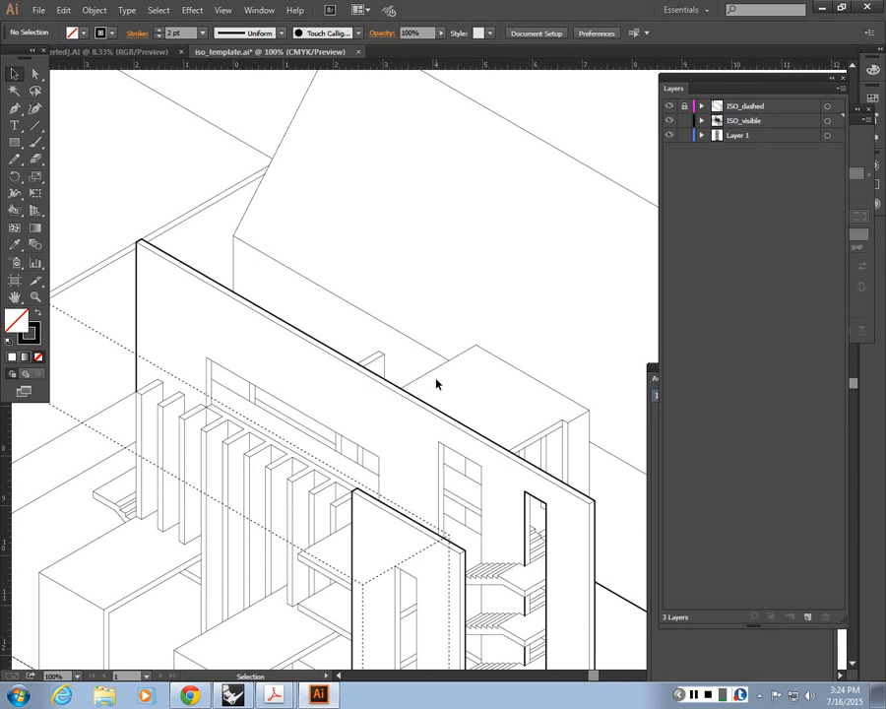
left_click(437, 384)
left_click(588, 433)
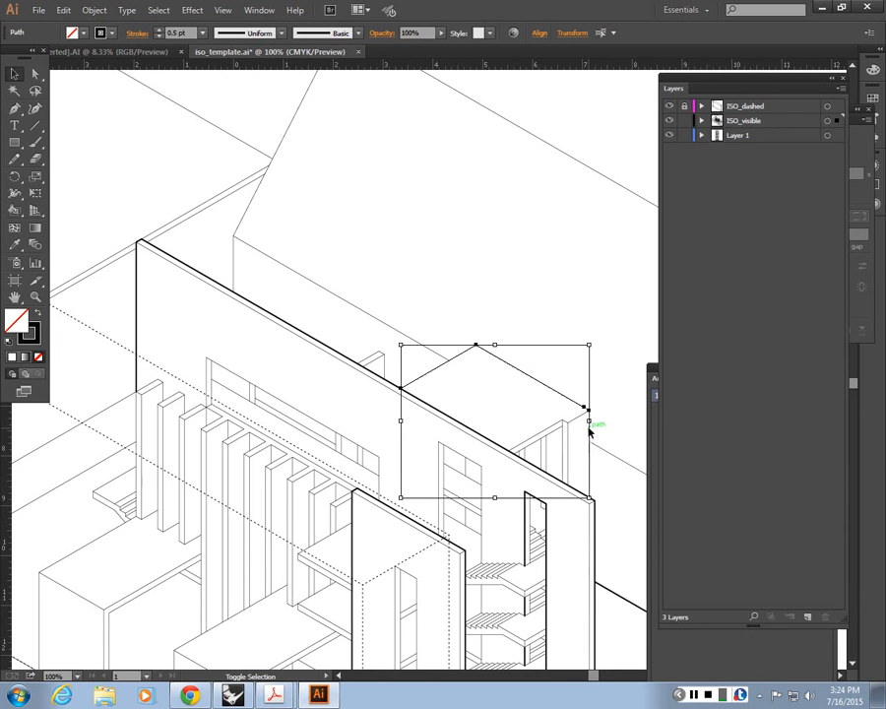
key("i")
left_click(597, 553)
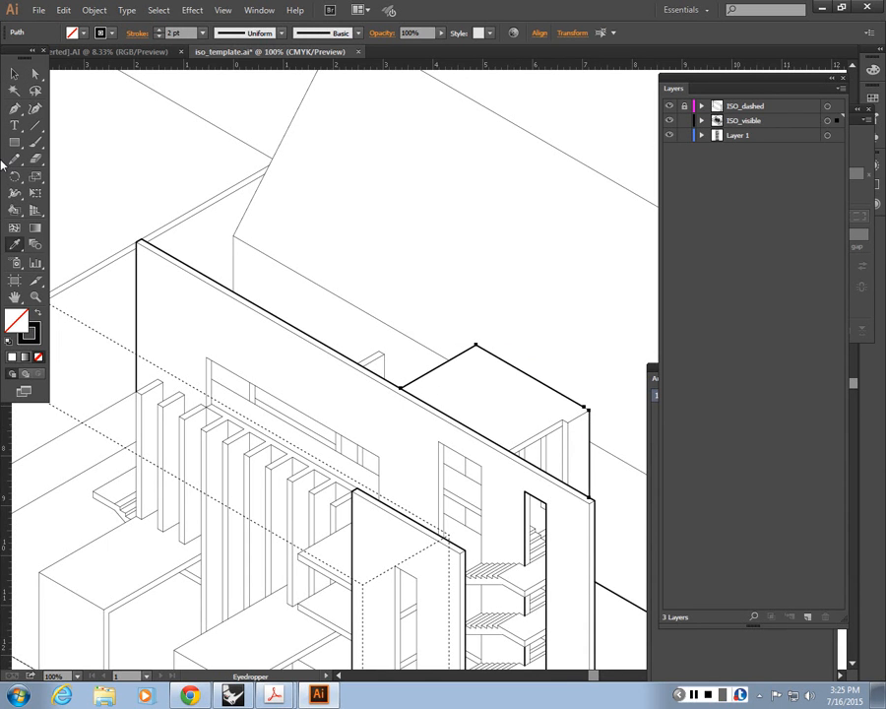
left_click(13, 74)
left_click(518, 311)
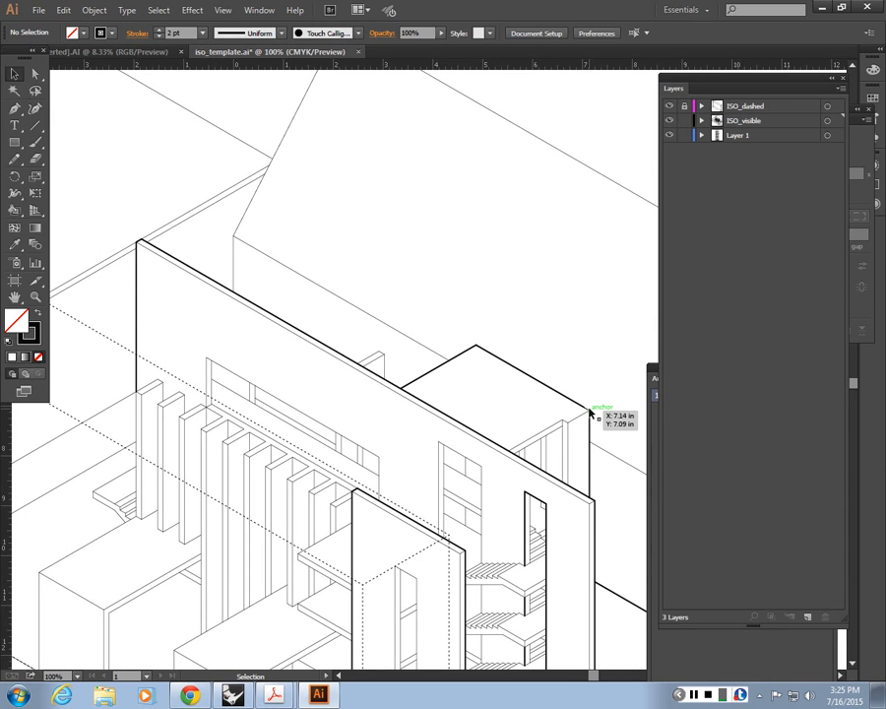
Step: Match the tiny edge segment at the rear box's outer roof corner to the 2 pt profile stroke
left_click(589, 412)
key("i")
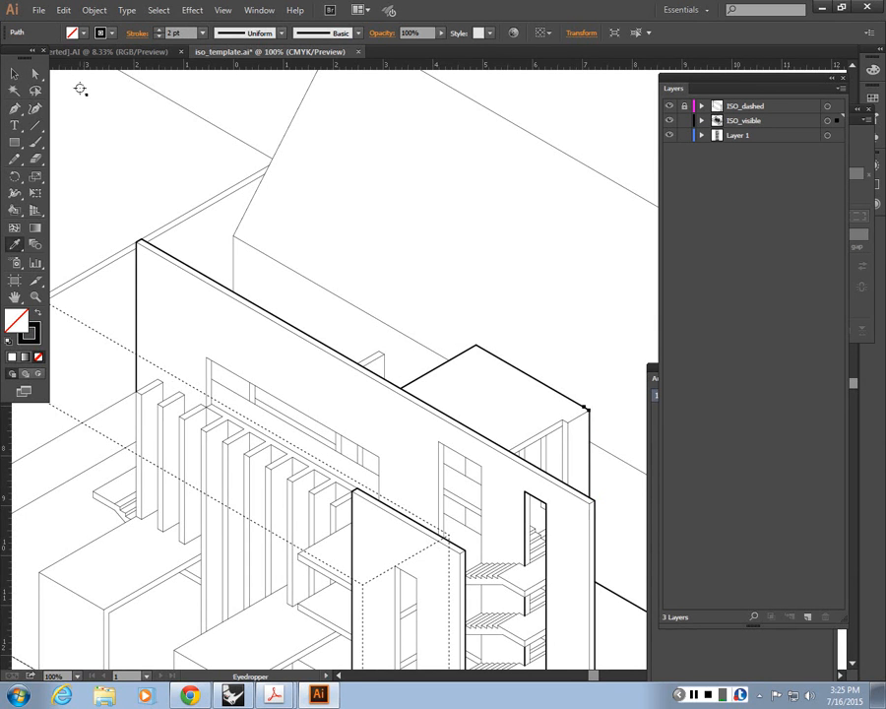
left_click(13, 74)
left_click(518, 268)
Step: Apply the 2 pt profile stroke to the outer vertical edge and back roof edge of the low box nearest the site's far corner
key("space")
left_click_drag(330, 423, 439, 298)
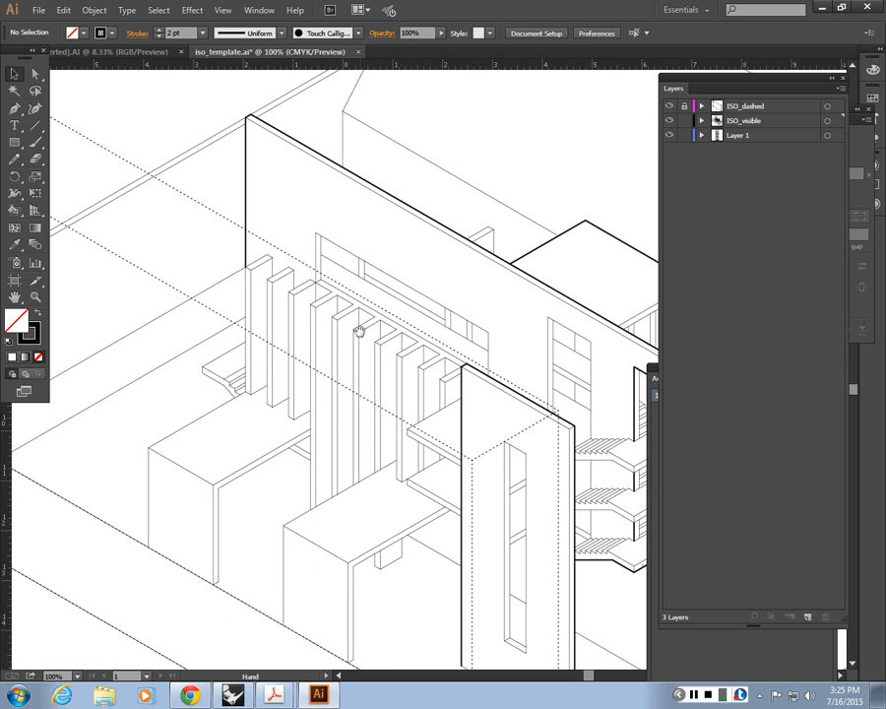
left_click_drag(272, 462, 283, 360)
left_click(160, 370, "shift")
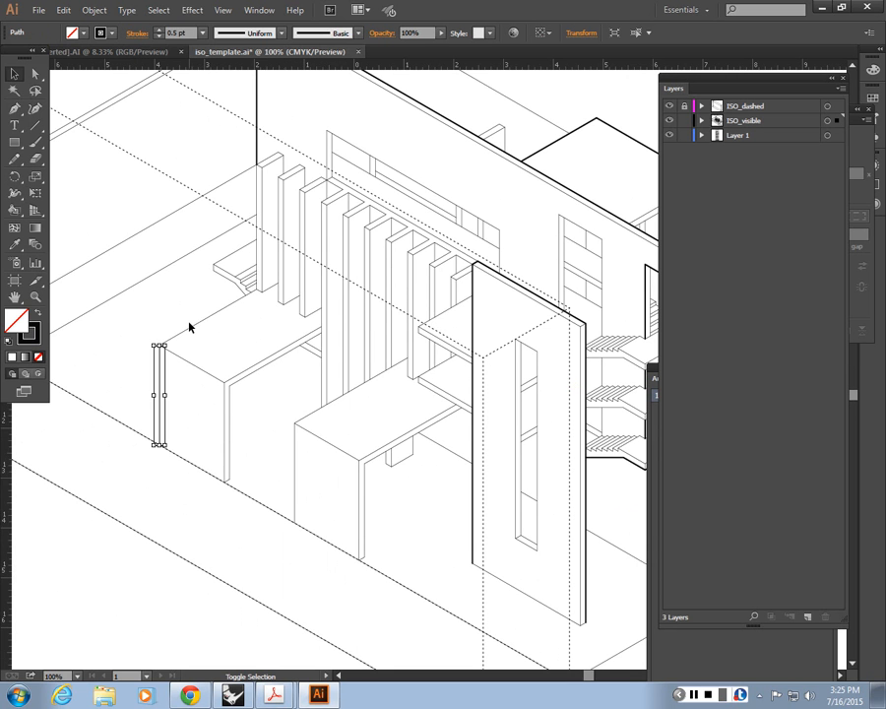
left_click(202, 321, "shift")
key("i")
left_click(258, 105)
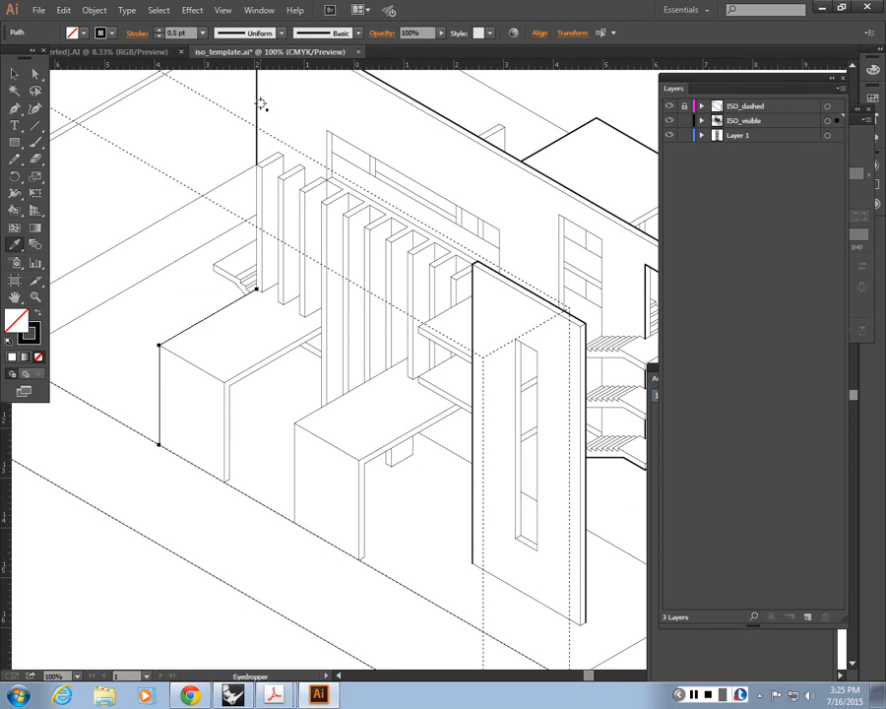
key("v")
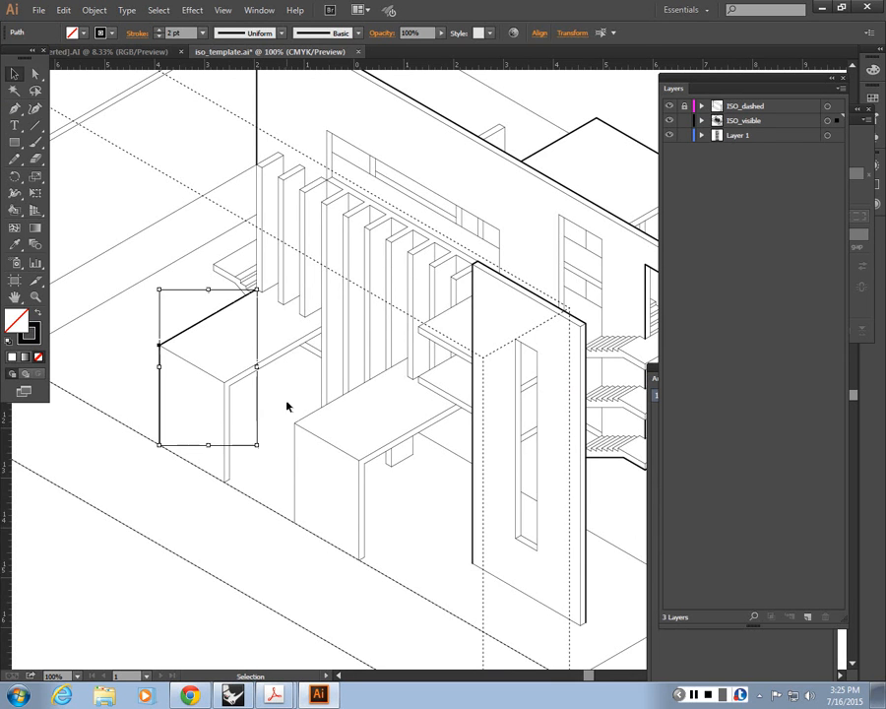
left_click(288, 459)
Step: Hide the ISO_dashed layer
scroll(283, 450, "up", 1)
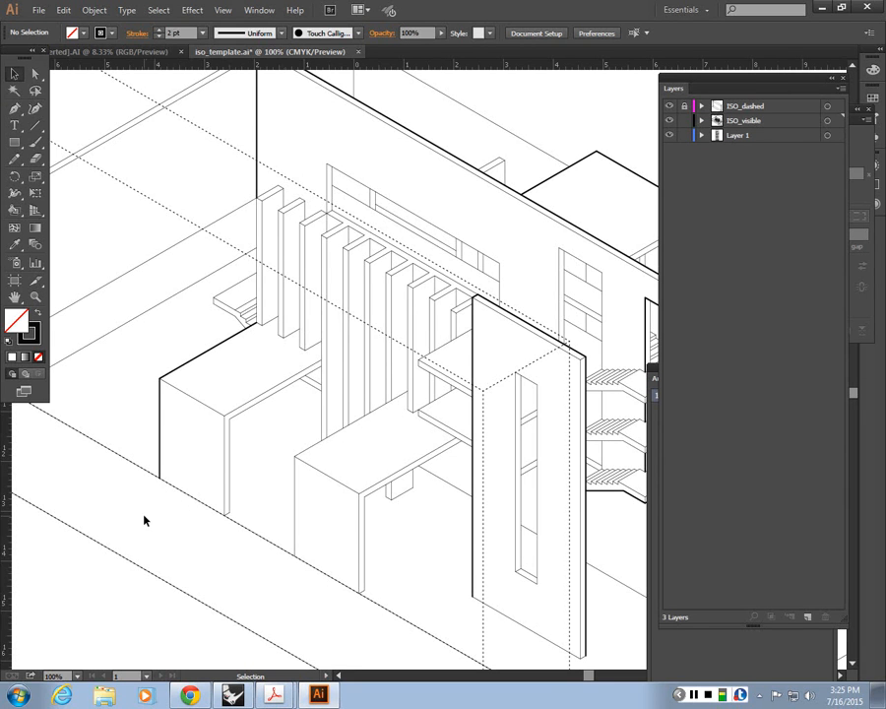
left_click(218, 528)
left_click(236, 571)
left_click(670, 106)
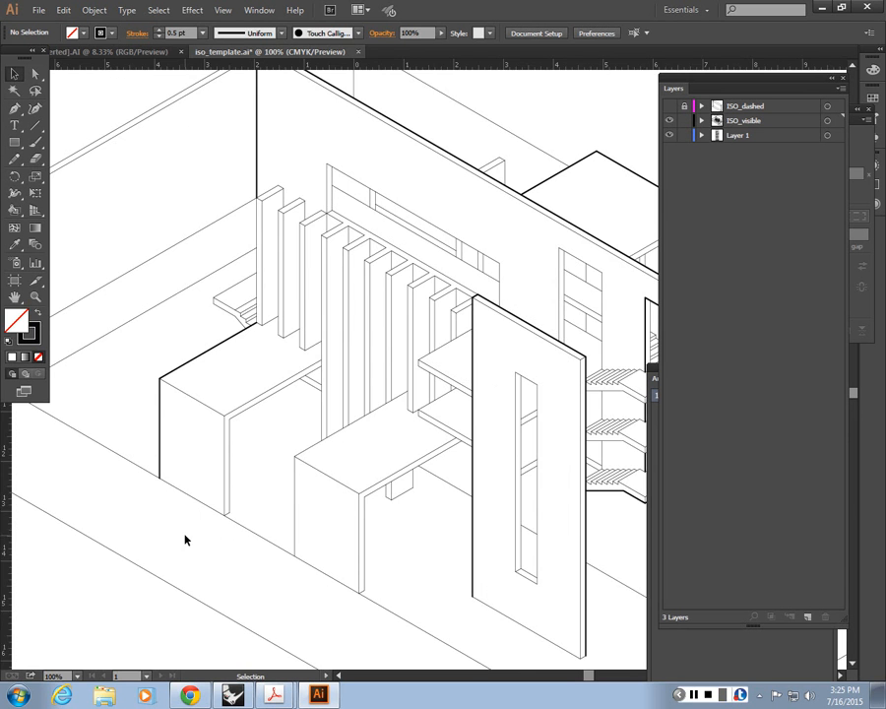
Step: Match the outer vertical edge and back roof edge of the low box beside the front slotted wall to the 2 pt profile stroke
scroll(210, 508, "down", 3, "alt")
scroll(213, 509, "up", 1, "alt")
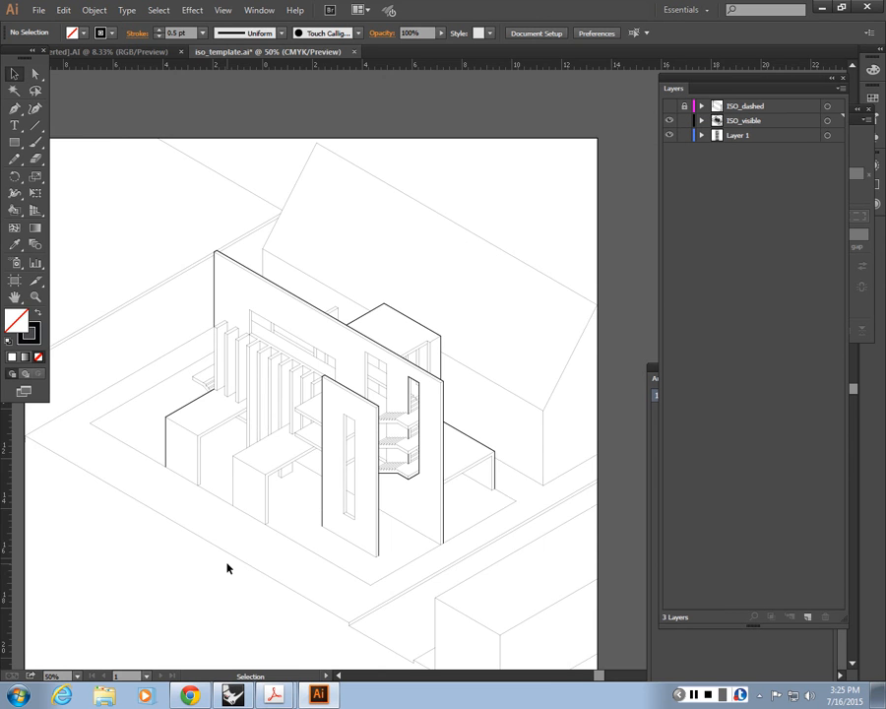
scroll(226, 568, "up", 1, "alt")
scroll(347, 516, "up", 1, "alt")
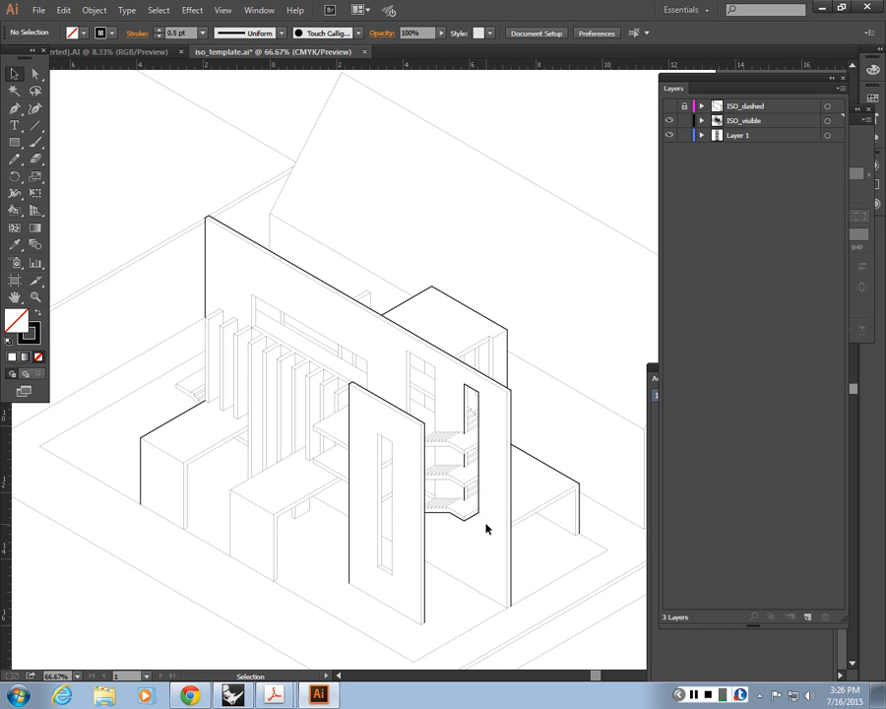
left_click(229, 533)
left_click(256, 502)
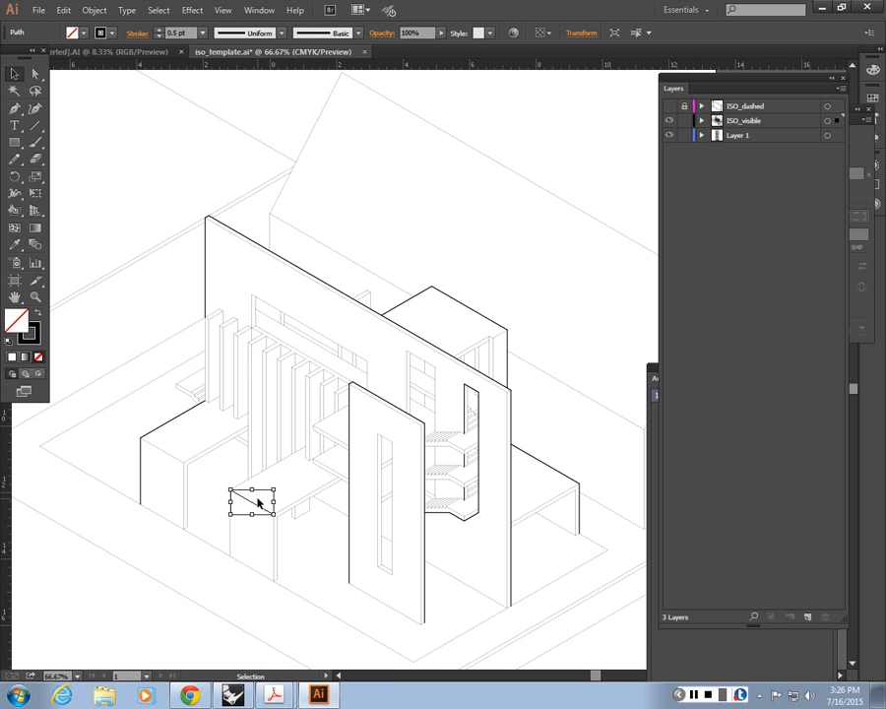
left_click(223, 466)
left_click(230, 487)
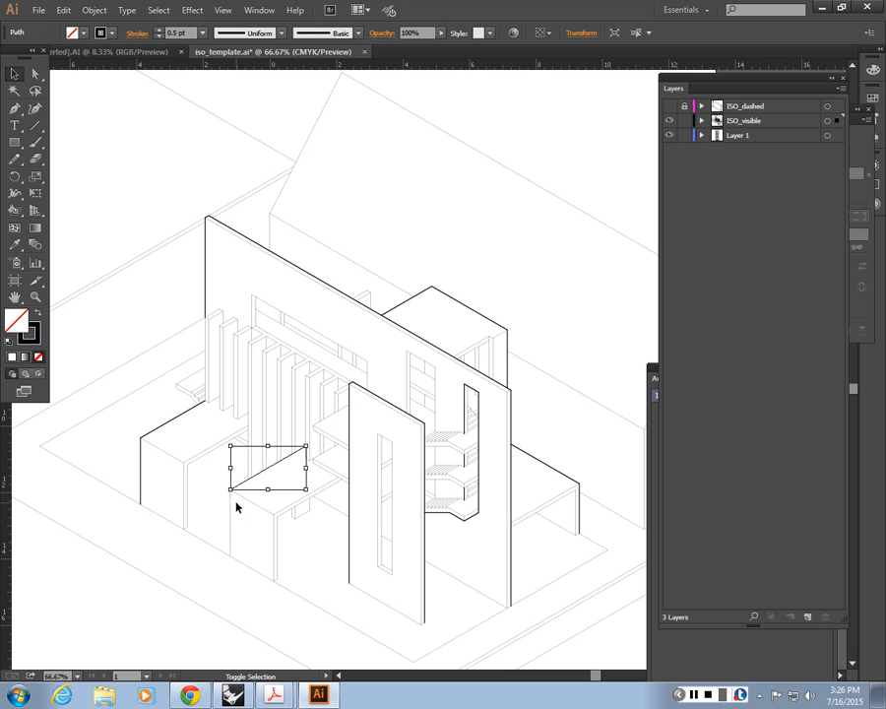
left_click(232, 508, "shift")
key("i")
left_click(160, 427)
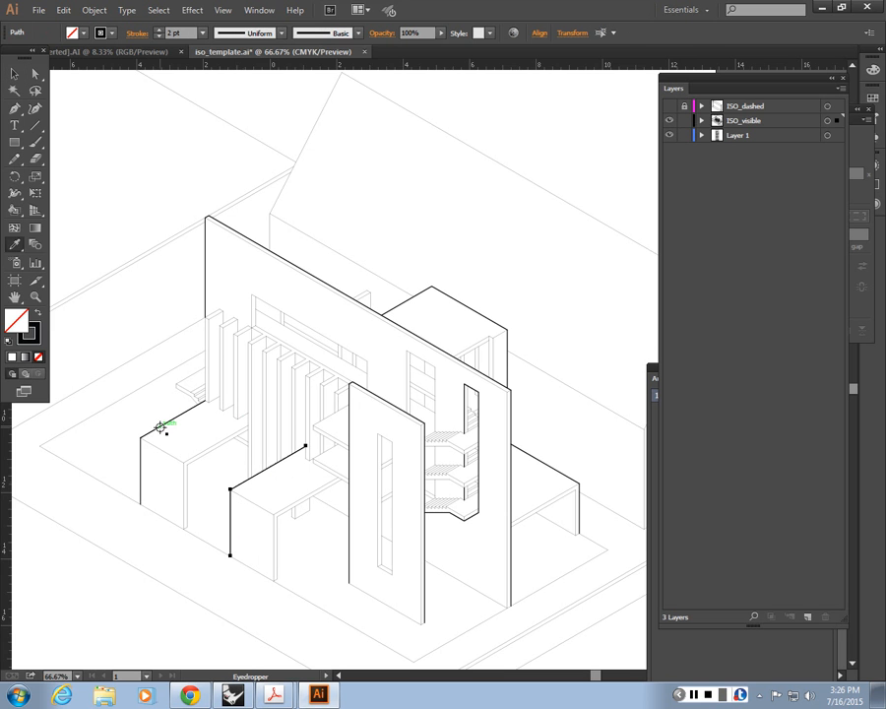
key("v")
left_click(185, 201)
Step: Match the side and top edges of the long window opening behind the vertical fins to the 2 pt profile stroke
key("ctrl+minus")
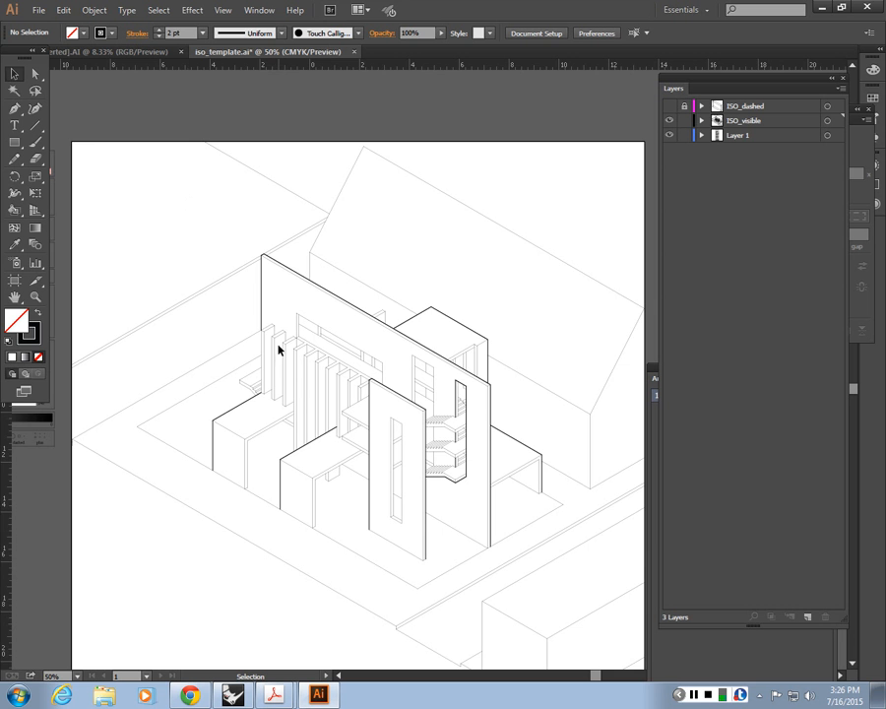
key("ctrl+plus")
key("ctrl+plus")
key("ctrl+plus")
key("ctrl+plus")
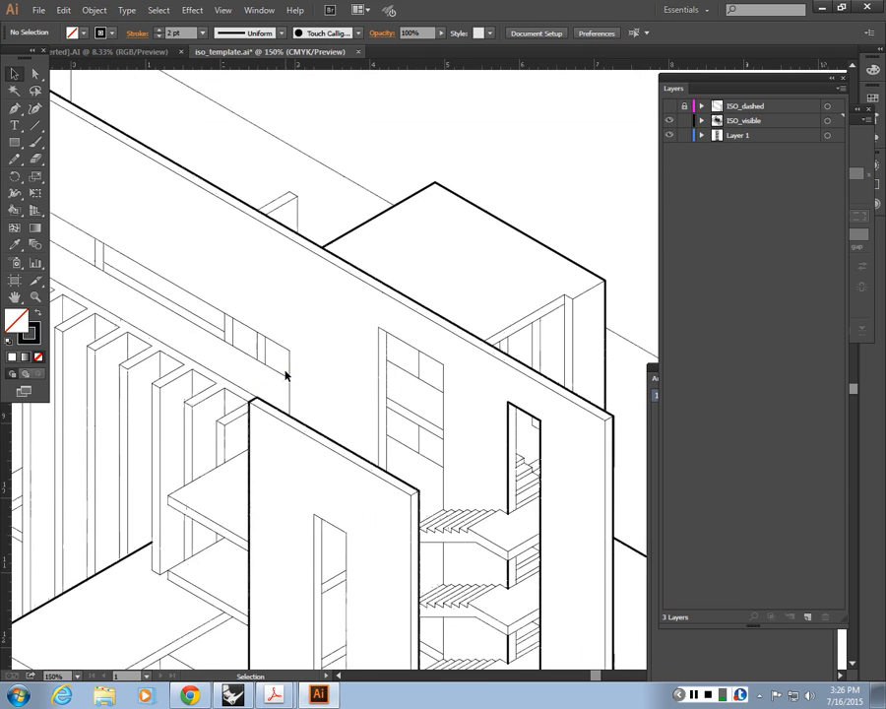
key("ctrl+minus")
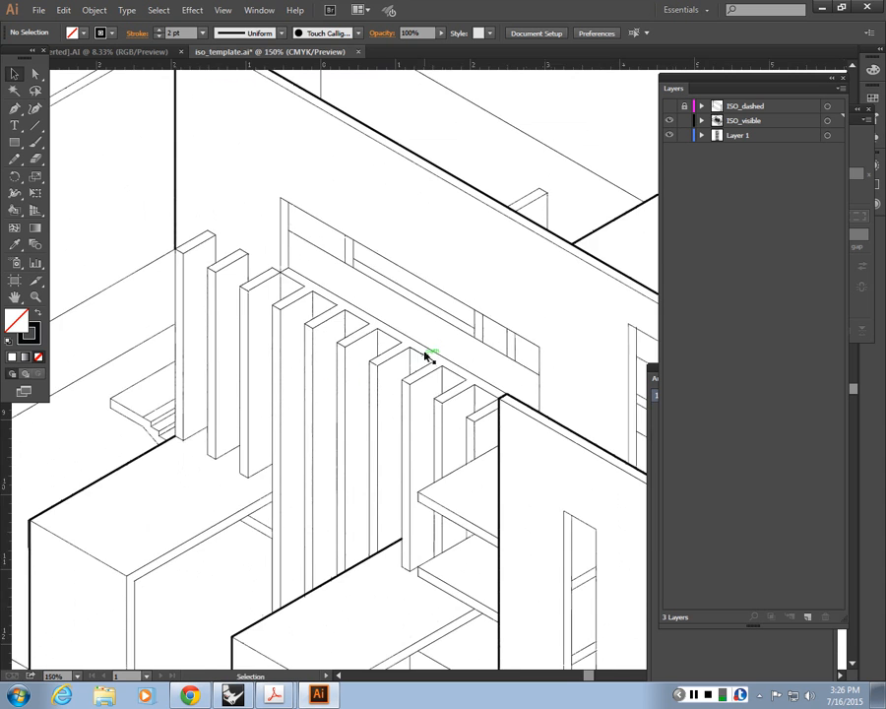
key("ctrl+plus")
left_click_drag(343, 301, 298, 346)
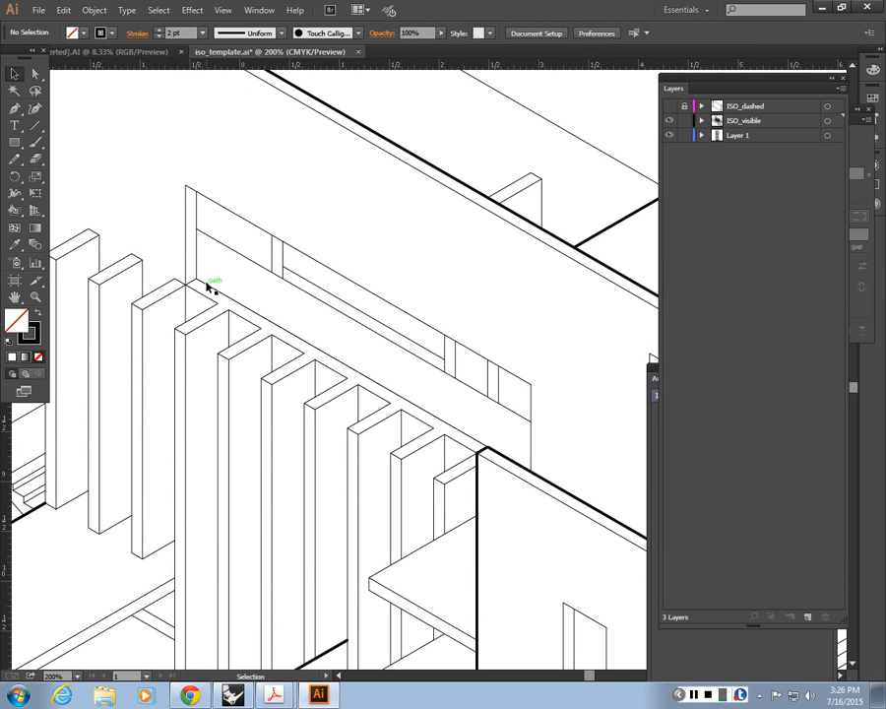
left_click(186, 266)
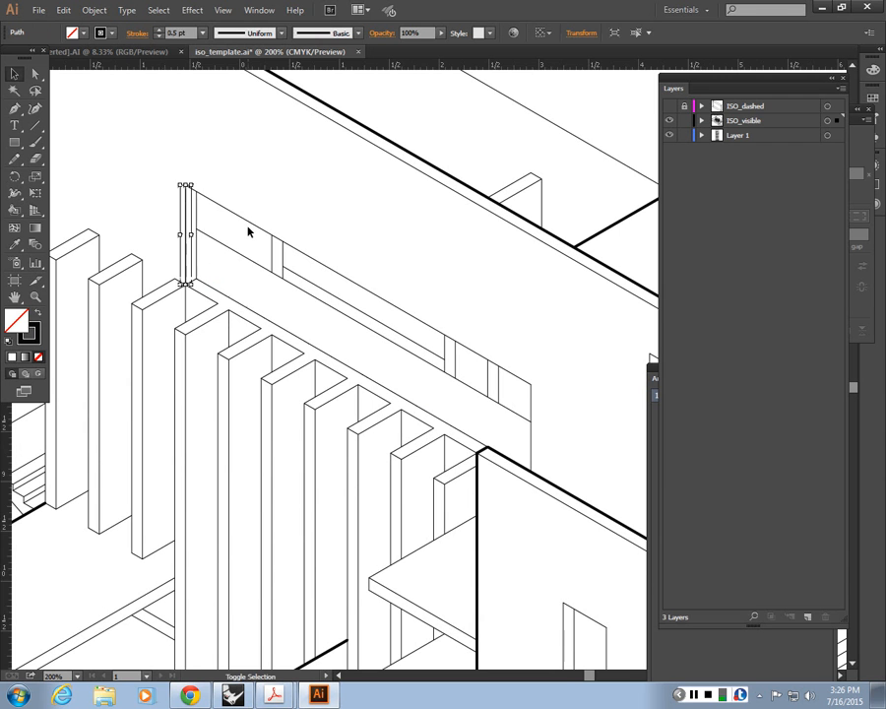
left_click(247, 225, "shift")
key("i")
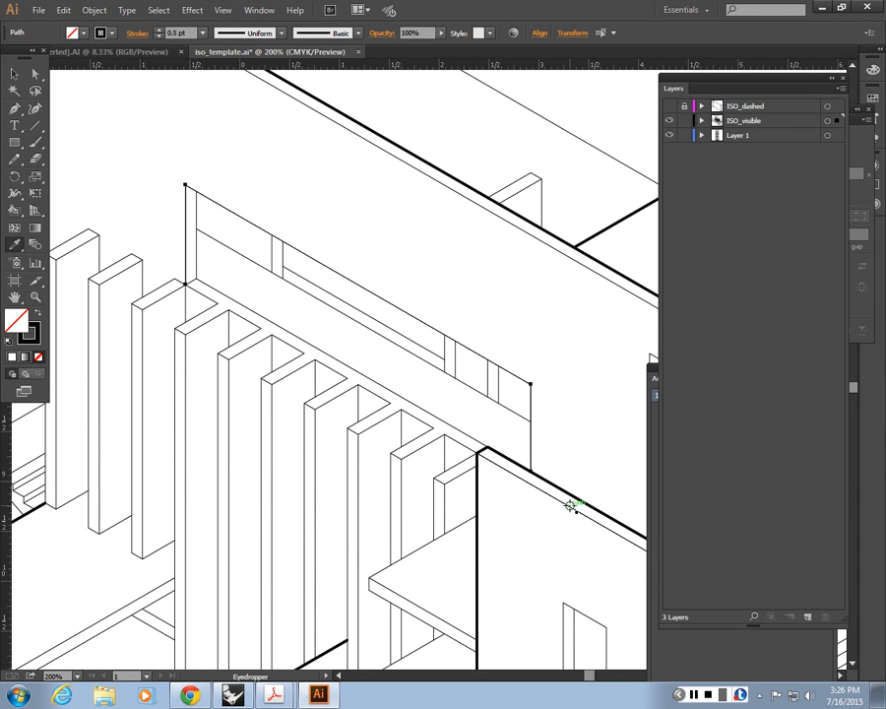
left_click(571, 505)
key("v")
left_click(334, 149)
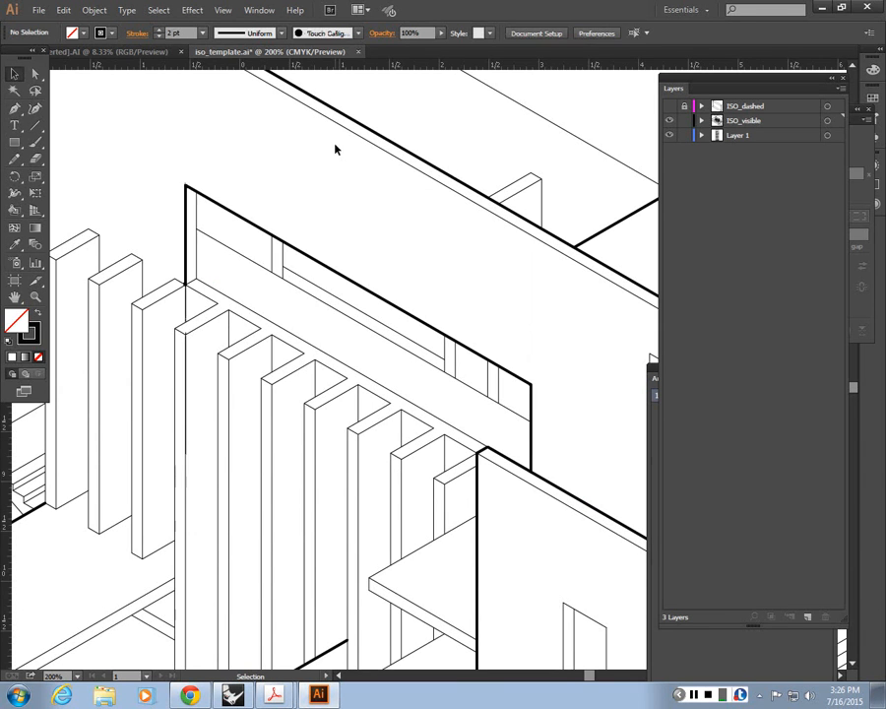
Step: Set the outer vertical, top and far side edges of the outermost fin beside the tall wall's corner to 1 pt
key("ctrl+minus")
key("ctrl+minus")
key("ctrl+minus")
left_click_drag(485, 410, 425, 401)
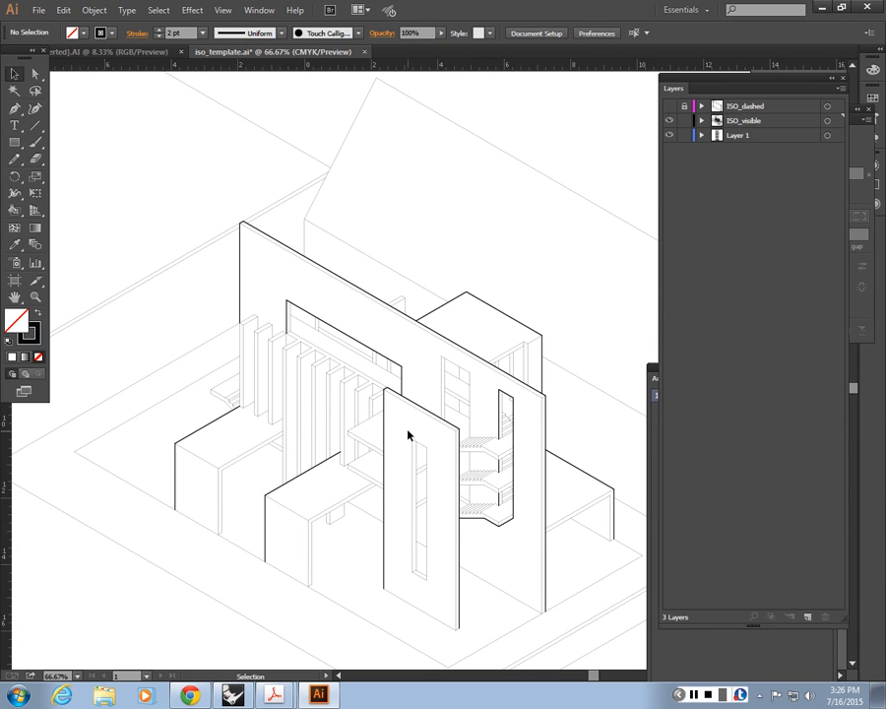
scroll(237, 409, "up", 3, "alt")
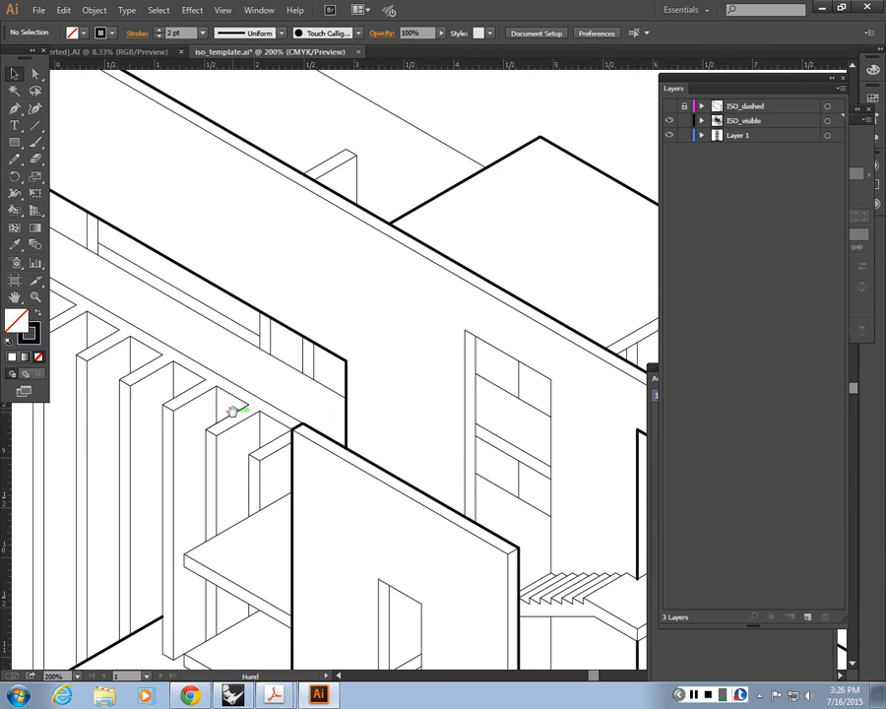
left_click_drag(232, 411, 372, 412)
key("ctrl+minus")
left_click_drag(317, 371, 368, 377)
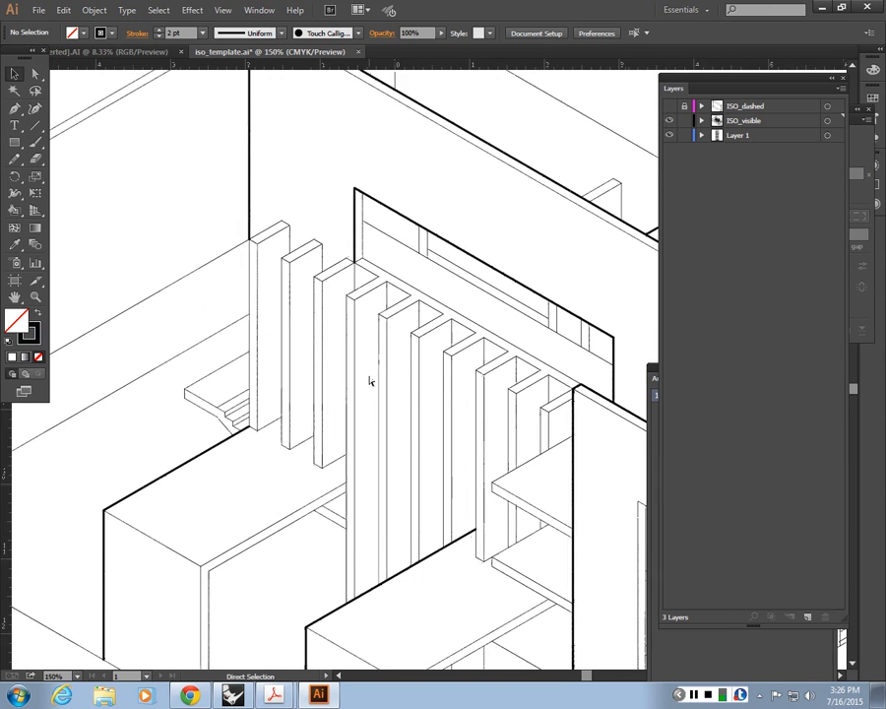
scroll(370, 381, "up", 2, "alt")
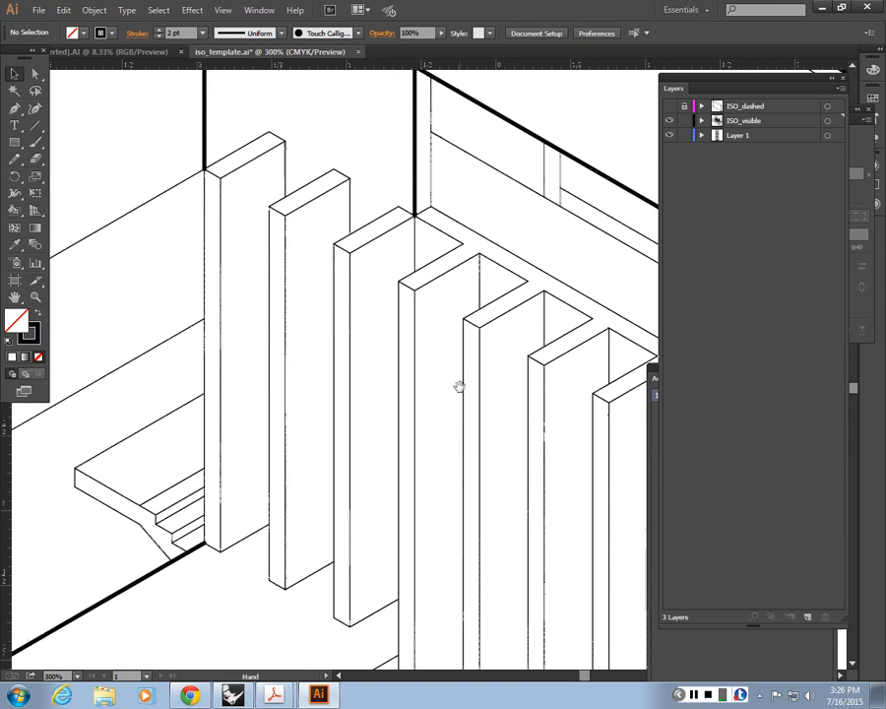
left_click(202, 193)
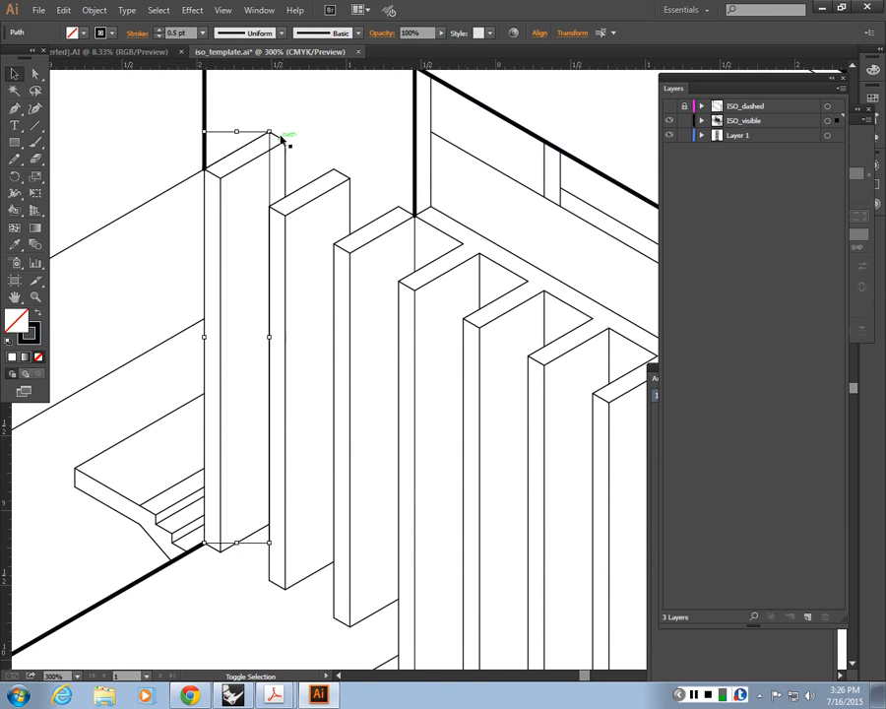
left_click_drag(280, 137, 286, 132)
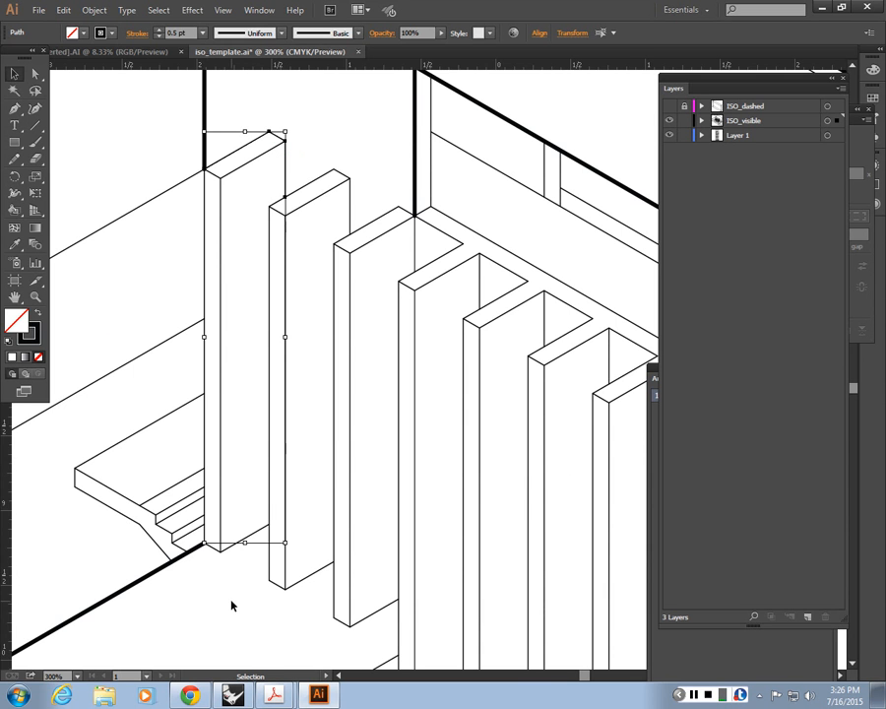
left_click_drag(168, 33, 246, 38)
type("1")
key("Return")
left_click(352, 116)
Step: Match the two bottom edges of the outermost fin to its 1 pt outline stroke
left_click(239, 545)
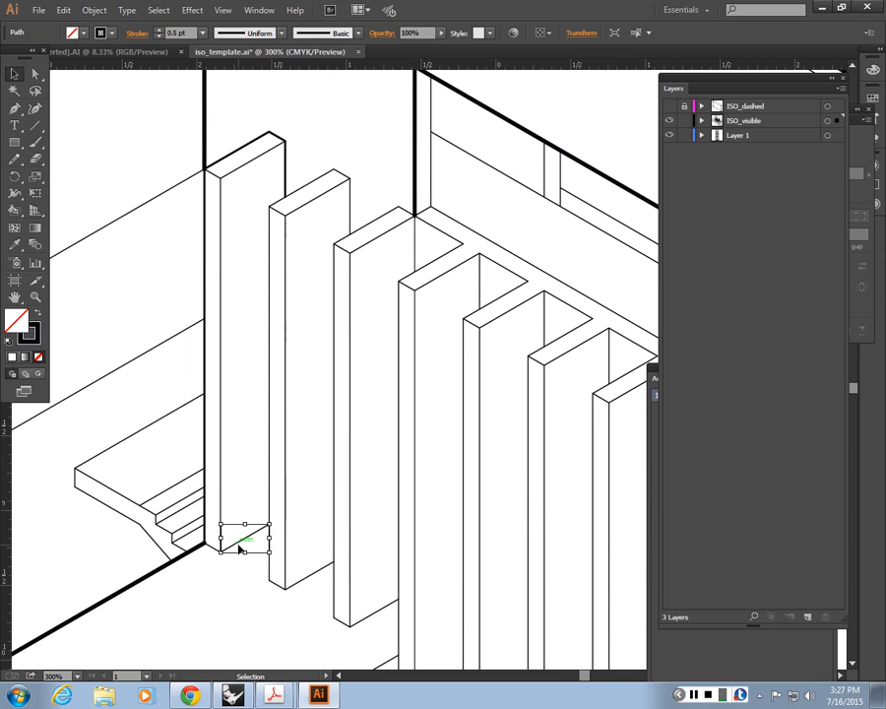
left_click(211, 548, "shift")
key("i")
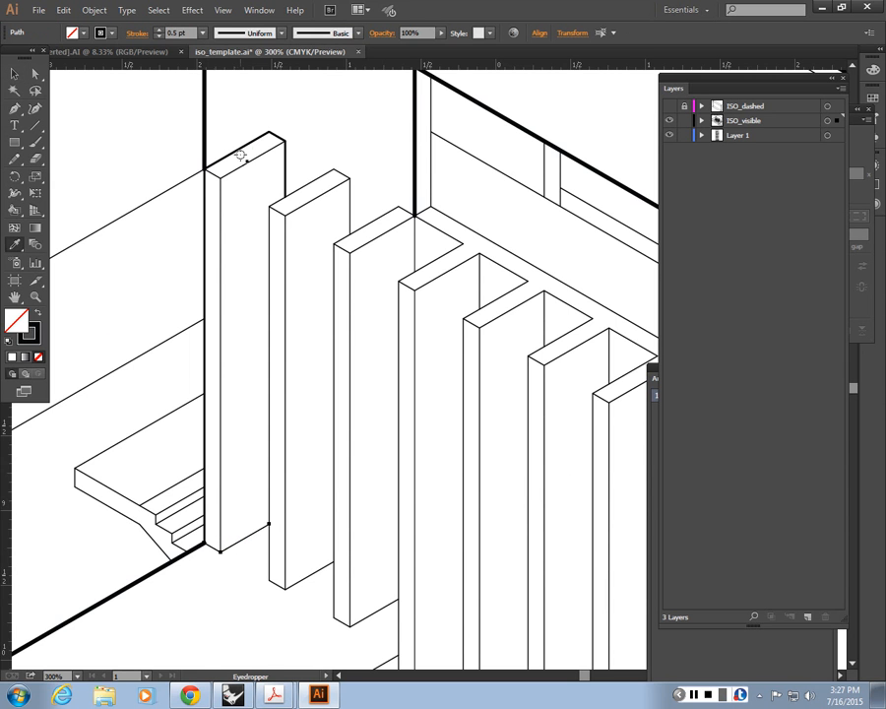
left_click(238, 152)
key("v")
left_click(355, 153)
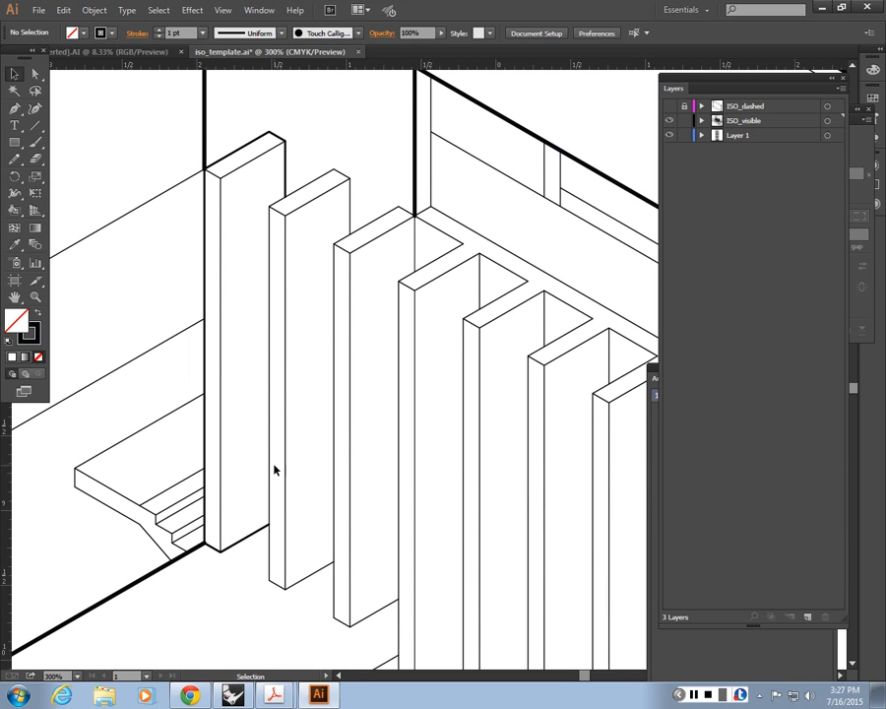
Step: Match the complete outer outline of the second fin to the first fin's 1 pt stroke
left_click_drag(346, 164, 353, 226)
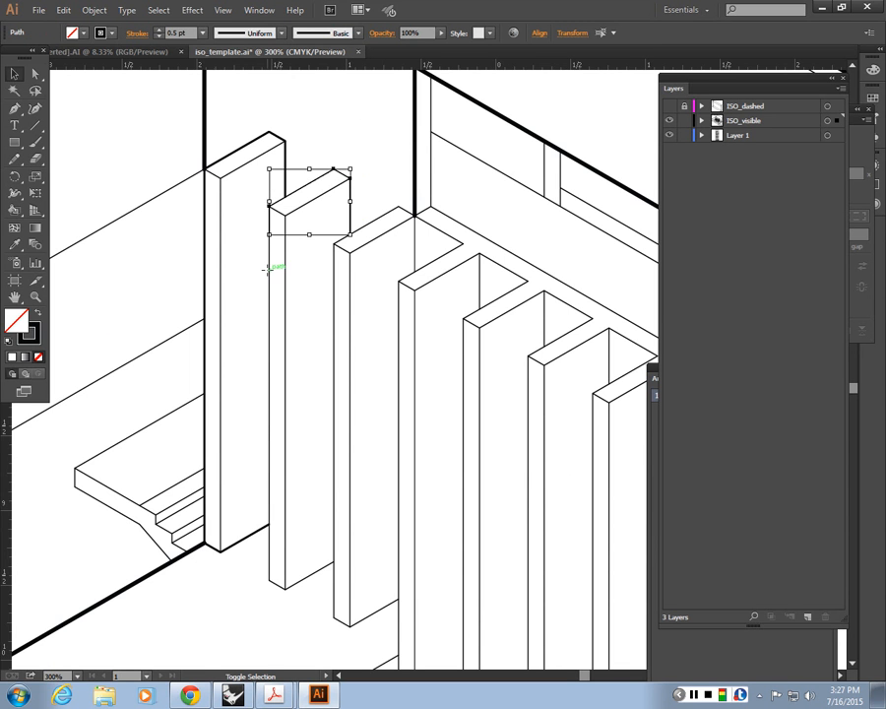
left_click(284, 585, "shift")
left_click(282, 587, "shift")
left_click(299, 581, "shift")
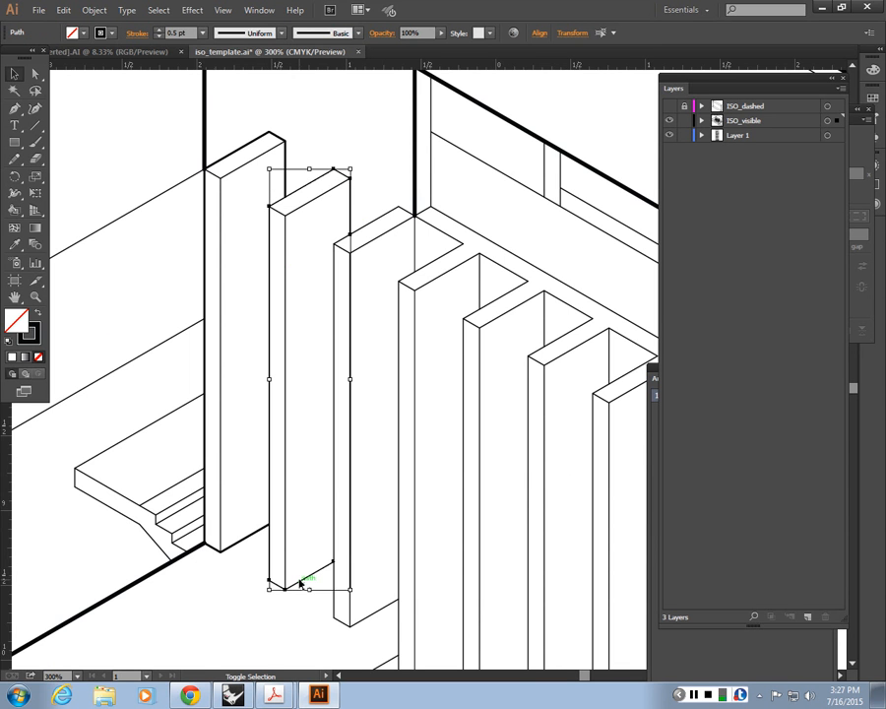
key("i")
left_click(243, 540)
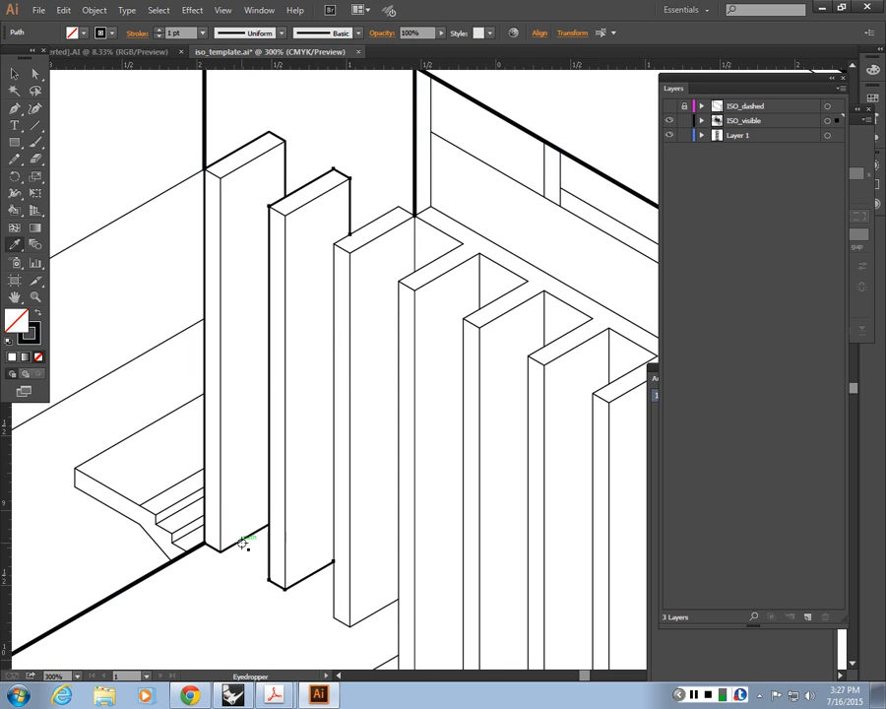
key("v")
Step: Examine the line weights of the outlined fins up close against the neighbouring third fin's edges
key("ctrl+=")
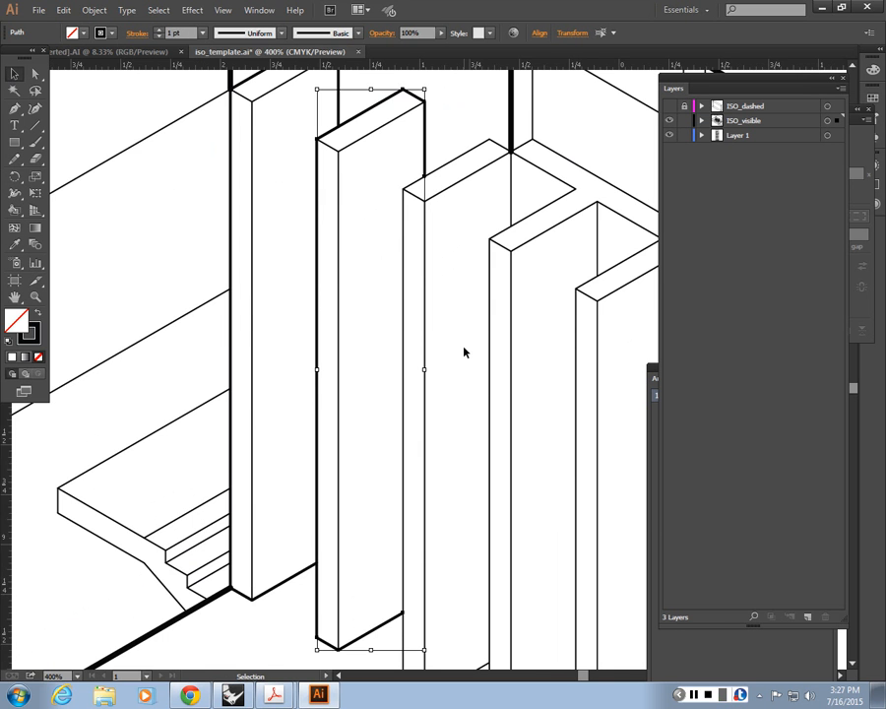
left_click_drag(373, 303, 436, 528)
key("ctrl+=")
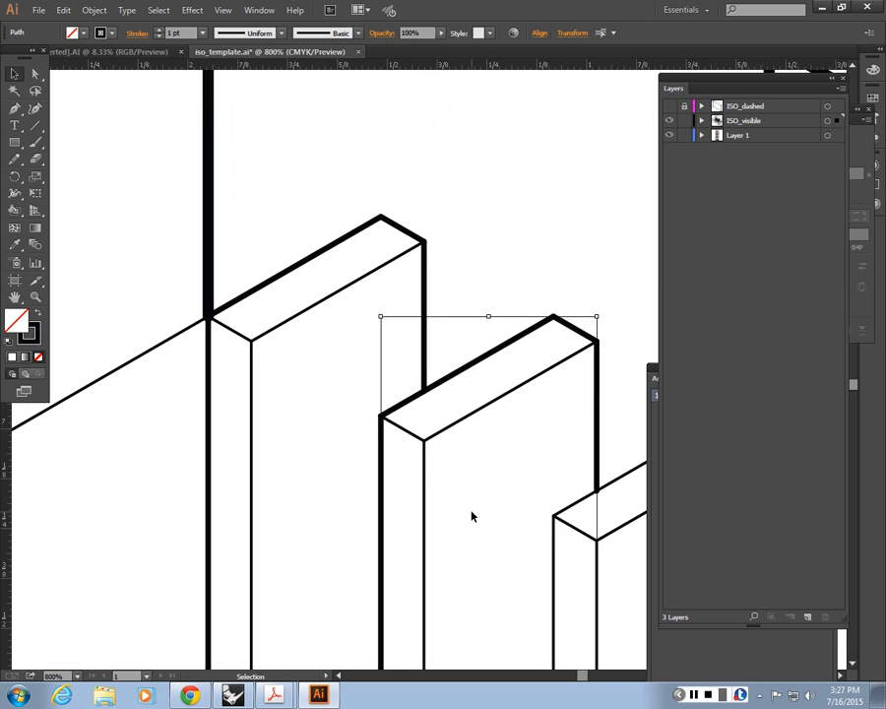
key("ctrl+=")
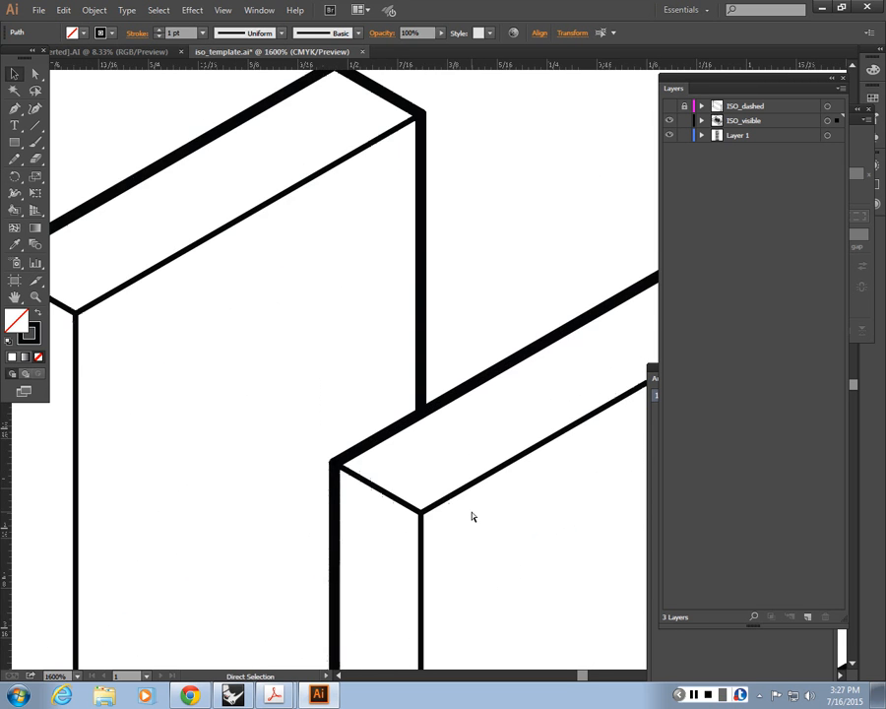
key("ctrl+minus")
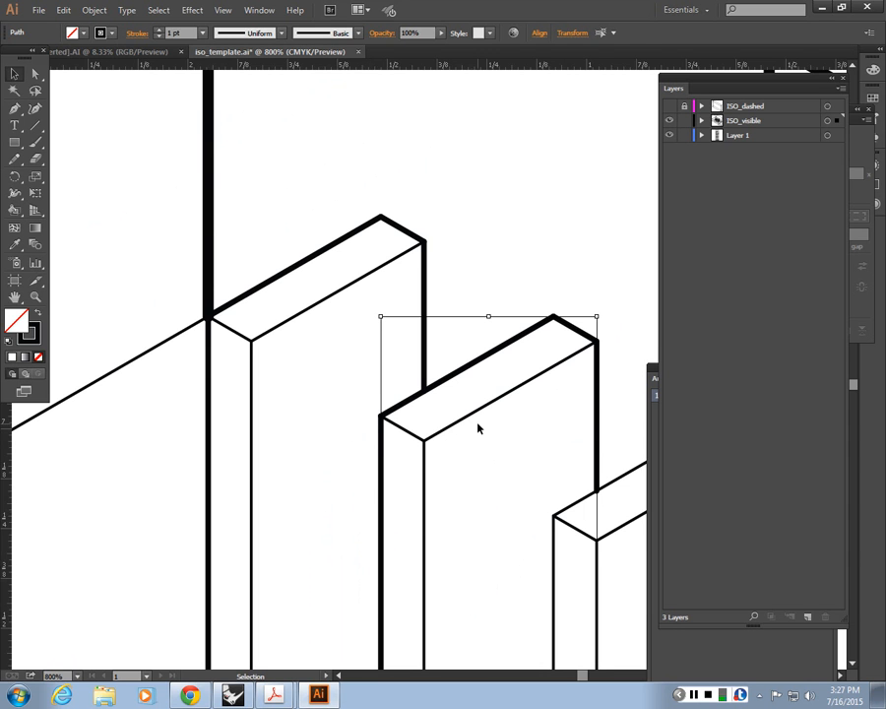
left_click(506, 459)
left_click_drag(576, 565, 326, 432)
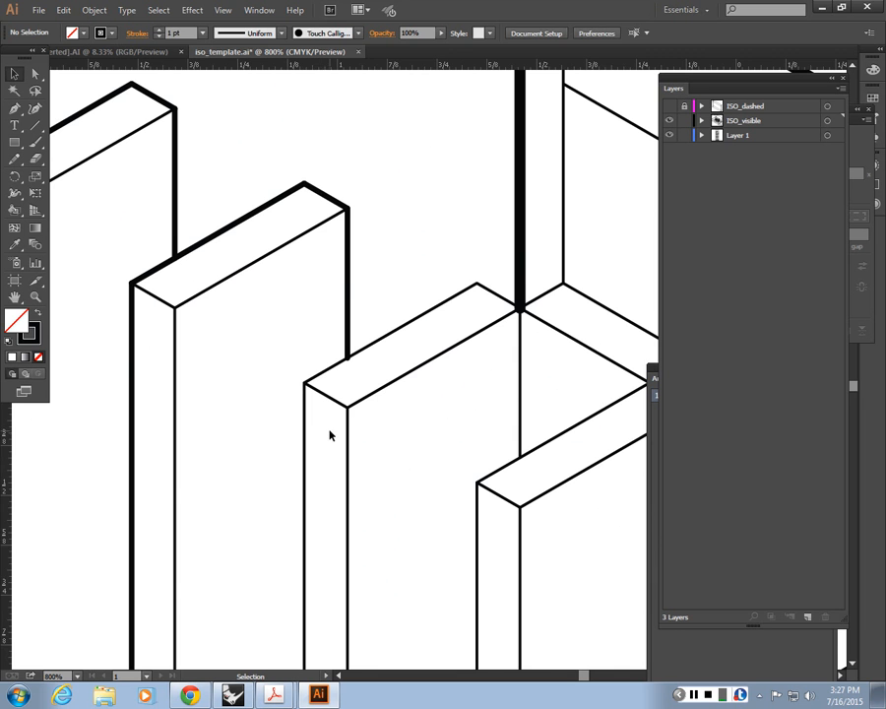
left_click(455, 294)
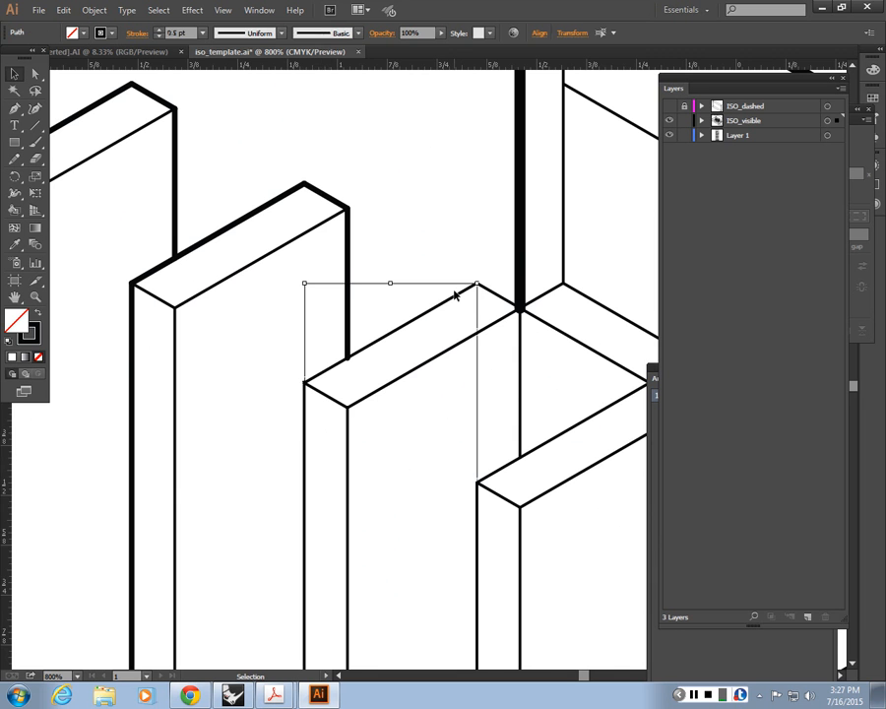
left_click(447, 219)
Step: Match the underside edges of the middle stair flight and landing to the 2 pt profile stroke
key("ctrl+minus")
key("ctrl+minus")
key("ctrl+minus")
key("ctrl+minus")
left_click_drag(369, 456, 145, 316)
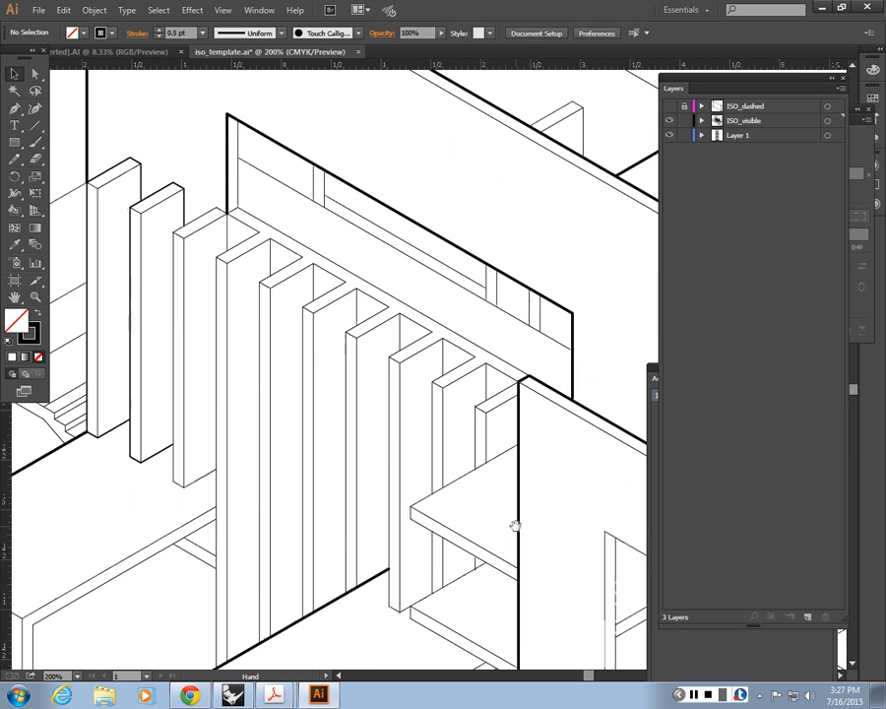
left_click_drag(514, 524, 413, 356)
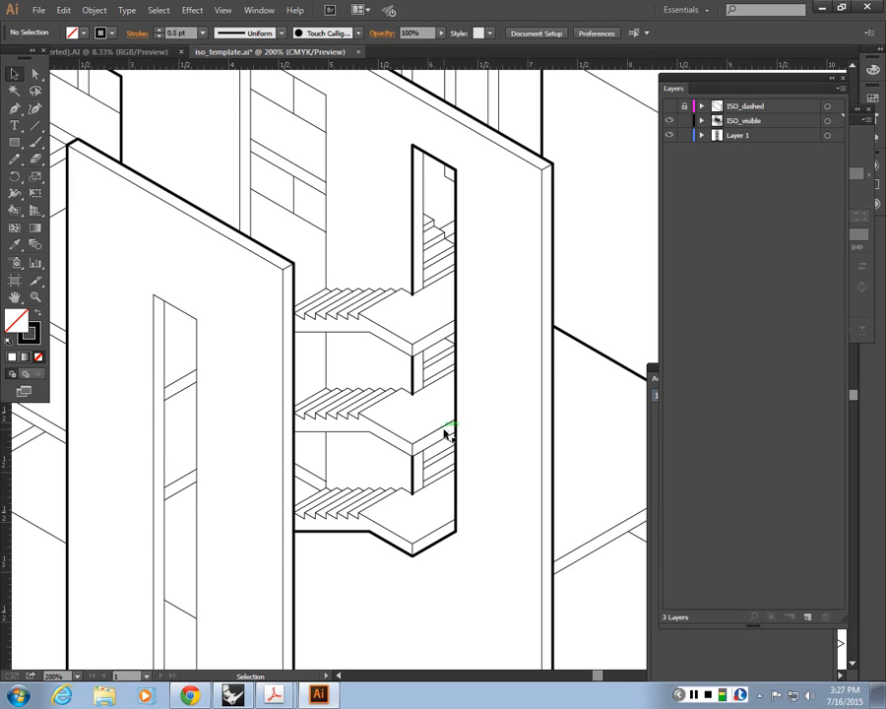
left_click(350, 436)
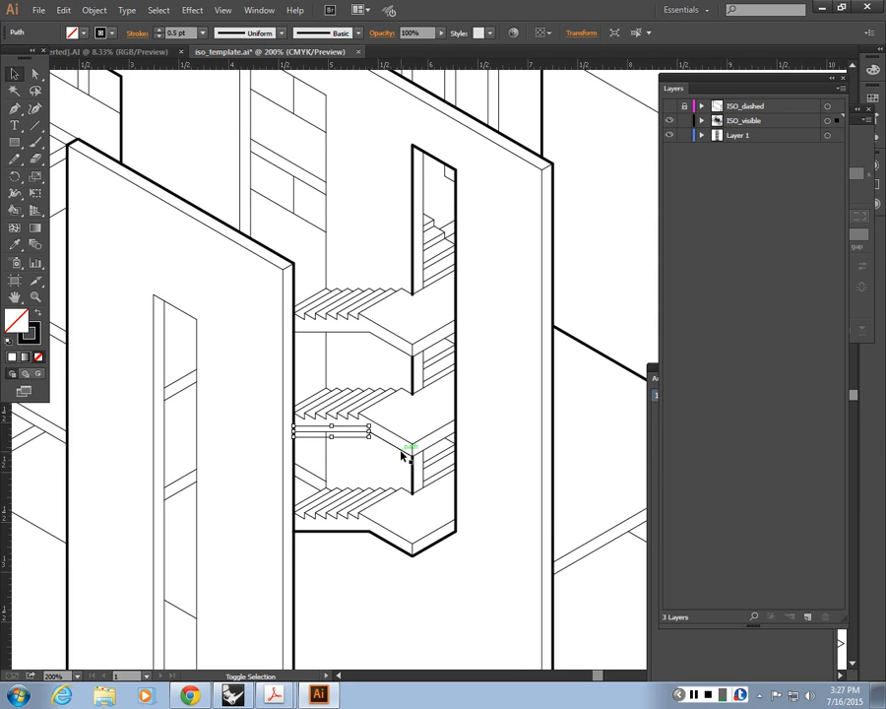
left_click(444, 447, "shift")
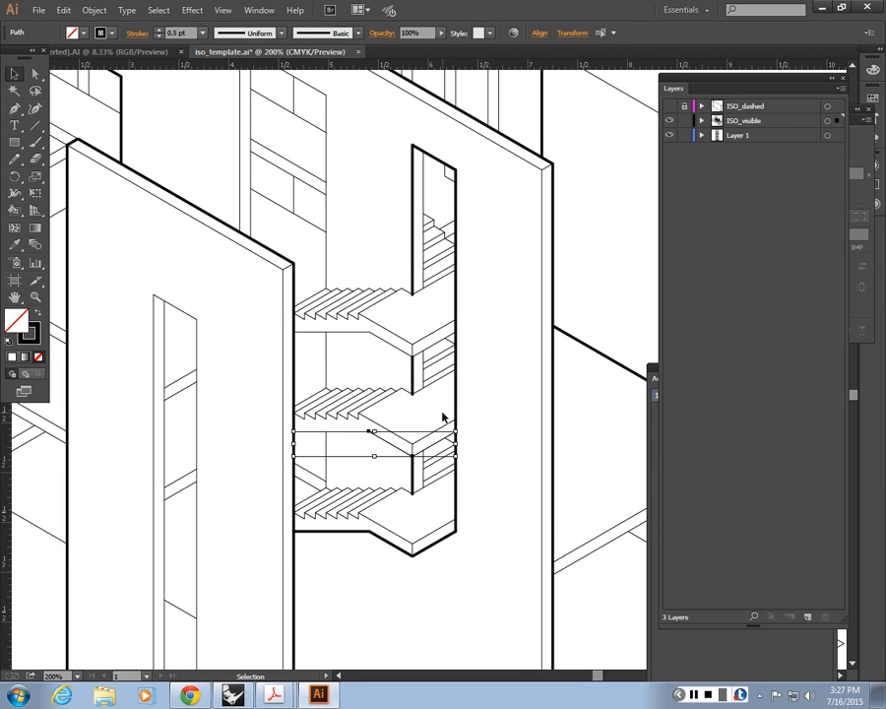
key("i")
left_click(455, 425)
left_click(13, 78)
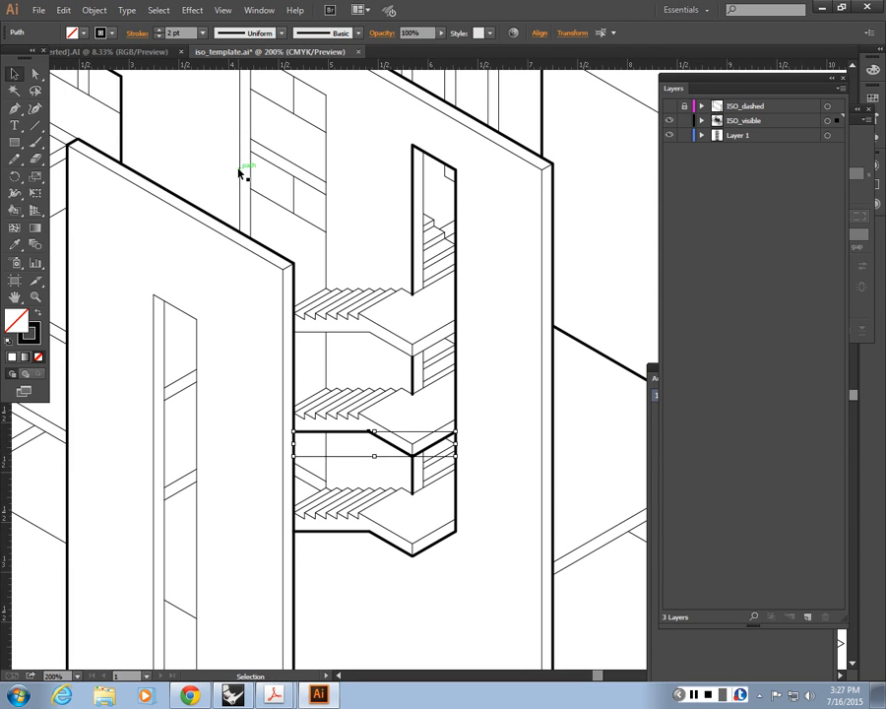
Step: Match the underside edges of the upper stair flight and landing to the 2 pt profile stroke
left_click(331, 340)
left_click(331, 339)
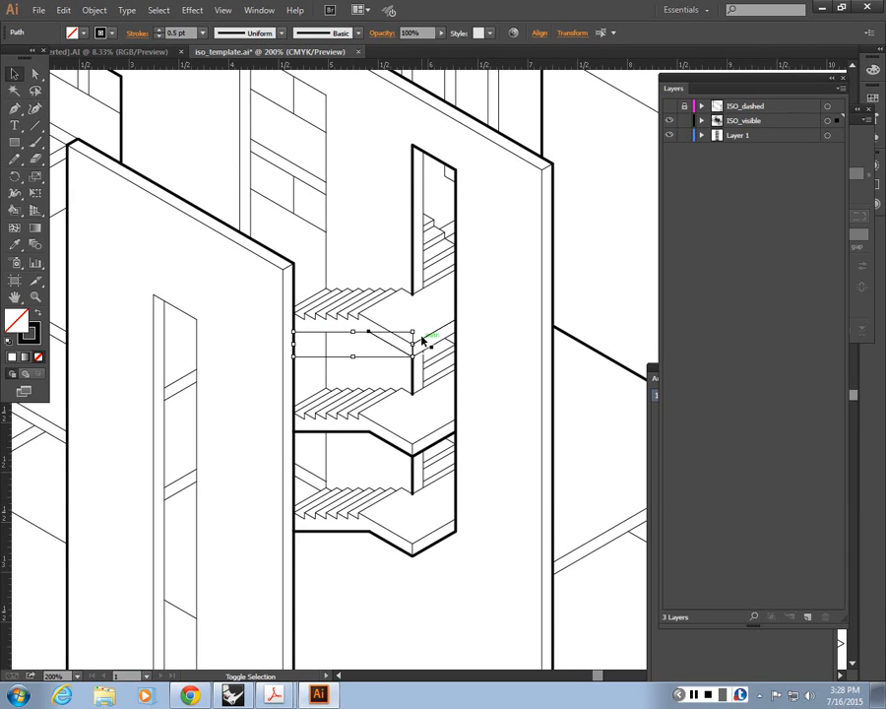
key("i")
left_click(456, 280)
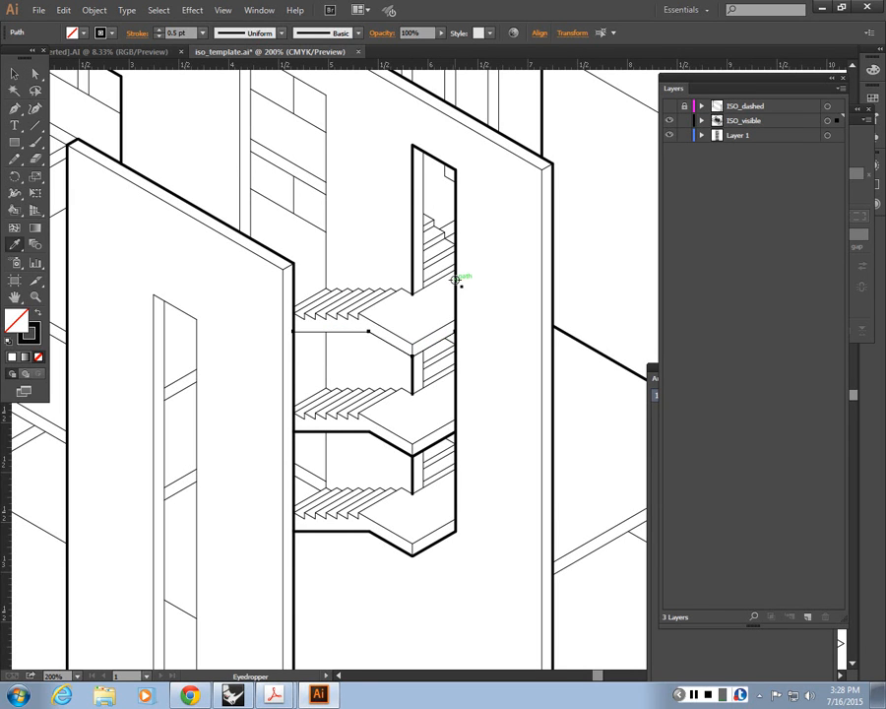
left_click(13, 74)
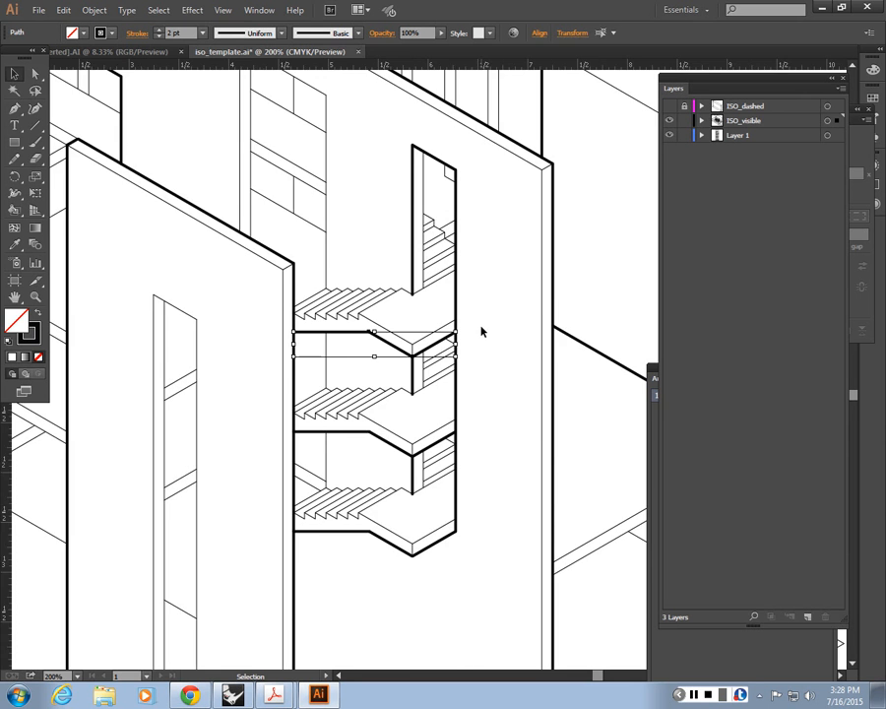
left_click(482, 328)
key("ctrl+minus")
key("ctrl+minus")
key("ctrl+minus")
key("ctrl+minus")
key("ctrl+plus")
key("ctrl+plus")
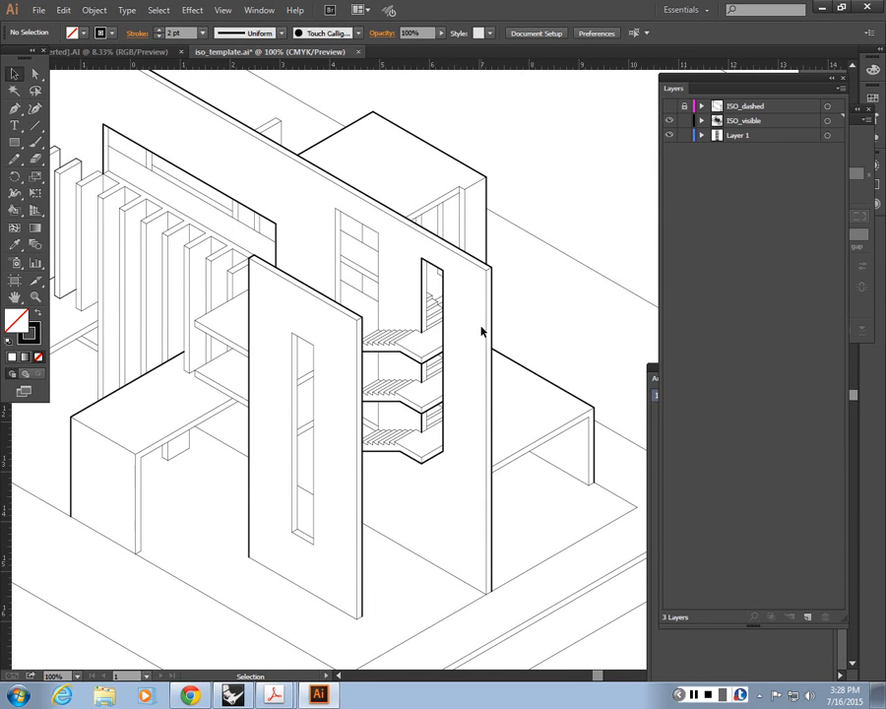
scroll(343, 406, "up", 4, "alt")
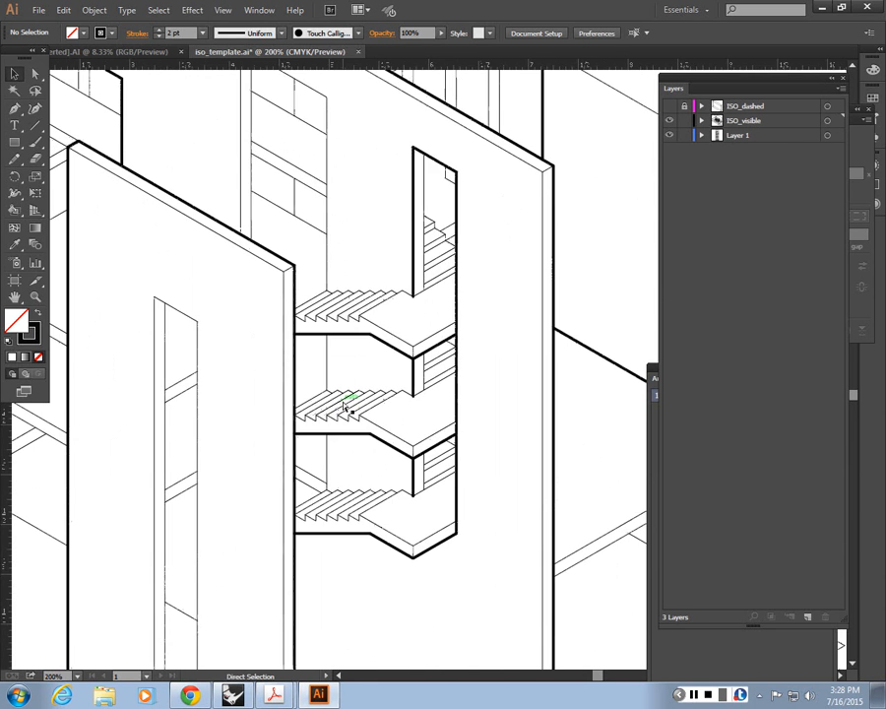
Step: Examine up close the lower end of the thick vertical opening edge where it meets the lowest stair landing
left_click_drag(343, 539, 369, 493)
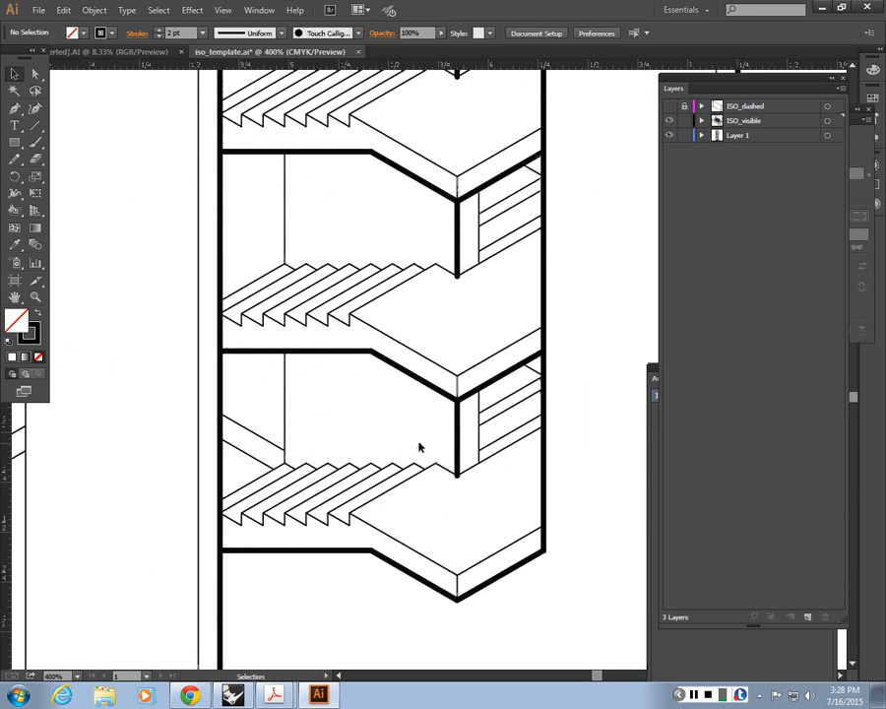
left_click(446, 470)
scroll(446, 470, "up", 2, "alt")
left_click_drag(421, 506, 459, 451)
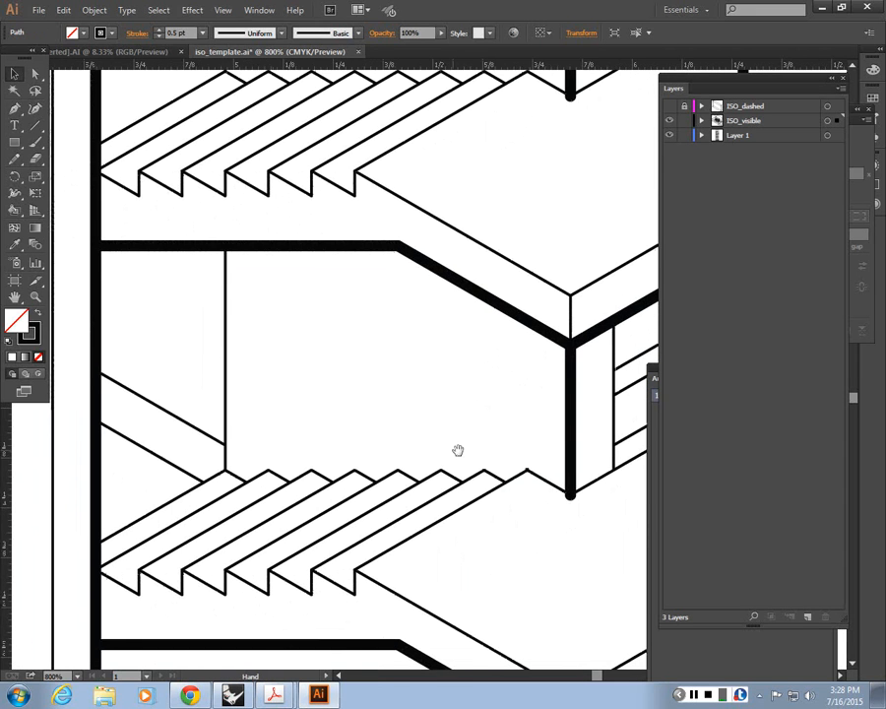
left_click(583, 464)
left_click_drag(584, 465, 320, 409)
left_click(374, 427)
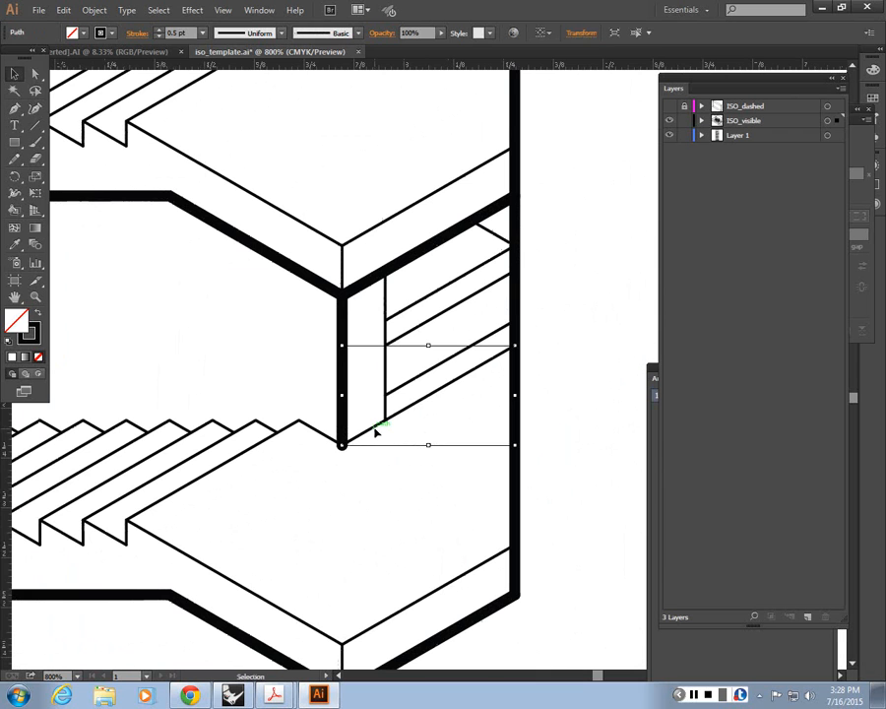
left_click(326, 436, "shift")
key("Delete")
key("a")
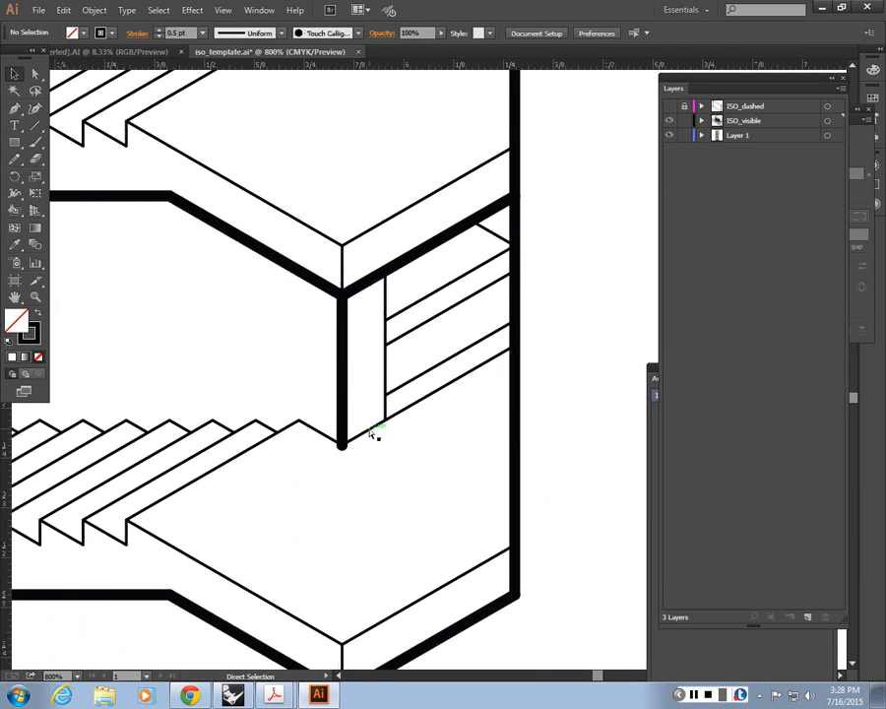
scroll(371, 430, "down", 2, "alt")
scroll(384, 394, "up", 2, "alt")
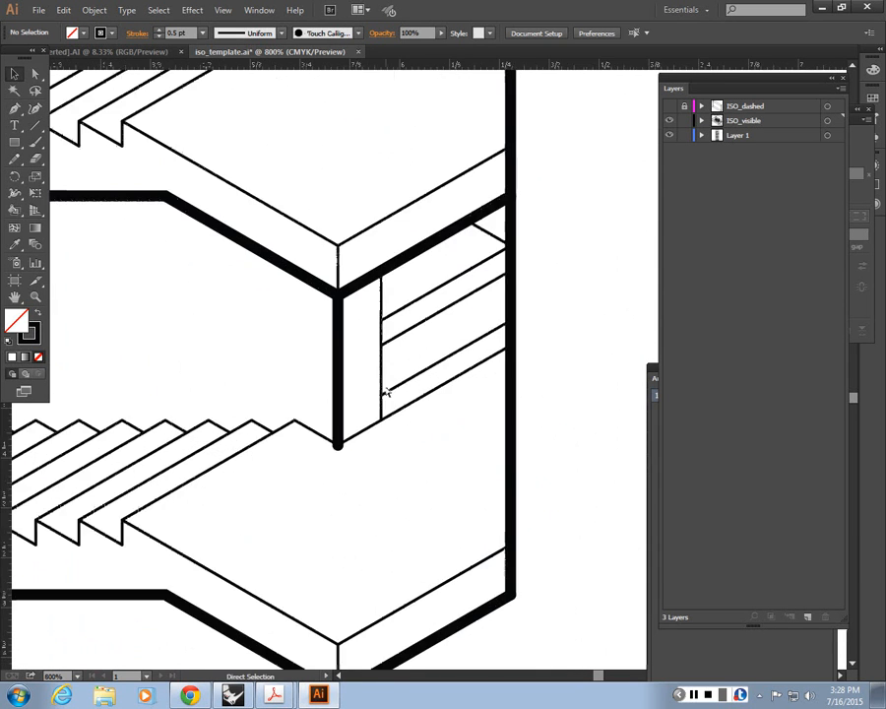
scroll(385, 393, "up", 2, "alt")
key("v")
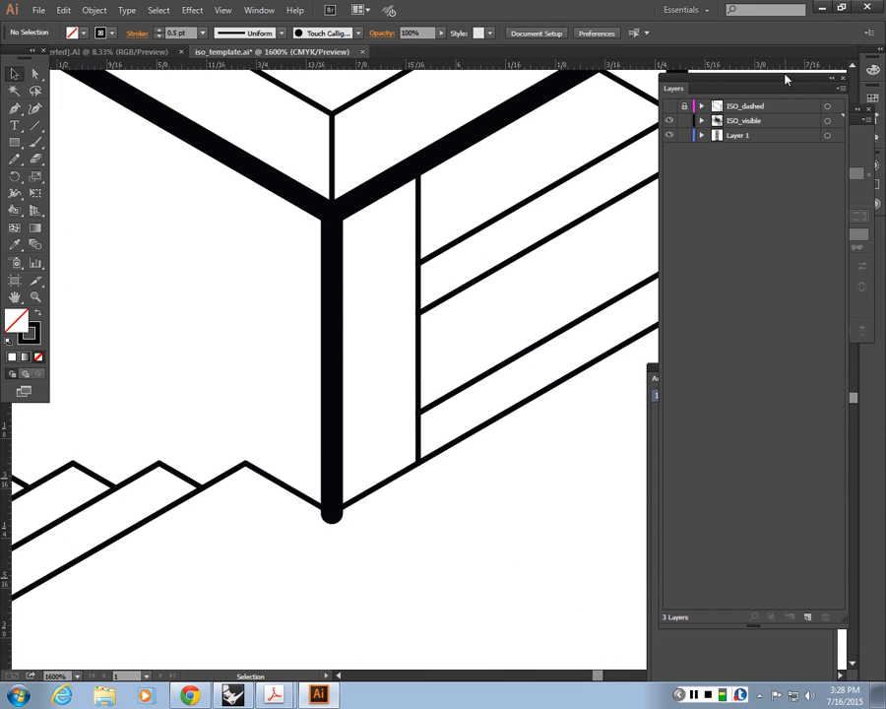
Step: Give the 2 pt vertical opening edge just above the lowest landing a butt cap
left_click_drag(785, 76, 785, 362)
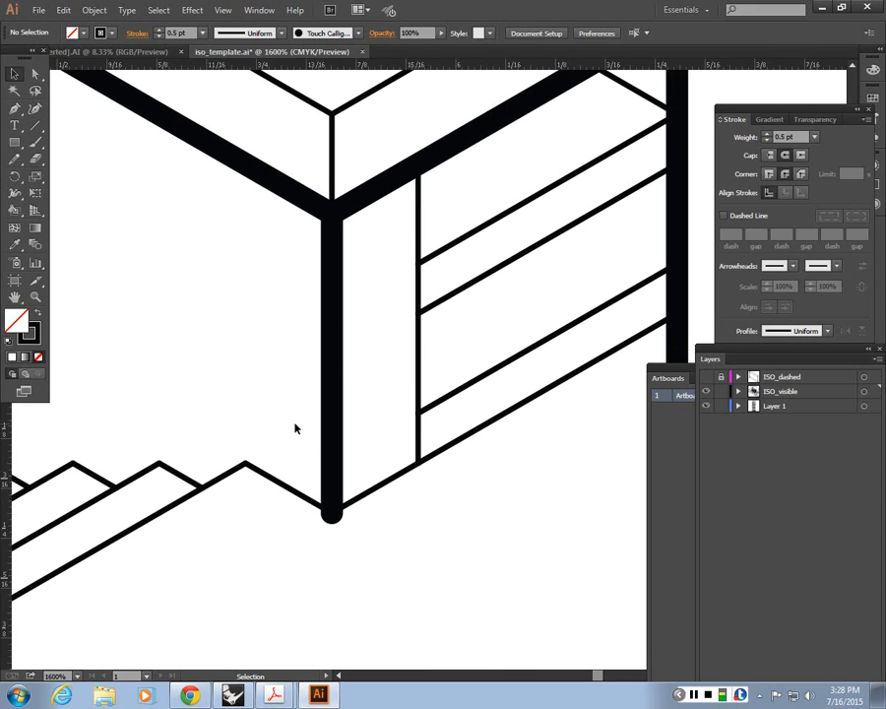
left_click(333, 316)
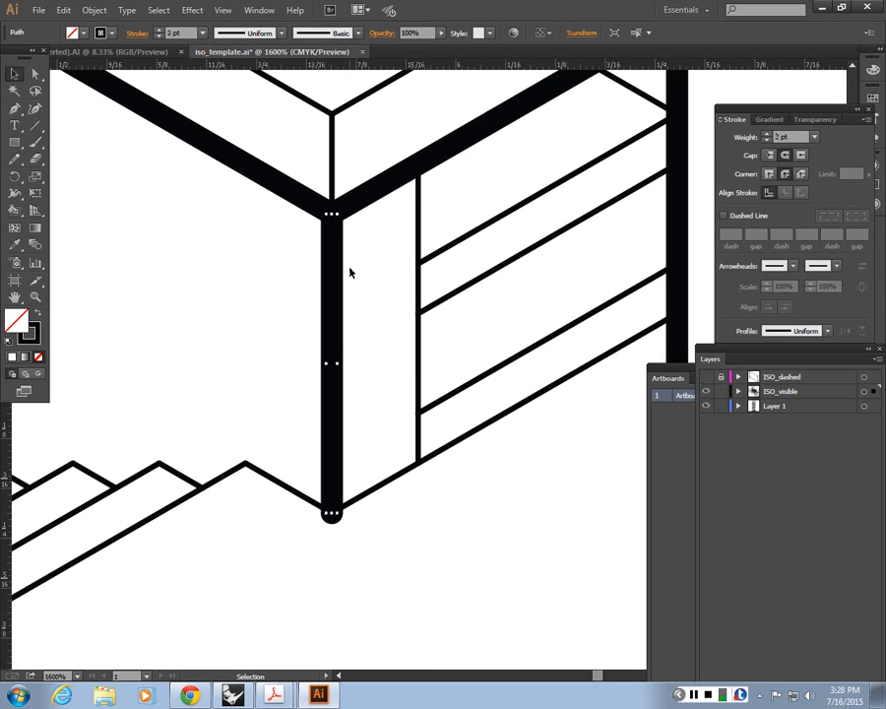
left_click(771, 160)
left_click(333, 520)
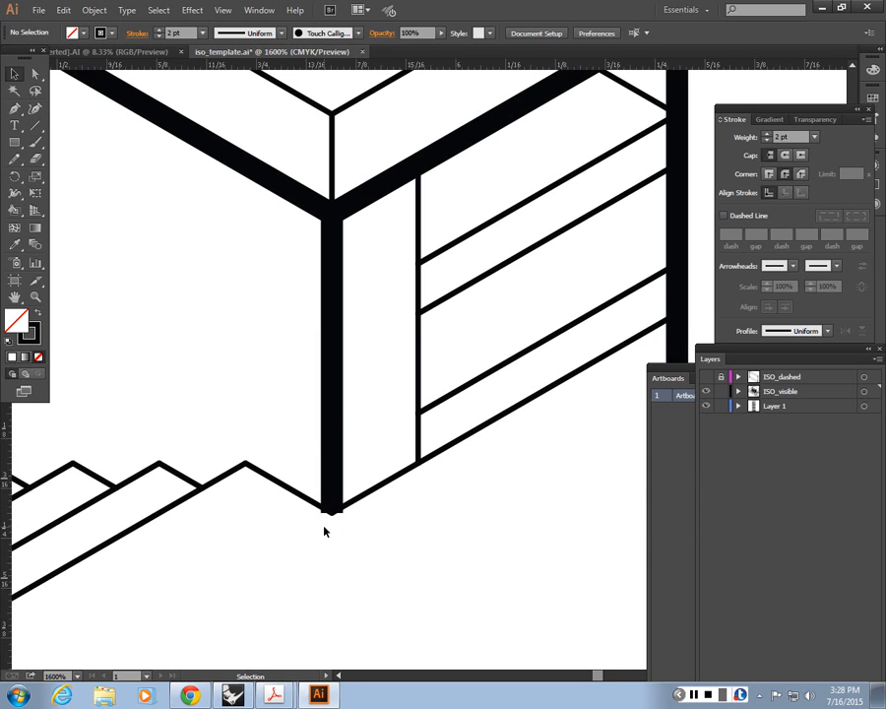
Step: Give the 2 pt vertical opening edge between the upper and middle landings a butt cap
key("a")
key("ctrl+minus")
key("ctrl+minus")
key("ctrl+minus")
key("ctrl+minus")
key("ctrl+minus")
key("ctrl+minus")
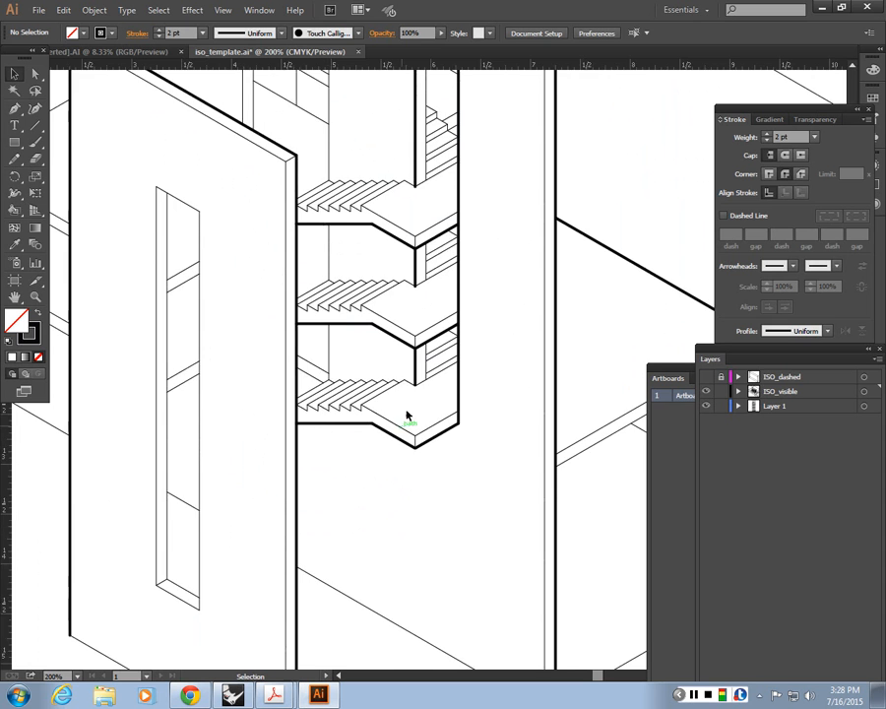
key("ctrl+plus")
key("ctrl+plus")
key("ctrl+plus")
left_click_drag(384, 226, 402, 483)
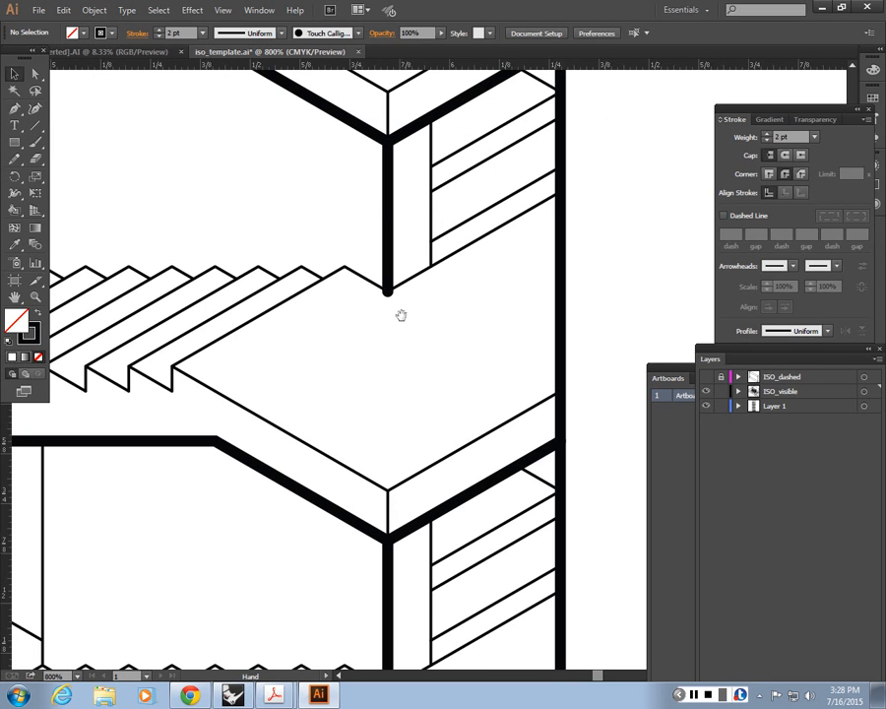
left_click(389, 209)
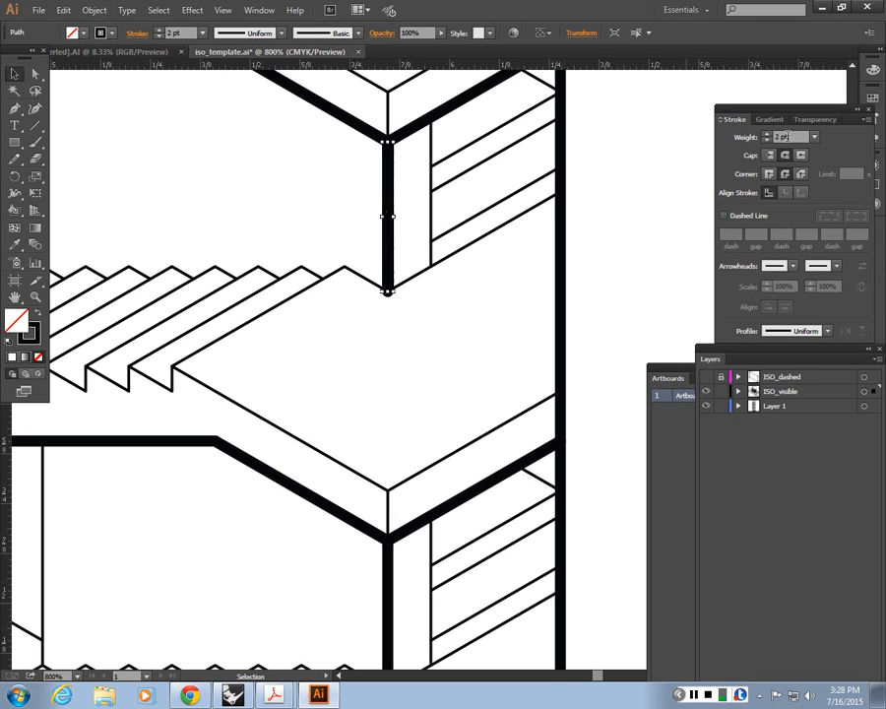
left_click(439, 342)
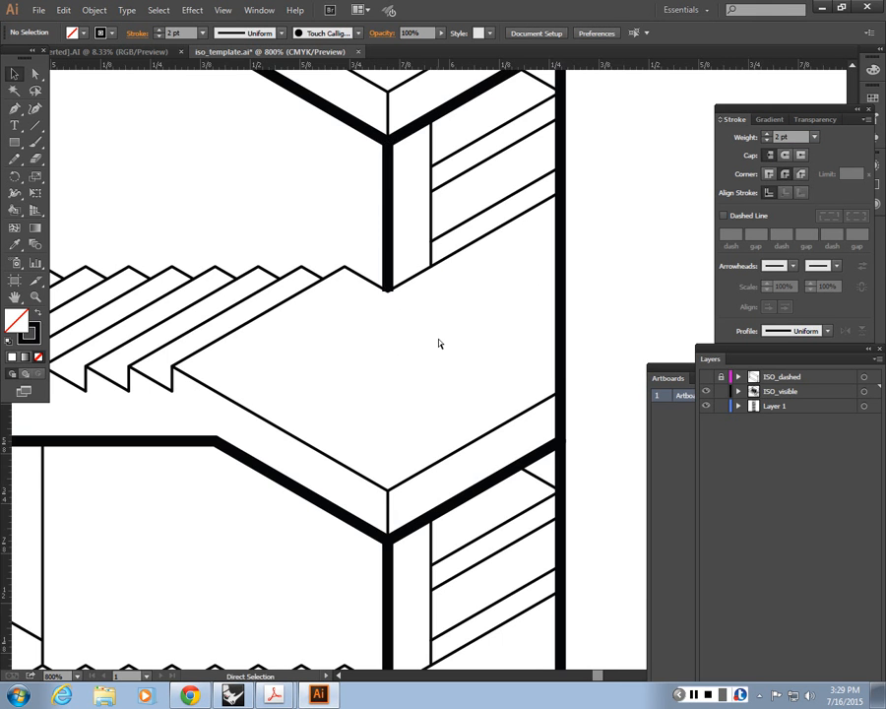
Step: Match the top and side edges of the wall opening behind the upper stair flight to the 2 pt profile stroke
key("ctrl+minus")
key("ctrl+minus")
key("ctrl+minus")
key("ctrl+minus")
key("ctrl+minus")
key("ctrl+minus")
left_click_drag(308, 388, 407, 477)
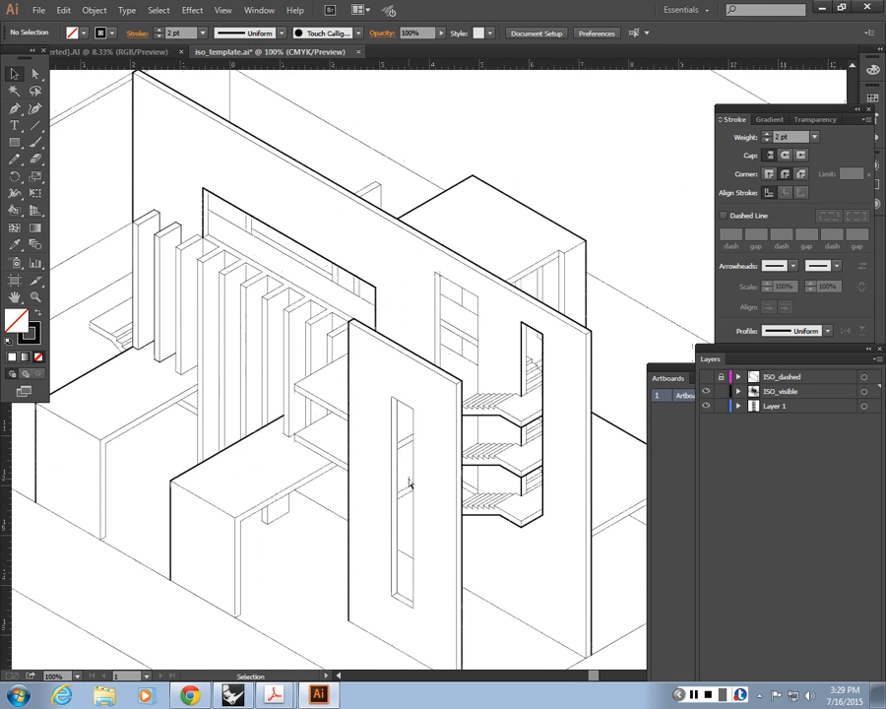
key("ctrl+plus")
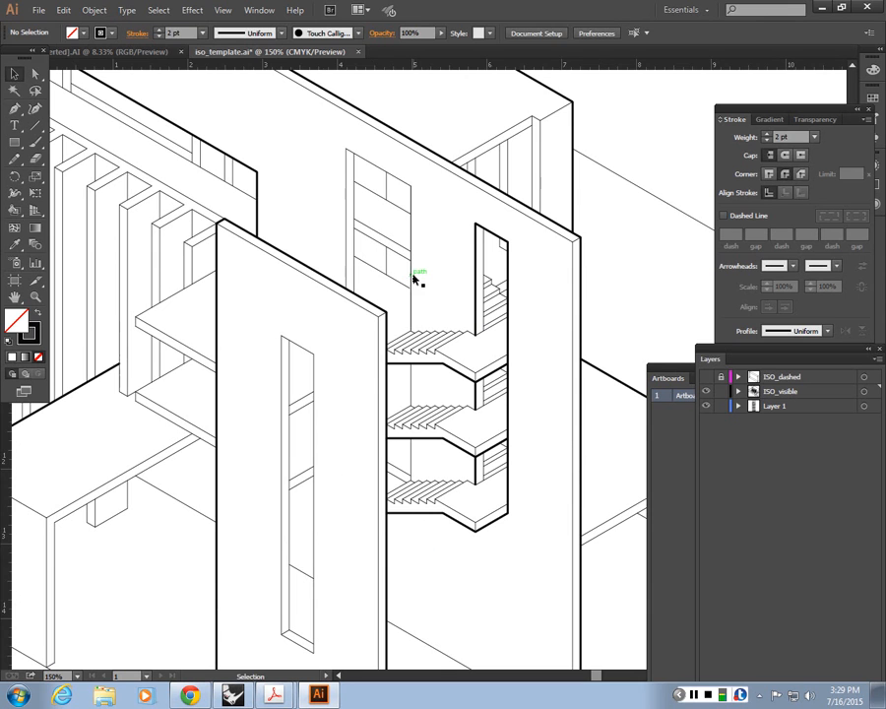
left_click(413, 279)
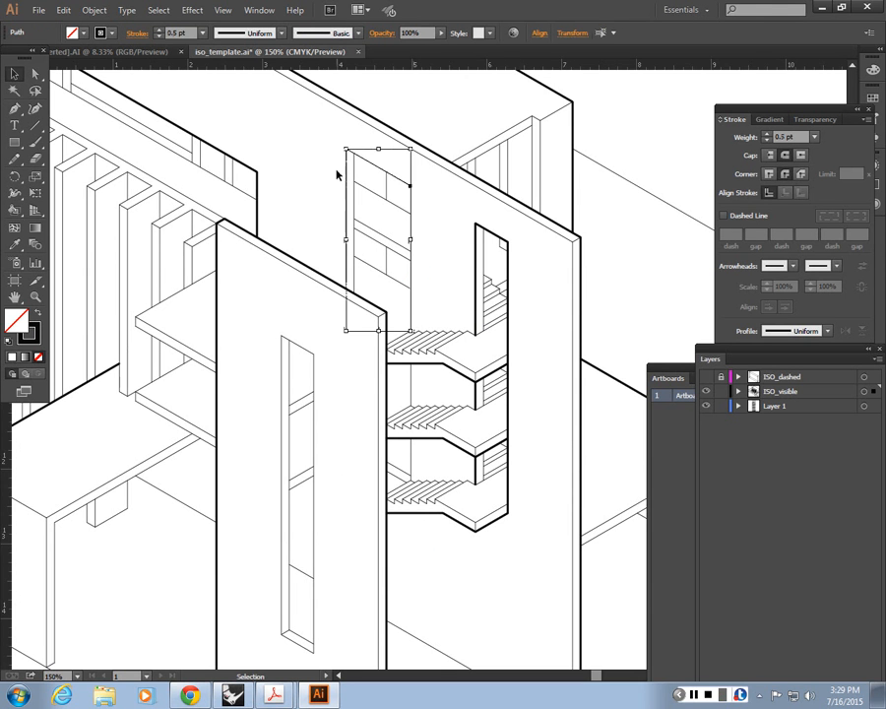
left_click_drag(347, 138, 330, 158)
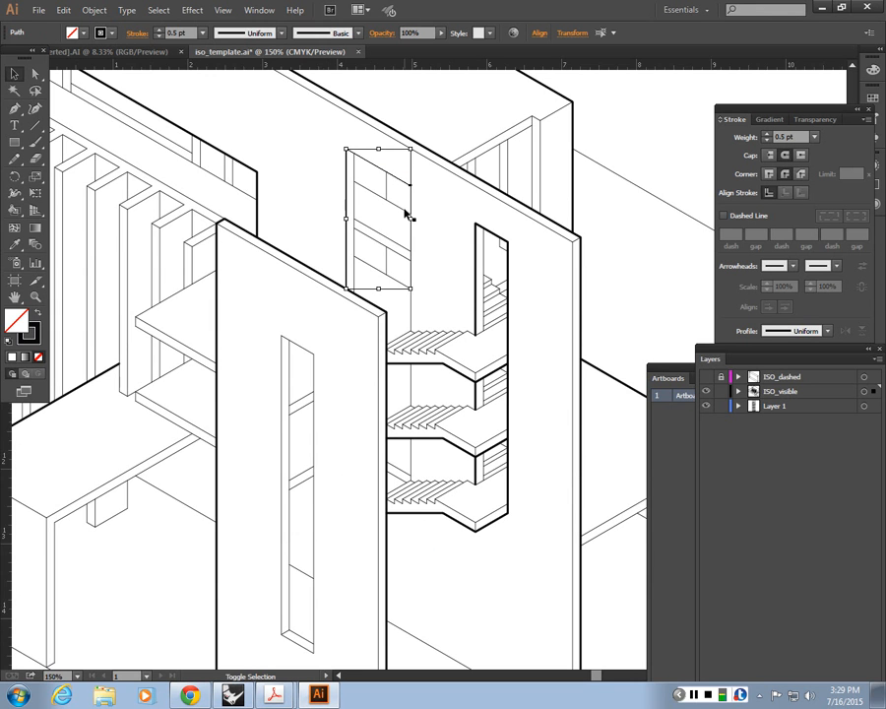
key("i")
left_click(480, 226)
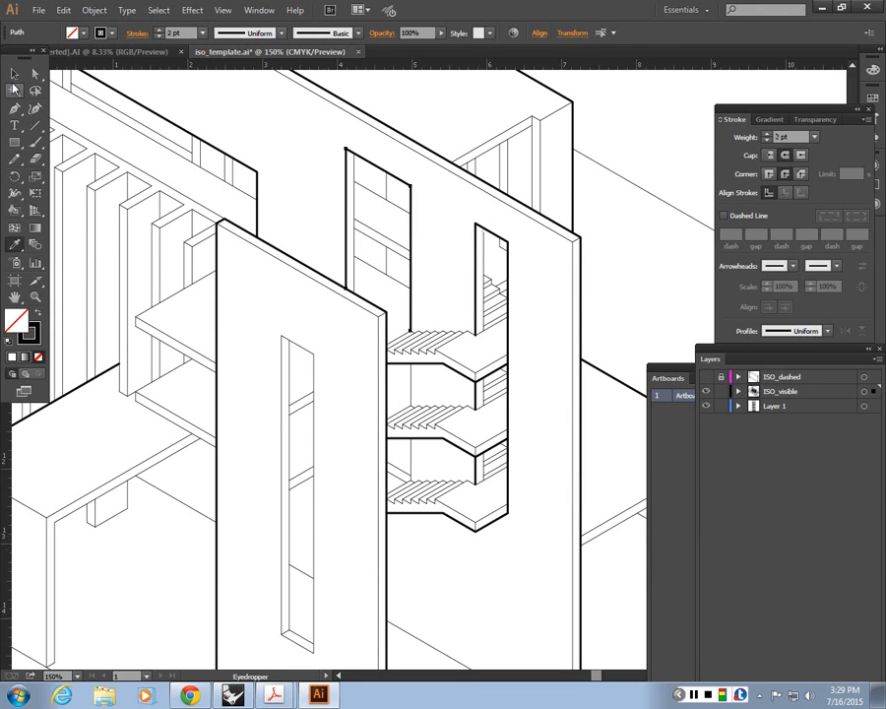
key("v")
left_click(294, 163)
Step: Match that opening's two vertical edge segments between the stair flights to the 2 pt profile stroke
left_click(411, 387)
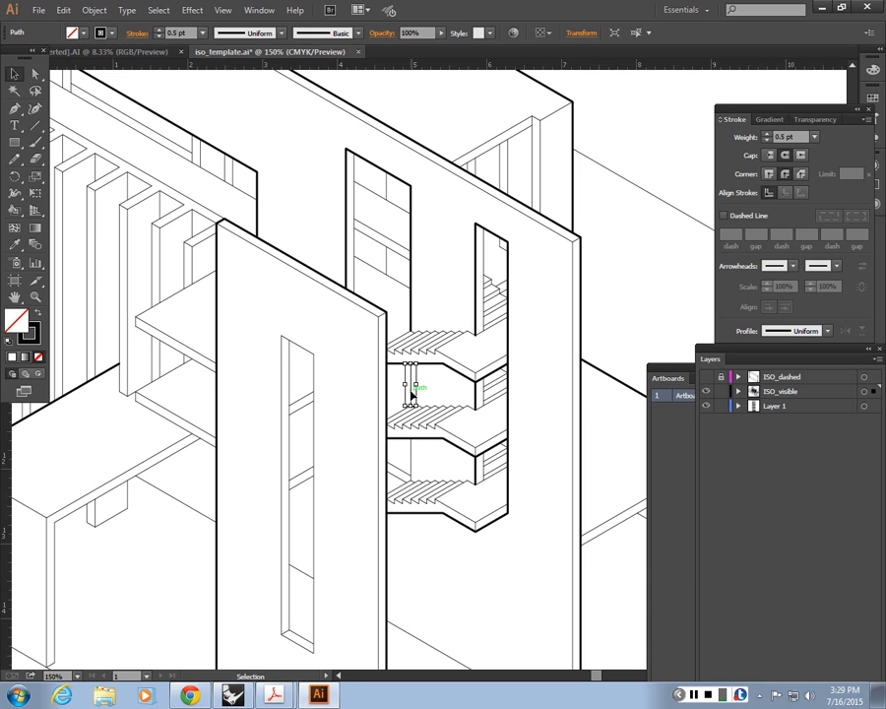
left_click(412, 456, "shift")
key("i")
left_click(410, 250)
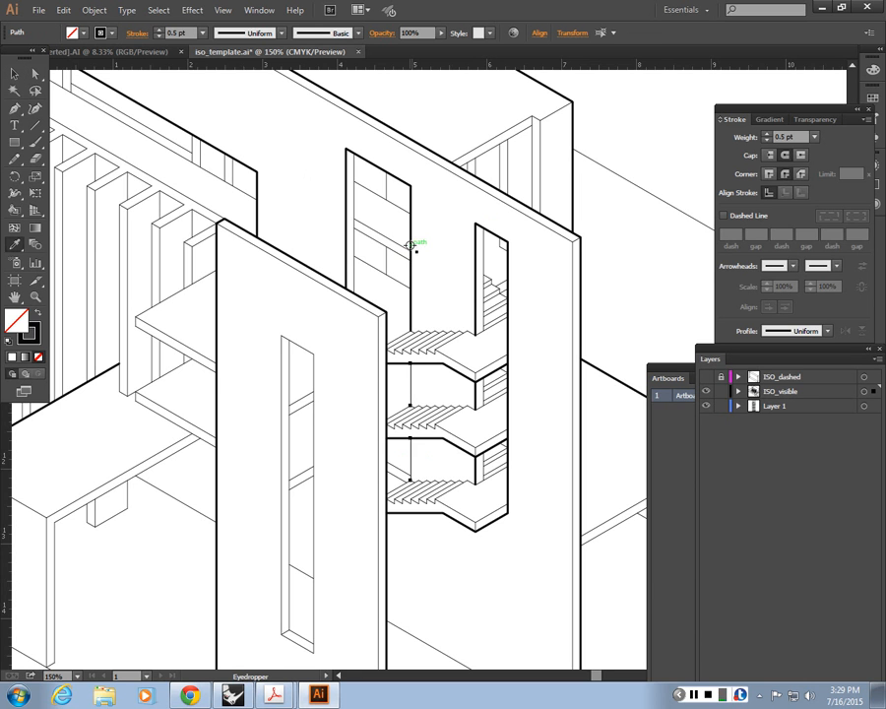
left_click(15, 74)
left_click(287, 135)
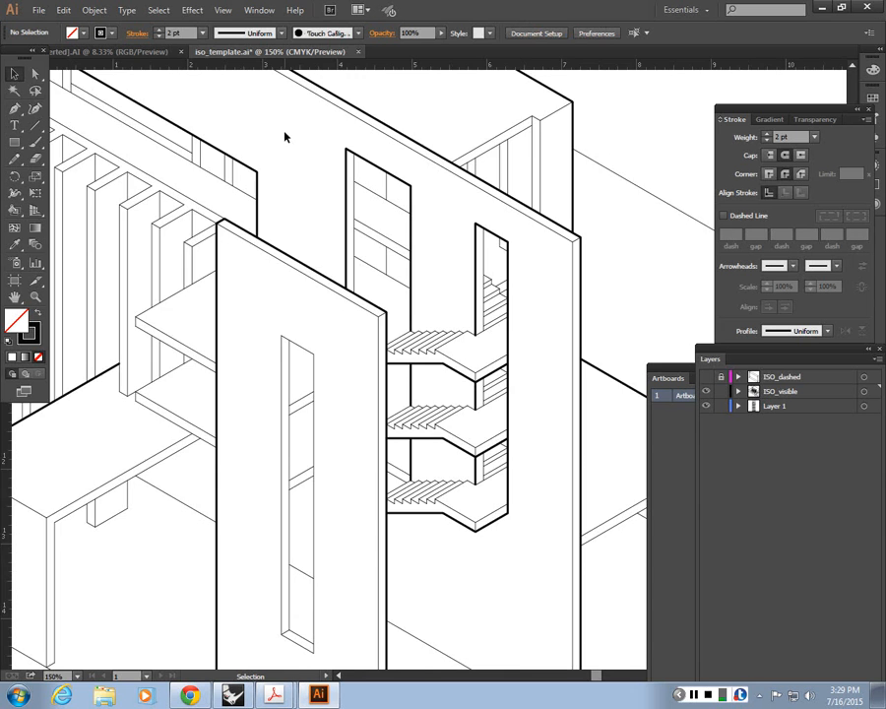
Step: Match the complete outline of the tall slot opening in the front wall to the wall's 2 pt profile stroke
key("ctrl+minus")
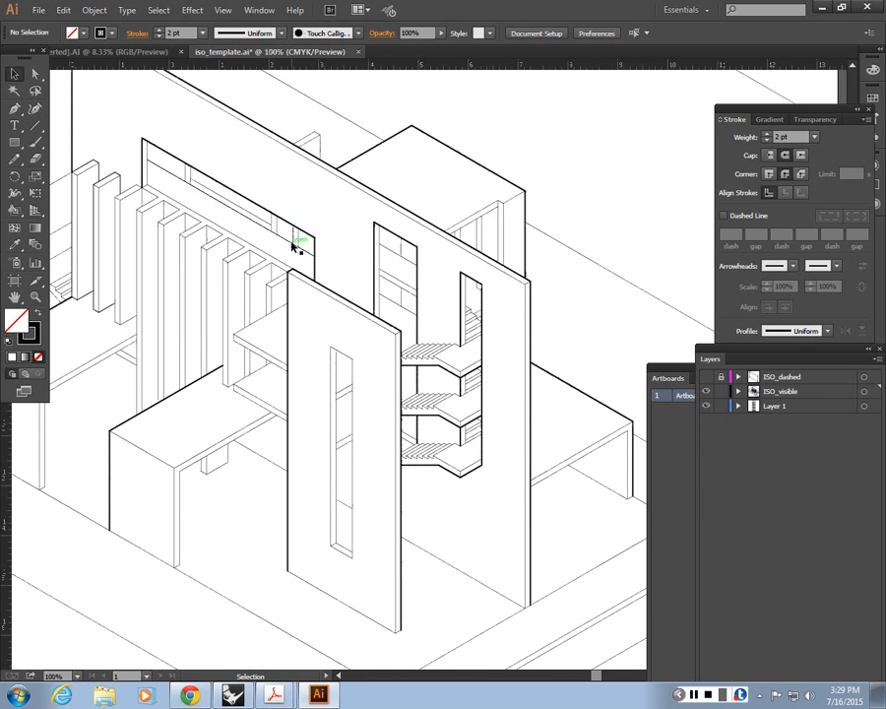
scroll(292, 254, "up", 2)
scroll(287, 311, "up", 1)
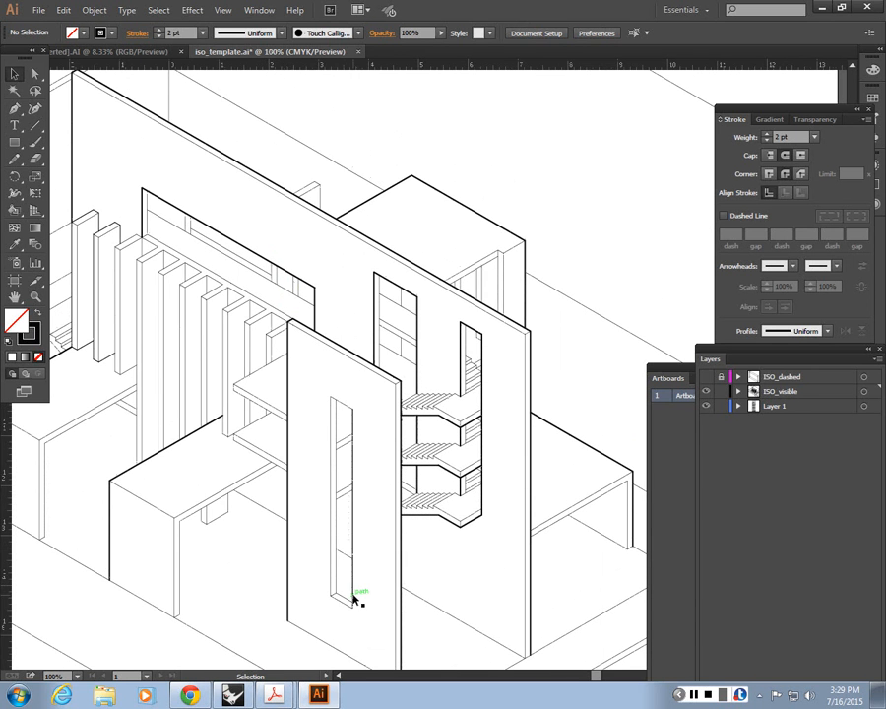
left_click(347, 405)
left_click(338, 434)
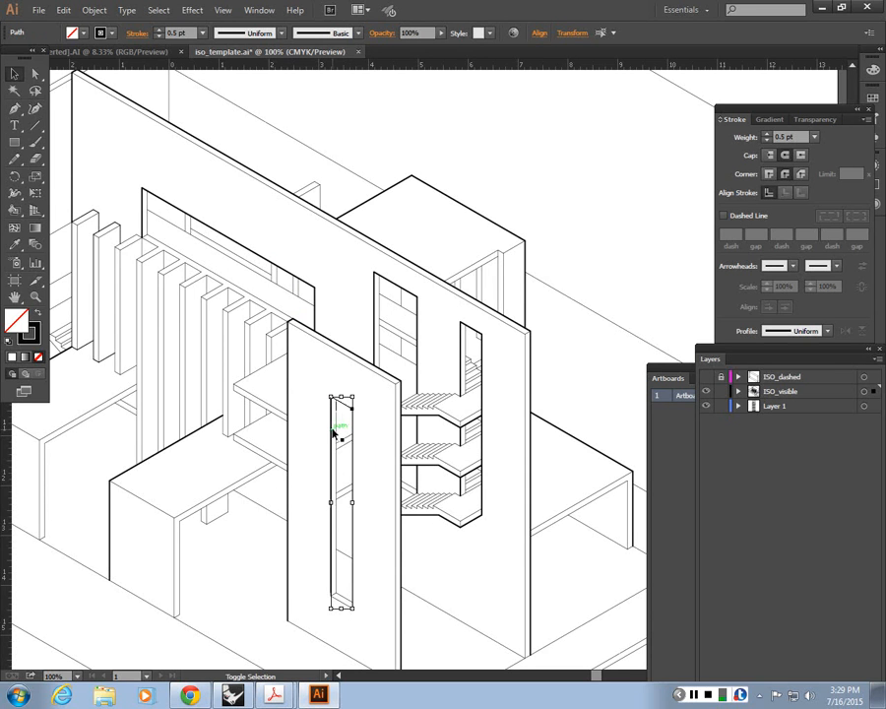
key("i")
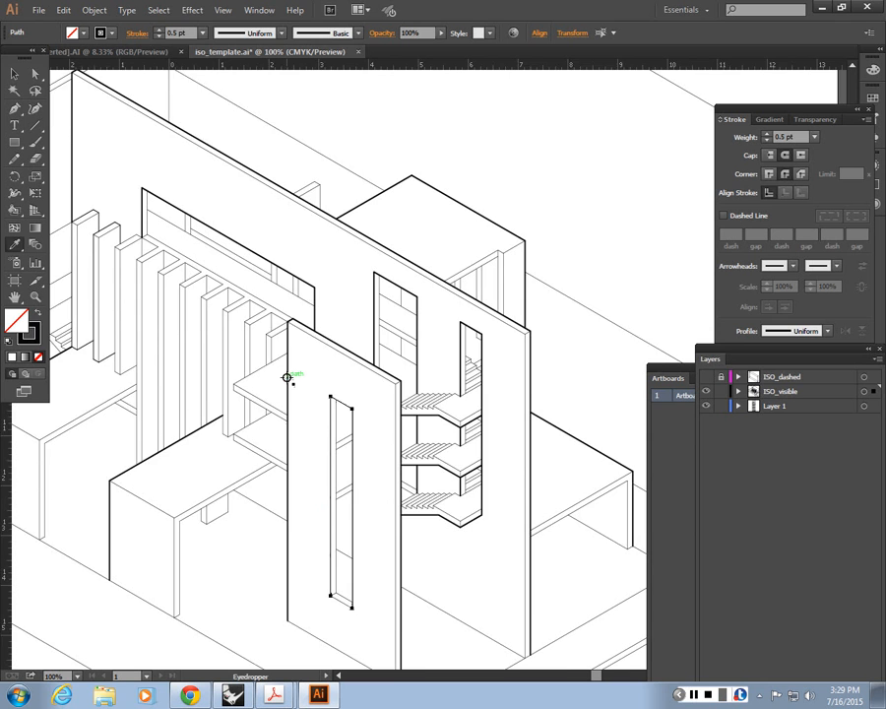
left_click(286, 376)
left_click_drag(286, 377, 271, 285)
key("v")
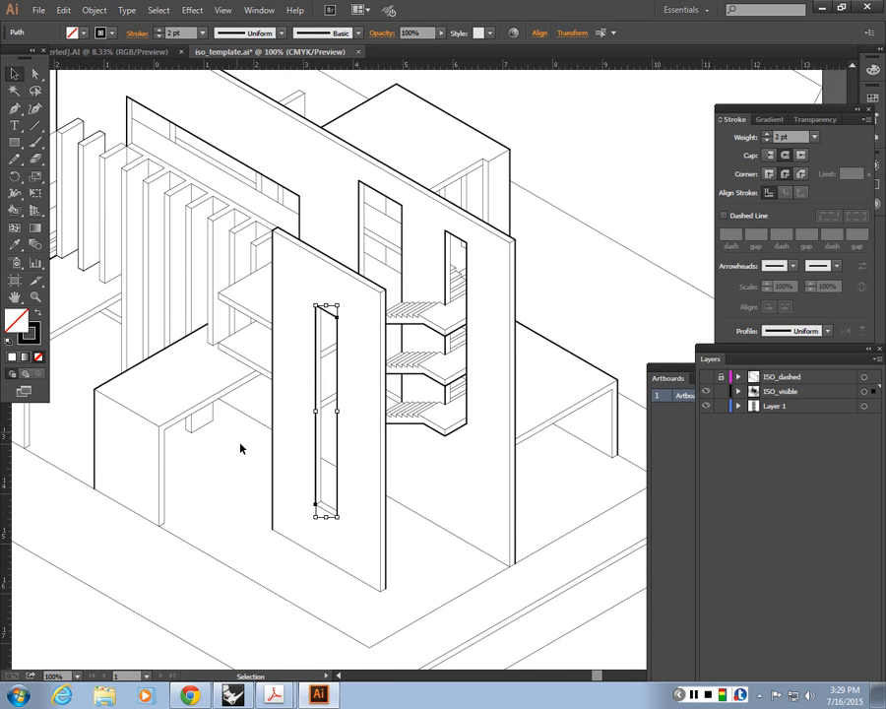
left_click(325, 519)
left_click(326, 510)
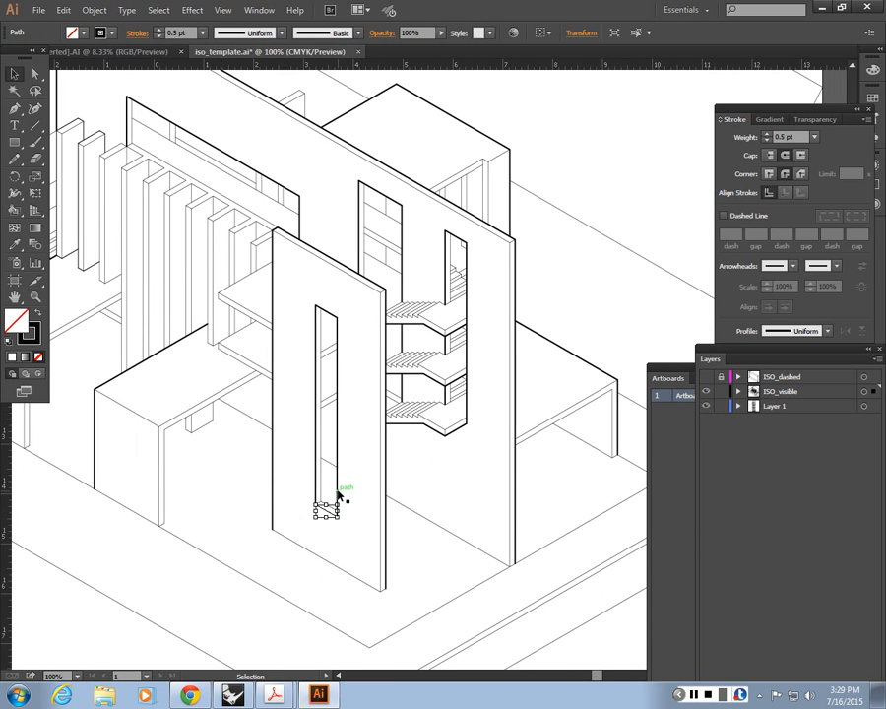
key("i")
key("v")
Step: Match the long base edge of the front wall to its 2 pt vertical profile edge
left_click(366, 583)
left_click(383, 594, "shift")
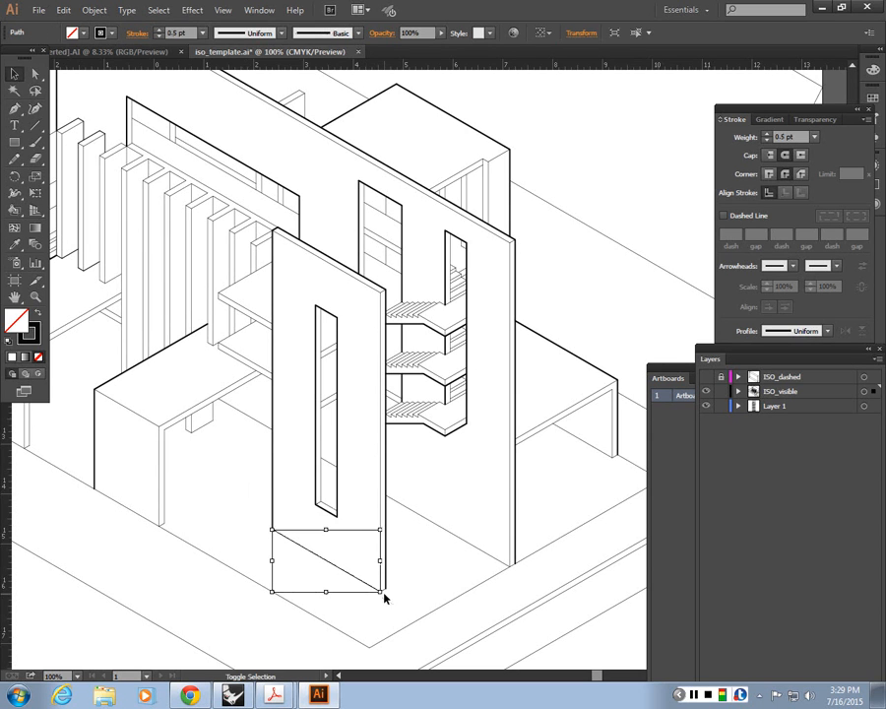
key("i")
left_click(385, 589)
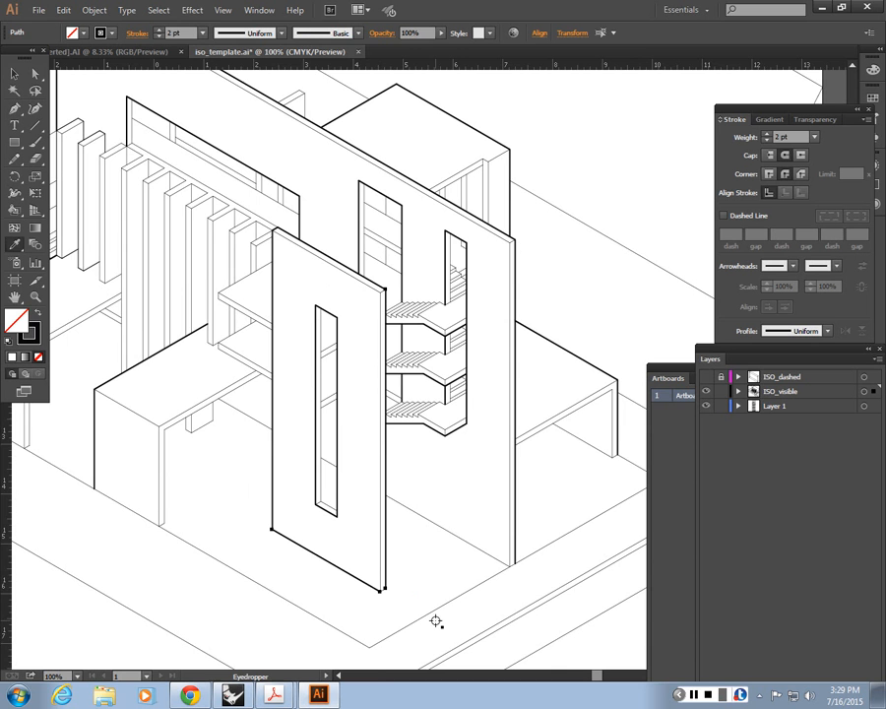
key("v")
left_click(401, 611)
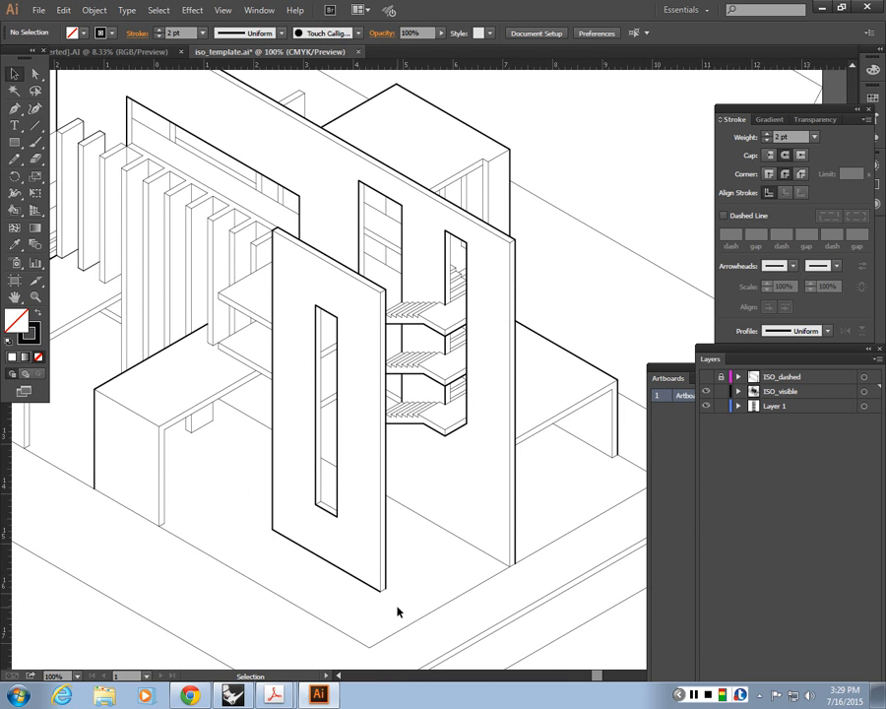
Step: Match the short base edge of the front wall's narrow end face to the 2 pt profile stroke
key("ctrl+=")
key("space")
left_click_drag(474, 588, 407, 409)
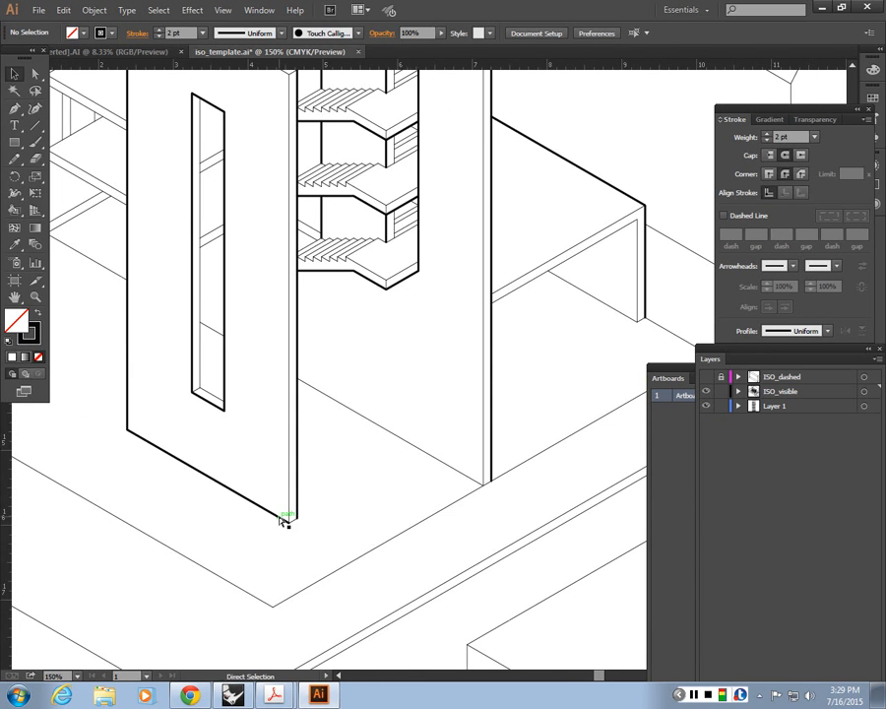
key("ctrl+equal")
key("ctrl+equal")
key("space")
left_click_drag(196, 606, 340, 510)
left_click(302, 576)
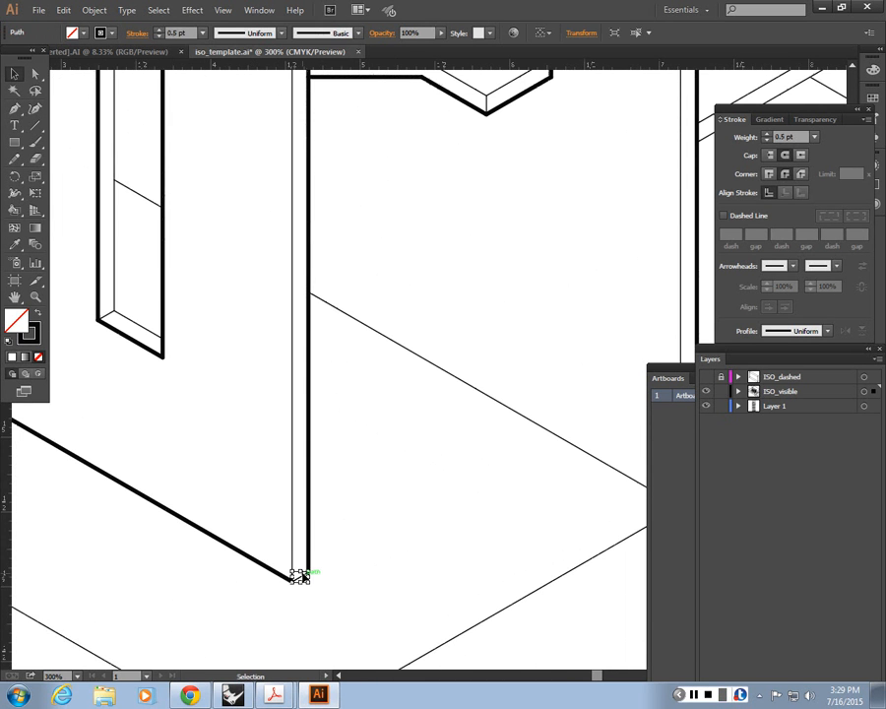
key("i")
left_click(309, 541)
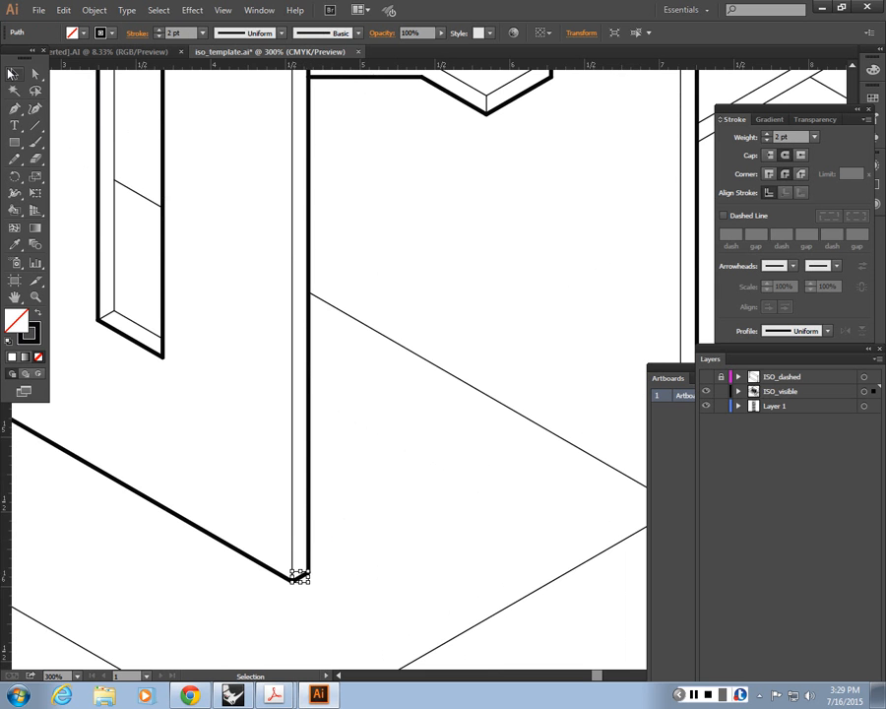
key("ctrl+1")
key("v")
left_click(468, 377)
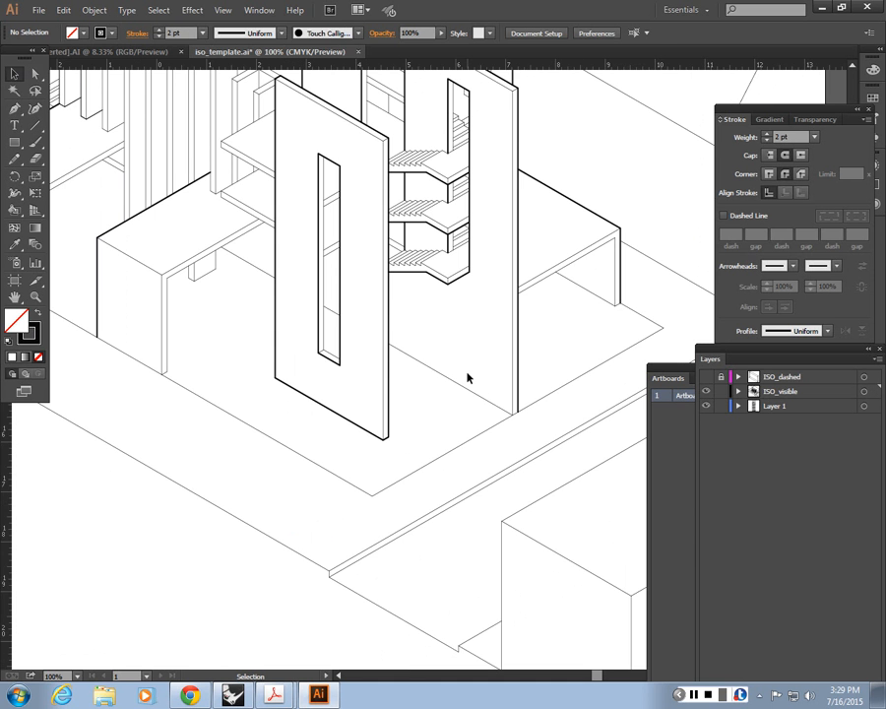
Step: Match the three visible segments of the long wall's base line, including the piece seen through the slot, to the 2 pt profile stroke
left_click(470, 391)
key("space")
left_click_drag(334, 313, 409, 345)
left_click(409, 343, "shift")
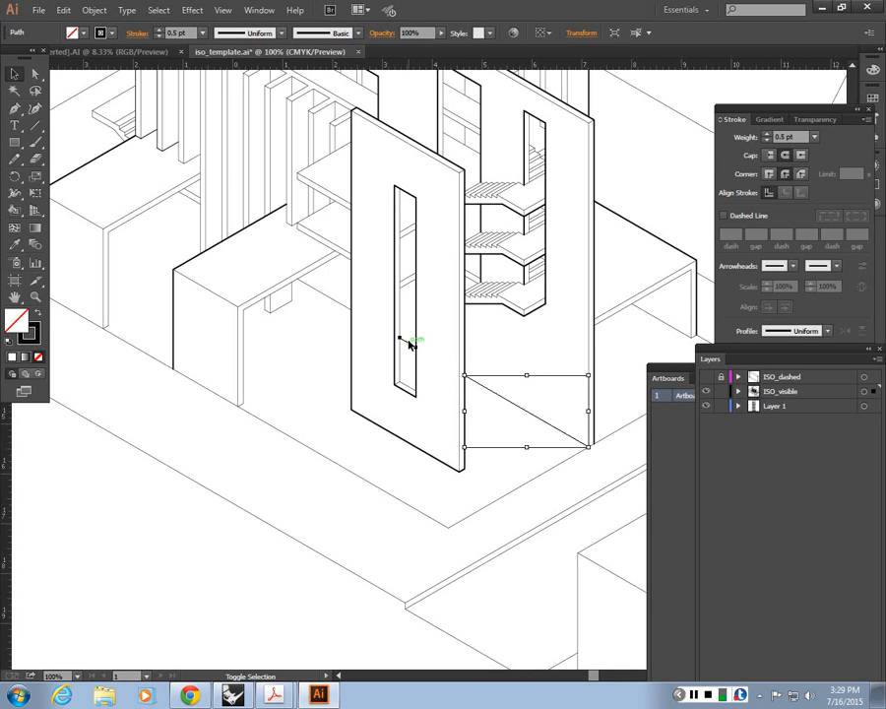
left_click(329, 297, "shift")
key("i")
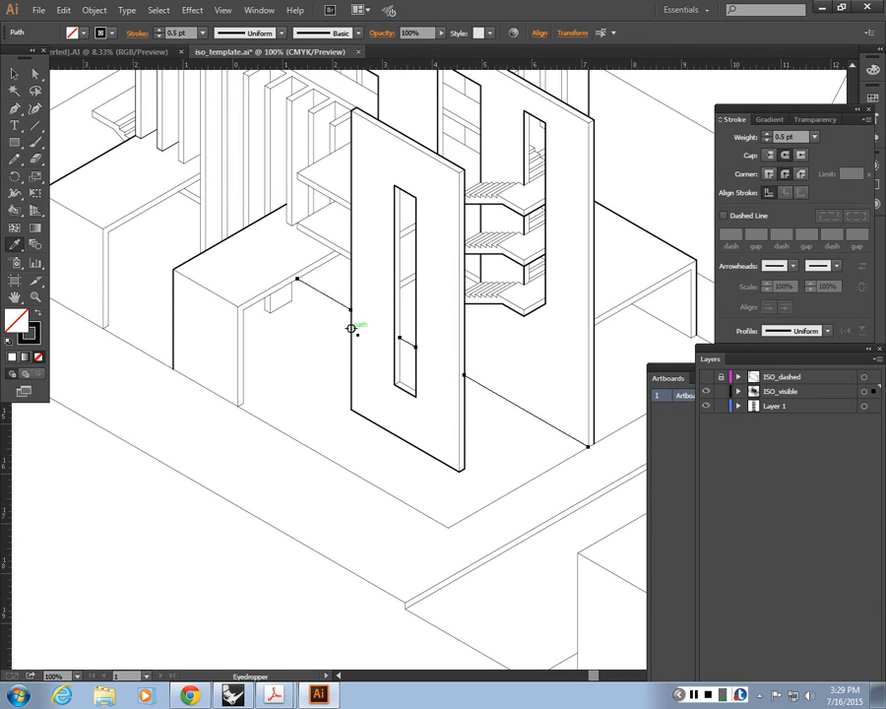
left_click(350, 328)
Step: Try to match the short base edge of the long wall's end face to the 2 pt profile stroke
key("ctrl+plus")
key("ctrl+plus")
key("ctrl+plus")
key("space")
left_click_drag(638, 510, 223, 349)
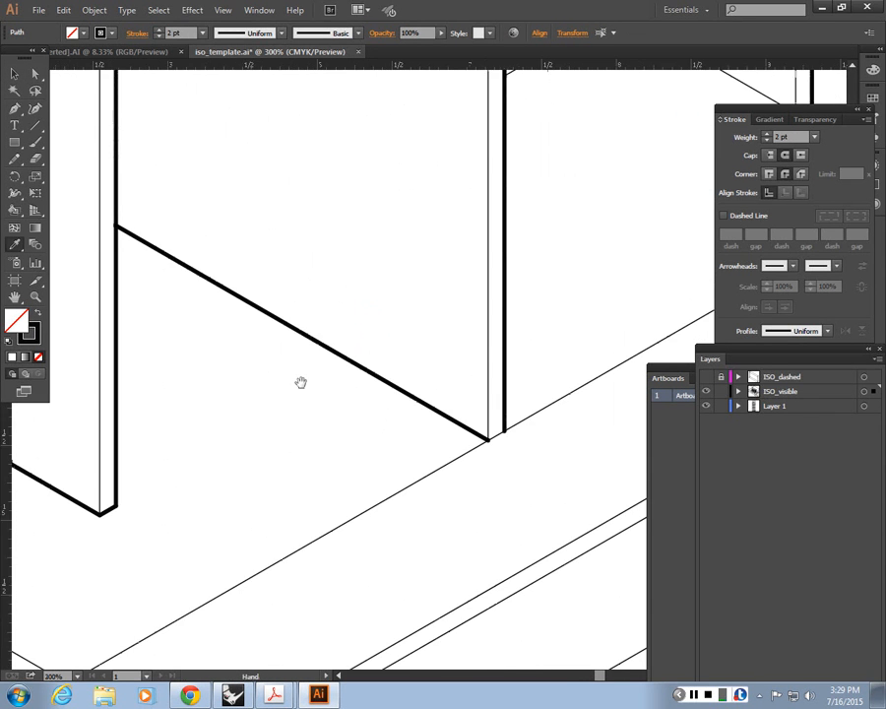
key("v")
left_click(512, 446)
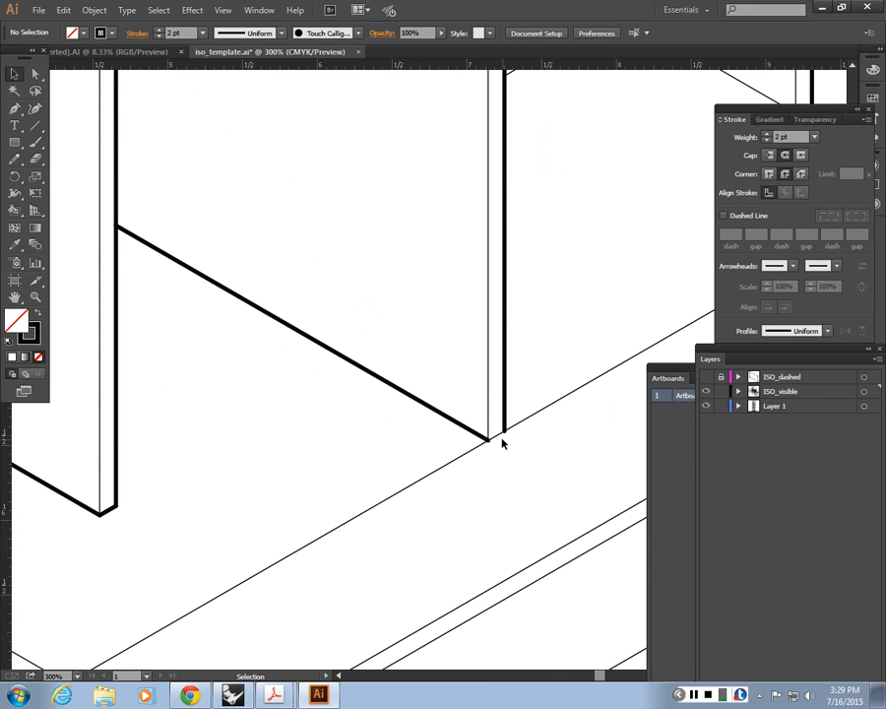
left_click(498, 439)
left_click_drag(446, 366, 536, 474)
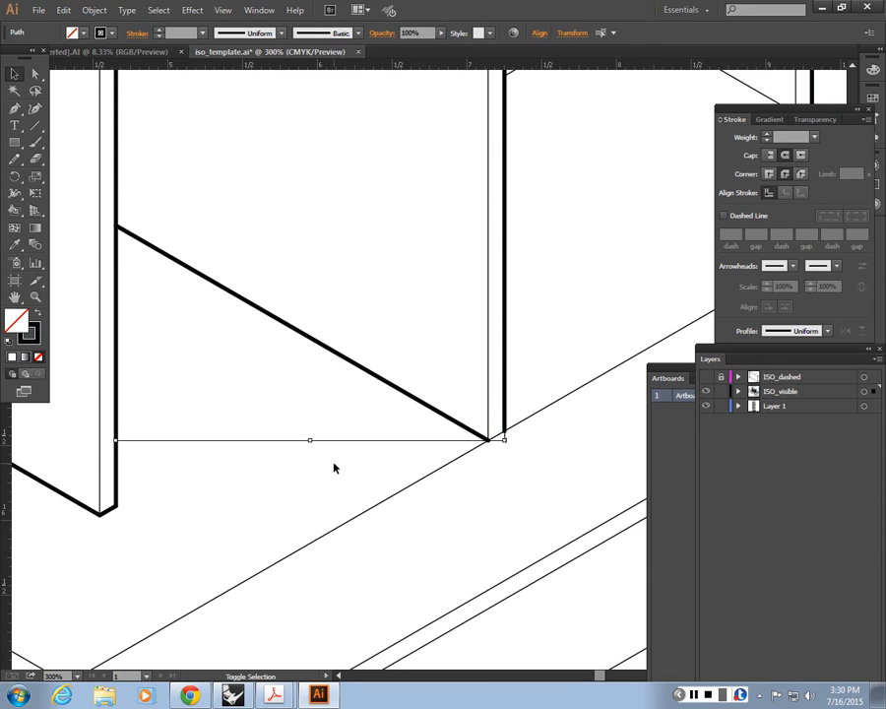
key("i")
left_click(506, 382)
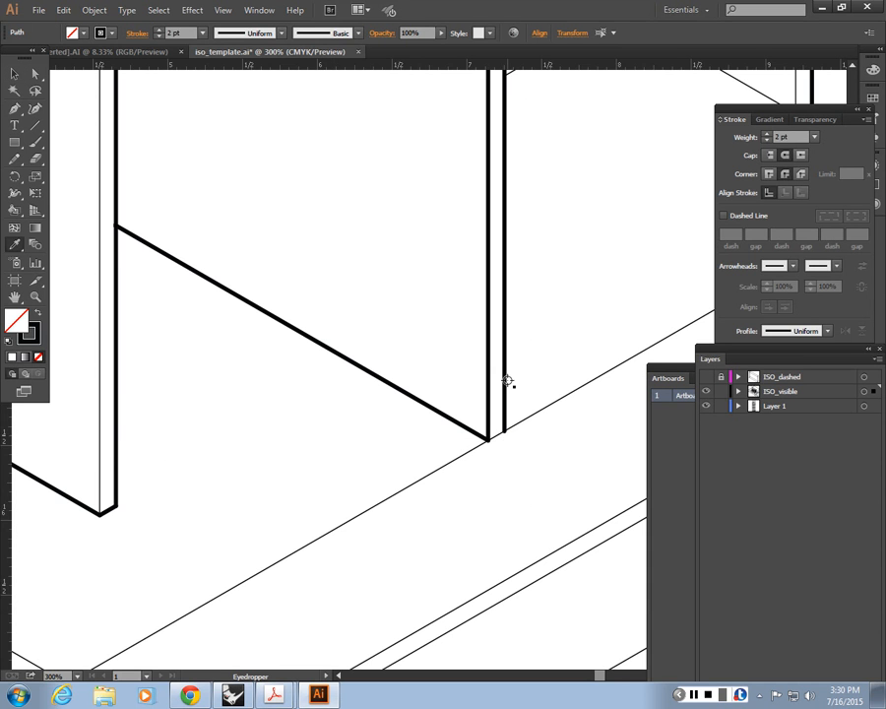
key("ctrl+z")
Step: Examine the base corner of the long wall's end face for a separate short base edge
left_click(13, 78)
left_click(500, 453)
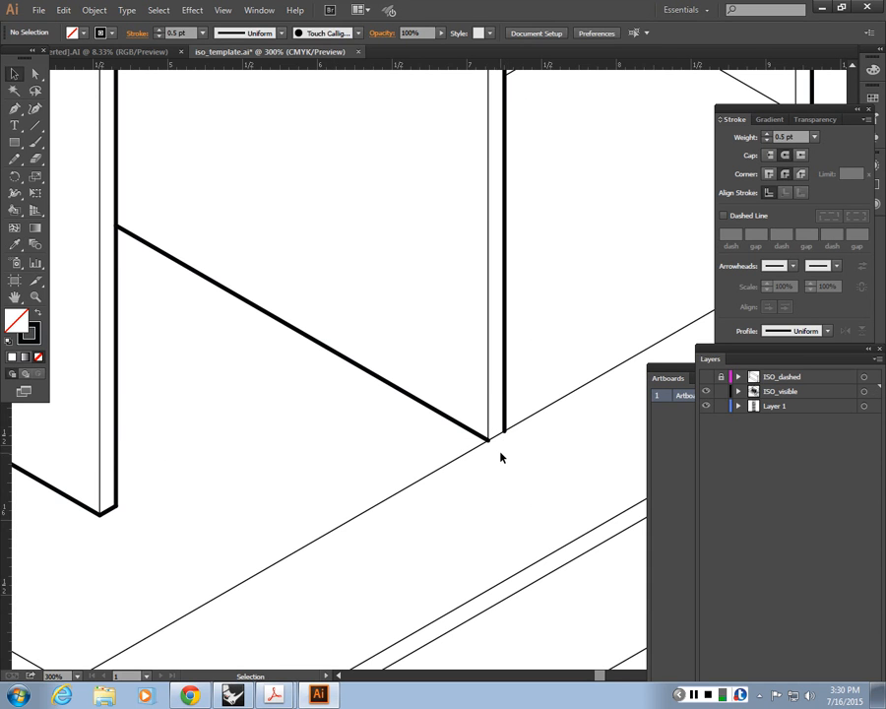
left_click(498, 440)
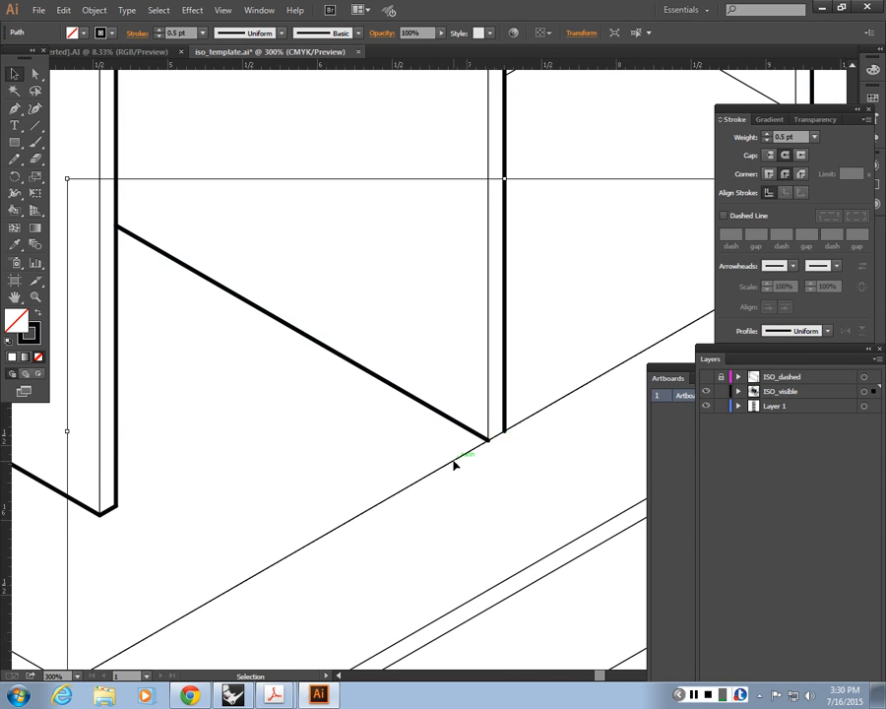
left_click(518, 467)
key("ctrl+equal")
key("ctrl+equal")
key("ctrl+equal")
left_click_drag(523, 560, 373, 507)
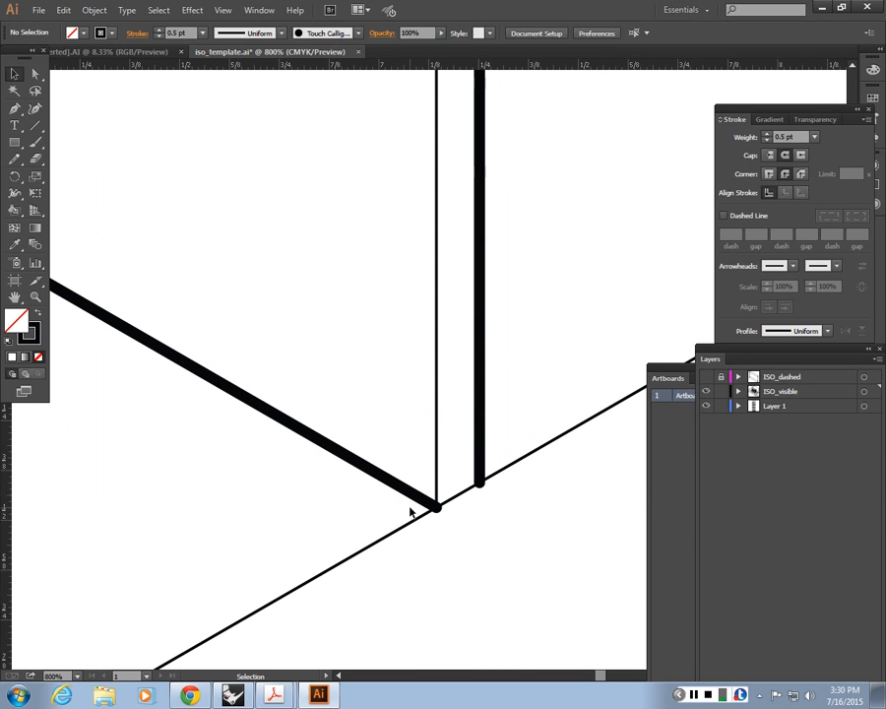
left_click_drag(465, 518, 453, 462)
left_click(453, 462)
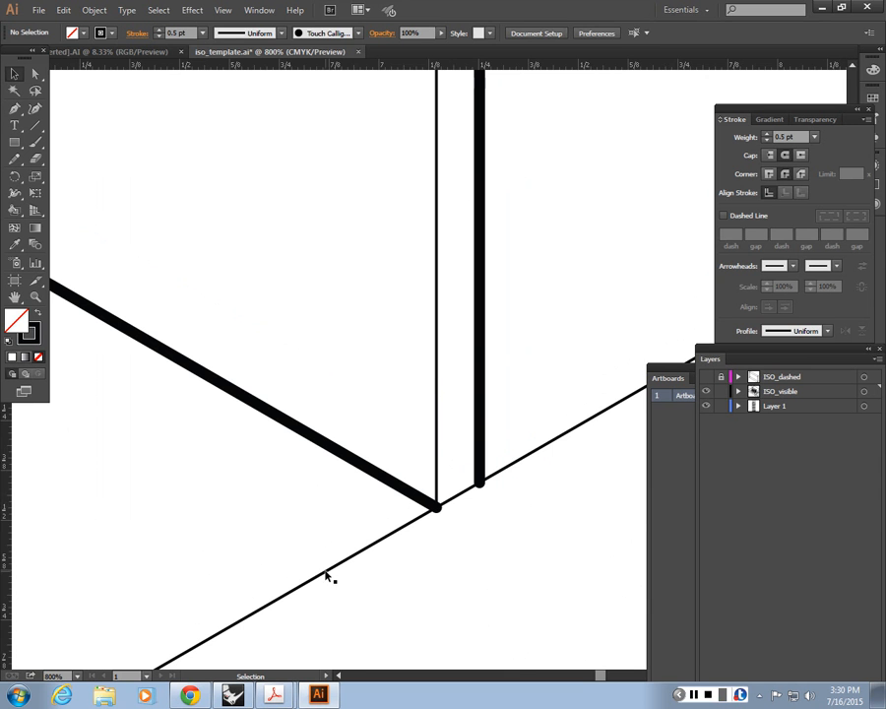
Step: Match the three long outer edges of the ground slab around the house to the long wall's 2 pt profile stroke
left_click(456, 496)
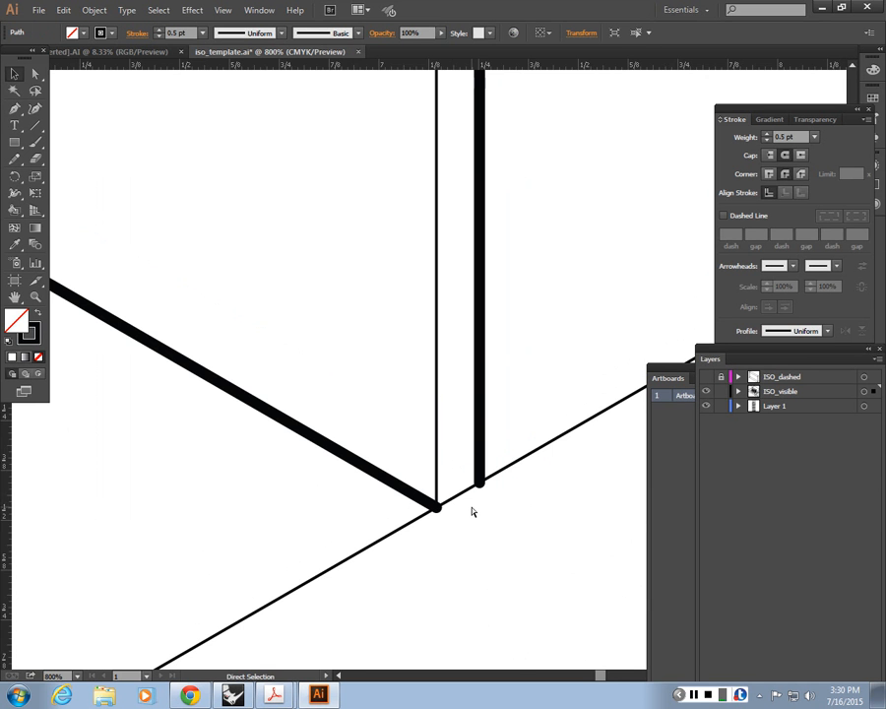
key("ctrl+minus")
key("ctrl+minus")
key("ctrl+minus")
key("ctrl+minus")
key("ctrl+minus")
key("ctrl+minus")
key("ctrl+minus")
key("ctrl+minus")
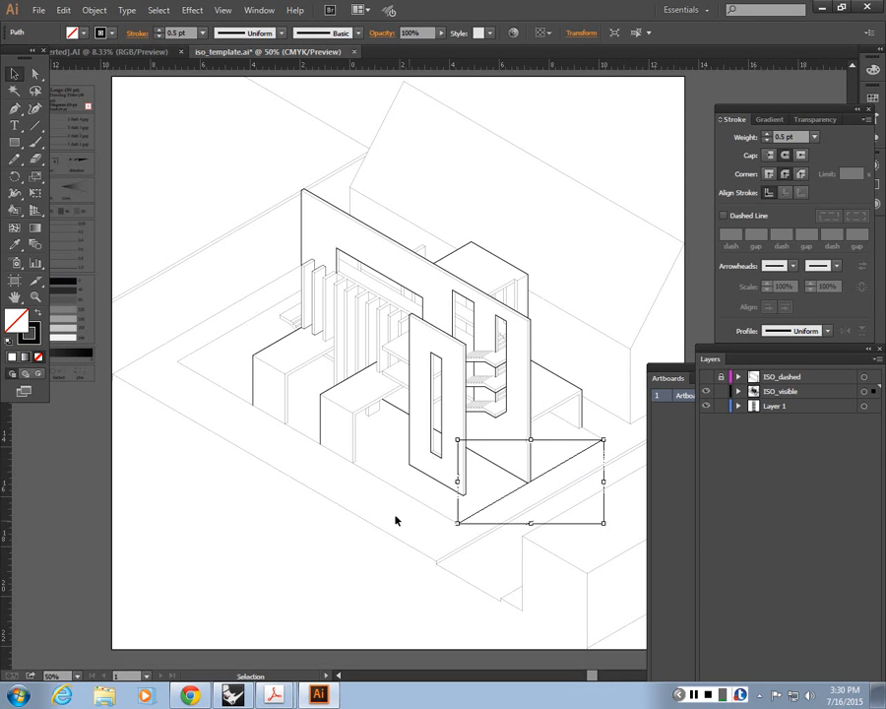
key("Delete")
left_click(449, 509, "shift")
left_click(230, 331, "shift")
key("i")
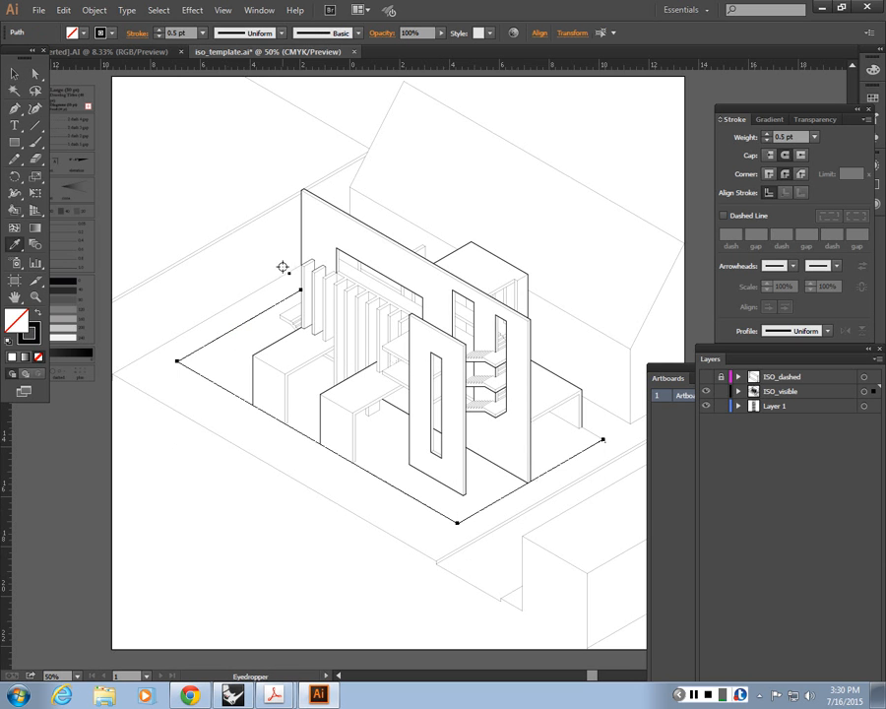
left_click(306, 238)
key("v")
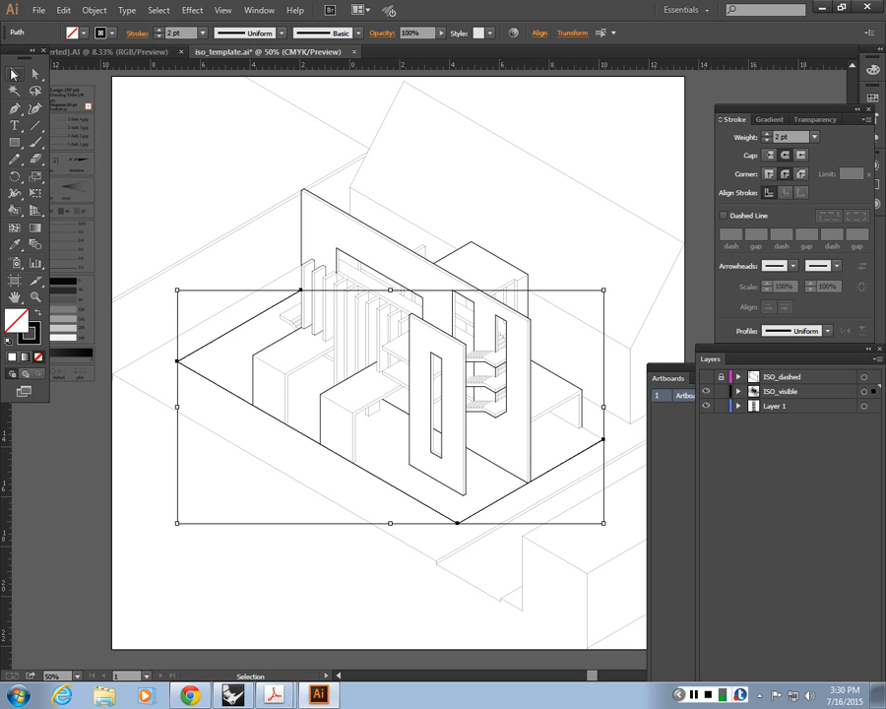
Step: Match the short slab edge beside the rear box's outer corner to that box's 2 pt vertical edge
left_click(597, 437)
key("i")
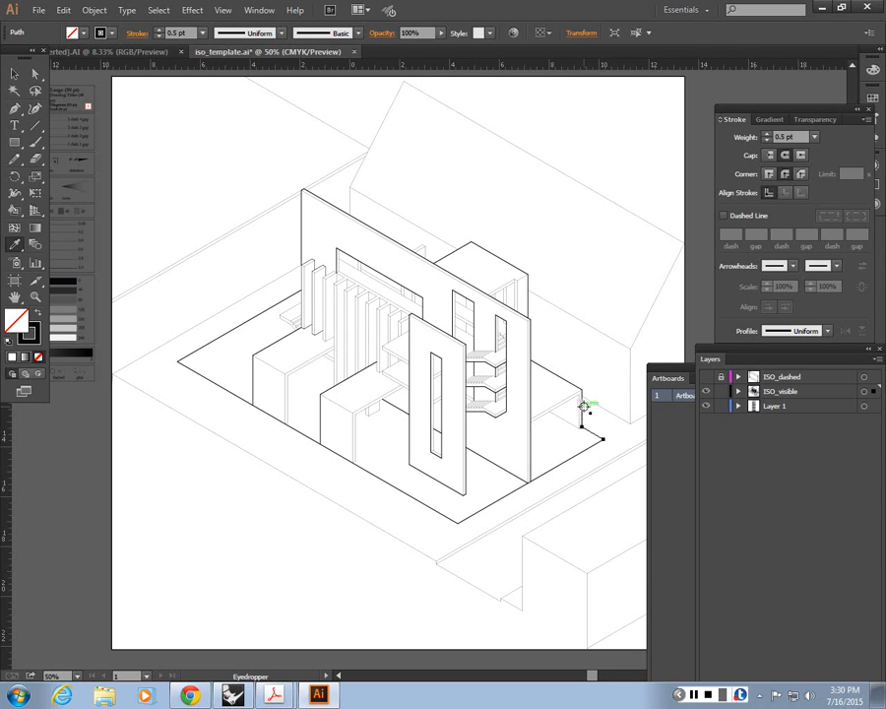
left_click(582, 408)
left_click(14, 76)
left_click(475, 400)
left_click_drag(474, 399, 441, 393)
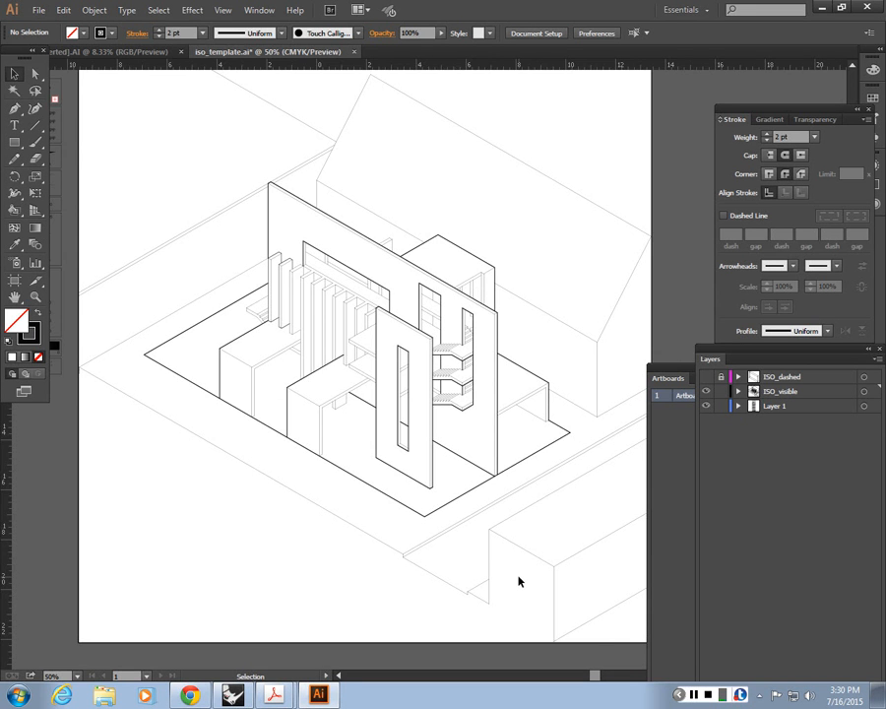
Step: Examine the row of vertical fins and check the stroke weight of the second fin's top edge
key("ctrl+equal")
left_click_drag(198, 390, 223, 430)
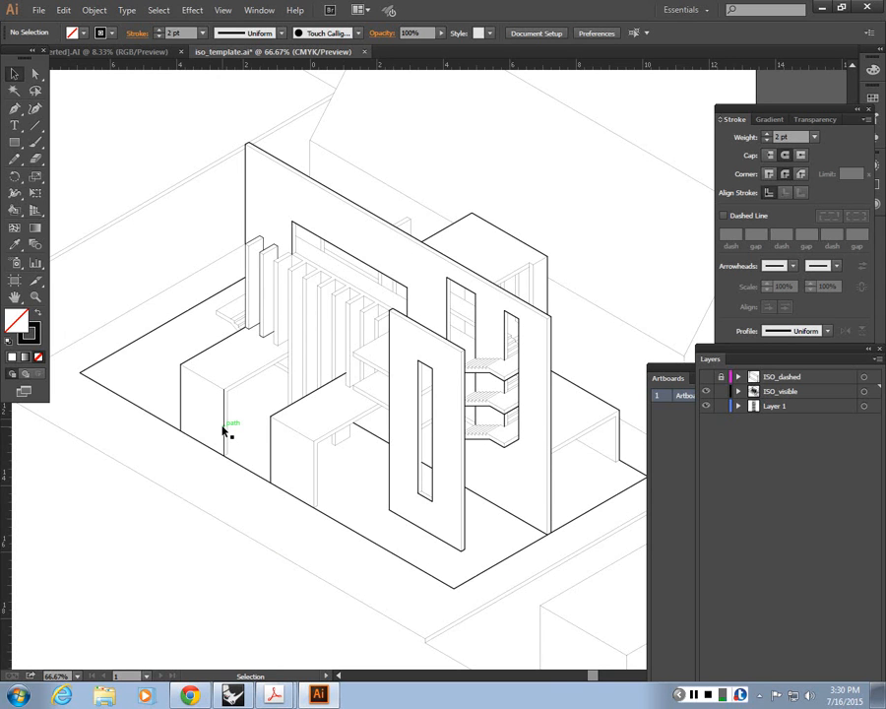
left_click_drag(361, 348, 333, 340)
left_click_drag(267, 317, 452, 466)
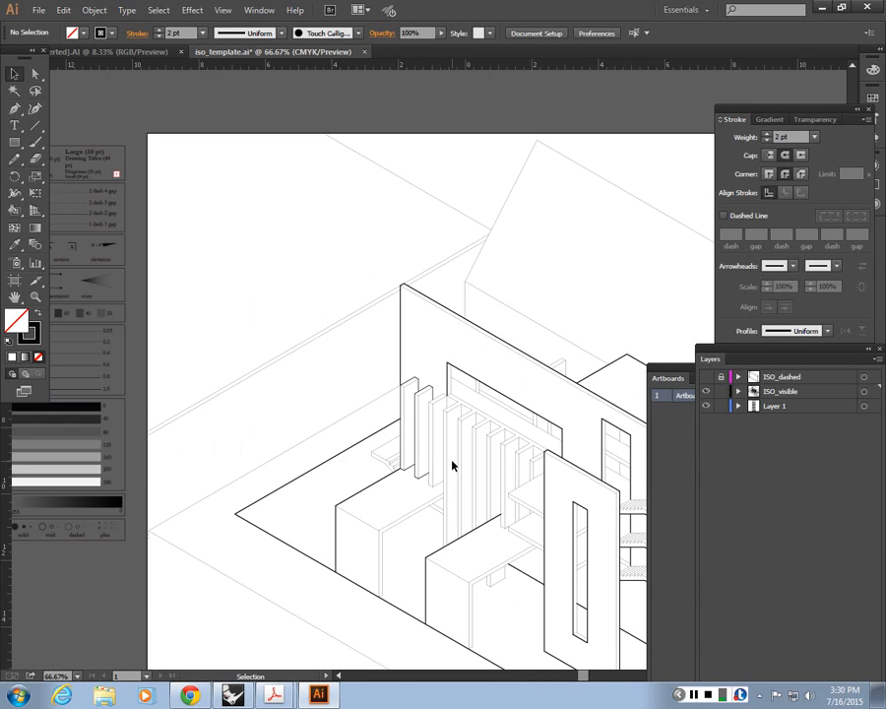
key("a")
key("ctrl+plus")
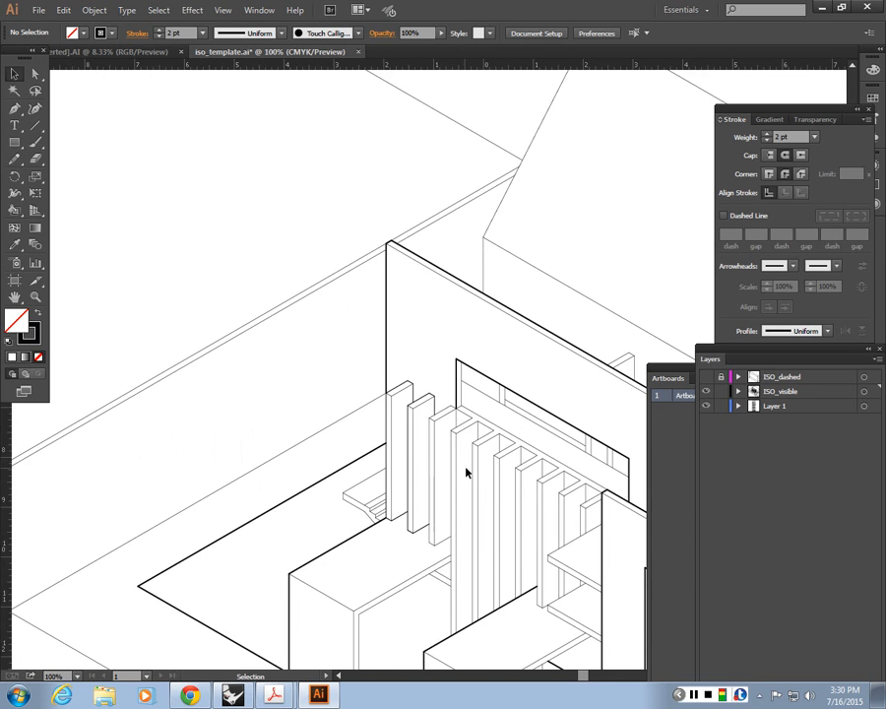
key("ctrl+minus")
key("ctrl+minus")
key("ctrl+plus")
key("ctrl+plus")
key("ctrl+plus")
key("ctrl+plus")
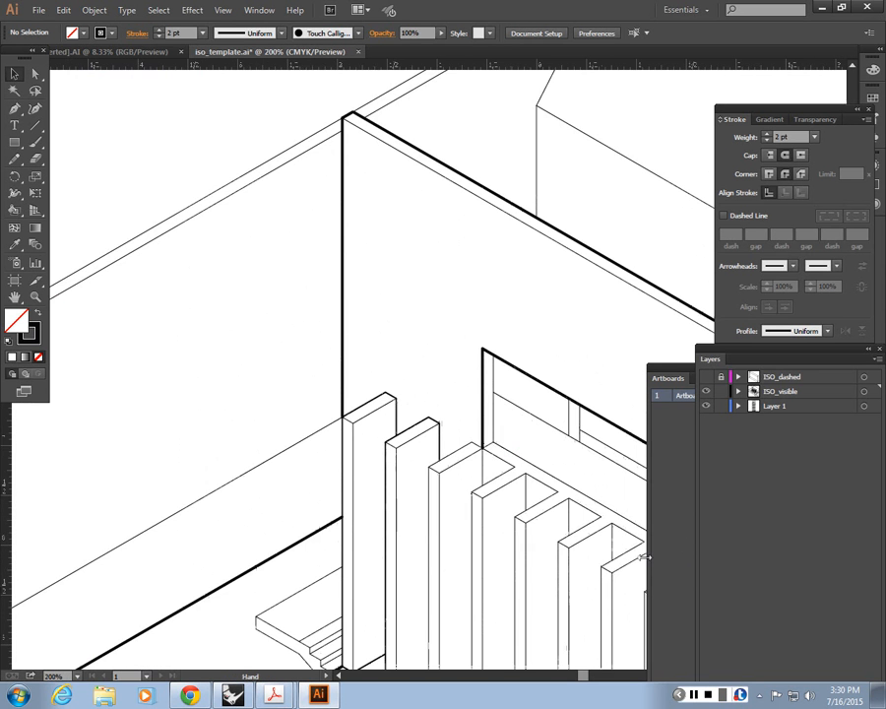
left_click_drag(488, 403, 467, 217)
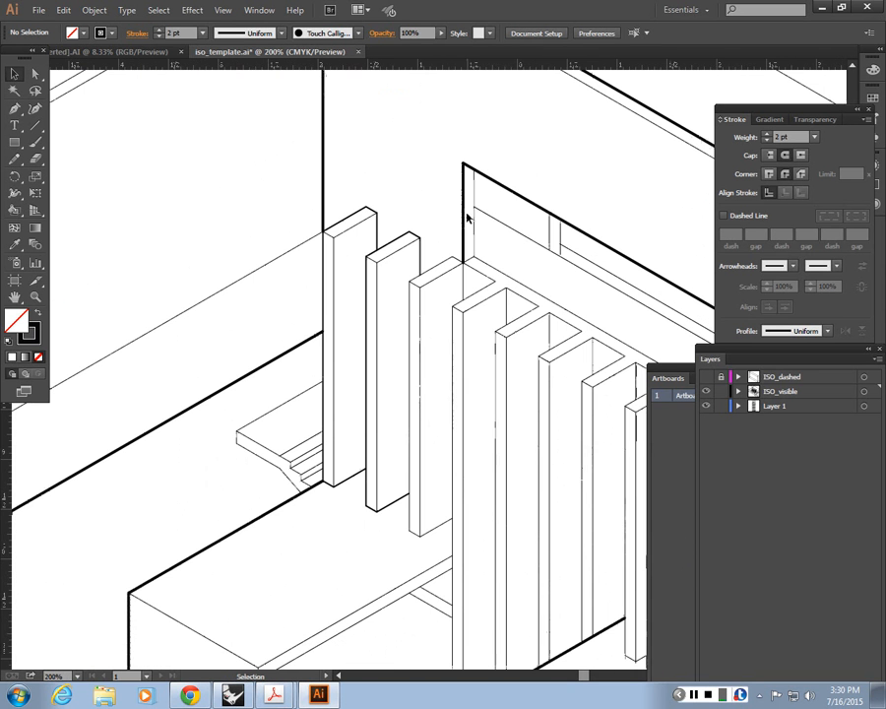
left_click(399, 238)
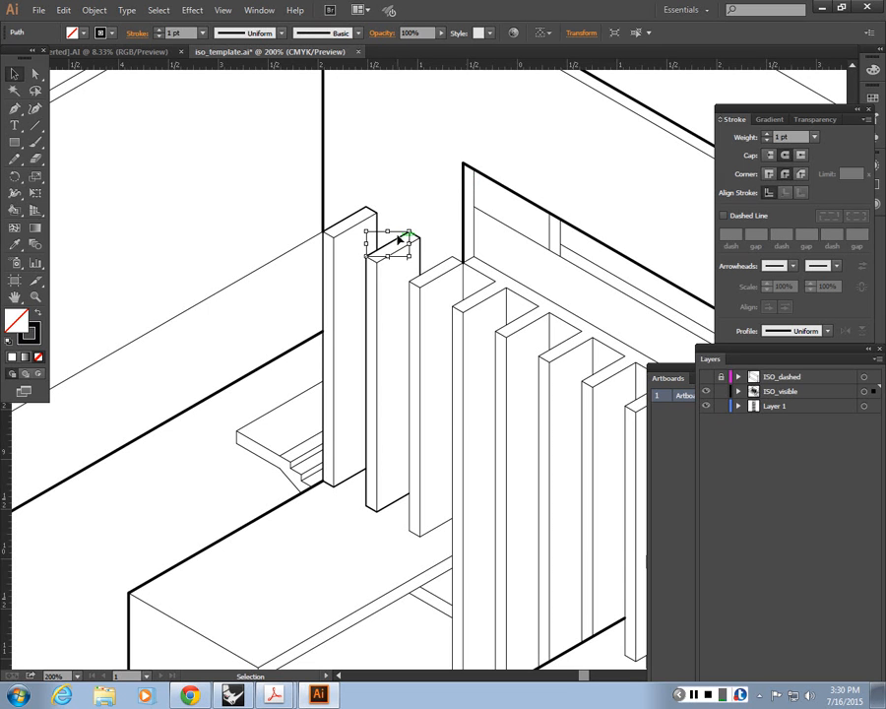
left_click(379, 271)
left_click(447, 170)
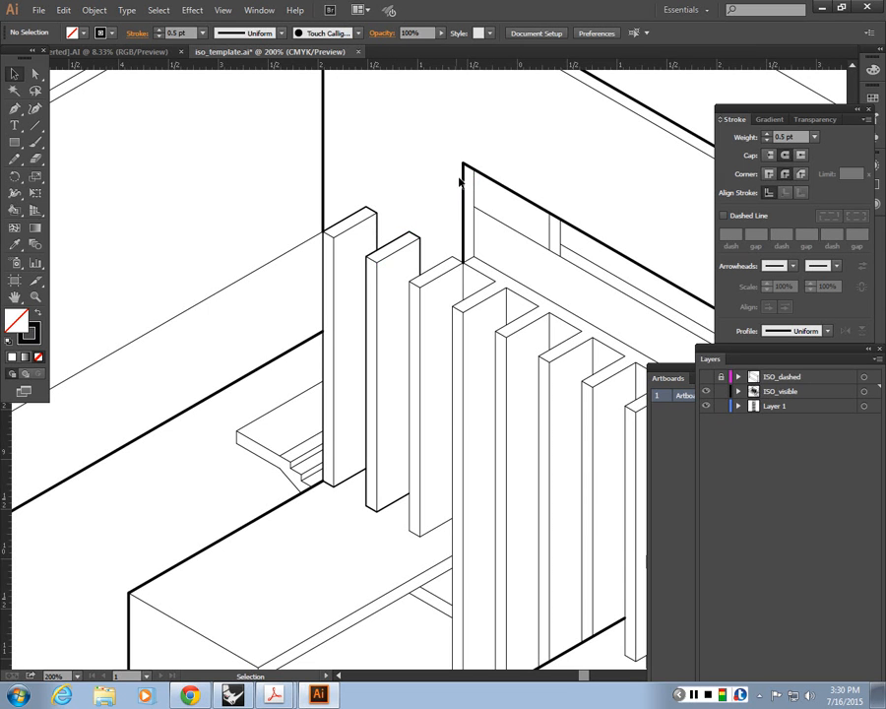
left_click_drag(455, 260, 463, 258)
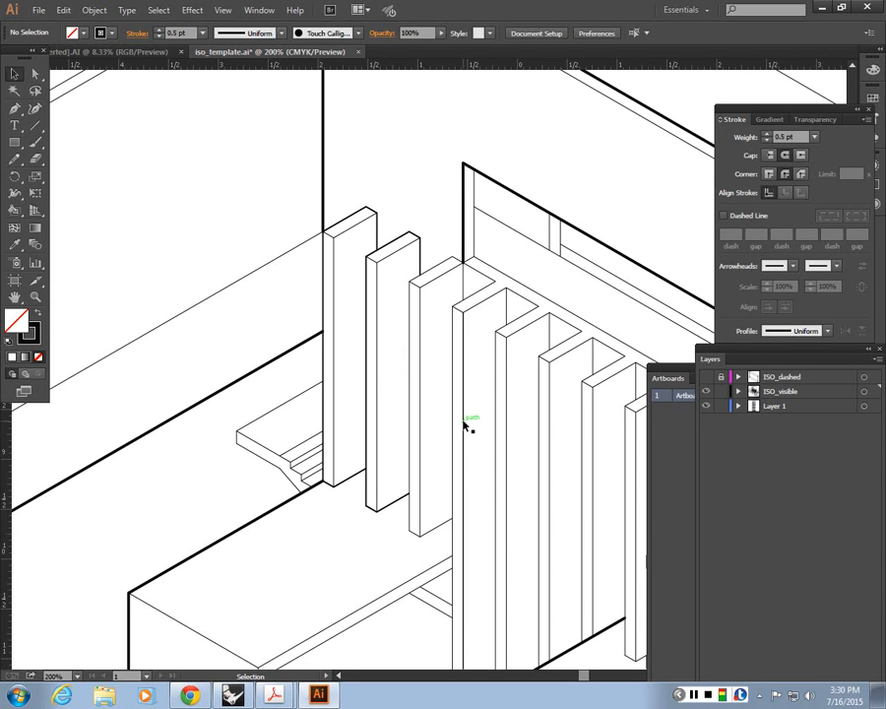
Step: Match the third fin's long vertical edge and top edges to the second fin's 1 pt outline
key("a")
key("ctrl+equal")
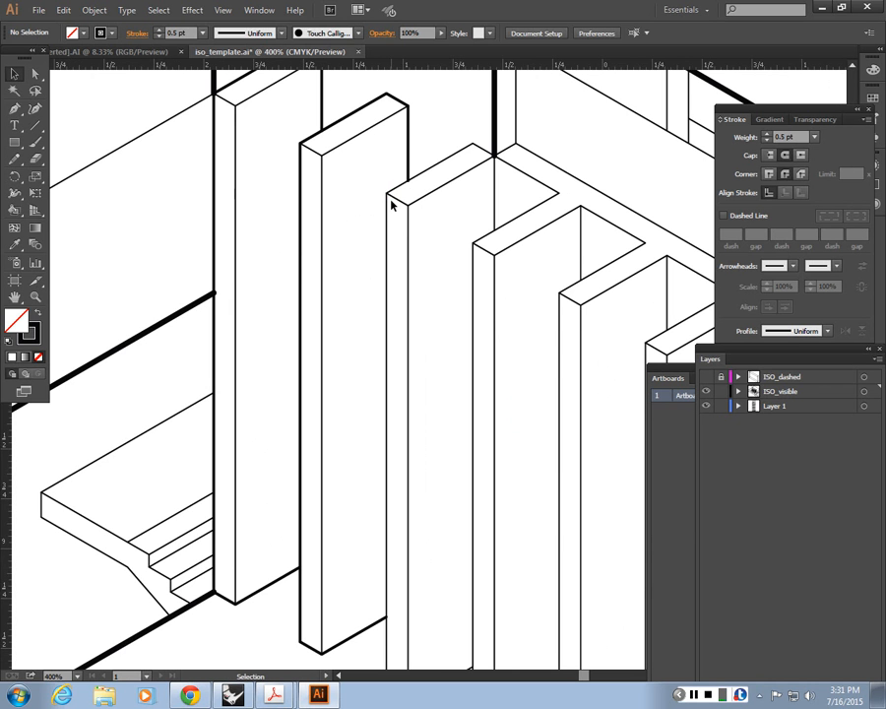
left_click(389, 197)
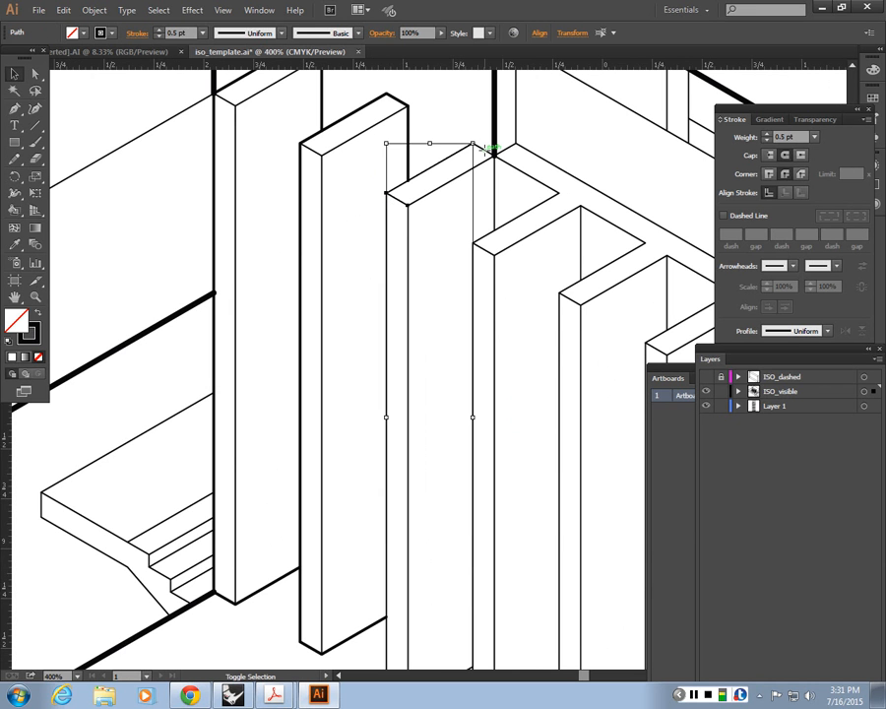
key("i")
left_click(403, 120)
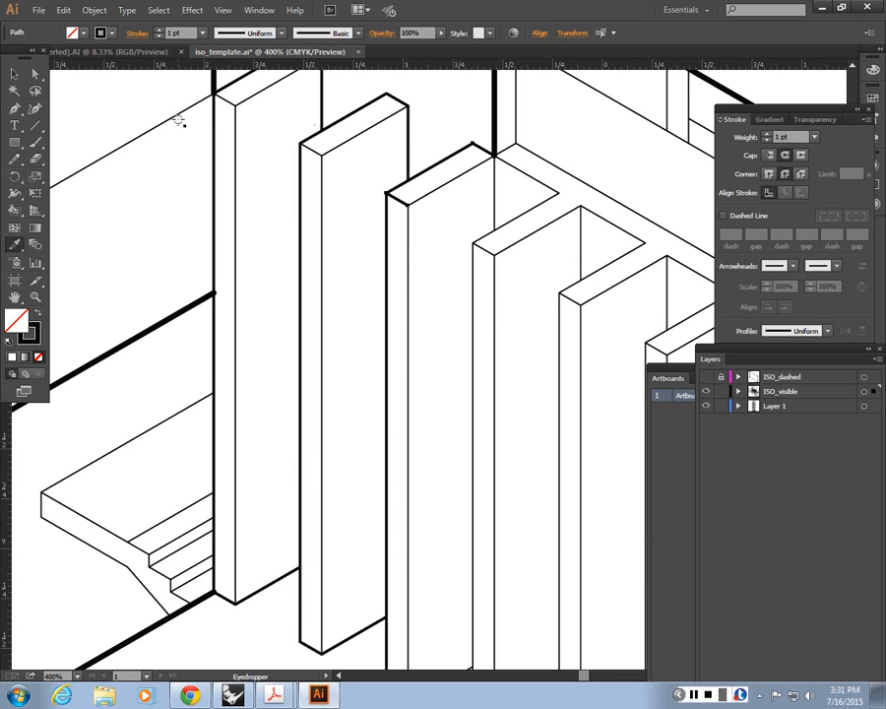
left_click(16, 76)
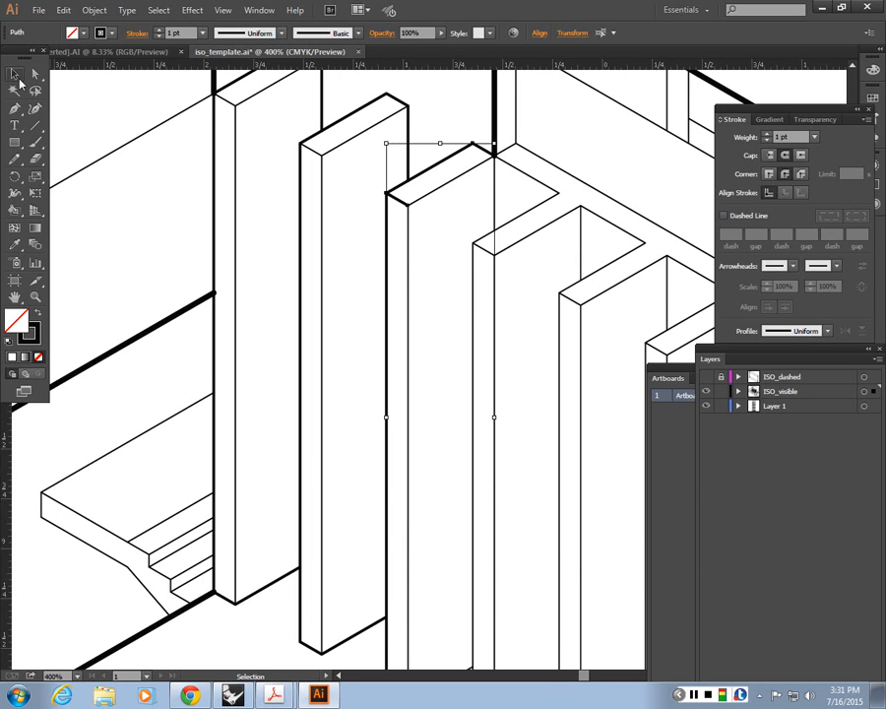
left_click(429, 234)
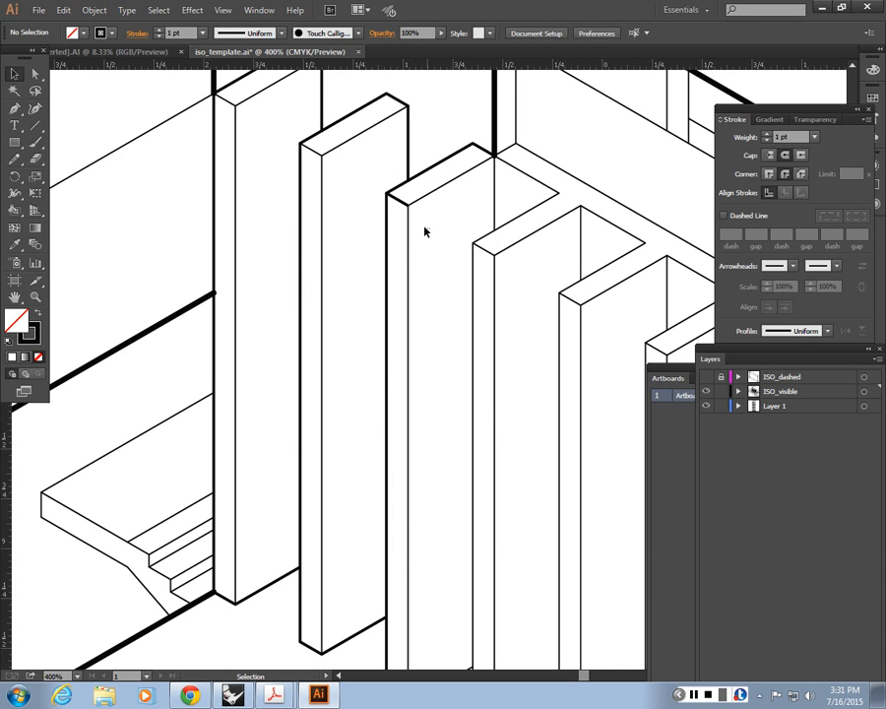
Step: Return the third fin's short front top edge to the 0.5 pt stroke of its inner top edge
left_click(407, 197)
key("i")
left_click(430, 193)
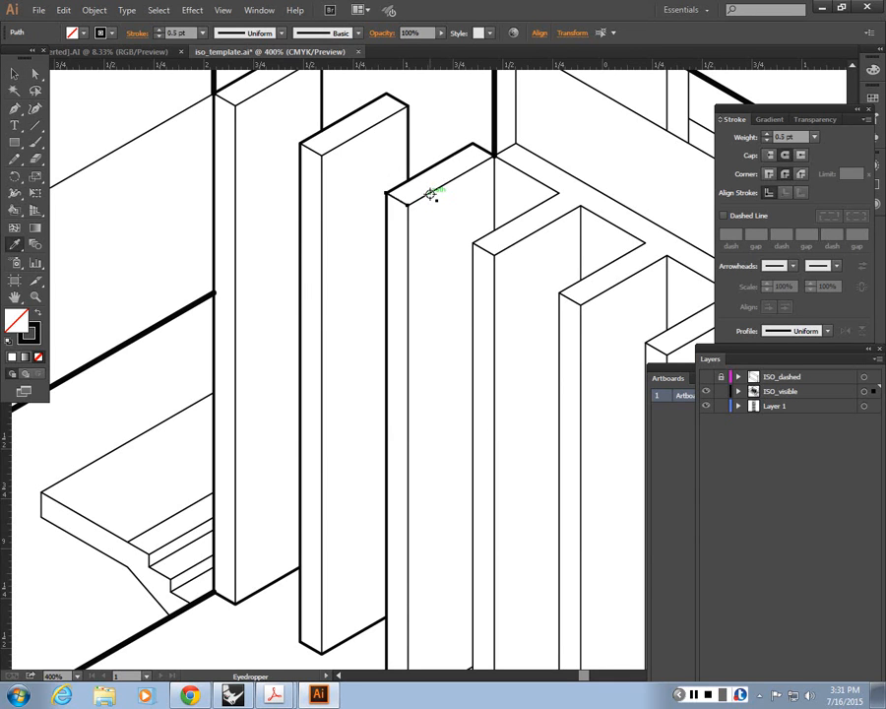
key("v")
left_click(316, 306)
left_click_drag(372, 339, 340, 297)
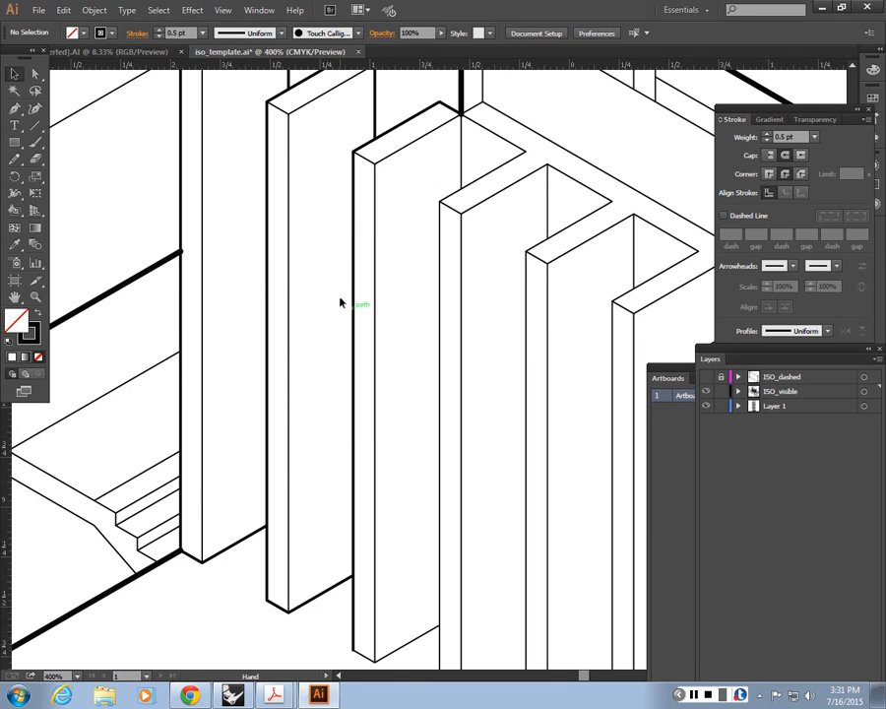
Step: Examine the line weights of the fins, walls and ground slab across the whole drawing
key("ctrl+minus")
key("ctrl+minus")
key("ctrl+minus")
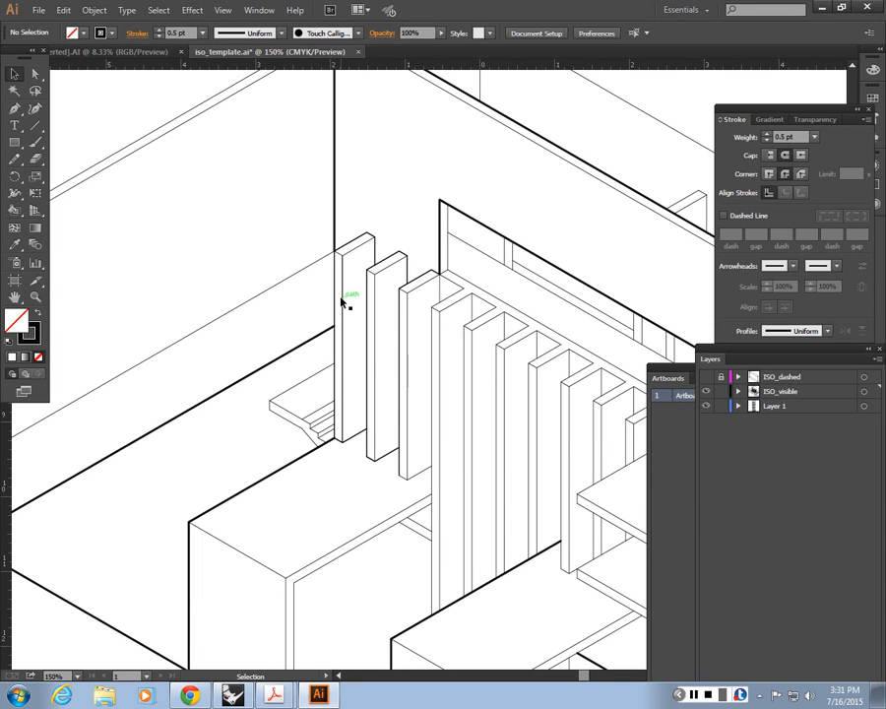
key("a")
key("ctrl+minus")
key("ctrl+minus")
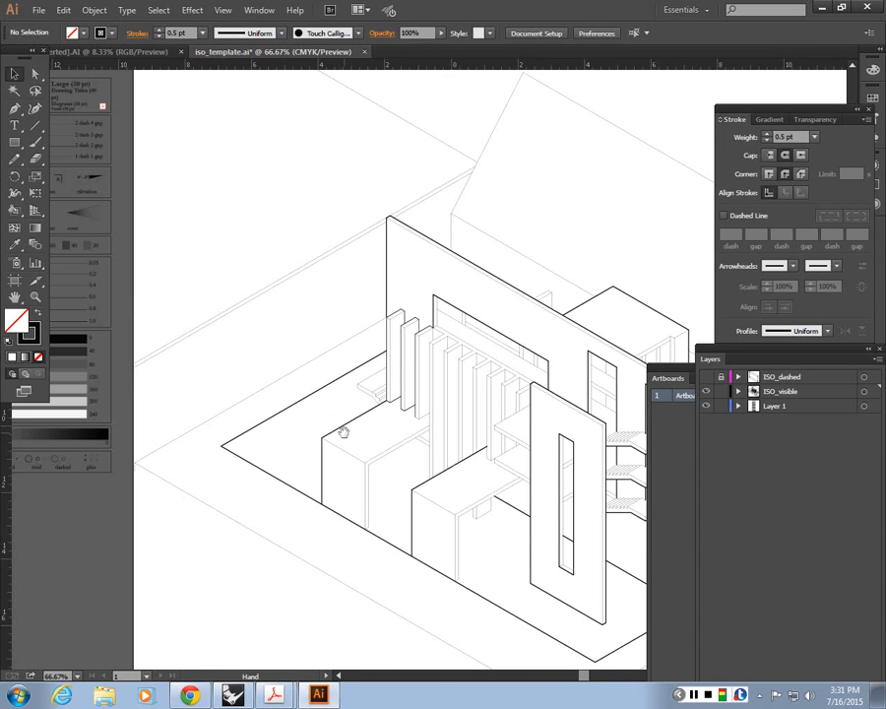
left_click_drag(343, 431, 115, 349)
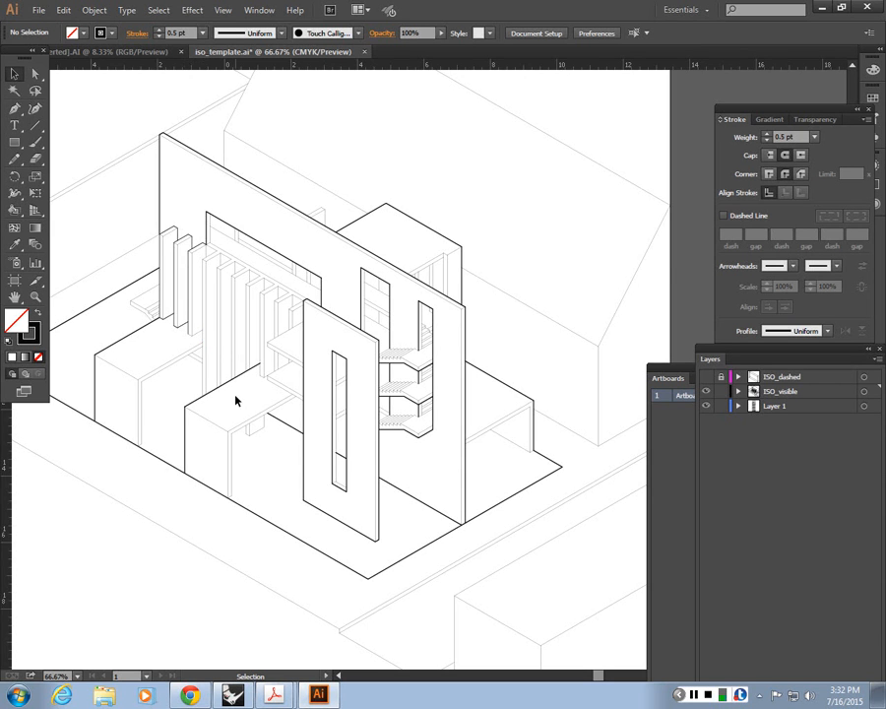
left_click_drag(214, 399, 328, 397)
key("ctrl+plus")
key("ctrl+plus")
left_click_drag(246, 317, 357, 481)
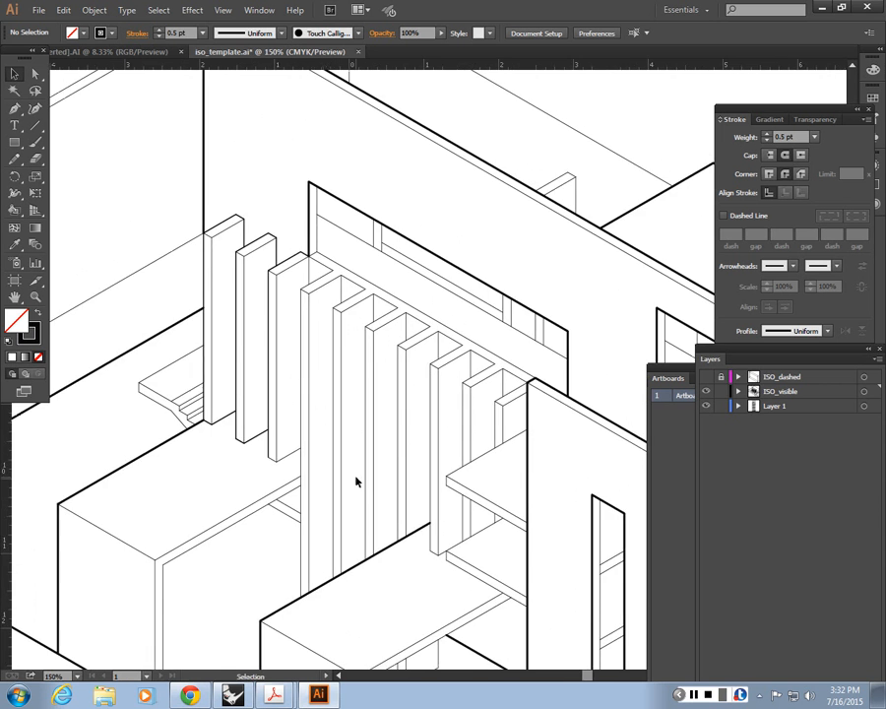
key("ctrl+minus")
key("ctrl+minus")
key("ctrl+minus")
key("ctrl+plus")
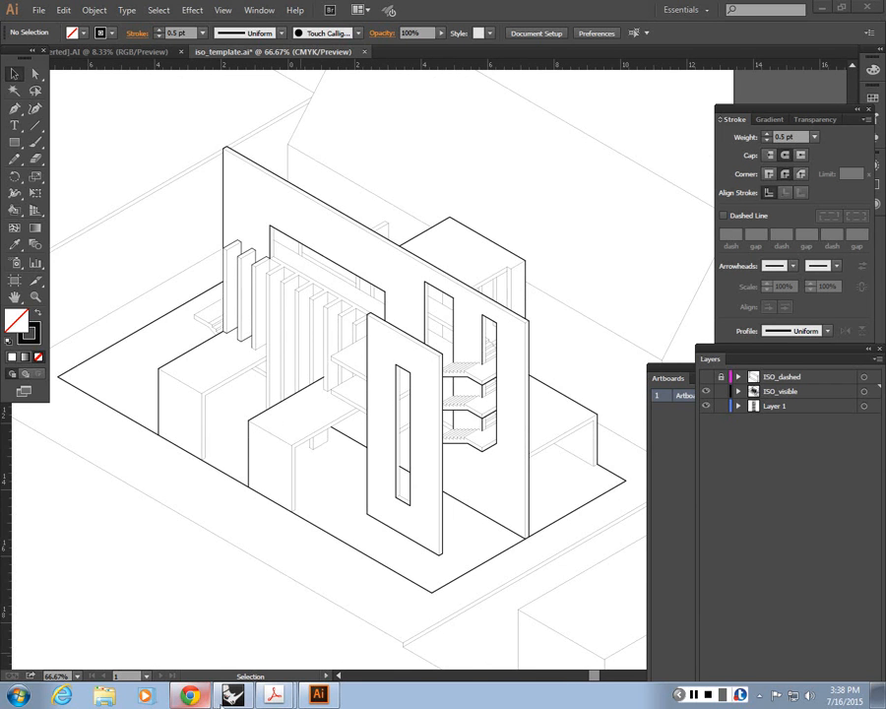
Step: Switch to Rhinoceros, restore the multi-view layout and create a large box on open ground beside the site model
left_click(225, 699)
double_click(57, 143)
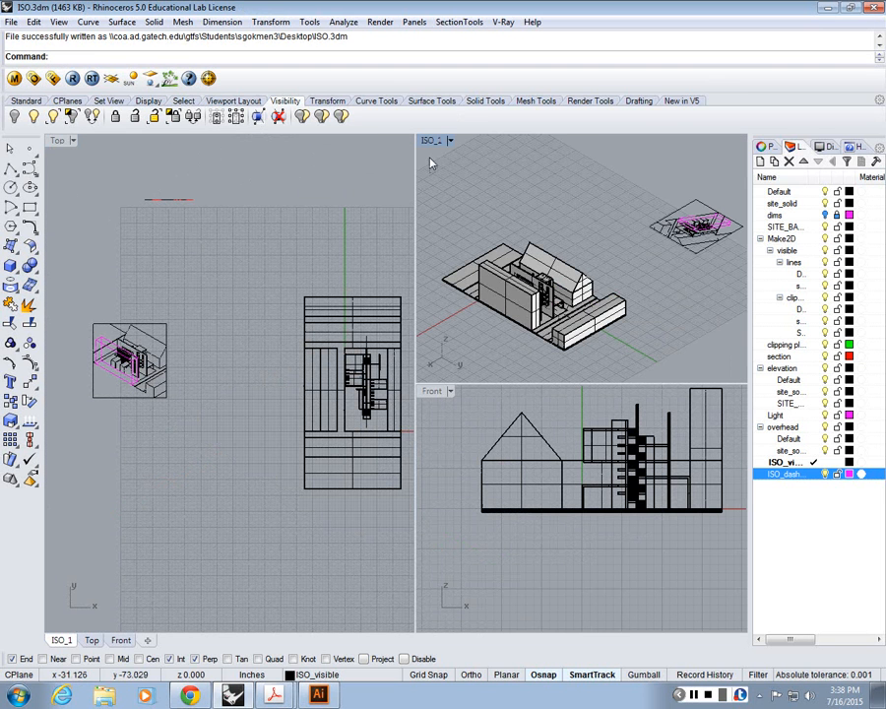
left_click(10, 266)
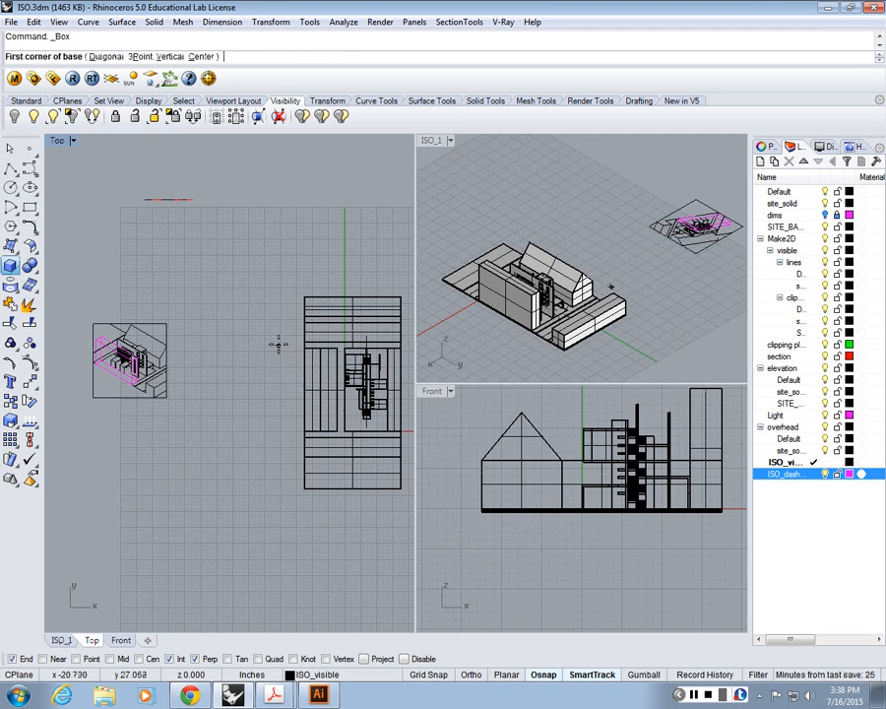
scroll(279, 343, "up", 3)
left_click(176, 386)
left_click(260, 304)
scroll(620, 273, "up", 3)
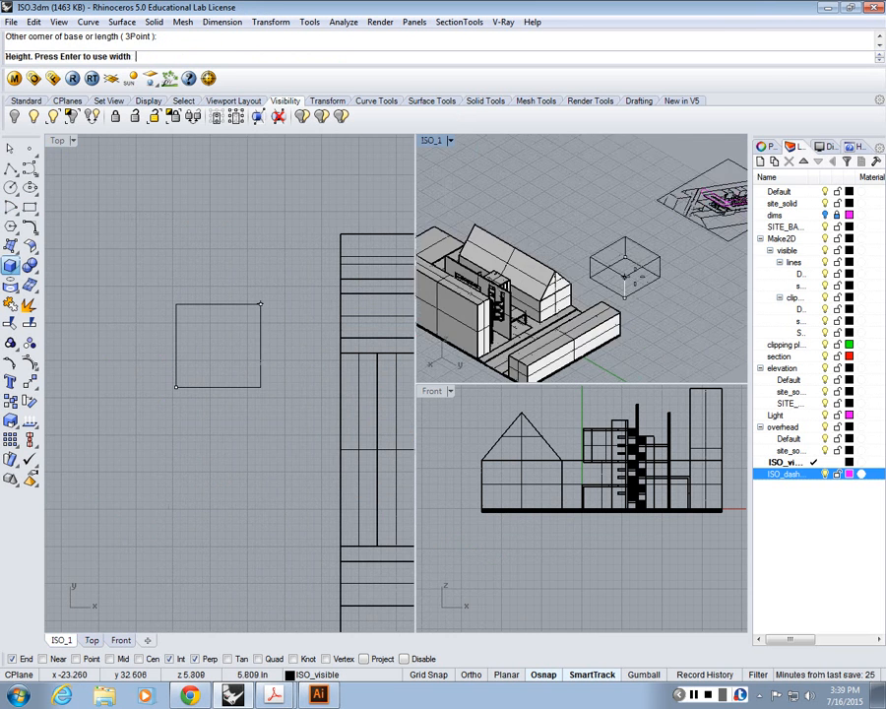
left_click(621, 272)
Step: Create a smaller box resting on the ground and passing through the large box's +X wall as a door cutter
scroll(604, 283, "up", 10)
key("Return")
left_click(239, 332)
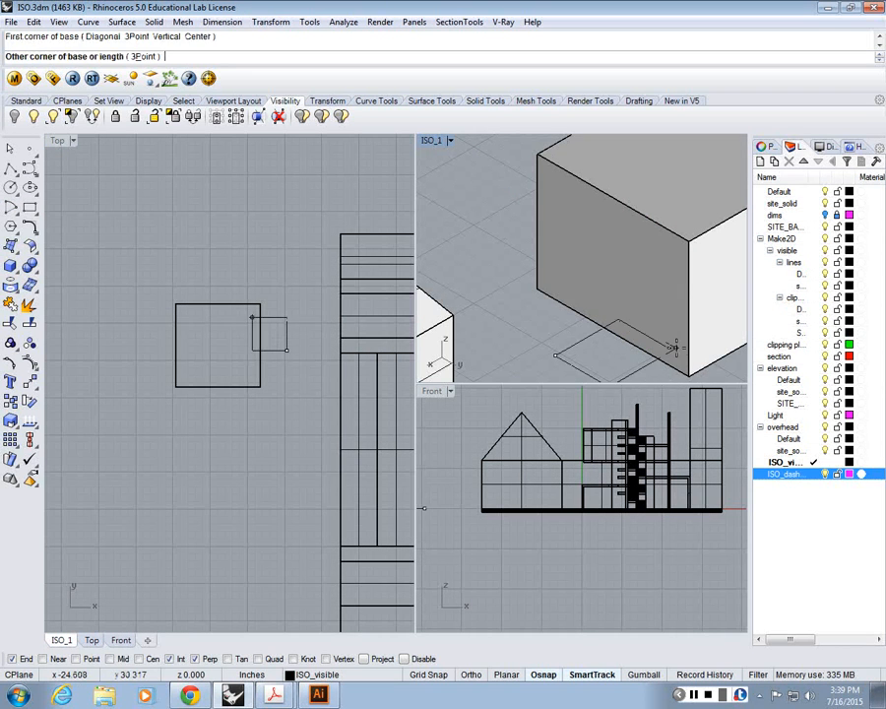
left_click(286, 350)
left_click(670, 256)
Step: Create a small box about 3 inches high straddling the large box's +Y wall as a window cutter
key("Return")
right_click_drag(735, 307, 609, 278)
left_click(633, 314)
left_click(644, 257)
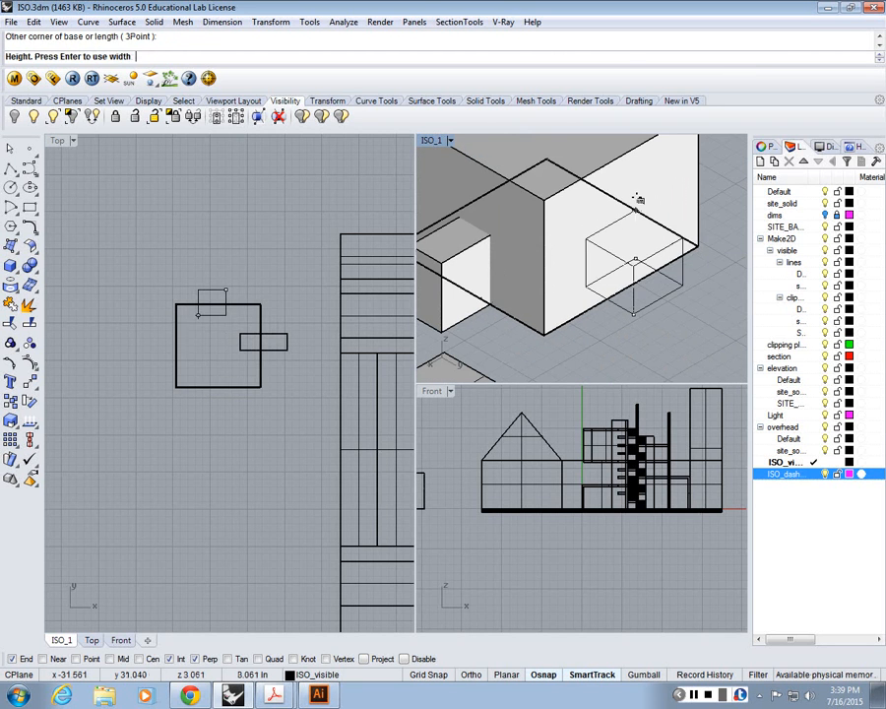
left_click(640, 199)
Step: Move the window cutter box vertically upward by about 2.6 inches
type("n")
key("BackSpace")
type("m")
key("Return")
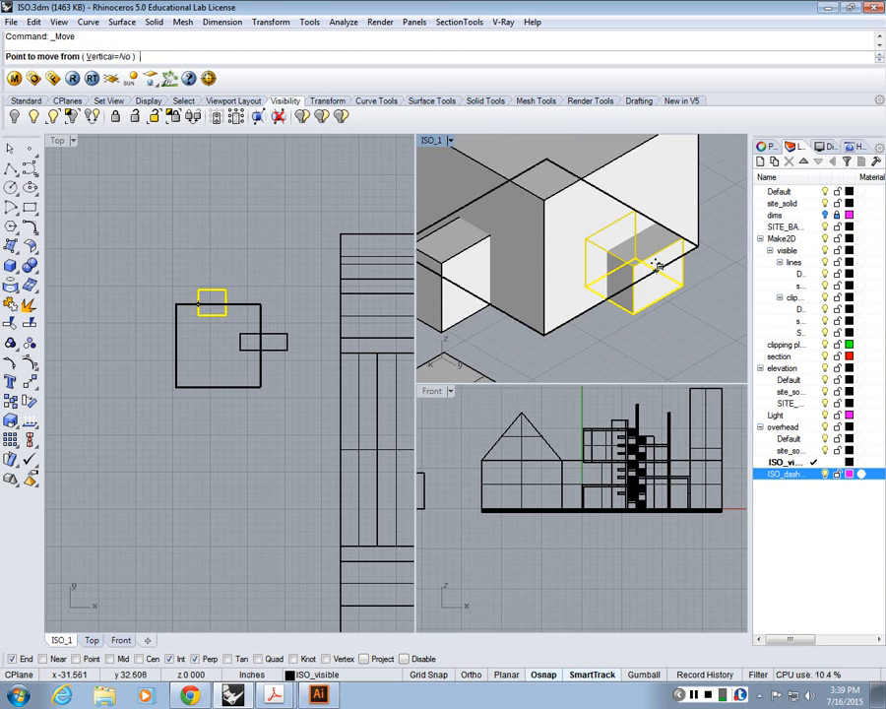
left_click(96, 57)
left_click(736, 288)
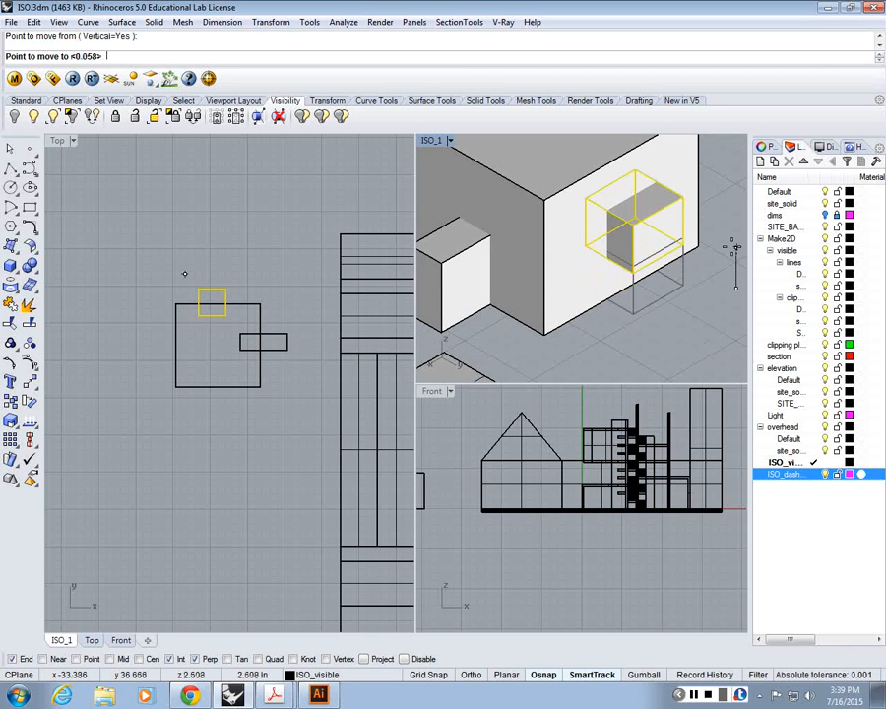
left_click(736, 247)
left_click(720, 244)
Step: Shell the large box with a thickness of 1, removing its bottom face
scroll(719, 243, "down", 6)
type("Bool")
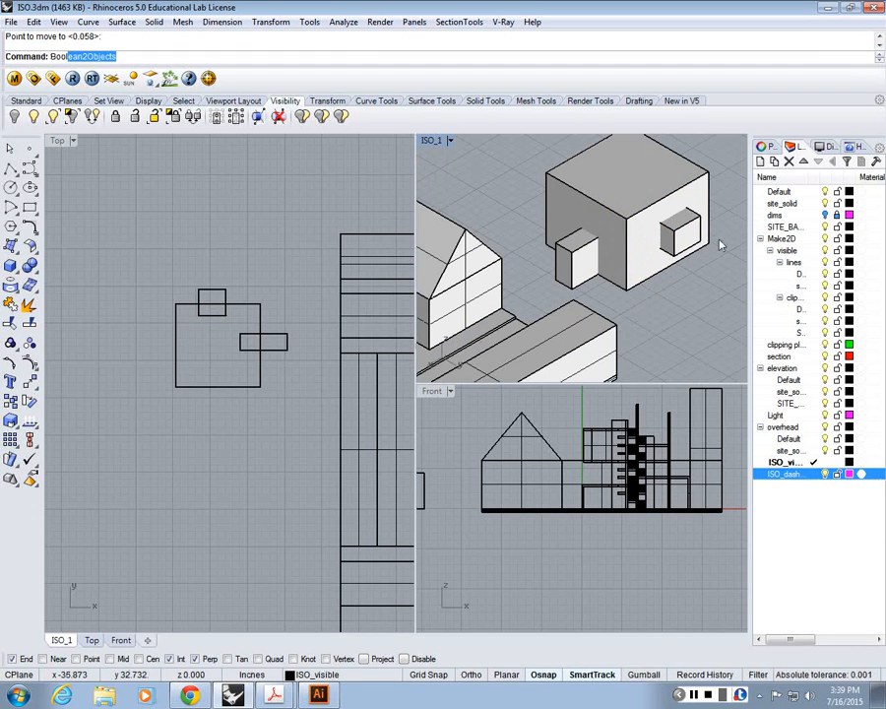
key("BackSpace")
key("BackSpace")
key("BackSpace")
key("BackSpace")
type("Shell")
key("Return")
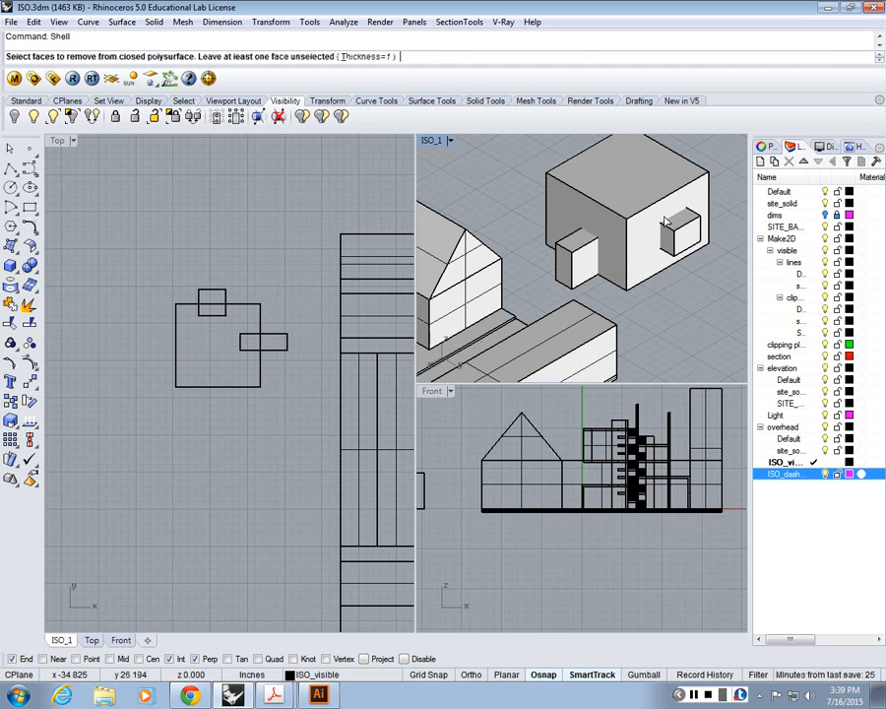
right_click_drag(665, 222, 657, 143)
right_click_drag(648, 533, 644, 456)
right_click_drag(661, 367, 660, 339)
left_click(661, 339)
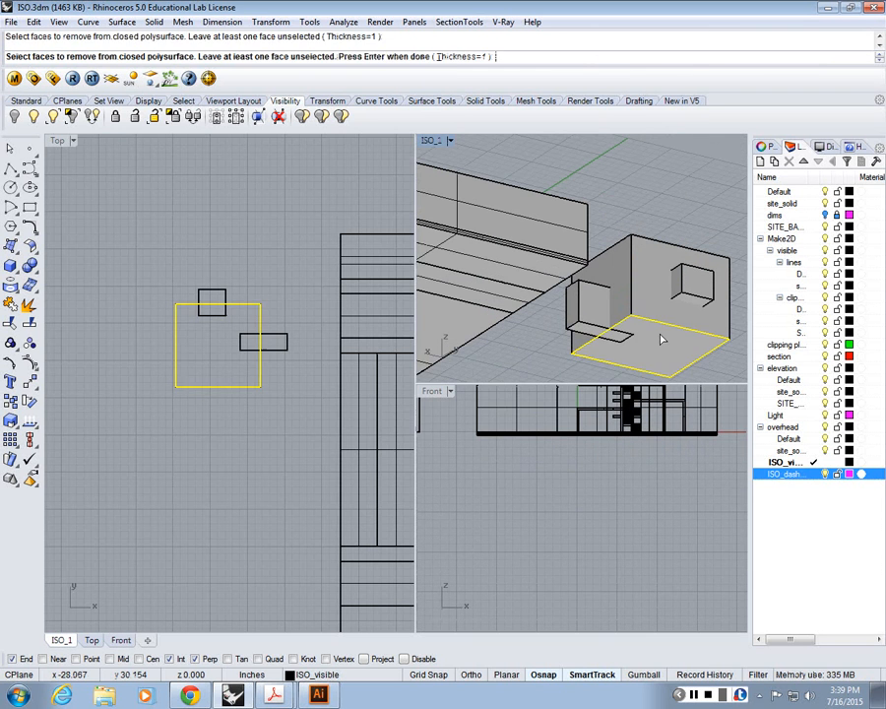
key("Return")
Step: Subtract the door and window cutter boxes from the shelled box with BooleanDifference
right_click_drag(653, 286, 686, 370)
type("Bo")
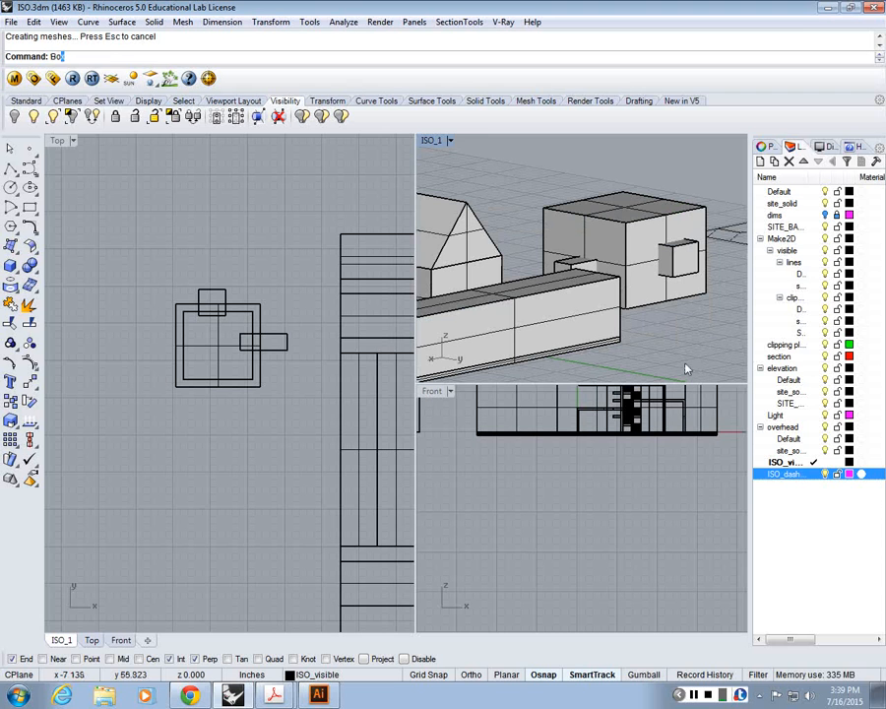
type("ol")
key("Down")
key("Return")
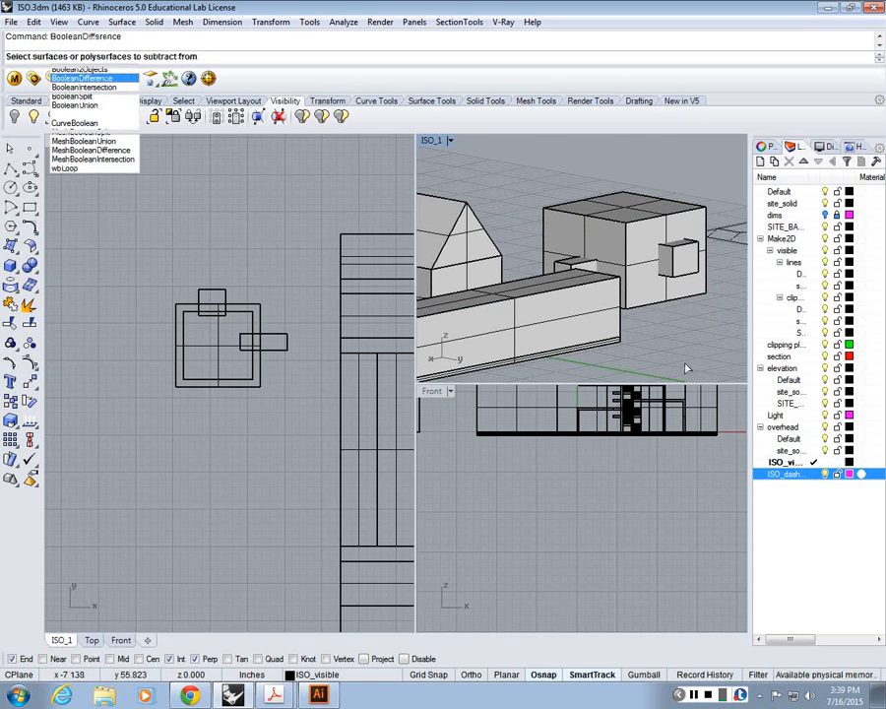
scroll(664, 254, "up", 5)
left_click(633, 245)
key("Return")
left_click(693, 248)
right_click_drag(694, 248, 693, 271)
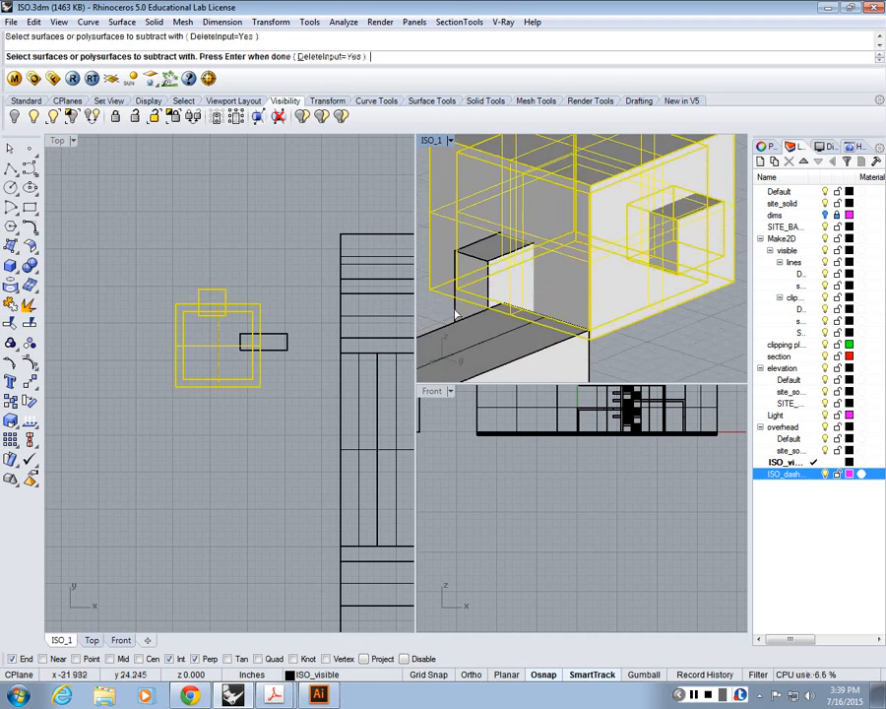
key("Return")
scroll(514, 296, "up", 3)
scroll(559, 197, "down", 8)
Step: Generate a Make2D drawing of the hollow box from the current ISO_1 view on layer ISO_dashed, with hidden lines off
left_click(558, 197)
type("Z")
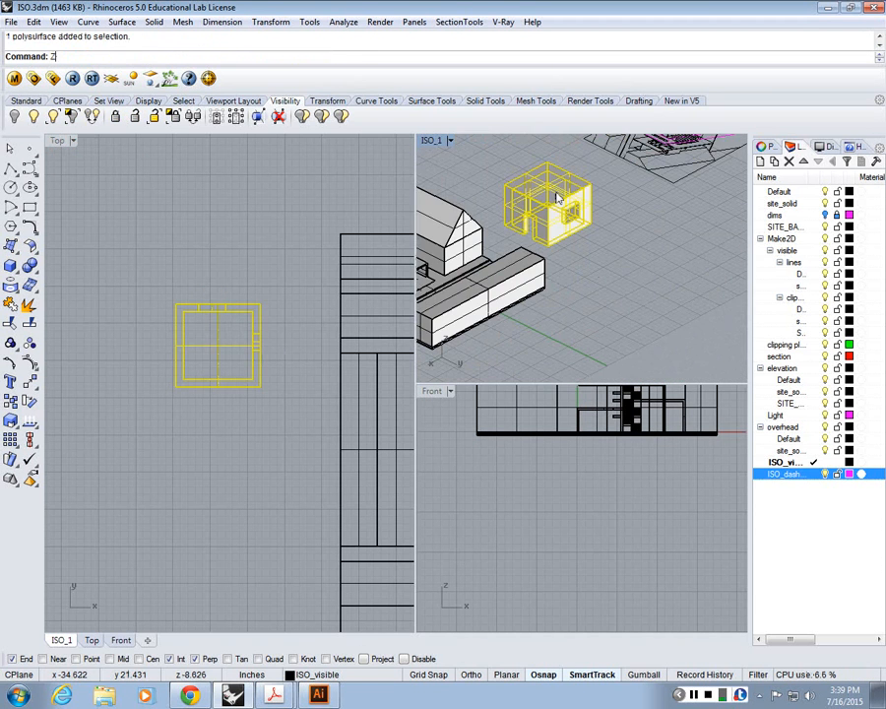
key("Return")
type("S")
key("Return")
double_click(434, 141)
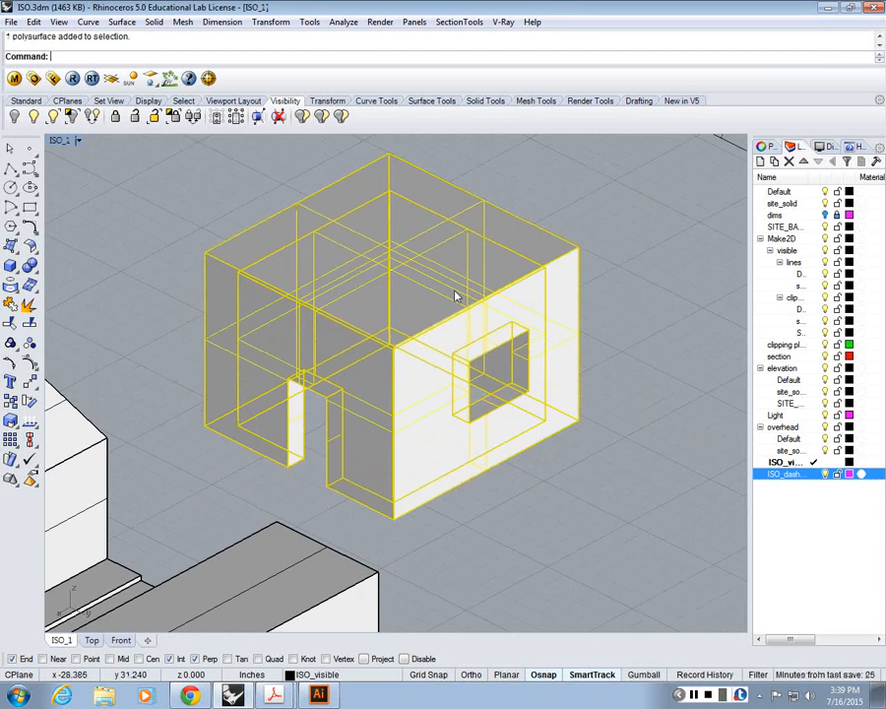
type("Make2D")
key("Return")
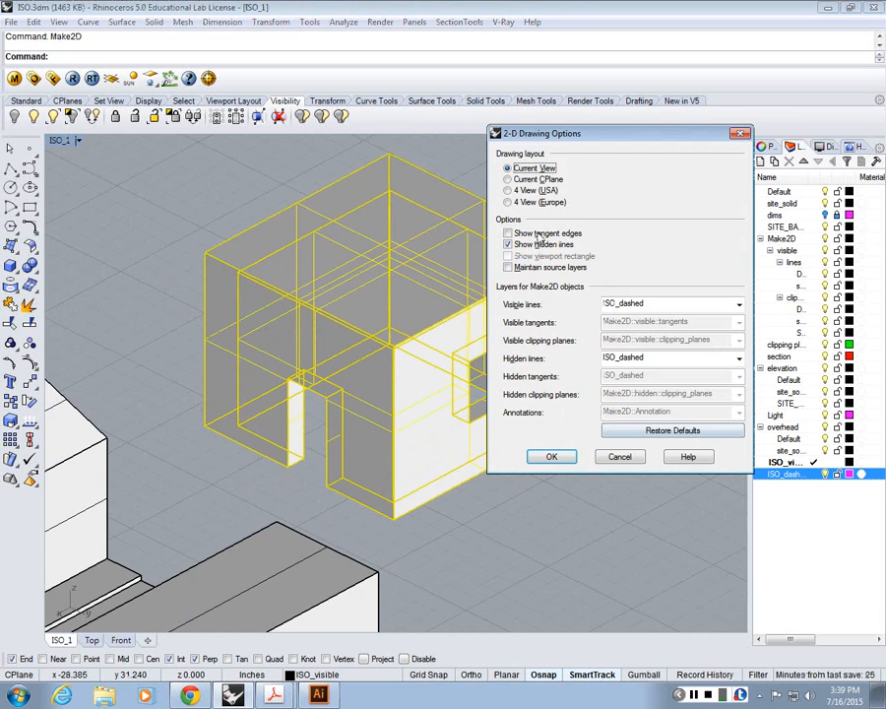
left_click(508, 244)
left_click(552, 457)
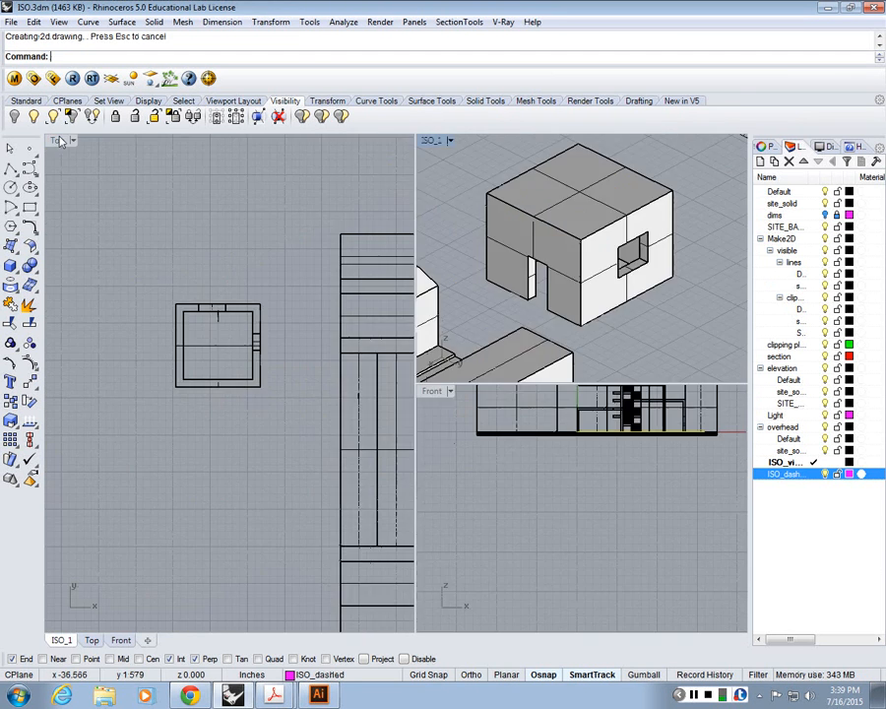
Step: Move the new 2D box drawing off the site model into empty space in the Top view
type("Z")
key("Return")
type("e")
key("Return")
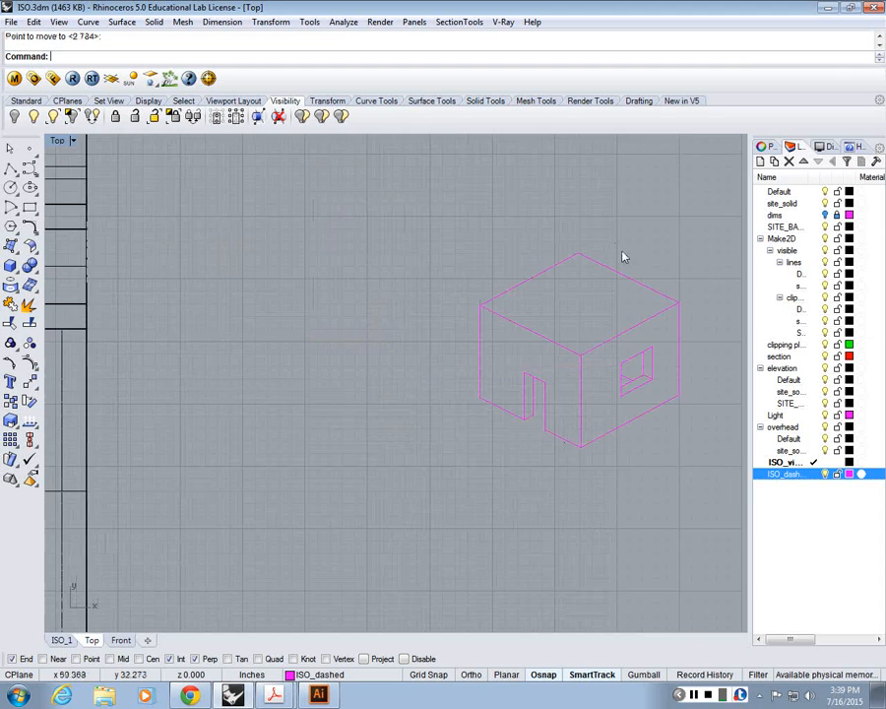
scroll(622, 257, "up", 2)
scroll(485, 251, "up", 2)
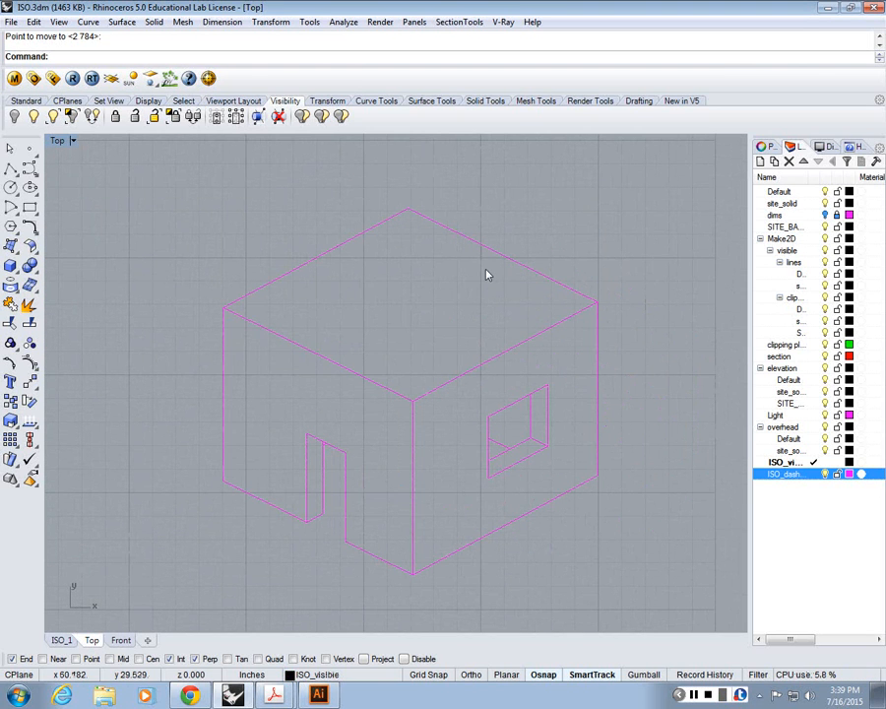
Step: Export all curves of the 2D box drawing to the Desktop as an Adobe Illustrator file named CUBE
scroll(485, 275, "down", 4)
mouse_move(584, 490)
left_mouse_down()
mouse_move(231, 194)
mouse_move(239, 196)
left_mouse_up()
left_click(11, 23)
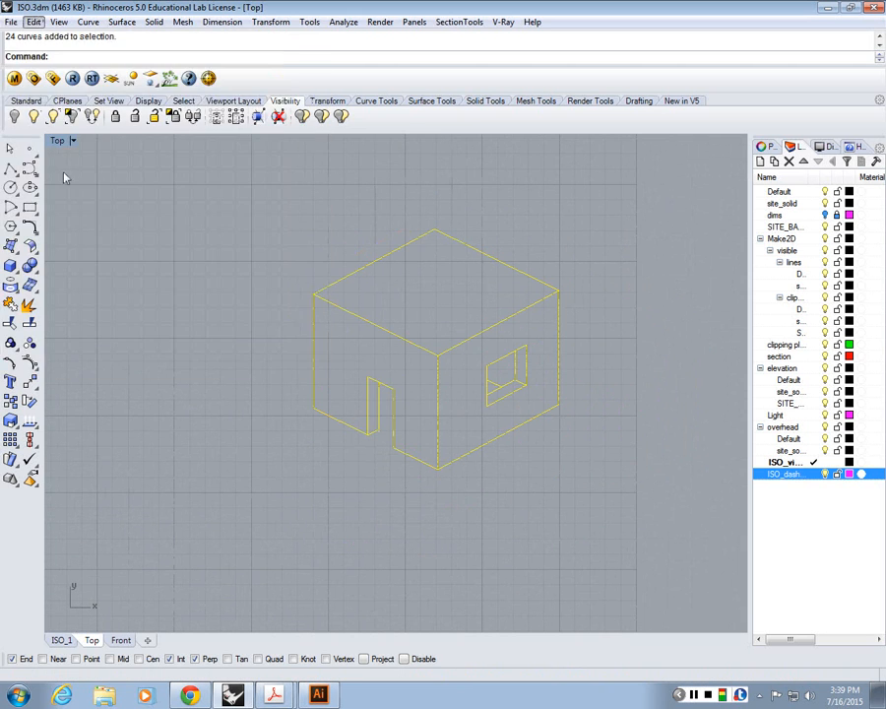
left_click(12, 23)
left_click(44, 216)
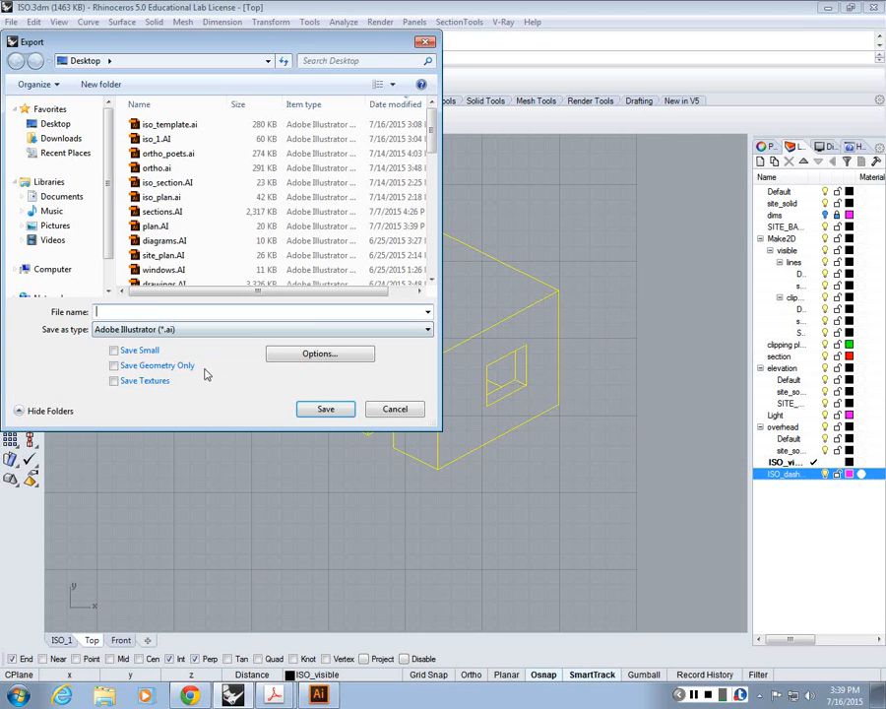
type("CUBE")
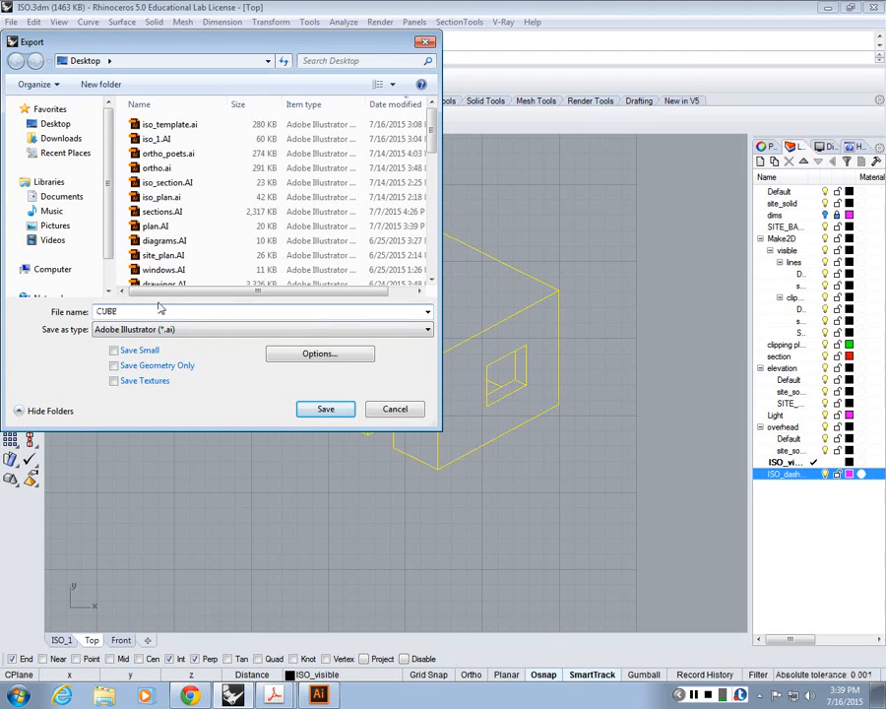
key("Return")
key("Return")
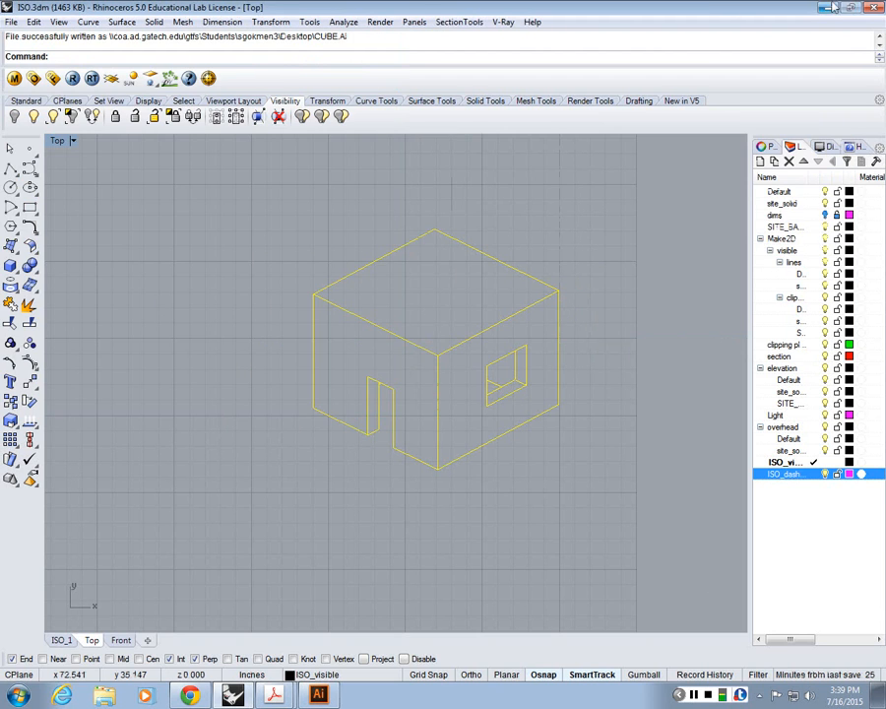
Step: Open the exported CUBE file in Illustrator and move the whole cube drawing onto the artboard
left_click(830, 8)
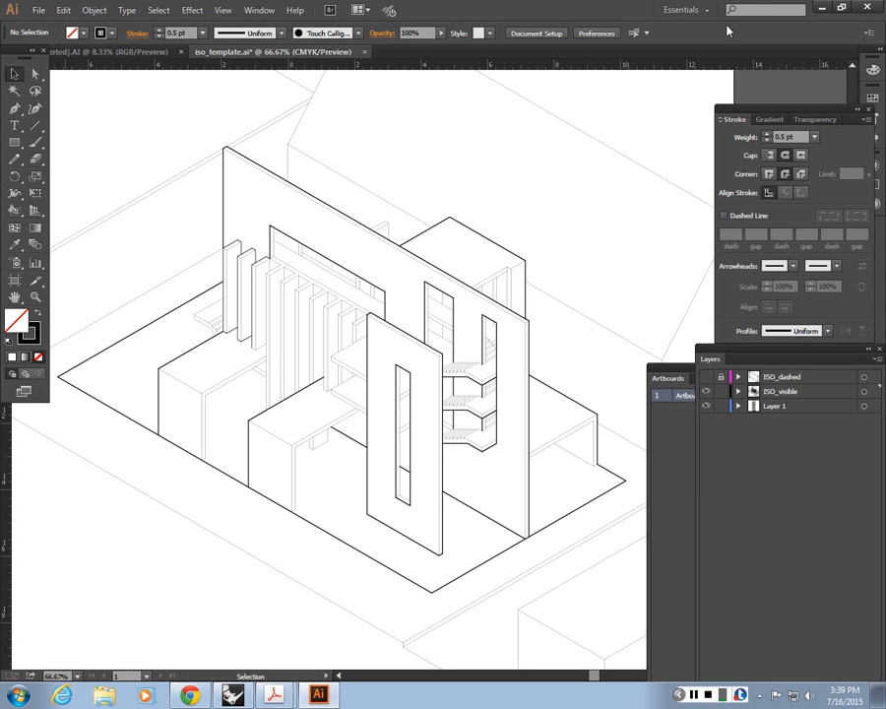
left_click(822, 8)
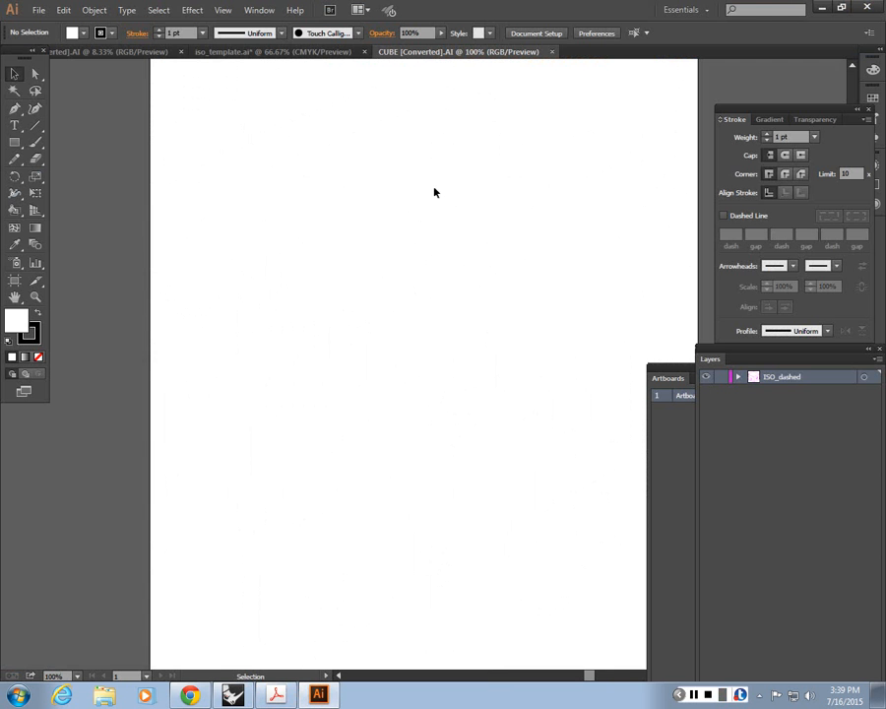
key("ctrl+minus")
key("ctrl+minus")
key("ctrl+minus")
key("ctrl+minus")
key("ctrl+minus")
key("ctrl+minus")
key("ctrl+minus")
key("ctrl+minus")
key("ctrl+minus")
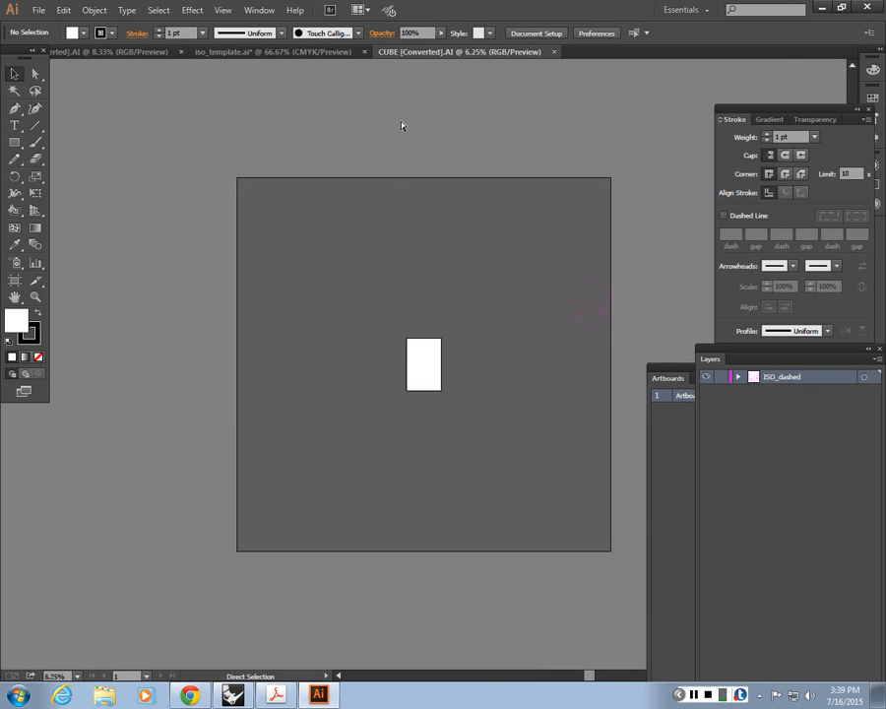
key("ctrl+plus")
key("ctrl+plus")
key("ctrl+plus")
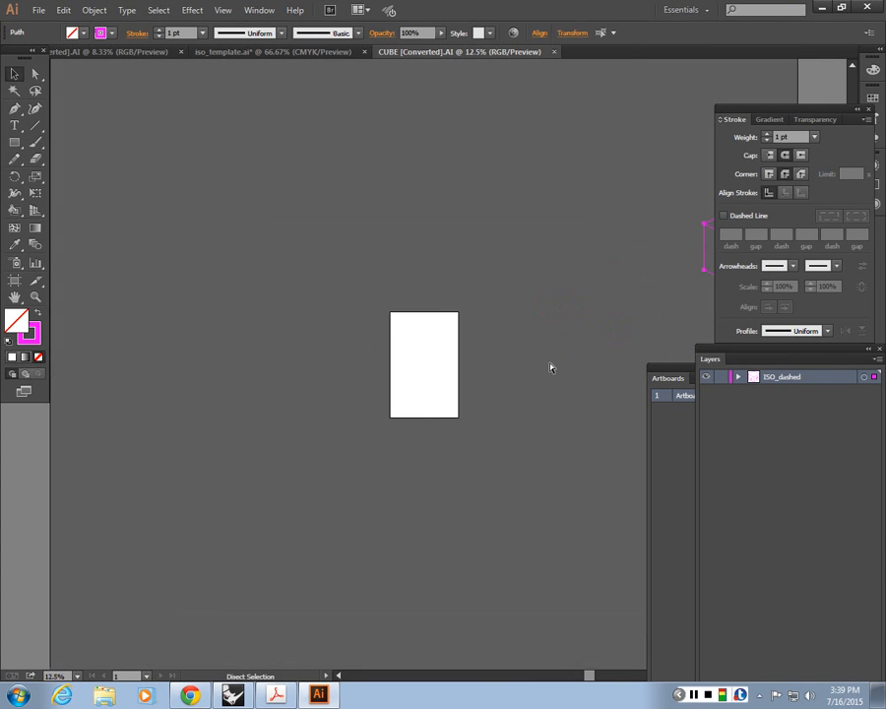
scroll(550, 368, "right", 3, "ctrl")
left_click_drag(572, 207, 260, 331)
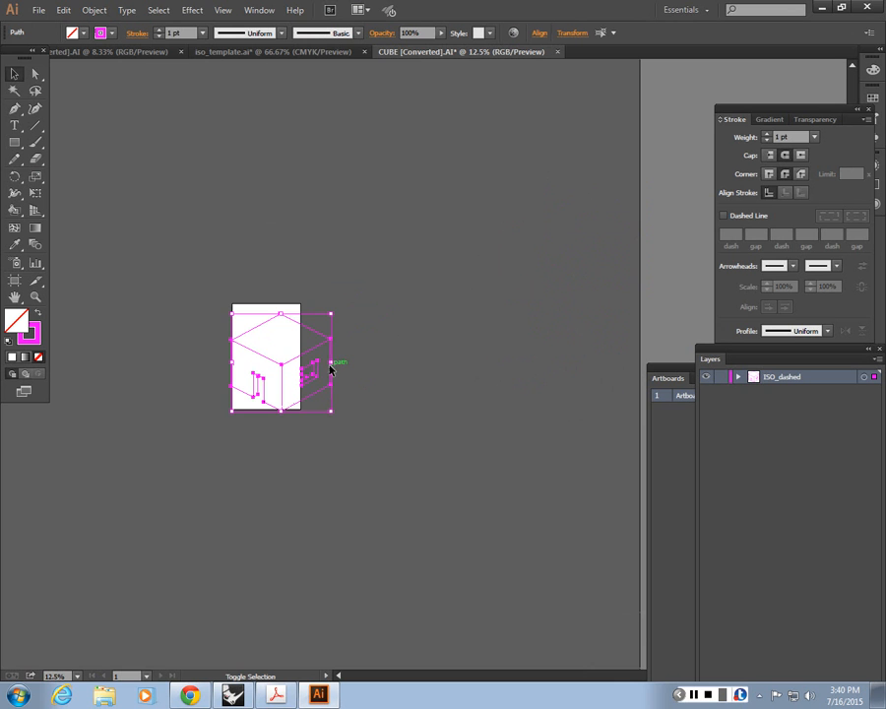
Step: Scale the cube drawing down proportionally to fit the artboard and shift it towards the artboard's middle
left_click_drag(330, 369, 653, 212, "shift")
key("ctrl+plus")
key("ctrl+plus")
key("ctrl+plus")
key("ctrl+plus")
key("ctrl+plus")
key("ctrl+plus")
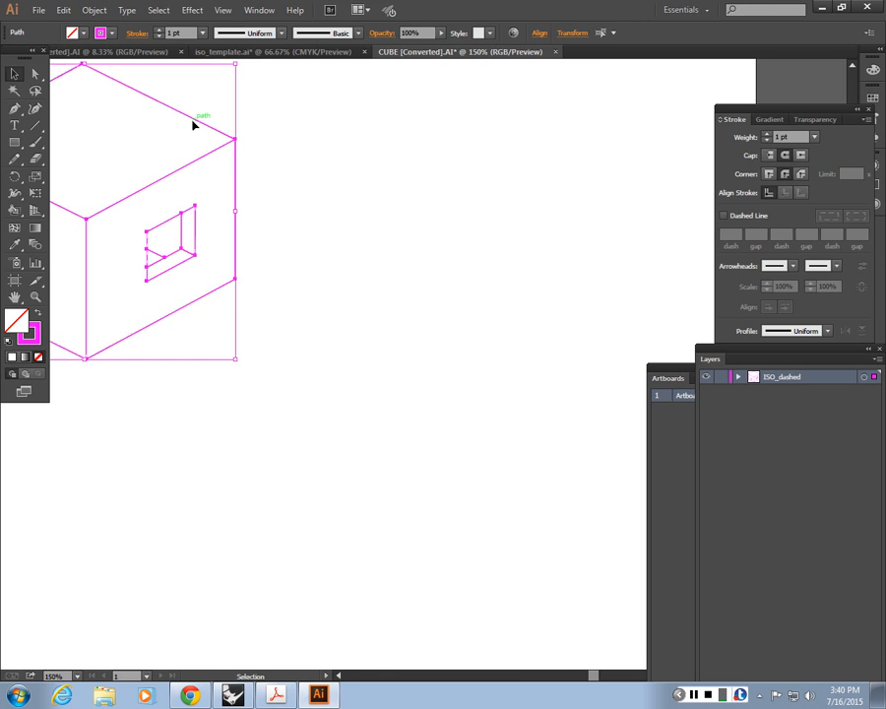
left_click(249, 99)
left_click_drag(249, 100, 449, 175)
left_click_drag(392, 351, 518, 424)
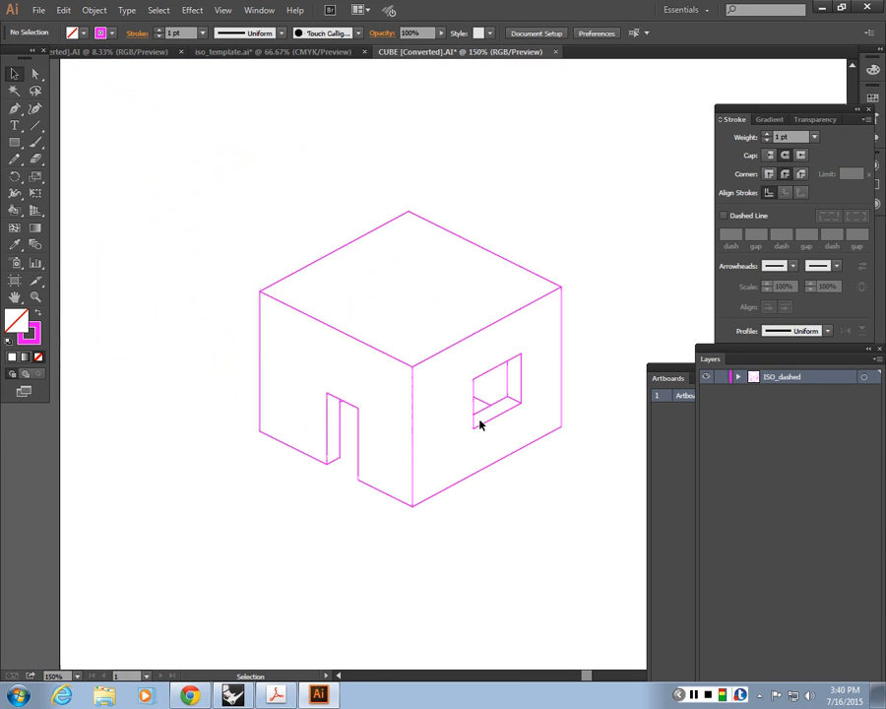
Step: Set the stroke colour of all the cube drawing's lines to black (000000)
left_click_drag(604, 510, 106, 91)
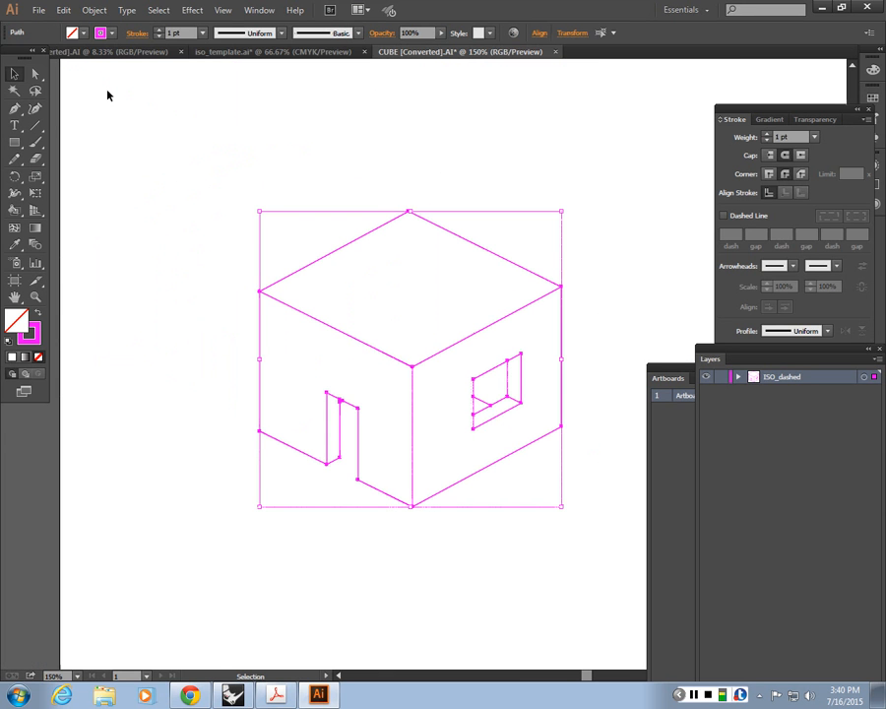
left_click(112, 34)
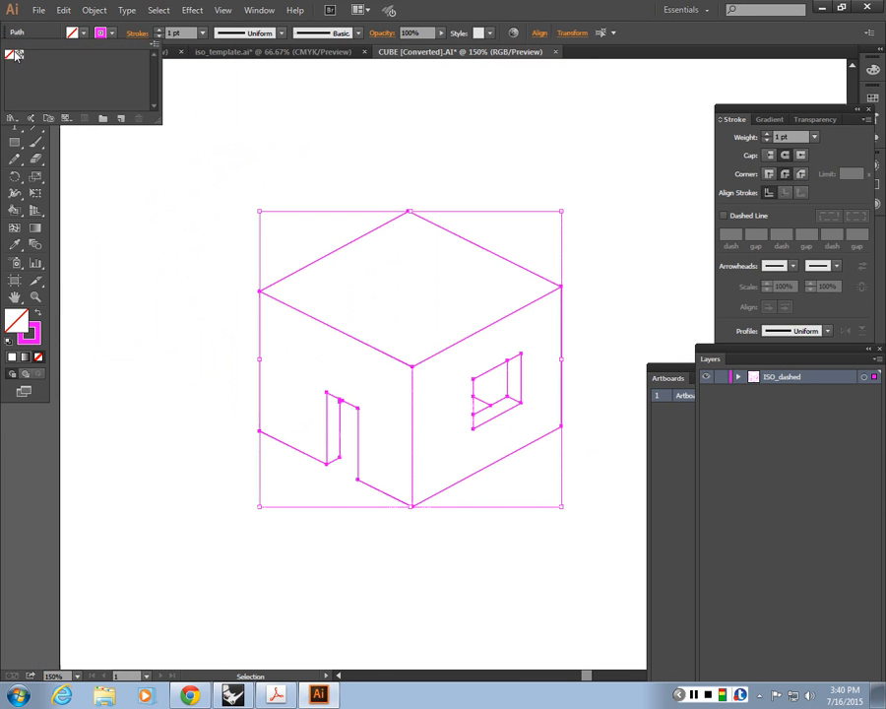
double_click(28, 333)
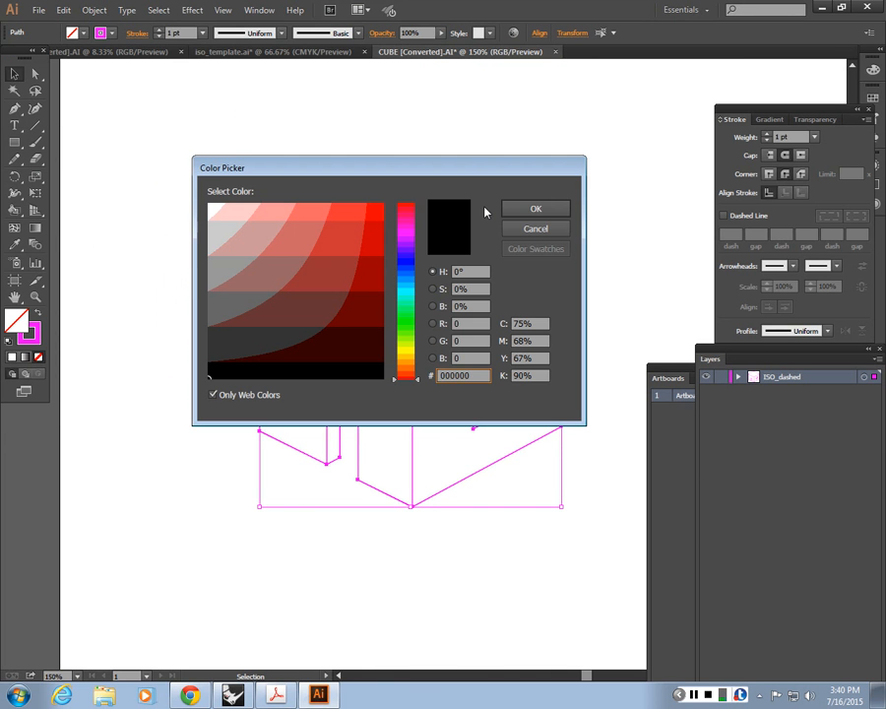
left_click(528, 209)
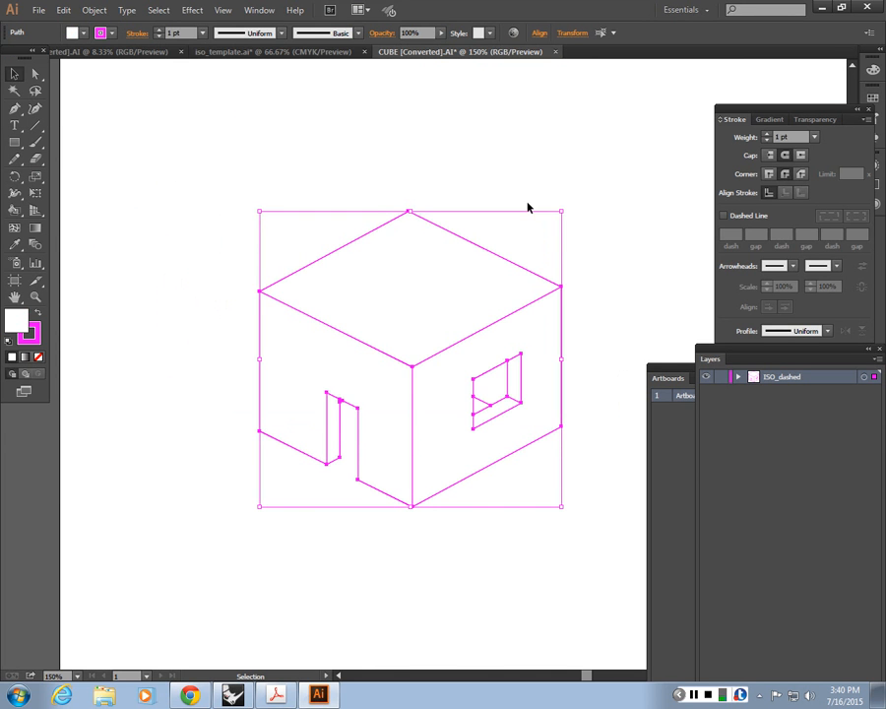
double_click(31, 334)
key("Return")
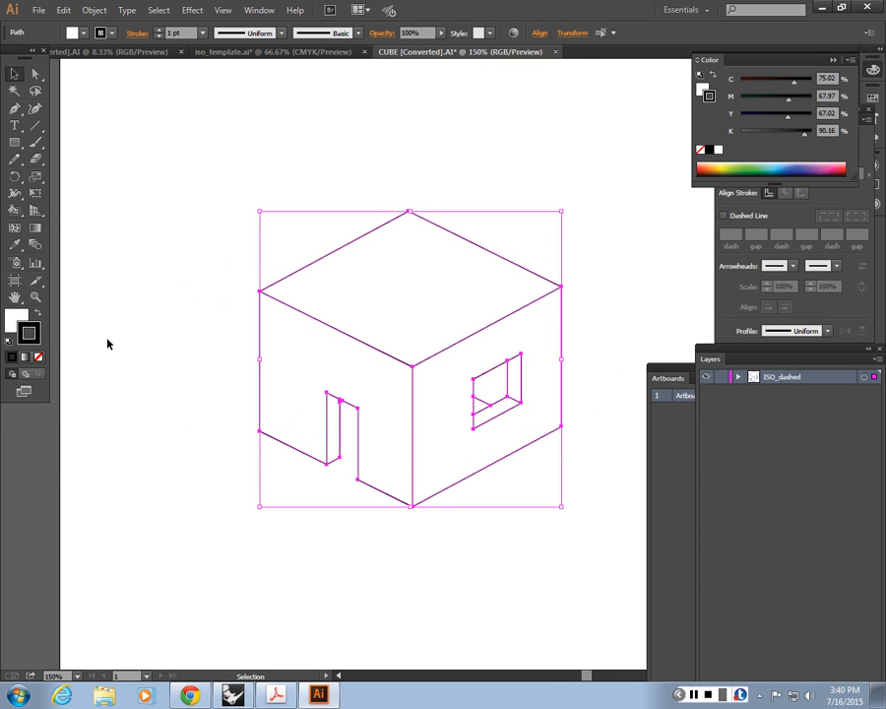
Step: Remove the fill from all lines of the cube drawing
left_click(17, 320)
left_click(40, 359)
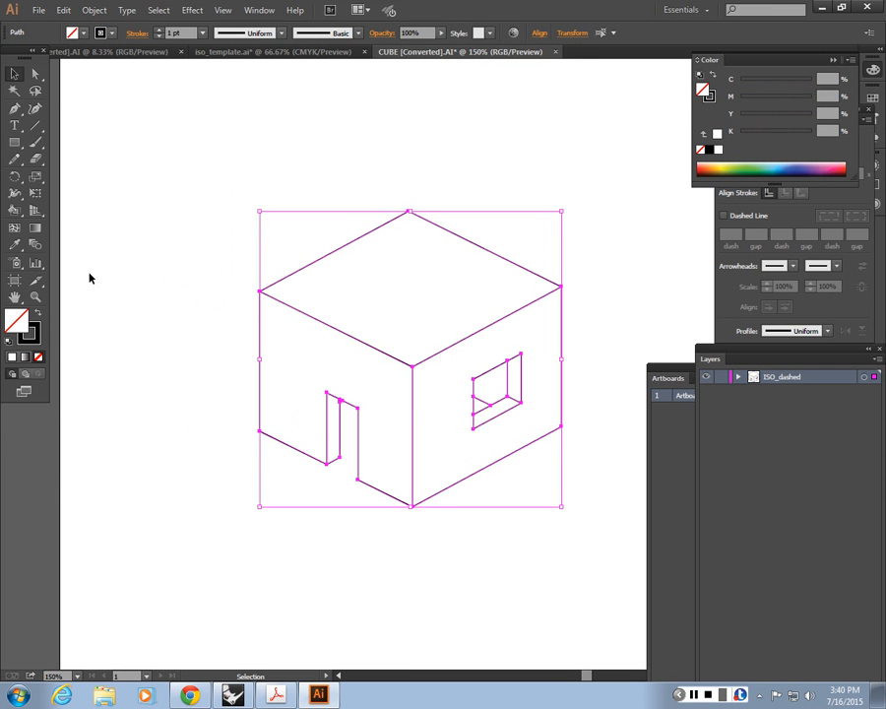
left_click(168, 208)
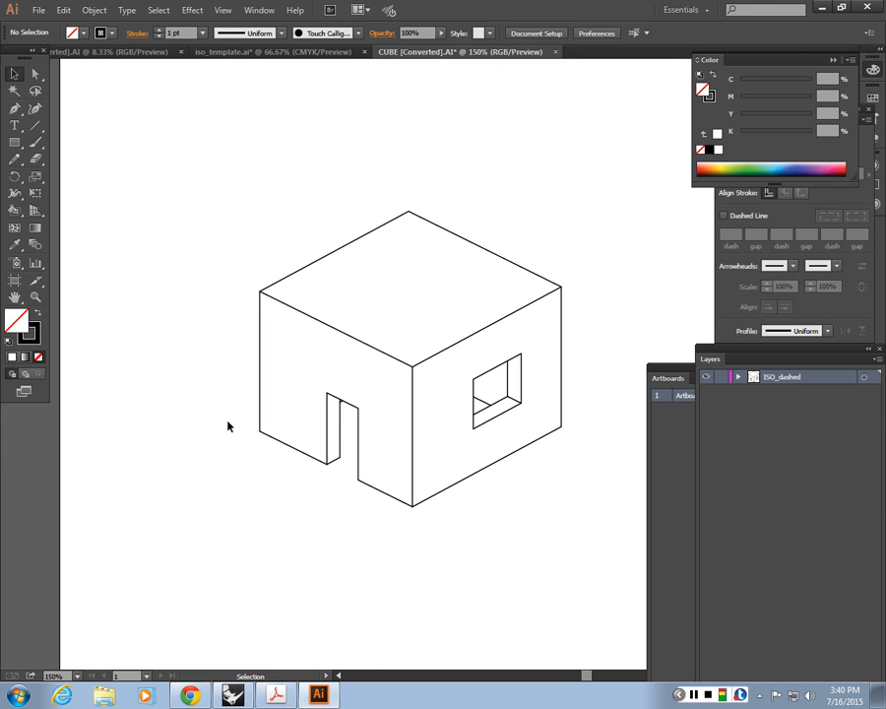
Step: Set the cube's outer silhouette edges, including the base edge between the doorway and front corner, to a 2 pt stroke
left_click(396, 499)
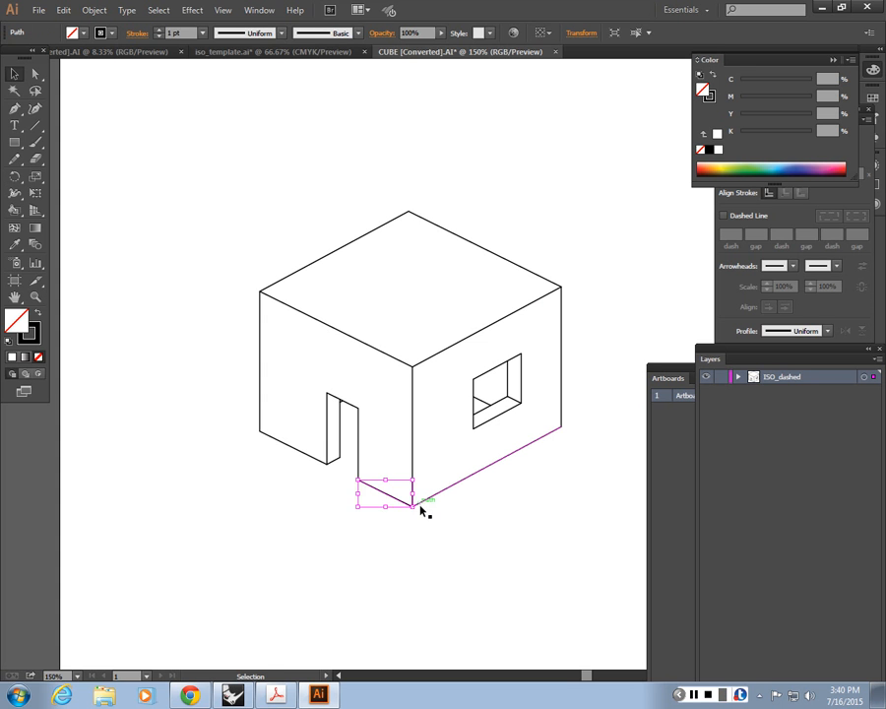
left_click(422, 504, "shift")
left_click(561, 345, "shift")
left_click(530, 272, "shift")
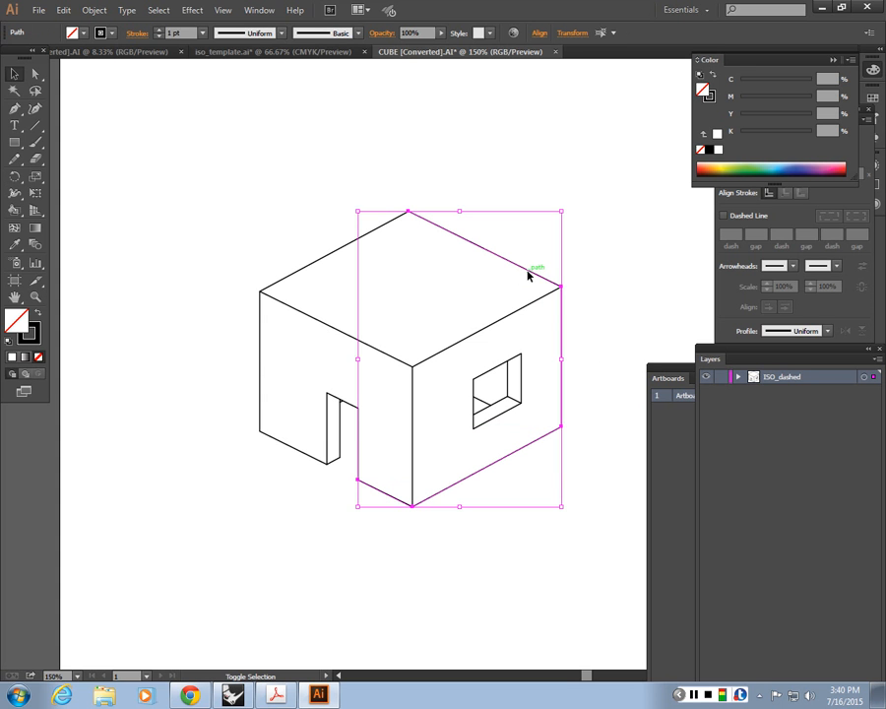
left_click(325, 257, "shift")
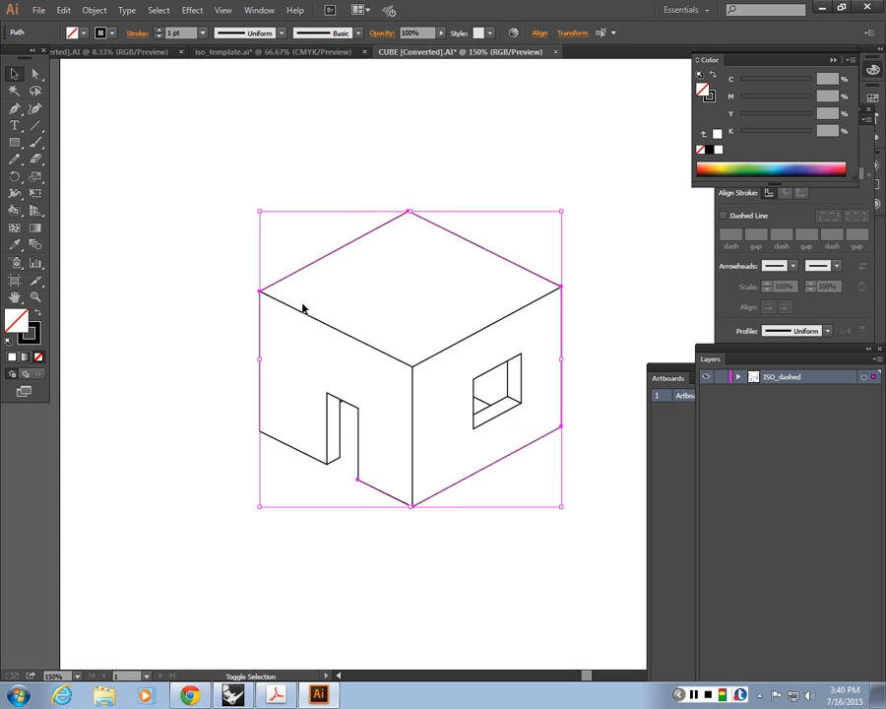
left_click(260, 339, "shift")
left_click(179, 32)
type("2")
key("Return")
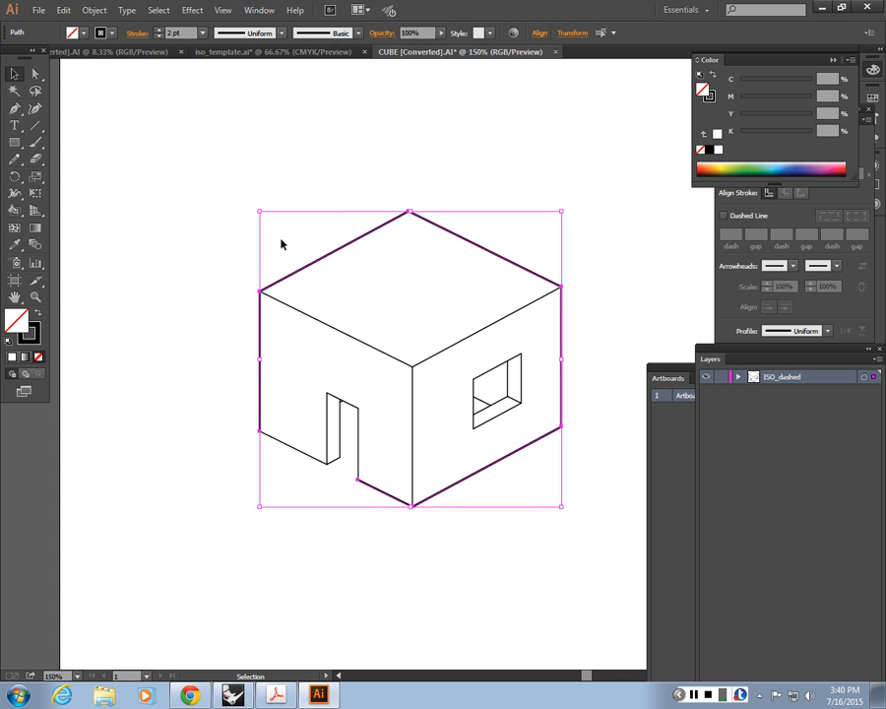
Step: Copy the 2 pt outline style onto the remaining base edge and the three edges of the door opening
left_click(301, 463)
left_click(332, 416)
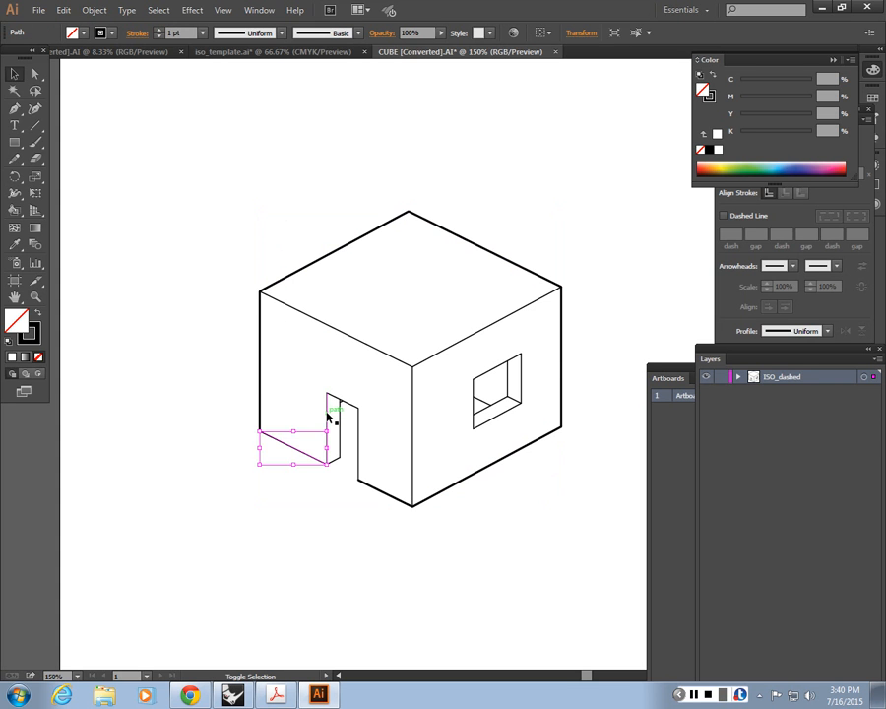
left_click(348, 401, "shift")
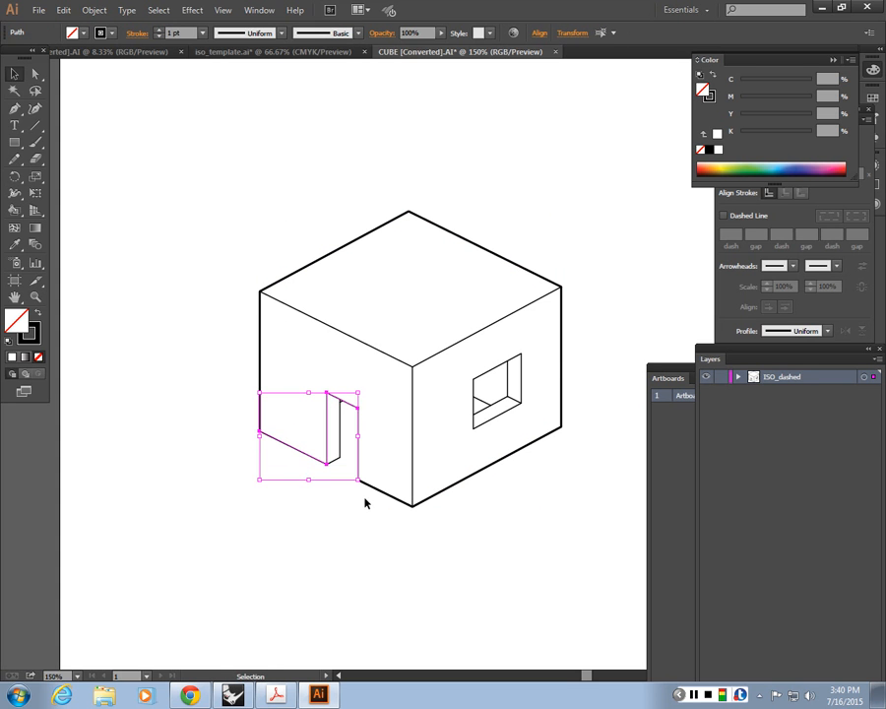
key("i")
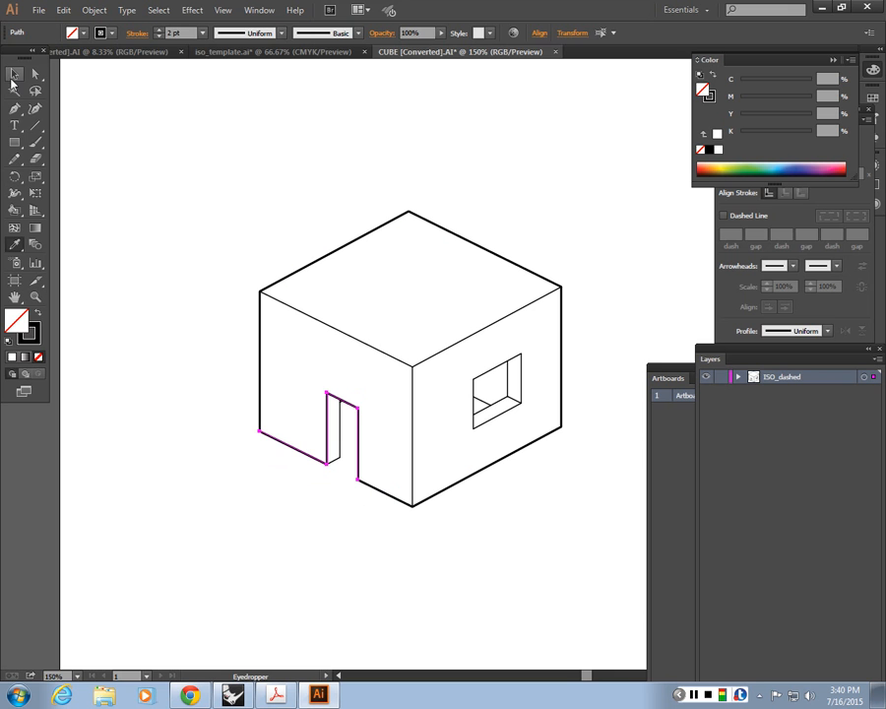
key("v")
left_click(219, 285)
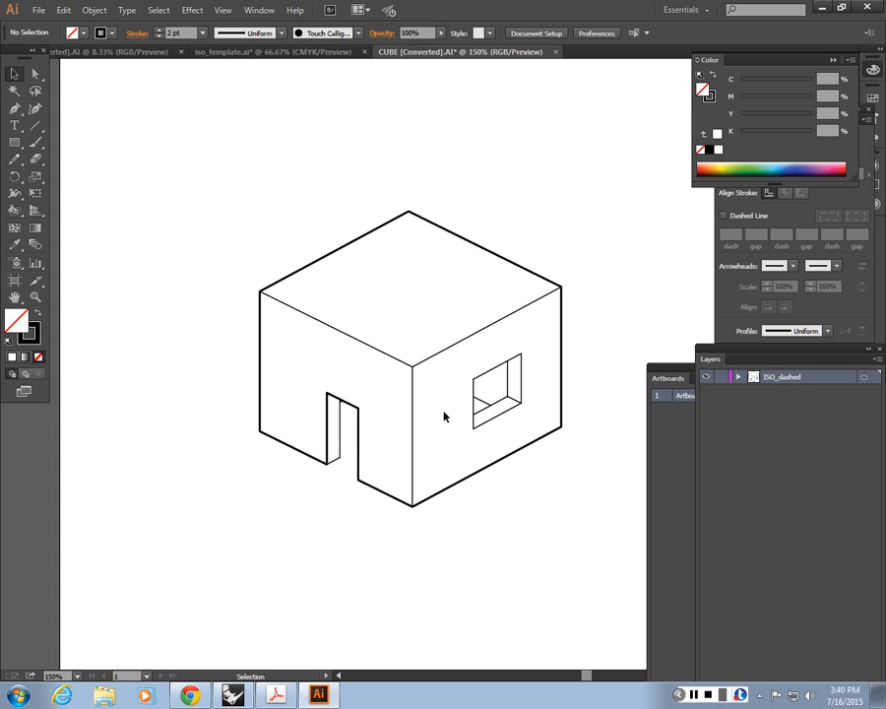
Step: Set the inner depth lines of the cube's window to a 0.5 pt stroke
left_click_drag(444, 411, 398, 329)
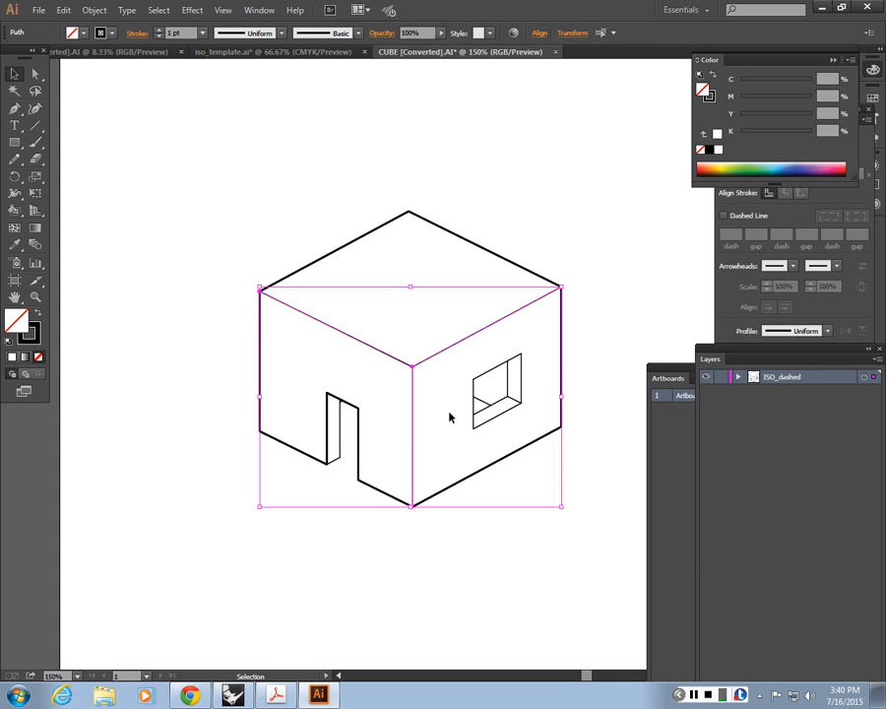
left_click(475, 396)
key("ctrl+equal")
key("ctrl+equal")
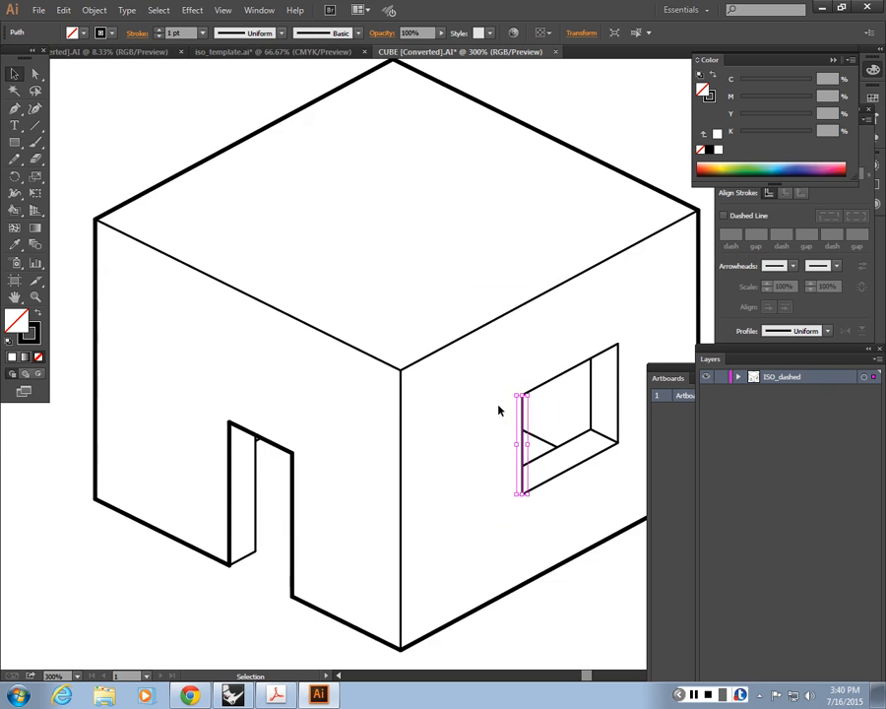
left_click_drag(577, 433, 448, 376)
left_click(464, 380)
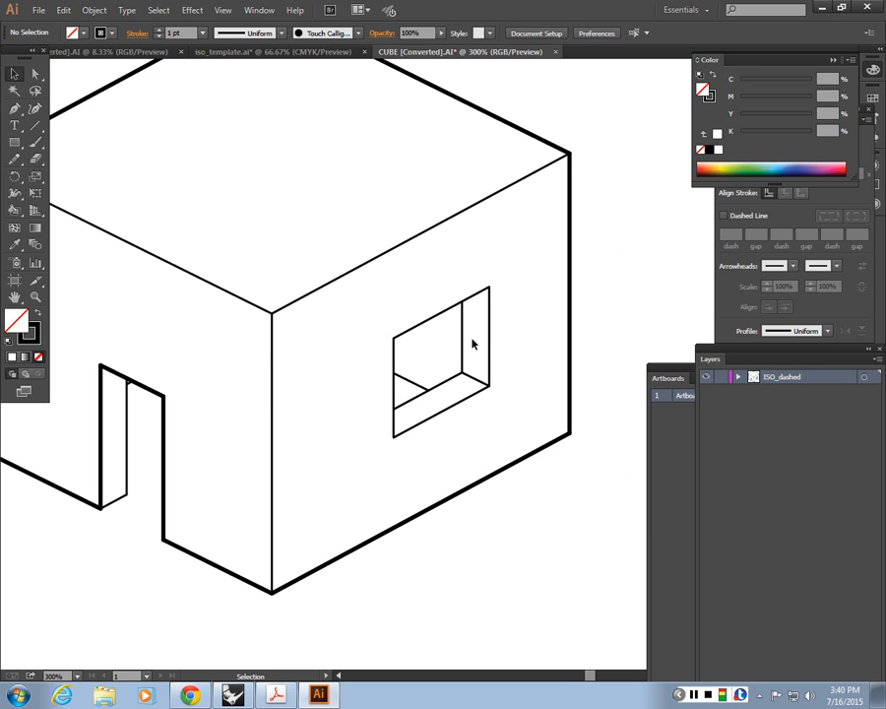
left_click_drag(473, 341, 406, 394)
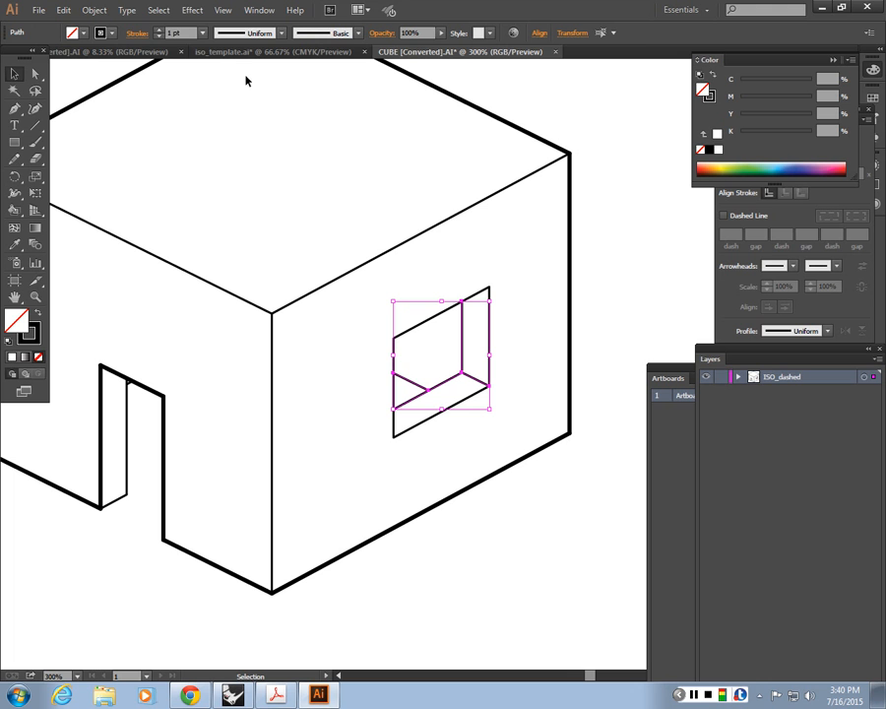
type("0.5")
key("Return")
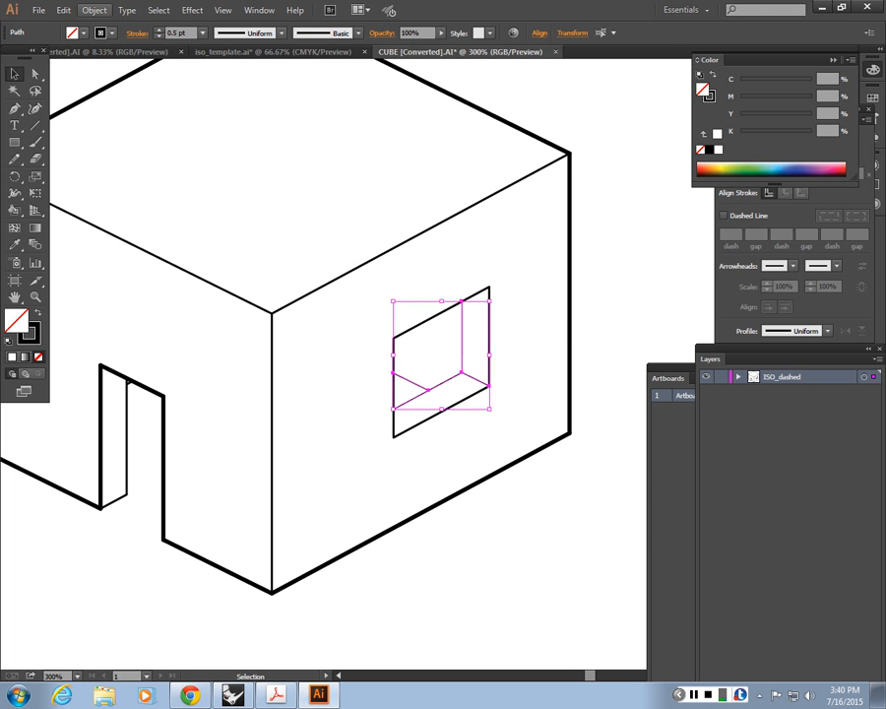
Step: Set the inner depth lines of the cube's door opening to a 0.5 pt stroke
left_click(237, 453)
left_click_drag(137, 512, 119, 417)
left_click(202, 638)
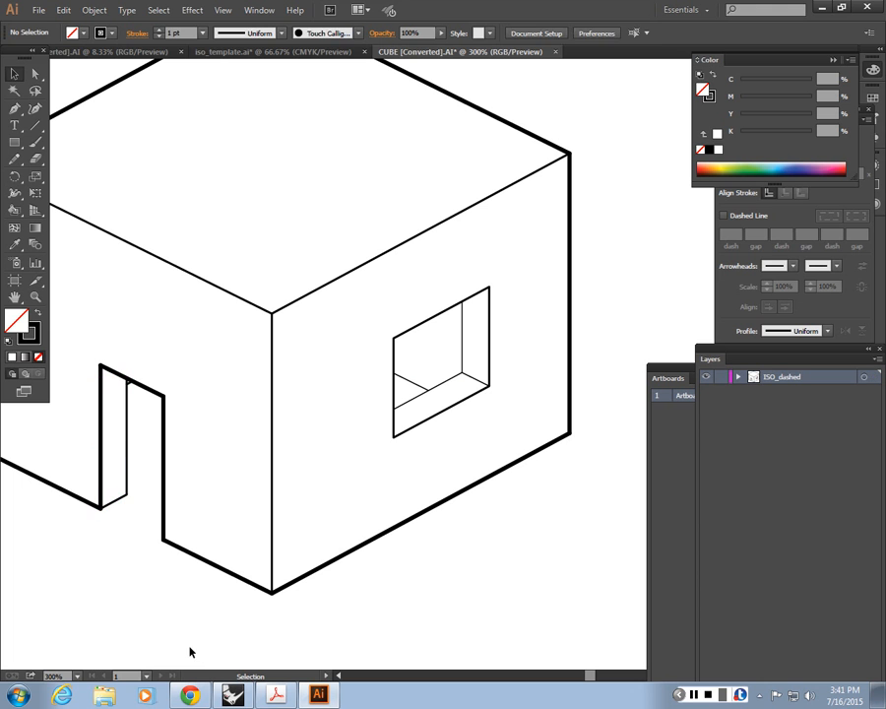
left_click_drag(132, 532, 114, 401)
double_click(187, 31)
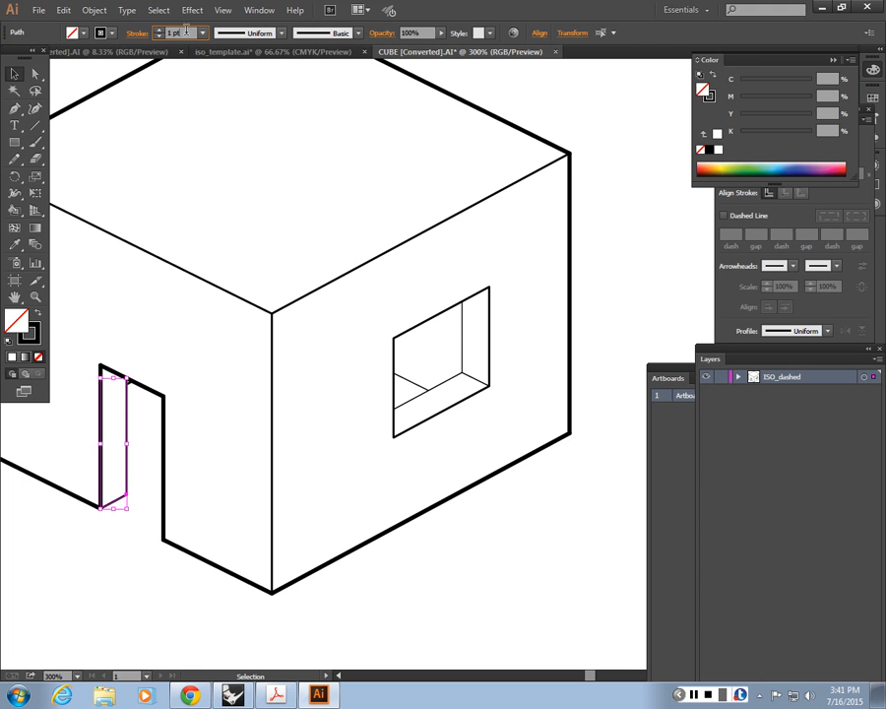
type(".5")
key("Return")
left_click(146, 392)
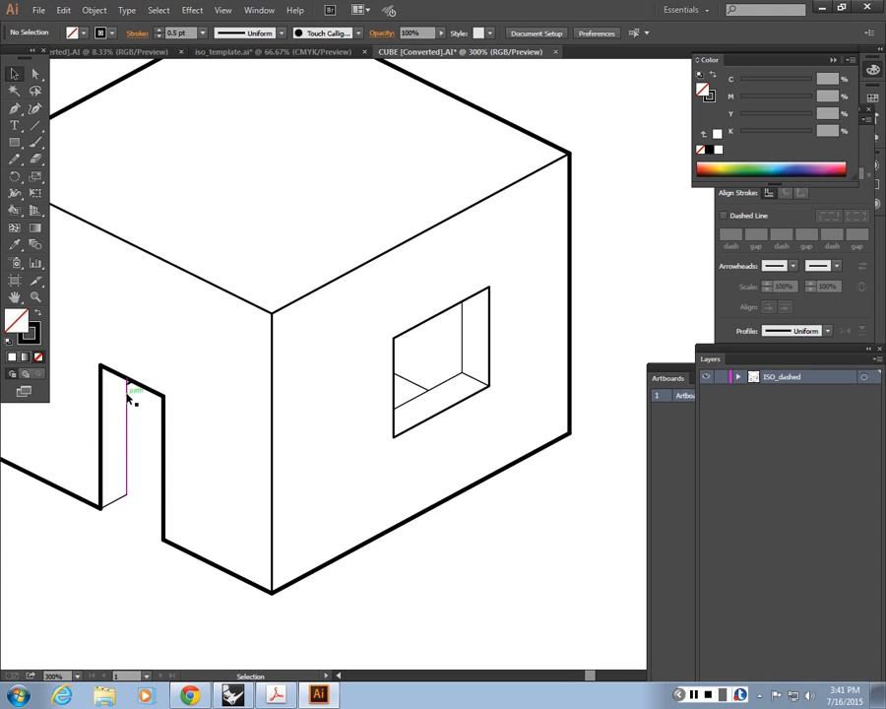
key("ctrl+minus")
key("ctrl+minus")
left_click_drag(291, 410, 361, 470)
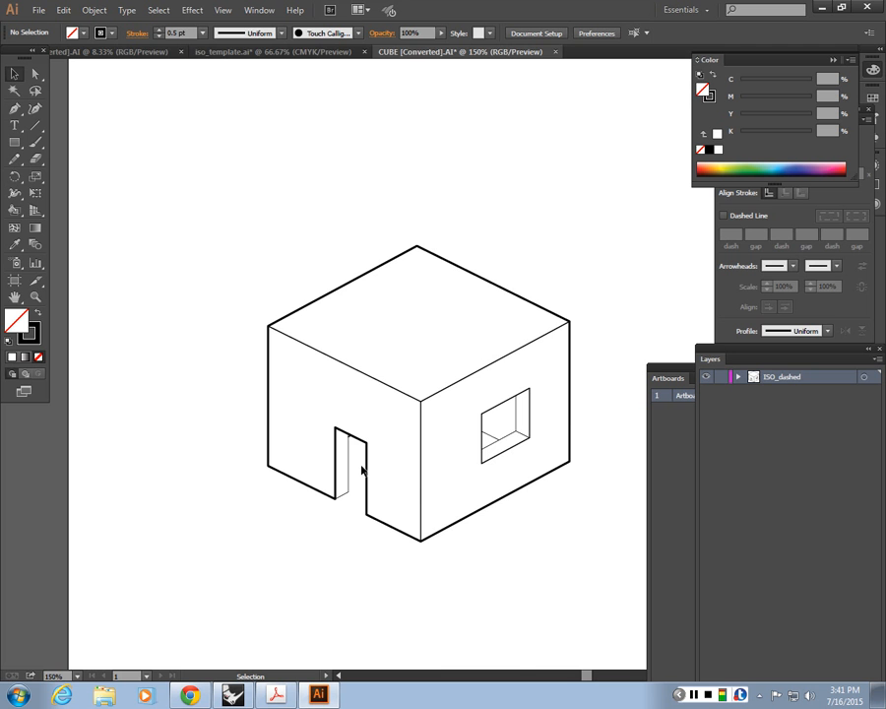
Step: Switch to the iso_template drawing and reposition the floating Color and Stroke panels
left_click(220, 53)
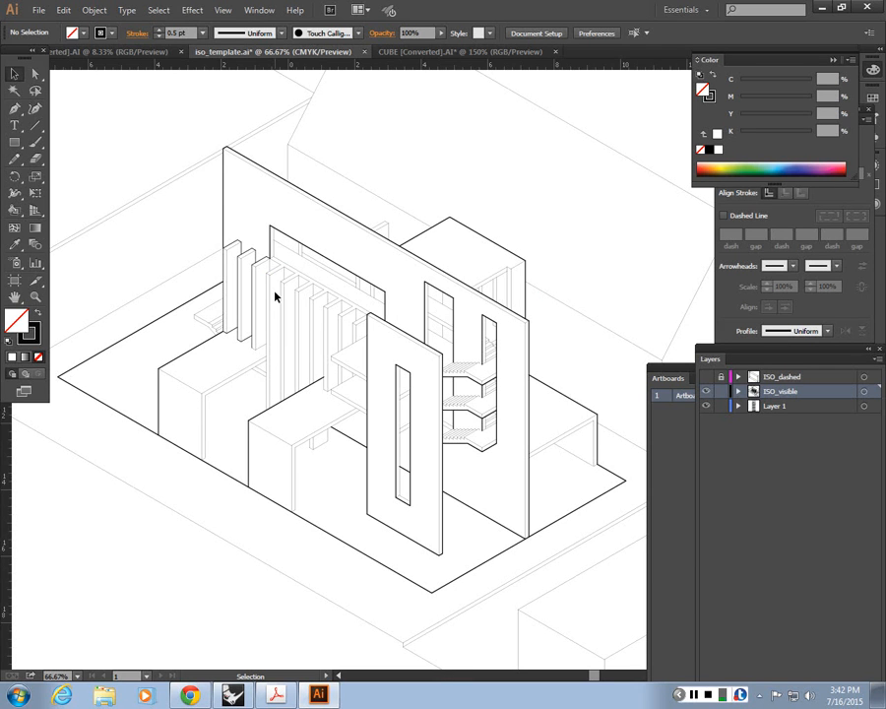
key("ctrl+minus")
key("ctrl+minus")
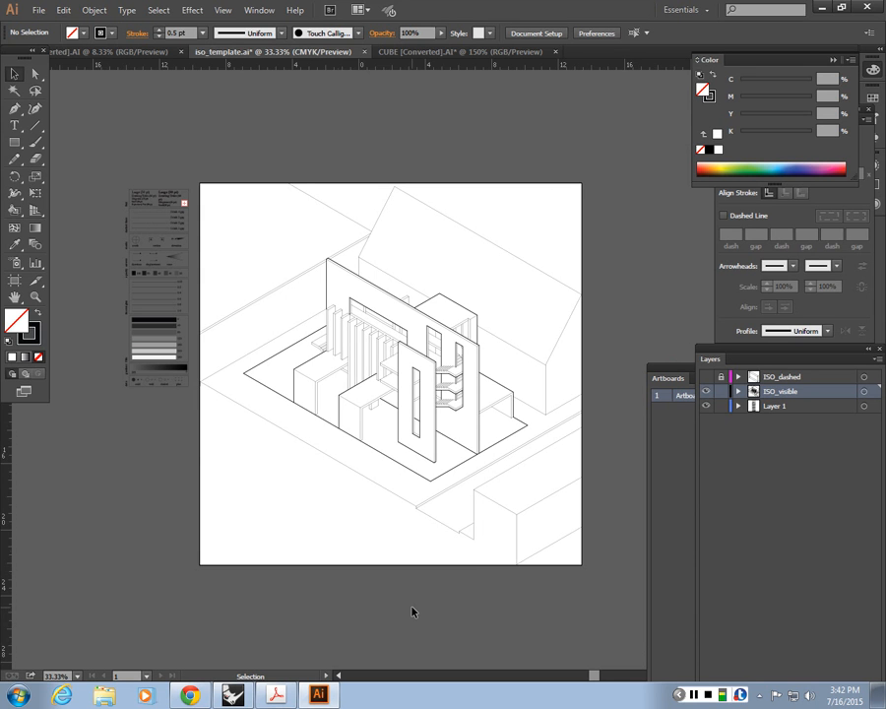
left_click_drag(709, 60, 463, 60)
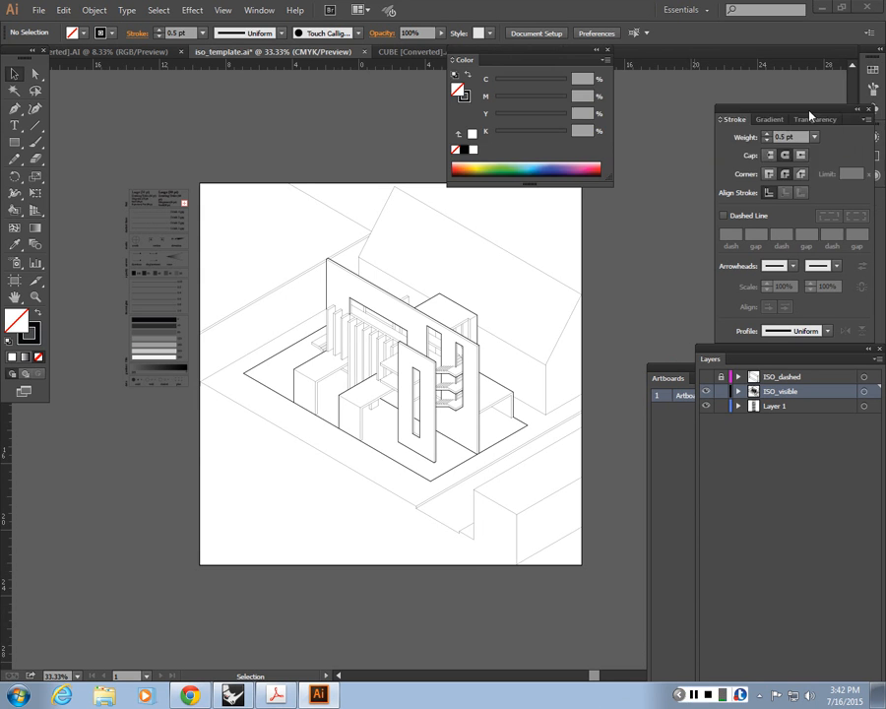
left_click_drag(785, 111, 785, 109)
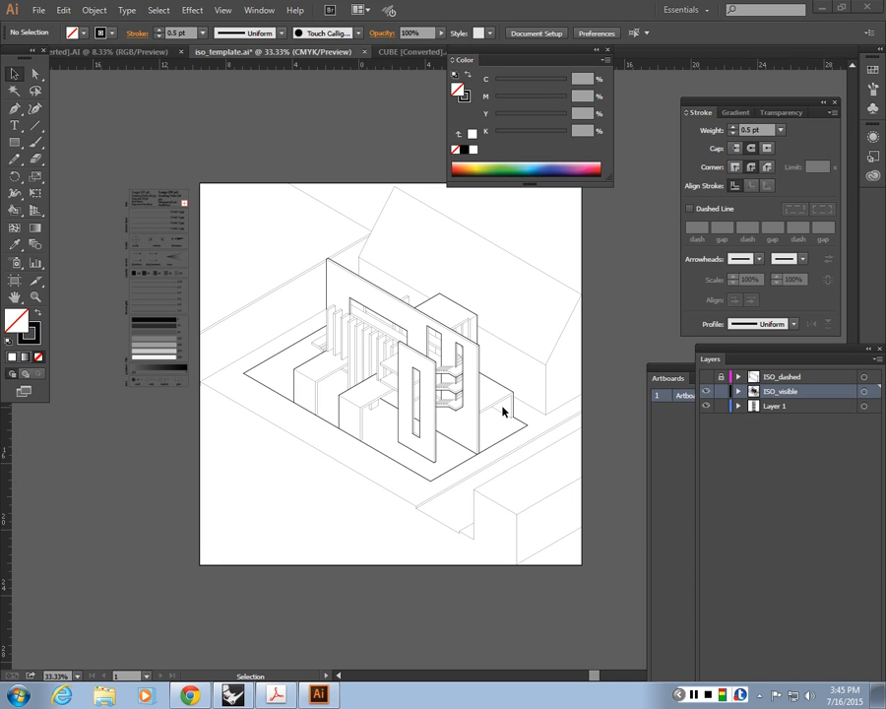
Step: Examine the line weights of the isometric house from the stairs across the front wall and tables to the long back wall
key("space")
left_click_drag(449, 394, 342, 381)
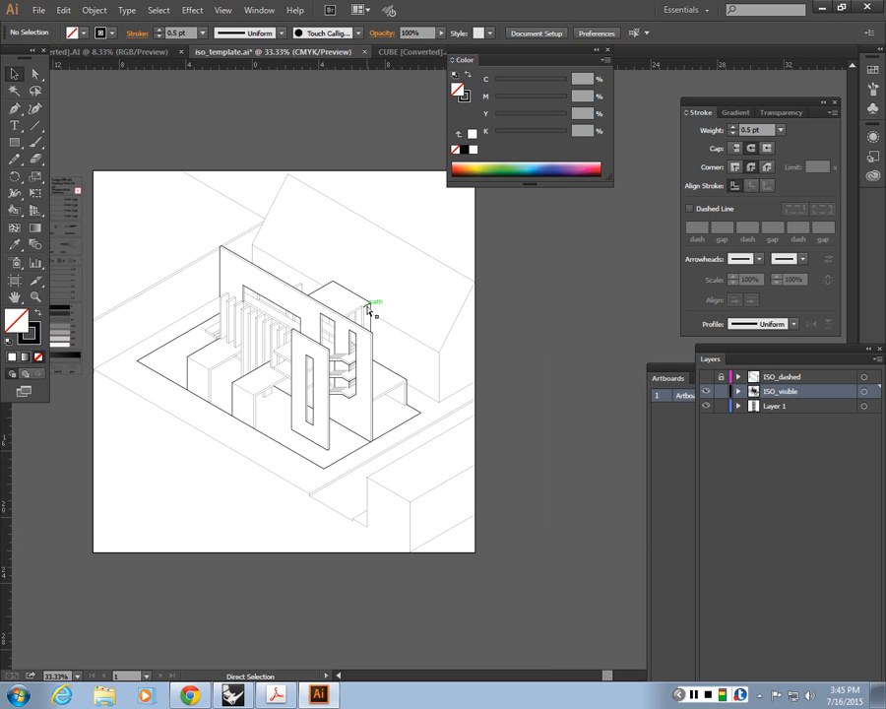
key("ctrl+plus")
key("ctrl+plus")
key("ctrl+plus")
key("space")
left_click_drag(176, 340, 271, 305)
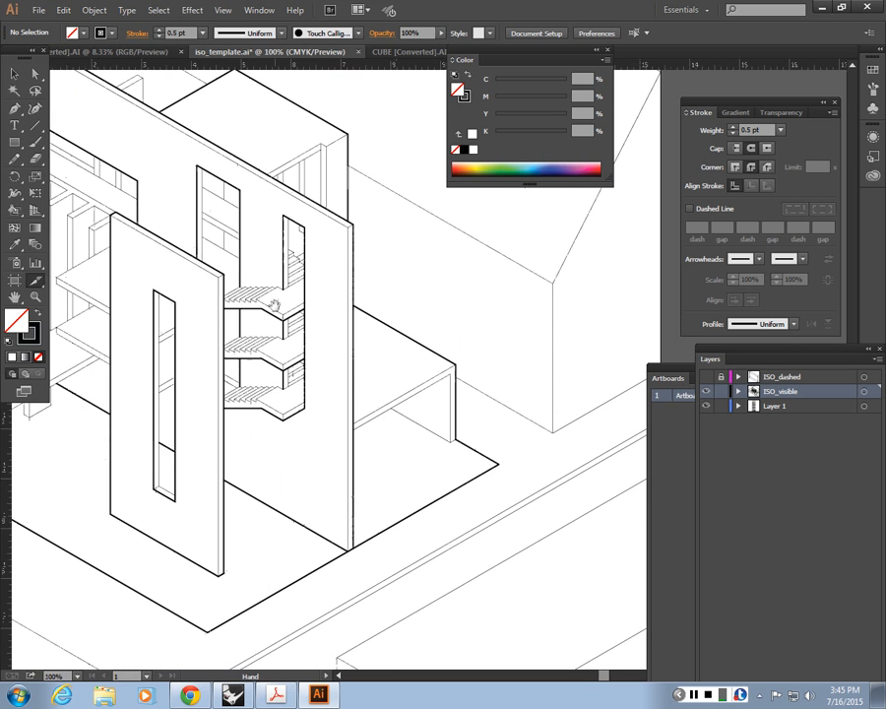
left_click_drag(228, 340, 339, 467)
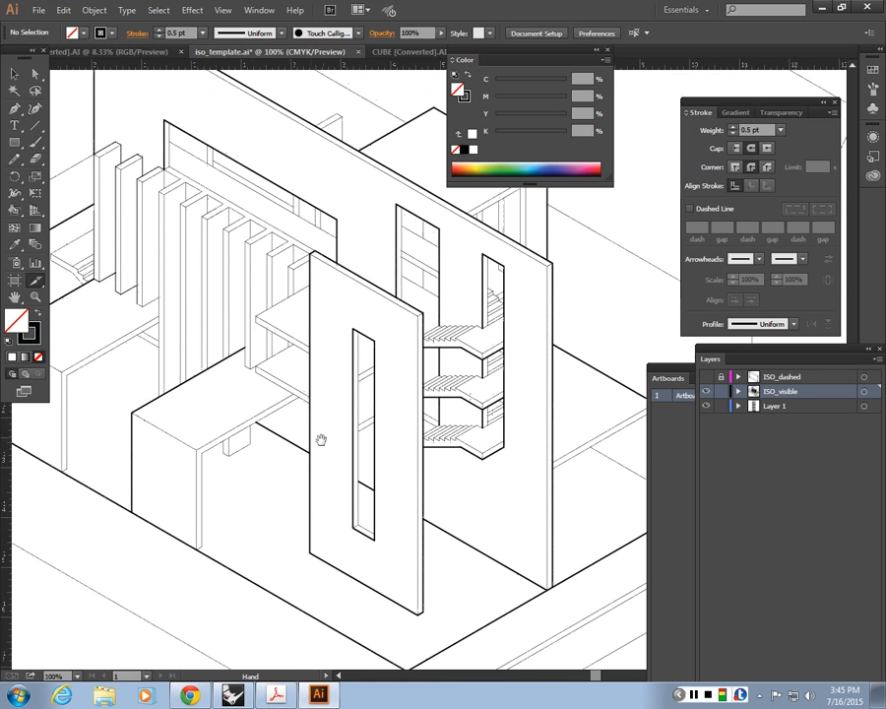
left_click_drag(272, 426, 396, 419)
left_click_drag(276, 455, 306, 447)
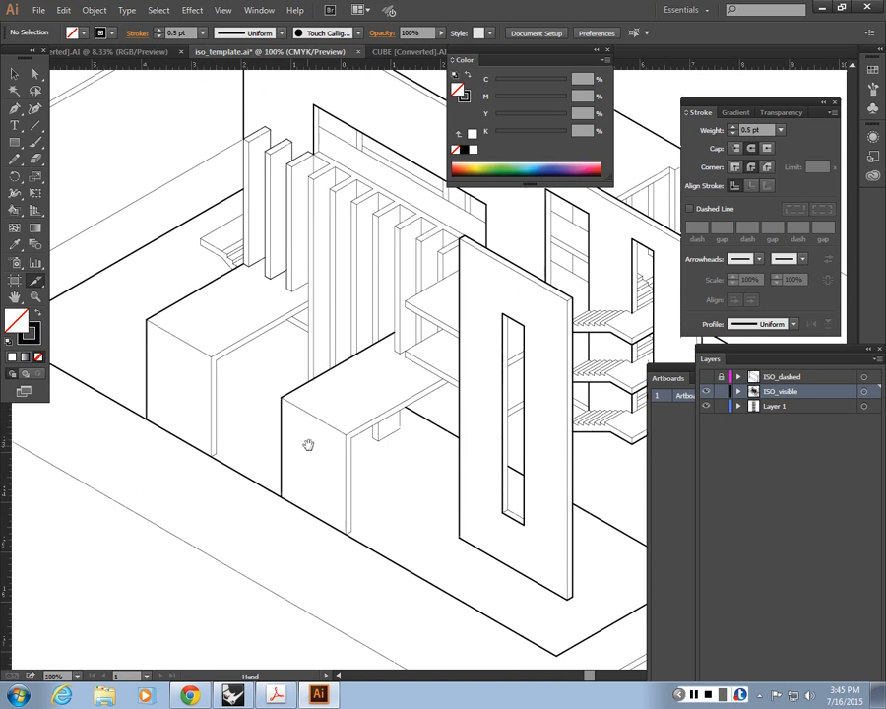
left_click_drag(255, 431, 304, 427)
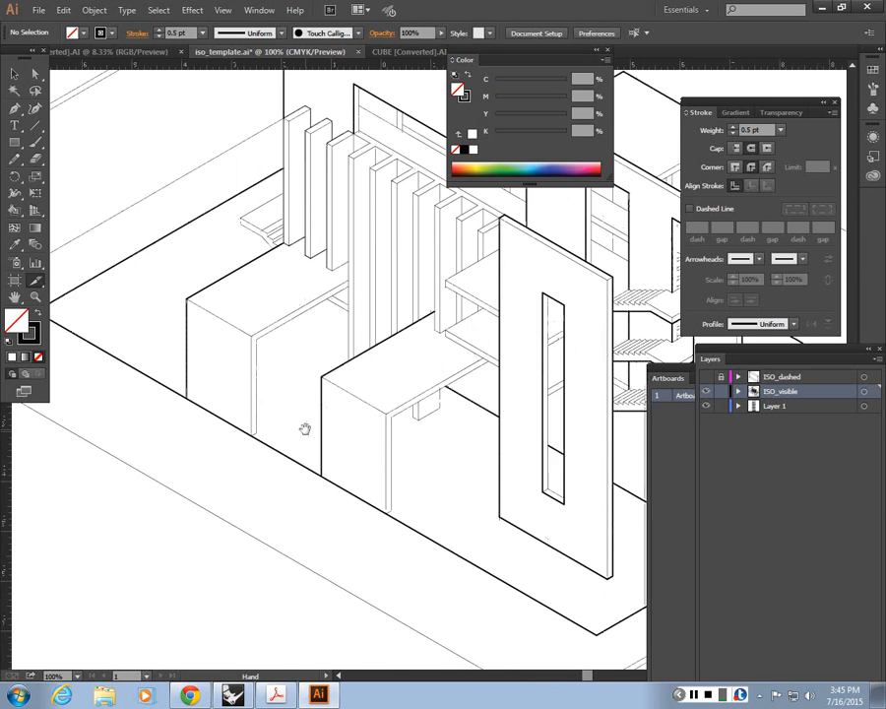
left_click_drag(272, 253, 271, 341)
left_click_drag(254, 165, 253, 239)
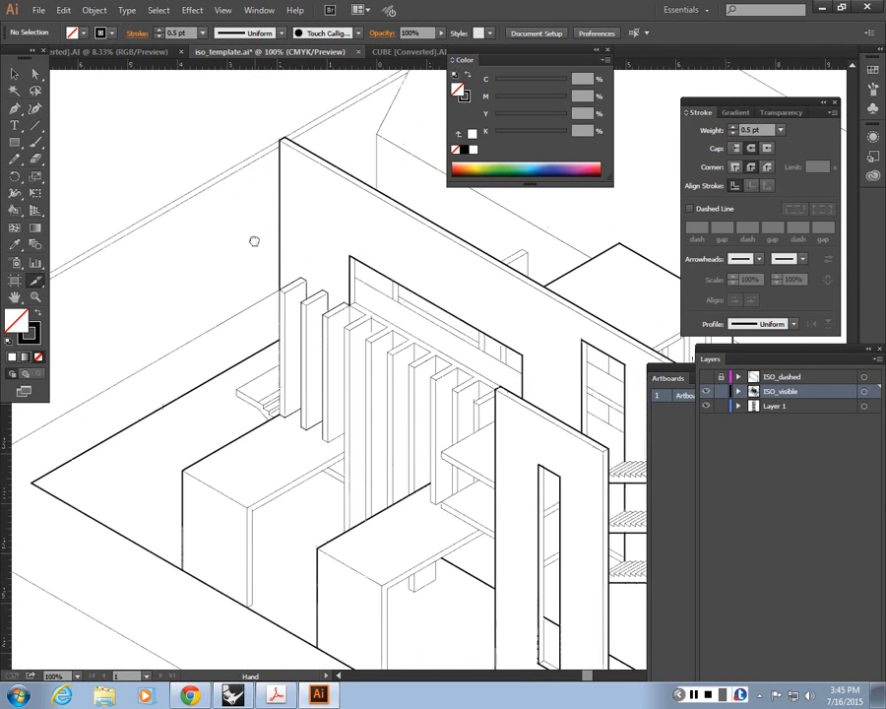
Step: Inspect the outlines of the vertical fins and check the stroke weight of the outermost fin's edge below the long wall
scroll(254, 239, "up", 4, "alt")
scroll(254, 239, "down", 2, "alt")
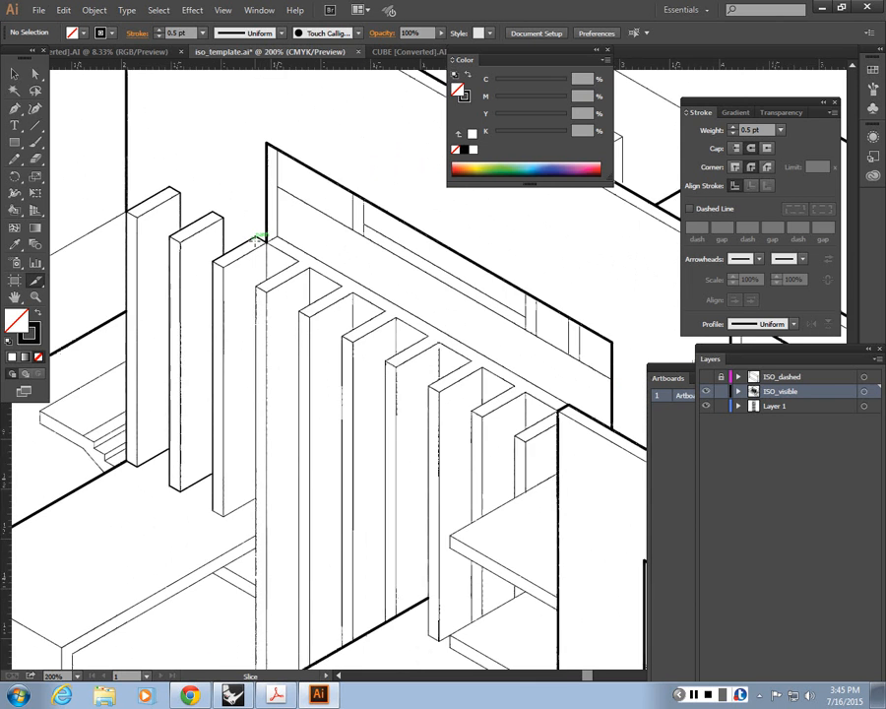
left_click_drag(321, 323, 255, 344)
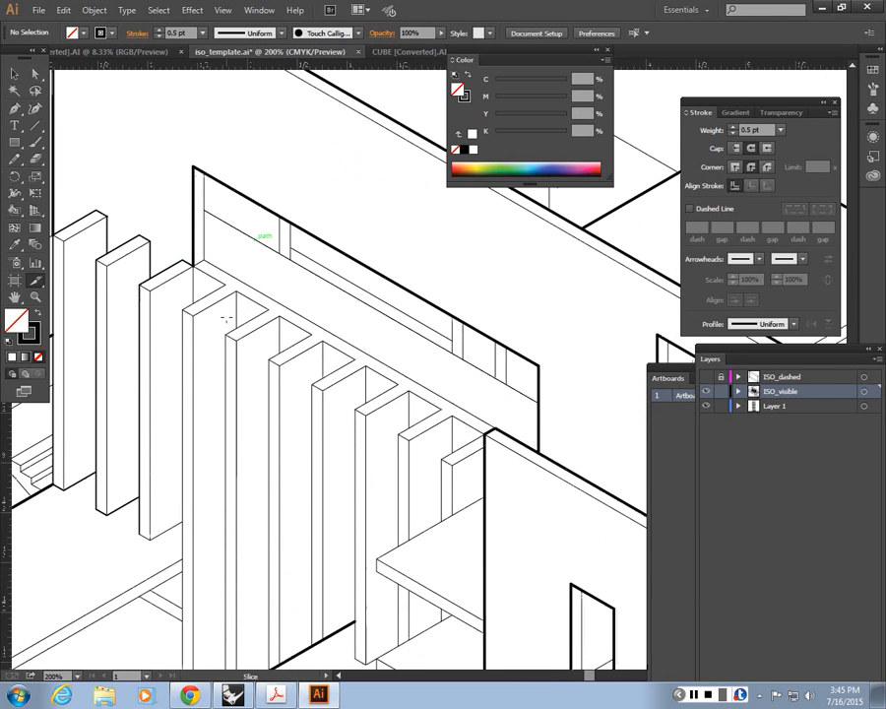
left_click(18, 75)
left_click_drag(250, 139, 420, 331)
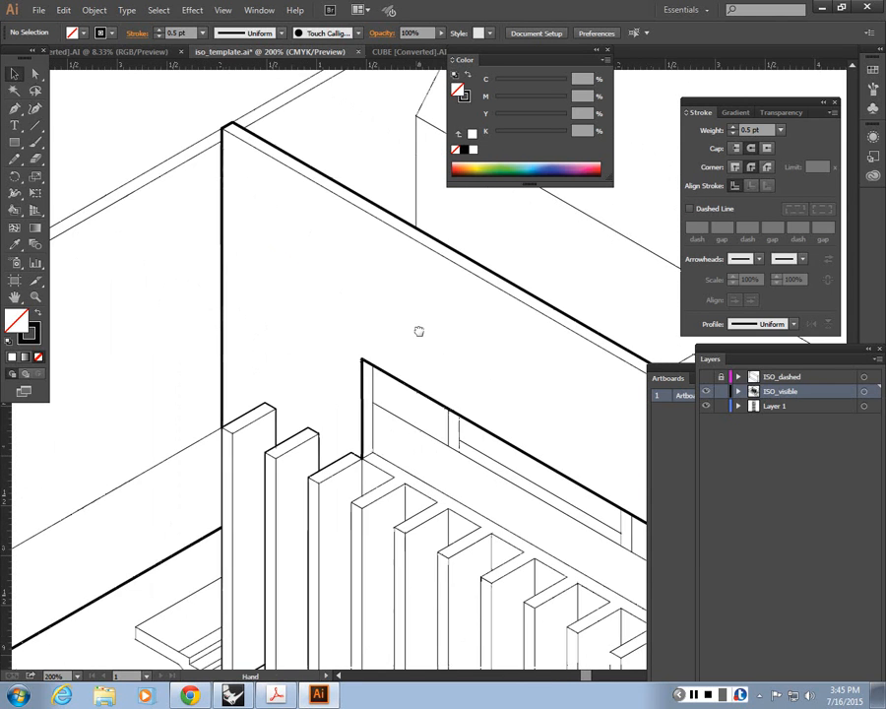
left_click_drag(287, 384, 340, 430)
left_click_drag(282, 514, 324, 374)
scroll(380, 364, "up", 2, "alt")
left_click_drag(383, 359, 416, 372)
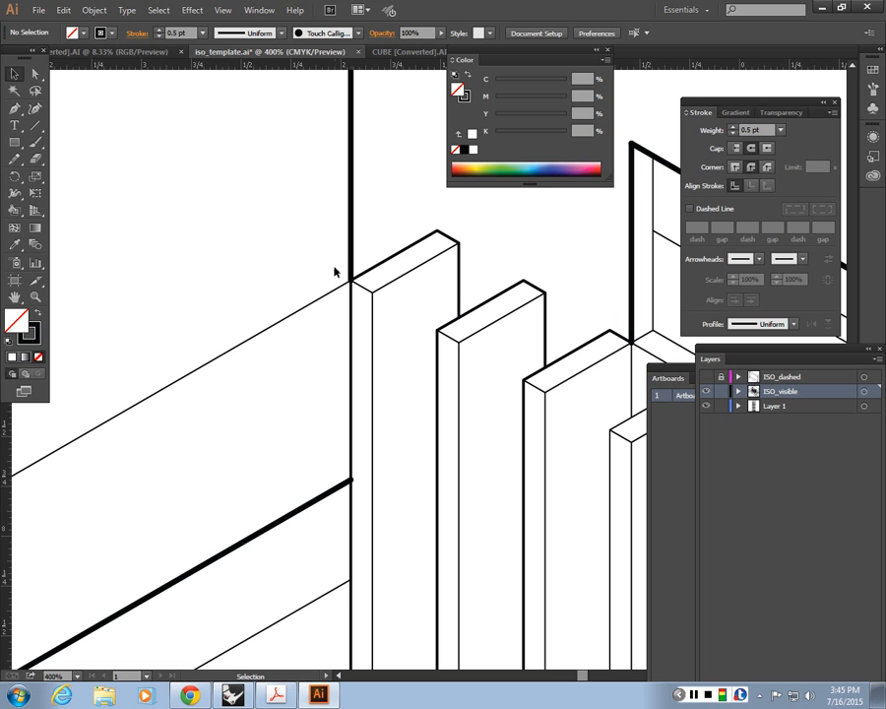
left_click(351, 554)
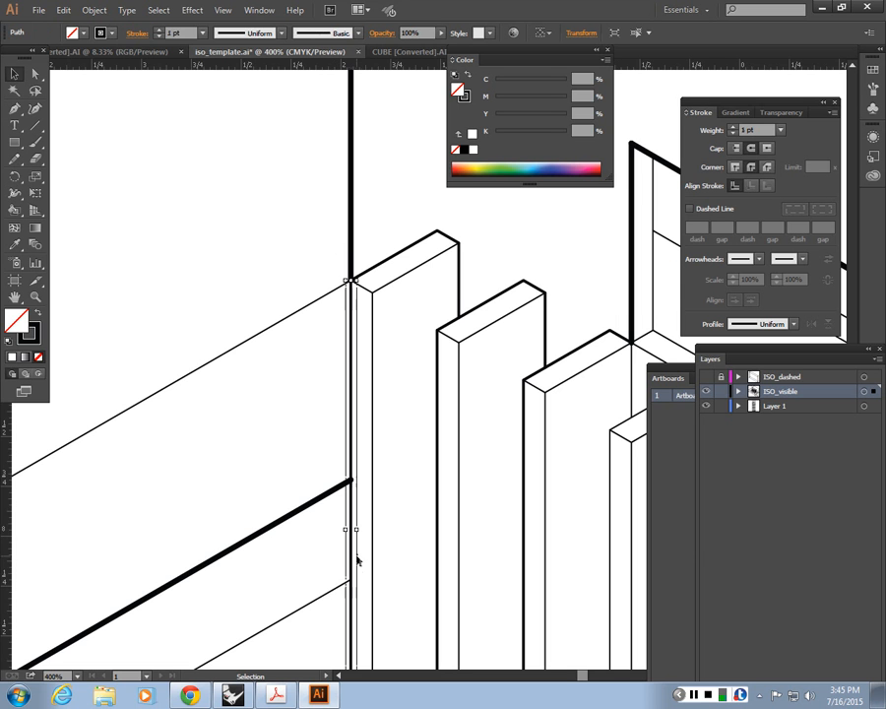
left_click(342, 310)
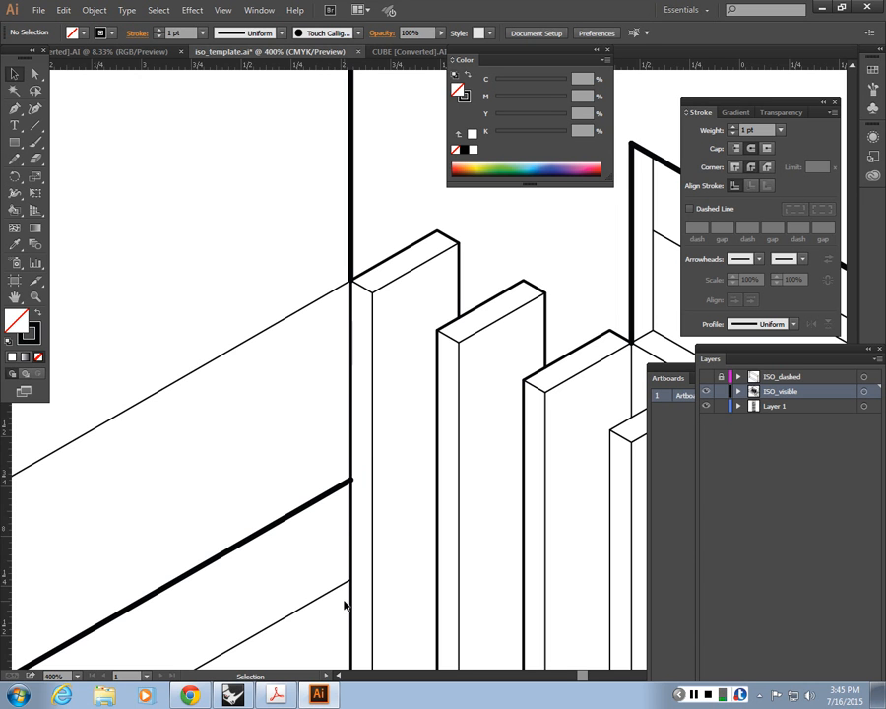
Step: Examine where the outermost fin's outer edge meets the long wall's corner line and its thick base line
key("ctrl+minus")
key("ctrl+minus")
key("ctrl+minus")
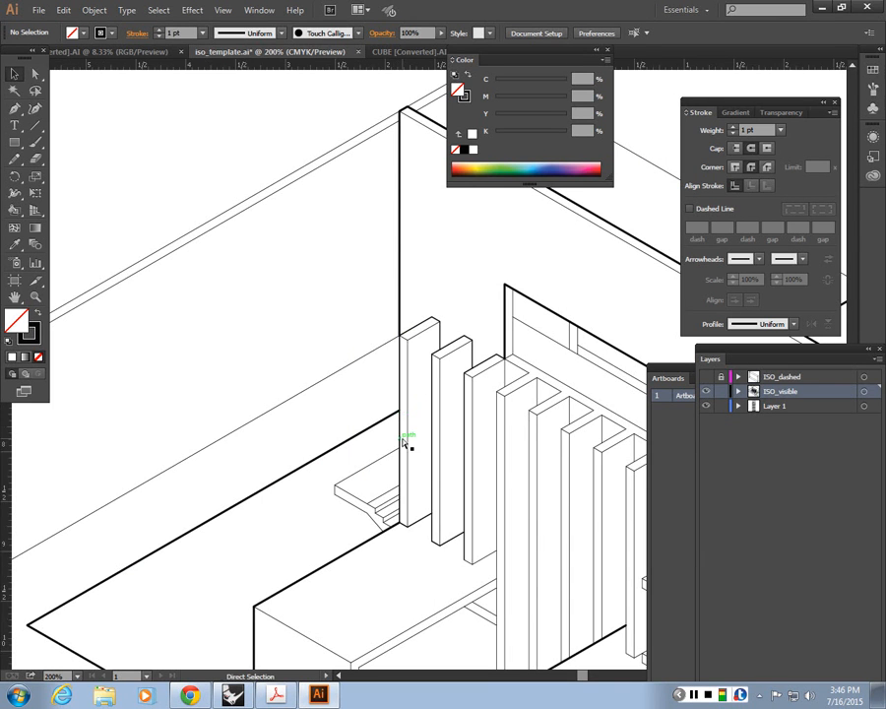
key("ctrl+=")
key("ctrl+=")
left_click_drag(402, 442, 361, 277)
left_click(410, 245)
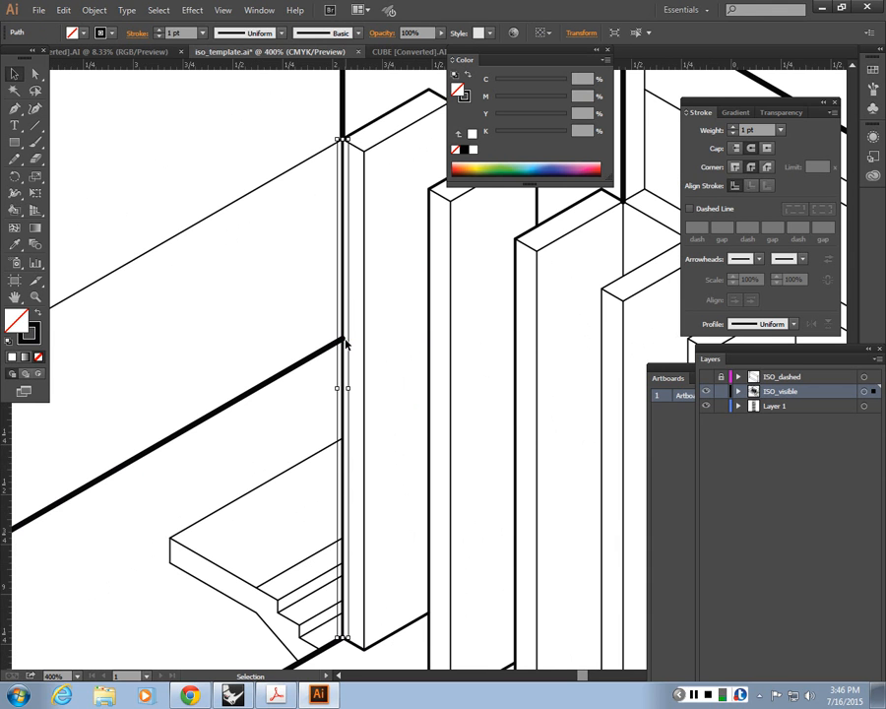
left_click(321, 258)
left_click_drag(321, 257, 311, 349)
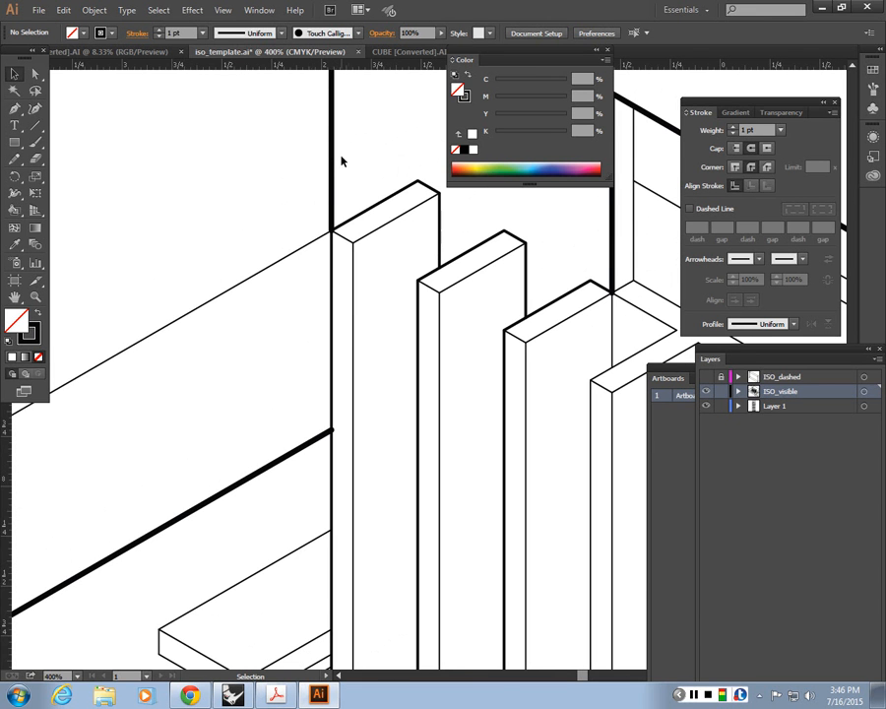
Step: Cut the outermost fin's vertical outer edge with the Scissors tool where the wall's thick base line meets it, and check both pieces
left_click(333, 291)
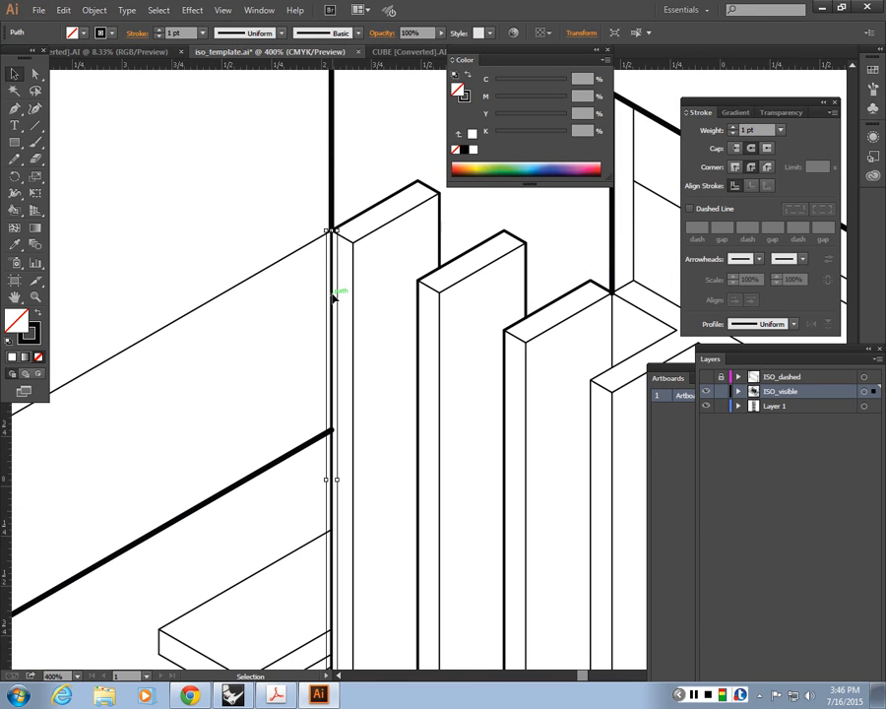
left_click(36, 160)
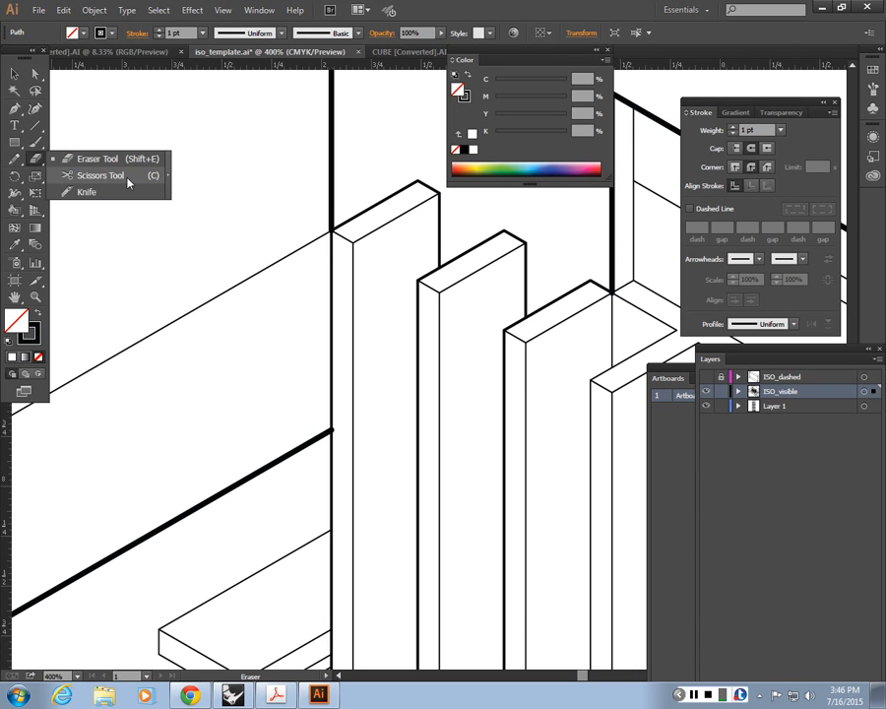
left_click(101, 176)
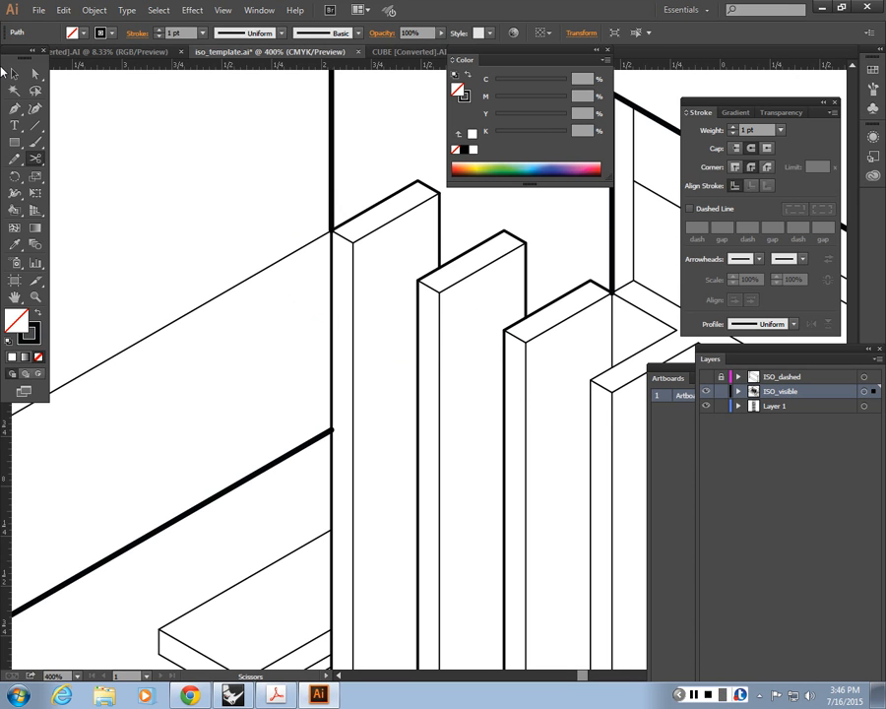
key("v")
left_click(331, 305)
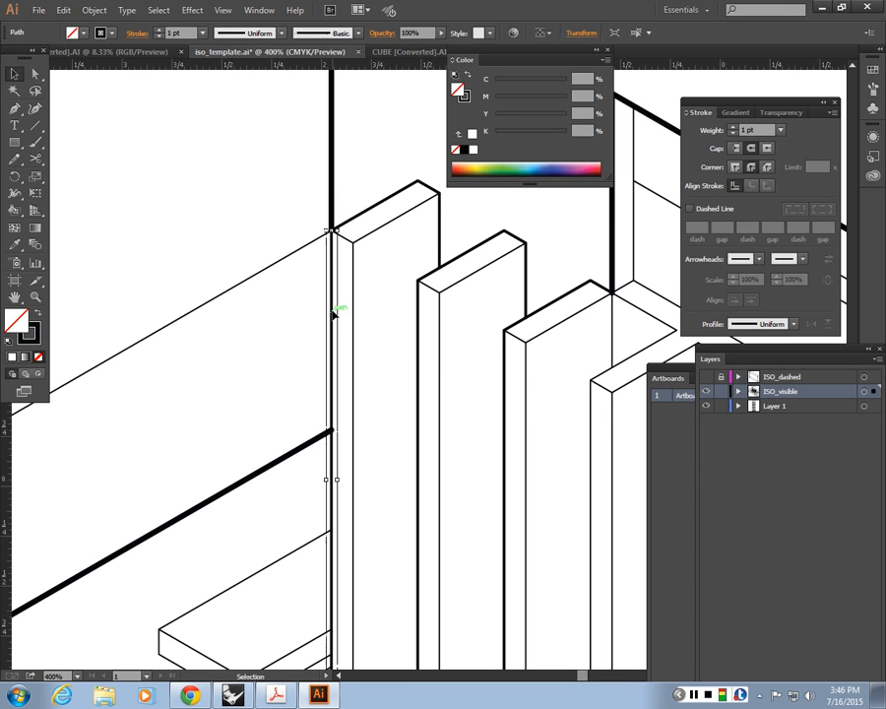
key("c")
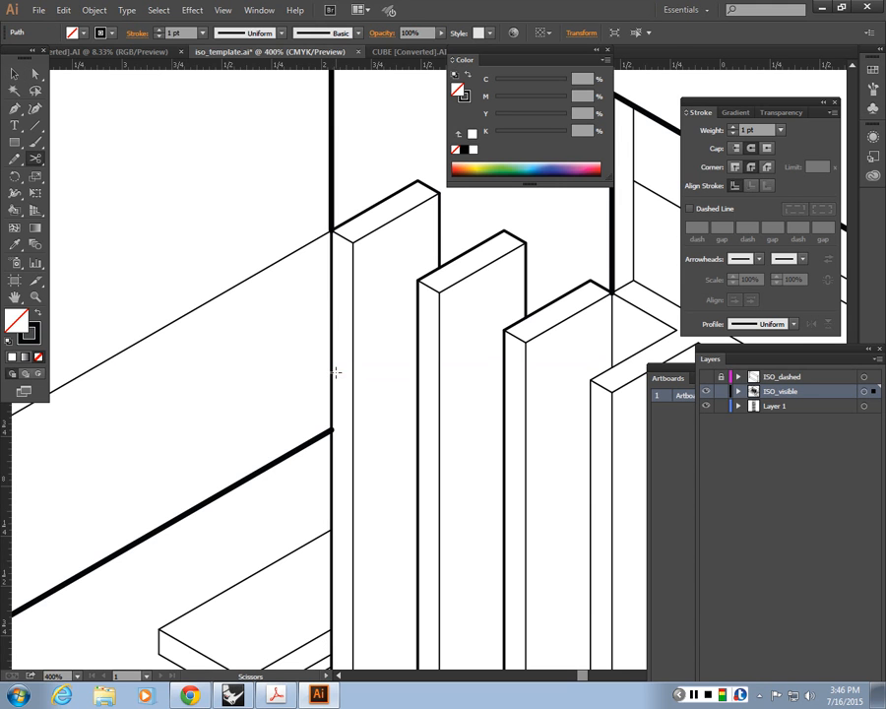
left_click(331, 429)
left_click(13, 75)
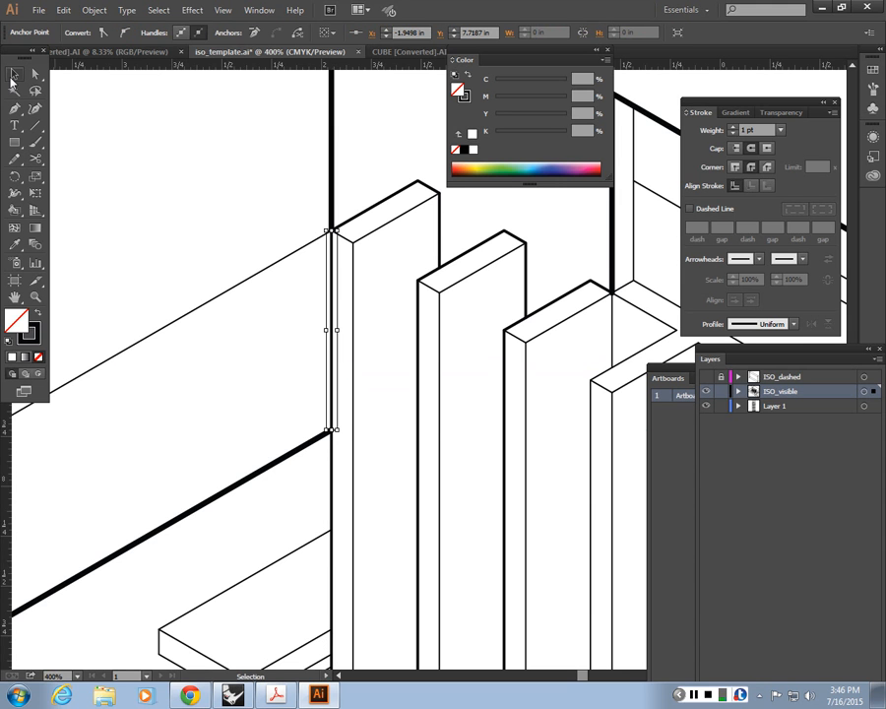
left_click(339, 310)
left_click(334, 312)
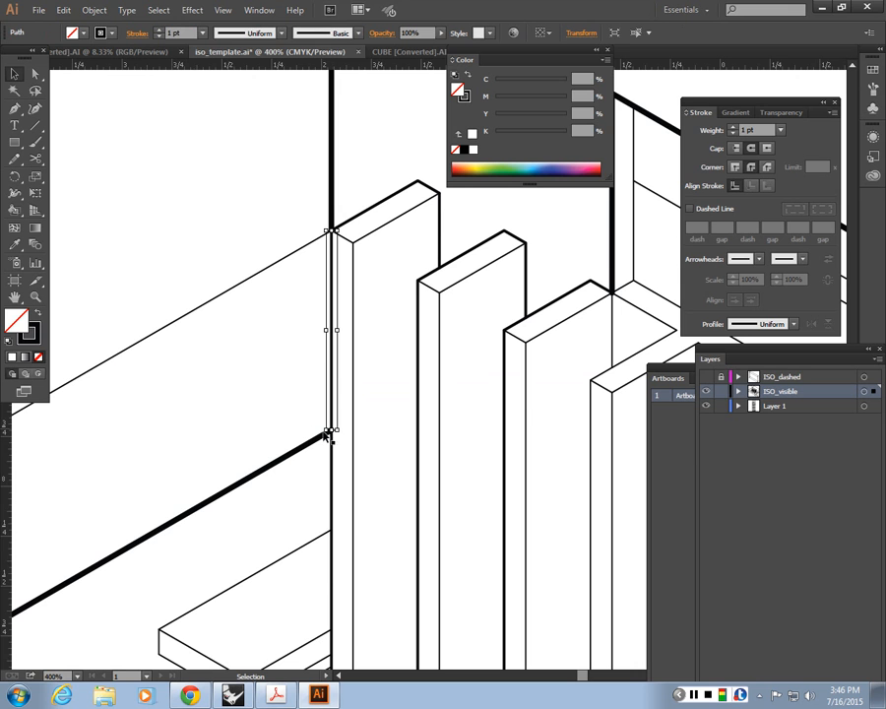
left_click(332, 445)
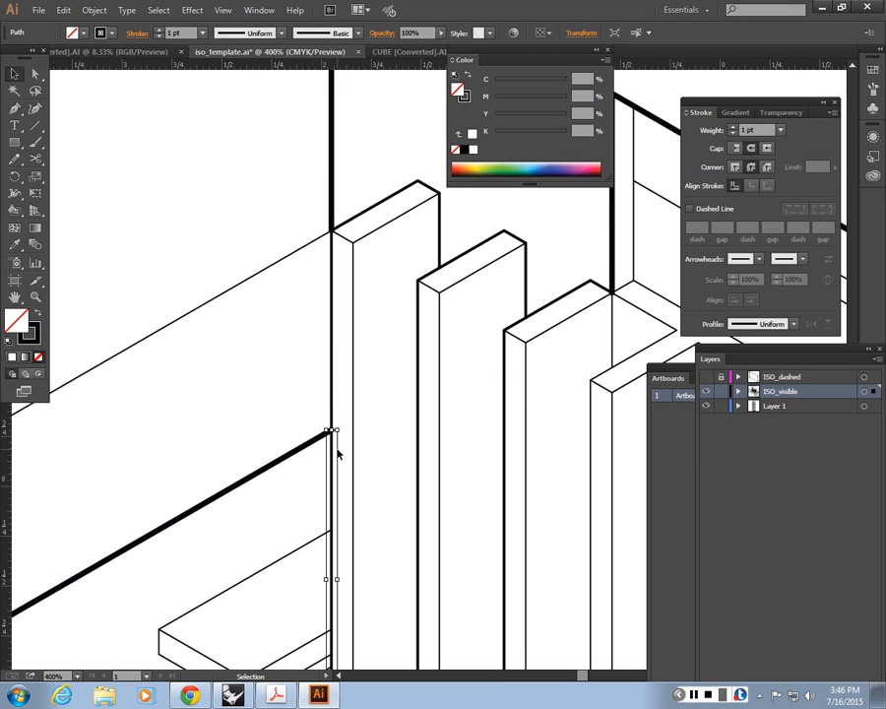
Step: Apply the wall corner's 2 pt stroke to the upper piece of the split fin edge with the Eyedropper
left_click(335, 371)
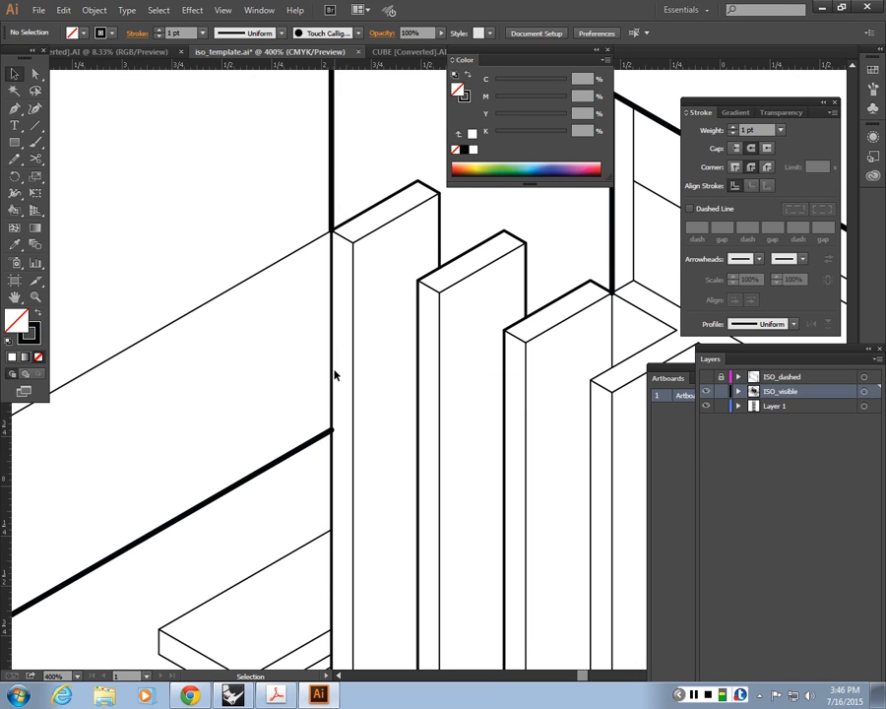
left_click(331, 373)
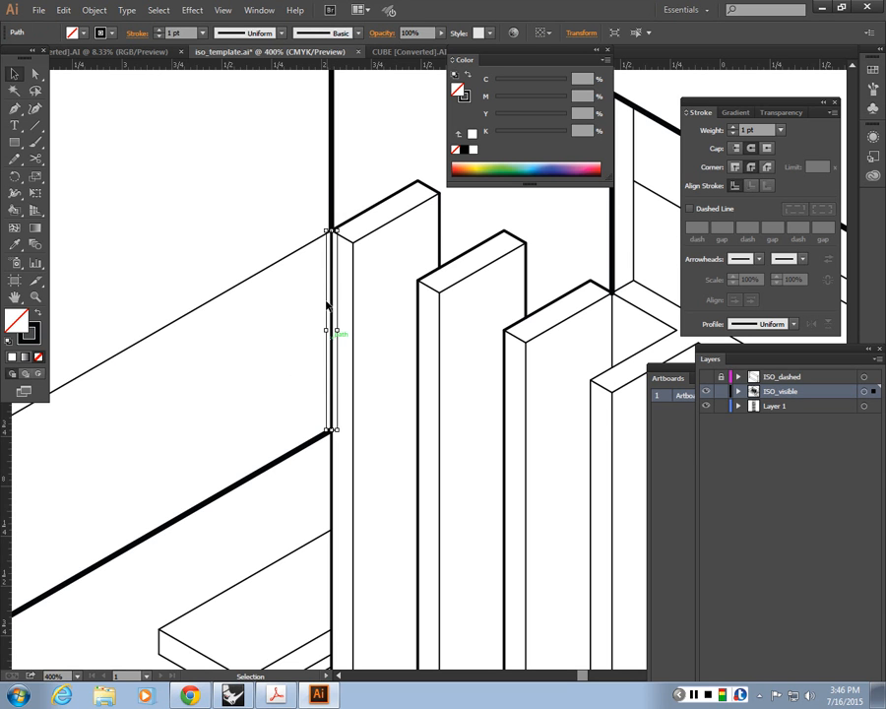
key("i")
left_click(332, 190)
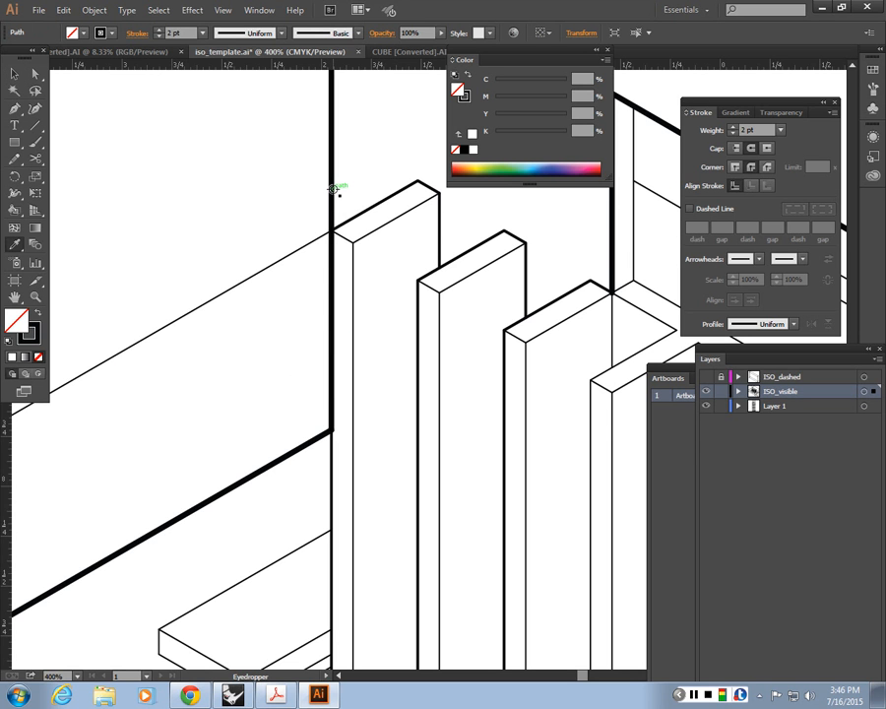
key("v")
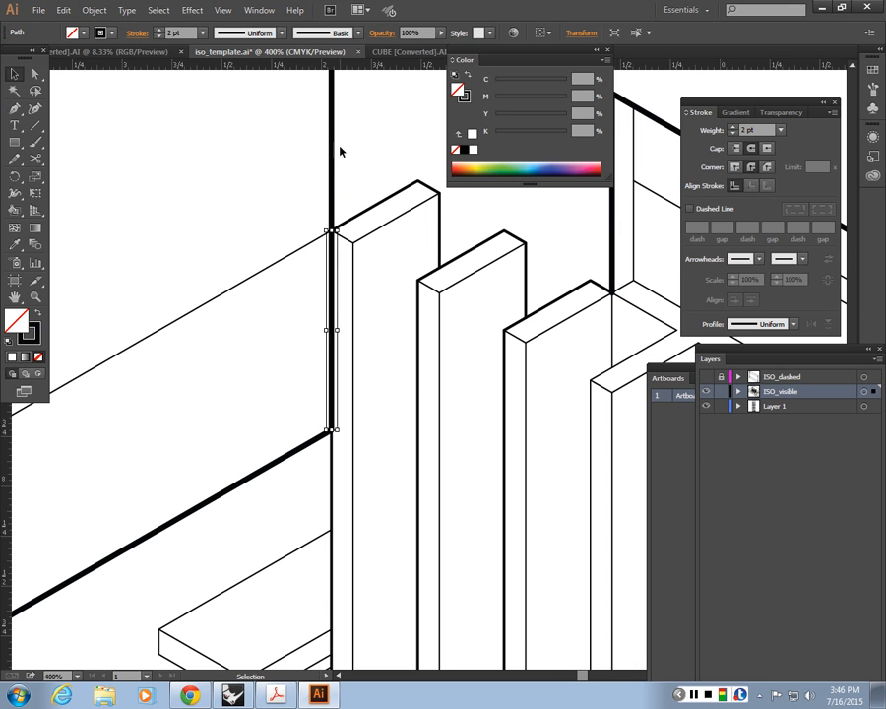
left_click(303, 374)
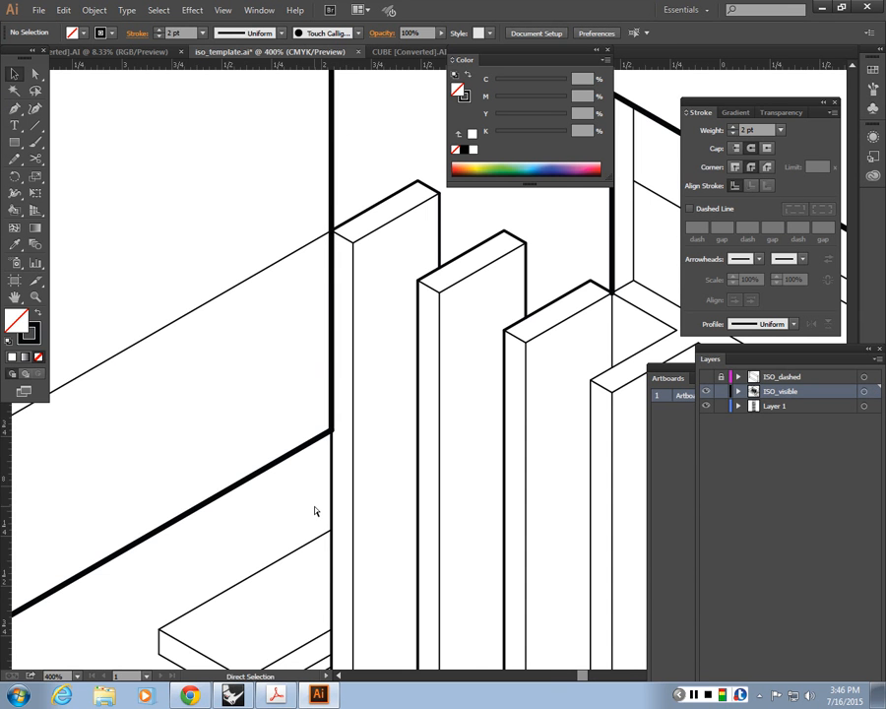
scroll(314, 510, "down", 6, "alt")
left_click_drag(314, 510, 232, 498)
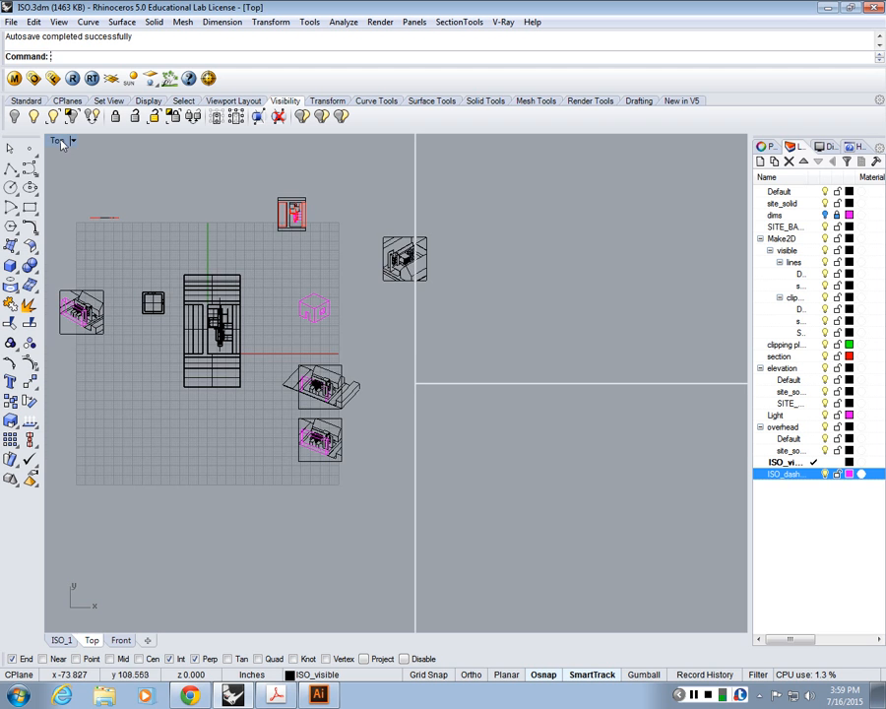
Step: Maximize the ISO_1 view of the Rhino model and hide the tall block in front of the house
double_click(458, 142)
scroll(502, 310, "down", 15)
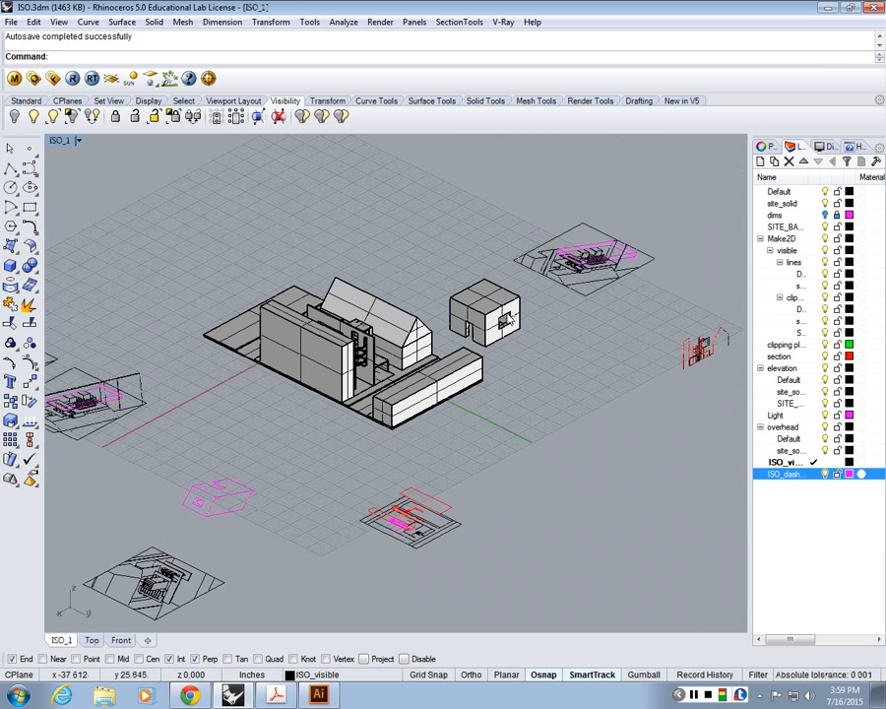
scroll(394, 286, "up", 2)
left_click(310, 419)
scroll(310, 420, "up", 2)
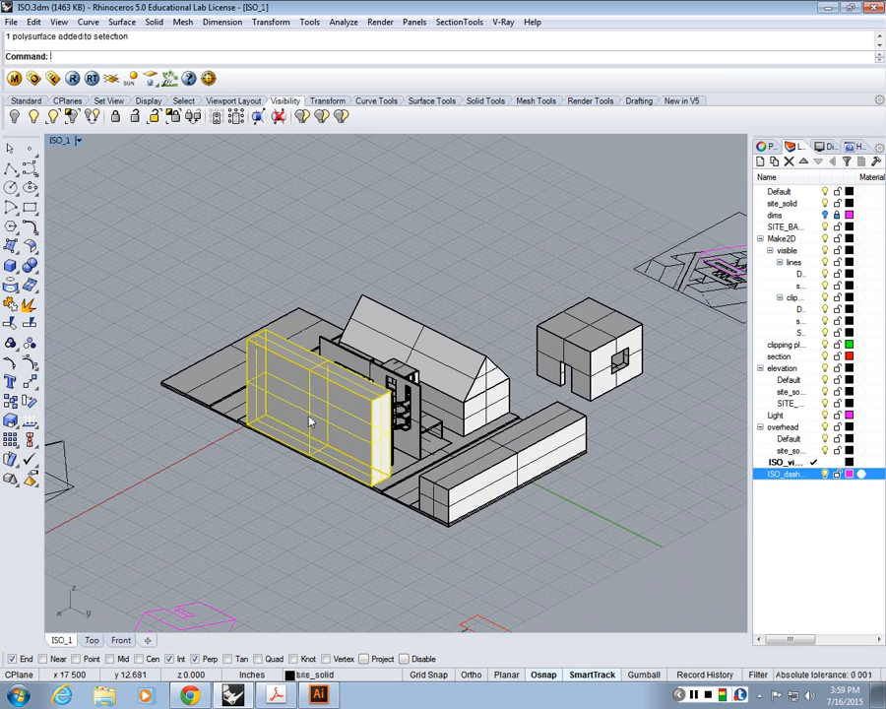
key("ctrl+h")
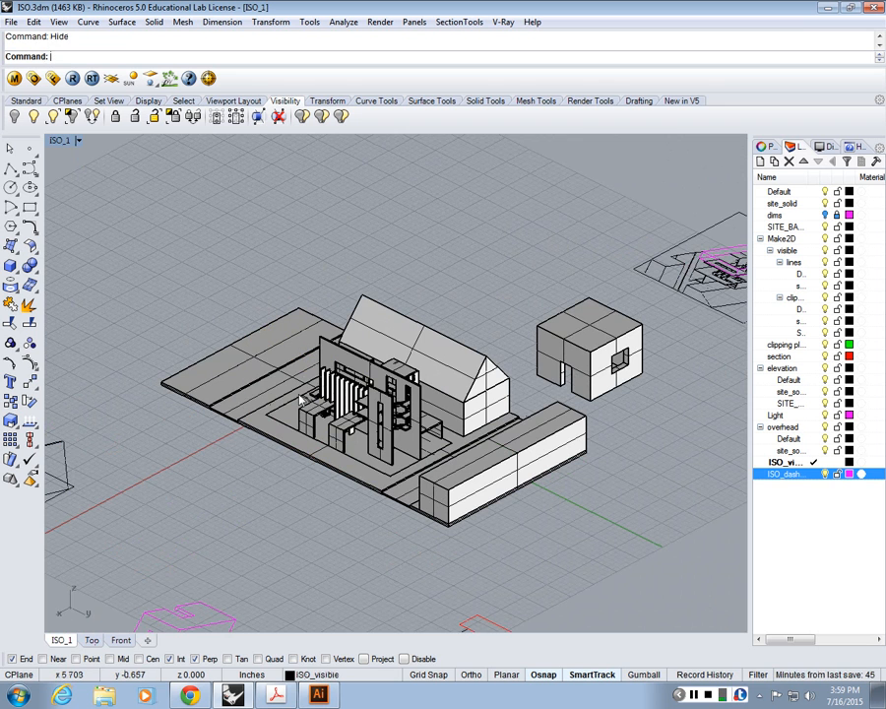
Step: Zoom in on the house and set the ISO_1 view to the Rendered display mode
scroll(300, 400, "up", 2)
left_click(61, 141)
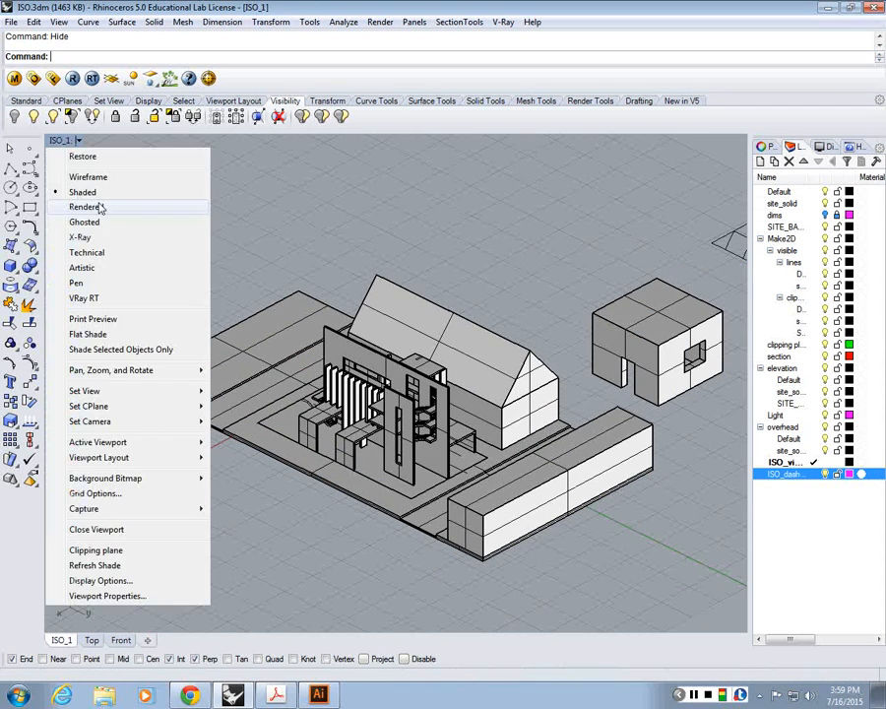
left_click(100, 208)
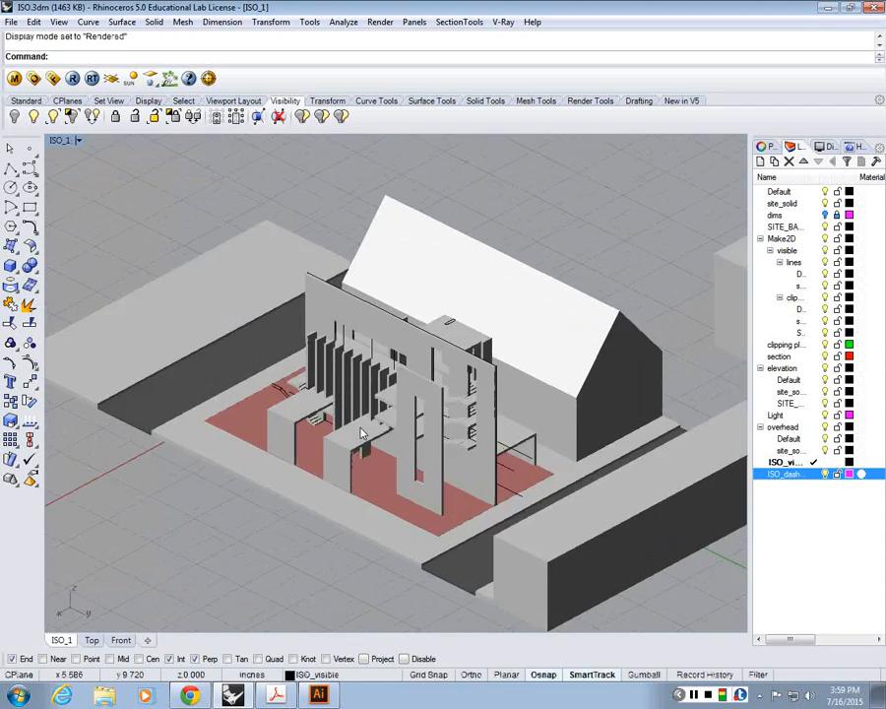
left_click(378, 24)
Step: Review the Rendered display mode's shadow options and the OpenGL setting for accelerated hardware modes, and accept the options
left_click(69, 141)
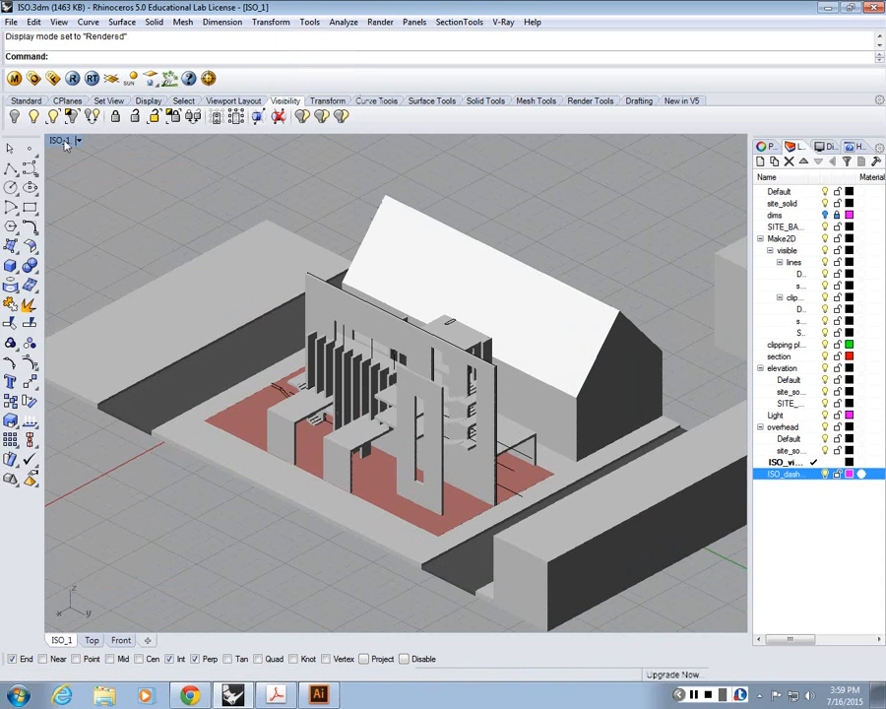
left_click(99, 581)
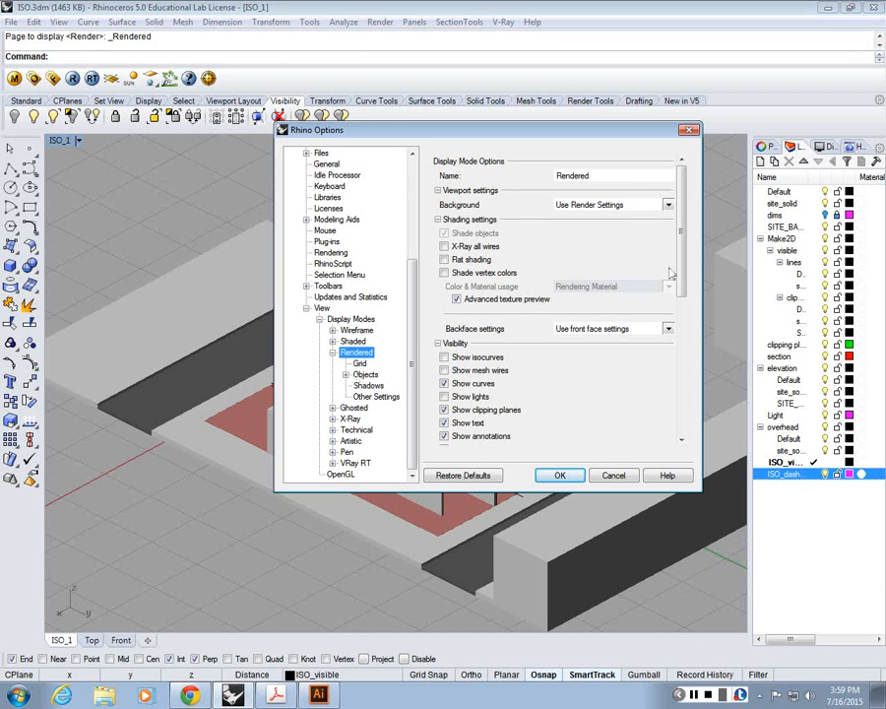
left_click(368, 385)
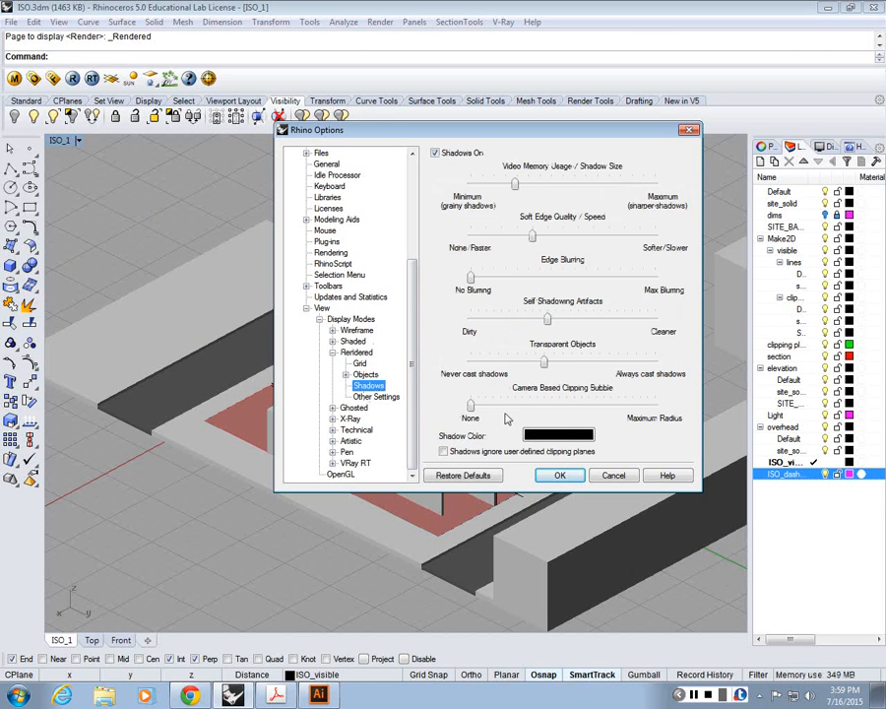
left_click(364, 475)
left_click(444, 174)
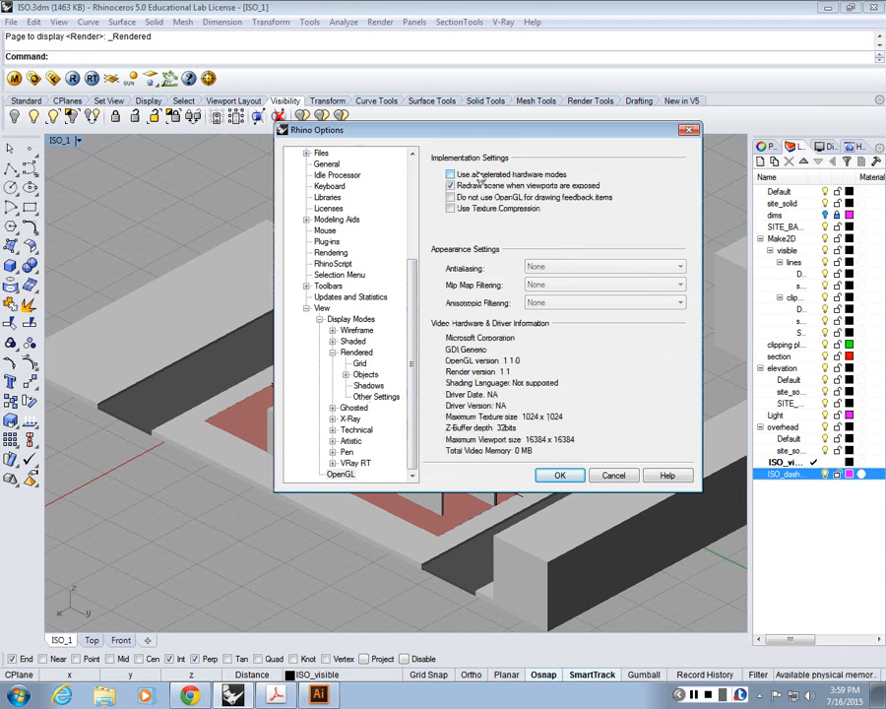
key("Return")
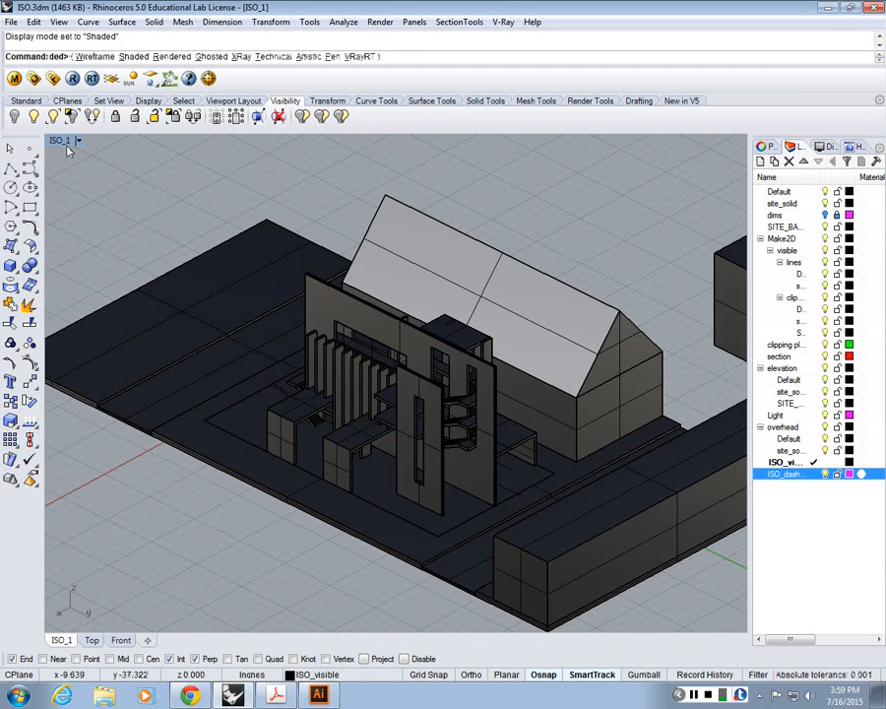
Step: Reapply the Rendered display mode to the ISO_1 view
left_click(60, 140)
left_click(89, 206)
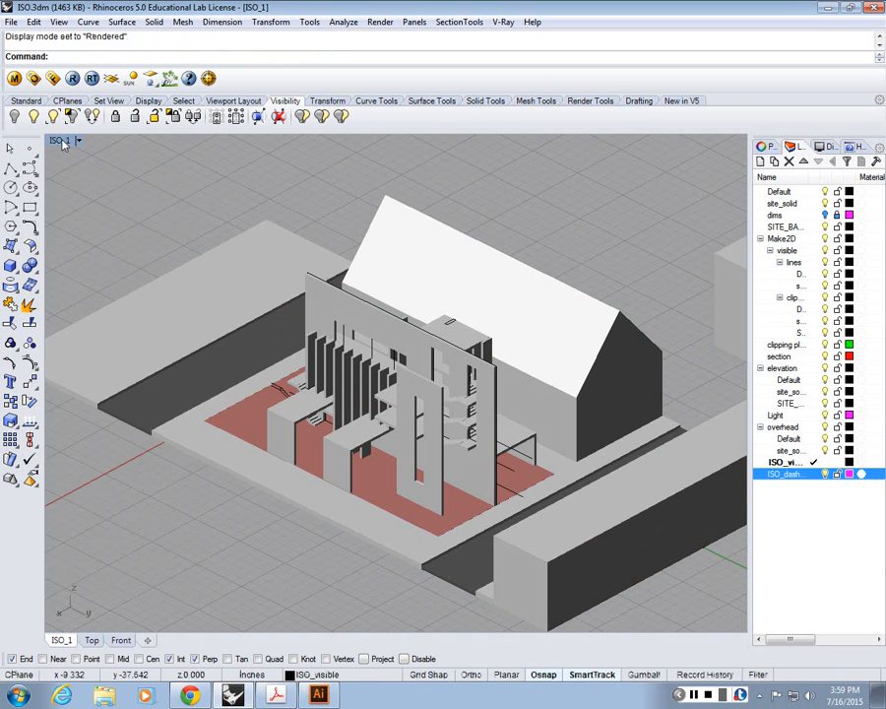
left_click(62, 142)
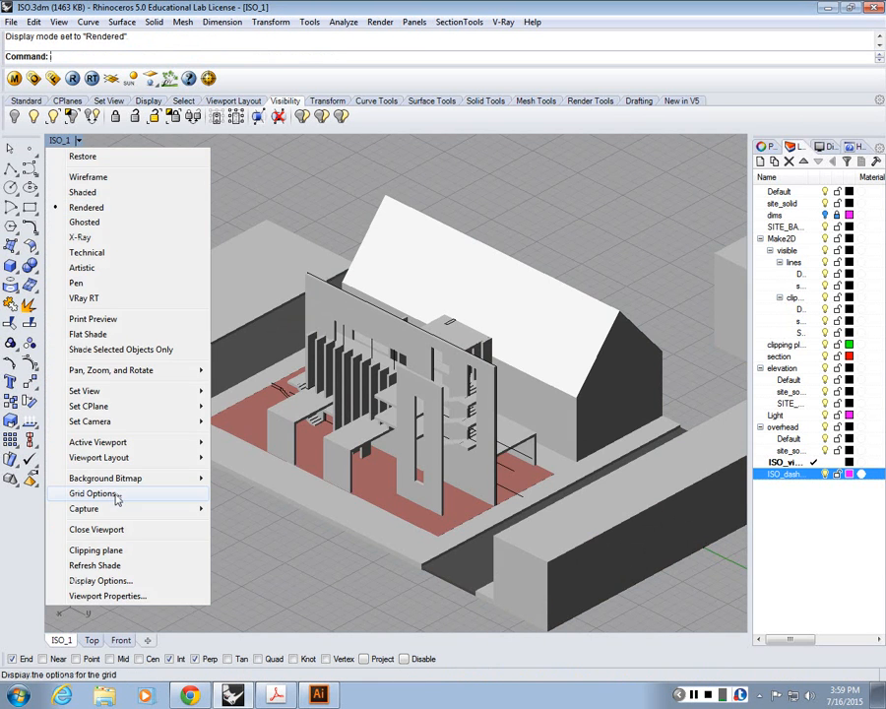
left_click(289, 185)
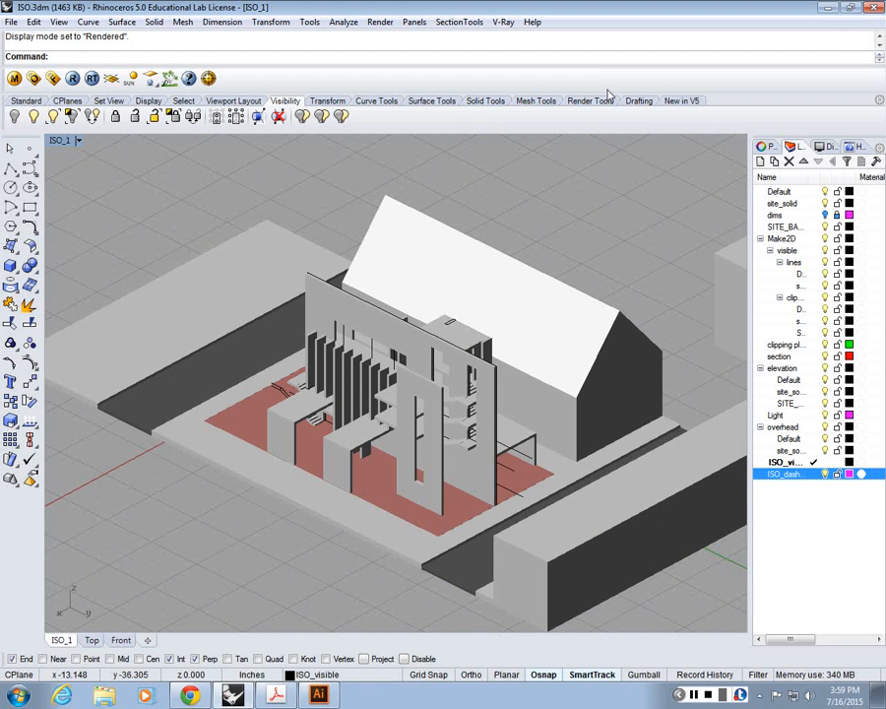
Step: Add a directional light in the maximized Top view, aimed at the house from the lower left of the plan, and return to the multi-view layout
double_click(60, 140)
double_click(59, 140)
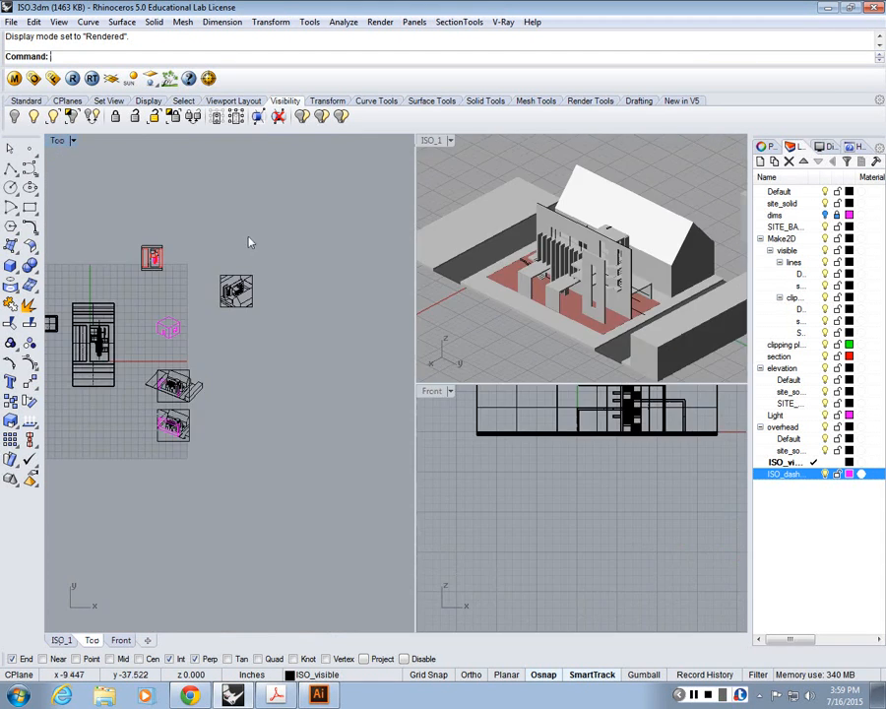
scroll(225, 286, "up", 9)
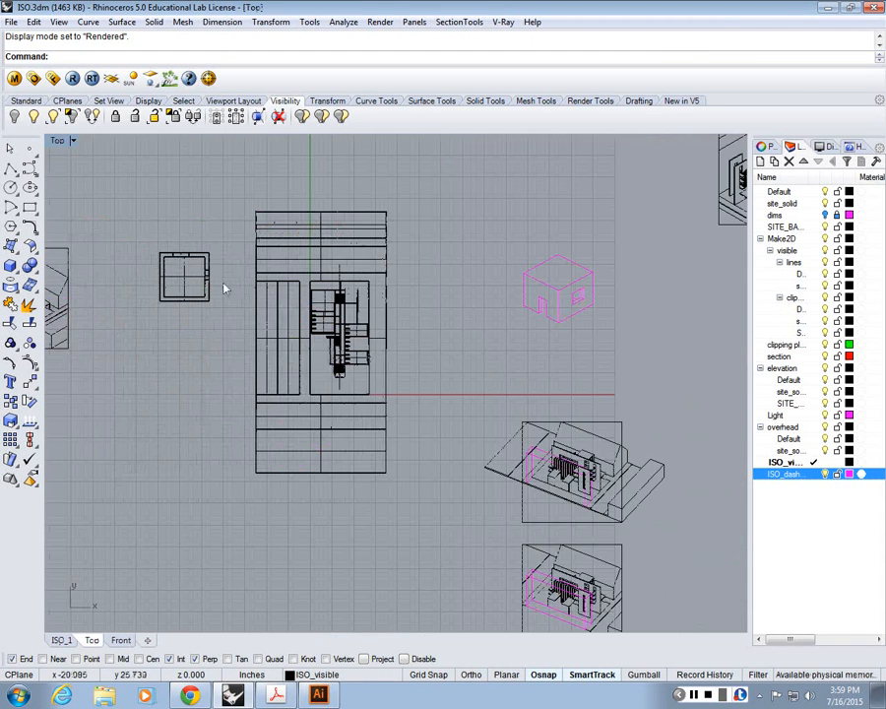
left_click(589, 100)
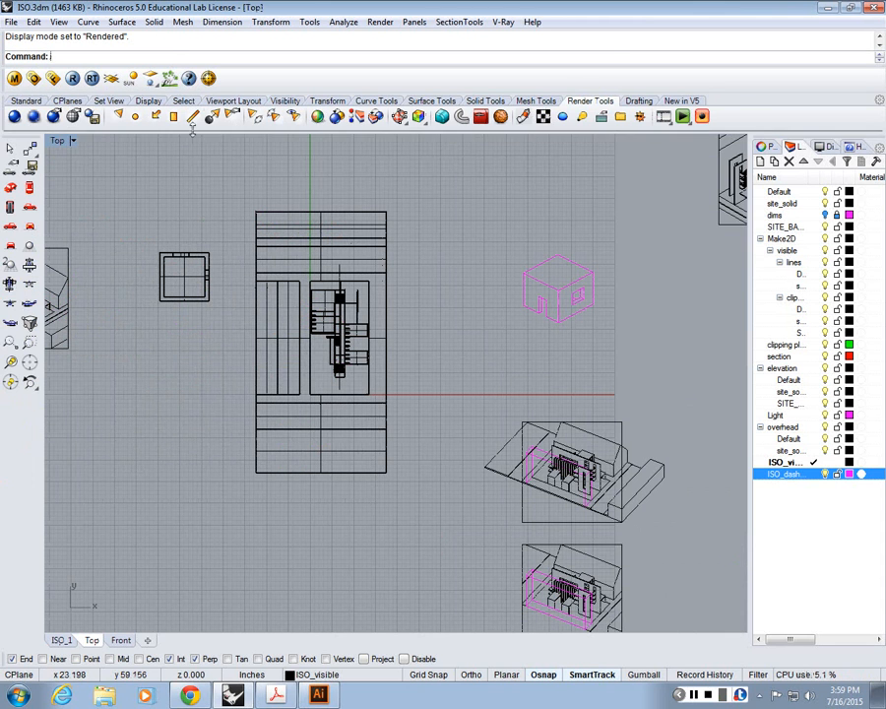
left_click(154, 116)
left_click(292, 361)
left_click(146, 480)
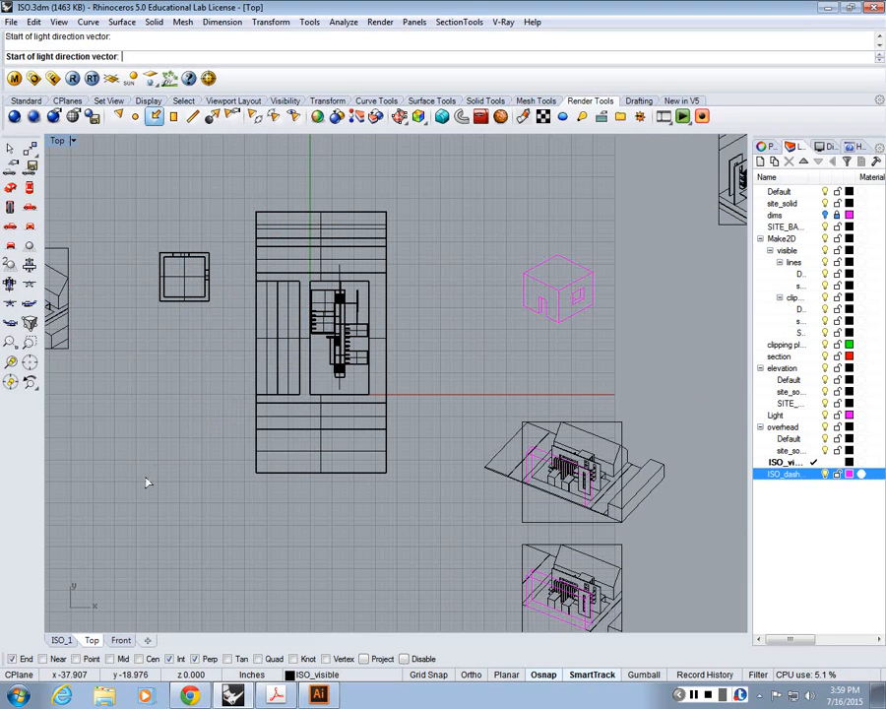
double_click(57, 141)
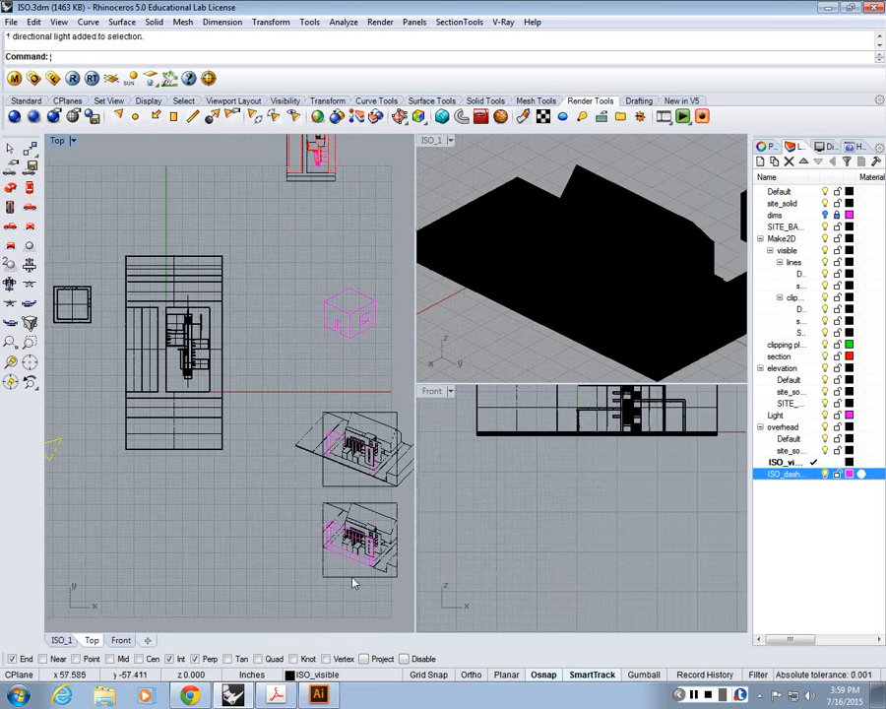
Step: Rotate the directional light around the house by about 308° in the Front view so it aims downward, and check it in ISO_1
scroll(386, 542, "down", 10)
scroll(449, 424, "down", 4)
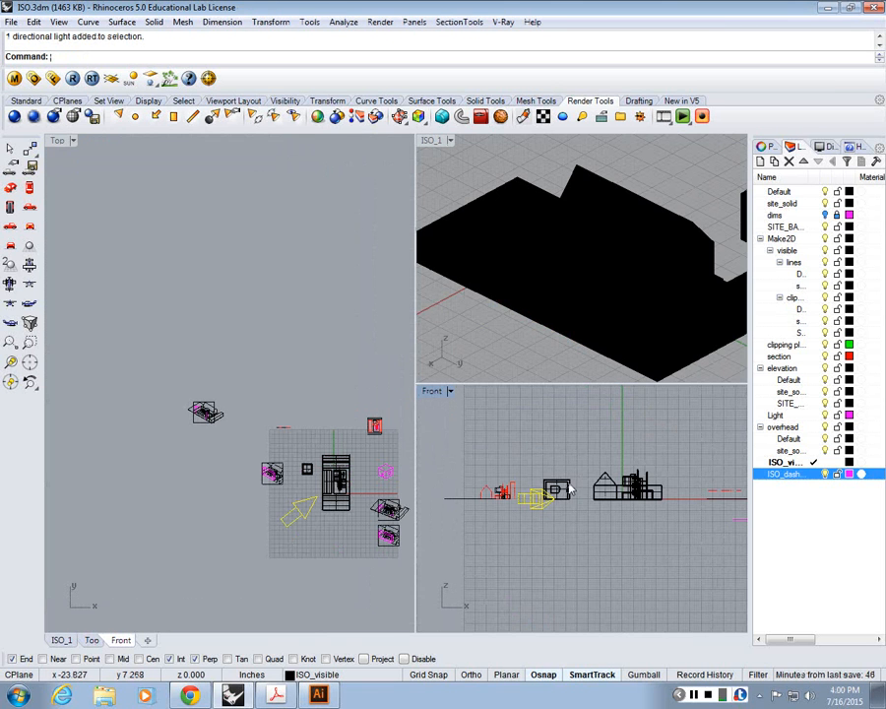
type("Rota")
key("Return")
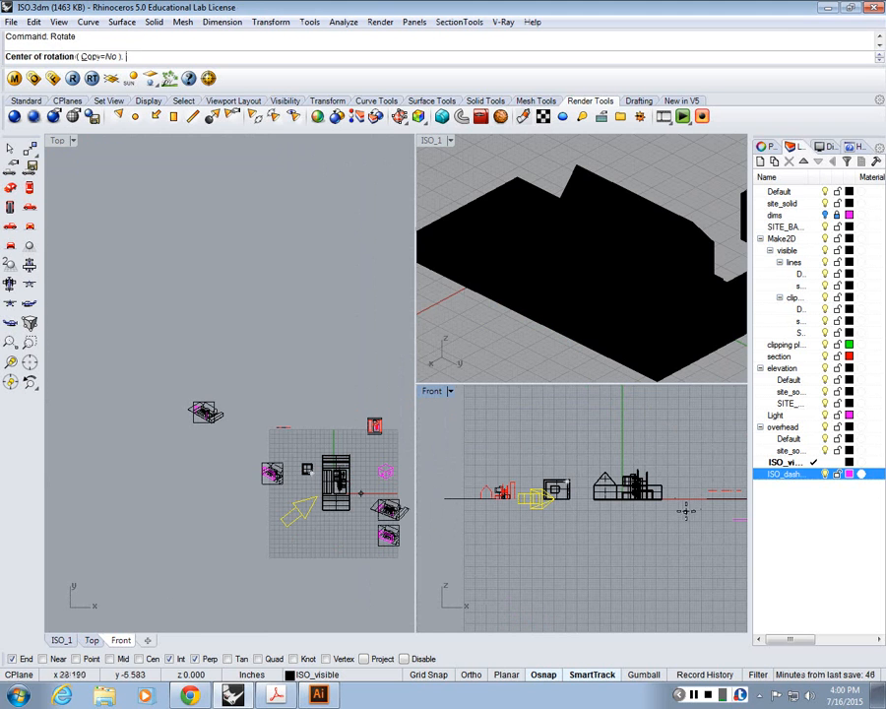
left_click(623, 493)
left_click(482, 492)
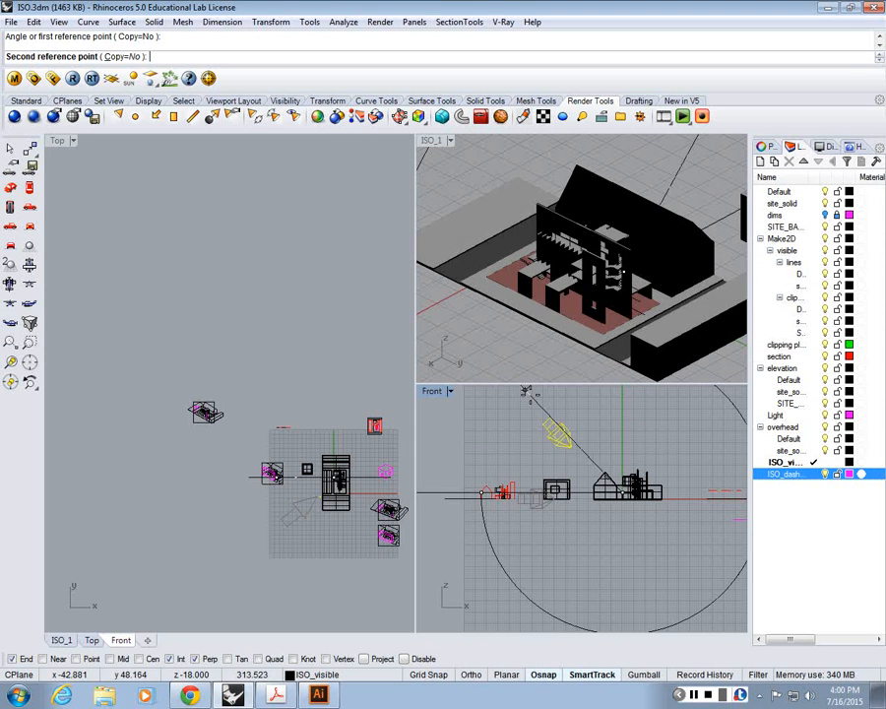
left_click(567, 403)
double_click(431, 140)
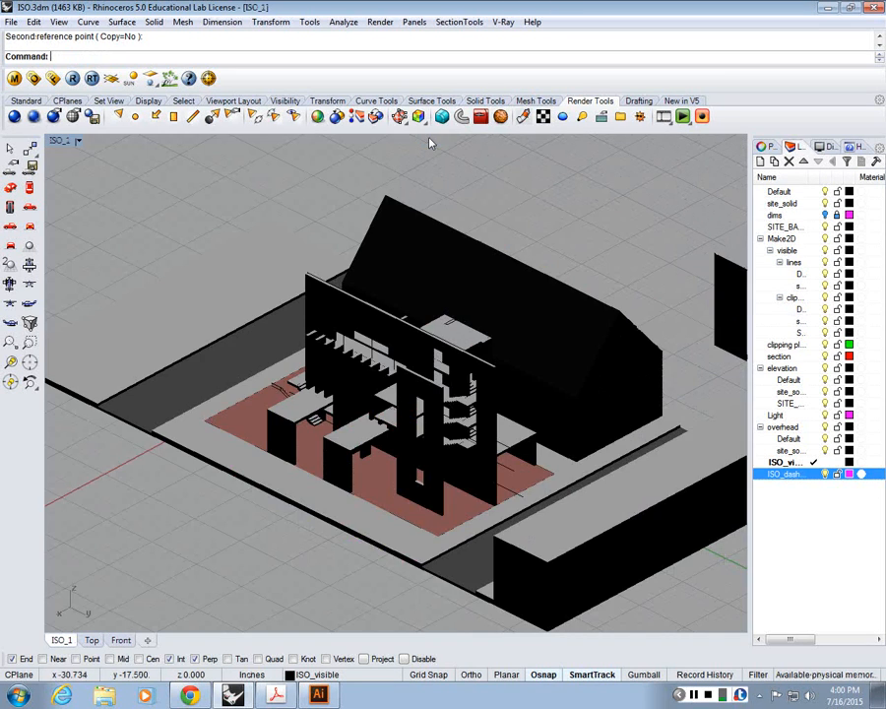
double_click(61, 141)
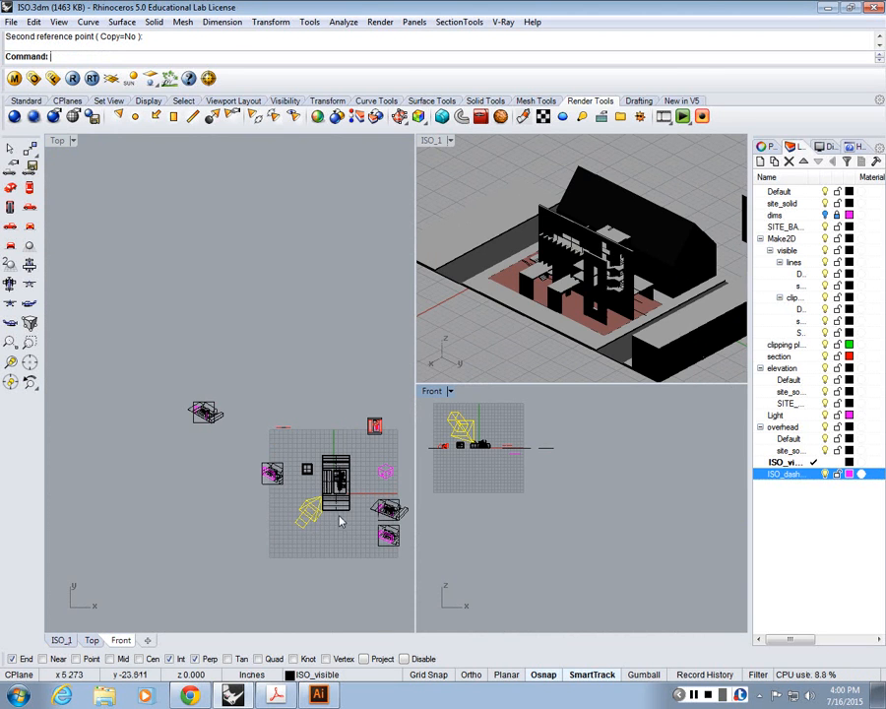
Step: Rotate the directional light around the house in the Top view to the upper right of the plan, and maximize ISO_1
scroll(339, 520, "up", 10)
right_click_drag(339, 518, 307, 507)
right_click(306, 504)
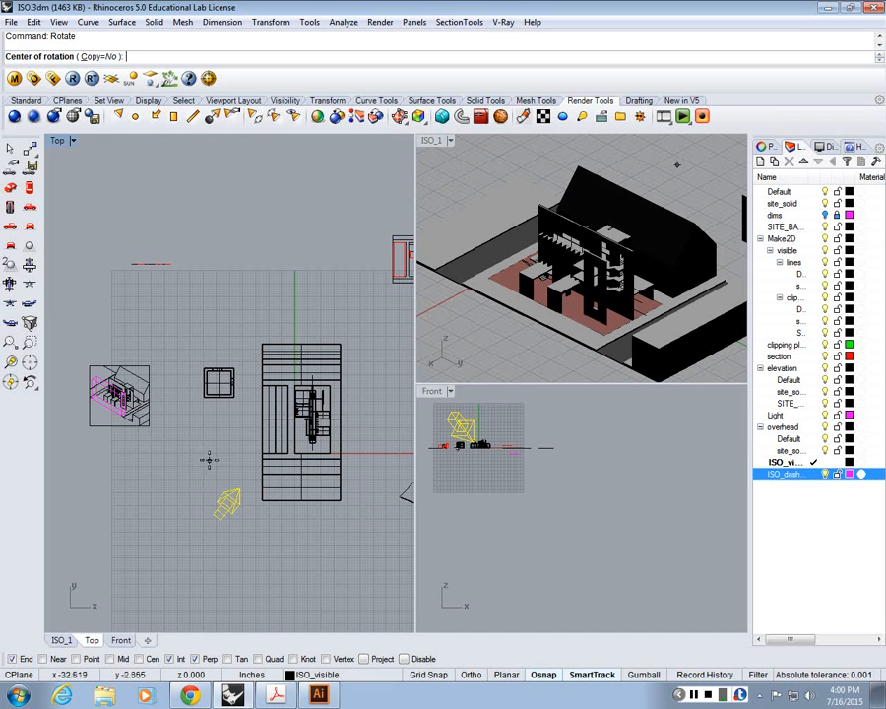
scroll(342, 487, "down", 4)
left_click(321, 446)
left_click(321, 609)
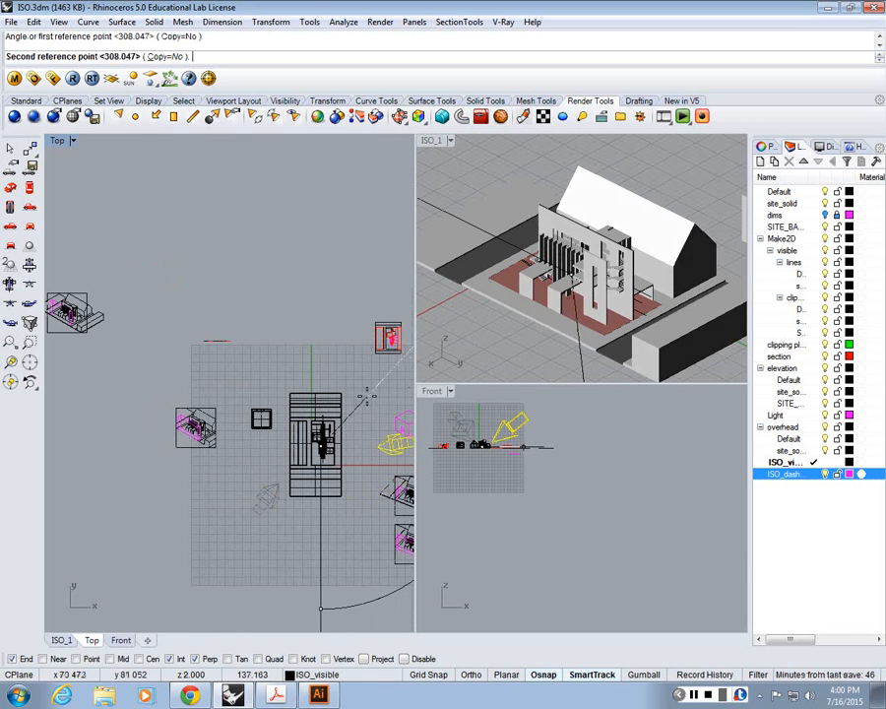
left_click(331, 339)
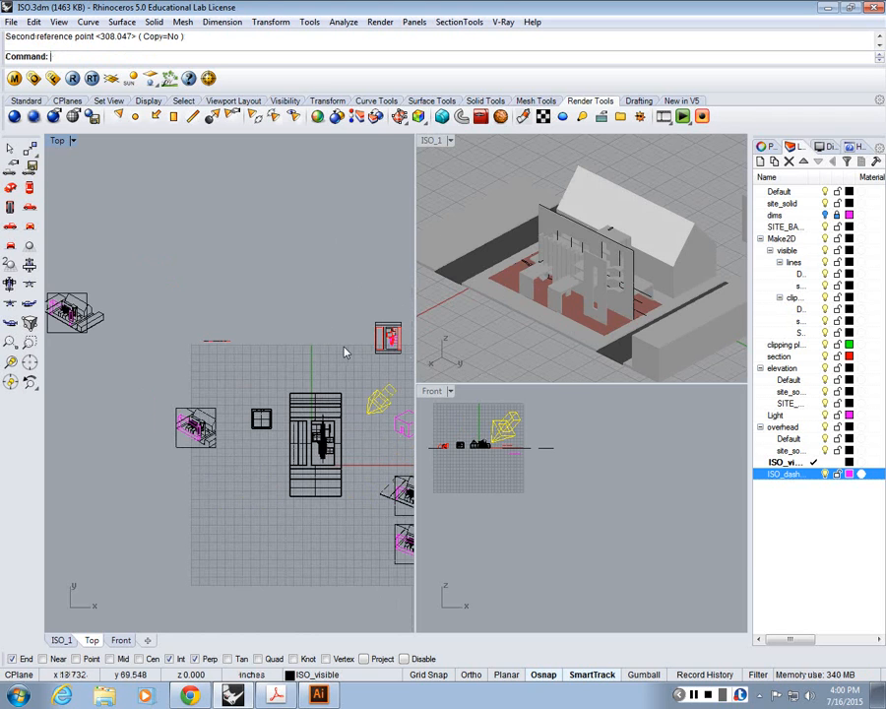
double_click(433, 140)
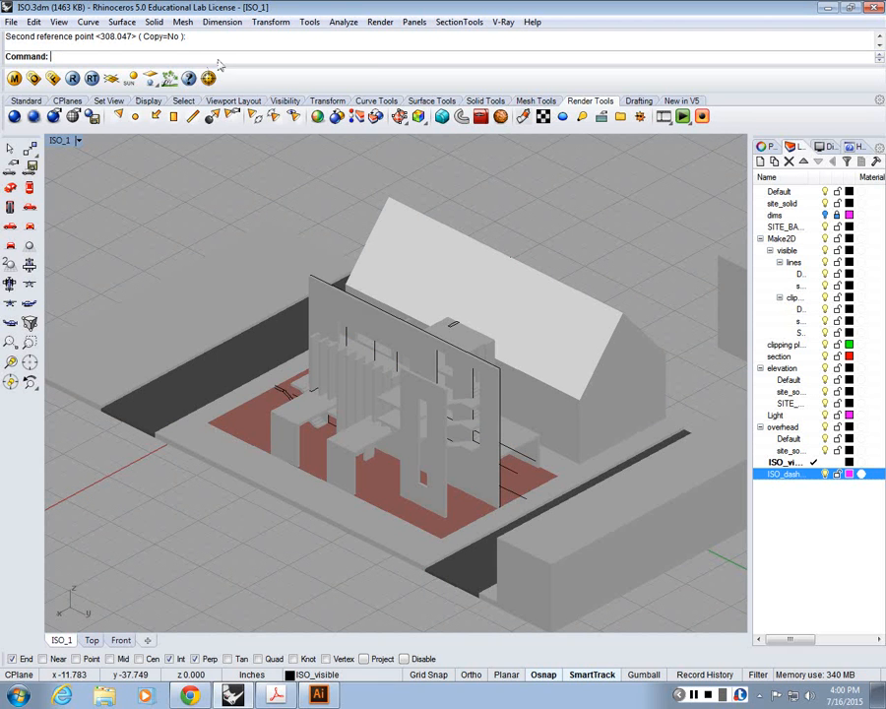
left_click(380, 22)
left_click(341, 367)
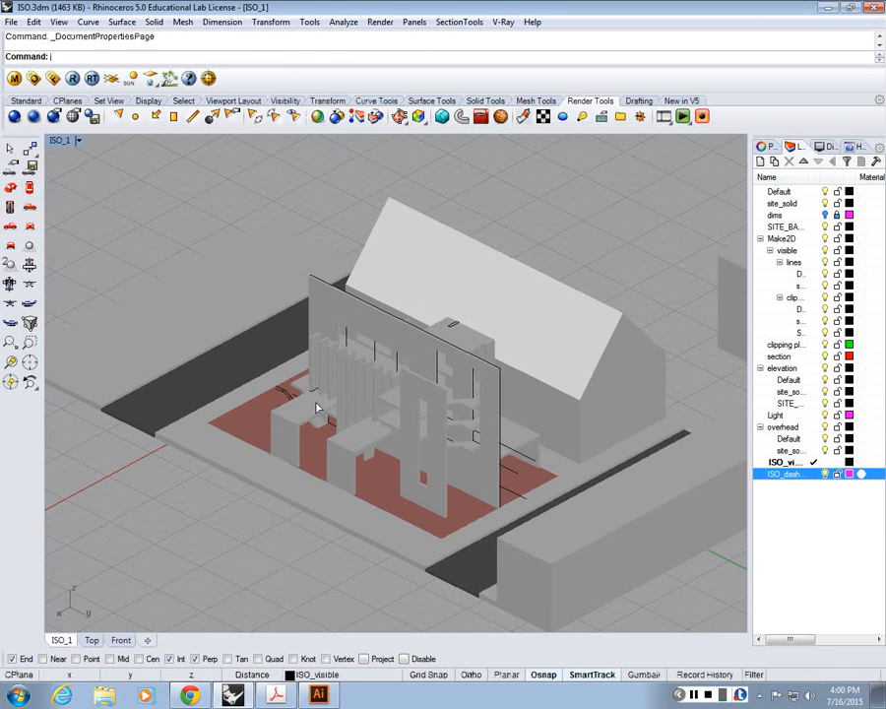
left_click(472, 95)
Step: Open the display options for ISO_1 and examine the Rendered mode's shadow settings with the dialog moved off the model
left_click(78, 140)
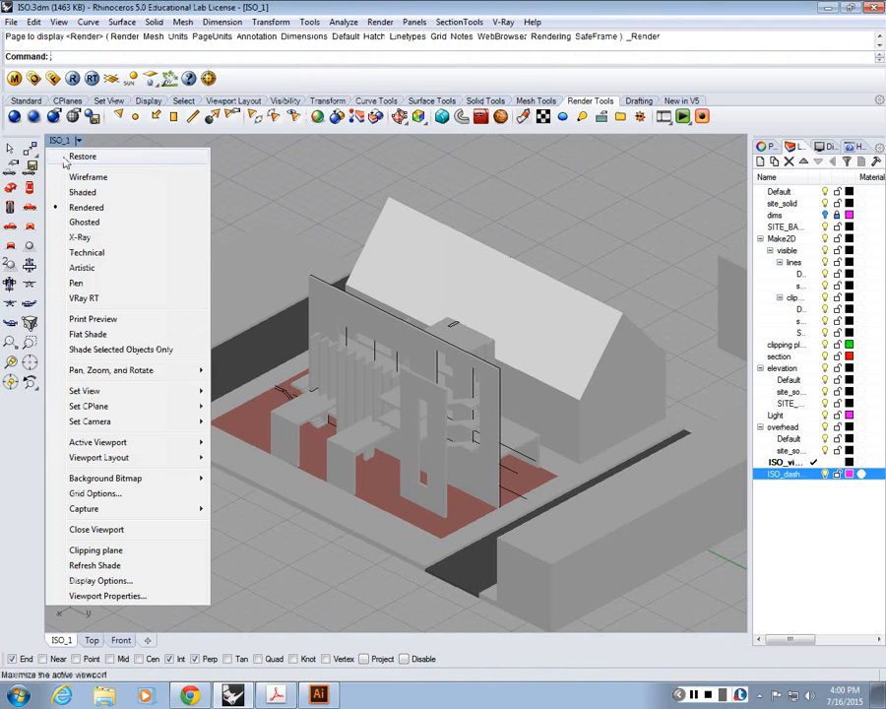
left_click(122, 581)
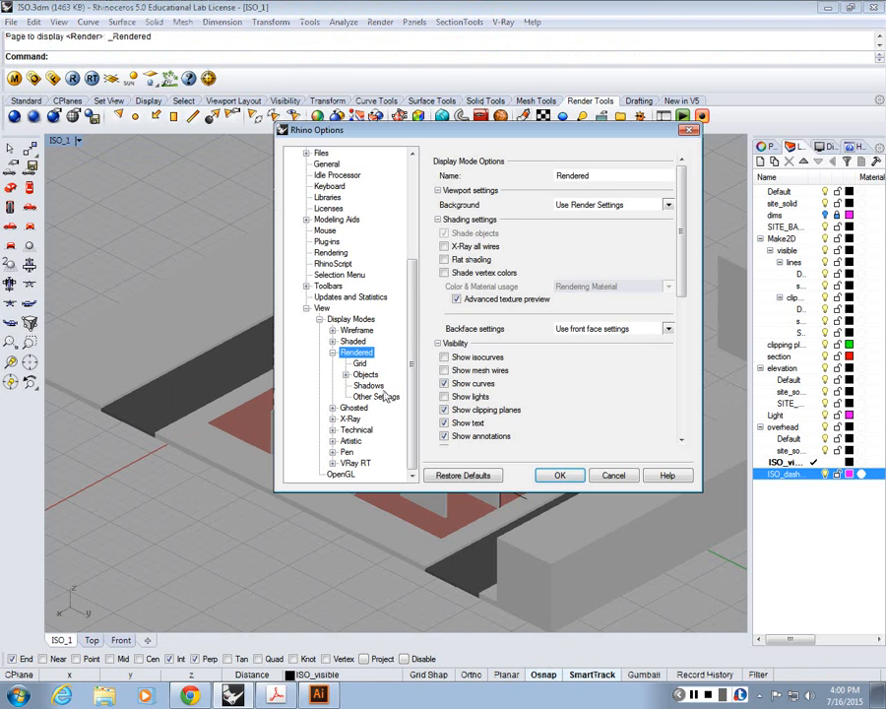
left_click(369, 385)
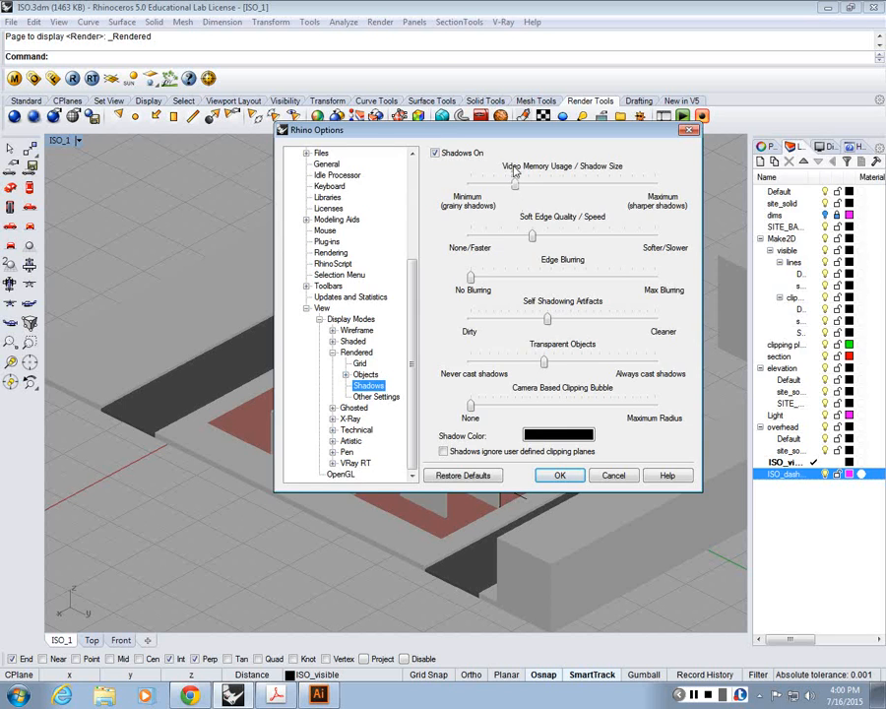
left_click_drag(509, 131, 666, 36)
Step: Keep Scene Lighting as the Rendered display mode's lighting method and turn off its advanced GPU lighting
left_click(514, 257)
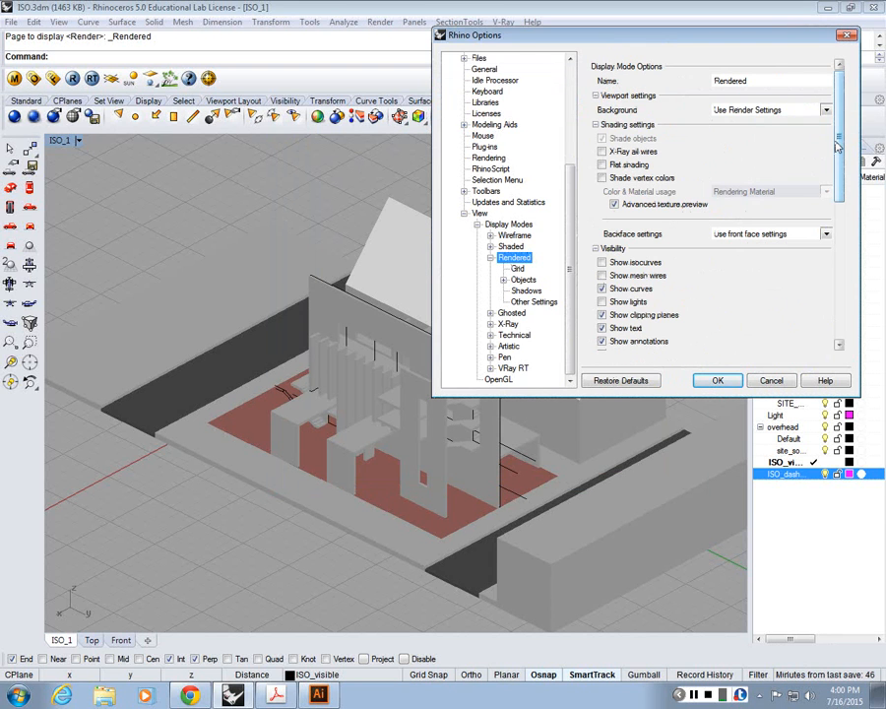
left_click_drag(838, 146, 842, 253)
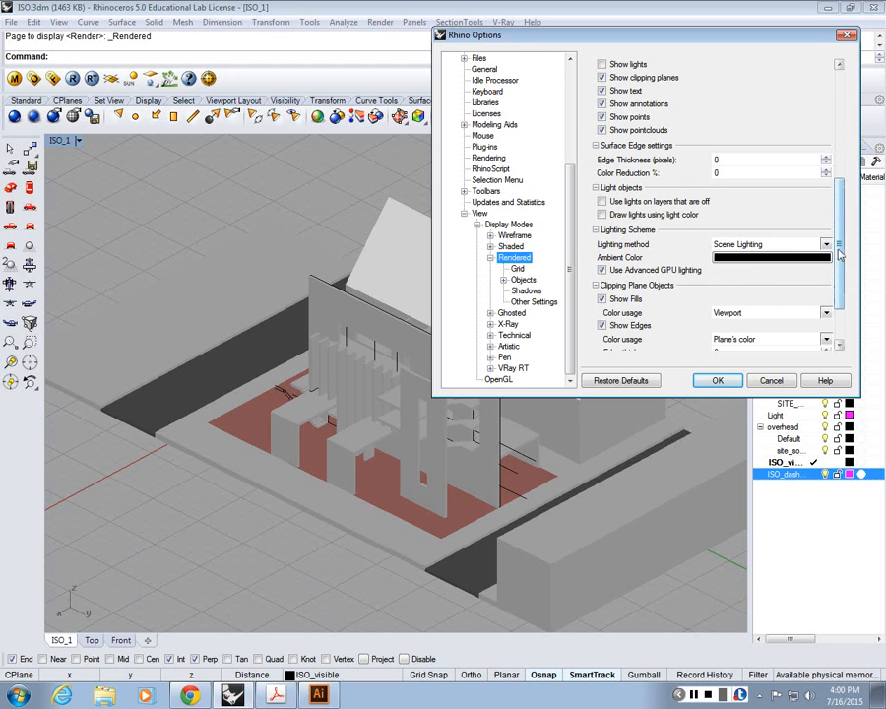
left_click(826, 244)
left_click(738, 280)
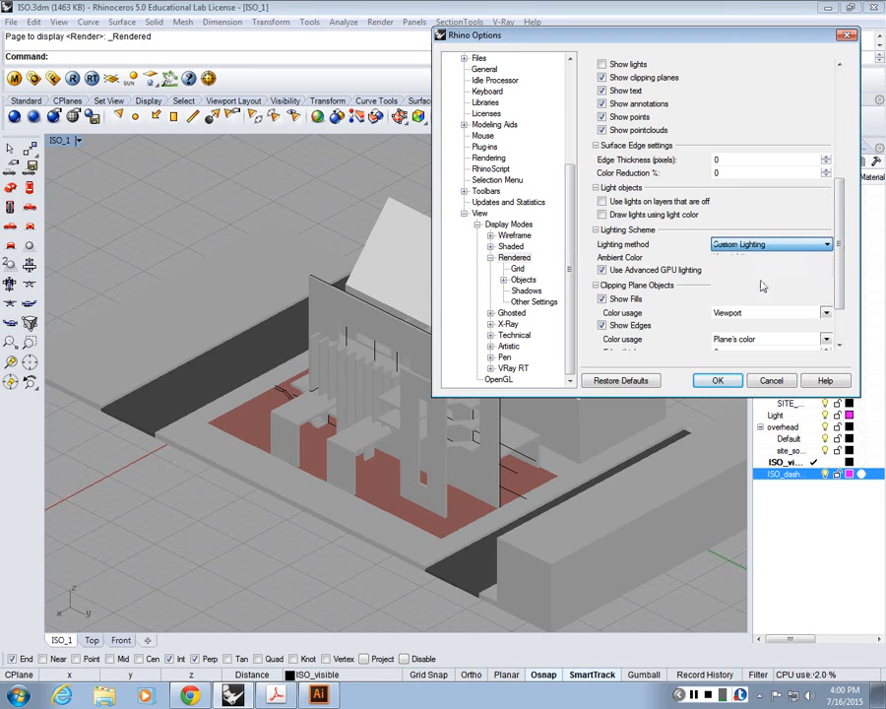
left_click(768, 244)
left_click(765, 269)
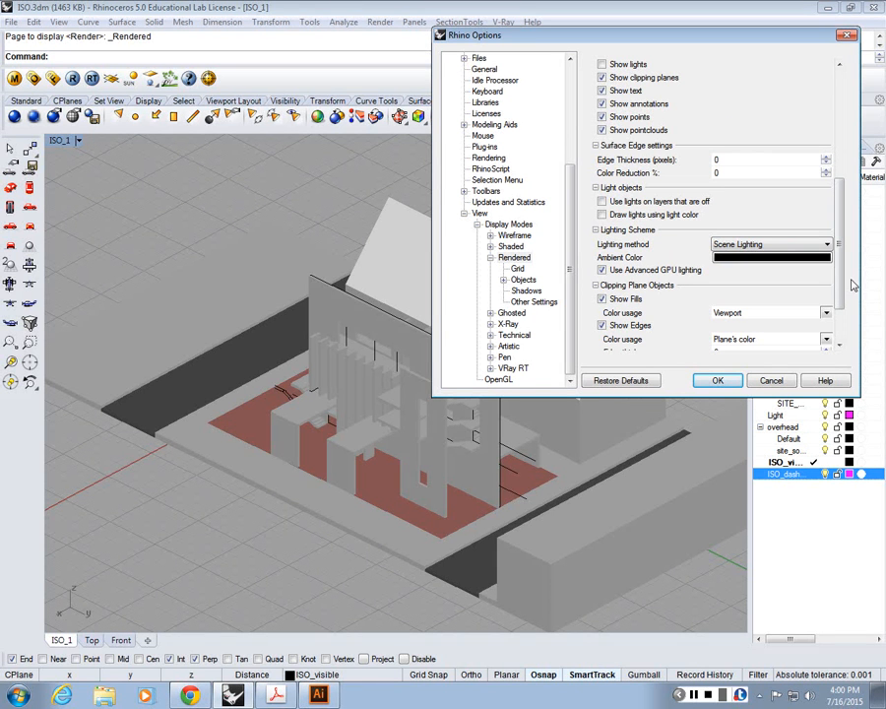
left_click(657, 272)
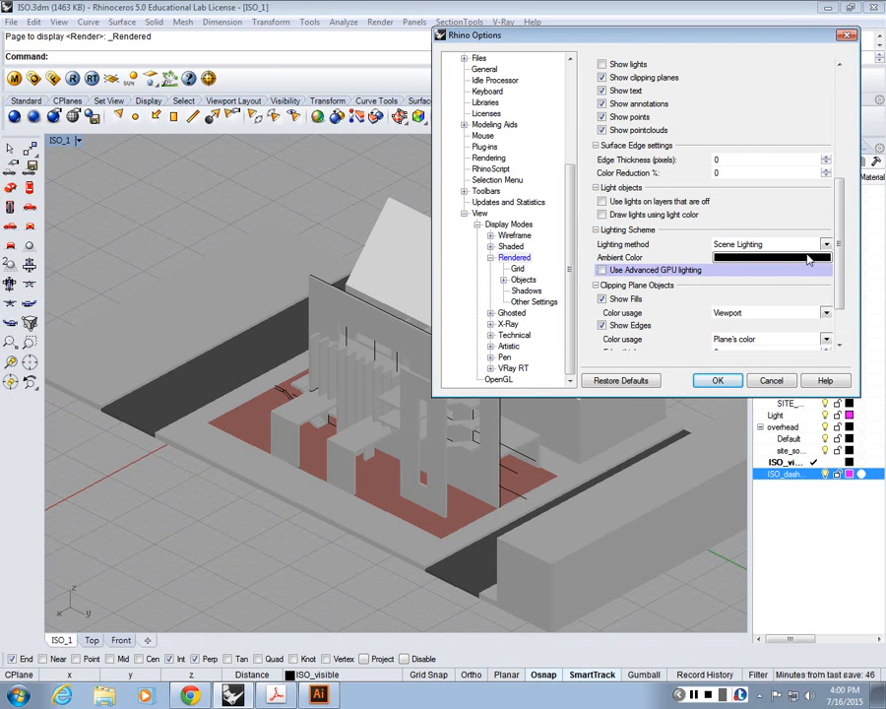
left_click_drag(838, 250, 838, 283)
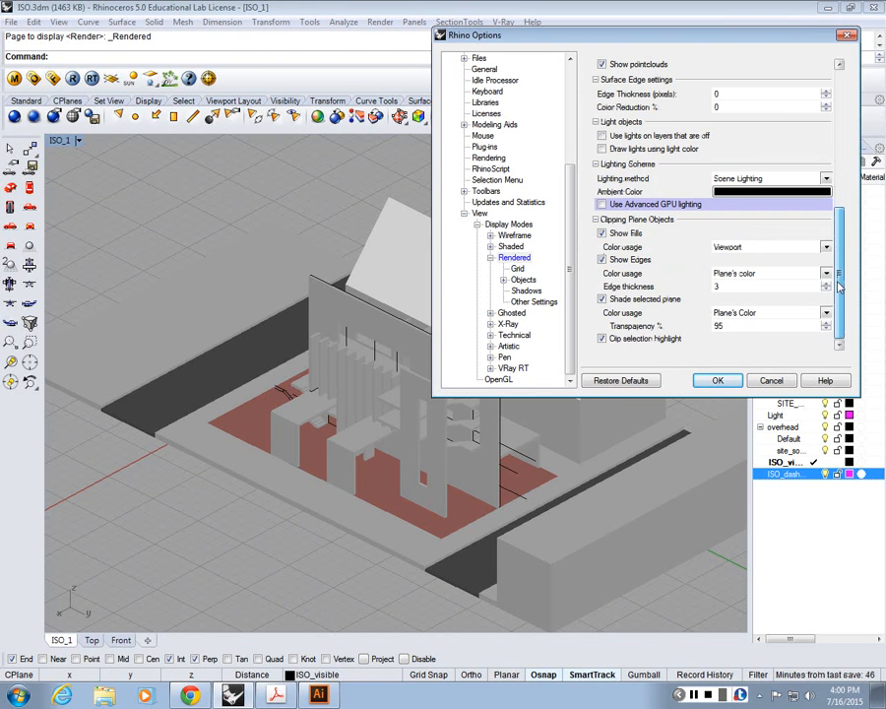
Step: Turn on shadows for the Shaded display mode
left_click(490, 235)
left_click(512, 292)
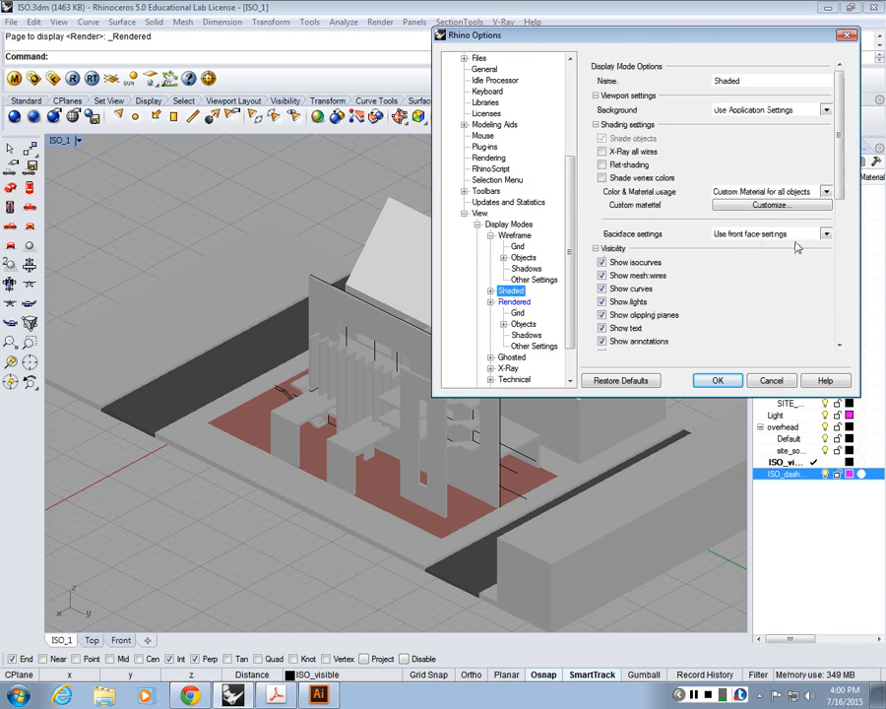
left_click(490, 292)
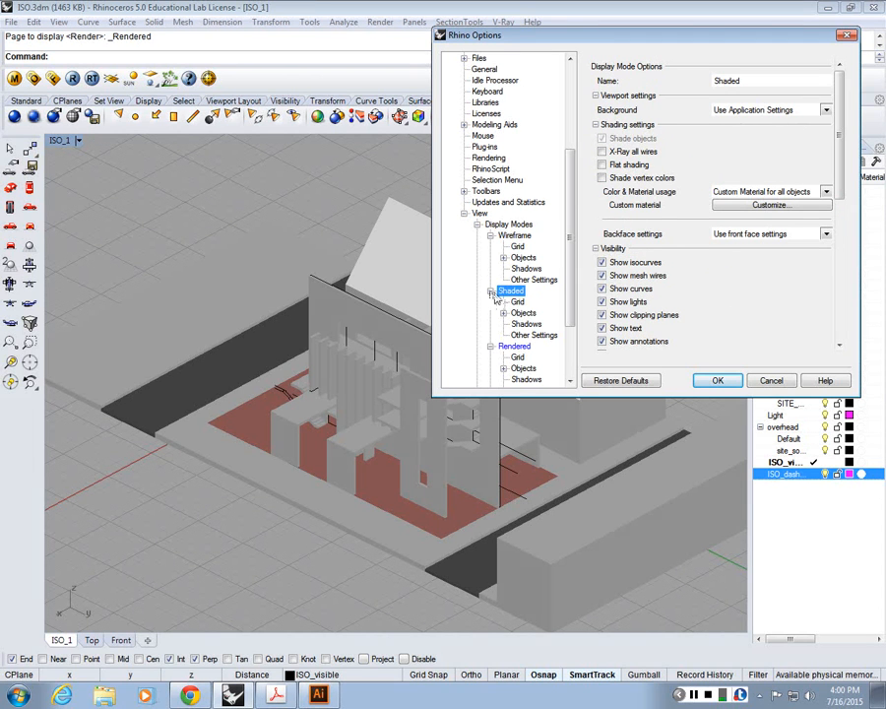
left_click(525, 324)
left_click(613, 59)
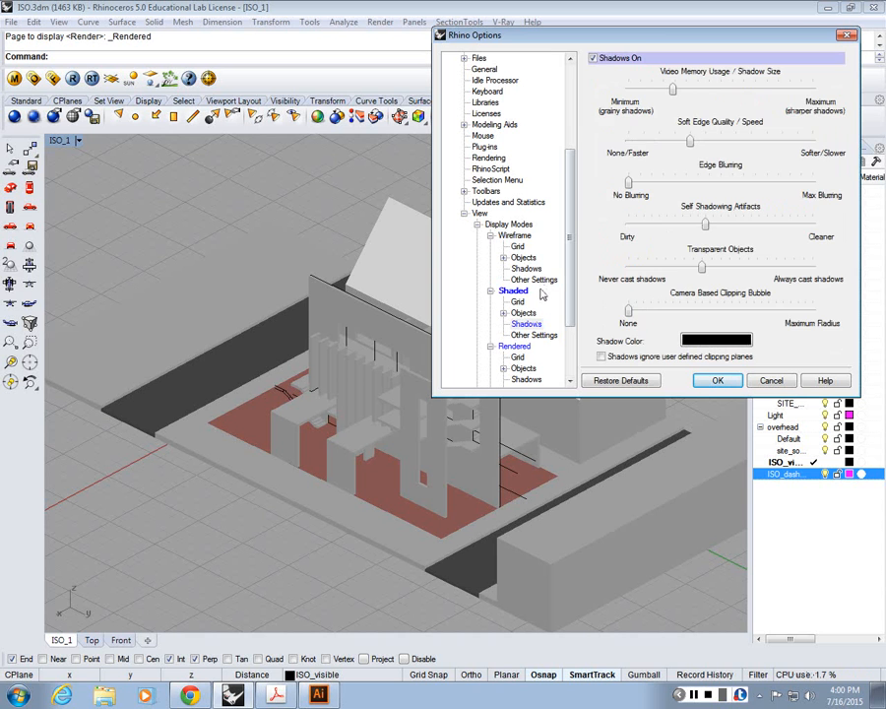
Step: Keep Custom Lighting as the Shaded display mode's lighting method and accept the display options
left_click(533, 279)
left_click(513, 291)
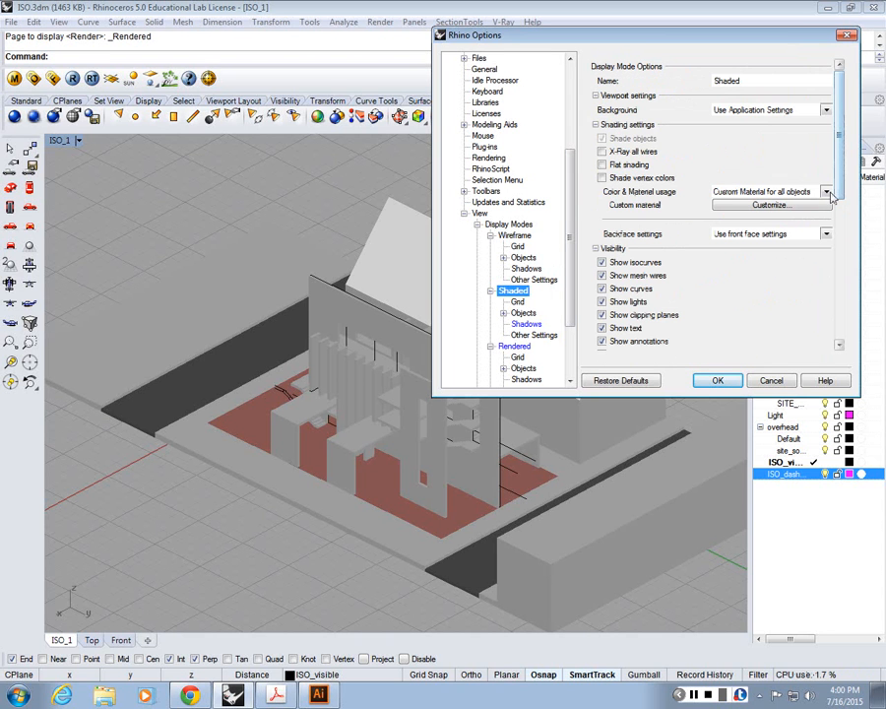
left_click(843, 256)
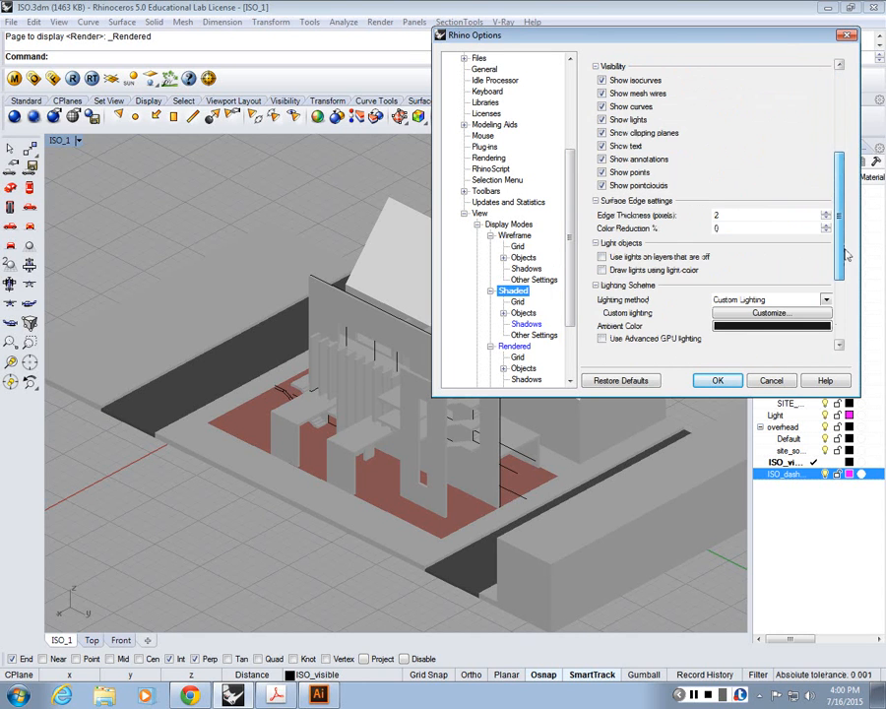
left_click(826, 300)
left_click(776, 339)
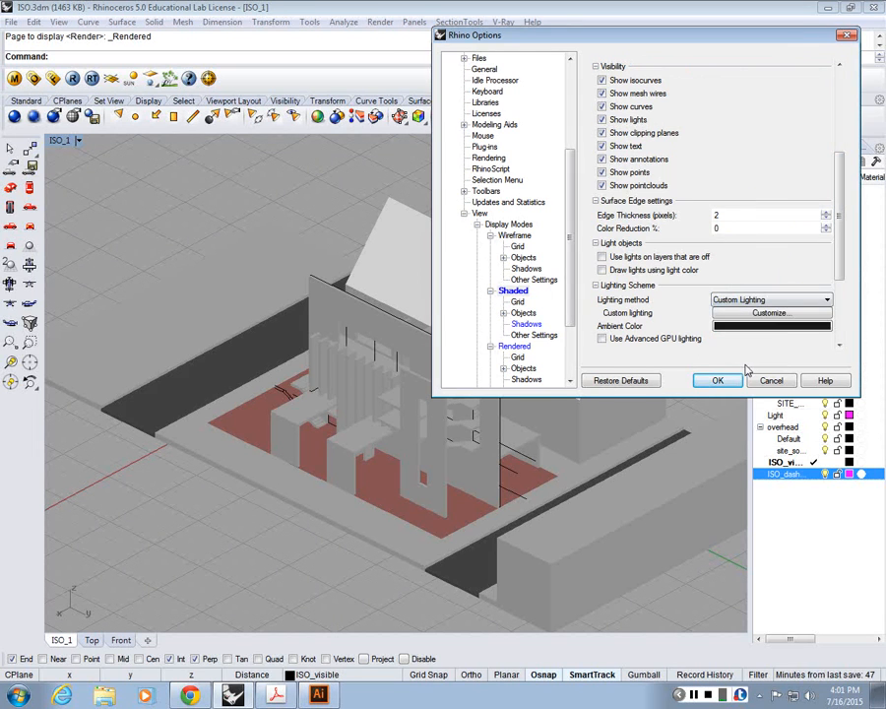
left_click(735, 378)
Step: Reapply the Rendered mode to the ISO_1 view and switch the view to the Shaded display mode
left_click(78, 141)
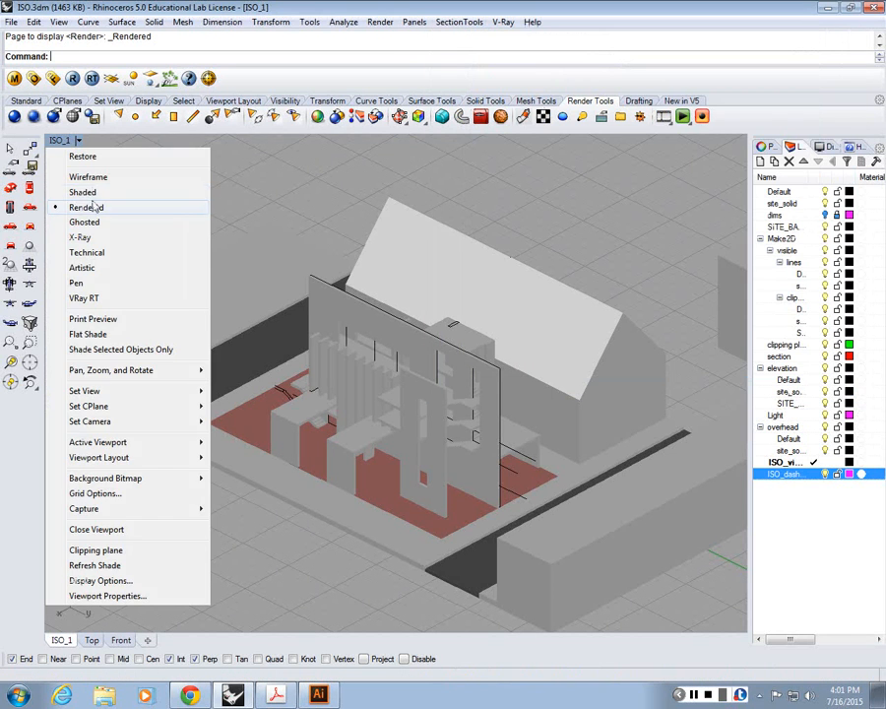
left_click(87, 204)
left_click(77, 143)
left_click(99, 191)
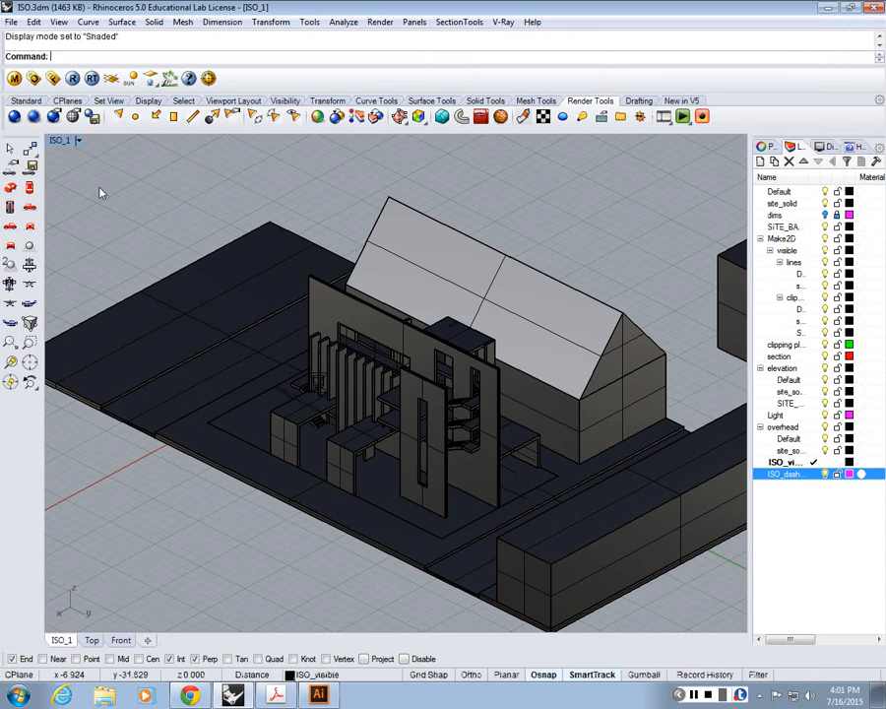
Step: Examine the OpenGL hardware settings in the display options, close the dialog, and check the ISO_1 view's display mode
left_click(380, 22)
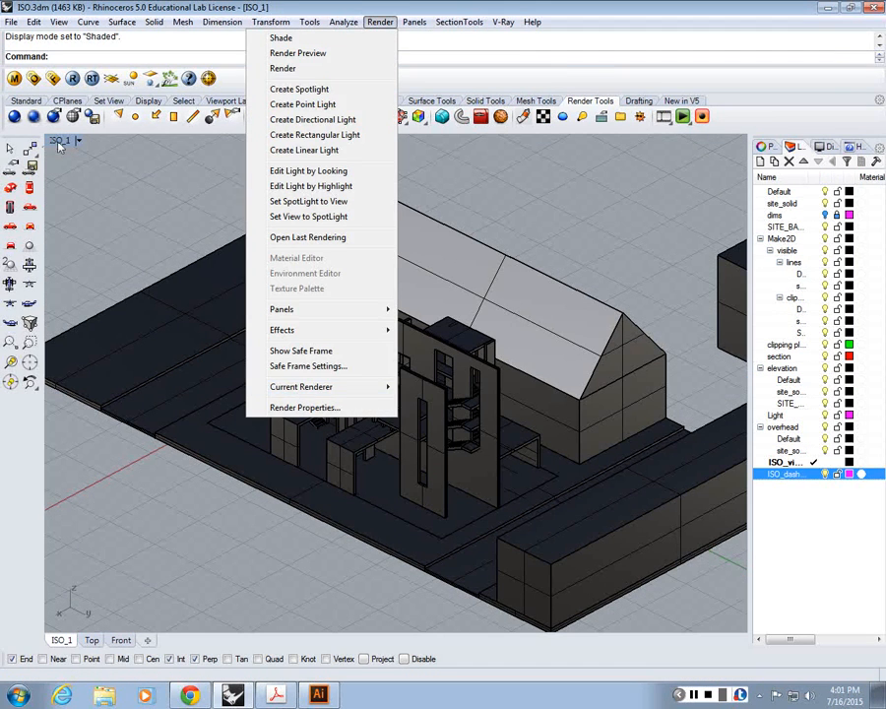
left_click(49, 141)
left_click(61, 141)
left_click(95, 581)
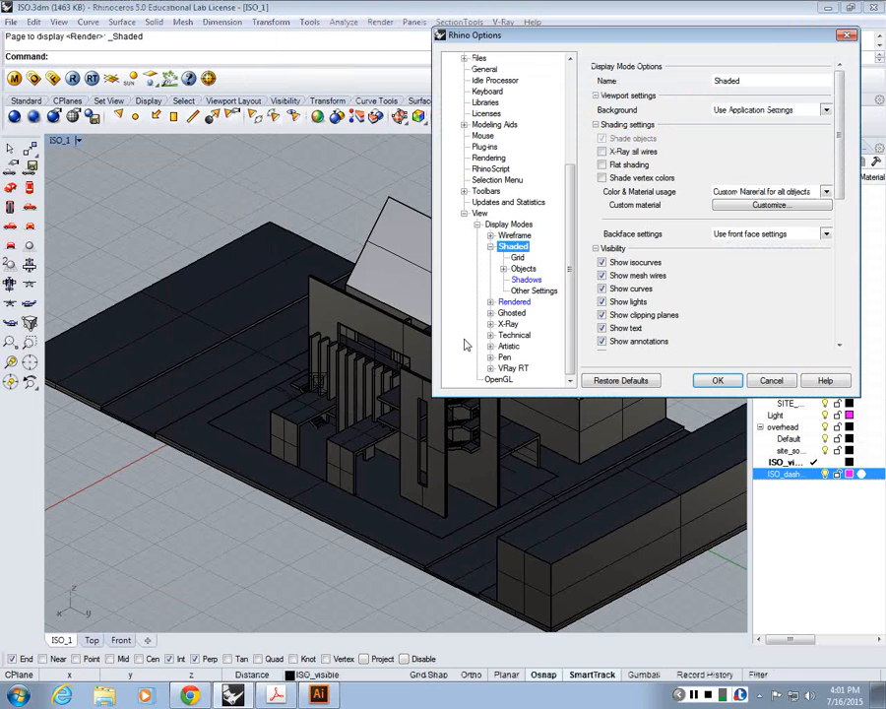
left_click(498, 380)
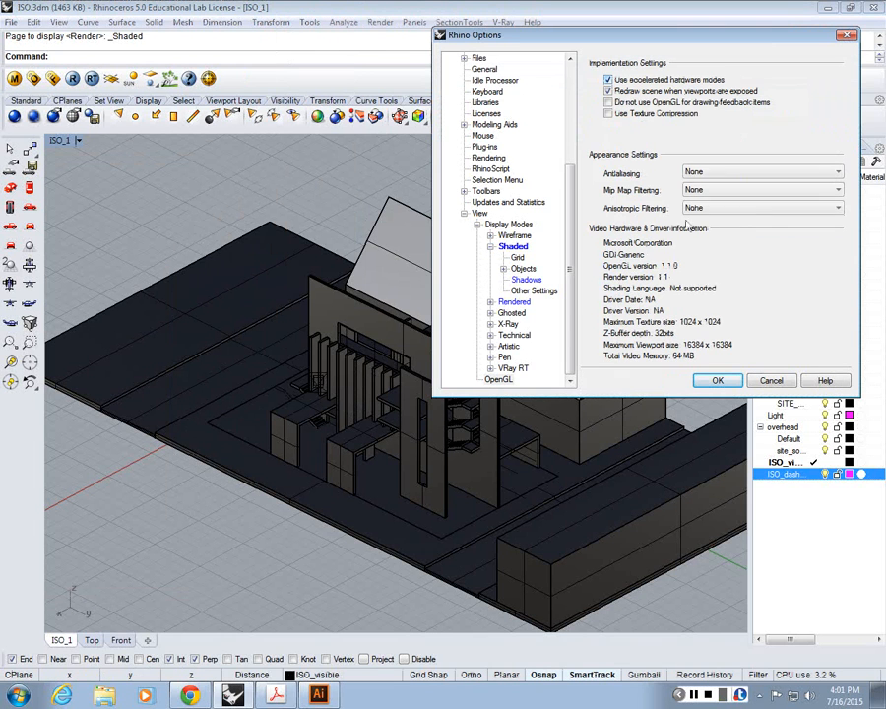
left_click(667, 378)
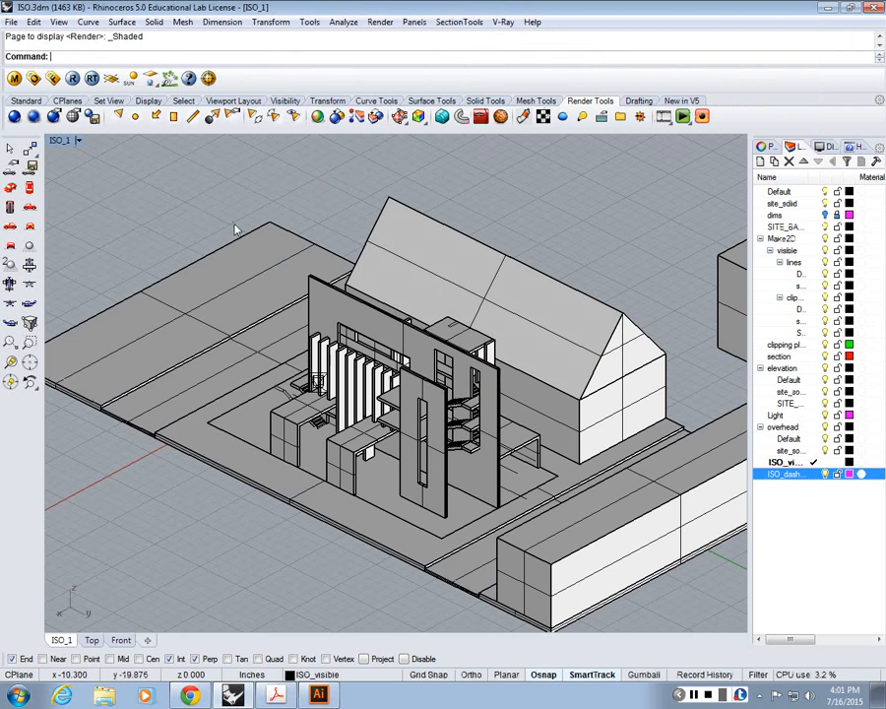
left_click(78, 140)
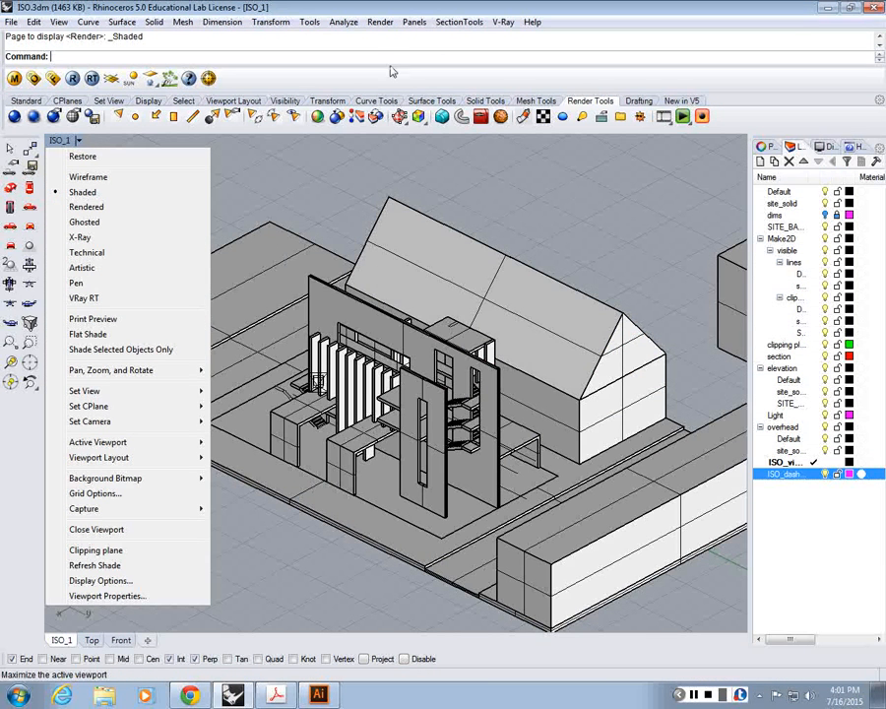